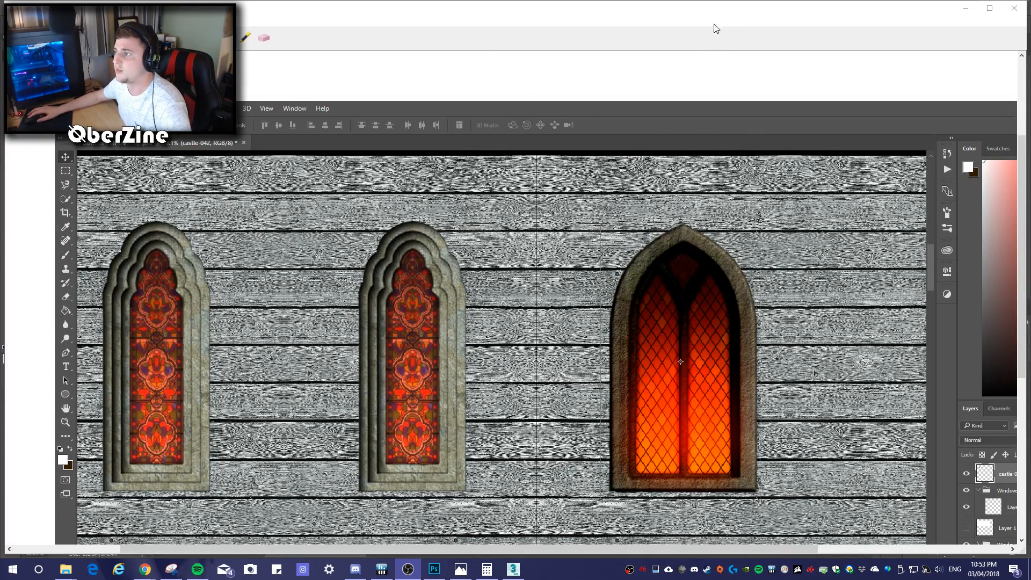
Close the screenshot of the window textures, switch to 3ds Max and close the Render Setup window
{"action": "left_click", "coordinate": [1015, 8]}
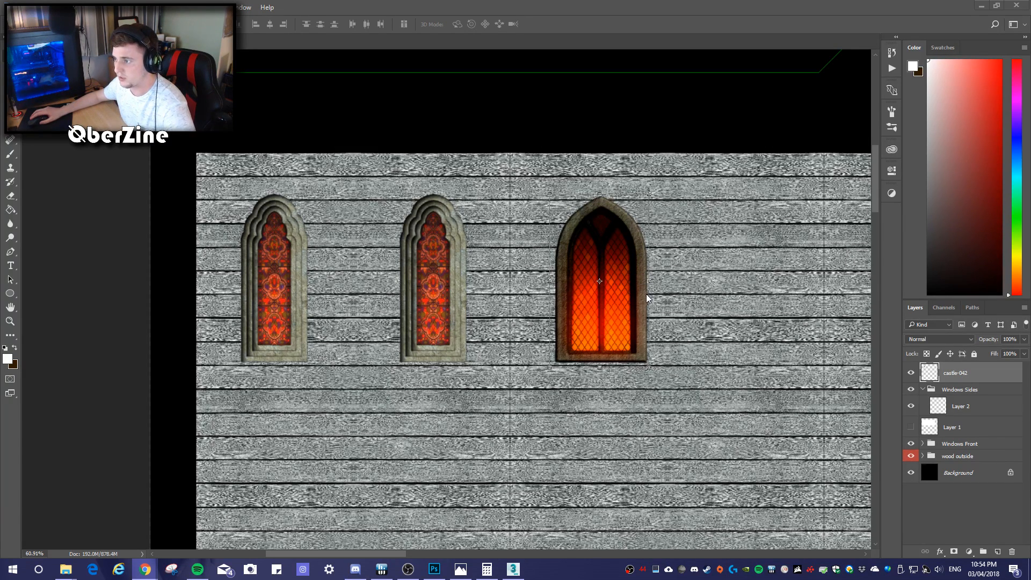
{"action": "left_click", "coordinate": [646, 269]}
{"action": "left_click", "coordinate": [513, 569]}
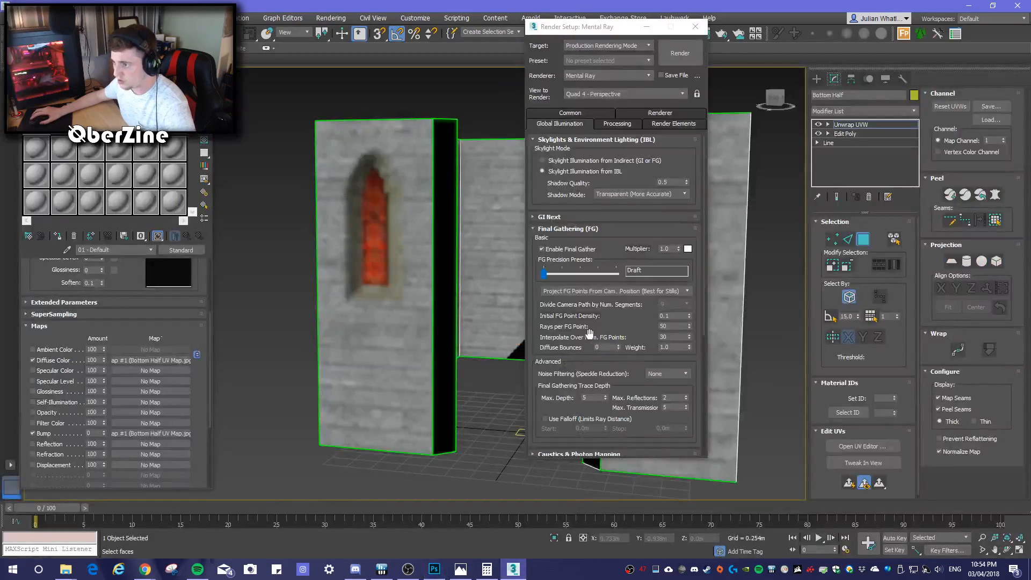
{"action": "left_click", "coordinate": [695, 26]}
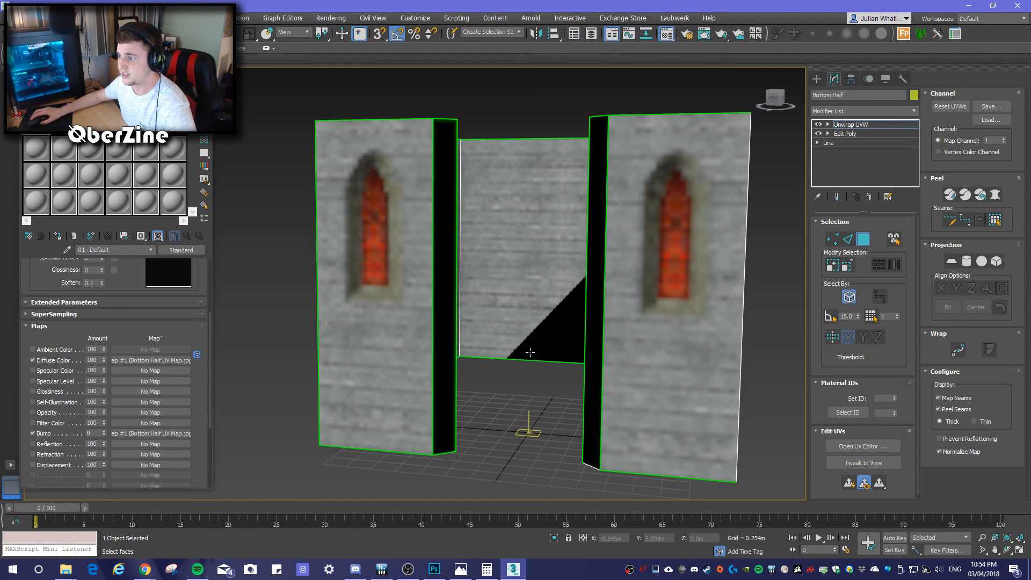
Examine the textured walls of the church model from the front and the side, and hide the Material Editor
{"action": "scroll", "coordinate": [649, 351], "scroll_direction": "down", "scroll_amount": 4}
{"action": "scroll", "coordinate": [650, 352], "scroll_direction": "up", "scroll_amount": 4}
{"action": "middle_click_drag", "start_coordinate": [767, 360], "coordinate": [752, 345]}
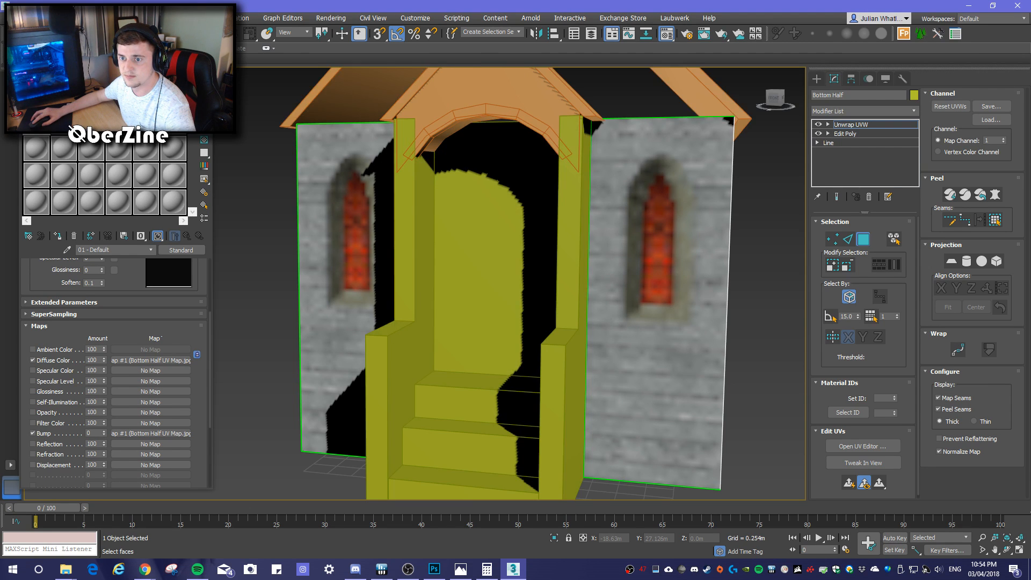
{"action": "scroll", "coordinate": [665, 318], "scroll_direction": "down", "scroll_amount": 6}
{"action": "scroll", "coordinate": [665, 318], "scroll_direction": "up", "scroll_amount": 5}
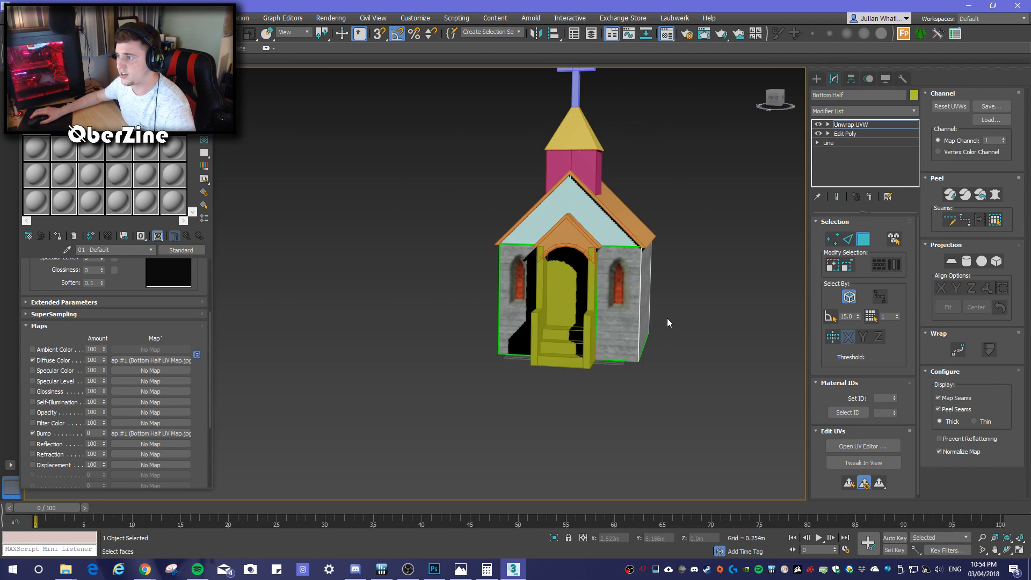
{"action": "middle_click_drag", "start_coordinate": [694, 296], "coordinate": [601, 312], "text": "alt"}
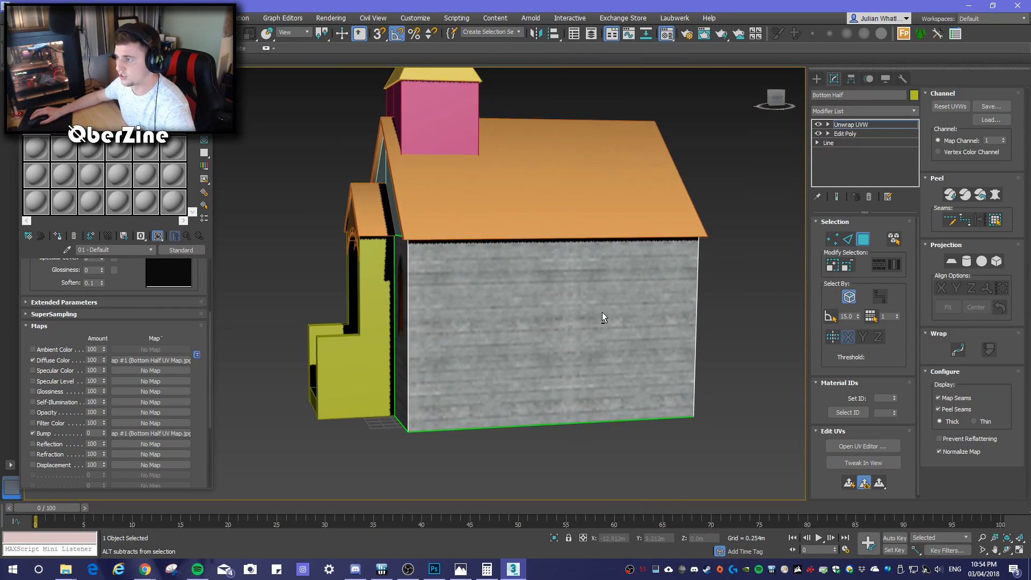
{"action": "scroll", "coordinate": [545, 299], "scroll_direction": "up", "scroll_amount": 4}
{"action": "middle_click_drag", "start_coordinate": [527, 313], "coordinate": [513, 342], "text": "alt"}
{"action": "scroll", "coordinate": [574, 322], "scroll_direction": "down", "scroll_amount": 5}
{"action": "key", "text": "m"}
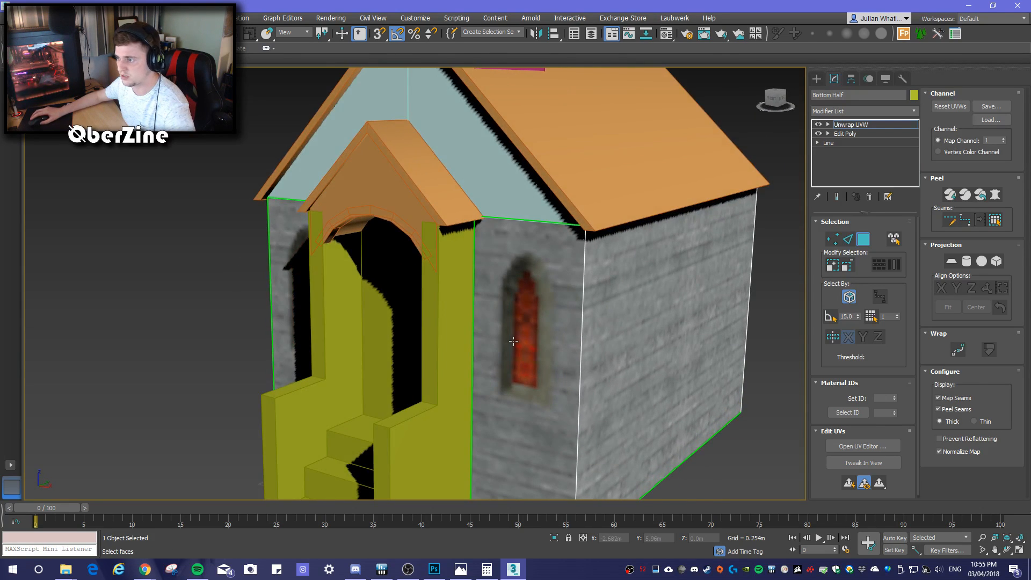
Try a Mental Ray render of the church from its front corner and close the render window
{"action": "scroll", "coordinate": [513, 342], "scroll_direction": "down", "scroll_amount": 3}
{"action": "middle_click_drag", "start_coordinate": [602, 352], "coordinate": [667, 346], "text": "alt"}
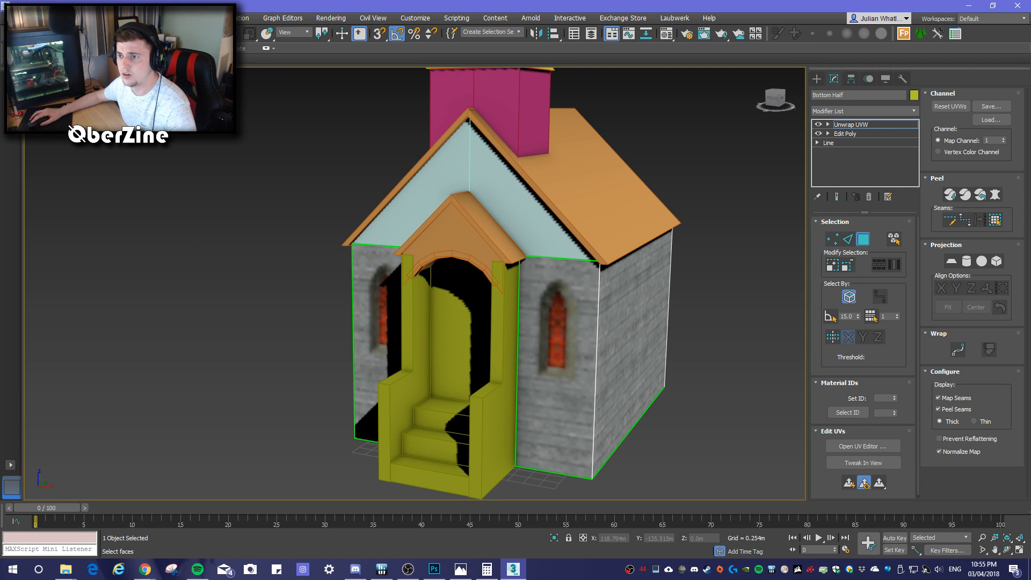
{"action": "middle_click_drag", "start_coordinate": [414, 136], "coordinate": [403, 128]}
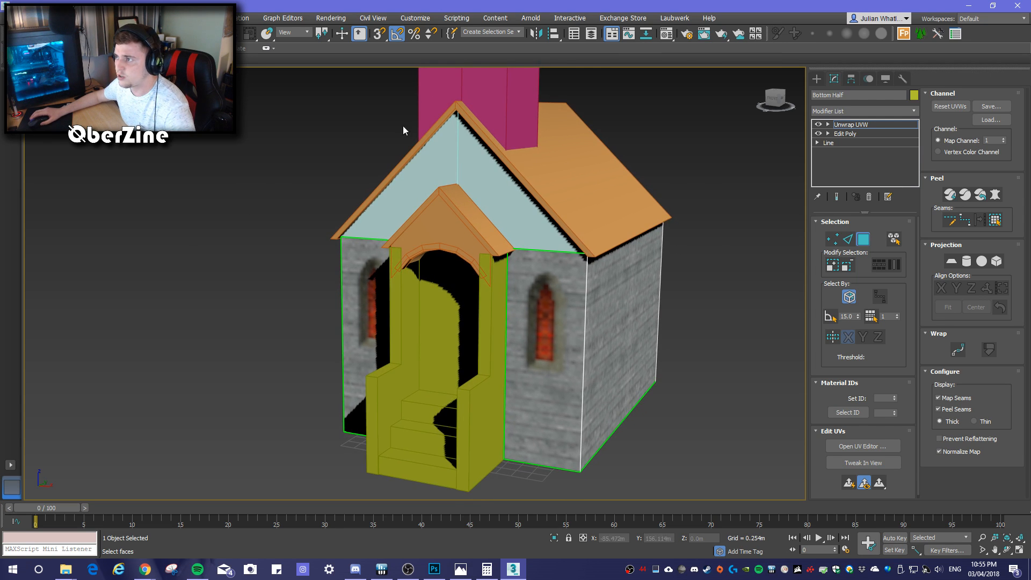
{"action": "left_click", "coordinate": [722, 35]}
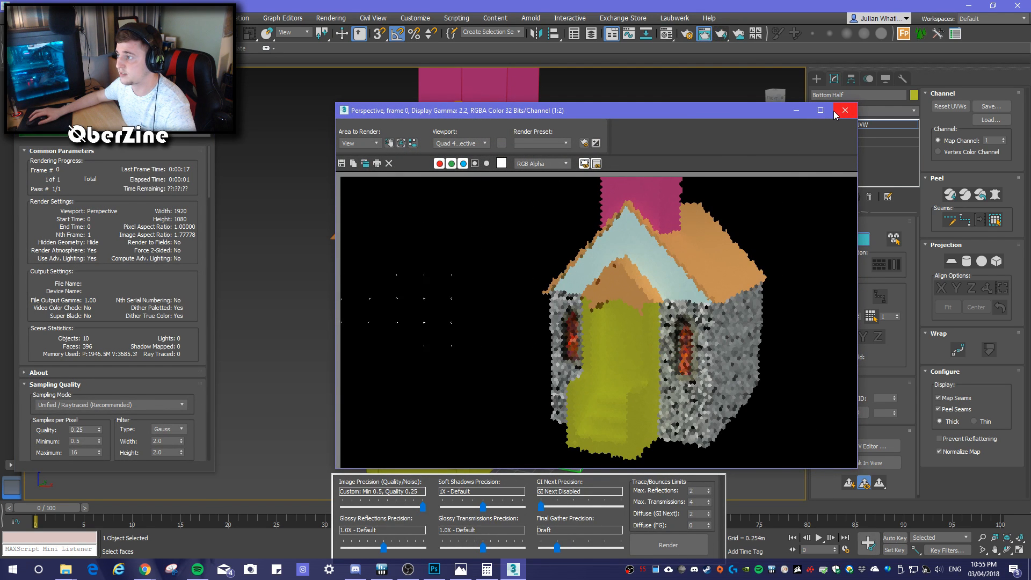
{"action": "left_click", "coordinate": [837, 112]}
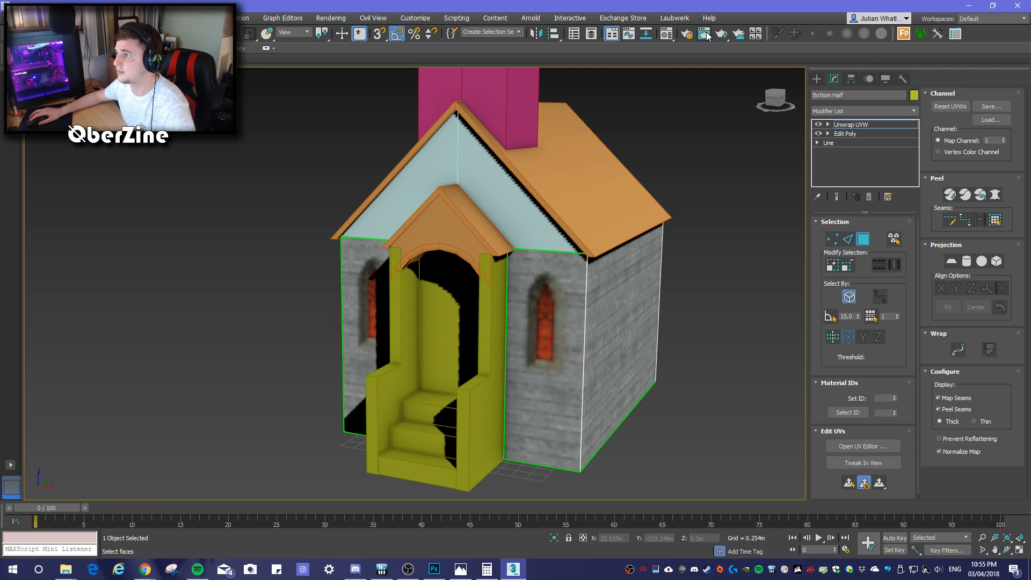
Change the renderer to Scanline Renderer, render the perspective view and close the rendered image
{"action": "left_click", "coordinate": [687, 34]}
{"action": "left_click", "coordinate": [614, 50]}
{"action": "left_click", "coordinate": [615, 50]}
{"action": "left_click", "coordinate": [616, 74]}
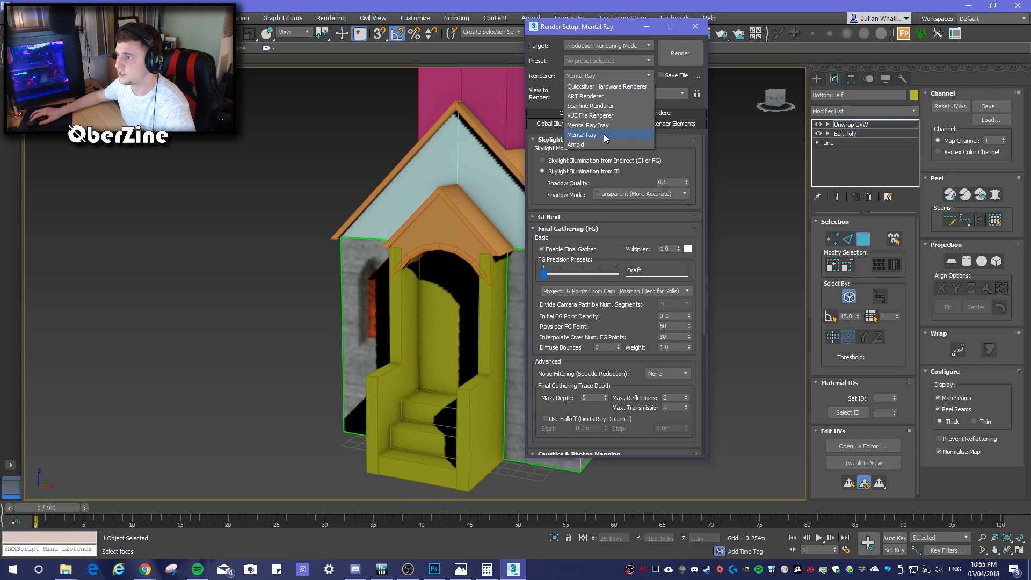
{"action": "left_click", "coordinate": [606, 106]}
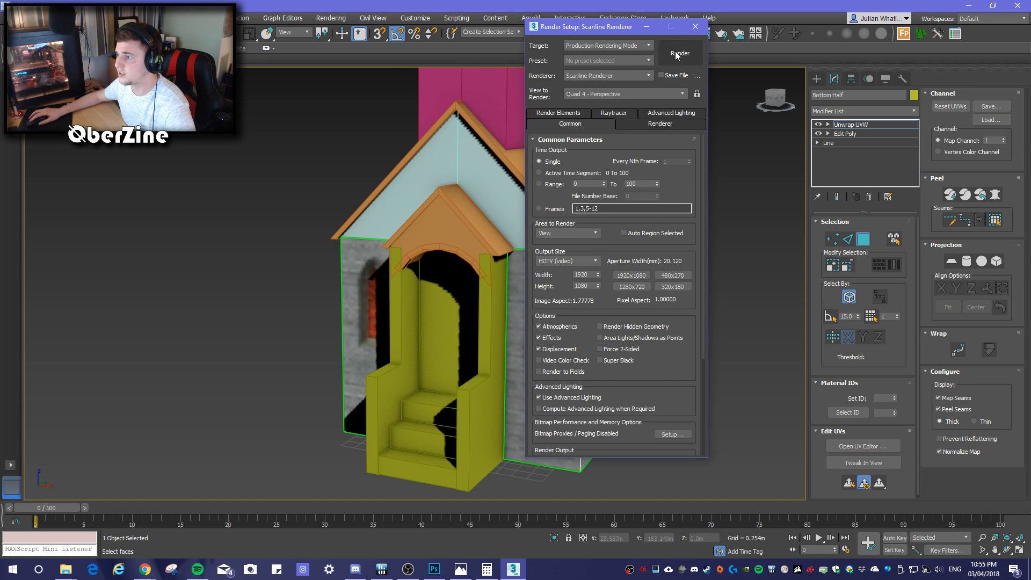
{"action": "left_click", "coordinate": [679, 54]}
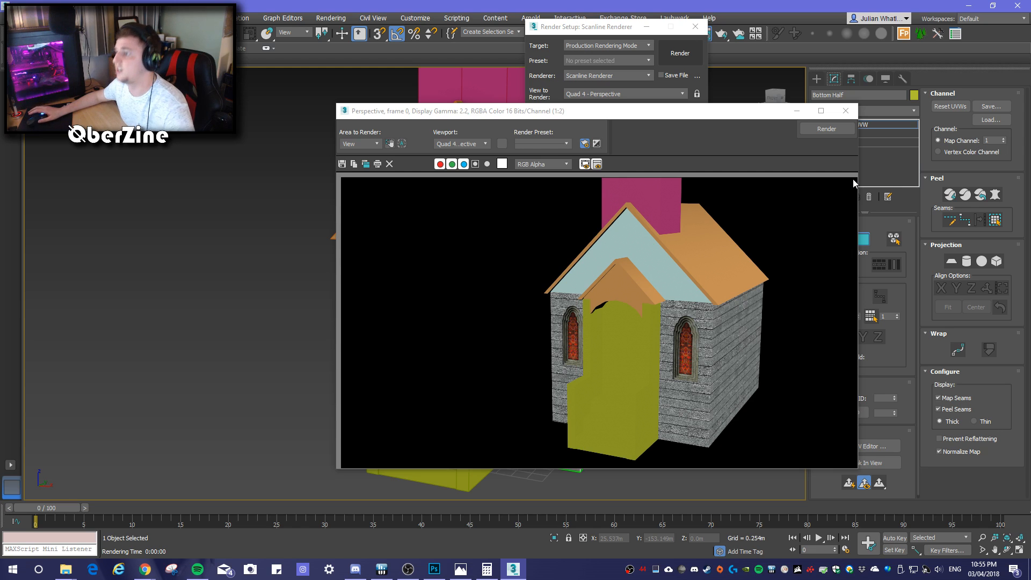
{"action": "left_click", "coordinate": [846, 111]}
Render the whole church including the steeple and cross, and close the rendered image and Render Setup
{"action": "scroll", "coordinate": [597, 276], "scroll_direction": "down", "scroll_amount": 4}
{"action": "scroll", "coordinate": [591, 269], "scroll_direction": "up", "scroll_amount": 3}
{"action": "scroll", "coordinate": [518, 344], "scroll_direction": "up", "scroll_amount": 2}
{"action": "scroll", "coordinate": [379, 228], "scroll_direction": "down", "scroll_amount": 7}
{"action": "scroll", "coordinate": [398, 234], "scroll_direction": "up", "scroll_amount": 4}
{"action": "middle_click_drag", "start_coordinate": [398, 235], "coordinate": [416, 305]}
{"action": "scroll", "coordinate": [406, 301], "scroll_direction": "down", "scroll_amount": 2}
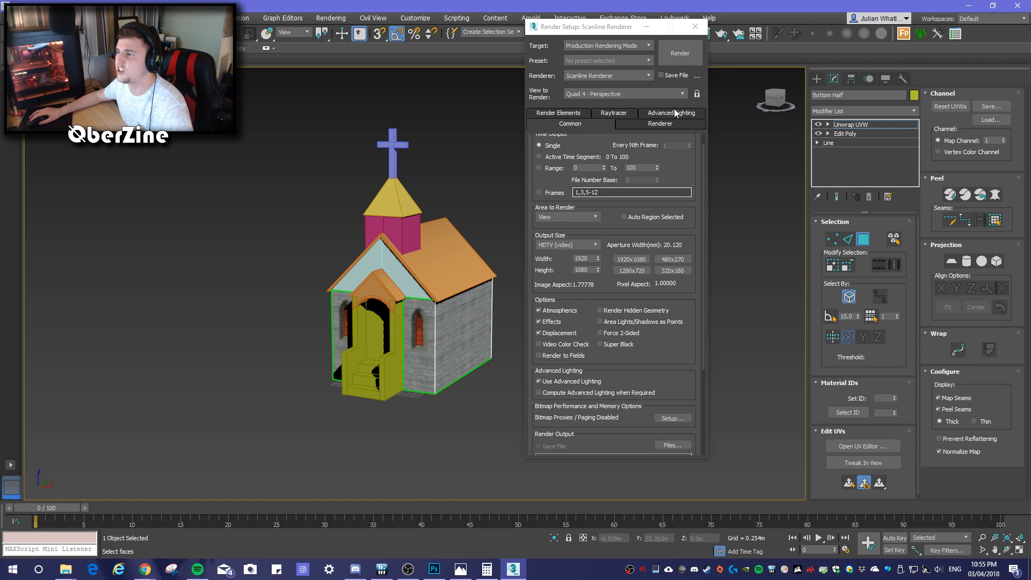
{"action": "left_click", "coordinate": [671, 52]}
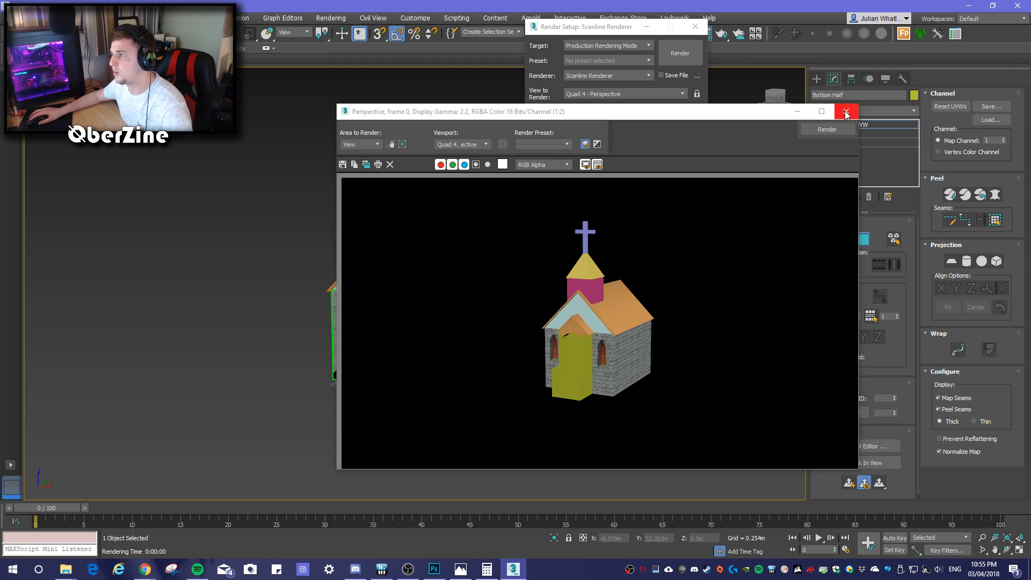
{"action": "left_click", "coordinate": [847, 111]}
{"action": "left_click", "coordinate": [696, 26]}
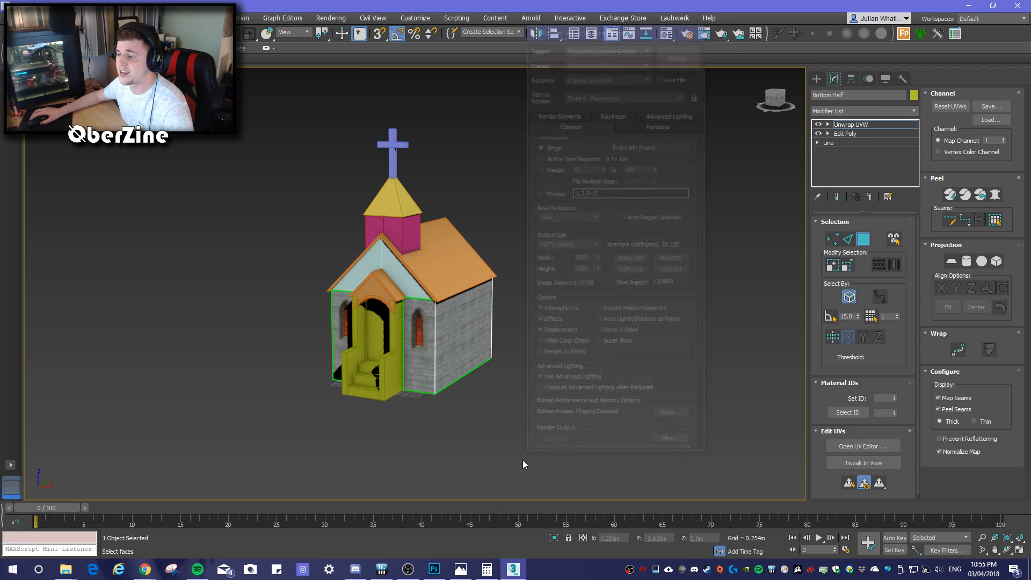
Isolate the church's lower walls and light-blue upper body in 3ds Max and examine the walls from another side
{"action": "left_click", "coordinate": [429, 571]}
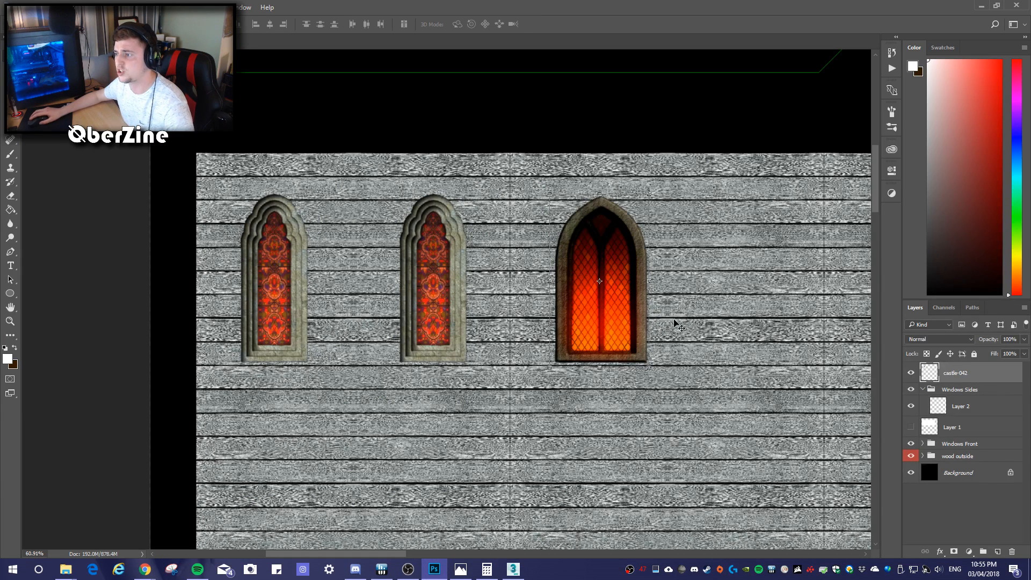
{"action": "left_click", "coordinate": [514, 569]}
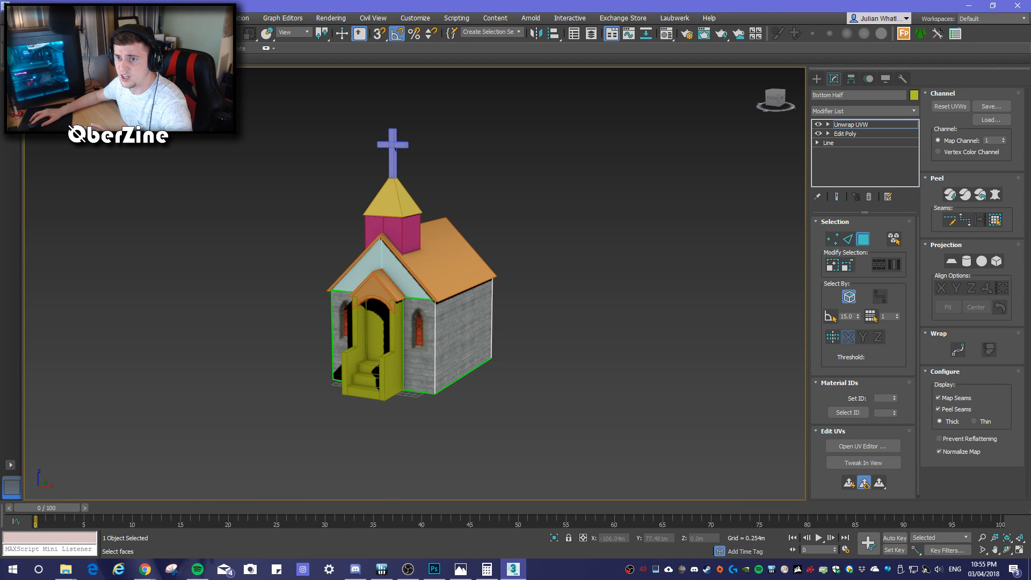
{"action": "left_click_drag", "start_coordinate": [11, 100], "coordinate": [2, 129]}
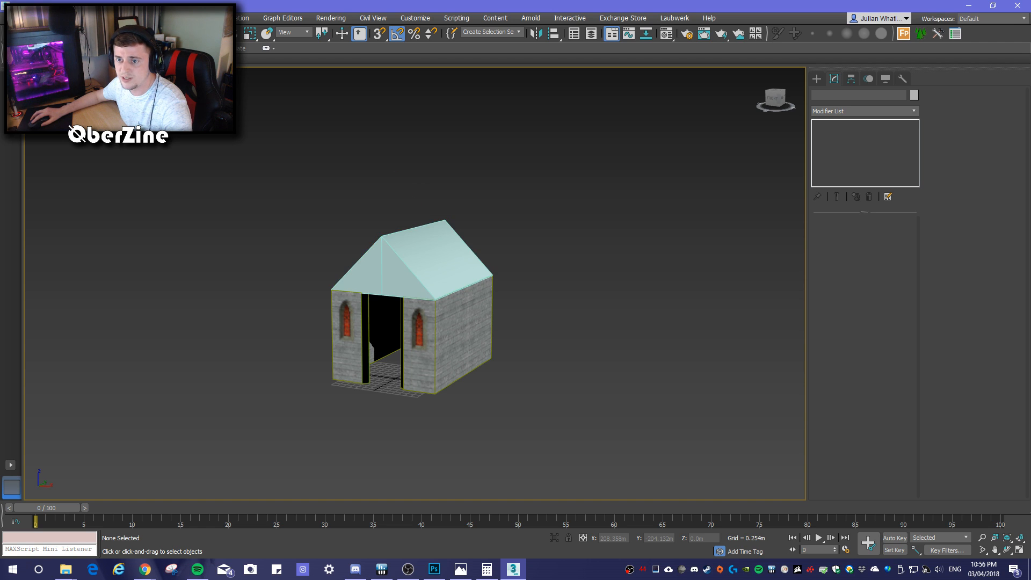
{"action": "left_click", "coordinate": [333, 336]}
{"action": "middle_click_drag", "start_coordinate": [504, 374], "coordinate": [689, 334], "text": "alt"}
{"action": "scroll", "coordinate": [471, 344], "scroll_direction": "up", "scroll_amount": 5}
{"action": "scroll", "coordinate": [541, 340], "scroll_direction": "down", "scroll_amount": 3}
Switch to Photoshop, outline the arched window with a rectangular marquee and hide the "wood outside" group
{"action": "left_click", "coordinate": [434, 569]}
{"action": "scroll", "coordinate": [666, 323], "scroll_direction": "up", "scroll_amount": 3, "text": "alt"}
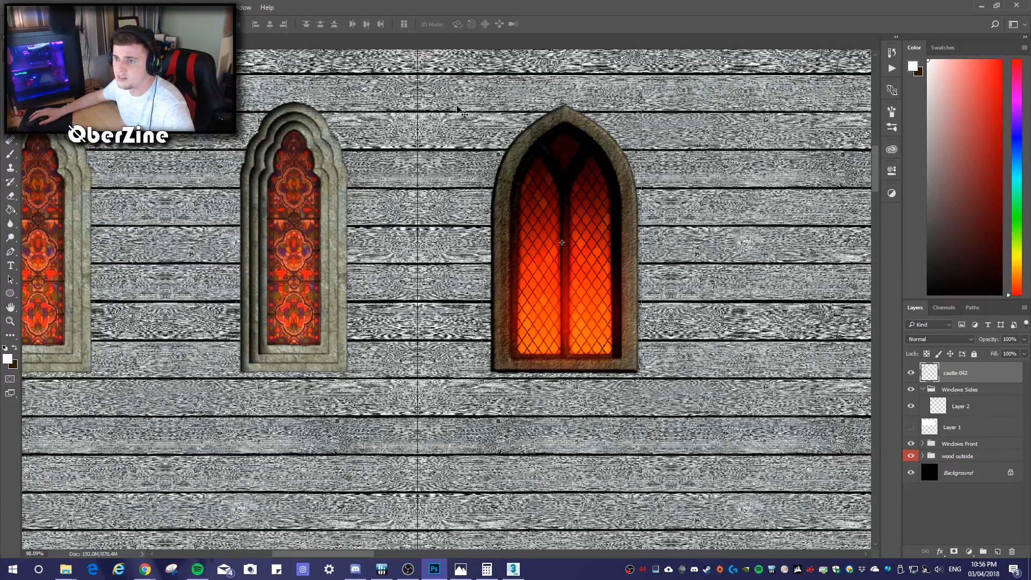
{"action": "key", "text": "m"}
{"action": "left_click_drag", "start_coordinate": [477, 97], "coordinate": [678, 413]}
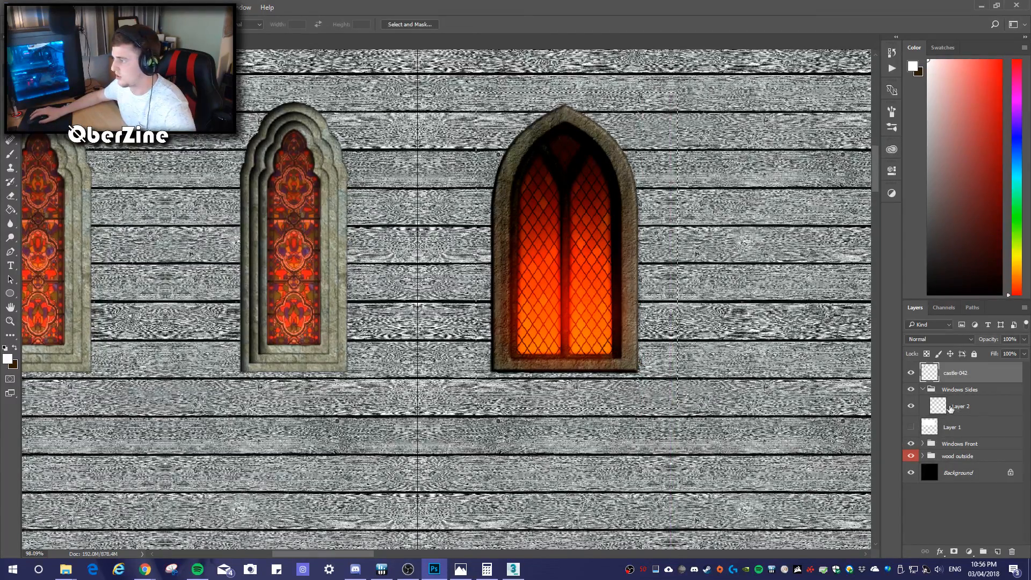
{"action": "left_click", "coordinate": [911, 456]}
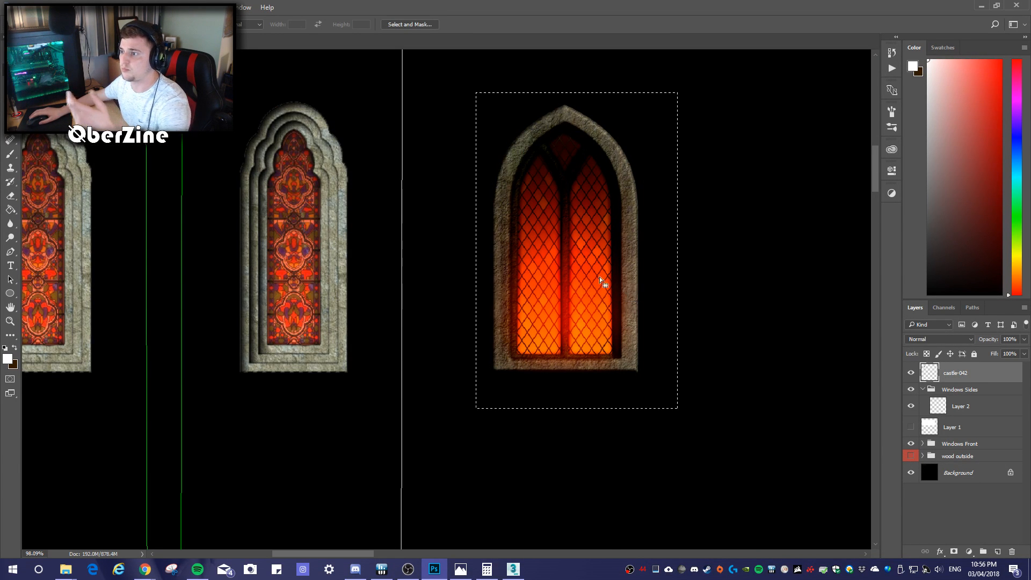
Outline the narrow stained-glass window and the arched window in turn with rectangular marquees
{"action": "left_click_drag", "start_coordinate": [233, 86], "coordinate": [357, 407]}
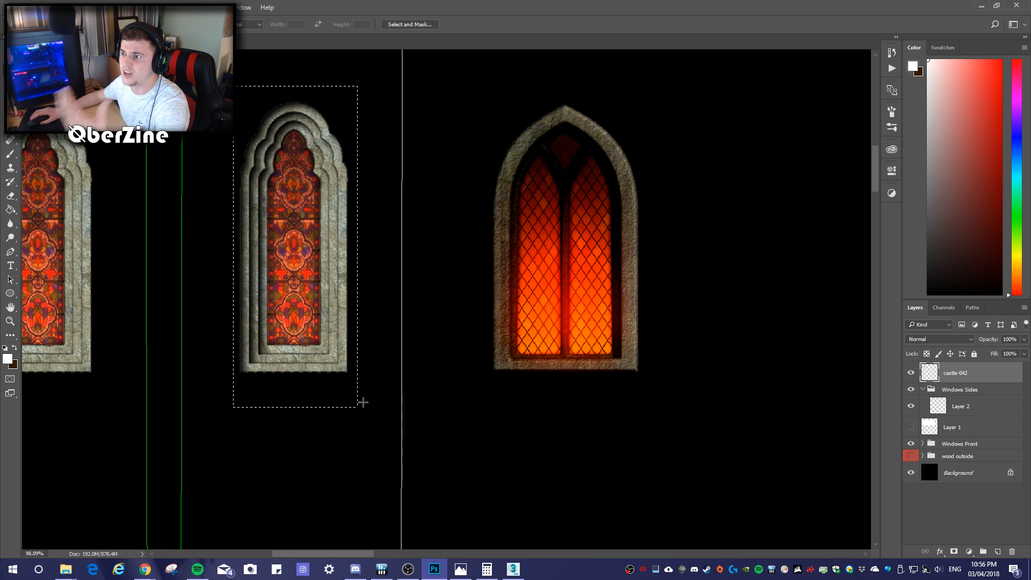
{"action": "left_click_drag", "start_coordinate": [689, 402], "coordinate": [452, 91]}
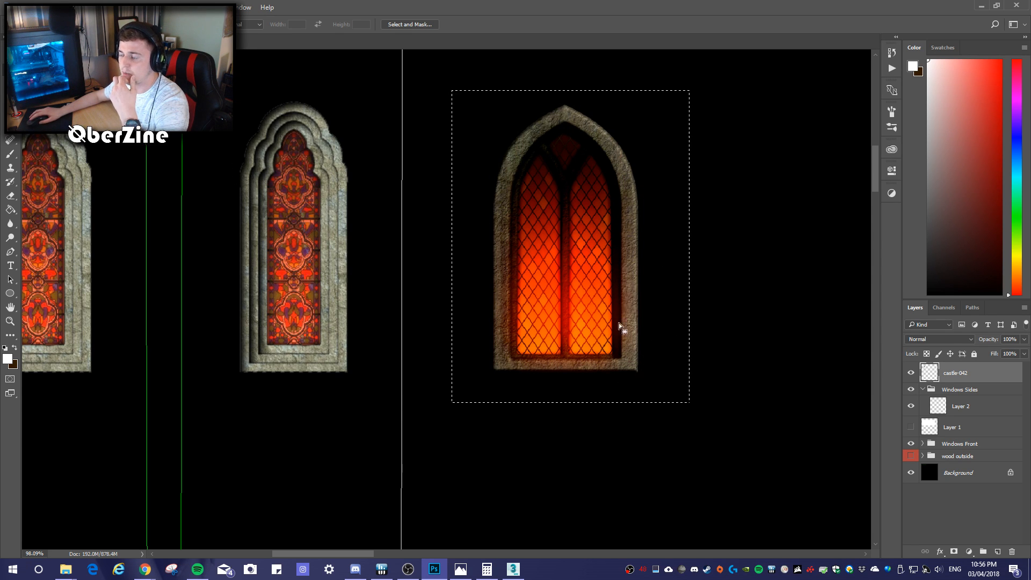
{"action": "left_click_drag", "start_coordinate": [201, 96], "coordinate": [375, 421]}
{"action": "left_click_drag", "start_coordinate": [686, 389], "coordinate": [468, 96]}
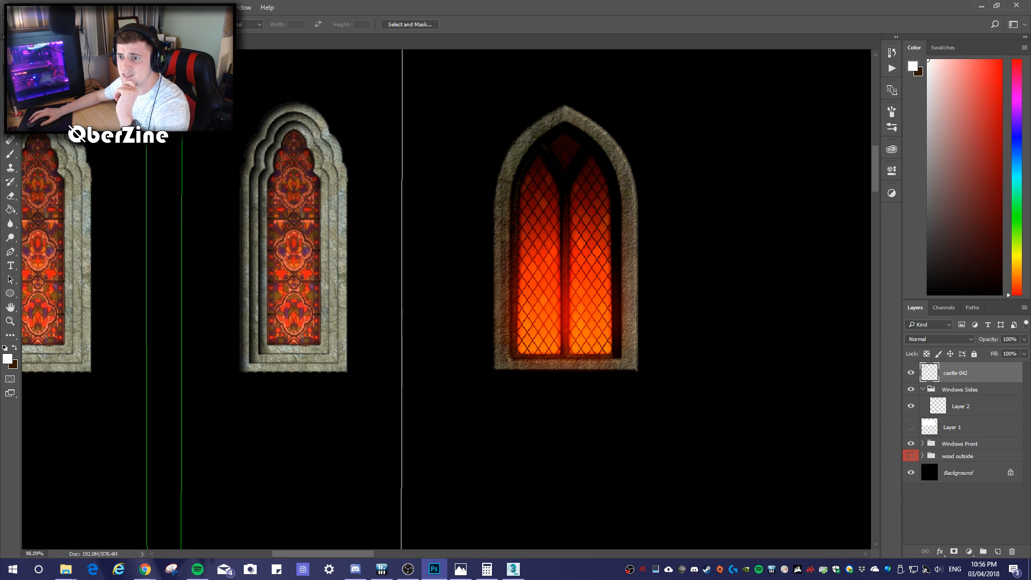
Select the whole arched window on the castle-042 layer with the Quick Selection tool
{"action": "key", "text": "w"}
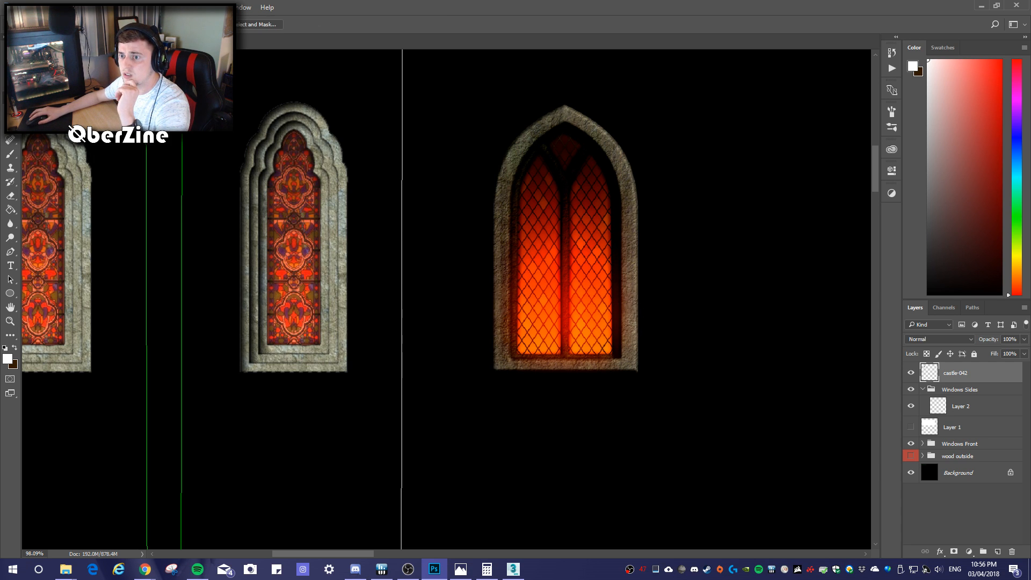
{"action": "scroll", "coordinate": [594, 157], "scroll_direction": "up", "scroll_amount": 1, "text": "alt"}
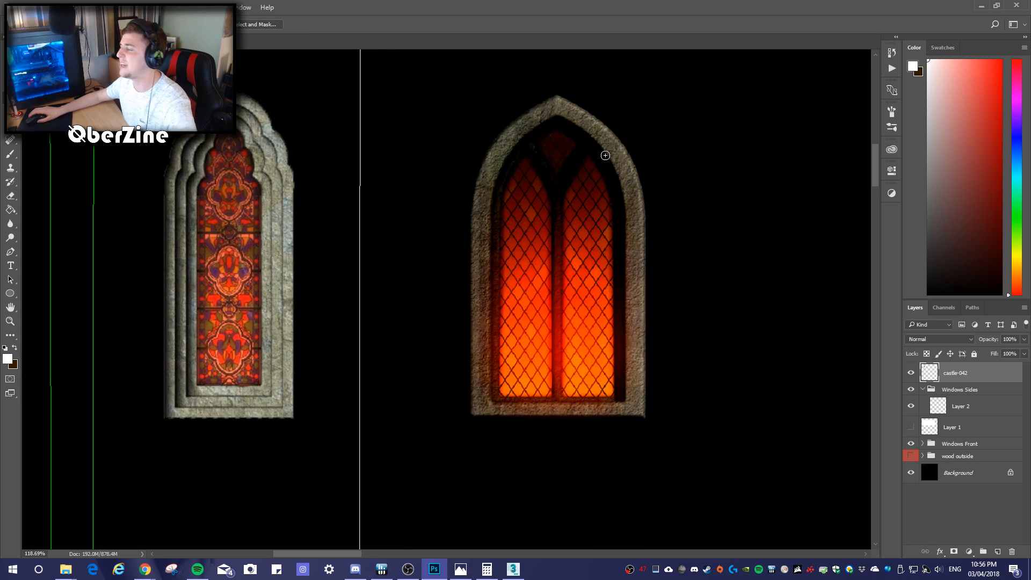
{"action": "scroll", "coordinate": [587, 166], "scroll_direction": "up", "scroll_amount": 2, "text": "alt"}
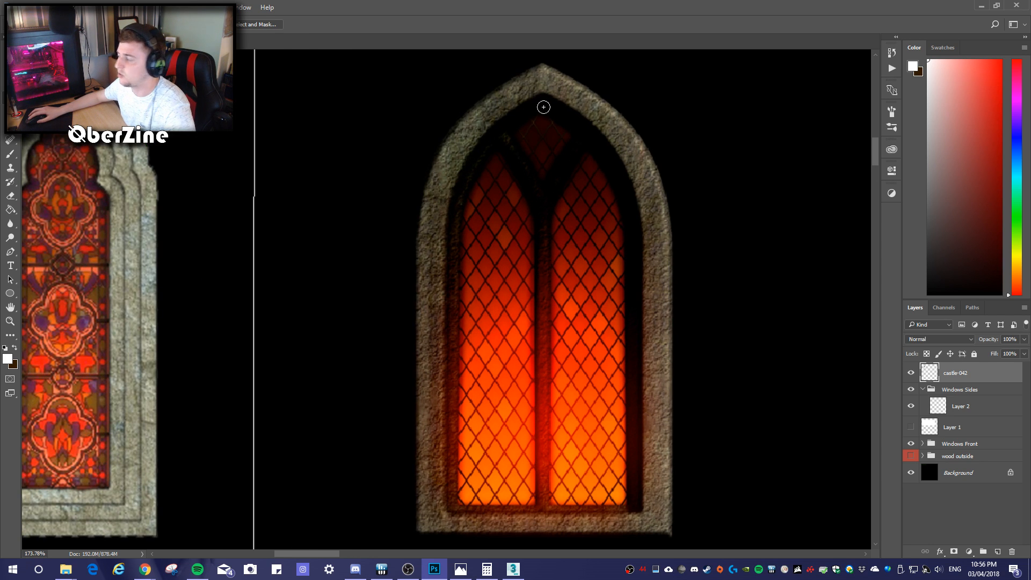
{"action": "left_click", "coordinate": [546, 108]}
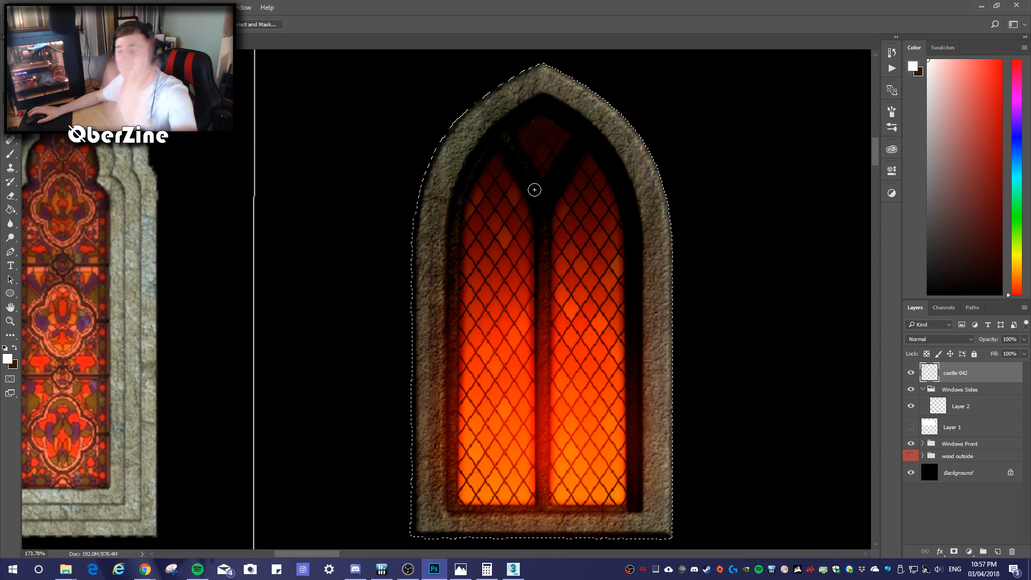
Subtract parts of the left stone frame from the arched window's selection, adding its lower section back in between
{"action": "mouse_move", "coordinate": [479, 92]}
{"action": "left_mouse_down", "text": "alt"}
{"action": "mouse_move", "coordinate": [426, 161]}
{"action": "mouse_move", "coordinate": [412, 240]}
{"action": "mouse_move", "coordinate": [430, 198]}
{"action": "mouse_move", "coordinate": [452, 376]}
{"action": "left_mouse_up", "text": "alt"}
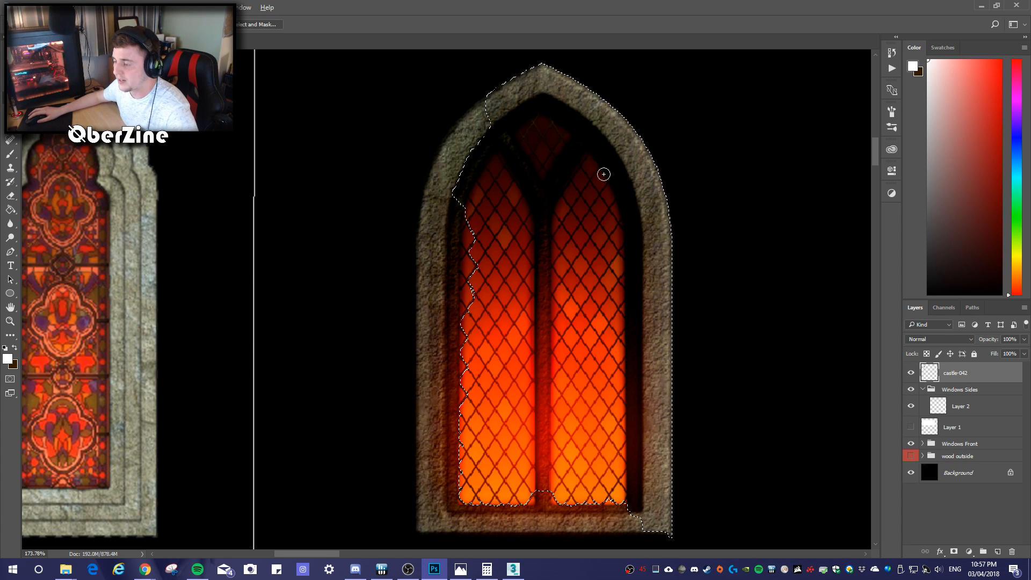
{"action": "mouse_move", "coordinate": [473, 240]}
{"action": "left_mouse_down"}
{"action": "mouse_move", "coordinate": [468, 233]}
{"action": "mouse_move", "coordinate": [458, 298]}
{"action": "mouse_move", "coordinate": [428, 267]}
{"action": "mouse_move", "coordinate": [422, 312]}
{"action": "mouse_move", "coordinate": [422, 294]}
{"action": "left_mouse_up"}
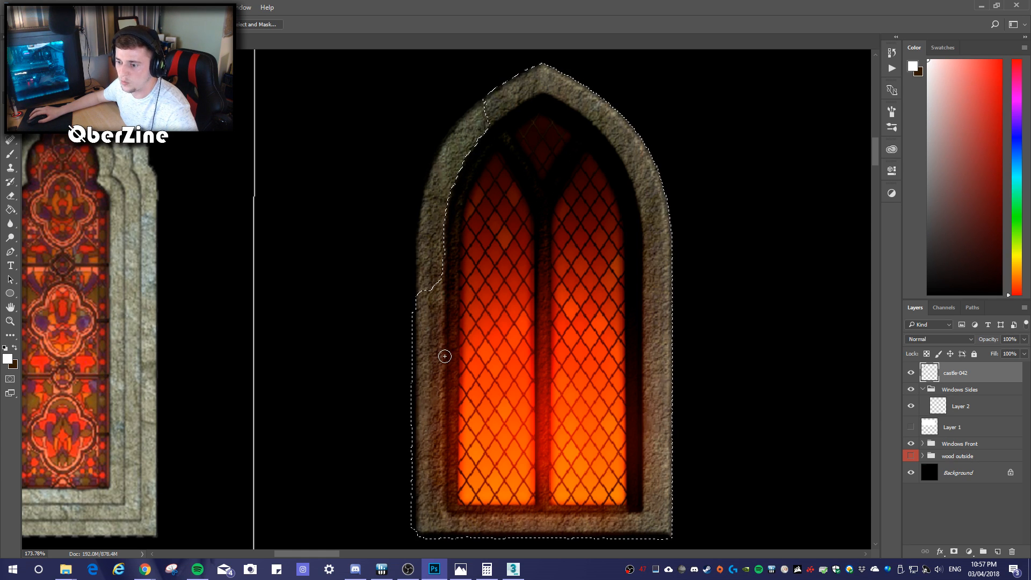
{"action": "scroll", "coordinate": [444, 356], "scroll_direction": "down", "scroll_amount": 5, "text": "alt"}
{"action": "scroll", "coordinate": [458, 389], "scroll_direction": "up", "scroll_amount": 5, "text": "alt"}
{"action": "scroll", "coordinate": [439, 384], "scroll_direction": "up", "scroll_amount": 1, "text": "alt"}
{"action": "scroll", "coordinate": [427, 351], "scroll_direction": "down", "scroll_amount": 1, "text": "alt"}
{"action": "mouse_move", "coordinate": [425, 324]}
{"action": "left_mouse_down", "text": "alt"}
{"action": "mouse_move", "coordinate": [424, 267]}
{"action": "mouse_move", "coordinate": [421, 285]}
{"action": "mouse_move", "coordinate": [434, 267]}
{"action": "left_mouse_up", "text": "alt"}
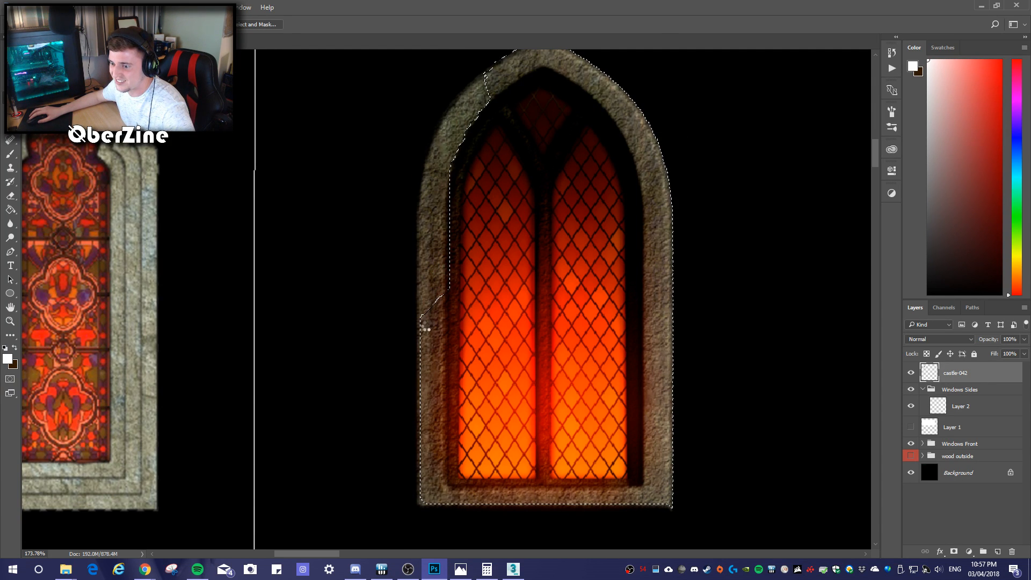
{"action": "left_click_drag", "start_coordinate": [422, 341], "coordinate": [425, 363], "text": "alt"}
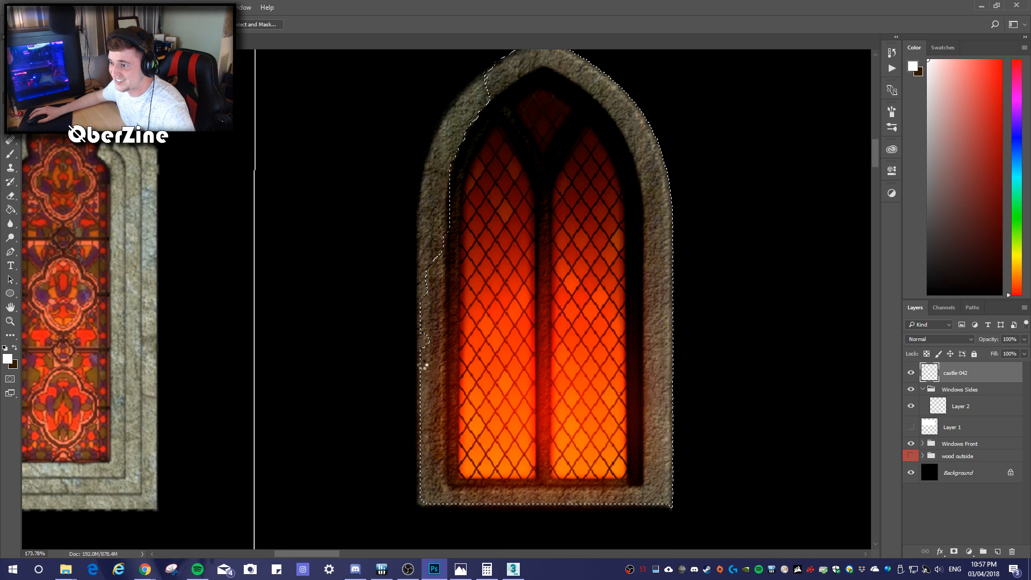
Open Task Manager to check the CPU performance
{"action": "right_click", "coordinate": [562, 570]}
{"action": "right_click", "coordinate": [580, 577]}
{"action": "left_click", "coordinate": [601, 524]}
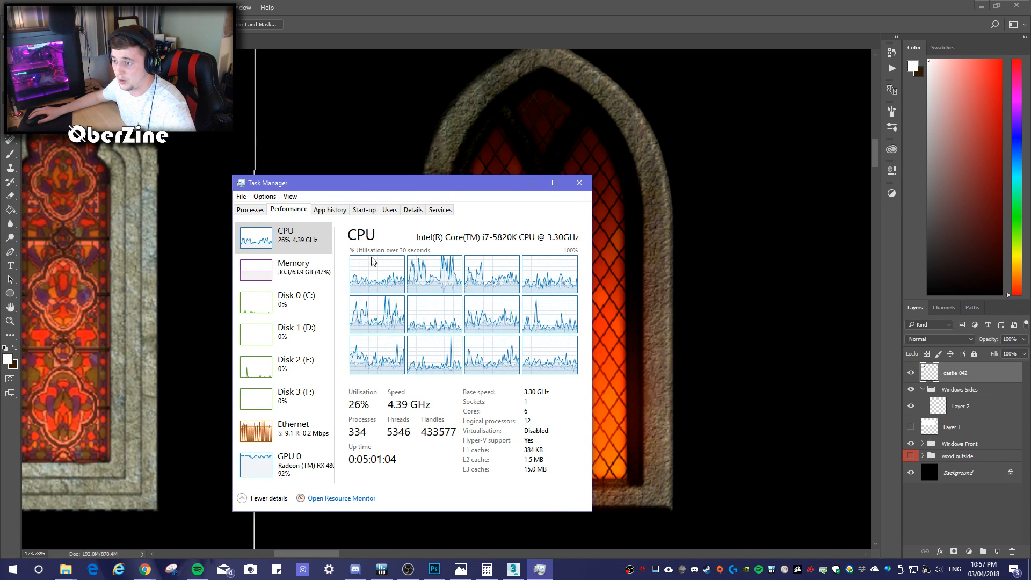
Check the memory, CPU and GPU performance graphs in Task Manager, and return to the window artwork in Photoshop
{"action": "left_click", "coordinate": [290, 267]}
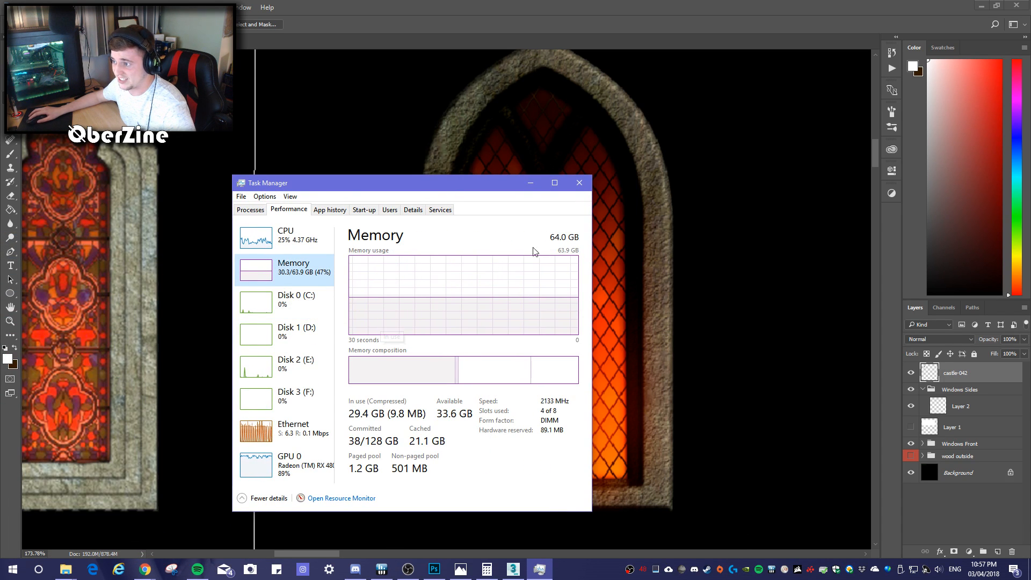
{"action": "left_click", "coordinate": [282, 239]}
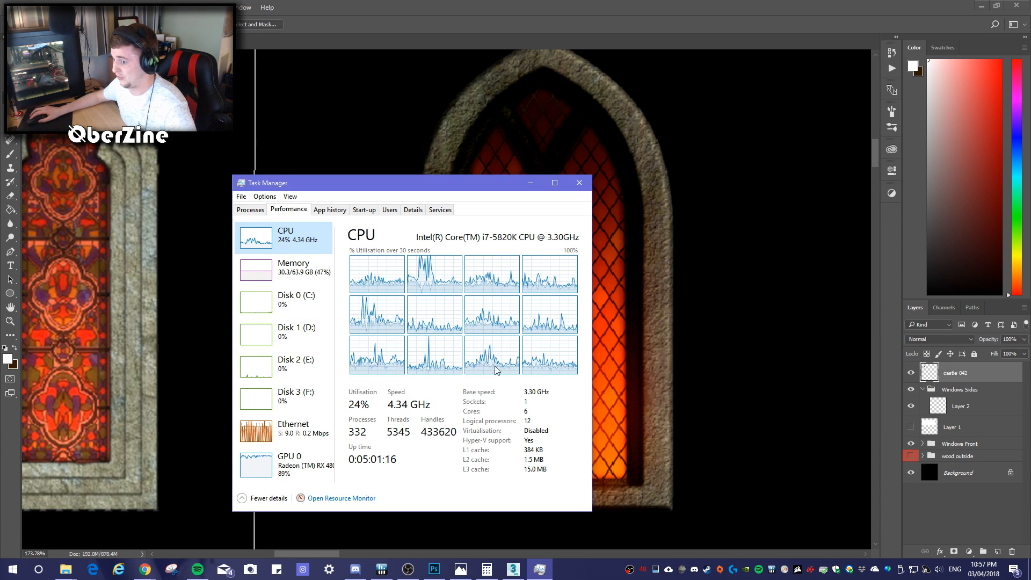
{"action": "left_click", "coordinate": [322, 475]}
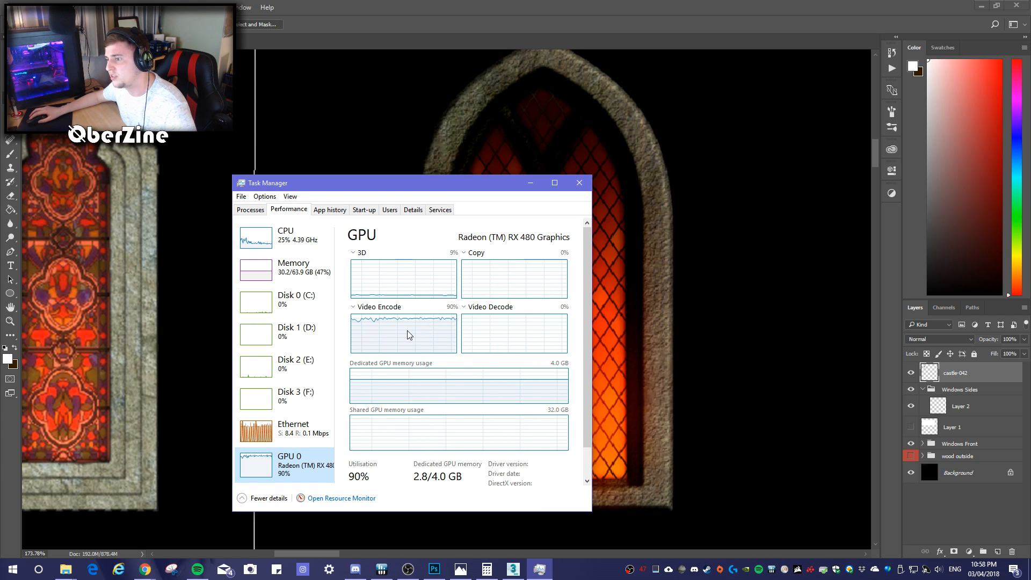
{"action": "left_click", "coordinate": [530, 182]}
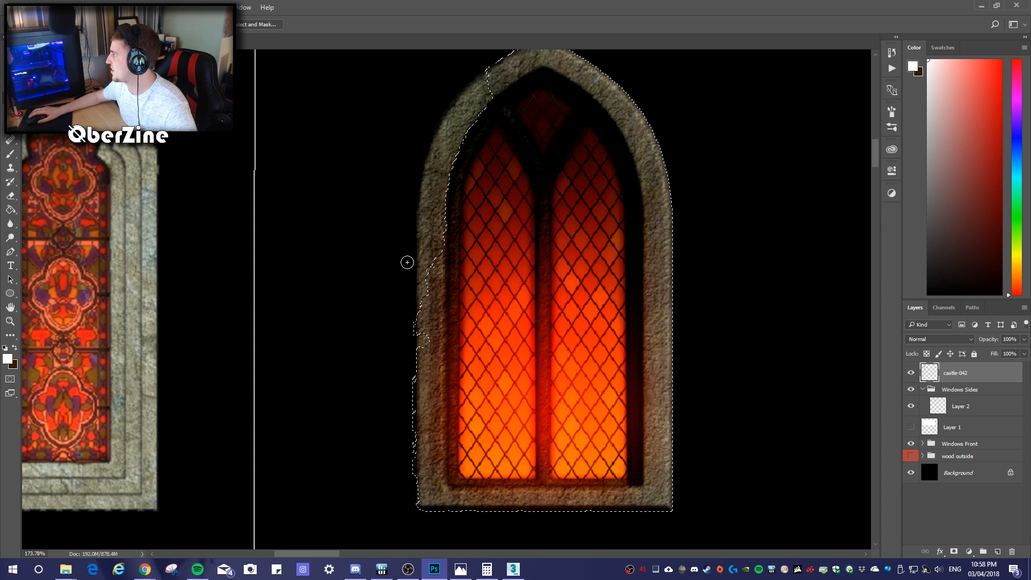
Try to subtract the side stone frame from the arched window's selection with the Quick Selection tool, and clear the selection
{"action": "scroll", "coordinate": [408, 284], "scroll_direction": "up", "scroll_amount": 5, "text": "alt"}
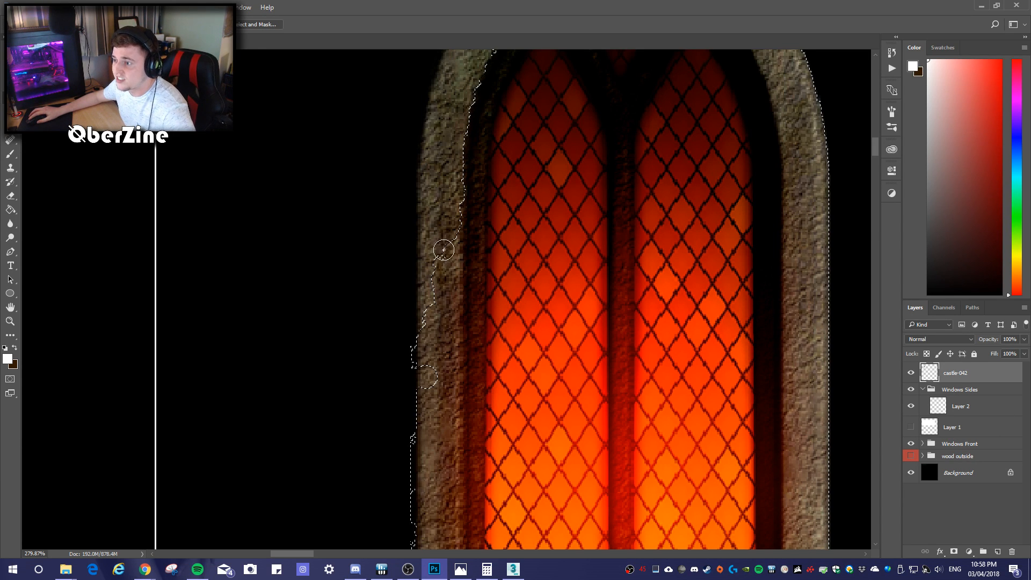
{"action": "left_click_drag", "start_coordinate": [445, 250], "coordinate": [441, 275], "text": "alt"}
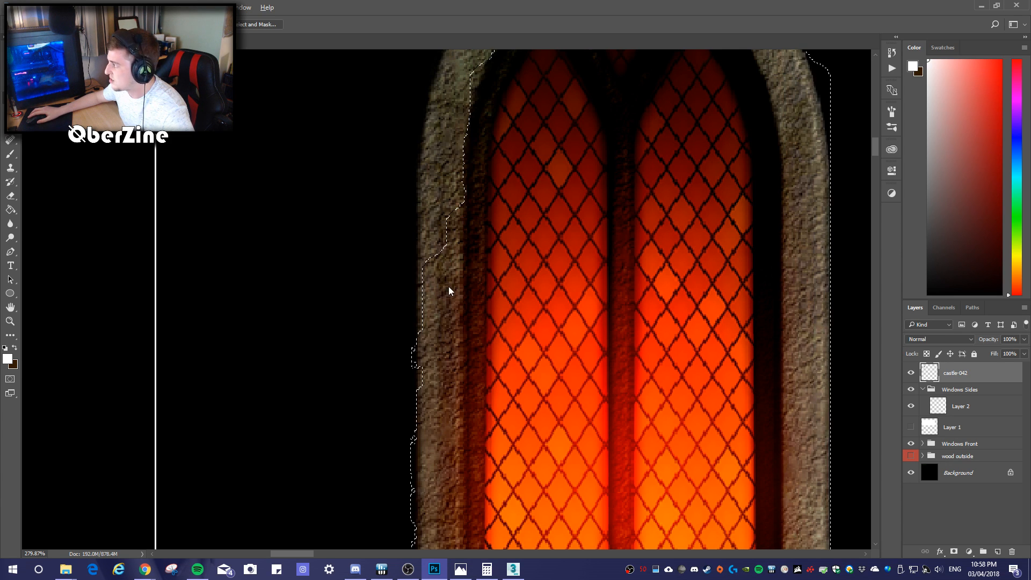
{"action": "scroll", "coordinate": [448, 285], "scroll_direction": "down", "scroll_amount": 2, "text": "alt"}
{"action": "left_click_drag", "start_coordinate": [435, 263], "coordinate": [441, 286], "text": "alt"}
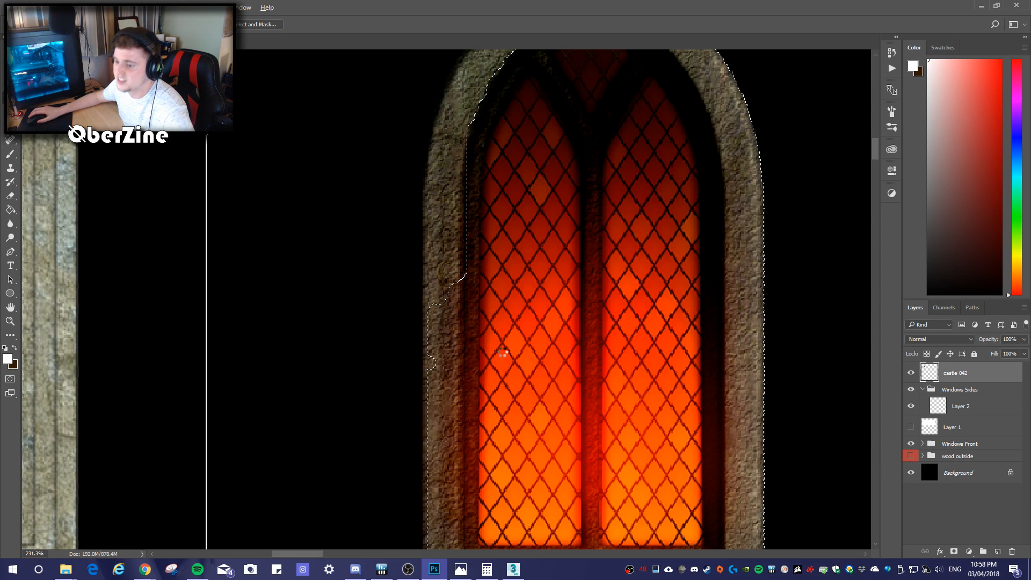
{"action": "scroll", "coordinate": [503, 349], "scroll_direction": "down", "scroll_amount": 9, "text": "alt"}
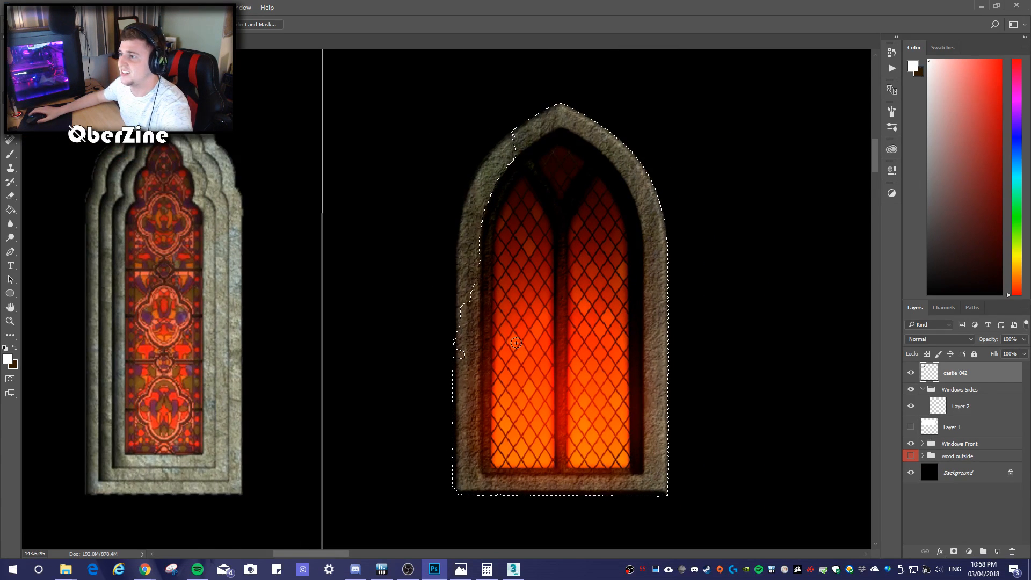
{"action": "scroll", "coordinate": [584, 342], "scroll_direction": "up", "scroll_amount": 9, "text": "alt"}
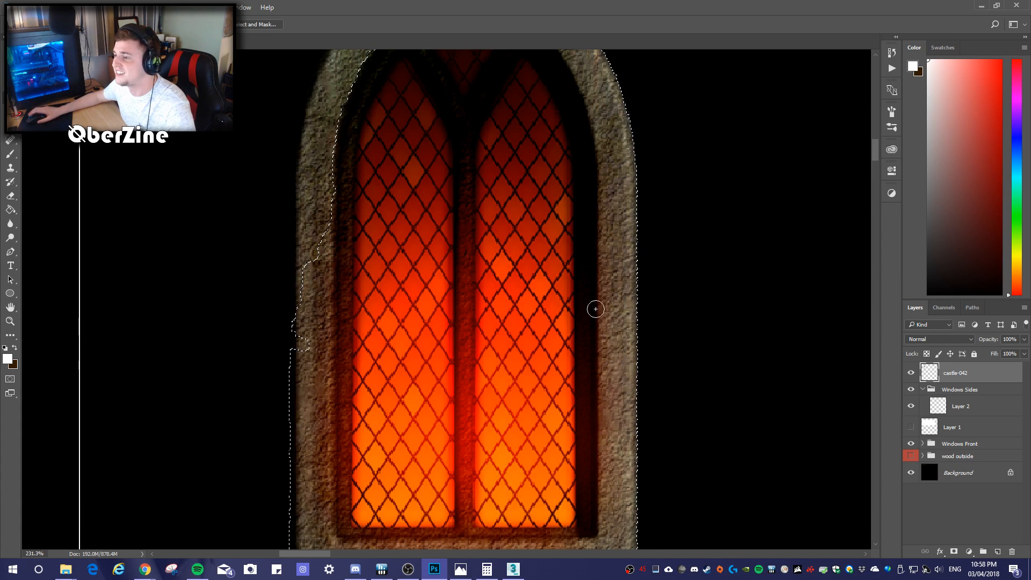
{"action": "left_click_drag", "start_coordinate": [624, 223], "coordinate": [620, 240]}
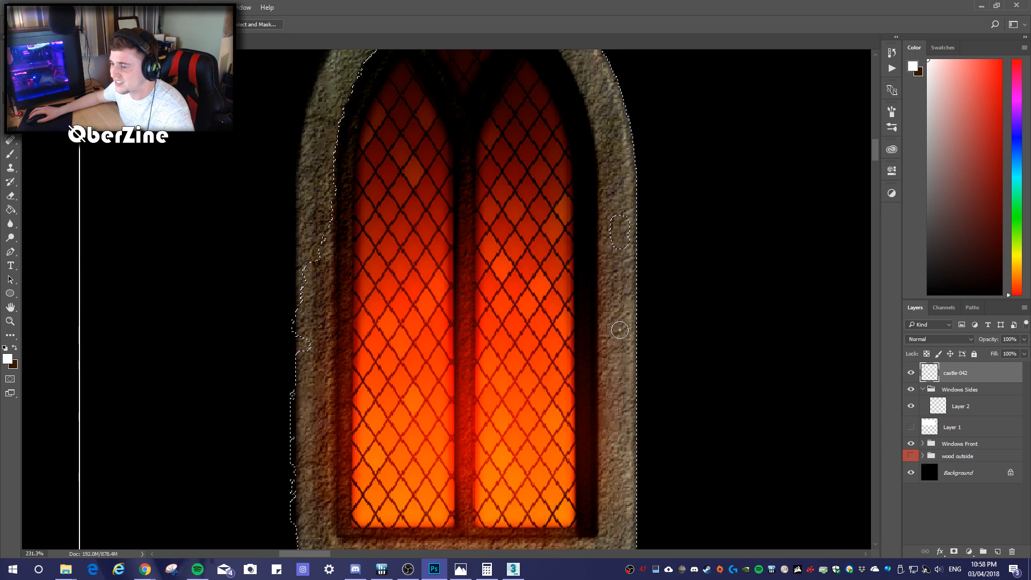
{"action": "key", "text": "ctrl+d"}
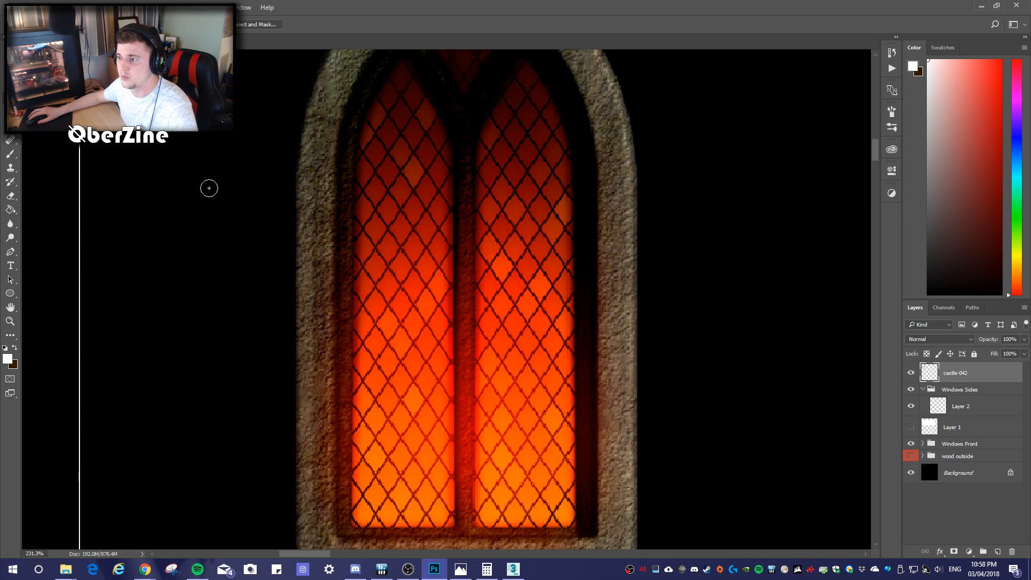
Try to select the arched window's dark inner frame with the Magic Wand tool at several tolerance values
{"action": "scroll", "coordinate": [459, 238], "scroll_direction": "down", "scroll_amount": 4, "text": "alt"}
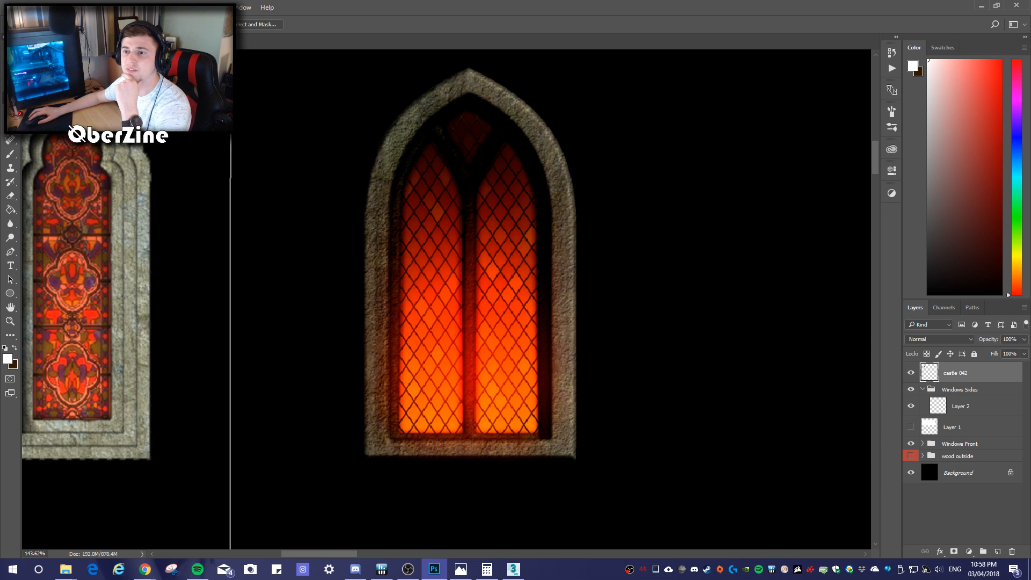
{"action": "key", "text": "w"}
{"action": "left_click", "coordinate": [440, 133]}
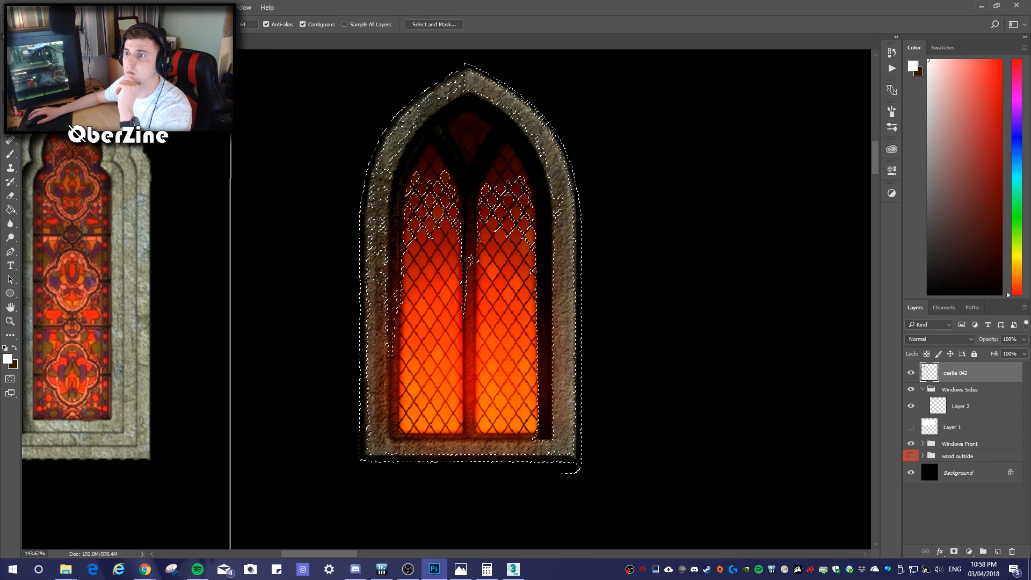
{"action": "left_click", "coordinate": [242, 25]}
{"action": "left_click", "coordinate": [424, 143]}
{"action": "left_click", "coordinate": [470, 286]}
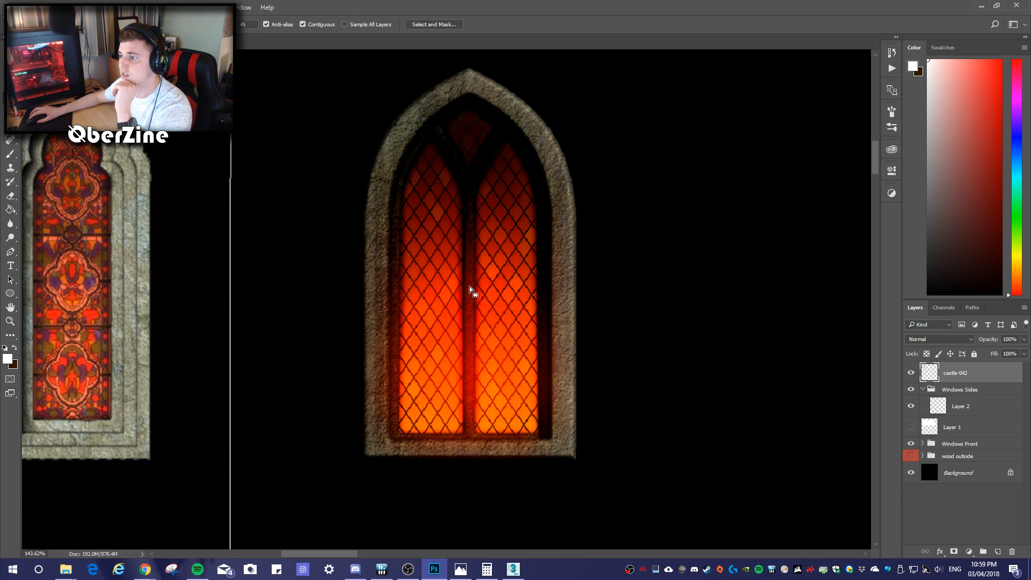
{"action": "left_click", "coordinate": [466, 246]}
{"action": "left_click_drag", "start_coordinate": [229, 25], "coordinate": [221, 24]}
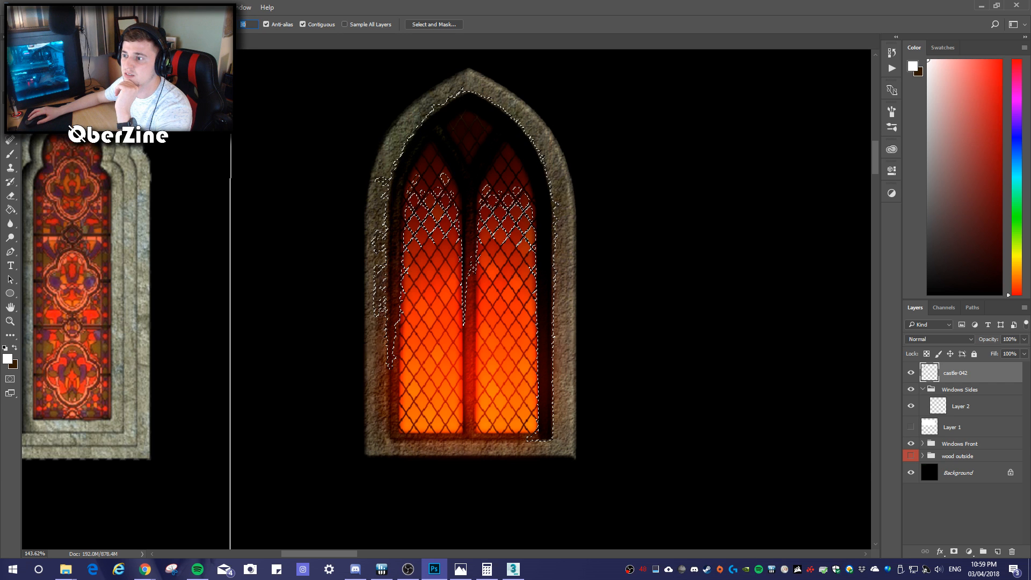
{"action": "left_click", "coordinate": [413, 161]}
{"action": "left_click", "coordinate": [395, 304]}
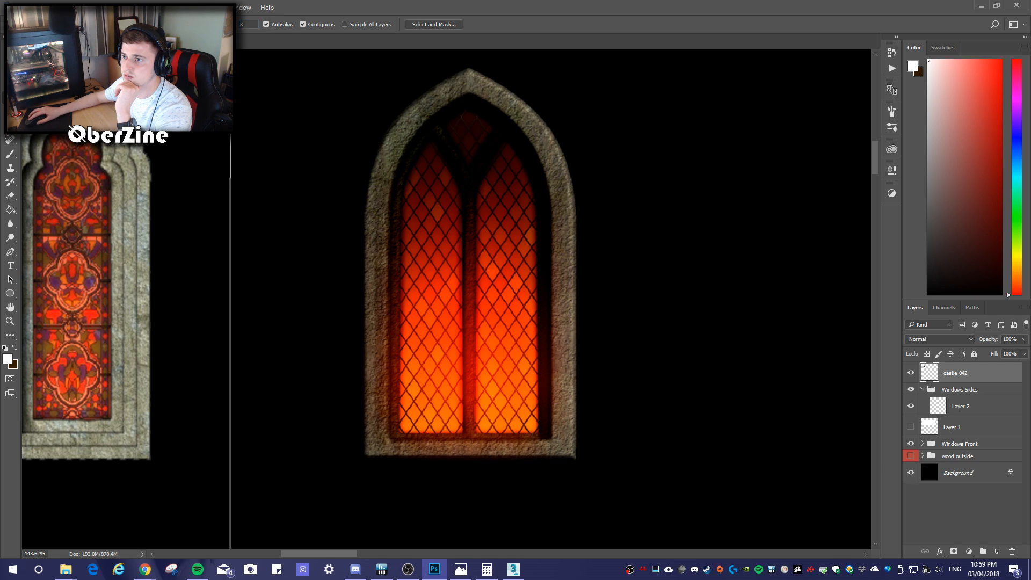
{"action": "left_click", "coordinate": [436, 125]}
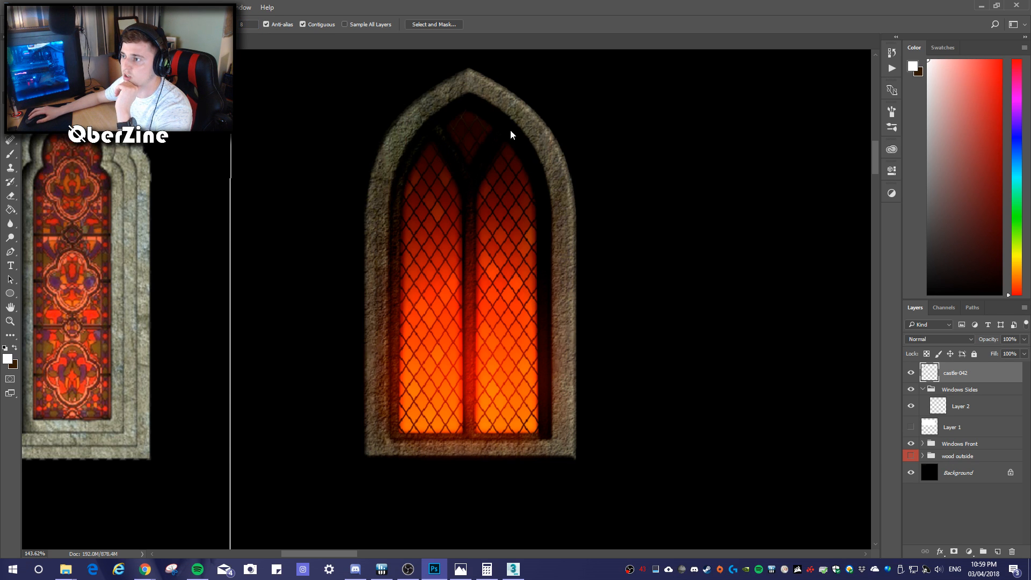
{"action": "left_click", "coordinate": [545, 361]}
{"action": "left_click", "coordinate": [544, 356]}
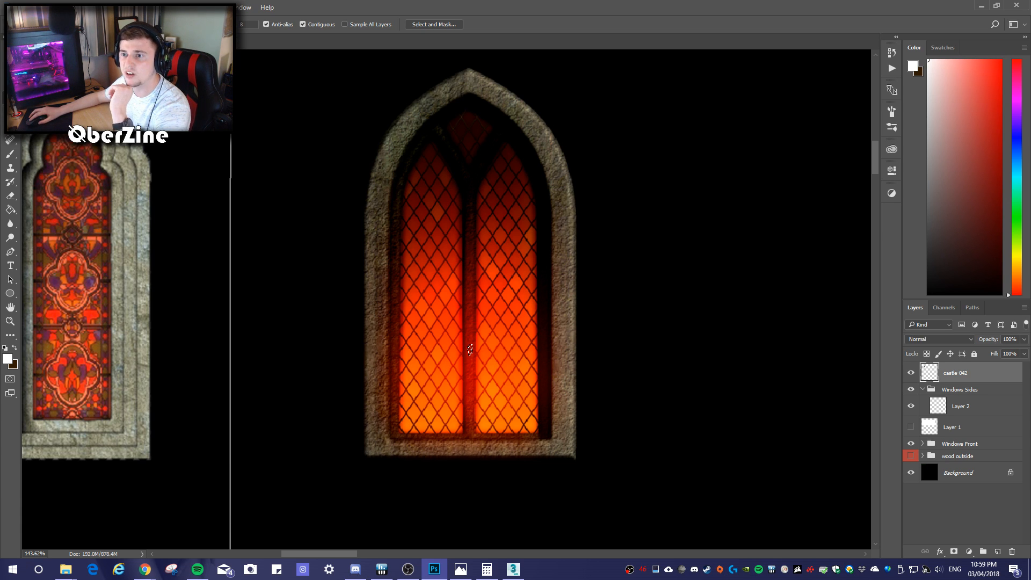
Try to select the arched window's interior from its upper part with the Quick Selection tool, deselecting between attempts
{"action": "left_click", "coordinate": [43, 98]}
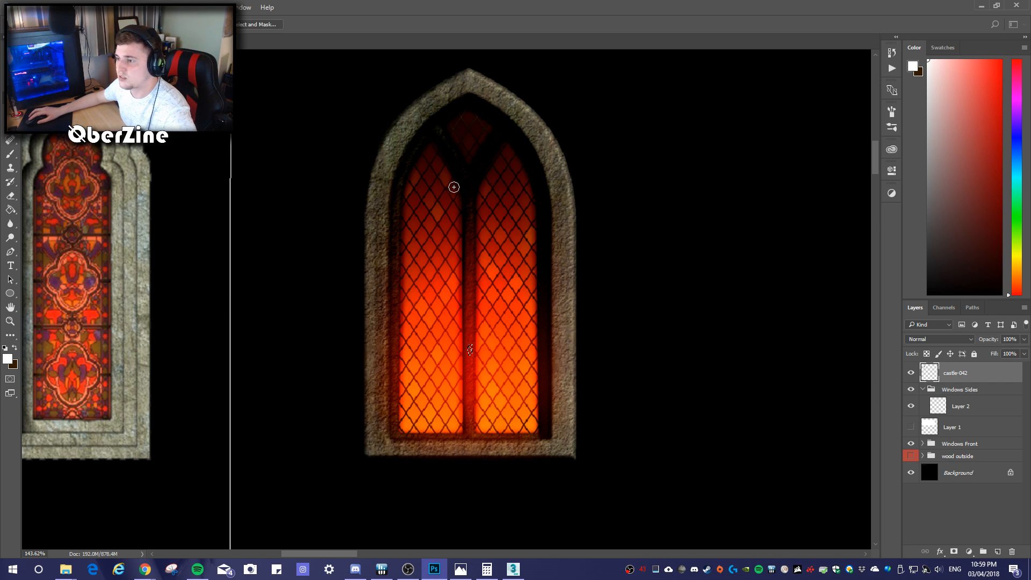
{"action": "left_click_drag", "start_coordinate": [472, 108], "coordinate": [475, 105]}
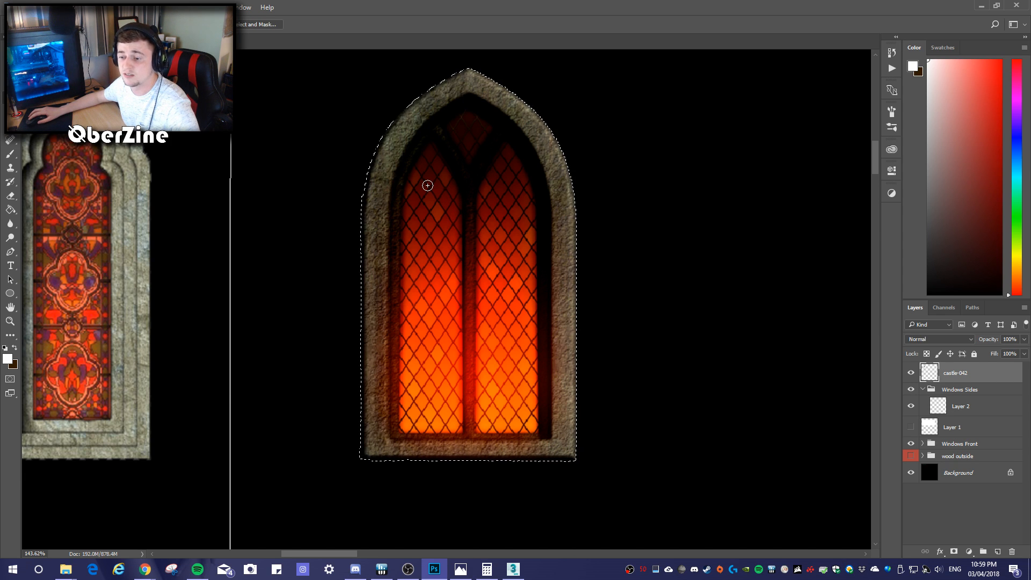
{"action": "key", "text": "ctrl+d"}
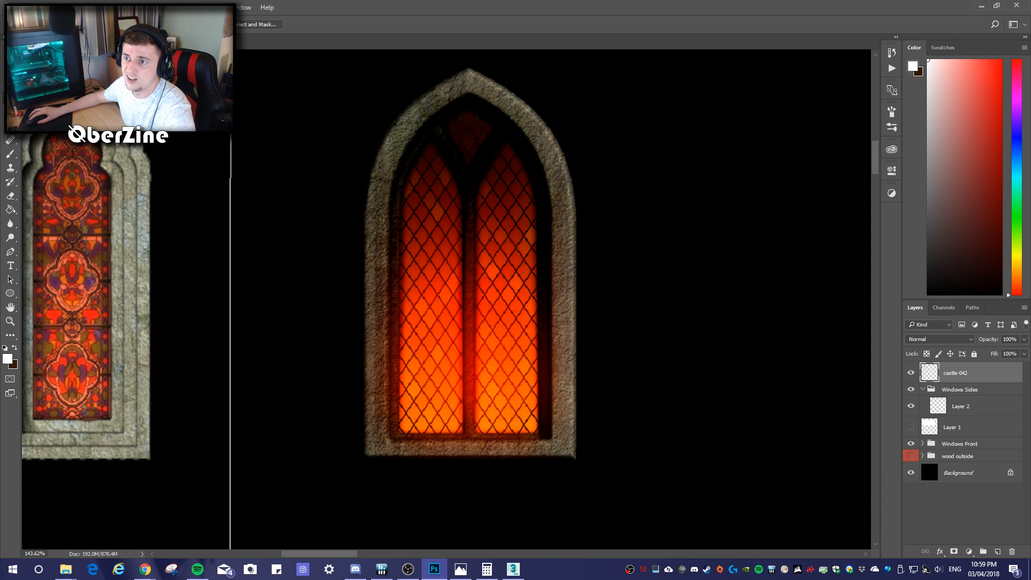
{"action": "left_click_drag", "start_coordinate": [446, 128], "coordinate": [491, 185]}
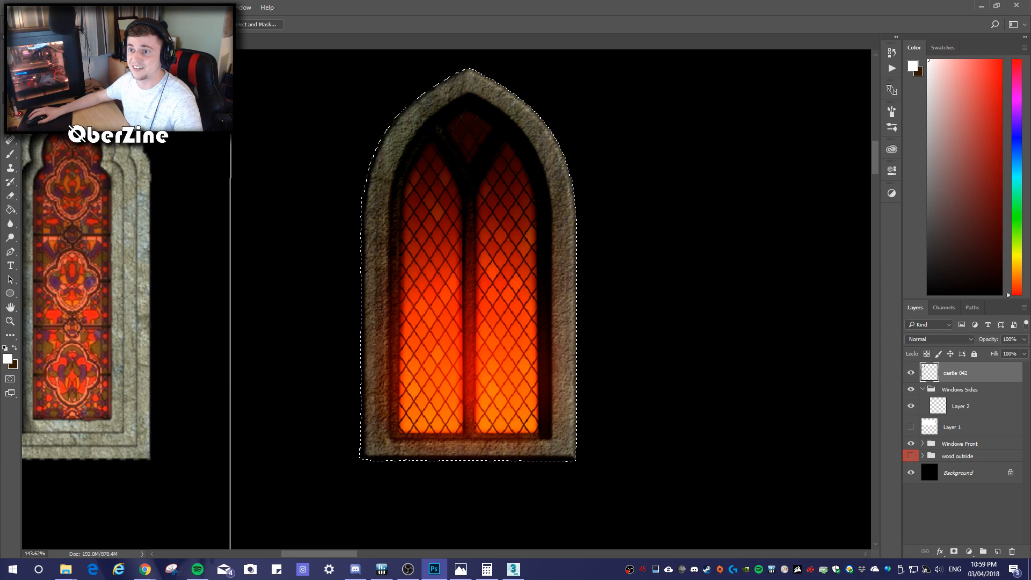
Quick-select the dark inner strip along the right frame, the lower right glass pane and the bottom of the left pane
{"action": "left_click_drag", "start_coordinate": [507, 133], "coordinate": [520, 170], "text": "alt"}
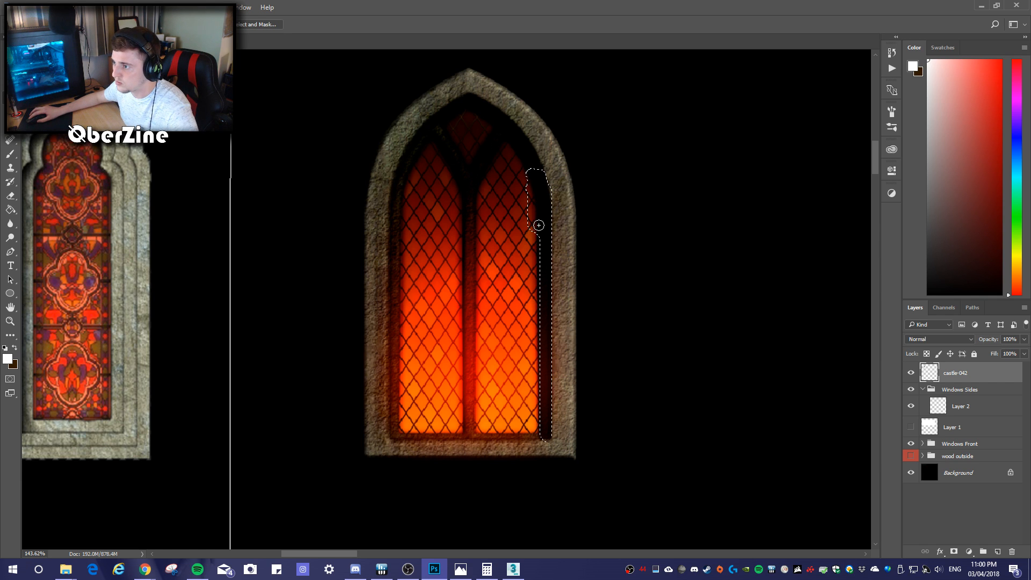
{"action": "left_click_drag", "start_coordinate": [538, 297], "coordinate": [538, 344]}
{"action": "left_click_drag", "start_coordinate": [530, 426], "coordinate": [515, 422]}
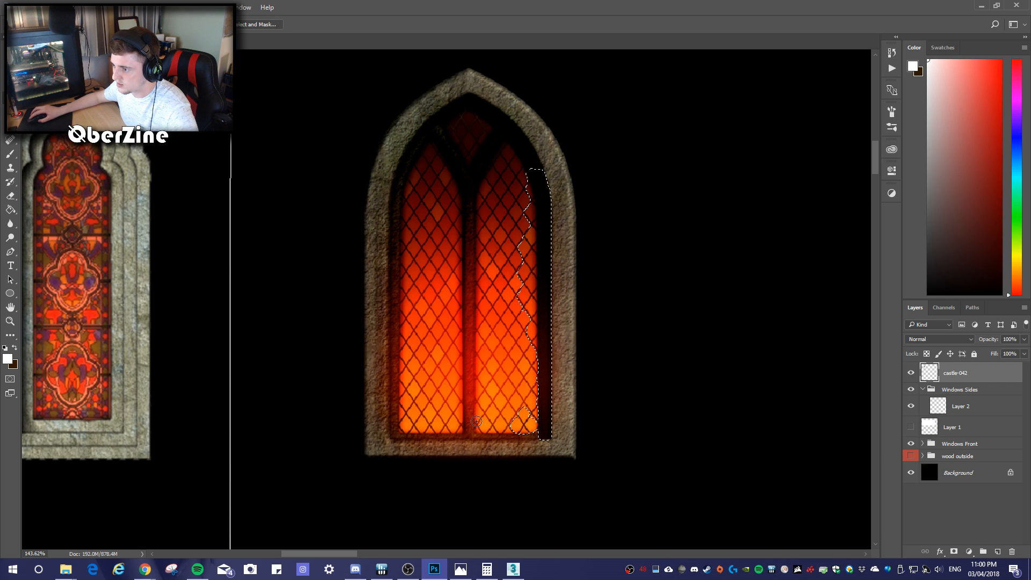
{"action": "mouse_move", "coordinate": [396, 431]}
{"action": "left_mouse_down"}
{"action": "mouse_move", "coordinate": [532, 432]}
{"action": "mouse_move", "coordinate": [414, 433]}
{"action": "left_mouse_up"}
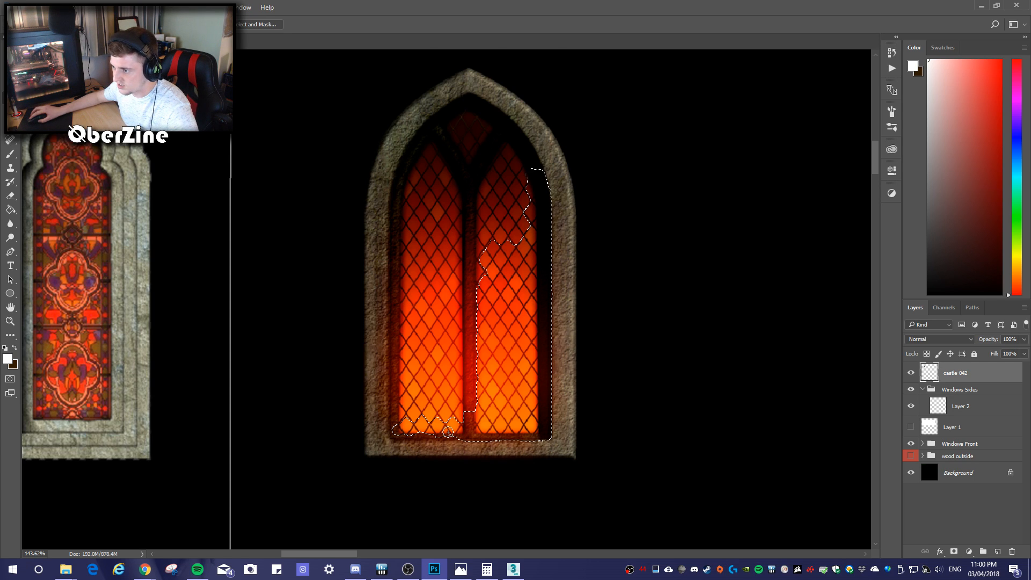
Extend the selection along the window's lower inner border and up the left pane, subtracting the stone sill that gets included
{"action": "scroll", "coordinate": [436, 444], "scroll_direction": "up", "scroll_amount": 5, "text": "alt"}
{"action": "scroll", "coordinate": [439, 444], "scroll_direction": "up", "scroll_amount": 5, "text": "alt"}
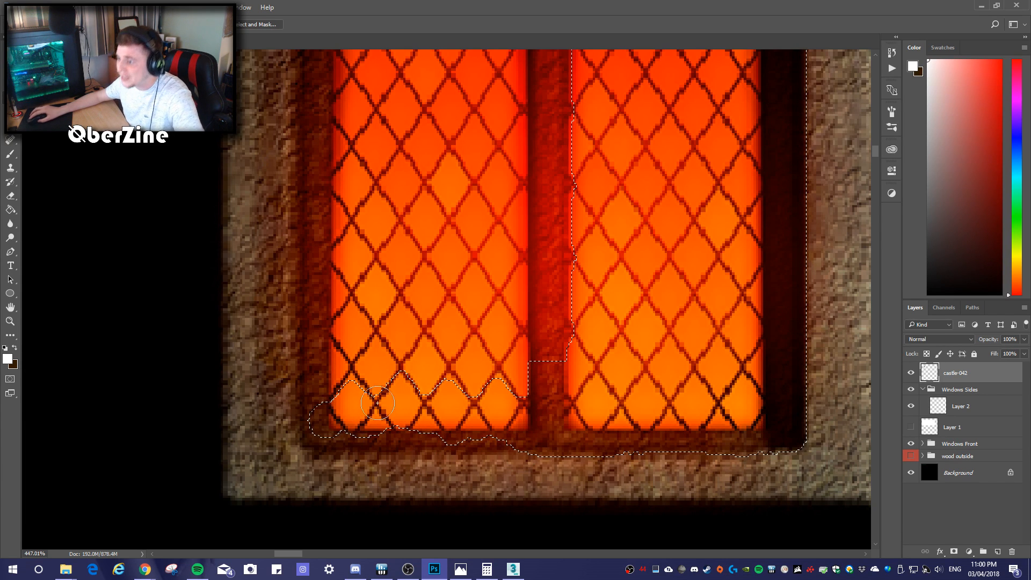
{"action": "mouse_move", "coordinate": [403, 431]}
{"action": "left_mouse_down"}
{"action": "mouse_move", "coordinate": [511, 490]}
{"action": "mouse_move", "coordinate": [691, 488]}
{"action": "mouse_move", "coordinate": [748, 501]}
{"action": "mouse_move", "coordinate": [761, 490]}
{"action": "mouse_move", "coordinate": [756, 475]}
{"action": "mouse_move", "coordinate": [728, 471]}
{"action": "left_mouse_up"}
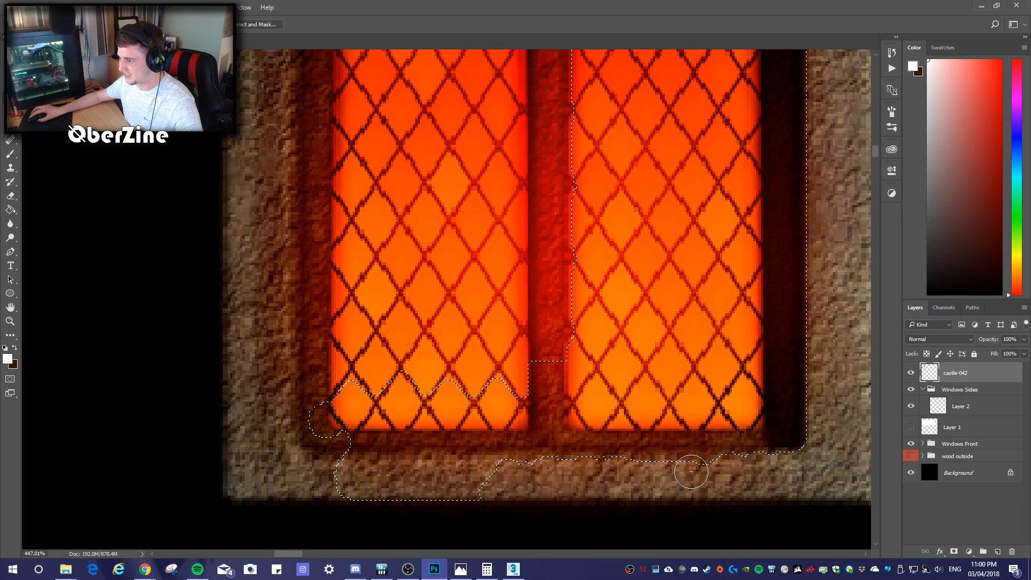
{"action": "left_click_drag", "start_coordinate": [465, 485], "coordinate": [342, 481], "text": "alt"}
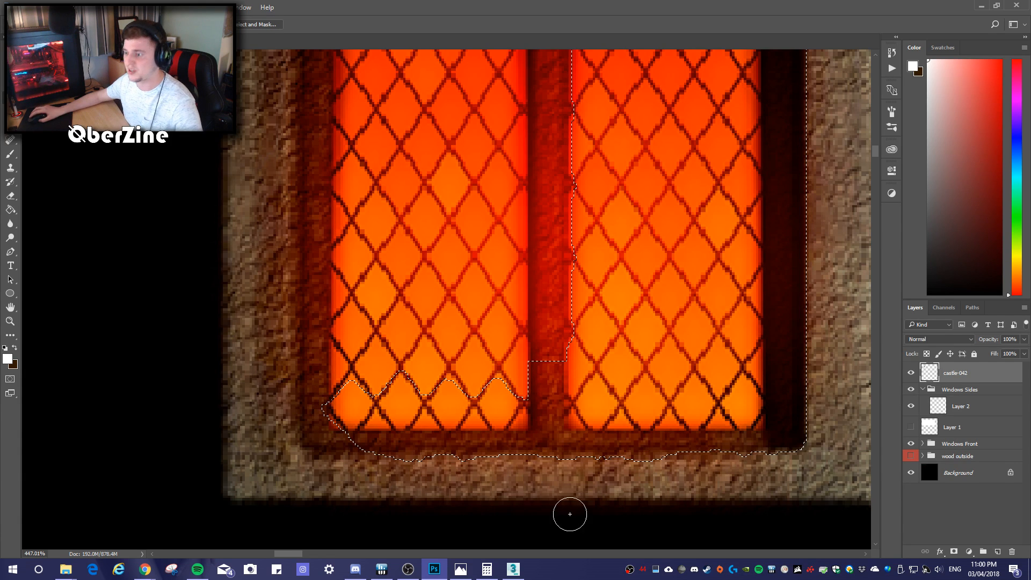
{"action": "mouse_move", "coordinate": [328, 420]}
{"action": "left_mouse_down"}
{"action": "mouse_move", "coordinate": [327, 430]}
{"action": "mouse_move", "coordinate": [329, 372]}
{"action": "mouse_move", "coordinate": [548, 390]}
{"action": "mouse_move", "coordinate": [540, 159]}
{"action": "mouse_move", "coordinate": [515, 251]}
{"action": "left_mouse_up"}
Extend the selection over the upper parts of both glass panes, undoing the strokes that spill onto the stone frame
{"action": "scroll", "coordinate": [515, 251], "scroll_direction": "down", "scroll_amount": 3, "text": "alt"}
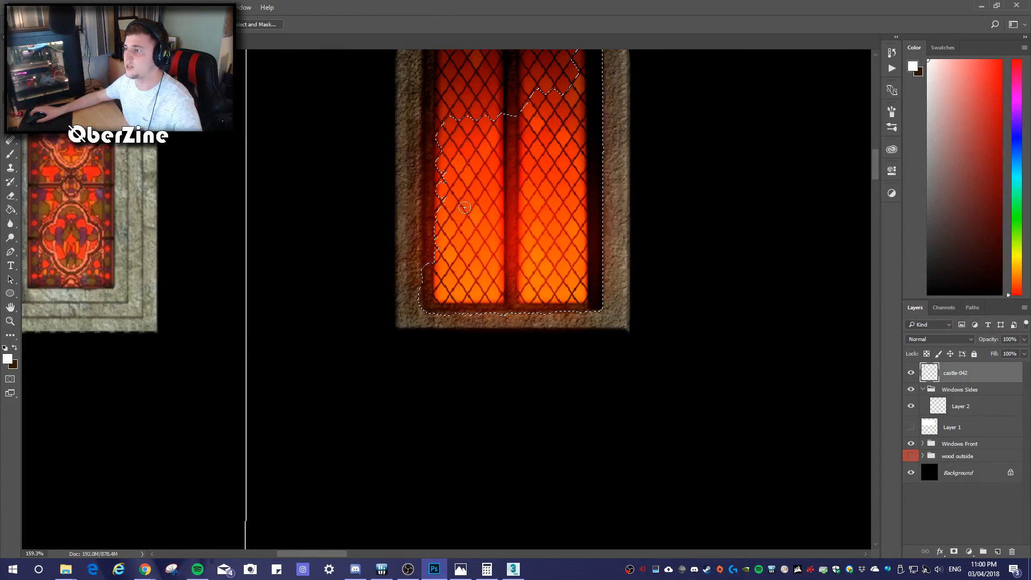
{"action": "scroll", "coordinate": [488, 77], "scroll_direction": "down", "scroll_amount": 4, "text": "alt"}
{"action": "scroll", "coordinate": [488, 76], "scroll_direction": "up", "scroll_amount": 5, "text": "alt"}
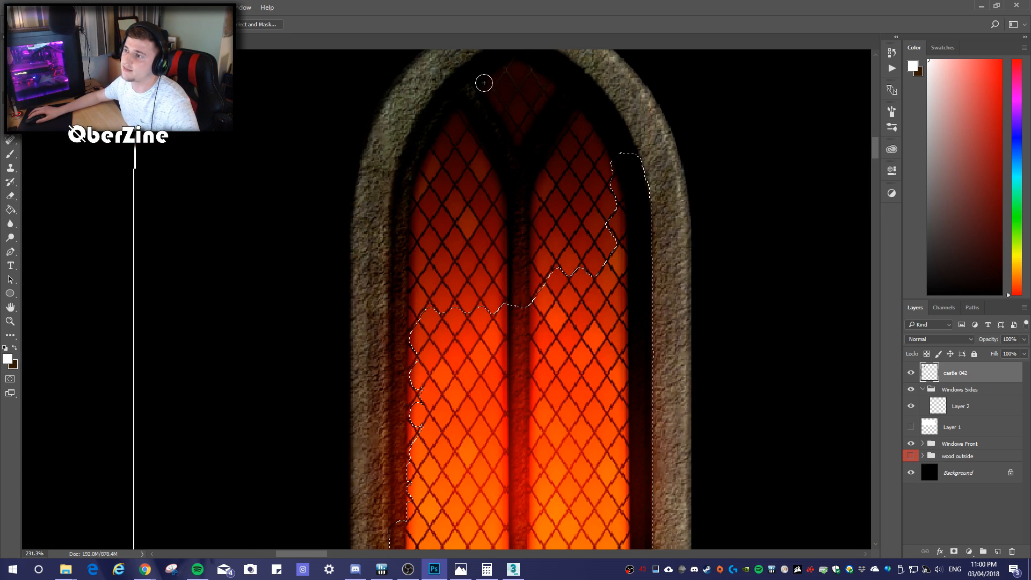
{"action": "mouse_move", "coordinate": [484, 83]}
{"action": "left_mouse_down"}
{"action": "mouse_move", "coordinate": [534, 244]}
{"action": "mouse_move", "coordinate": [656, 314]}
{"action": "mouse_move", "coordinate": [598, 138]}
{"action": "mouse_move", "coordinate": [449, 161]}
{"action": "mouse_move", "coordinate": [480, 282]}
{"action": "left_mouse_up"}
{"action": "mouse_move", "coordinate": [522, 155]}
{"action": "left_mouse_down"}
{"action": "mouse_move", "coordinate": [511, 295]}
{"action": "mouse_move", "coordinate": [520, 188]}
{"action": "mouse_move", "coordinate": [507, 153]}
{"action": "left_mouse_up"}
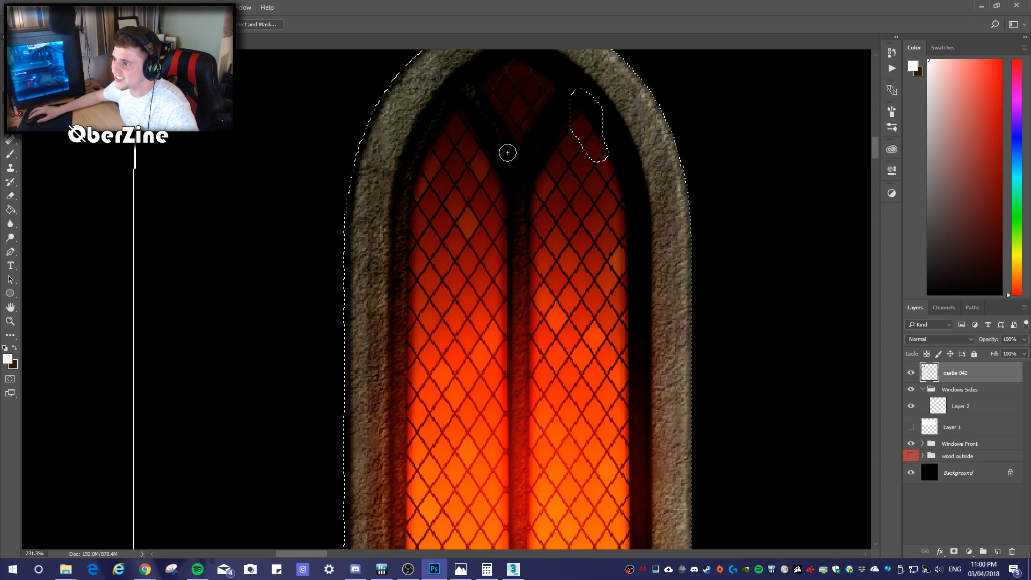
{"action": "key", "text": "ctrl+z"}
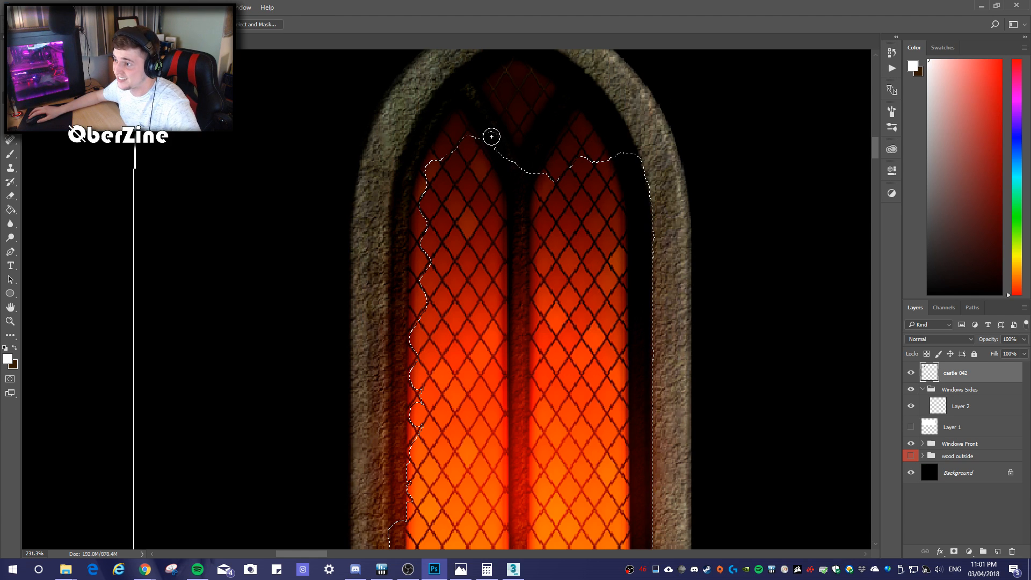
{"action": "key", "text": "ctrl+z"}
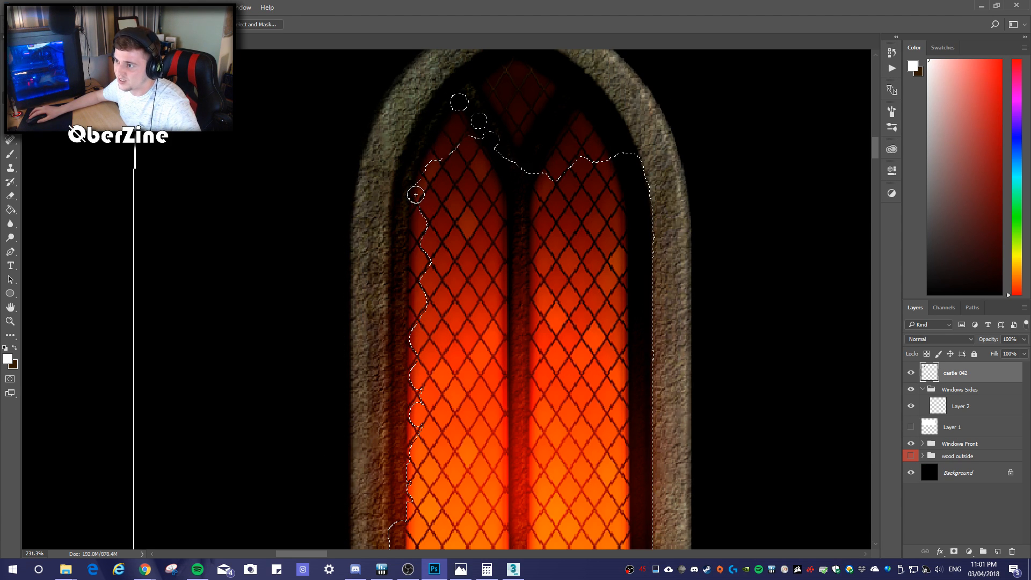
Extend the selection along the upper outer edge of the left glass pane, undoing the stroke that spills over the frame
{"action": "left_click_drag", "start_coordinate": [411, 211], "coordinate": [403, 255]}
{"action": "mouse_move", "coordinate": [403, 337]}
{"action": "left_mouse_down"}
{"action": "mouse_move", "coordinate": [399, 329]}
{"action": "mouse_move", "coordinate": [414, 372]}
{"action": "left_mouse_up"}
{"action": "key", "text": "ctrl+z"}
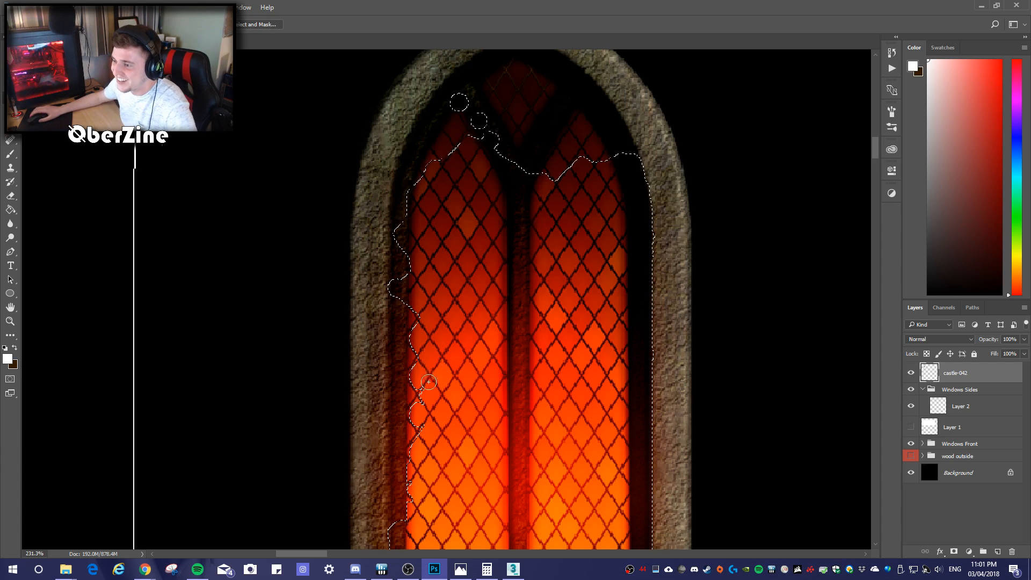
Refine the selection along the dark inner strip beside the left pane's lower half, undoing strokes that take in the stone
{"action": "scroll", "coordinate": [441, 421], "scroll_direction": "down", "scroll_amount": 3, "text": "alt"}
{"action": "scroll", "coordinate": [414, 473], "scroll_direction": "up", "scroll_amount": 4, "text": "alt"}
{"action": "scroll", "coordinate": [413, 473], "scroll_direction": "up", "scroll_amount": 3, "text": "alt"}
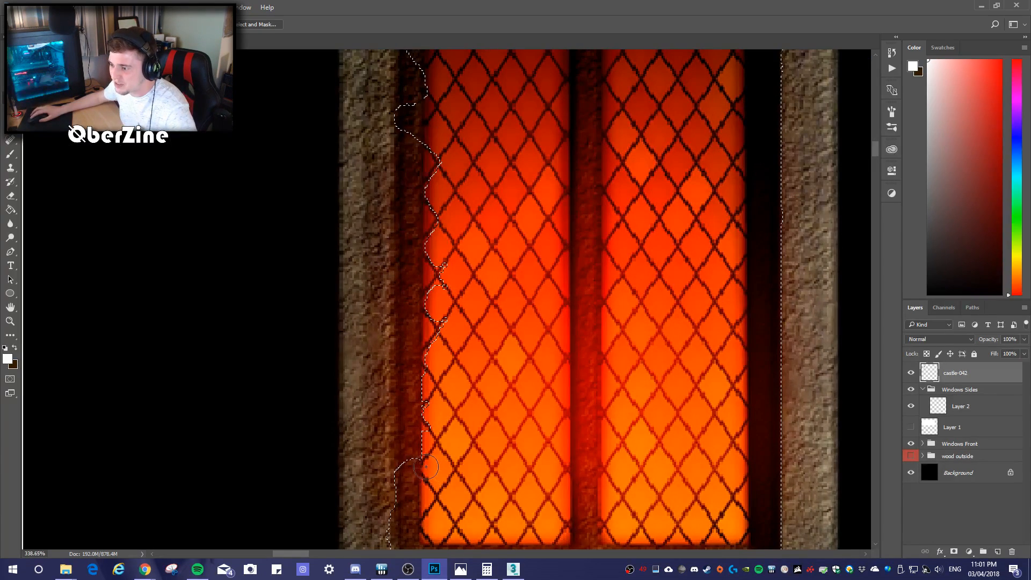
{"action": "key", "text": "ctrl+z"}
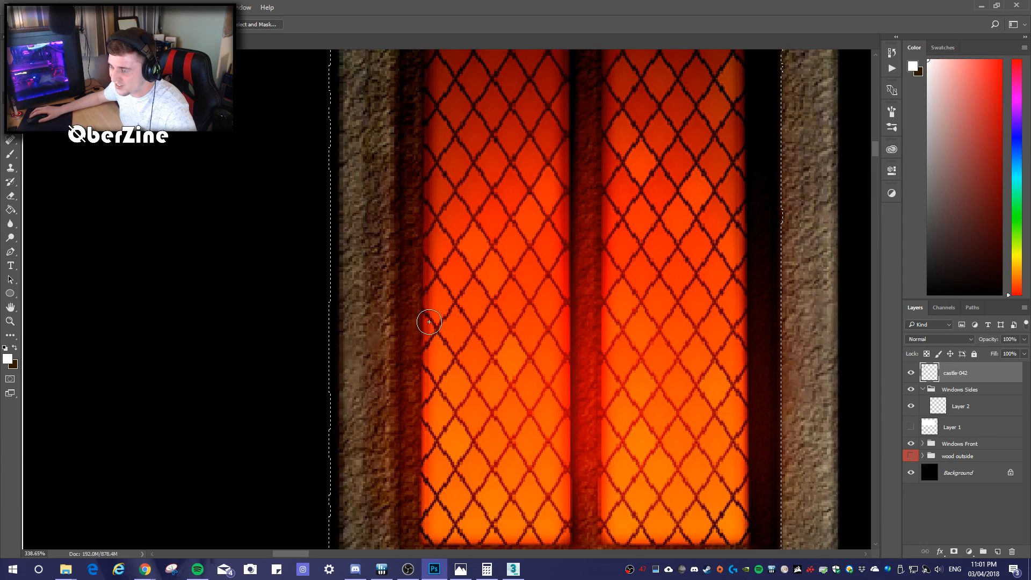
{"action": "left_click", "coordinate": [419, 324], "text": "alt"}
{"action": "key", "text": "ctrl+z"}
{"action": "left_click", "coordinate": [415, 337], "text": "alt"}
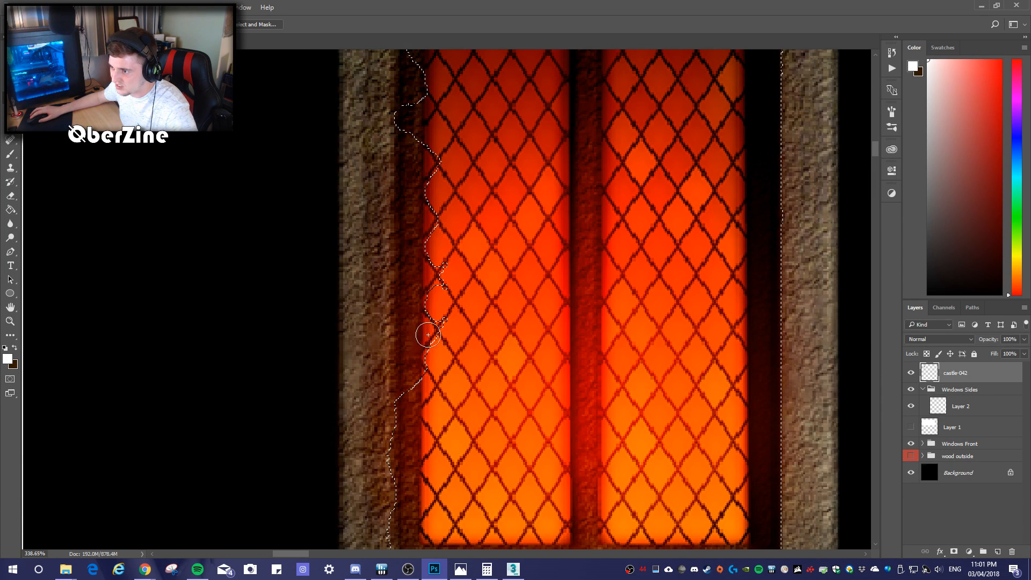
{"action": "left_click", "coordinate": [414, 304]}
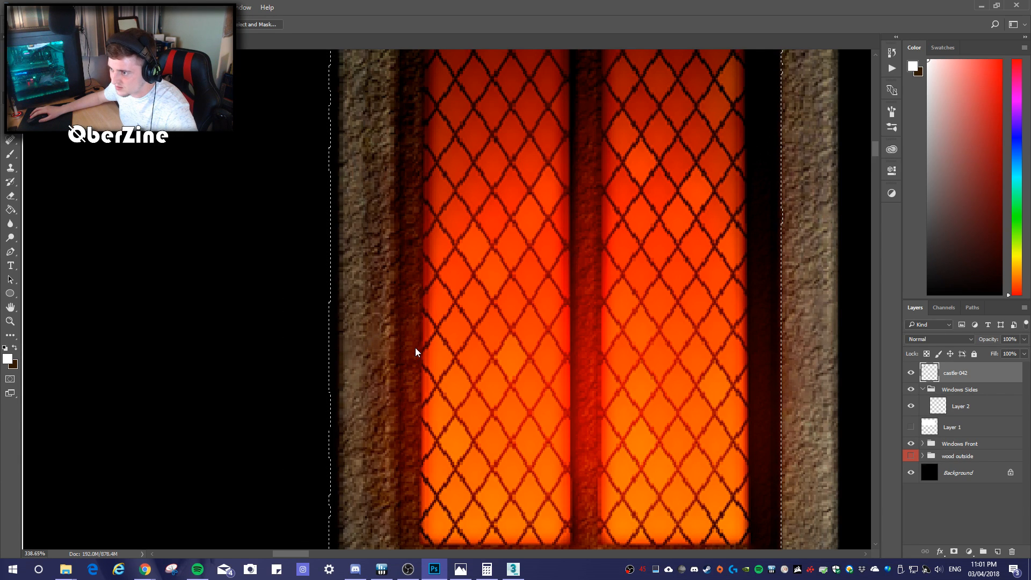
{"action": "left_click", "coordinate": [414, 375]}
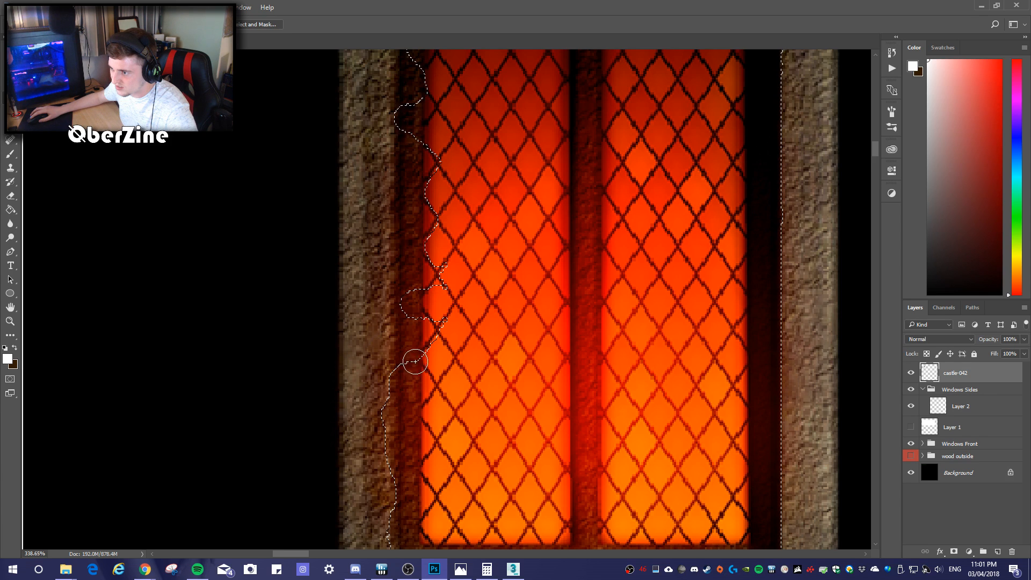
Try to extend the selection through the dark bars into the top diamond pane, undoing each stroke that spills onto the arch
{"action": "scroll", "coordinate": [435, 415], "scroll_direction": "down", "scroll_amount": 5, "text": "alt"}
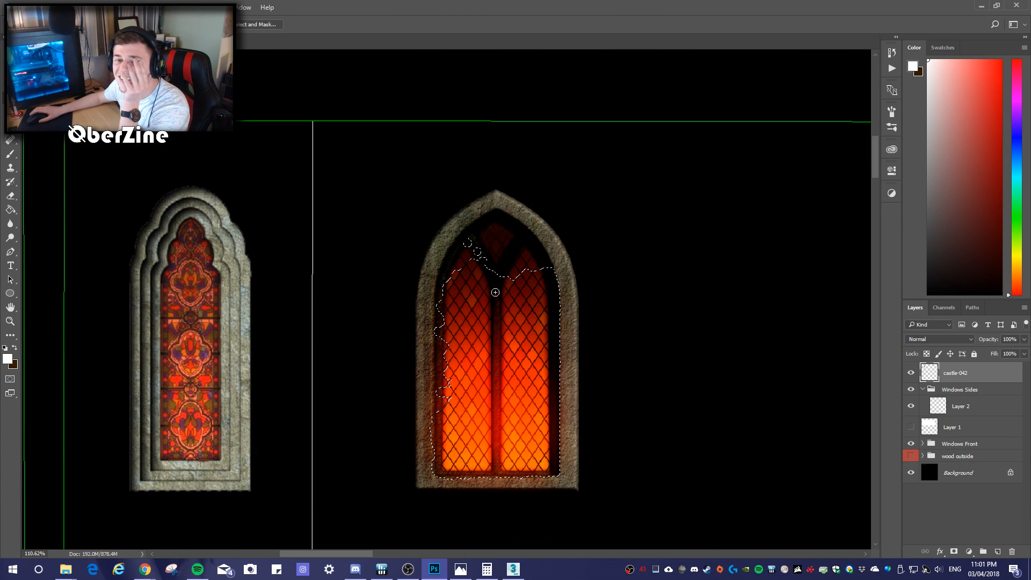
{"action": "scroll", "coordinate": [520, 278], "scroll_direction": "up", "scroll_amount": 3, "text": "alt"}
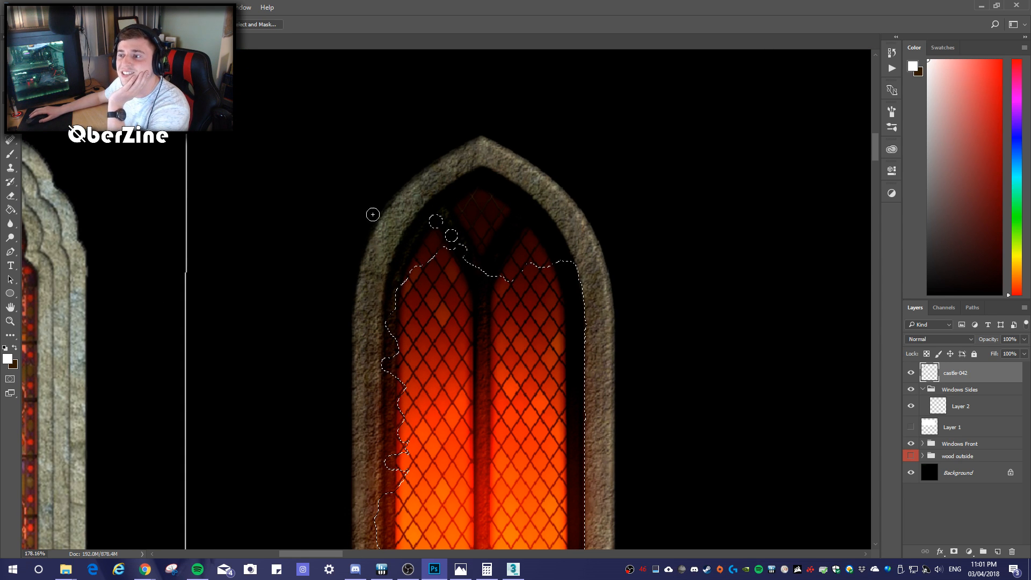
{"action": "left_click_drag", "start_coordinate": [474, 262], "coordinate": [488, 223]}
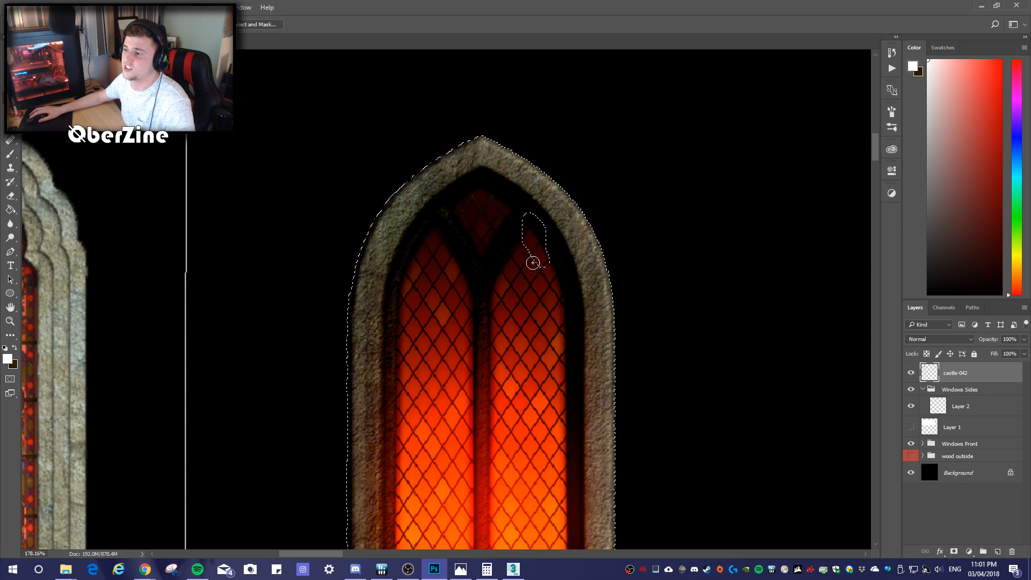
{"action": "key", "text": "ctrl+z"}
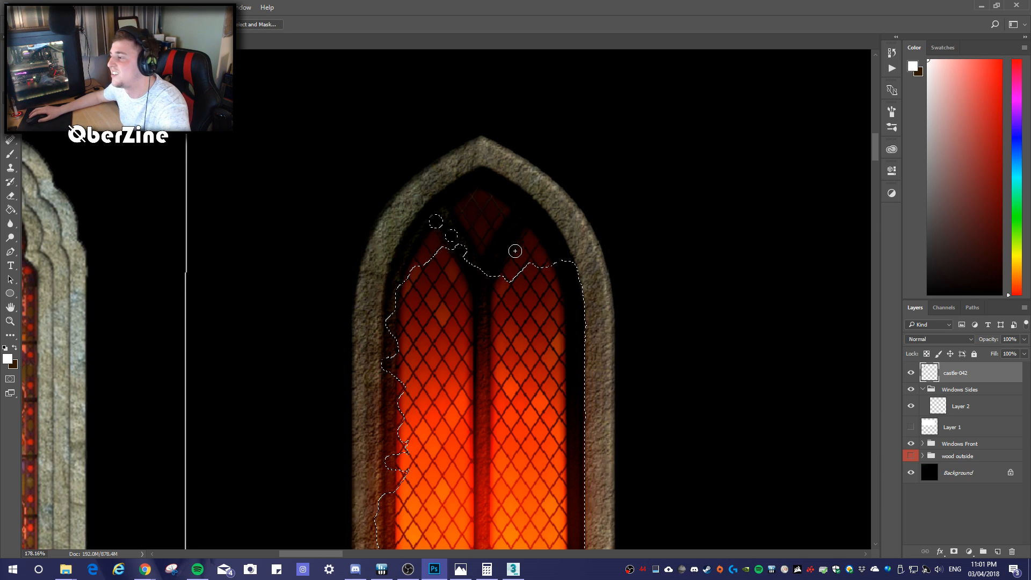
{"action": "mouse_move", "coordinate": [514, 244]}
{"action": "left_mouse_down"}
{"action": "mouse_move", "coordinate": [479, 182]}
{"action": "mouse_move", "coordinate": [485, 203]}
{"action": "left_mouse_up"}
{"action": "key", "text": "ctrl+z"}
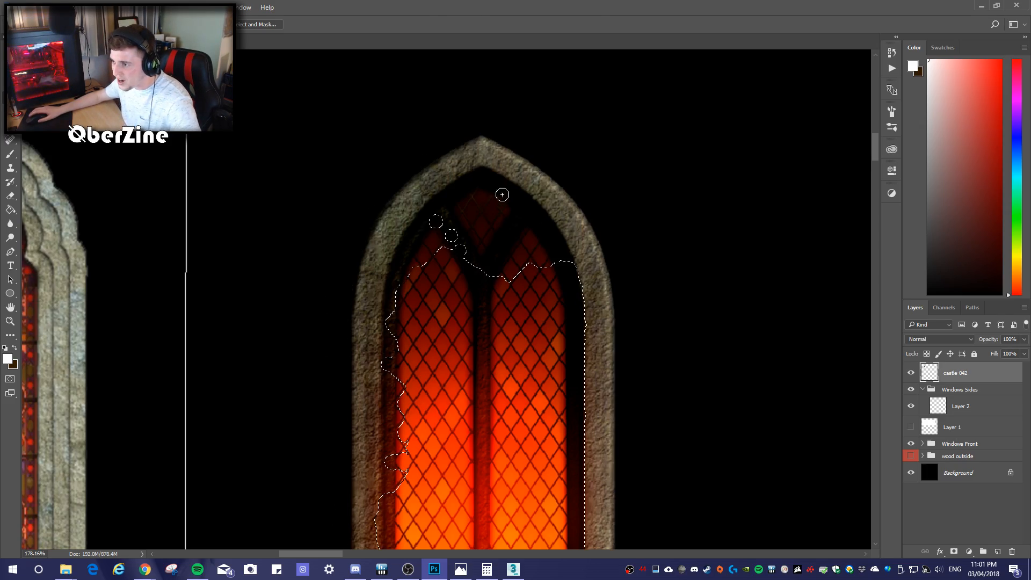
Add small dark patches above and to the right of the diamond pane to the selection, undoing strokes that spill outside the frame
{"action": "scroll", "coordinate": [498, 172], "scroll_direction": "up", "scroll_amount": 2, "text": "alt"}
{"action": "scroll", "coordinate": [495, 178], "scroll_direction": "up", "scroll_amount": 3, "text": "alt"}
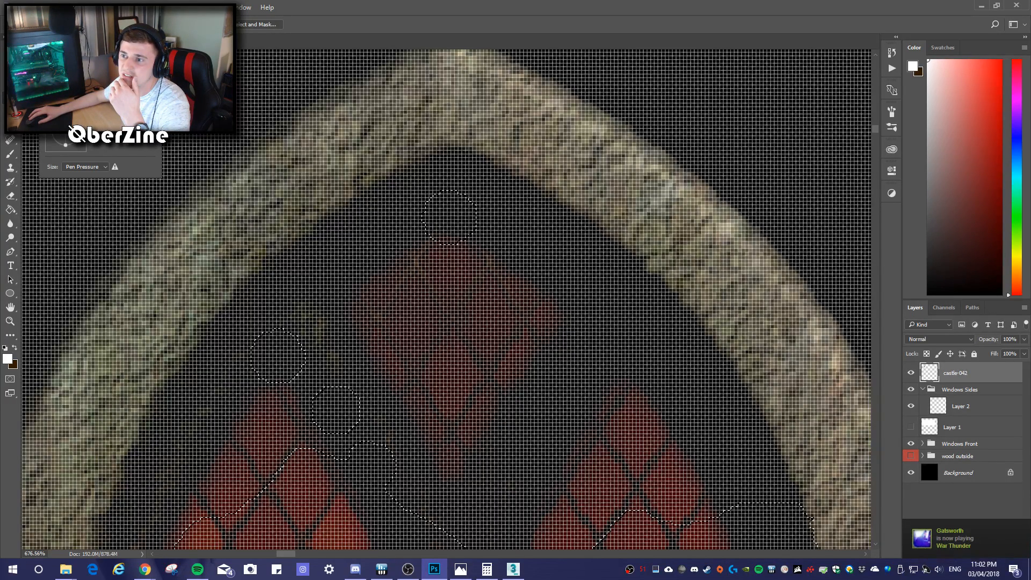
{"action": "key", "text": "ctrl+z"}
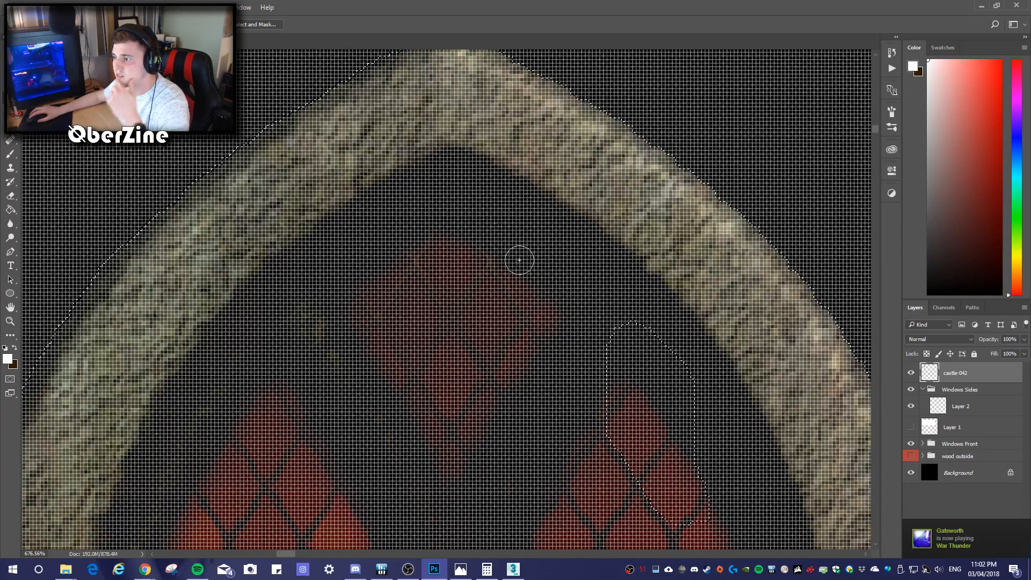
{"action": "key", "text": "ctrl+z"}
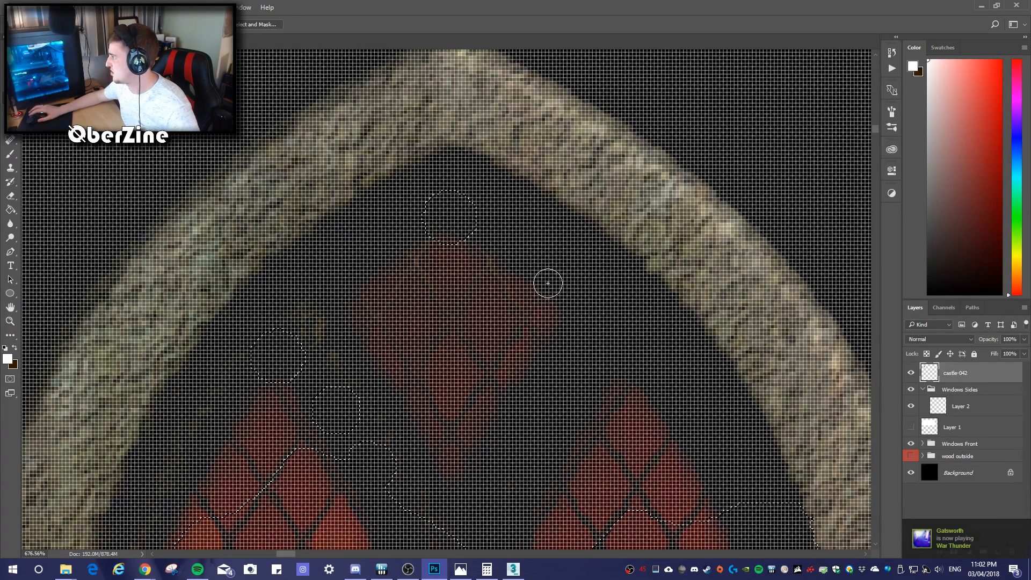
{"action": "mouse_move", "coordinate": [548, 283]}
{"action": "left_mouse_down"}
{"action": "mouse_move", "coordinate": [559, 301]}
{"action": "mouse_move", "coordinate": [550, 267]}
{"action": "mouse_move", "coordinate": [651, 375]}
{"action": "mouse_move", "coordinate": [656, 386]}
{"action": "mouse_move", "coordinate": [642, 371]}
{"action": "mouse_move", "coordinate": [656, 412]}
{"action": "left_mouse_up"}
{"action": "key", "text": "ctrl+z"}
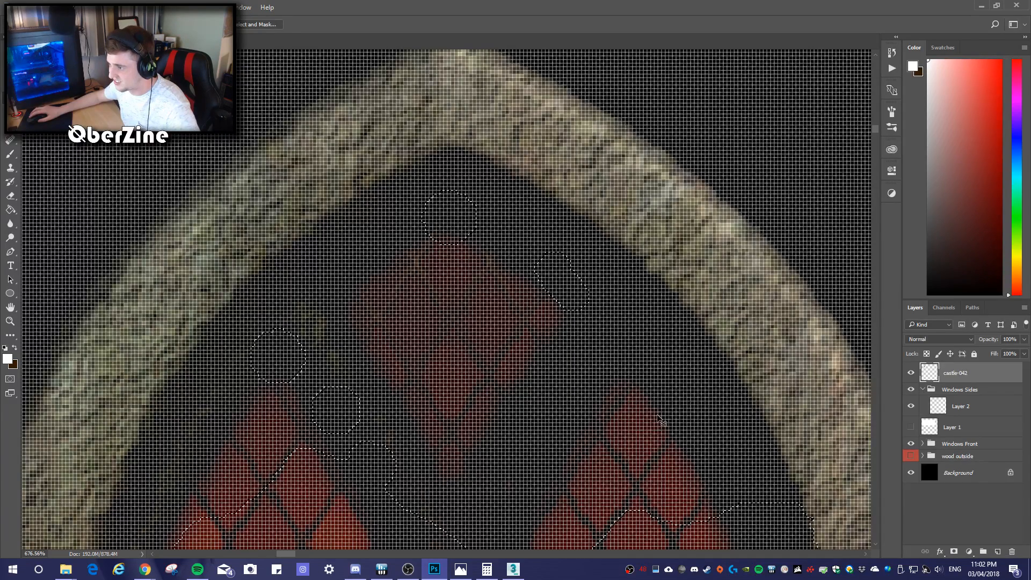
Extend the selection up the dark inner strip right of the right pane and toward the diamond pane
{"action": "scroll", "coordinate": [588, 392], "scroll_direction": "down", "scroll_amount": 3, "text": "alt"}
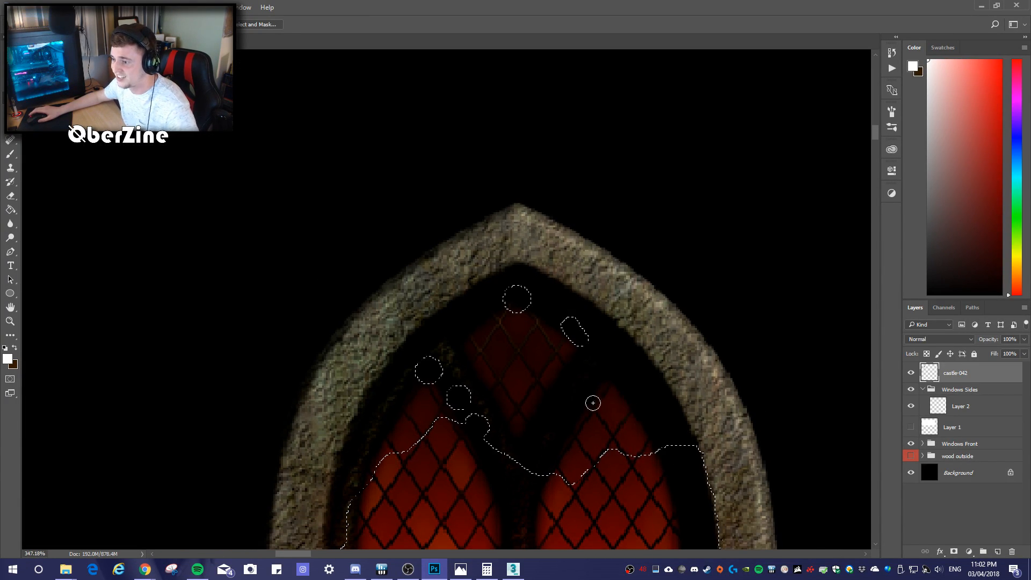
{"action": "scroll", "coordinate": [558, 371], "scroll_direction": "down", "scroll_amount": 2, "text": "alt"}
{"action": "scroll", "coordinate": [558, 370], "scroll_direction": "down", "scroll_amount": 2}
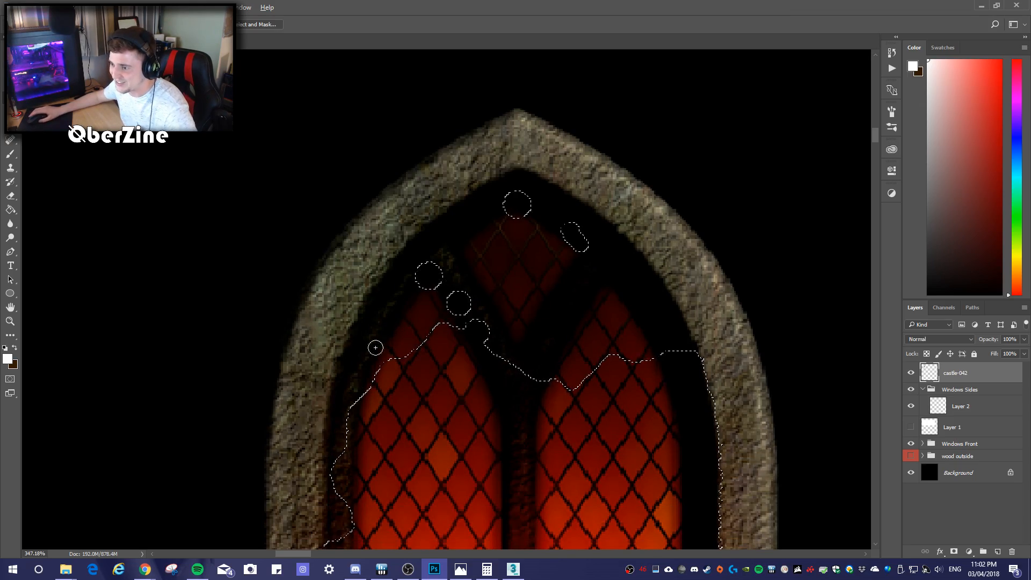
{"action": "scroll", "coordinate": [594, 358], "scroll_direction": "up", "scroll_amount": 3, "text": "alt"}
{"action": "mouse_move", "coordinate": [732, 324]}
{"action": "left_mouse_down"}
{"action": "mouse_move", "coordinate": [709, 278]}
{"action": "mouse_move", "coordinate": [641, 222]}
{"action": "mouse_move", "coordinate": [695, 244]}
{"action": "mouse_move", "coordinate": [622, 154]}
{"action": "mouse_move", "coordinate": [683, 185]}
{"action": "mouse_move", "coordinate": [624, 143]}
{"action": "mouse_move", "coordinate": [675, 171]}
{"action": "mouse_move", "coordinate": [652, 157]}
{"action": "mouse_move", "coordinate": [666, 173]}
{"action": "left_mouse_up"}
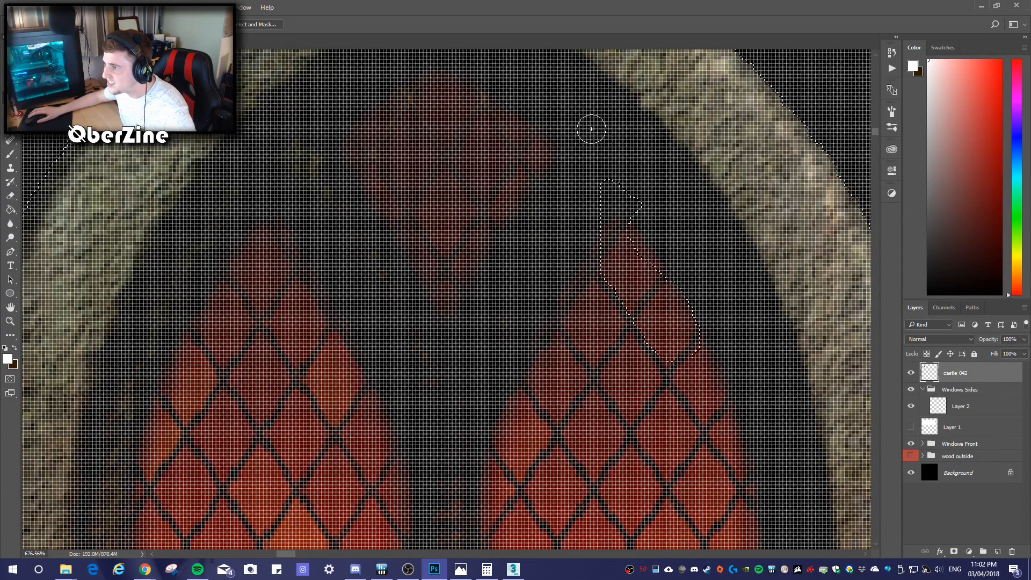
{"action": "scroll", "coordinate": [655, 193], "scroll_direction": "up", "scroll_amount": 3}
{"action": "mouse_move", "coordinate": [591, 283]}
{"action": "left_mouse_down"}
{"action": "mouse_move", "coordinate": [624, 300]}
{"action": "mouse_move", "coordinate": [555, 240]}
{"action": "left_mouse_up"}
Select Layer 2 inside the Windows Sides group and delete it
{"action": "scroll", "coordinate": [485, 375], "scroll_direction": "down", "scroll_amount": 10, "text": "alt"}
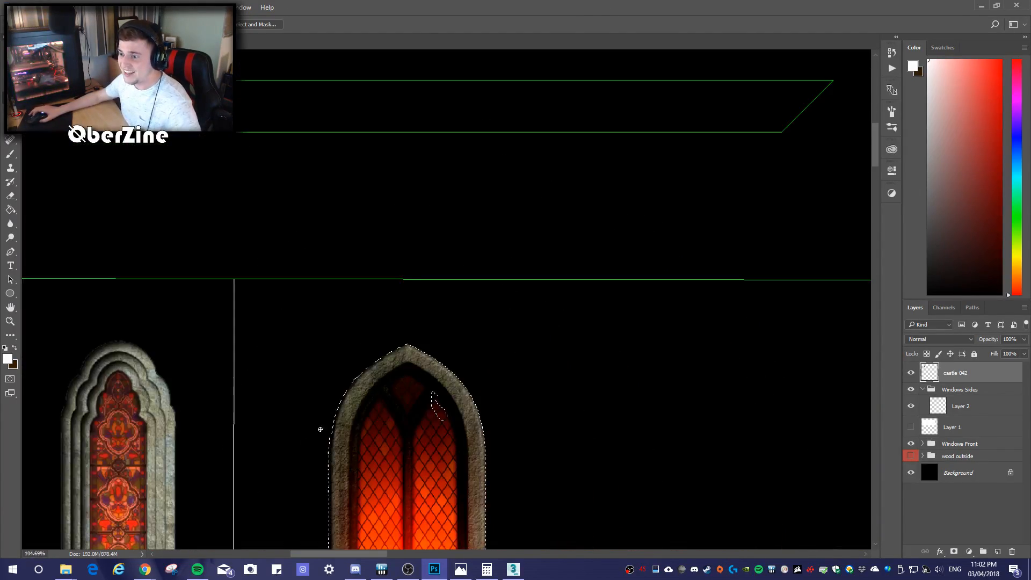
{"action": "scroll", "coordinate": [244, 465], "scroll_direction": "up", "scroll_amount": 2, "text": "alt"}
{"action": "scroll", "coordinate": [245, 466], "scroll_direction": "up", "scroll_amount": 3, "text": "alt"}
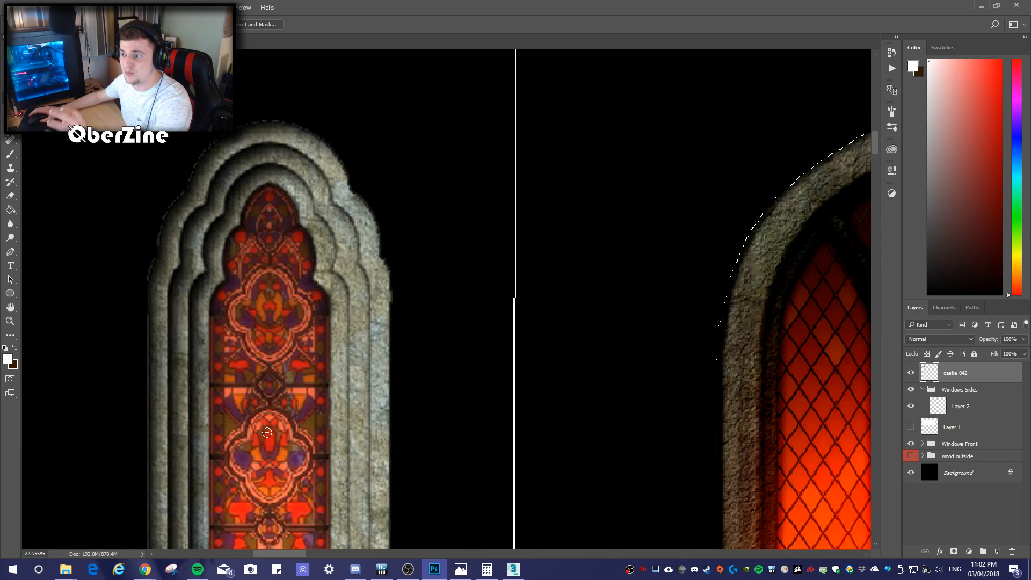
{"action": "scroll", "coordinate": [274, 436], "scroll_direction": "up", "scroll_amount": 1, "text": "alt"}
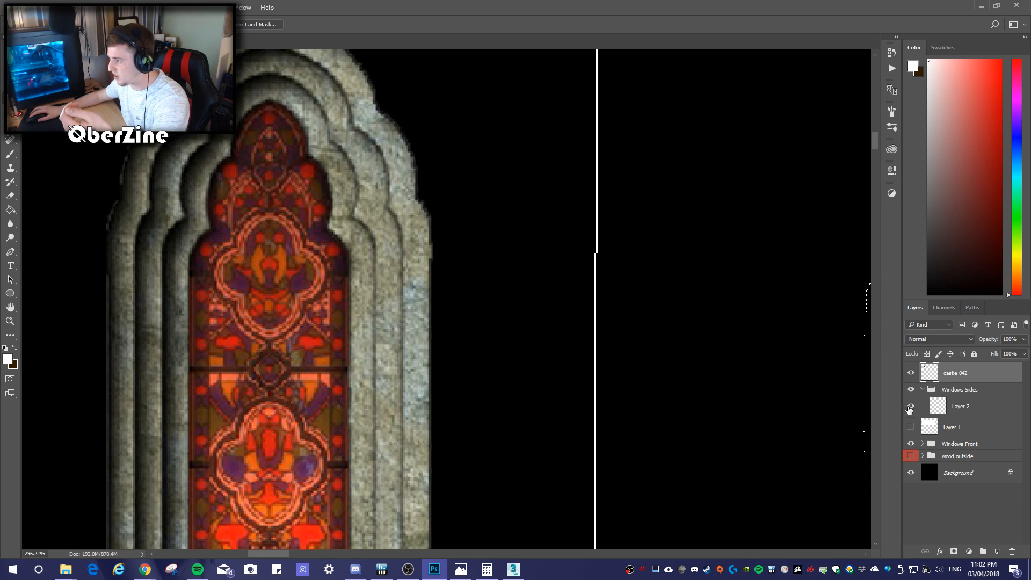
{"action": "left_click", "coordinate": [925, 393]}
{"action": "left_click", "coordinate": [924, 391]}
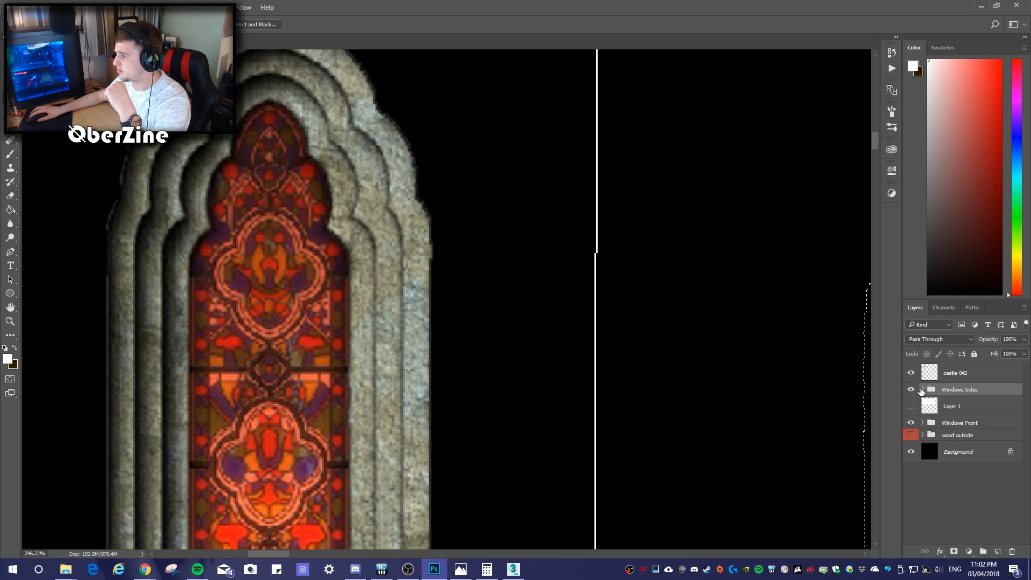
{"action": "left_click", "coordinate": [922, 390]}
{"action": "left_click", "coordinate": [950, 410]}
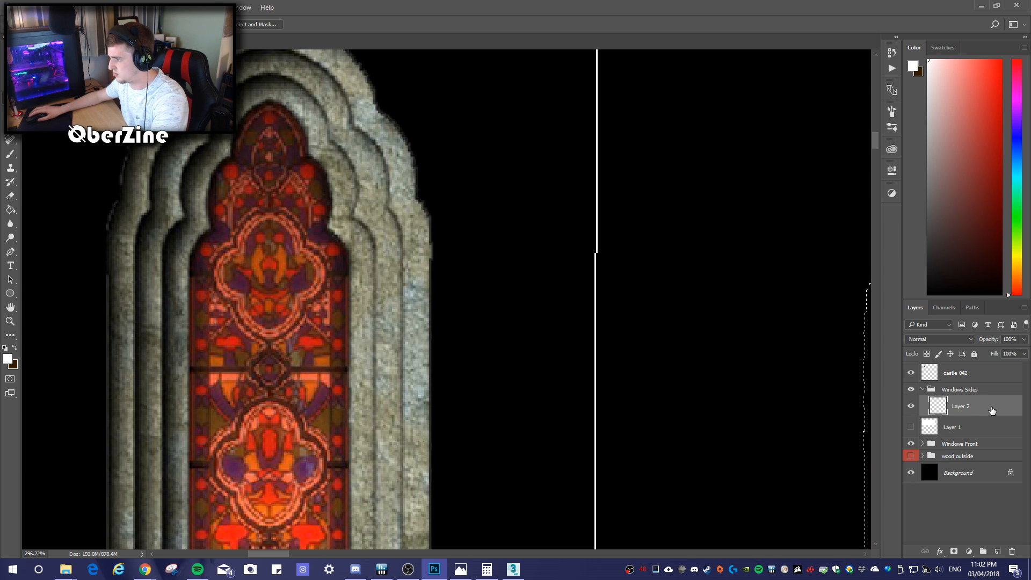
{"action": "left_click", "coordinate": [1012, 552]}
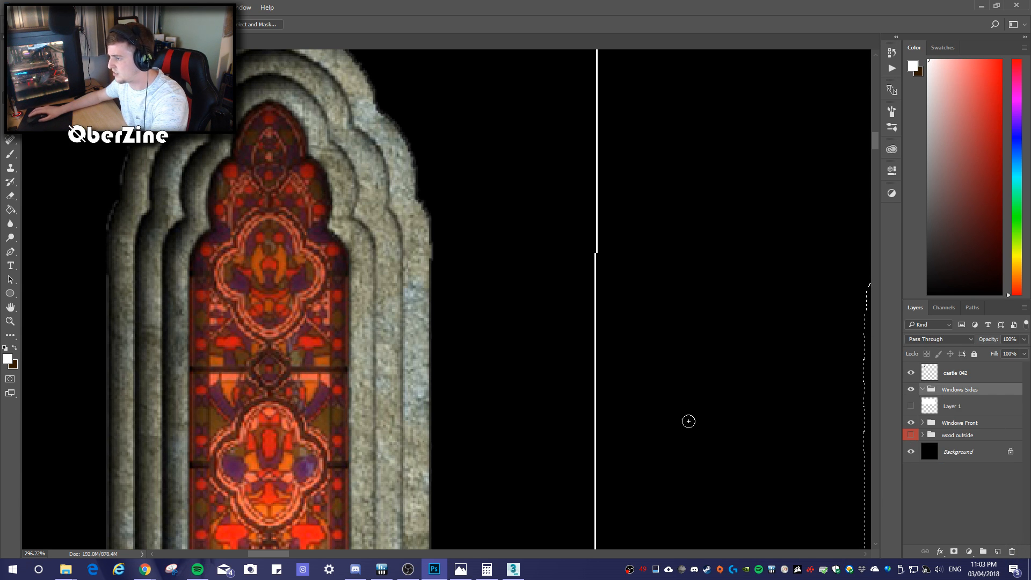
Undo the deletion of Layer 2 and the selection stroke that spilled around the stone arch
{"action": "scroll", "coordinate": [688, 411], "scroll_direction": "down", "scroll_amount": 5, "text": "alt"}
{"action": "scroll", "coordinate": [798, 414], "scroll_direction": "up", "scroll_amount": 4, "text": "alt"}
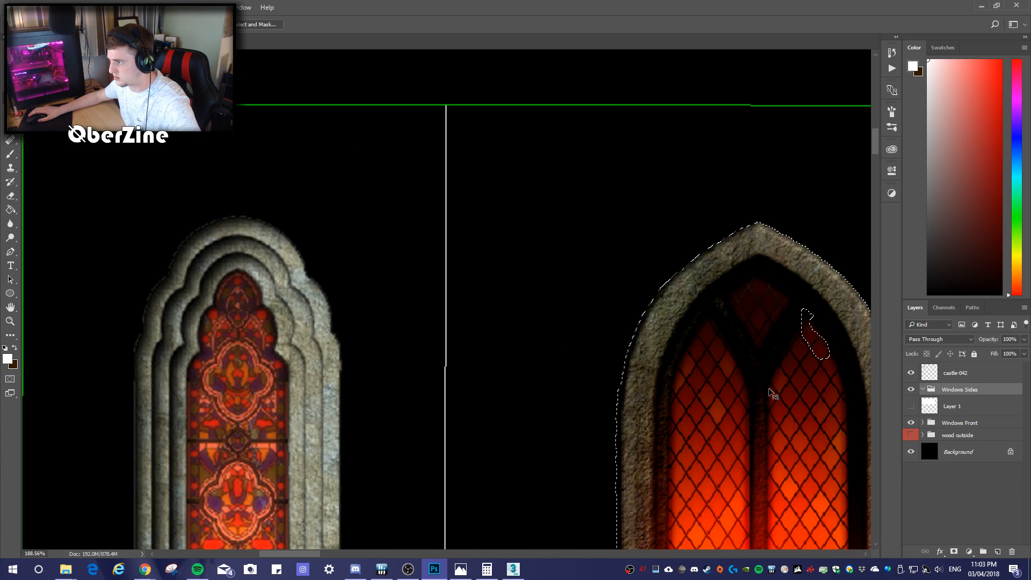
{"action": "key", "text": "ctrl+alt+z"}
{"action": "key", "text": "ctrl+alt+z"}
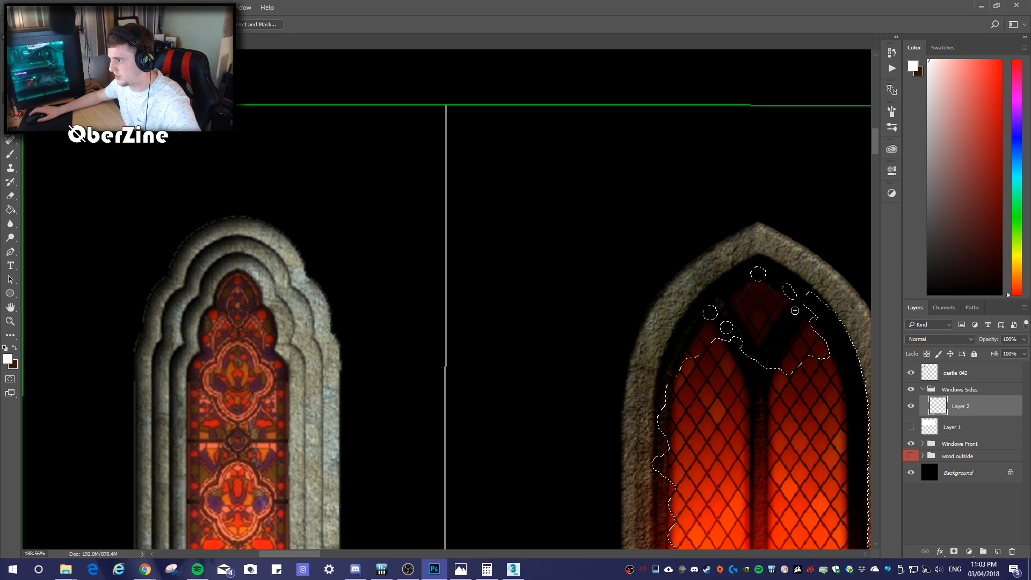
Clear the selection and try a fresh quick selection across the whole arched window, deselecting again
{"action": "scroll", "coordinate": [786, 307], "scroll_direction": "up", "scroll_amount": 5, "text": "alt"}
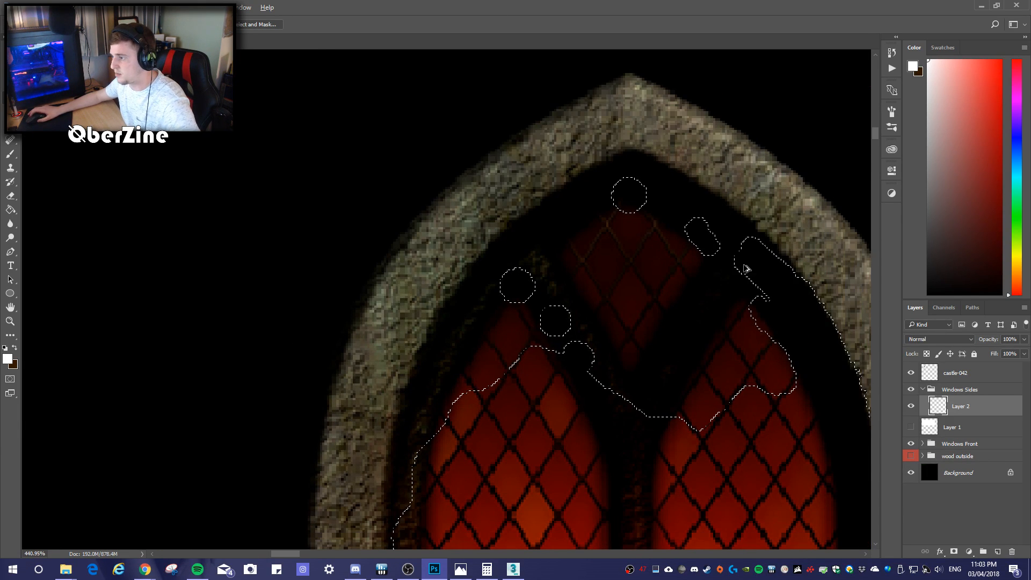
{"action": "scroll", "coordinate": [748, 269], "scroll_direction": "down", "scroll_amount": 2, "text": "ctrl"}
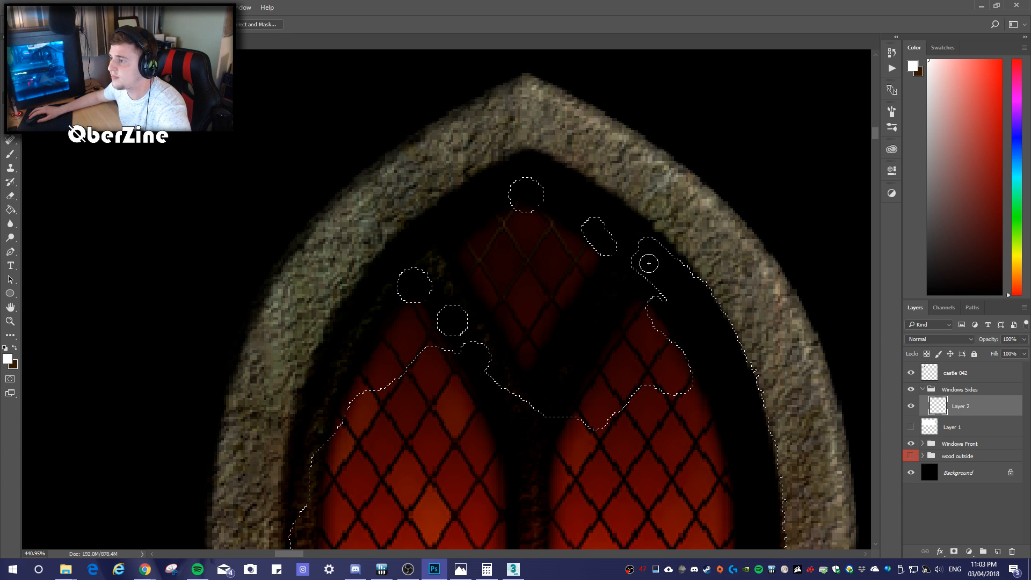
{"action": "key", "text": "ctrl+d"}
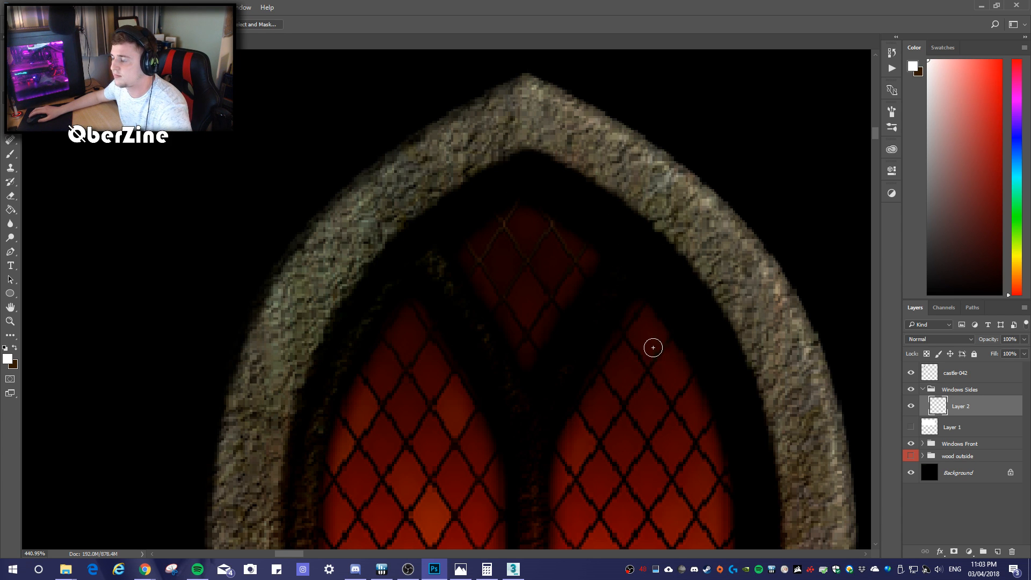
{"action": "scroll", "coordinate": [658, 352], "scroll_direction": "down", "scroll_amount": 10, "text": "alt"}
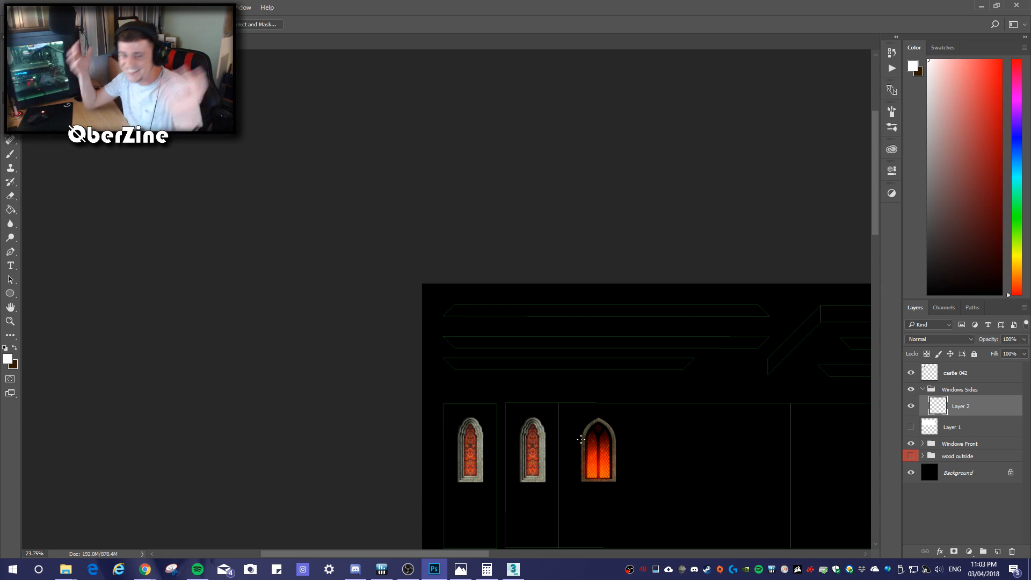
{"action": "left_click_drag", "start_coordinate": [586, 447], "coordinate": [607, 430]}
{"action": "scroll", "coordinate": [607, 430], "scroll_direction": "up", "scroll_amount": 6, "text": "alt"}
{"action": "scroll", "coordinate": [679, 381], "scroll_direction": "up", "scroll_amount": 6, "text": "alt"}
{"action": "key", "text": "ctrl+d"}
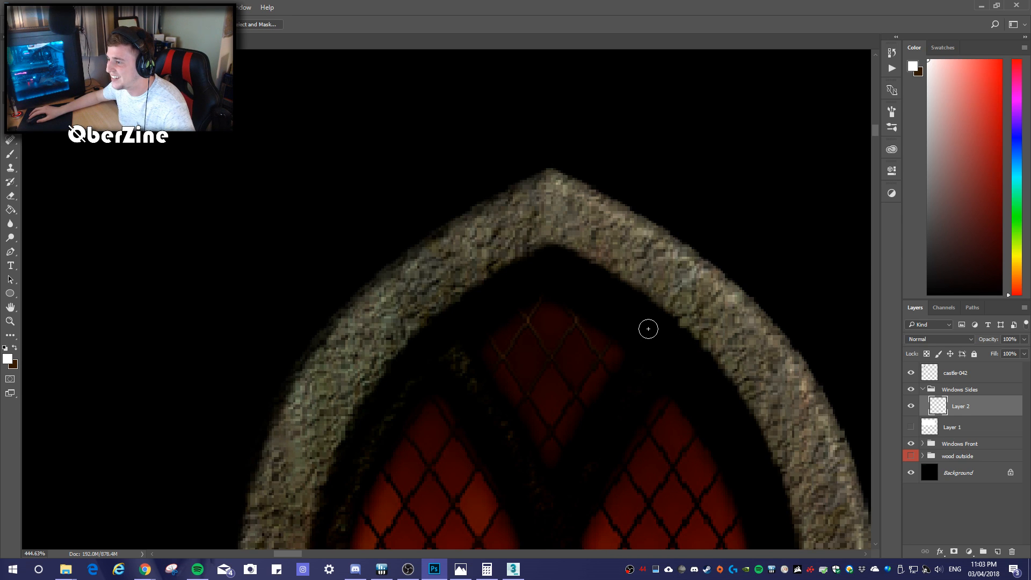
{"action": "key", "text": "ctrl+d"}
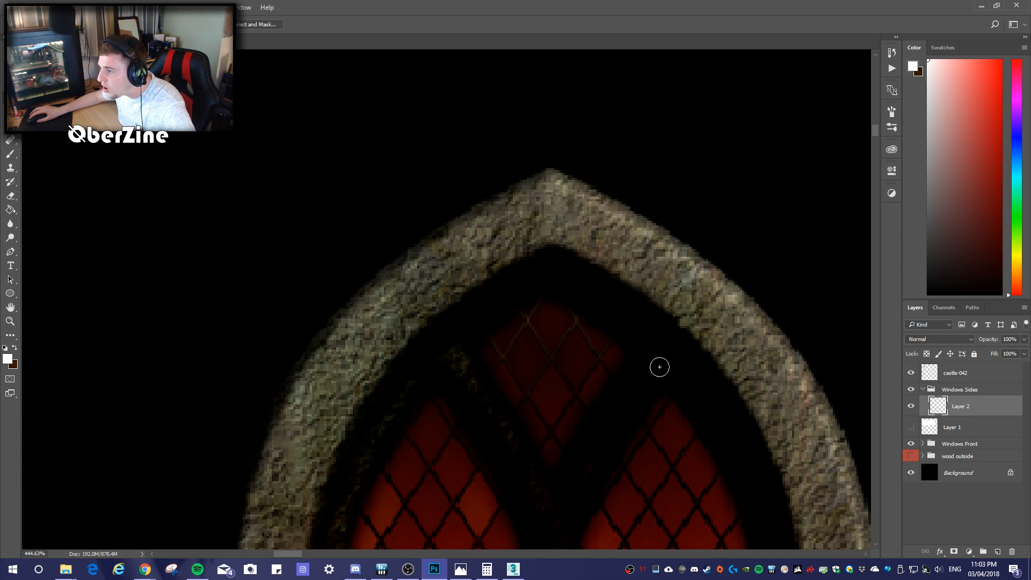
Restore the earlier selection by undoing stray strokes around the dark bars, and extend it over the arch's upper interior up to the stone
{"action": "left_click", "coordinate": [655, 357]}
{"action": "left_click", "coordinate": [641, 388]}
{"action": "left_click", "coordinate": [648, 415]}
{"action": "mouse_move", "coordinate": [646, 423]}
{"action": "left_mouse_down"}
{"action": "mouse_move", "coordinate": [642, 458]}
{"action": "mouse_move", "coordinate": [603, 487]}
{"action": "left_mouse_up"}
{"action": "key", "text": "ctrl+z"}
{"action": "key", "text": "ctrl+z"}
{"action": "left_click", "coordinate": [566, 509]}
{"action": "left_click", "coordinate": [555, 501]}
{"action": "key", "text": "ctrl+z"}
{"action": "left_click", "coordinate": [584, 496]}
{"action": "key", "text": "ctrl+z"}
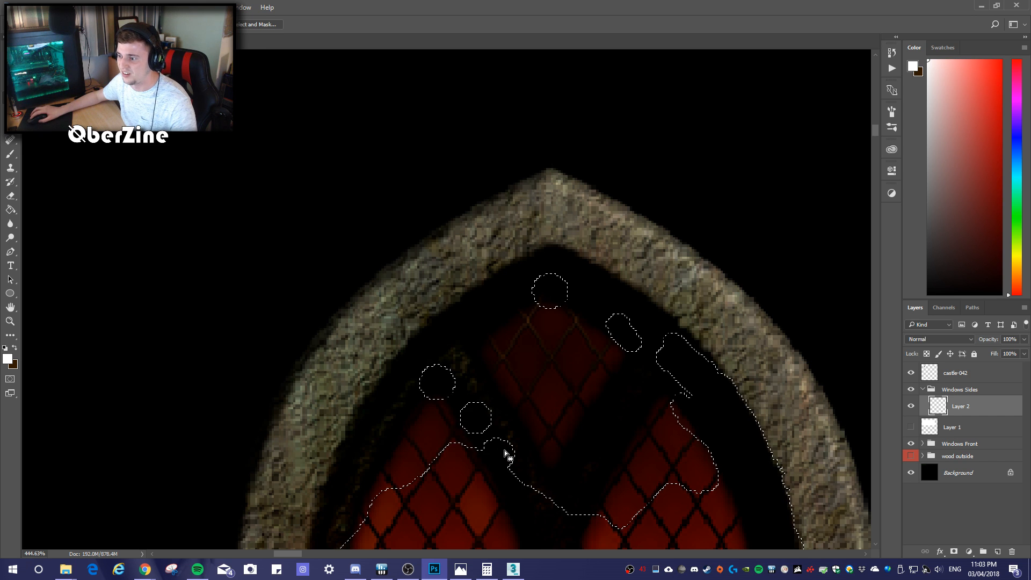
{"action": "scroll", "coordinate": [514, 430], "scroll_direction": "down", "scroll_amount": 8, "text": "alt"}
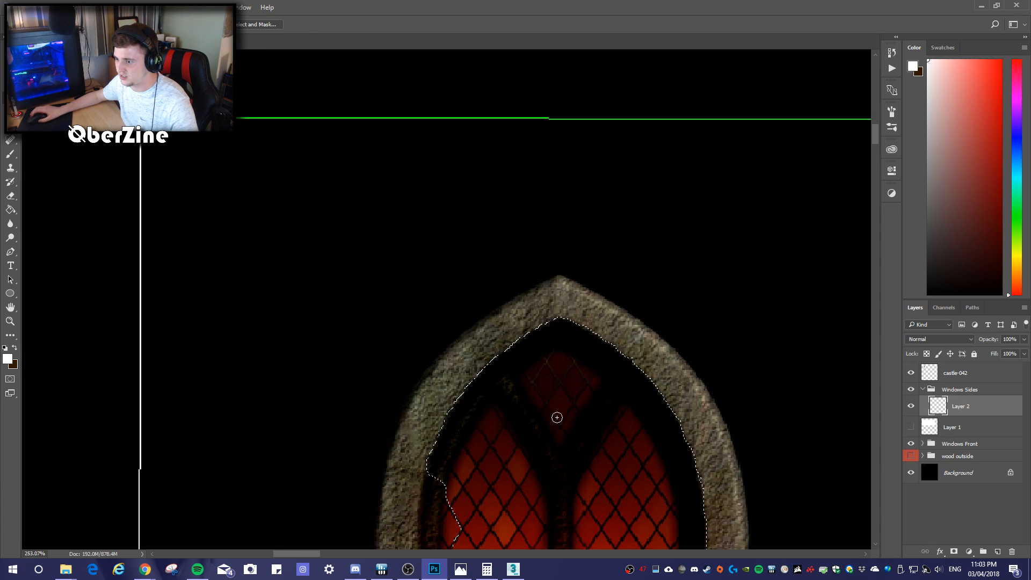
{"action": "scroll", "coordinate": [584, 445], "scroll_direction": "down", "scroll_amount": 3, "text": "alt"}
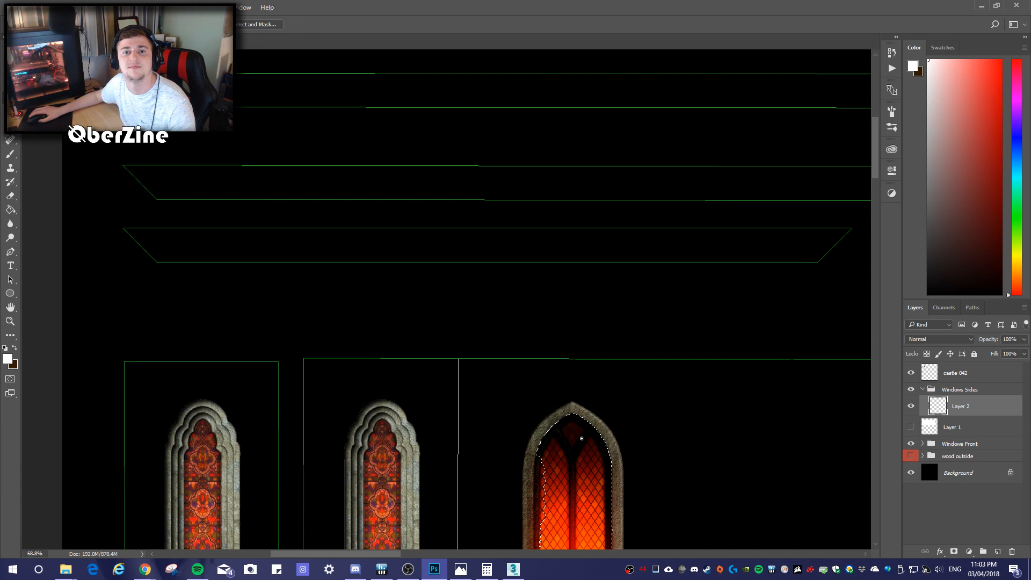
Extend the quick selection over the dark border on the upper part of the arched window's left side, undoing the stray stroke
{"action": "scroll", "coordinate": [582, 439], "scroll_direction": "down", "scroll_amount": 2, "text": "alt"}
{"action": "scroll", "coordinate": [558, 446], "scroll_direction": "up", "scroll_amount": 5, "text": "alt"}
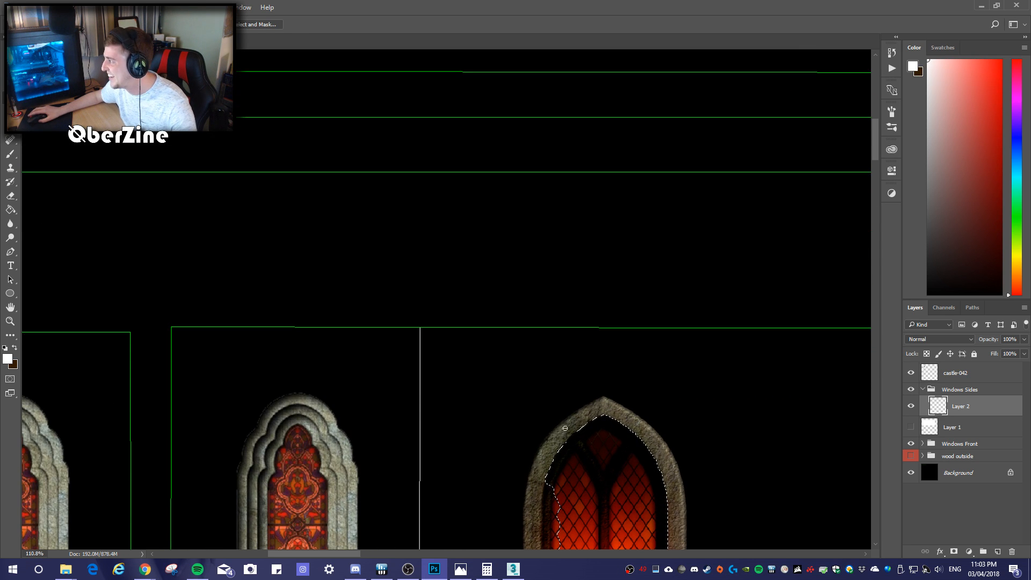
{"action": "scroll", "coordinate": [565, 431], "scroll_direction": "down", "scroll_amount": 4}
{"action": "scroll", "coordinate": [567, 300], "scroll_direction": "up", "scroll_amount": 1, "text": "alt"}
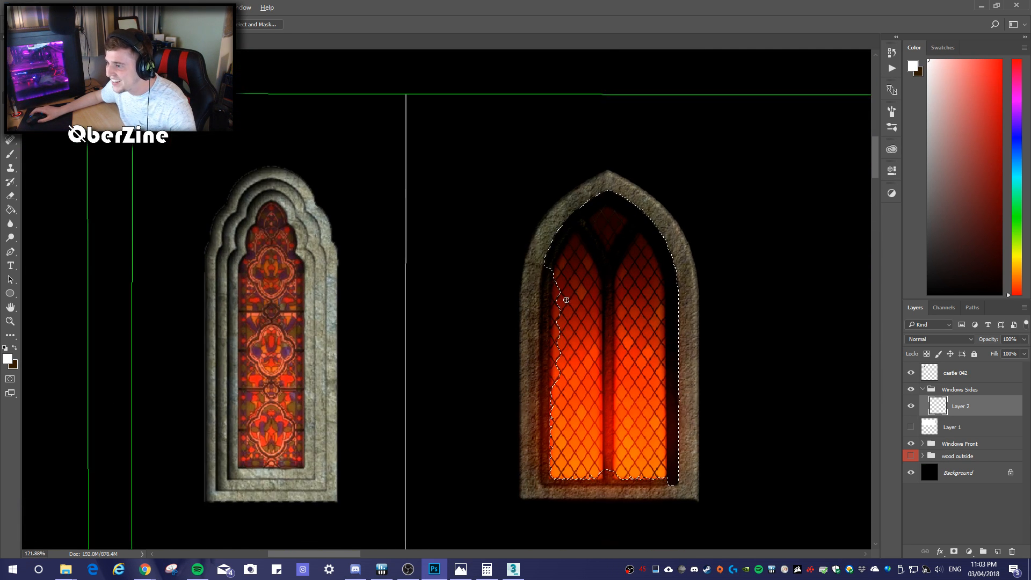
{"action": "scroll", "coordinate": [566, 300], "scroll_direction": "up", "scroll_amount": 4, "text": "alt"}
{"action": "left_click_drag", "start_coordinate": [543, 265], "coordinate": [545, 293]}
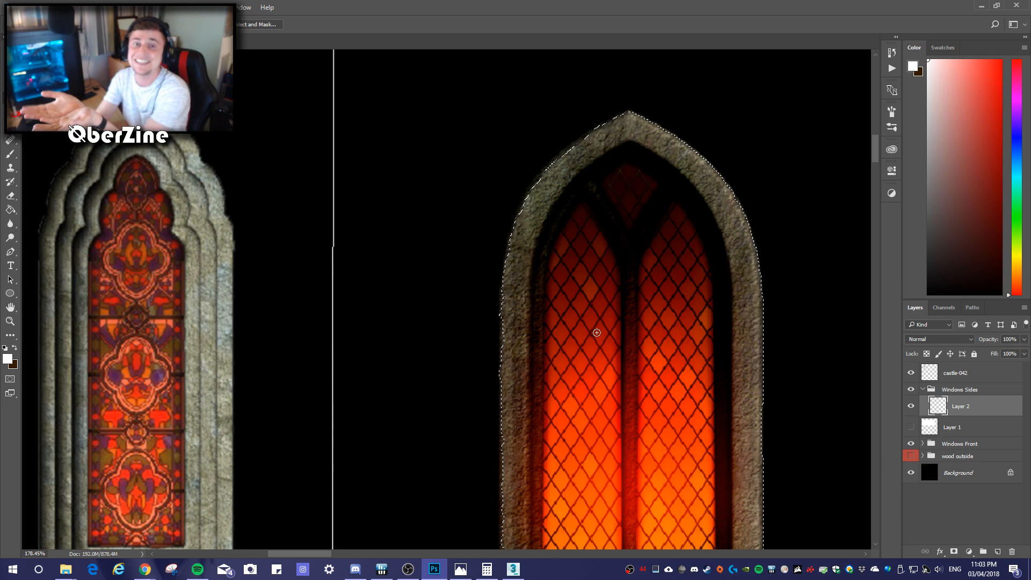
{"action": "key", "text": "ctrl+z"}
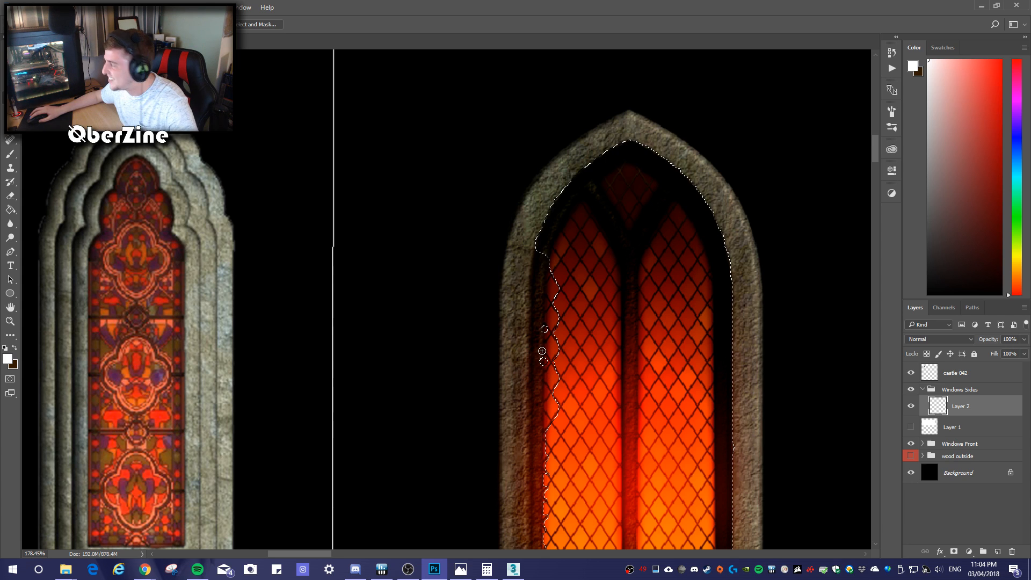
{"action": "mouse_move", "coordinate": [541, 272]}
{"action": "left_mouse_down"}
{"action": "mouse_move", "coordinate": [542, 251]}
{"action": "mouse_move", "coordinate": [540, 297]}
{"action": "mouse_move", "coordinate": [544, 320]}
{"action": "mouse_move", "coordinate": [553, 304]}
{"action": "mouse_move", "coordinate": [555, 316]}
{"action": "mouse_move", "coordinate": [536, 299]}
{"action": "mouse_move", "coordinate": [536, 355]}
{"action": "mouse_move", "coordinate": [545, 358]}
{"action": "mouse_move", "coordinate": [515, 275]}
{"action": "mouse_move", "coordinate": [507, 298]}
{"action": "left_mouse_up"}
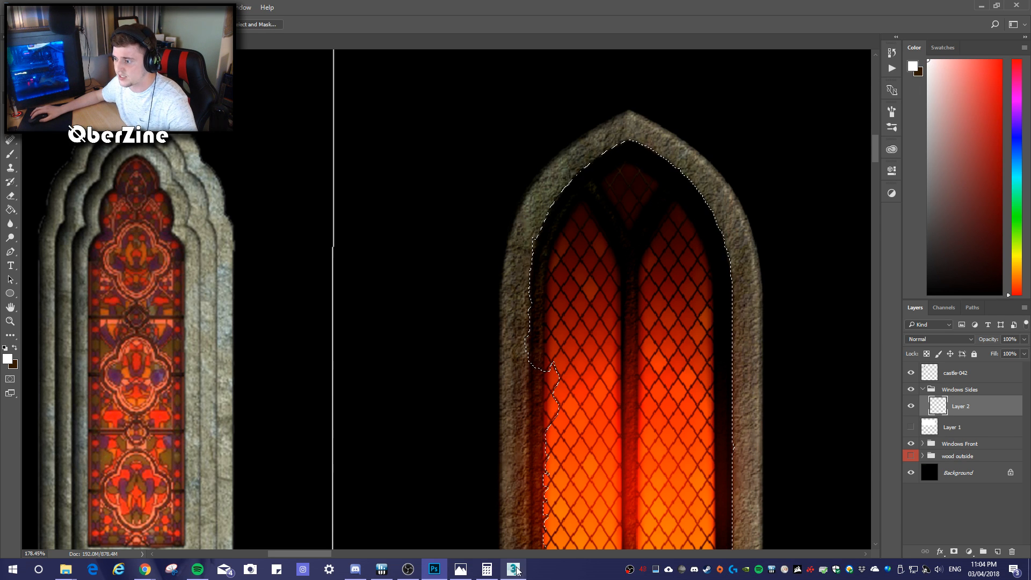
{"action": "key", "text": "alt+Tab"}
{"action": "key", "text": "alt+Tab"}
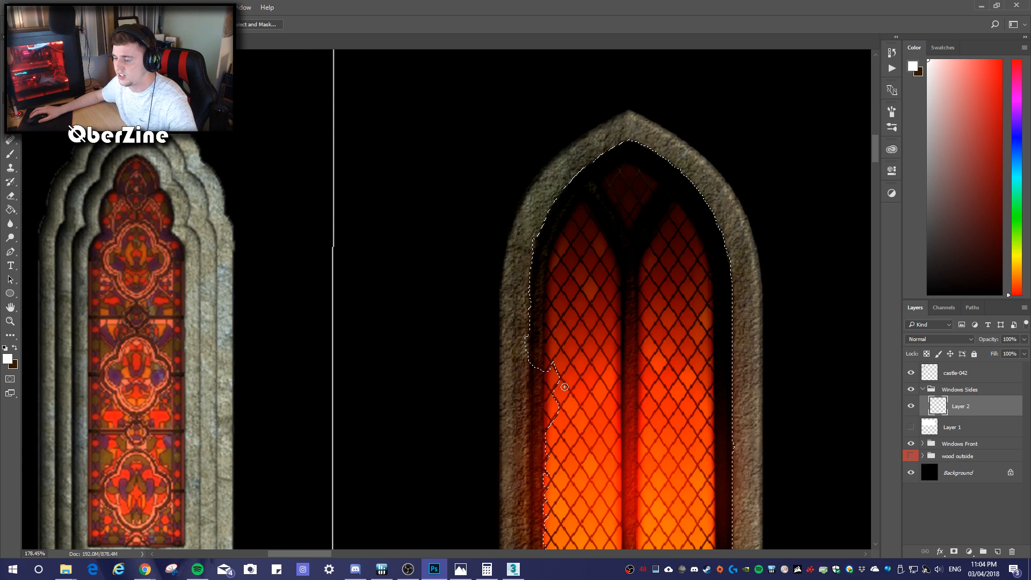
Extend the selection down the window's left border and along its base until it meets the stone frame
{"action": "scroll", "coordinate": [560, 385], "scroll_direction": "down", "scroll_amount": 3, "text": "alt"}
{"action": "scroll", "coordinate": [575, 366], "scroll_direction": "up", "scroll_amount": 3, "text": "alt"}
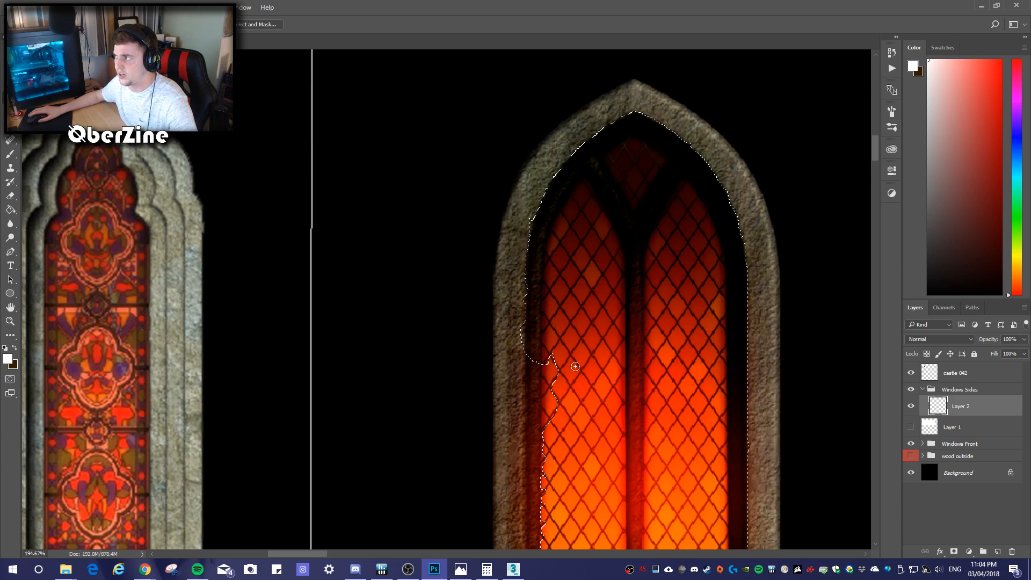
{"action": "scroll", "coordinate": [556, 362], "scroll_direction": "down", "scroll_amount": 1}
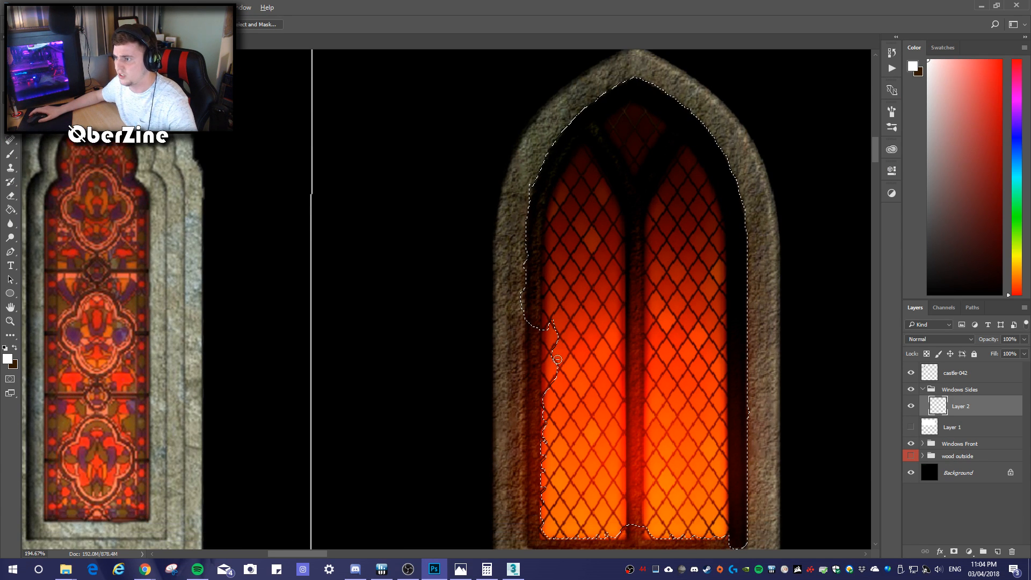
{"action": "scroll", "coordinate": [557, 362], "scroll_direction": "up", "scroll_amount": 5, "text": "alt"}
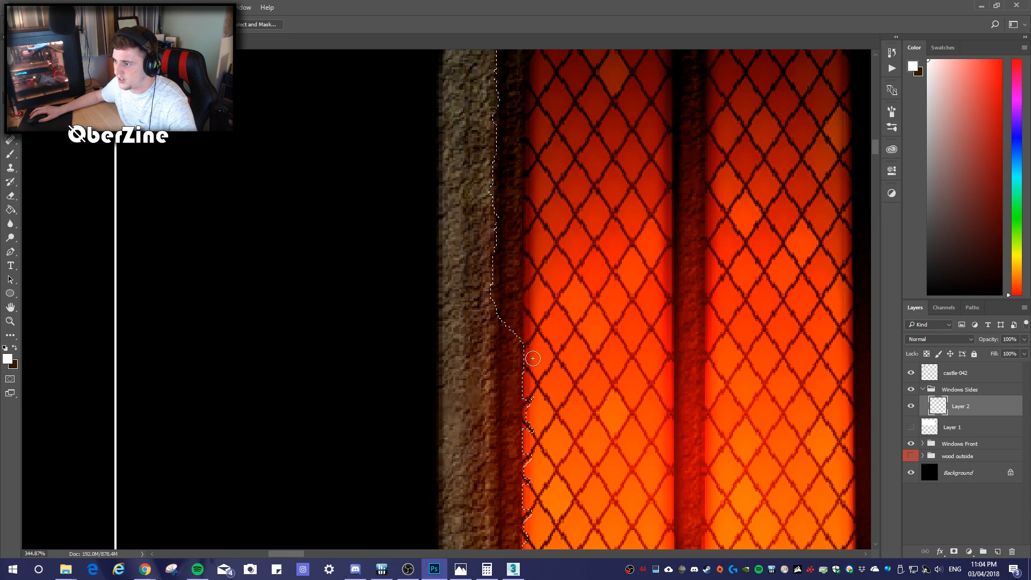
{"action": "scroll", "coordinate": [518, 325], "scroll_direction": "down", "scroll_amount": 1, "text": "alt"}
{"action": "scroll", "coordinate": [521, 285], "scroll_direction": "down", "scroll_amount": 5}
{"action": "left_click", "coordinate": [529, 283]}
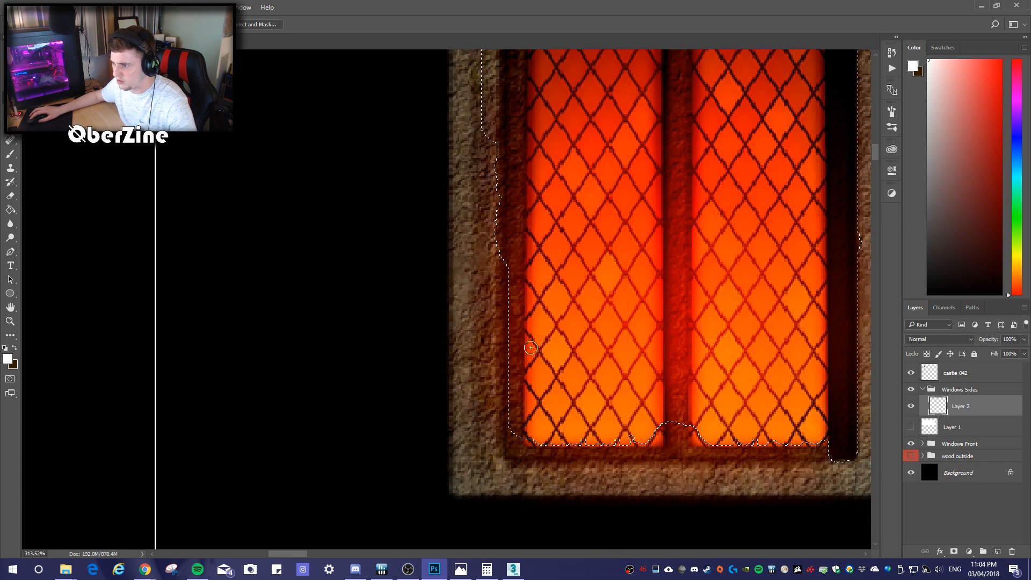
{"action": "left_click_drag", "start_coordinate": [528, 326], "coordinate": [530, 410]}
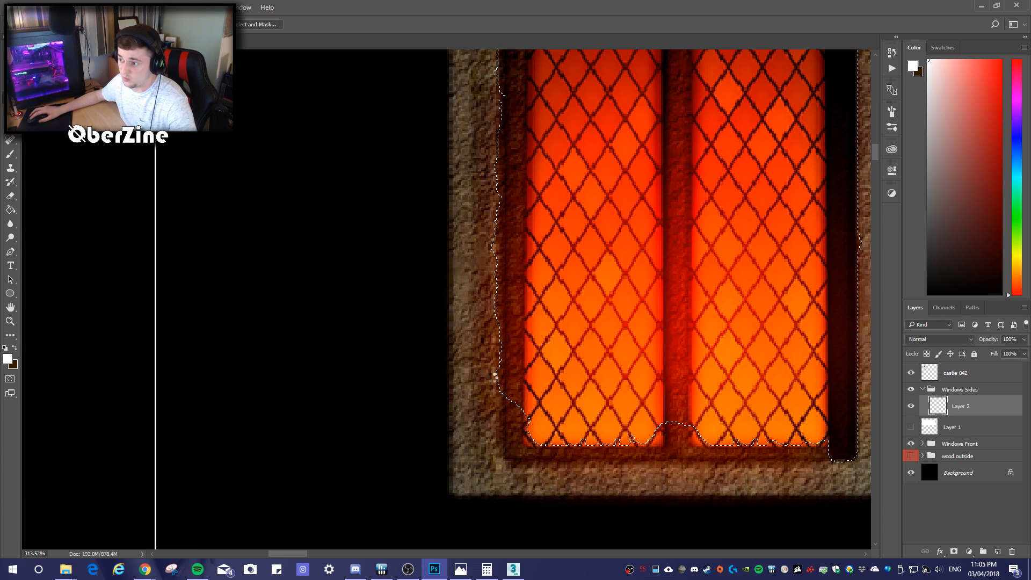
{"action": "mouse_move", "coordinate": [524, 422]}
{"action": "left_mouse_down"}
{"action": "mouse_move", "coordinate": [768, 450]}
{"action": "mouse_move", "coordinate": [760, 445]}
{"action": "left_mouse_up"}
Refine the selection around the window's lower left corner, trimming it back where it overlaps the stone
{"action": "scroll", "coordinate": [730, 365], "scroll_direction": "down", "scroll_amount": 3, "text": "alt"}
{"action": "scroll", "coordinate": [745, 348], "scroll_direction": "down", "scroll_amount": 2, "text": "alt"}
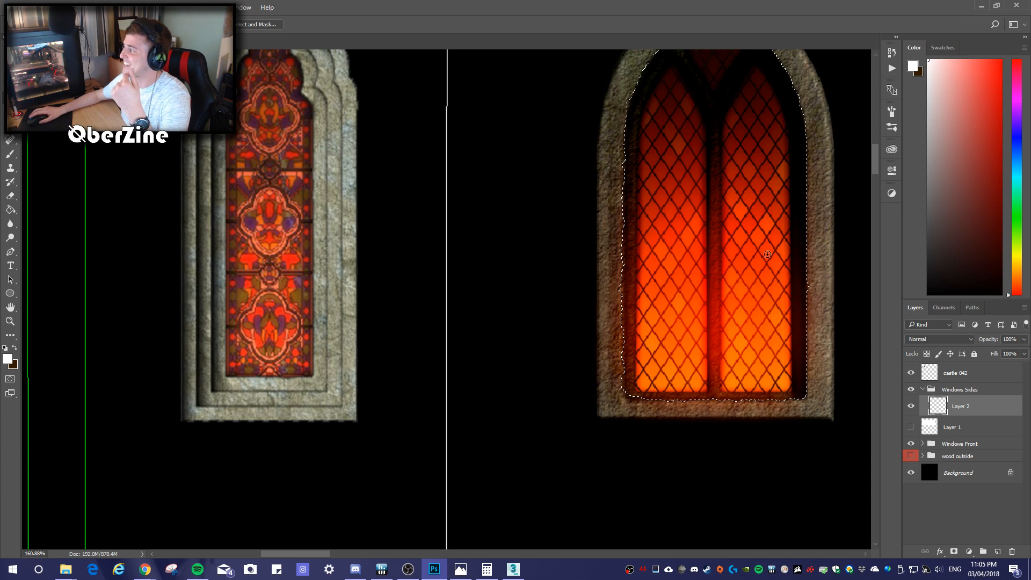
{"action": "scroll", "coordinate": [759, 237], "scroll_direction": "down", "scroll_amount": 1, "text": "alt"}
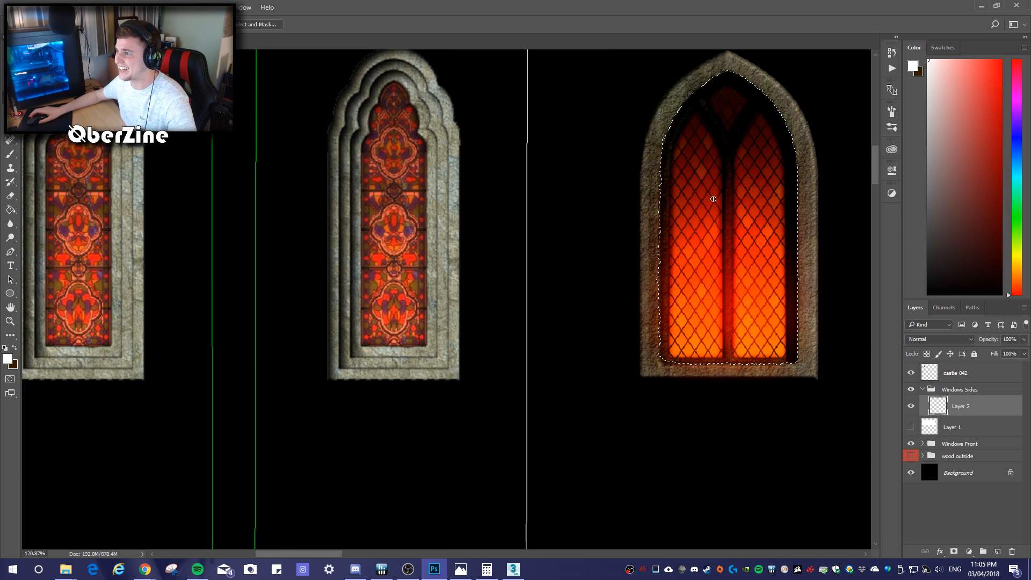
{"action": "scroll", "coordinate": [699, 300], "scroll_direction": "down", "scroll_amount": 2, "text": "alt"}
{"action": "scroll", "coordinate": [681, 322], "scroll_direction": "up", "scroll_amount": 2, "text": "alt"}
{"action": "scroll", "coordinate": [680, 323], "scroll_direction": "up", "scroll_amount": 3, "text": "alt"}
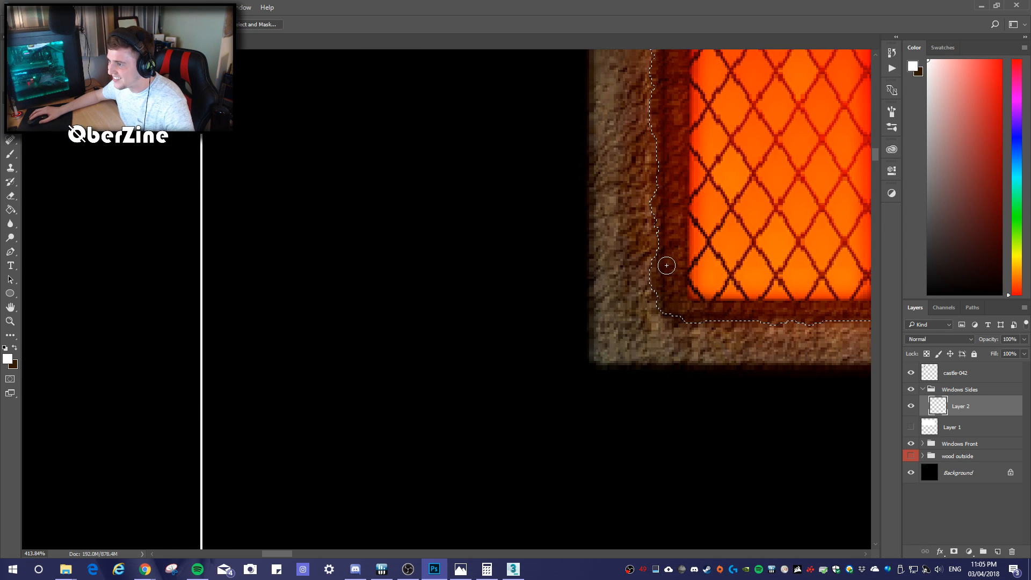
{"action": "scroll", "coordinate": [652, 272], "scroll_direction": "up", "scroll_amount": 1}
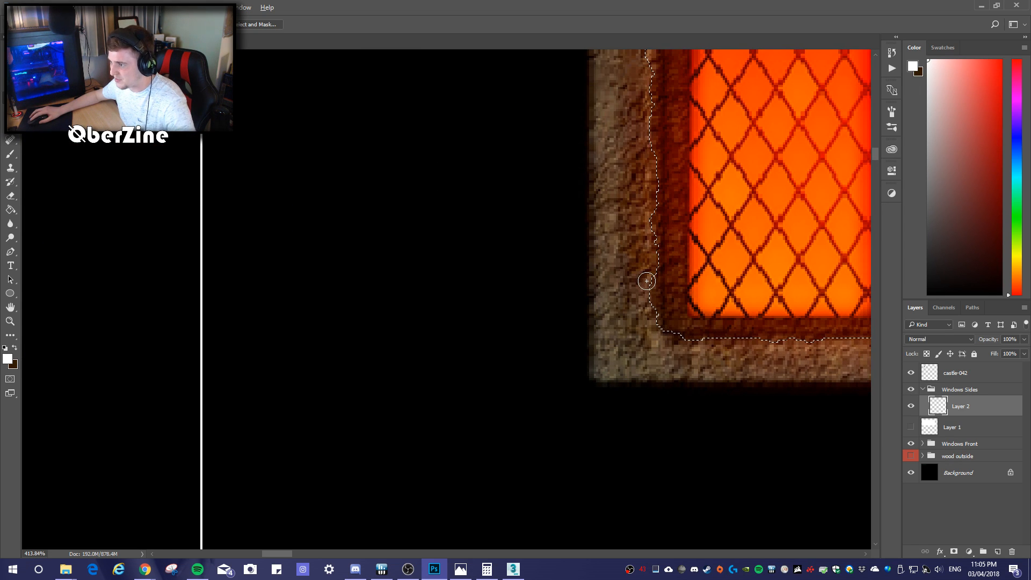
{"action": "mouse_move", "coordinate": [648, 279]}
{"action": "left_mouse_down"}
{"action": "mouse_move", "coordinate": [649, 296]}
{"action": "mouse_move", "coordinate": [649, 262]}
{"action": "mouse_move", "coordinate": [648, 322]}
{"action": "left_mouse_up"}
{"action": "left_click_drag", "start_coordinate": [643, 189], "coordinate": [652, 242], "text": "alt"}
Touch up the selection along the middle and upper left edge so it follows the inner side of the stone frame
{"action": "scroll", "coordinate": [689, 166], "scroll_direction": "up", "scroll_amount": 4, "text": "alt"}
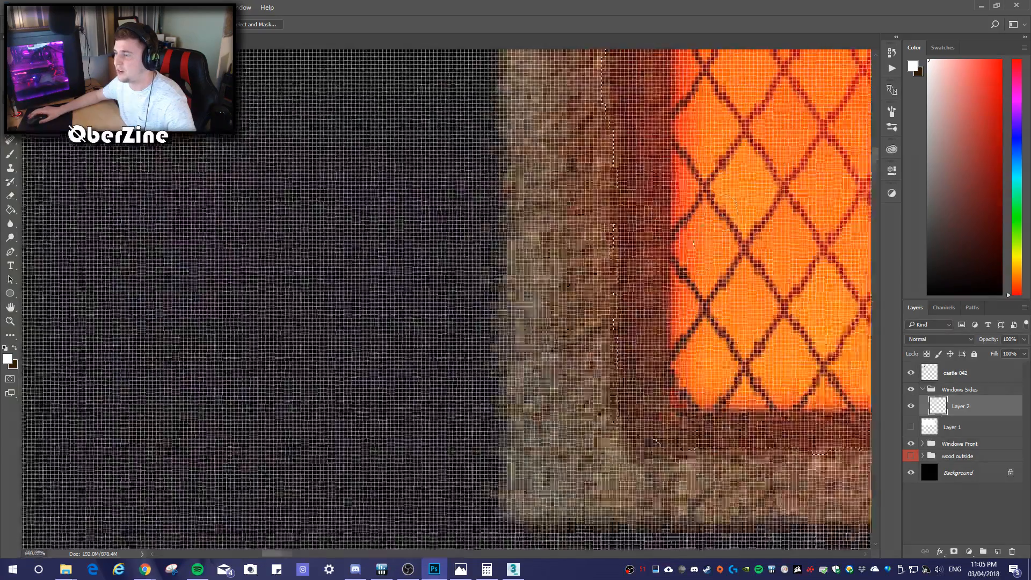
{"action": "scroll", "coordinate": [688, 290], "scroll_direction": "up", "scroll_amount": 5}
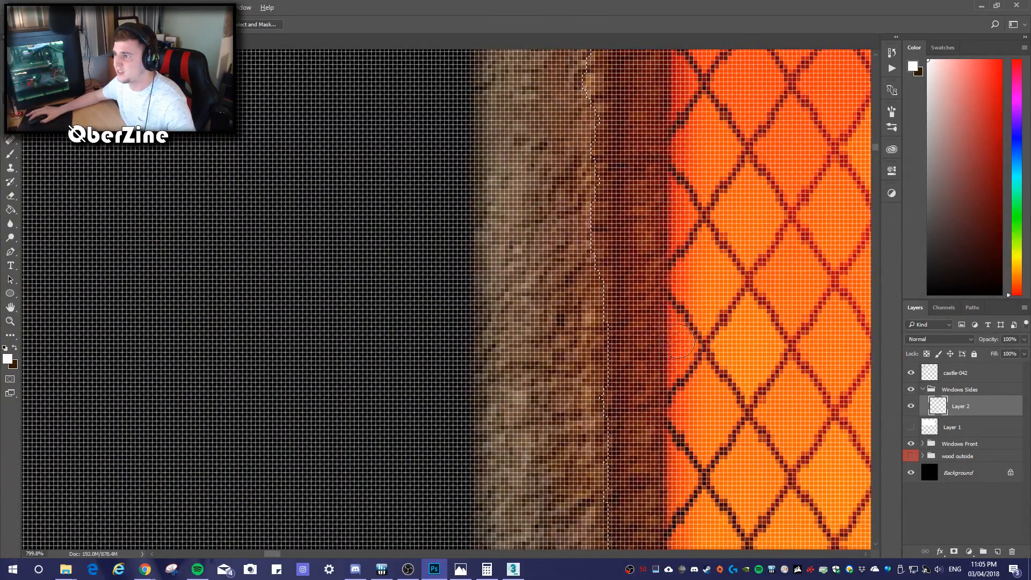
{"action": "mouse_move", "coordinate": [582, 332]}
{"action": "left_mouse_down"}
{"action": "mouse_move", "coordinate": [573, 339]}
{"action": "mouse_move", "coordinate": [582, 345]}
{"action": "left_mouse_up"}
{"action": "scroll", "coordinate": [595, 334], "scroll_direction": "down", "scroll_amount": 3, "text": "alt"}
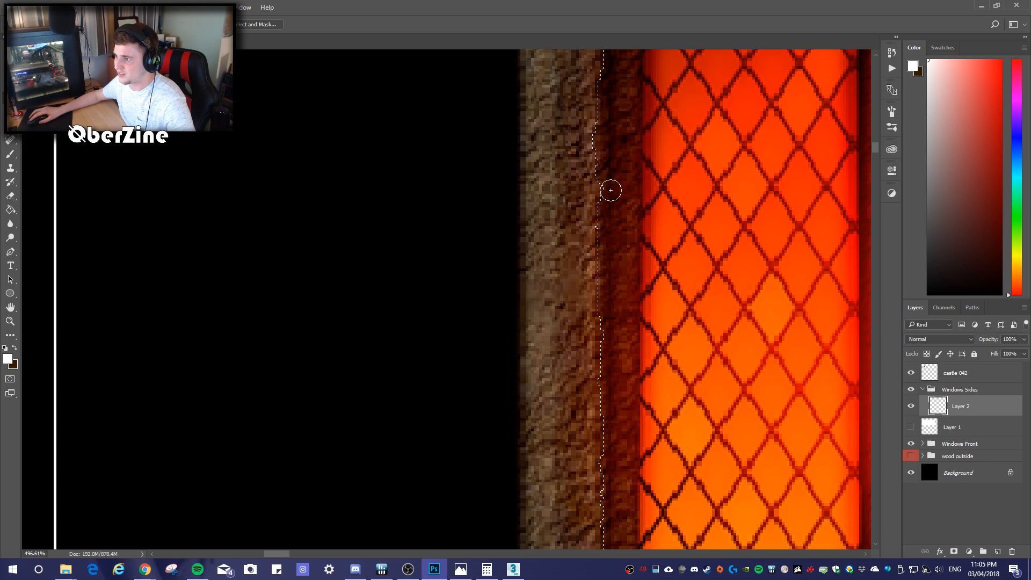
{"action": "scroll", "coordinate": [632, 227], "scroll_direction": "up", "scroll_amount": 5}
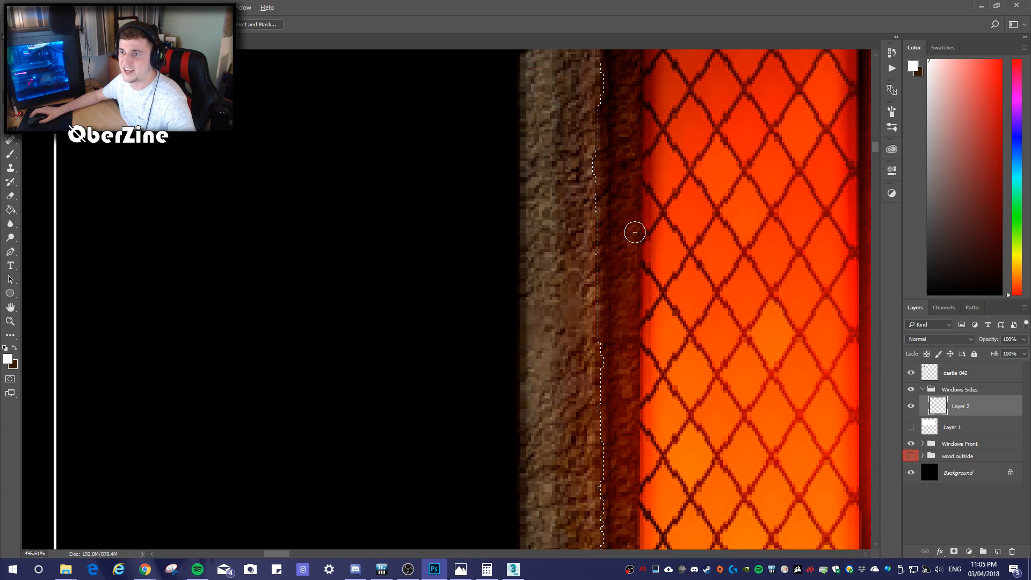
{"action": "scroll", "coordinate": [640, 299], "scroll_direction": "up", "scroll_amount": 2}
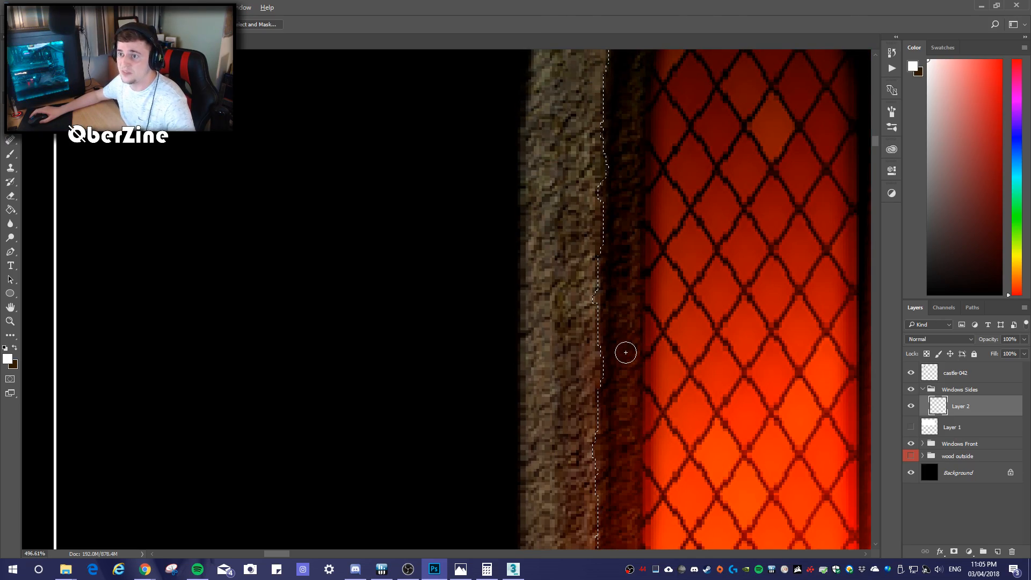
{"action": "scroll", "coordinate": [634, 349], "scroll_direction": "down", "scroll_amount": 3, "text": "alt"}
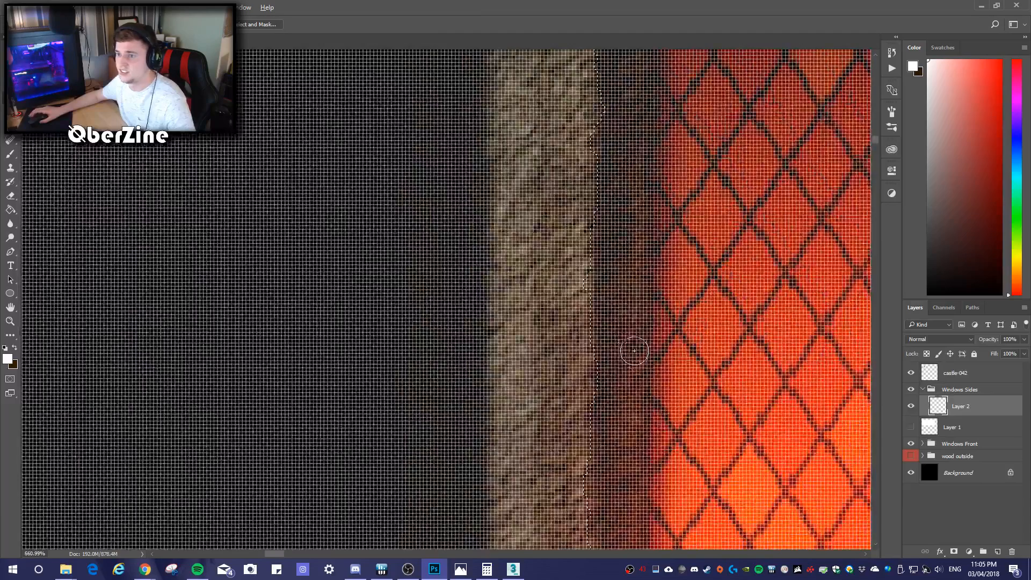
{"action": "scroll", "coordinate": [652, 258], "scroll_direction": "up", "scroll_amount": 2}
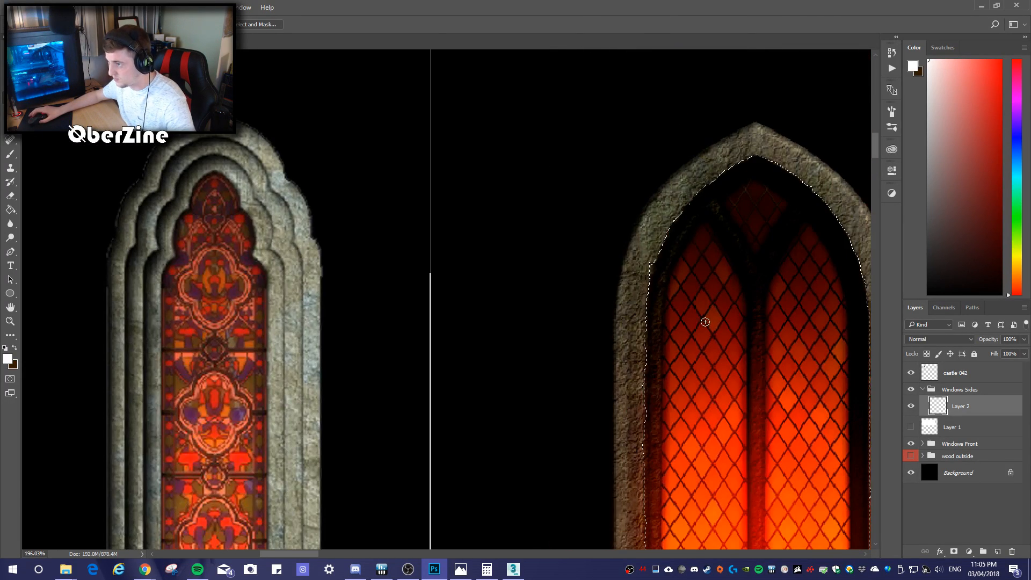
Examine the window selection and the placement of the windows across the wall panels of the whole UV layout
{"action": "scroll", "coordinate": [631, 346], "scroll_direction": "down", "scroll_amount": 7, "text": "alt"}
{"action": "scroll", "coordinate": [736, 354], "scroll_direction": "down", "scroll_amount": 7, "text": "alt"}
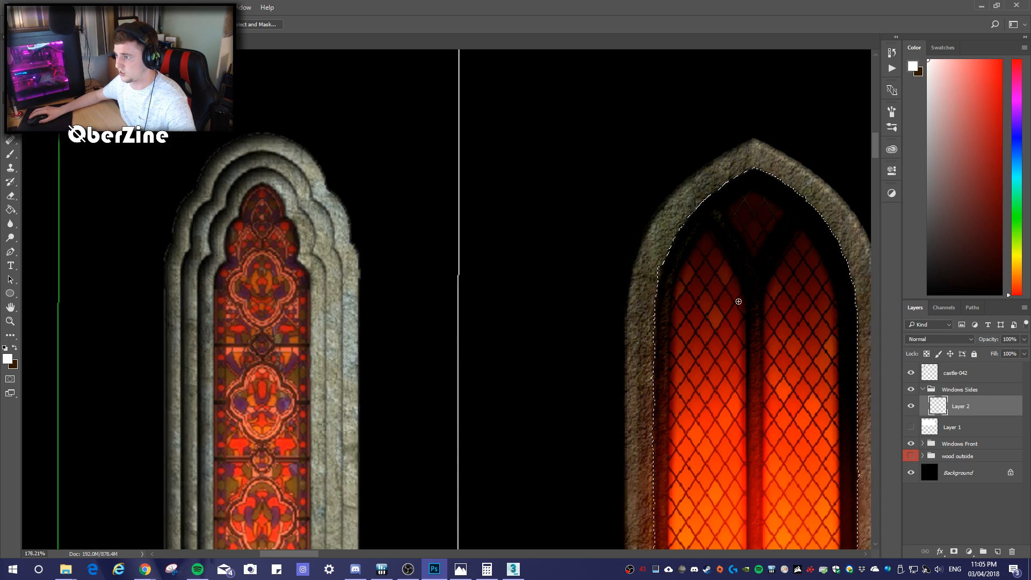
{"action": "scroll", "coordinate": [736, 363], "scroll_direction": "down", "scroll_amount": 2, "text": "alt"}
{"action": "scroll", "coordinate": [808, 390], "scroll_direction": "down", "scroll_amount": 4, "text": "alt"}
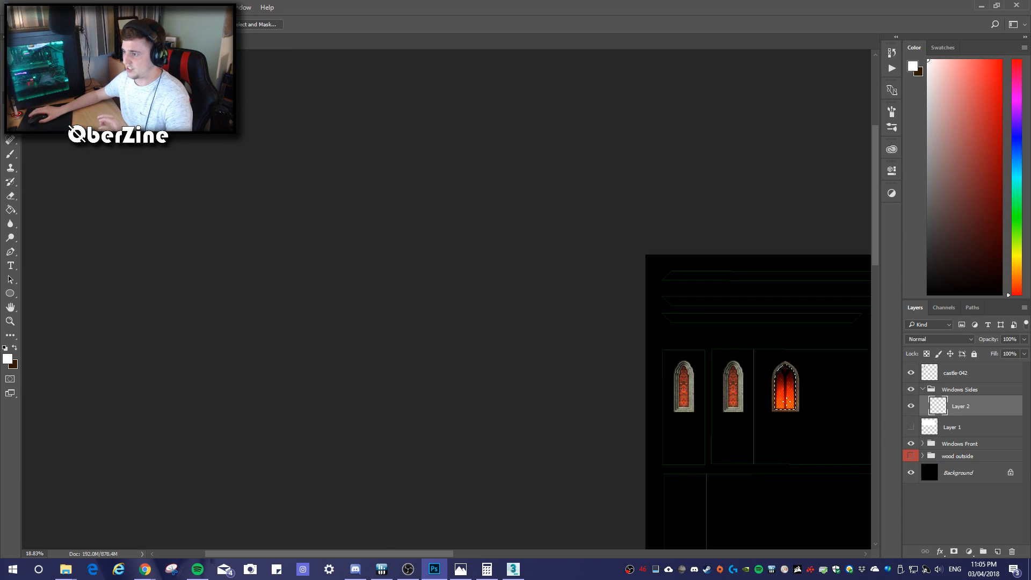
{"action": "scroll", "coordinate": [281, 126], "scroll_direction": "up", "scroll_amount": 2, "text": "alt"}
{"action": "scroll", "coordinate": [307, 157], "scroll_direction": "down", "scroll_amount": 5, "text": "alt"}
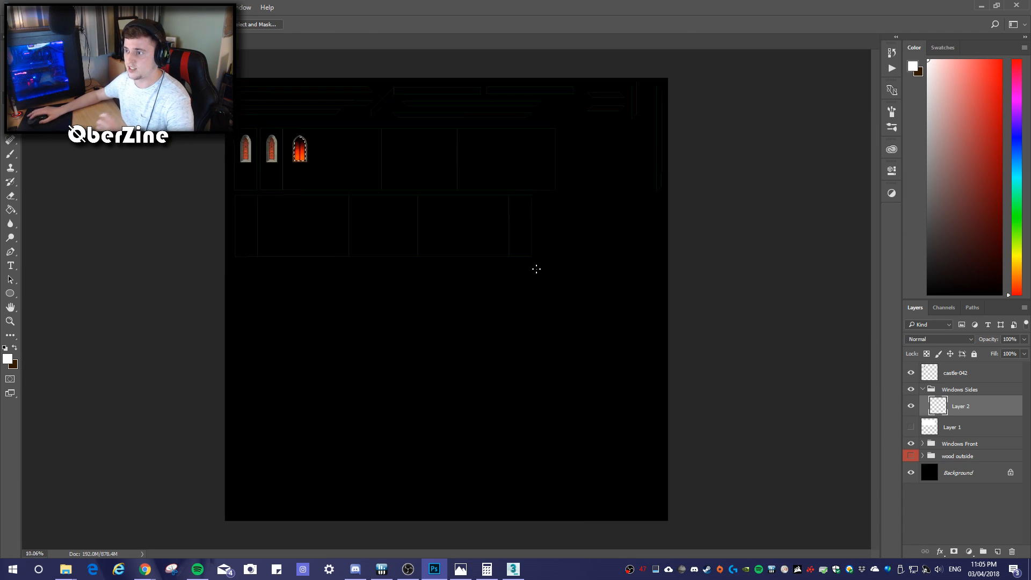
{"action": "scroll", "coordinate": [357, 177], "scroll_direction": "up", "scroll_amount": 4, "text": "alt"}
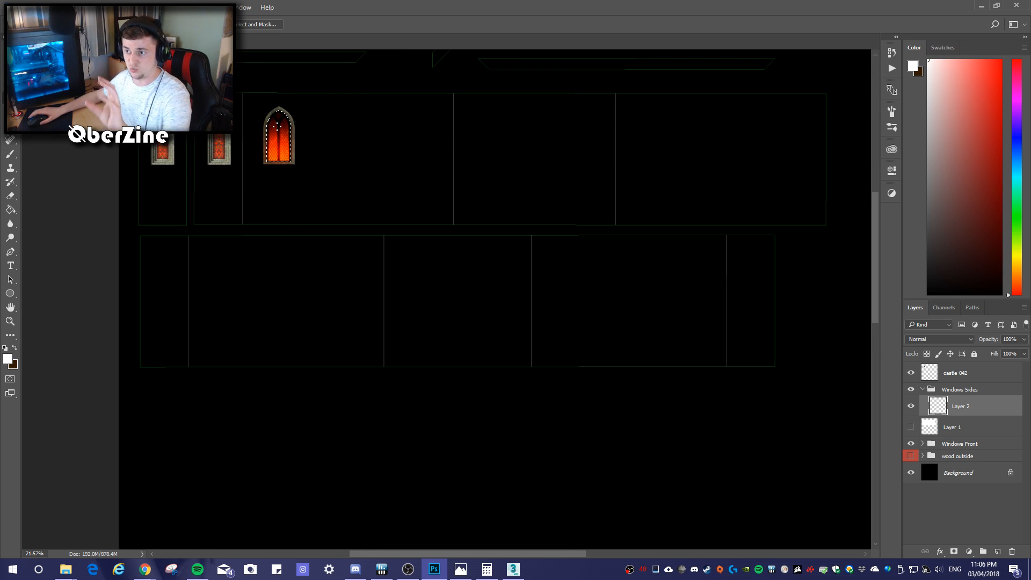
{"action": "scroll", "coordinate": [258, 123], "scroll_direction": "up", "scroll_amount": 5, "text": "alt"}
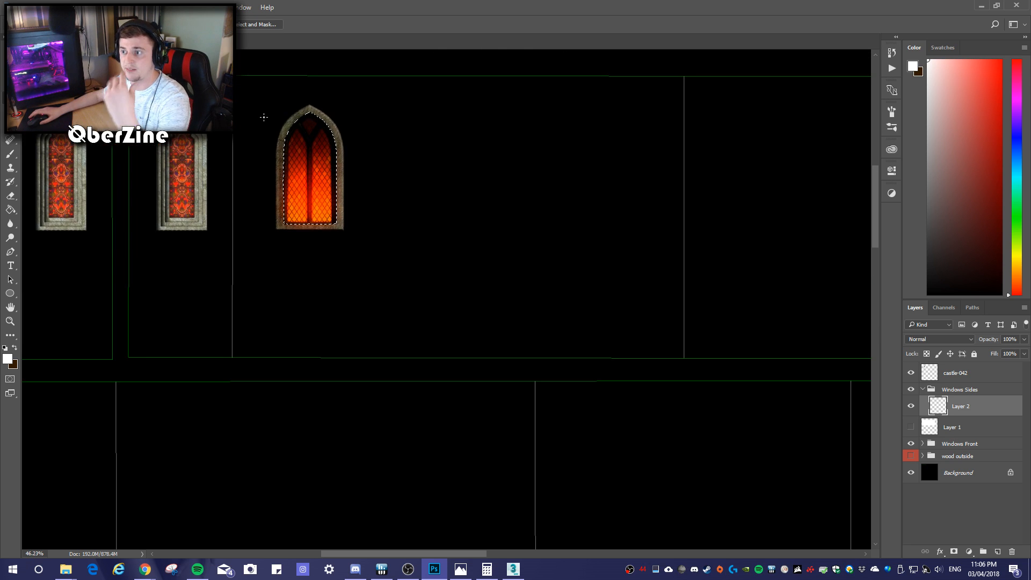
{"action": "scroll", "coordinate": [280, 132], "scroll_direction": "up", "scroll_amount": 8, "text": "alt"}
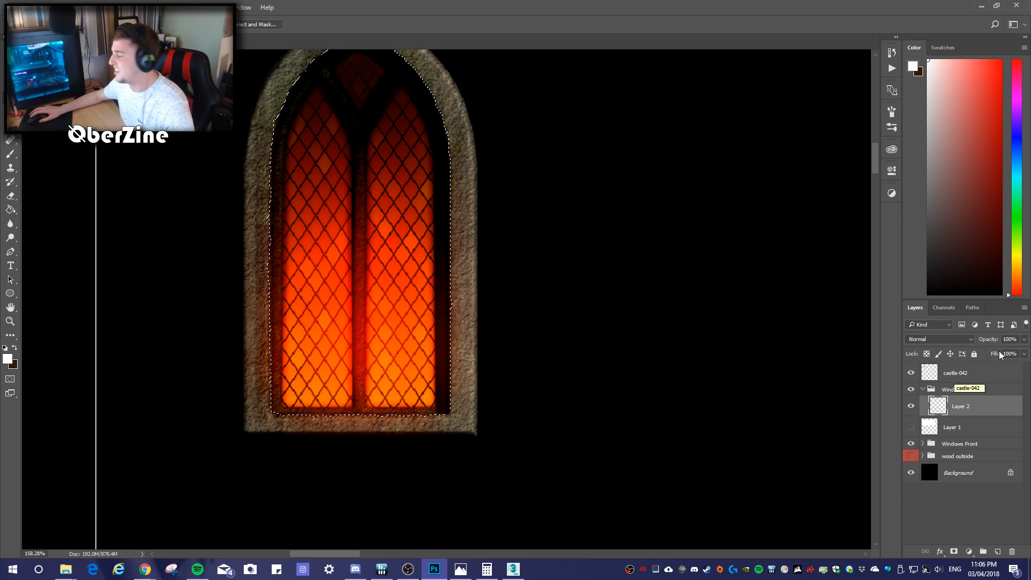
Duplicate the castle-042 layer as castle-042 copy, and clear the window selection with the original layer active
{"action": "left_click", "coordinate": [967, 379]}
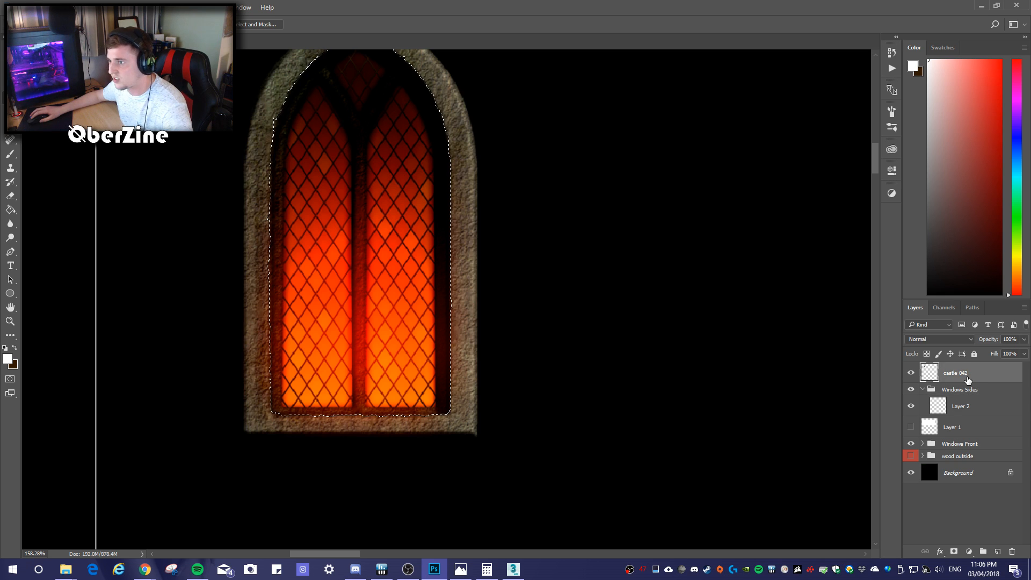
{"action": "right_click", "coordinate": [979, 376]}
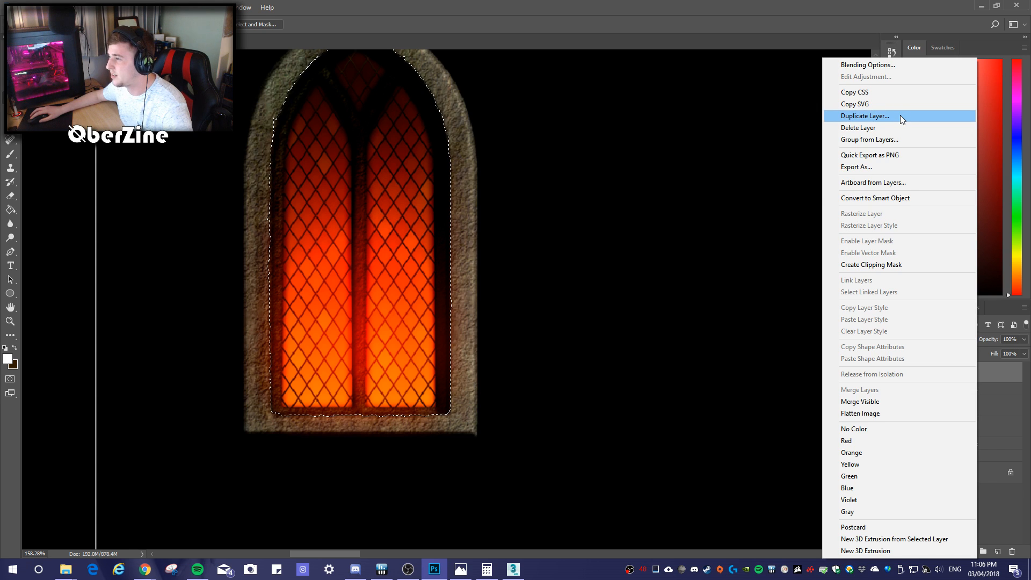
{"action": "left_click", "coordinate": [993, 513]}
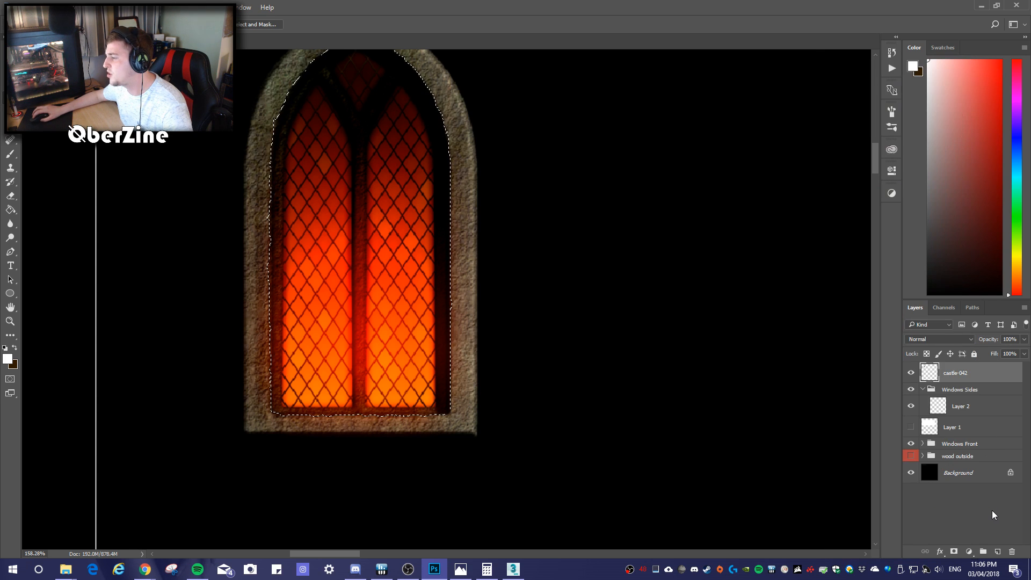
{"action": "right_click", "coordinate": [973, 374]}
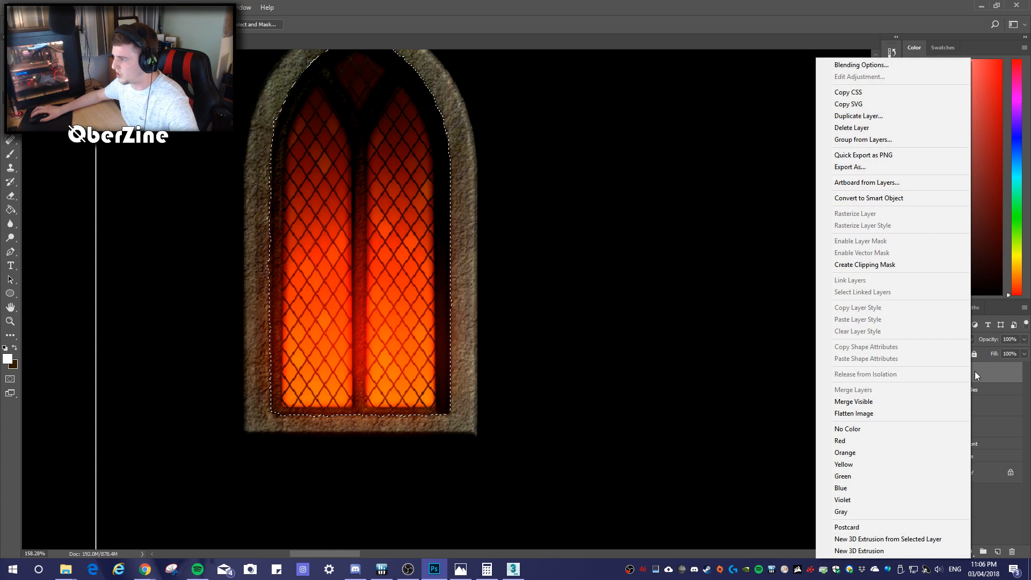
{"action": "left_click", "coordinate": [887, 116]}
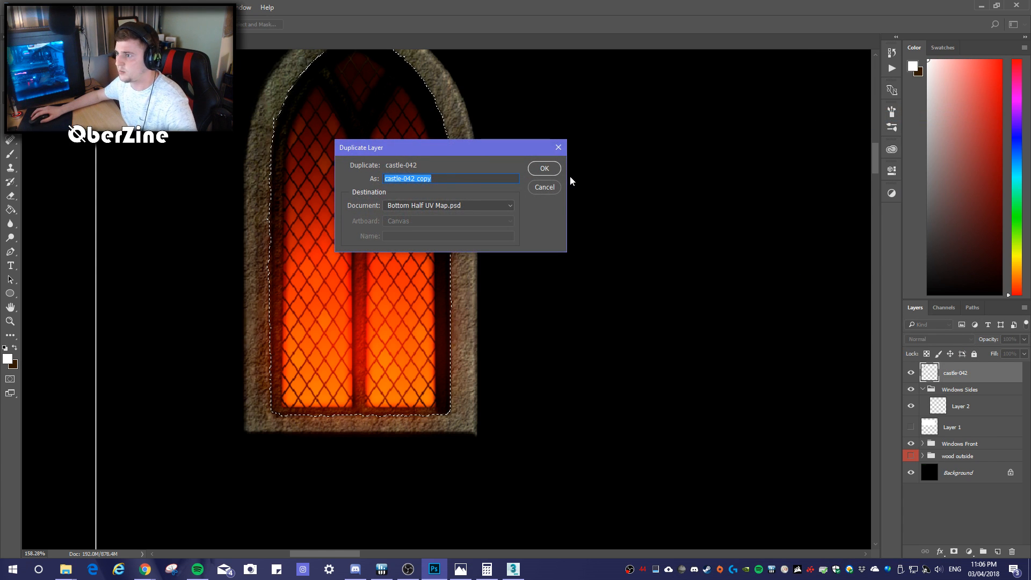
{"action": "left_click", "coordinate": [545, 168]}
{"action": "left_click", "coordinate": [987, 395]}
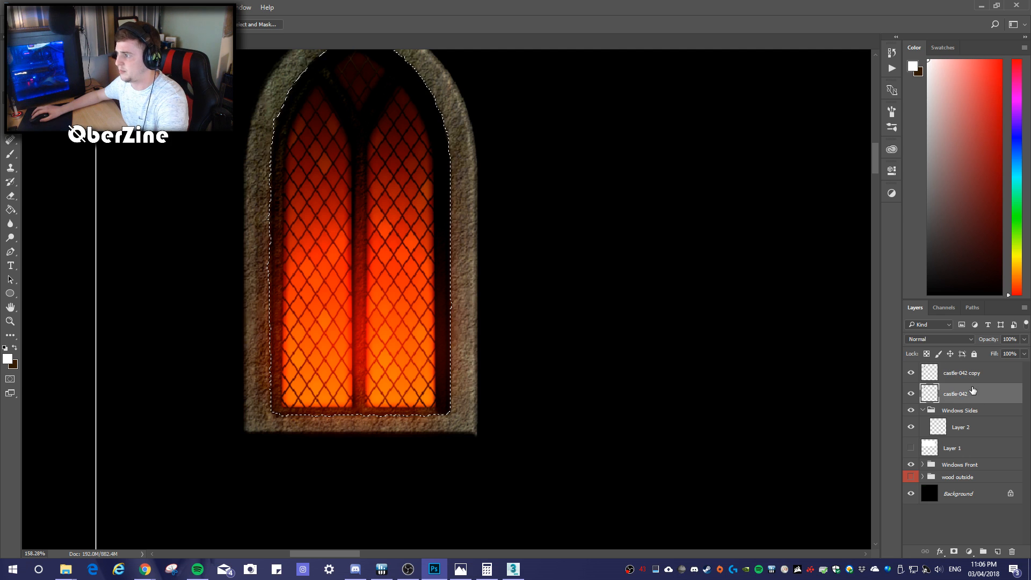
{"action": "key", "text": "ctrl+d"}
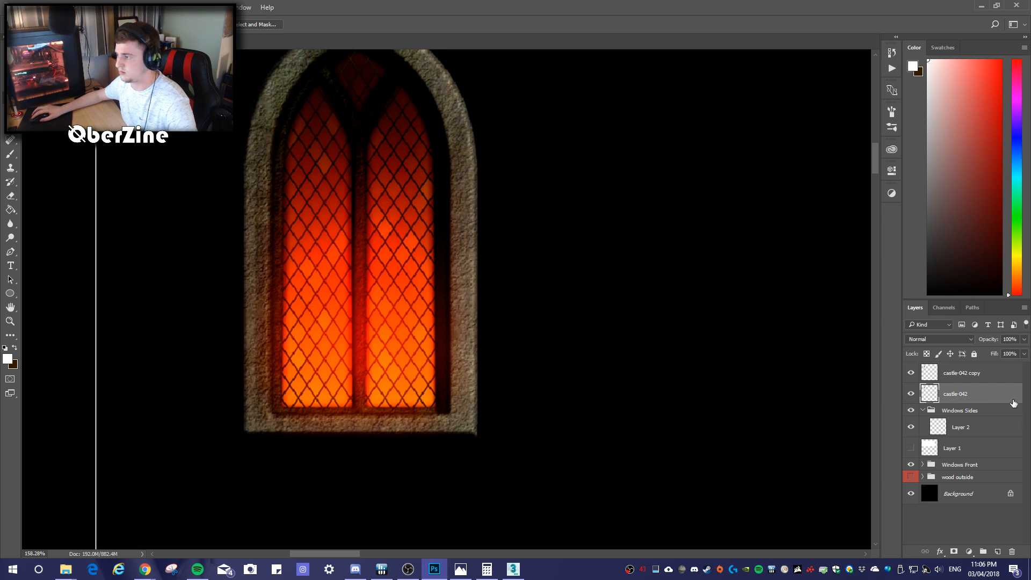
Hide the castle-042 copy layer to isolate the stone frame, keeping castle-042 as the active layer
{"action": "left_click", "coordinate": [911, 373]}
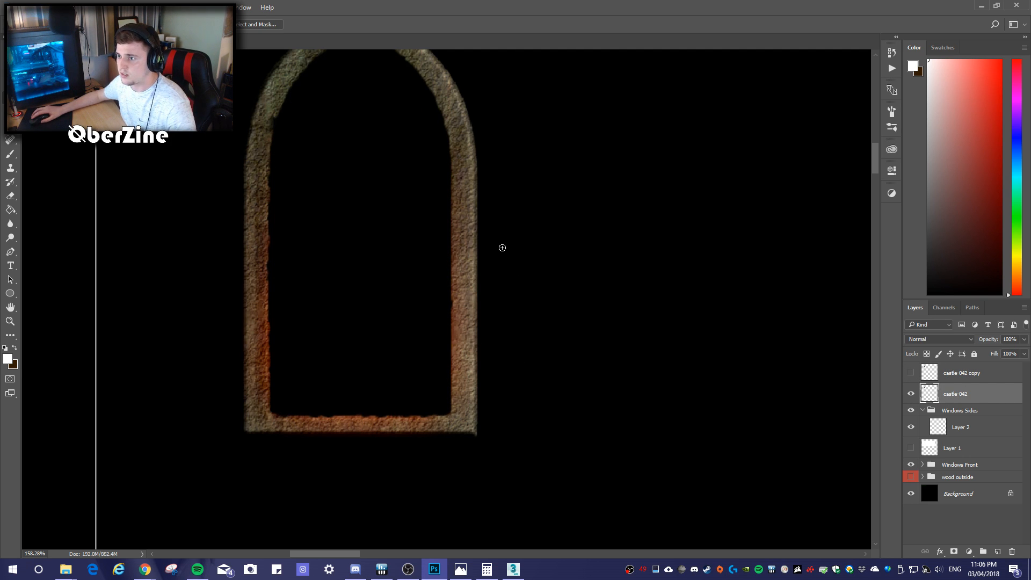
{"action": "left_click", "coordinate": [980, 380]}
{"action": "left_click", "coordinate": [981, 394]}
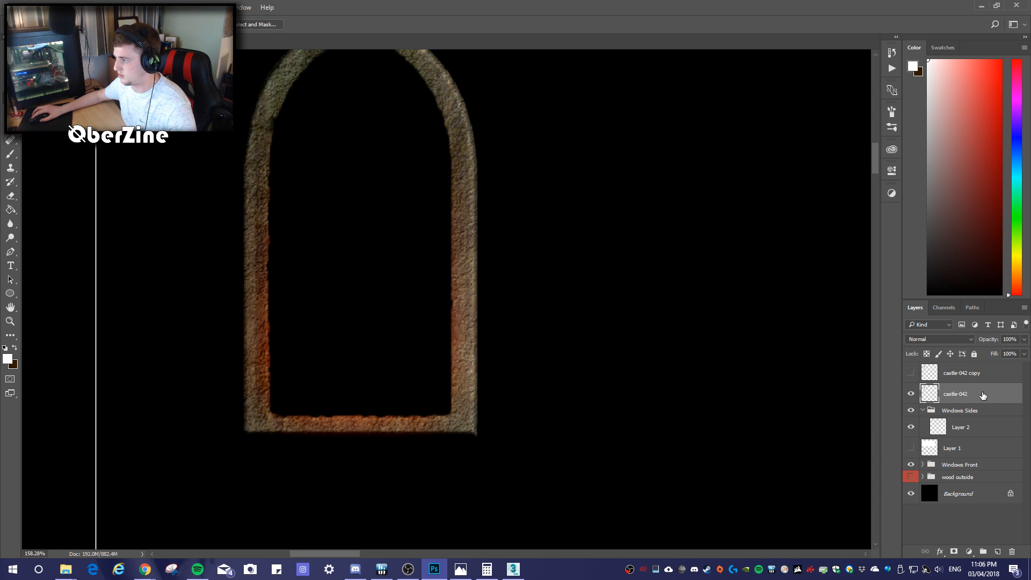
{"action": "double_click", "coordinate": [980, 395]}
{"action": "left_click_drag", "start_coordinate": [740, 143], "coordinate": [485, 140]}
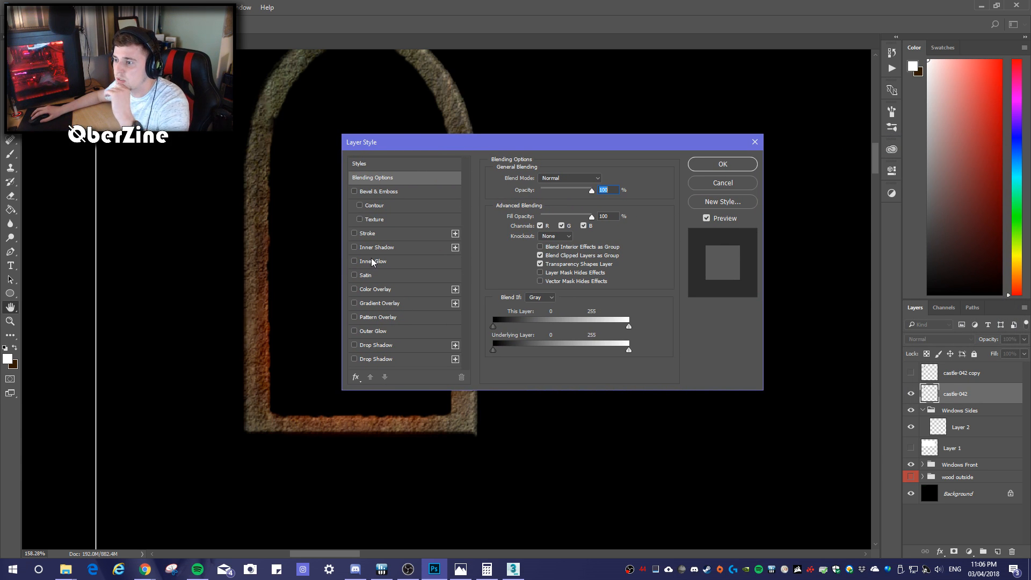
{"action": "left_click", "coordinate": [354, 289]}
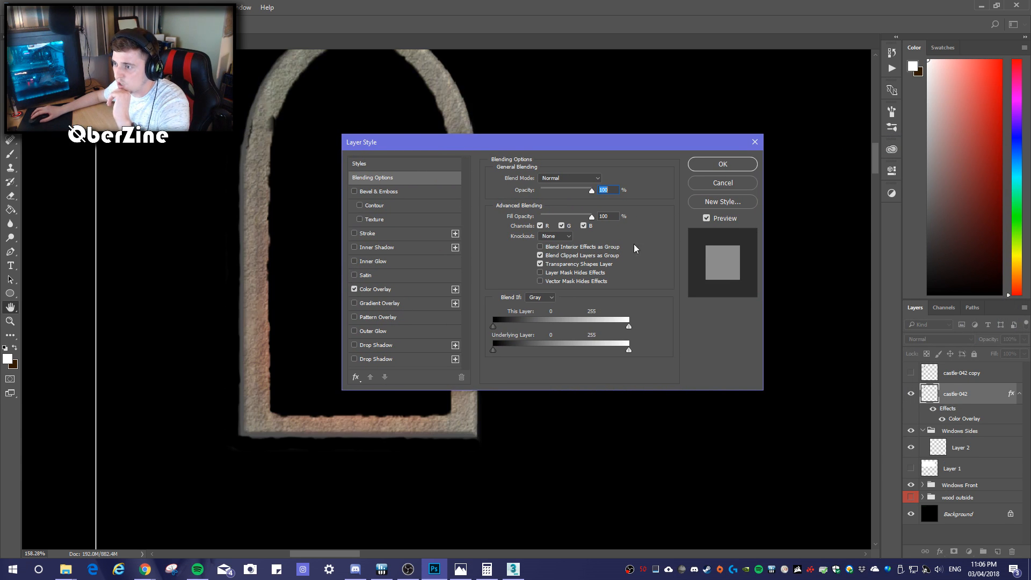
{"action": "left_click_drag", "start_coordinate": [592, 189], "coordinate": [609, 207]}
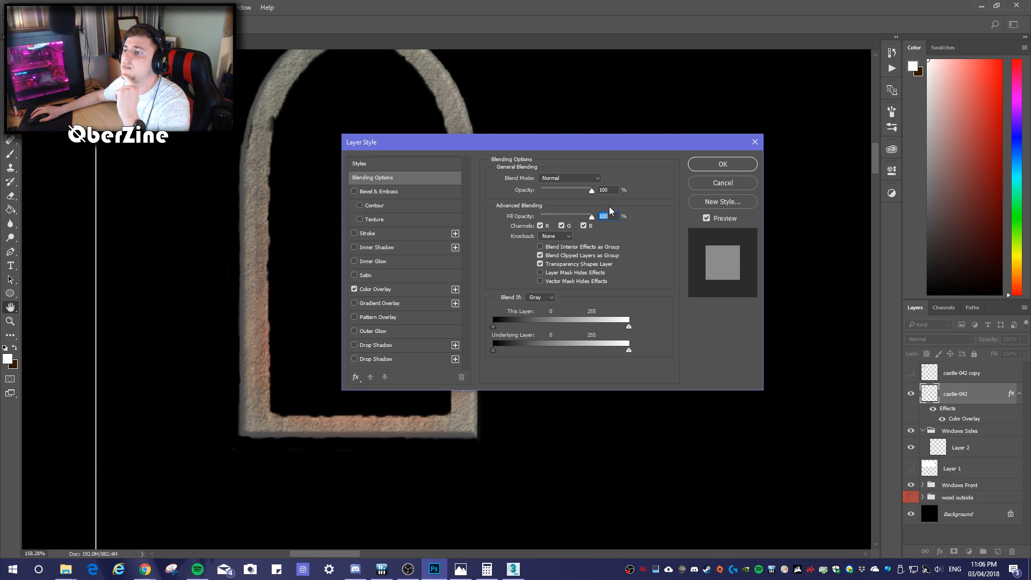
{"action": "left_click_drag", "start_coordinate": [585, 148], "coordinate": [869, 196]}
{"action": "key", "text": "Return"}
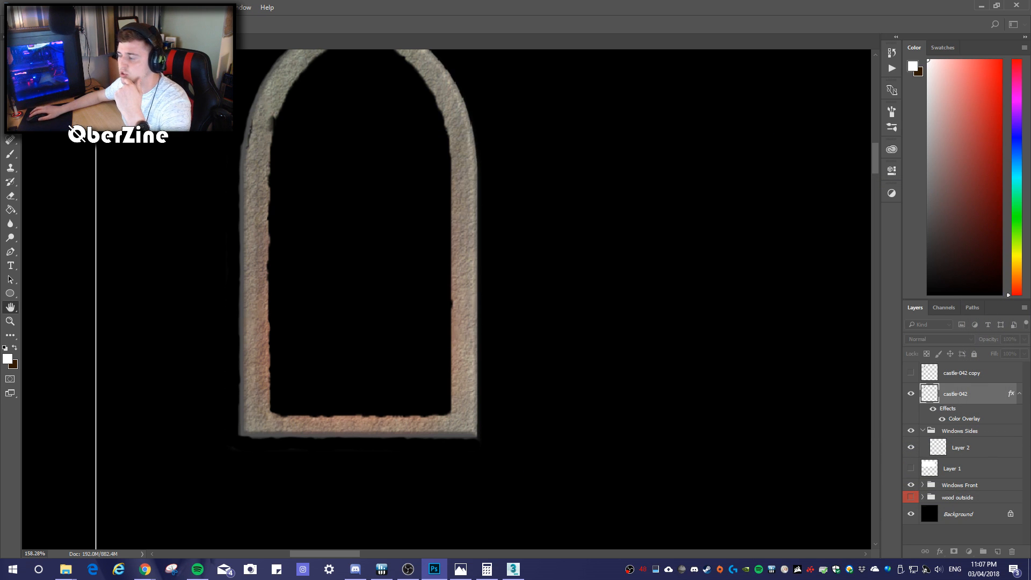
{"action": "left_click_drag", "start_coordinate": [1030, 183], "coordinate": [729, 208]}
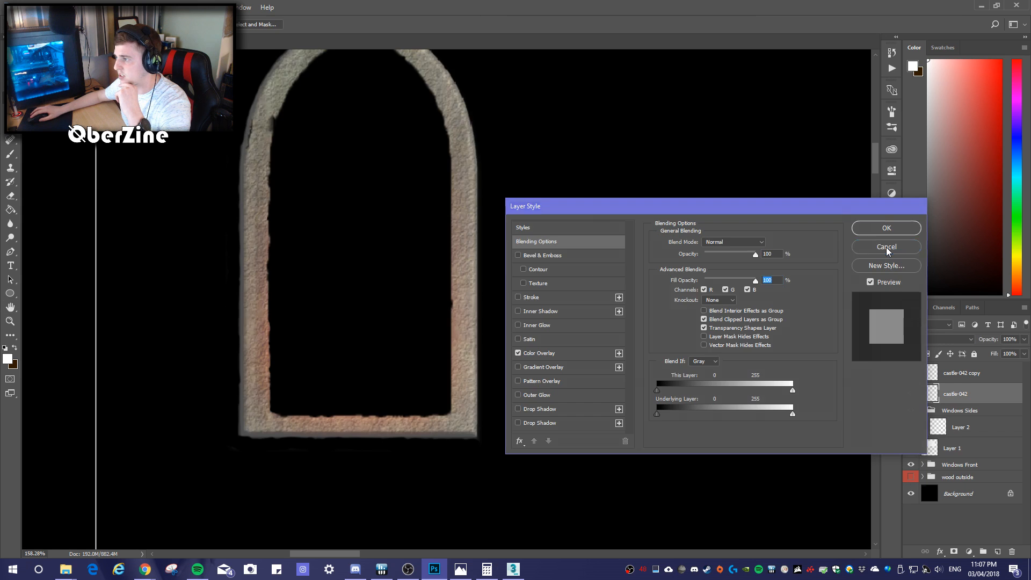
{"action": "left_click", "coordinate": [886, 248]}
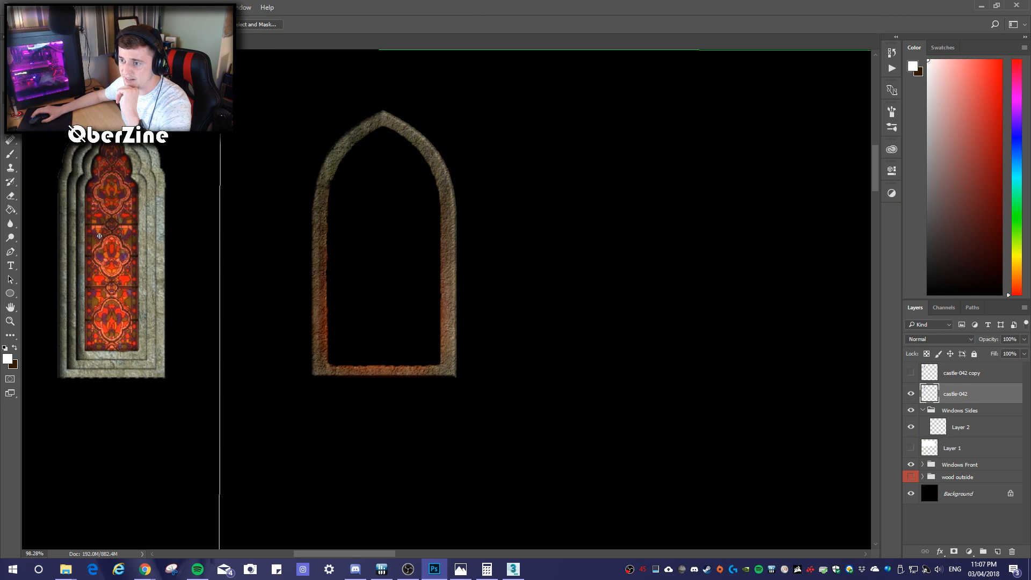
Add a white Color Overlay to the castle-042 stone frame layer, using Normal blend mode at 48% opacity
{"action": "double_click", "coordinate": [987, 400]}
{"action": "left_click_drag", "start_coordinate": [718, 209], "coordinate": [678, 133]}
{"action": "mouse_move", "coordinate": [723, 206]}
{"action": "left_mouse_down"}
{"action": "mouse_move", "coordinate": [706, 209]}
{"action": "mouse_move", "coordinate": [728, 207]}
{"action": "left_mouse_up"}
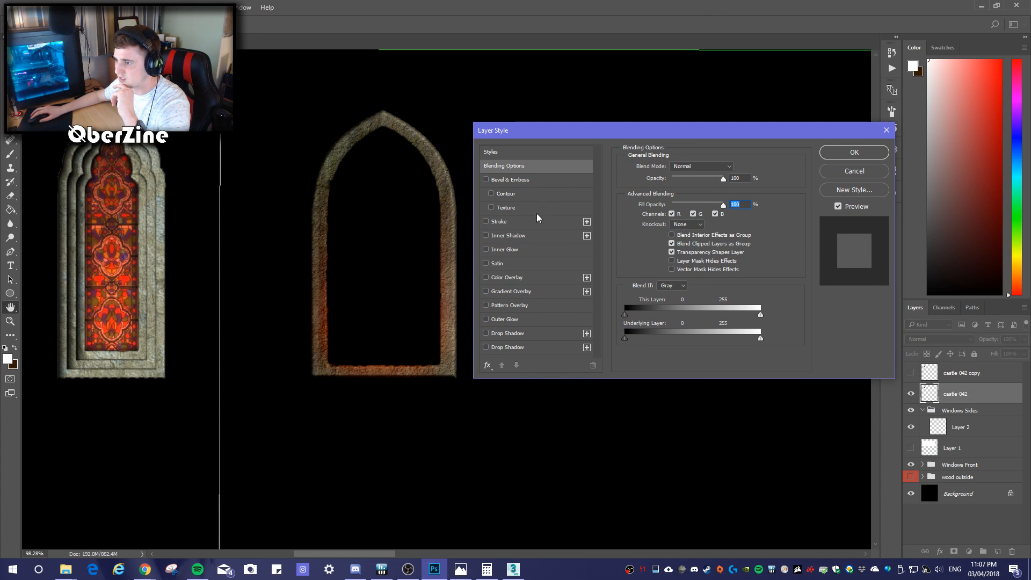
{"action": "left_click", "coordinate": [515, 279]}
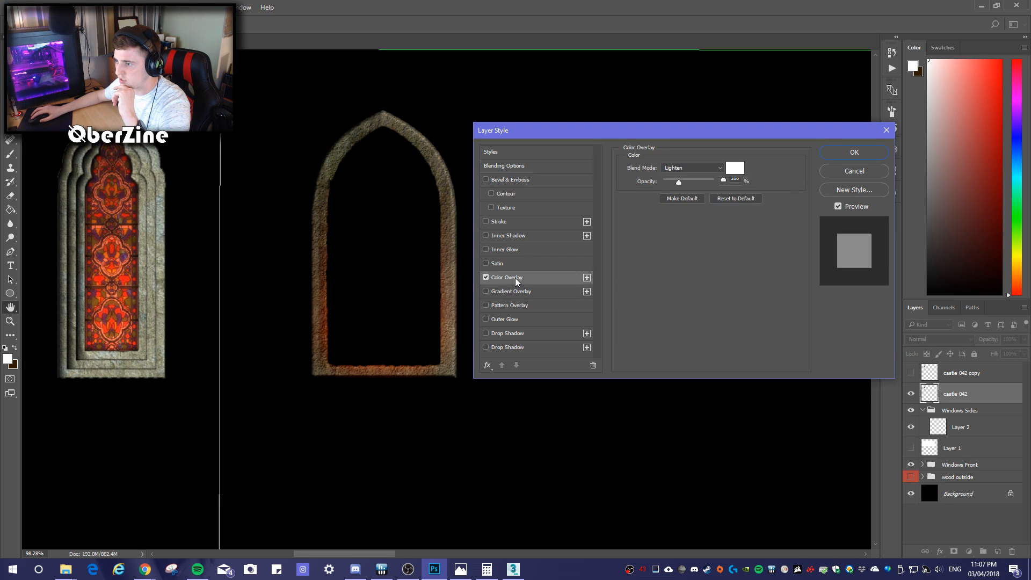
{"action": "left_click_drag", "start_coordinate": [678, 182], "coordinate": [720, 185]}
{"action": "left_click", "coordinate": [714, 168]}
{"action": "left_click", "coordinate": [698, 183]}
{"action": "left_click", "coordinate": [699, 168]}
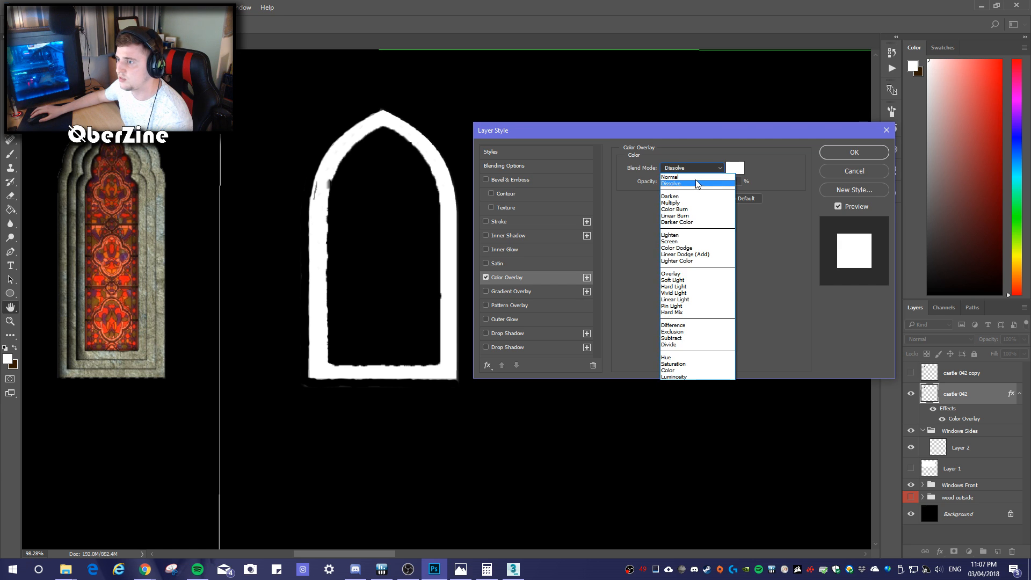
{"action": "left_click", "coordinate": [695, 177]}
{"action": "left_click_drag", "start_coordinate": [708, 183], "coordinate": [686, 181]}
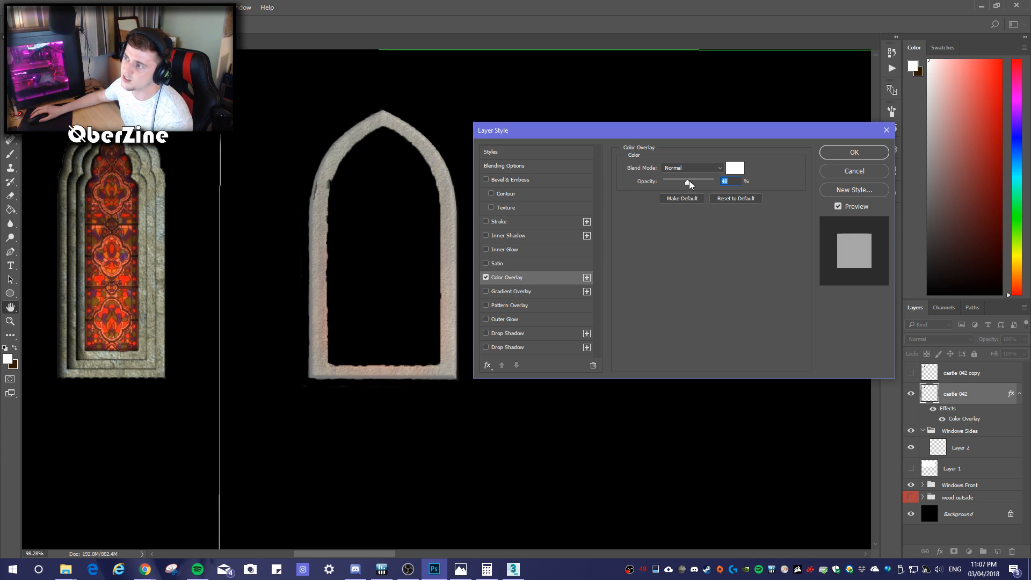
Change the overlay's blend mode to Lighter Color, fine-tune its opacity to about 49%, and apply the layer style
{"action": "left_click", "coordinate": [695, 169]}
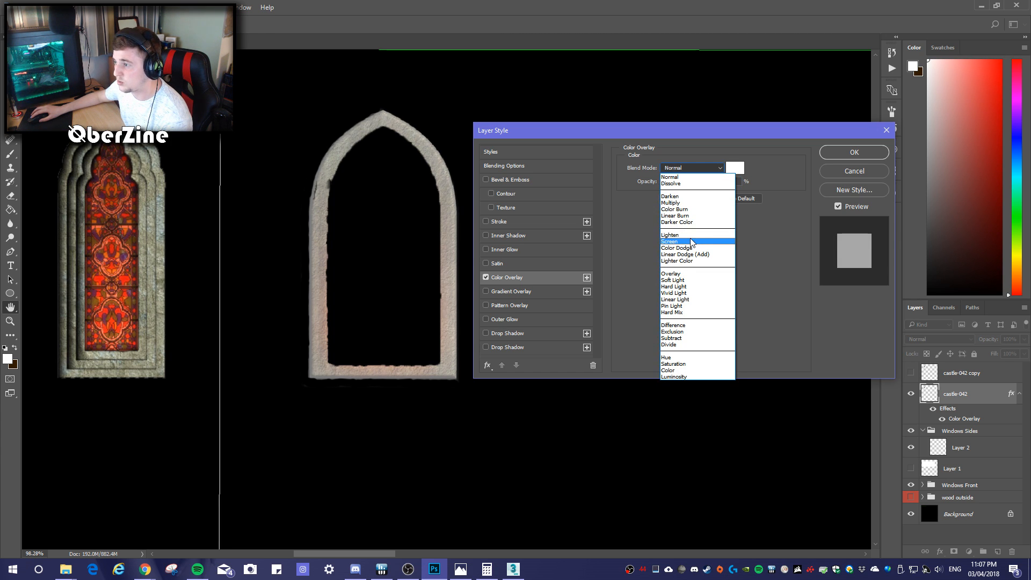
{"action": "left_click", "coordinate": [690, 261]}
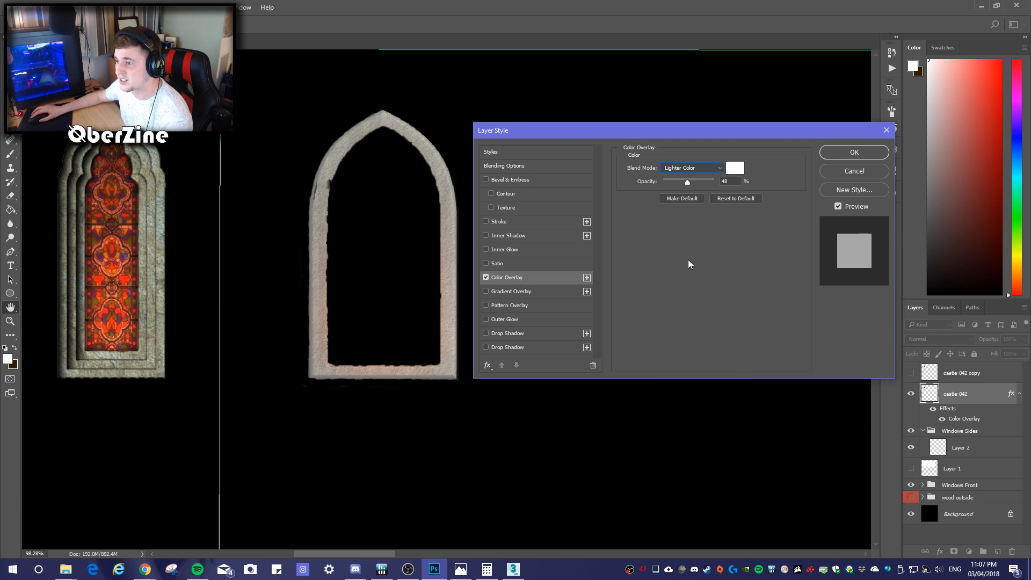
{"action": "mouse_move", "coordinate": [689, 185]}
{"action": "left_mouse_down"}
{"action": "mouse_move", "coordinate": [727, 190]}
{"action": "mouse_move", "coordinate": [686, 189]}
{"action": "left_mouse_up"}
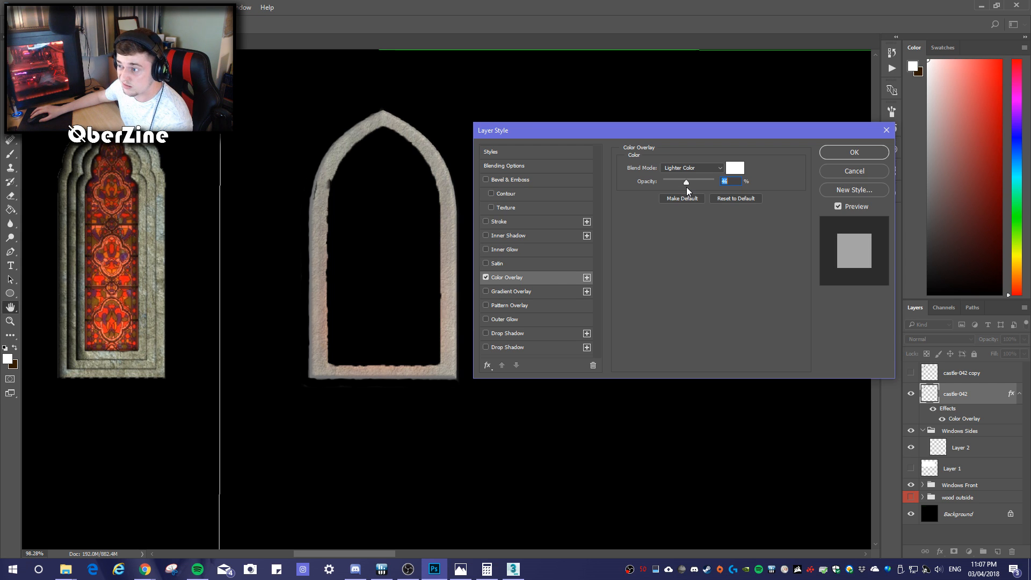
{"action": "left_click_drag", "start_coordinate": [686, 187], "coordinate": [688, 188]}
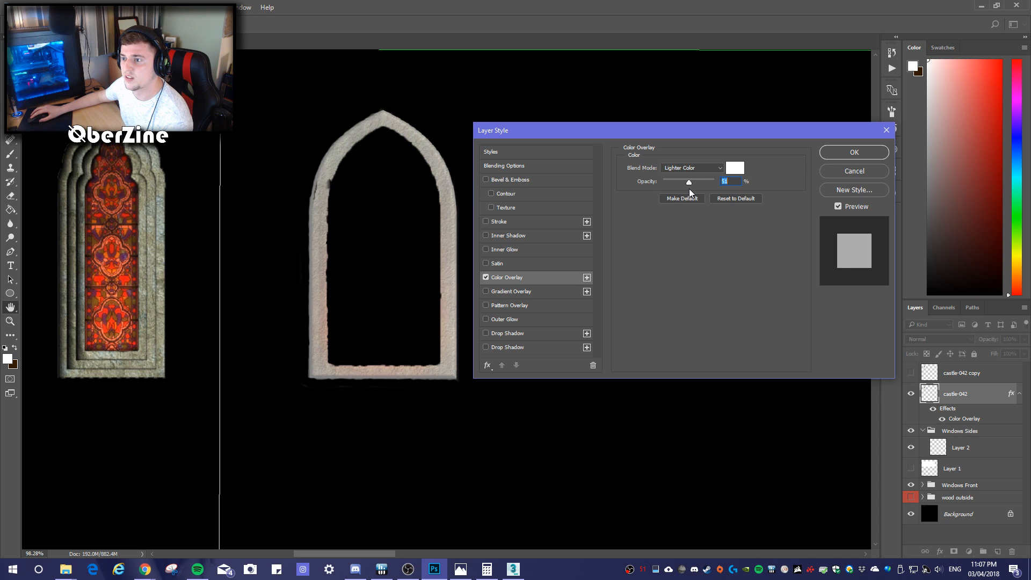
{"action": "left_click_drag", "start_coordinate": [689, 188], "coordinate": [688, 188]}
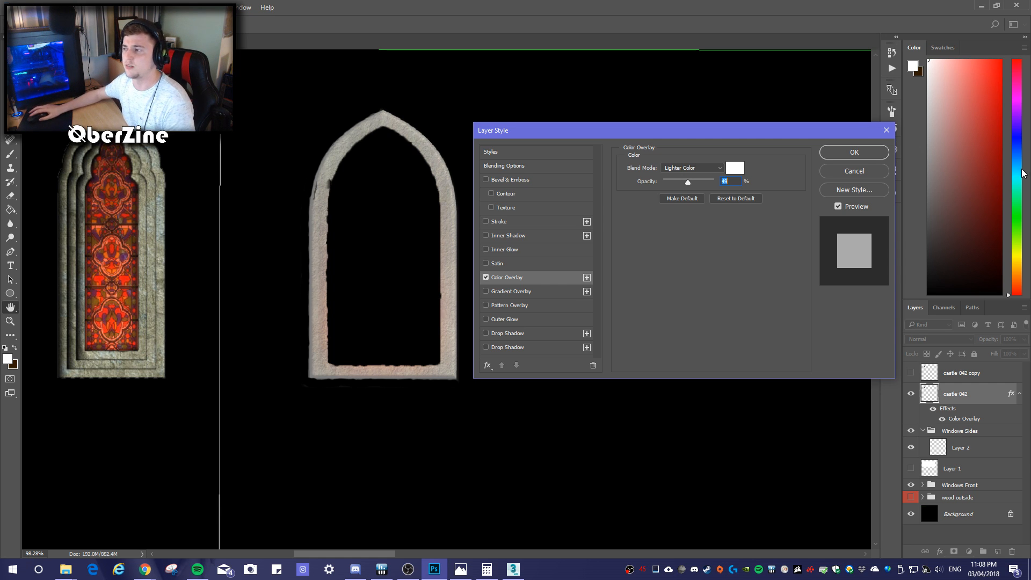
{"action": "left_click", "coordinate": [862, 154]}
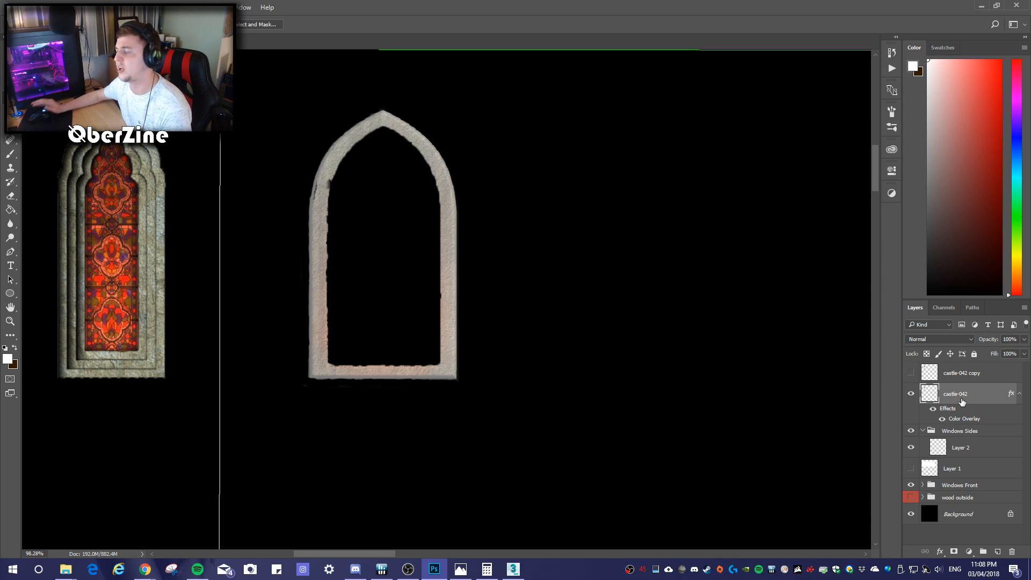
Show the castle-042 copy layer again and place castle-042 above it in the layer stack
{"action": "left_click", "coordinate": [911, 374]}
{"action": "mouse_move", "coordinate": [957, 377]}
{"action": "left_mouse_down"}
{"action": "mouse_move", "coordinate": [956, 405]}
{"action": "mouse_move", "coordinate": [963, 370]}
{"action": "left_mouse_up"}
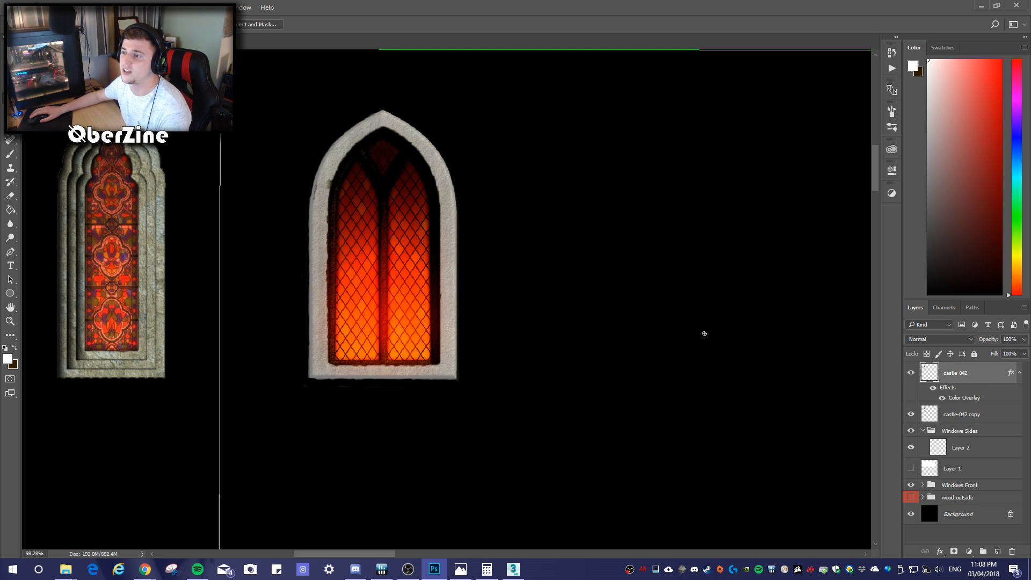
{"action": "scroll", "coordinate": [527, 314], "scroll_direction": "down", "scroll_amount": 12, "text": "alt"}
{"action": "scroll", "coordinate": [606, 366], "scroll_direction": "up", "scroll_amount": 5, "text": "alt"}
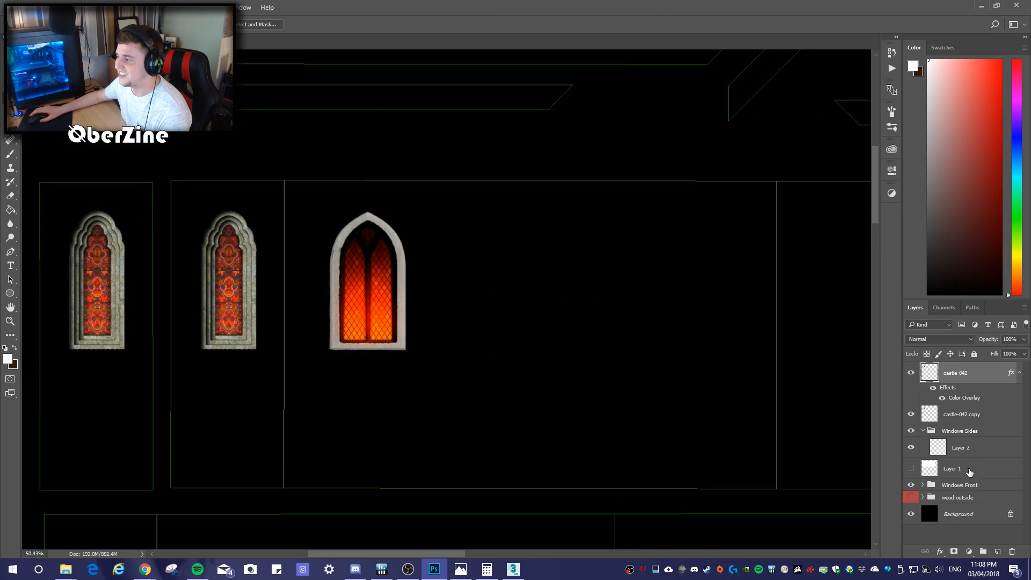
Show the wood outside group and check the lightened window frame against the wall texture
{"action": "left_click", "coordinate": [911, 498]}
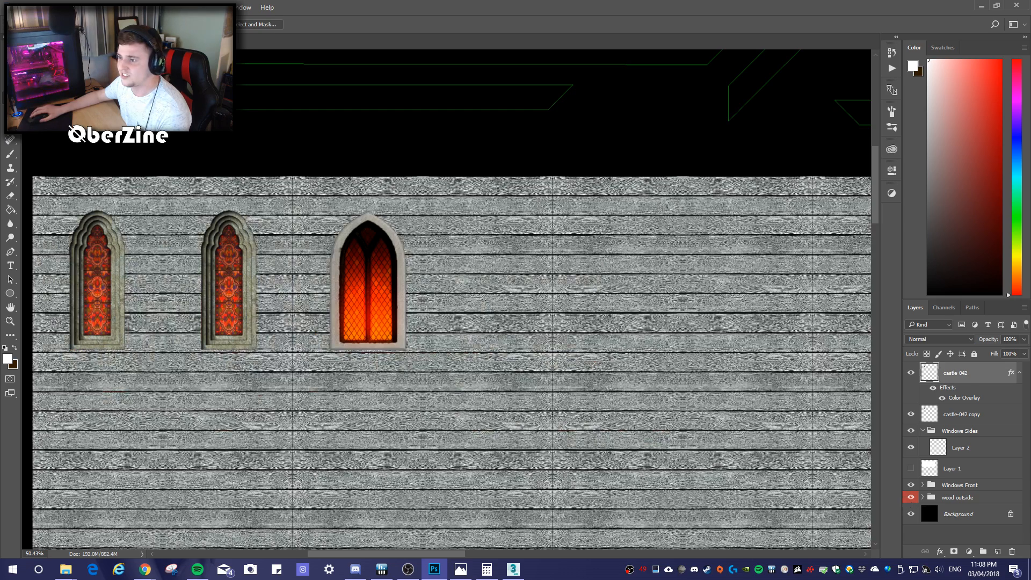
{"action": "scroll", "coordinate": [290, 321], "scroll_direction": "down", "scroll_amount": 8, "text": "alt"}
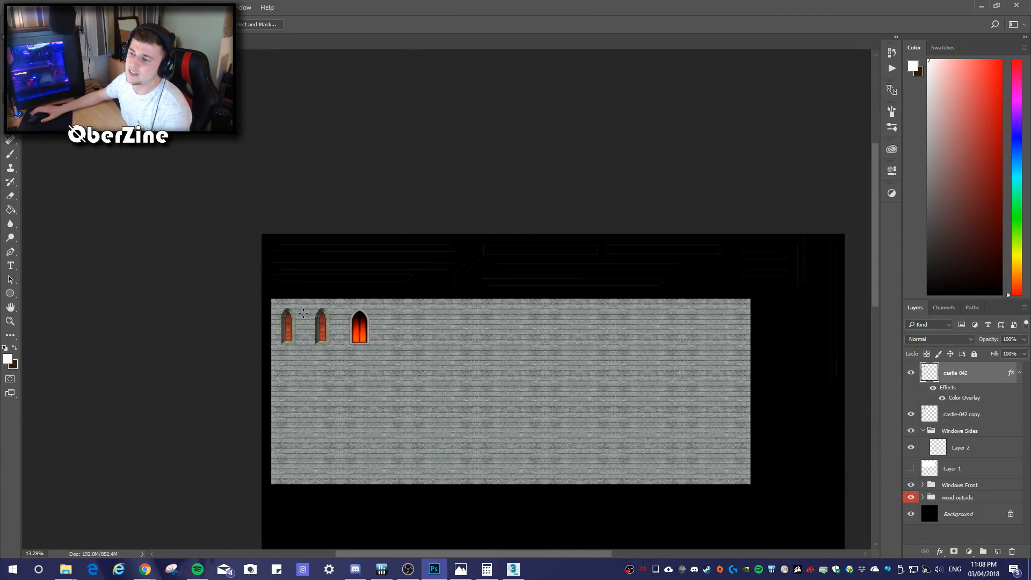
{"action": "scroll", "coordinate": [349, 349], "scroll_direction": "up", "scroll_amount": 5, "text": "alt"}
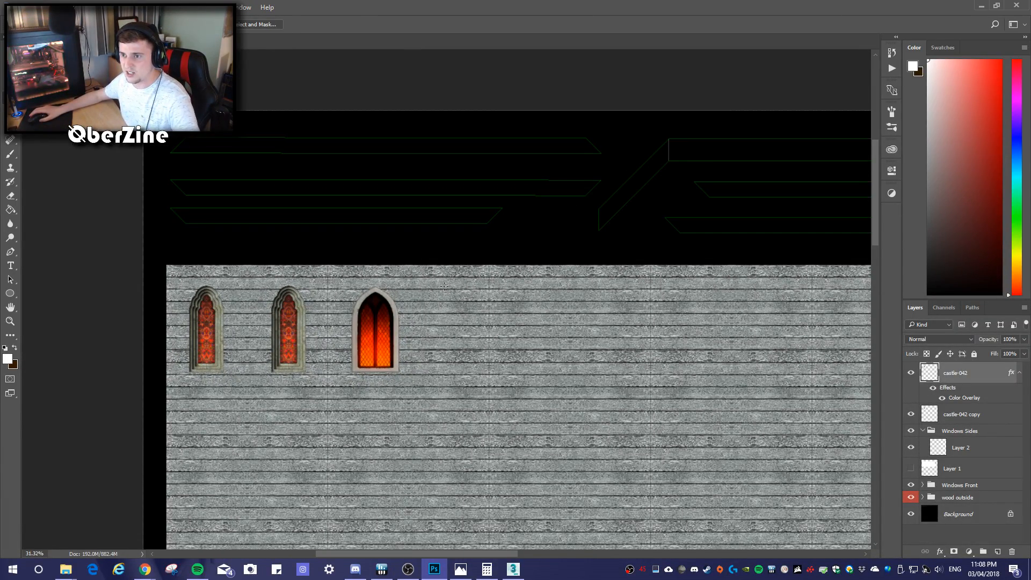
Save the Bottom Half UV Map as a JPEG with Maximum quality 12 and Baseline Optimized format
{"action": "key", "text": "ctrl+shift+s"}
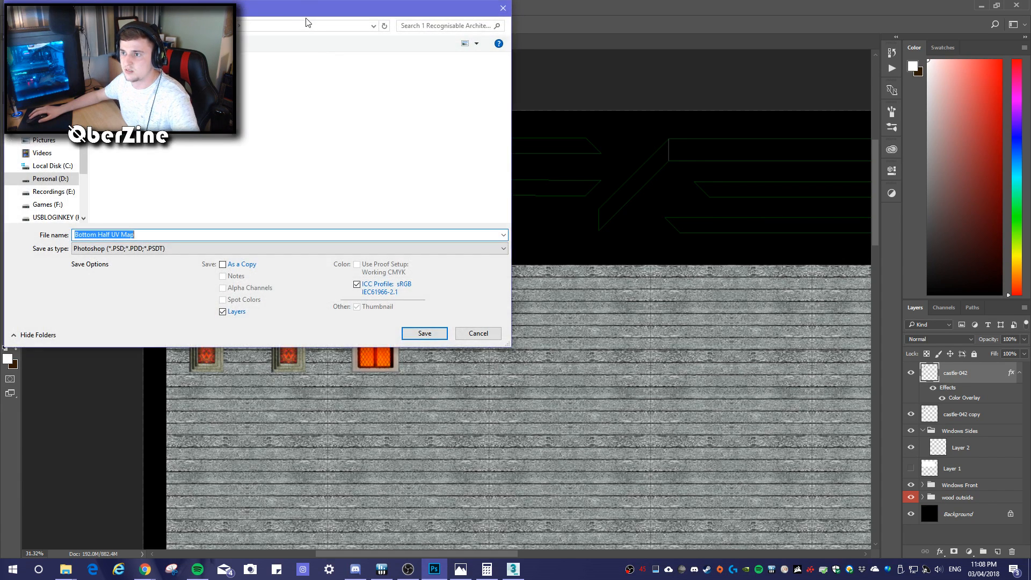
{"action": "left_click_drag", "start_coordinate": [288, 11], "coordinate": [255, 29]}
{"action": "key", "text": "Escape"}
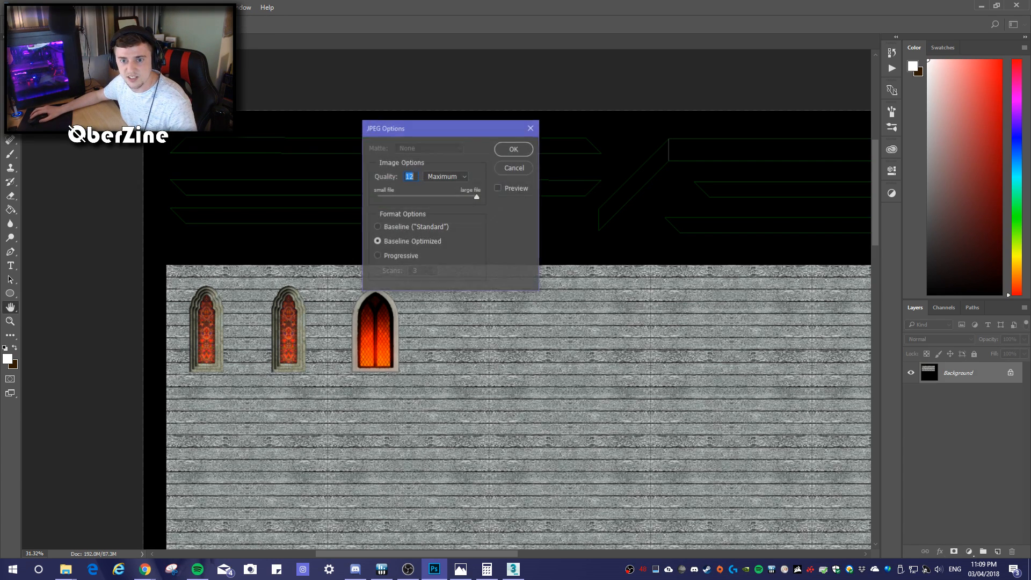
{"action": "left_click", "coordinate": [511, 149]}
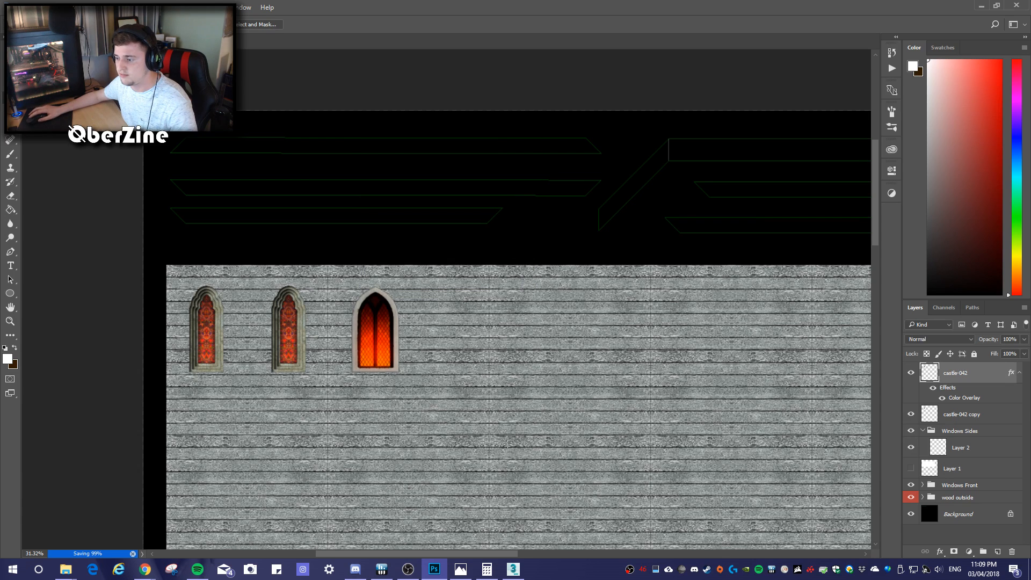
Switch to 3ds Max and inspect the arched window on the side wall of the Bottom Half model
{"action": "left_click", "coordinate": [513, 569]}
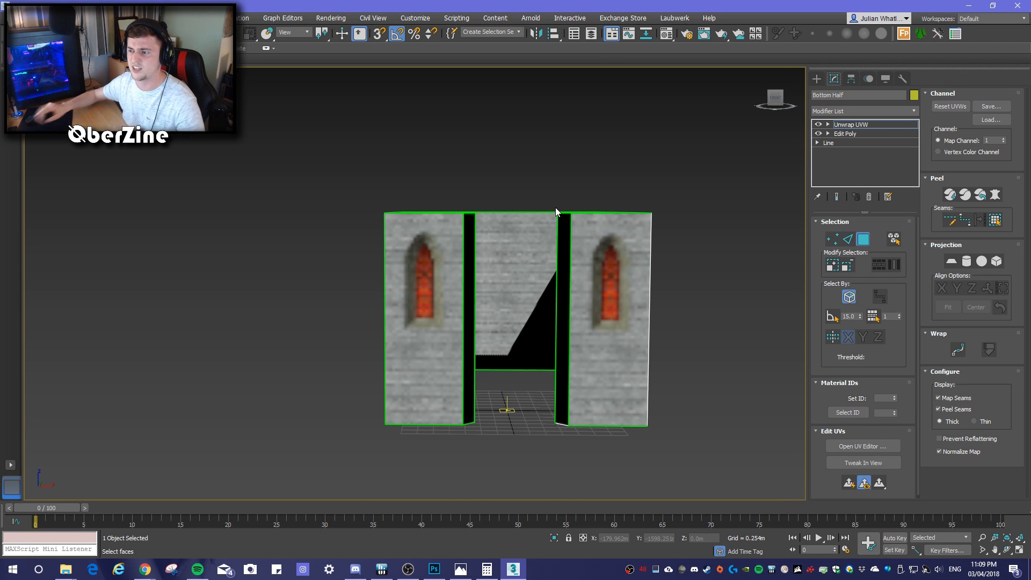
{"action": "middle_click_drag", "start_coordinate": [674, 303], "coordinate": [621, 320], "text": "alt"}
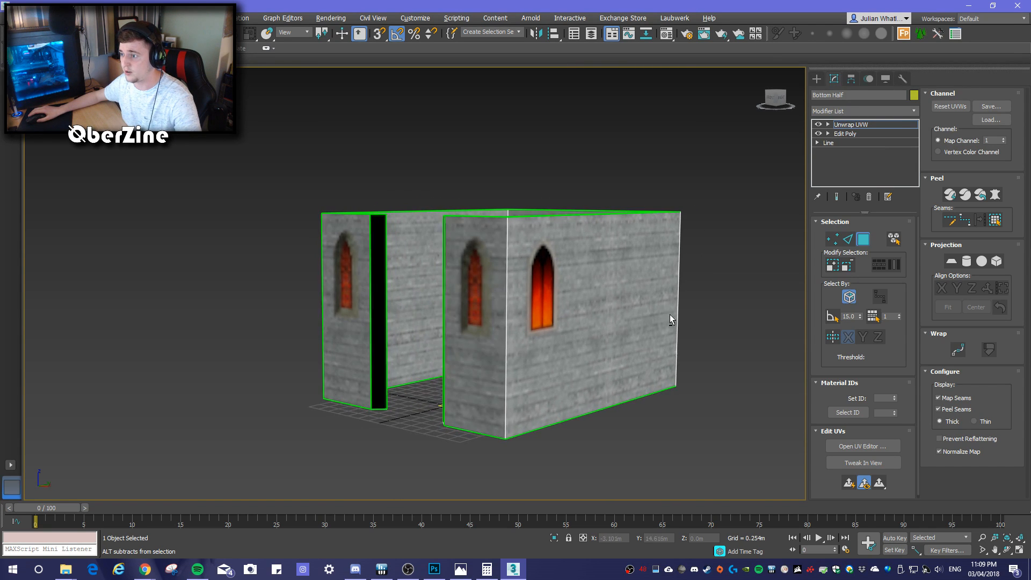
{"action": "scroll", "coordinate": [670, 314], "scroll_direction": "up", "scroll_amount": 5}
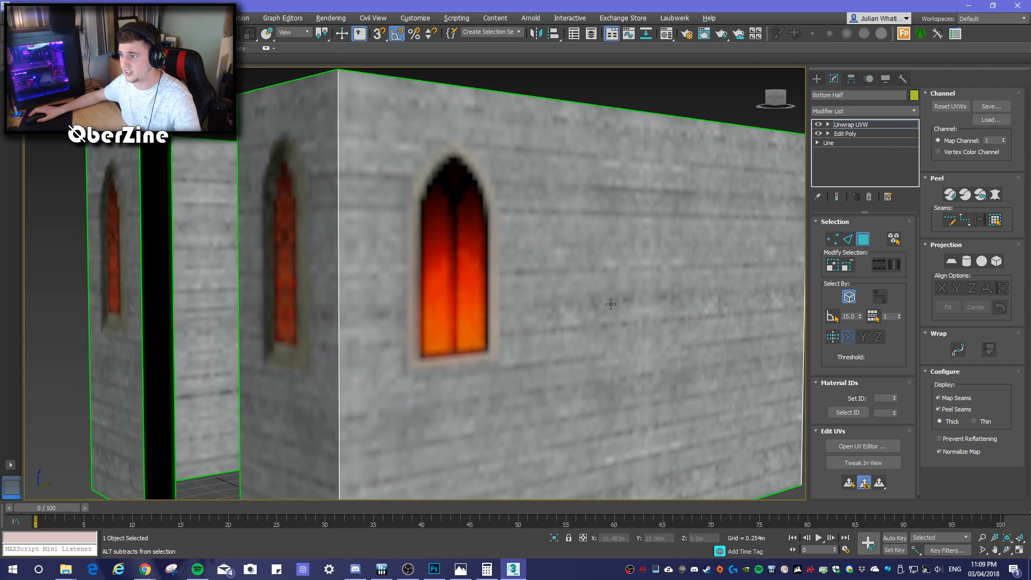
{"action": "mouse_move", "coordinate": [611, 304]}
{"action": "middle_mouse_down", "text": "alt"}
{"action": "mouse_move", "coordinate": [620, 312]}
{"action": "mouse_move", "coordinate": [603, 309]}
{"action": "middle_mouse_up", "text": "alt"}
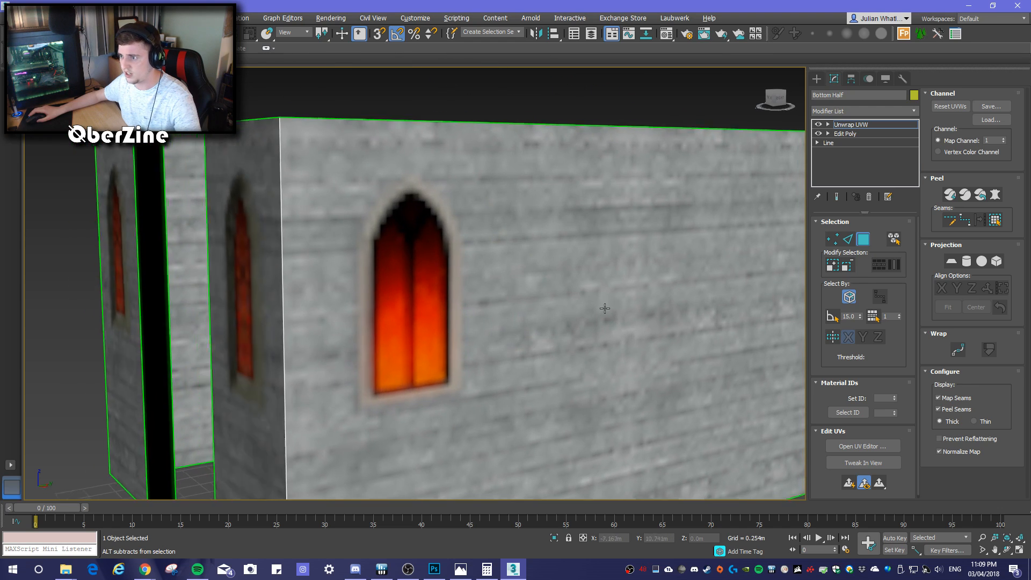
Render the perspective view of the building from close up and again from farther away, closing each render
{"action": "scroll", "coordinate": [603, 304], "scroll_direction": "down", "scroll_amount": 5}
{"action": "scroll", "coordinate": [607, 299], "scroll_direction": "up", "scroll_amount": 2}
{"action": "left_click", "coordinate": [722, 33]}
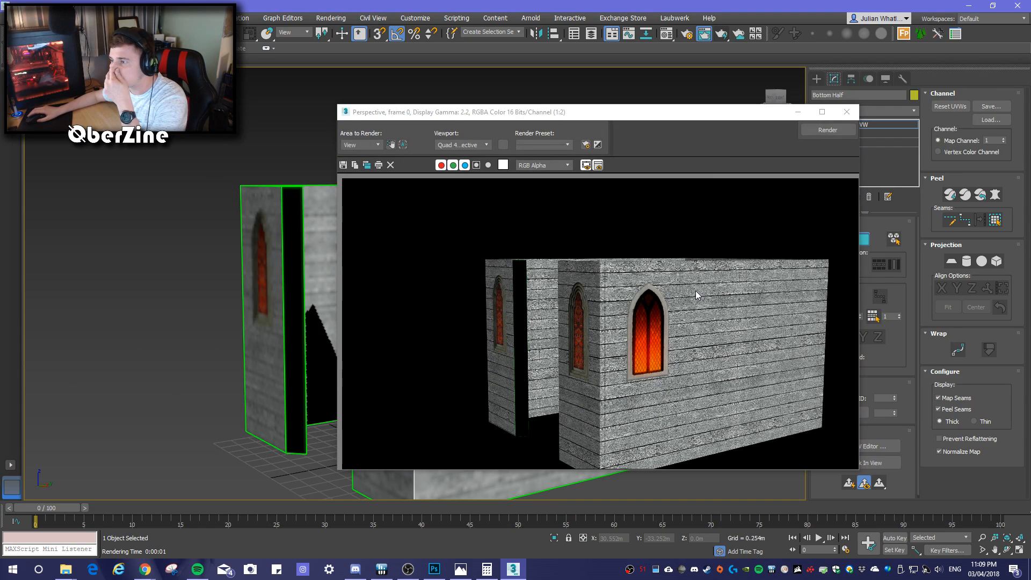
{"action": "left_click", "coordinate": [847, 112]}
{"action": "scroll", "coordinate": [614, 315], "scroll_direction": "down", "scroll_amount": 8}
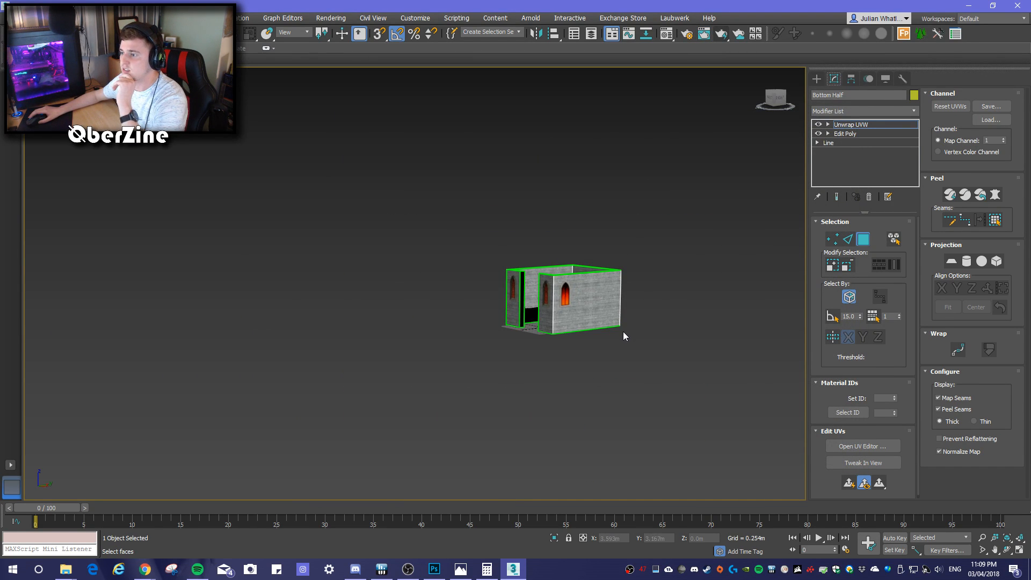
{"action": "left_click", "coordinate": [723, 35]}
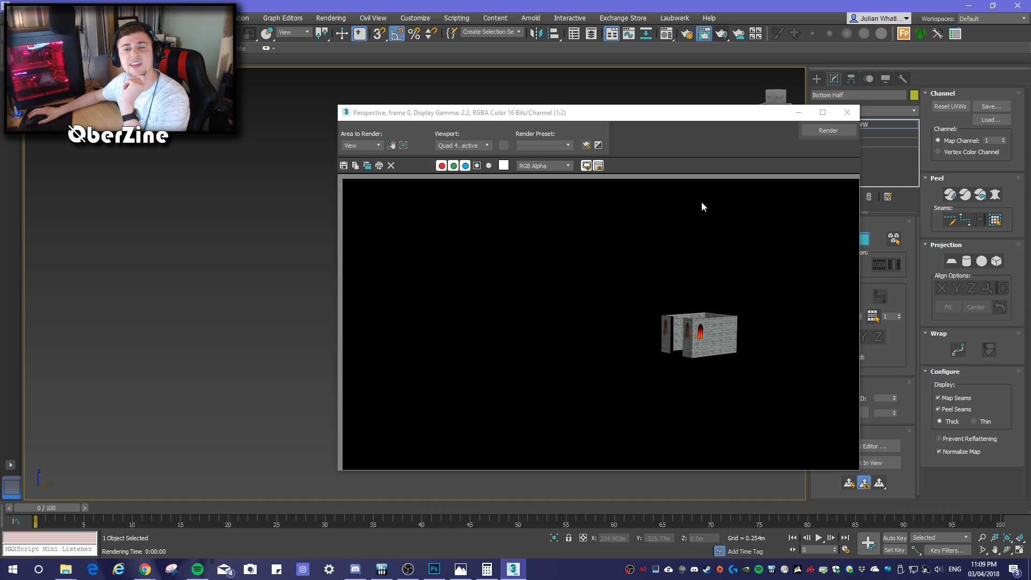
{"action": "left_click", "coordinate": [847, 112]}
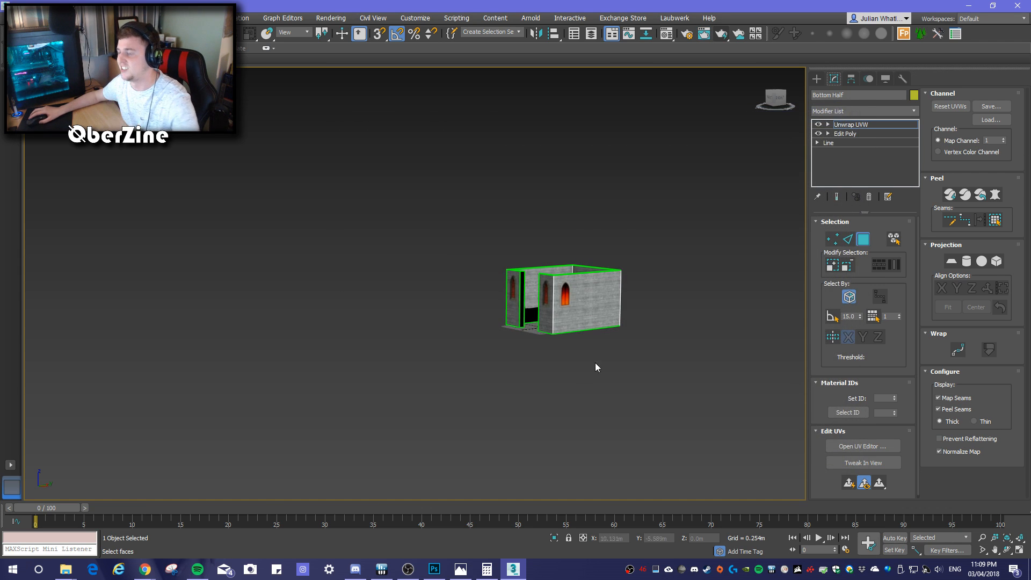
{"action": "mouse_move", "coordinate": [597, 323]}
{"action": "middle_mouse_down", "text": "alt"}
{"action": "mouse_move", "coordinate": [615, 307]}
{"action": "mouse_move", "coordinate": [610, 316]}
{"action": "middle_mouse_up", "text": "alt"}
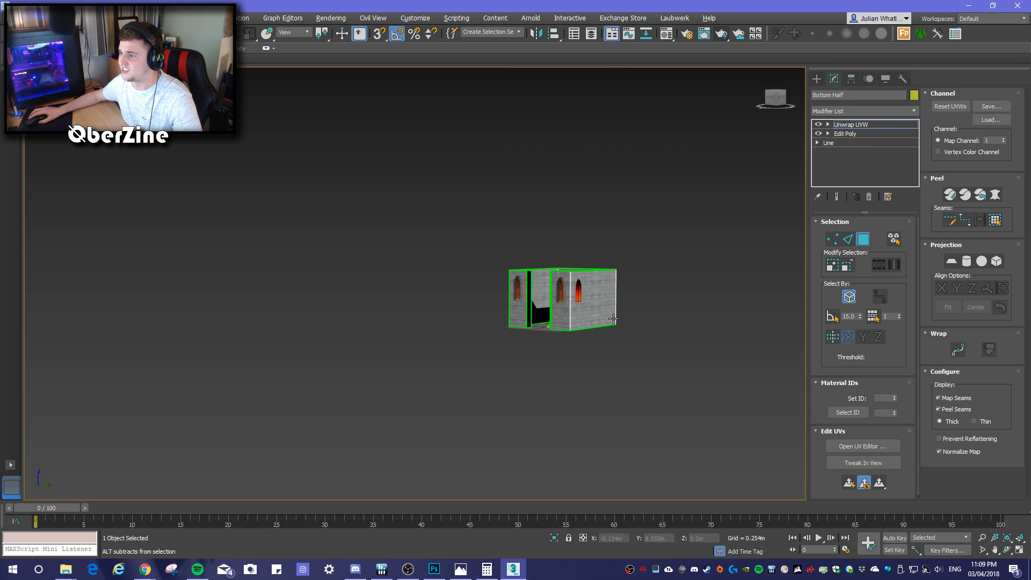
Render the perspective view of the building from far away and from a medium distance, closing each render
{"action": "left_click", "coordinate": [721, 33]}
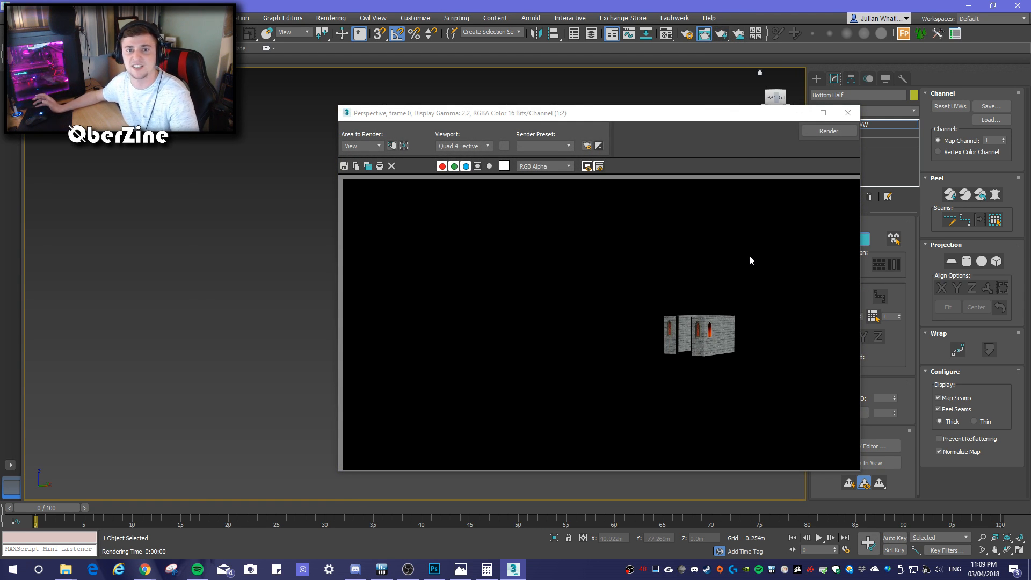
{"action": "left_click", "coordinate": [849, 113]}
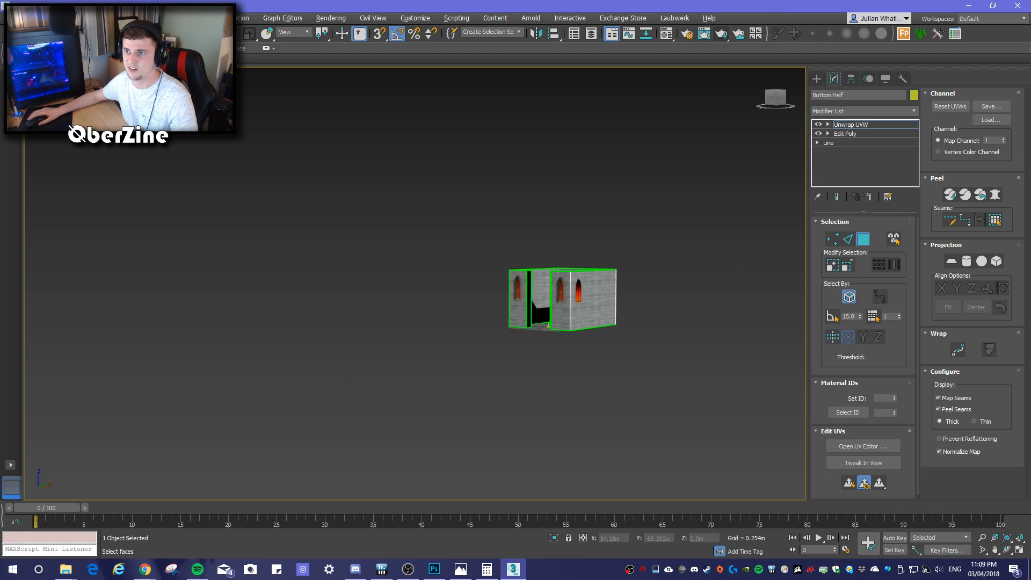
{"action": "middle_click_drag", "start_coordinate": [664, 308], "coordinate": [640, 299]}
{"action": "scroll", "coordinate": [599, 300], "scroll_direction": "up", "scroll_amount": 6}
{"action": "scroll", "coordinate": [596, 300], "scroll_direction": "down", "scroll_amount": 2}
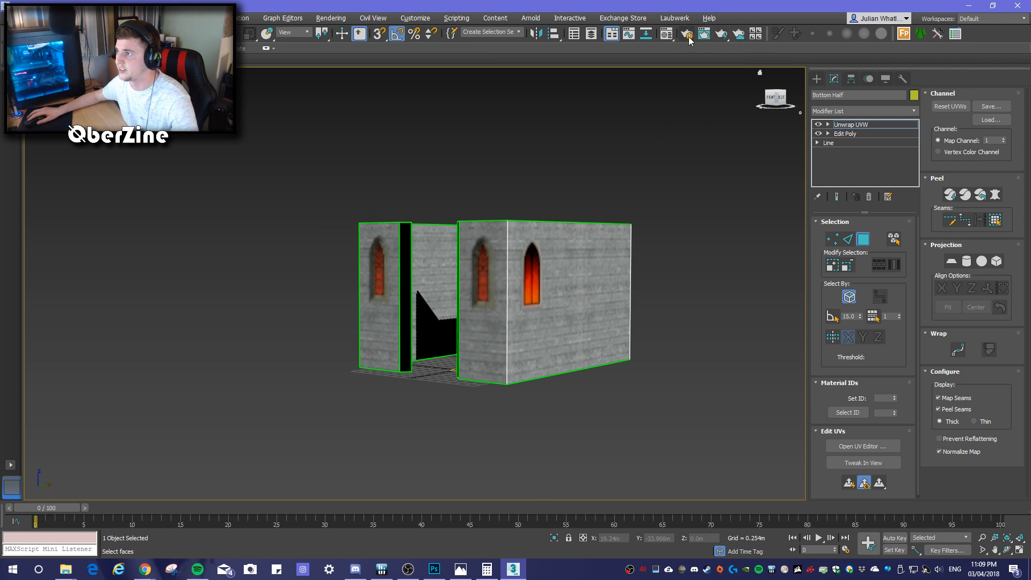
{"action": "left_click", "coordinate": [721, 33]}
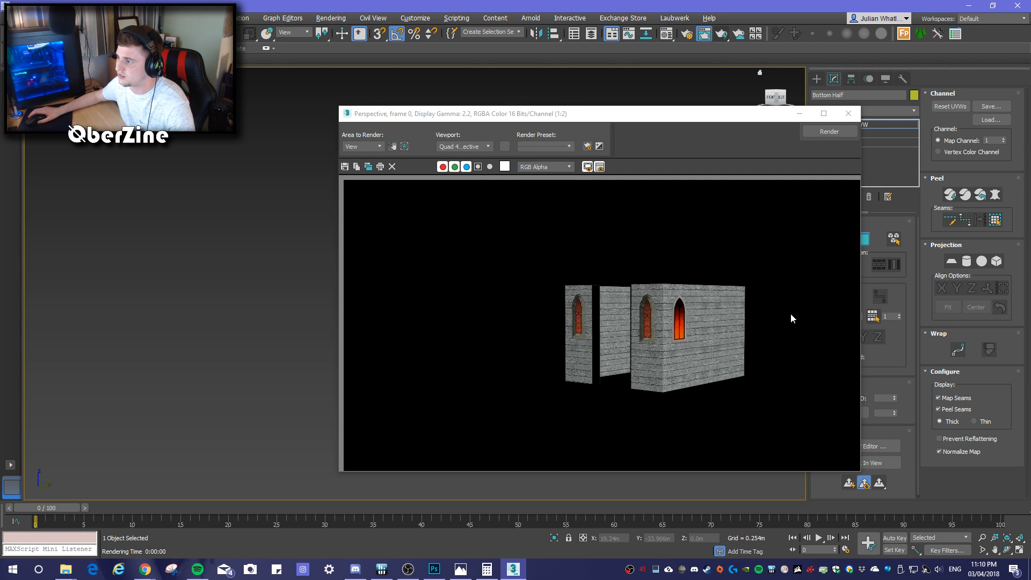
{"action": "left_click", "coordinate": [848, 113]}
Render two close-ups of the wall corner between the front and side windows, closing each render
{"action": "scroll", "coordinate": [452, 297], "scroll_direction": "up", "scroll_amount": 10}
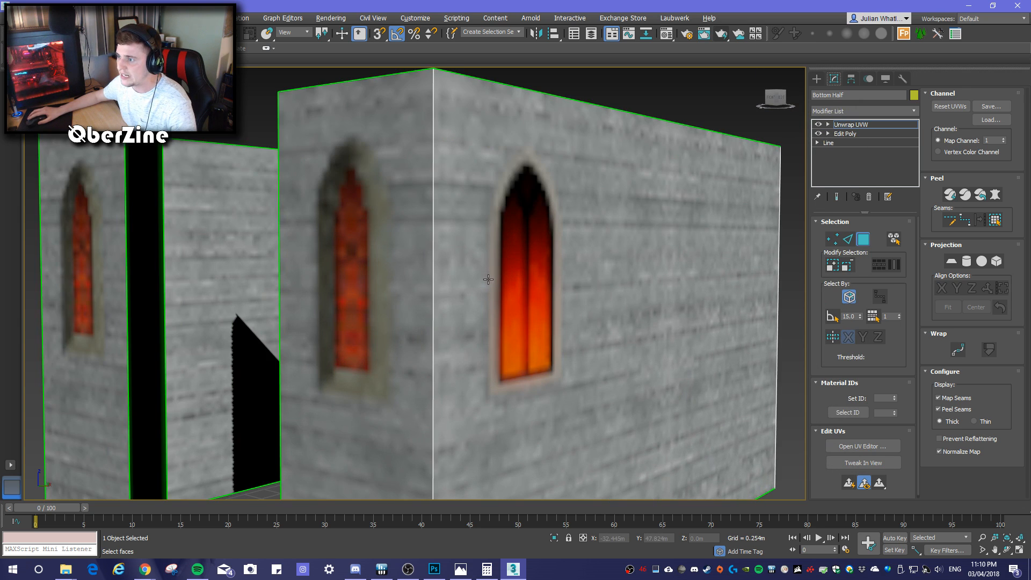
{"action": "scroll", "coordinate": [452, 298], "scroll_direction": "up", "scroll_amount": 8}
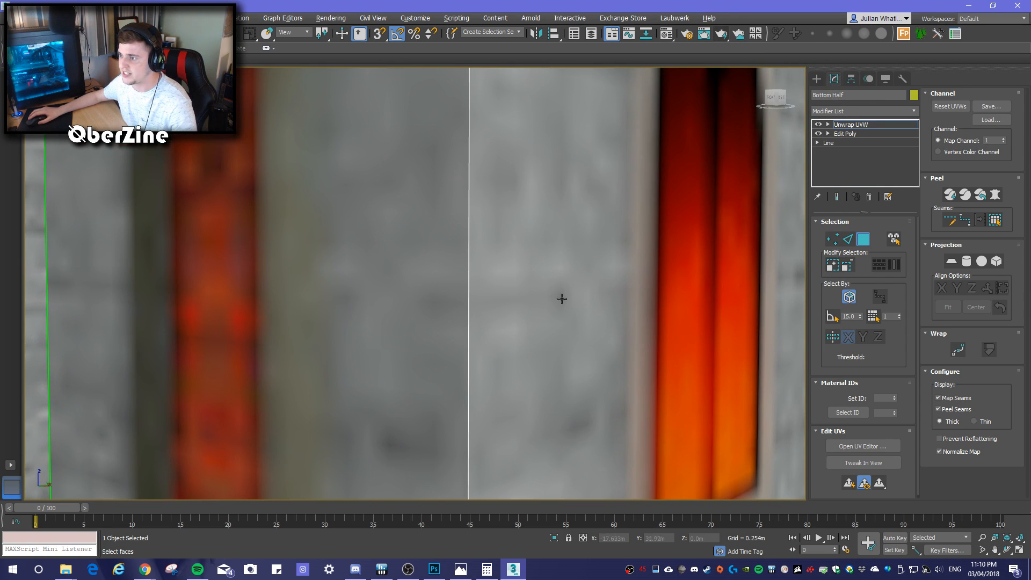
{"action": "left_click", "coordinate": [738, 34]}
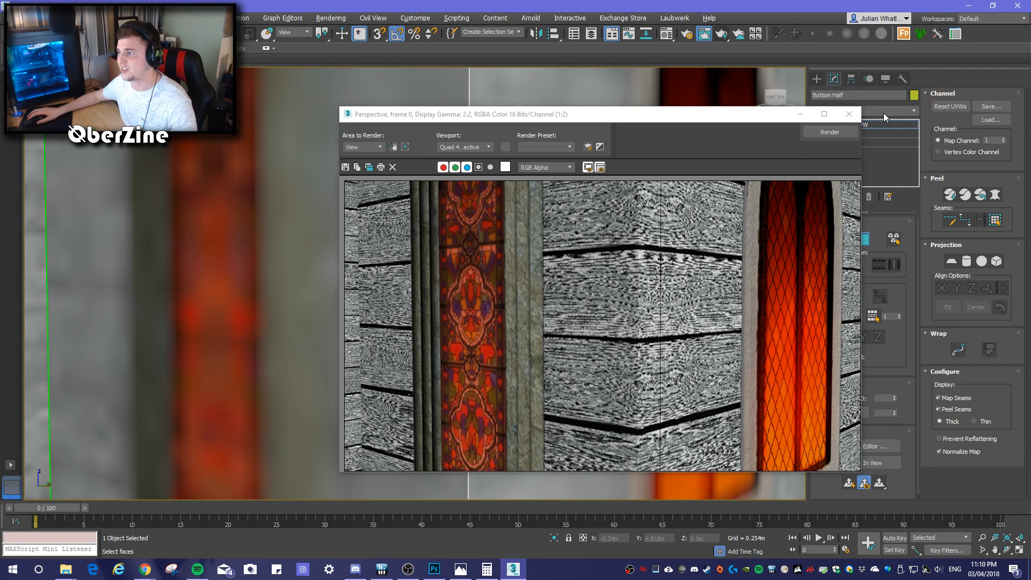
{"action": "left_click", "coordinate": [849, 114]}
{"action": "scroll", "coordinate": [578, 285], "scroll_direction": "up", "scroll_amount": 4}
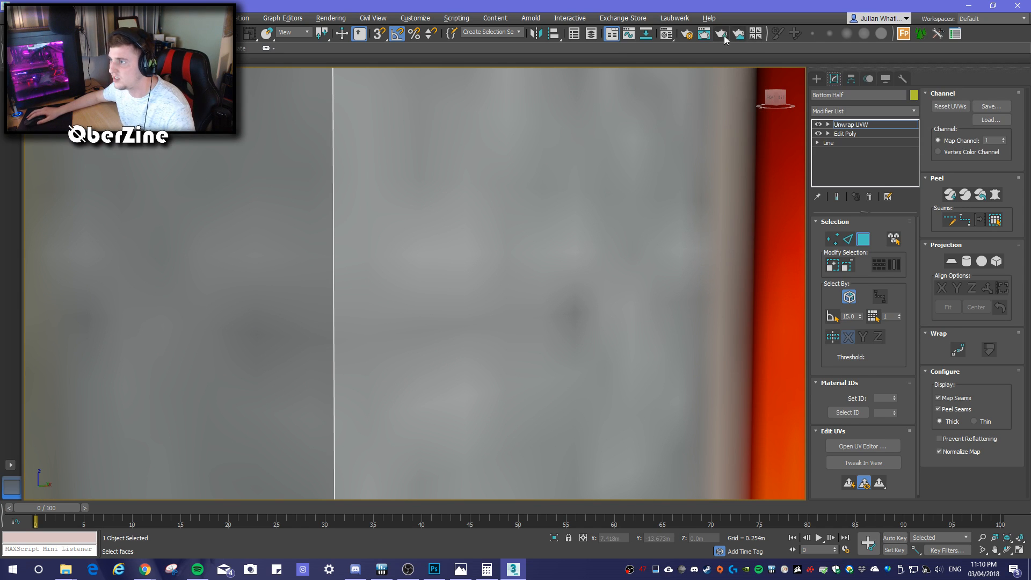
{"action": "left_click", "coordinate": [722, 36]}
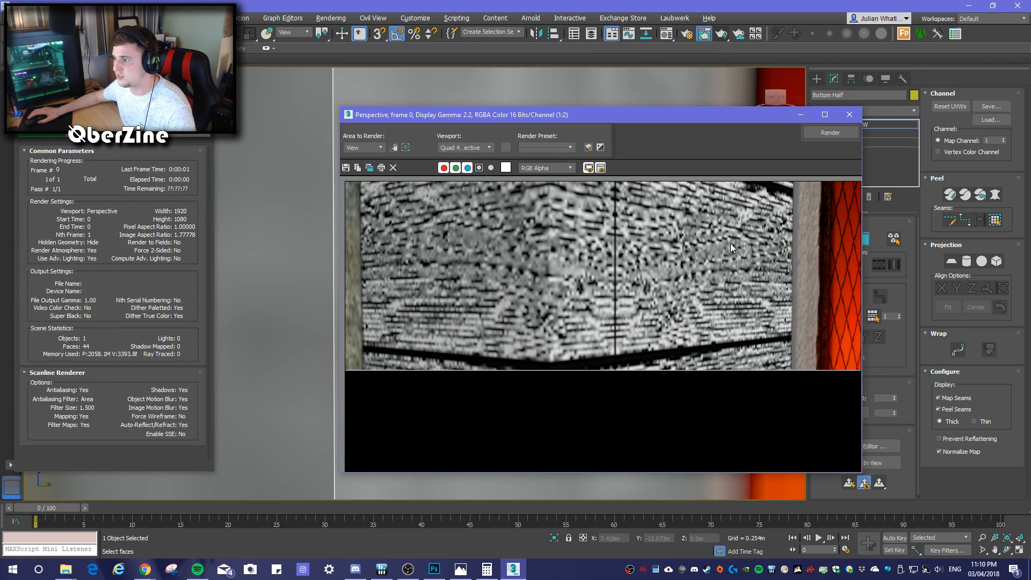
{"action": "left_click", "coordinate": [857, 120]}
Render the building corner with the front windows and the side window in frame, then close the render
{"action": "scroll", "coordinate": [527, 322], "scroll_direction": "down", "scroll_amount": 10}
{"action": "scroll", "coordinate": [629, 231], "scroll_direction": "up", "scroll_amount": 8}
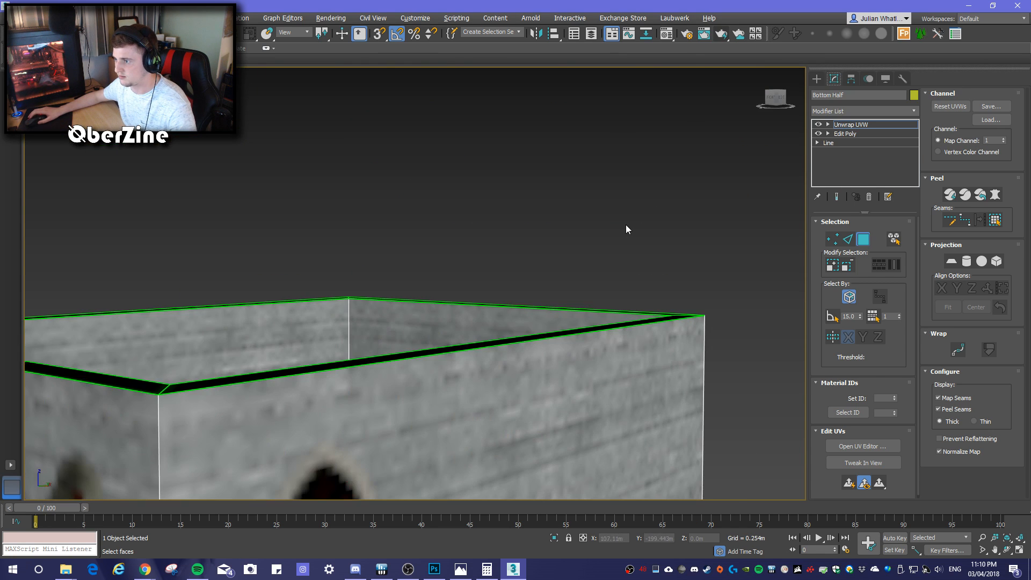
{"action": "middle_click_drag", "start_coordinate": [623, 232], "coordinate": [714, 113]}
{"action": "middle_click_drag", "start_coordinate": [559, 298], "coordinate": [576, 260]}
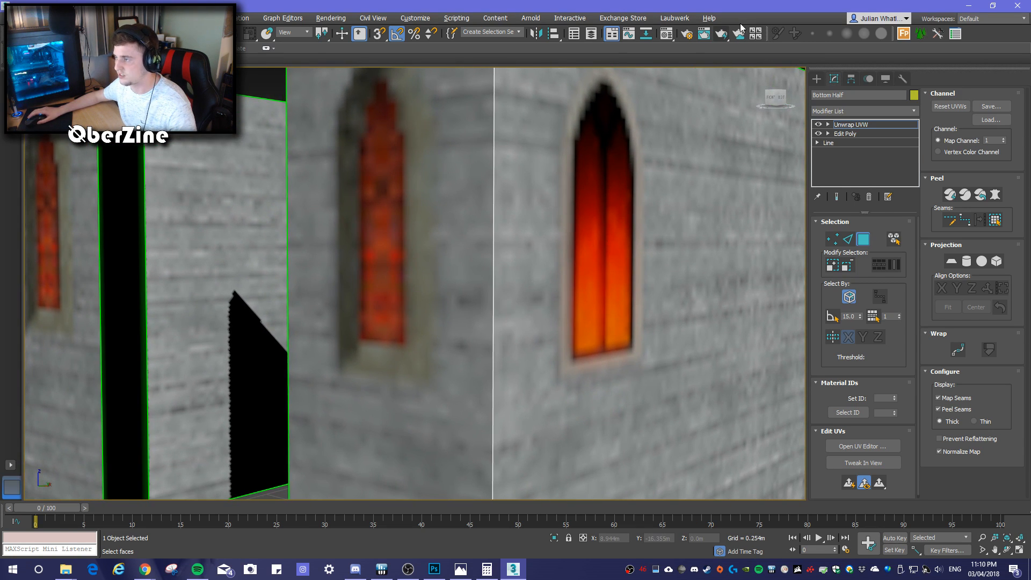
{"action": "left_click", "coordinate": [722, 34]}
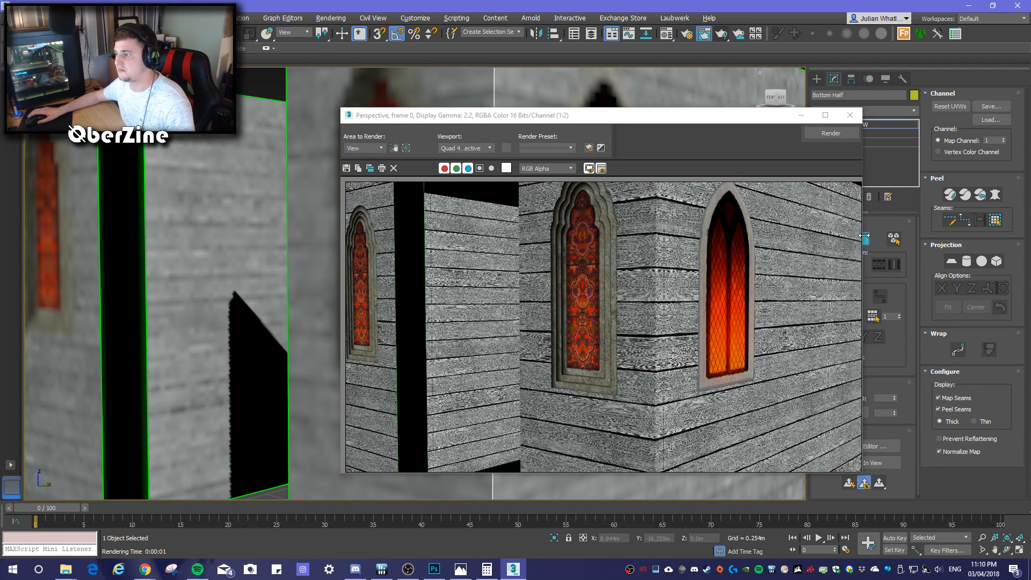
{"action": "left_click", "coordinate": [850, 115]}
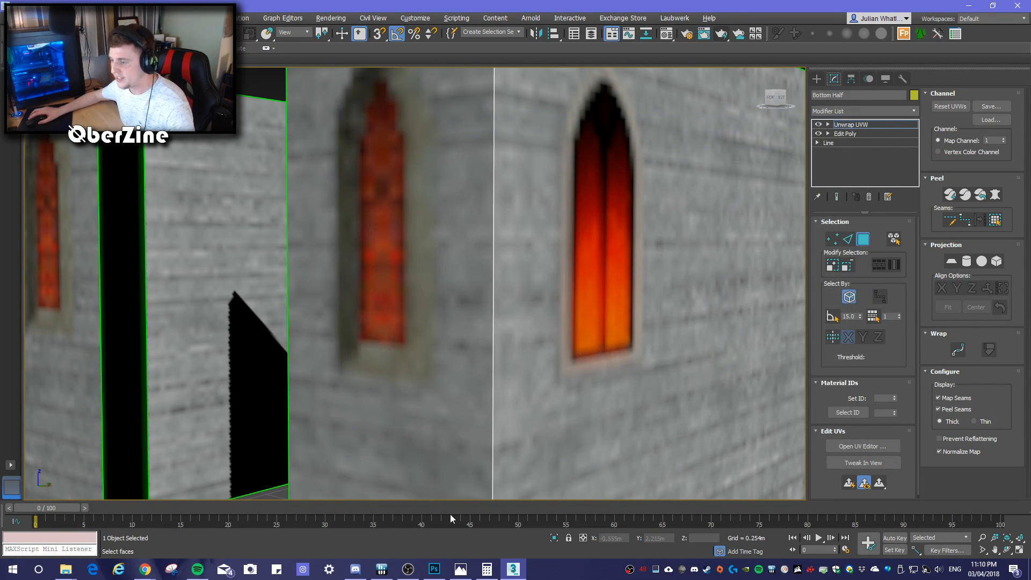
Switch to Photoshop, hide the wood outside group and bring the side wall outlines of the UV layout into view
{"action": "left_click", "coordinate": [435, 570]}
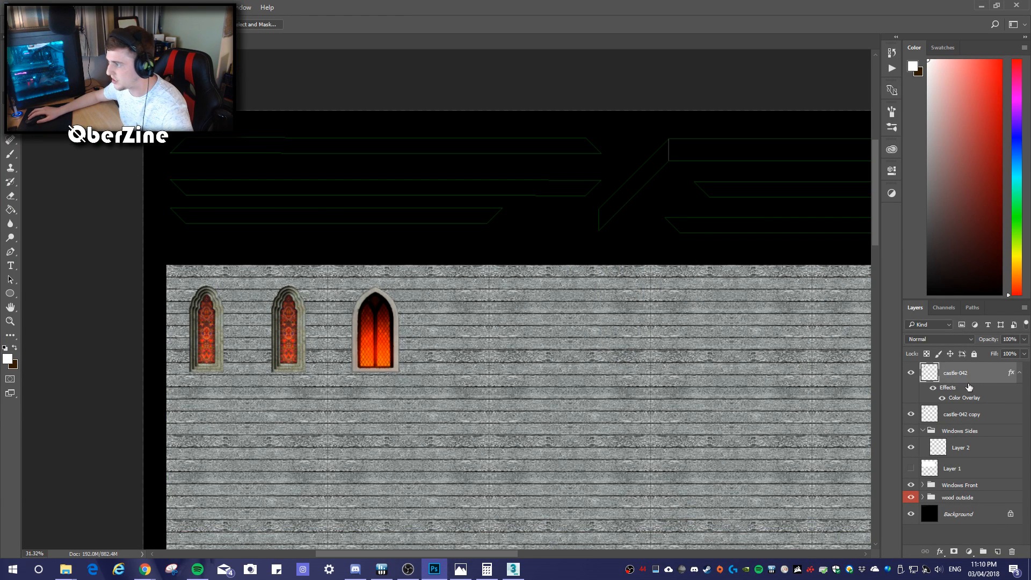
{"action": "left_click", "coordinate": [911, 497]}
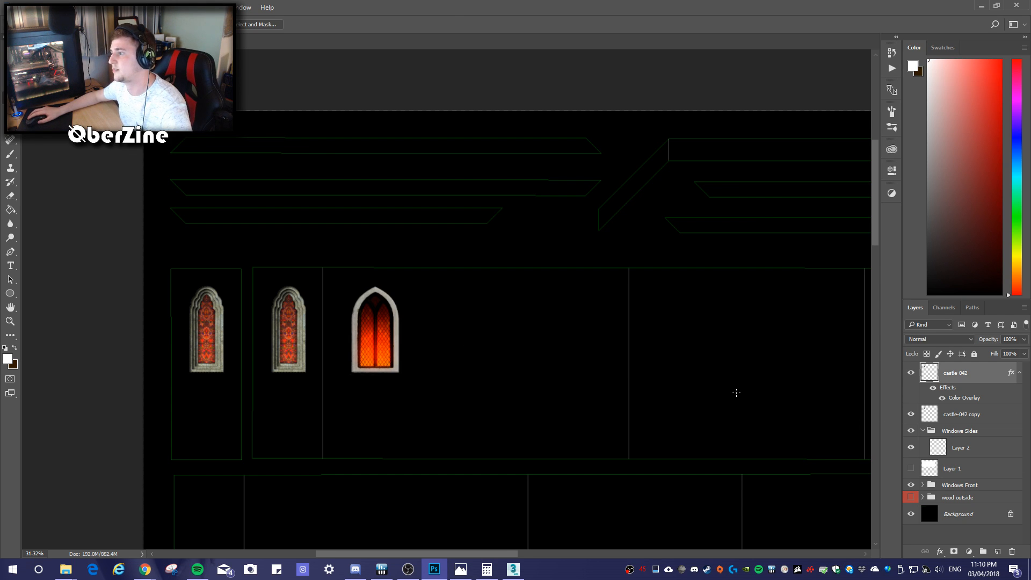
{"action": "scroll", "coordinate": [730, 390], "scroll_direction": "down", "scroll_amount": 5, "text": "alt"}
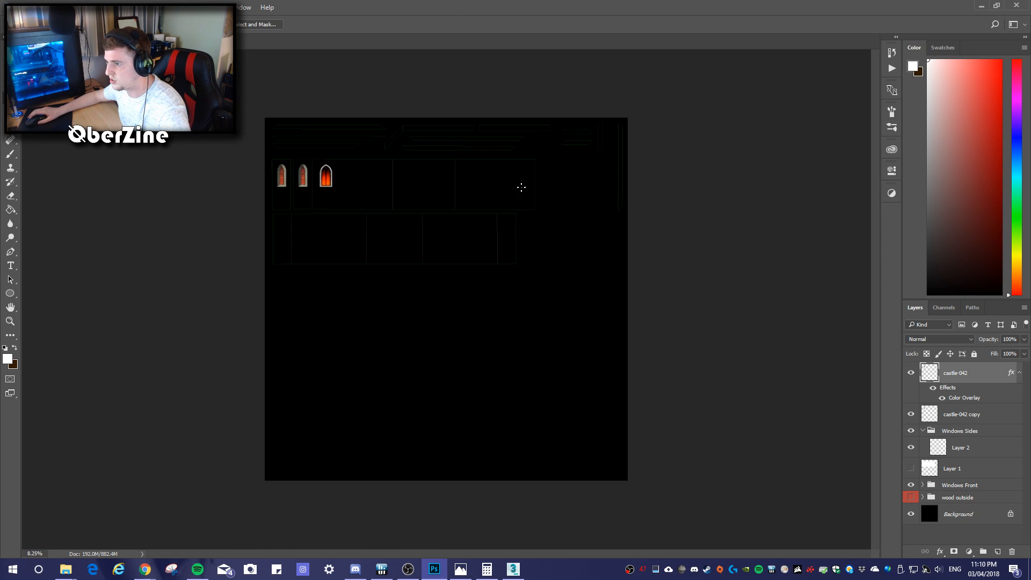
{"action": "scroll", "coordinate": [503, 179], "scroll_direction": "up", "scroll_amount": 2, "text": "alt"}
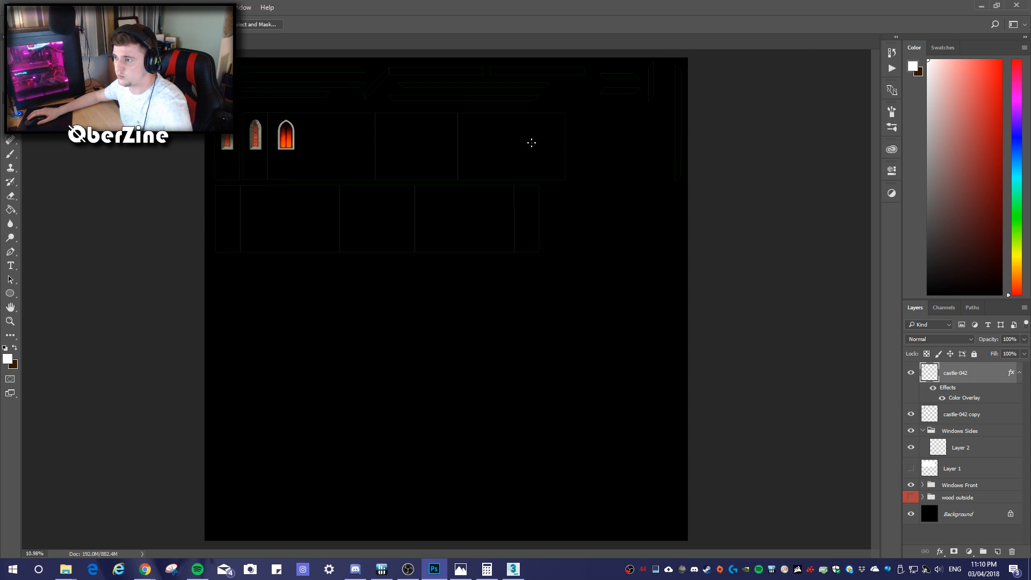
{"action": "scroll", "coordinate": [534, 141], "scroll_direction": "up", "scroll_amount": 3, "text": "alt"}
{"action": "scroll", "coordinate": [493, 132], "scroll_direction": "up", "scroll_amount": 1, "text": "alt"}
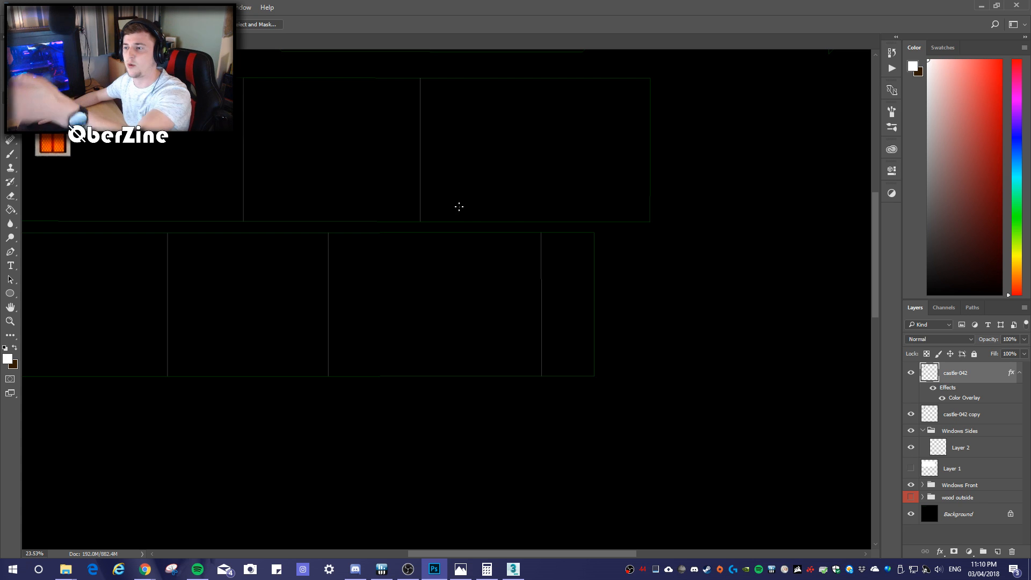
{"action": "scroll", "coordinate": [518, 343], "scroll_direction": "up", "scroll_amount": 1, "text": "alt"}
{"action": "scroll", "coordinate": [538, 350], "scroll_direction": "up", "scroll_amount": 4}
{"action": "left_click_drag", "start_coordinate": [508, 555], "coordinate": [462, 563]}
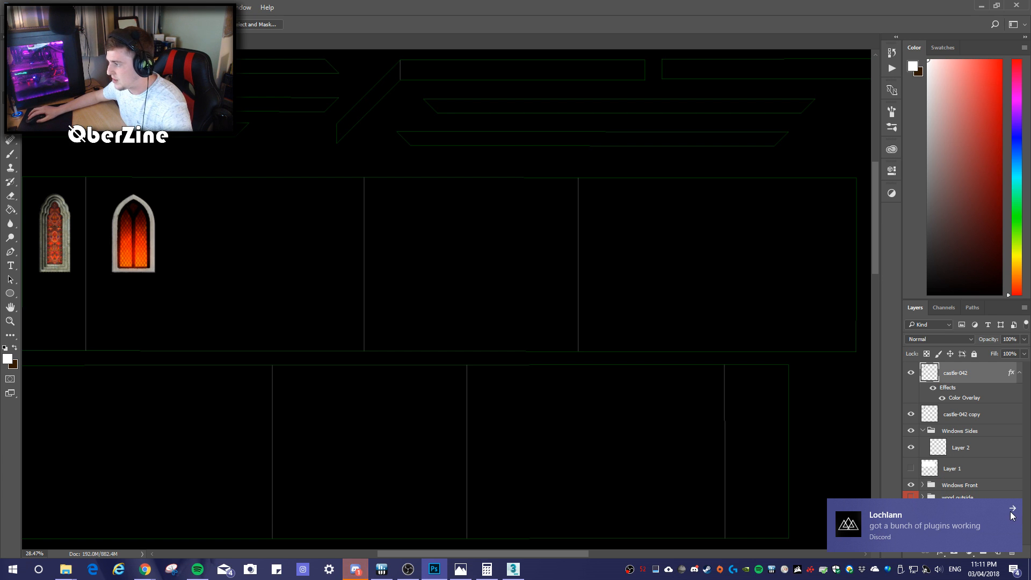
Merge the castle-042 and castle-042 copy layers into one window layer
{"action": "left_click", "coordinate": [962, 415]}
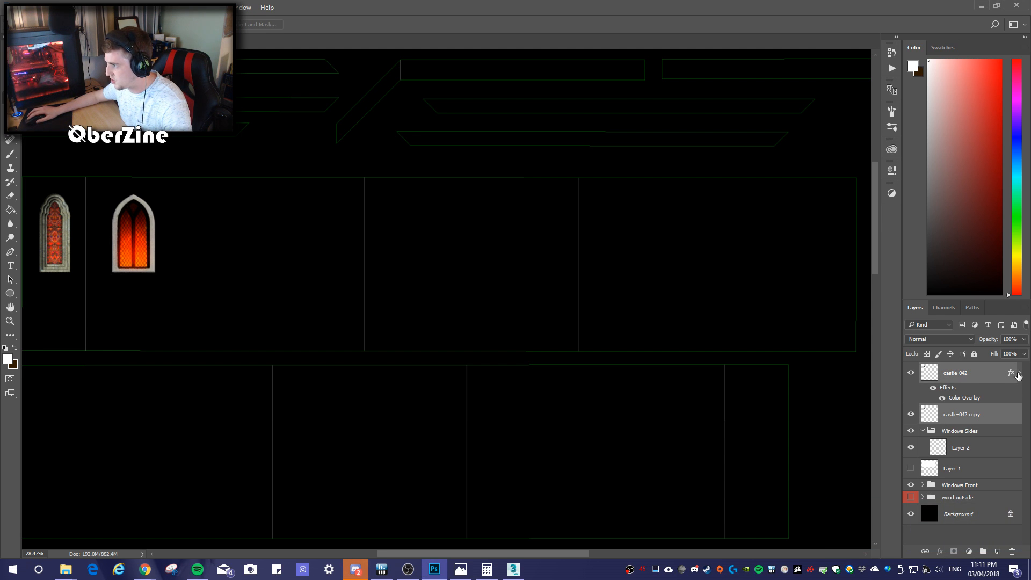
{"action": "left_click", "coordinate": [1020, 374]}
{"action": "right_click", "coordinate": [964, 374]}
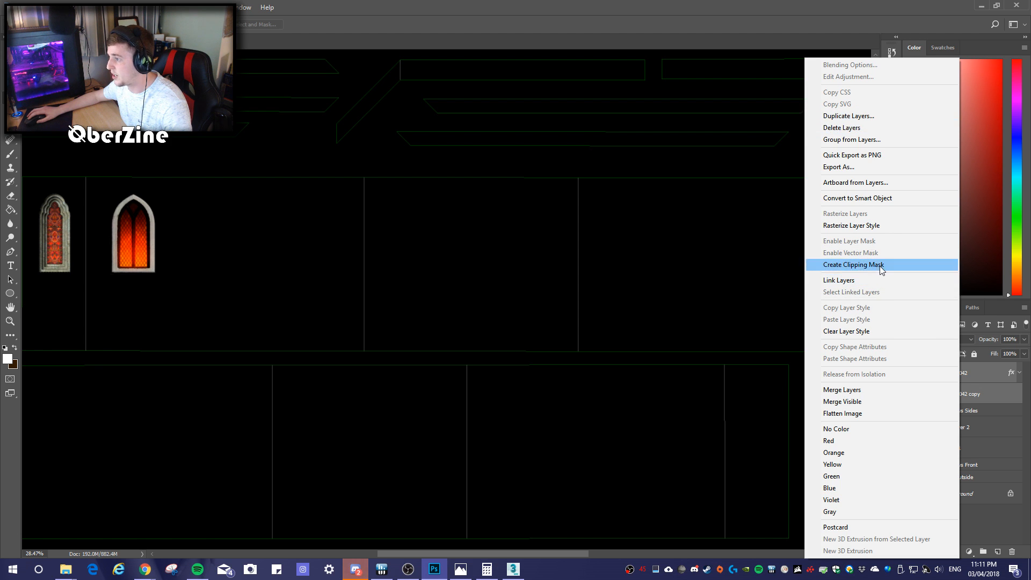
{"action": "left_click", "coordinate": [882, 389]}
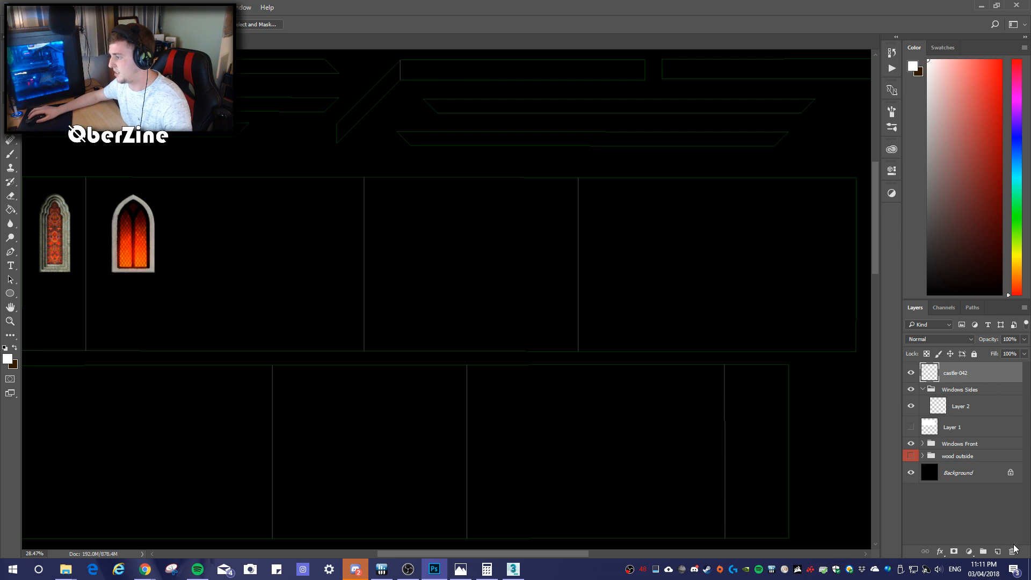
{"action": "left_click", "coordinate": [983, 551]}
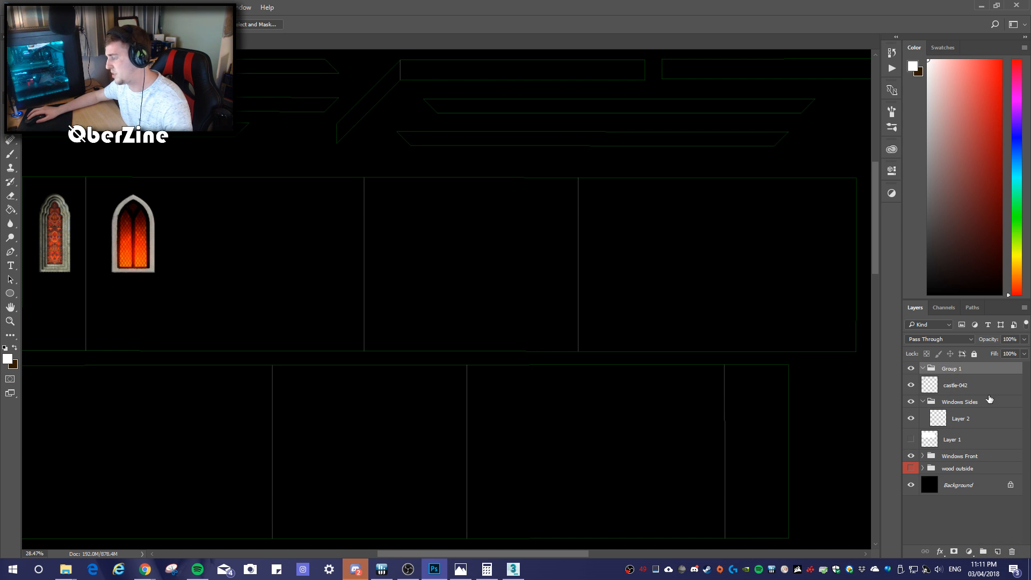
{"action": "right_click", "coordinate": [992, 376]}
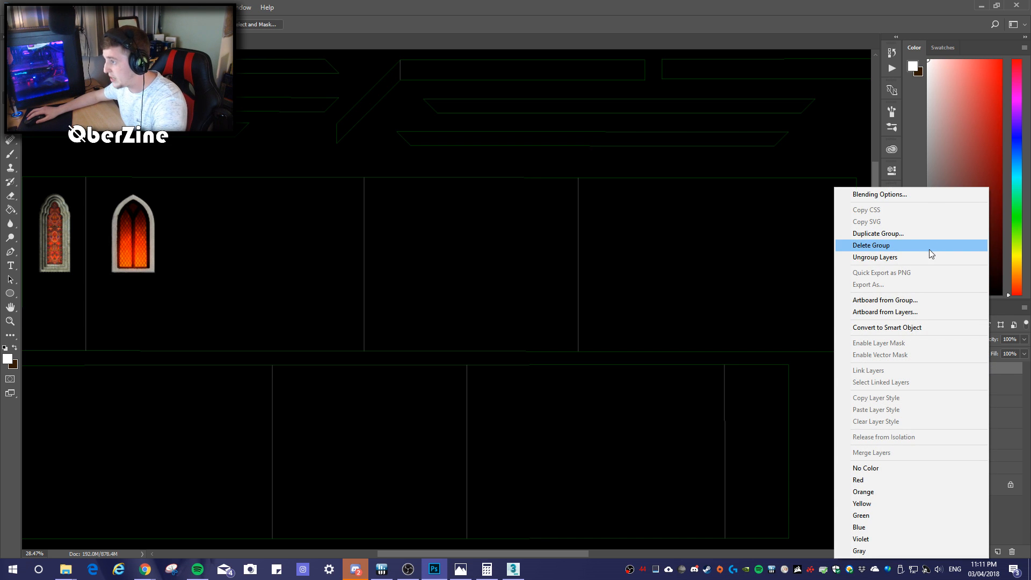
{"action": "left_click", "coordinate": [928, 246]}
Move the merged castle-042 layer into the Windows Sides group and delete Layer 2
{"action": "left_click_drag", "start_coordinate": [975, 376], "coordinate": [1012, 553]}
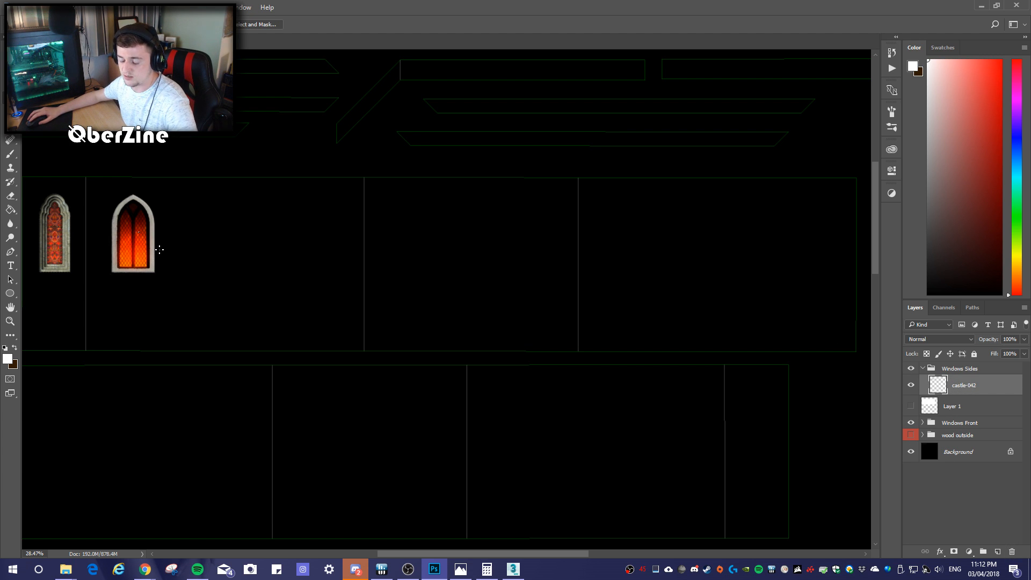
Duplicate the side window with the Move tool and place the copy beside it in the middle of the first side wall
{"action": "key", "text": "v"}
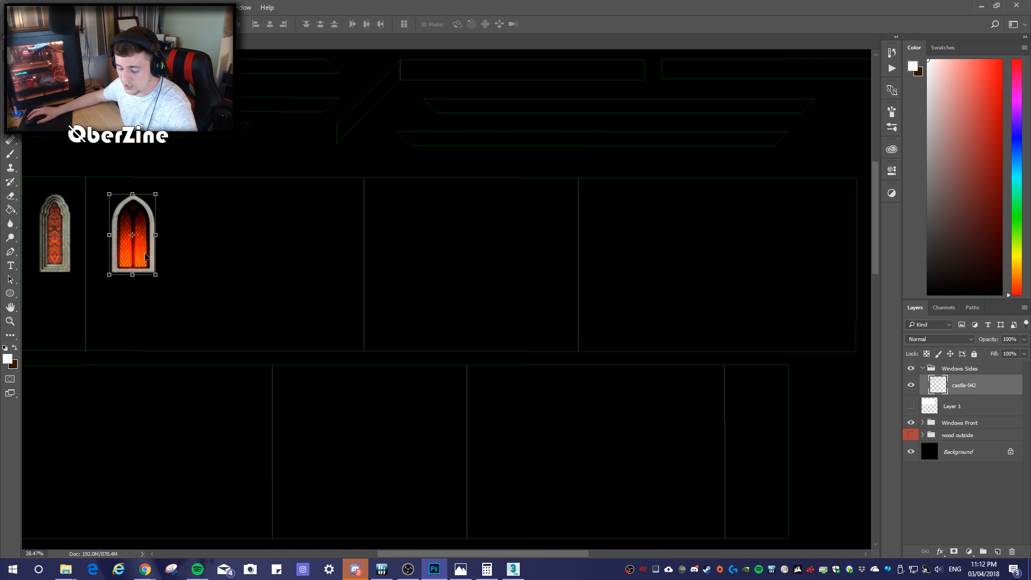
{"action": "left_click_drag", "start_coordinate": [137, 257], "coordinate": [223, 264], "text": "alt"}
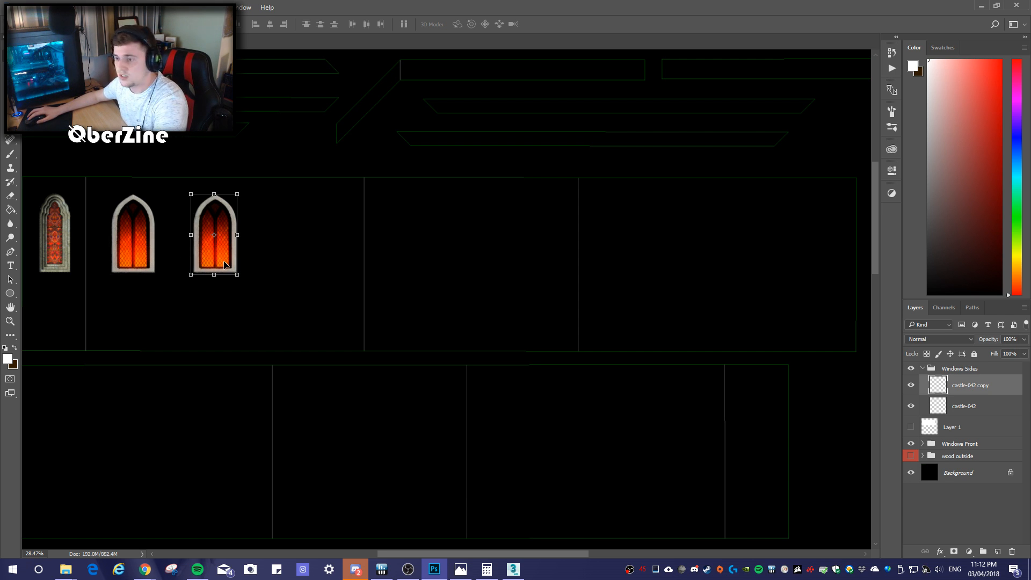
{"action": "left_click_drag", "start_coordinate": [233, 262], "coordinate": [240, 262]}
Shift the original side window slightly to the right, closer to its copy on the same wall
{"action": "left_click", "coordinate": [151, 252]}
{"action": "key", "text": "shift+Right"}
{"action": "key", "text": "shift+Right"}
{"action": "key", "text": "shift+Right"}
{"action": "key", "text": "shift+Right"}
{"action": "key", "text": "shift+Right"}
{"action": "key", "text": "shift+Right"}
{"action": "key", "text": "shift+Right"}
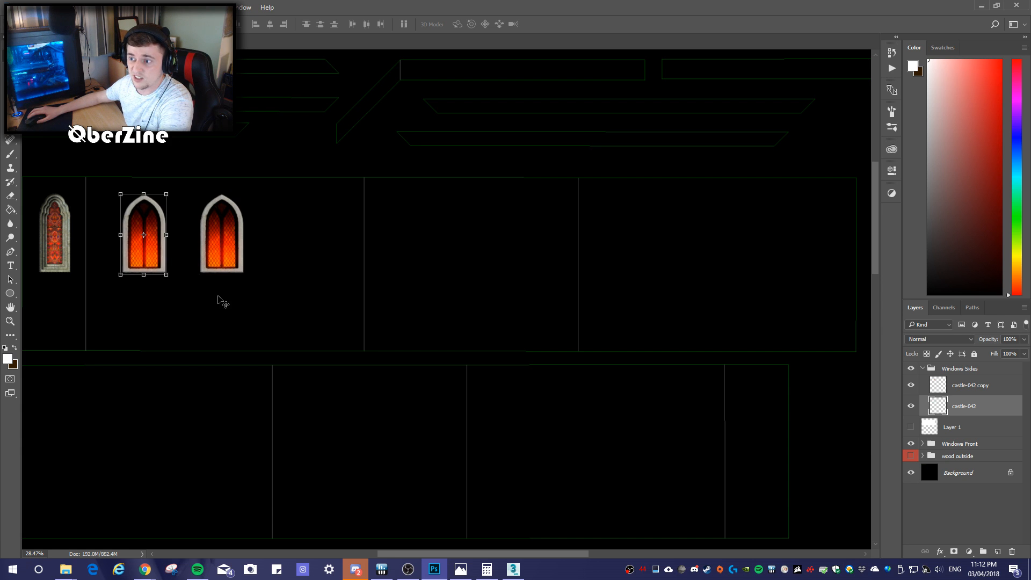
Duplicate the middle window to the right as a third side window and match its spacing to the other two
{"action": "left_click", "coordinate": [232, 258]}
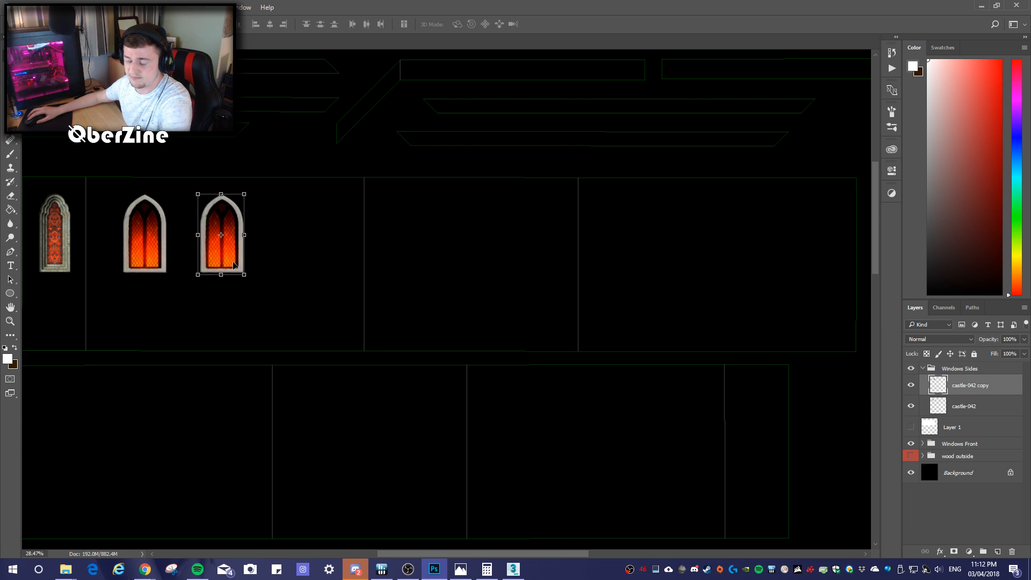
{"action": "left_click_drag", "start_coordinate": [235, 266], "coordinate": [320, 264]}
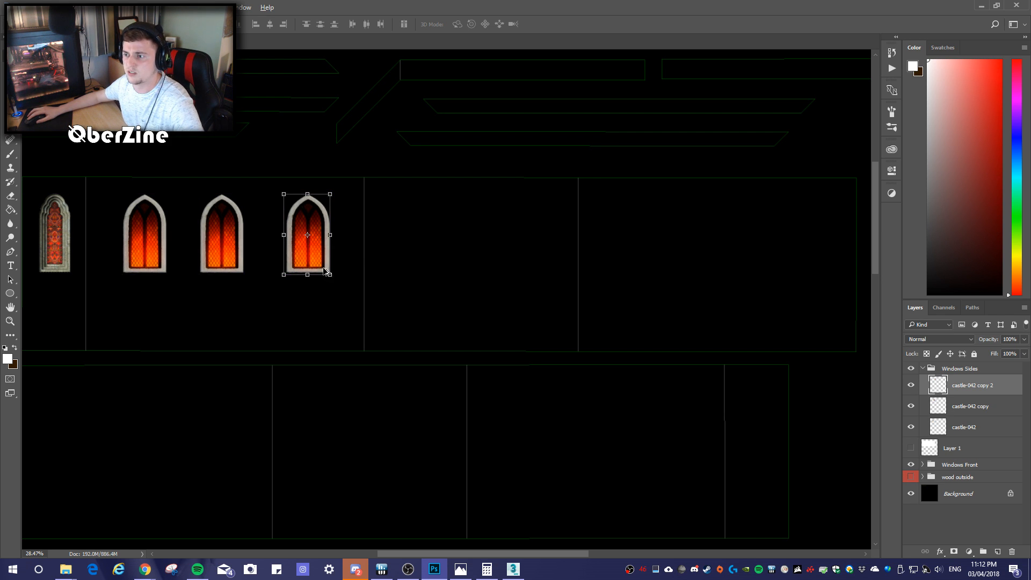
{"action": "left_click_drag", "start_coordinate": [318, 265], "coordinate": [307, 266]}
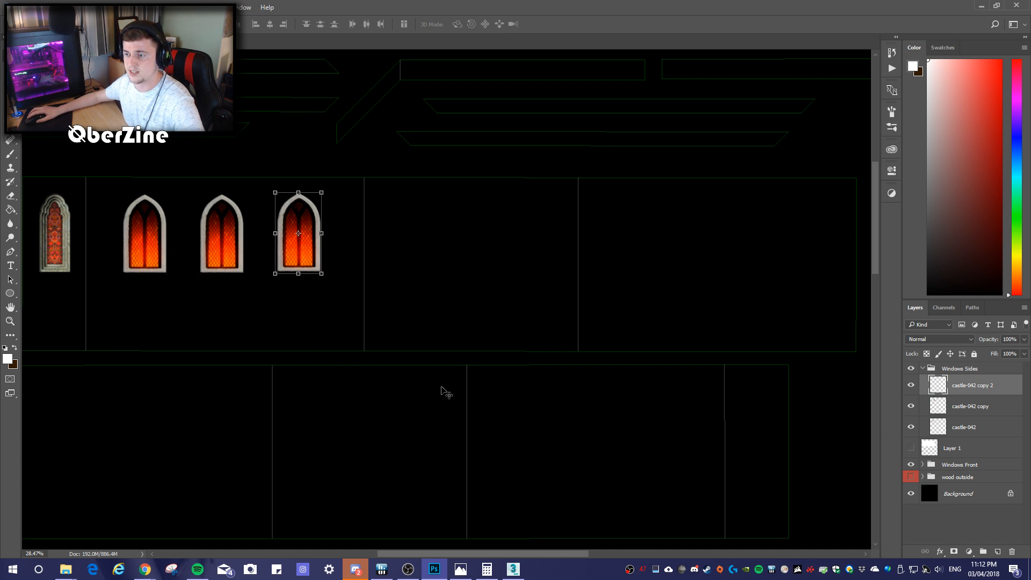
{"action": "key", "text": "ctrl"}
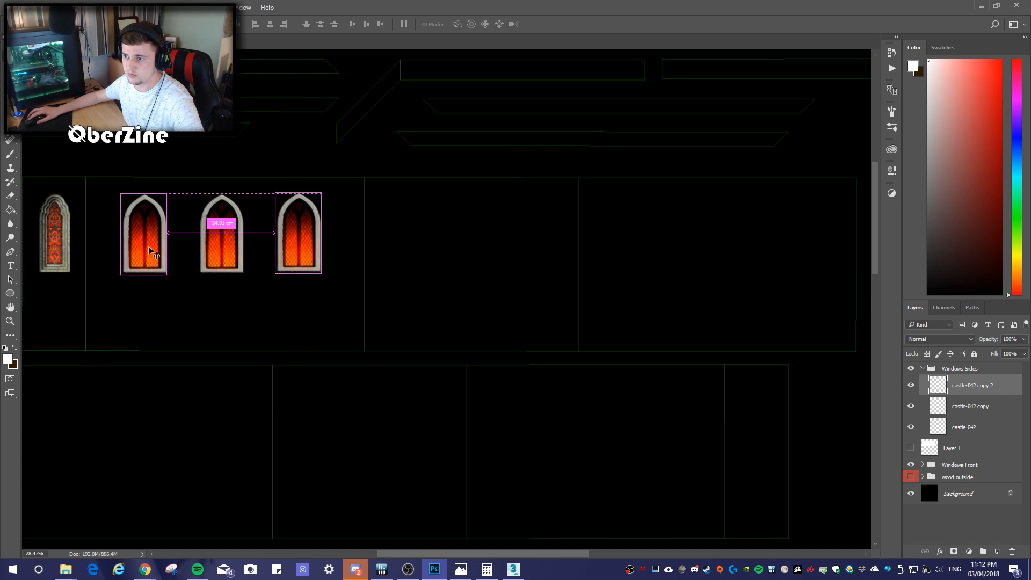
Select the three castle-042 window layers in the Windows Sides group and duplicate them
{"action": "left_click", "coordinate": [985, 430], "text": "shift"}
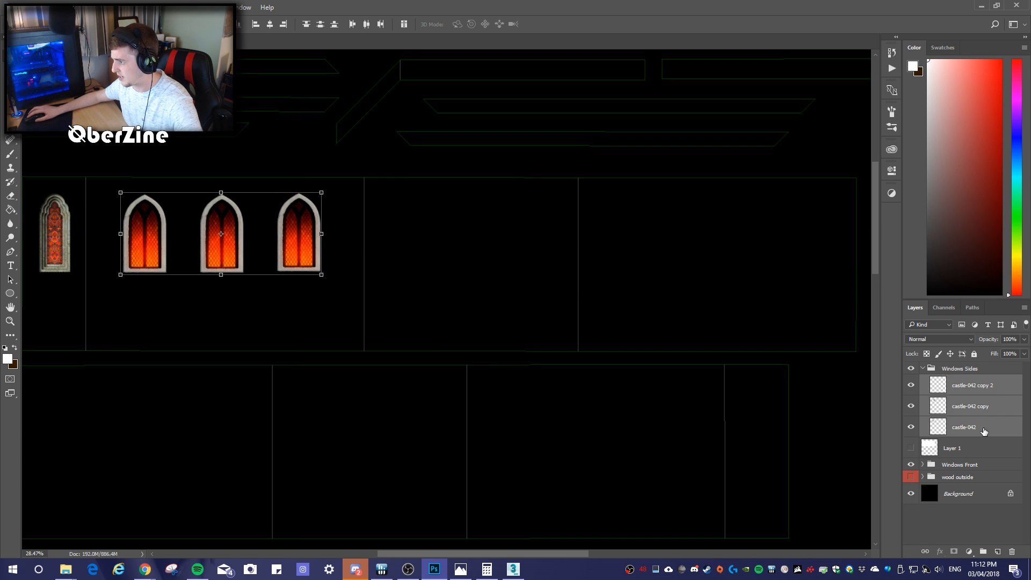
{"action": "right_click", "coordinate": [969, 389]}
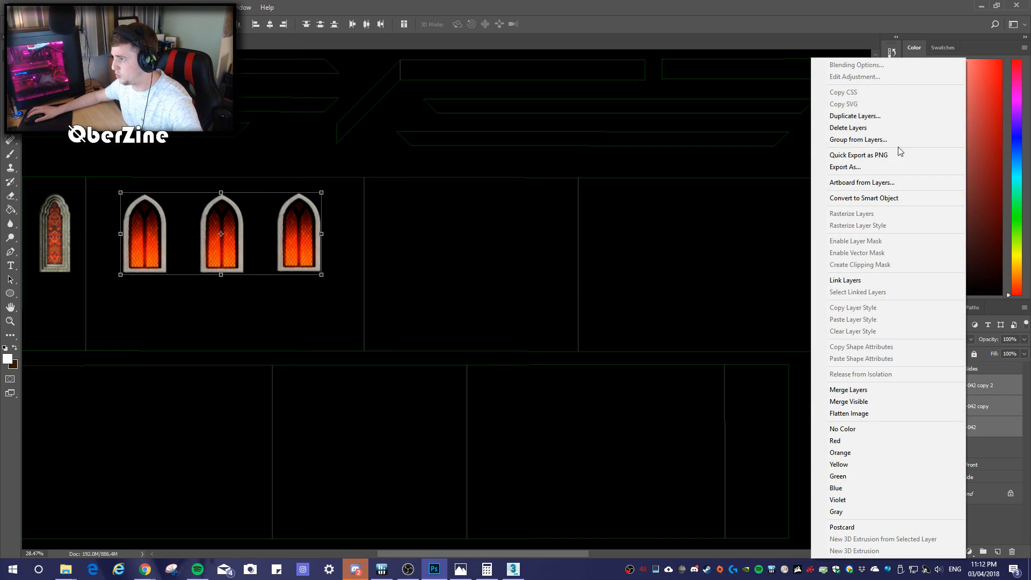
{"action": "left_click", "coordinate": [899, 116]}
{"action": "left_click", "coordinate": [544, 169]}
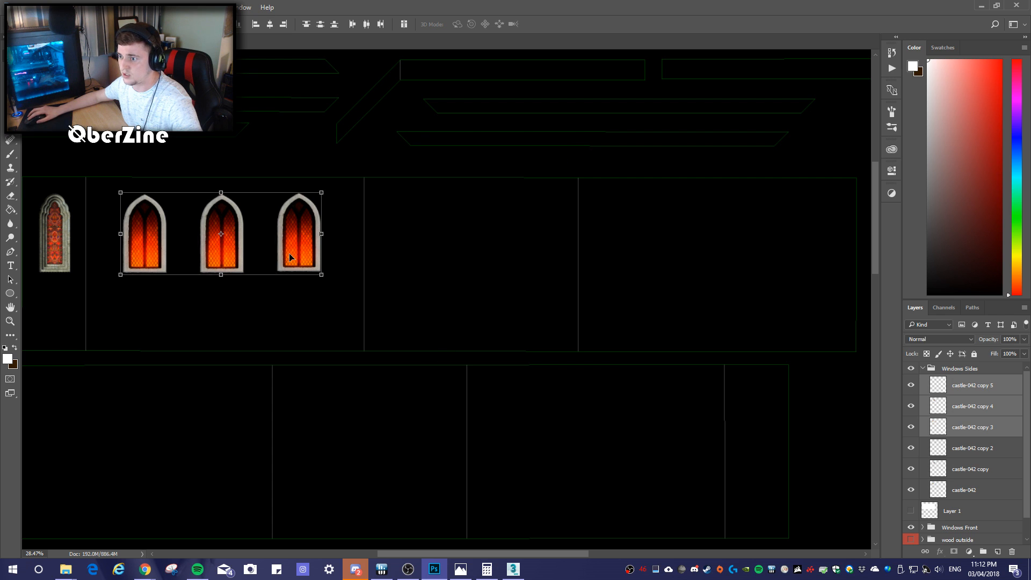
Move the three duplicated windows across to the far side-wall section of the UV layout, level with the first row
{"action": "left_click_drag", "start_coordinate": [298, 259], "coordinate": [797, 263]}
{"action": "scroll", "coordinate": [580, 341], "scroll_direction": "down", "scroll_amount": 3, "text": "alt"}
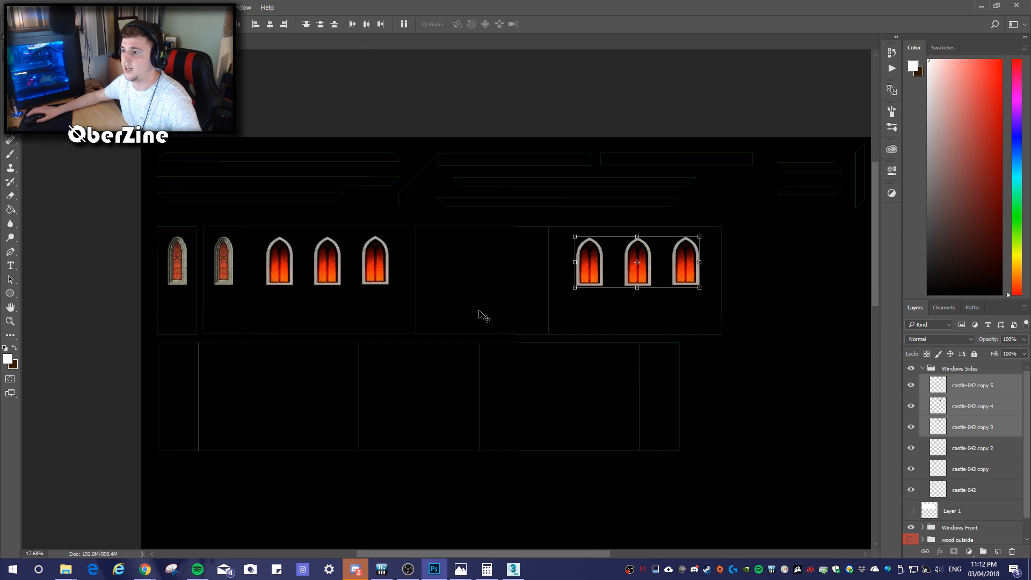
{"action": "scroll", "coordinate": [462, 317], "scroll_direction": "up", "scroll_amount": 1, "text": "alt"}
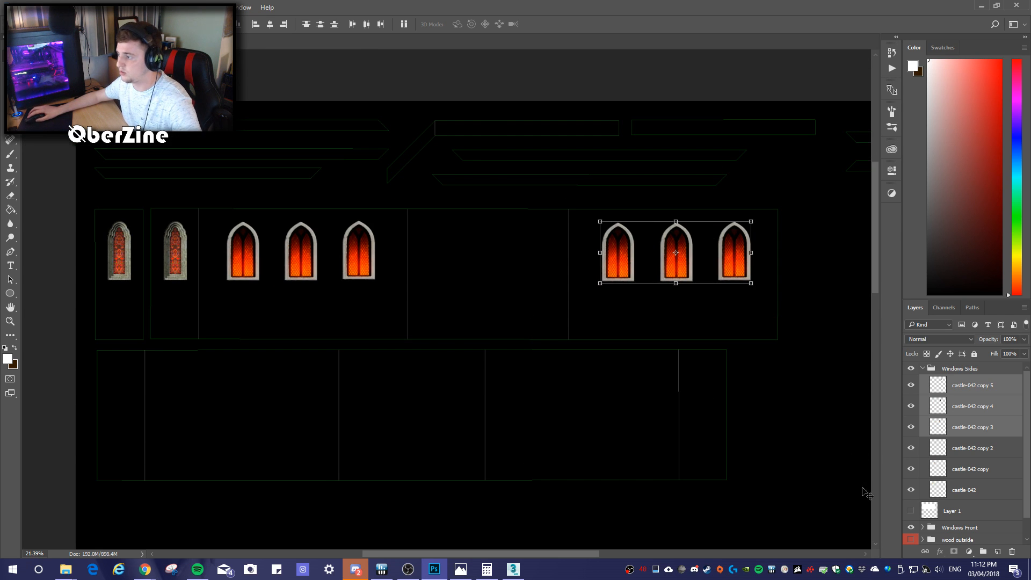
Make the wood outside group visible again and check the plank texture around the windows
{"action": "left_click", "coordinate": [911, 540]}
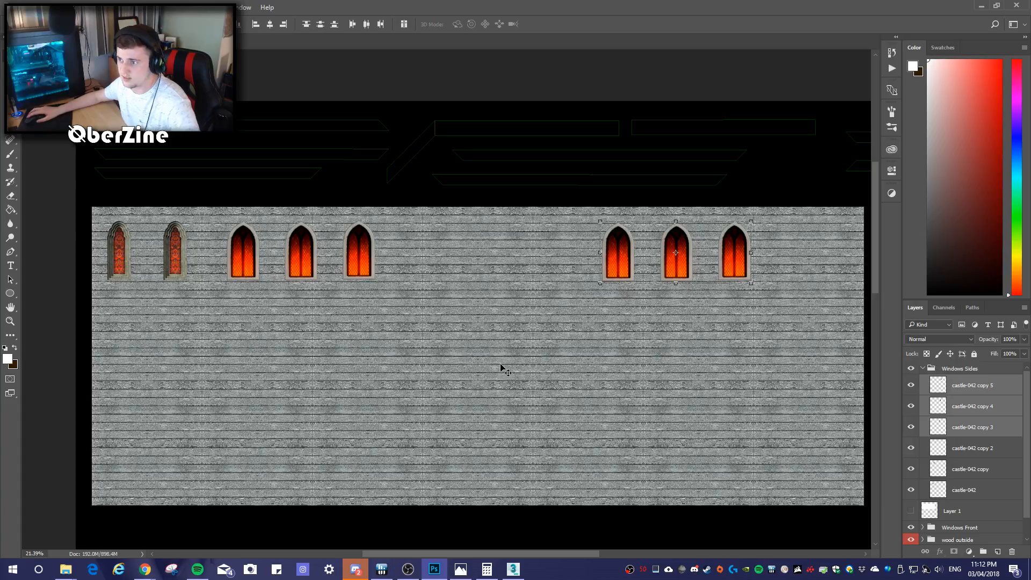
{"action": "scroll", "coordinate": [357, 341], "scroll_direction": "up", "scroll_amount": 10, "text": "alt"}
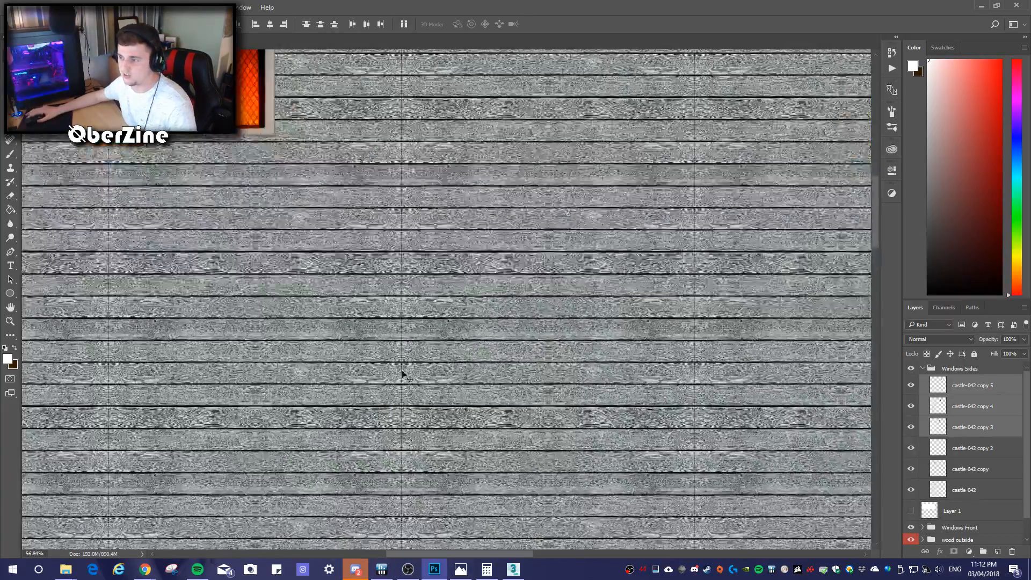
{"action": "scroll", "coordinate": [414, 351], "scroll_direction": "down", "scroll_amount": 12, "text": "alt"}
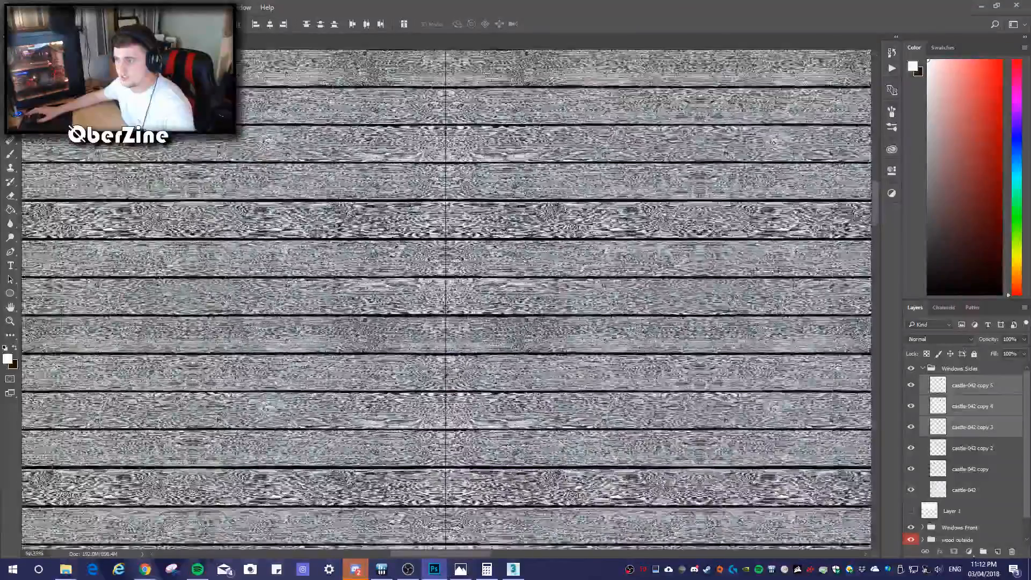
{"action": "scroll", "coordinate": [414, 351], "scroll_direction": "down", "scroll_amount": 3, "text": "alt"}
{"action": "scroll", "coordinate": [387, 343], "scroll_direction": "up", "scroll_amount": 2, "text": "alt"}
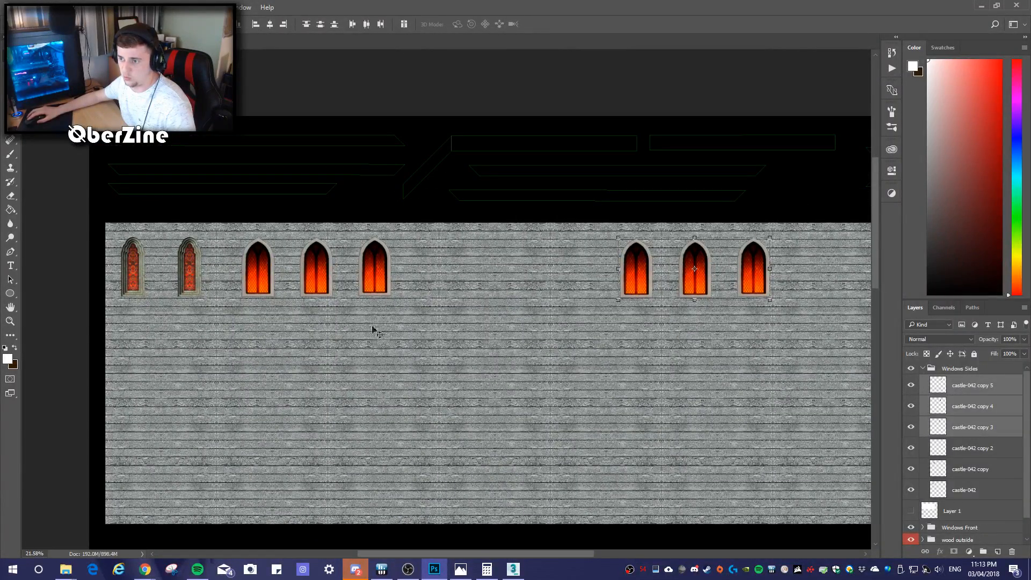
Examine the individual plank tiles and their seams around the front and side windows
{"action": "left_click", "coordinate": [214, 298]}
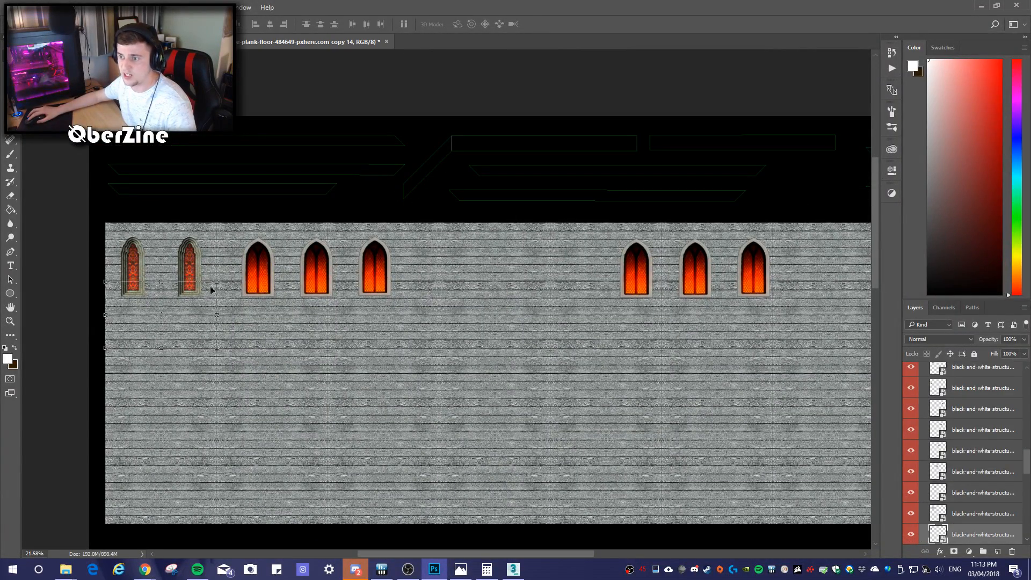
{"action": "left_click", "coordinate": [214, 260]}
{"action": "scroll", "coordinate": [218, 256], "scroll_direction": "up", "scroll_amount": 5, "text": "alt"}
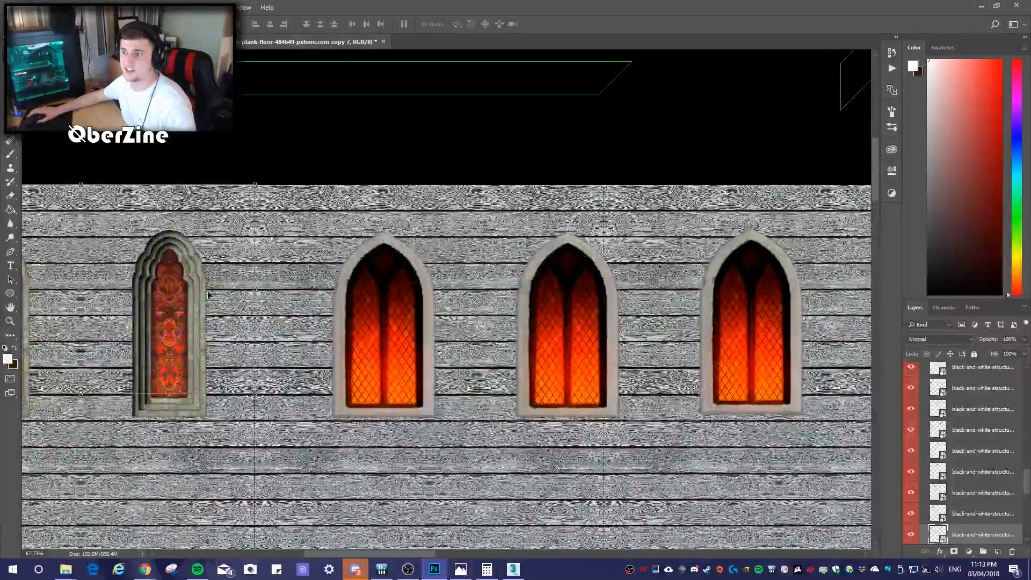
{"action": "left_click", "coordinate": [311, 223]}
{"action": "left_click", "coordinate": [641, 208]}
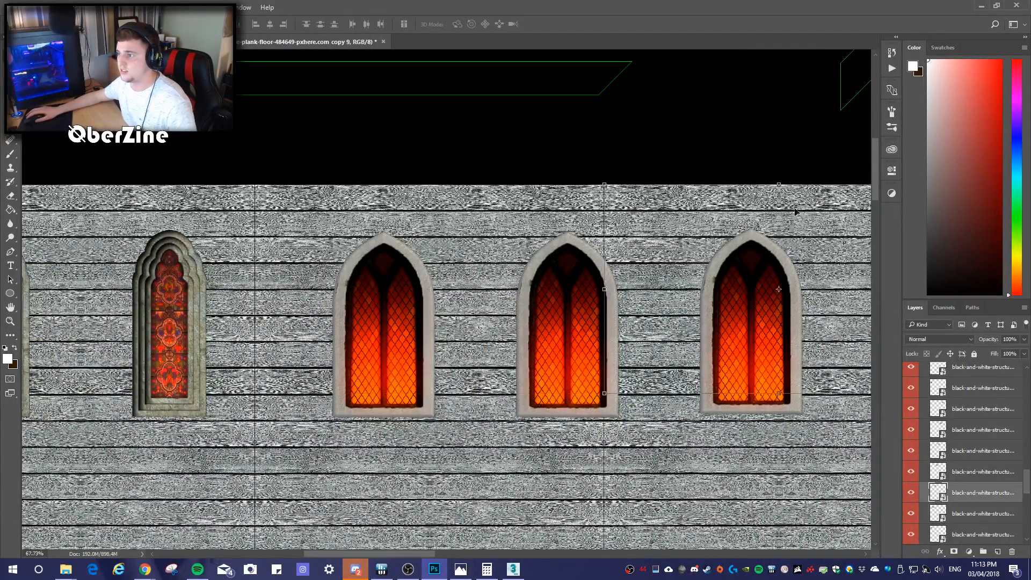
Collapse the wood outside group in the layer stack
{"action": "scroll", "coordinate": [816, 214], "scroll_direction": "down", "scroll_amount": 5, "text": "alt"}
{"action": "scroll", "coordinate": [981, 435], "scroll_direction": "up", "scroll_amount": 2}
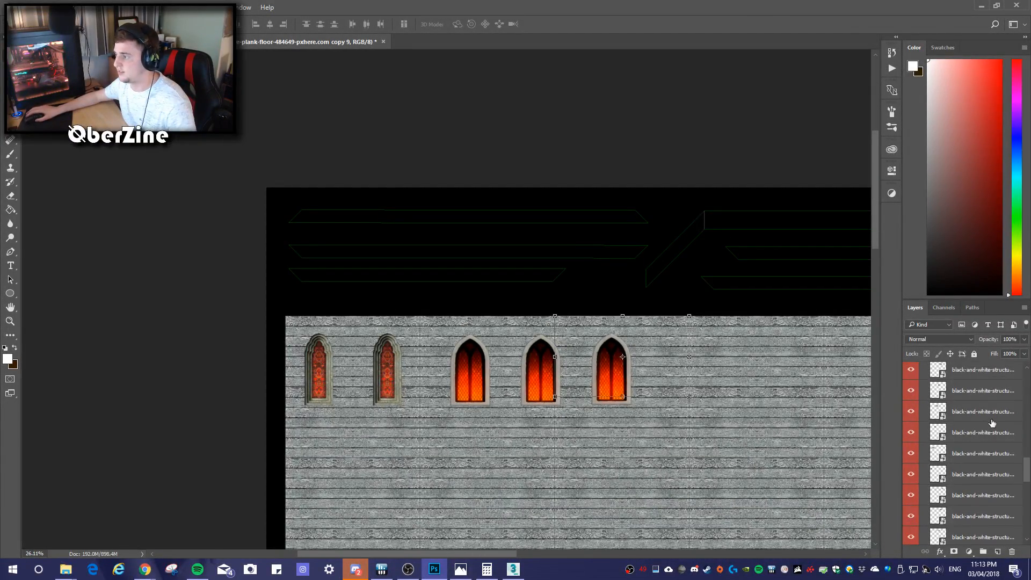
{"action": "scroll", "coordinate": [980, 435], "scroll_direction": "up", "scroll_amount": 5}
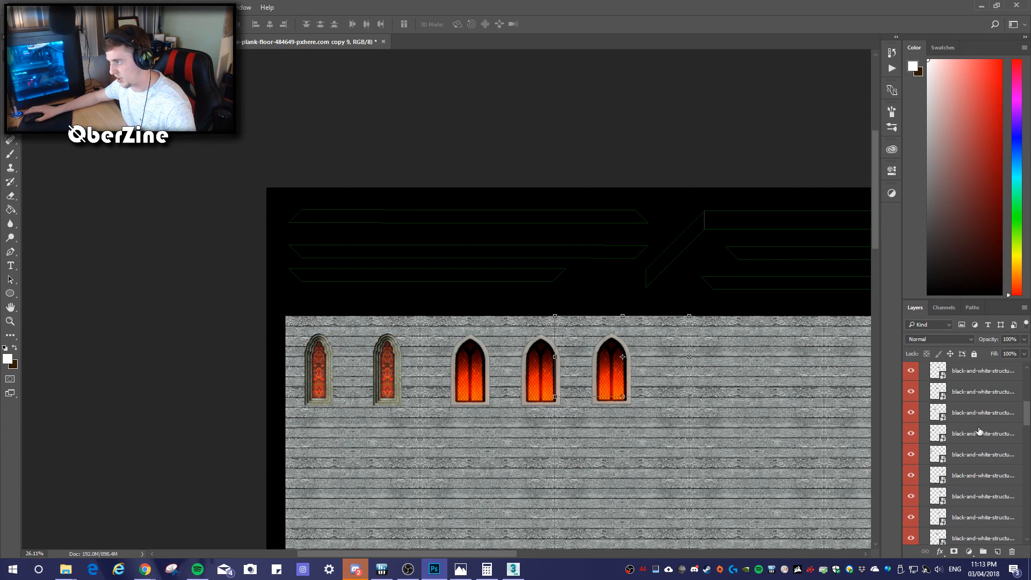
{"action": "left_click", "coordinate": [924, 411]}
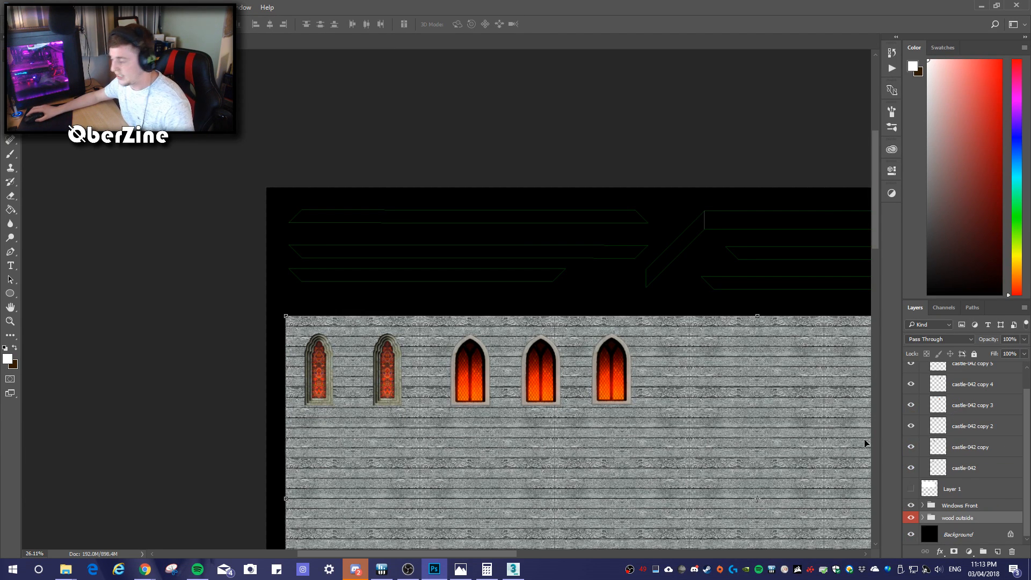
Save the church texture as a JPEG at Maximum quality 12, Baseline Optimized, with Preview enabled
{"action": "scroll", "coordinate": [549, 422], "scroll_direction": "down", "scroll_amount": 5, "text": "alt"}
{"action": "scroll", "coordinate": [534, 350], "scroll_direction": "up", "scroll_amount": 3, "text": "alt"}
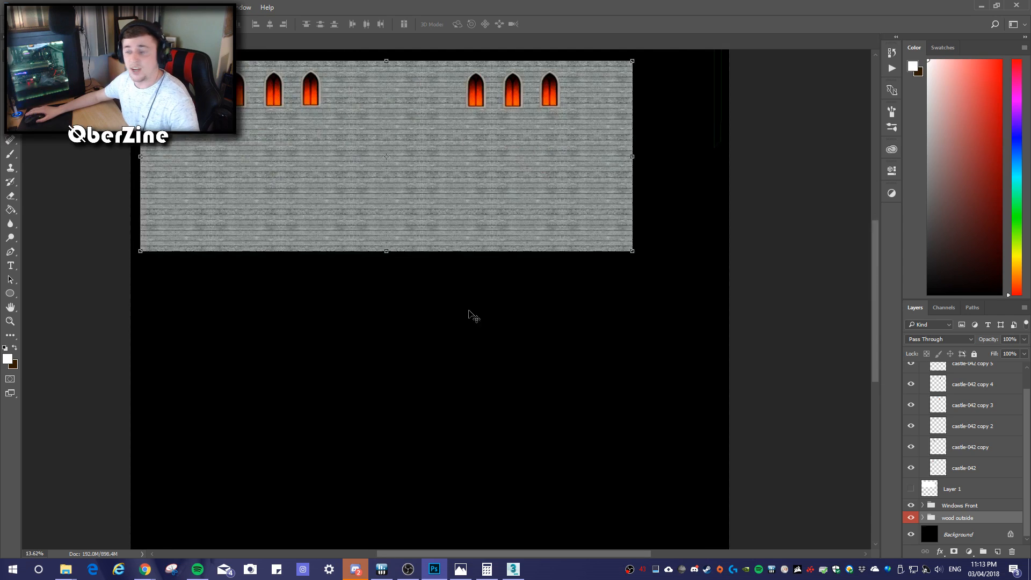
{"action": "scroll", "coordinate": [266, 52], "scroll_direction": "up", "scroll_amount": 2, "text": "alt"}
{"action": "scroll", "coordinate": [315, 247], "scroll_direction": "up", "scroll_amount": 5}
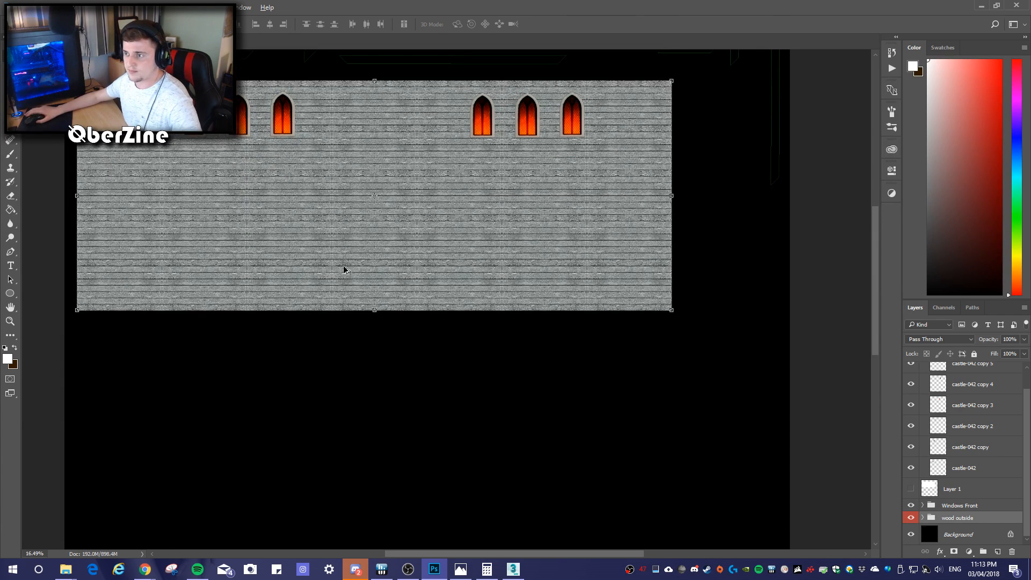
{"action": "scroll", "coordinate": [389, 221], "scroll_direction": "up", "scroll_amount": 1, "text": "alt"}
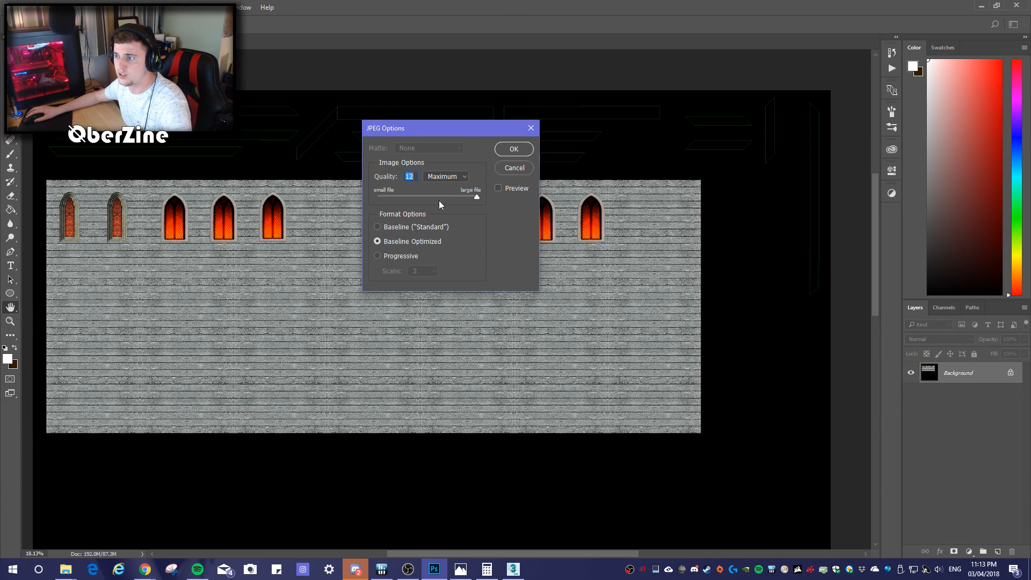
{"action": "left_click", "coordinate": [499, 188]}
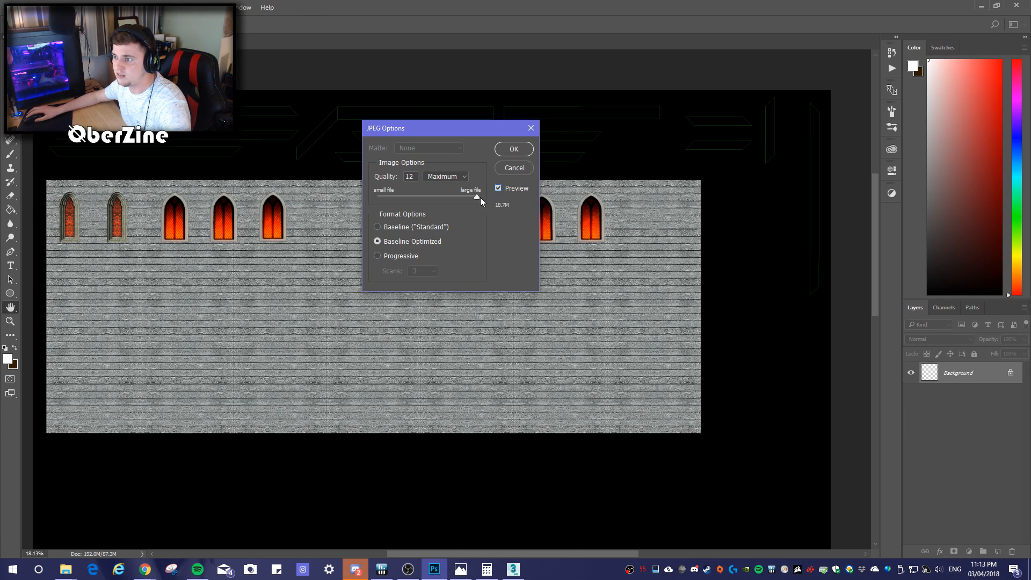
{"action": "left_click", "coordinate": [513, 150]}
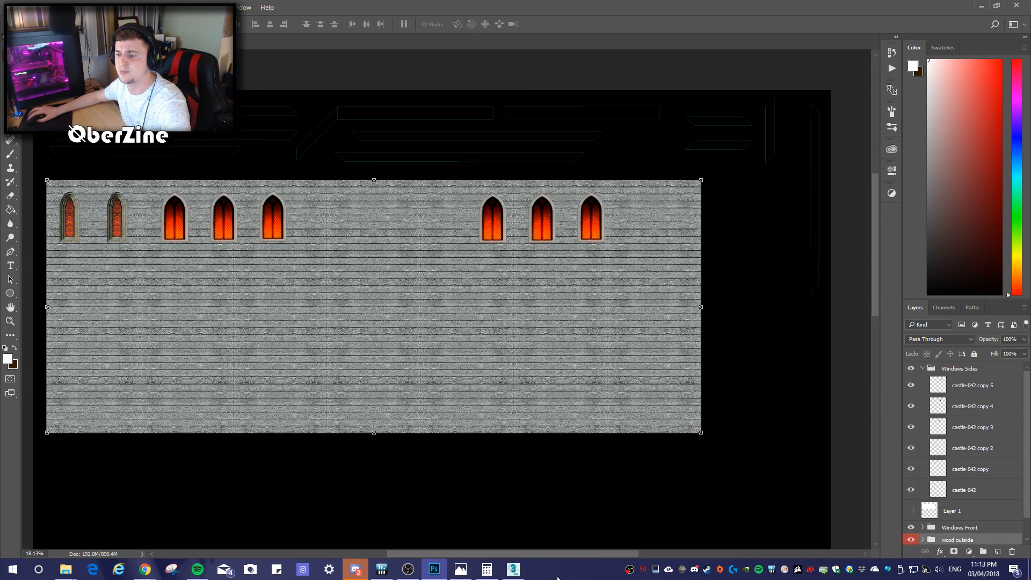
Switch to 3ds Max and check the window texture on the building's side wall
{"action": "left_click", "coordinate": [513, 571]}
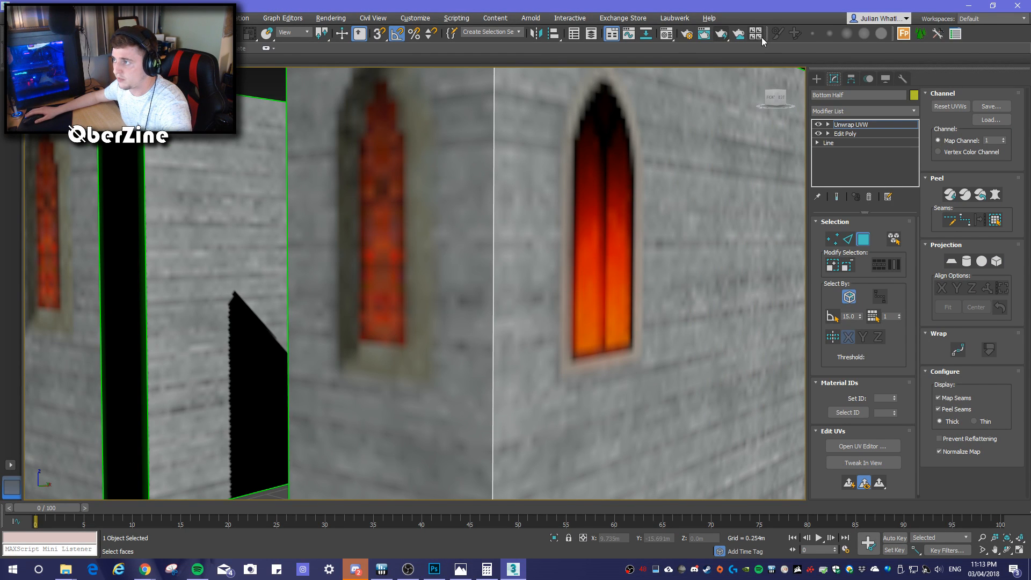
{"action": "middle_click_drag", "start_coordinate": [709, 241], "coordinate": [703, 287]}
{"action": "scroll", "coordinate": [696, 245], "scroll_direction": "down", "scroll_amount": 7}
{"action": "scroll", "coordinate": [691, 261], "scroll_direction": "up", "scroll_amount": 4}
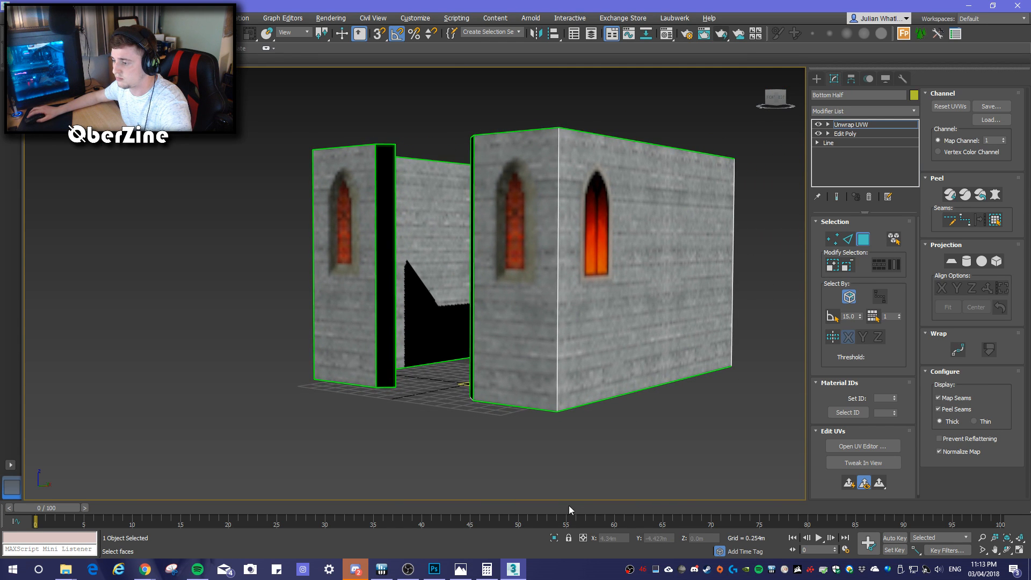
{"action": "middle_click_drag", "start_coordinate": [581, 345], "coordinate": [549, 394]}
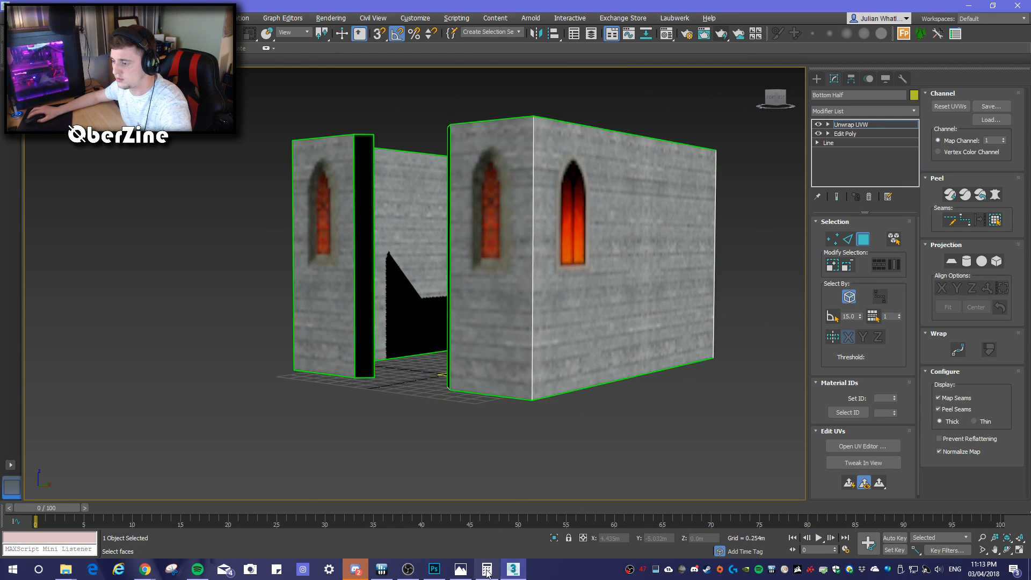
Go back to Photoshop, save the texture as a JPEG again, and return to 3ds Max
{"action": "left_click", "coordinate": [437, 573]}
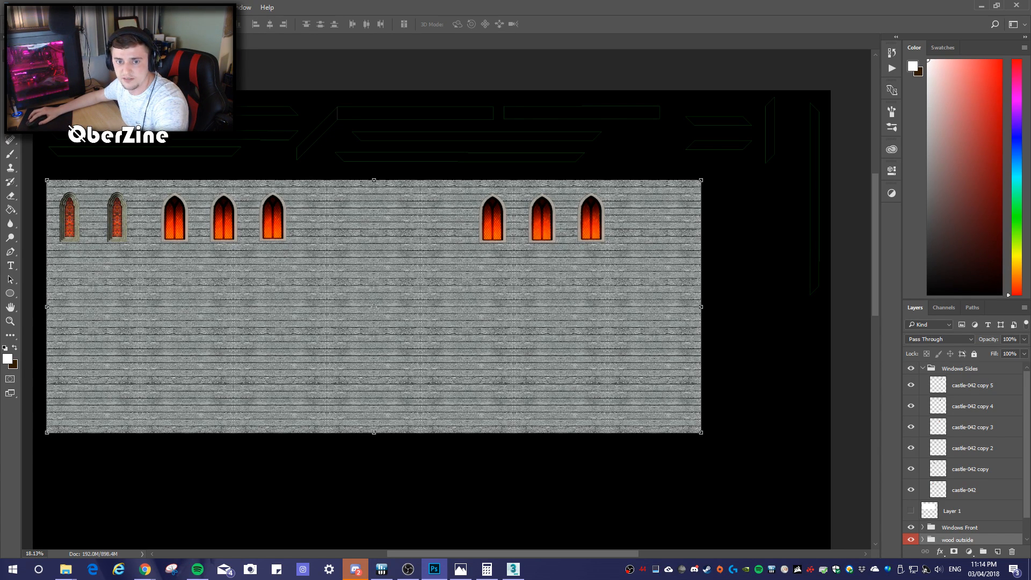
{"action": "left_click", "coordinate": [523, 148]}
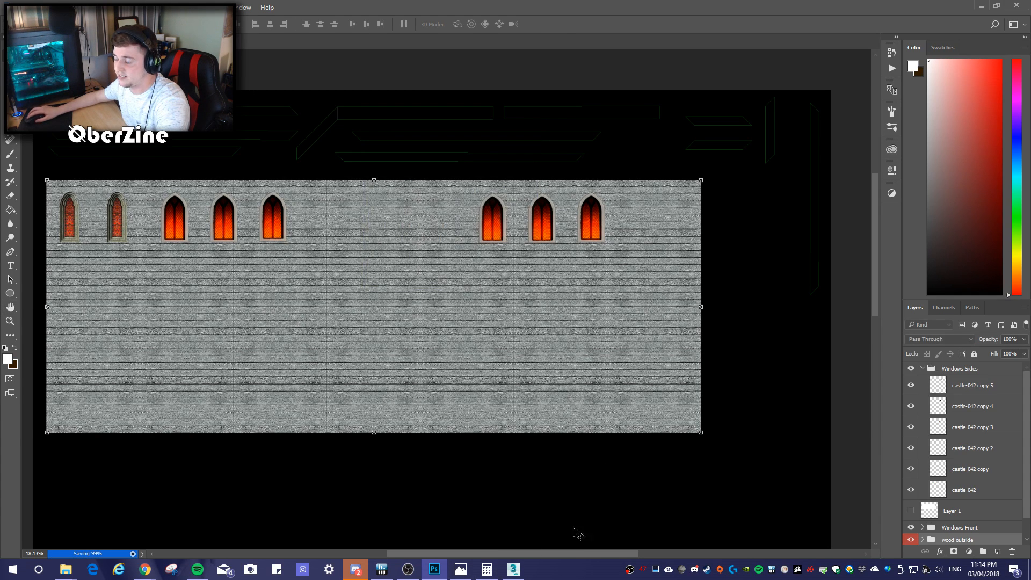
{"action": "left_click", "coordinate": [513, 569]}
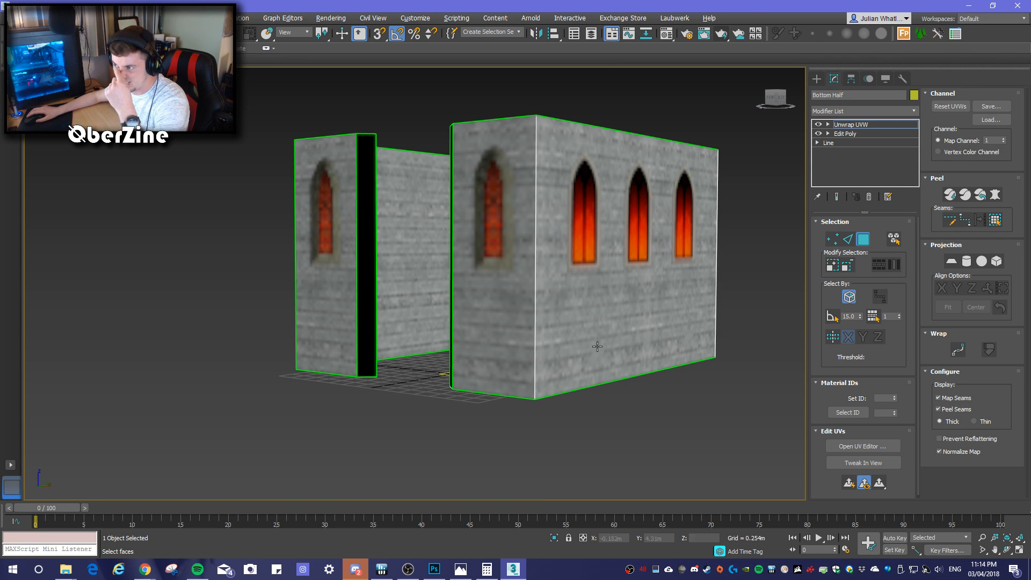
Examine the windows on both side walls of the model, dismissing the Google Drive removal prompt
{"action": "middle_click_drag", "start_coordinate": [524, 418], "coordinate": [906, 432], "text": "alt"}
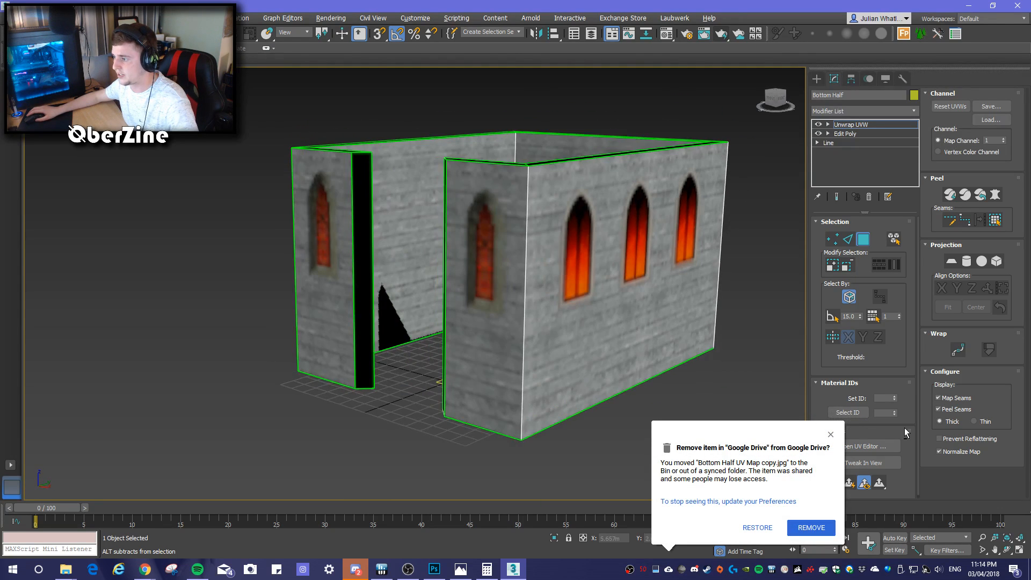
{"action": "left_click", "coordinate": [832, 437]}
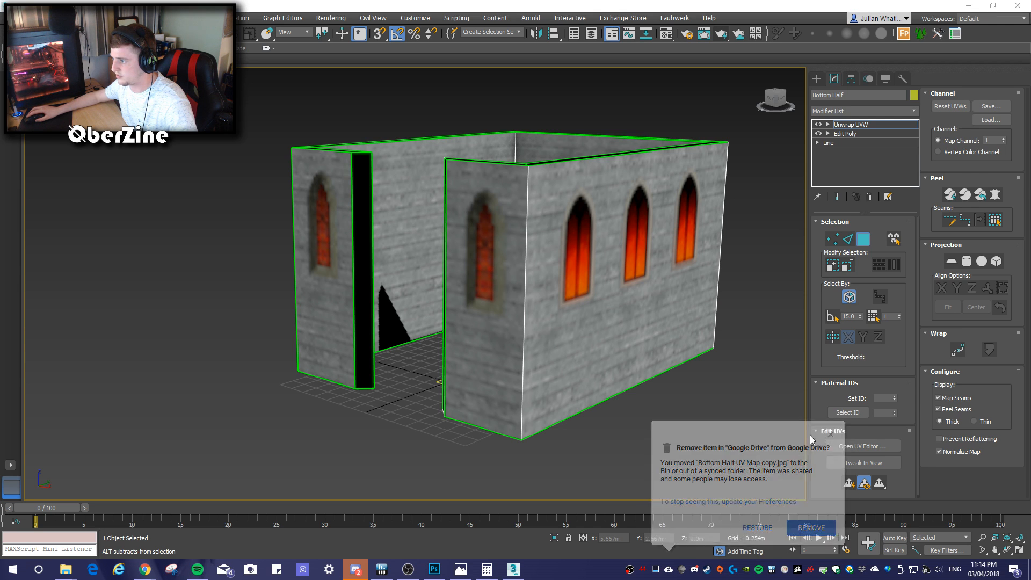
{"action": "middle_click_drag", "start_coordinate": [586, 427], "coordinate": [604, 435], "text": "alt"}
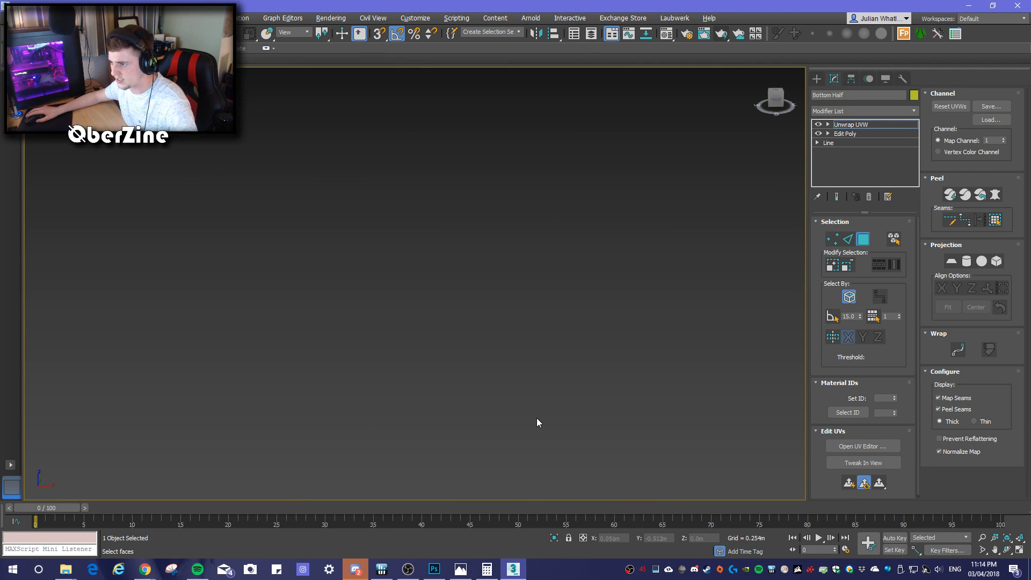
{"action": "scroll", "coordinate": [505, 346], "scroll_direction": "down", "scroll_amount": 1}
{"action": "middle_click_drag", "start_coordinate": [473, 273], "coordinate": [485, 336]}
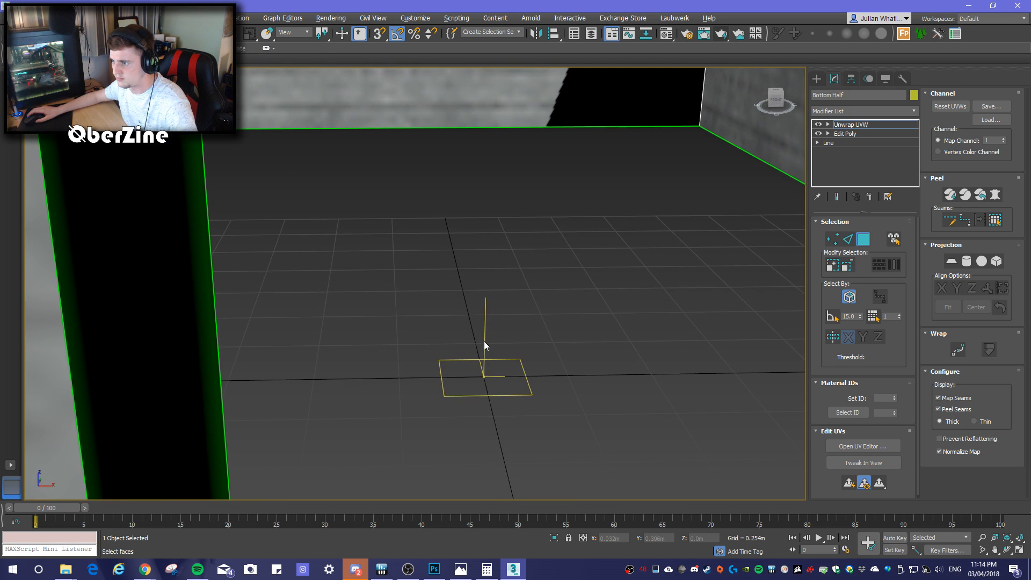
{"action": "scroll", "coordinate": [542, 378], "scroll_direction": "down", "scroll_amount": 6}
{"action": "scroll", "coordinate": [539, 378], "scroll_direction": "up", "scroll_amount": 2}
{"action": "middle_click_drag", "start_coordinate": [539, 382], "coordinate": [561, 383], "text": "alt"}
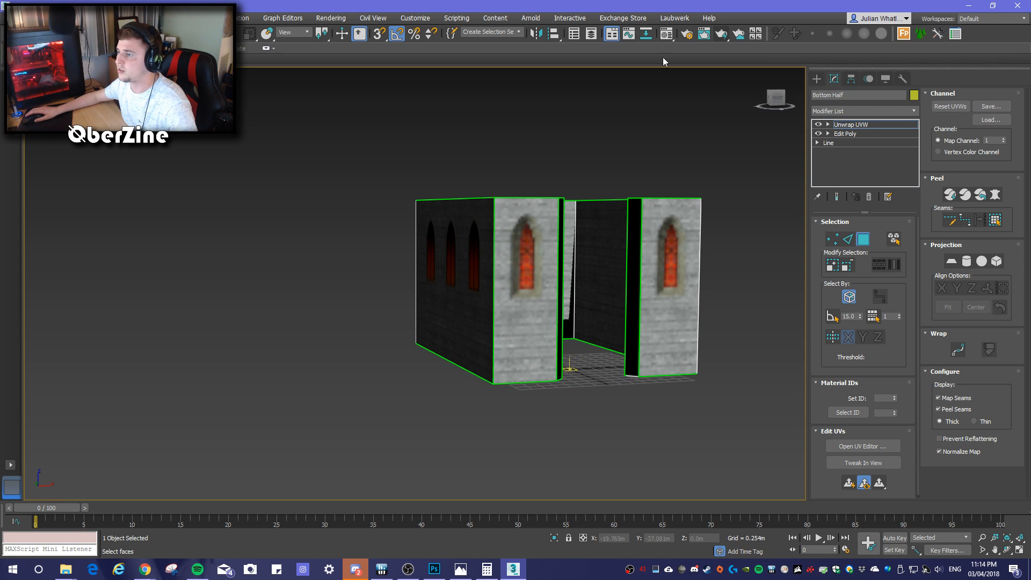
Render the perspective view from each front corner of the building, closing each render window
{"action": "left_click", "coordinate": [721, 33]}
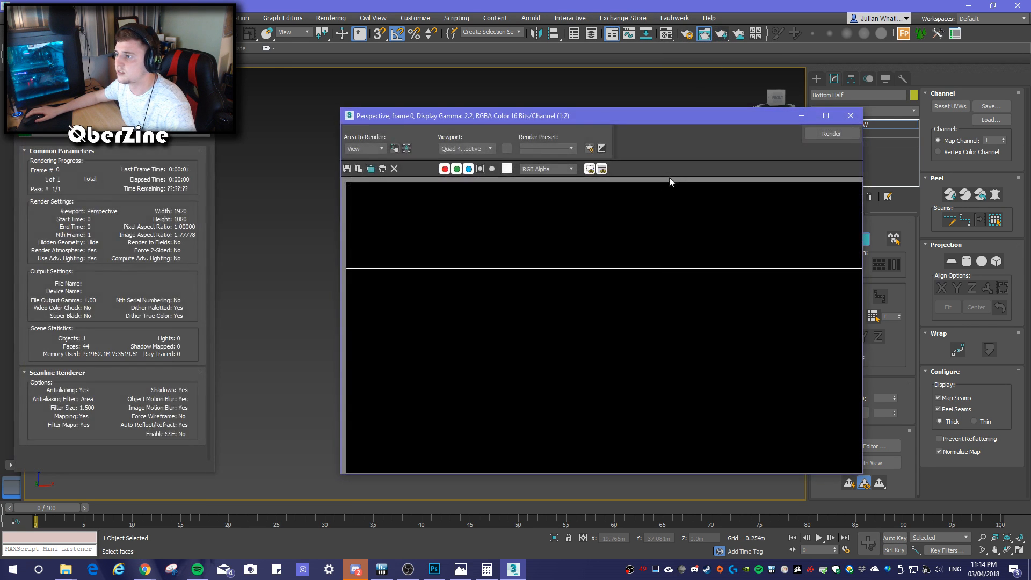
{"action": "left_click", "coordinate": [850, 116]}
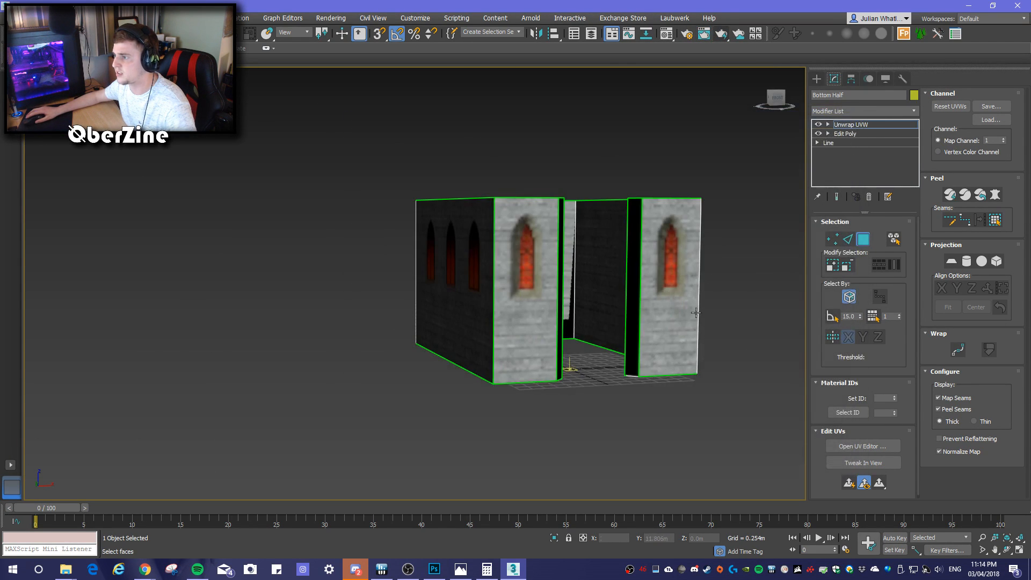
{"action": "middle_click_drag", "start_coordinate": [696, 319], "coordinate": [655, 317], "text": "alt"}
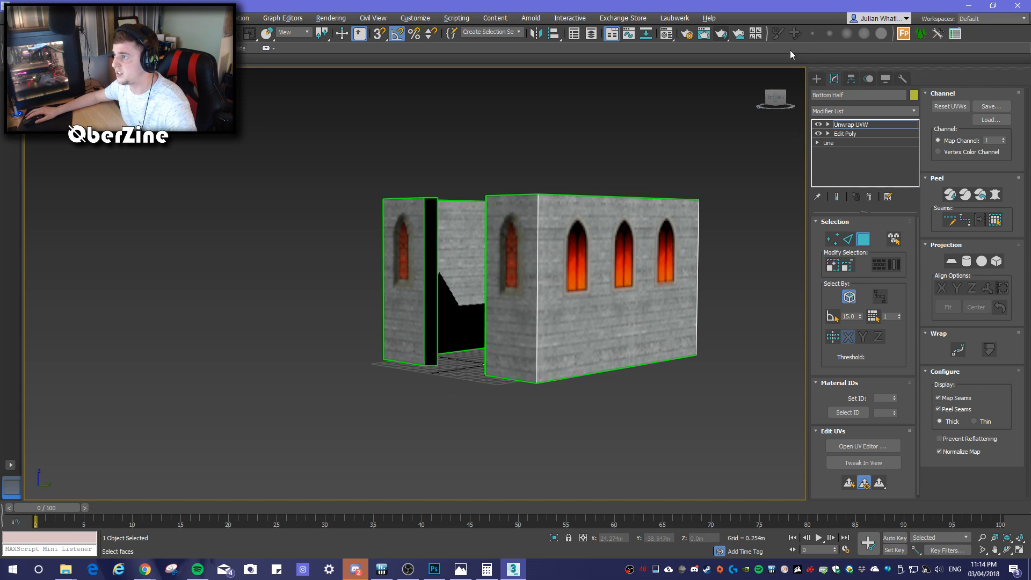
{"action": "left_click", "coordinate": [728, 36]}
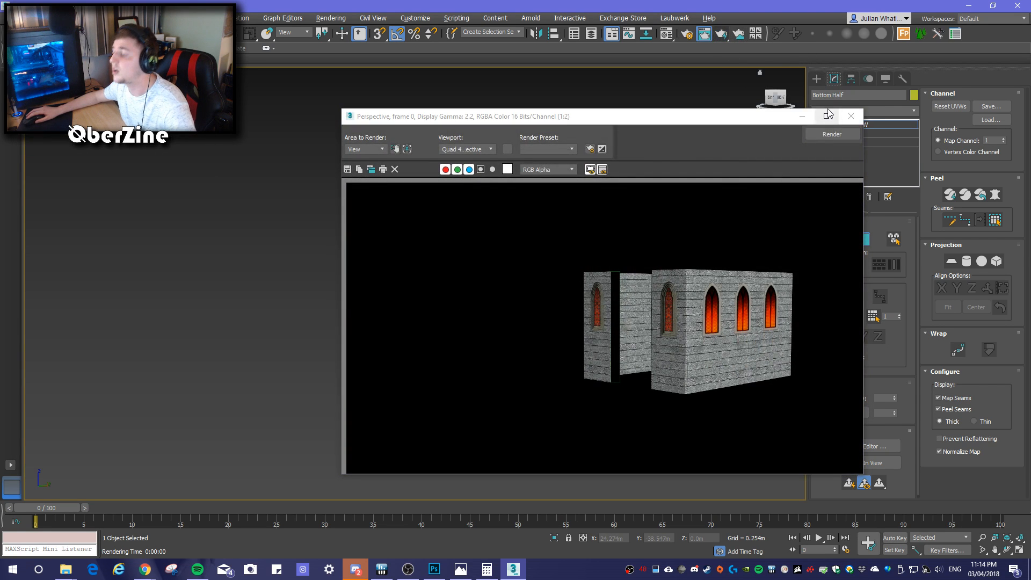
{"action": "left_click", "coordinate": [847, 117]}
Render a side wall head-on, then render the building with the side wall and front both in view
{"action": "middle_click_drag", "start_coordinate": [564, 293], "coordinate": [695, 295], "text": "alt"}
{"action": "left_click", "coordinate": [722, 35]}
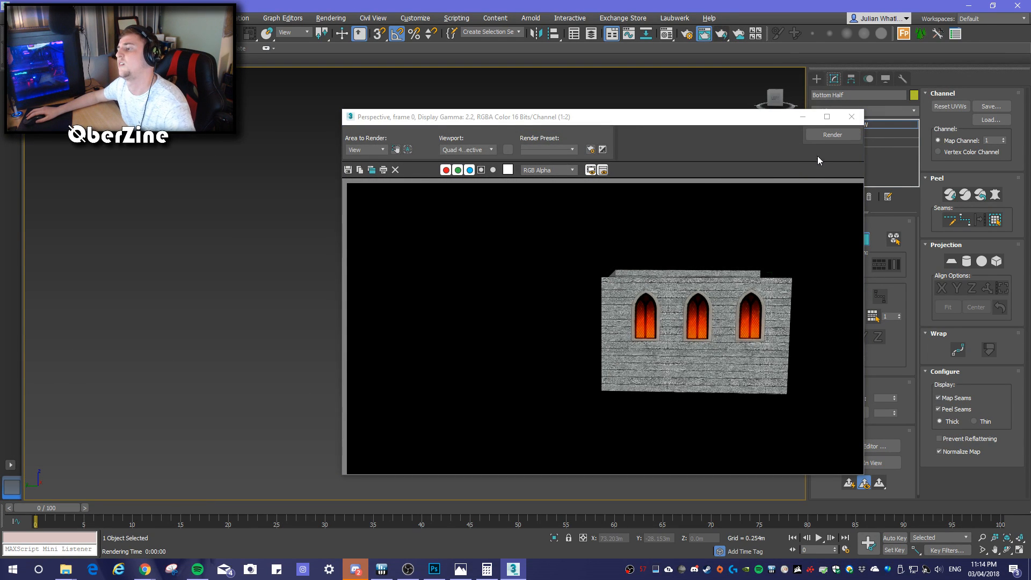
{"action": "left_click", "coordinate": [852, 118]}
{"action": "middle_click_drag", "start_coordinate": [707, 333], "coordinate": [655, 328], "text": "alt"}
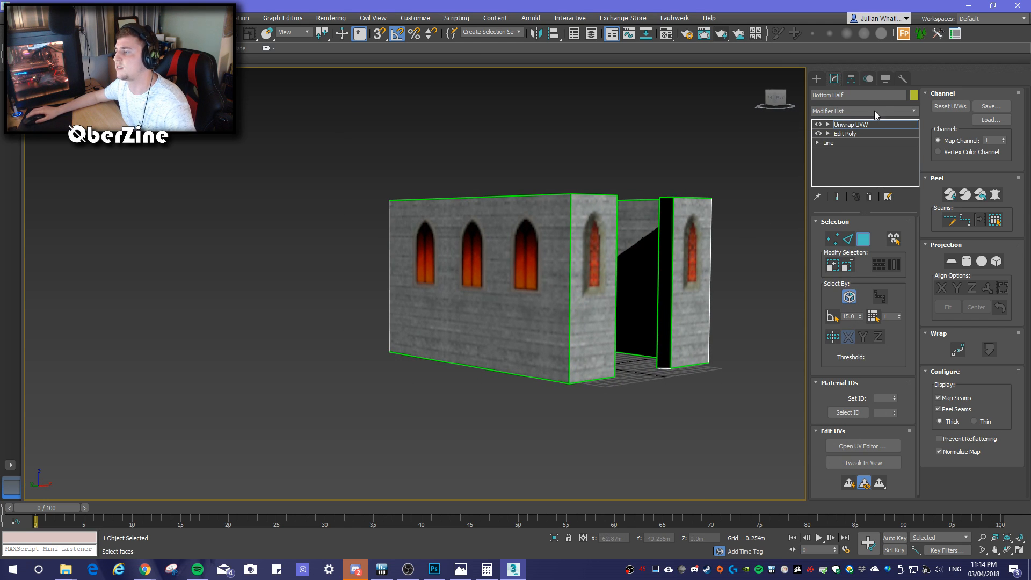
{"action": "left_click", "coordinate": [722, 34]}
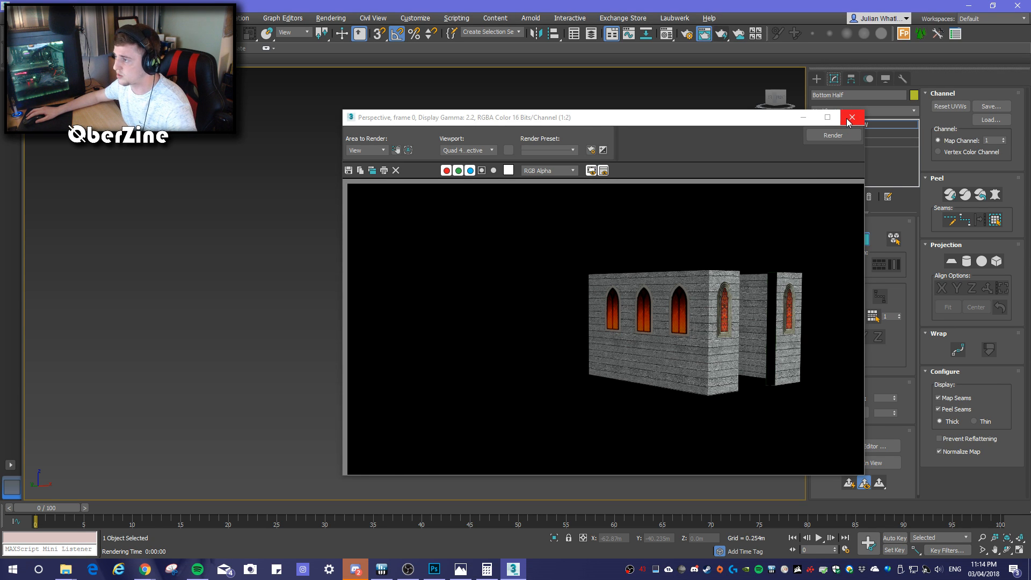
Close the render window, render the opposite side wall together with the front, and close that render
{"action": "left_click", "coordinate": [852, 118]}
{"action": "middle_click_drag", "start_coordinate": [672, 290], "coordinate": [542, 289], "text": "alt"}
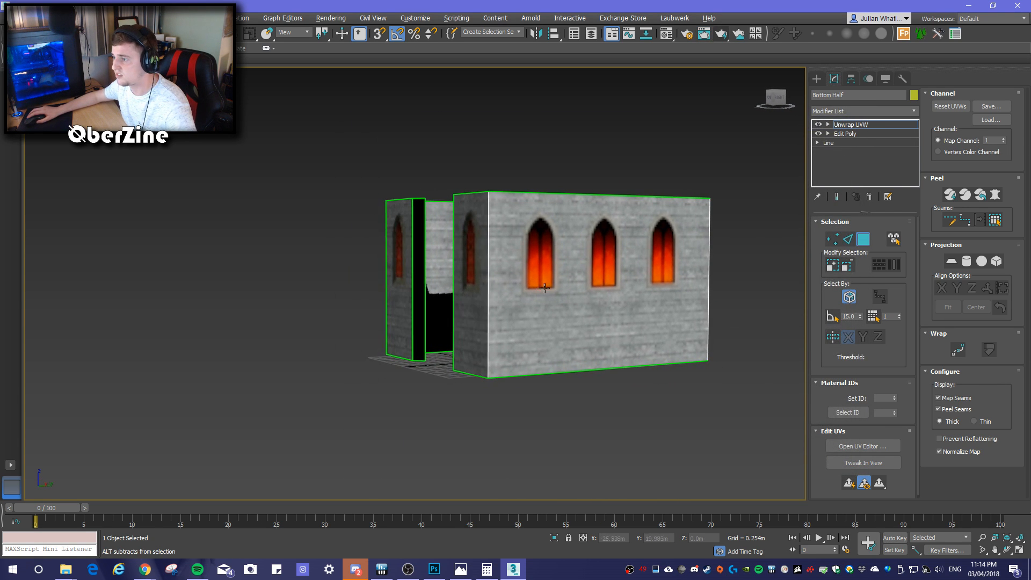
{"action": "left_click", "coordinate": [722, 35]}
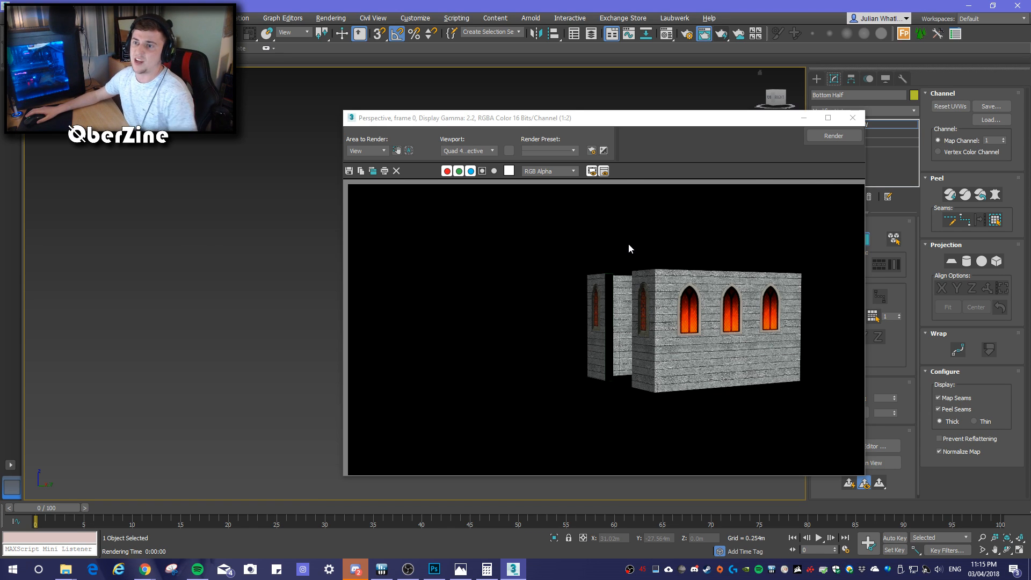
{"action": "left_click", "coordinate": [859, 122]}
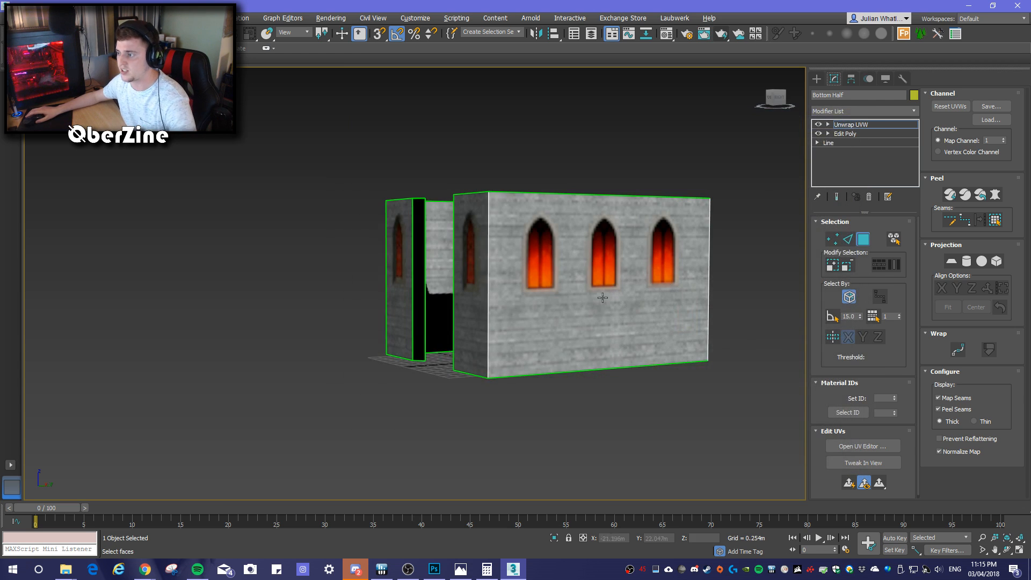
Bring the hidden church parts back into view around the walls, render the whole church from a front corner, and close the render
{"action": "middle_click_drag", "start_coordinate": [520, 294], "coordinate": [322, 215], "text": "alt"}
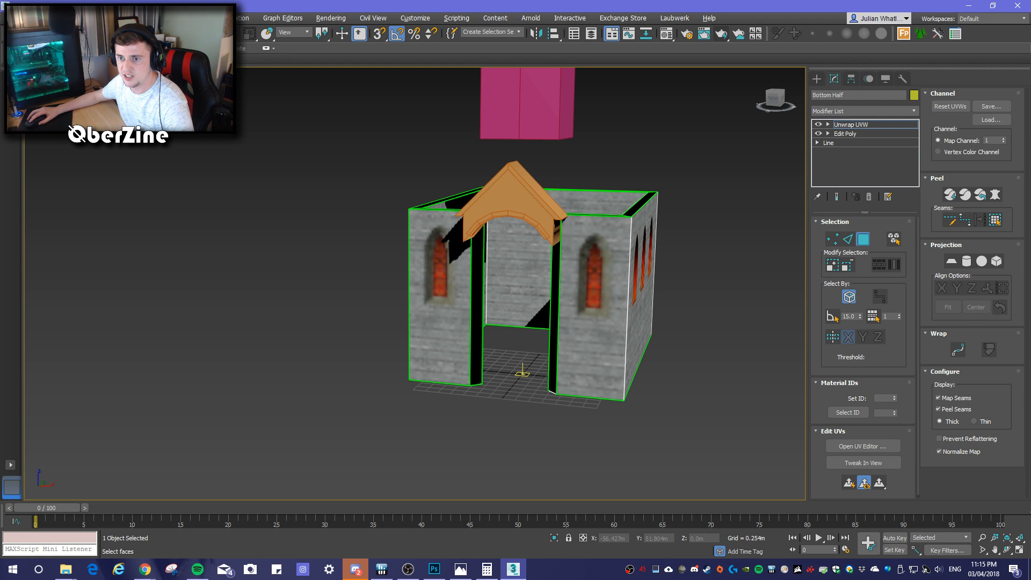
{"action": "middle_click_drag", "start_coordinate": [623, 359], "coordinate": [593, 358], "text": "alt"}
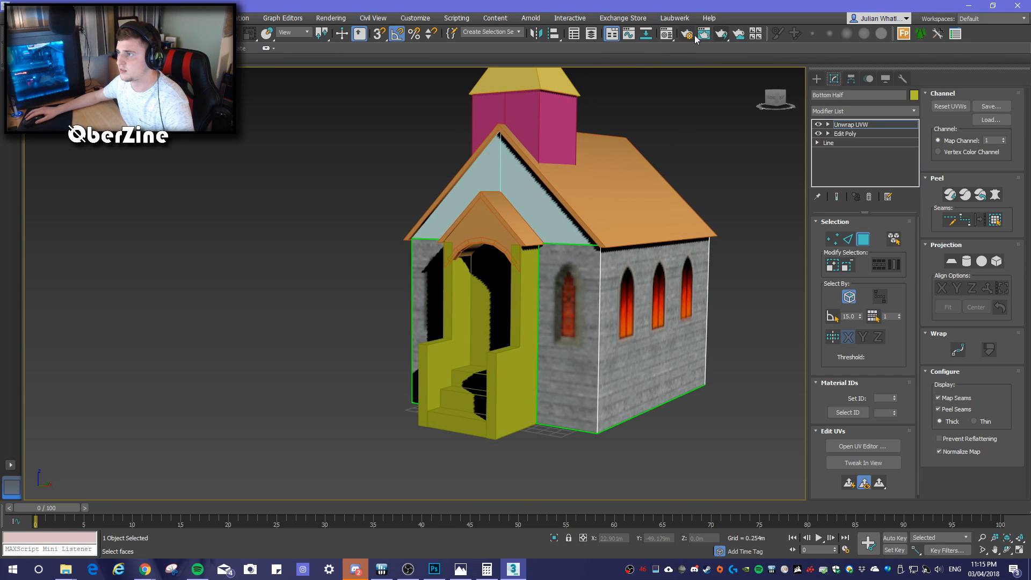
{"action": "left_click", "coordinate": [722, 34]}
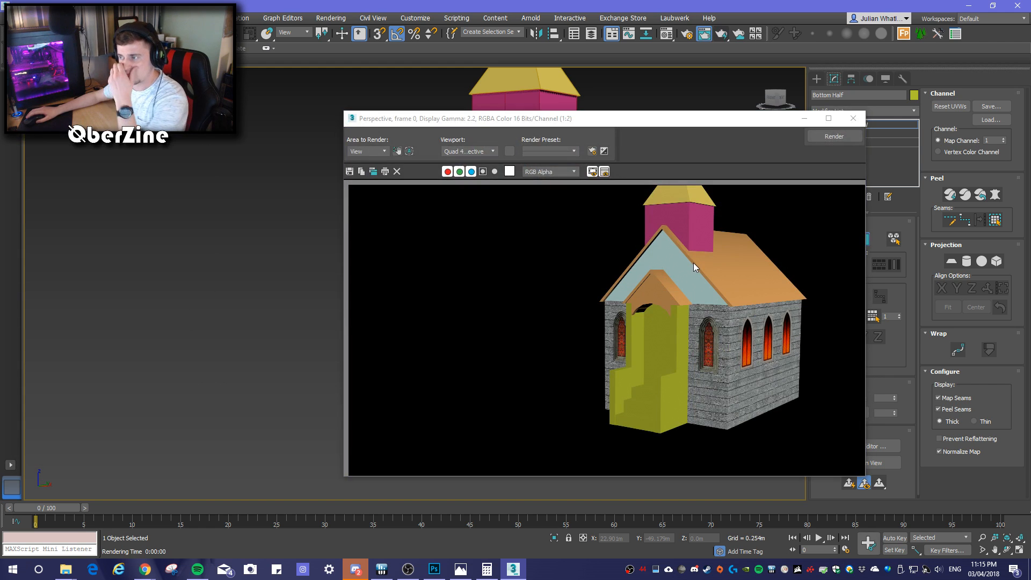
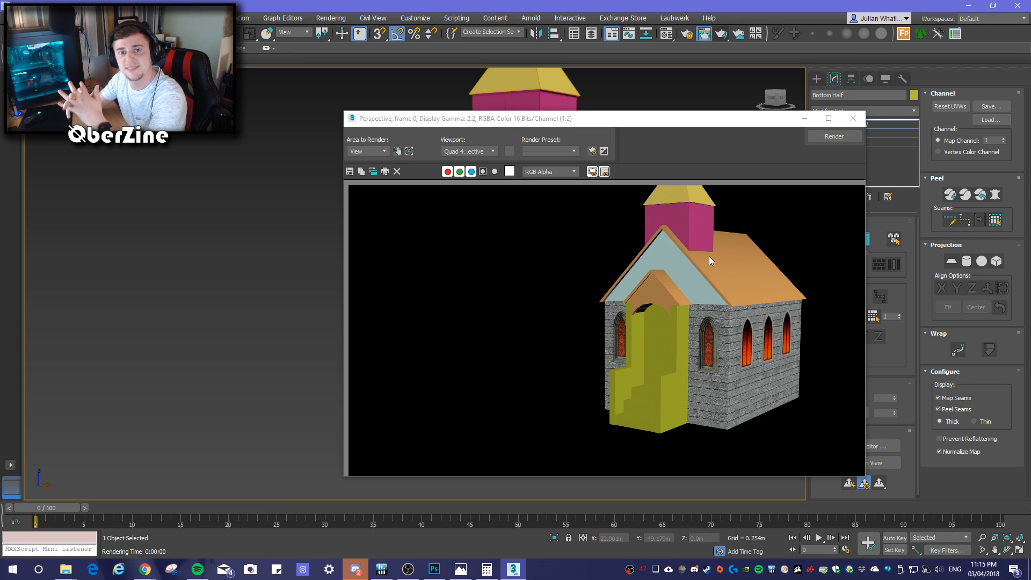
{"action": "left_click", "coordinate": [853, 119]}
Render a close-up of the porch entrance and the two front windows, and close the render window
{"action": "middle_click_drag", "start_coordinate": [537, 305], "coordinate": [586, 297], "text": "alt"}
{"action": "scroll", "coordinate": [599, 295], "scroll_direction": "up", "scroll_amount": 10}
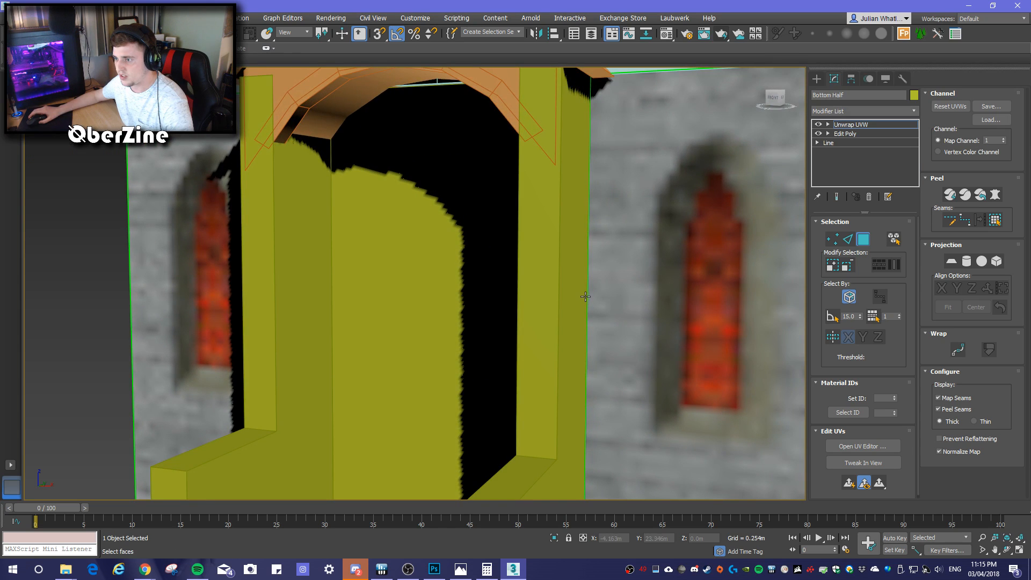
{"action": "left_click", "coordinate": [721, 33]}
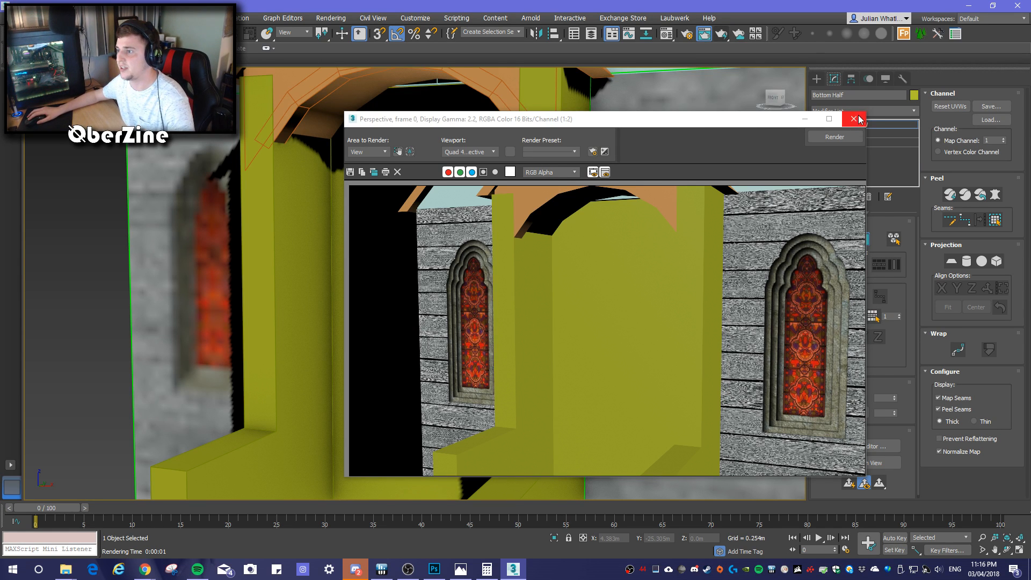
{"action": "left_click", "coordinate": [696, 238]}
{"action": "left_click", "coordinate": [864, 124]}
Leave face selection in the Unwrap UVW modifier of the Bottom Half walls and deselect the object
{"action": "middle_click_drag", "start_coordinate": [482, 171], "coordinate": [453, 232]}
{"action": "left_click", "coordinate": [503, 220]}
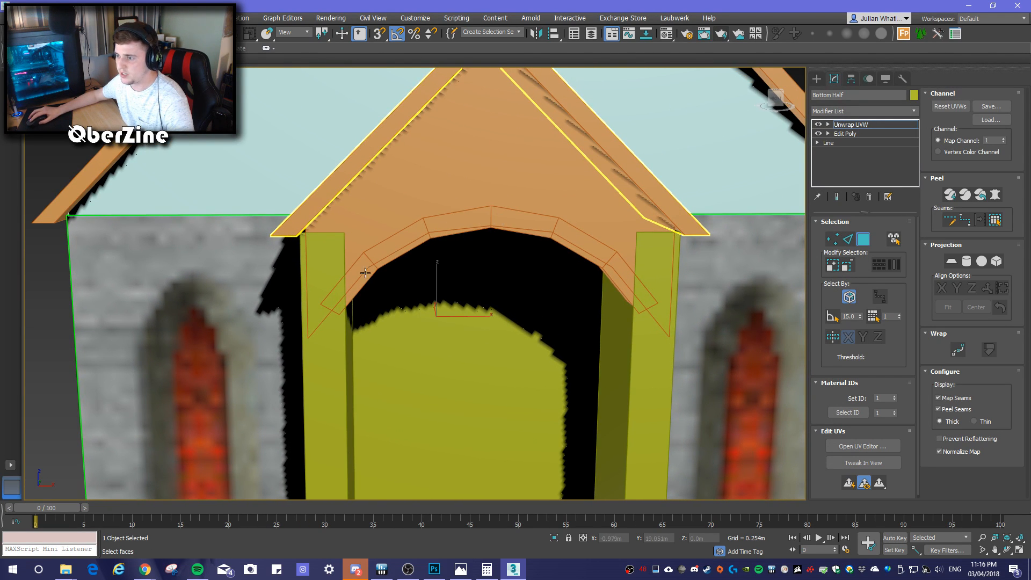
{"action": "left_click", "coordinate": [308, 257]}
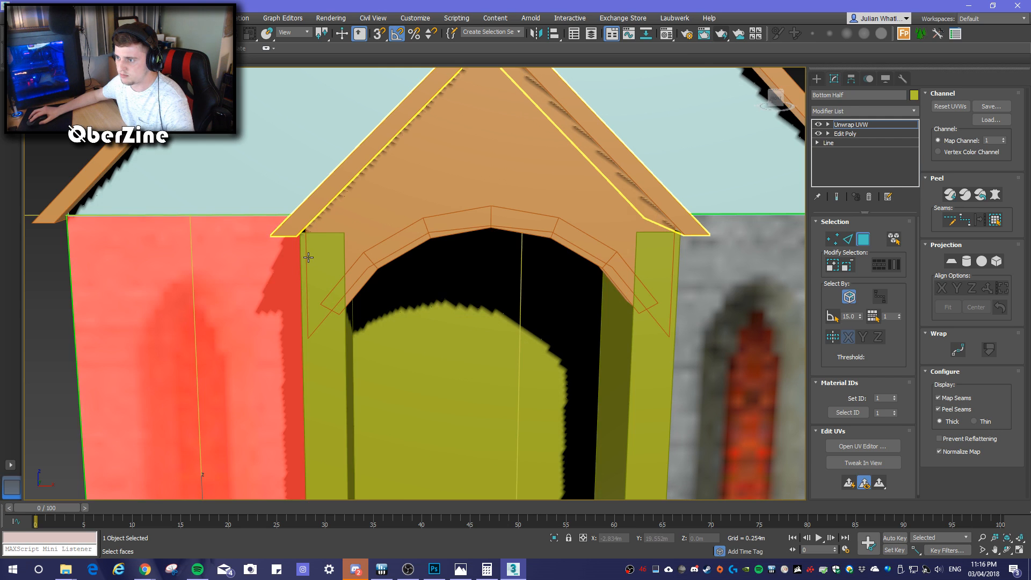
{"action": "left_click", "coordinate": [341, 192]}
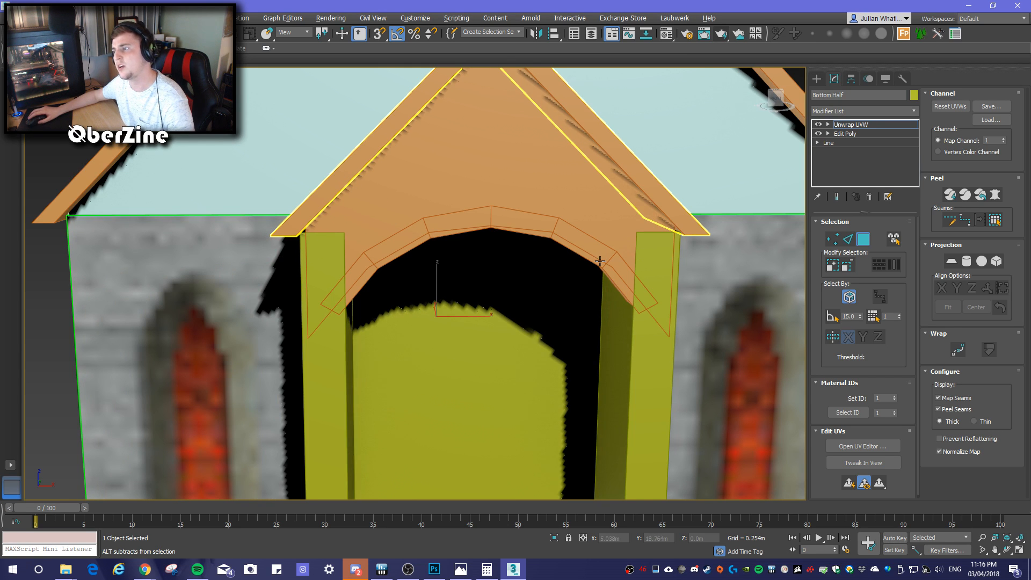
{"action": "scroll", "coordinate": [603, 249], "scroll_direction": "up", "scroll_amount": 4}
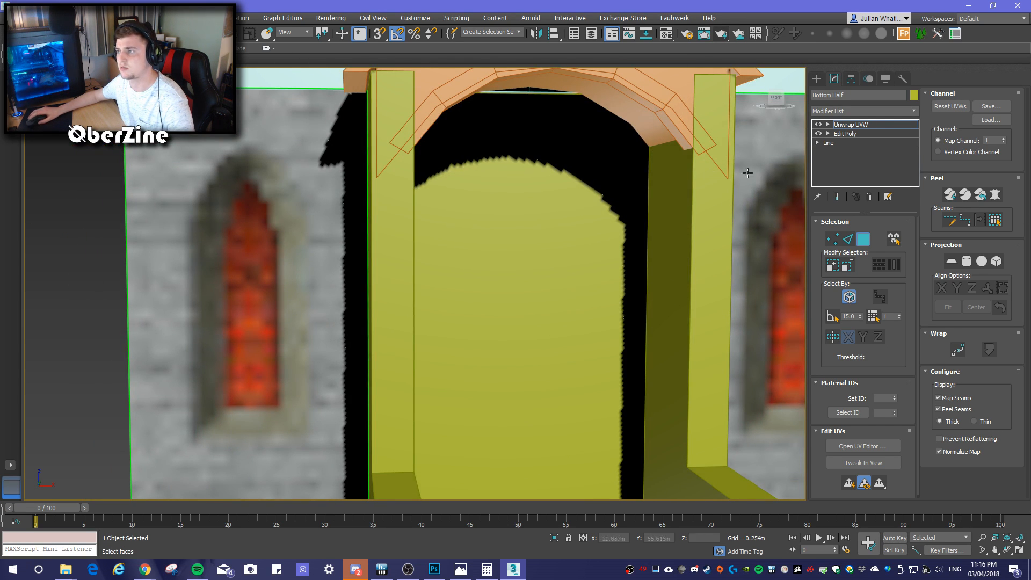
{"action": "left_click", "coordinate": [865, 142]}
{"action": "left_click", "coordinate": [595, 317]}
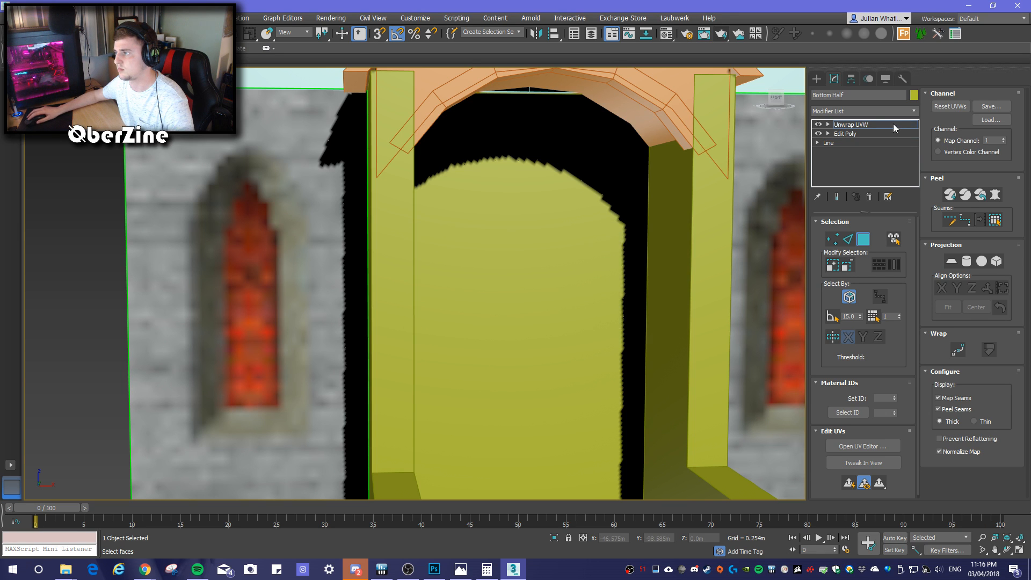
{"action": "left_click", "coordinate": [866, 238]}
{"action": "left_click", "coordinate": [50, 182]}
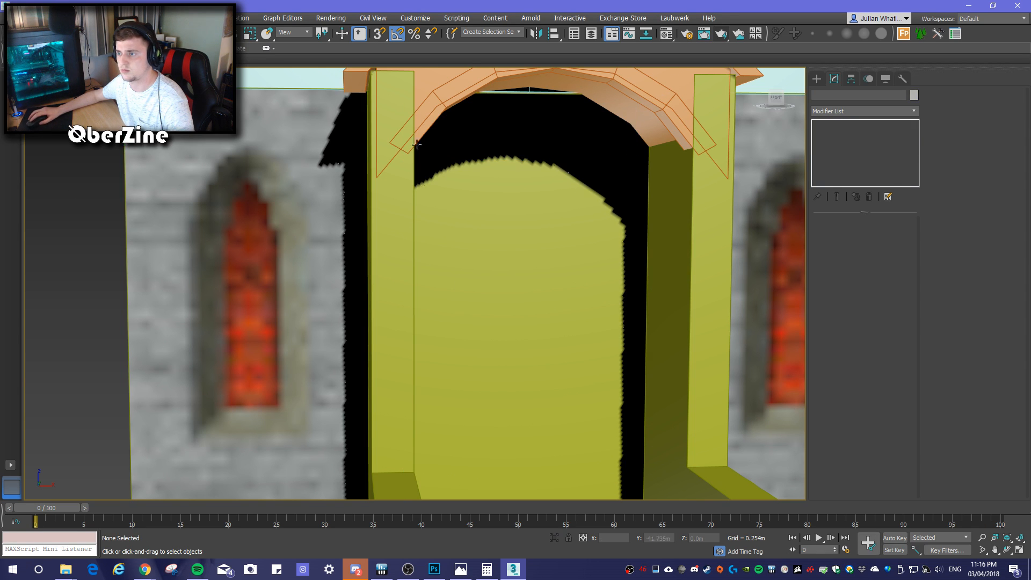
Inspect the Bend modifier settings of the Door Arch, and deselect the arch
{"action": "left_click", "coordinate": [438, 122]}
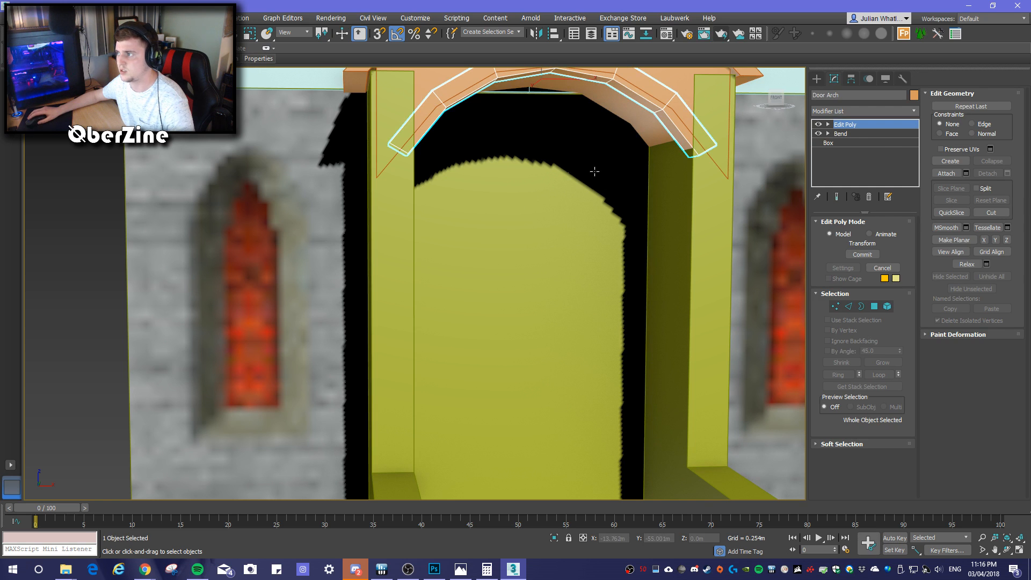
{"action": "left_click", "coordinate": [864, 133]}
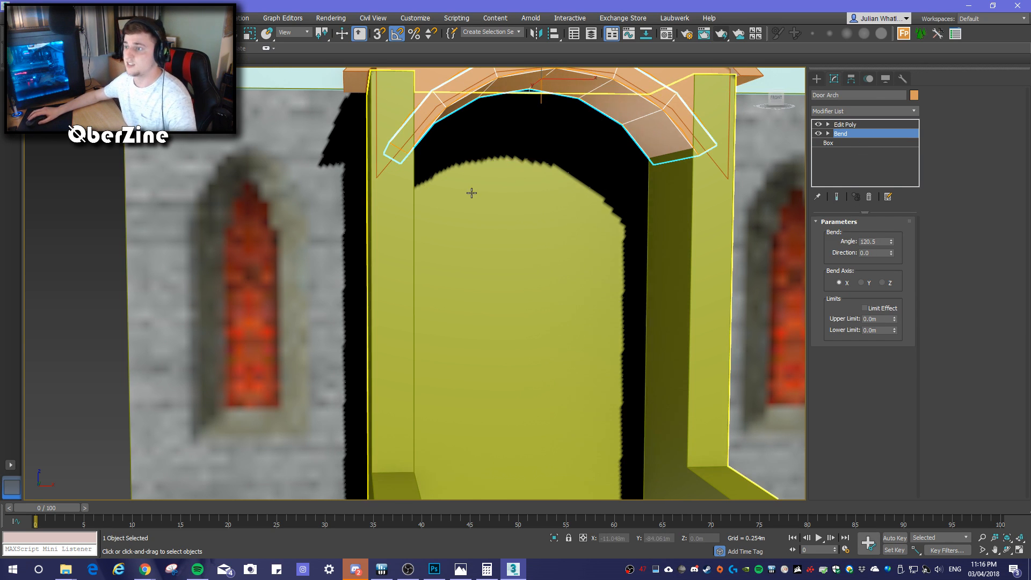
{"action": "scroll", "coordinate": [192, 199], "scroll_direction": "down", "scroll_amount": 2}
{"action": "left_click", "coordinate": [108, 196]}
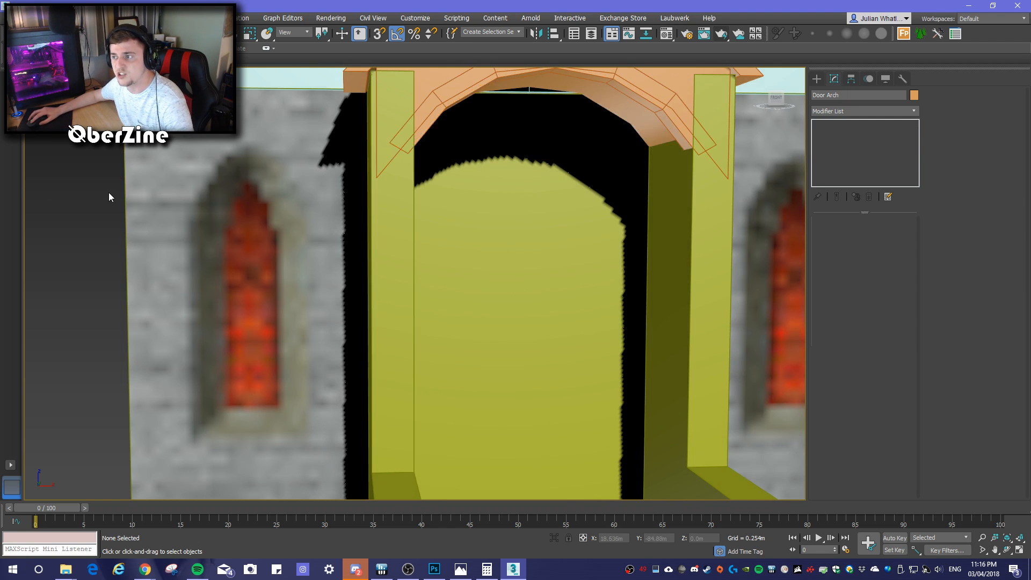
Examine the windows on the church's front and side walls up close and from a distance
{"action": "scroll", "coordinate": [532, 281], "scroll_direction": "down", "scroll_amount": 10}
{"action": "scroll", "coordinate": [594, 300], "scroll_direction": "up", "scroll_amount": 10}
{"action": "scroll", "coordinate": [601, 282], "scroll_direction": "down", "scroll_amount": 7}
{"action": "middle_click_drag", "start_coordinate": [660, 267], "coordinate": [741, 331], "text": "alt"}
{"action": "scroll", "coordinate": [736, 326], "scroll_direction": "up", "scroll_amount": 6}
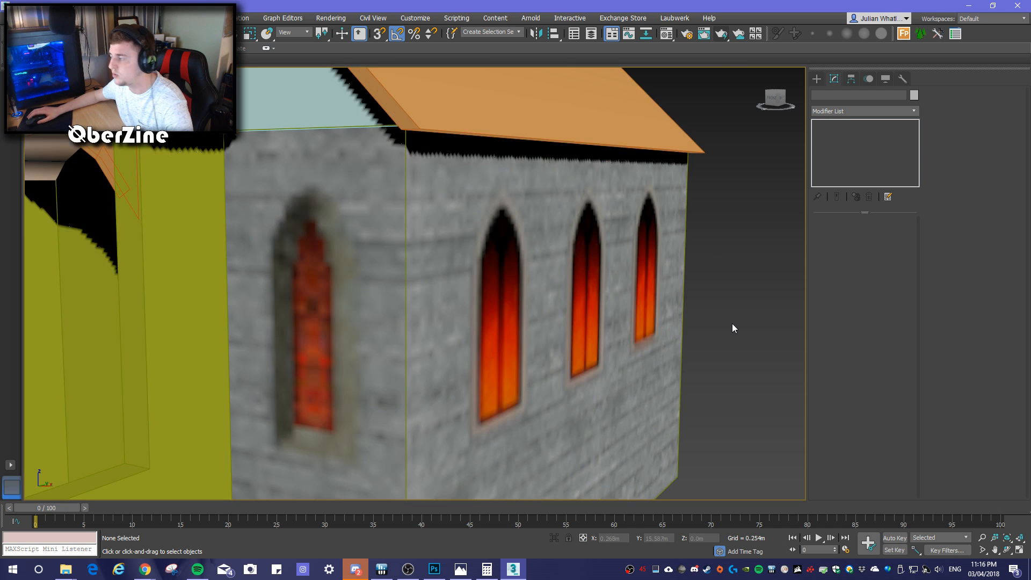
{"action": "scroll", "coordinate": [690, 293], "scroll_direction": "down", "scroll_amount": 3}
{"action": "middle_click_drag", "start_coordinate": [640, 306], "coordinate": [608, 286], "text": "alt"}
Select the Front porch and examine it from the front and both sides
{"action": "left_click", "coordinate": [541, 316]}
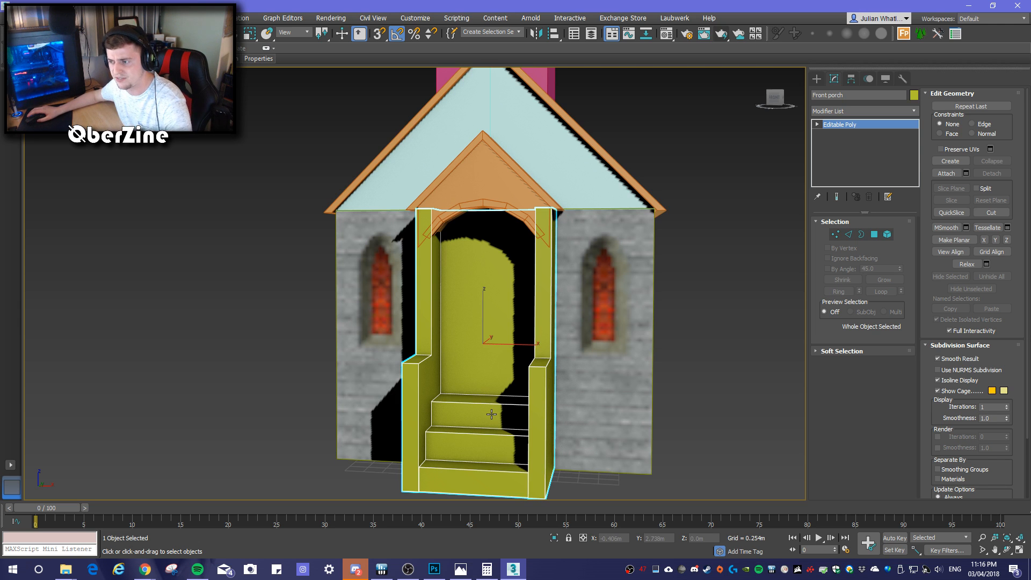
{"action": "middle_click_drag", "start_coordinate": [697, 336], "coordinate": [814, 357], "text": "alt"}
{"action": "middle_click_drag", "start_coordinate": [520, 331], "coordinate": [488, 355], "text": "alt"}
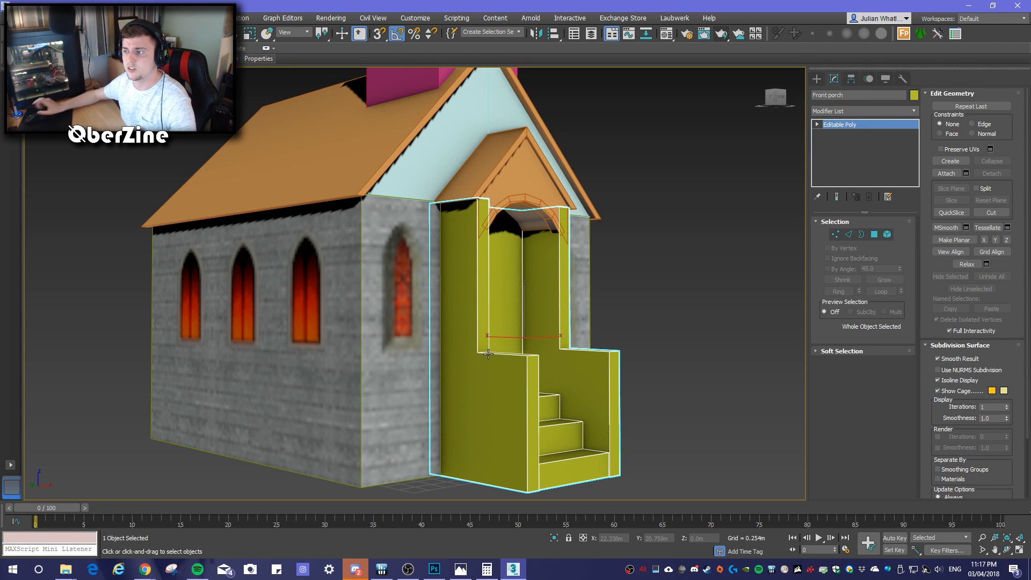
{"action": "mouse_move", "coordinate": [671, 343]}
{"action": "middle_mouse_down", "text": "alt"}
{"action": "mouse_move", "coordinate": [598, 368]}
{"action": "mouse_move", "coordinate": [585, 353]}
{"action": "mouse_move", "coordinate": [591, 339]}
{"action": "mouse_move", "coordinate": [629, 352]}
{"action": "mouse_move", "coordinate": [669, 342]}
{"action": "middle_mouse_up", "text": "alt"}
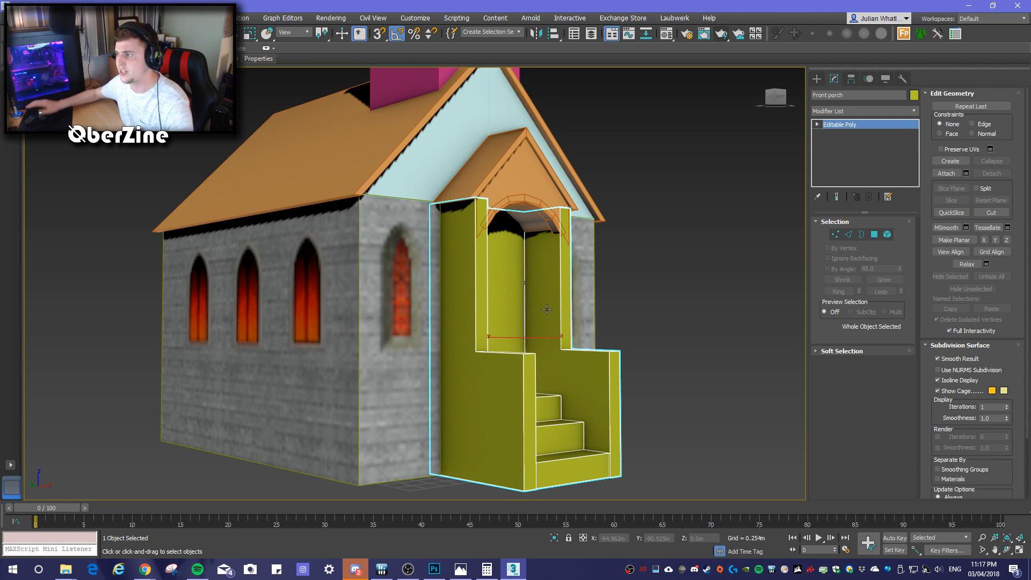
{"action": "left_click", "coordinate": [498, 388]}
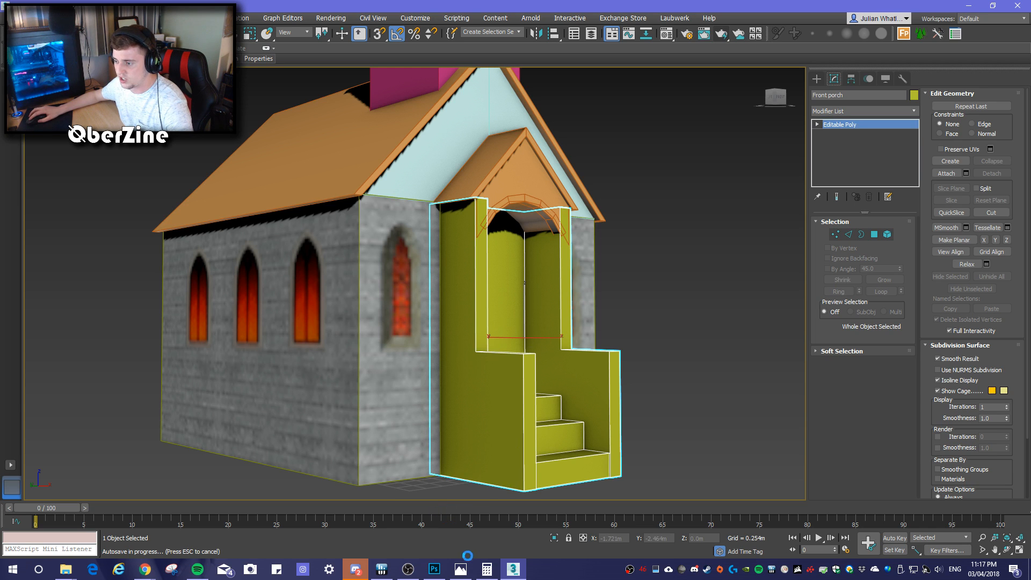
Switch to Photoshop, deselect the wood outside layer group, and view the whole church texture canvas
{"action": "left_click", "coordinate": [434, 570]}
{"action": "scroll", "coordinate": [574, 462], "scroll_direction": "down", "scroll_amount": 3, "text": "alt"}
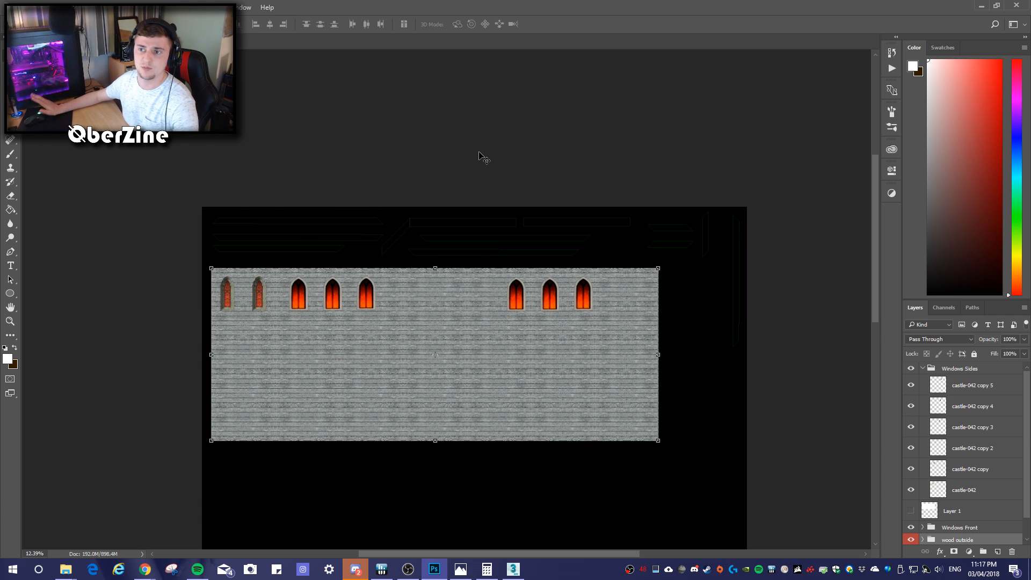
{"action": "left_click", "coordinate": [359, 138]}
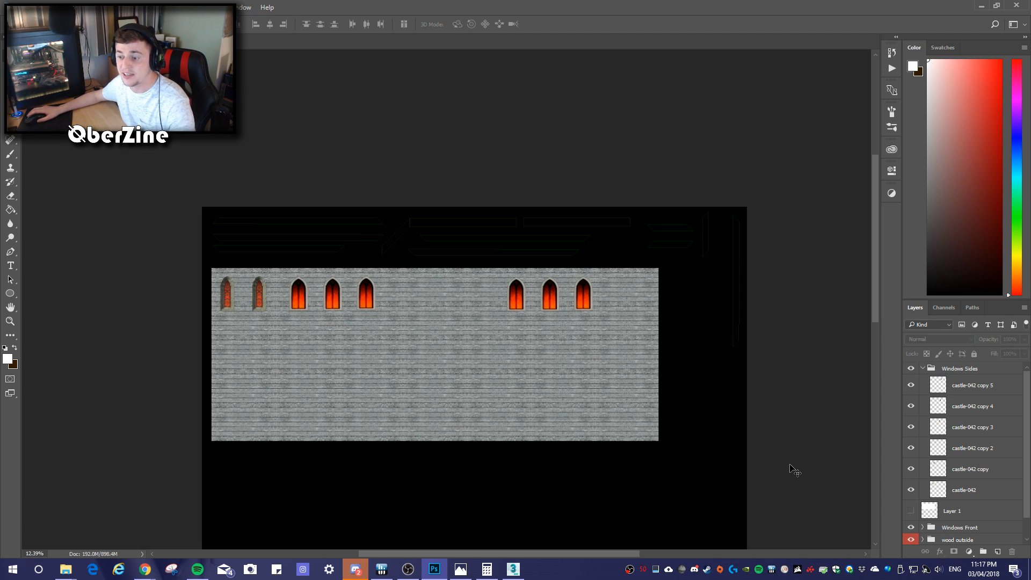
{"action": "scroll", "coordinate": [763, 411], "scroll_direction": "down", "scroll_amount": 1, "text": "alt"}
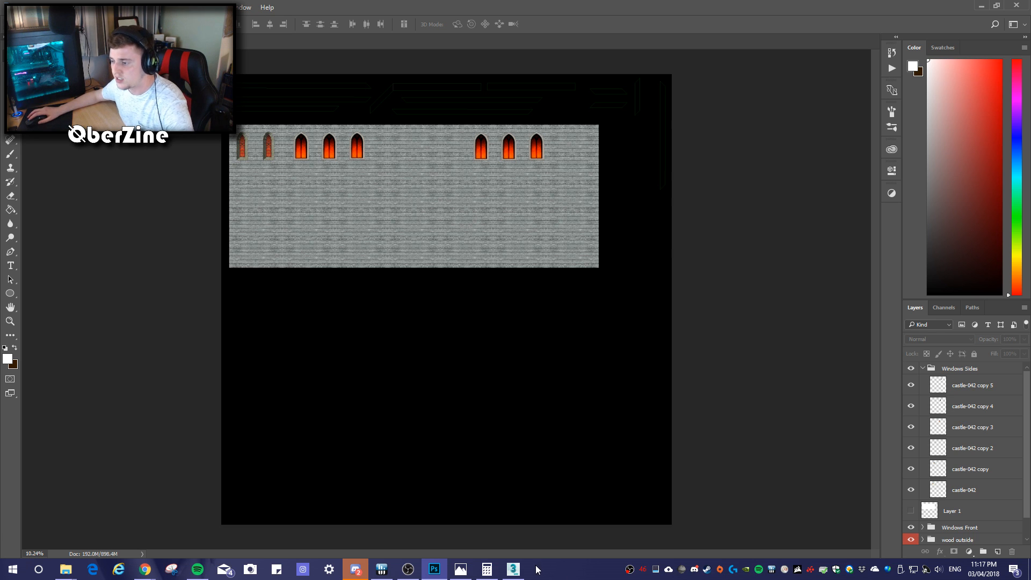
Return to 3ds Max, isolate the Front porch, add an Unwrap UVW modifier to it, and open its UV editor
{"action": "left_click", "coordinate": [513, 570]}
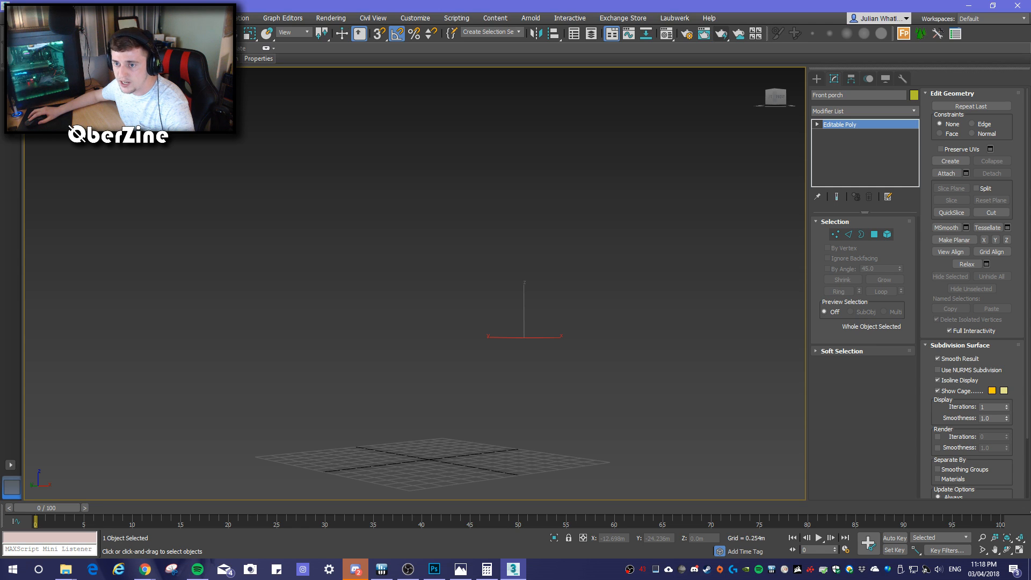
{"action": "left_click", "coordinate": [852, 108]}
{"action": "key", "text": "u"}
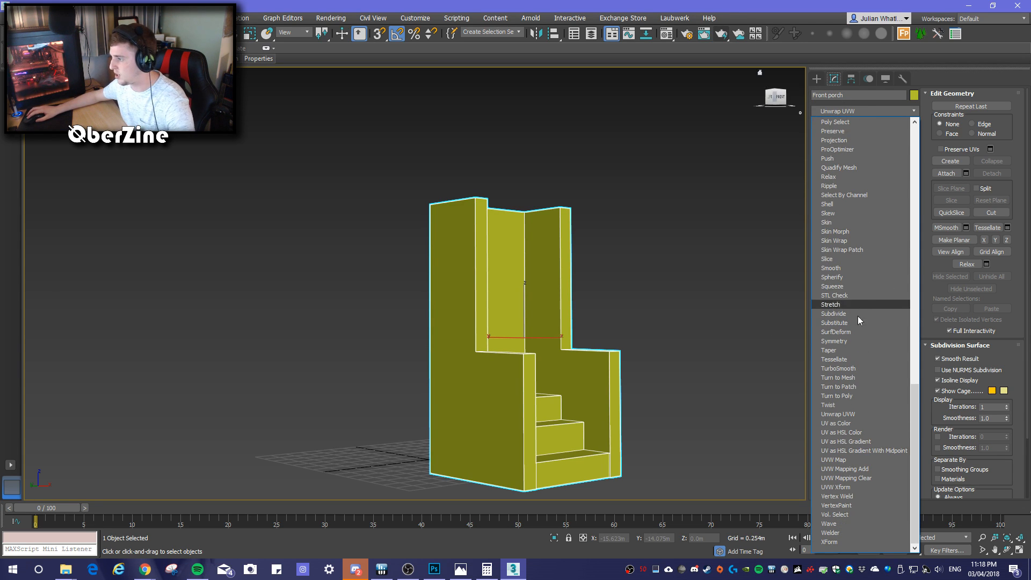
{"action": "left_click", "coordinate": [854, 413]}
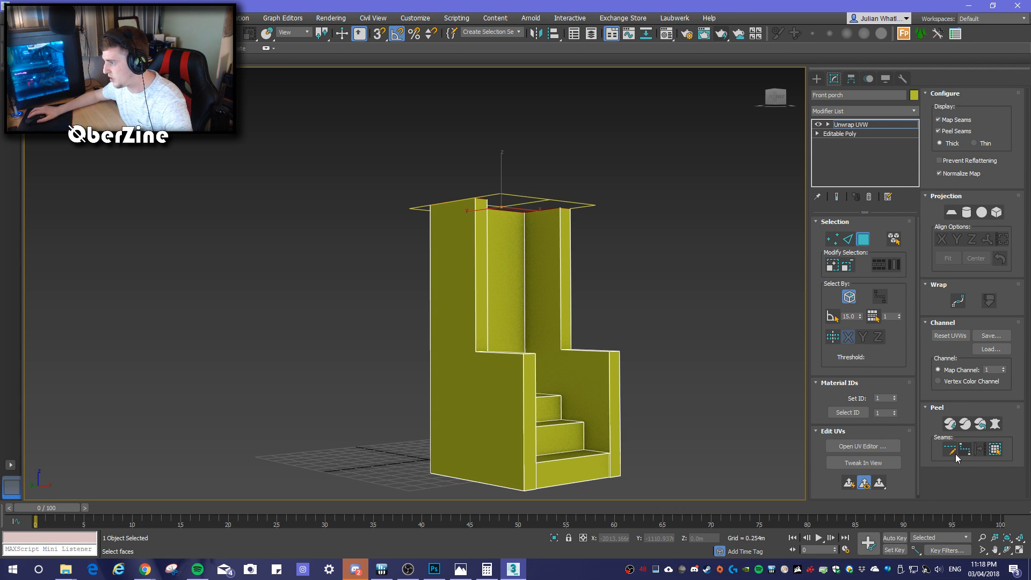
{"action": "left_click", "coordinate": [876, 447]}
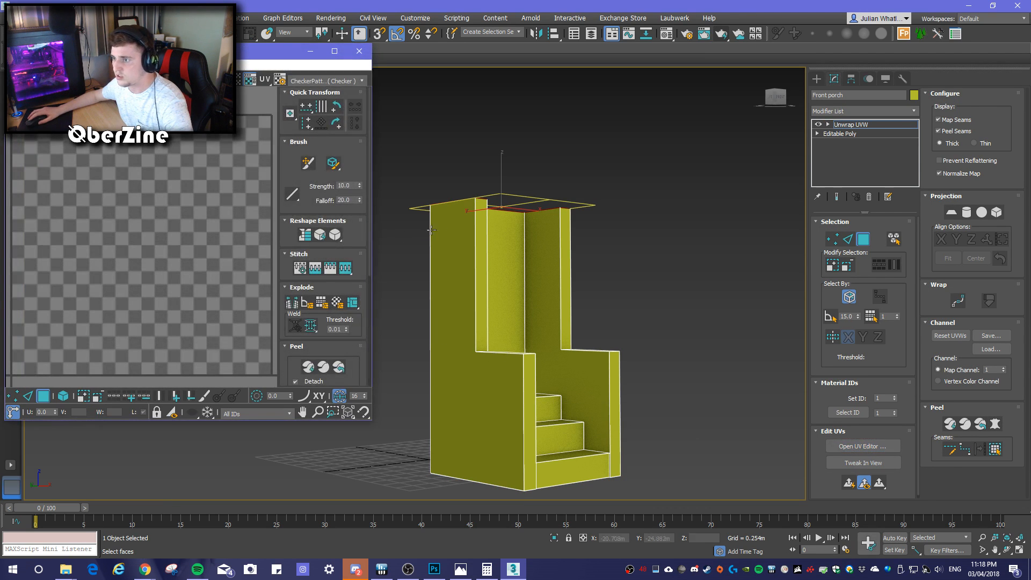
Select the faces on the porch's top rim and Quick Peel them into their own UV shell
{"action": "middle_click_drag", "start_coordinate": [663, 337], "coordinate": [537, 350], "text": "alt"}
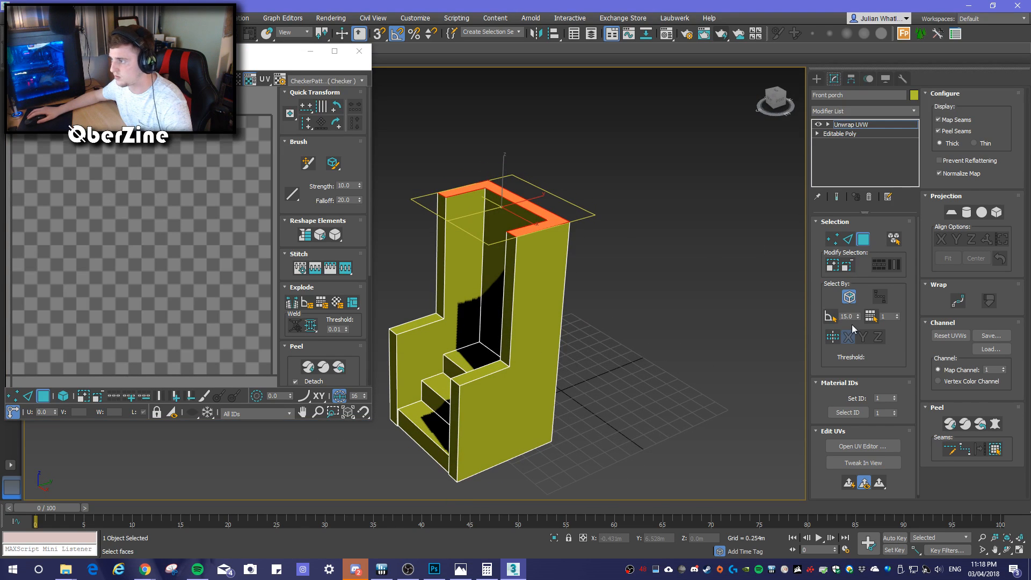
{"action": "left_click", "coordinate": [966, 450]}
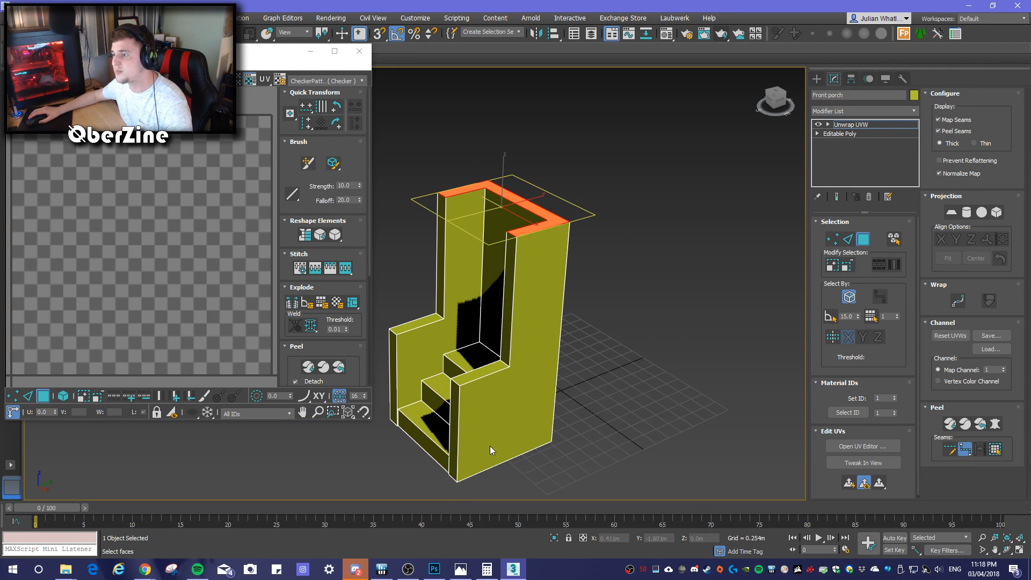
{"action": "middle_click_drag", "start_coordinate": [621, 399], "coordinate": [646, 382], "text": "alt"}
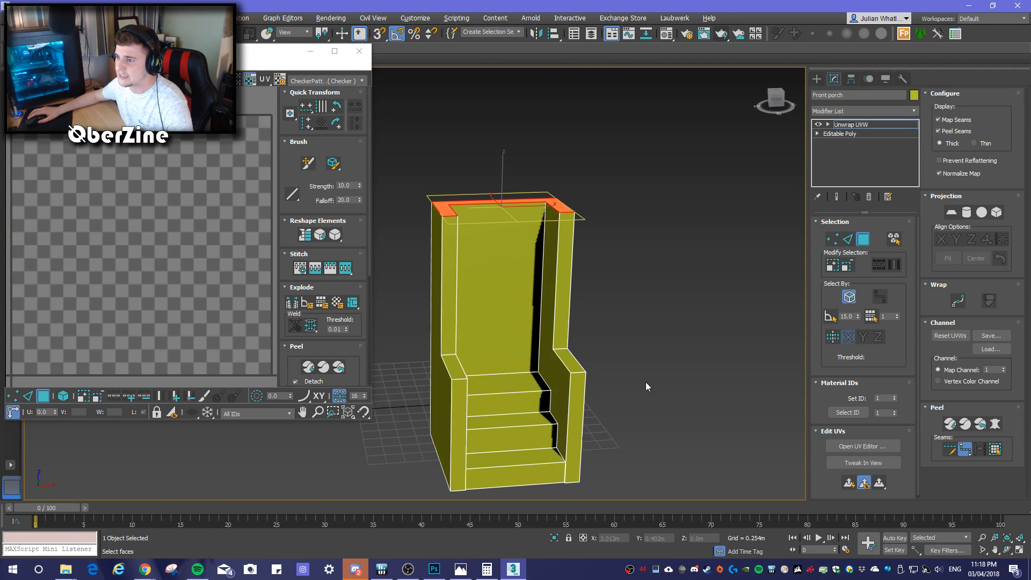
{"action": "scroll", "coordinate": [134, 301], "scroll_direction": "down", "scroll_amount": 3}
{"action": "scroll", "coordinate": [131, 308], "scroll_direction": "up", "scroll_amount": 3}
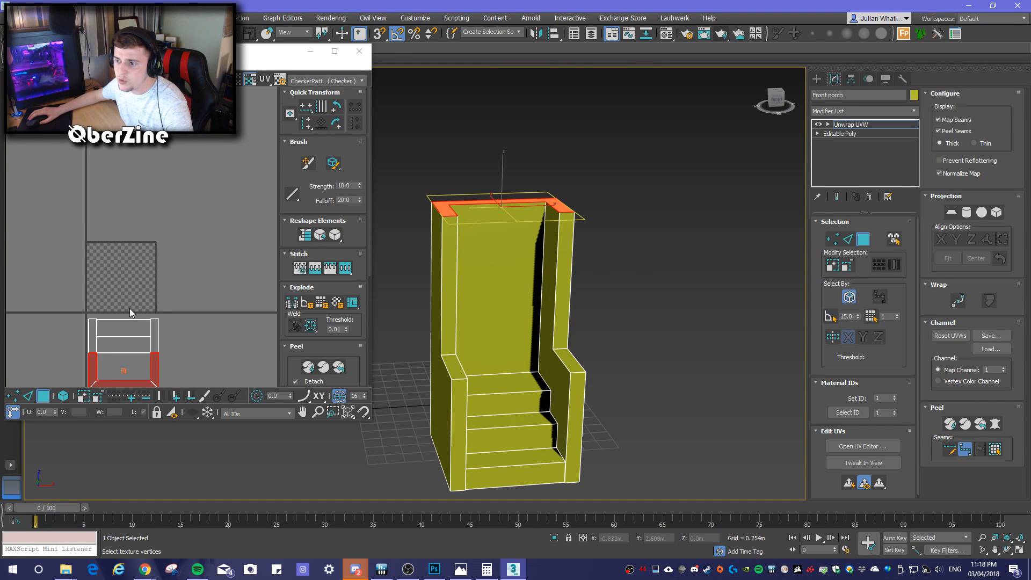
{"action": "left_click", "coordinate": [993, 424]}
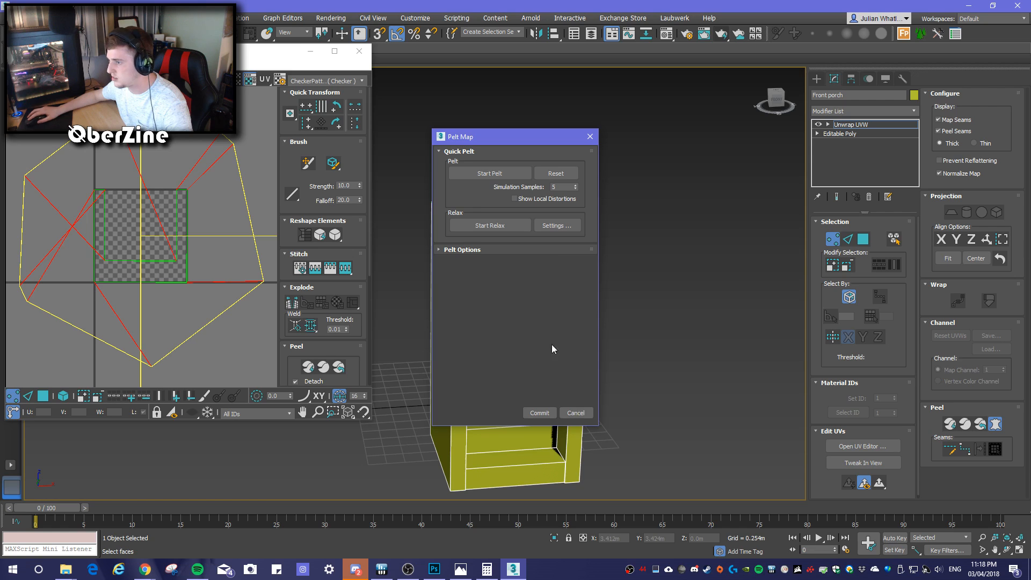
{"action": "left_click", "coordinate": [539, 412]}
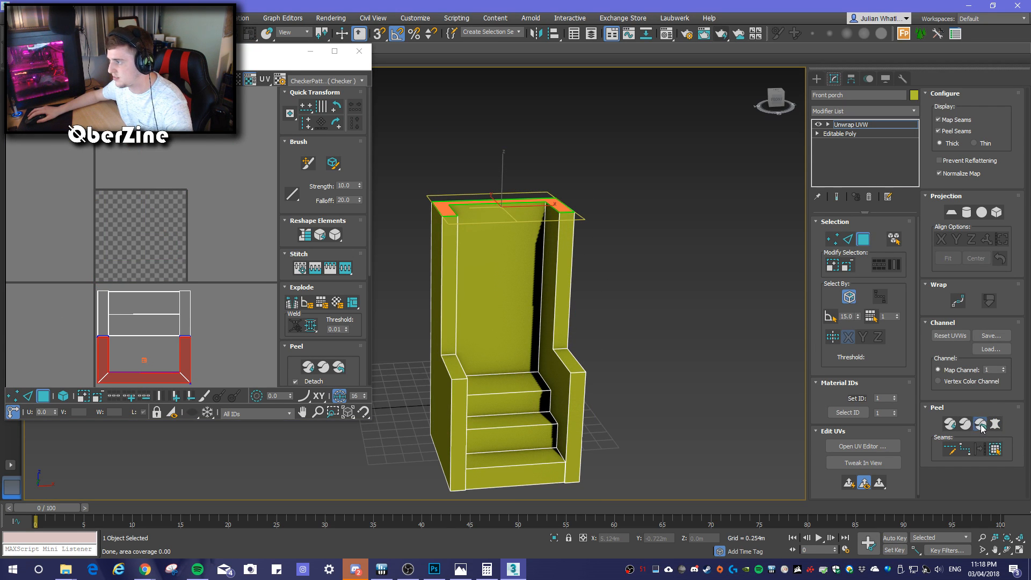
{"action": "left_click", "coordinate": [950, 424]}
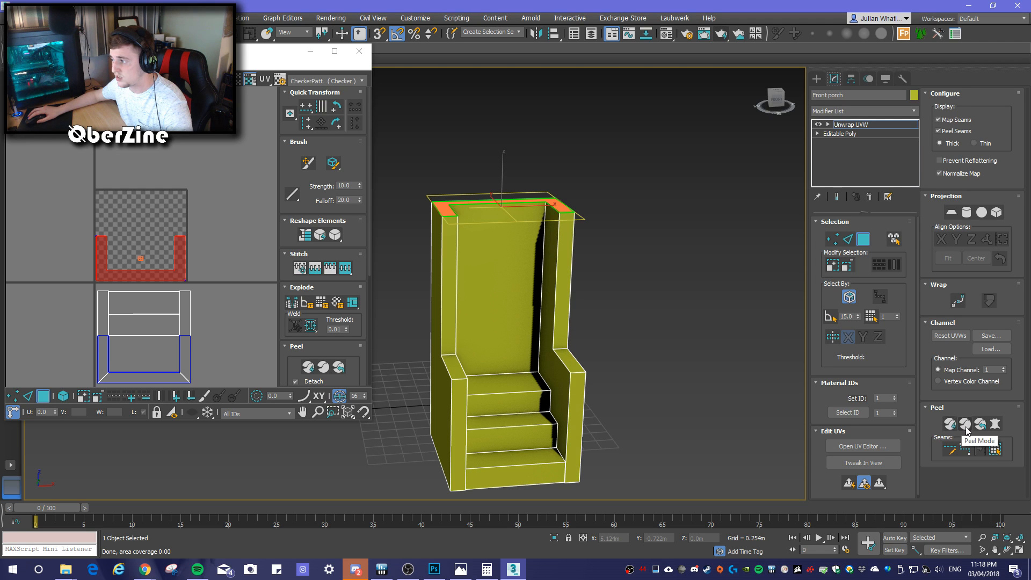
{"action": "left_click", "coordinate": [863, 239]}
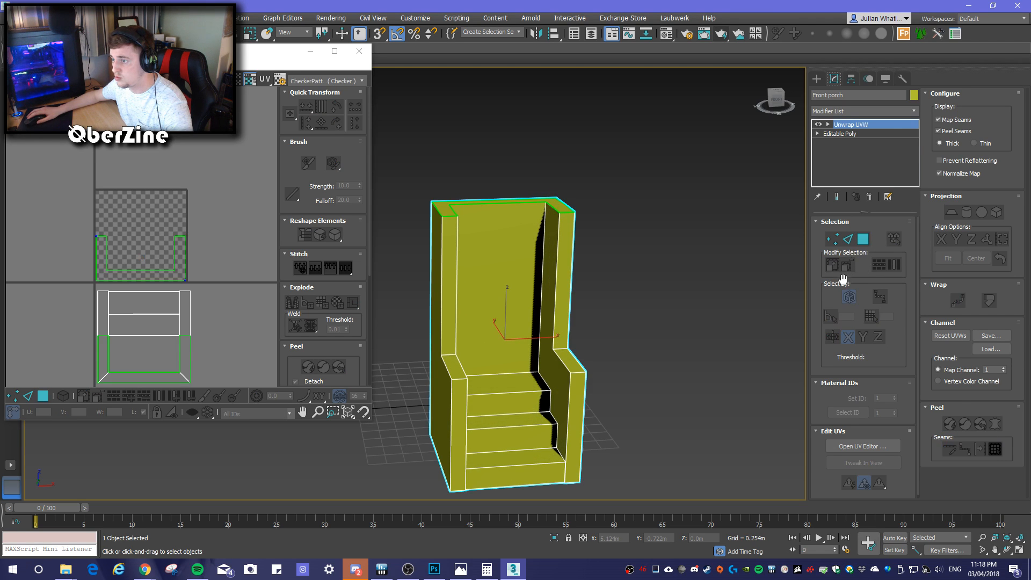
{"action": "left_click", "coordinate": [714, 331]}
{"action": "left_click", "coordinate": [569, 285]}
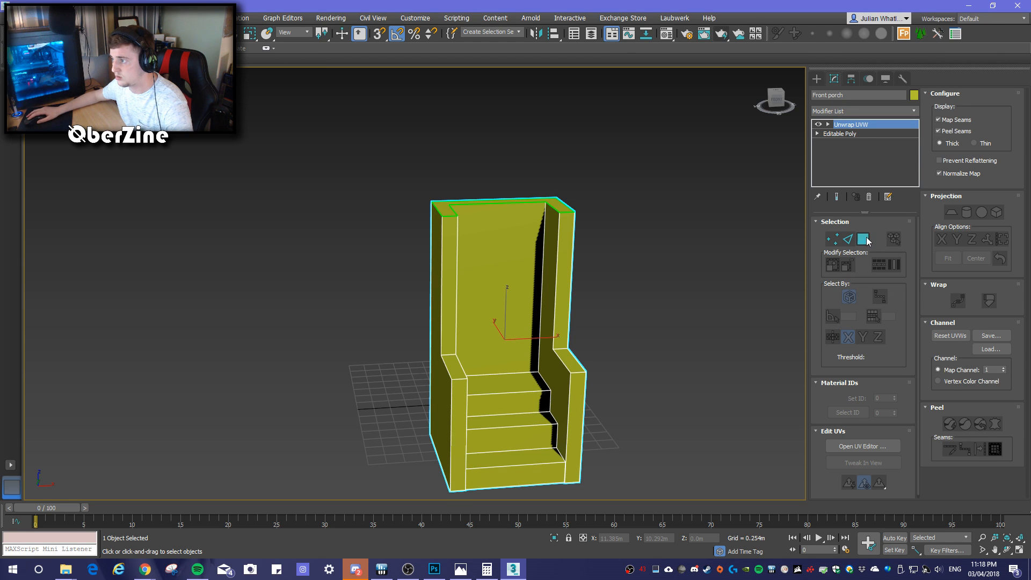
{"action": "left_click", "coordinate": [866, 240]}
{"action": "left_click", "coordinate": [863, 447]}
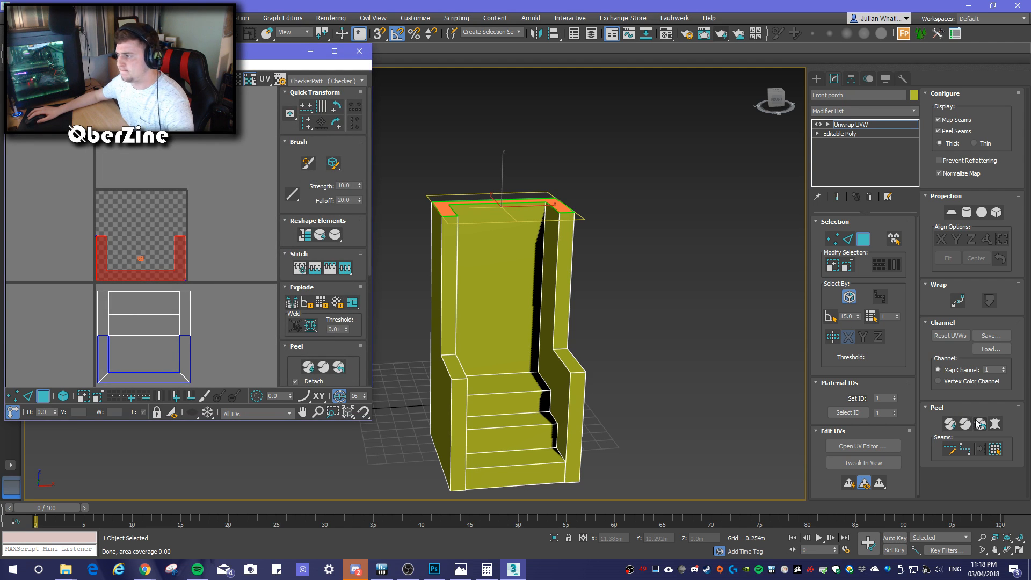
{"action": "left_click", "coordinate": [870, 242]}
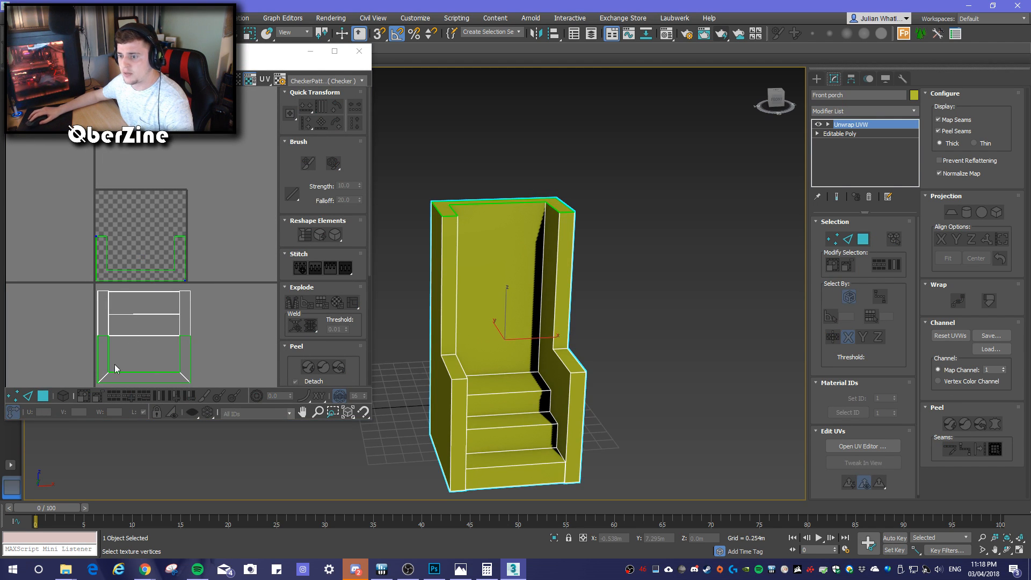
Select the rest of the porch's UVs as one element, move it onto the UV tile and peel it
{"action": "left_click", "coordinate": [42, 396]}
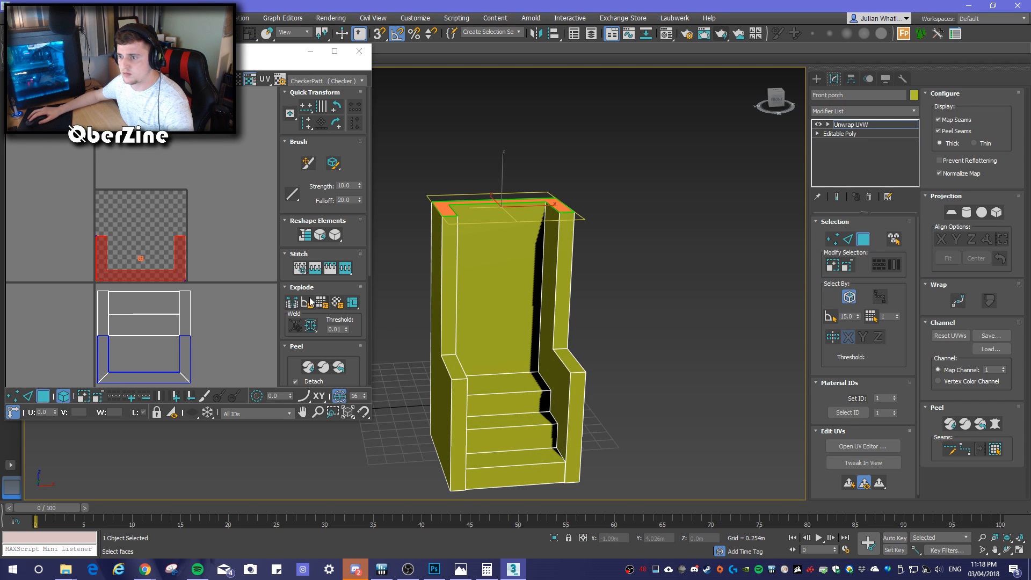
{"action": "left_click", "coordinate": [166, 298]}
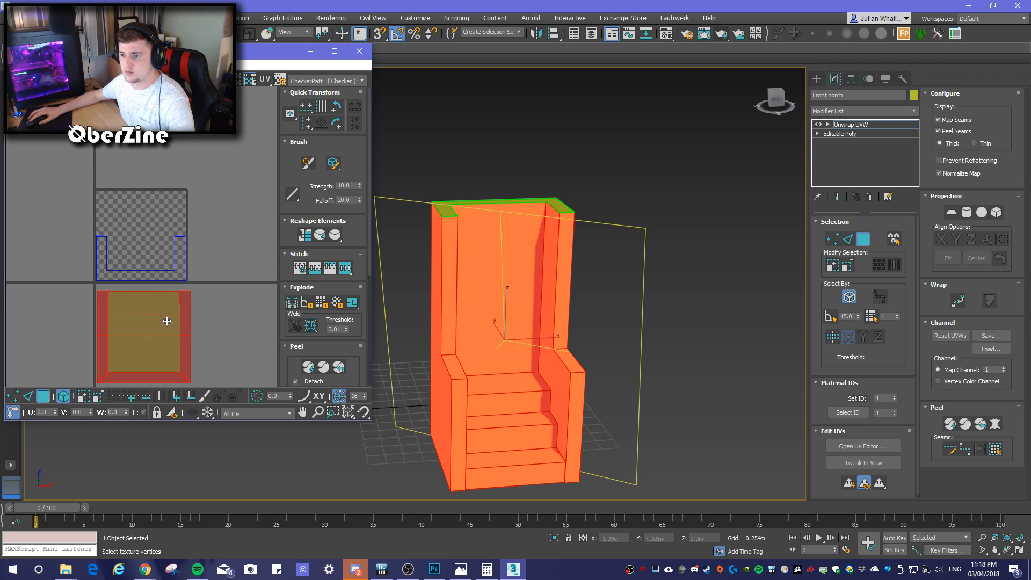
{"action": "left_click_drag", "start_coordinate": [159, 318], "coordinate": [155, 219]}
{"action": "scroll", "coordinate": [130, 203], "scroll_direction": "up", "scroll_amount": 3}
{"action": "scroll", "coordinate": [149, 242], "scroll_direction": "down", "scroll_amount": 3}
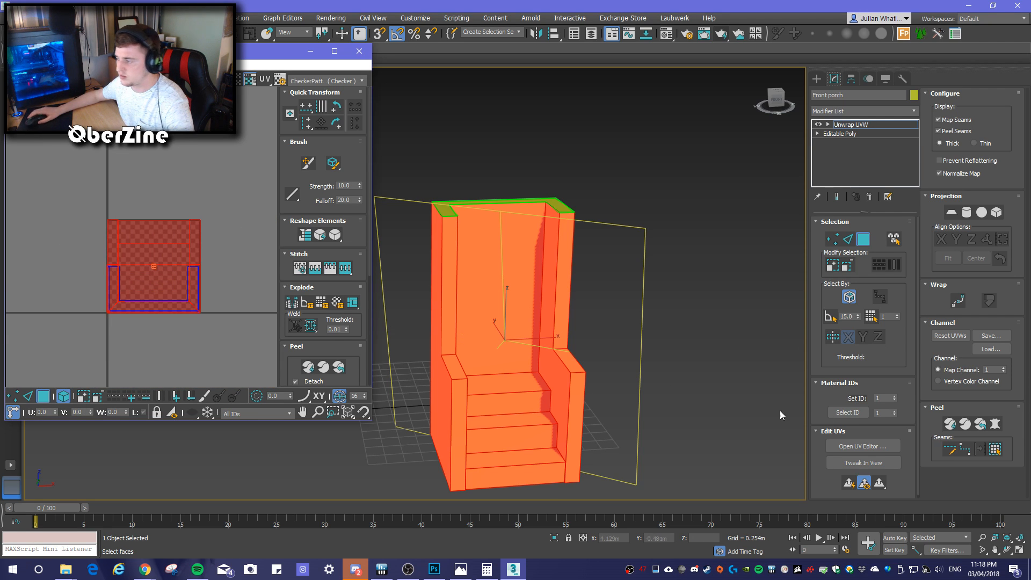
{"action": "left_click", "coordinate": [977, 423]}
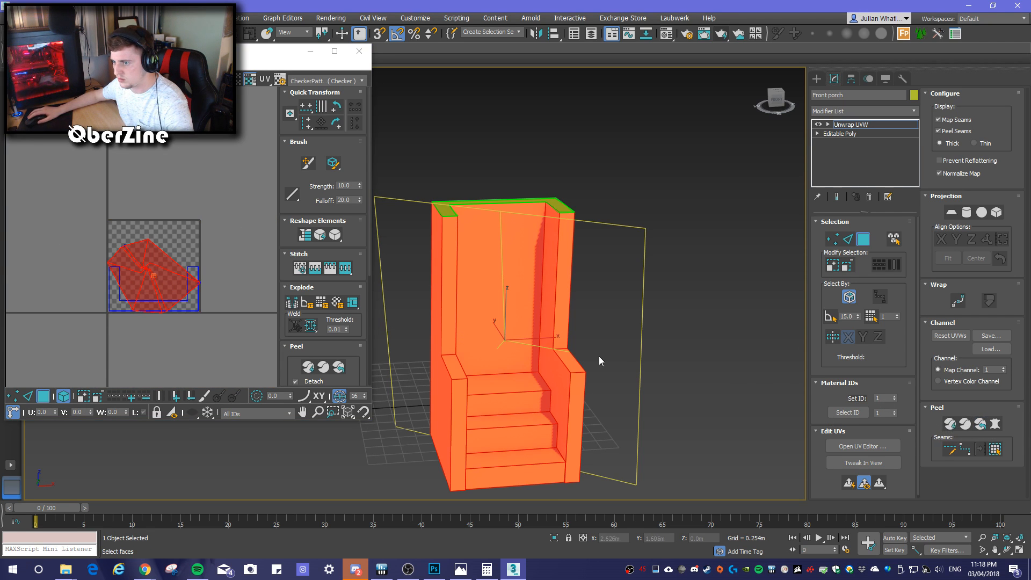
Preview the porch with the UV_Checker.png texture and switch the display back to CheckerPattern
{"action": "middle_click_drag", "start_coordinate": [653, 352], "coordinate": [257, 342], "text": "alt"}
{"action": "scroll", "coordinate": [461, 330], "scroll_direction": "up", "scroll_amount": 5}
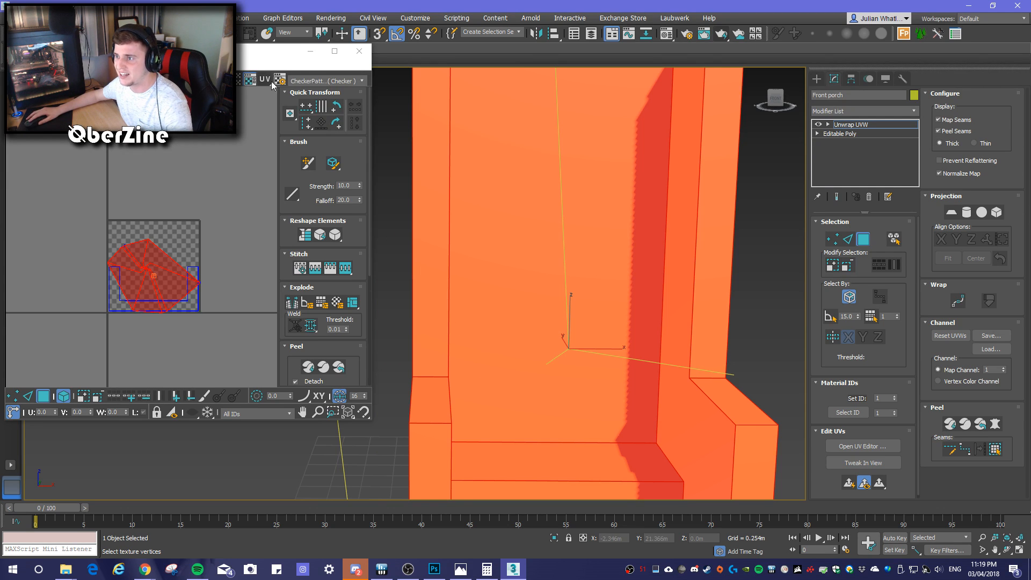
{"action": "left_click", "coordinate": [304, 81]}
{"action": "left_click", "coordinate": [311, 91]}
{"action": "left_click", "coordinate": [317, 79]}
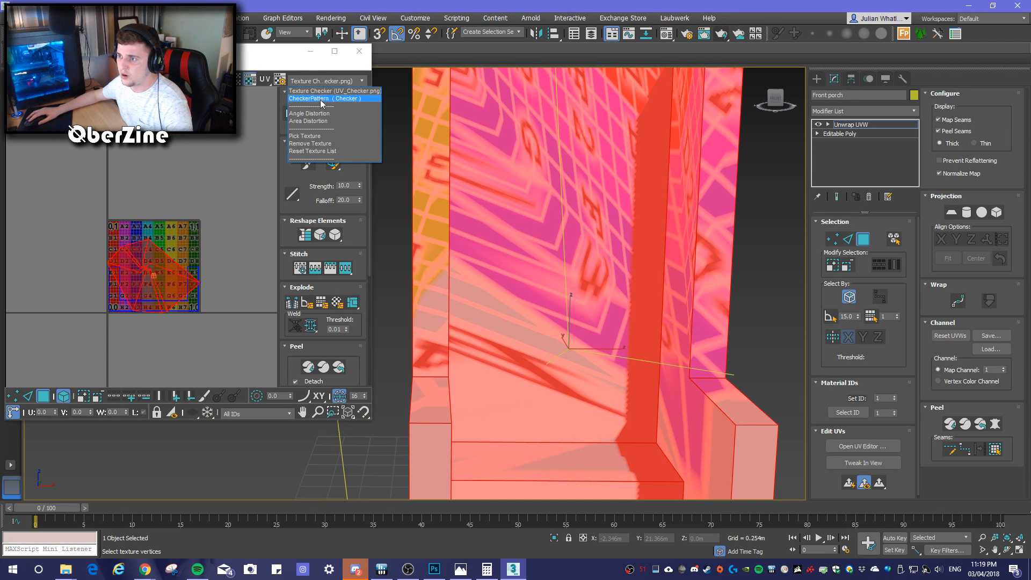
{"action": "left_click", "coordinate": [323, 99]}
Examine the checker pattern on the porch from the front and side and inspect the peeled UV shell closely
{"action": "middle_click_drag", "start_coordinate": [579, 336], "coordinate": [975, 350], "text": "alt"}
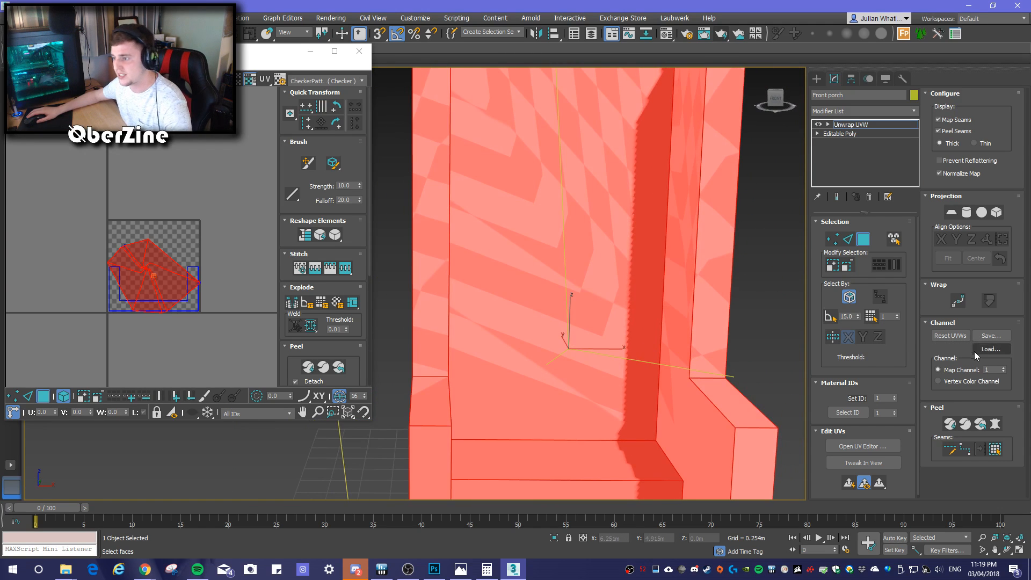
{"action": "scroll", "coordinate": [607, 333], "scroll_direction": "down", "scroll_amount": 4}
{"action": "scroll", "coordinate": [612, 332], "scroll_direction": "down", "scroll_amount": 3}
{"action": "middle_click_drag", "start_coordinate": [598, 325], "coordinate": [636, 321], "text": "alt"}
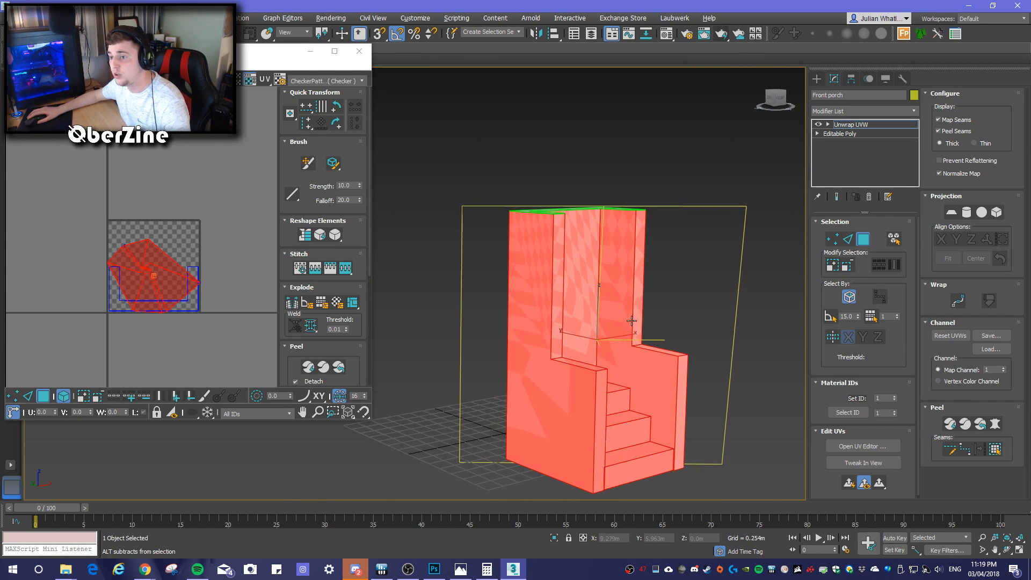
{"action": "scroll", "coordinate": [102, 243], "scroll_direction": "up", "scroll_amount": 4}
{"action": "middle_click_drag", "start_coordinate": [236, 308], "coordinate": [156, 265]}
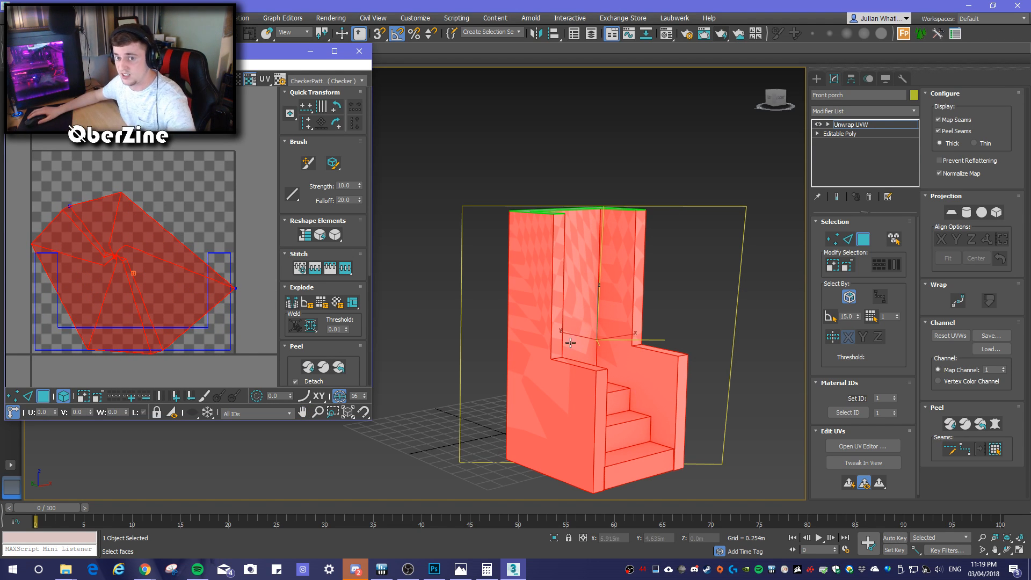
{"action": "middle_click_drag", "start_coordinate": [602, 345], "coordinate": [945, 351], "text": "alt"}
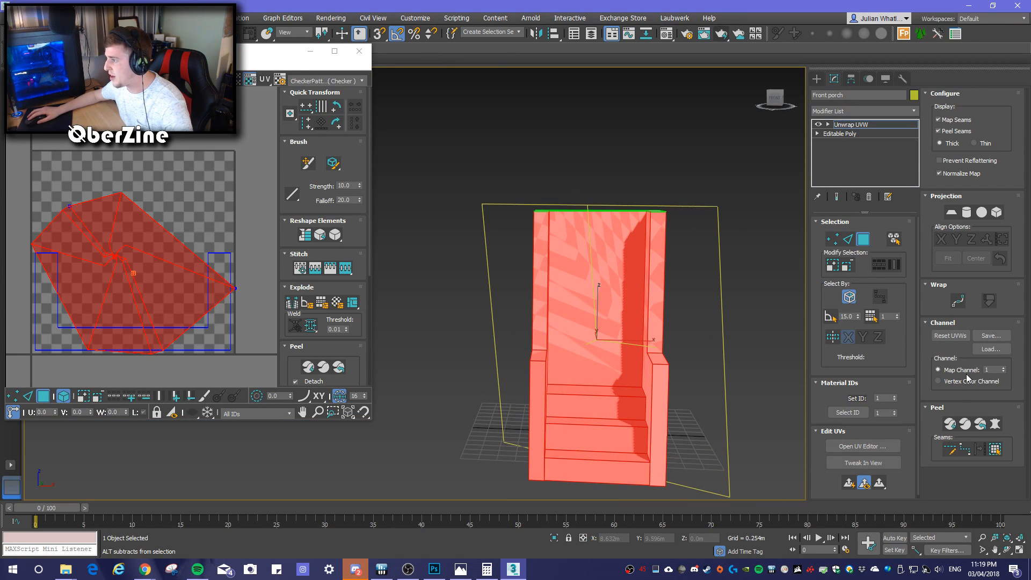
Start a point-to-point seam down the inner back corner of the porch to the top of the stairs
{"action": "left_click", "coordinate": [966, 451]}
{"action": "scroll", "coordinate": [661, 361], "scroll_direction": "up", "scroll_amount": 6}
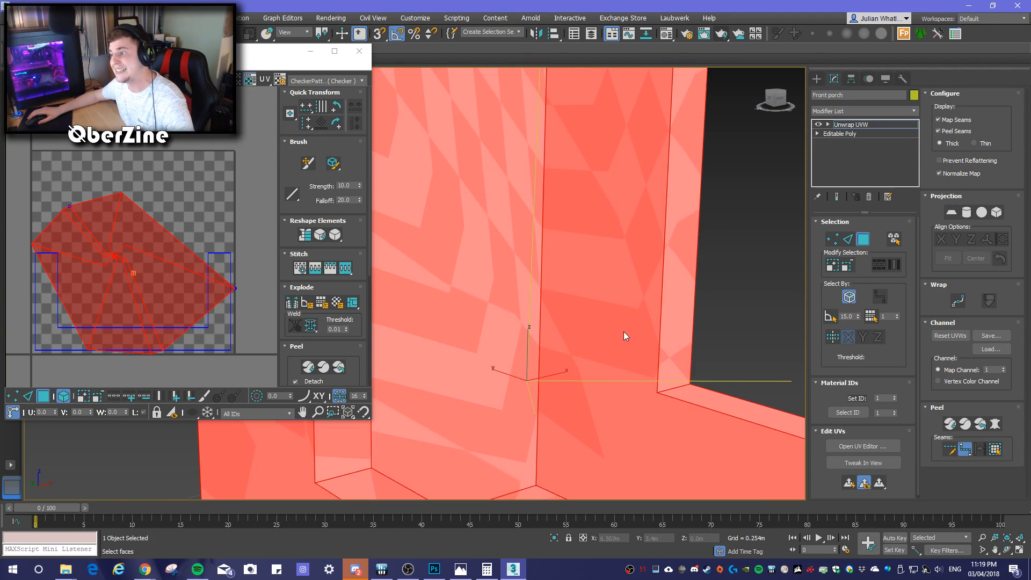
{"action": "scroll", "coordinate": [613, 334], "scroll_direction": "down", "scroll_amount": 3}
{"action": "middle_click_drag", "start_coordinate": [610, 324], "coordinate": [584, 333]}
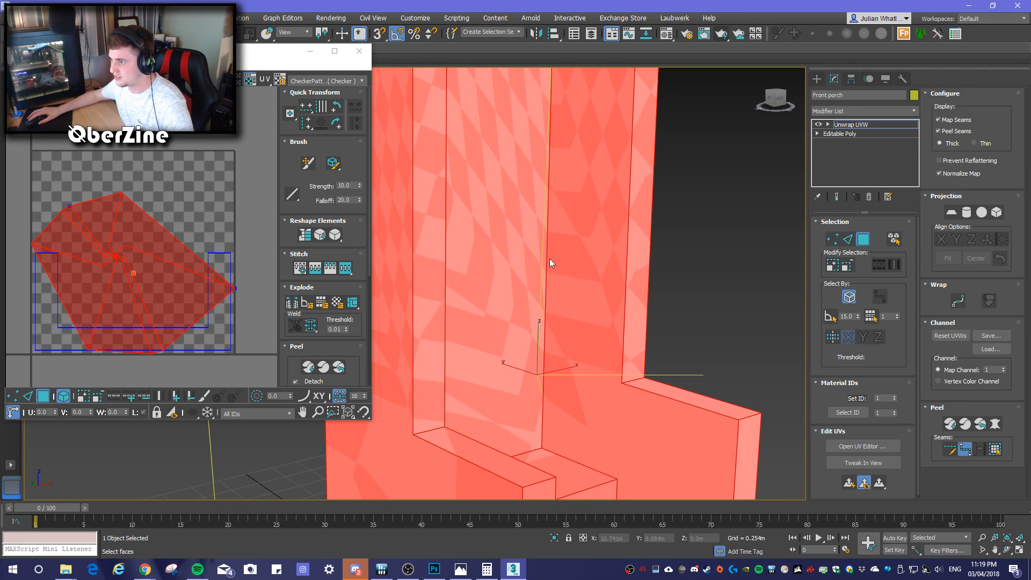
{"action": "left_click", "coordinate": [544, 257]}
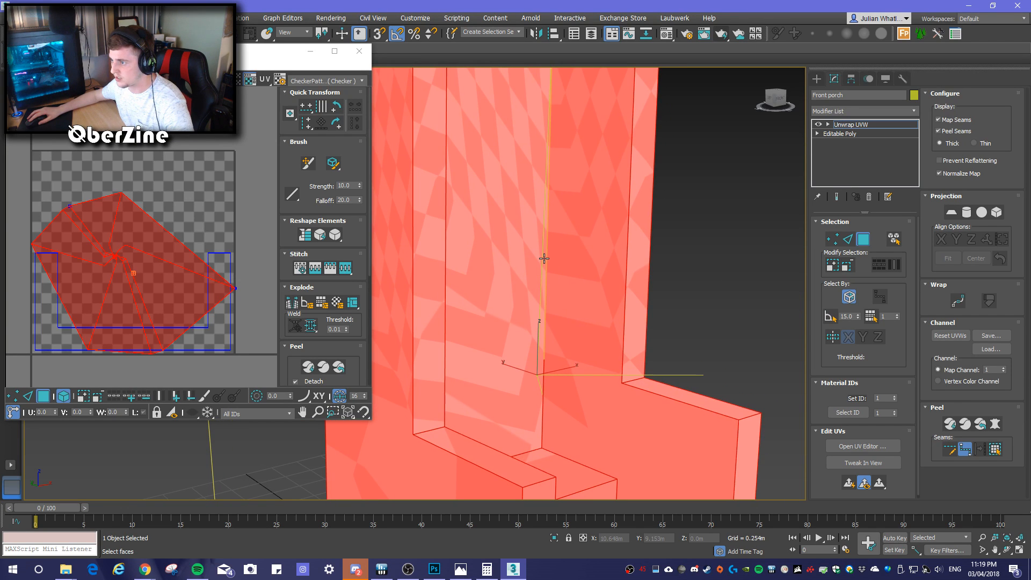
{"action": "left_click", "coordinate": [544, 413]}
Continue the seam along the stepped edge where the stairs meet the side wall, down to the porch's base
{"action": "left_click", "coordinate": [579, 463]}
{"action": "middle_click_drag", "start_coordinate": [611, 475], "coordinate": [646, 302]}
{"action": "left_click", "coordinate": [615, 345]}
{"action": "left_click", "coordinate": [664, 413]}
{"action": "left_click", "coordinate": [691, 460]}
{"action": "middle_click_drag", "start_coordinate": [752, 477], "coordinate": [652, 330]}
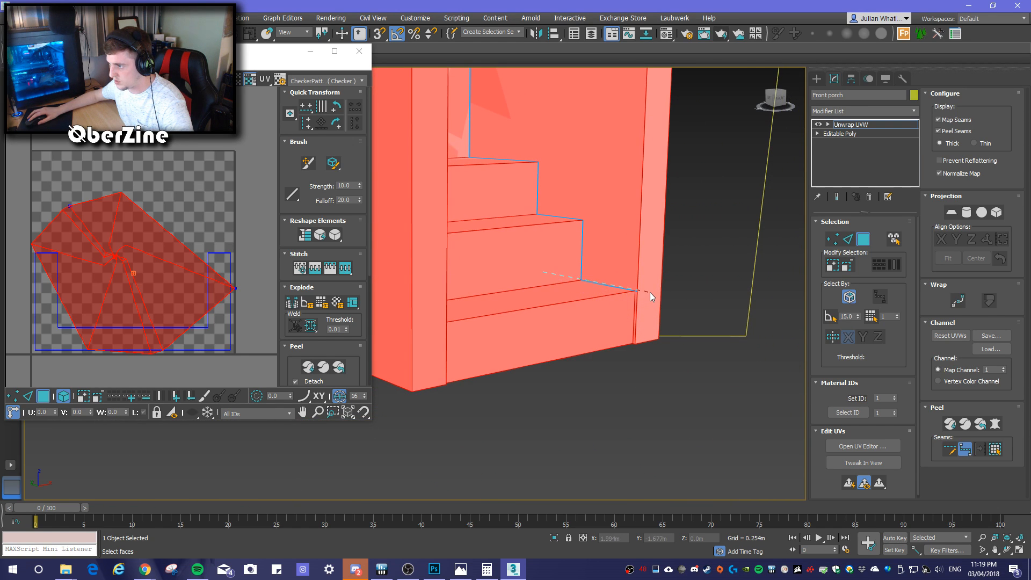
{"action": "left_click", "coordinate": [636, 319]}
Continue the point-to-point seam along the bottom outer edge of the same side wall
{"action": "middle_click_drag", "start_coordinate": [636, 319], "coordinate": [605, 301], "text": "alt"}
{"action": "left_click", "coordinate": [567, 379]}
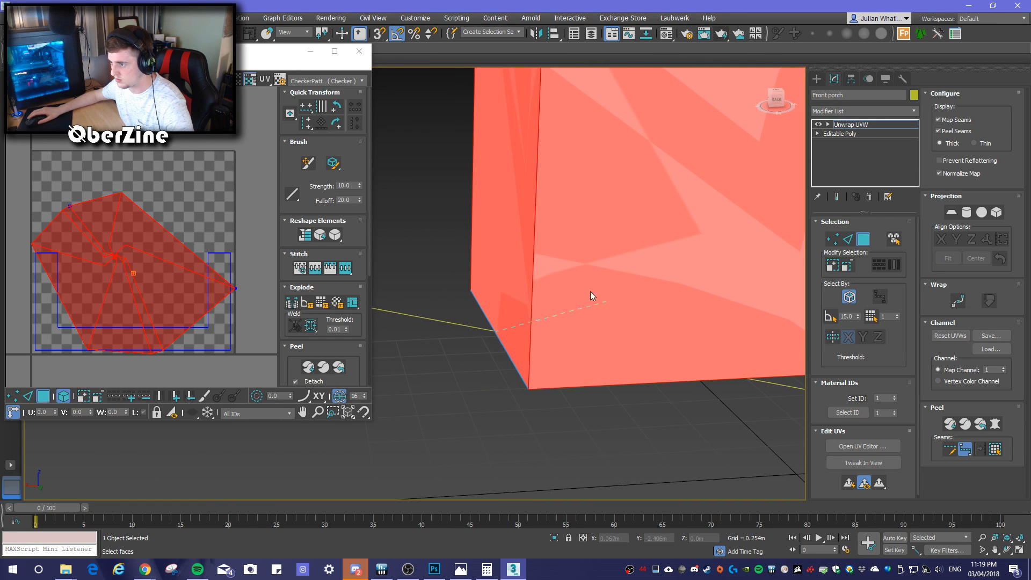
{"action": "middle_click_drag", "start_coordinate": [571, 207], "coordinate": [623, 240], "text": "alt"}
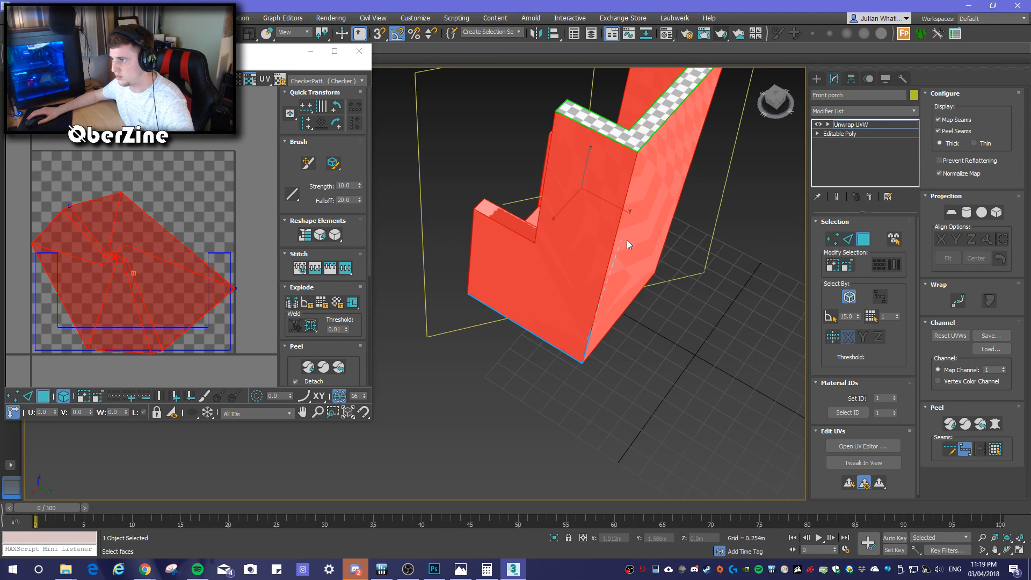
{"action": "middle_click_drag", "start_coordinate": [631, 188], "coordinate": [698, 154], "text": "alt"}
{"action": "left_click", "coordinate": [625, 263]}
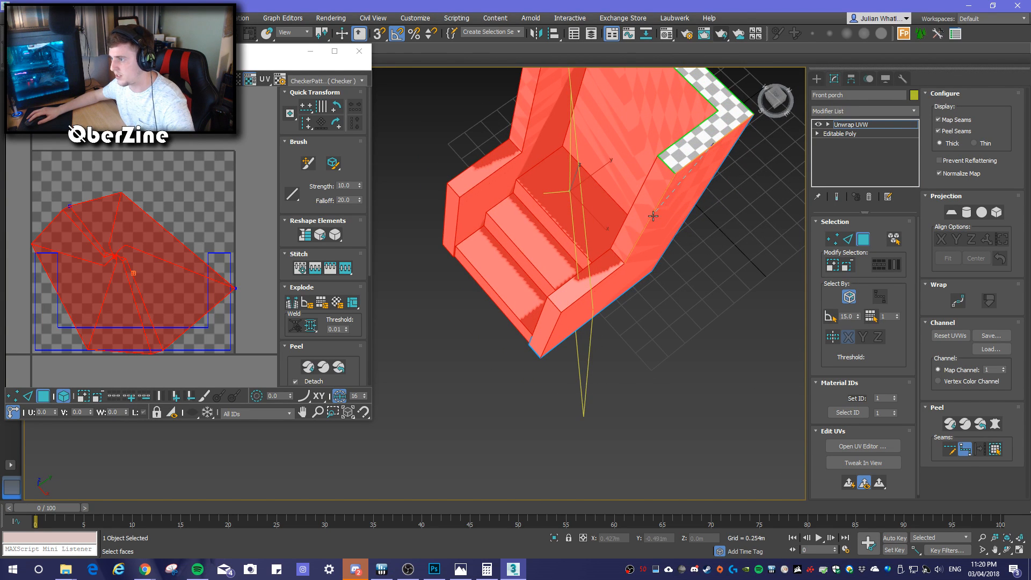
Try extending the seam up the outer edges of the side wall and undo the extra sections
{"action": "left_click", "coordinate": [555, 325]}
{"action": "middle_click_drag", "start_coordinate": [579, 328], "coordinate": [681, 243]}
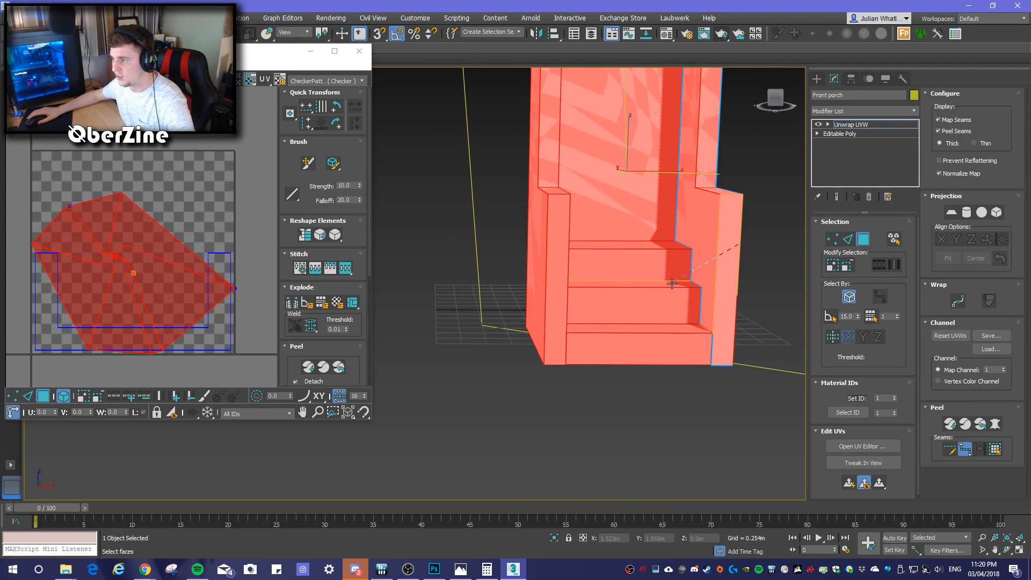
{"action": "key", "text": "z"}
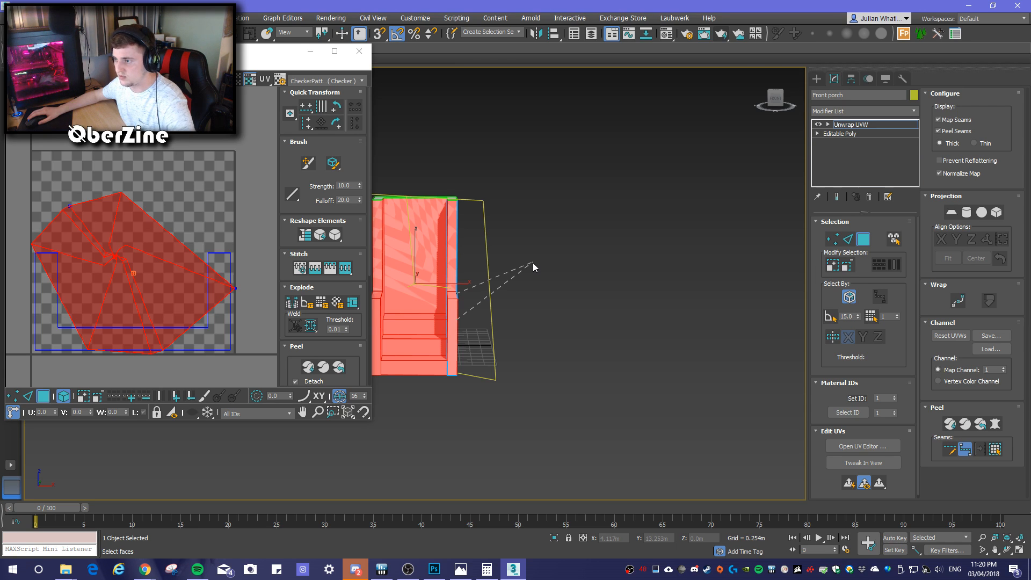
{"action": "middle_click_drag", "start_coordinate": [511, 247], "coordinate": [656, 311]}
{"action": "scroll", "coordinate": [656, 312], "scroll_direction": "up", "scroll_amount": 6}
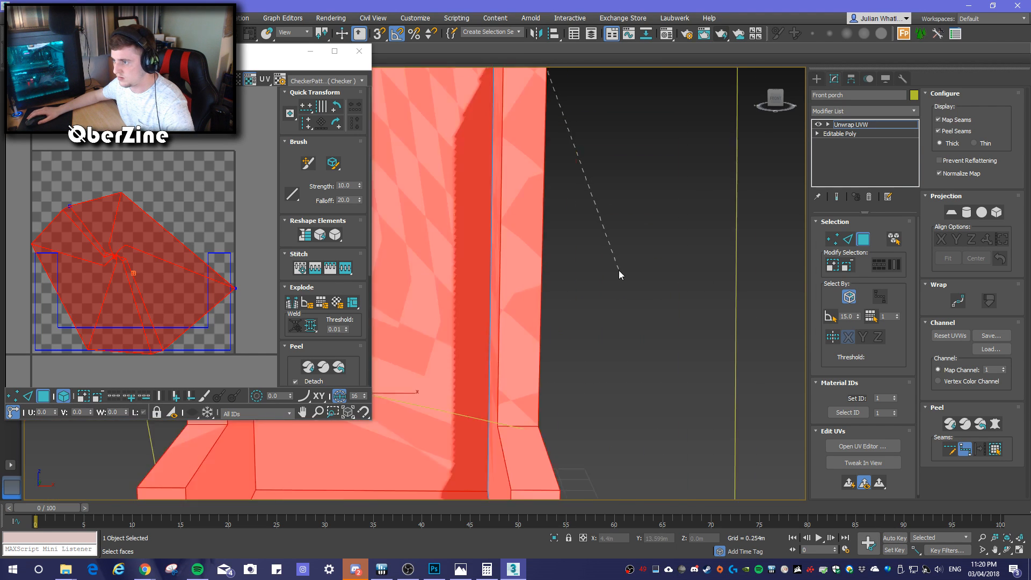
{"action": "key", "text": "z"}
{"action": "middle_click_drag", "start_coordinate": [621, 230], "coordinate": [630, 265], "text": "alt"}
{"action": "middle_click_drag", "start_coordinate": [598, 183], "coordinate": [569, 192], "text": "alt"}
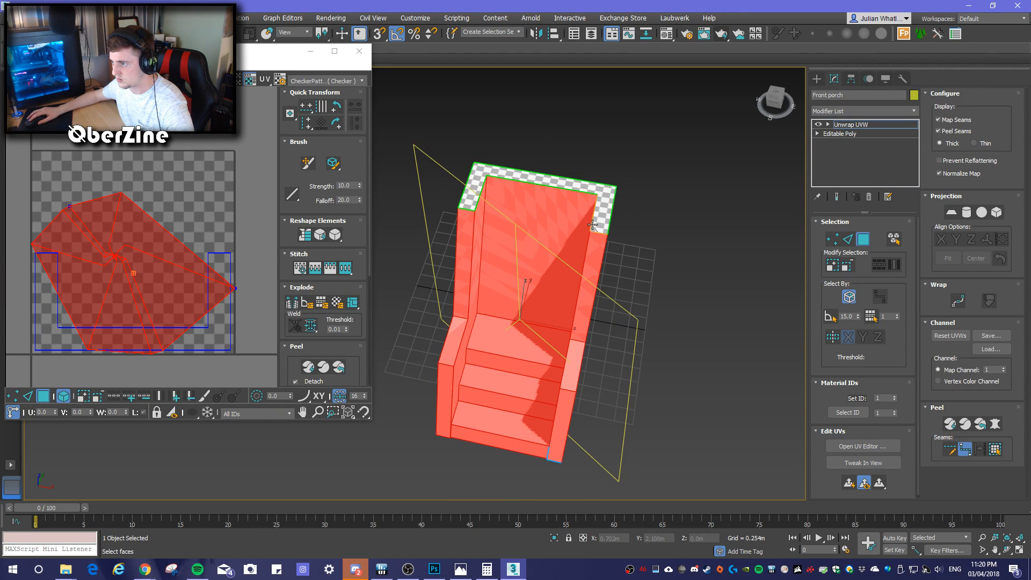
Quick Peel the porch's UVs along the new seams and check the checker pattern on the model
{"action": "middle_click_drag", "start_coordinate": [591, 222], "coordinate": [666, 245], "text": "alt"}
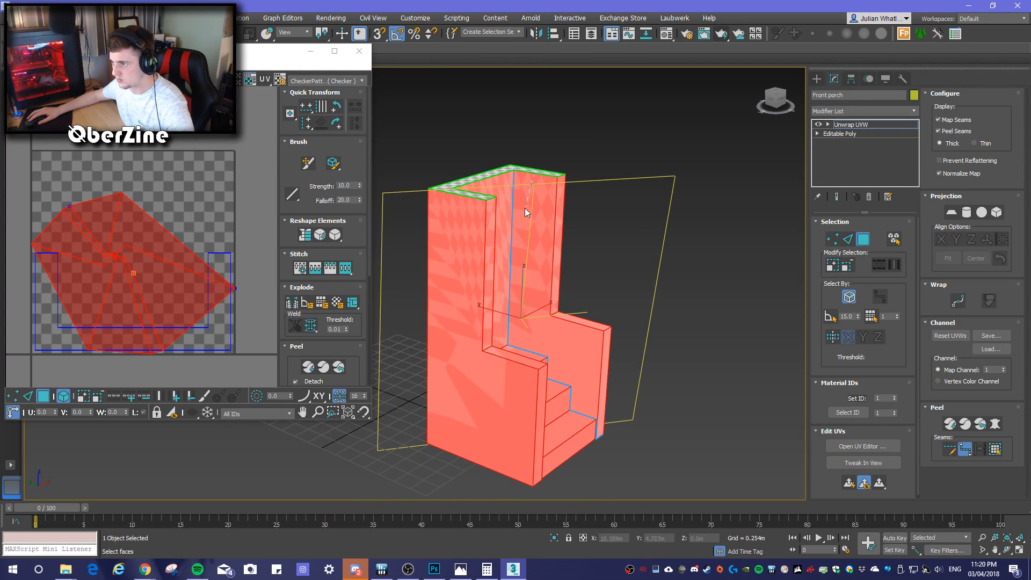
{"action": "left_click", "coordinate": [952, 424]}
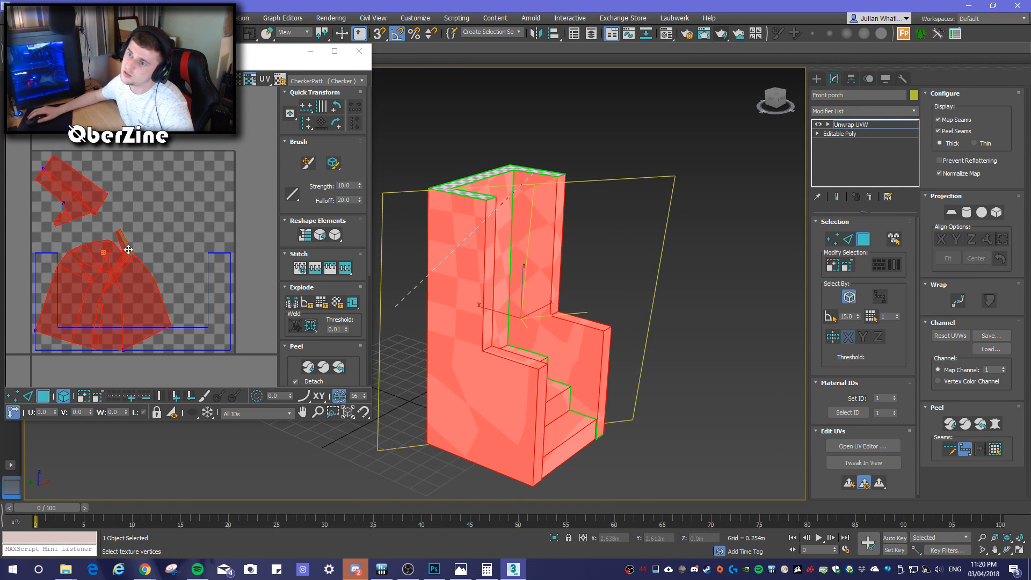
{"action": "middle_click_drag", "start_coordinate": [637, 357], "coordinate": [624, 336], "text": "alt"}
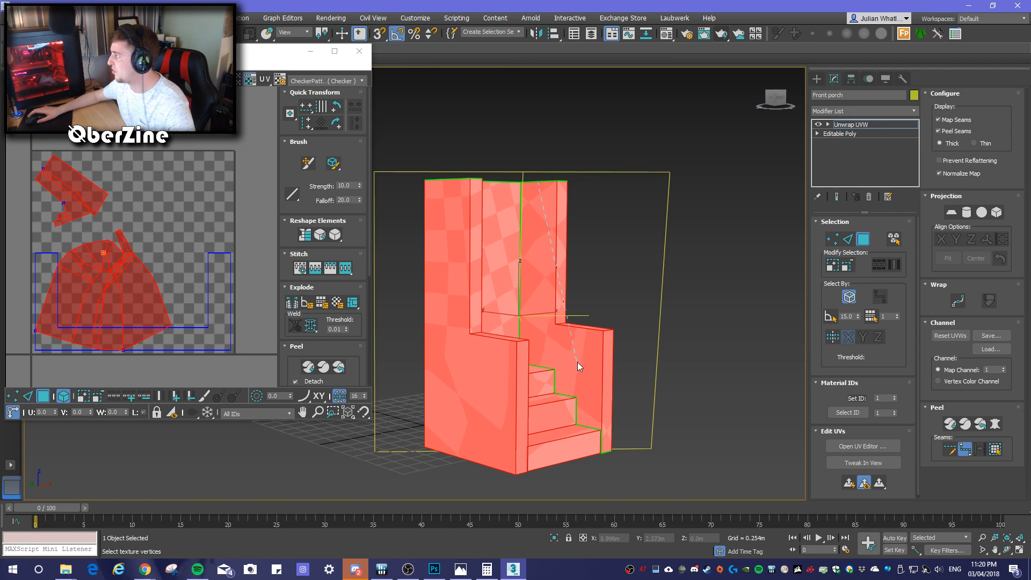
Run a point-to-point seam from the side wall's base along its outer edge to the top of the porch
{"action": "scroll", "coordinate": [578, 362], "scroll_direction": "up", "scroll_amount": 5}
{"action": "mouse_move", "coordinate": [574, 372]}
{"action": "middle_mouse_down", "text": "alt"}
{"action": "mouse_move", "coordinate": [618, 382]}
{"action": "mouse_move", "coordinate": [581, 387]}
{"action": "mouse_move", "coordinate": [469, 362]}
{"action": "mouse_move", "coordinate": [530, 375]}
{"action": "mouse_move", "coordinate": [588, 357]}
{"action": "middle_mouse_up", "text": "alt"}
{"action": "scroll", "coordinate": [549, 373], "scroll_direction": "down", "scroll_amount": 5}
{"action": "scroll", "coordinate": [553, 356], "scroll_direction": "up", "scroll_amount": 1}
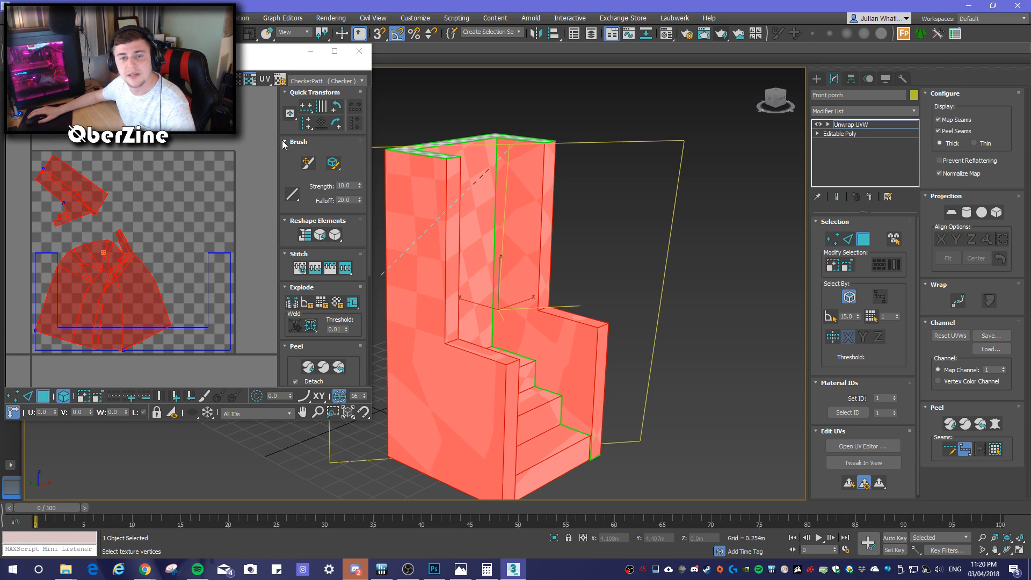
{"action": "middle_click_drag", "start_coordinate": [650, 358], "coordinate": [564, 298], "text": "alt"}
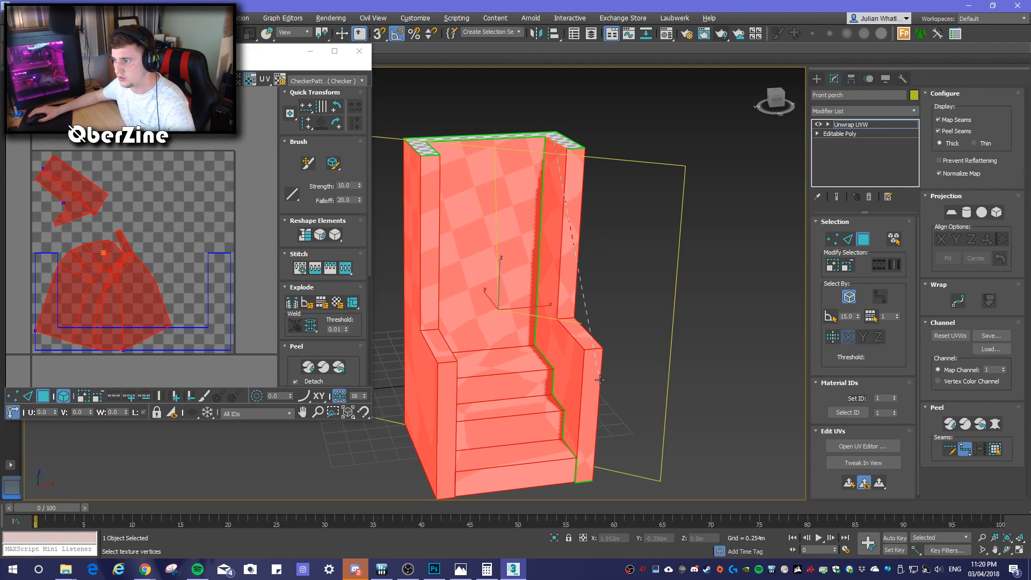
{"action": "left_click", "coordinate": [593, 467]}
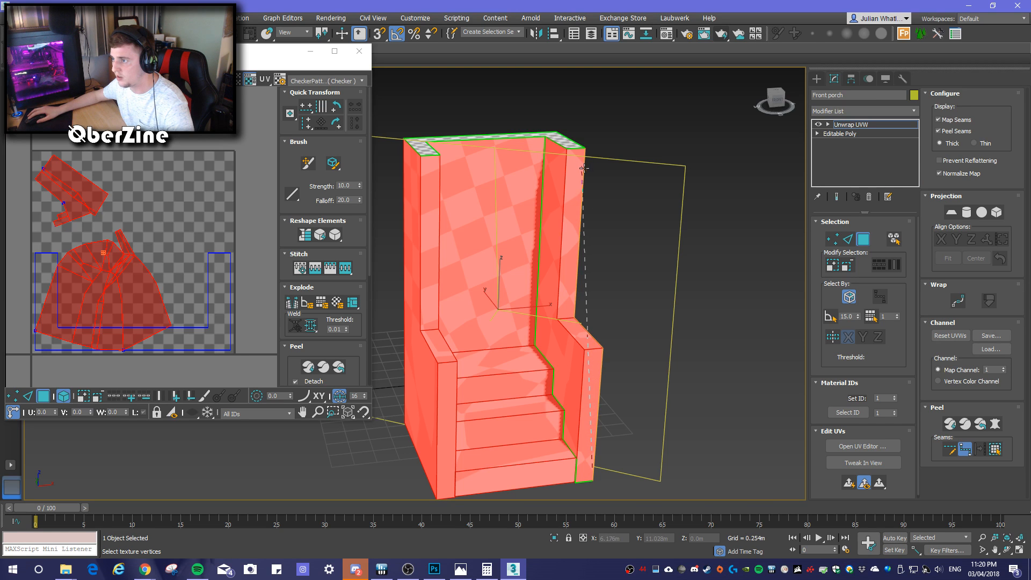
{"action": "middle_click_drag", "start_coordinate": [576, 268], "coordinate": [518, 270], "text": "alt"}
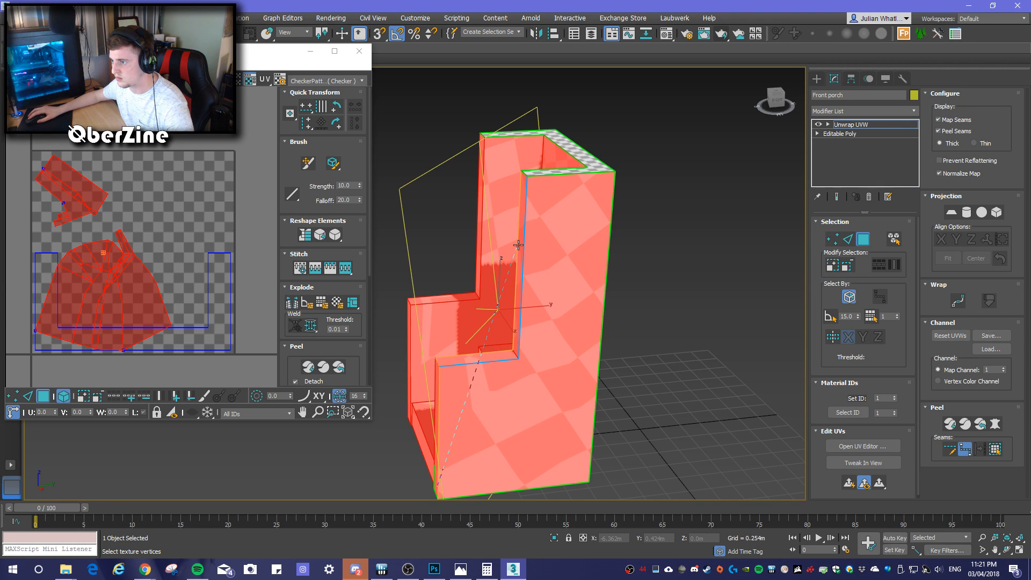
Add a matching seam down the inner front edge of the same side wall to outline its narrow front faces
{"action": "left_click", "coordinate": [518, 246]}
{"action": "right_click", "coordinate": [520, 252]}
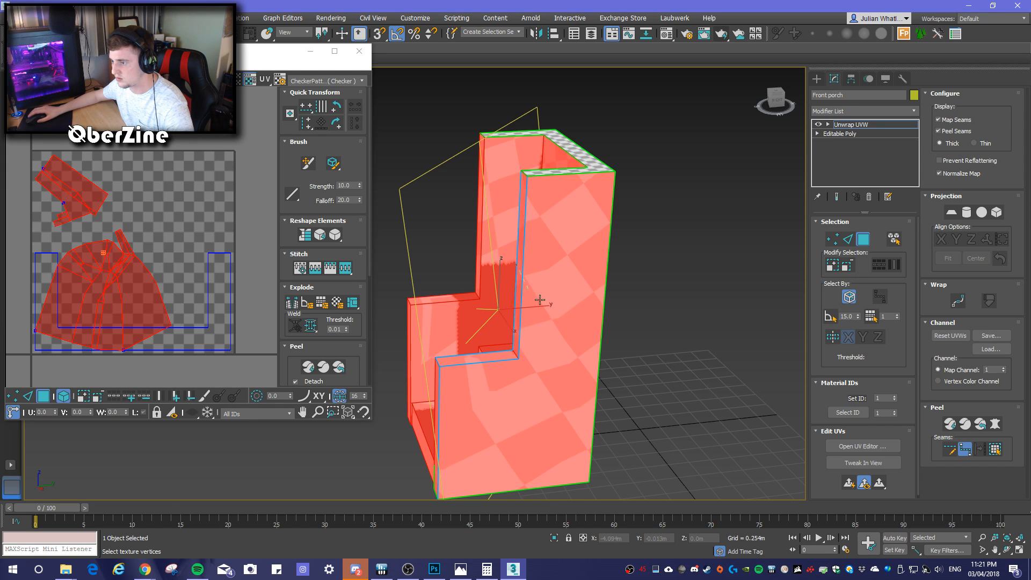
{"action": "middle_click_drag", "start_coordinate": [562, 330], "coordinate": [579, 369], "text": "alt"}
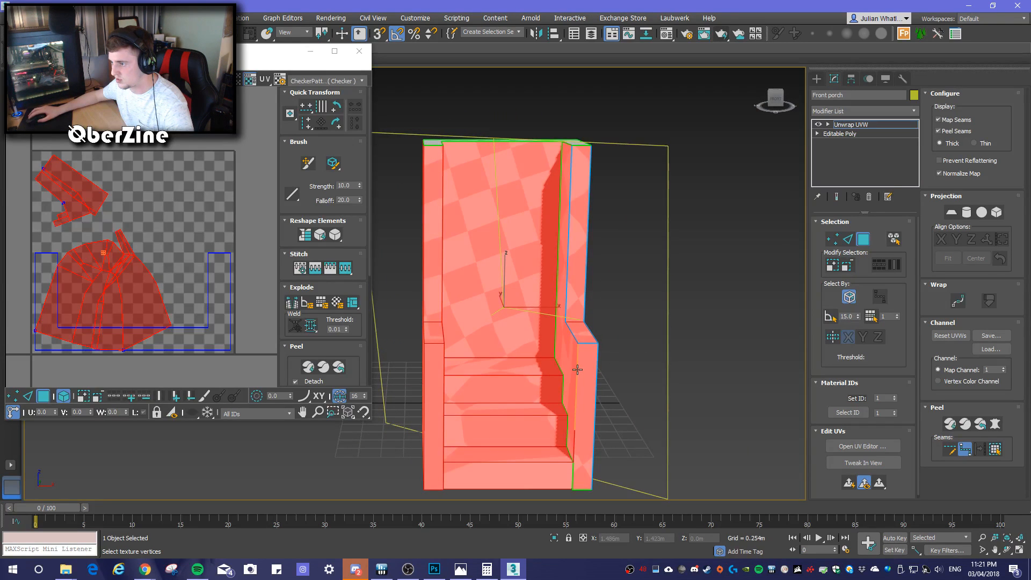
{"action": "left_click", "coordinate": [576, 370]}
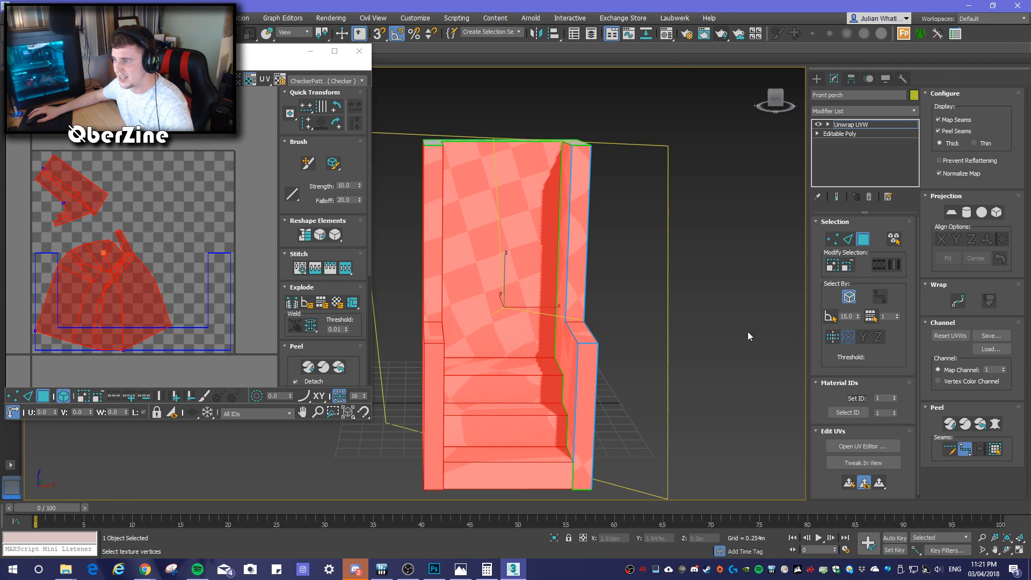
Quick Peel the porch's UVs along the new seams and inspect the resulting shells and checker pattern
{"action": "left_click", "coordinate": [951, 426]}
{"action": "mouse_move", "coordinate": [643, 344]}
{"action": "middle_mouse_down", "text": "alt"}
{"action": "mouse_move", "coordinate": [682, 344]}
{"action": "mouse_move", "coordinate": [723, 363]}
{"action": "mouse_move", "coordinate": [636, 381]}
{"action": "mouse_move", "coordinate": [656, 358]}
{"action": "mouse_move", "coordinate": [643, 344]}
{"action": "mouse_move", "coordinate": [555, 340]}
{"action": "mouse_move", "coordinate": [626, 337]}
{"action": "middle_mouse_up", "text": "alt"}
{"action": "middle_click_drag", "start_coordinate": [489, 304], "coordinate": [554, 305], "text": "alt"}
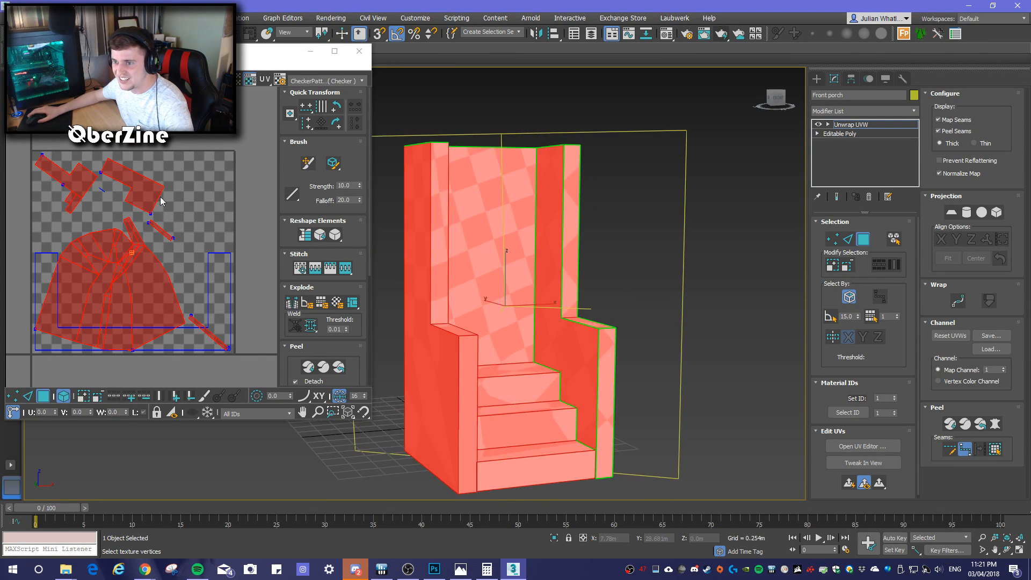
{"action": "scroll", "coordinate": [47, 192], "scroll_direction": "up", "scroll_amount": 3}
{"action": "scroll", "coordinate": [97, 155], "scroll_direction": "up", "scroll_amount": 3}
{"action": "scroll", "coordinate": [113, 154], "scroll_direction": "down", "scroll_amount": 3}
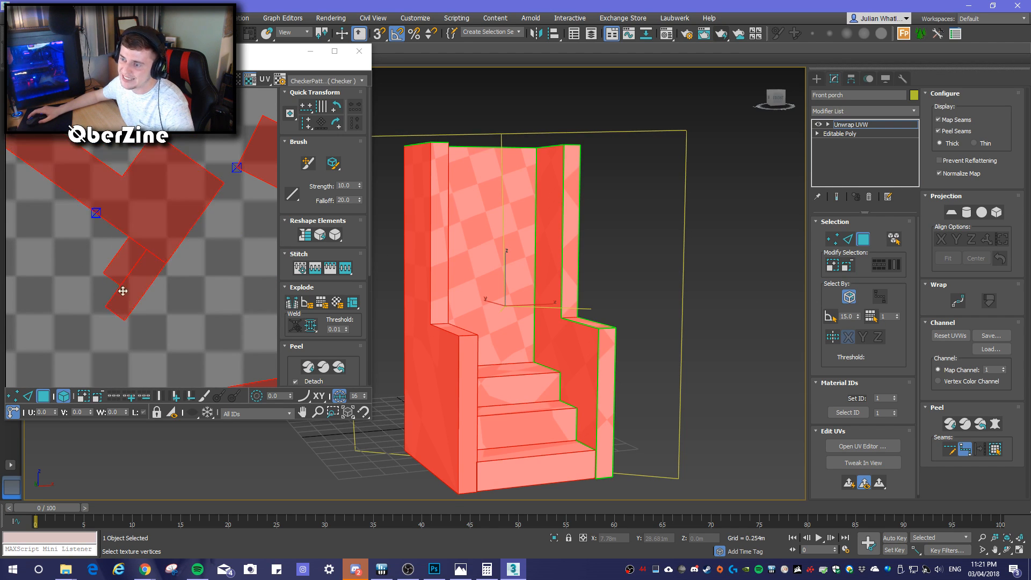
{"action": "middle_click_drag", "start_coordinate": [545, 423], "coordinate": [636, 441], "text": "alt"}
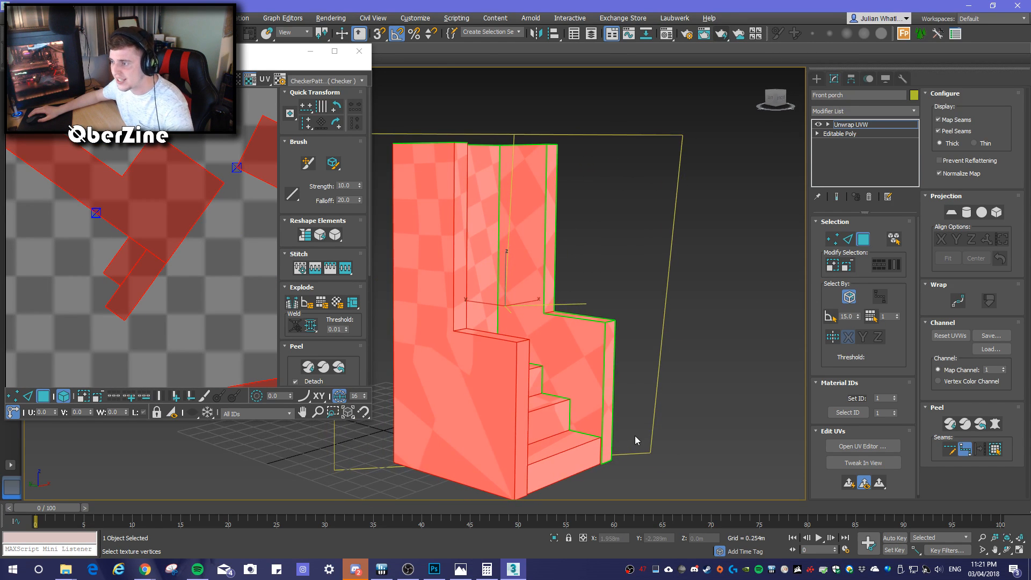
{"action": "scroll", "coordinate": [183, 285], "scroll_direction": "down", "scroll_amount": 3}
{"action": "middle_click_drag", "start_coordinate": [195, 281], "coordinate": [108, 233]}
Cut seams along the opposite side wall's back corner and its inner front edge down to the base
{"action": "middle_click_drag", "start_coordinate": [624, 383], "coordinate": [542, 386], "text": "alt"}
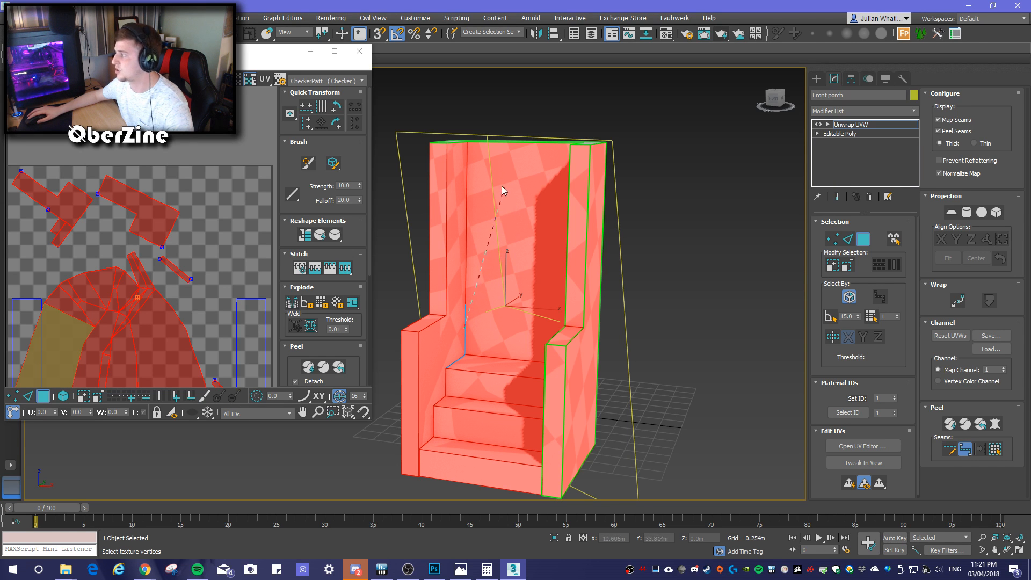
{"action": "middle_click_drag", "start_coordinate": [475, 144], "coordinate": [453, 288]}
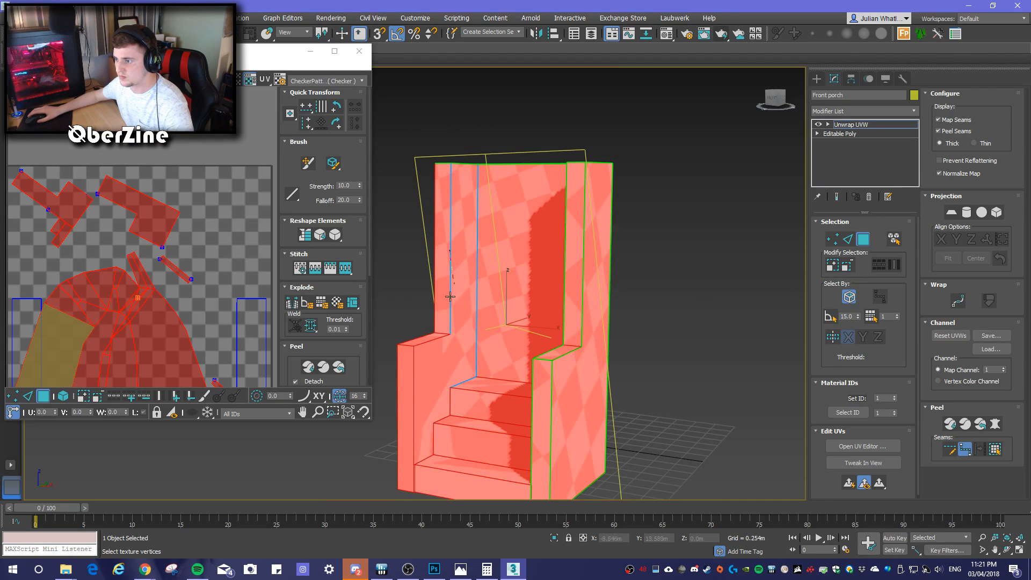
{"action": "left_click", "coordinate": [428, 343]}
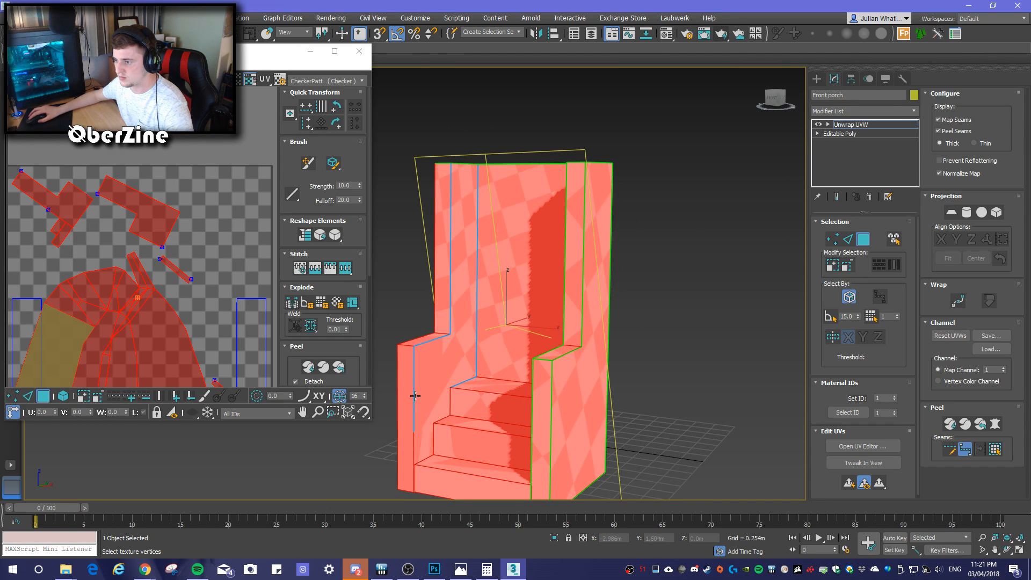
{"action": "left_click", "coordinate": [413, 465]}
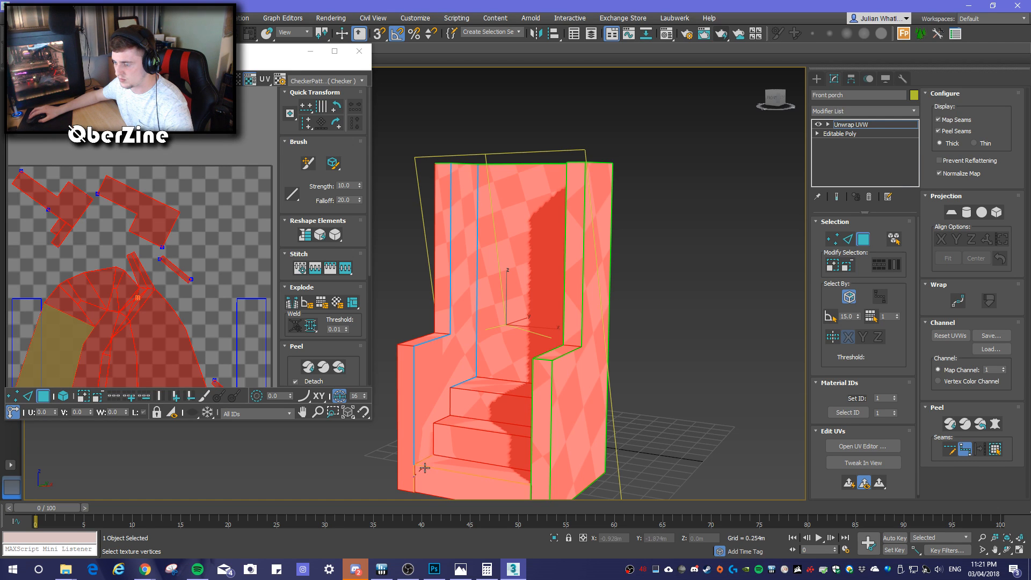
Continue the seam along the stepped edge where the stairs meet the opposite side wall
{"action": "scroll", "coordinate": [424, 473], "scroll_direction": "up", "scroll_amount": 5}
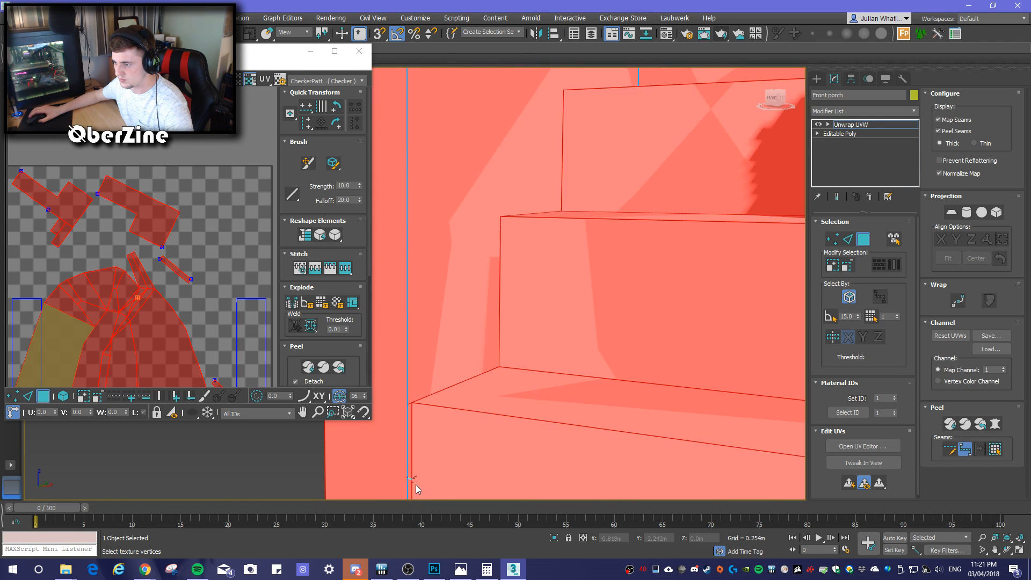
{"action": "left_click", "coordinate": [422, 398]}
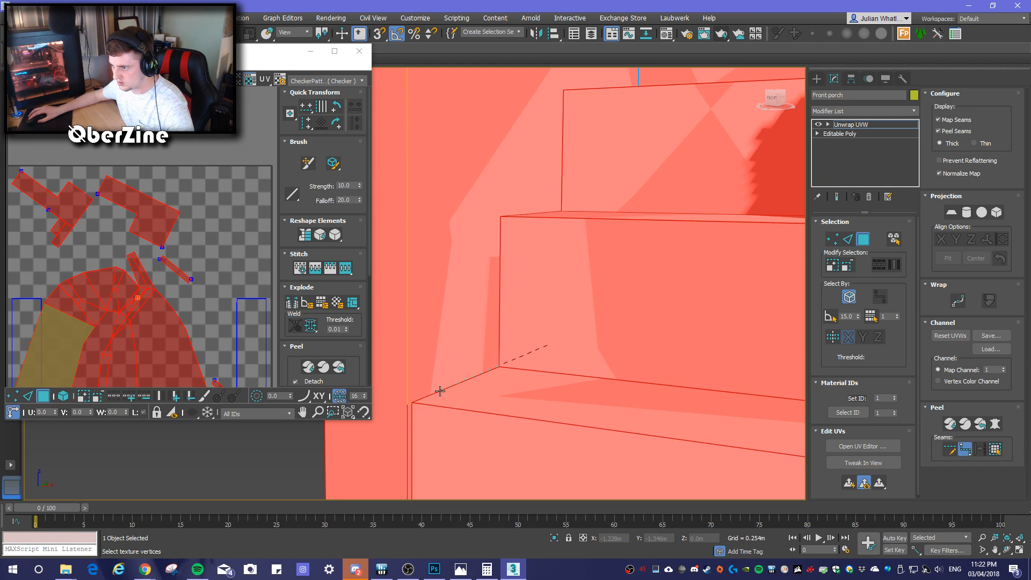
{"action": "left_click", "coordinate": [504, 337]}
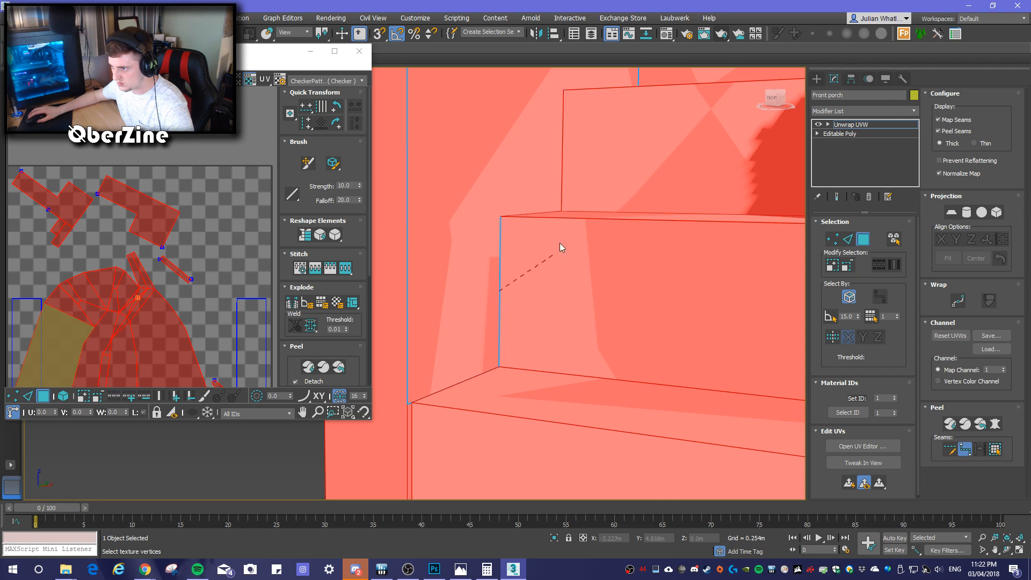
{"action": "left_click", "coordinate": [563, 179]}
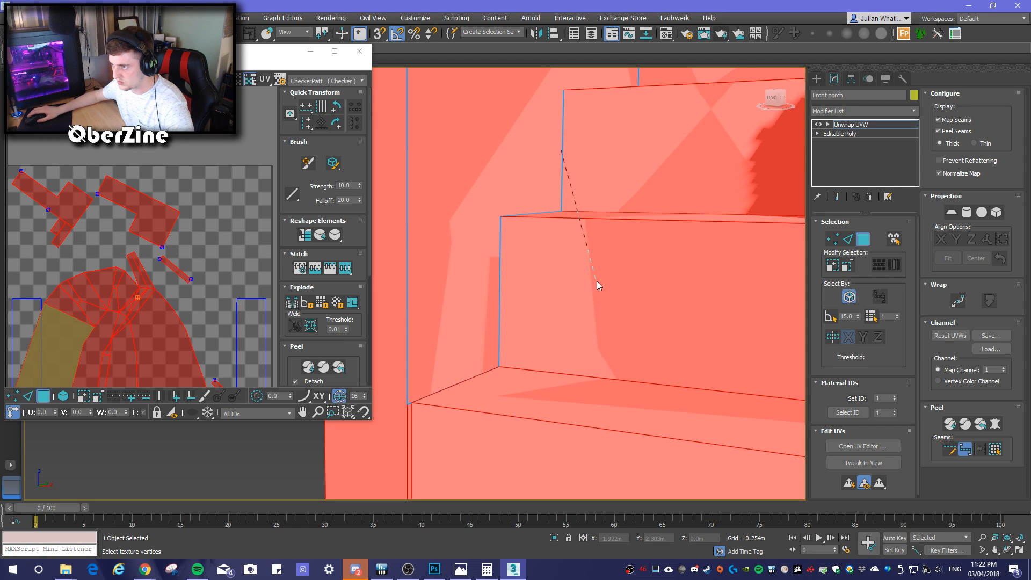
{"action": "scroll", "coordinate": [555, 325], "scroll_direction": "down", "scroll_amount": 10}
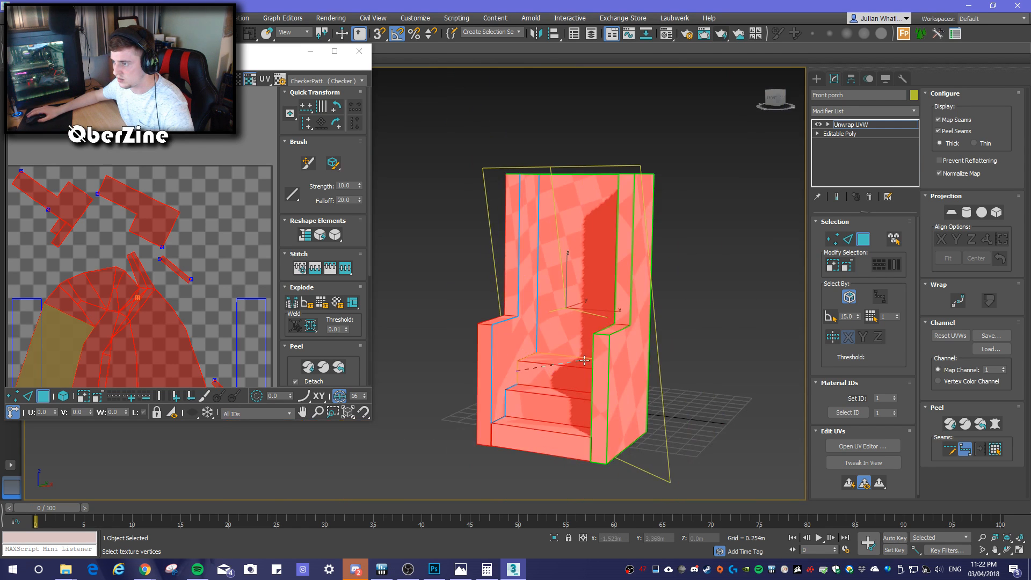
{"action": "middle_click_drag", "start_coordinate": [555, 302], "coordinate": [563, 287]}
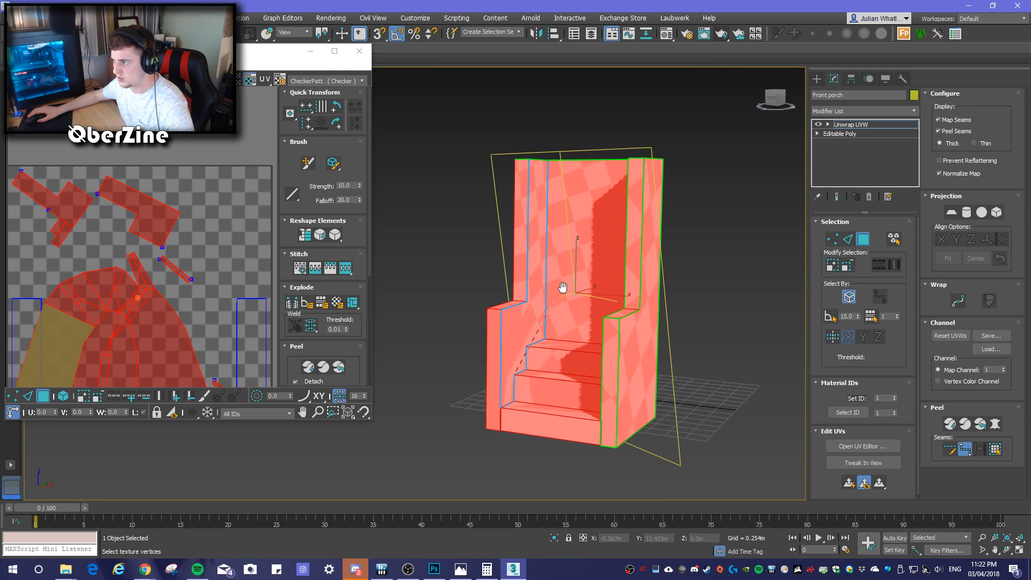
Quick Peel the porch's UVs again with the opposite wall's seams and view the whole layout
{"action": "left_click", "coordinate": [950, 424]}
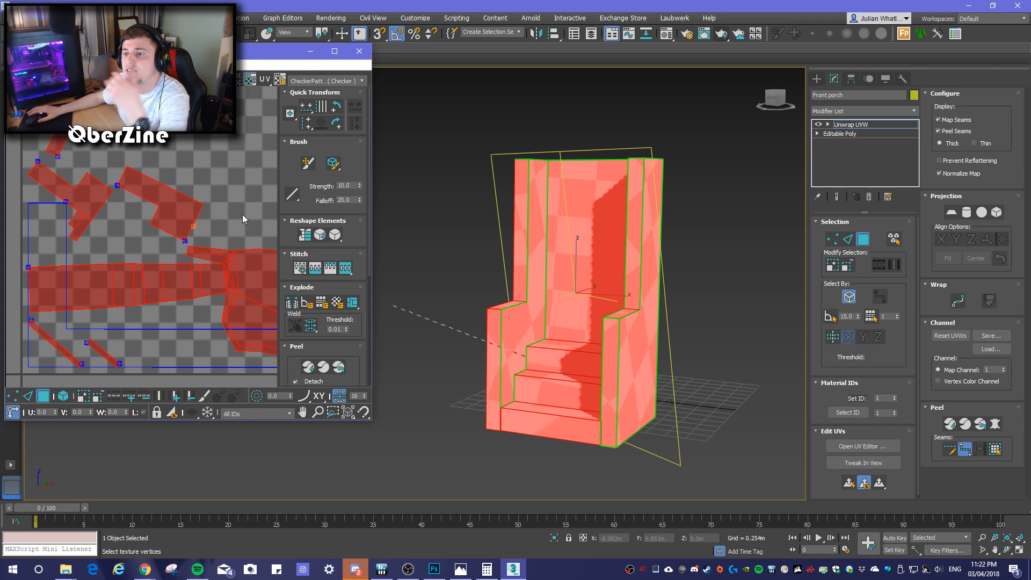
{"action": "scroll", "coordinate": [219, 245], "scroll_direction": "down", "scroll_amount": 2}
{"action": "middle_click_drag", "start_coordinate": [221, 187], "coordinate": [183, 182]}
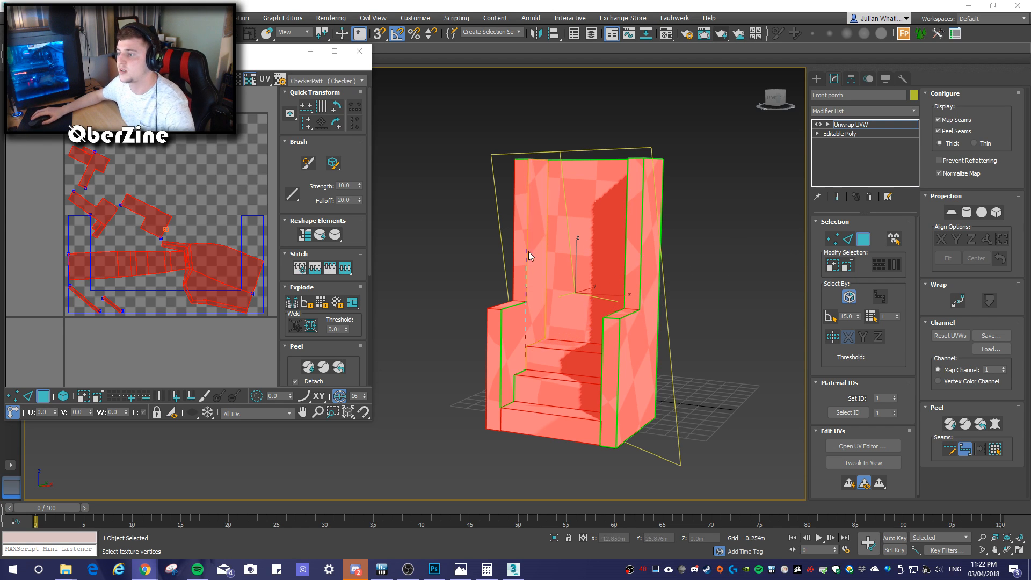
{"action": "left_click", "coordinate": [206, 255]}
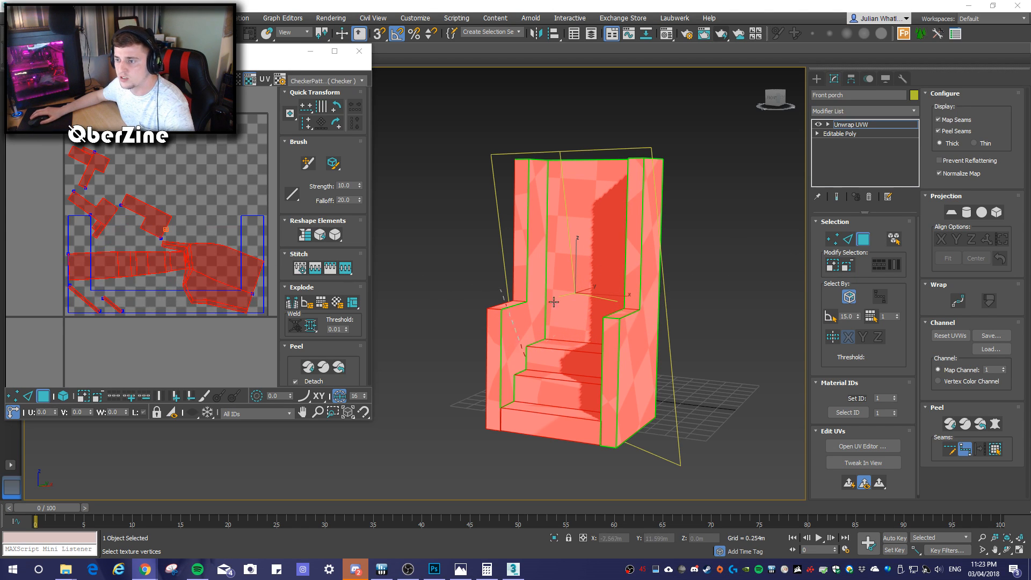
Select the opposite wall's stepped inner face and try moving its UV shell across the layout
{"action": "left_click", "coordinate": [865, 240]}
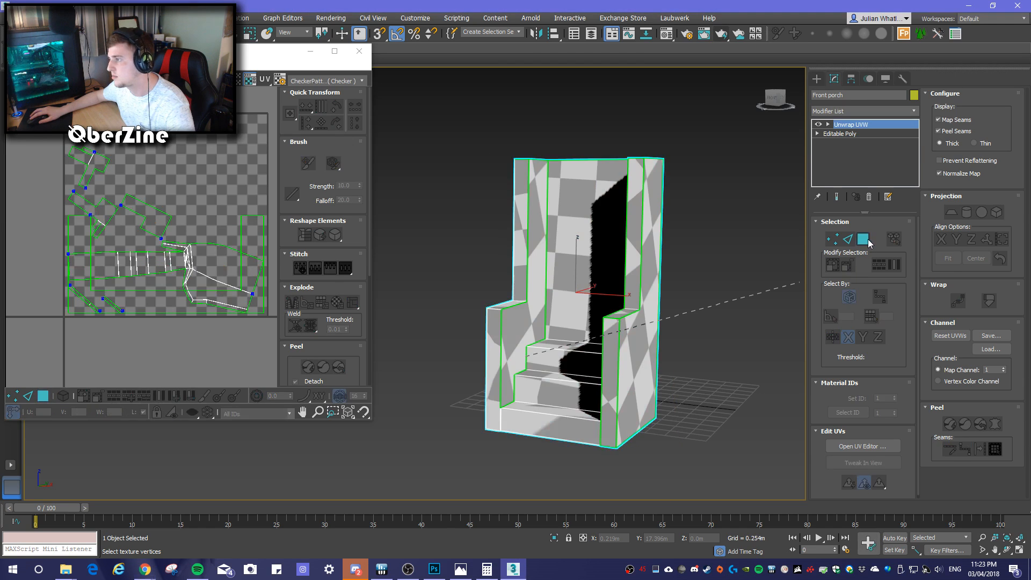
{"action": "left_click", "coordinate": [865, 240]}
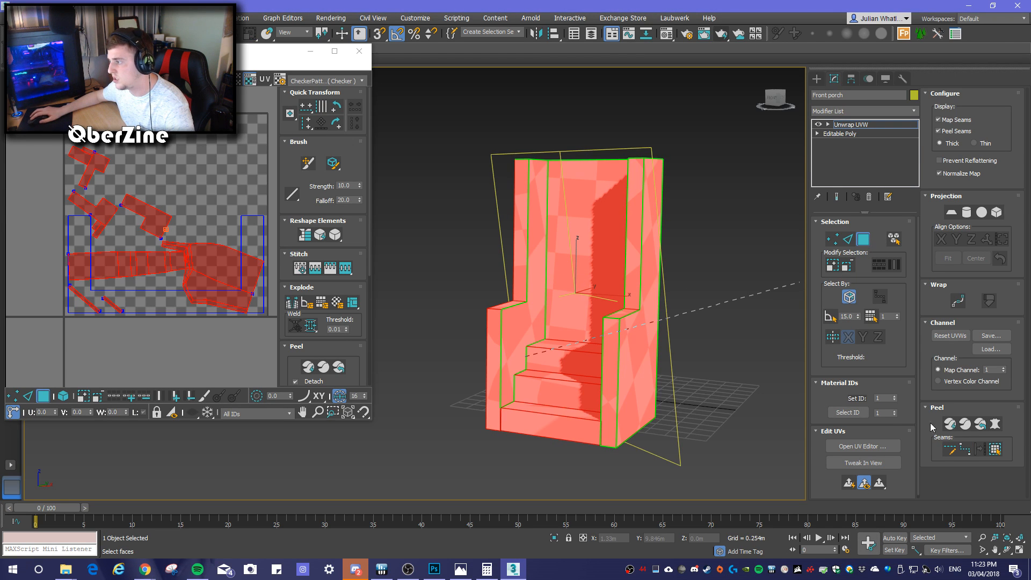
{"action": "left_click", "coordinate": [542, 286]}
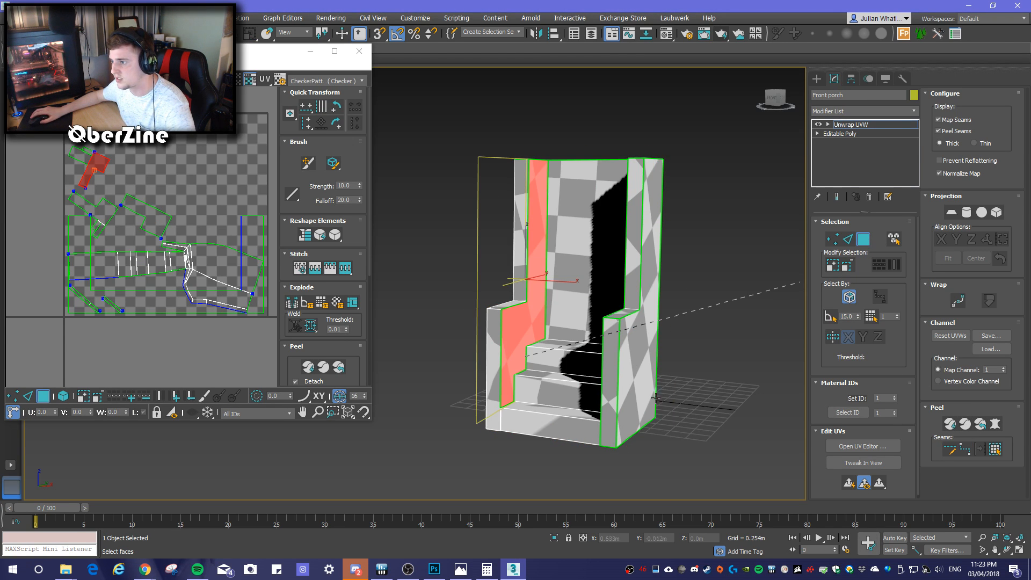
{"action": "scroll", "coordinate": [86, 145], "scroll_direction": "up", "scroll_amount": 3}
{"action": "scroll", "coordinate": [86, 145], "scroll_direction": "up", "scroll_amount": 4}
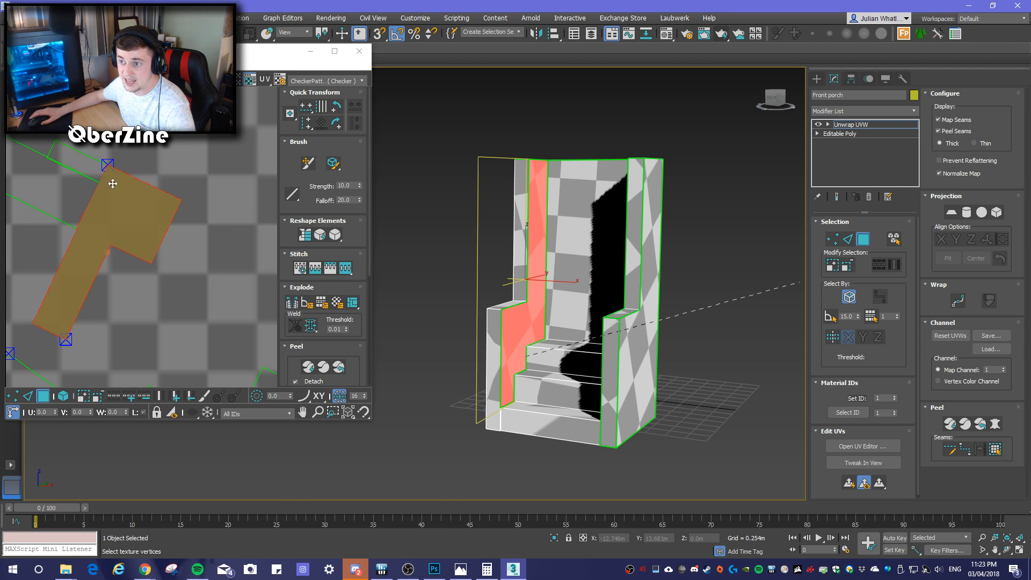
{"action": "left_click_drag", "start_coordinate": [156, 211], "coordinate": [250, 156]}
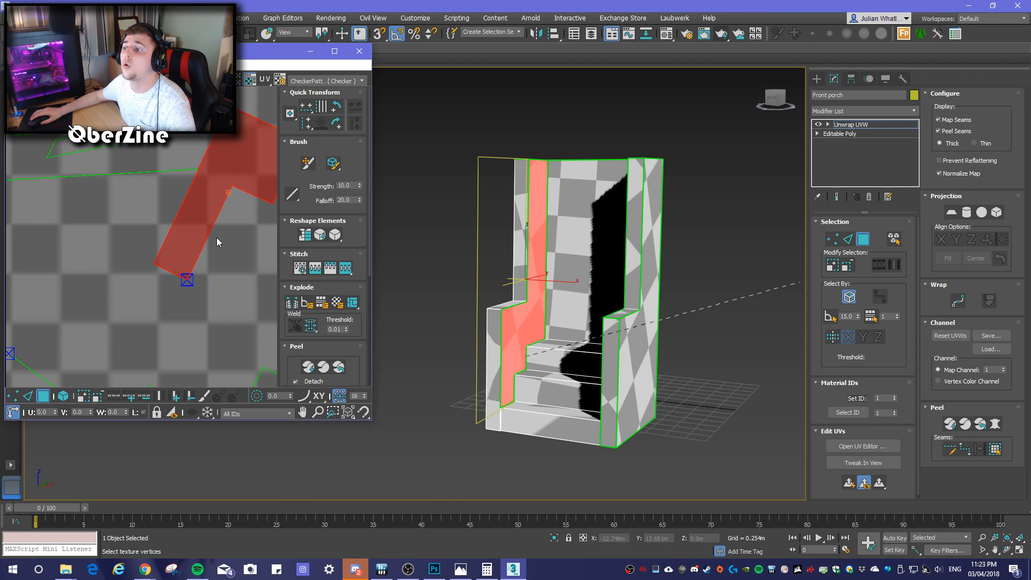
{"action": "scroll", "coordinate": [202, 247], "scroll_direction": "down", "scroll_amount": 2}
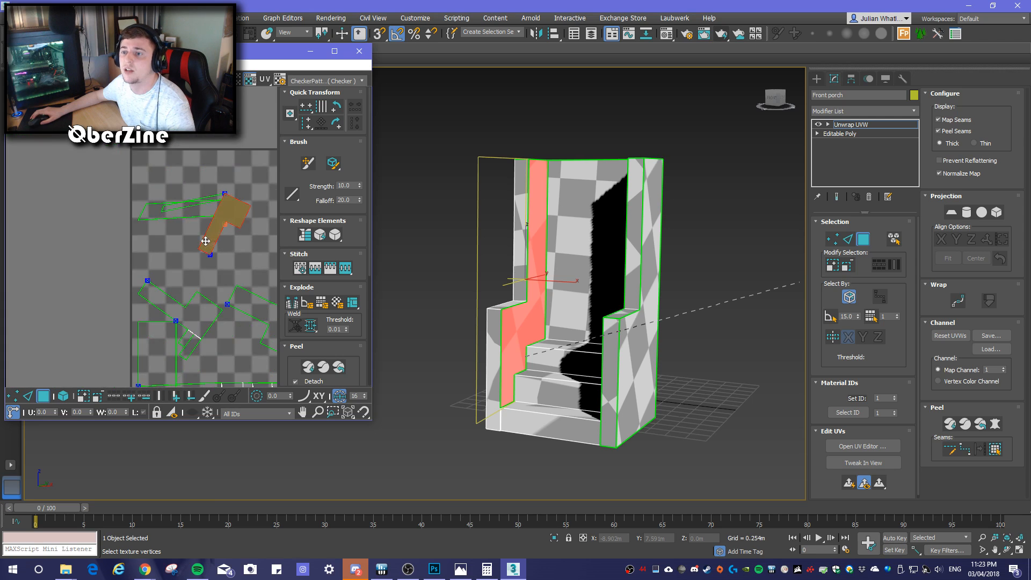
{"action": "left_click_drag", "start_coordinate": [235, 150], "coordinate": [91, 147]}
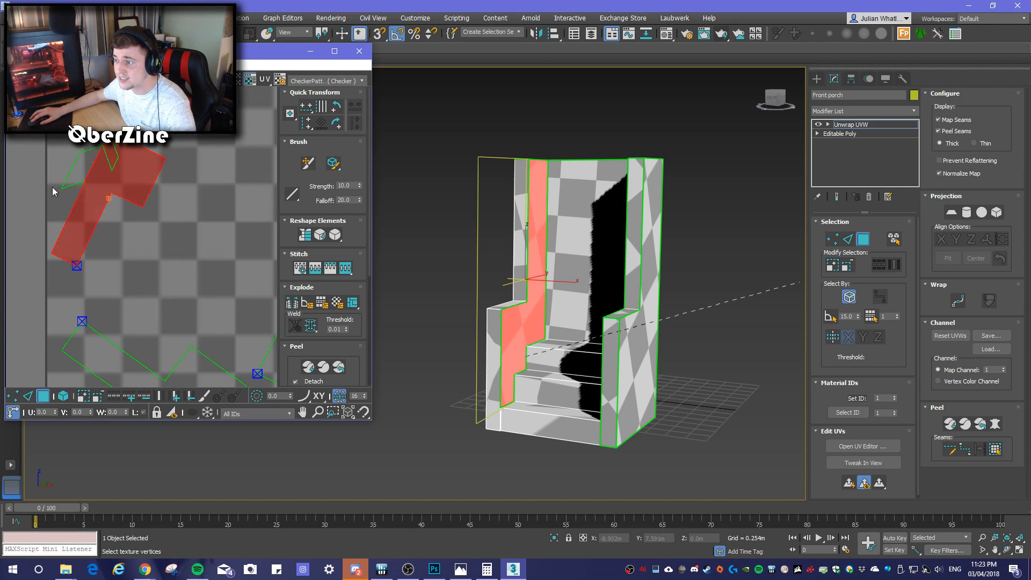
Undo the moves of the inner face's UV shell and clear the face selection
{"action": "key", "text": "ctrl+z"}
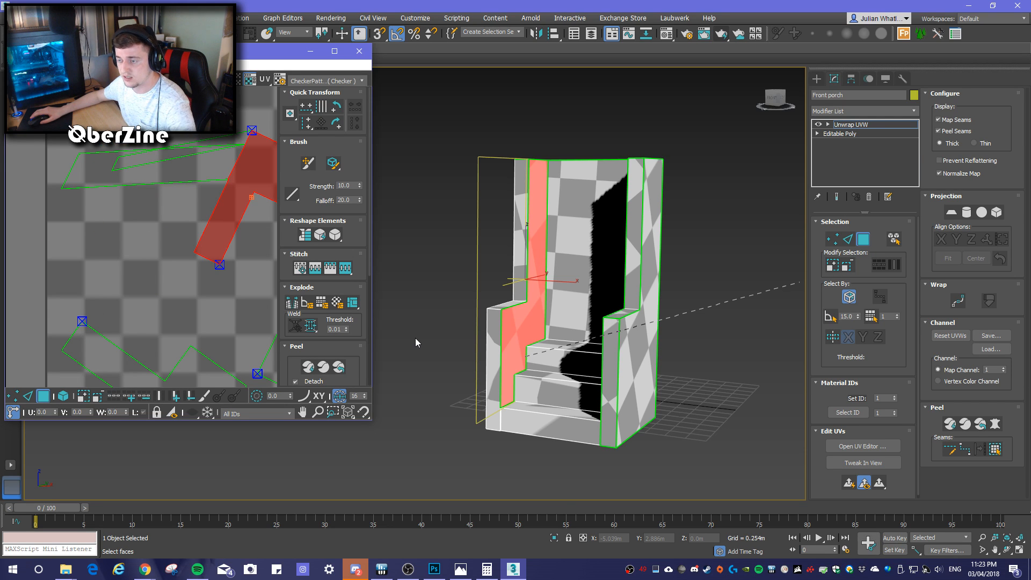
{"action": "key", "text": "ctrl+z"}
{"action": "left_click", "coordinate": [671, 431]}
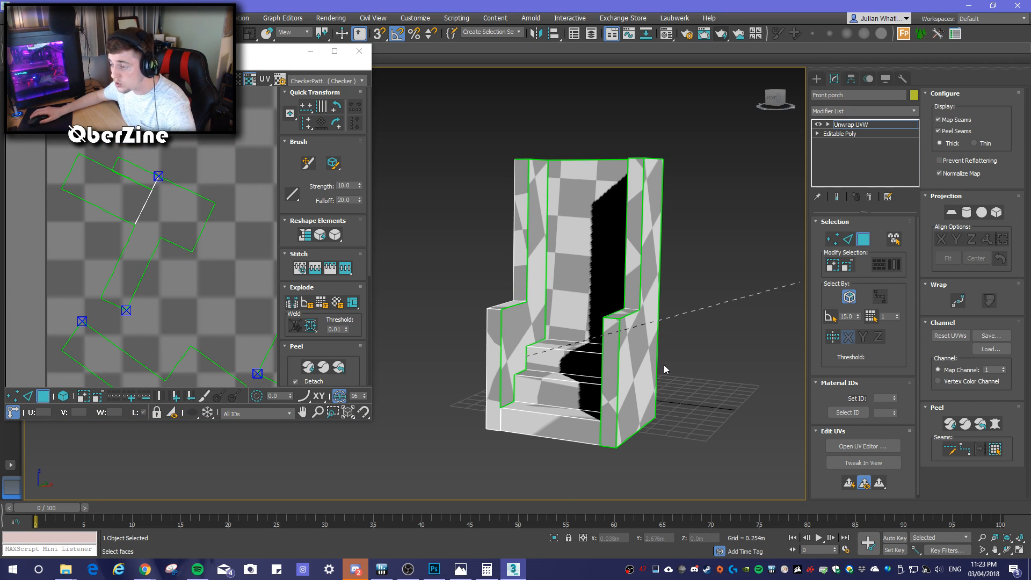
Examine the checker pattern on the porch's outer wall, underside and steps for remaining distortion
{"action": "middle_click_drag", "start_coordinate": [665, 366], "coordinate": [775, 383], "text": "alt"}
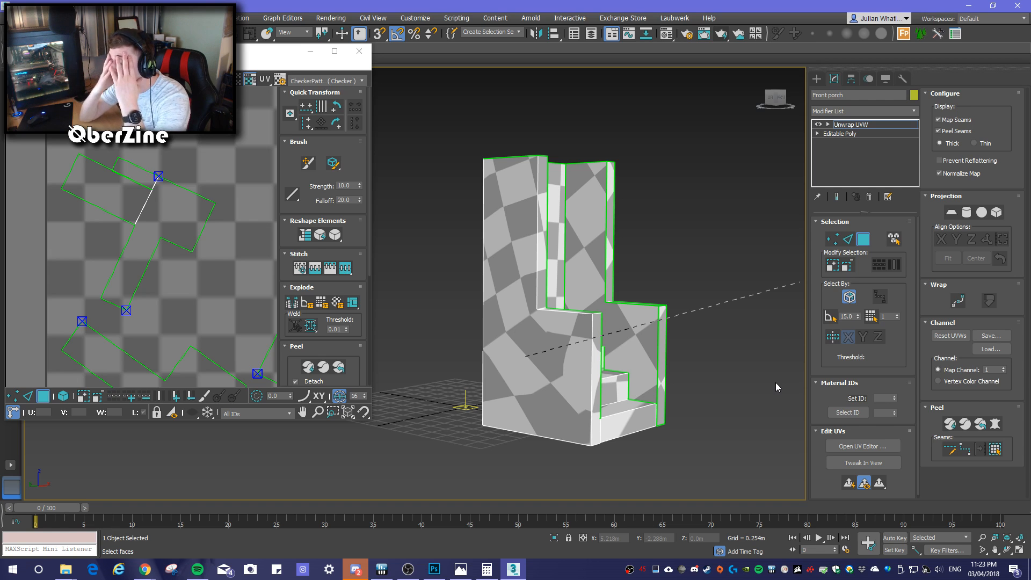
{"action": "scroll", "coordinate": [661, 399], "scroll_direction": "up", "scroll_amount": 5}
{"action": "scroll", "coordinate": [666, 398], "scroll_direction": "down", "scroll_amount": 4}
{"action": "middle_click_drag", "start_coordinate": [693, 379], "coordinate": [471, 284], "text": "alt"}
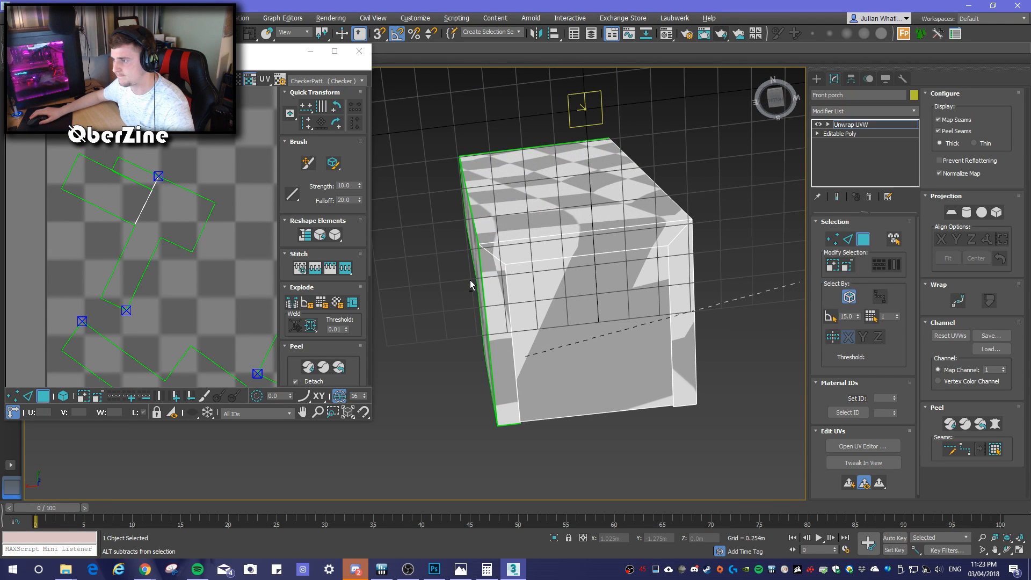
{"action": "middle_click_drag", "start_coordinate": [470, 285], "coordinate": [660, 363], "text": "alt"}
{"action": "scroll", "coordinate": [642, 391], "scroll_direction": "up", "scroll_amount": 5}
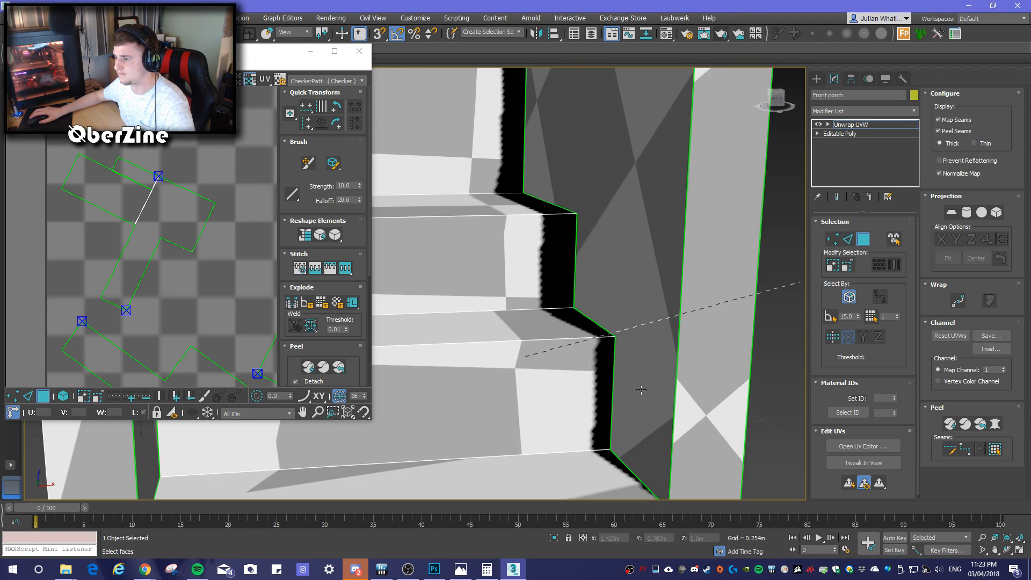
Mark point-to-point seams along the front and back edges of the porch's upper two treads
{"action": "scroll", "coordinate": [642, 391], "scroll_direction": "down", "scroll_amount": 3}
{"action": "mouse_move", "coordinate": [594, 361]}
{"action": "middle_mouse_down", "text": "alt"}
{"action": "mouse_move", "coordinate": [584, 344]}
{"action": "mouse_move", "coordinate": [595, 349]}
{"action": "middle_mouse_up", "text": "alt"}
{"action": "scroll", "coordinate": [590, 355], "scroll_direction": "up", "scroll_amount": 4}
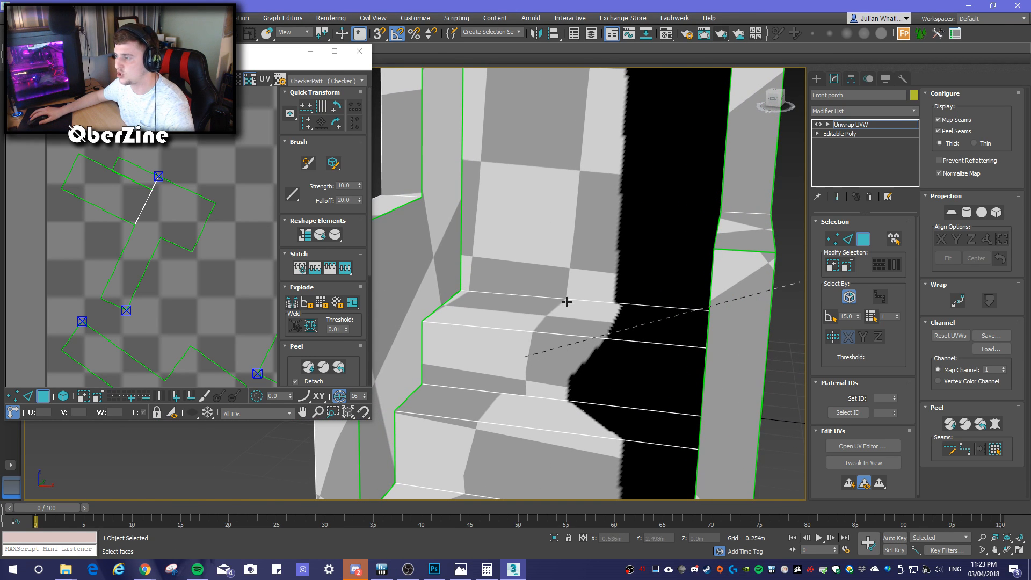
{"action": "left_click", "coordinate": [966, 449]}
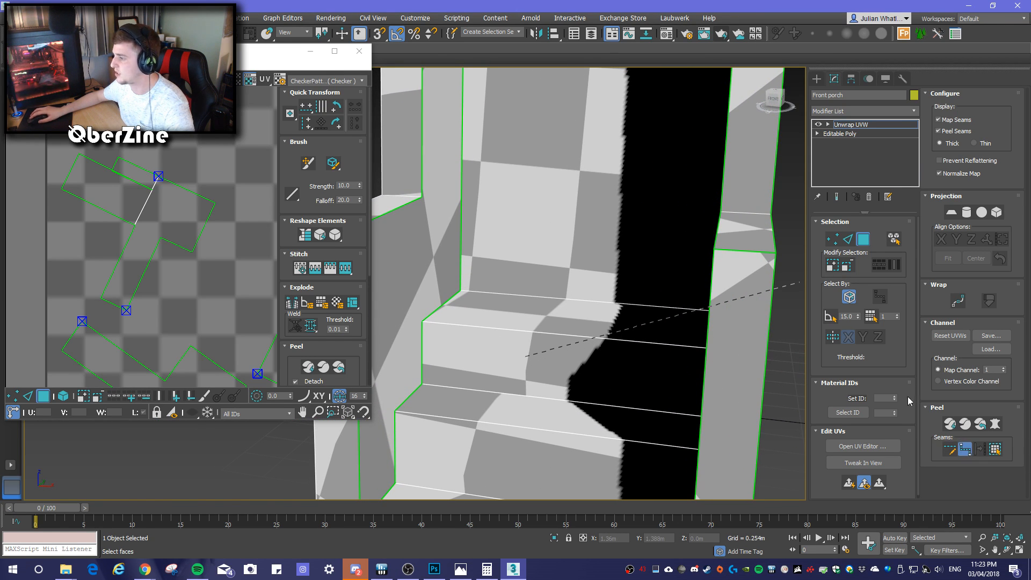
{"action": "left_click", "coordinate": [580, 300]}
{"action": "left_click", "coordinate": [559, 334]}
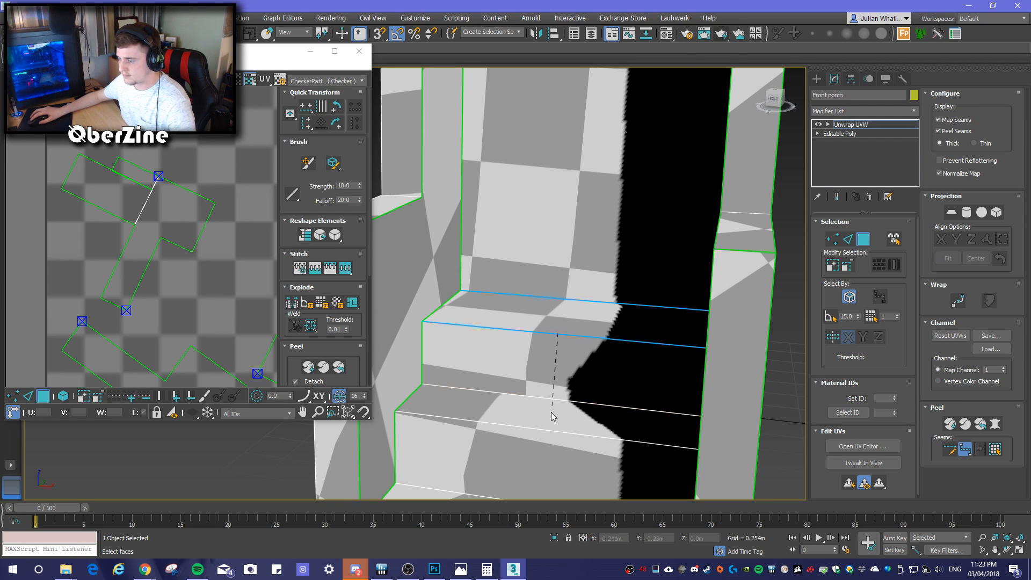
{"action": "left_click", "coordinate": [541, 429]}
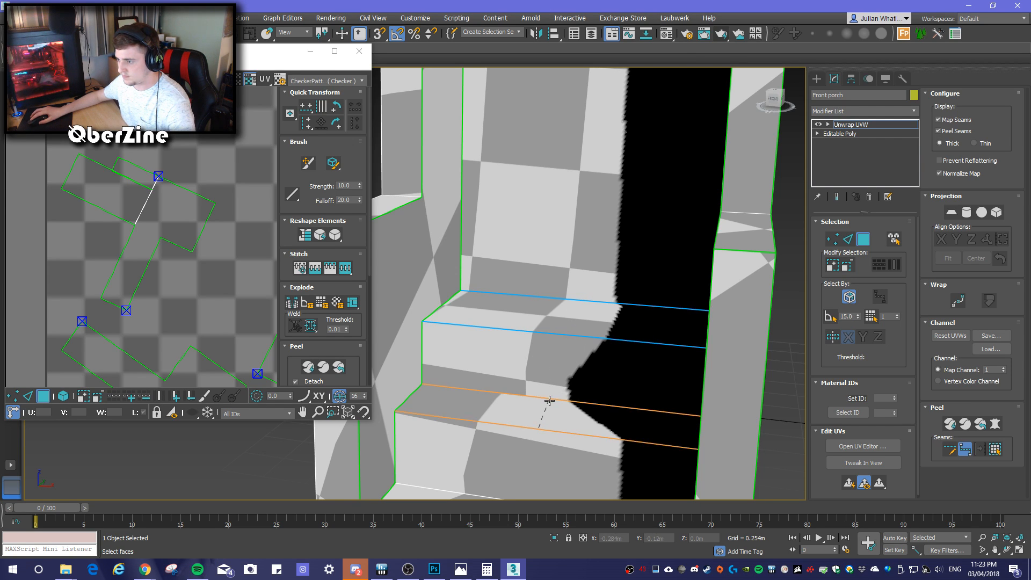
{"action": "left_click", "coordinate": [553, 399]}
Mark point-to-point seams along the bottom tread's edges, the lowest riser's outline and the adjoining wall's base corner
{"action": "middle_click_drag", "start_coordinate": [548, 479], "coordinate": [578, 341]}
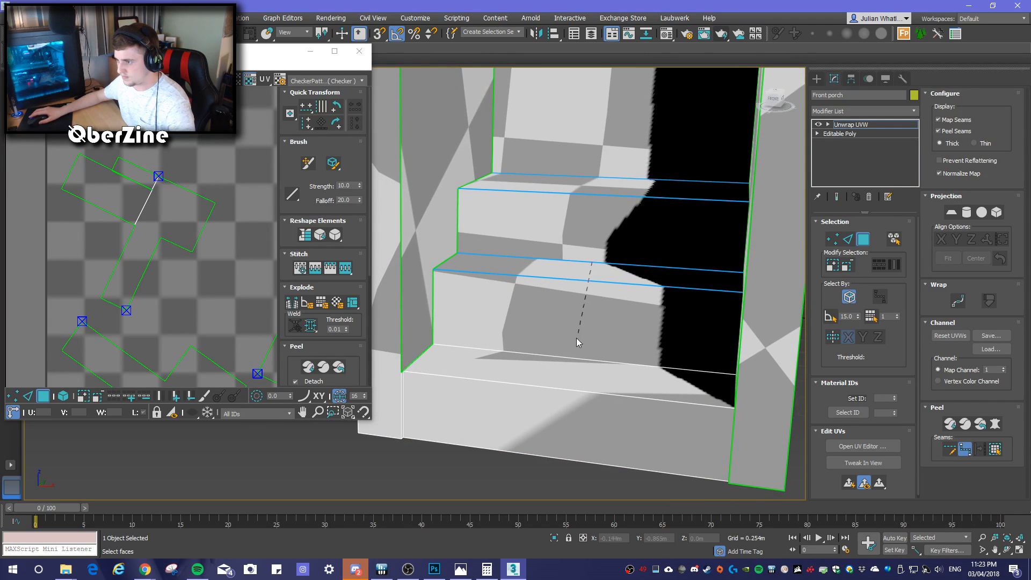
{"action": "left_click", "coordinate": [561, 356]}
{"action": "left_click", "coordinate": [559, 388]}
{"action": "left_click", "coordinate": [552, 459]}
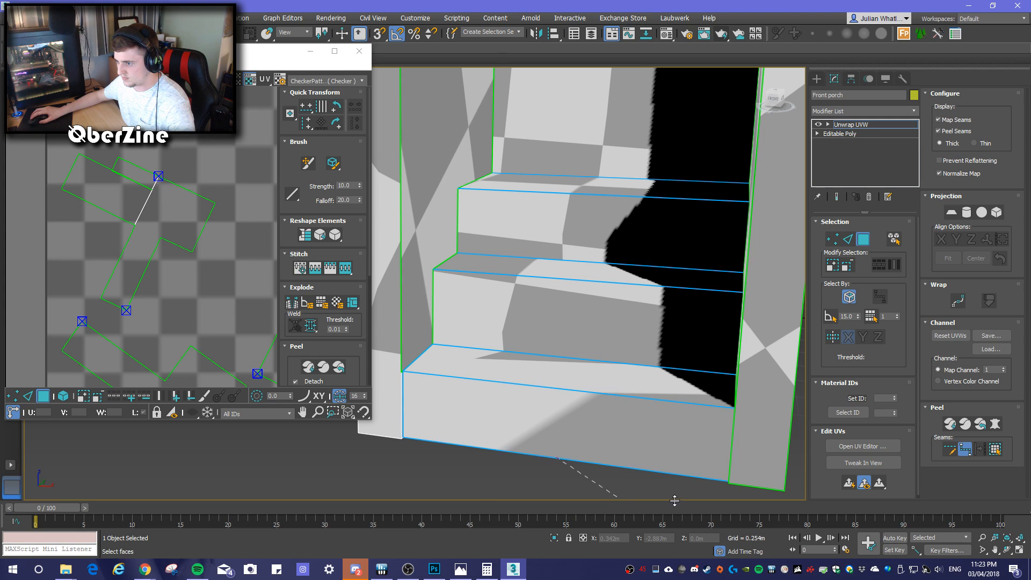
{"action": "left_click", "coordinate": [402, 422]}
{"action": "left_click", "coordinate": [385, 438]}
{"action": "middle_click_drag", "start_coordinate": [432, 406], "coordinate": [503, 416]}
{"action": "scroll", "coordinate": [576, 406], "scroll_direction": "down", "scroll_amount": 4}
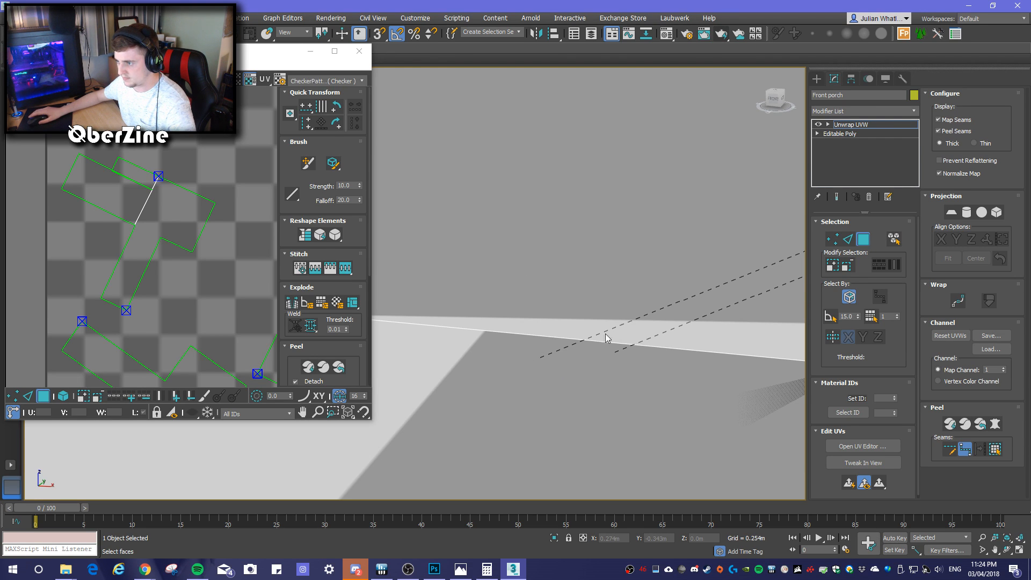
{"action": "scroll", "coordinate": [575, 336], "scroll_direction": "up", "scroll_amount": 3}
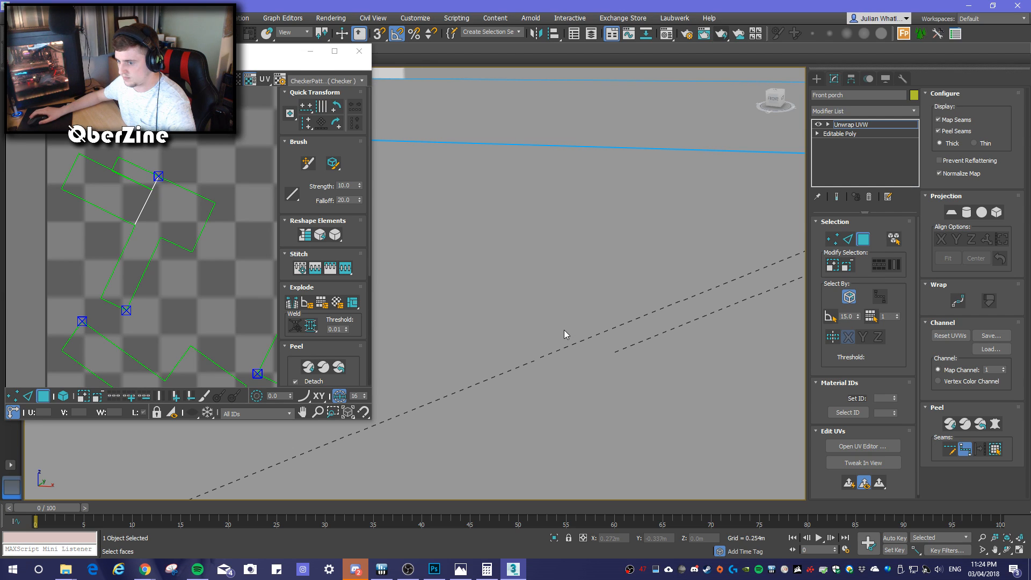
{"action": "scroll", "coordinate": [565, 325], "scroll_direction": "down", "scroll_amount": 1}
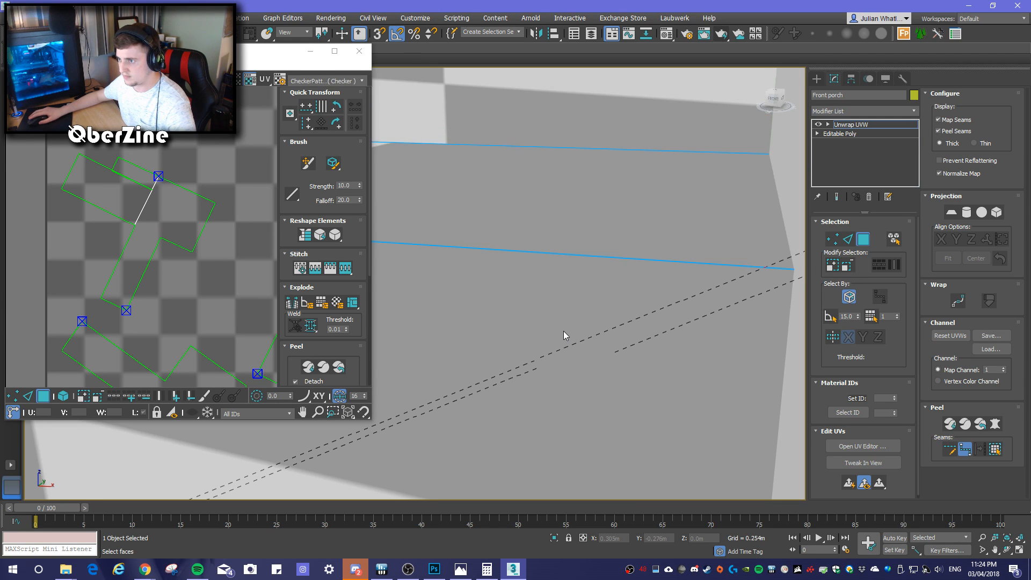
{"action": "scroll", "coordinate": [557, 338], "scroll_direction": "down", "scroll_amount": 1}
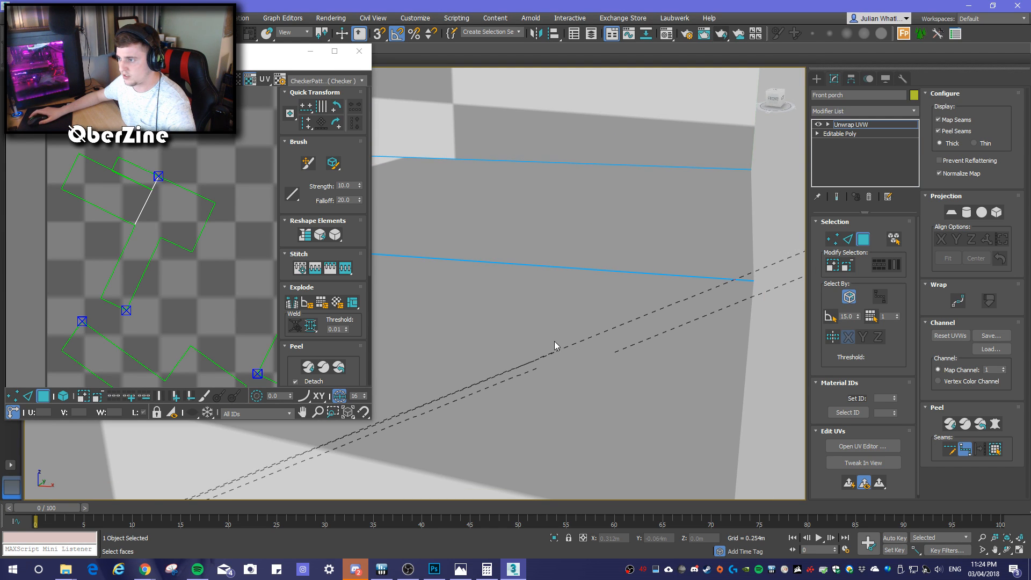
{"action": "scroll", "coordinate": [554, 341], "scroll_direction": "down", "scroll_amount": 1}
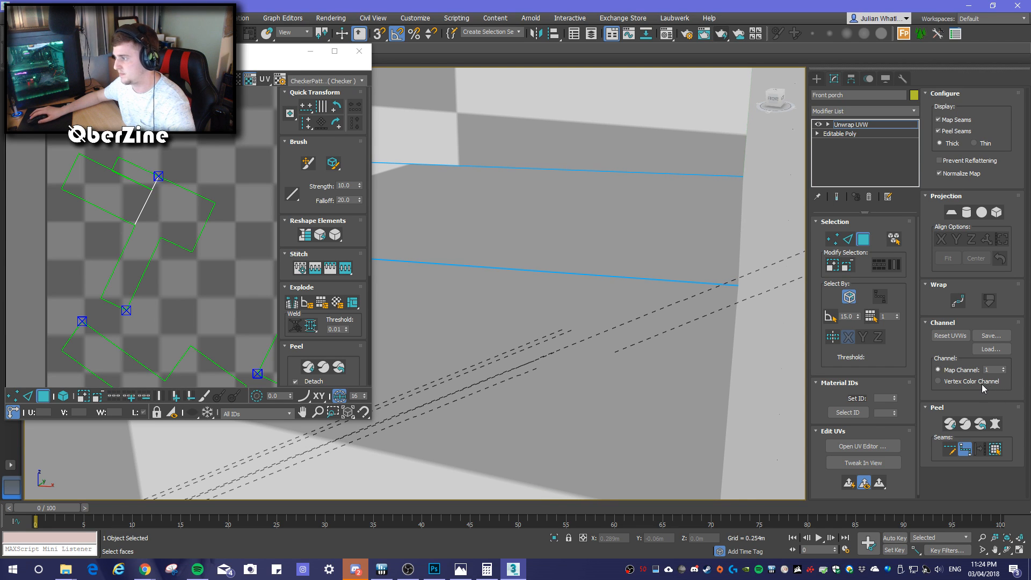
{"action": "scroll", "coordinate": [978, 384], "scroll_direction": "down", "scroll_amount": 4}
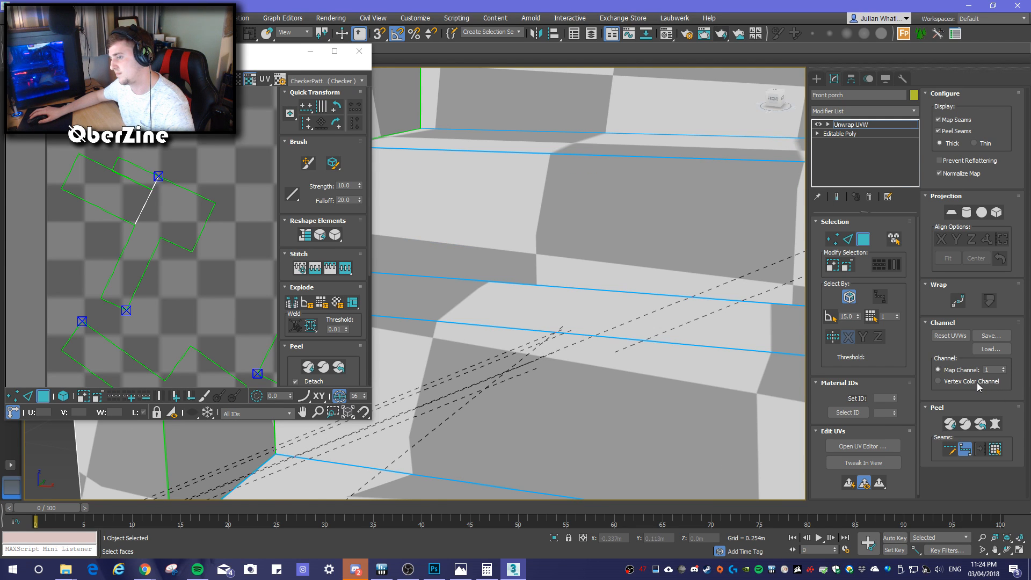
{"action": "scroll", "coordinate": [977, 384], "scroll_direction": "down", "scroll_amount": 3}
{"action": "scroll", "coordinate": [979, 386], "scroll_direction": "down", "scroll_amount": 3}
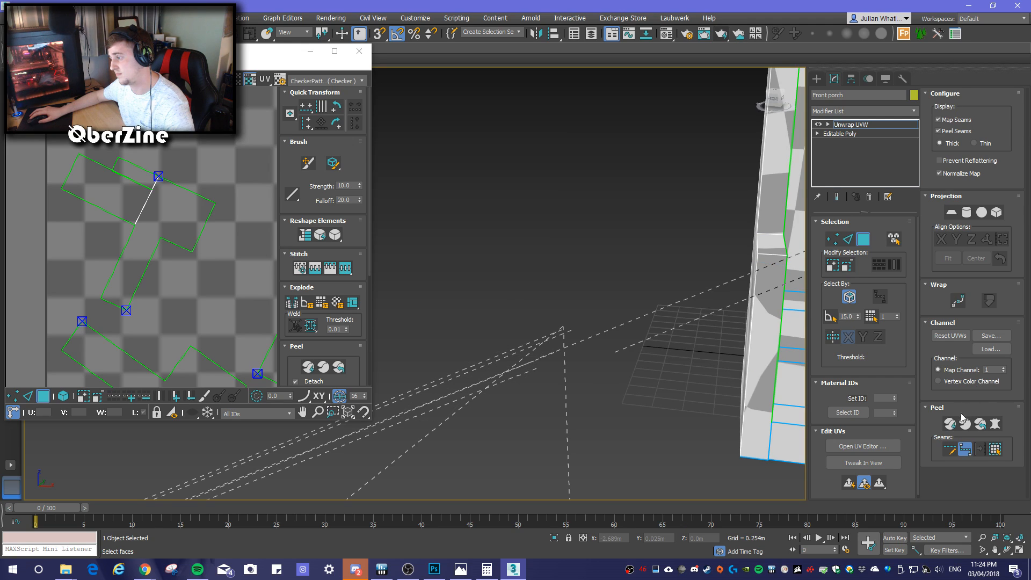
{"action": "scroll", "coordinate": [949, 431], "scroll_direction": "down", "scroll_amount": 3}
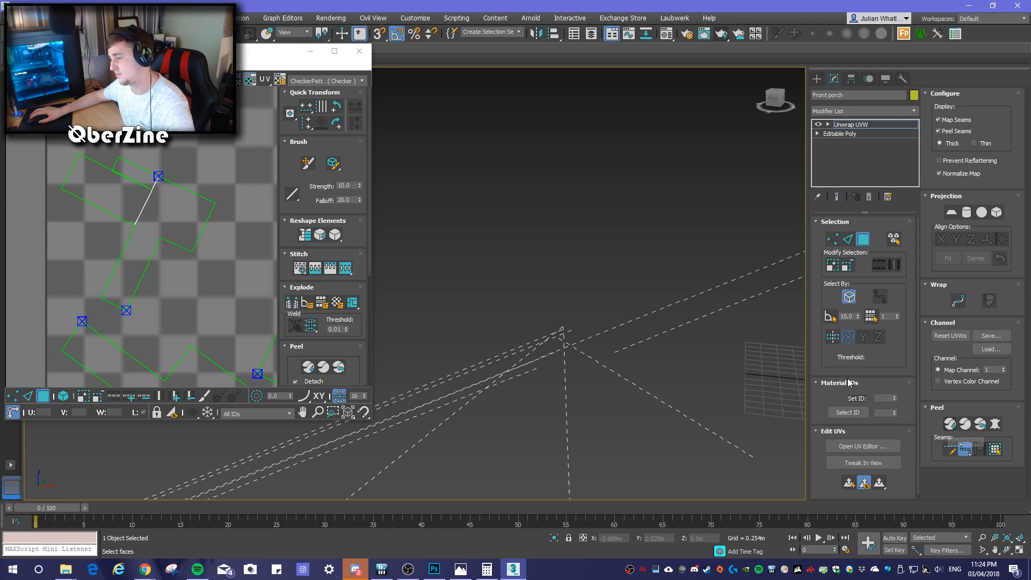
Quick Peel the porch's UVs with the new step seams and view the layout and the whole model
{"action": "left_click", "coordinate": [946, 423]}
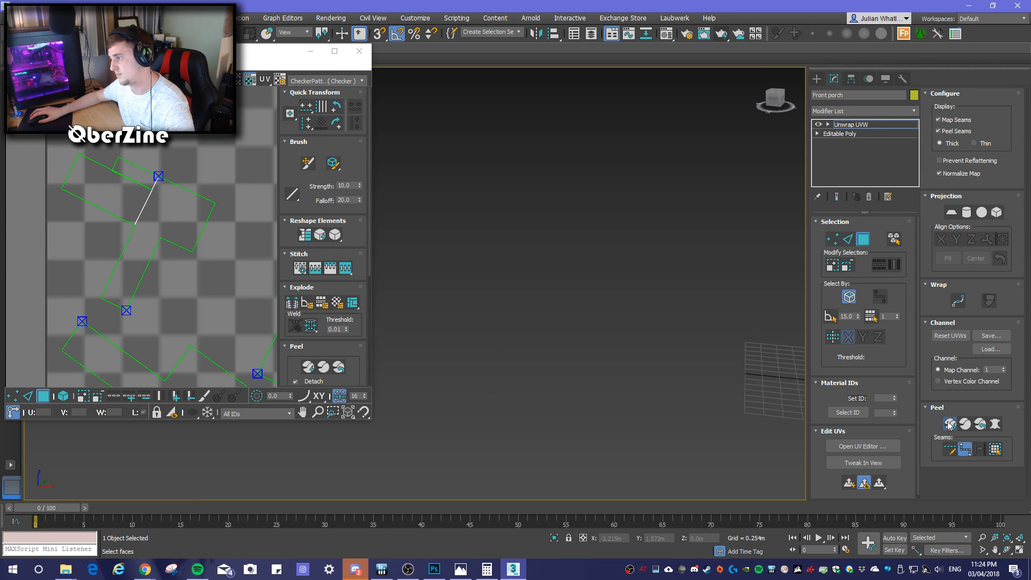
{"action": "scroll", "coordinate": [248, 251], "scroll_direction": "down", "scroll_amount": 6}
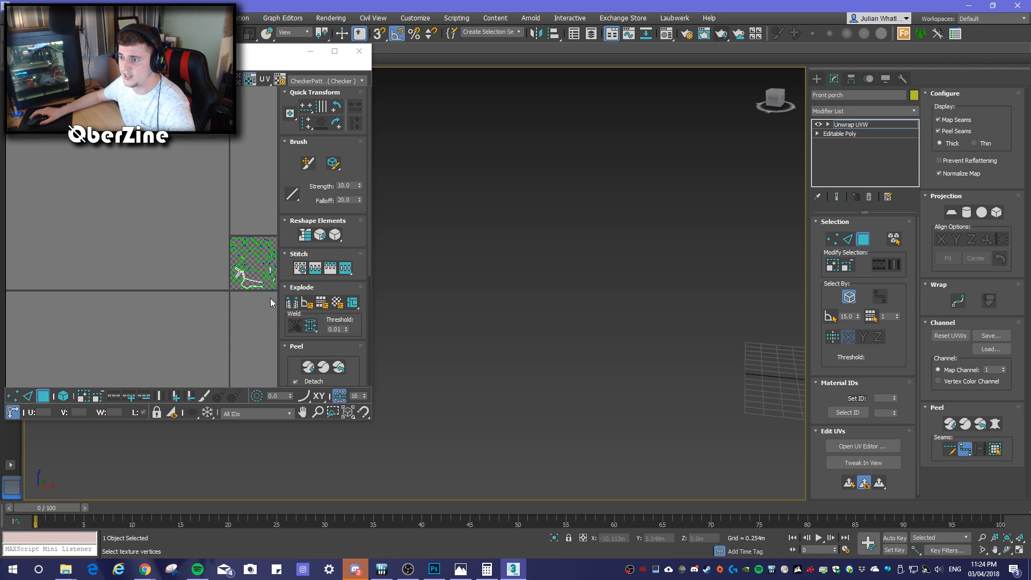
{"action": "scroll", "coordinate": [248, 252], "scroll_direction": "up", "scroll_amount": 3}
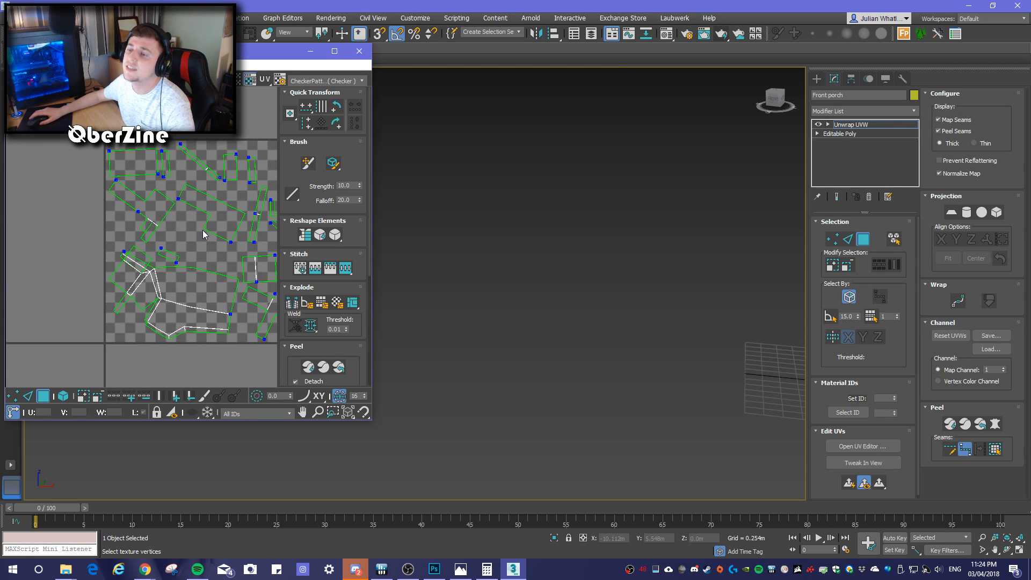
{"action": "middle_click_drag", "start_coordinate": [191, 243], "coordinate": [130, 216]}
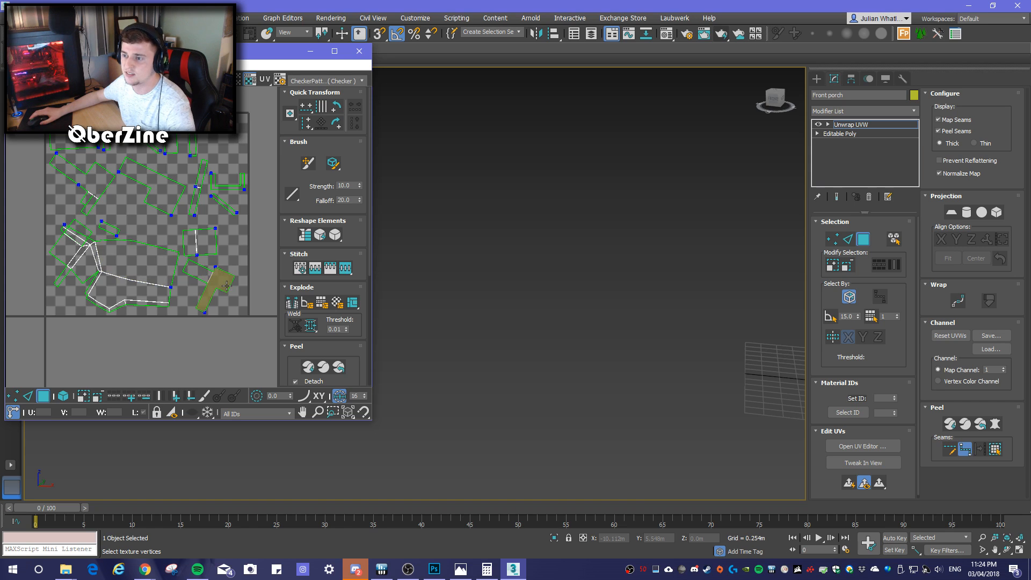
{"action": "middle_click_drag", "start_coordinate": [654, 426], "coordinate": [442, 359]}
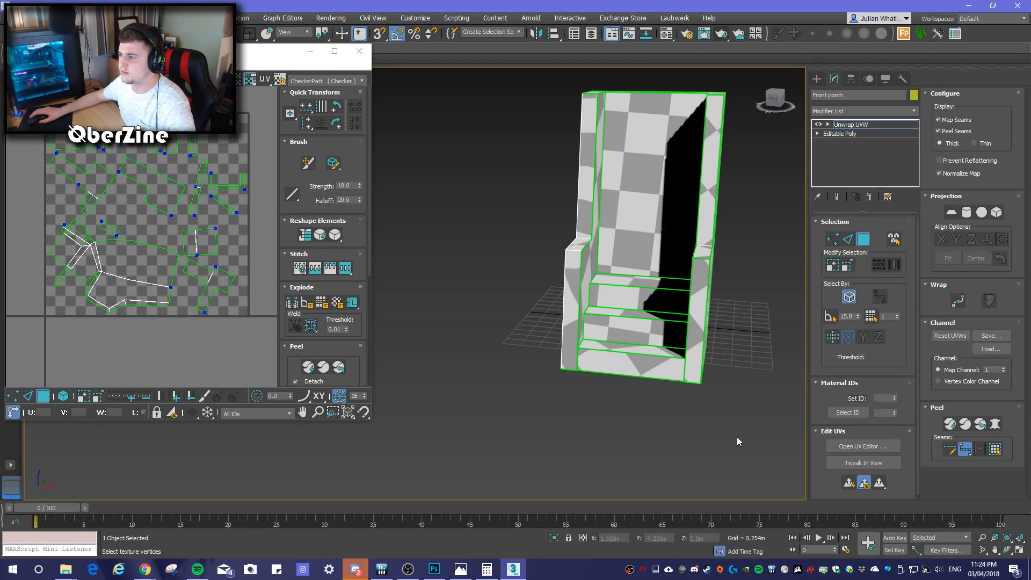
{"action": "middle_click_drag", "start_coordinate": [541, 183], "coordinate": [783, 350], "text": "alt"}
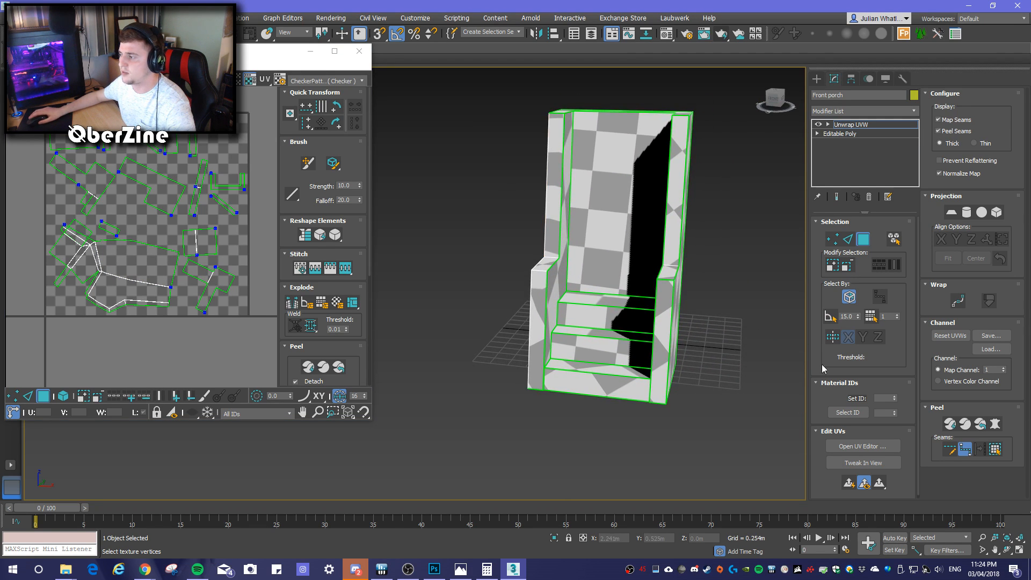
Mark the edges across the whole porch as seams and Quick Peel the UVs again
{"action": "left_click", "coordinate": [954, 448]}
{"action": "left_click_drag", "start_coordinate": [732, 447], "coordinate": [480, 75]}
{"action": "middle_click_drag", "start_coordinate": [695, 393], "coordinate": [748, 398], "text": "alt"}
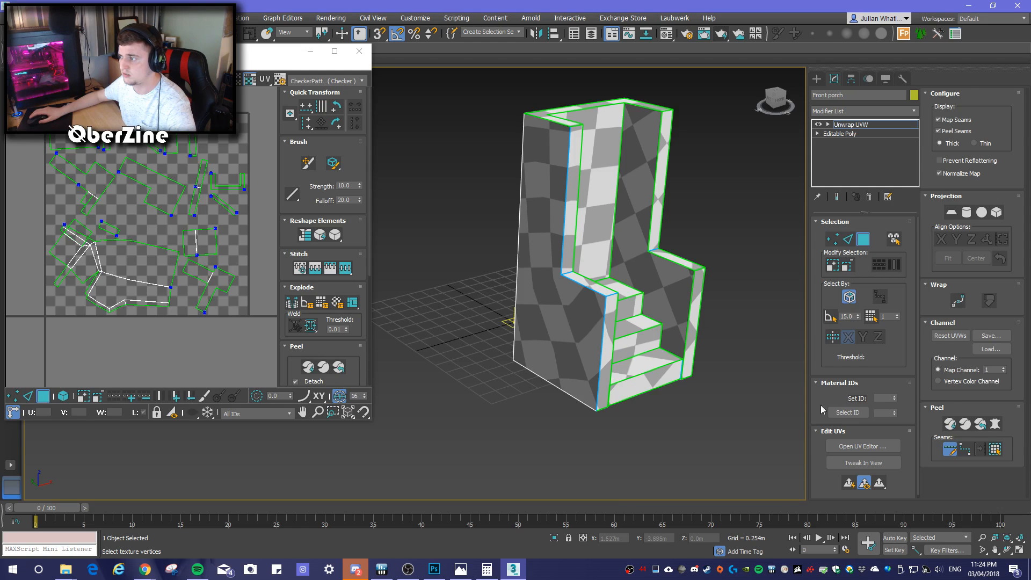
{"action": "left_click", "coordinate": [949, 423]}
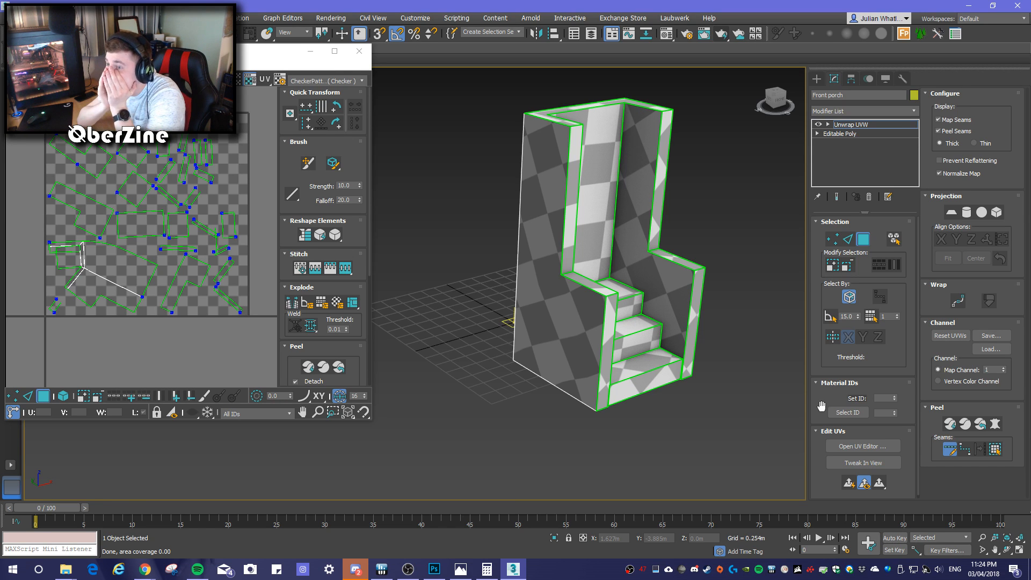
{"action": "scroll", "coordinate": [211, 199], "scroll_direction": "up", "scroll_amount": 10}
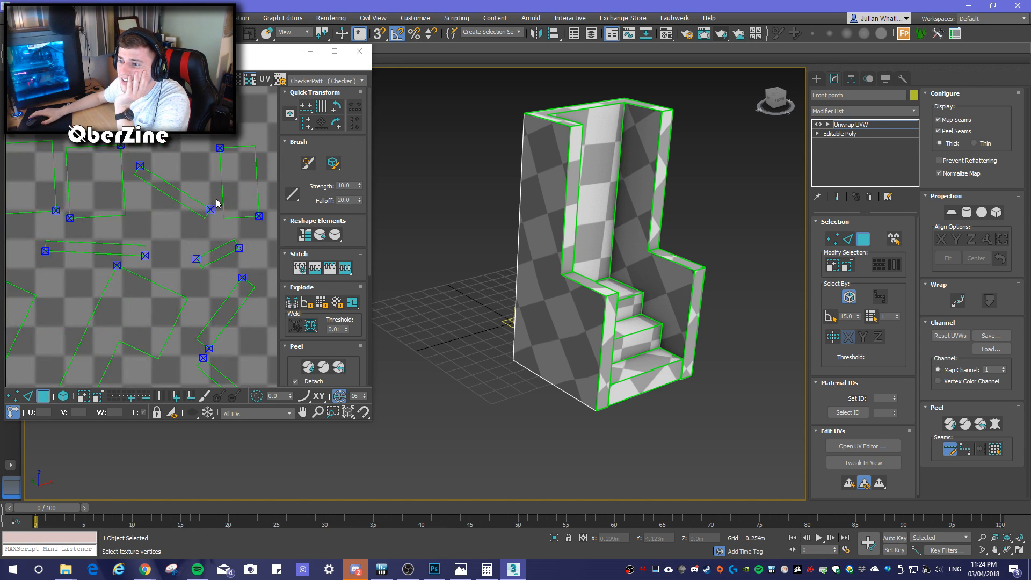
{"action": "scroll", "coordinate": [204, 205], "scroll_direction": "down", "scroll_amount": 10}
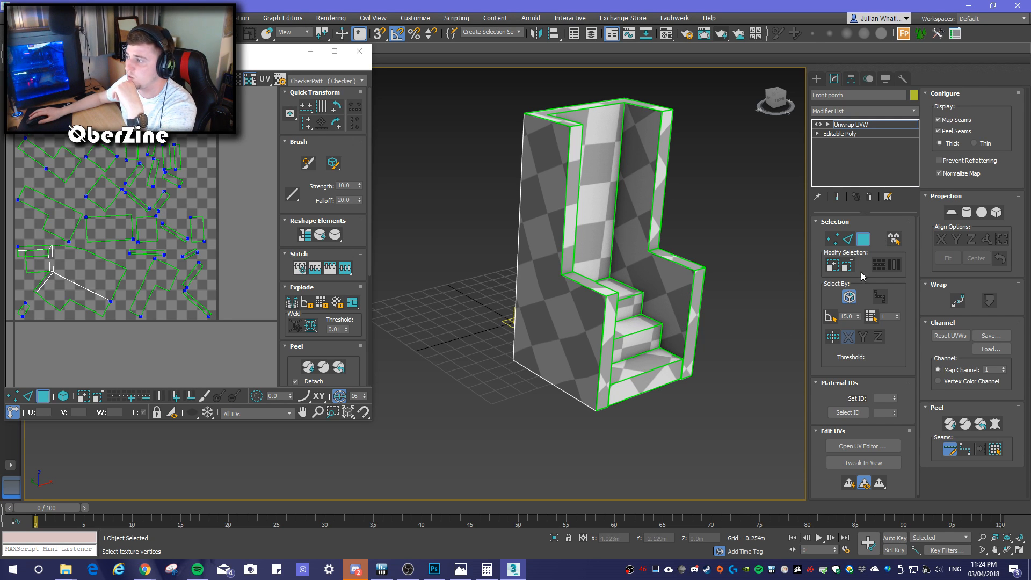
Leave seam editing and select the porch's treads and risers one by one to locate their UV shells
{"action": "left_click", "coordinate": [950, 449]}
{"action": "left_click", "coordinate": [639, 365]}
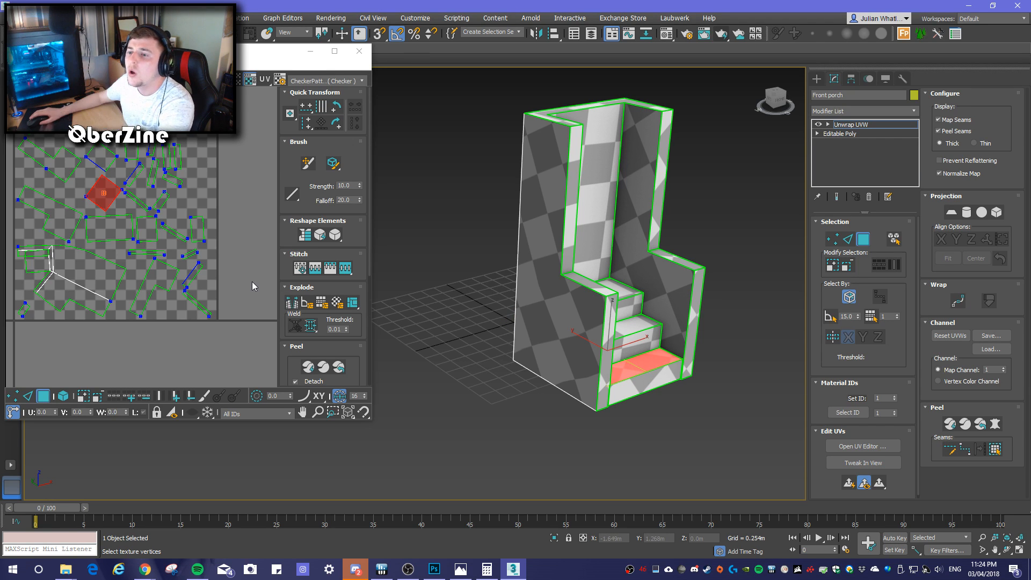
{"action": "left_click", "coordinate": [646, 388]}
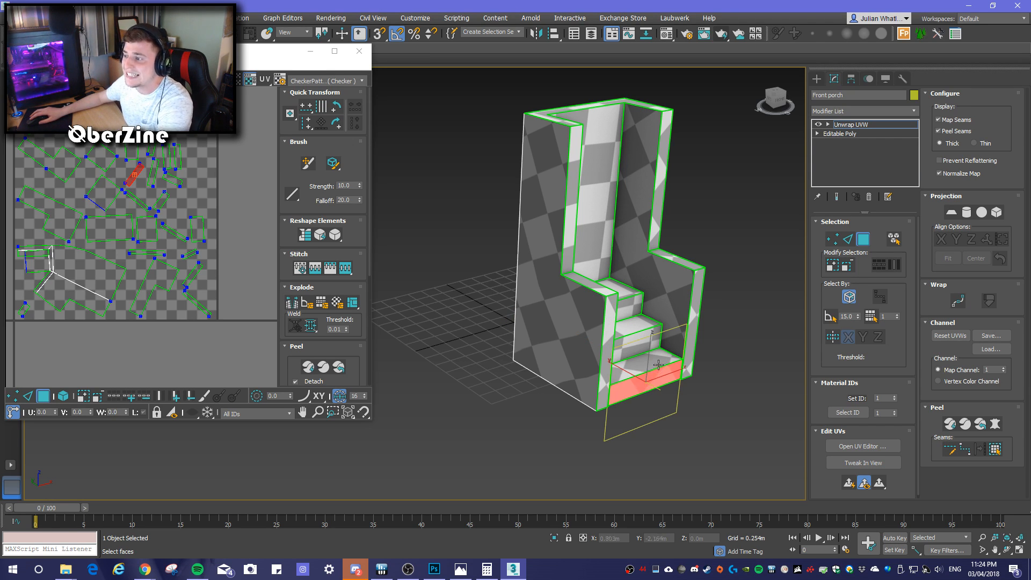
{"action": "left_click", "coordinate": [652, 356]}
{"action": "left_click", "coordinate": [639, 326]}
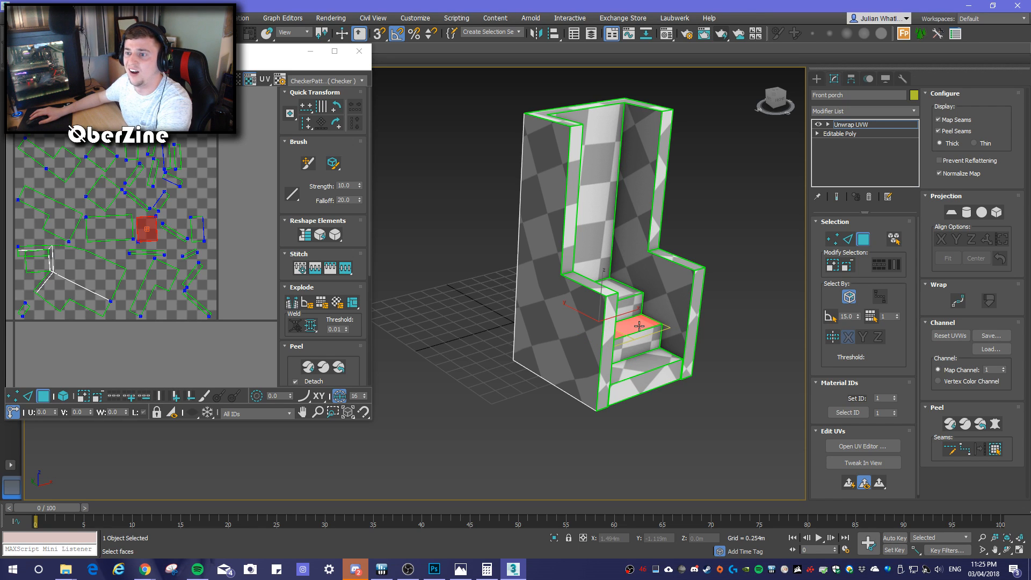
{"action": "left_click", "coordinate": [627, 289]}
{"action": "left_click", "coordinate": [636, 306]}
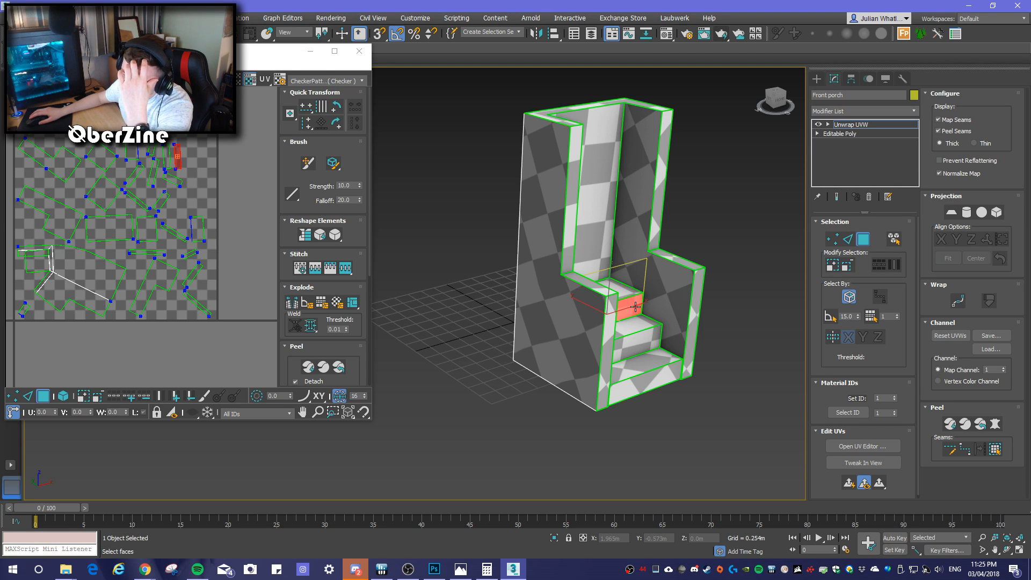
Select the porch's inner back wall, side ledge and rear face in turn to locate their UV shells
{"action": "left_click", "coordinate": [594, 214]}
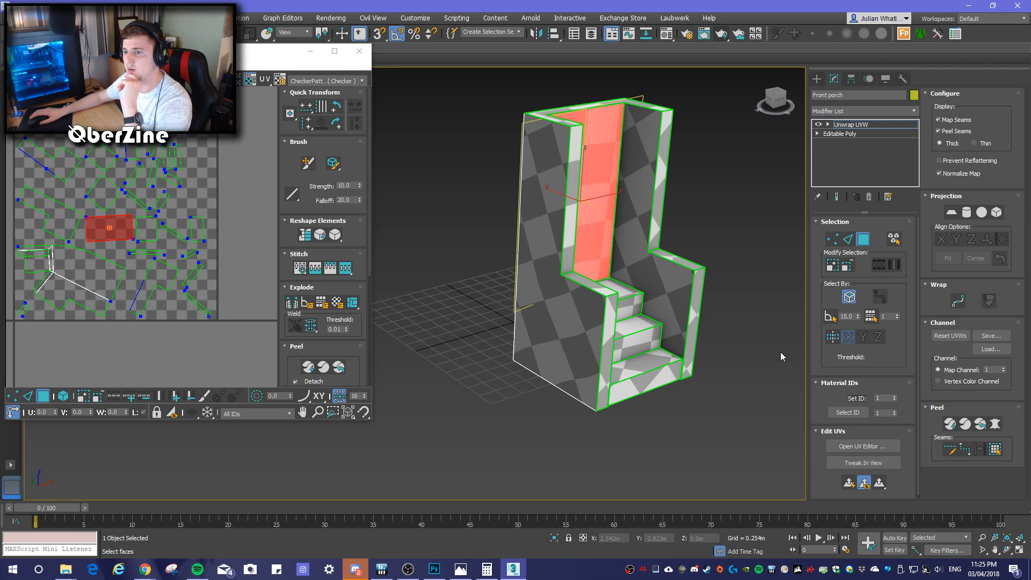
{"action": "left_click", "coordinate": [591, 283]}
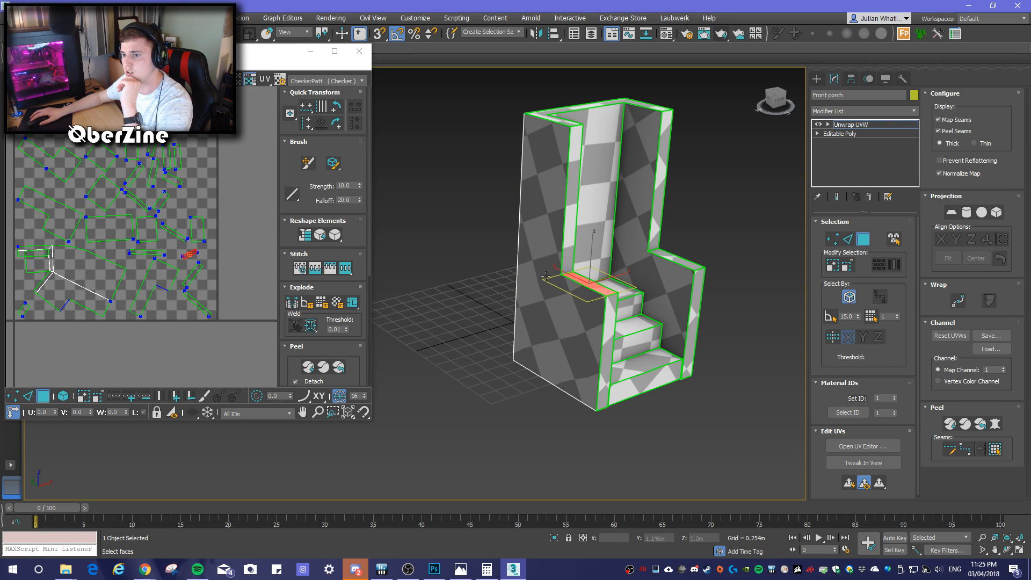
{"action": "left_click", "coordinate": [507, 359]}
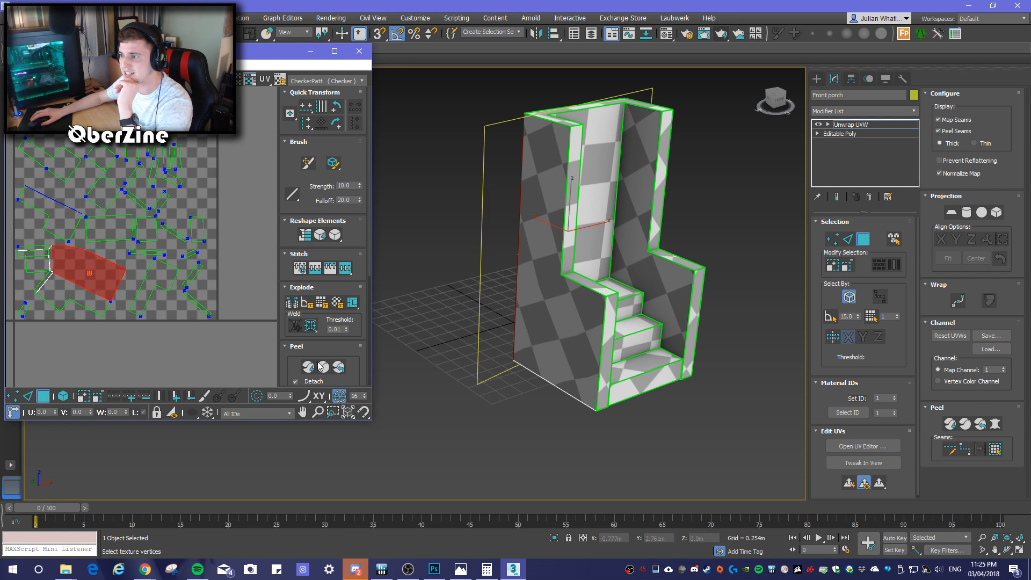
{"action": "middle_click_drag", "start_coordinate": [523, 339], "coordinate": [682, 342], "text": "alt"}
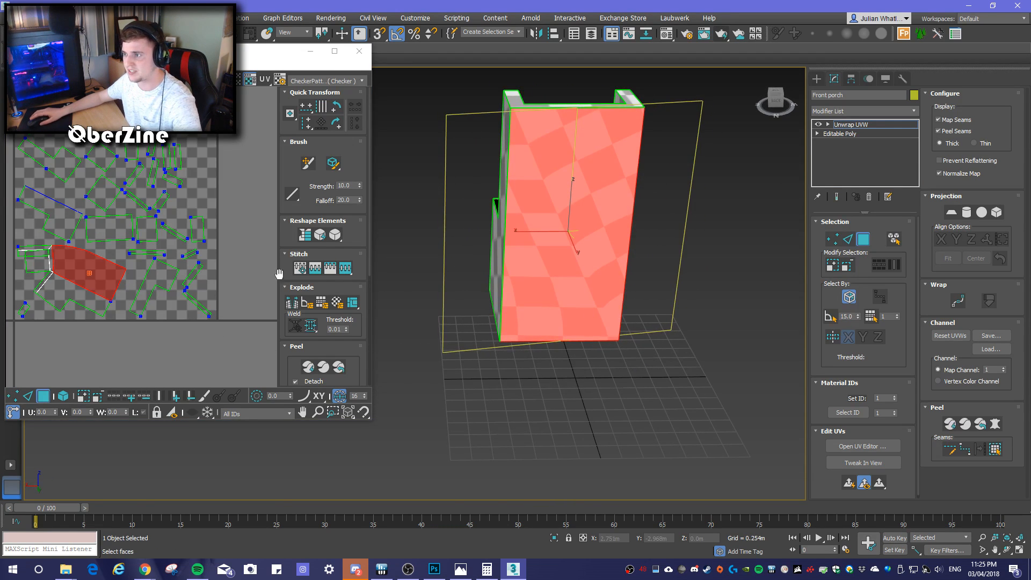
Select the faces still joined together in the UV layout one by one to identify them on the porch's base
{"action": "left_click", "coordinate": [59, 290]}
{"action": "middle_click_drag", "start_coordinate": [515, 403], "coordinate": [523, 383], "text": "alt"}
{"action": "left_click", "coordinate": [43, 282]}
{"action": "middle_click_drag", "start_coordinate": [631, 397], "coordinate": [483, 335], "text": "alt"}
{"action": "left_click", "coordinate": [51, 259]}
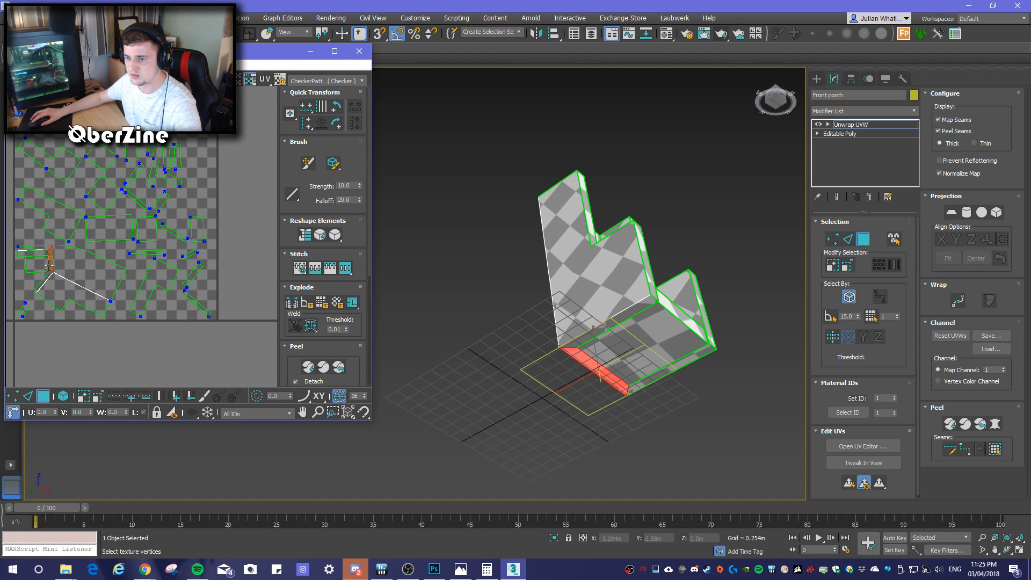
{"action": "left_click", "coordinate": [32, 250]}
{"action": "left_click", "coordinate": [34, 255]}
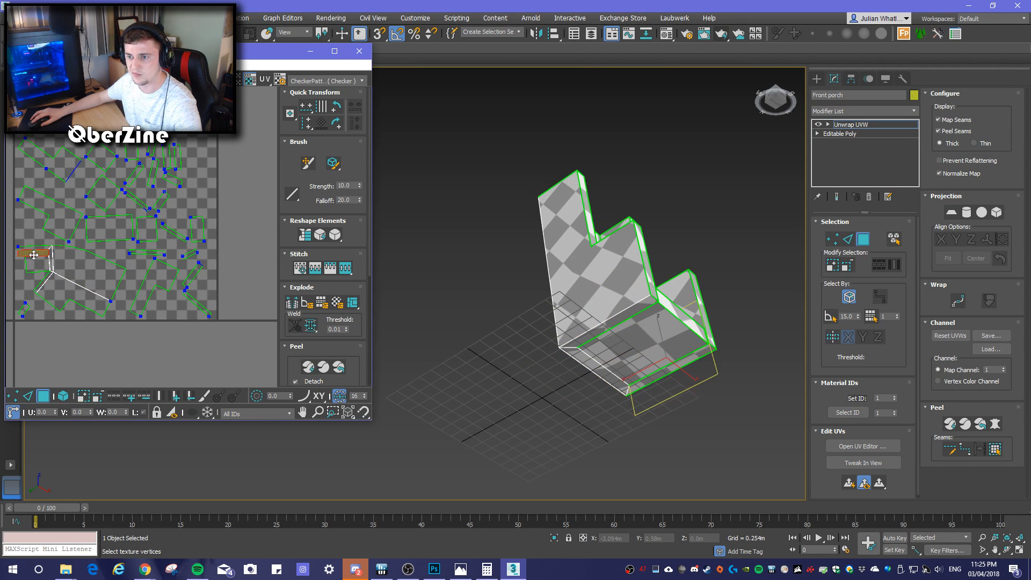
{"action": "middle_click_drag", "start_coordinate": [656, 396], "coordinate": [634, 456], "text": "alt"}
{"action": "left_click", "coordinate": [30, 263]}
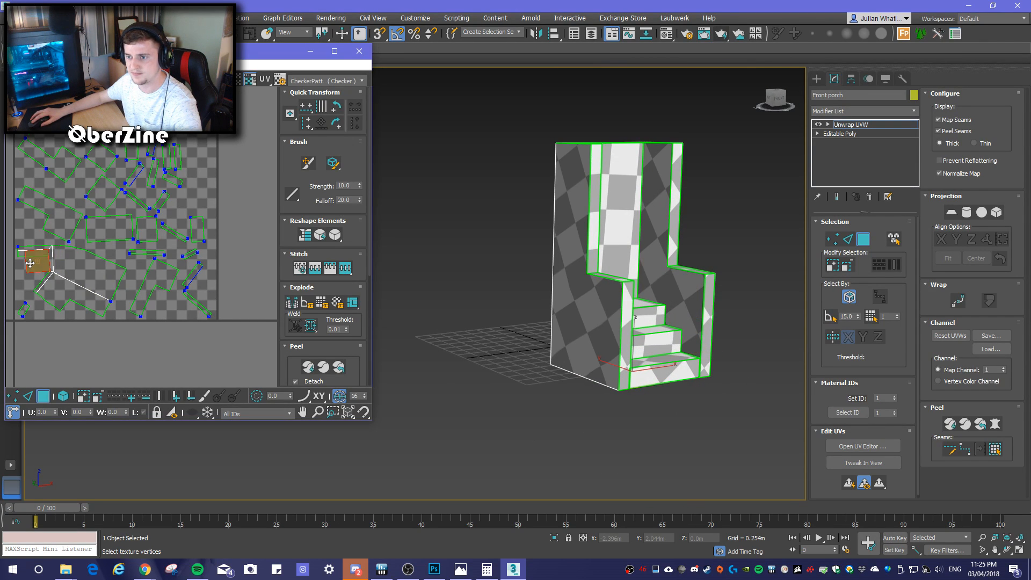
Select the single face at the lower-left corner of the UV layout, Quick Peel it and clear the selection
{"action": "left_click", "coordinate": [30, 263]}
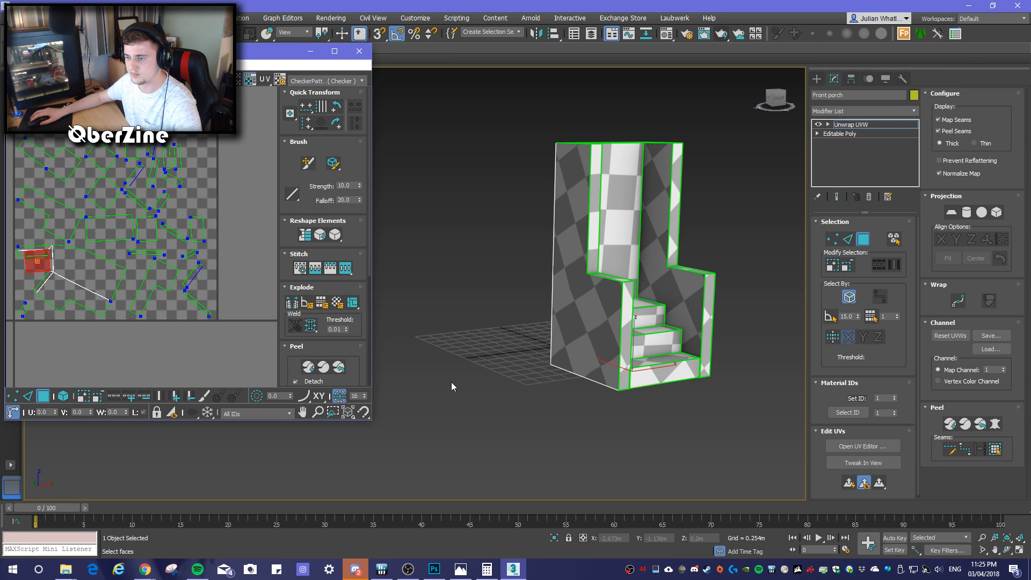
{"action": "middle_click_drag", "start_coordinate": [674, 429], "coordinate": [631, 395], "text": "alt"}
{"action": "left_click", "coordinate": [949, 424]}
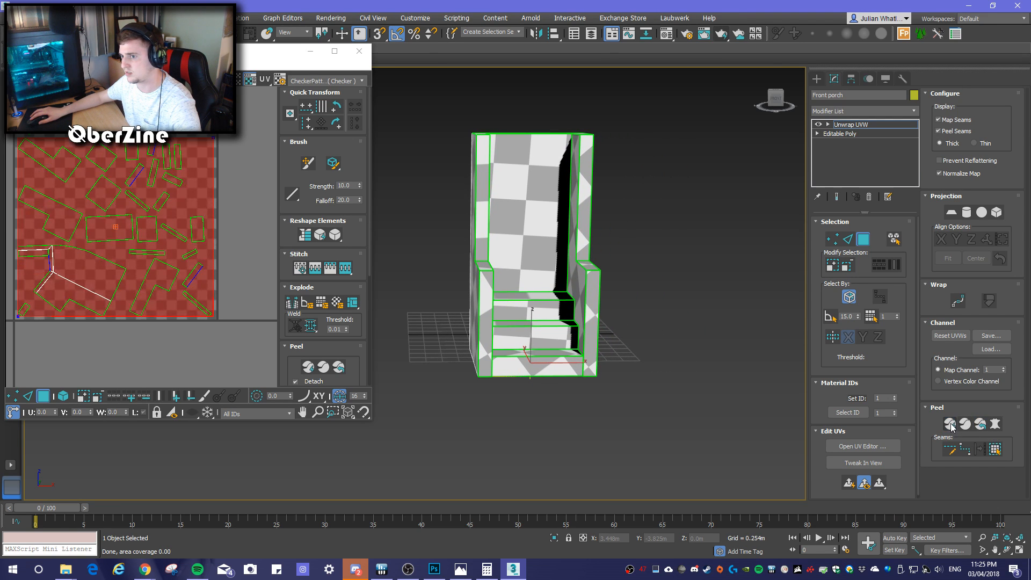
{"action": "left_click", "coordinate": [747, 344]}
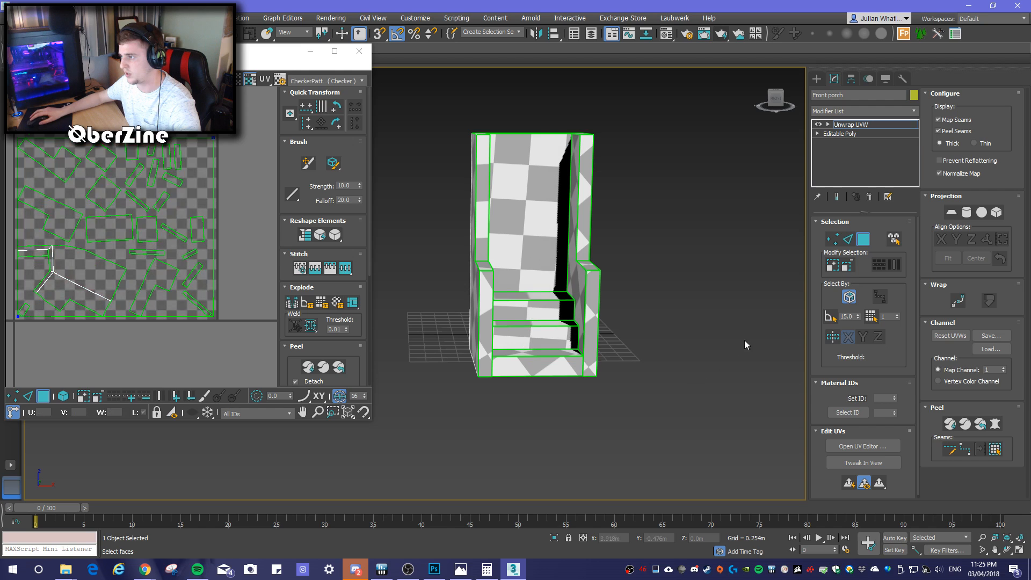
Select the edges across the whole porch and reset the peel of its UVs
{"action": "left_click", "coordinate": [848, 240]}
{"action": "left_click_drag", "start_coordinate": [693, 406], "coordinate": [432, 104]}
{"action": "left_click", "coordinate": [980, 423]}
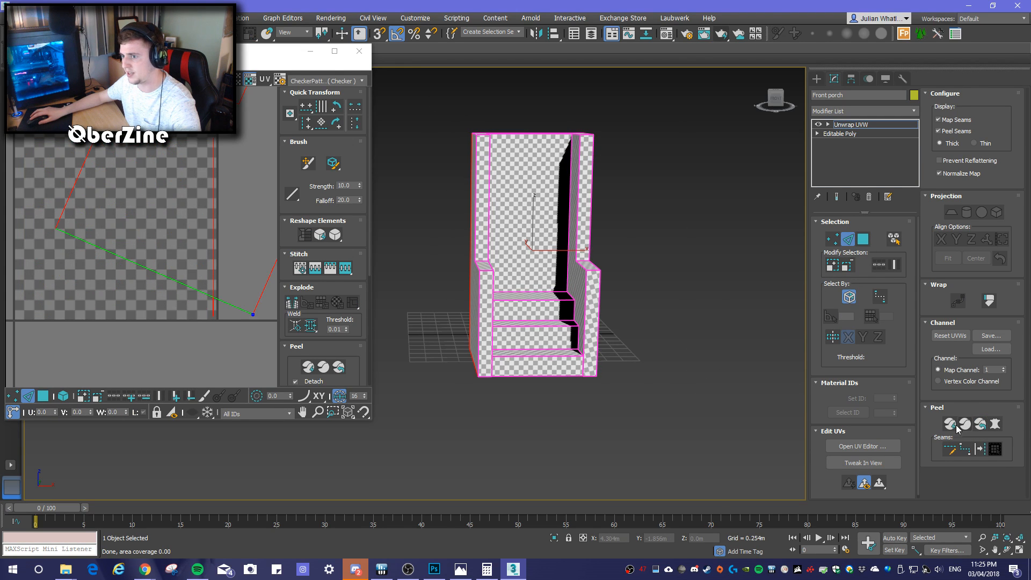
{"action": "scroll", "coordinate": [194, 223], "scroll_direction": "down", "scroll_amount": 8}
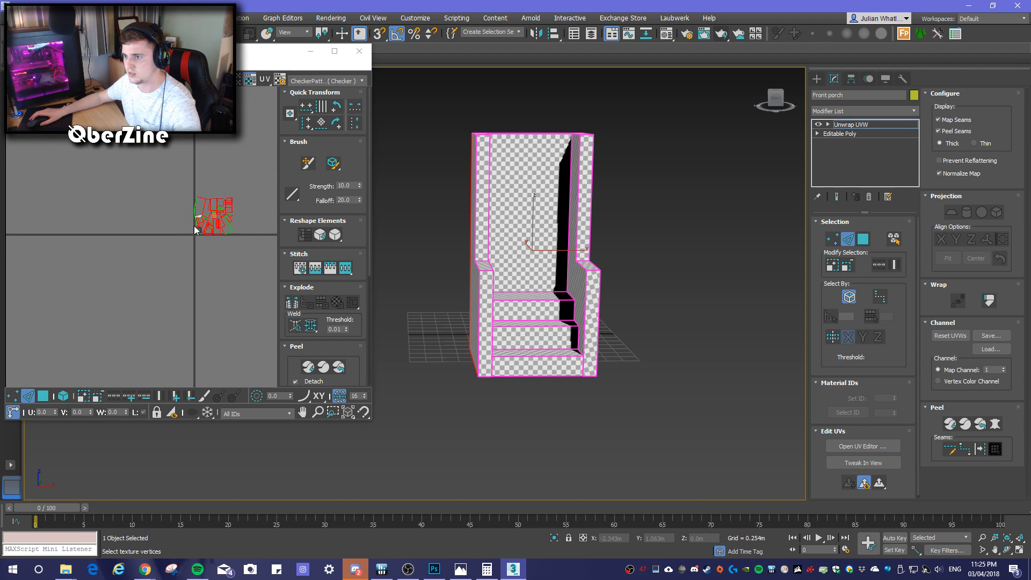
{"action": "middle_click_drag", "start_coordinate": [141, 251], "coordinate": [38, 249]}
{"action": "scroll", "coordinate": [212, 215], "scroll_direction": "up", "scroll_amount": 4}
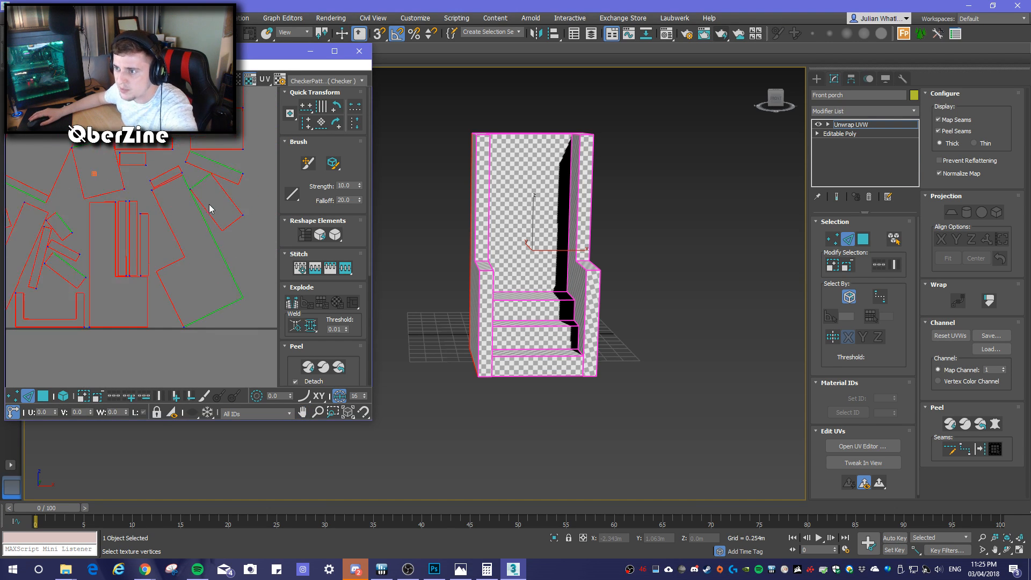
{"action": "scroll", "coordinate": [152, 351], "scroll_direction": "down", "scroll_amount": 2}
{"action": "scroll", "coordinate": [224, 283], "scroll_direction": "up", "scroll_amount": 1}
{"action": "middle_click_drag", "start_coordinate": [154, 349], "coordinate": [226, 300]}
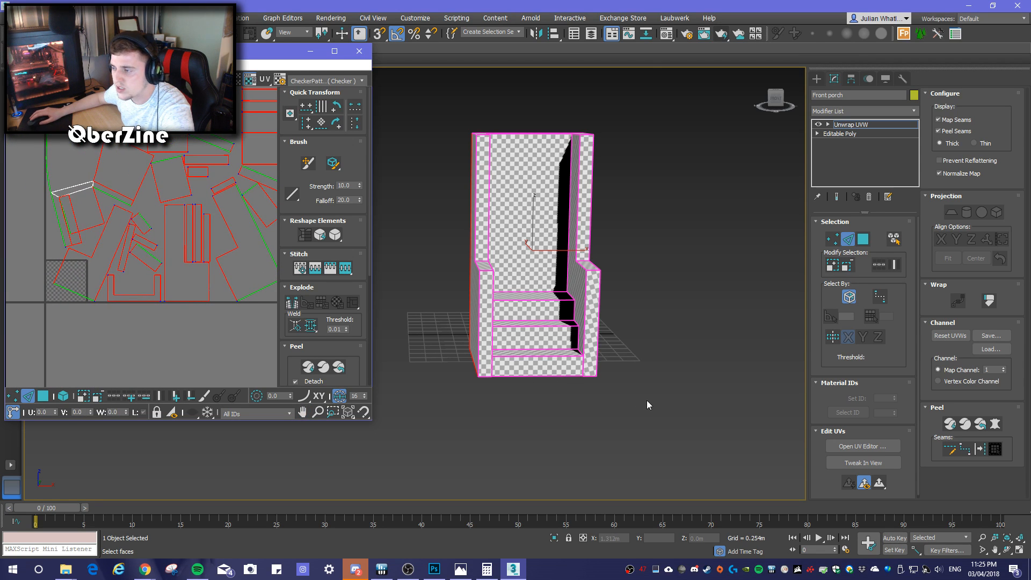
Select the faces across the front view of the porch and reset their peel
{"action": "left_click", "coordinate": [682, 427]}
{"action": "left_click_drag", "start_coordinate": [431, 91], "coordinate": [431, 91]}
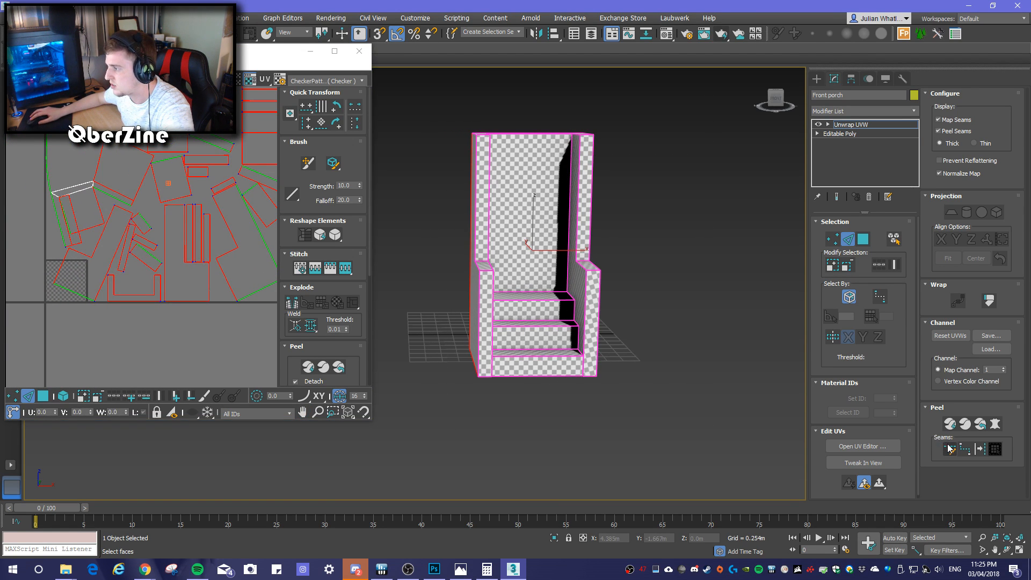
{"action": "left_click", "coordinate": [864, 238]}
{"action": "left_click_drag", "start_coordinate": [615, 416], "coordinate": [539, 194]}
{"action": "left_click_drag", "start_coordinate": [433, 94], "coordinate": [433, 95]}
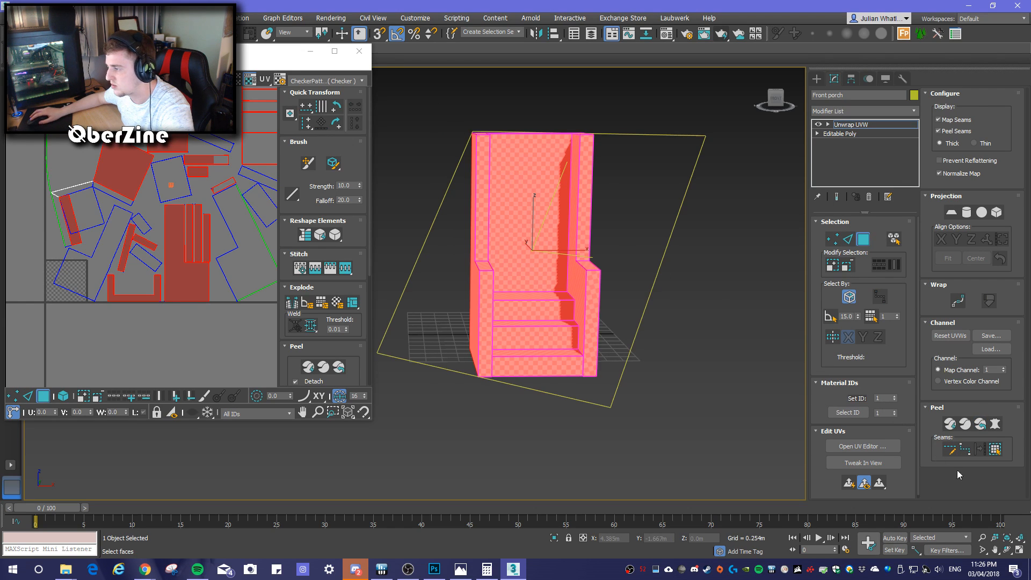
{"action": "left_click", "coordinate": [982, 424]}
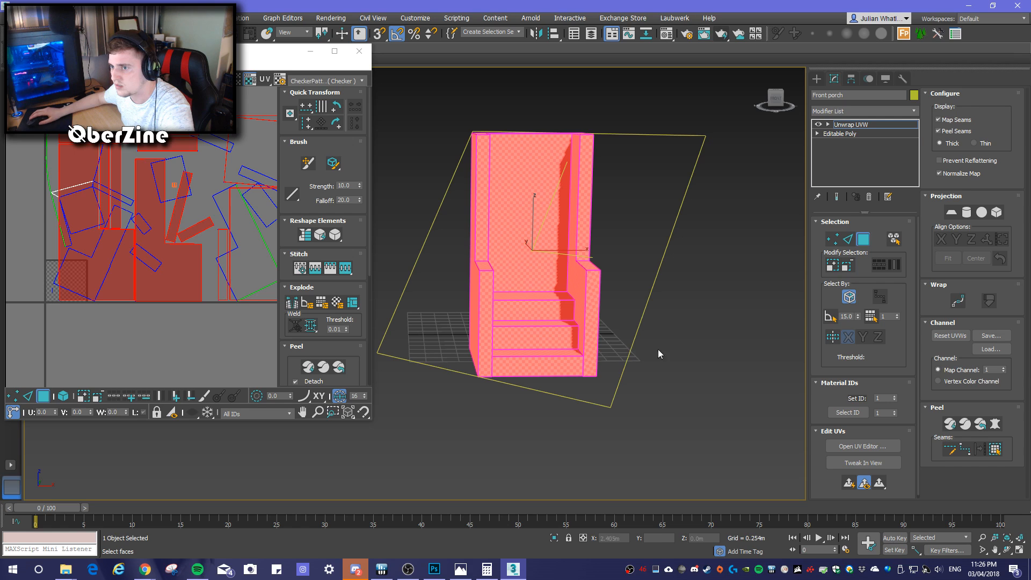
Reset the peel of the selected porch faces once more and Quick Peel them
{"action": "scroll", "coordinate": [209, 293], "scroll_direction": "down", "scroll_amount": 4}
{"action": "scroll", "coordinate": [218, 243], "scroll_direction": "up", "scroll_amount": 2}
{"action": "scroll", "coordinate": [177, 264], "scroll_direction": "up", "scroll_amount": 3}
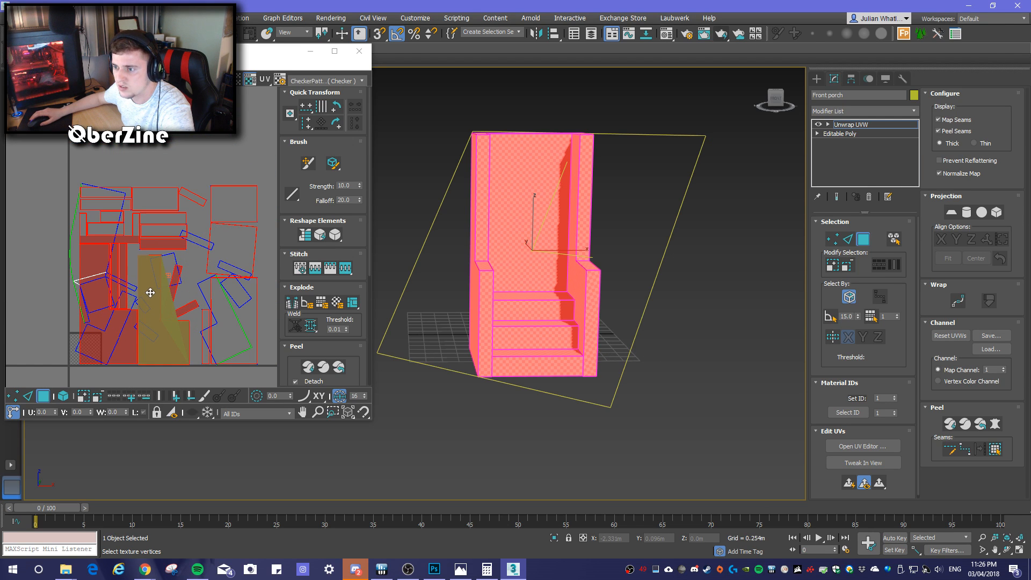
{"action": "scroll", "coordinate": [165, 310], "scroll_direction": "down", "scroll_amount": 3}
{"action": "scroll", "coordinate": [168, 317], "scroll_direction": "up", "scroll_amount": 2}
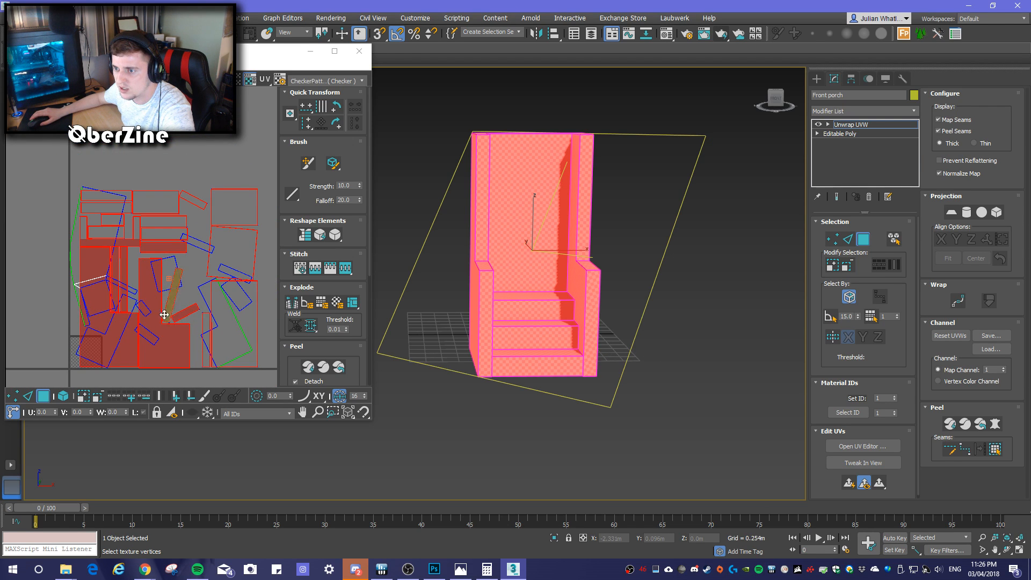
{"action": "scroll", "coordinate": [104, 290], "scroll_direction": "up", "scroll_amount": 1}
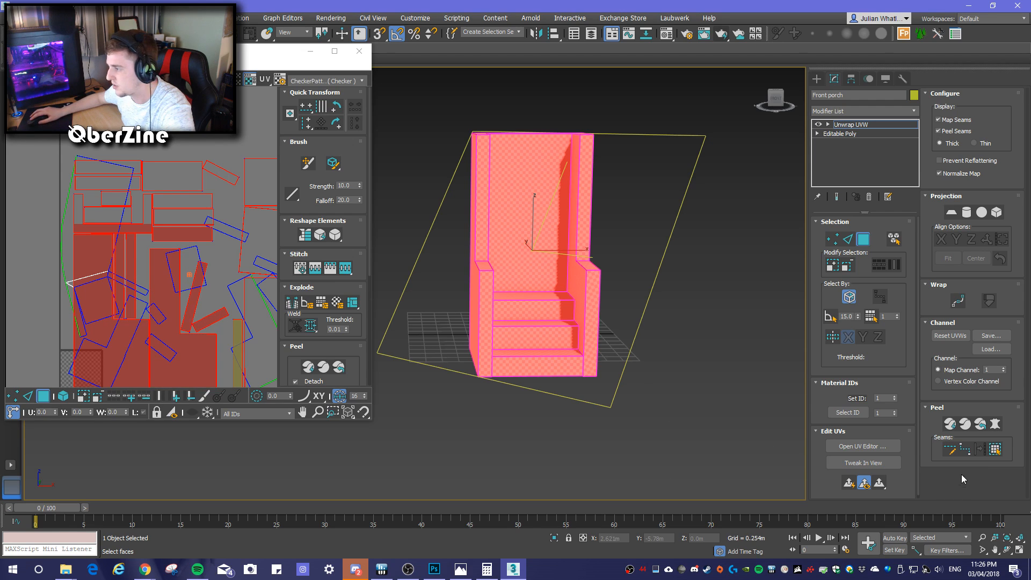
{"action": "left_click", "coordinate": [984, 427]}
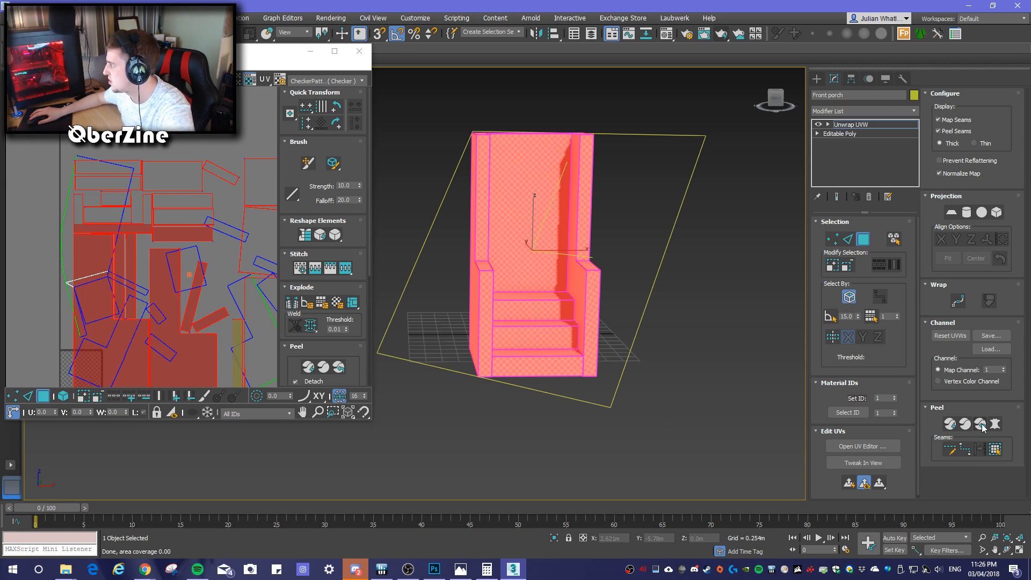
{"action": "left_click", "coordinate": [950, 425]}
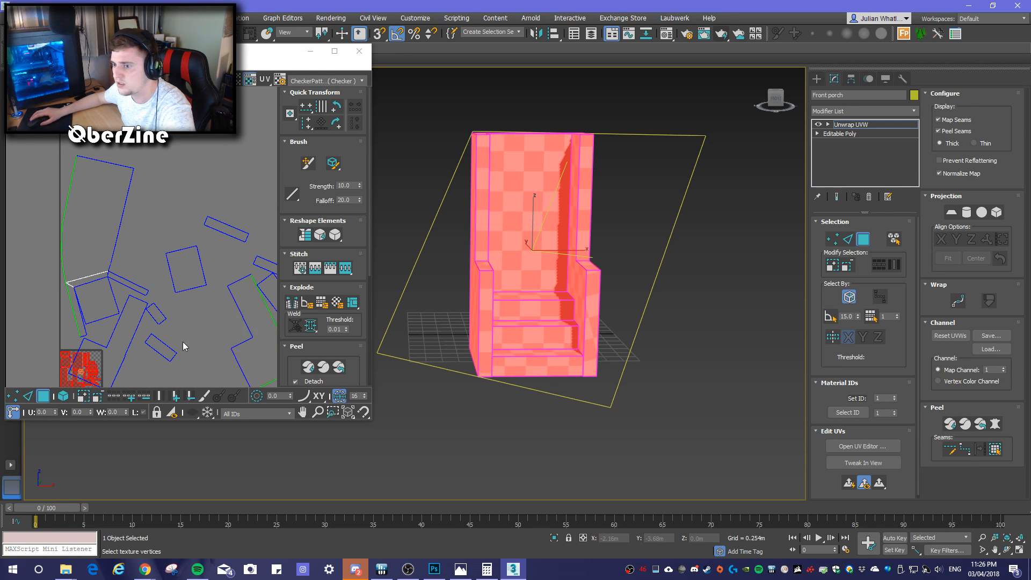
Examine the peeled shells inside the UV tile and the larger shells lying outside it
{"action": "scroll", "coordinate": [226, 321], "scroll_direction": "up", "scroll_amount": 10}
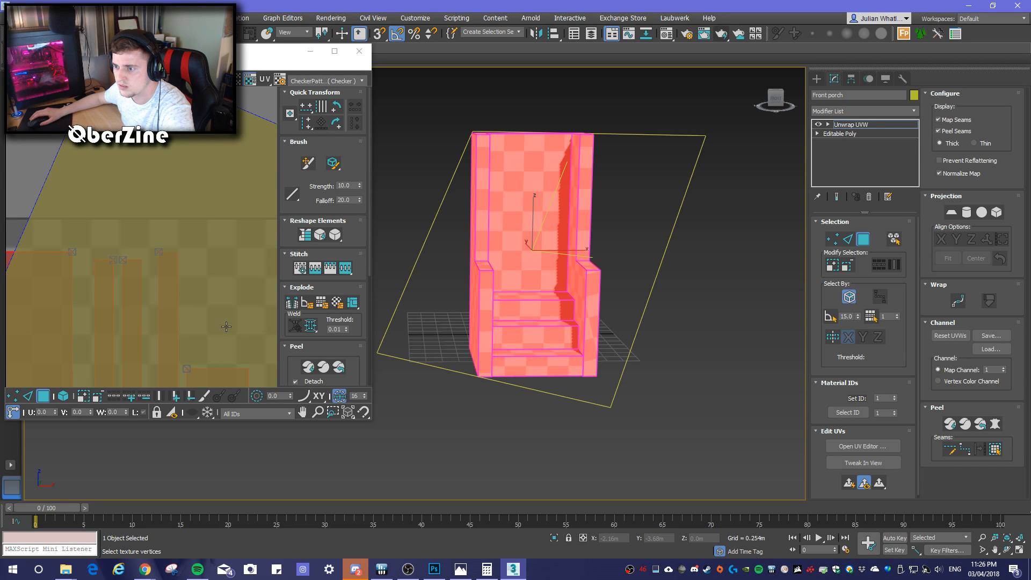
{"action": "scroll", "coordinate": [226, 321], "scroll_direction": "down", "scroll_amount": 8}
{"action": "middle_click_drag", "start_coordinate": [178, 296], "coordinate": [177, 229]}
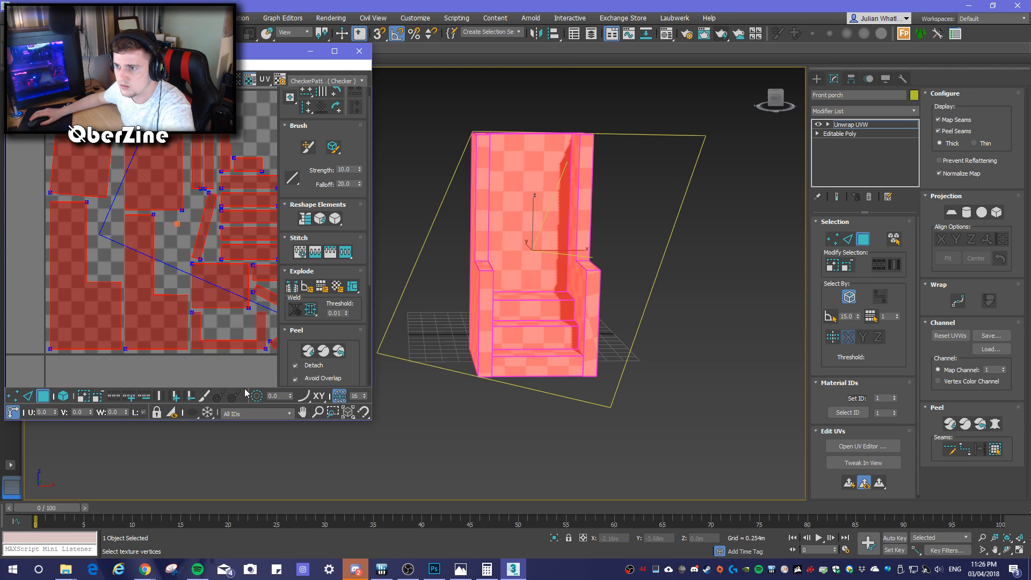
{"action": "middle_click_drag", "start_coordinate": [212, 340], "coordinate": [111, 302]}
{"action": "middle_click_drag", "start_coordinate": [118, 244], "coordinate": [215, 305]}
{"action": "middle_click_drag", "start_coordinate": [173, 293], "coordinate": [159, 274]}
{"action": "scroll", "coordinate": [179, 308], "scroll_direction": "down", "scroll_amount": 3}
{"action": "scroll", "coordinate": [195, 317], "scroll_direction": "down", "scroll_amount": 3}
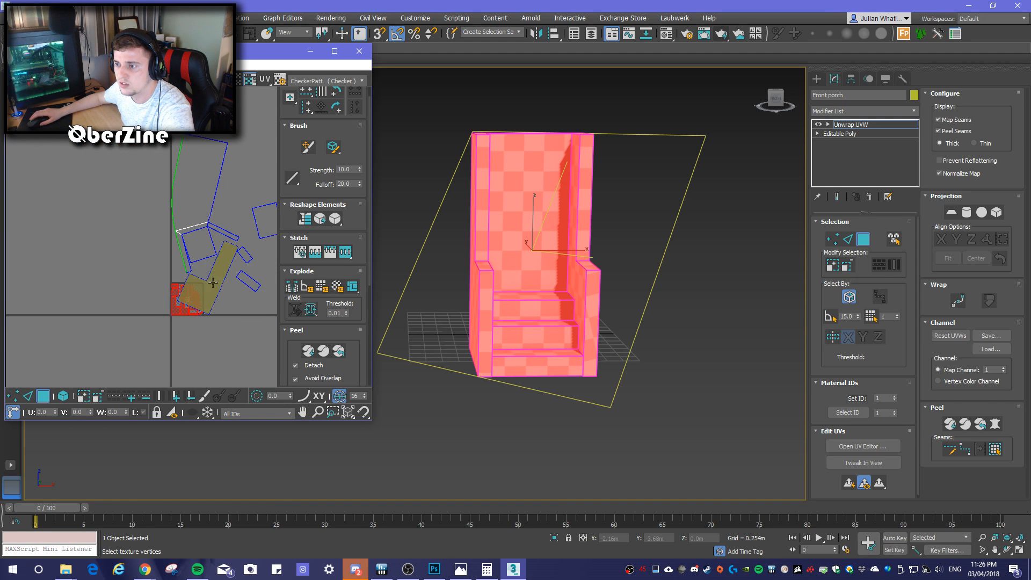
{"action": "middle_click_drag", "start_coordinate": [251, 297], "coordinate": [129, 278]}
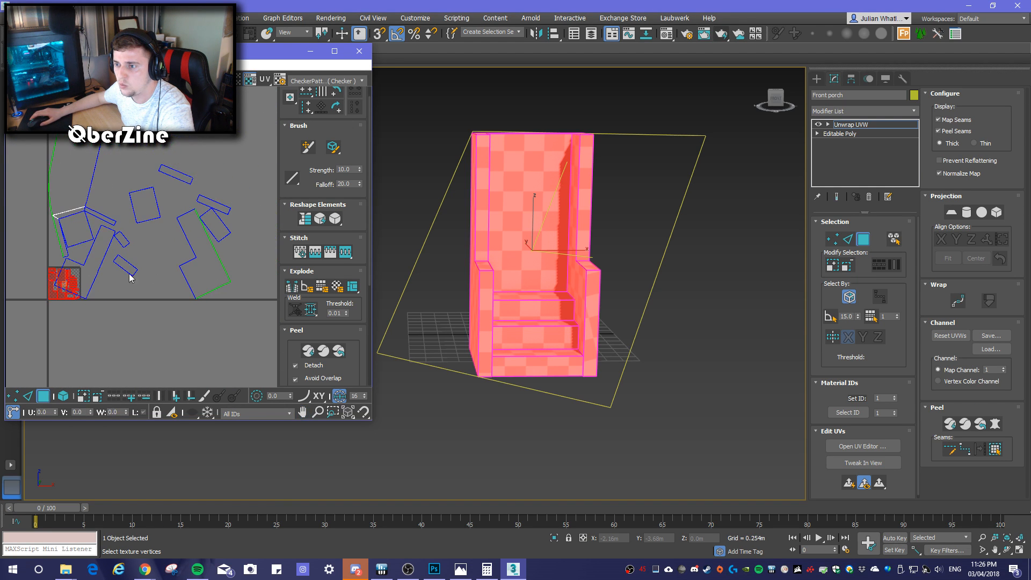
Select the large shells extending outside the UV tile in turn to identify their faces on the porch
{"action": "left_click", "coordinate": [65, 170]}
{"action": "middle_click_drag", "start_coordinate": [482, 395], "coordinate": [632, 345], "text": "alt"}
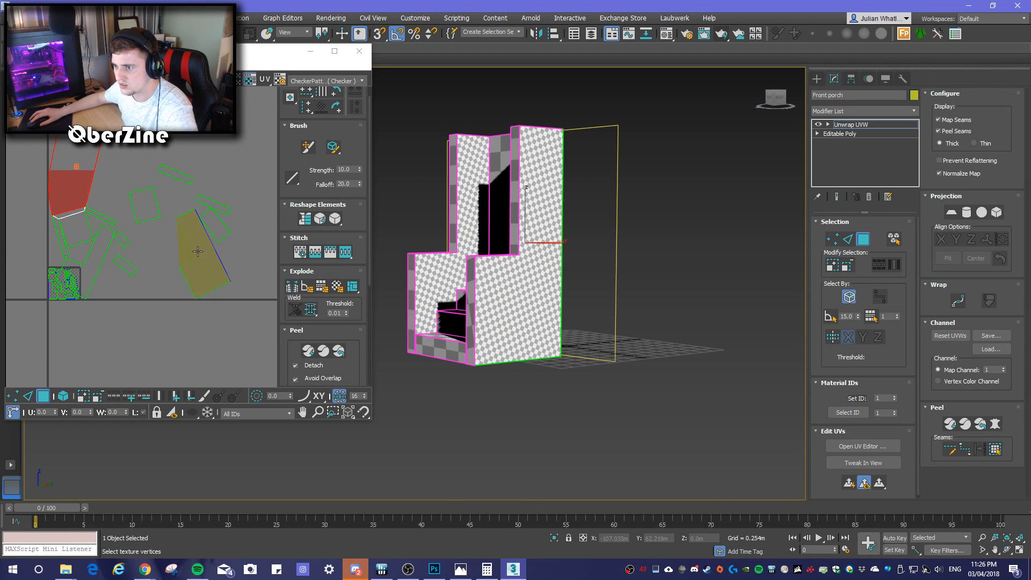
{"action": "scroll", "coordinate": [49, 294], "scroll_direction": "up", "scroll_amount": 5}
{"action": "left_click", "coordinate": [58, 295]}
{"action": "middle_click_drag", "start_coordinate": [528, 366], "coordinate": [585, 362], "text": "alt"}
{"action": "left_click", "coordinate": [157, 211]}
{"action": "key", "text": "l"}
{"action": "scroll", "coordinate": [182, 296], "scroll_direction": "down", "scroll_amount": 4}
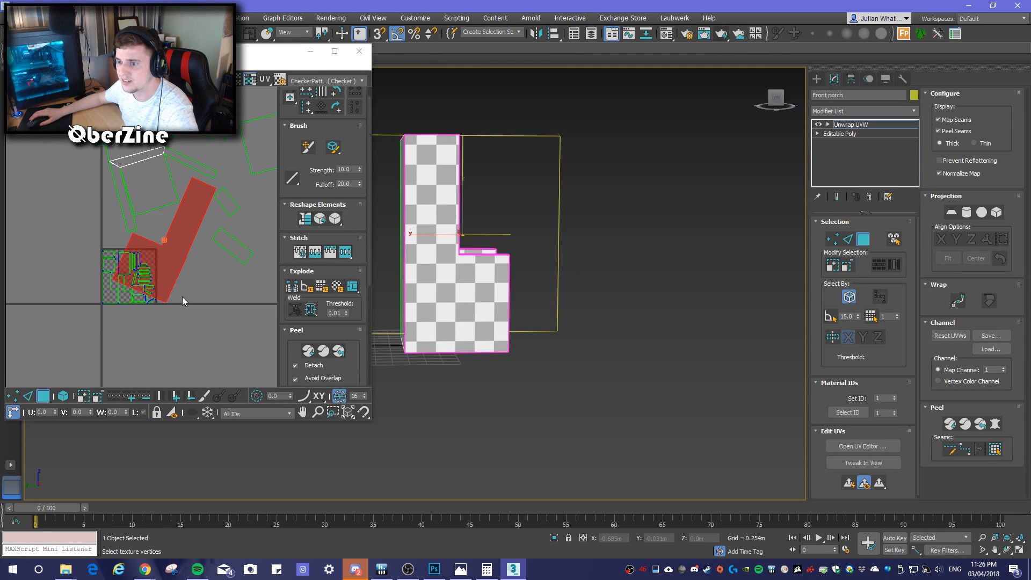
Select the front porch's side faces and apply Reset Peel to them
{"action": "scroll", "coordinate": [189, 294], "scroll_direction": "down", "scroll_amount": 2}
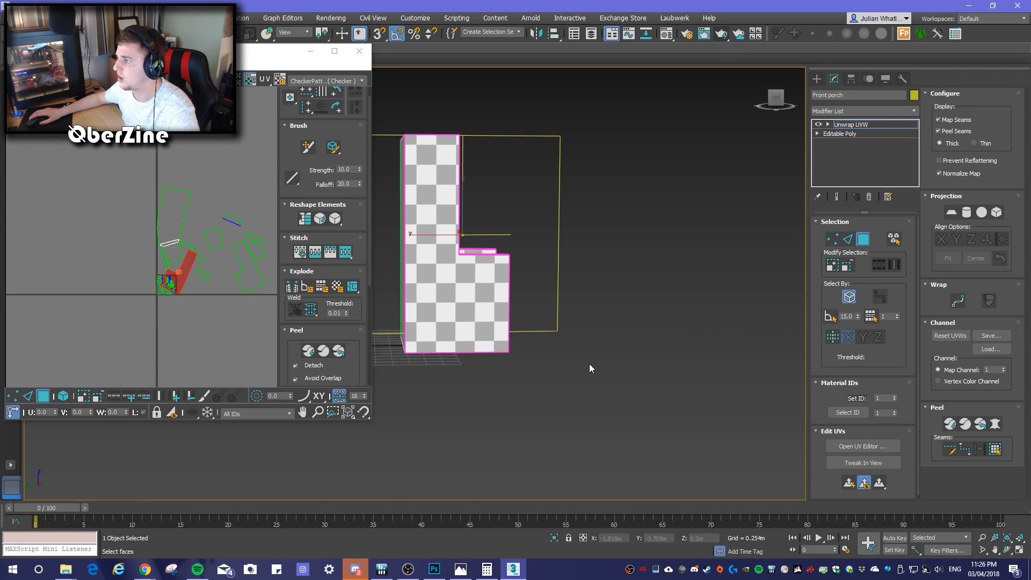
{"action": "scroll", "coordinate": [593, 364], "scroll_direction": "down", "scroll_amount": 2}
{"action": "left_click", "coordinate": [466, 220]}
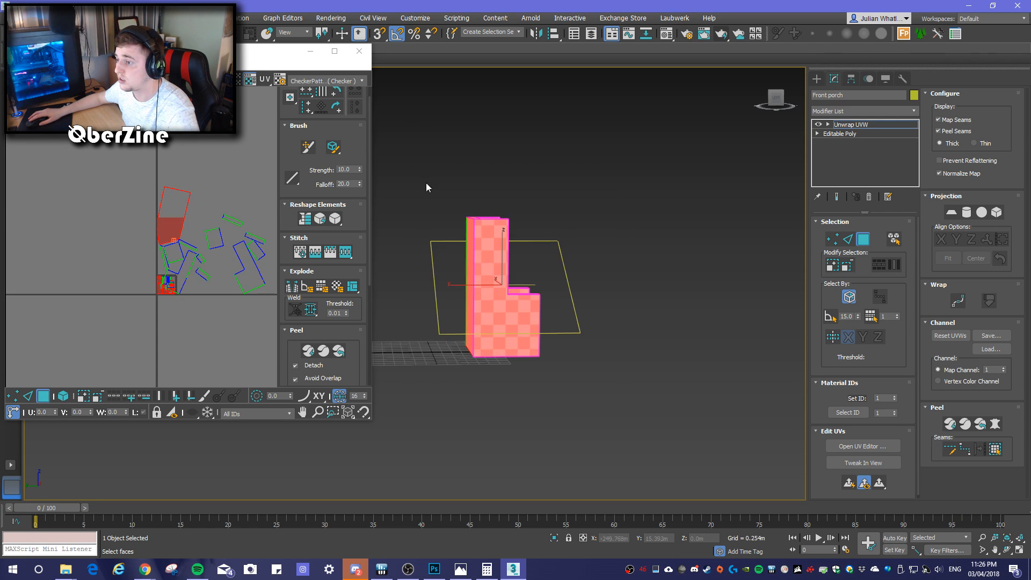
{"action": "left_click", "coordinate": [982, 424]}
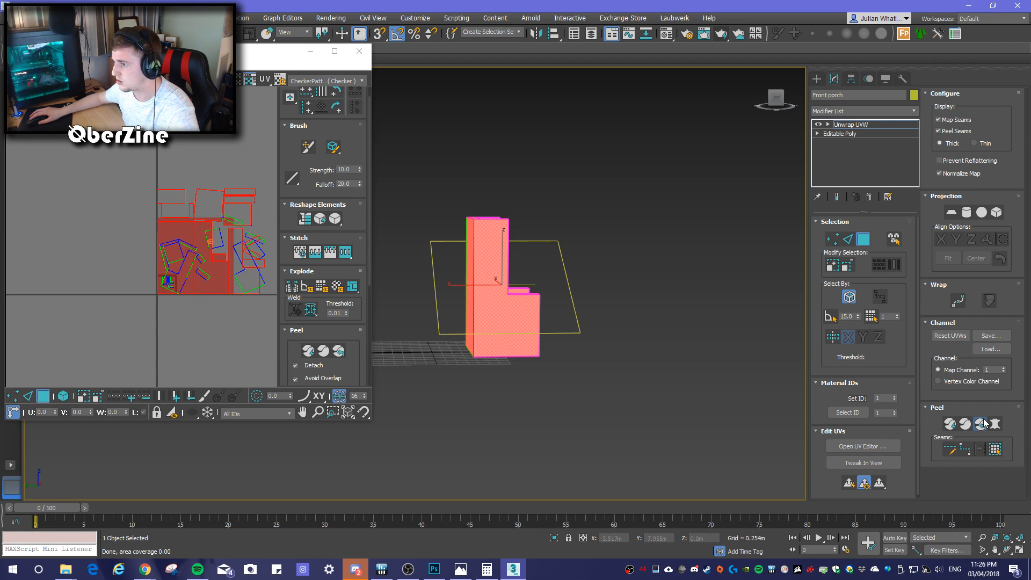
Apply Reset Peel to further groups of porch faces, including the faces seen from above
{"action": "middle_click_drag", "start_coordinate": [694, 334], "coordinate": [551, 332], "text": "alt"}
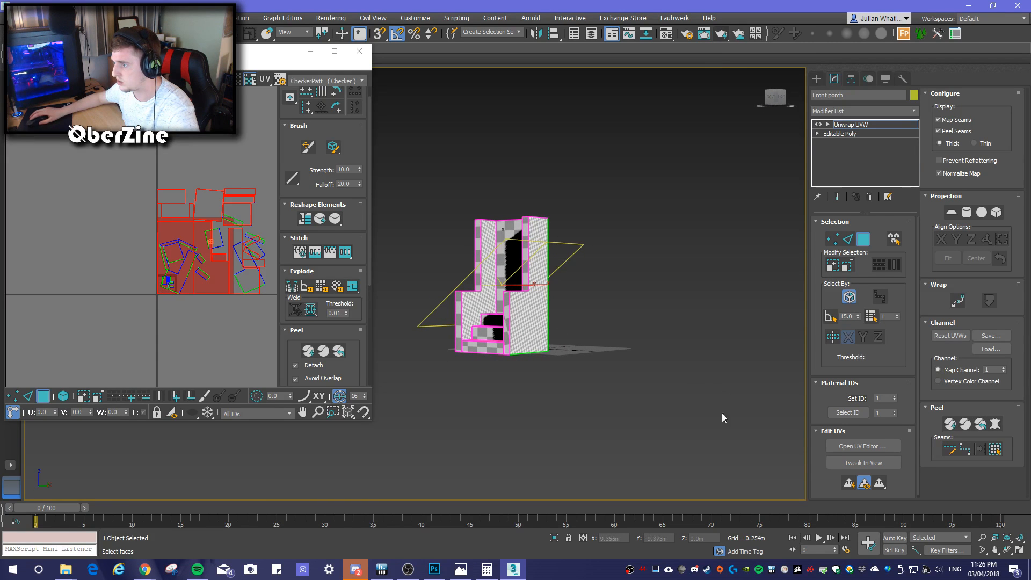
{"action": "middle_click_drag", "start_coordinate": [433, 171], "coordinate": [798, 405], "text": "alt"}
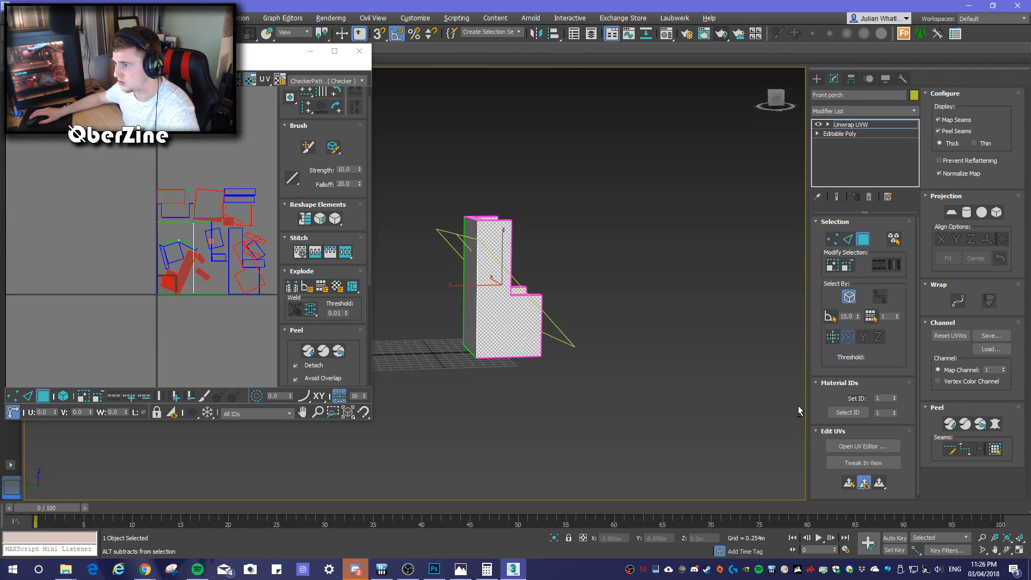
{"action": "left_click", "coordinate": [982, 425]}
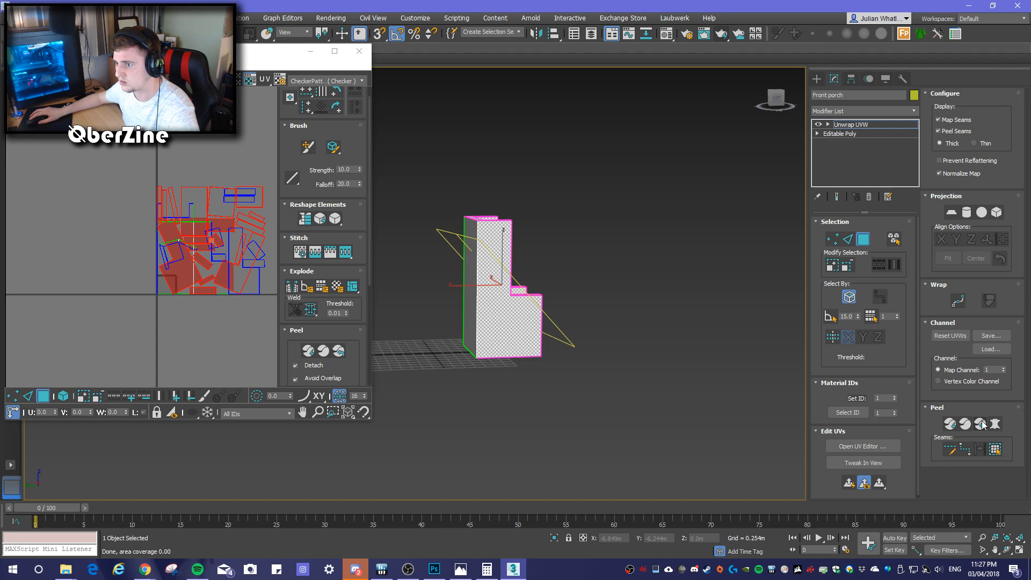
{"action": "middle_click_drag", "start_coordinate": [614, 350], "coordinate": [626, 405], "text": "alt"}
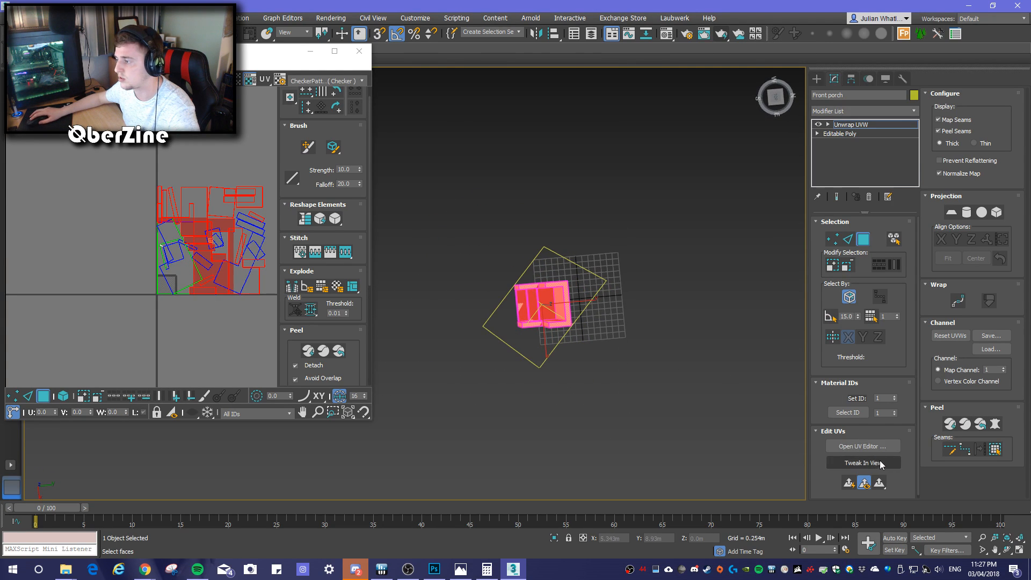
{"action": "left_click", "coordinate": [981, 425]}
{"action": "middle_click_drag", "start_coordinate": [713, 352], "coordinate": [718, 313], "text": "alt"}
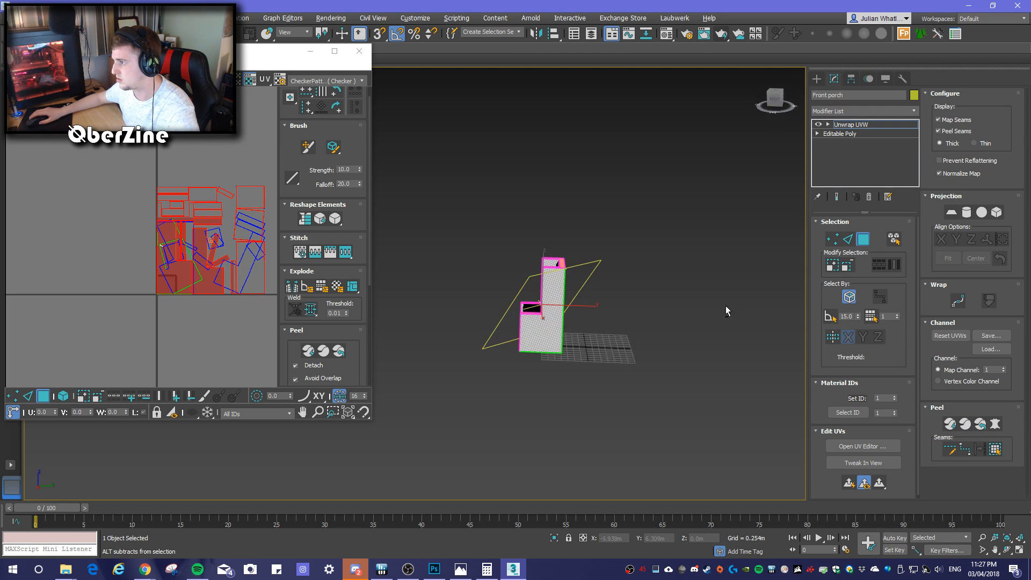
Select all of the porch's vertices and unwrap them again with the peel tools
{"action": "left_click", "coordinate": [834, 240]}
{"action": "left_click_drag", "start_coordinate": [474, 211], "coordinate": [473, 211]}
{"action": "middle_click_drag", "start_coordinate": [600, 388], "coordinate": [749, 395], "text": "alt"}
{"action": "left_click", "coordinate": [996, 424]}
Examine the unwrapped layout around the UV tile and the checker pattern on the porch's steps and walls
{"action": "scroll", "coordinate": [163, 271], "scroll_direction": "up", "scroll_amount": 4}
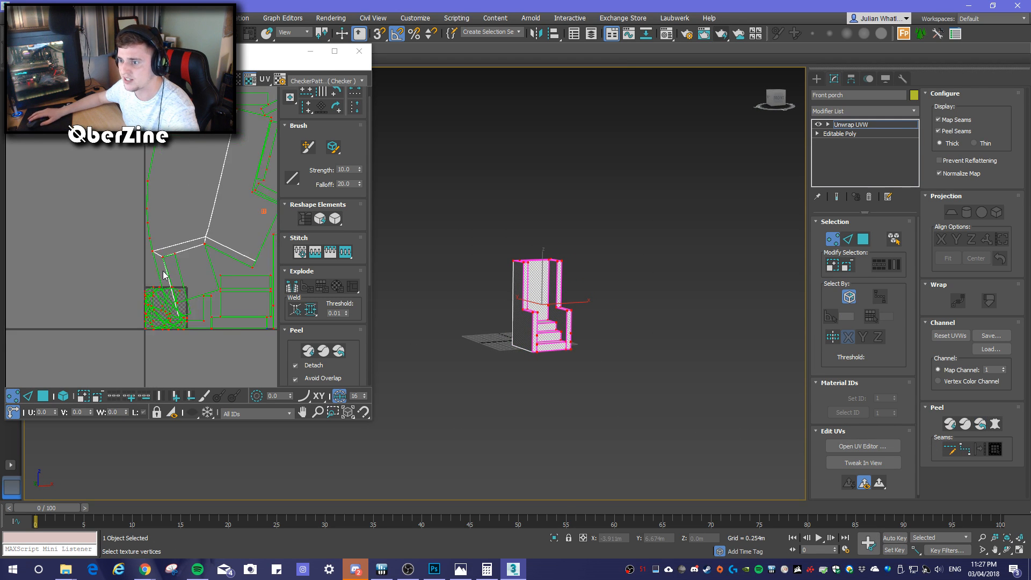
{"action": "scroll", "coordinate": [164, 271], "scroll_direction": "up", "scroll_amount": 5}
{"action": "scroll", "coordinate": [220, 332], "scroll_direction": "down", "scroll_amount": 6}
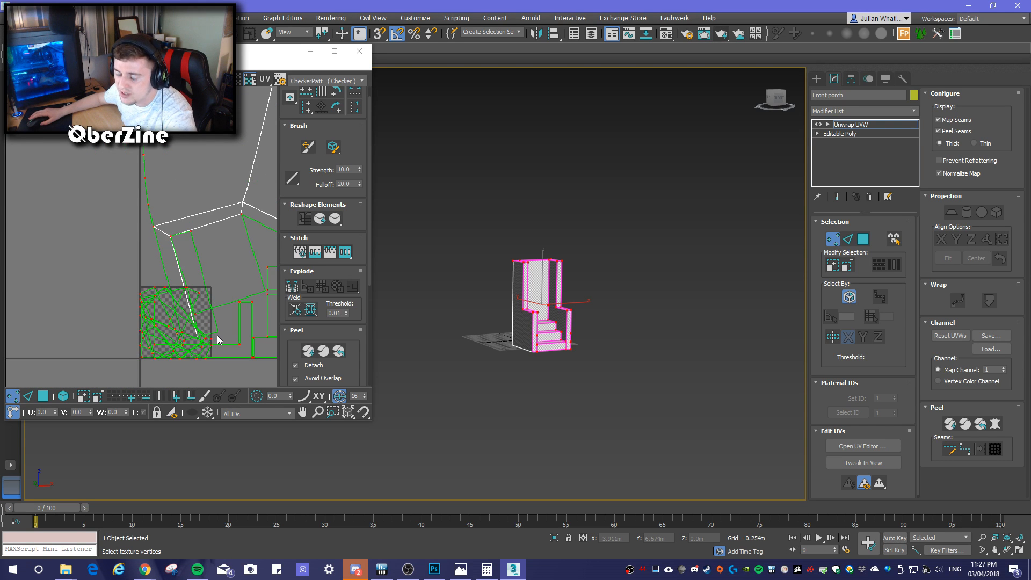
{"action": "scroll", "coordinate": [217, 336], "scroll_direction": "down", "scroll_amount": 8}
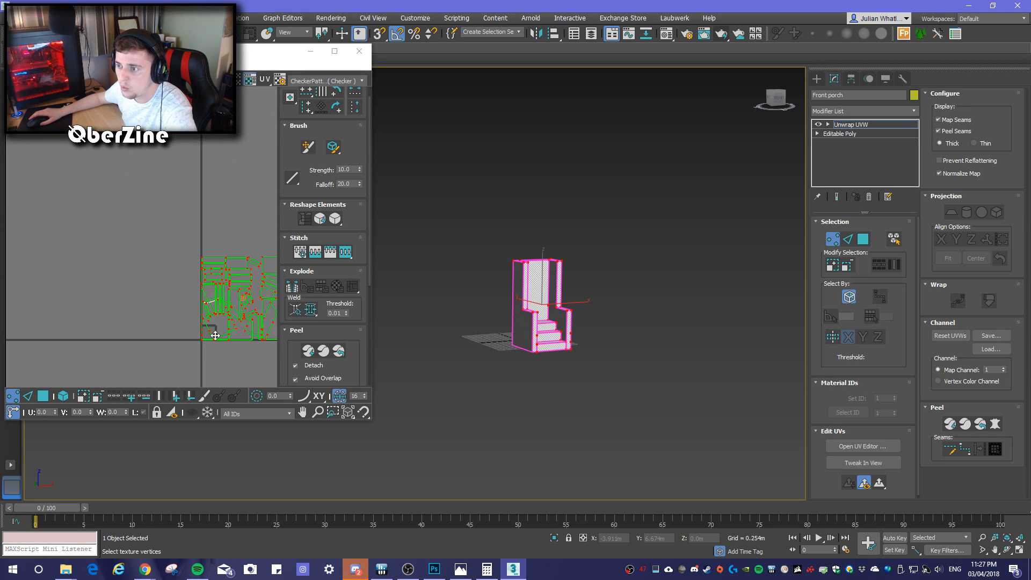
{"action": "middle_click_drag", "start_coordinate": [247, 289], "coordinate": [239, 207]}
{"action": "scroll", "coordinate": [166, 257], "scroll_direction": "up", "scroll_amount": 4}
{"action": "scroll", "coordinate": [216, 232], "scroll_direction": "up", "scroll_amount": 3}
{"action": "scroll", "coordinate": [215, 257], "scroll_direction": "down", "scroll_amount": 3}
{"action": "middle_click_drag", "start_coordinate": [215, 261], "coordinate": [160, 244]}
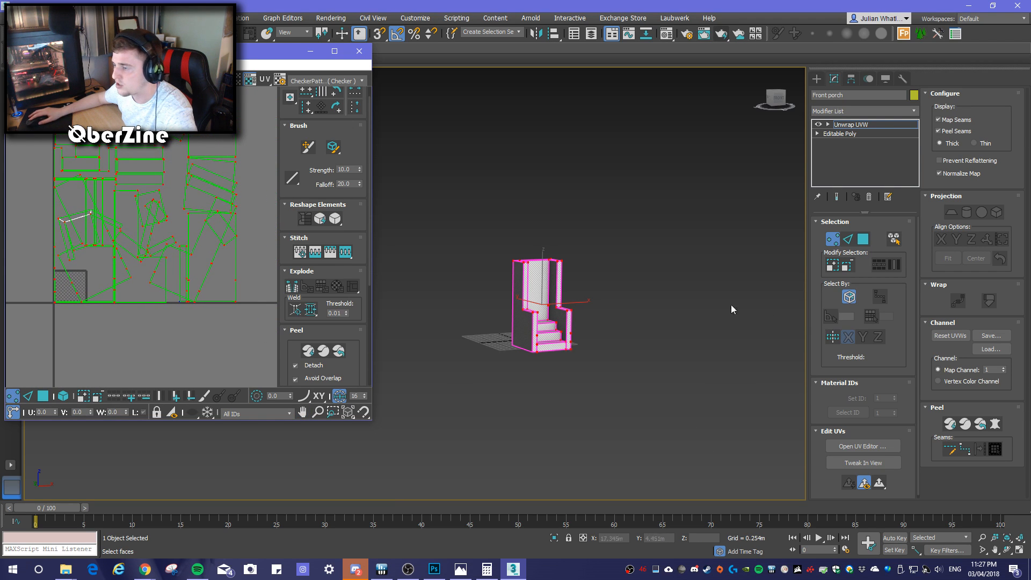
{"action": "scroll", "coordinate": [566, 305], "scroll_direction": "up", "scroll_amount": 5}
{"action": "middle_click_drag", "start_coordinate": [646, 356], "coordinate": [246, 351], "text": "alt"}
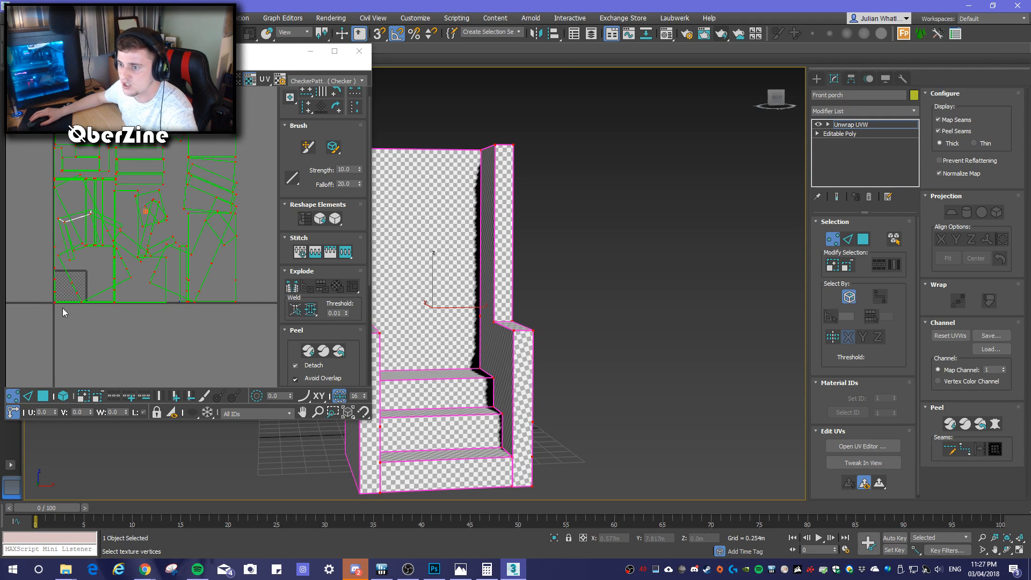
{"action": "key", "text": "z"}
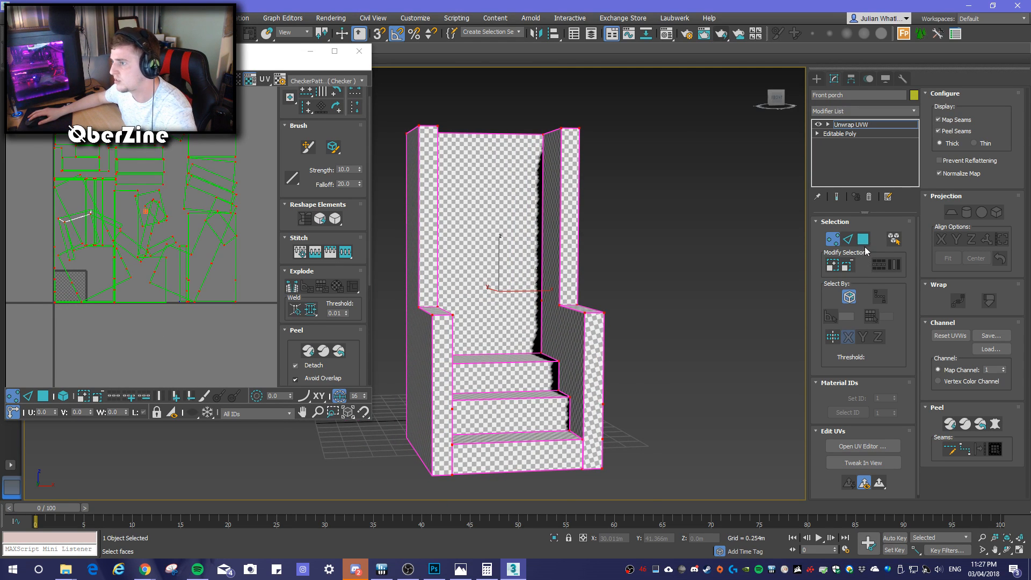
Apply Reset Peel to the porch in vertex mode, working from its underside
{"action": "left_click", "coordinate": [869, 241]}
{"action": "middle_click_drag", "start_coordinate": [688, 410], "coordinate": [671, 323], "text": "alt"}
{"action": "key", "text": "1"}
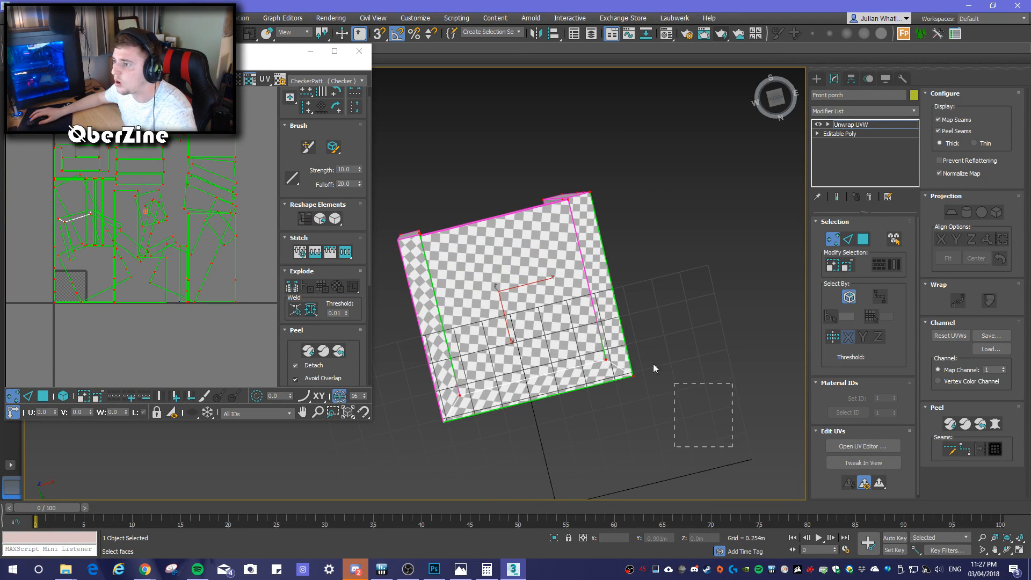
{"action": "left_click", "coordinate": [981, 425]}
Switch to polygon selection, select the porch's underside and connected faces by element, and apply Reset Peel
{"action": "left_click", "coordinate": [850, 244]}
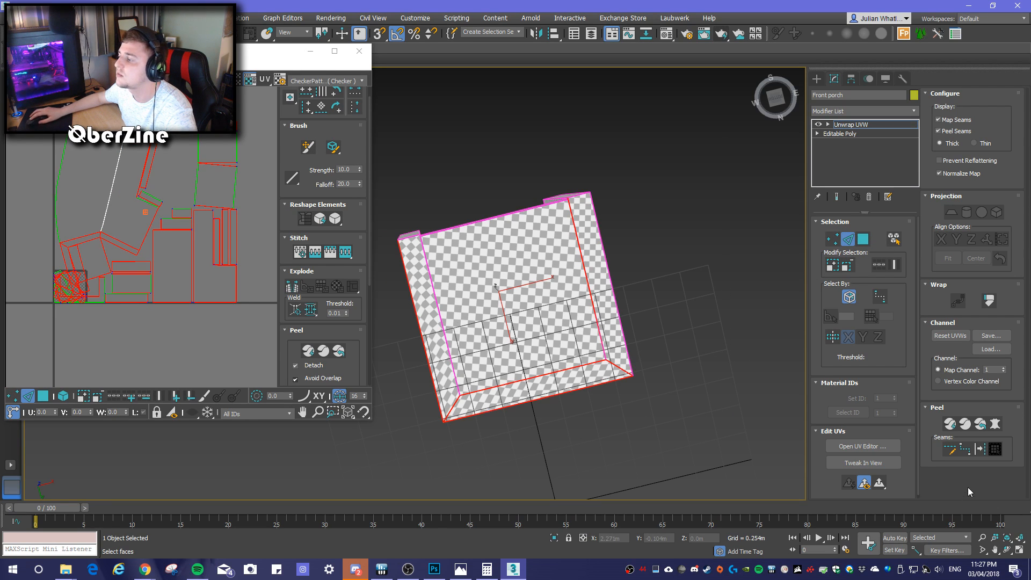
{"action": "key", "text": "3"}
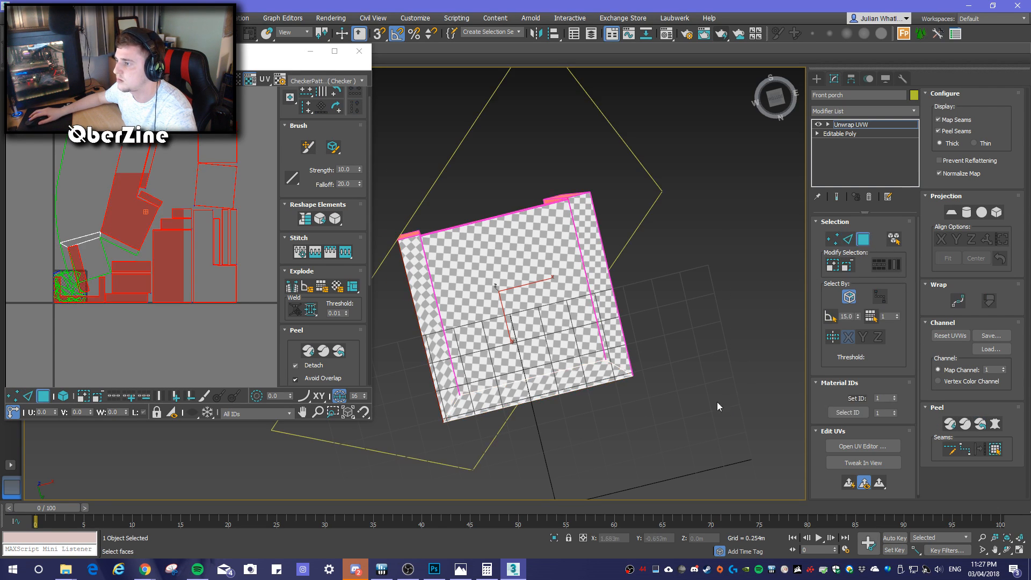
{"action": "left_click", "coordinate": [510, 242]}
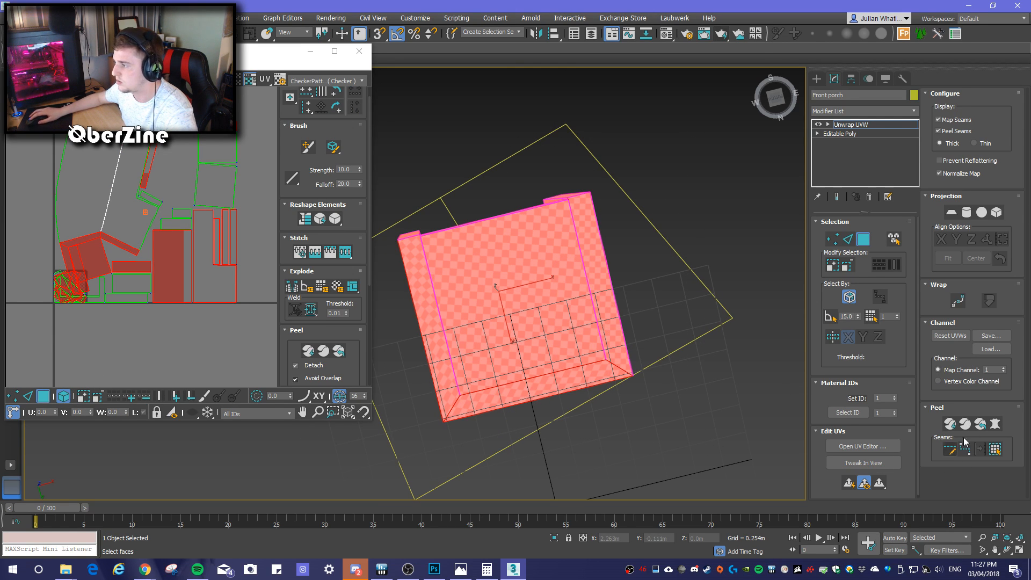
{"action": "left_click", "coordinate": [981, 424]}
{"action": "middle_click_drag", "start_coordinate": [592, 408], "coordinate": [709, 511], "text": "alt"}
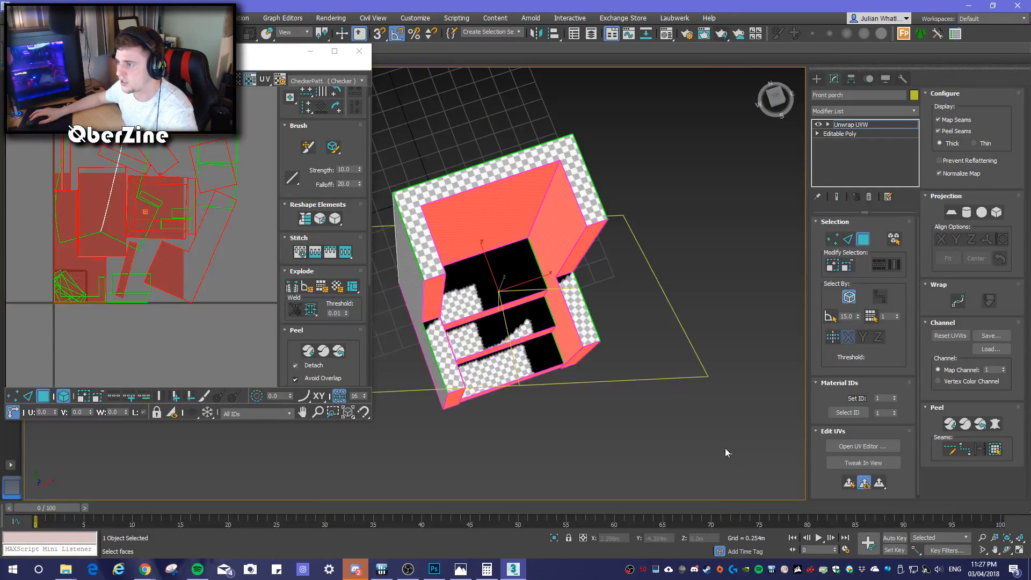
Select all porch faces, apply Reset Peel to the whole model and clear the selection
{"action": "key", "text": "ctrl+a"}
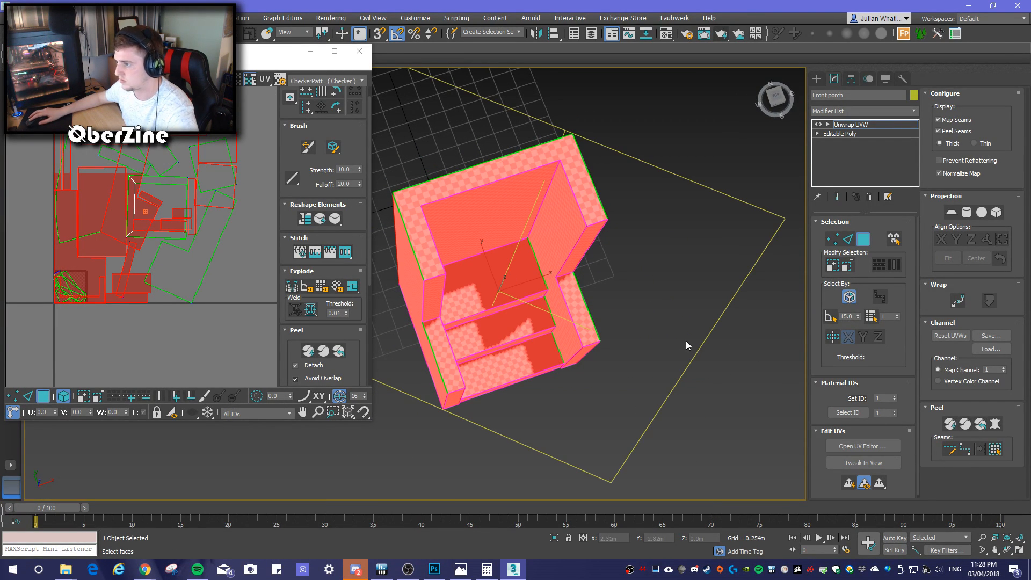
{"action": "key", "text": "ctrl+a"}
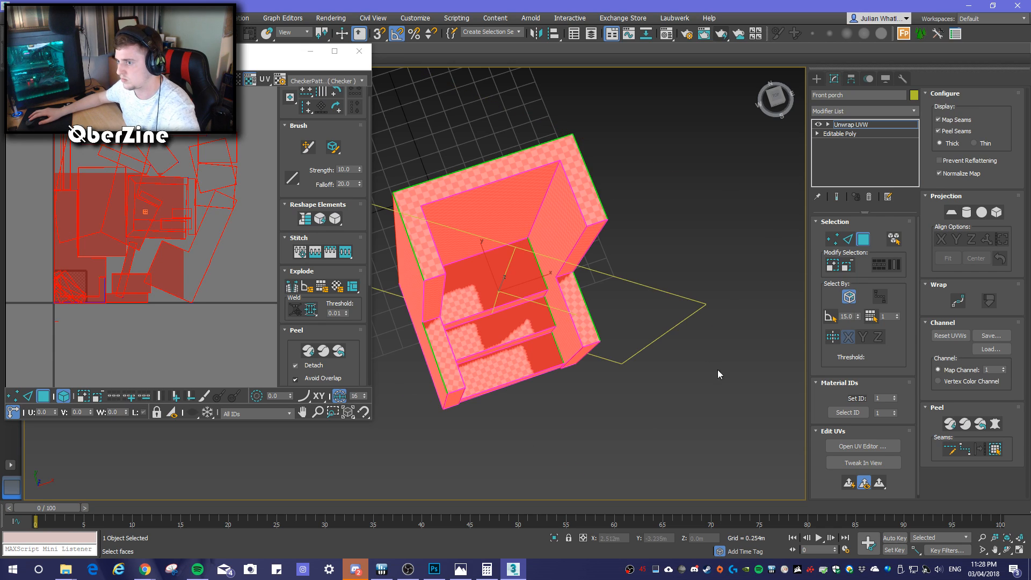
{"action": "left_click", "coordinate": [986, 427]}
{"action": "middle_click_drag", "start_coordinate": [685, 433], "coordinate": [483, 302], "text": "alt"}
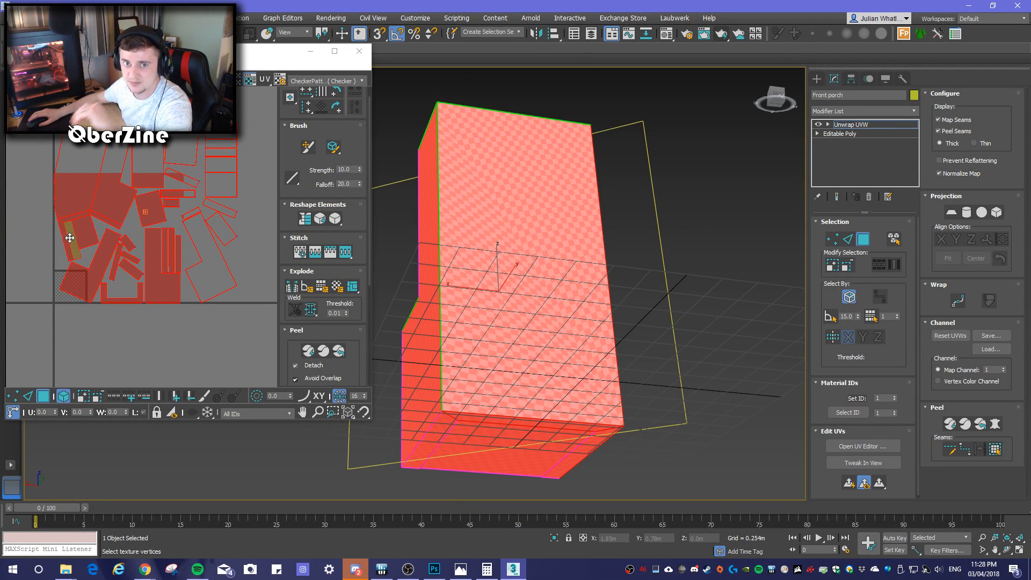
{"action": "middle_click_drag", "start_coordinate": [700, 325], "coordinate": [791, 308], "text": "alt"}
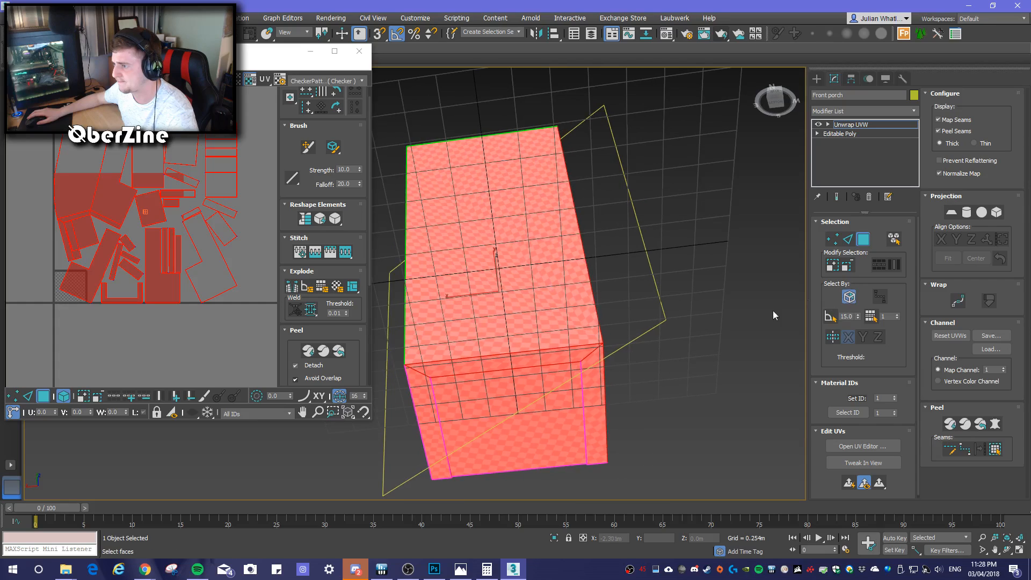
{"action": "left_click", "coordinate": [695, 319]}
{"action": "middle_click_drag", "start_coordinate": [679, 276], "coordinate": [683, 329], "text": "alt"}
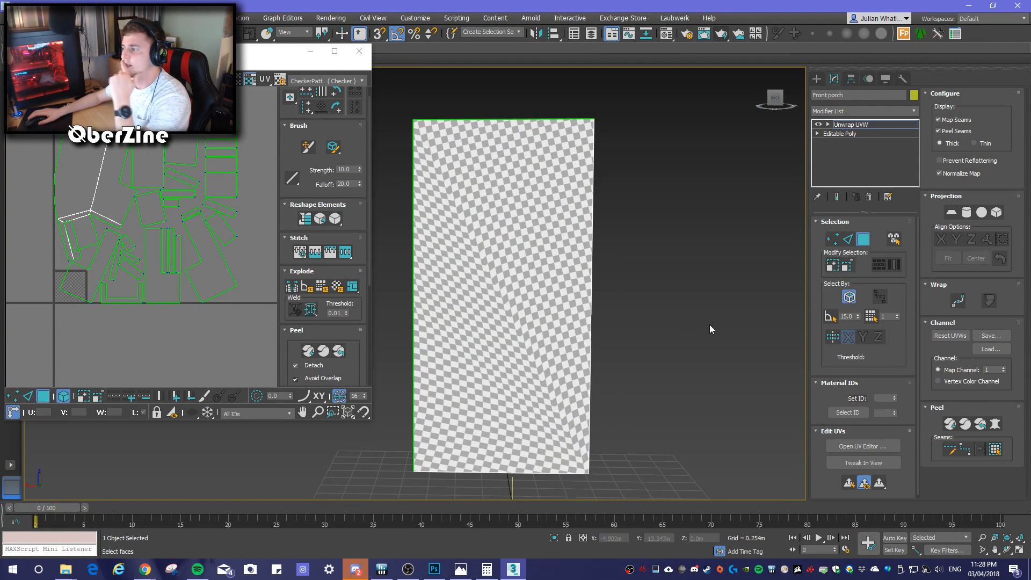
Select all of the porch's edges and run Quick Peel on them
{"action": "left_click", "coordinate": [850, 241]}
{"action": "middle_click_drag", "start_coordinate": [678, 381], "coordinate": [690, 309]}
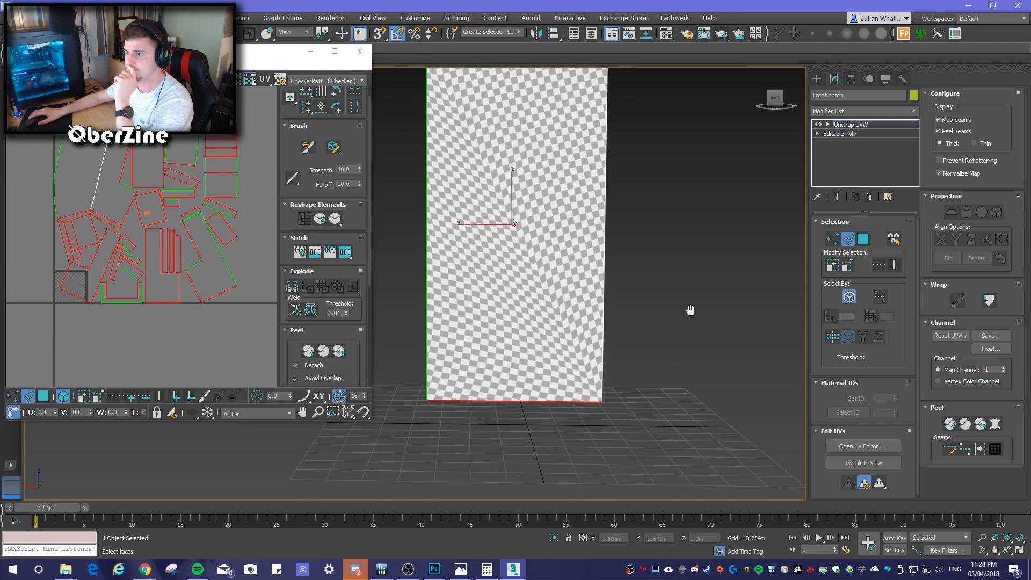
{"action": "scroll", "coordinate": [691, 310], "scroll_direction": "down", "scroll_amount": 5}
{"action": "scroll", "coordinate": [689, 323], "scroll_direction": "up", "scroll_amount": 3}
{"action": "left_click_drag", "start_coordinate": [481, 113], "coordinate": [482, 114]}
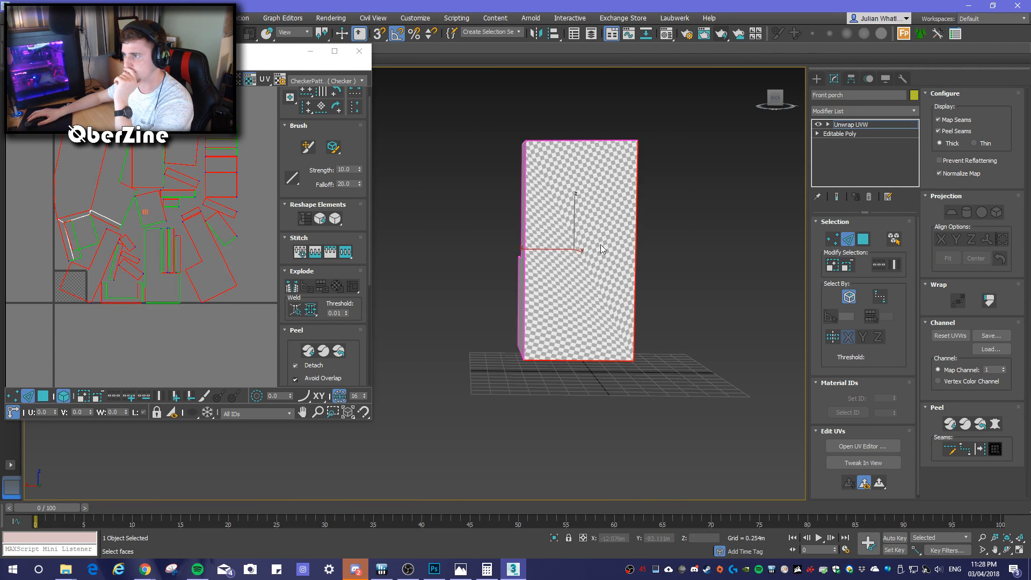
{"action": "key", "text": "ctrl+a"}
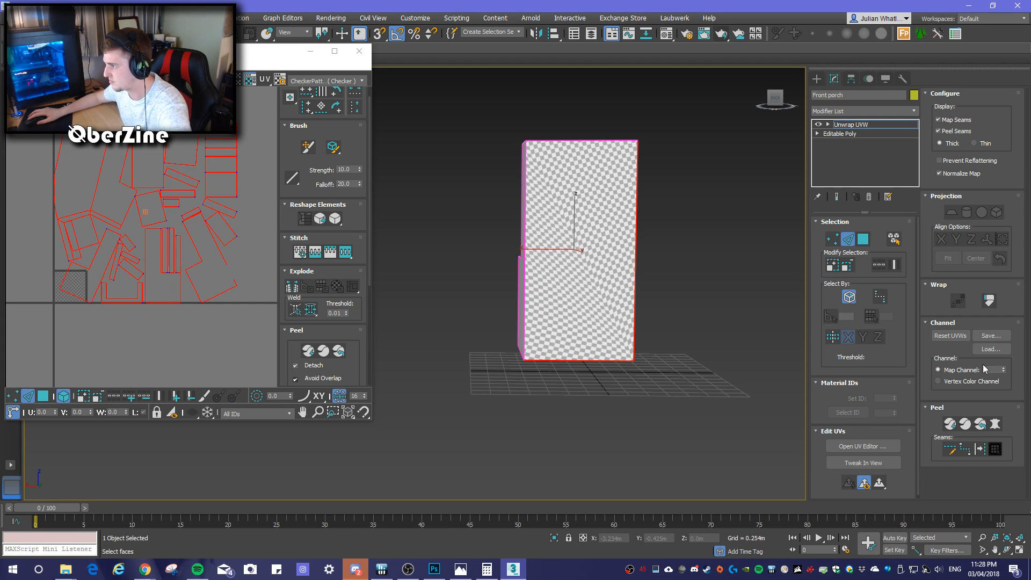
{"action": "left_click", "coordinate": [950, 425]}
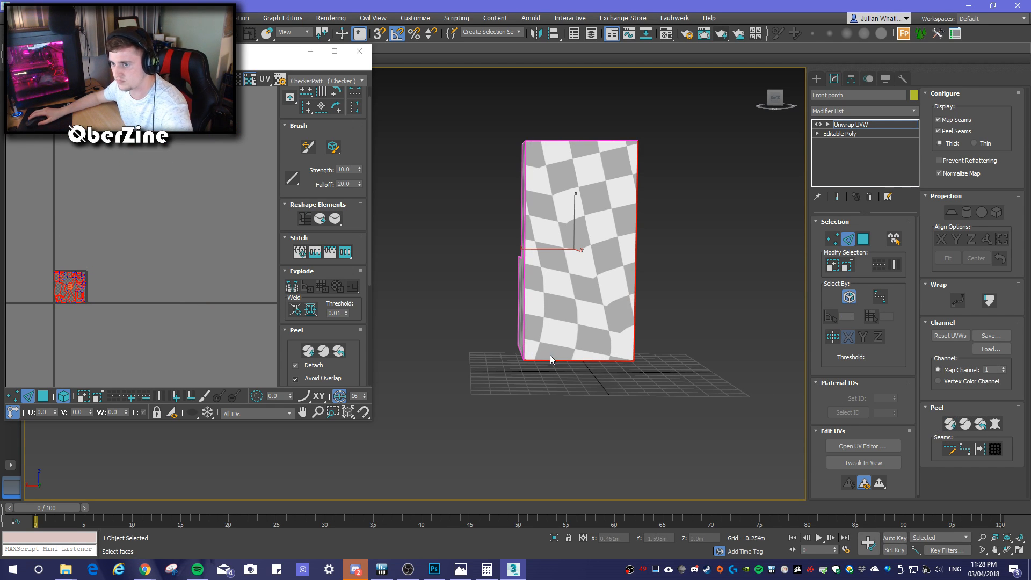
Clear the edge selection and select the front face of the low wall on the right side of the steps
{"action": "scroll", "coordinate": [49, 296], "scroll_direction": "up", "scroll_amount": 8}
{"action": "middle_click_drag", "start_coordinate": [474, 283], "coordinate": [285, 277], "text": "alt"}
{"action": "left_click", "coordinate": [617, 289]}
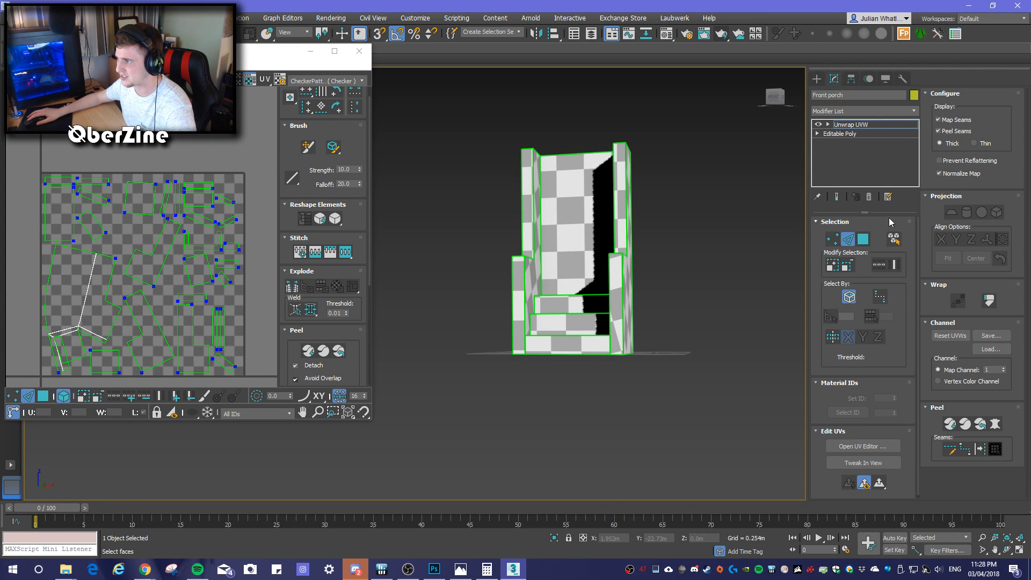
{"action": "left_click", "coordinate": [862, 240]}
{"action": "left_click", "coordinate": [621, 296]}
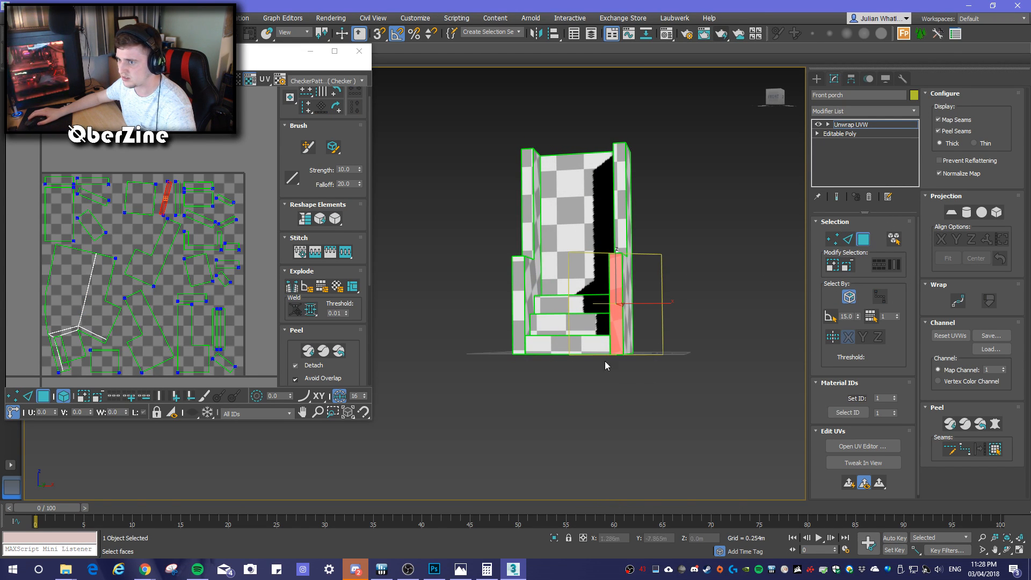
Examine where the selected wall face lies in the UV layout and how the checker pattern fits the steps
{"action": "scroll", "coordinate": [161, 220], "scroll_direction": "up", "scroll_amount": 5}
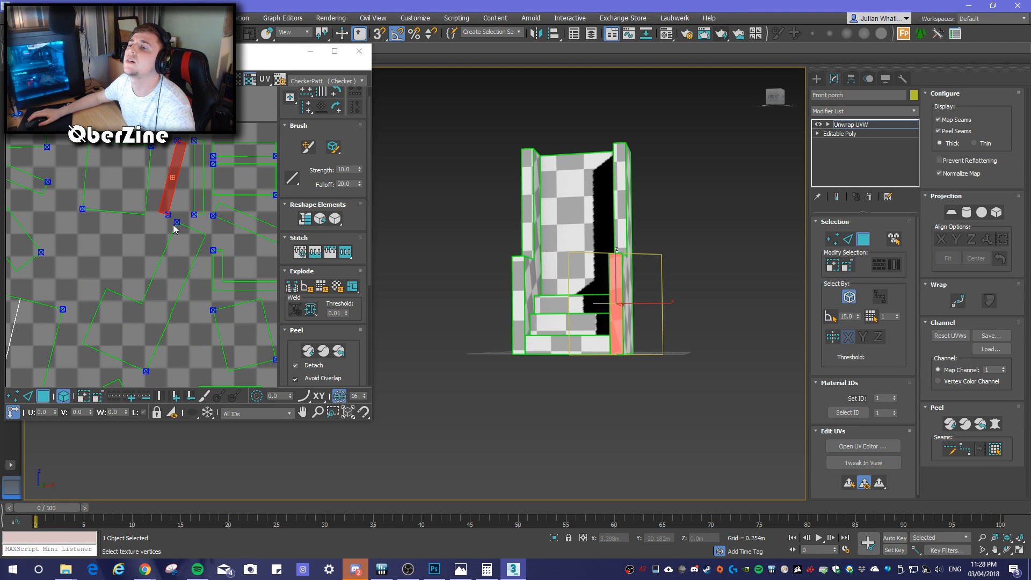
{"action": "scroll", "coordinate": [206, 232], "scroll_direction": "down", "scroll_amount": 8}
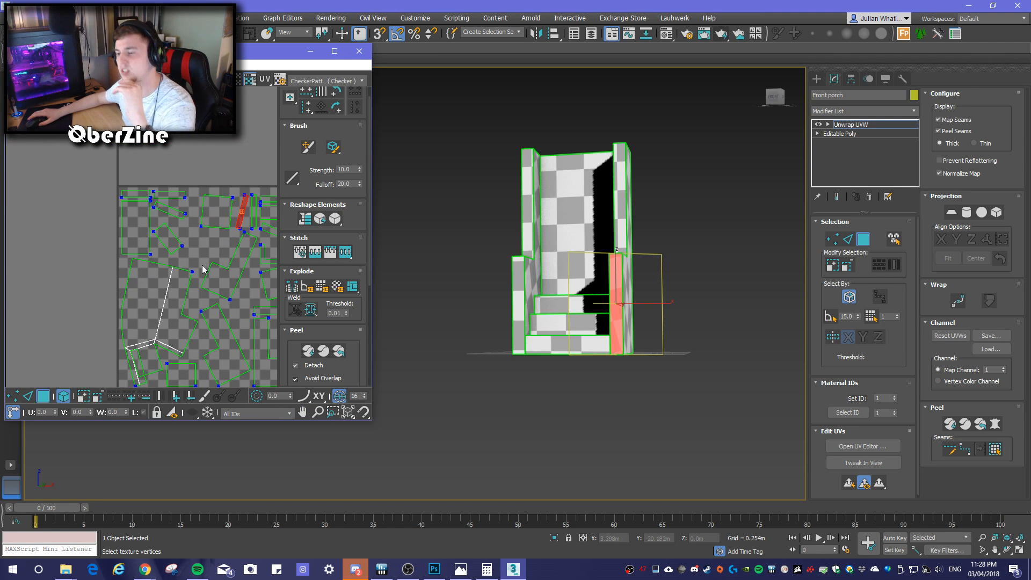
{"action": "middle_click_drag", "start_coordinate": [177, 317], "coordinate": [196, 198]}
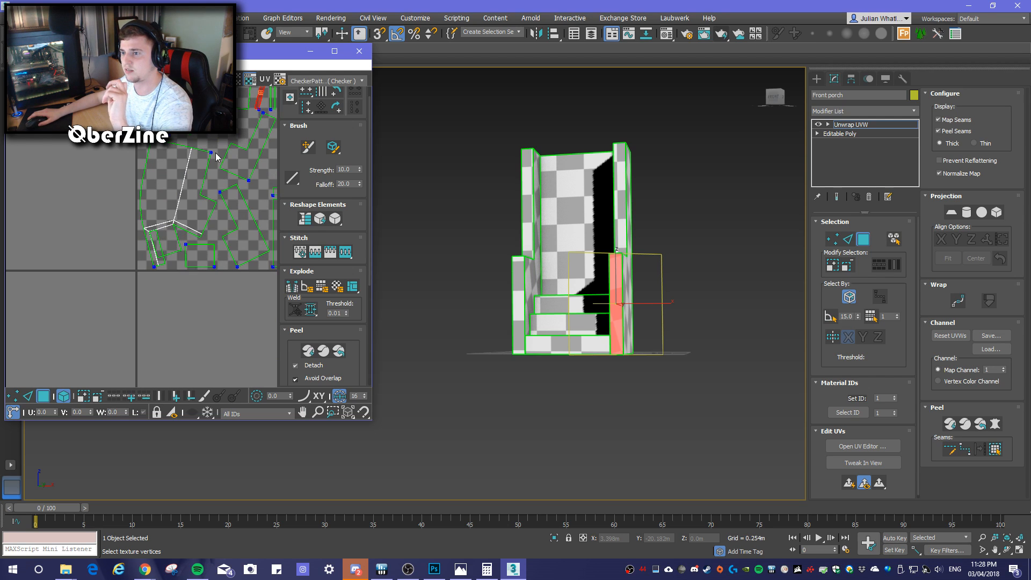
{"action": "middle_click_drag", "start_coordinate": [204, 260], "coordinate": [202, 374]}
{"action": "middle_click_drag", "start_coordinate": [653, 333], "coordinate": [673, 368]}
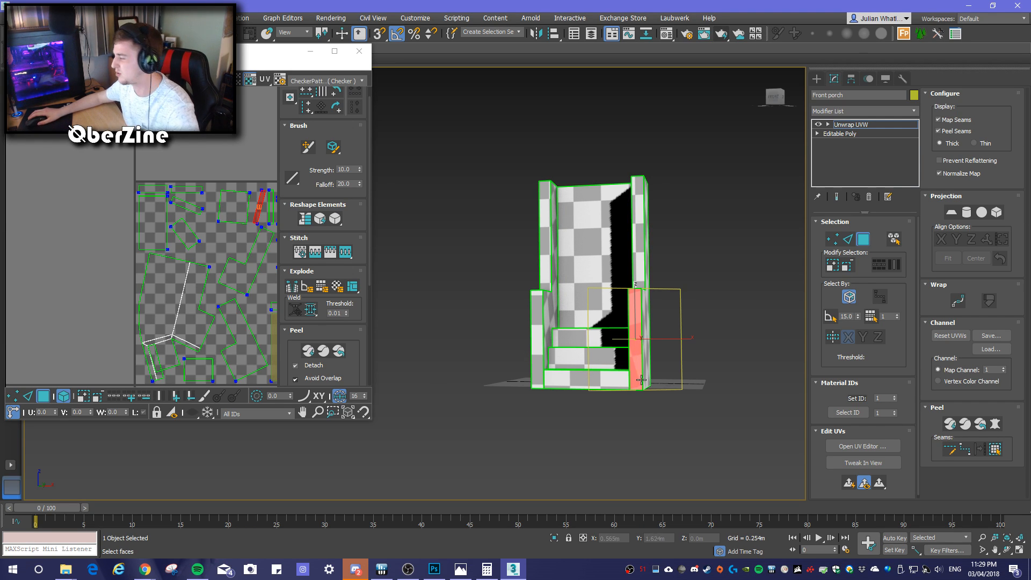
{"action": "middle_click_drag", "start_coordinate": [686, 371], "coordinate": [681, 410], "text": "alt"}
{"action": "scroll", "coordinate": [672, 358], "scroll_direction": "up", "scroll_amount": 5}
{"action": "scroll", "coordinate": [704, 390], "scroll_direction": "up", "scroll_amount": 4}
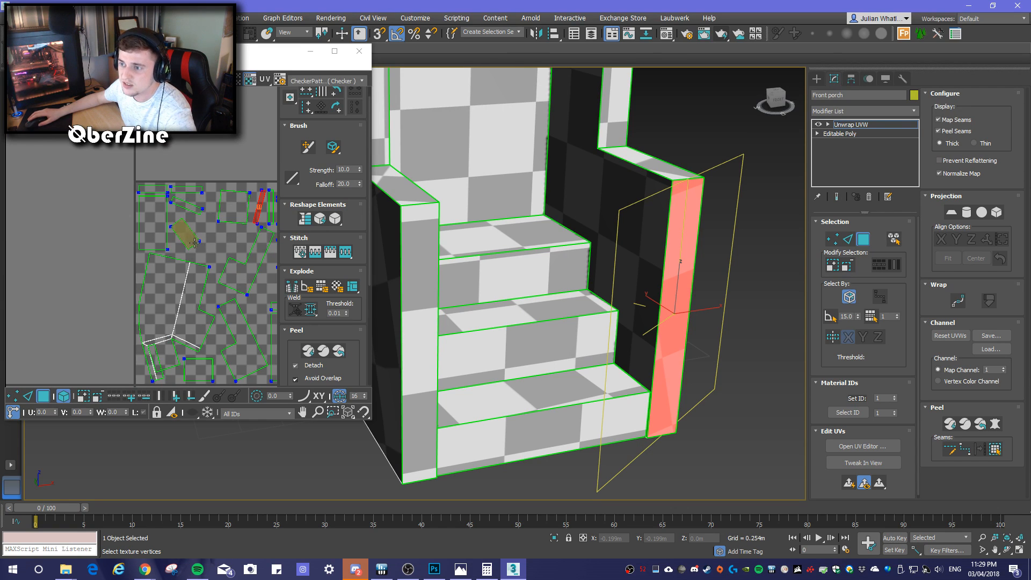
Straighten the lowest tread's UV shell and move it into the upper row near the back wall's shell
{"action": "scroll", "coordinate": [167, 234], "scroll_direction": "up", "scroll_amount": 4}
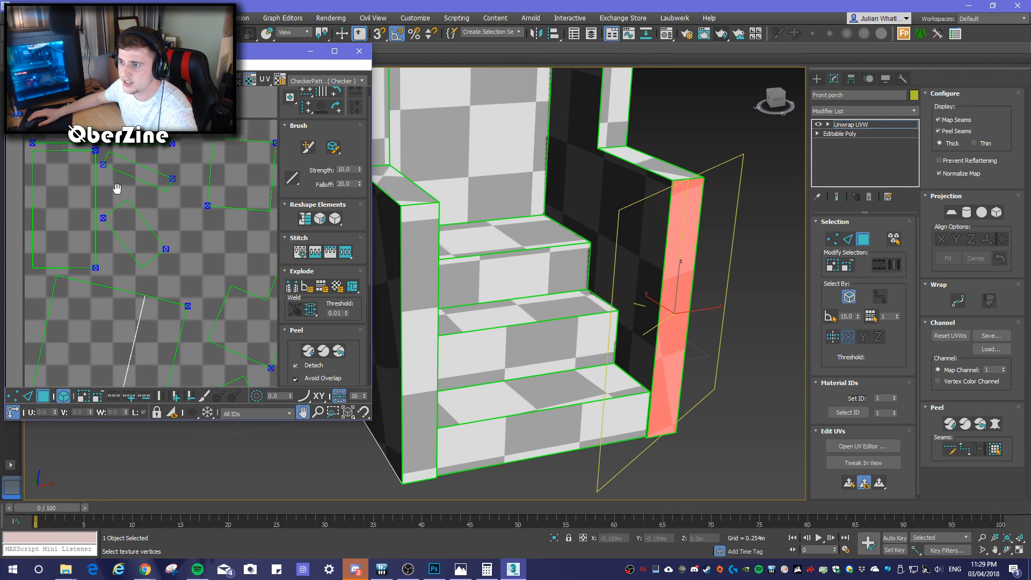
{"action": "left_click", "coordinate": [211, 200]}
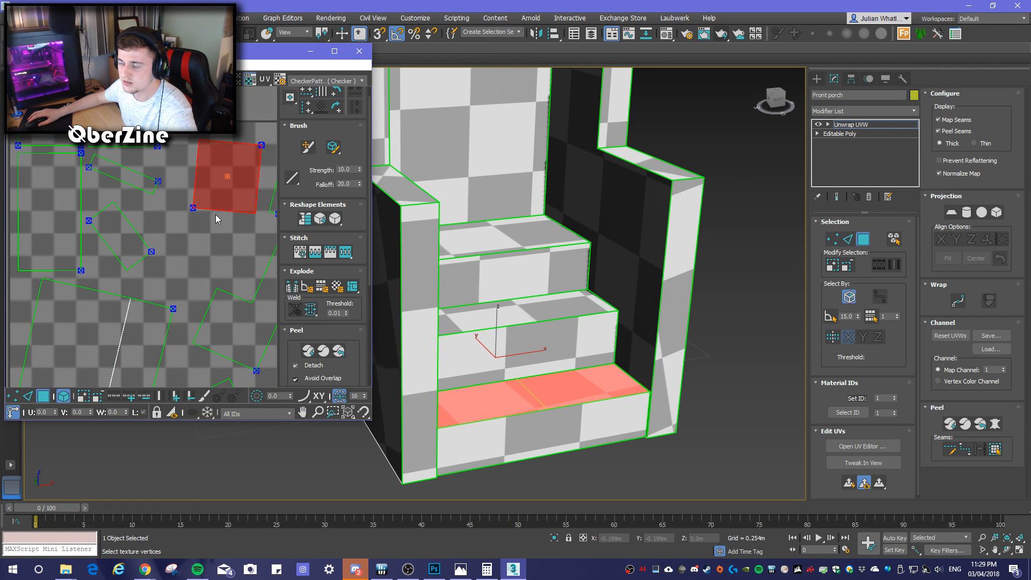
{"action": "left_click_drag", "start_coordinate": [233, 201], "coordinate": [205, 176]}
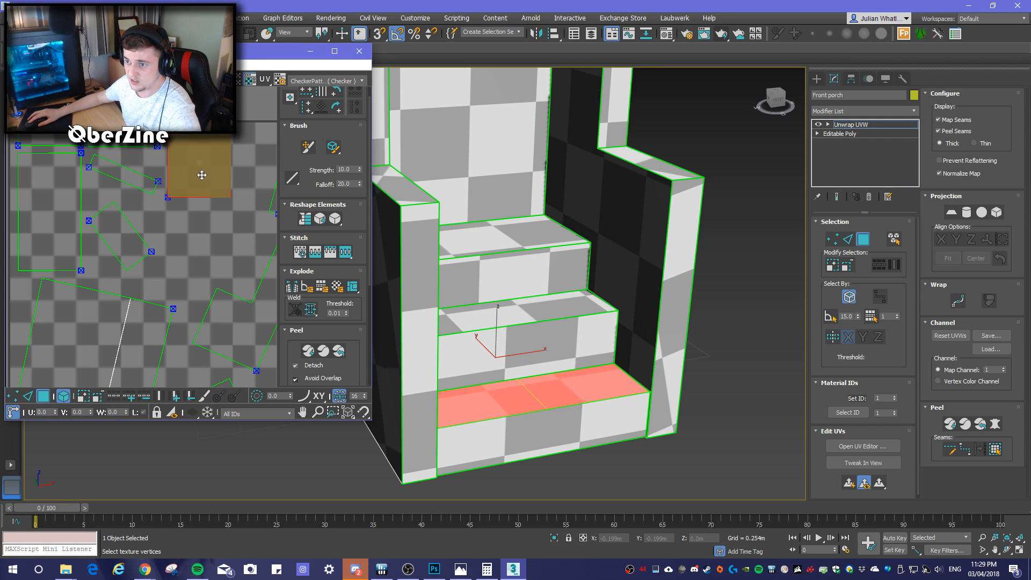
Move the tilted rectangular shell beside the back wall's shell outside the UV square
{"action": "left_click", "coordinate": [53, 206]}
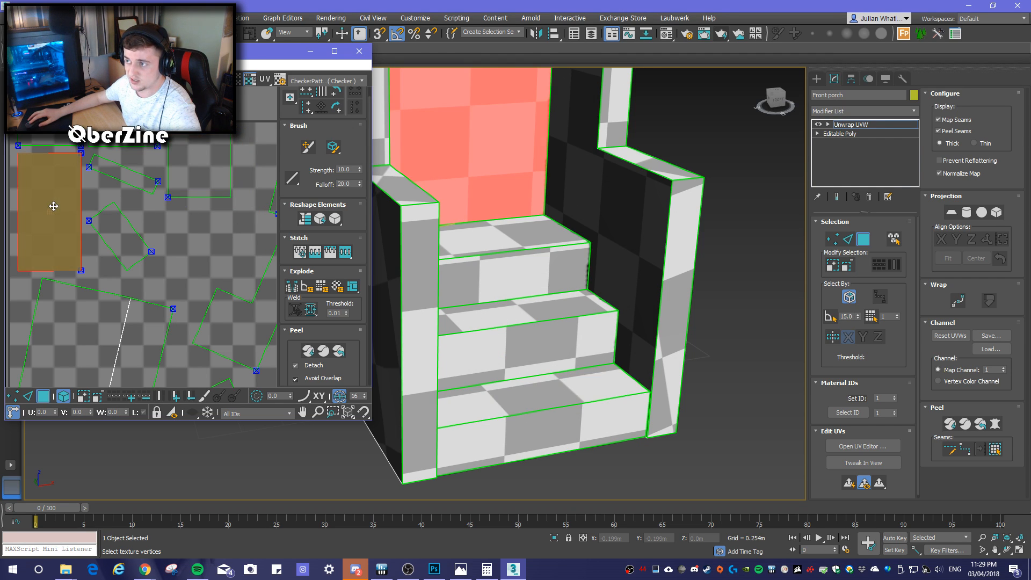
{"action": "left_click", "coordinate": [127, 229]}
{"action": "scroll", "coordinate": [145, 239], "scroll_direction": "down", "scroll_amount": 10}
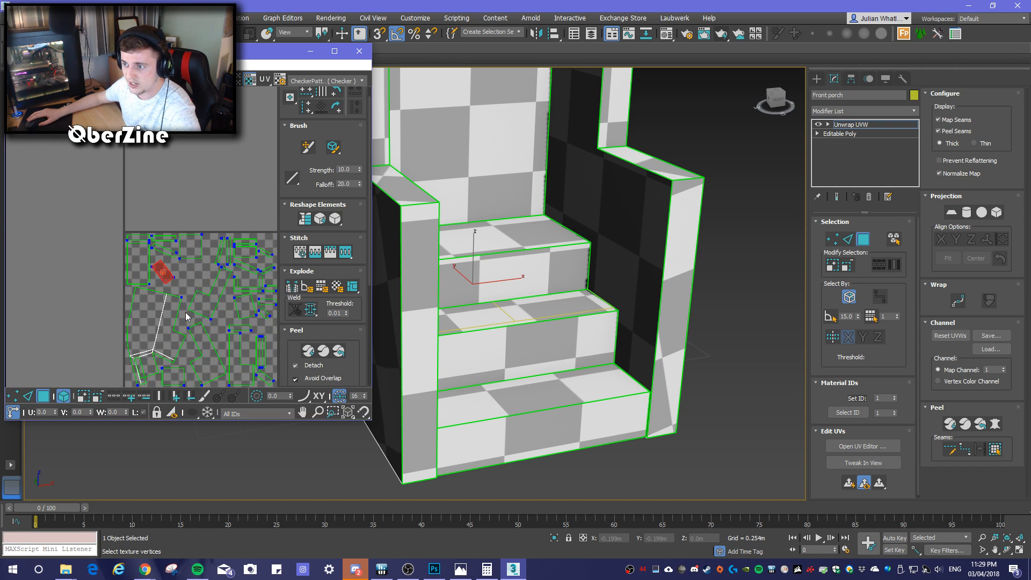
{"action": "scroll", "coordinate": [147, 242], "scroll_direction": "up", "scroll_amount": 10}
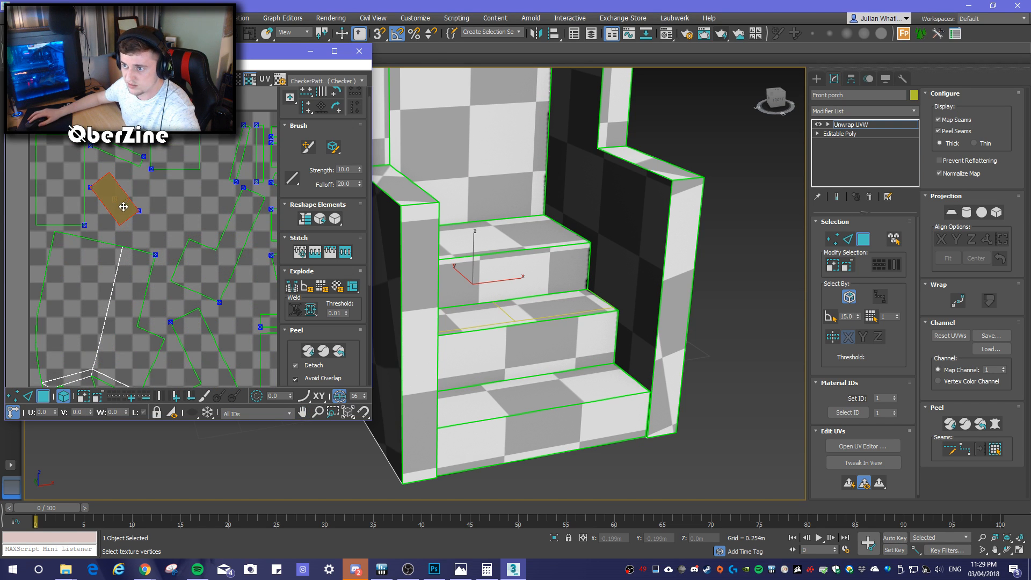
{"action": "middle_click_drag", "start_coordinate": [482, 346], "coordinate": [601, 372], "text": "alt"}
{"action": "scroll", "coordinate": [194, 269], "scroll_direction": "down", "scroll_amount": 2}
{"action": "scroll", "coordinate": [193, 269], "scroll_direction": "up", "scroll_amount": 2}
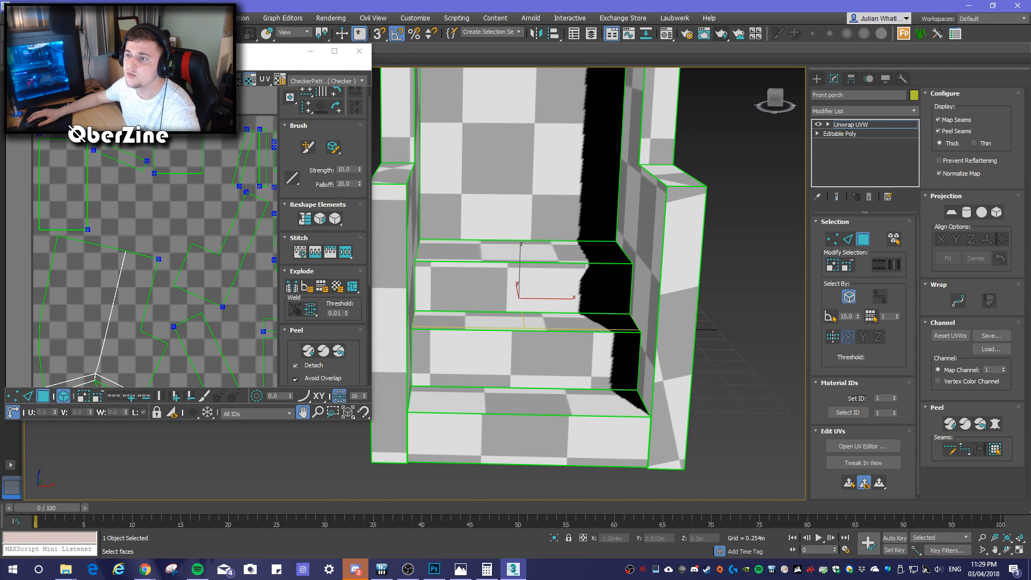
{"action": "middle_click_drag", "start_coordinate": [182, 95], "coordinate": [174, 141]}
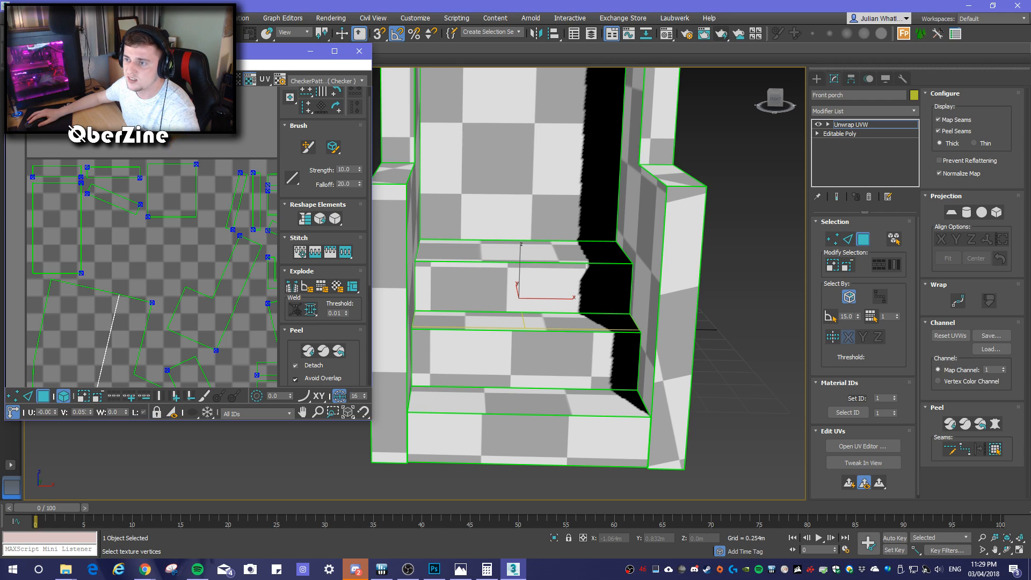
Move the slanted shell and the thin horizontal shell between the back wall and tread shells above the UV square
{"action": "left_click", "coordinate": [109, 200]}
{"action": "middle_click_drag", "start_coordinate": [541, 369], "coordinate": [516, 341], "text": "alt"}
{"action": "left_click_drag", "start_coordinate": [129, 203], "coordinate": [124, 110]}
{"action": "left_click", "coordinate": [118, 173]}
{"action": "mouse_move", "coordinate": [555, 368]}
{"action": "middle_mouse_down", "text": "alt"}
{"action": "mouse_move", "coordinate": [477, 306]}
{"action": "mouse_move", "coordinate": [582, 316]}
{"action": "mouse_move", "coordinate": [537, 361]}
{"action": "middle_mouse_up", "text": "alt"}
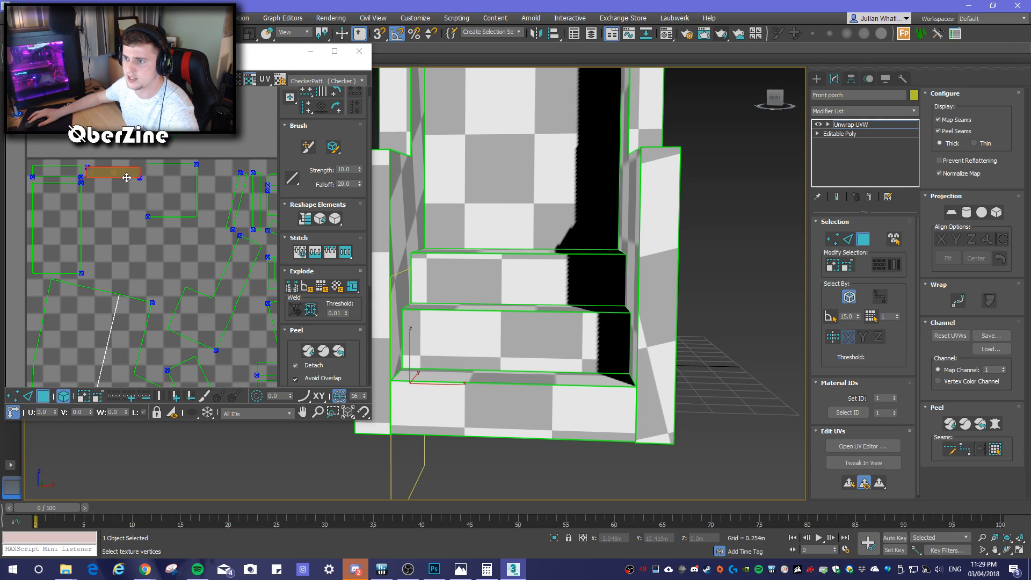
{"action": "left_click_drag", "start_coordinate": [124, 173], "coordinate": [122, 128]}
Rotate the right low wall's front shell upright and place it beside the lowest tread's shell
{"action": "left_click", "coordinate": [180, 199]}
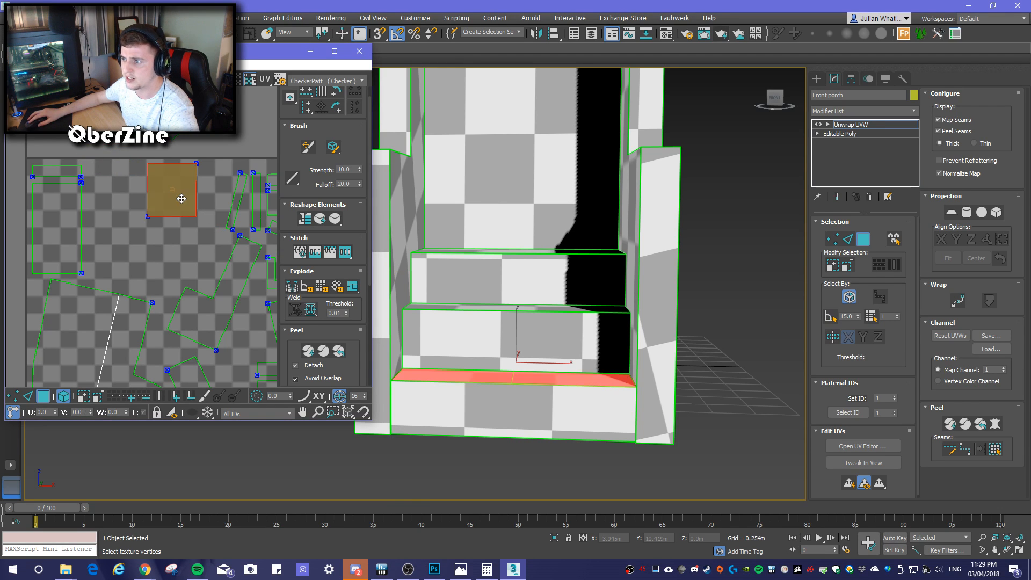
{"action": "left_click", "coordinate": [233, 212]}
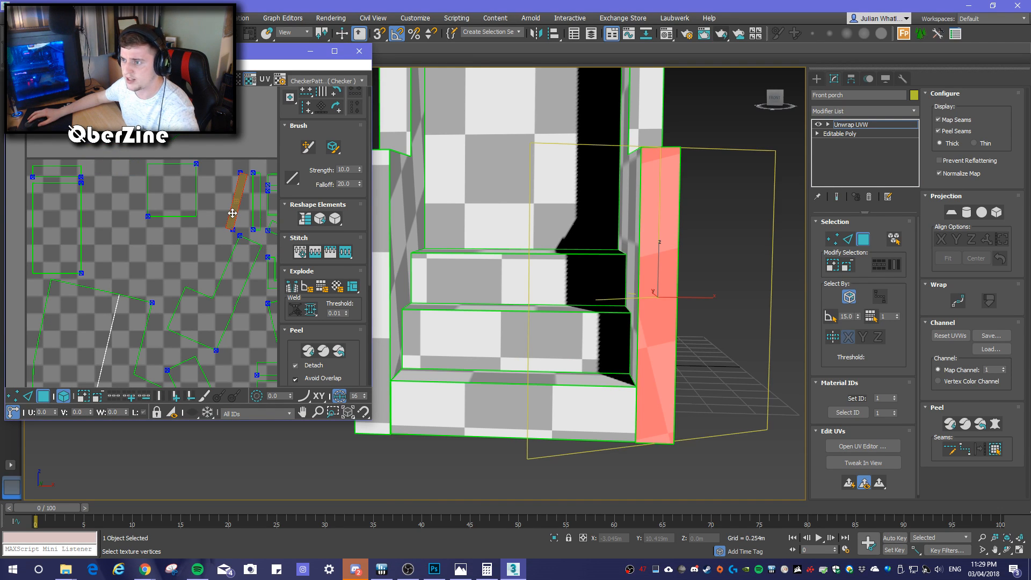
{"action": "key", "text": "e"}
{"action": "left_click_drag", "start_coordinate": [241, 186], "coordinate": [136, 176]}
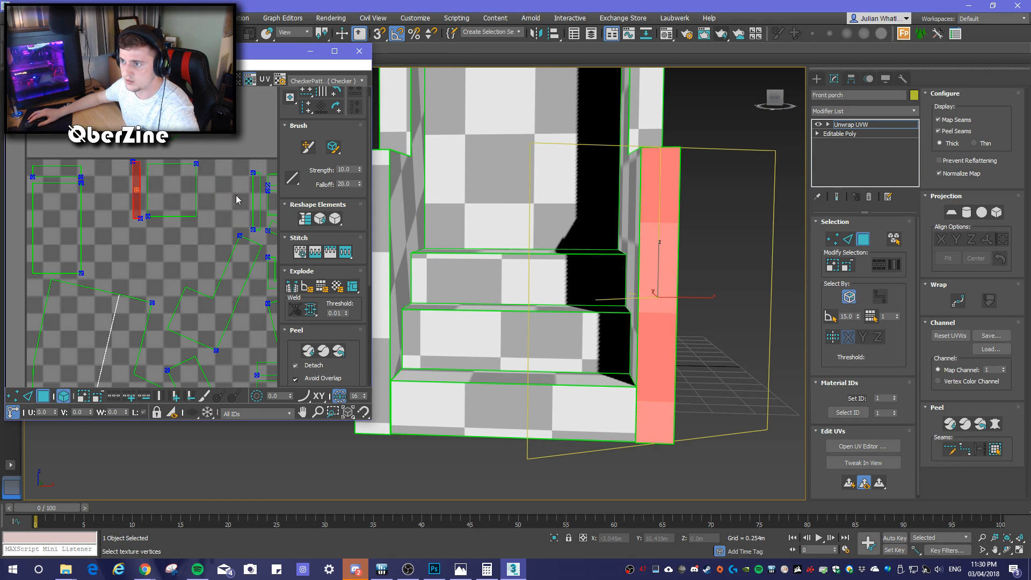
Arrange the two low walls' front shells along opposite sides of the lowest tread's shell, matching their order on the porch
{"action": "left_click", "coordinate": [256, 195]}
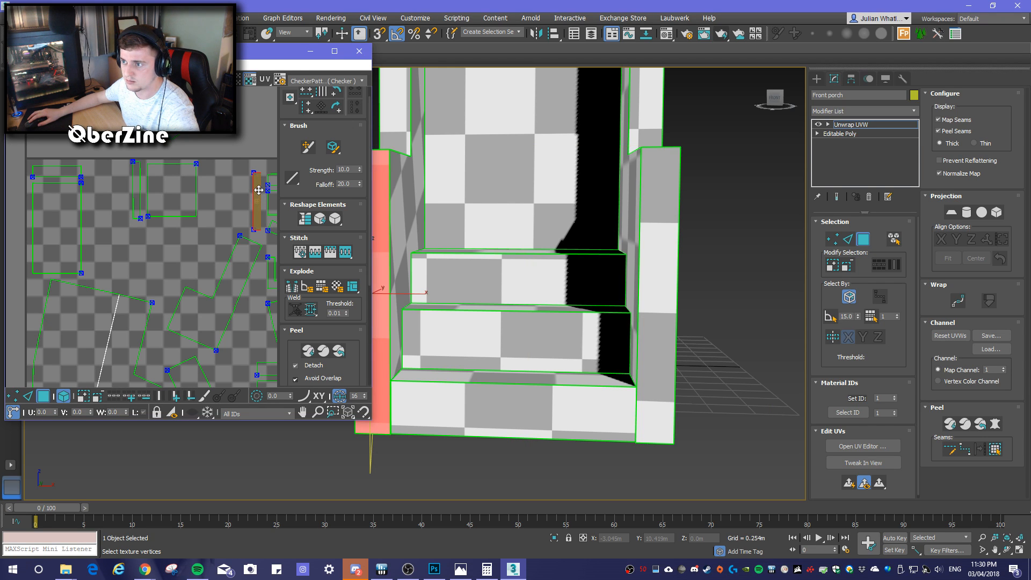
{"action": "left_click_drag", "start_coordinate": [257, 191], "coordinate": [209, 189]}
{"action": "left_click", "coordinate": [137, 185]}
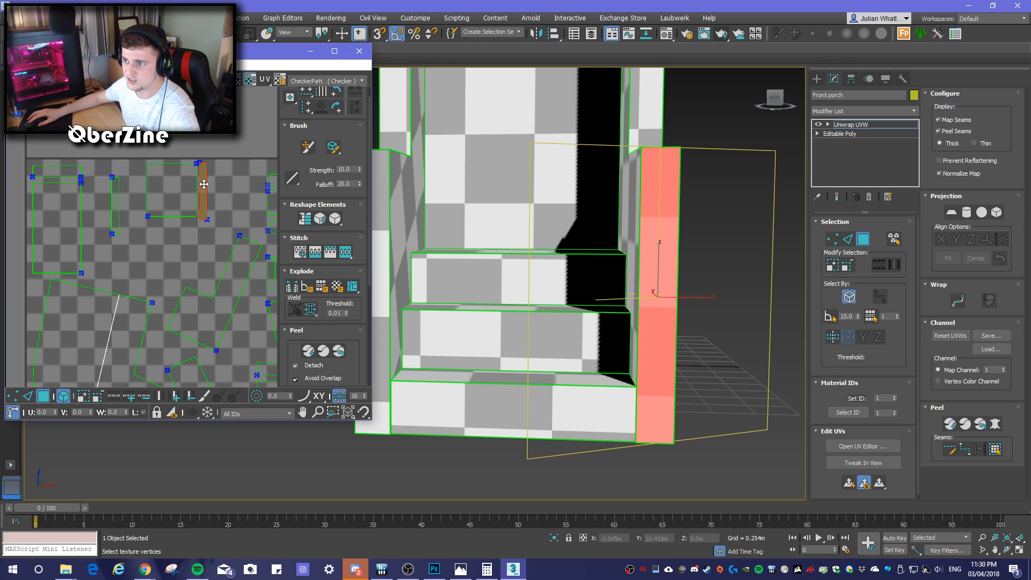
{"action": "left_click", "coordinate": [116, 197]}
{"action": "left_click_drag", "start_coordinate": [115, 191], "coordinate": [139, 176]}
Select the large bent shell and examine which porch faces it covers and how the checker pattern fits them
{"action": "scroll", "coordinate": [226, 231], "scroll_direction": "down", "scroll_amount": 4}
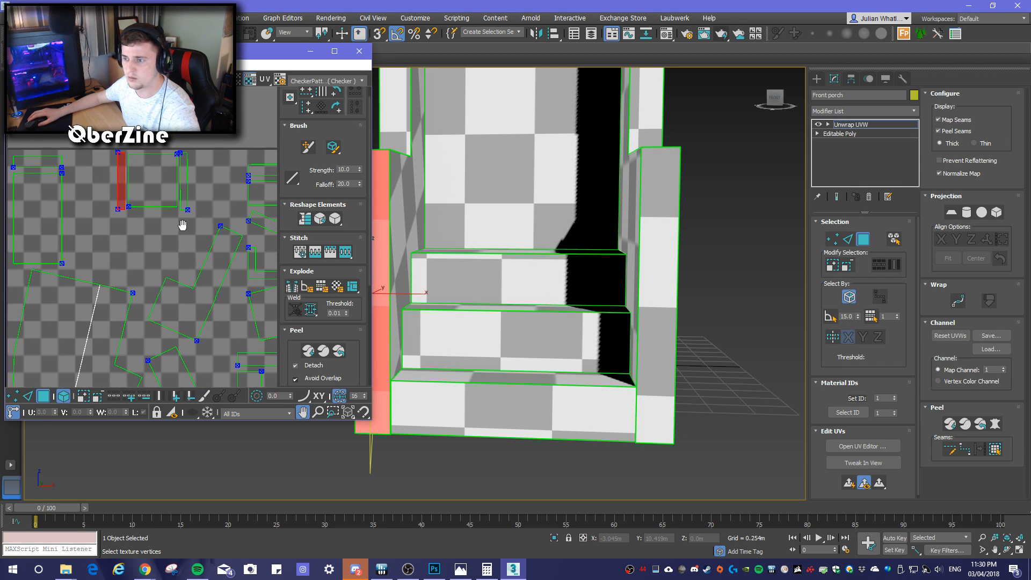
{"action": "scroll", "coordinate": [207, 282], "scroll_direction": "down", "scroll_amount": 2}
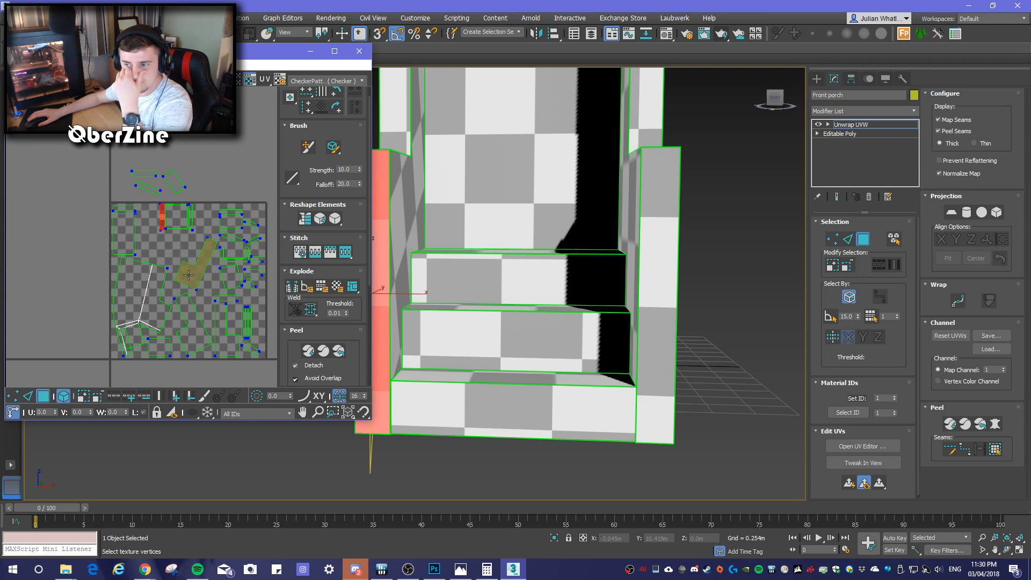
{"action": "left_click", "coordinate": [146, 303]}
{"action": "left_click", "coordinate": [146, 306], "text": "ctrl"}
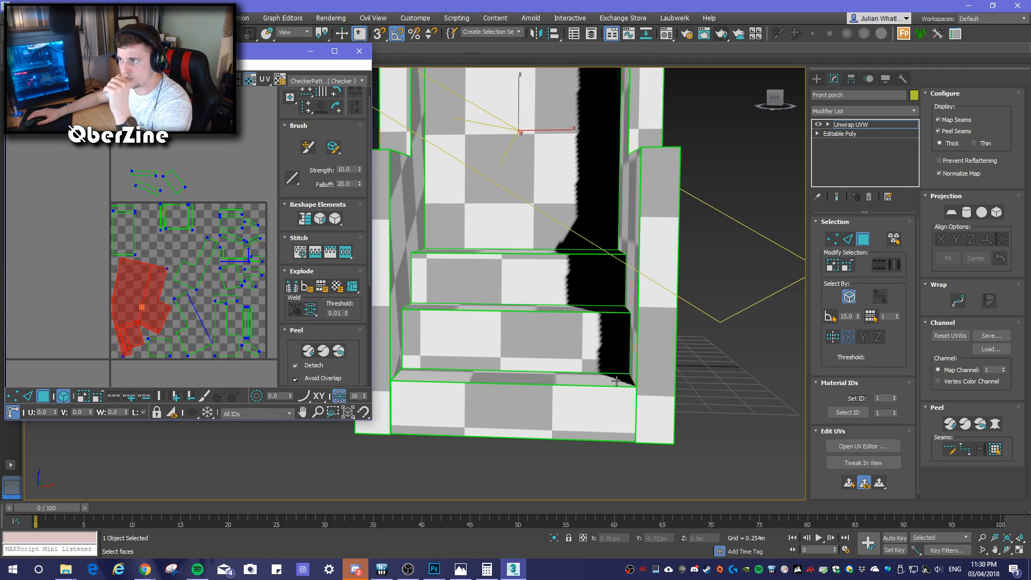
{"action": "mouse_move", "coordinate": [671, 373]}
{"action": "middle_mouse_down", "text": "alt"}
{"action": "mouse_move", "coordinate": [651, 364]}
{"action": "mouse_move", "coordinate": [388, 365]}
{"action": "mouse_move", "coordinate": [431, 365]}
{"action": "middle_mouse_up", "text": "alt"}
{"action": "scroll", "coordinate": [171, 337], "scroll_direction": "up", "scroll_amount": 5}
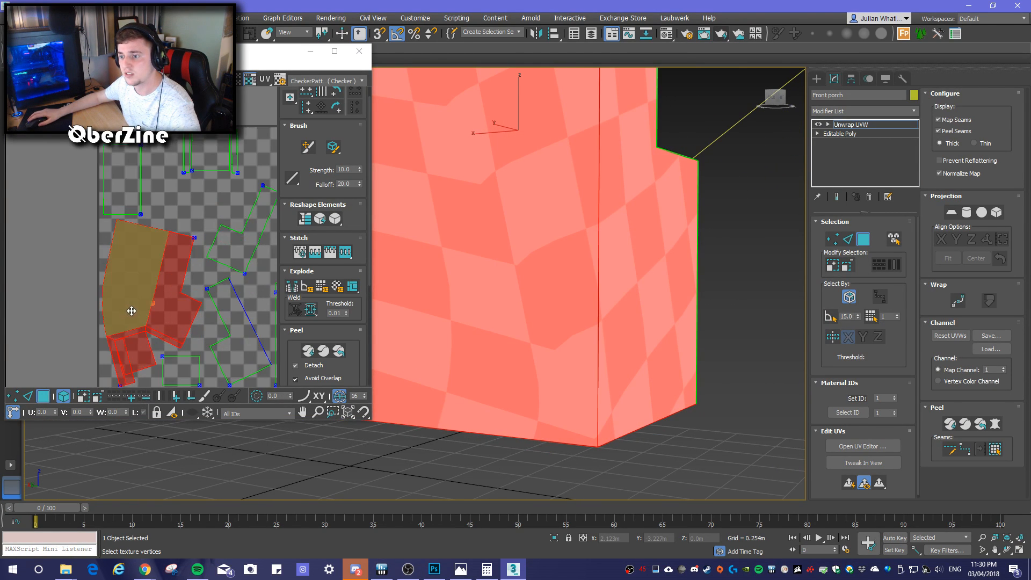
{"action": "middle_click_drag", "start_coordinate": [651, 369], "coordinate": [641, 389], "text": "alt"}
{"action": "key", "text": "z"}
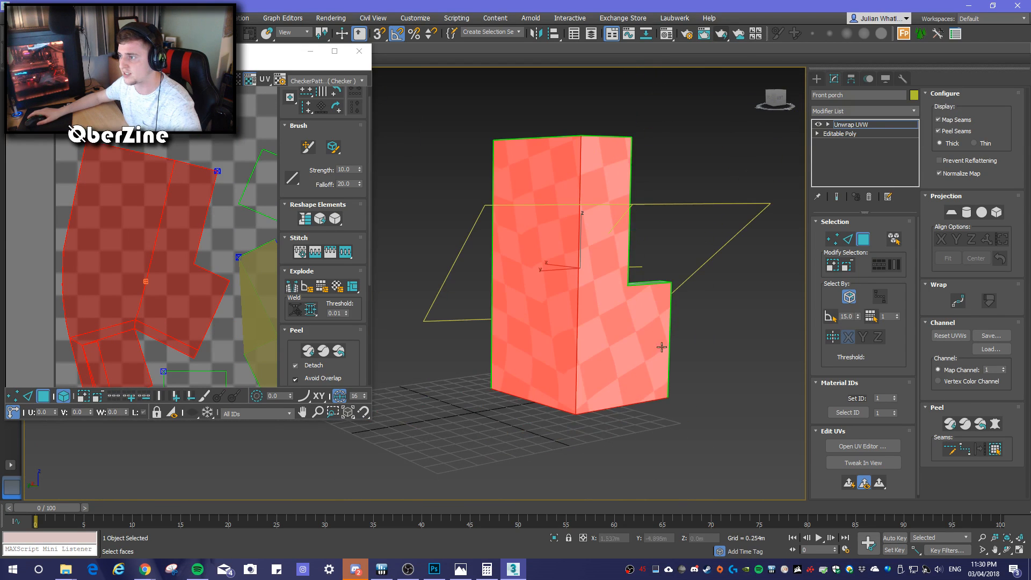
Reselect the porch, select only its L-shaped left outer side face and open the UV editor
{"action": "left_click", "coordinate": [868, 242]}
{"action": "left_click", "coordinate": [681, 343]}
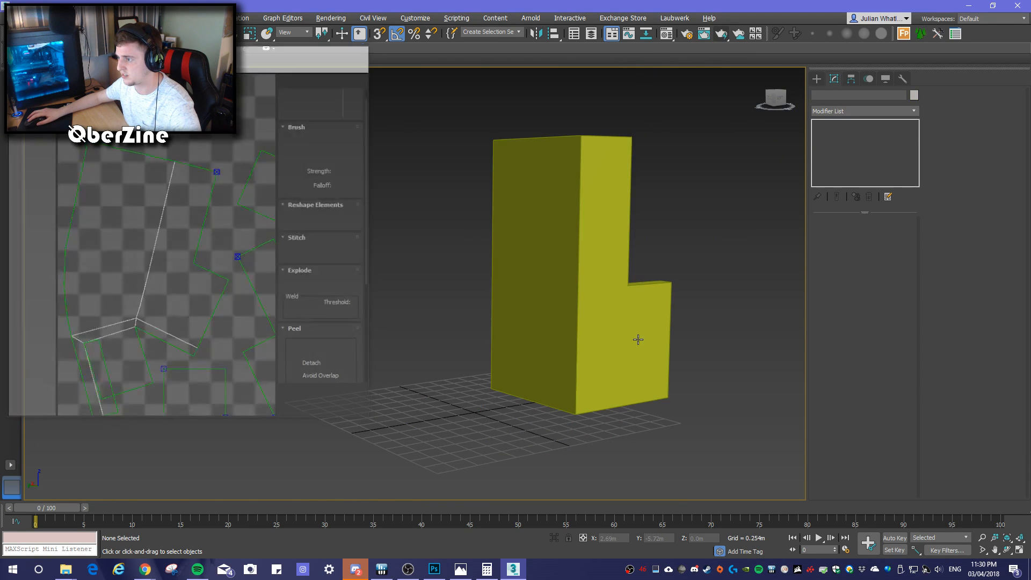
{"action": "left_click", "coordinate": [628, 306]}
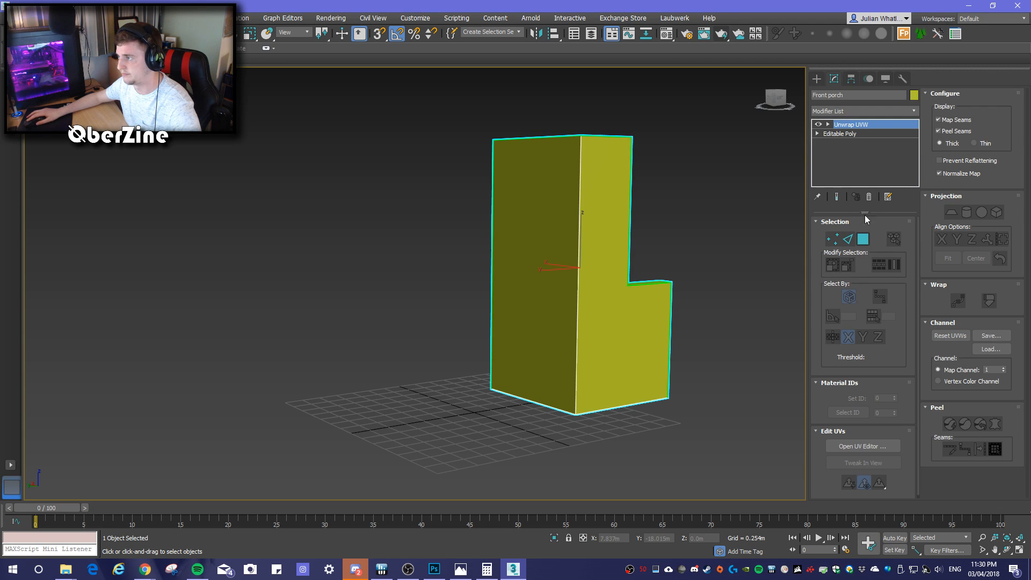
{"action": "left_click", "coordinate": [868, 241]}
{"action": "left_click", "coordinate": [601, 327]}
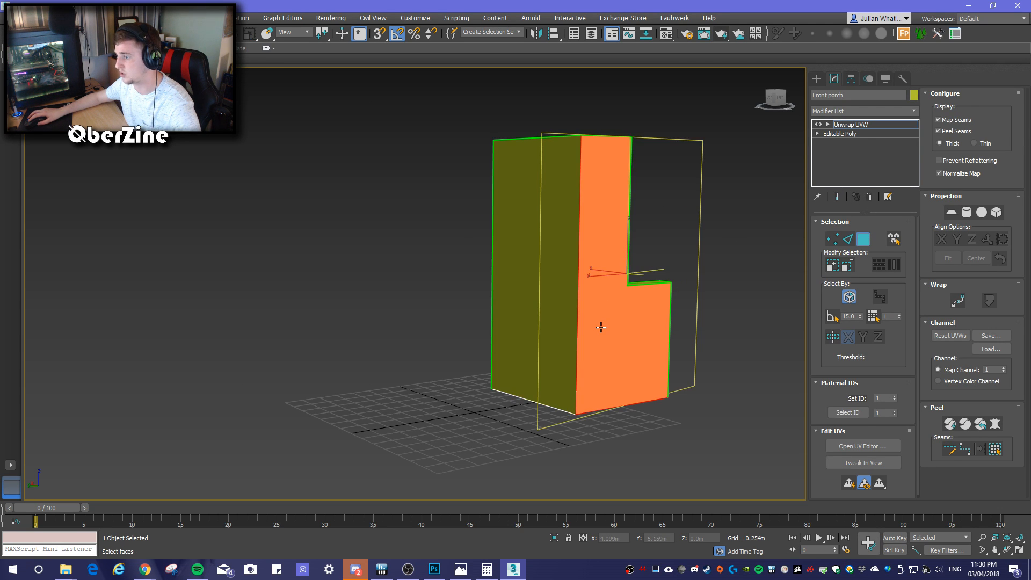
{"action": "left_click", "coordinate": [869, 446]}
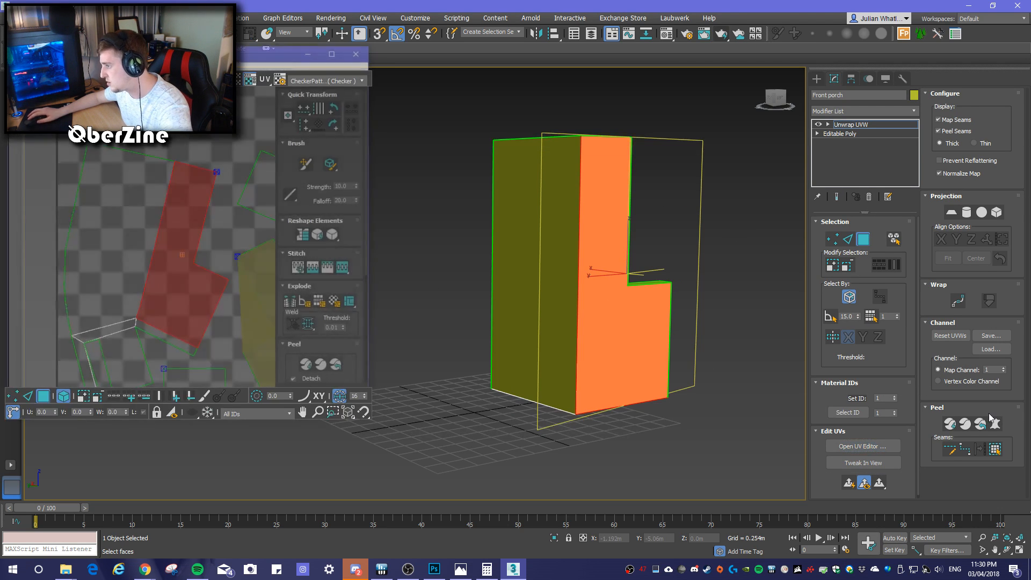
Restore the checker display on the porch by switching to the Texture Checker image and back to CheckerPattern
{"action": "left_click", "coordinate": [347, 83]}
{"action": "left_click", "coordinate": [341, 91]}
{"action": "left_click", "coordinate": [336, 81]}
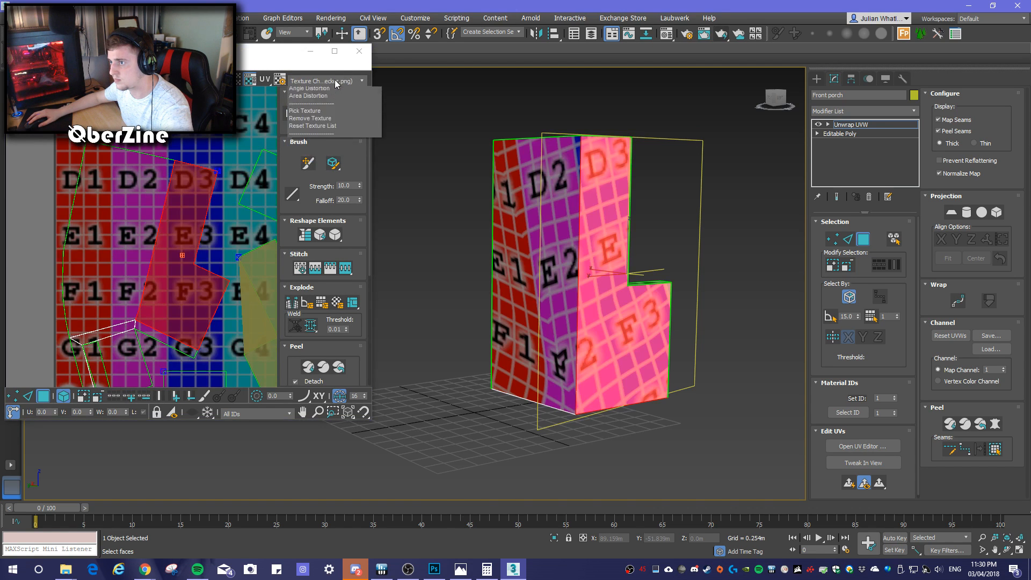
{"action": "left_click", "coordinate": [338, 99]}
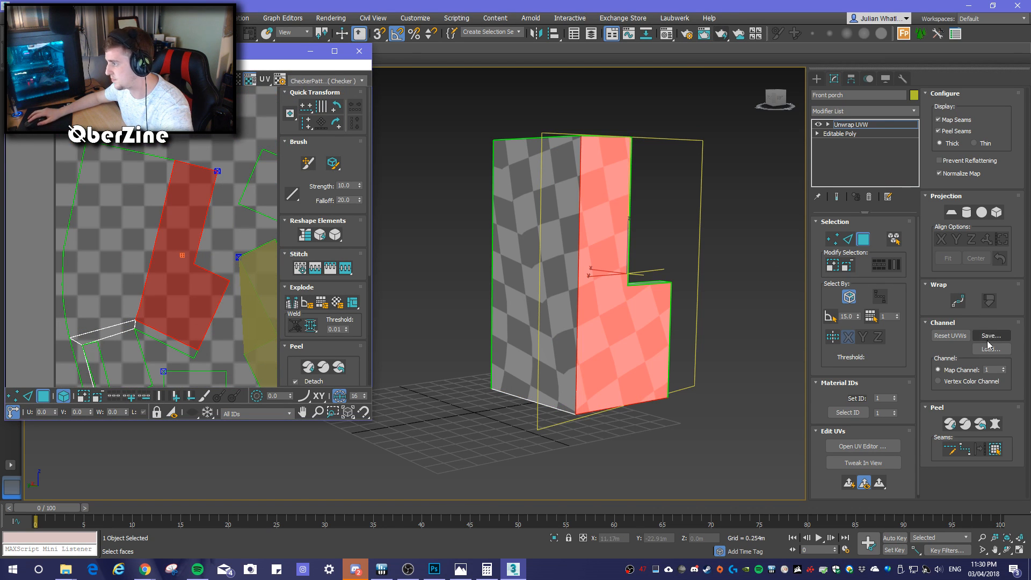
Apply Quick Peel and Reset Peel to the left outer side face, and scale its shell down to match the surrounding checkers
{"action": "left_click", "coordinate": [951, 424]}
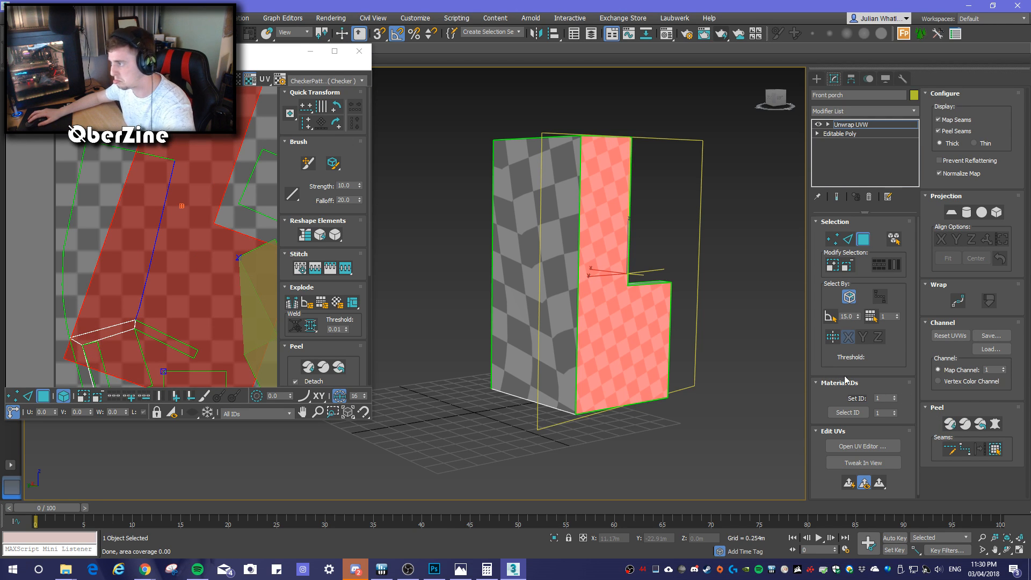
{"action": "left_click", "coordinate": [980, 425]}
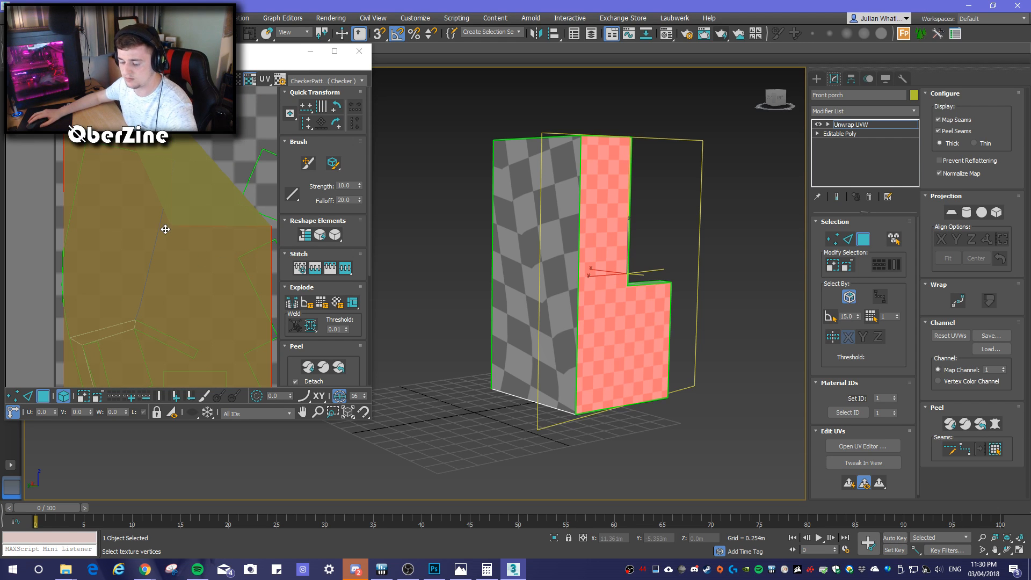
{"action": "middle_click", "coordinate": [220, 260]}
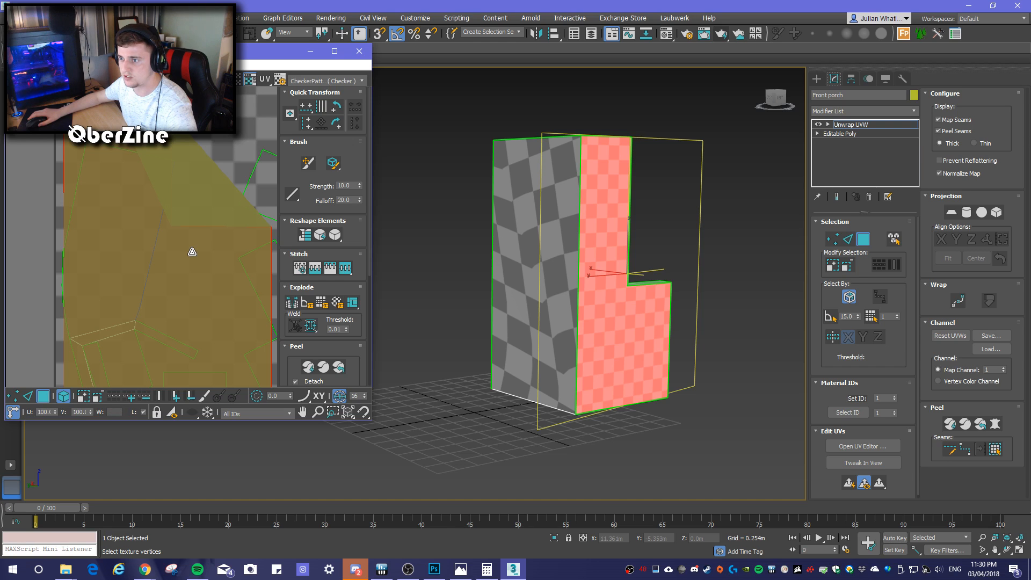
{"action": "left_click_drag", "start_coordinate": [195, 252], "coordinate": [175, 359]}
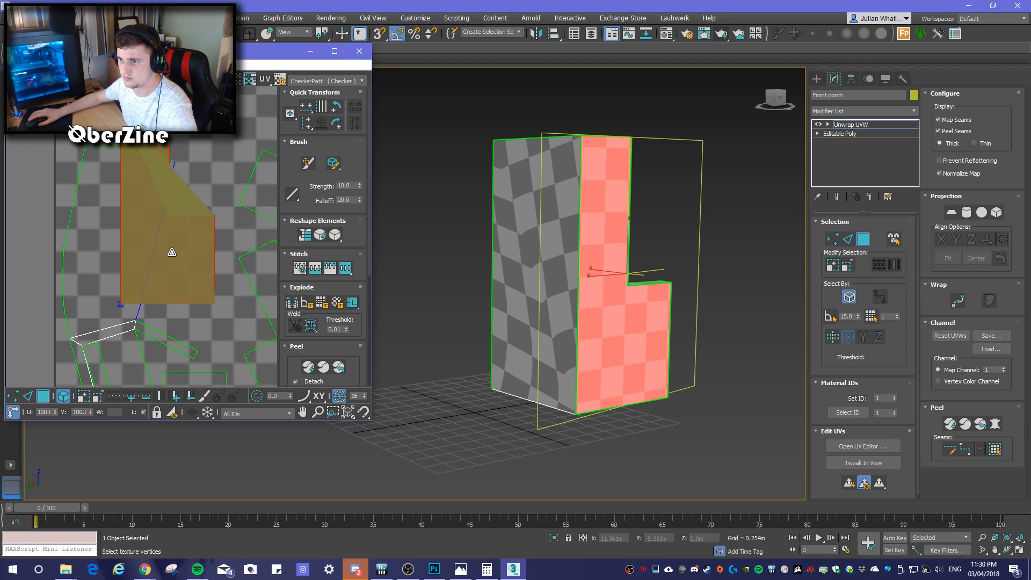
{"action": "scroll", "coordinate": [173, 268], "scroll_direction": "down", "scroll_amount": 4}
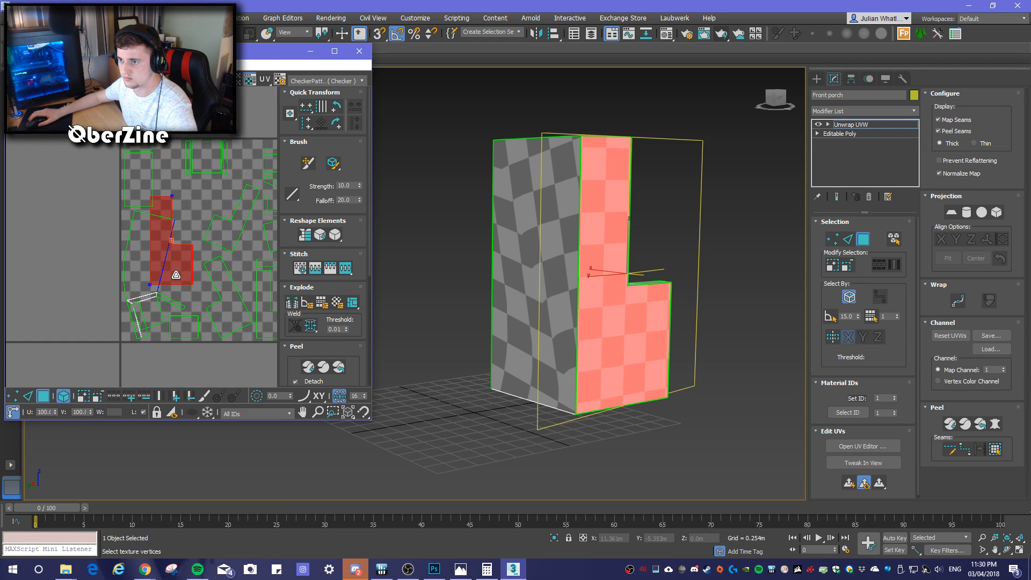
Move the remainder of the large bent shell outside the UV square
{"action": "left_click", "coordinate": [137, 283]}
{"action": "left_click_drag", "start_coordinate": [137, 284], "coordinate": [55, 144]}
{"action": "middle_click_drag", "start_coordinate": [556, 361], "coordinate": [212, 293], "text": "alt"}
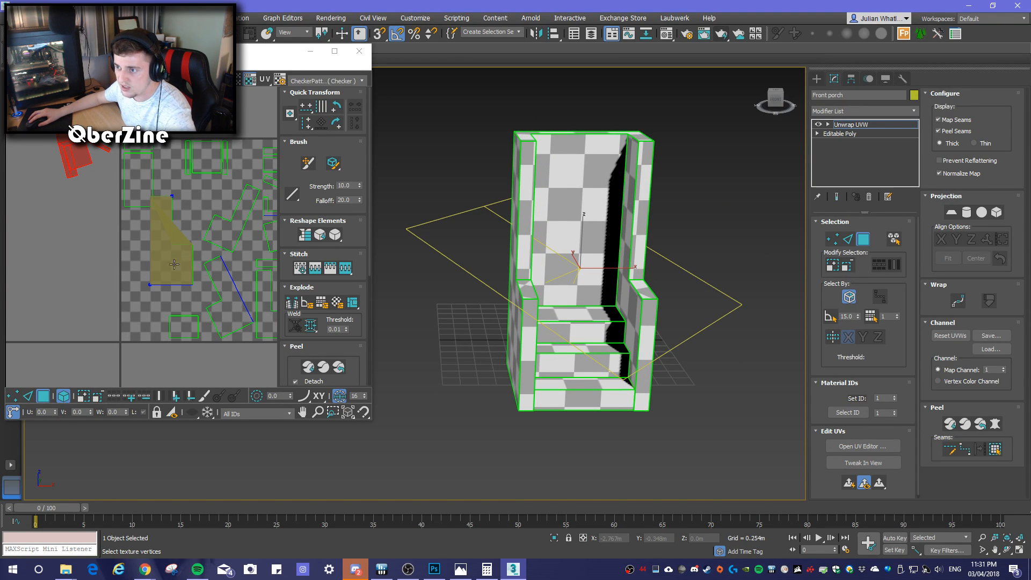
Place the left outer side's shell in the bottom-left corner of the UV square
{"action": "left_click", "coordinate": [177, 268]}
{"action": "mouse_move", "coordinate": [499, 375]}
{"action": "middle_mouse_down", "text": "alt"}
{"action": "mouse_move", "coordinate": [600, 360]}
{"action": "mouse_move", "coordinate": [556, 376]}
{"action": "mouse_move", "coordinate": [450, 363]}
{"action": "mouse_move", "coordinate": [510, 366]}
{"action": "middle_mouse_up", "text": "alt"}
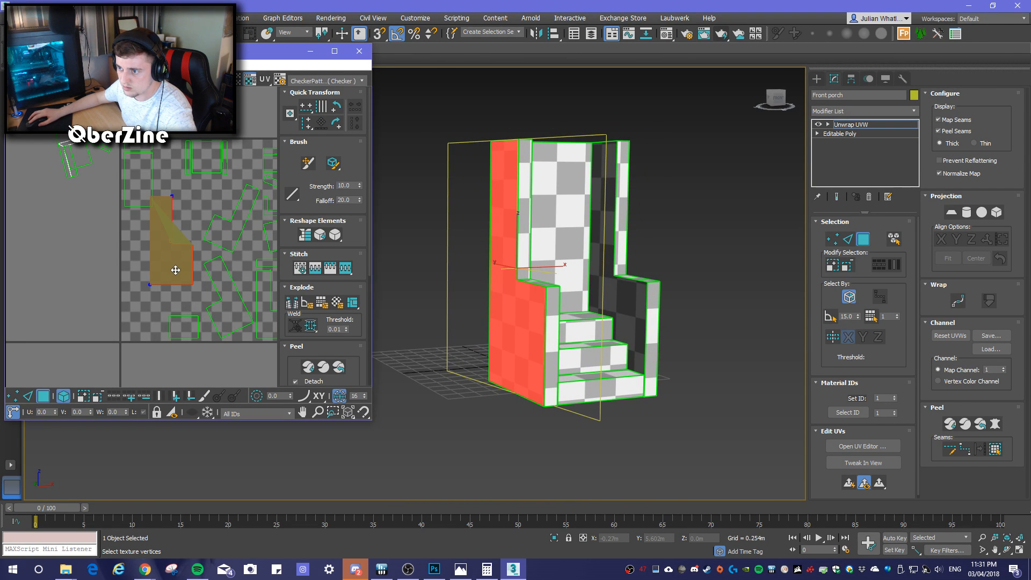
{"action": "left_click_drag", "start_coordinate": [175, 269], "coordinate": [149, 326]}
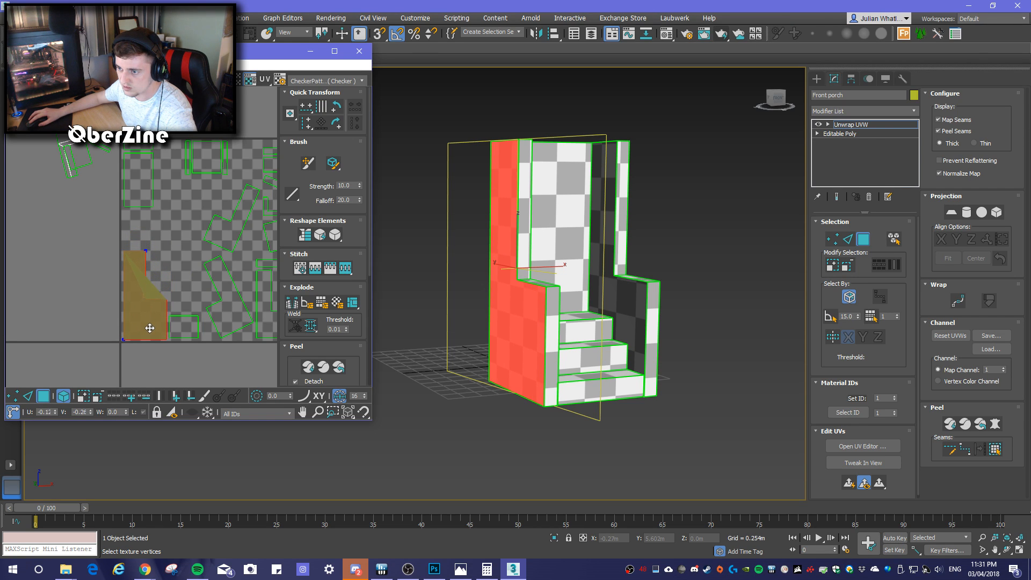
Select the right outer side's L-shaped shell and rotate it upright
{"action": "scroll", "coordinate": [168, 322], "scroll_direction": "up", "scroll_amount": 6}
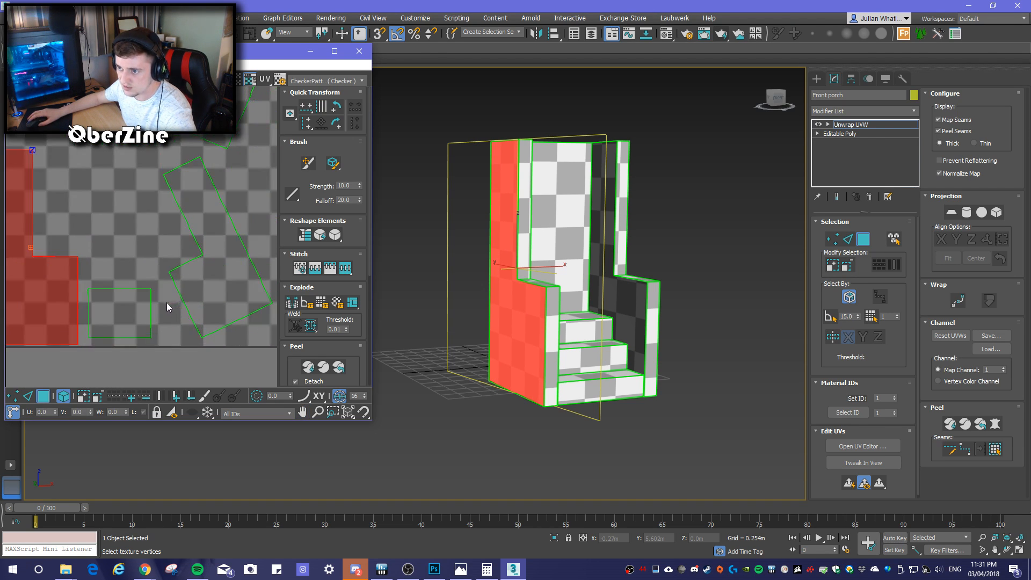
{"action": "left_click", "coordinate": [216, 228]}
{"action": "middle_click_drag", "start_coordinate": [633, 414], "coordinate": [469, 372], "text": "alt"}
{"action": "left_click", "coordinate": [218, 251]}
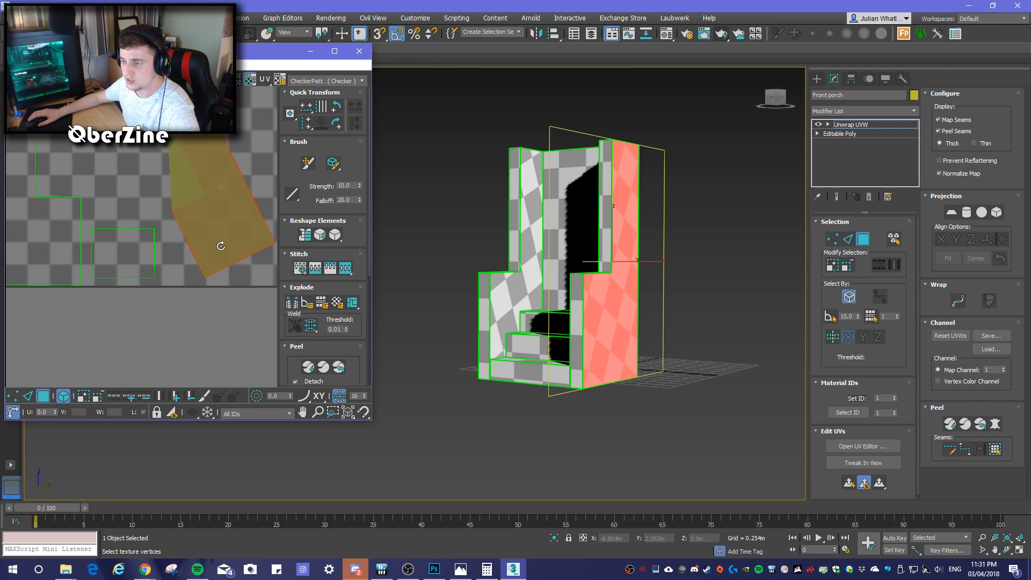
{"action": "left_click_drag", "start_coordinate": [235, 240], "coordinate": [219, 263]}
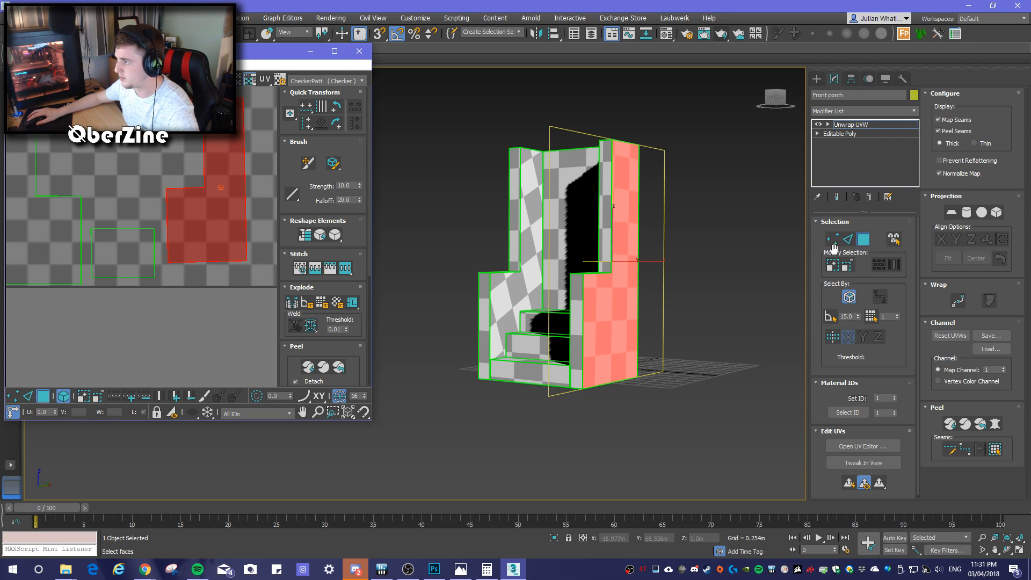
Apply Reset Peel to the porch's right outer side face
{"action": "left_click", "coordinate": [609, 329]}
{"action": "left_click", "coordinate": [980, 425]}
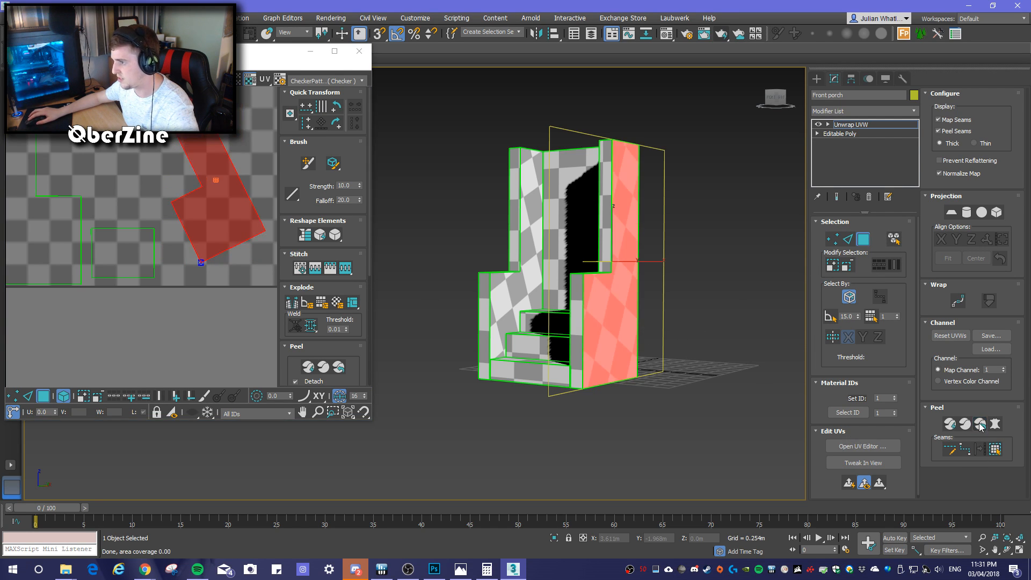
{"action": "left_click", "coordinate": [980, 426]}
{"action": "middle_click_drag", "start_coordinate": [177, 240], "coordinate": [181, 252]}
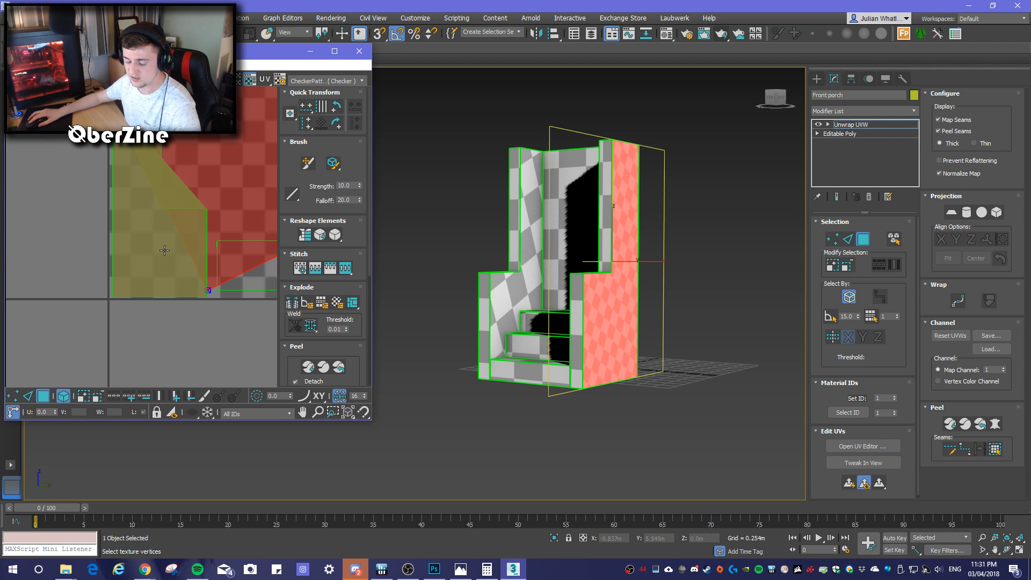
Select the left outer side's shell and apply Reset Peel and Quick Peel to it
{"action": "left_click", "coordinate": [164, 250]}
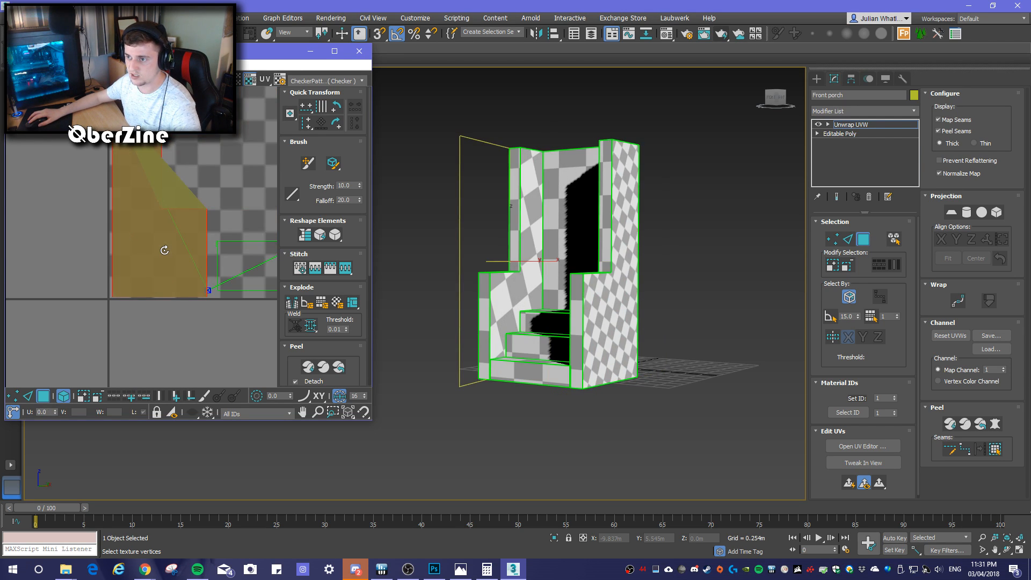
{"action": "left_click", "coordinate": [988, 450]}
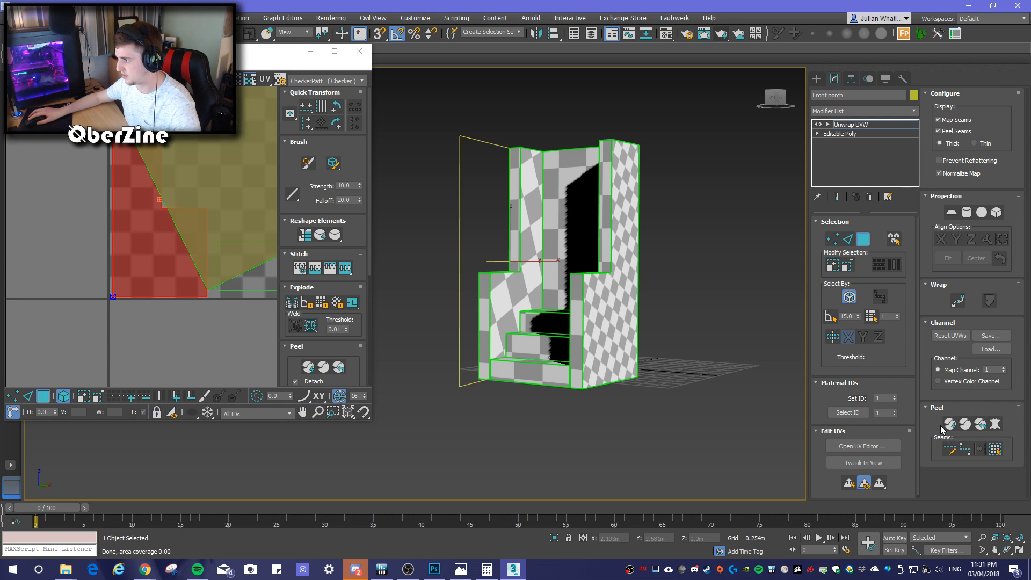
{"action": "left_click", "coordinate": [949, 424]}
Select the enlarged right outer side shell and rotate it roughly upright
{"action": "scroll", "coordinate": [216, 226], "scroll_direction": "down", "scroll_amount": 3}
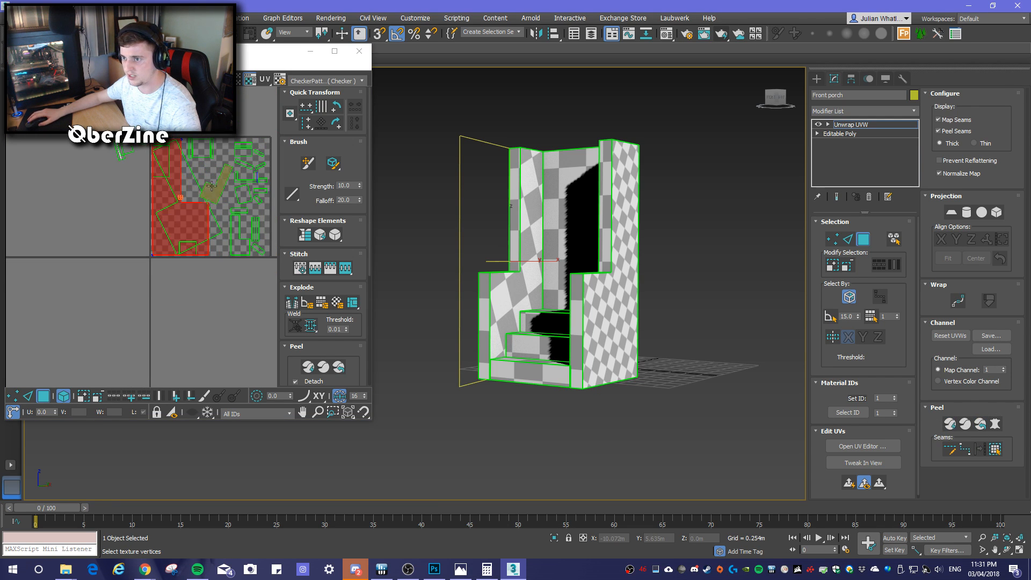
{"action": "left_click", "coordinate": [217, 226]}
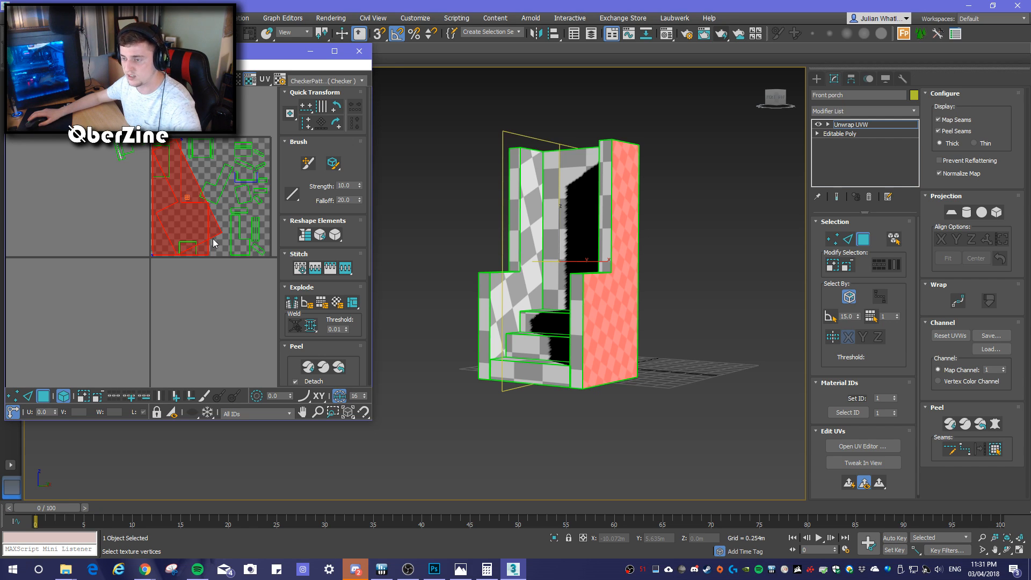
{"action": "left_click_drag", "start_coordinate": [215, 229], "coordinate": [202, 244]}
{"action": "scroll", "coordinate": [205, 236], "scroll_direction": "up", "scroll_amount": 3}
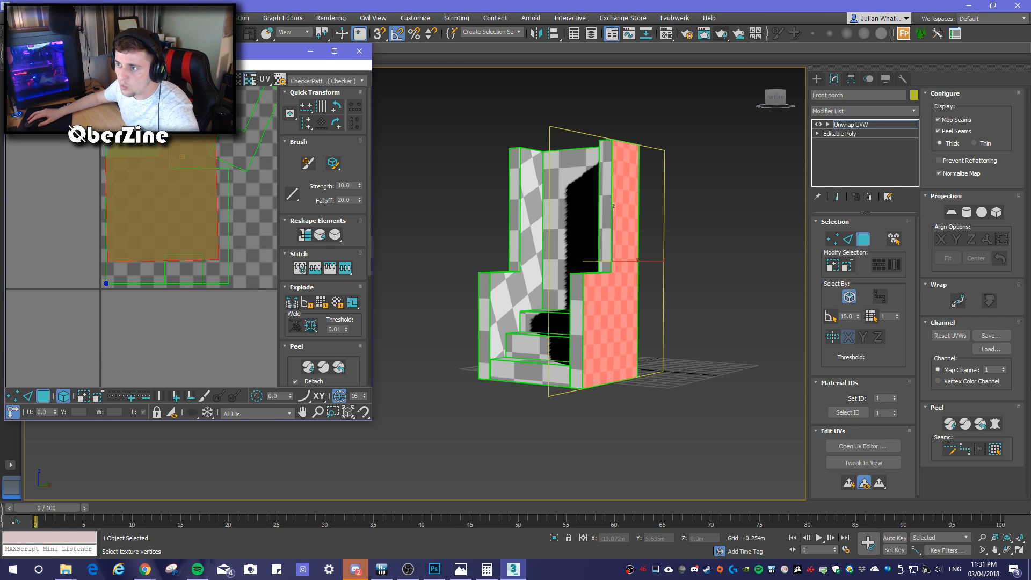
{"action": "left_click_drag", "start_coordinate": [188, 151], "coordinate": [188, 152]}
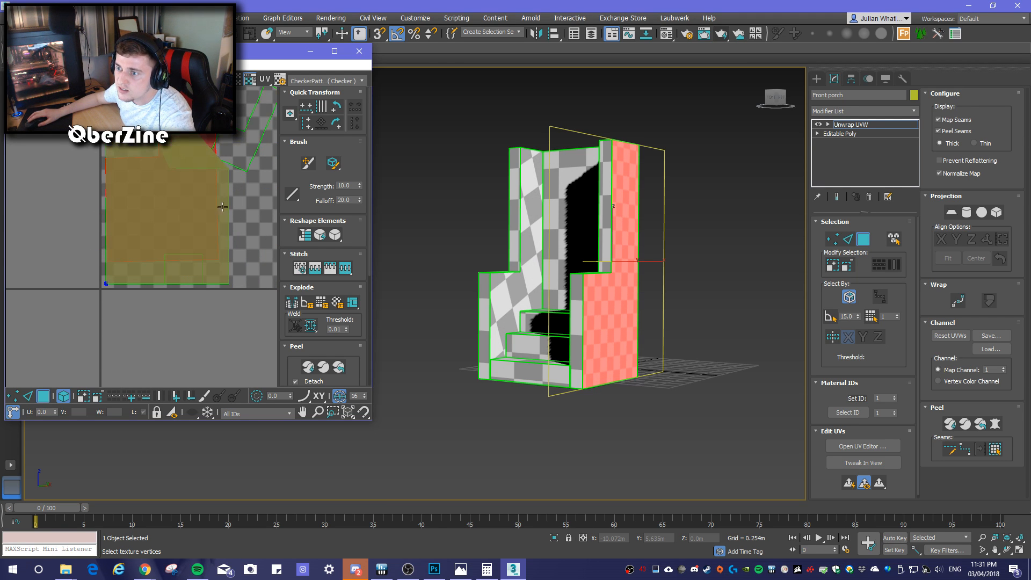
Dismiss the desktop notification and finely rotate the right outer side shell with angle snap turned off
{"action": "scroll", "coordinate": [190, 116], "scroll_direction": "up", "scroll_amount": 3}
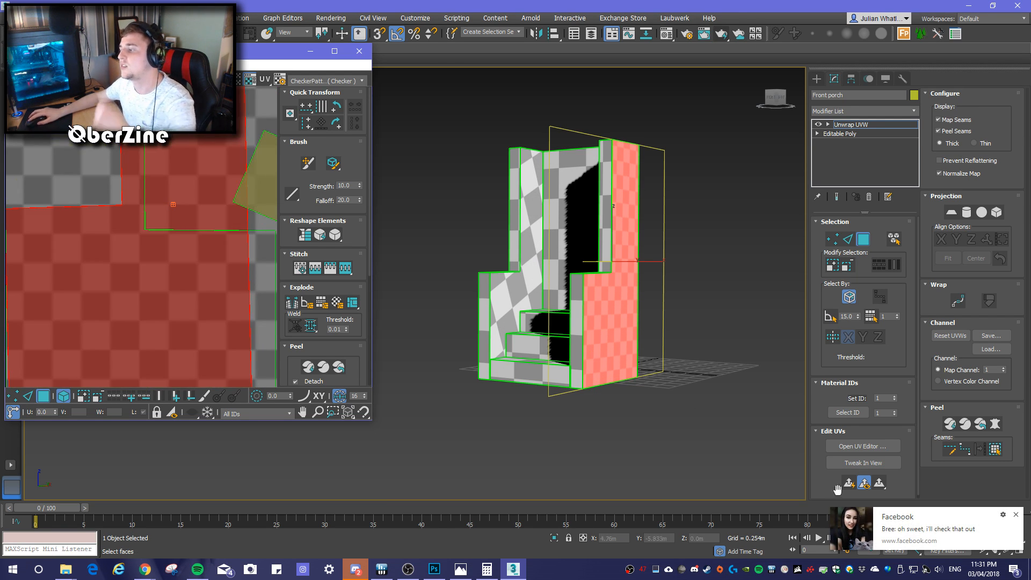
{"action": "left_click", "coordinate": [1014, 515]}
{"action": "scroll", "coordinate": [166, 198], "scroll_direction": "down", "scroll_amount": 3}
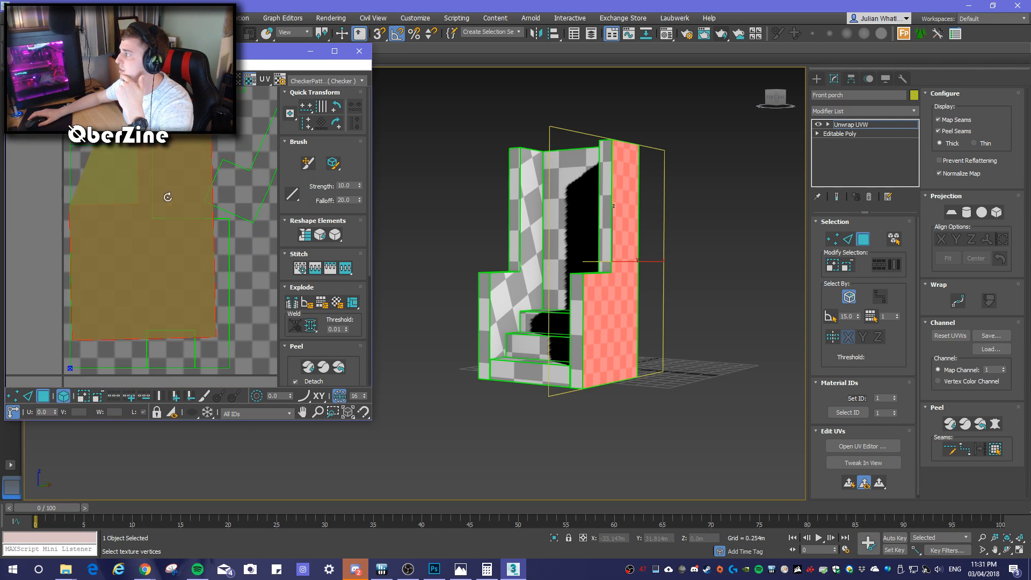
{"action": "middle_click_drag", "start_coordinate": [231, 141], "coordinate": [240, 224]}
{"action": "left_click_drag", "start_coordinate": [216, 190], "coordinate": [203, 177]}
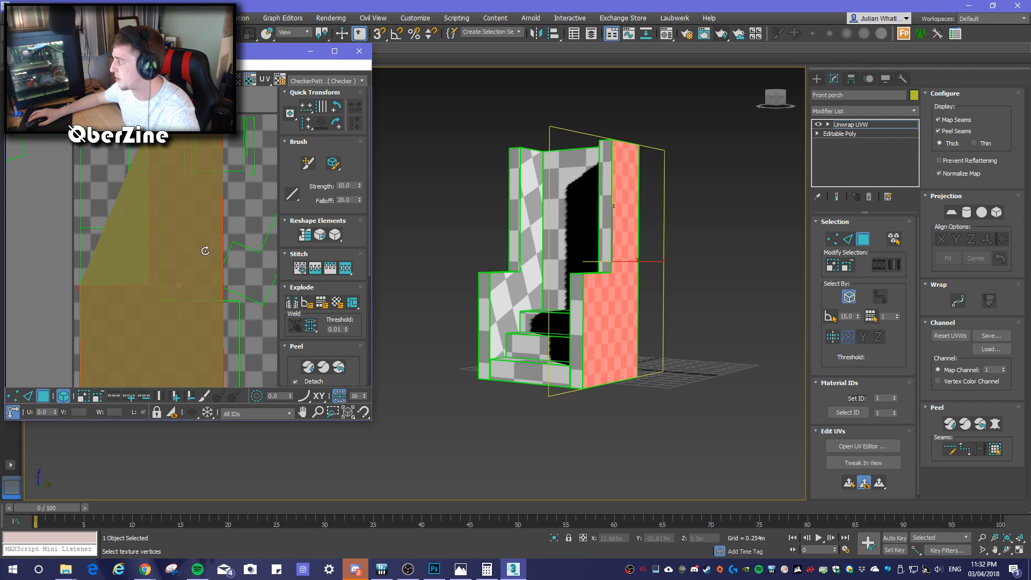
Enlarge the UV editor window and fine-tune the right outer side shell's rotation so its edges follow the checker grid
{"action": "scroll", "coordinate": [202, 244], "scroll_direction": "down", "scroll_amount": 5}
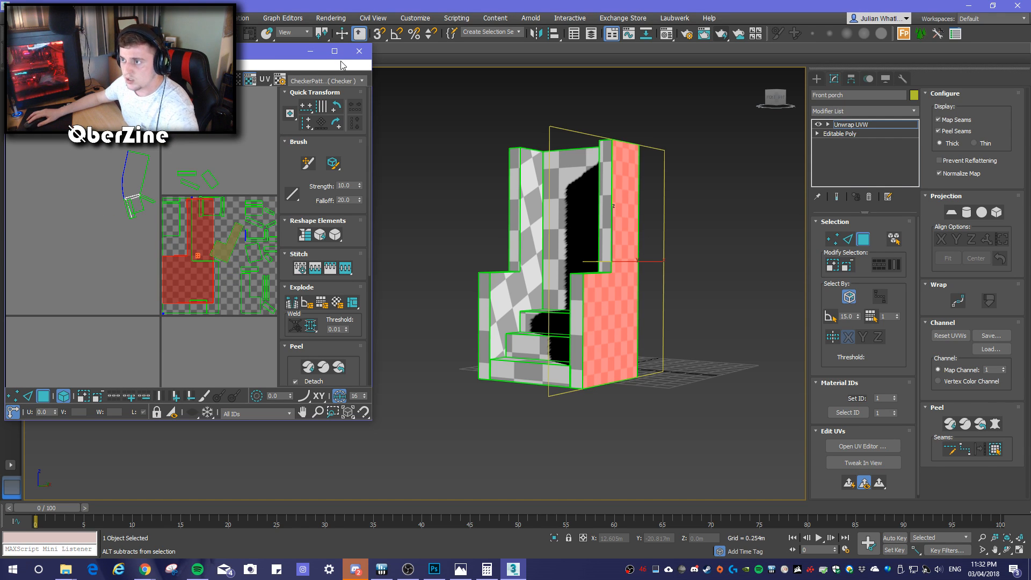
{"action": "left_click_drag", "start_coordinate": [371, 420], "coordinate": [469, 468]}
{"action": "scroll", "coordinate": [305, 323], "scroll_direction": "up", "scroll_amount": 3}
{"action": "scroll", "coordinate": [205, 282], "scroll_direction": "up", "scroll_amount": 2}
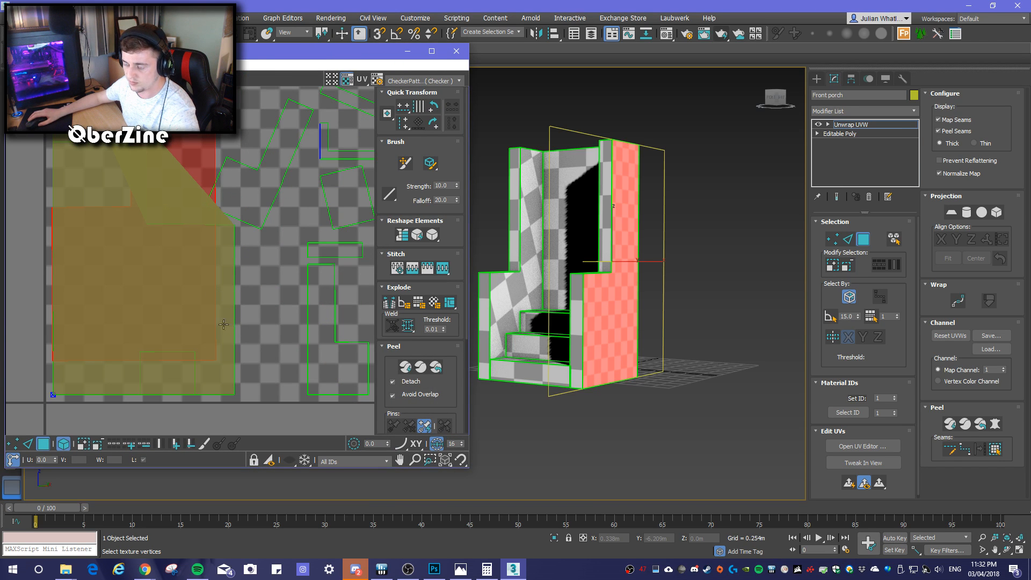
{"action": "left_click", "coordinate": [174, 305]}
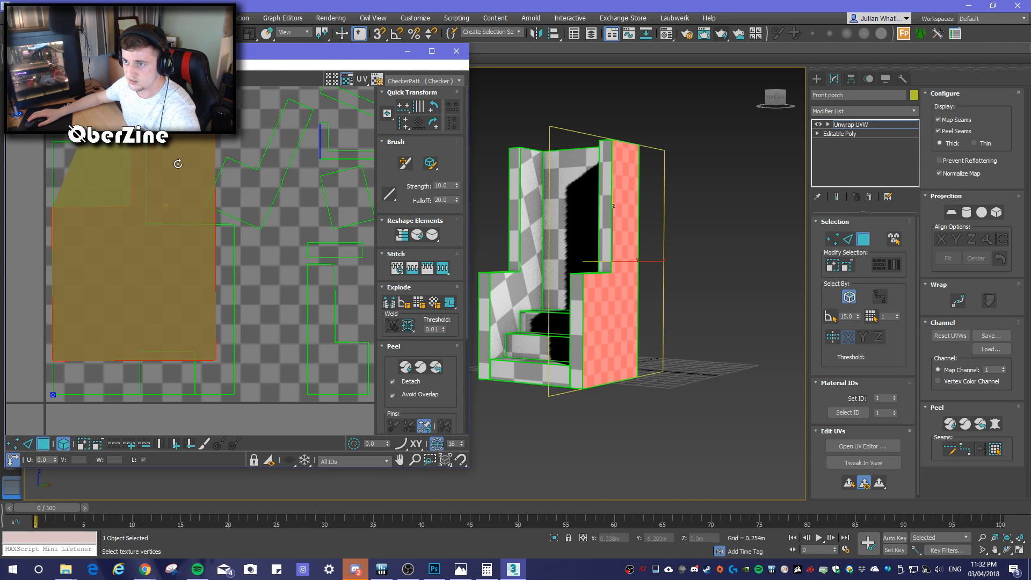
{"action": "mouse_move", "coordinate": [181, 161]}
{"action": "left_mouse_down"}
{"action": "mouse_move", "coordinate": [190, 153]}
{"action": "mouse_move", "coordinate": [201, 162]}
{"action": "mouse_move", "coordinate": [191, 168]}
{"action": "mouse_move", "coordinate": [193, 158]}
{"action": "left_mouse_up"}
Select both outer side shells and scale them down together to match the surrounding checkers
{"action": "scroll", "coordinate": [204, 204], "scroll_direction": "down", "scroll_amount": 5}
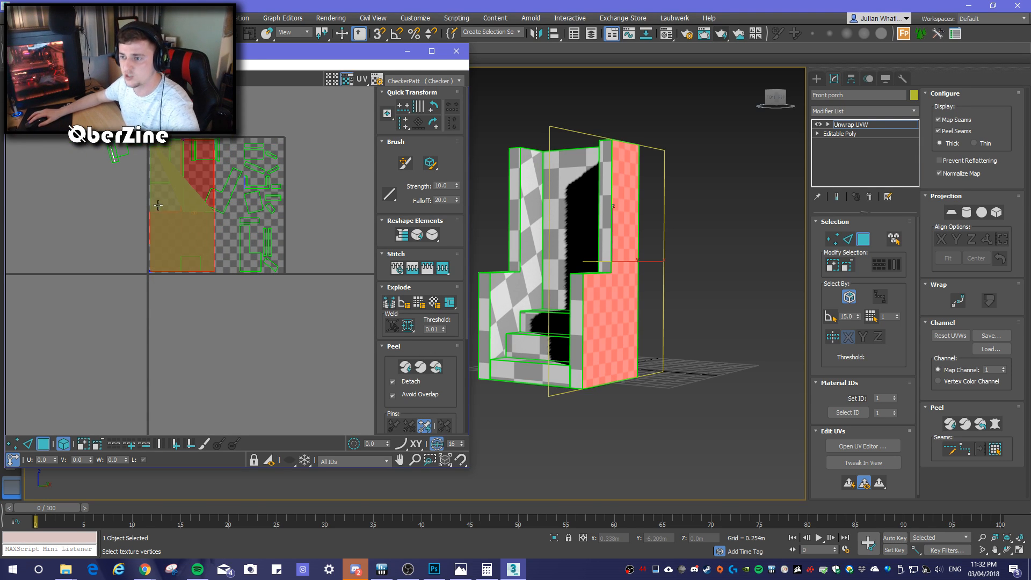
{"action": "left_click", "coordinate": [179, 145], "text": "ctrl"}
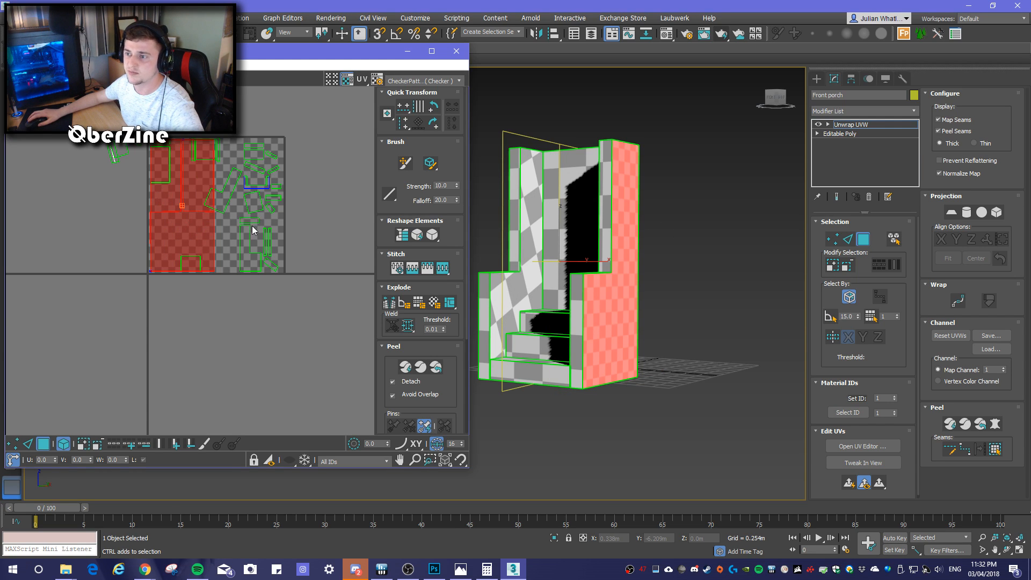
{"action": "key", "text": "e"}
{"action": "key", "text": "r"}
{"action": "left_click_drag", "start_coordinate": [179, 221], "coordinate": [224, 240]}
Place the left outer side shell in the UV square's bottom-left corner and the right one beyond the small rectangular shell
{"action": "key", "text": "w"}
{"action": "left_click", "coordinate": [181, 240]}
{"action": "scroll", "coordinate": [179, 305], "scroll_direction": "up", "scroll_amount": 6}
{"action": "middle_click_drag", "start_coordinate": [267, 251], "coordinate": [205, 363]}
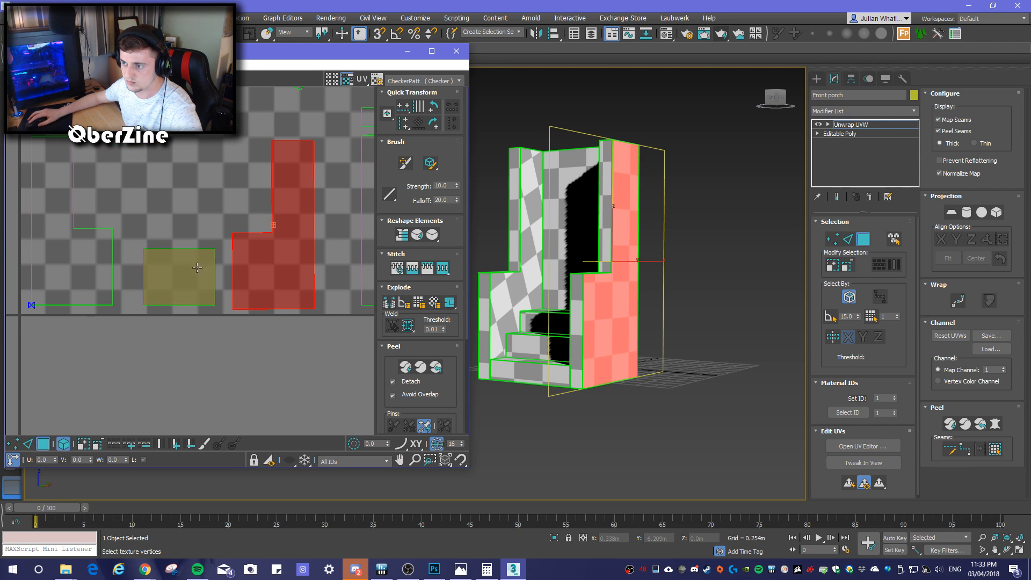
Space the small rectangular shell between the two outer side shells and align the right outer side shell along the bottom edge
{"action": "left_click", "coordinate": [205, 285]}
{"action": "left_click_drag", "start_coordinate": [205, 285], "coordinate": [181, 285]}
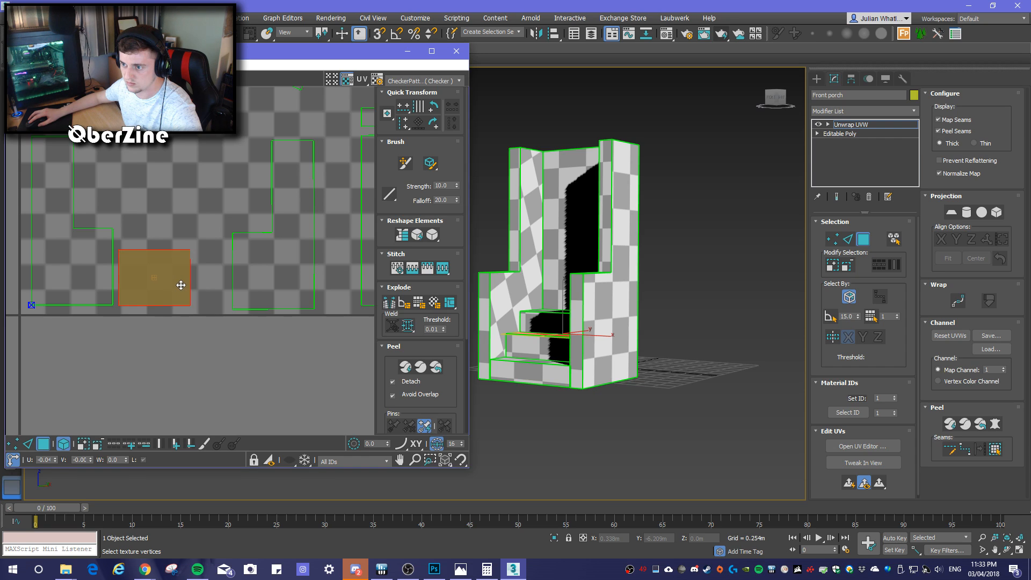
{"action": "left_click", "coordinate": [246, 279]}
{"action": "mouse_move", "coordinate": [276, 284]}
{"action": "left_mouse_down"}
{"action": "mouse_move", "coordinate": [237, 286]}
{"action": "mouse_move", "coordinate": [268, 282]}
{"action": "left_mouse_up"}
{"action": "left_click", "coordinate": [172, 288]}
{"action": "left_click_drag", "start_coordinate": [172, 288], "coordinate": [193, 293]}
{"action": "left_click", "coordinate": [270, 295]}
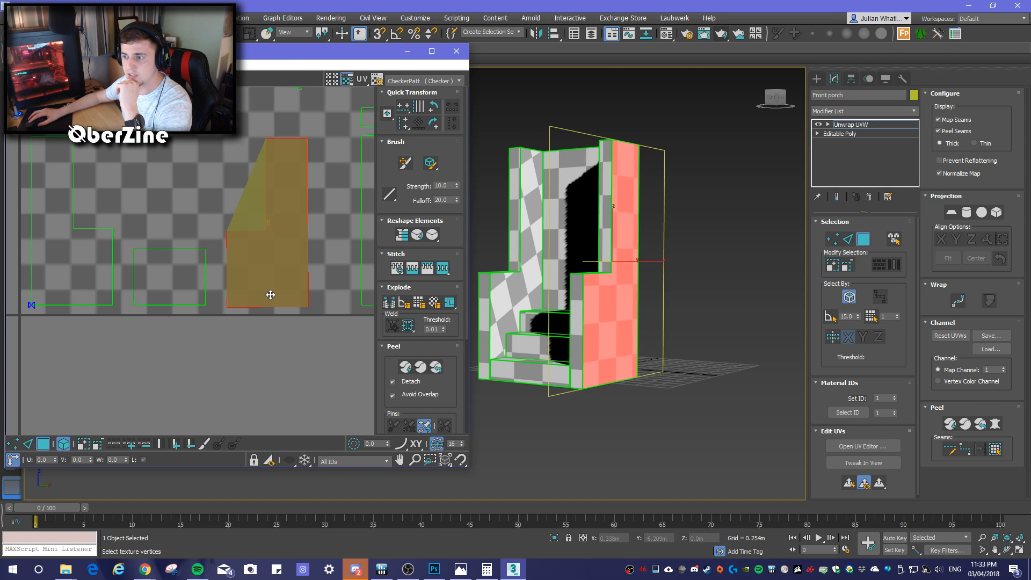
{"action": "left_click_drag", "start_coordinate": [276, 295], "coordinate": [277, 295]}
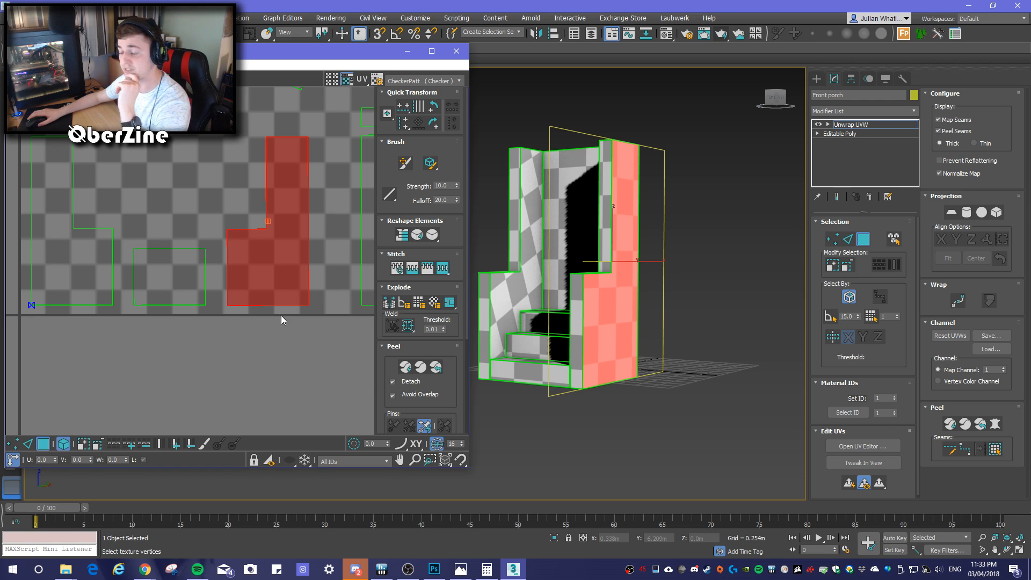
{"action": "scroll", "coordinate": [264, 301], "scroll_direction": "down", "scroll_amount": 3}
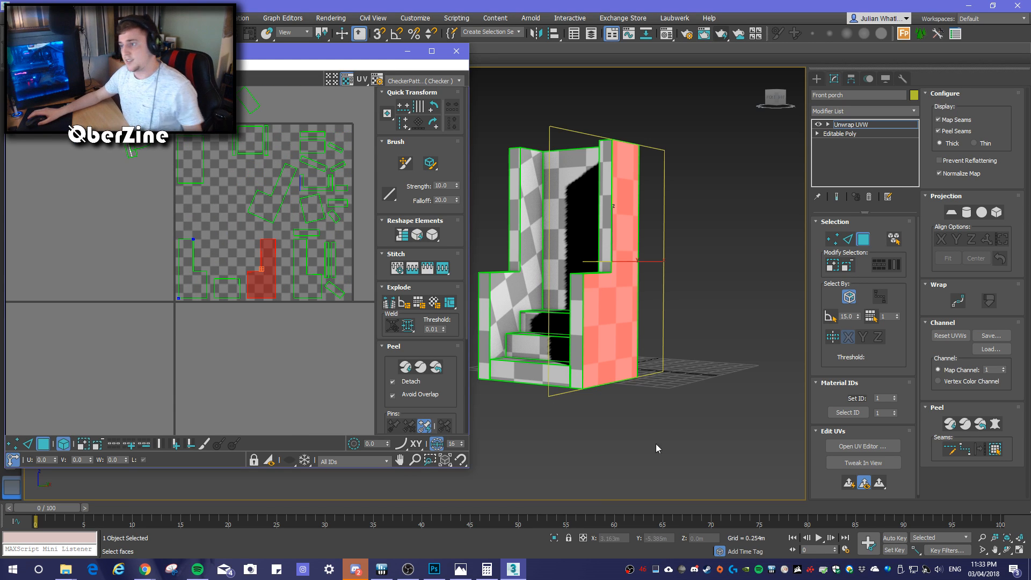
Select the right lower wall's narrow front face and move its shell between the rectangular and right outer side shells
{"action": "mouse_move", "coordinate": [597, 464]}
{"action": "middle_mouse_down", "text": "alt"}
{"action": "mouse_move", "coordinate": [627, 455]}
{"action": "mouse_move", "coordinate": [690, 466]}
{"action": "mouse_move", "coordinate": [688, 474]}
{"action": "mouse_move", "coordinate": [601, 465]}
{"action": "middle_mouse_up", "text": "alt"}
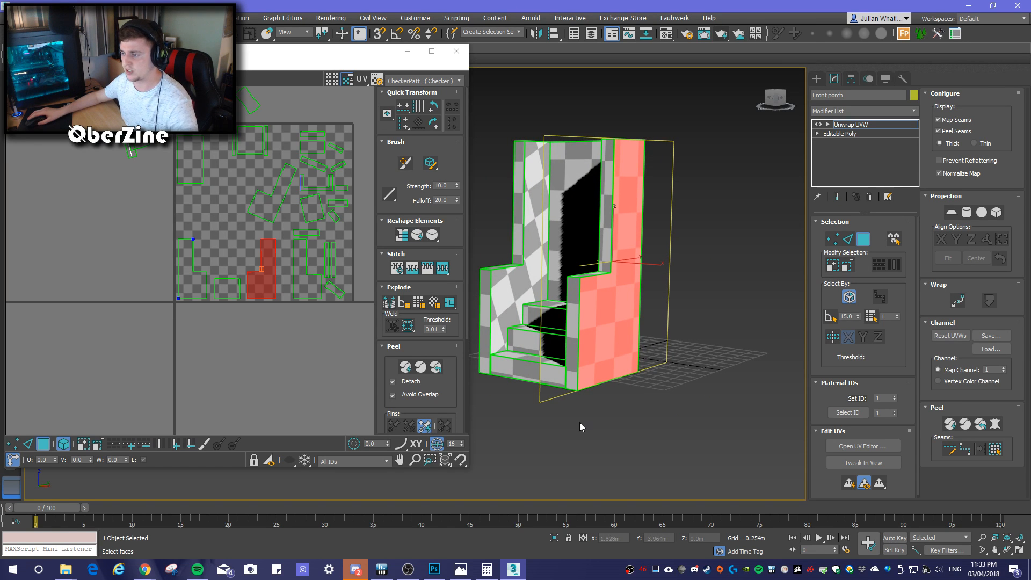
{"action": "middle_click_drag", "start_coordinate": [607, 402], "coordinate": [632, 455]}
{"action": "scroll", "coordinate": [700, 449], "scroll_direction": "up", "scroll_amount": 3}
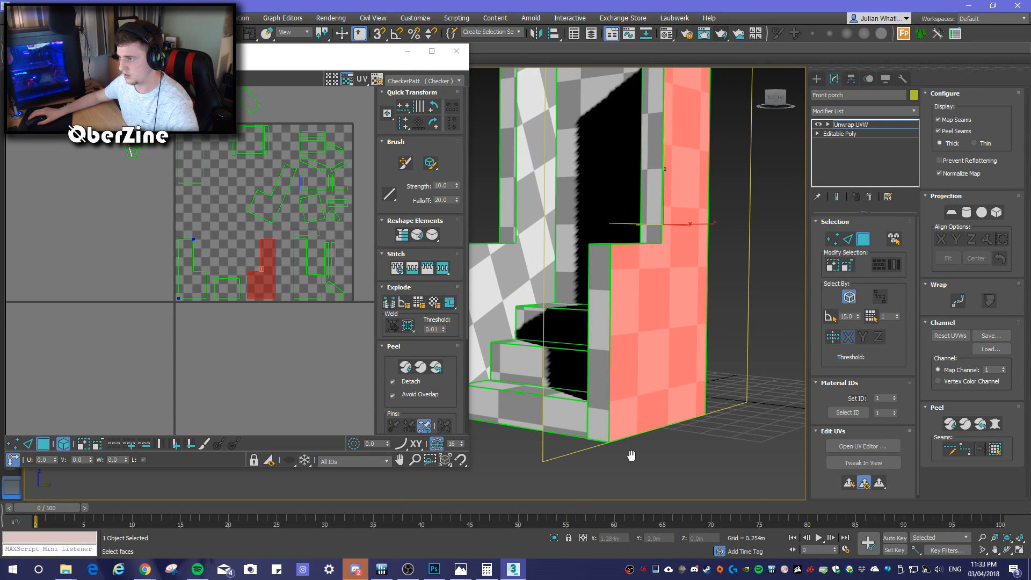
{"action": "left_click", "coordinate": [601, 355]}
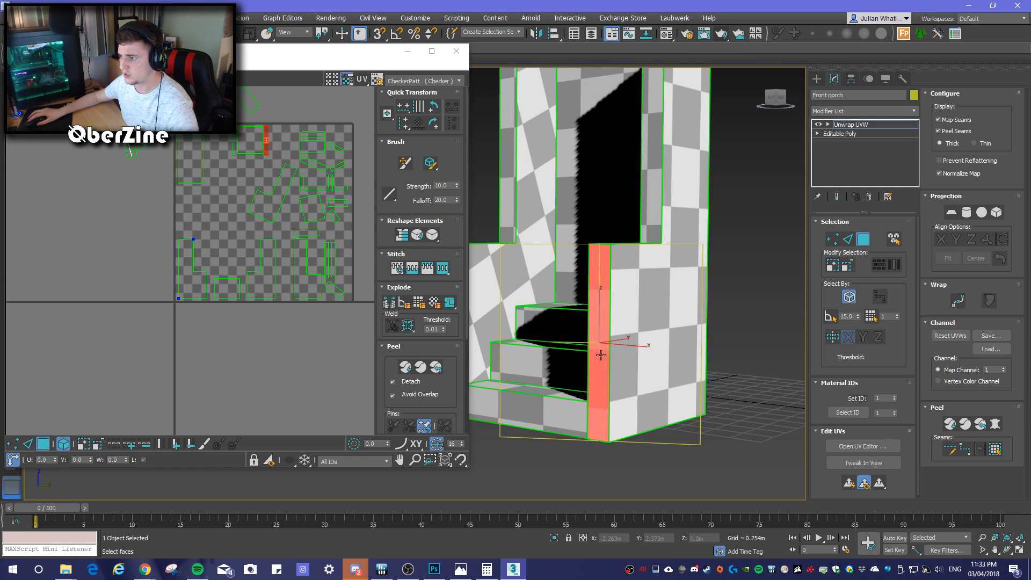
{"action": "left_click_drag", "start_coordinate": [266, 142], "coordinate": [244, 296]}
{"action": "scroll", "coordinate": [246, 308], "scroll_direction": "up", "scroll_amount": 8}
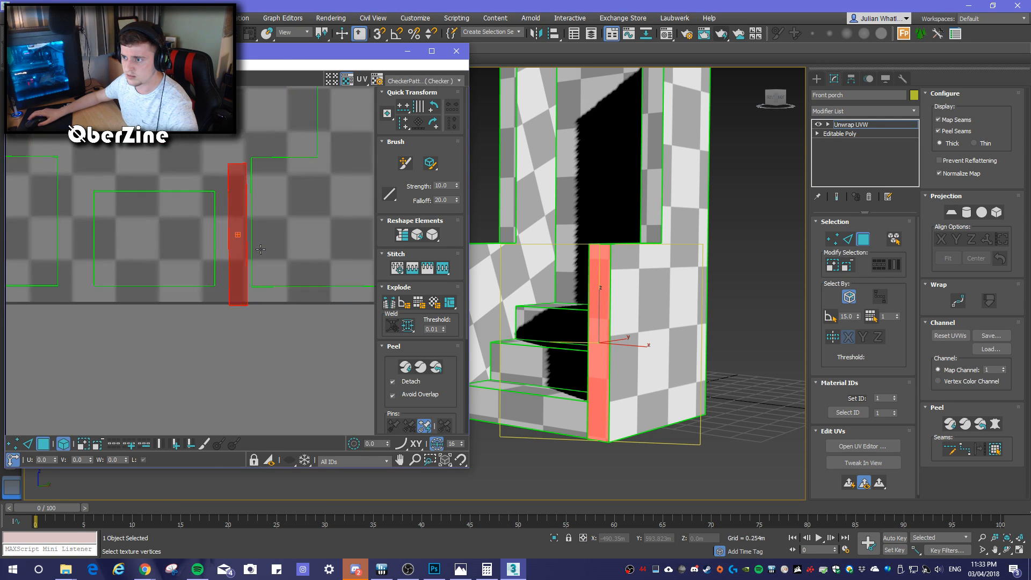
{"action": "left_click_drag", "start_coordinate": [240, 308], "coordinate": [238, 288]}
Scale the narrow front face's shell to match the neighbouring checkers and set it against the right outer side shell
{"action": "key", "text": "r"}
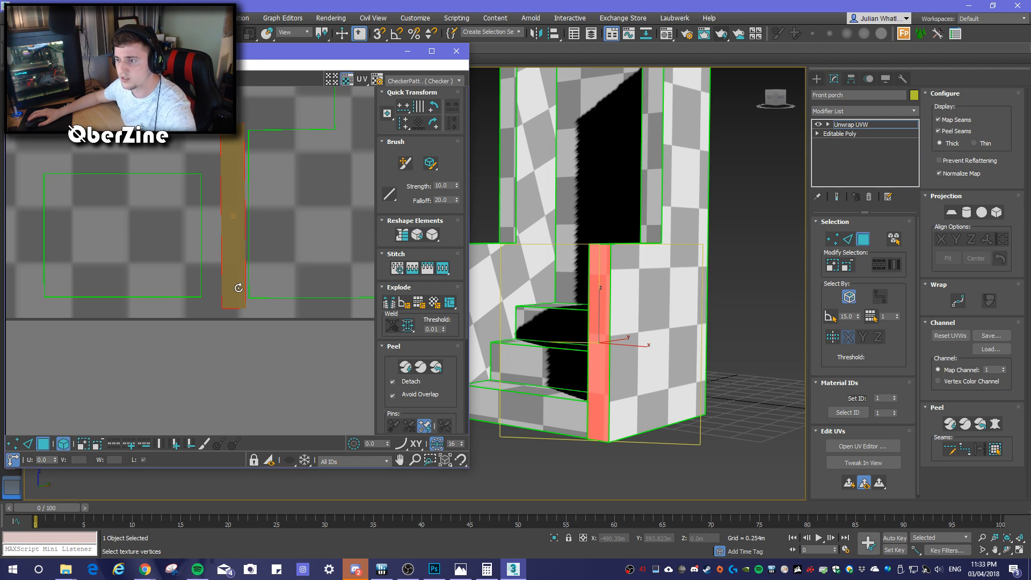
{"action": "left_click_drag", "start_coordinate": [229, 286], "coordinate": [220, 302]}
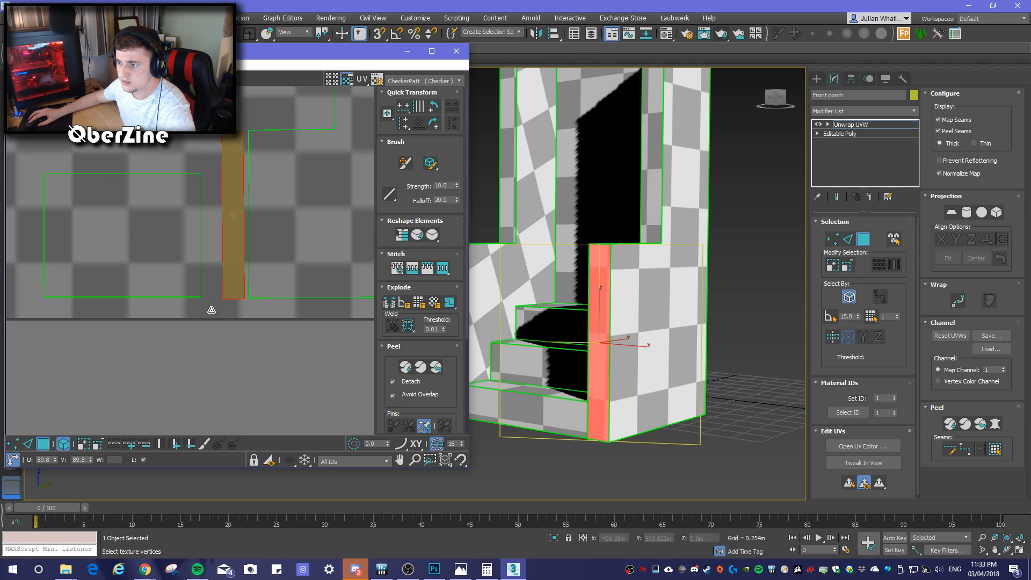
{"action": "key", "text": "w"}
{"action": "left_click_drag", "start_coordinate": [230, 276], "coordinate": [235, 277]}
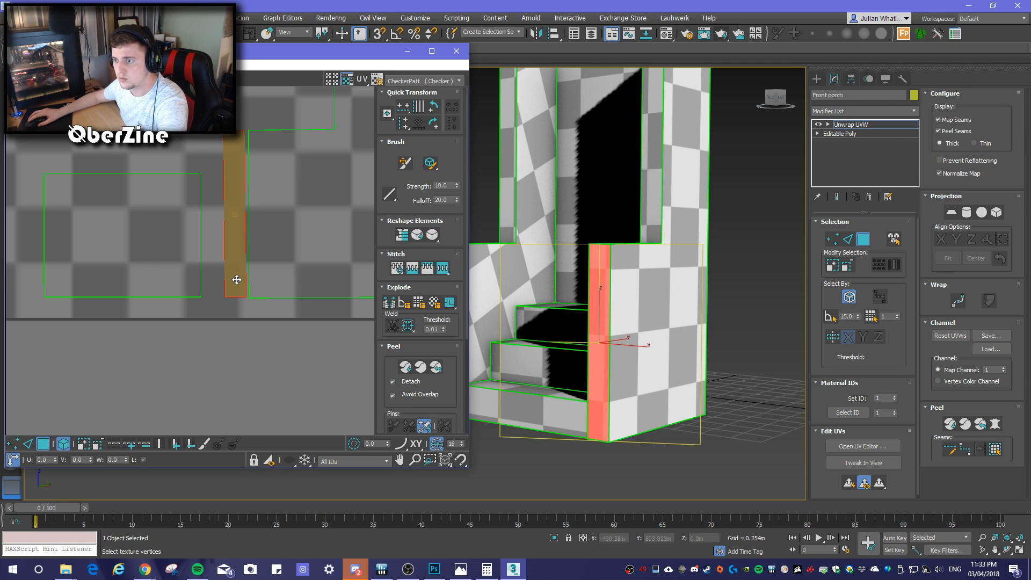
{"action": "left_click_drag", "start_coordinate": [236, 280], "coordinate": [235, 280]}
{"action": "key", "text": "r"}
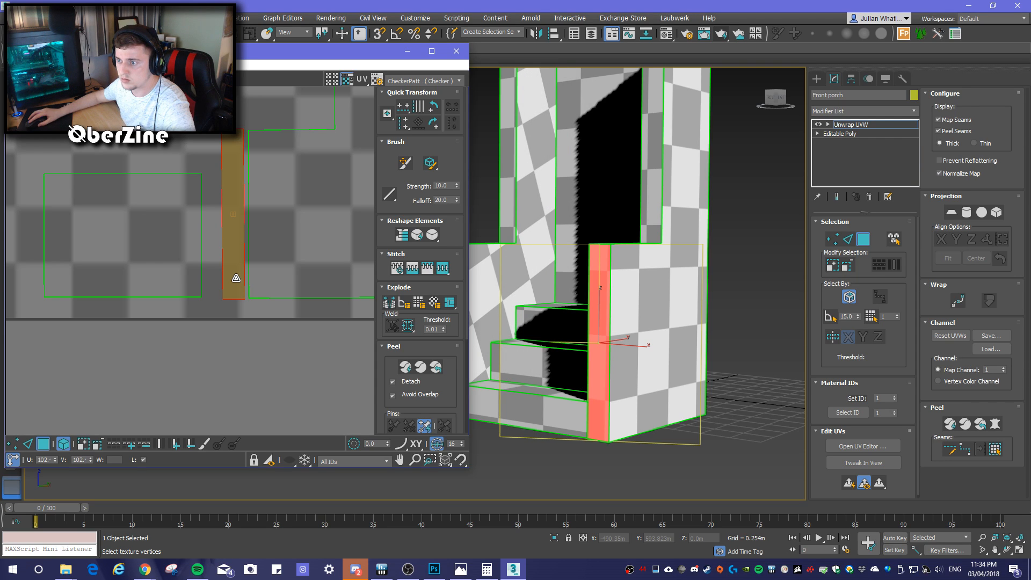
{"action": "left_click_drag", "start_coordinate": [236, 278], "coordinate": [237, 280]}
{"action": "key", "text": "w"}
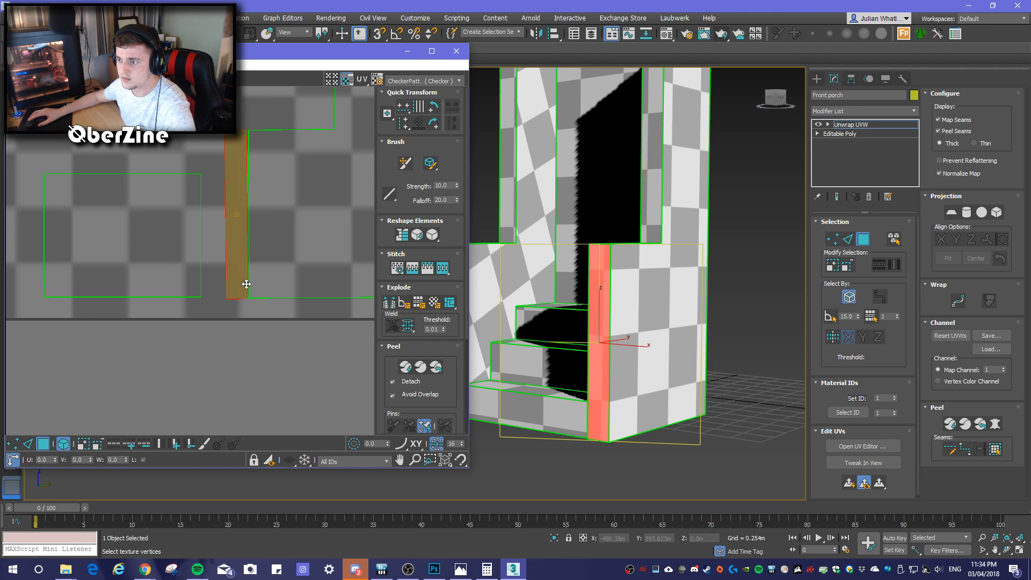
Finely rotate the narrow front face's shell to line up with the right outer side shell's vertical edge
{"action": "scroll", "coordinate": [244, 284], "scroll_direction": "up", "scroll_amount": 3}
{"action": "scroll", "coordinate": [250, 286], "scroll_direction": "down", "scroll_amount": 10}
{"action": "scroll", "coordinate": [179, 259], "scroll_direction": "up", "scroll_amount": 3}
{"action": "scroll", "coordinate": [202, 246], "scroll_direction": "down", "scroll_amount": 4}
{"action": "middle_click_drag", "start_coordinate": [709, 431], "coordinate": [744, 425]}
{"action": "scroll", "coordinate": [201, 252], "scroll_direction": "up", "scroll_amount": 8}
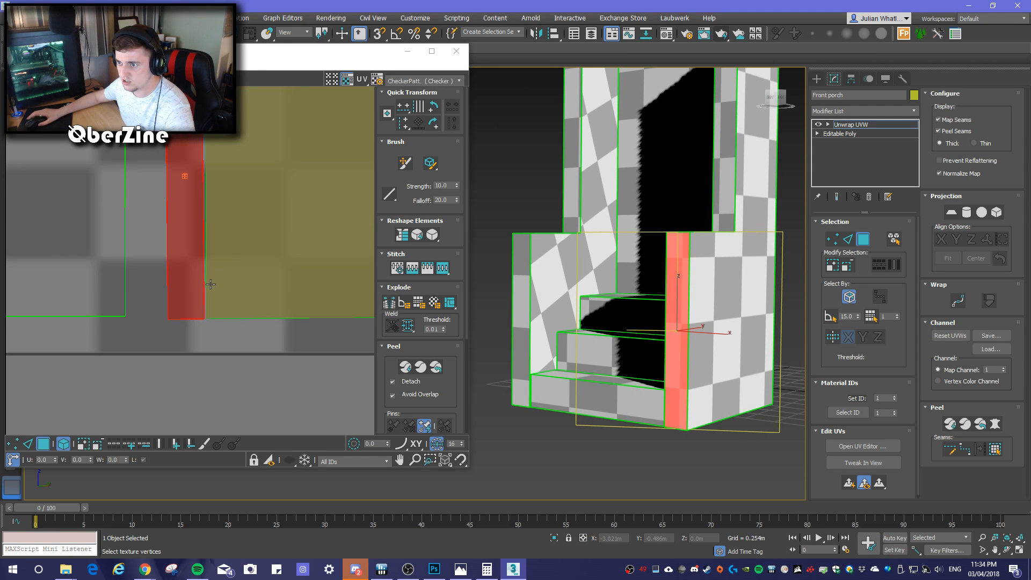
{"action": "middle_click", "coordinate": [186, 269]}
{"action": "key", "text": "e"}
{"action": "left_click_drag", "start_coordinate": [187, 274], "coordinate": [191, 279]}
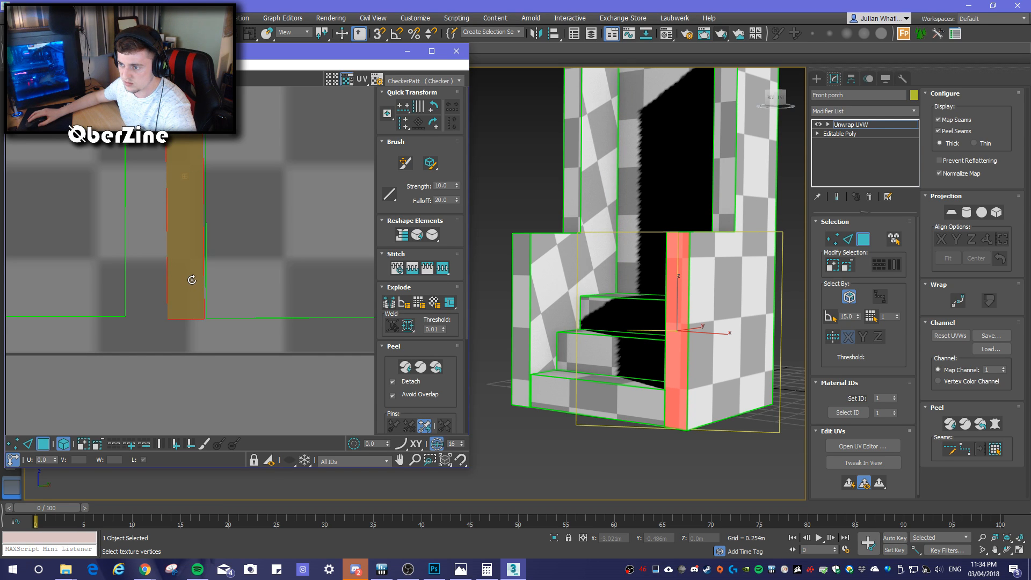
Fine-tune the rotation of the right narrow front face's shell by about -0.21 degrees so its long sides stand vertical
{"action": "scroll", "coordinate": [191, 274], "scroll_direction": "down", "scroll_amount": 4}
{"action": "scroll", "coordinate": [193, 263], "scroll_direction": "up", "scroll_amount": 3}
{"action": "scroll", "coordinate": [195, 277], "scroll_direction": "up", "scroll_amount": 2}
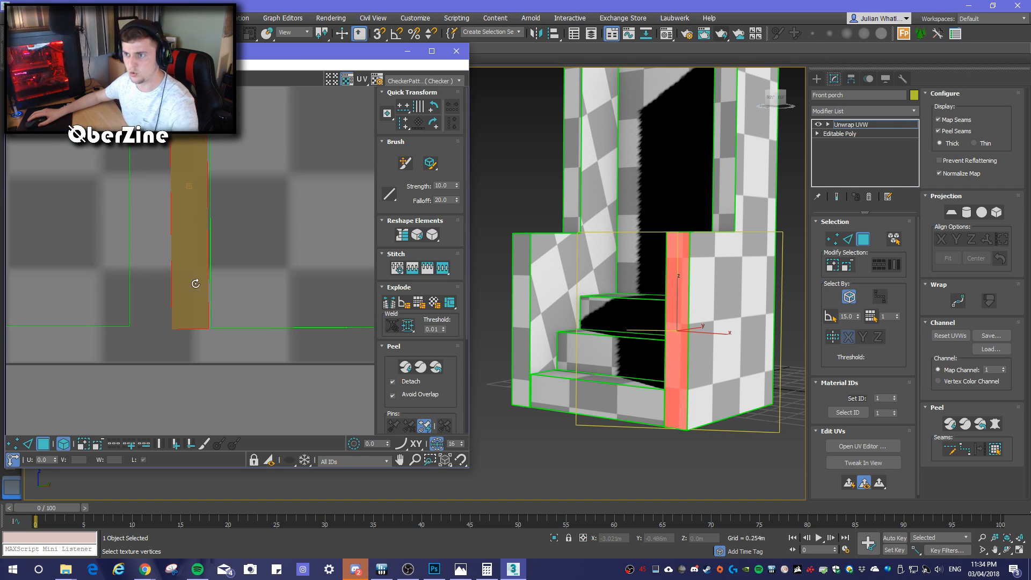
{"action": "mouse_move", "coordinate": [194, 304]}
{"action": "left_mouse_down"}
{"action": "mouse_move", "coordinate": [204, 312]}
{"action": "mouse_move", "coordinate": [197, 324]}
{"action": "left_mouse_up"}
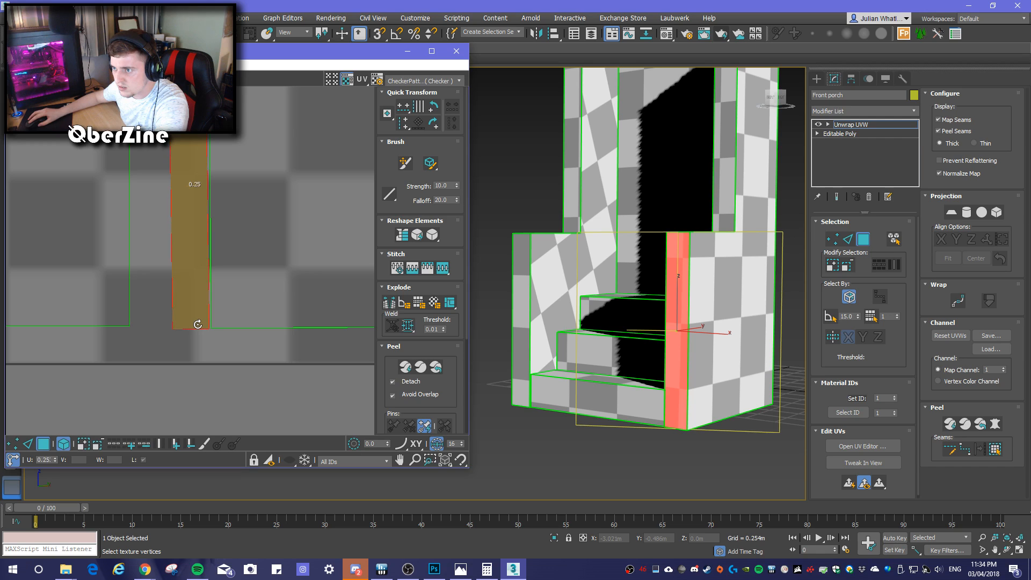
{"action": "left_click_drag", "start_coordinate": [197, 325], "coordinate": [195, 325]}
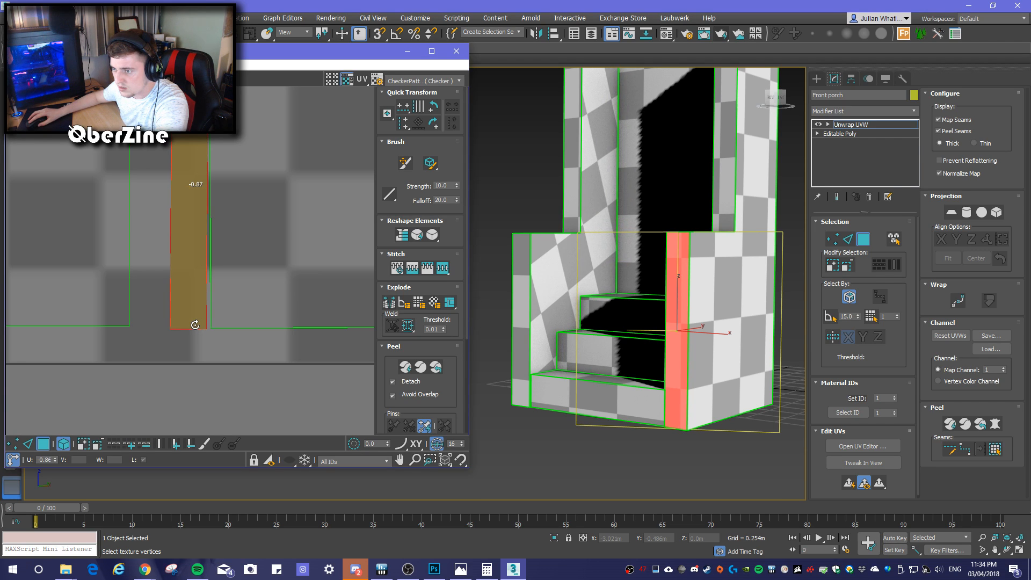
{"action": "left_click_drag", "start_coordinate": [195, 324], "coordinate": [196, 325]}
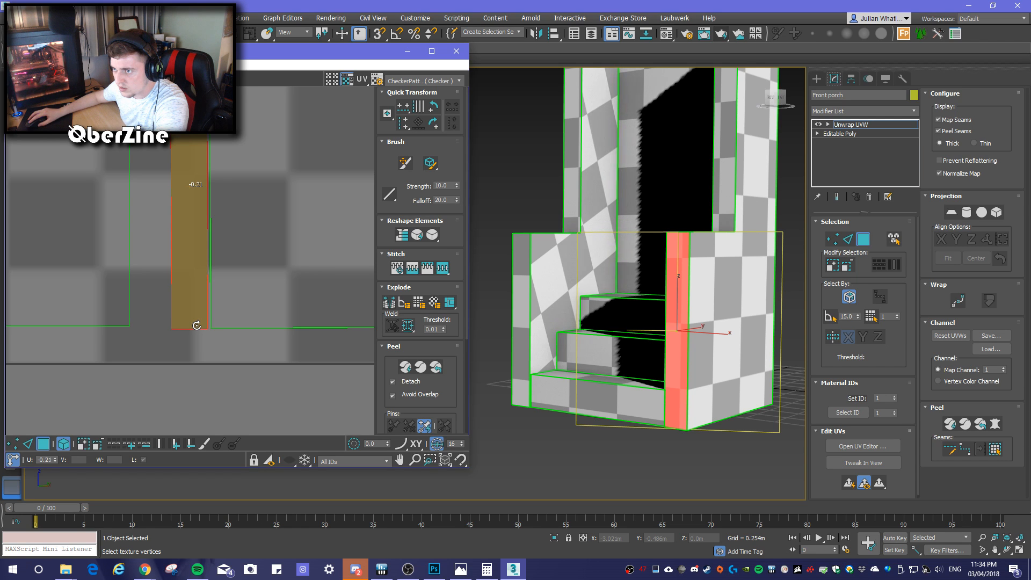
{"action": "middle_click_drag", "start_coordinate": [262, 237], "coordinate": [256, 322]}
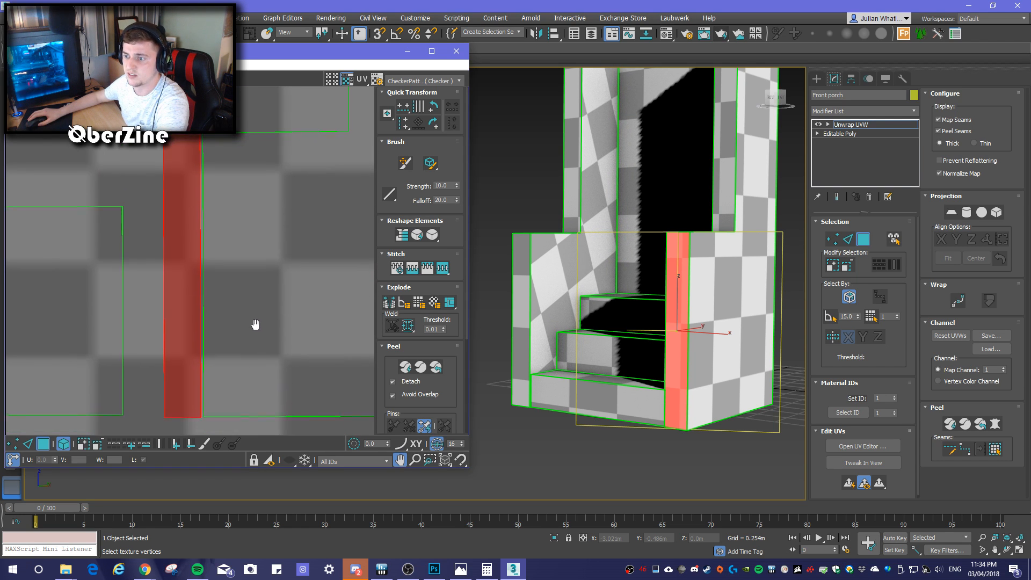
{"action": "scroll", "coordinate": [255, 322], "scroll_direction": "down", "scroll_amount": 10}
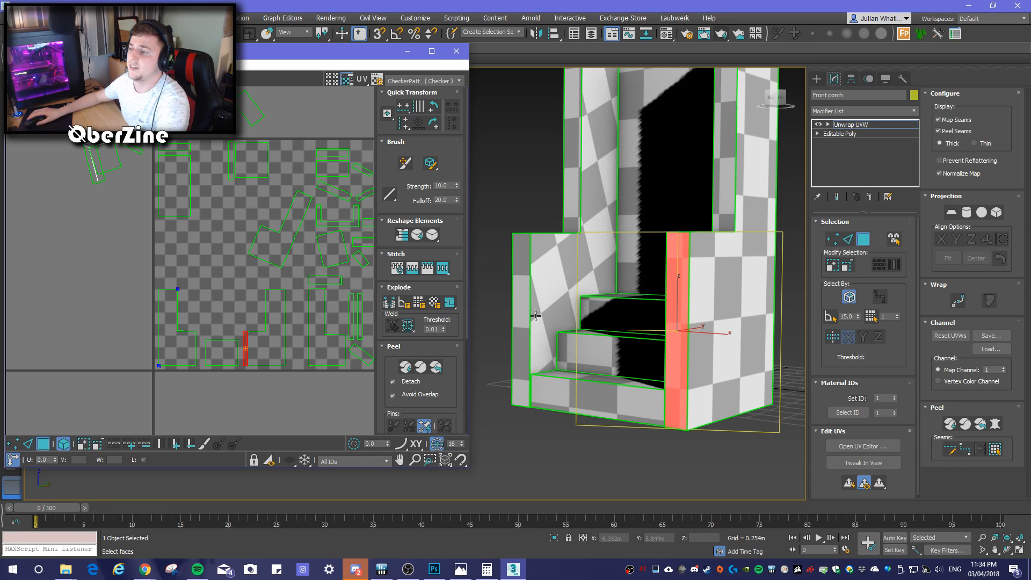
Select the left lower wall's narrow front face and move its shell beside the left outer side shell near the bottom edge
{"action": "left_click", "coordinate": [518, 303]}
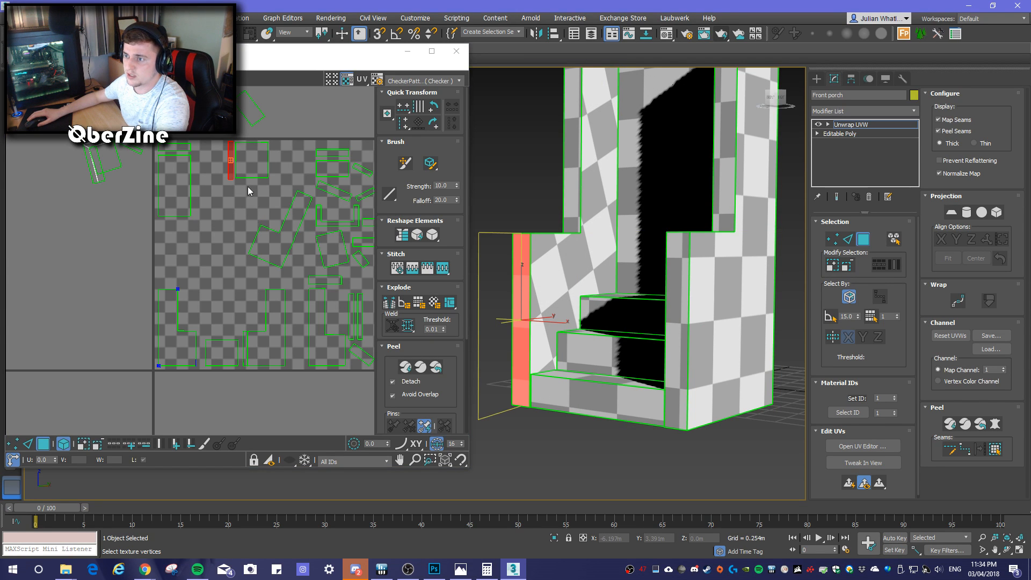
{"action": "middle_click_drag", "start_coordinate": [587, 414], "coordinate": [676, 407], "text": "alt"}
{"action": "scroll", "coordinate": [676, 412], "scroll_direction": "up", "scroll_amount": 4}
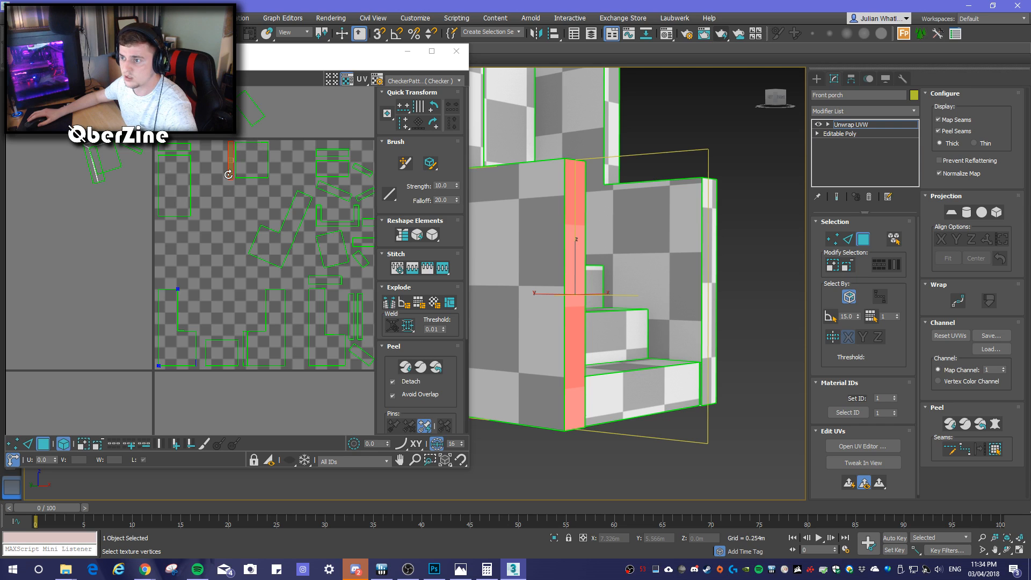
{"action": "left_click_drag", "start_coordinate": [231, 199], "coordinate": [192, 362]}
{"action": "scroll", "coordinate": [192, 362], "scroll_direction": "up", "scroll_amount": 5}
{"action": "scroll", "coordinate": [207, 366], "scroll_direction": "up", "scroll_amount": 3}
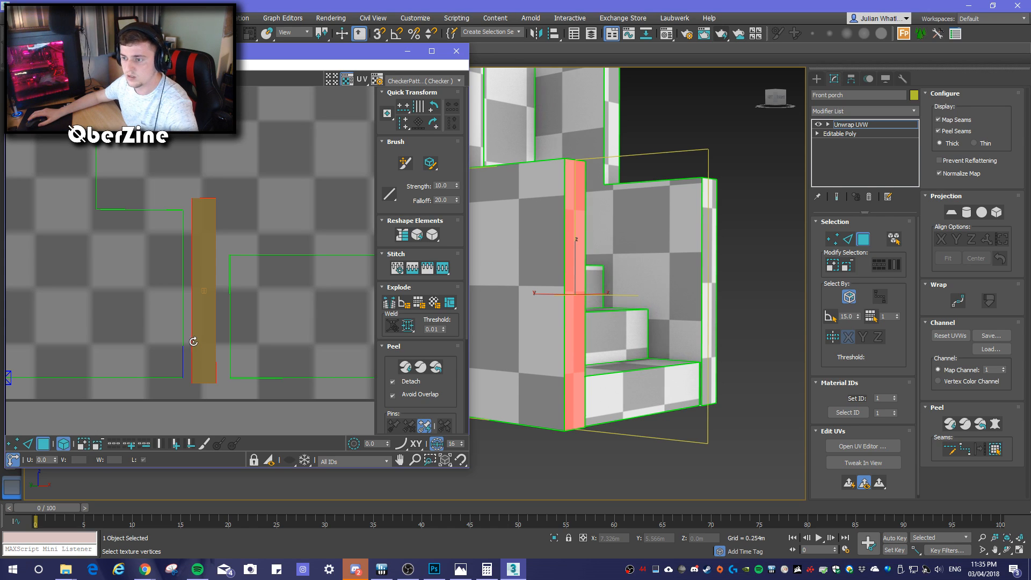
Scale the left narrow front face's shell to the left outer side shell's lower height and set it flush against that shell
{"action": "left_click_drag", "start_coordinate": [199, 342], "coordinate": [198, 356]}
{"action": "key", "text": "w"}
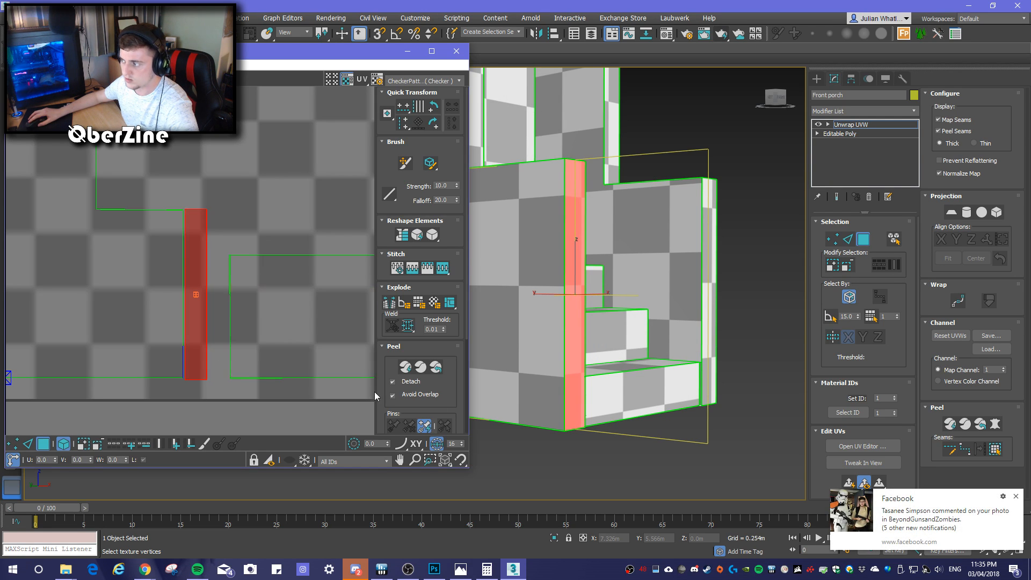
{"action": "left_click", "coordinate": [1014, 498]}
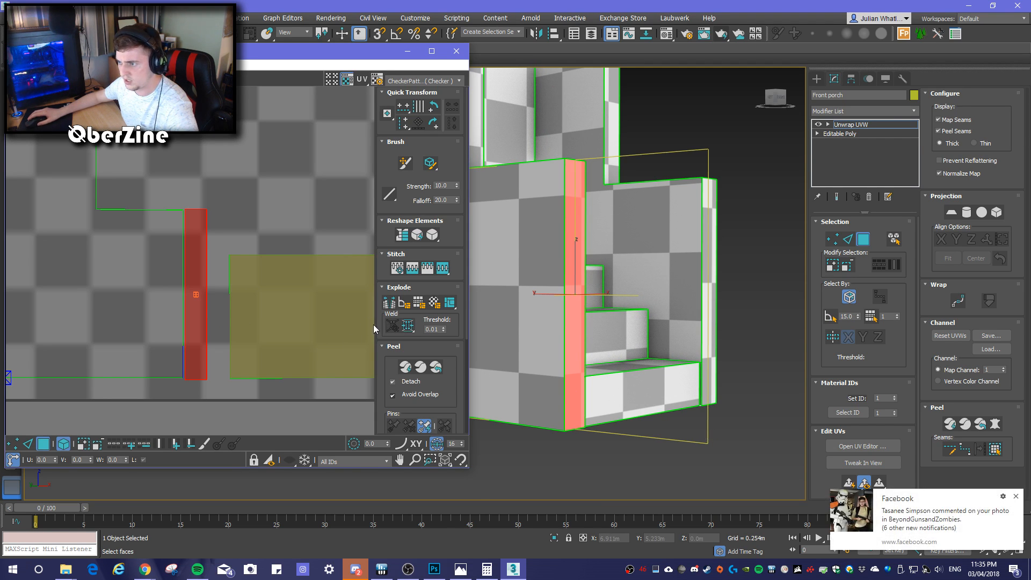
{"action": "left_click", "coordinate": [1016, 498]}
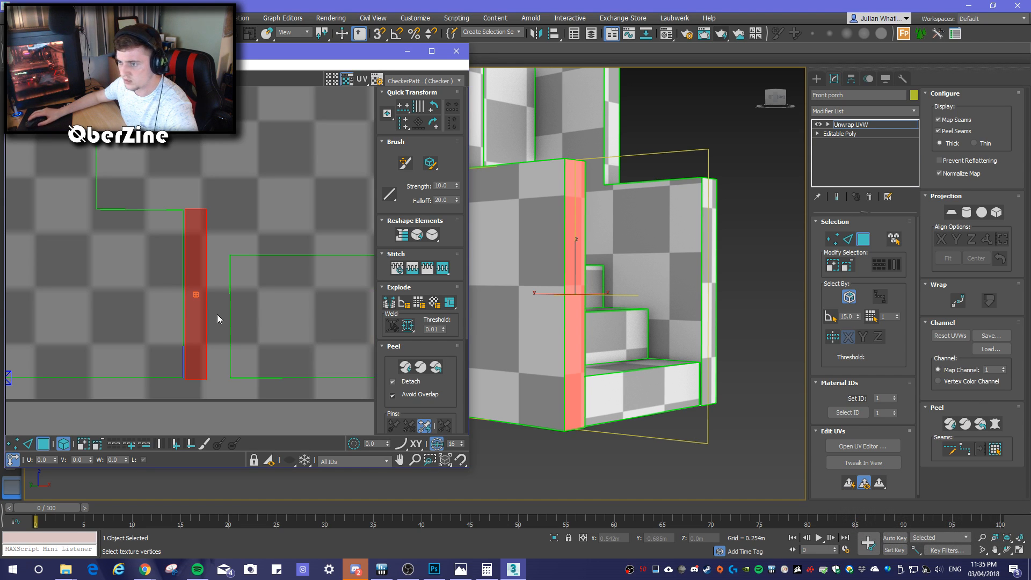
{"action": "key", "text": "r"}
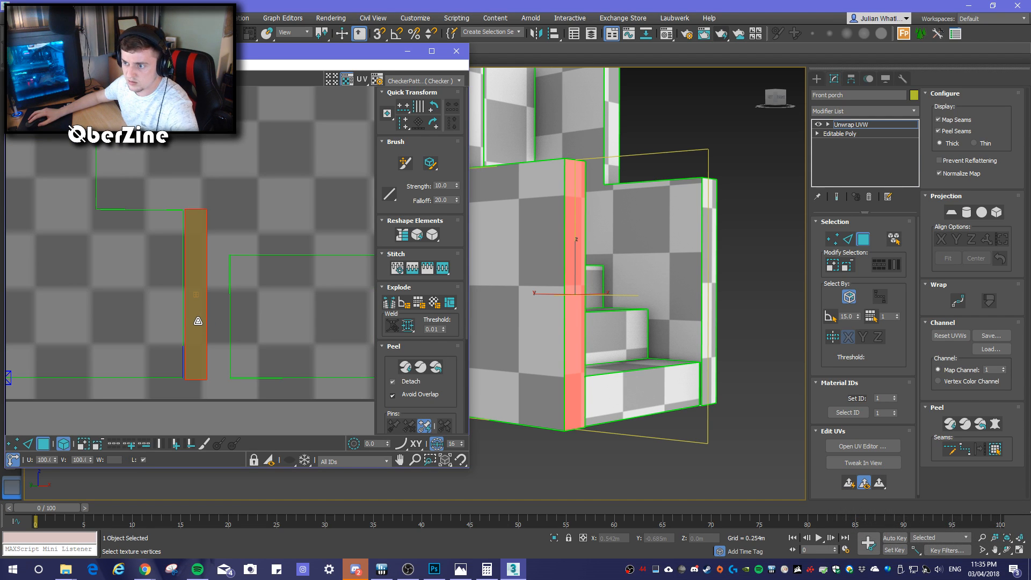
{"action": "left_click", "coordinate": [197, 323]}
Select the right wall's inner face and move its L-shaped shell against the right outer side shell along the bottom edge
{"action": "middle_click_drag", "start_coordinate": [607, 433], "coordinate": [643, 407], "text": "alt"}
{"action": "left_click", "coordinate": [624, 252]}
{"action": "scroll", "coordinate": [181, 240], "scroll_direction": "down", "scroll_amount": 10}
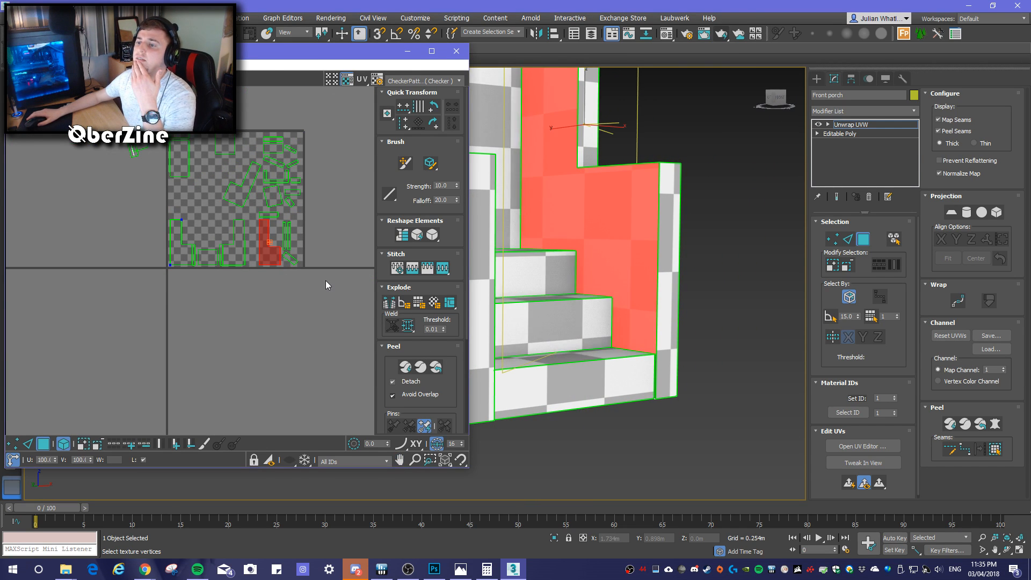
{"action": "scroll", "coordinate": [277, 263], "scroll_direction": "up", "scroll_amount": 5}
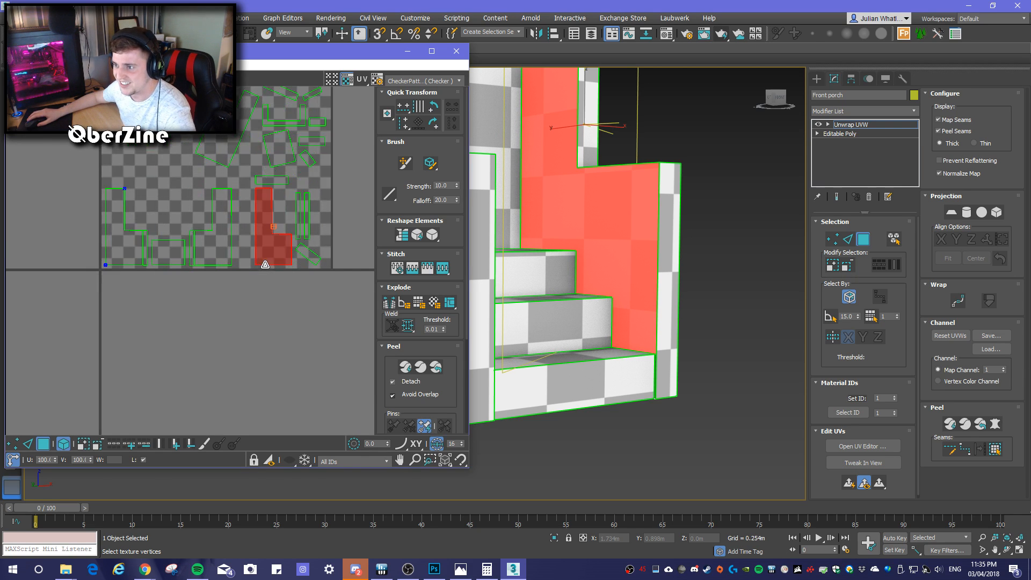
{"action": "left_click_drag", "start_coordinate": [278, 260], "coordinate": [214, 250]}
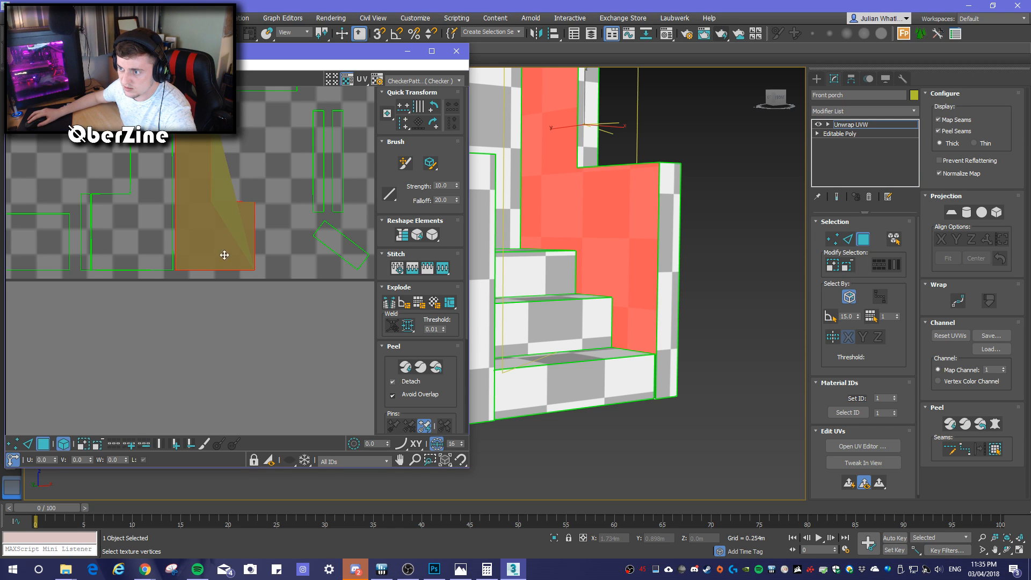
{"action": "scroll", "coordinate": [271, 279], "scroll_direction": "down", "scroll_amount": 5}
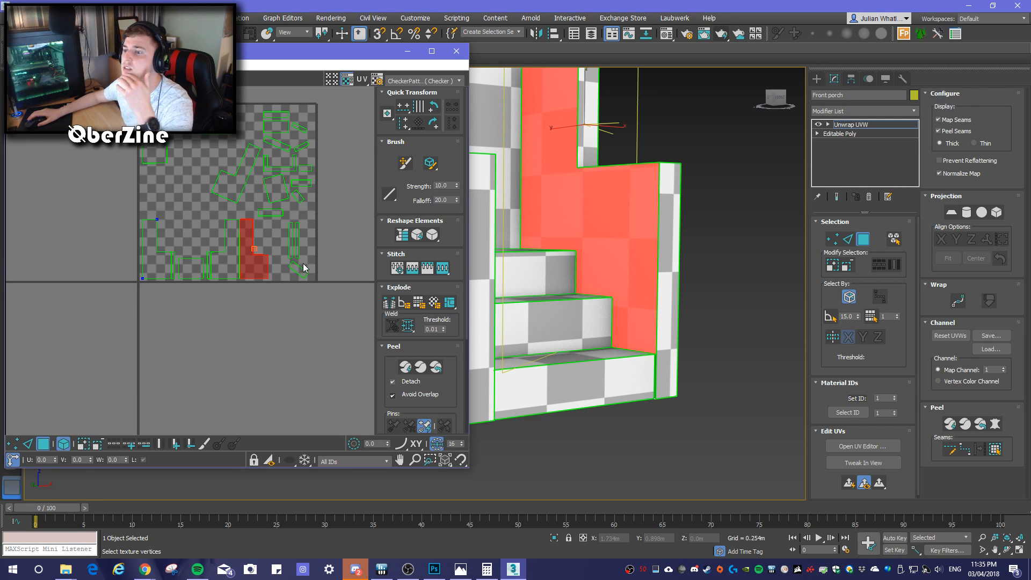
Check which porch faces the rectangular and tall back shells belong to, and examine the spacing of the bottom row of shells
{"action": "left_click", "coordinate": [192, 269]}
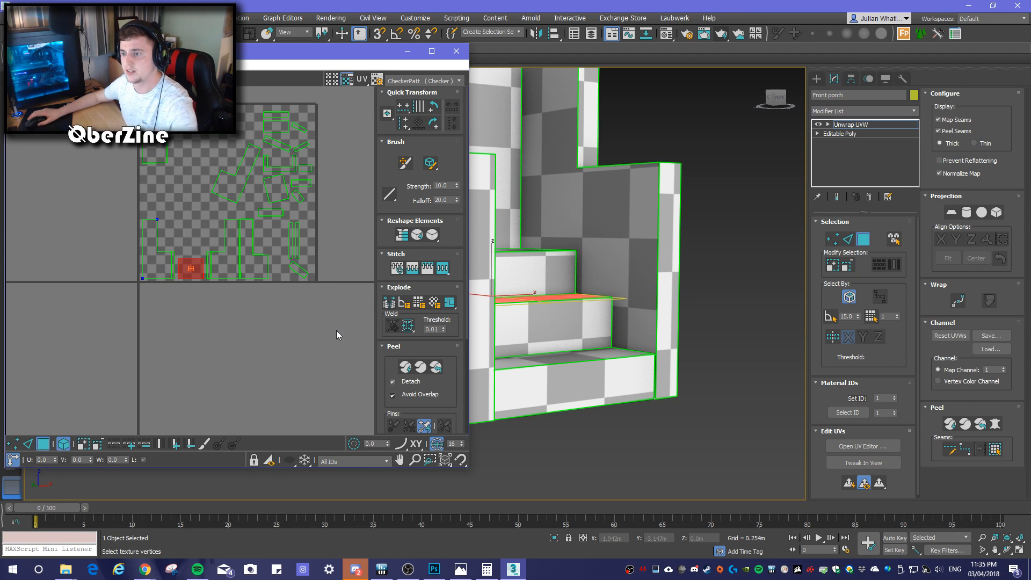
{"action": "middle_click_drag", "start_coordinate": [325, 313], "coordinate": [331, 314]}
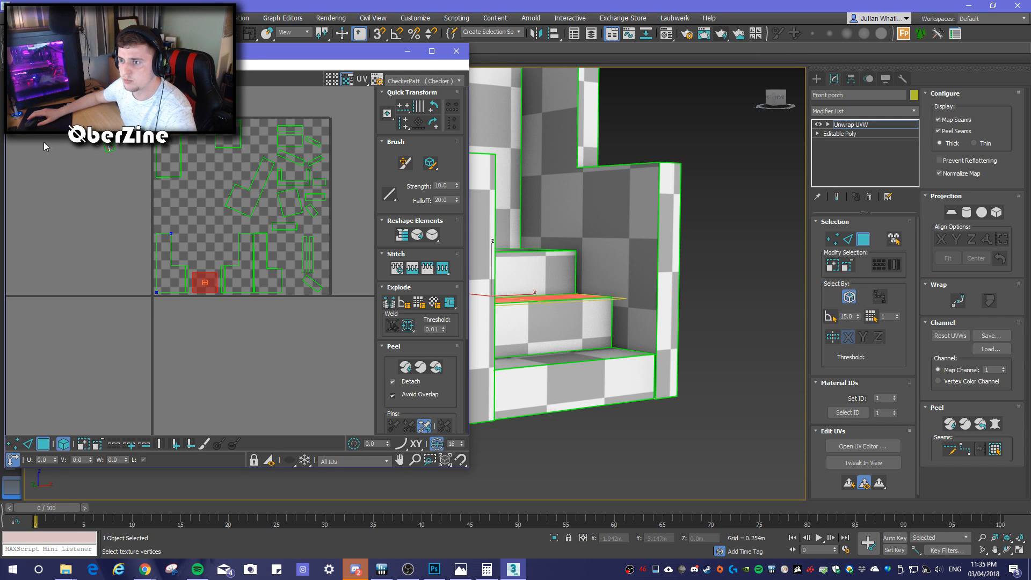
{"action": "left_click", "coordinate": [175, 164]}
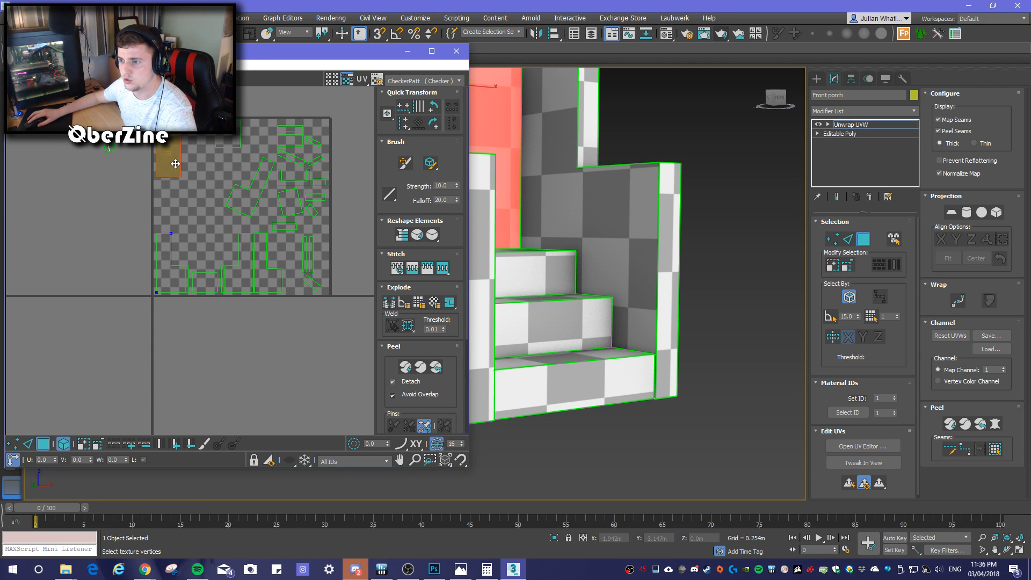
{"action": "left_click", "coordinate": [211, 209]}
{"action": "middle_click_drag", "start_coordinate": [318, 287], "coordinate": [284, 254]}
{"action": "scroll", "coordinate": [284, 292], "scroll_direction": "up", "scroll_amount": 4}
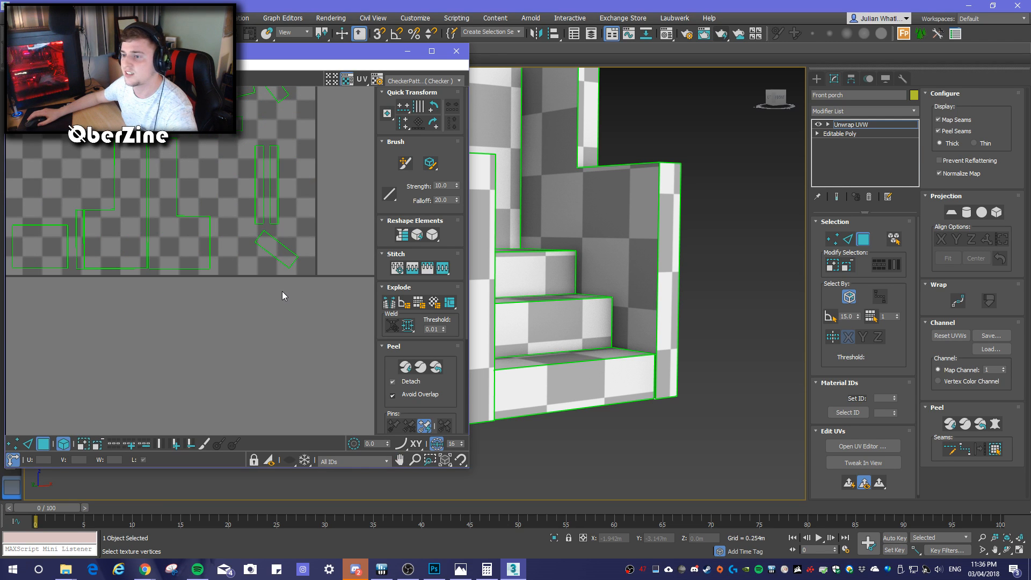
{"action": "scroll", "coordinate": [280, 269], "scroll_direction": "up", "scroll_amount": 3}
{"action": "scroll", "coordinate": [282, 282], "scroll_direction": "up", "scroll_amount": 2}
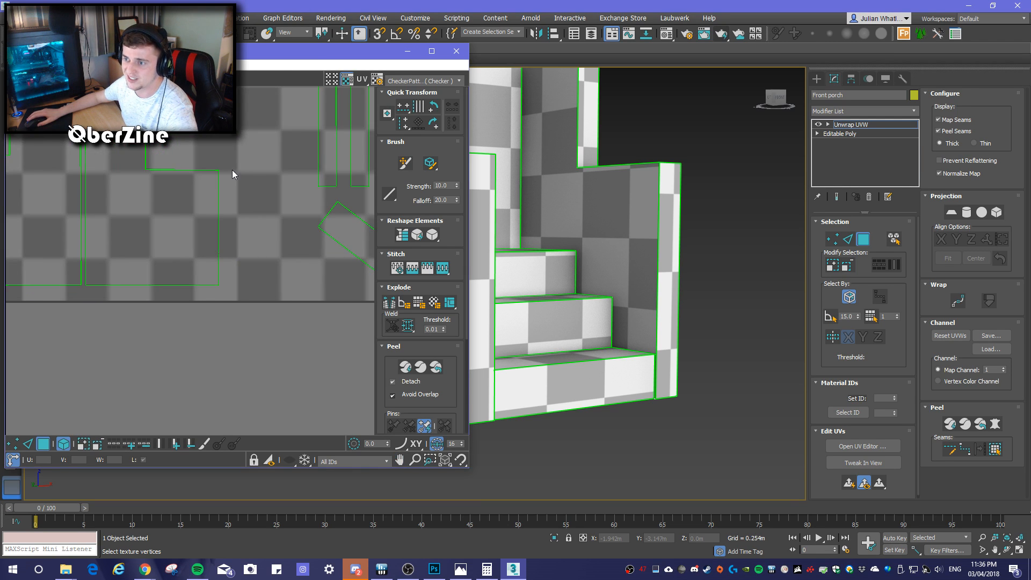
{"action": "middle_click_drag", "start_coordinate": [232, 170], "coordinate": [317, 270]}
{"action": "middle_click_drag", "start_coordinate": [285, 217], "coordinate": [265, 185]}
{"action": "scroll", "coordinate": [290, 311], "scroll_direction": "up", "scroll_amount": 3}
{"action": "scroll", "coordinate": [269, 293], "scroll_direction": "down", "scroll_amount": 3}
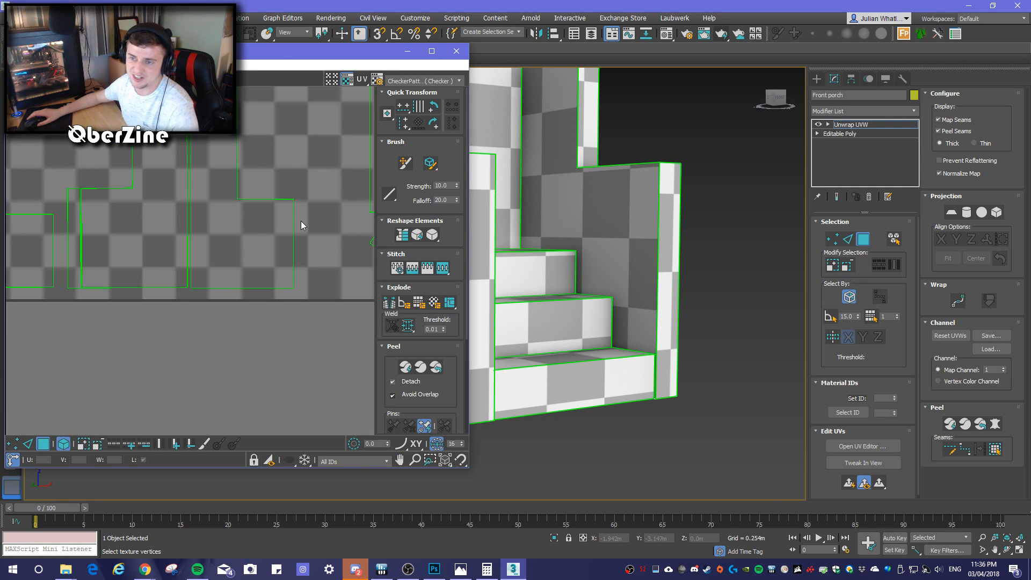
Minimise the UV editor, render the whole church in perspective to check the porch, and close the render
{"action": "middle_click_drag", "start_coordinate": [643, 408], "coordinate": [608, 379], "text": "alt"}
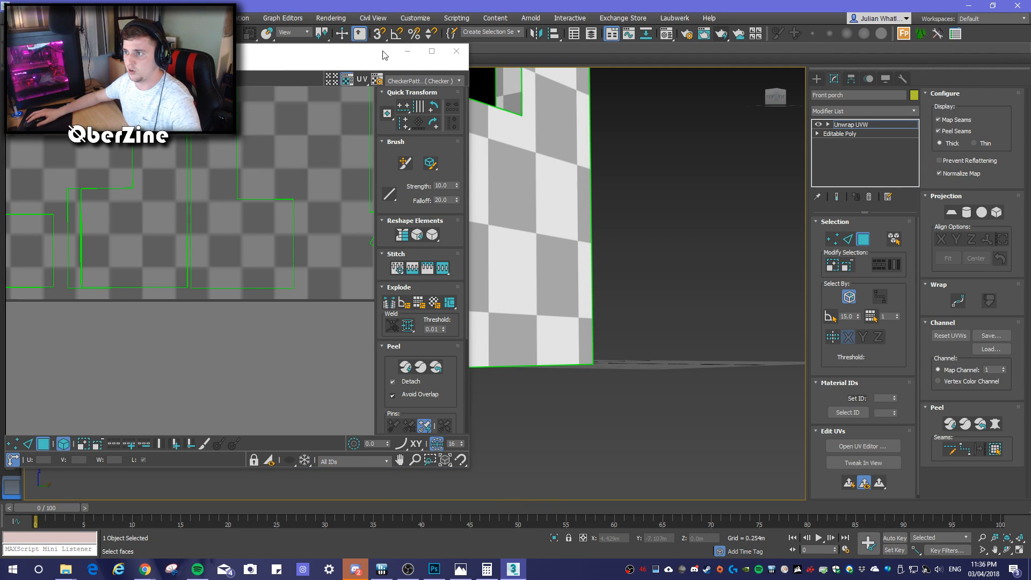
{"action": "left_click", "coordinate": [407, 51]}
{"action": "scroll", "coordinate": [617, 288], "scroll_direction": "down", "scroll_amount": 5}
{"action": "middle_click_drag", "start_coordinate": [643, 271], "coordinate": [639, 313]}
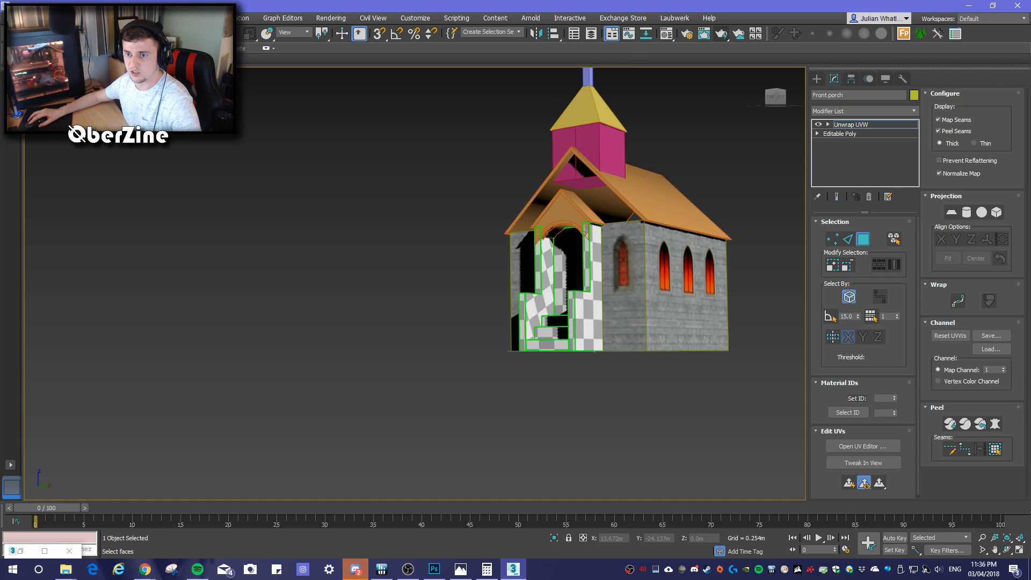
{"action": "scroll", "coordinate": [520, 417], "scroll_direction": "down", "scroll_amount": 3}
{"action": "middle_click_drag", "start_coordinate": [520, 417], "coordinate": [588, 361], "text": "alt"}
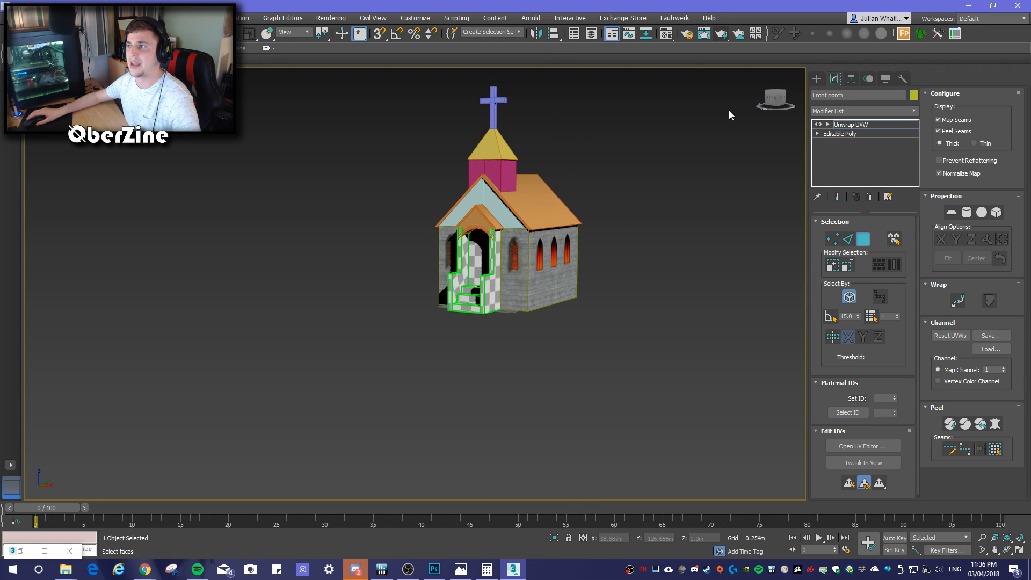
{"action": "left_click", "coordinate": [723, 33]}
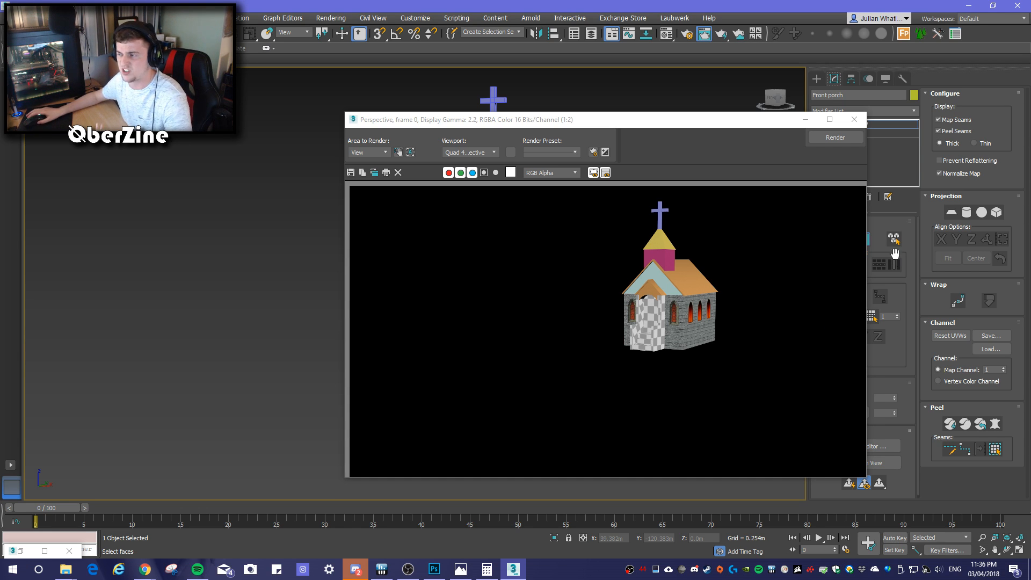
{"action": "left_click", "coordinate": [857, 126]}
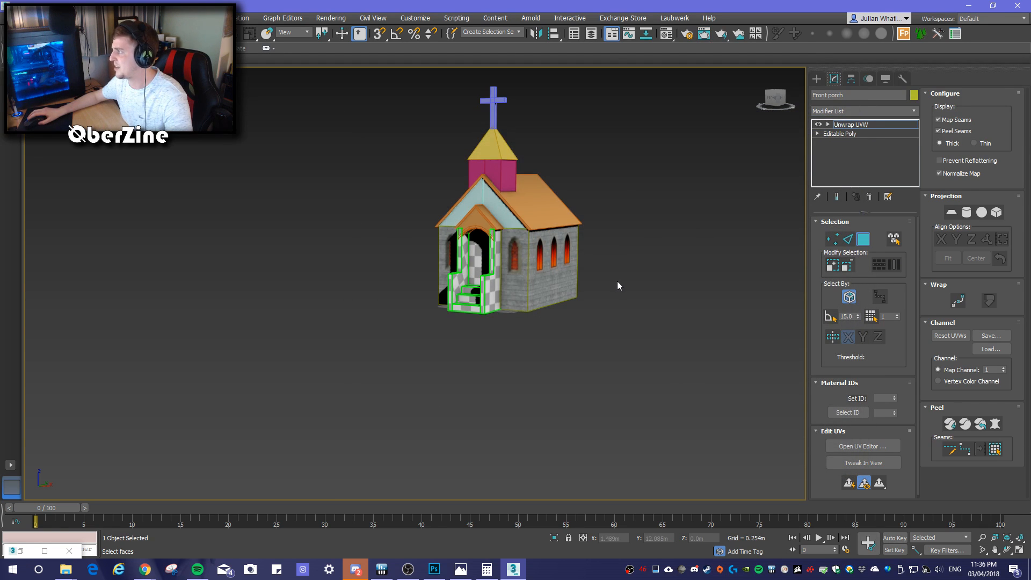
Examine the checker mapping on both sides of the porch and reopen the UV editor
{"action": "scroll", "coordinate": [556, 315], "scroll_direction": "up", "scroll_amount": 6}
{"action": "middle_click_drag", "start_coordinate": [543, 321], "coordinate": [699, 396]}
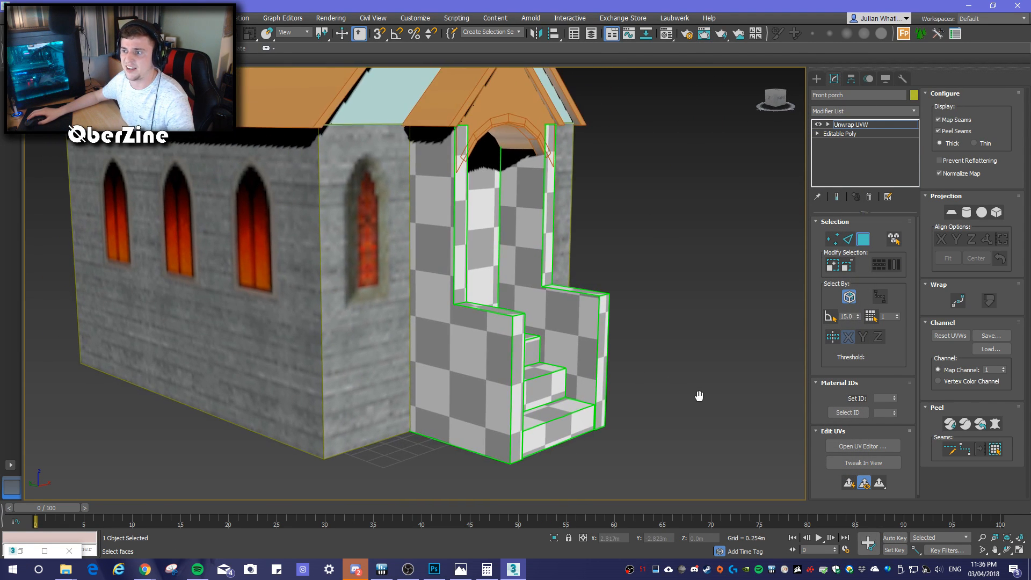
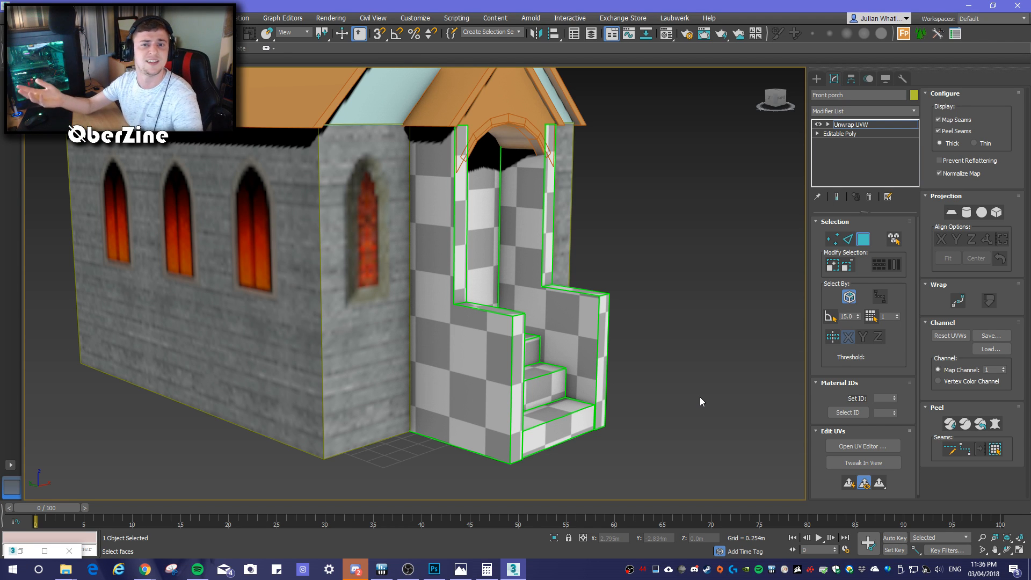
{"action": "left_click", "coordinate": [859, 450]}
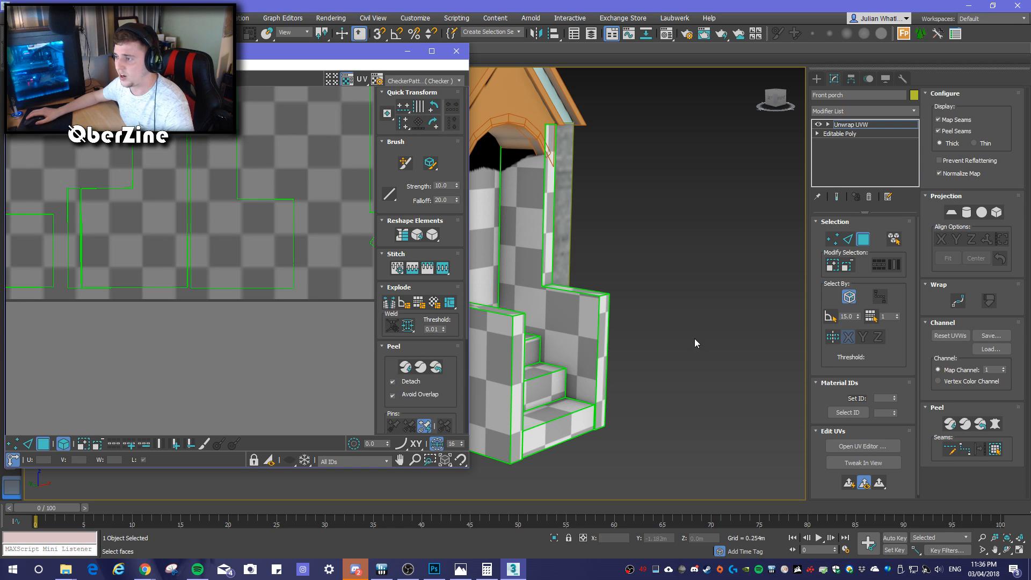
{"action": "middle_click_drag", "start_coordinate": [707, 327], "coordinate": [640, 316], "text": "alt"}
{"action": "middle_click_drag", "start_coordinate": [753, 359], "coordinate": [699, 359], "text": "alt"}
Switch to Photoshop and examine the edges of an orange latticed side window in the wall texture up close
{"action": "left_click", "coordinate": [438, 573]}
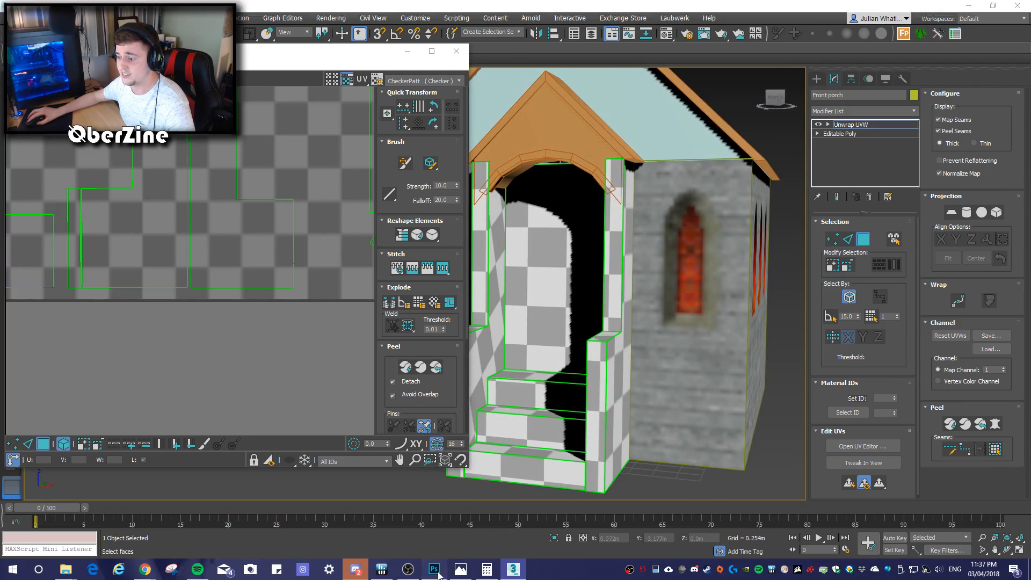
{"action": "scroll", "coordinate": [301, 110], "scroll_direction": "up", "scroll_amount": 5, "text": "alt"}
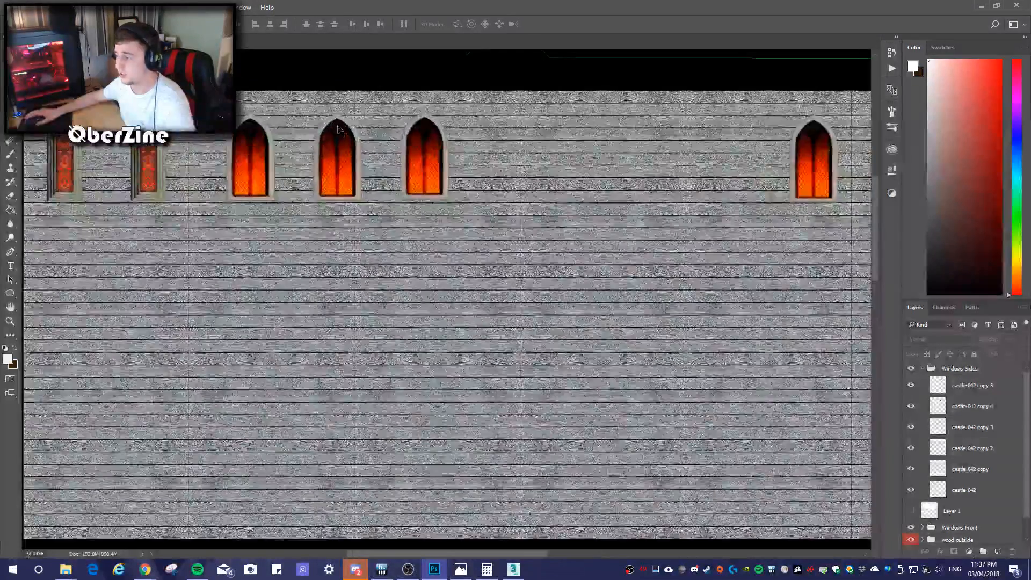
{"action": "scroll", "coordinate": [338, 129], "scroll_direction": "up", "scroll_amount": 3, "text": "alt"}
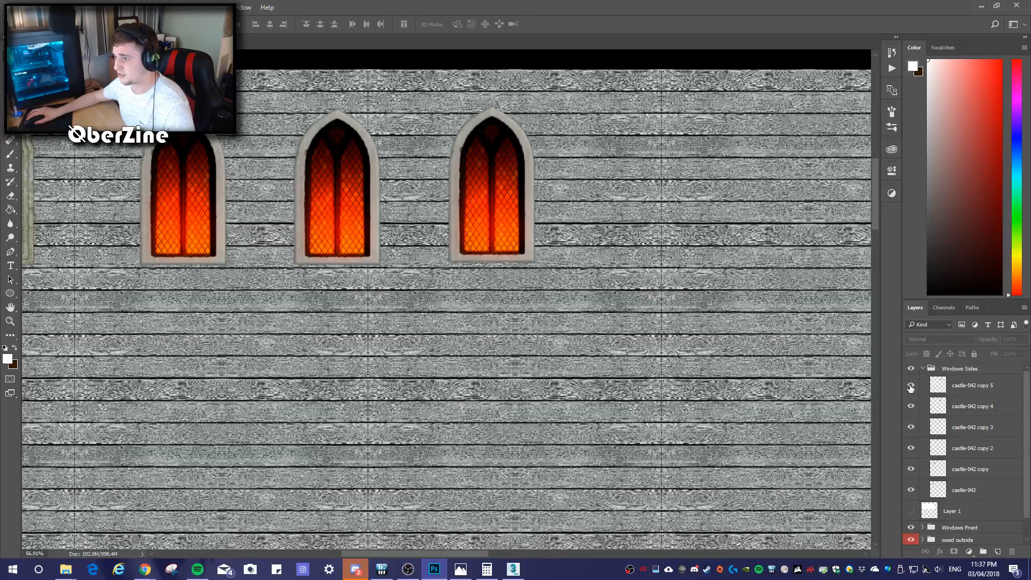
{"action": "scroll", "coordinate": [491, 145], "scroll_direction": "up", "scroll_amount": 9, "text": "alt"}
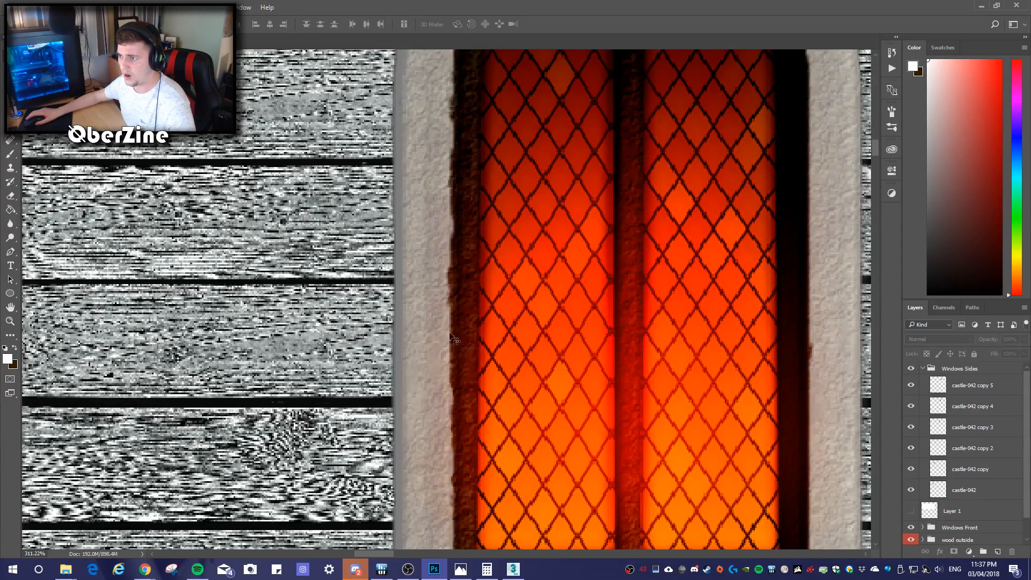
Examine the orange latticed side windows and the stained-glass windows in the church wall texture, both as a row and up close
{"action": "scroll", "coordinate": [446, 268], "scroll_direction": "down", "scroll_amount": 2, "text": "alt"}
{"action": "scroll", "coordinate": [447, 292], "scroll_direction": "down", "scroll_amount": 6, "text": "alt"}
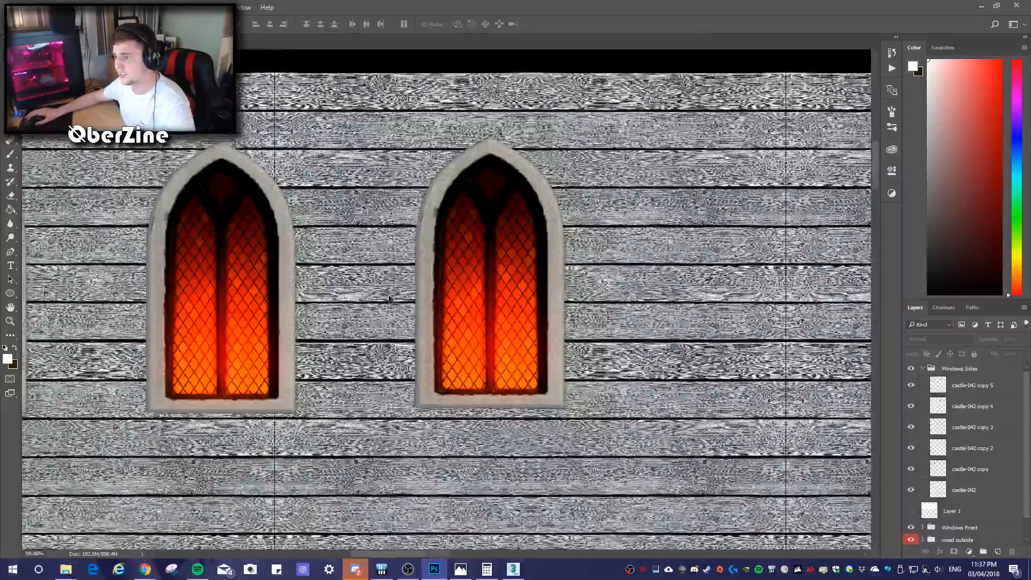
{"action": "scroll", "coordinate": [448, 317], "scroll_direction": "down", "scroll_amount": 6, "text": "alt"}
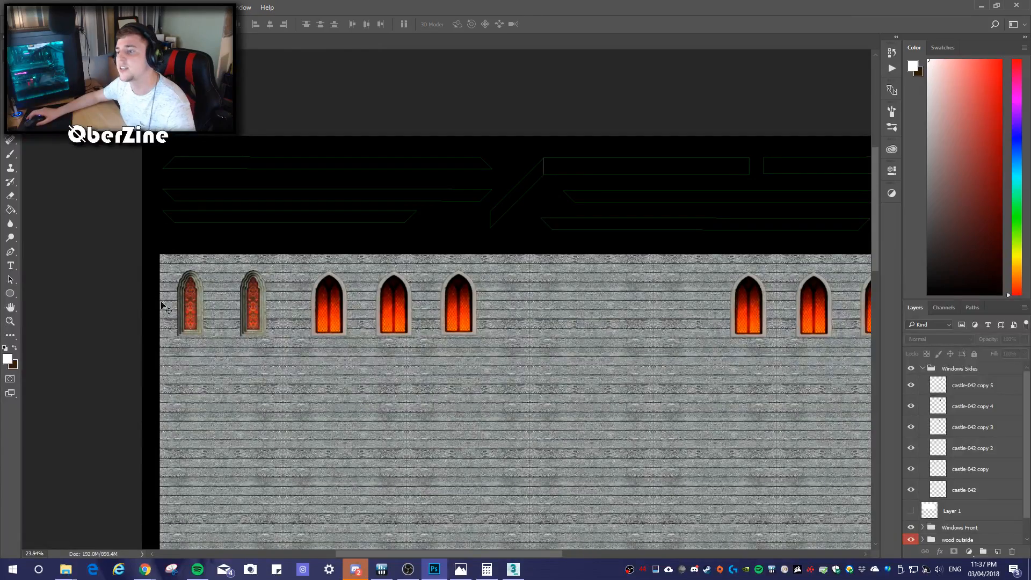
{"action": "scroll", "coordinate": [152, 302], "scroll_direction": "up", "scroll_amount": 10, "text": "alt"}
{"action": "scroll", "coordinate": [152, 302], "scroll_direction": "up", "scroll_amount": 2, "text": "alt"}
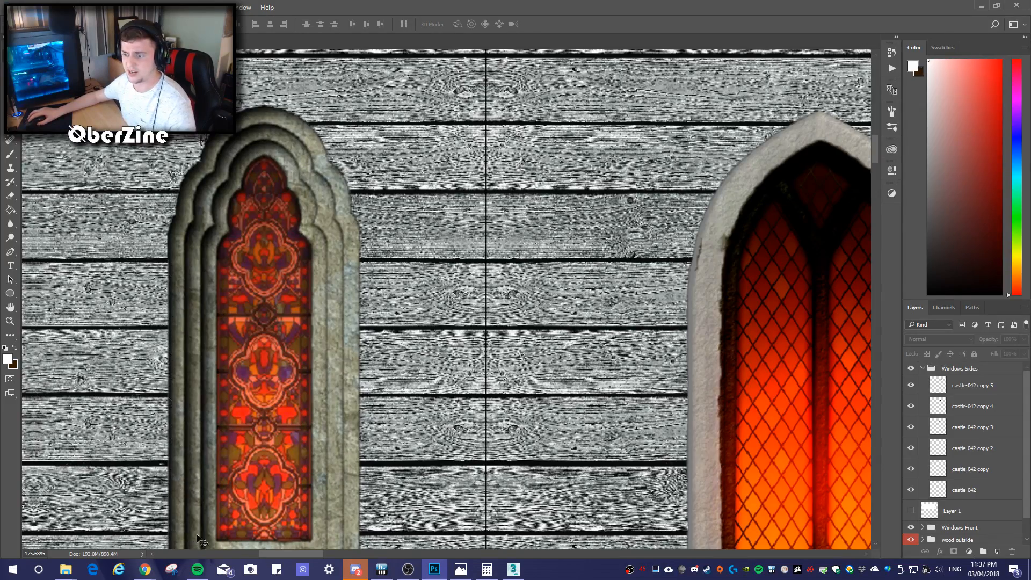
{"action": "scroll", "coordinate": [453, 355], "scroll_direction": "down", "scroll_amount": 5, "text": "alt"}
{"action": "scroll", "coordinate": [552, 288], "scroll_direction": "up", "scroll_amount": 4, "text": "alt"}
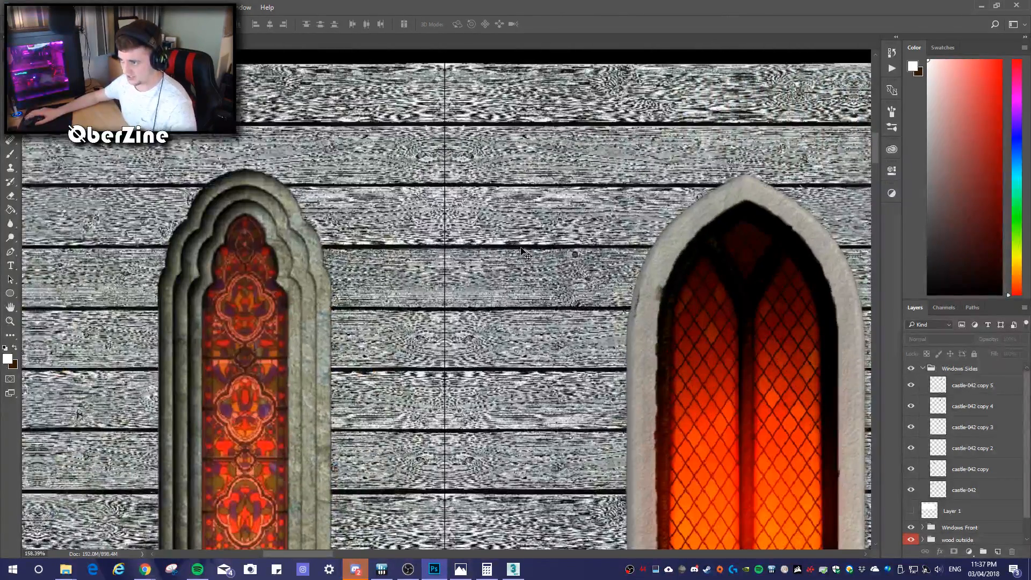
Examine the plank tiles and their vertical seams across the wall texture, from the window row down to the wall's lower edge
{"action": "left_click", "coordinate": [521, 248]}
{"action": "scroll", "coordinate": [521, 251], "scroll_direction": "down", "scroll_amount": 7, "text": "alt"}
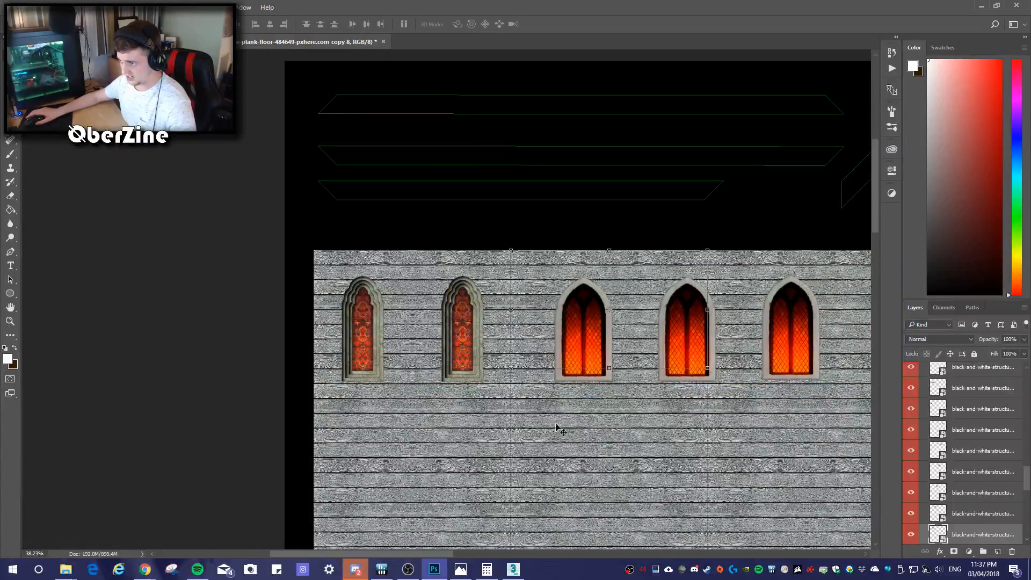
{"action": "left_click", "coordinate": [422, 277]}
{"action": "scroll", "coordinate": [411, 325], "scroll_direction": "up", "scroll_amount": 3, "text": "alt"}
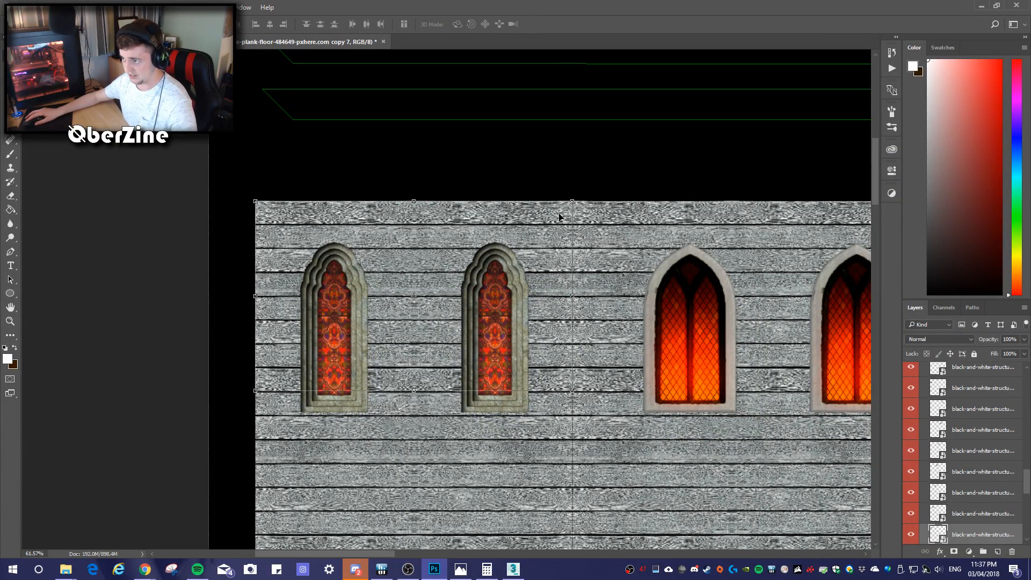
{"action": "scroll", "coordinate": [762, 344], "scroll_direction": "down", "scroll_amount": 10, "text": "alt"}
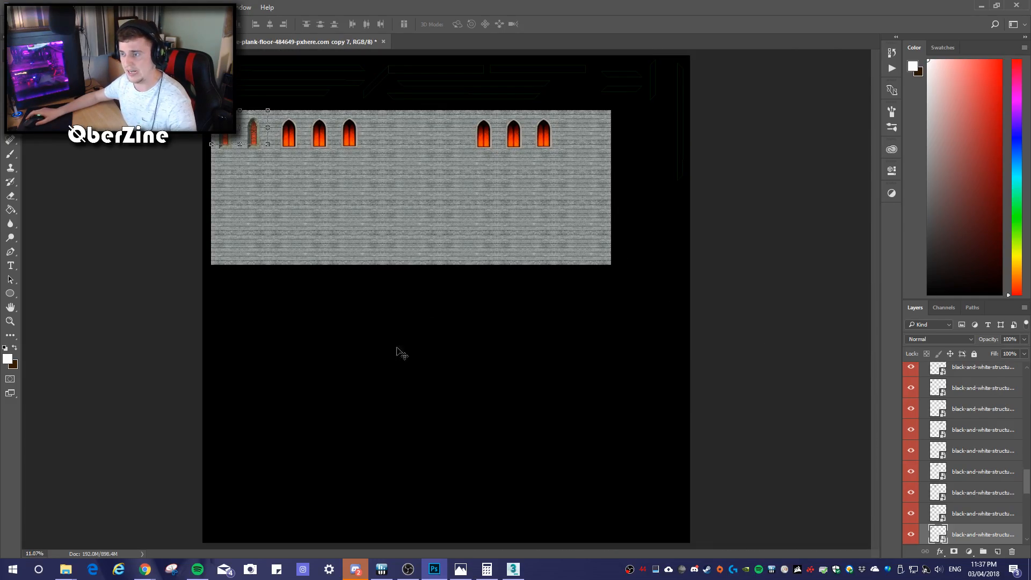
{"action": "scroll", "coordinate": [378, 246], "scroll_direction": "up", "scroll_amount": 8, "text": "alt"}
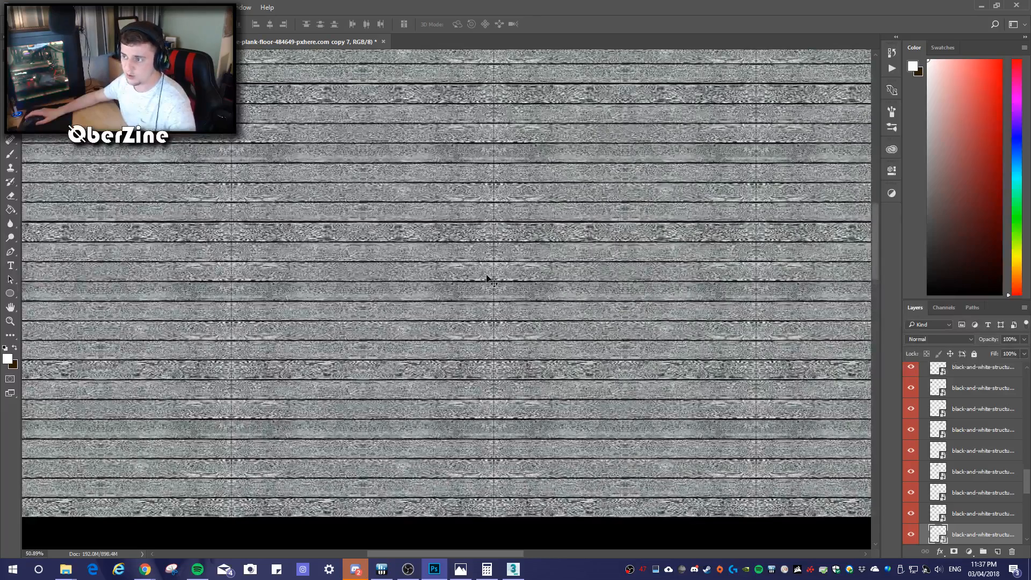
{"action": "scroll", "coordinate": [488, 278], "scroll_direction": "up", "scroll_amount": 2, "text": "alt"}
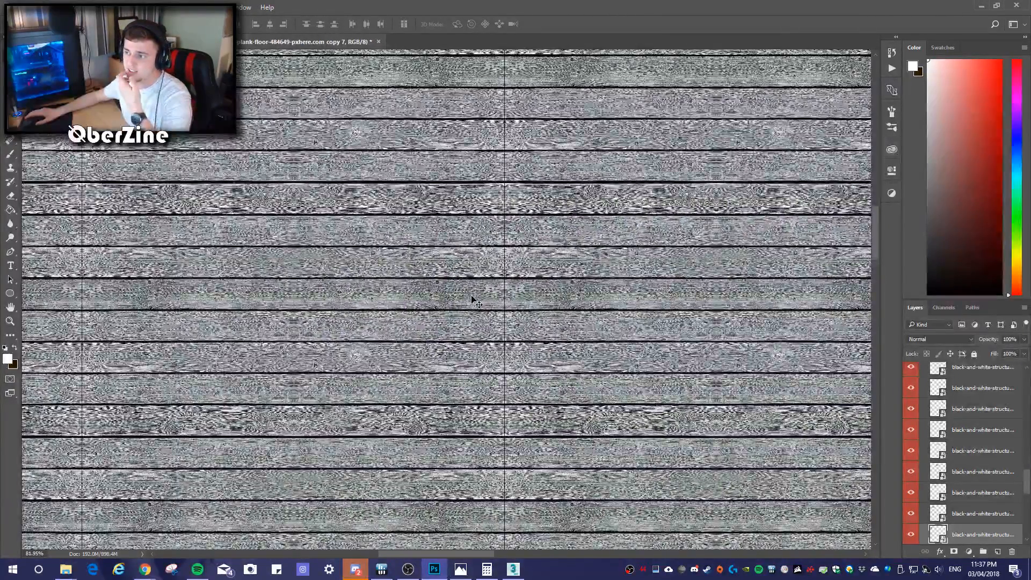
{"action": "scroll", "coordinate": [510, 335], "scroll_direction": "down", "scroll_amount": 10, "text": "alt"}
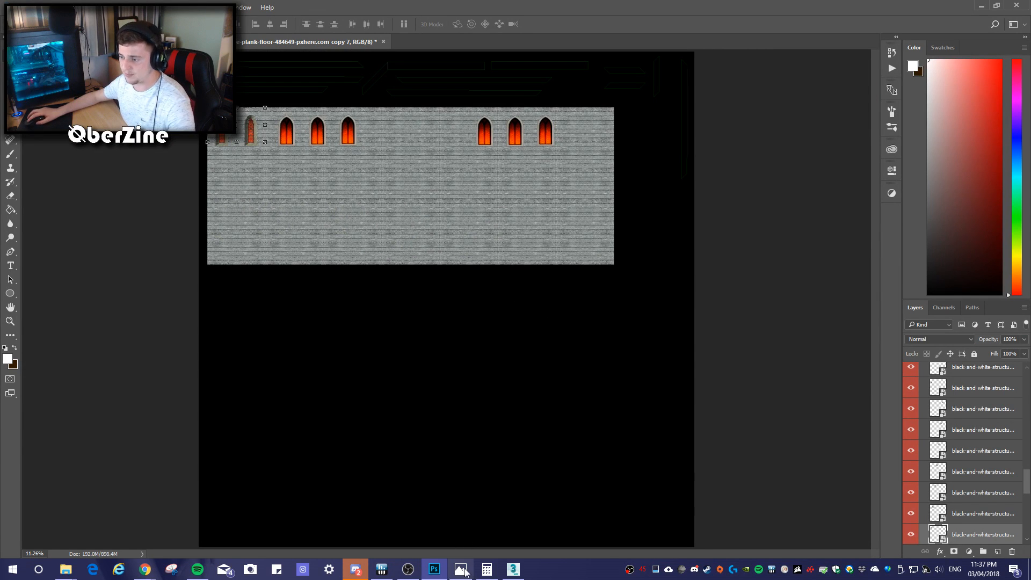
Switch to 3ds Max, render the church in perspective from the side-window corner, and close the render
{"action": "left_click", "coordinate": [514, 569]}
{"action": "middle_click_drag", "start_coordinate": [703, 405], "coordinate": [607, 420], "text": "alt"}
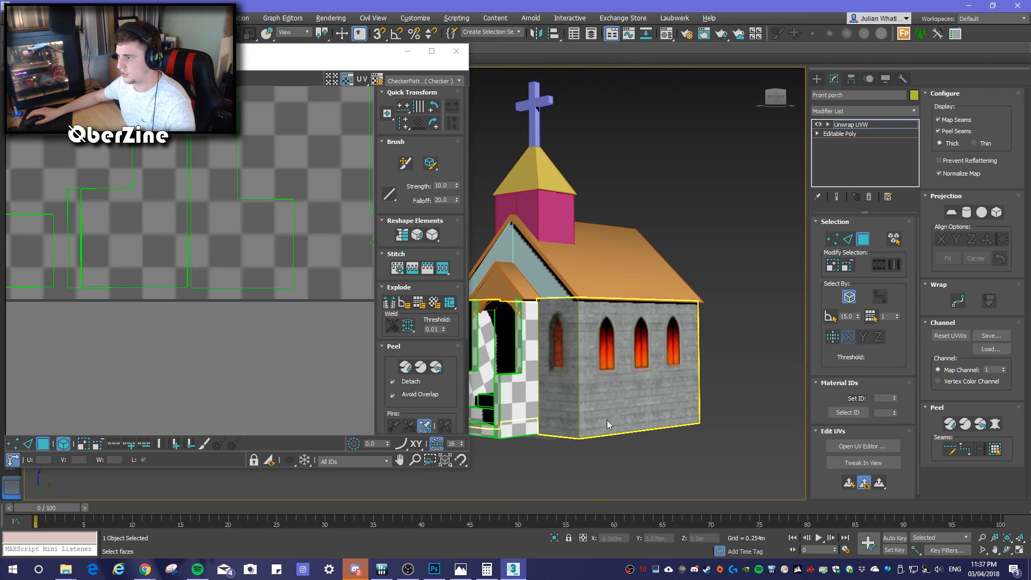
{"action": "left_click", "coordinate": [722, 35]}
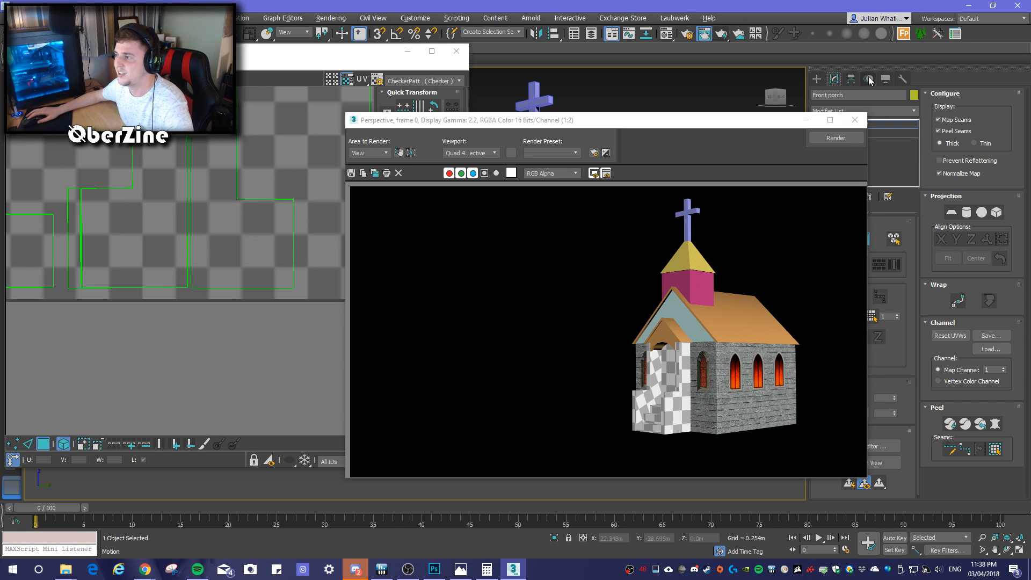
{"action": "left_click", "coordinate": [855, 120]}
Isolate the front porch and inspect the checker mapping on its side walls, back wall and steps
{"action": "scroll", "coordinate": [247, 195], "scroll_direction": "down", "scroll_amount": 3}
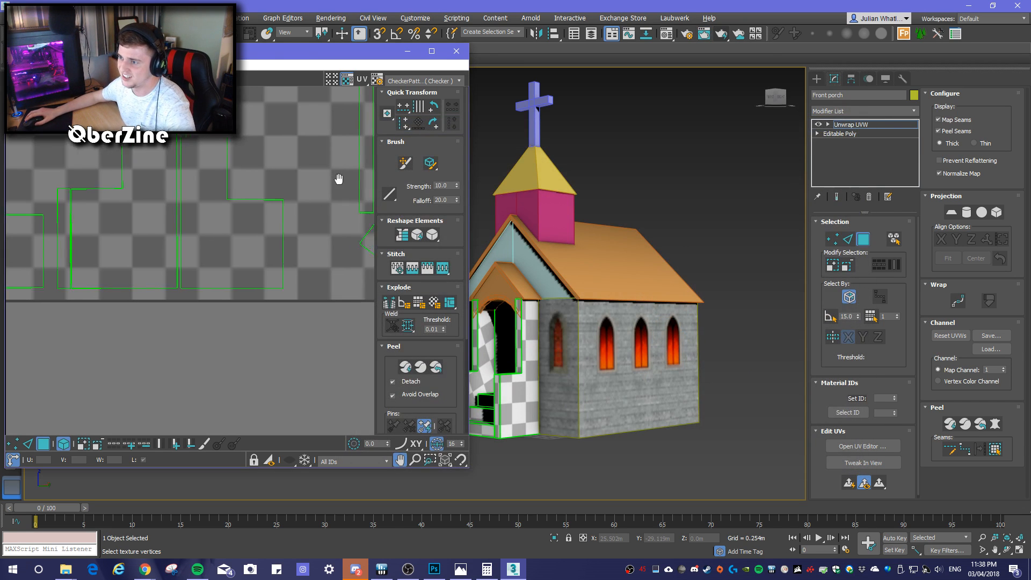
{"action": "middle_click_drag", "start_coordinate": [263, 185], "coordinate": [279, 181]}
{"action": "middle_click_drag", "start_coordinate": [697, 389], "coordinate": [763, 377]}
{"action": "key", "text": "alt+q"}
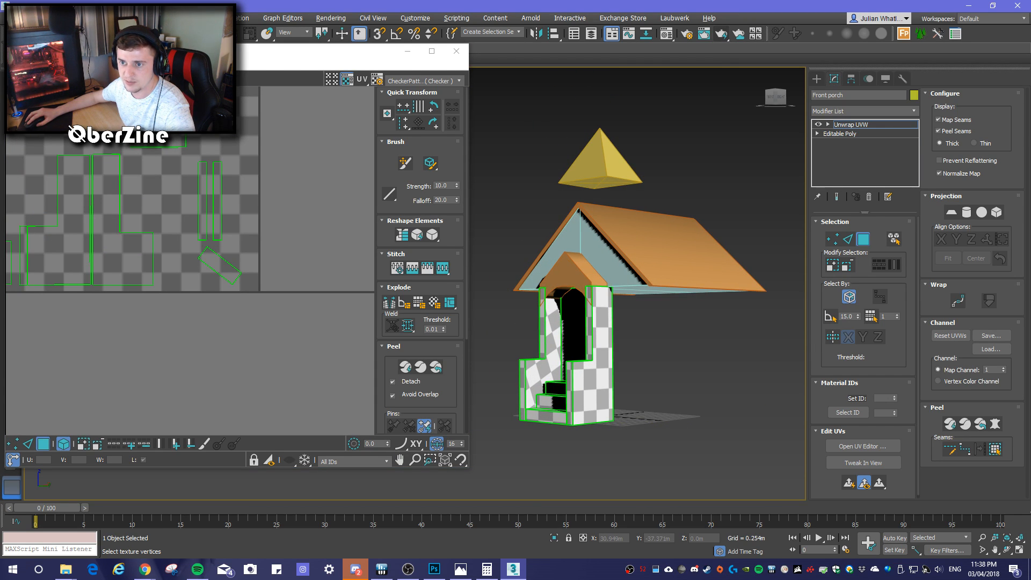
{"action": "mouse_move", "coordinate": [634, 404]}
{"action": "middle_mouse_down", "text": "alt"}
{"action": "mouse_move", "coordinate": [663, 387]}
{"action": "mouse_move", "coordinate": [639, 418]}
{"action": "mouse_move", "coordinate": [627, 401]}
{"action": "middle_mouse_up", "text": "alt"}
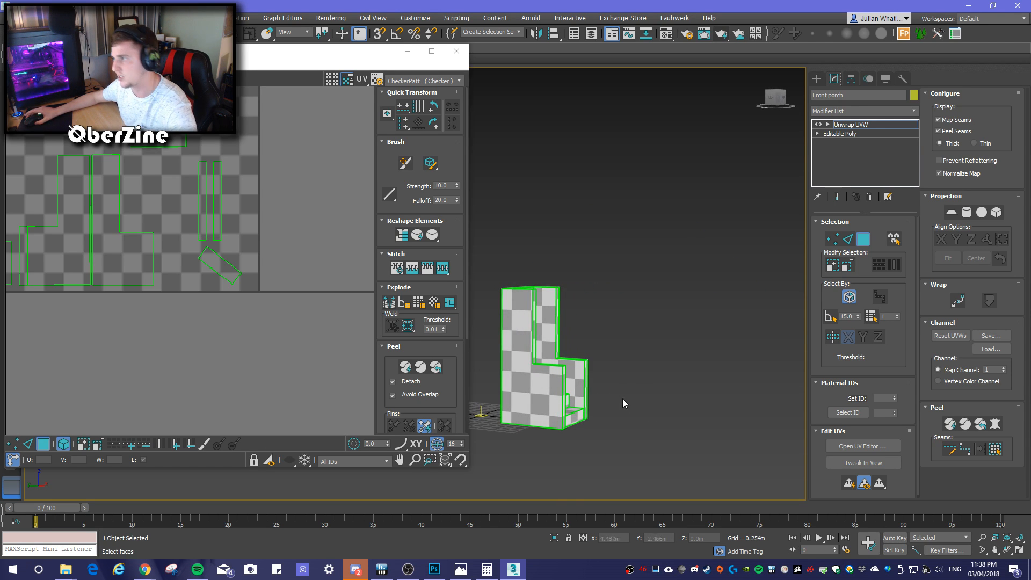
{"action": "middle_click_drag", "start_coordinate": [679, 334], "coordinate": [698, 324]}
{"action": "scroll", "coordinate": [652, 372], "scroll_direction": "up", "scroll_amount": 3}
{"action": "mouse_move", "coordinate": [652, 372]}
{"action": "middle_mouse_down", "text": "alt"}
{"action": "mouse_move", "coordinate": [570, 383]}
{"action": "mouse_move", "coordinate": [653, 384]}
{"action": "mouse_move", "coordinate": [630, 396]}
{"action": "mouse_move", "coordinate": [605, 372]}
{"action": "mouse_move", "coordinate": [553, 389]}
{"action": "mouse_move", "coordinate": [691, 383]}
{"action": "mouse_move", "coordinate": [652, 371]}
{"action": "mouse_move", "coordinate": [661, 364]}
{"action": "mouse_move", "coordinate": [632, 369]}
{"action": "middle_mouse_up", "text": "alt"}
{"action": "scroll", "coordinate": [645, 375], "scroll_direction": "up", "scroll_amount": 3}
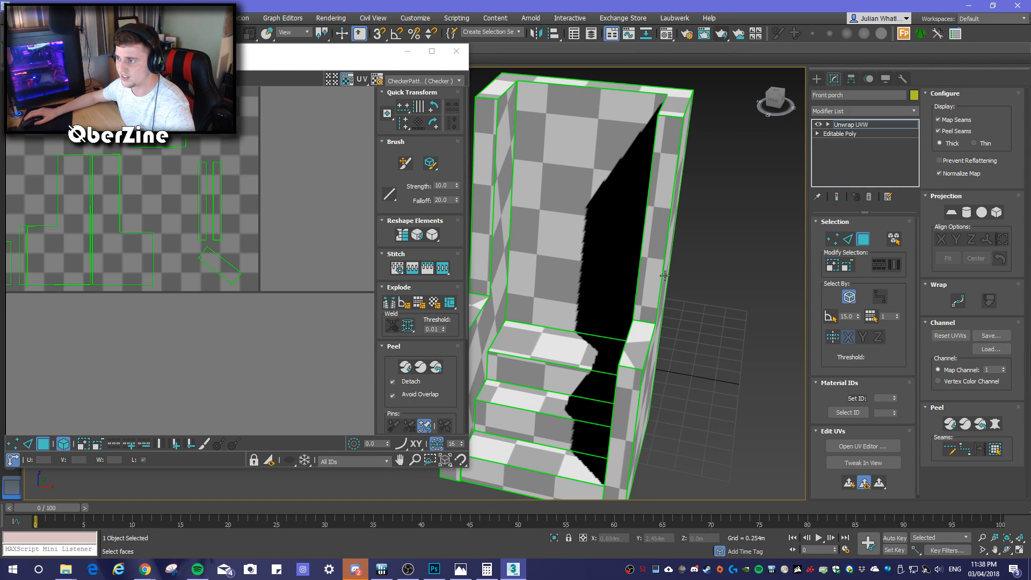
{"action": "middle_click_drag", "start_coordinate": [662, 277], "coordinate": [714, 280]}
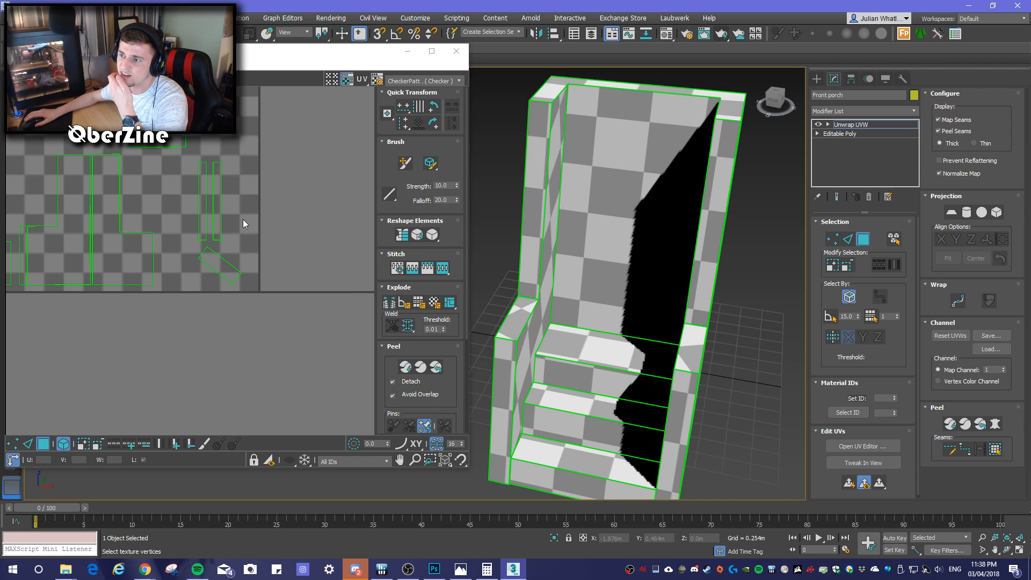
Check which UV shells belong to the porch's side-wall ledge and stepped inner side wall, leaving the inner wall face selected
{"action": "left_click", "coordinate": [694, 342]}
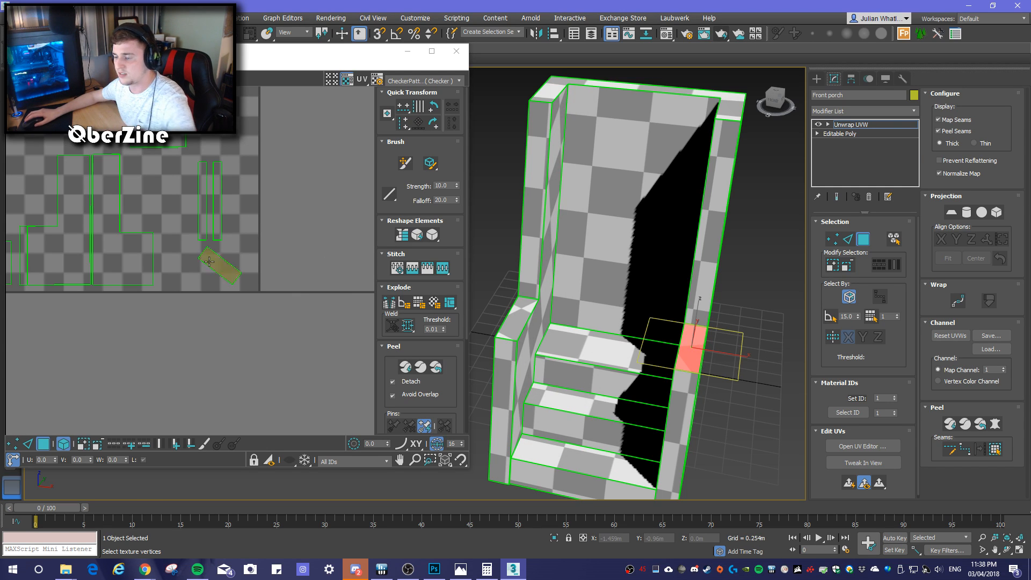
{"action": "scroll", "coordinate": [299, 184], "scroll_direction": "down", "scroll_amount": 3}
{"action": "scroll", "coordinate": [297, 176], "scroll_direction": "up", "scroll_amount": 2}
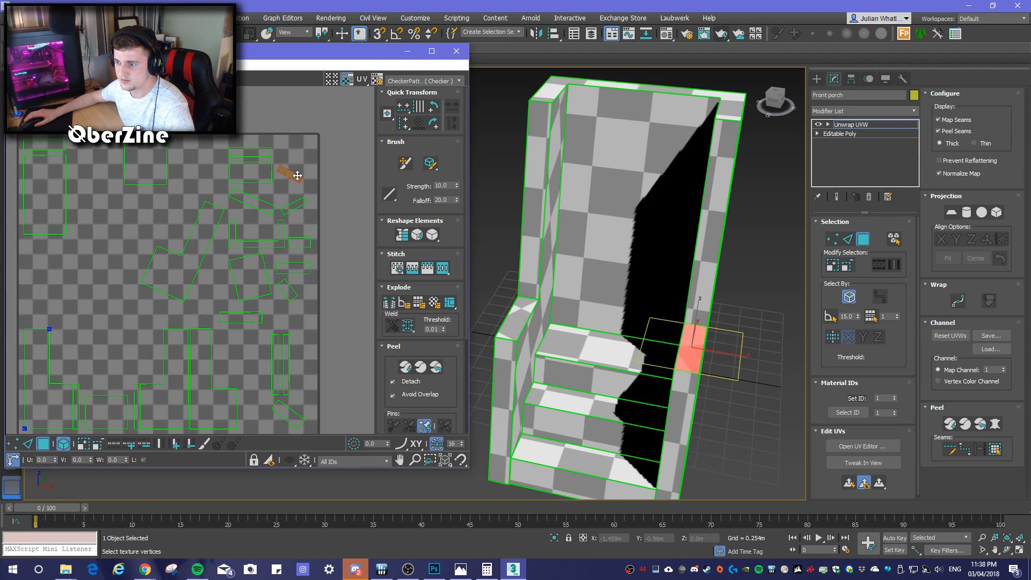
{"action": "middle_click_drag", "start_coordinate": [598, 430], "coordinate": [695, 426], "text": "alt"}
{"action": "left_click", "coordinate": [712, 422]}
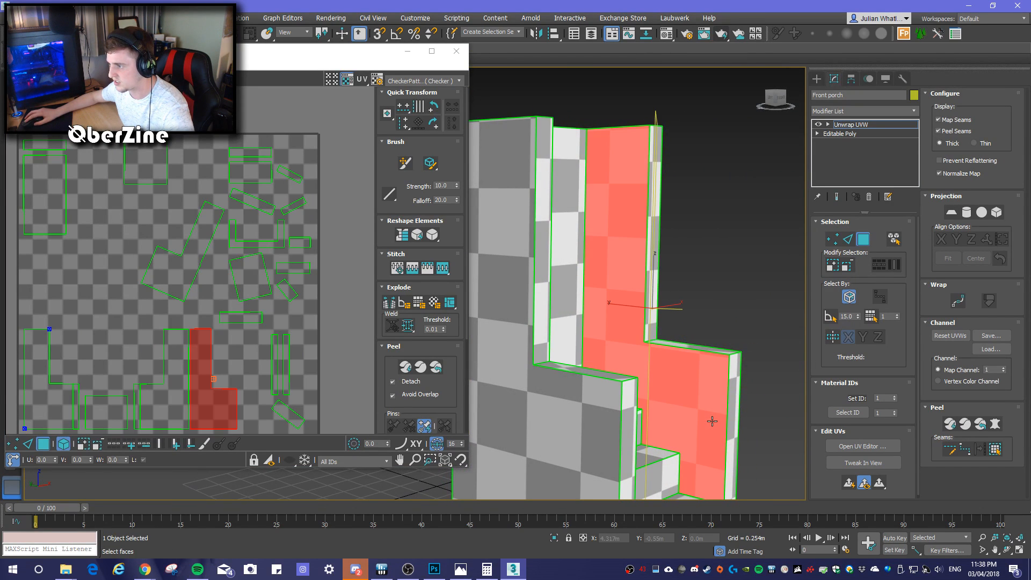
{"action": "middle_click_drag", "start_coordinate": [267, 401], "coordinate": [265, 324]}
{"action": "scroll", "coordinate": [252, 335], "scroll_direction": "up", "scroll_amount": 2}
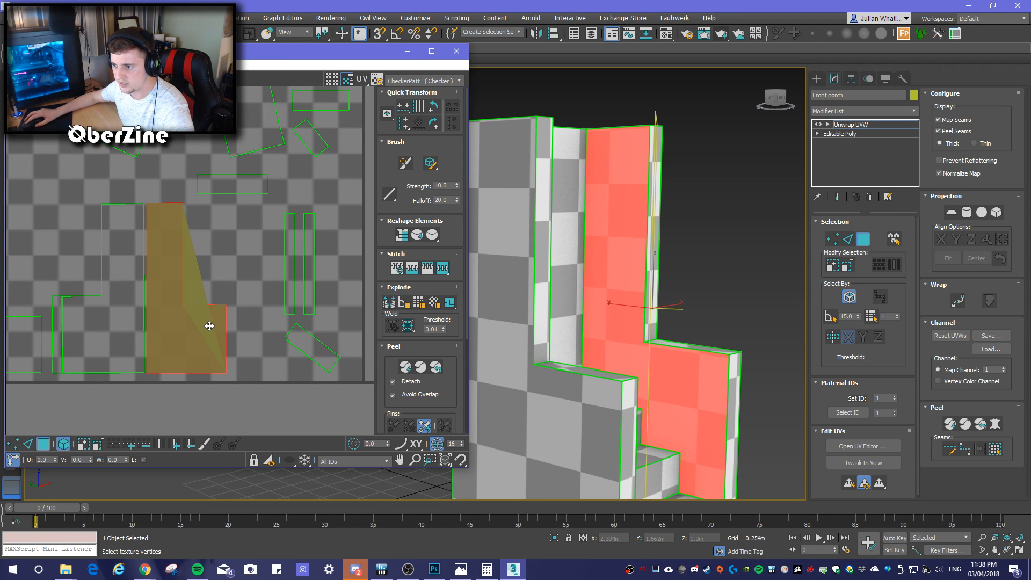
{"action": "left_click_drag", "start_coordinate": [240, 289], "coordinate": [226, 310]}
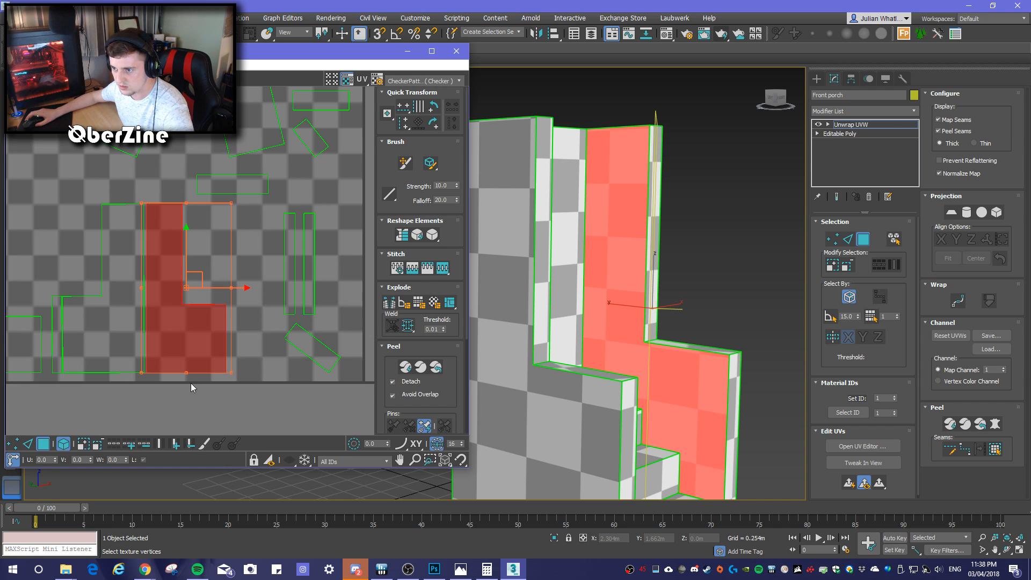
Examine the gap between the selected L-shaped shell and its mirrored neighbour, and the spacing along the bottom row of shells
{"action": "scroll", "coordinate": [192, 383], "scroll_direction": "up", "scroll_amount": 3}
{"action": "middle_click_drag", "start_coordinate": [193, 376], "coordinate": [279, 353]}
{"action": "left_click", "coordinate": [272, 352]}
{"action": "middle_click_drag", "start_coordinate": [762, 433], "coordinate": [678, 413], "text": "alt"}
{"action": "middle_click_drag", "start_coordinate": [228, 326], "coordinate": [260, 317]}
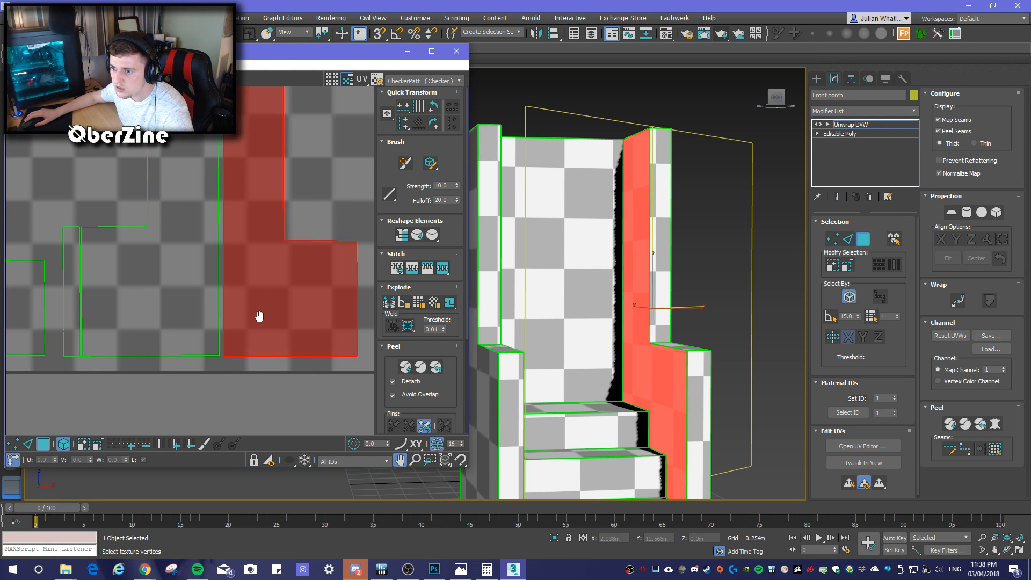
{"action": "scroll", "coordinate": [260, 317], "scroll_direction": "down", "scroll_amount": 1}
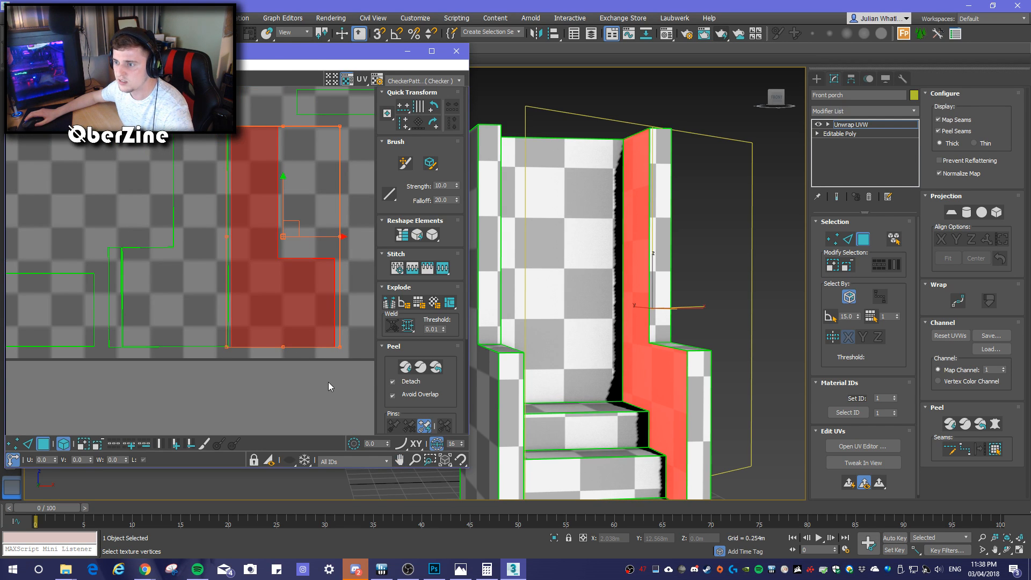
{"action": "scroll", "coordinate": [304, 350], "scroll_direction": "down", "scroll_amount": 3}
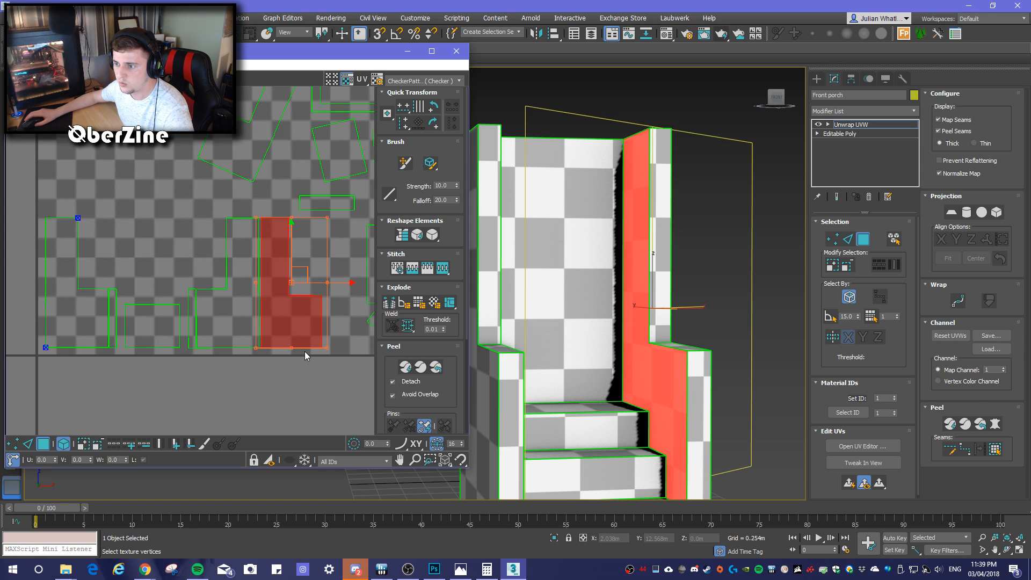
{"action": "scroll", "coordinate": [301, 358], "scroll_direction": "up", "scroll_amount": 6}
{"action": "scroll", "coordinate": [290, 354], "scroll_direction": "up", "scroll_amount": 3}
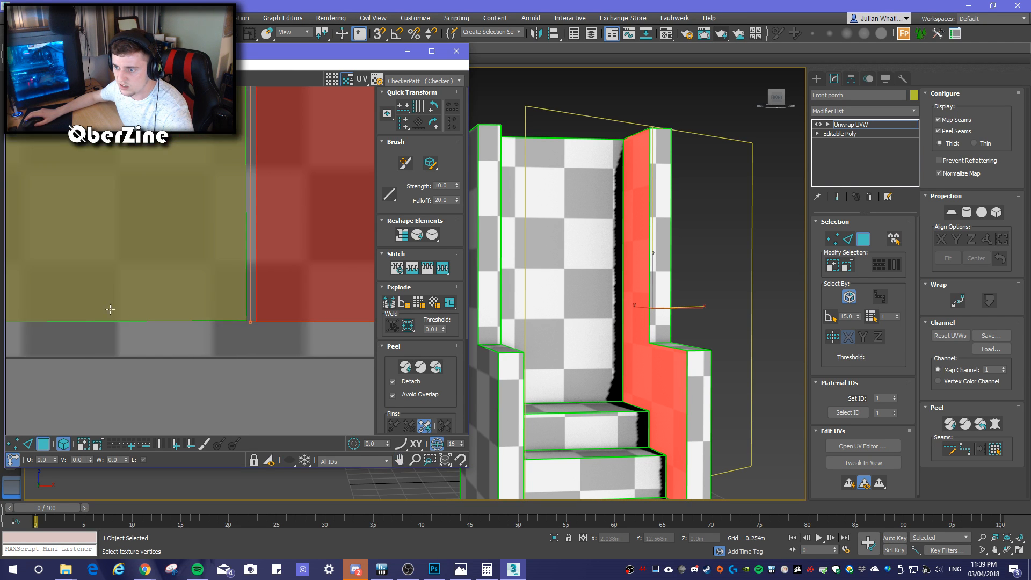
{"action": "scroll", "coordinate": [252, 344], "scroll_direction": "down", "scroll_amount": 5}
{"action": "middle_click_drag", "start_coordinate": [216, 336], "coordinate": [304, 353]}
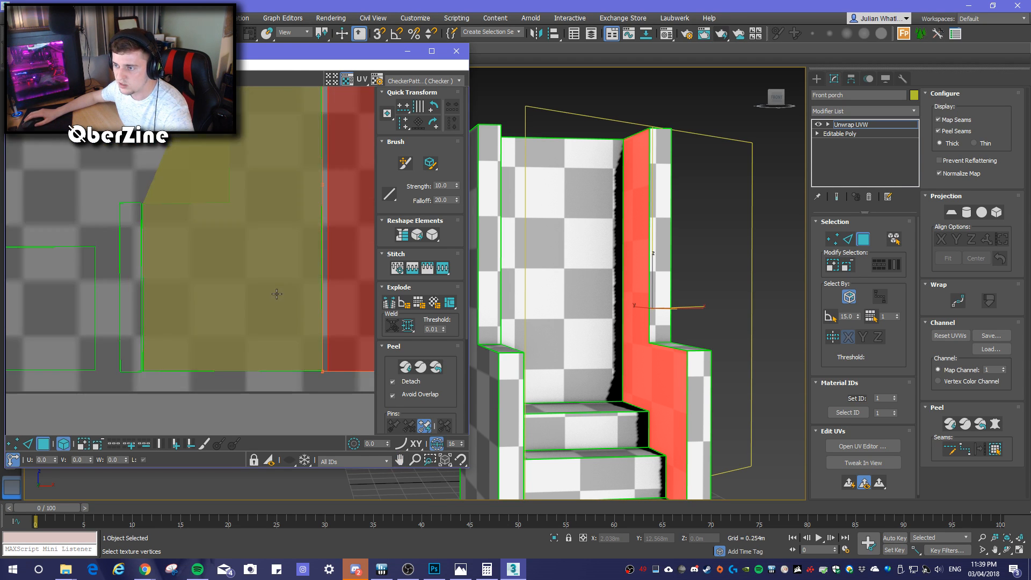
{"action": "scroll", "coordinate": [270, 326], "scroll_direction": "down", "scroll_amount": 2}
{"action": "scroll", "coordinate": [271, 336], "scroll_direction": "up", "scroll_amount": 2}
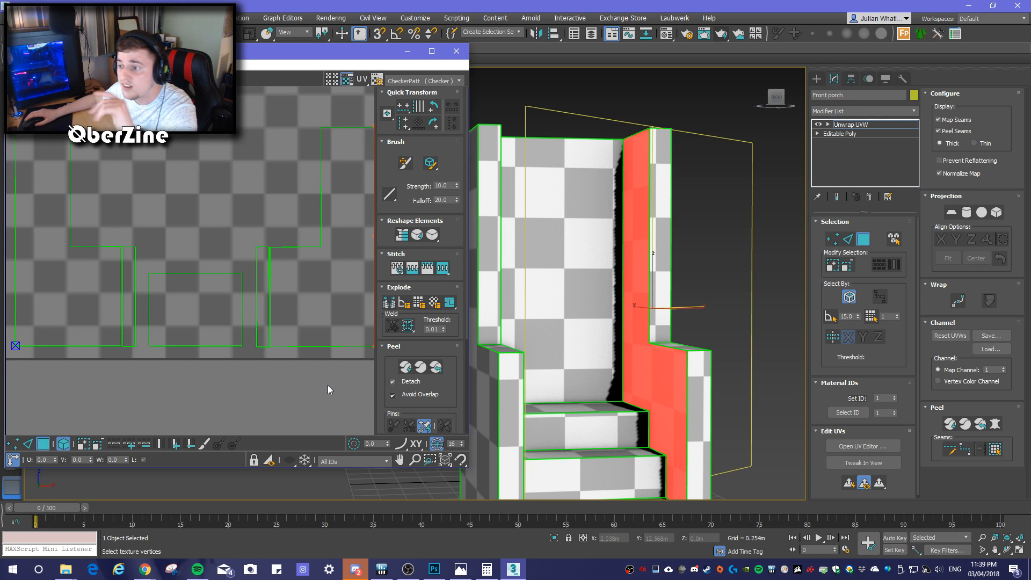
{"action": "middle_click_drag", "start_coordinate": [328, 385], "coordinate": [194, 375]}
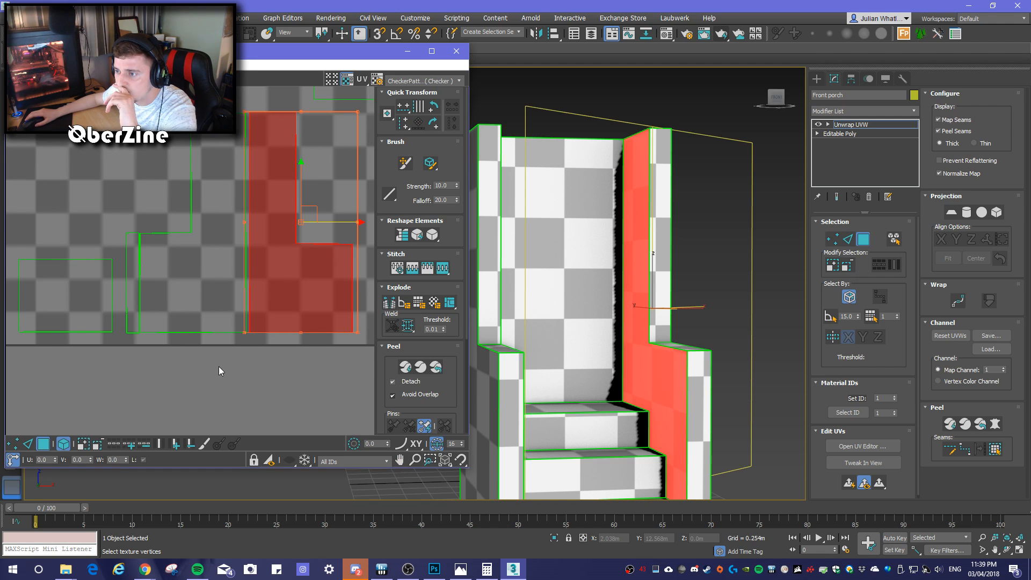
Move the selected L-shaped inner side-wall shell away from its mirrored neighbour, into the free space beside the two narrow vertical strips
{"action": "left_click", "coordinate": [305, 268]}
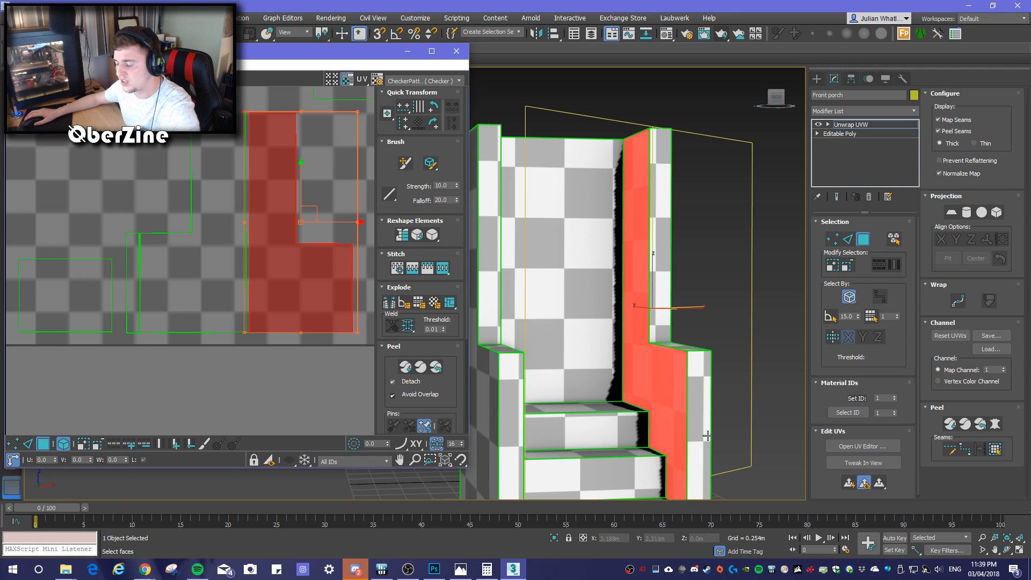
{"action": "middle_click_drag", "start_coordinate": [719, 421], "coordinate": [759, 420], "text": "alt"}
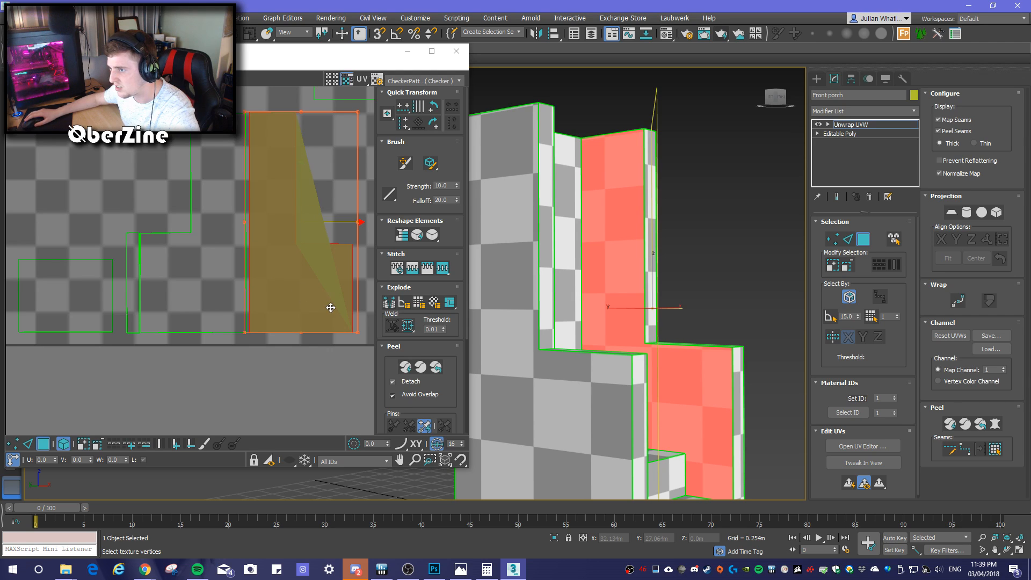
{"action": "middle_click_drag", "start_coordinate": [308, 393], "coordinate": [307, 394]}
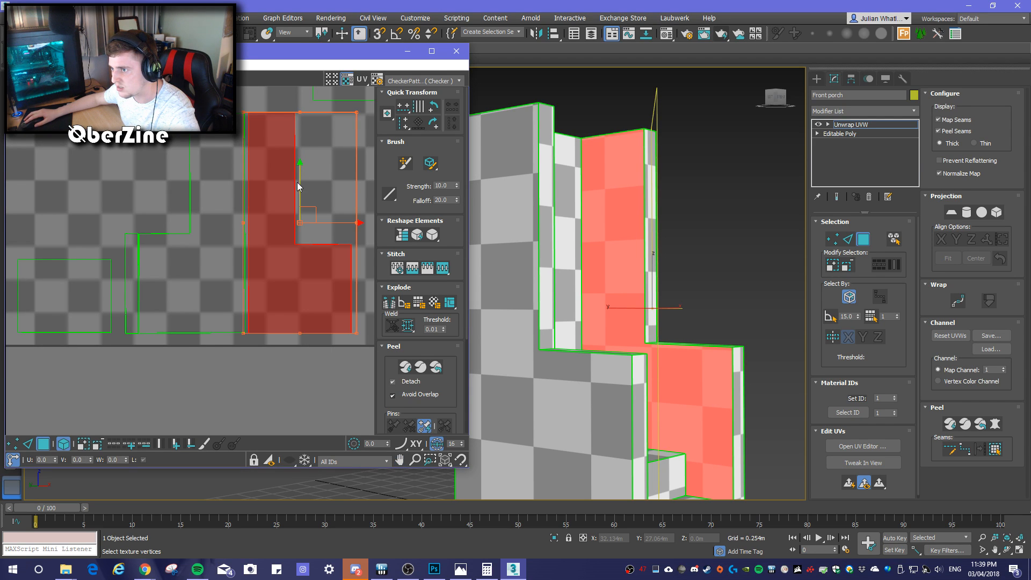
{"action": "left_click_drag", "start_coordinate": [299, 186], "coordinate": [302, 169]}
{"action": "middle_click_drag", "start_coordinate": [309, 332], "coordinate": [161, 345]}
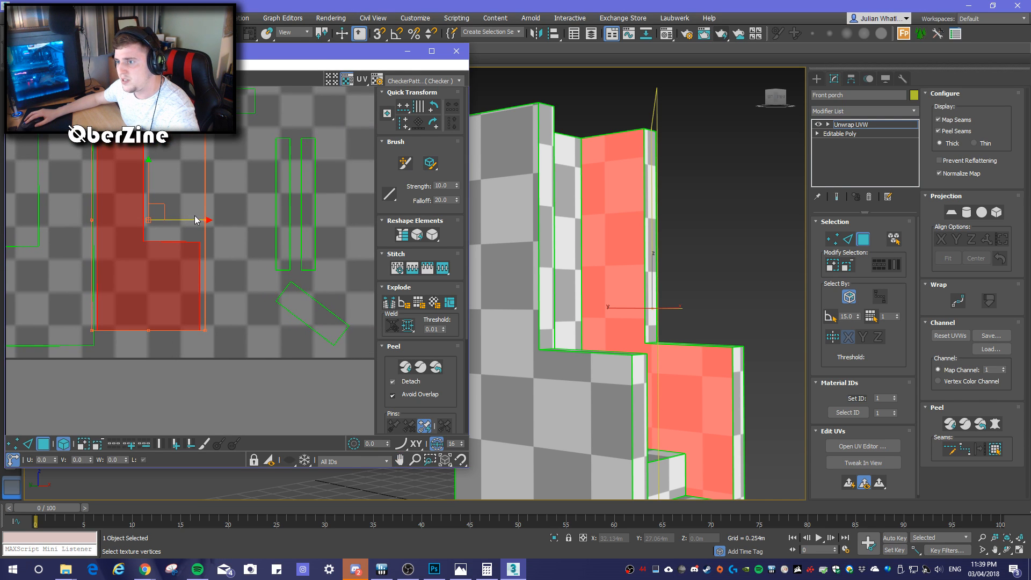
{"action": "left_click_drag", "start_coordinate": [202, 221], "coordinate": [238, 221]}
{"action": "key", "text": "e"}
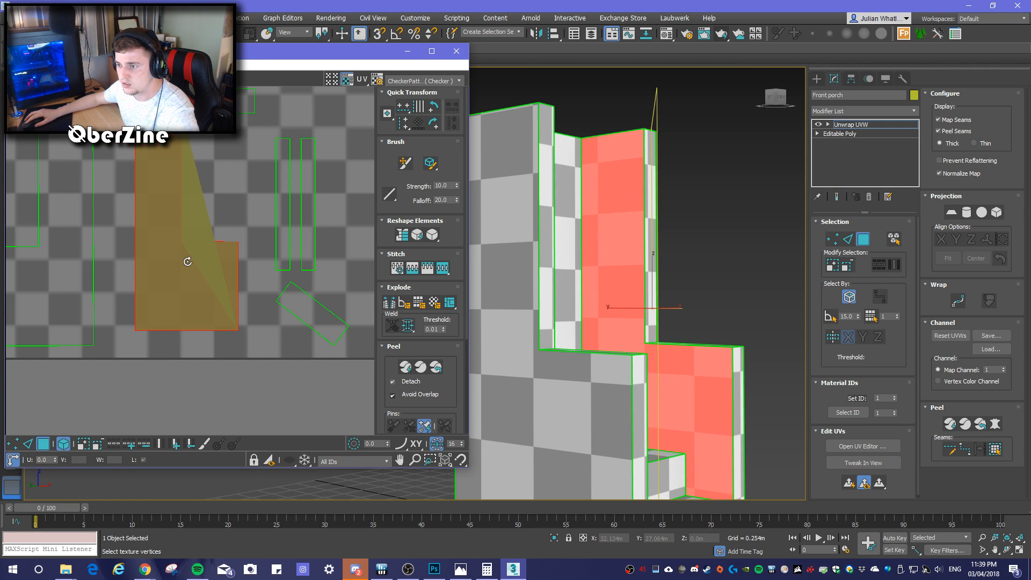
{"action": "mouse_move", "coordinate": [190, 275]}
{"action": "left_mouse_down"}
{"action": "mouse_move", "coordinate": [171, 287]}
{"action": "mouse_move", "coordinate": [184, 269]}
{"action": "left_mouse_up"}
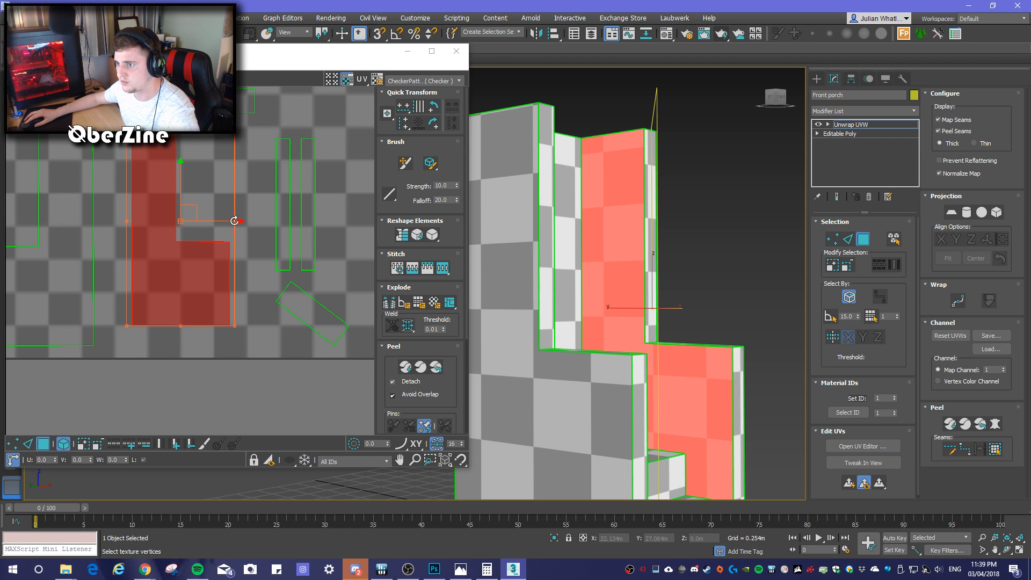
{"action": "mouse_move", "coordinate": [234, 221]}
{"action": "left_mouse_down"}
{"action": "mouse_move", "coordinate": [220, 223]}
{"action": "mouse_move", "coordinate": [251, 221]}
{"action": "left_mouse_up"}
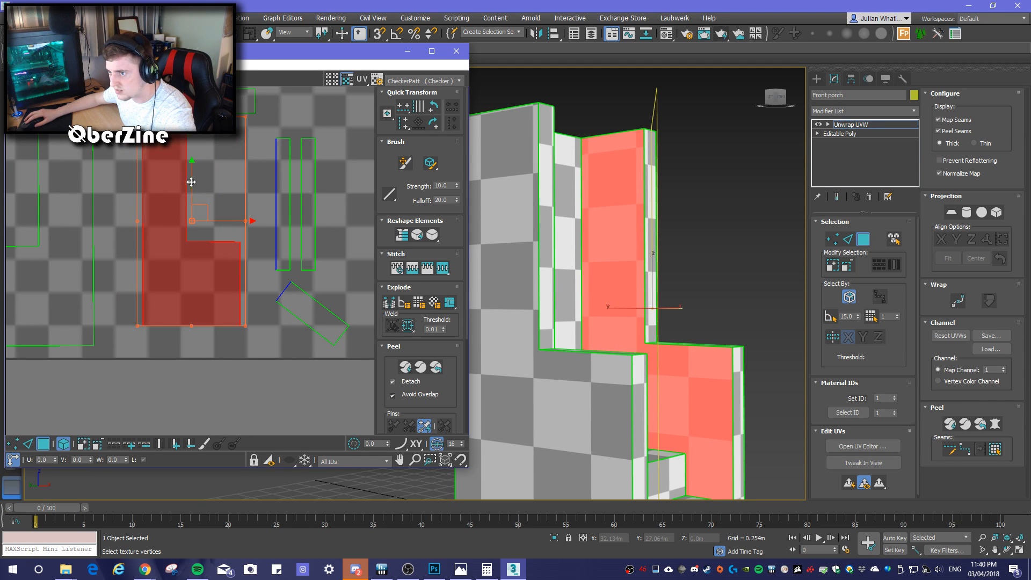
{"action": "left_click_drag", "start_coordinate": [192, 179], "coordinate": [187, 182]}
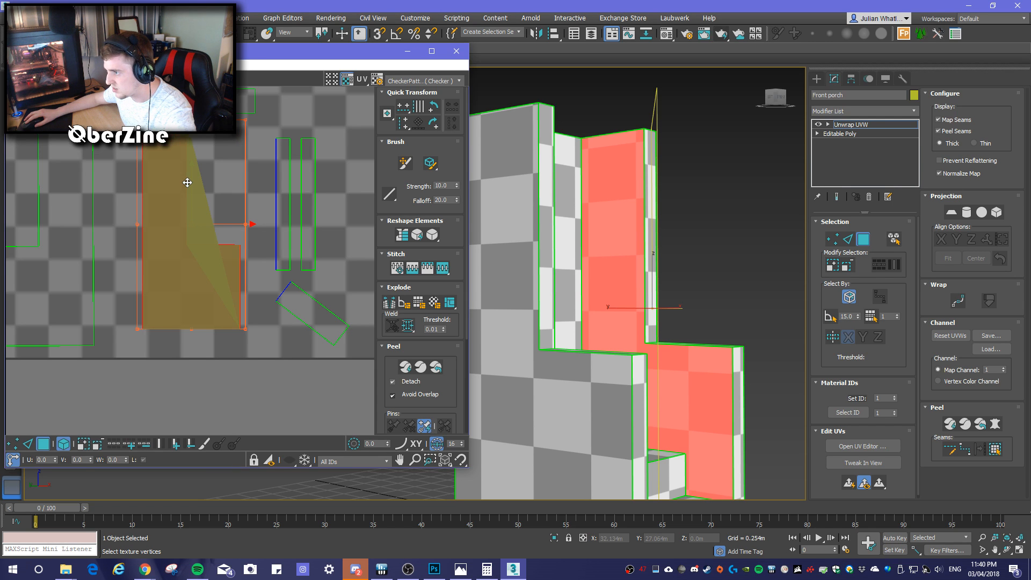
Switch to Photoshop, examine the church wall's plank texture up close, and return to 3ds Max
{"action": "middle_click_drag", "start_coordinate": [753, 424], "coordinate": [768, 436], "text": "alt"}
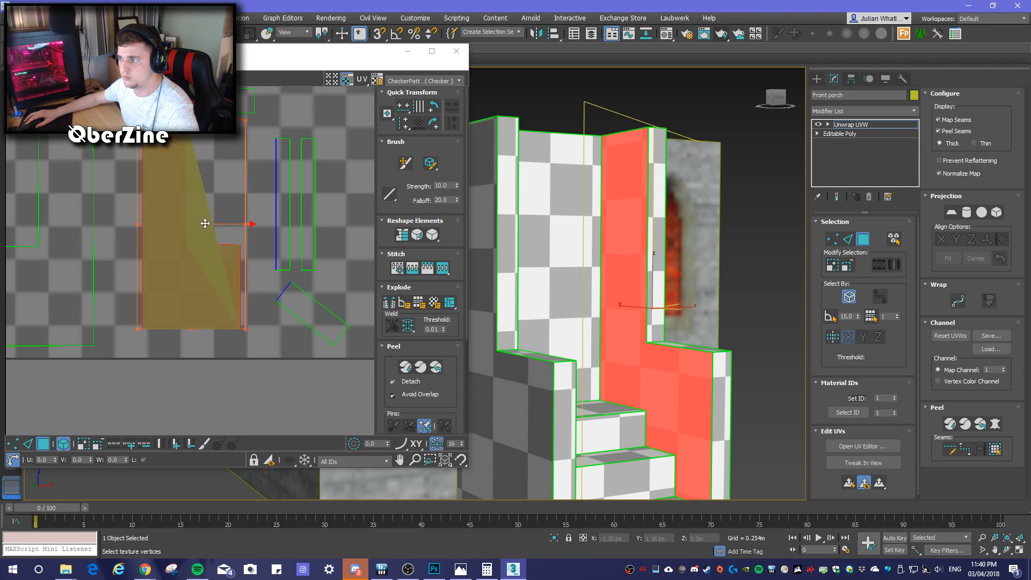
{"action": "middle_click_drag", "start_coordinate": [673, 367], "coordinate": [608, 415], "text": "alt"}
{"action": "left_click", "coordinate": [435, 569]}
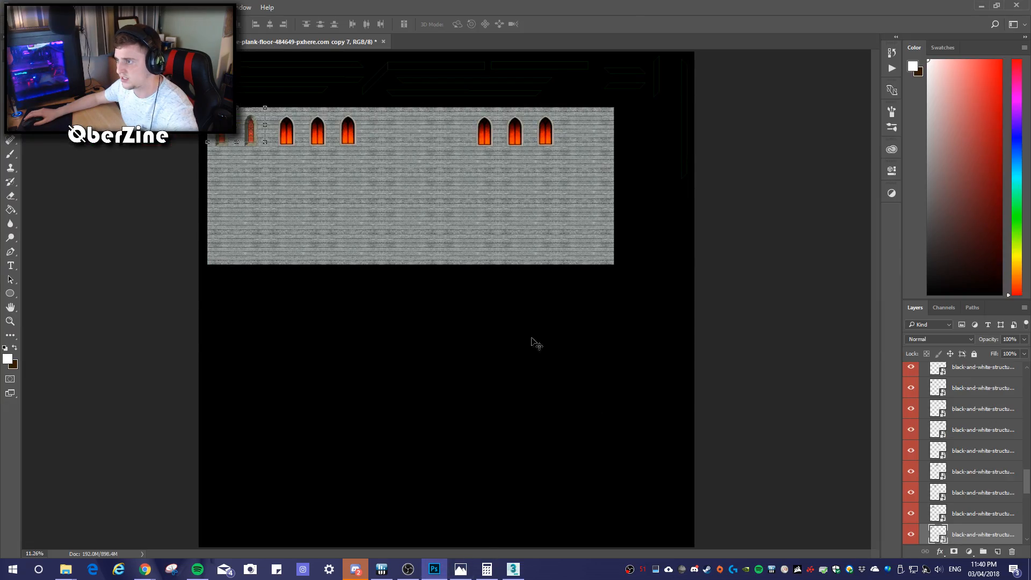
{"action": "scroll", "coordinate": [484, 182], "scroll_direction": "up", "scroll_amount": 3, "text": "alt"}
{"action": "scroll", "coordinate": [462, 228], "scroll_direction": "up", "scroll_amount": 5, "text": "alt"}
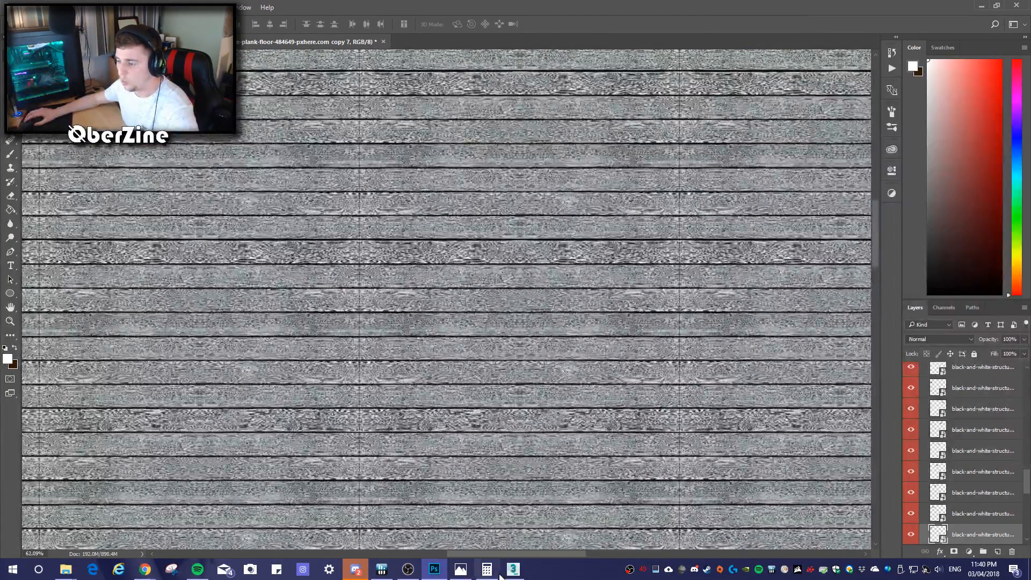
{"action": "left_click", "coordinate": [511, 572]}
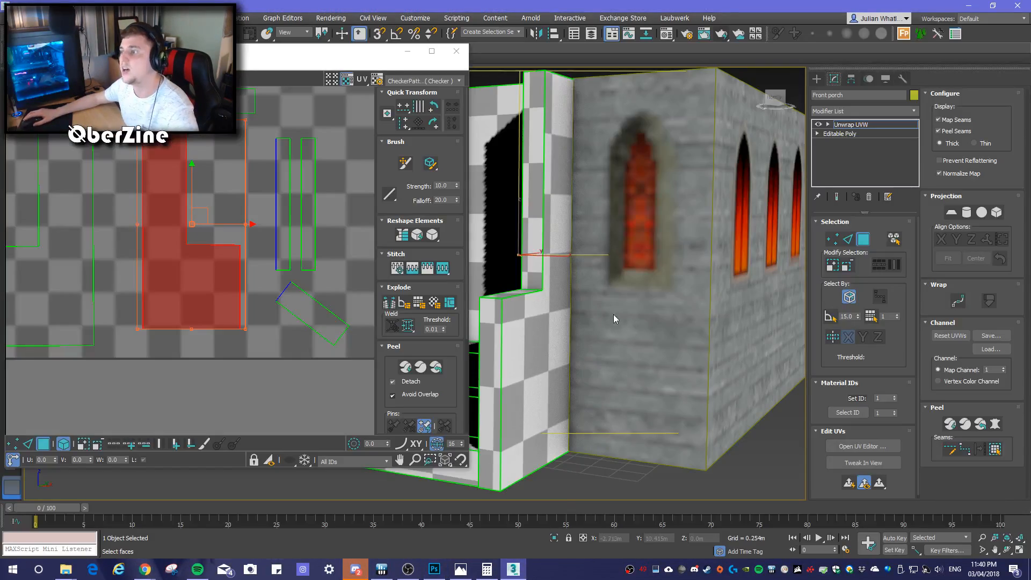
Compare the porch's checker squares with the plank lines on the church's front wall, viewing the porch both isolated and beside the church
{"action": "middle_click_drag", "start_coordinate": [541, 378], "coordinate": [626, 382], "text": "alt"}
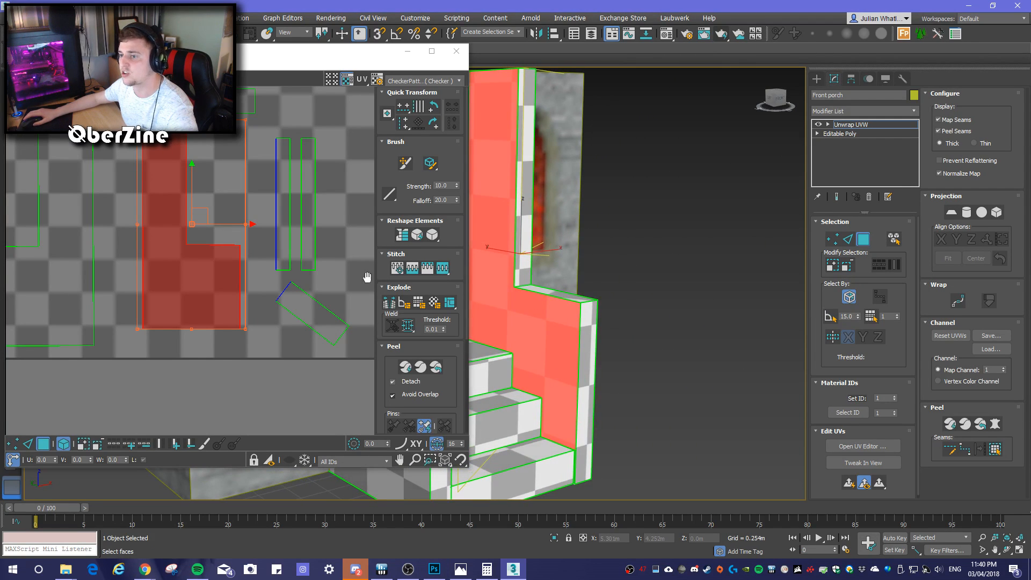
{"action": "key", "text": "alt+q"}
{"action": "middle_click_drag", "start_coordinate": [564, 318], "coordinate": [526, 307], "text": "alt"}
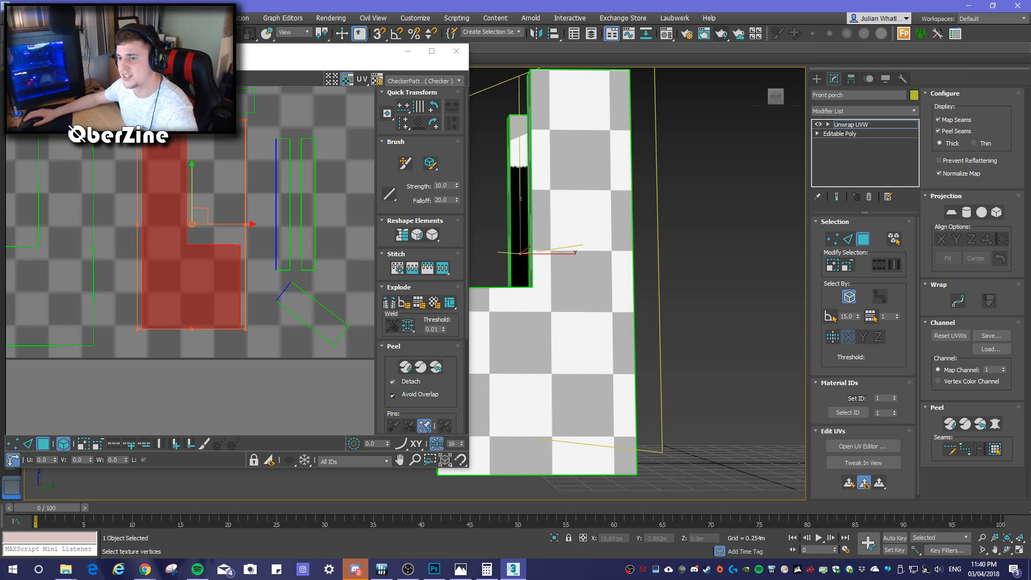
{"action": "key", "text": "alt+q"}
{"action": "middle_click_drag", "start_coordinate": [586, 377], "coordinate": [634, 380], "text": "alt"}
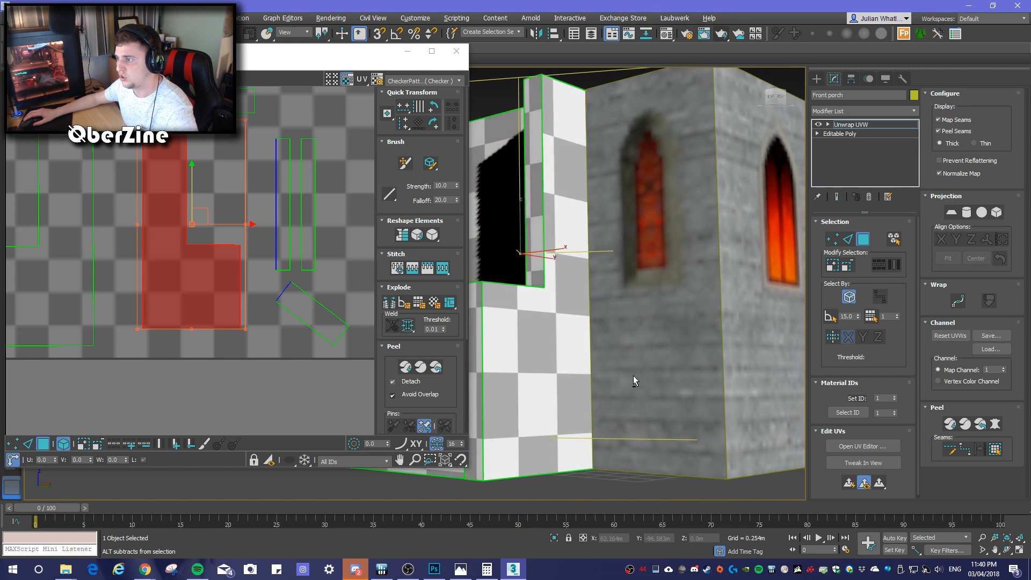
{"action": "middle_click_drag", "start_coordinate": [542, 371], "coordinate": [571, 357], "text": "alt"}
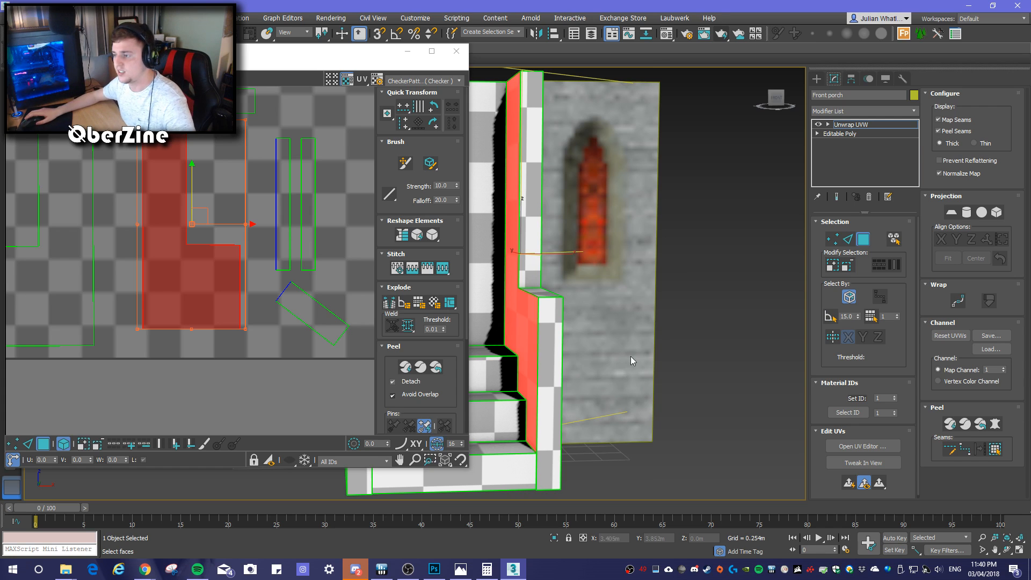
{"action": "scroll", "coordinate": [678, 328], "scroll_direction": "up", "scroll_amount": 3}
{"action": "mouse_move", "coordinate": [678, 328]}
{"action": "middle_mouse_down", "text": "alt"}
{"action": "mouse_move", "coordinate": [605, 319]}
{"action": "mouse_move", "coordinate": [671, 323]}
{"action": "middle_mouse_up", "text": "alt"}
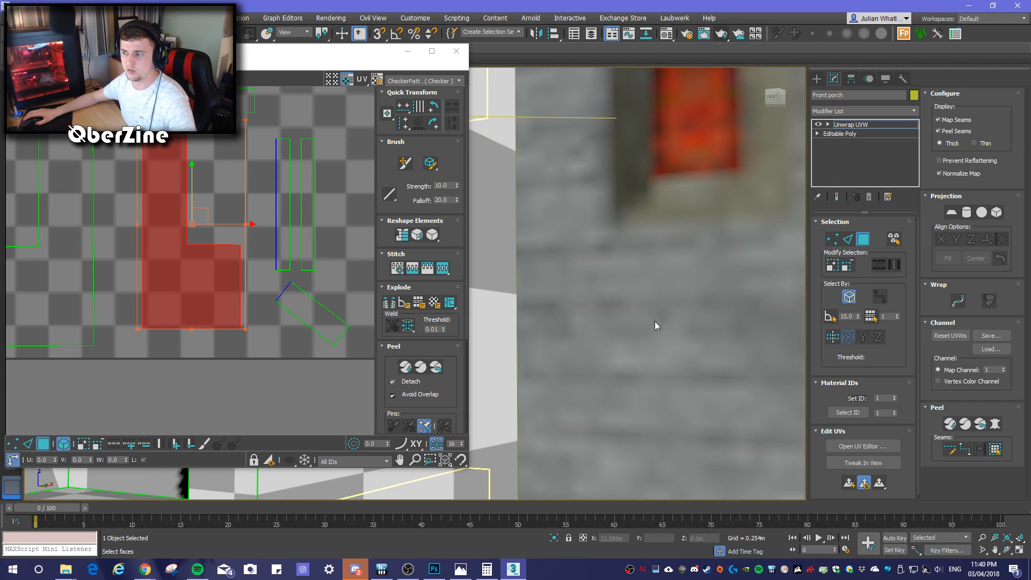
{"action": "scroll", "coordinate": [624, 326], "scroll_direction": "down", "scroll_amount": 2}
{"action": "scroll", "coordinate": [585, 317], "scroll_direction": "down", "scroll_amount": 2}
{"action": "middle_click_drag", "start_coordinate": [585, 317], "coordinate": [618, 357], "text": "alt"}
{"action": "scroll", "coordinate": [632, 324], "scroll_direction": "down", "scroll_amount": 3}
{"action": "scroll", "coordinate": [652, 342], "scroll_direction": "up", "scroll_amount": 3}
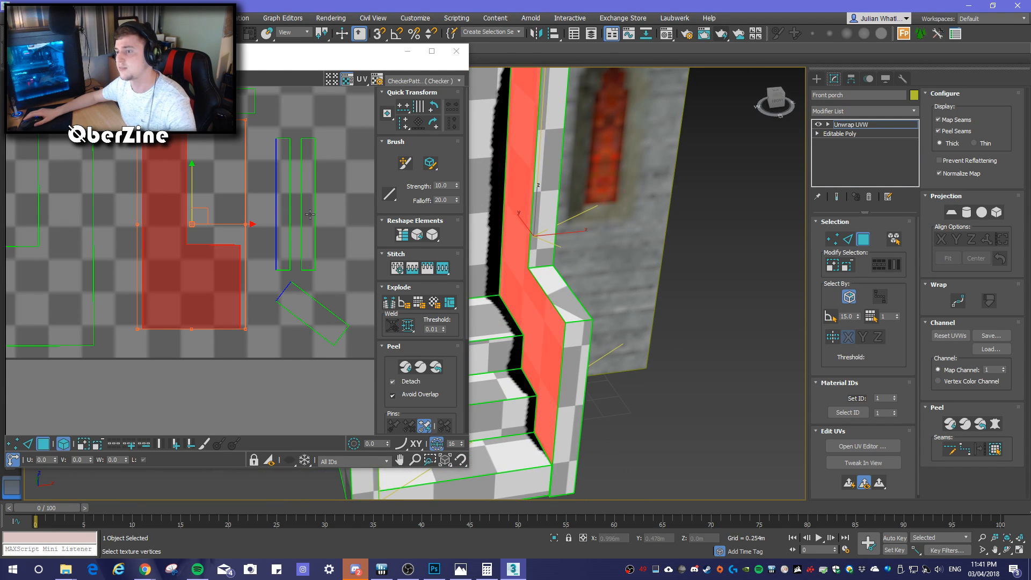
Select the top face of the porch's low side-wall ledge and locate its slanted shell in the UV layout
{"action": "left_click", "coordinate": [560, 299]}
{"action": "scroll", "coordinate": [199, 195], "scroll_direction": "down", "scroll_amount": 5}
{"action": "scroll", "coordinate": [253, 142], "scroll_direction": "up", "scroll_amount": 10}
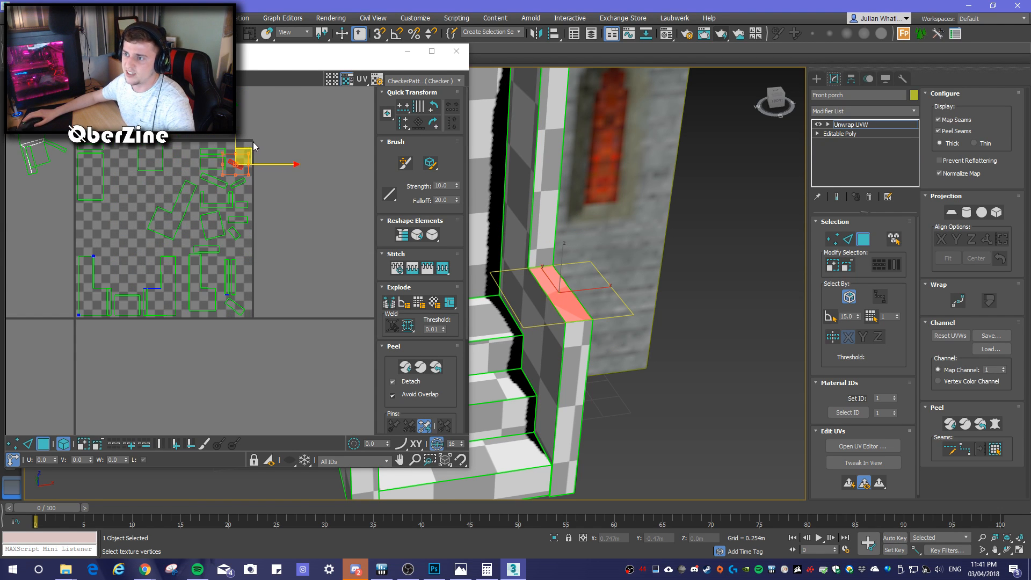
{"action": "scroll", "coordinate": [240, 162], "scroll_direction": "down", "scroll_amount": 3}
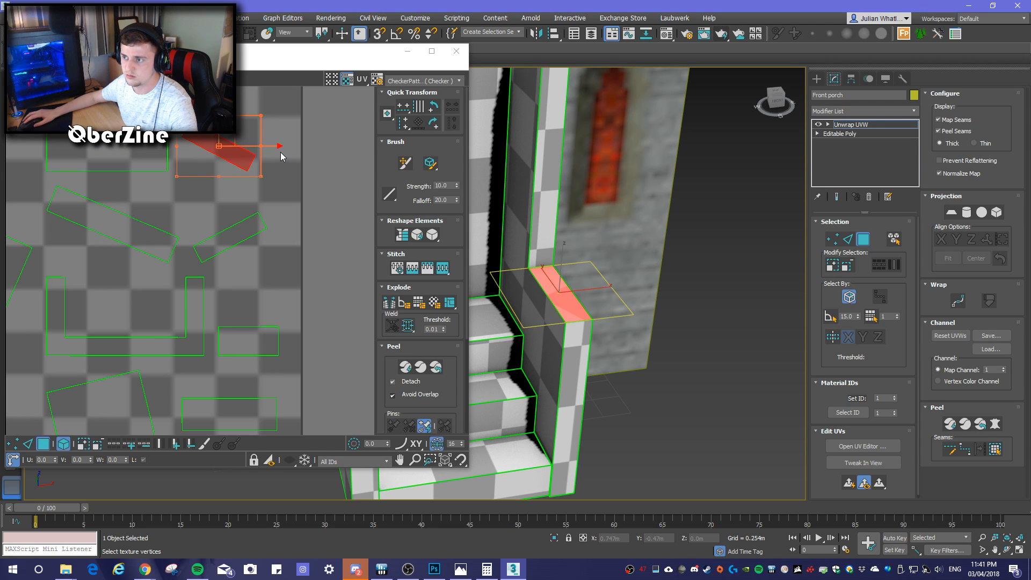
{"action": "left_click", "coordinate": [285, 199]}
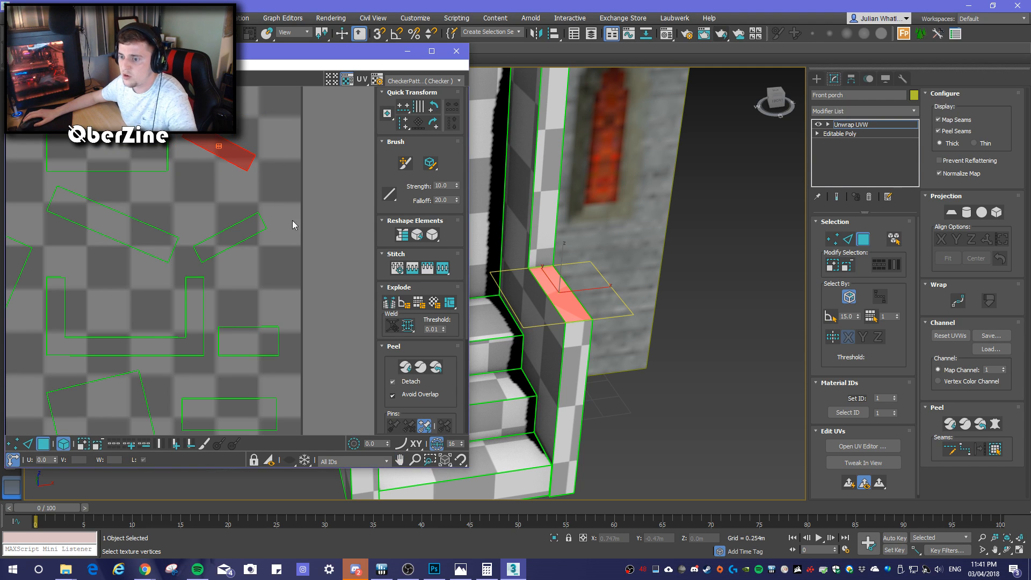
{"action": "left_click_drag", "start_coordinate": [259, 156], "coordinate": [222, 193]}
{"action": "key", "text": "ctrl+z"}
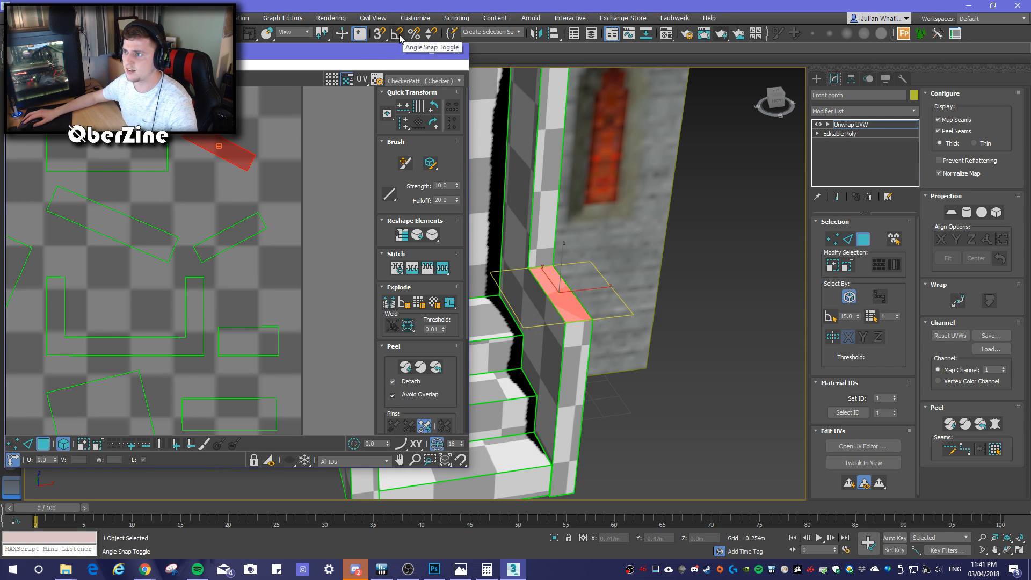
Rotate the slanted ledge shell upright with angle snap on, and fine-tune it to vertical with angle snap off
{"action": "left_click", "coordinate": [396, 33]}
{"action": "left_click", "coordinate": [233, 185]}
{"action": "left_click_drag", "start_coordinate": [233, 186], "coordinate": [218, 199]}
{"action": "left_click", "coordinate": [397, 34]}
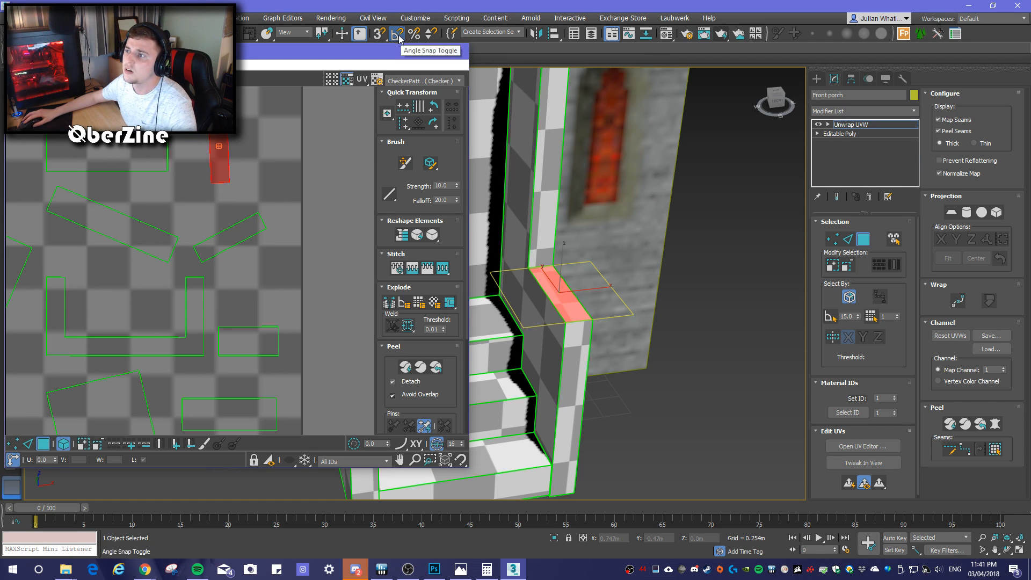
{"action": "scroll", "coordinate": [177, 205], "scroll_direction": "up", "scroll_amount": 3}
{"action": "left_click_drag", "start_coordinate": [304, 132], "coordinate": [305, 133]}
{"action": "scroll", "coordinate": [318, 151], "scroll_direction": "down", "scroll_amount": 3}
{"action": "middle_click_drag", "start_coordinate": [353, 118], "coordinate": [318, 230]}
{"action": "scroll", "coordinate": [295, 256], "scroll_direction": "up", "scroll_amount": 4}
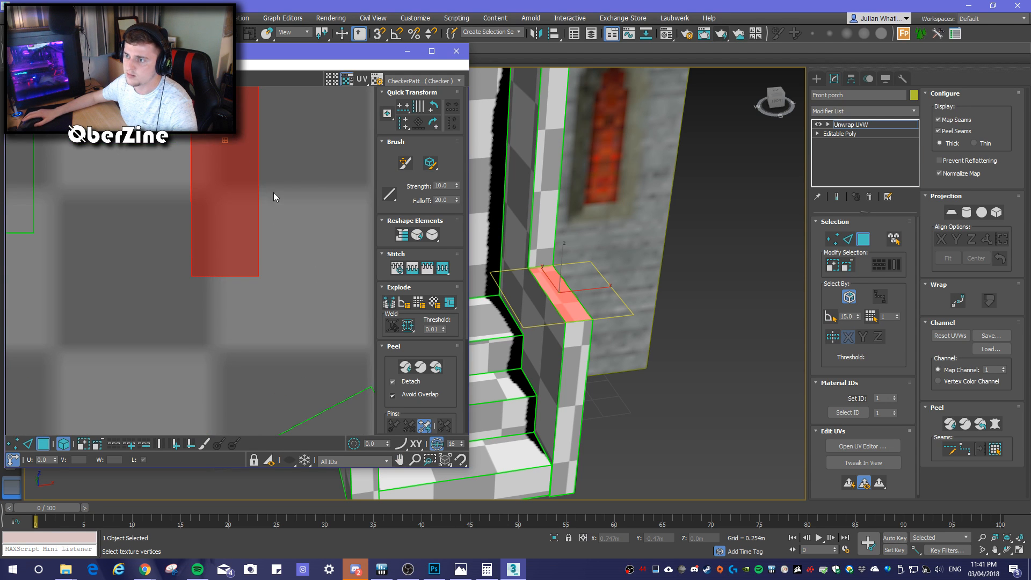
{"action": "scroll", "coordinate": [285, 207], "scroll_direction": "down", "scroll_amount": 8}
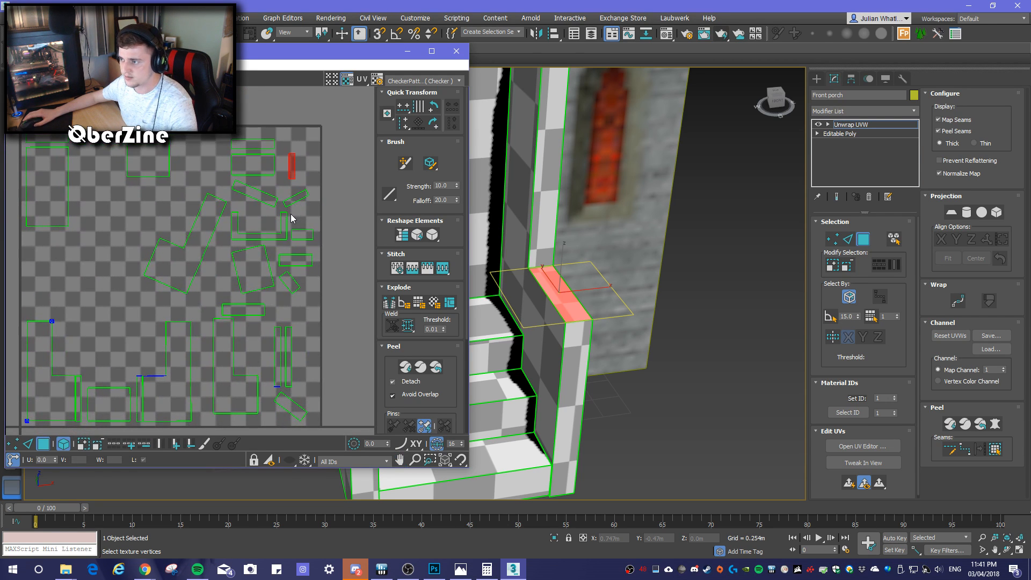
Move the upright ledge shell directly above the narrow strip that adjoins the stepped side-wall shell
{"action": "middle_click_drag", "start_coordinate": [316, 216], "coordinate": [318, 163]}
{"action": "left_click_drag", "start_coordinate": [289, 120], "coordinate": [137, 316]}
{"action": "scroll", "coordinate": [175, 323], "scroll_direction": "up", "scroll_amount": 3}
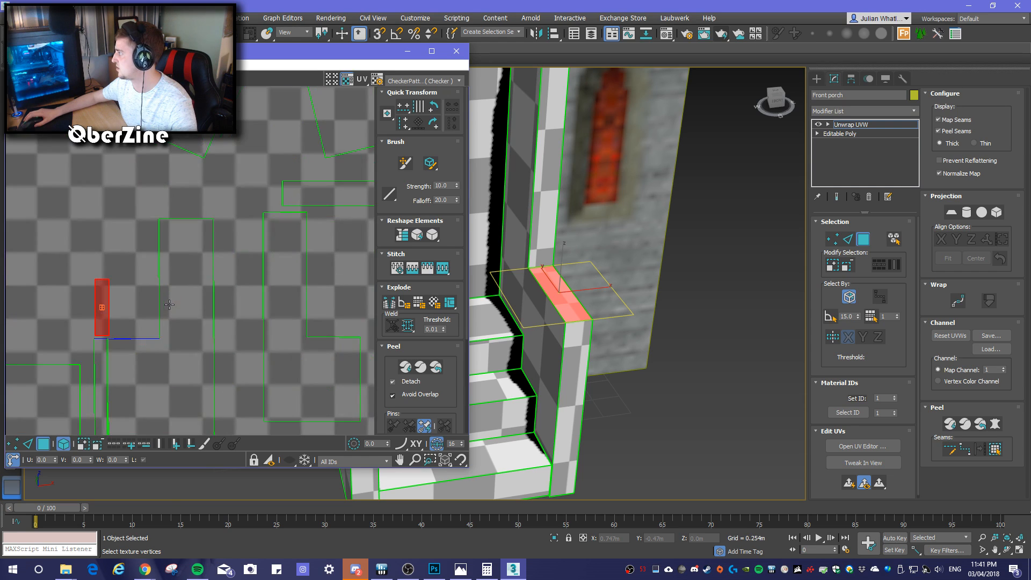
{"action": "middle_click_drag", "start_coordinate": [174, 313], "coordinate": [250, 277]}
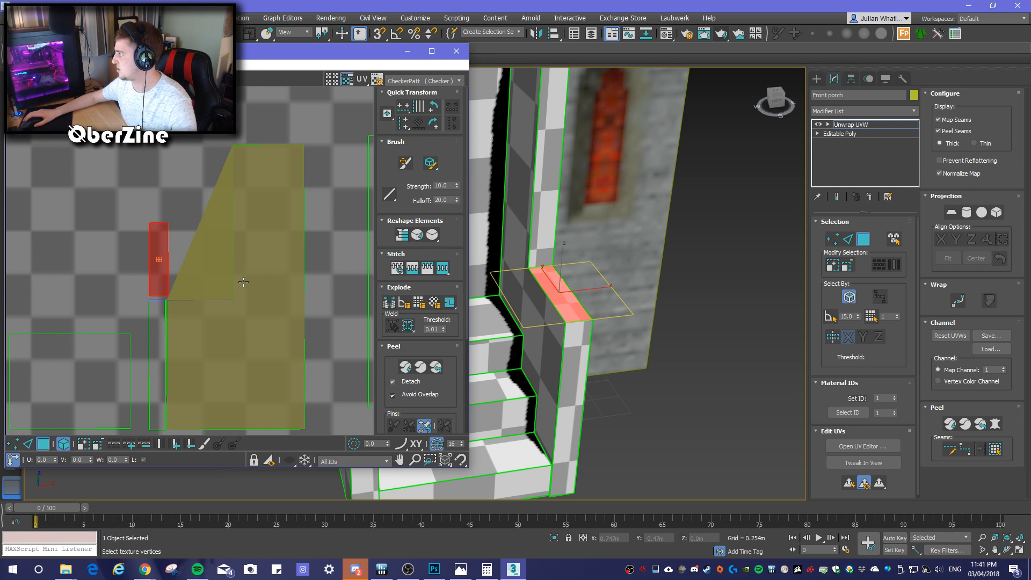
{"action": "scroll", "coordinate": [226, 279], "scroll_direction": "up", "scroll_amount": 3}
{"action": "middle_click_drag", "start_coordinate": [177, 242], "coordinate": [215, 270]}
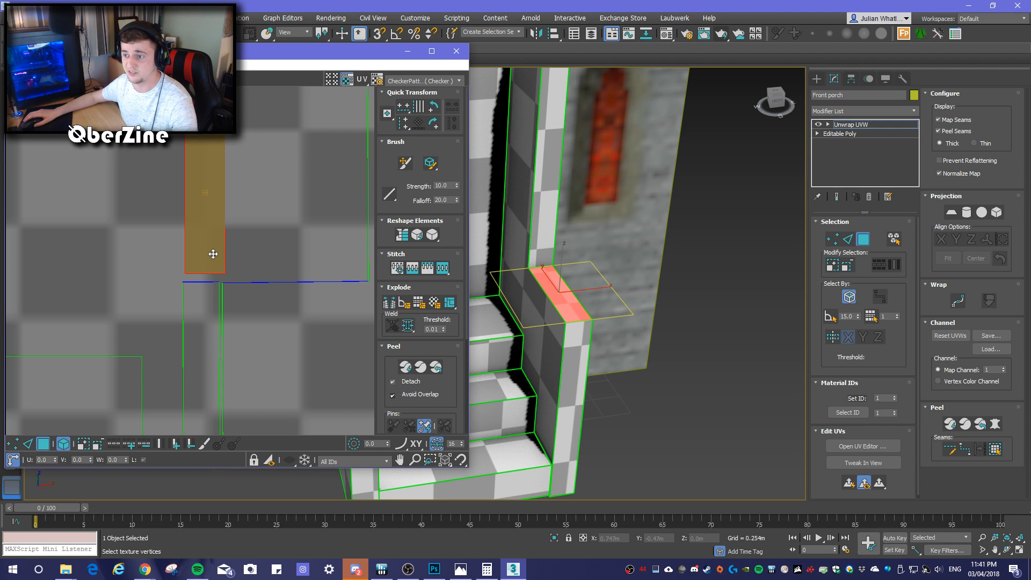
{"action": "scroll", "coordinate": [199, 266], "scroll_direction": "up", "scroll_amount": 3}
{"action": "middle_click_drag", "start_coordinate": [208, 253], "coordinate": [260, 242]}
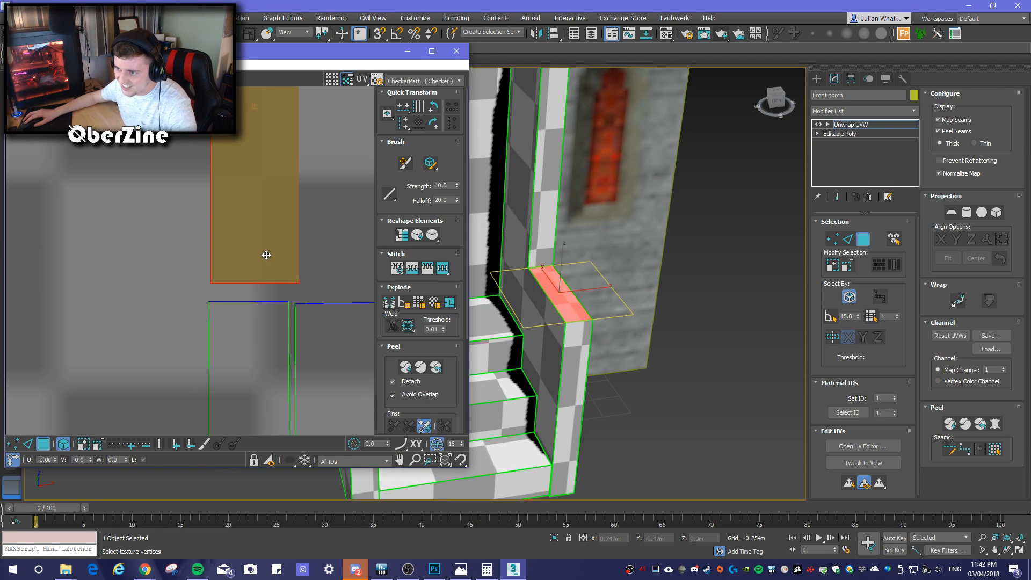
{"action": "left_click_drag", "start_coordinate": [263, 255], "coordinate": [261, 255]}
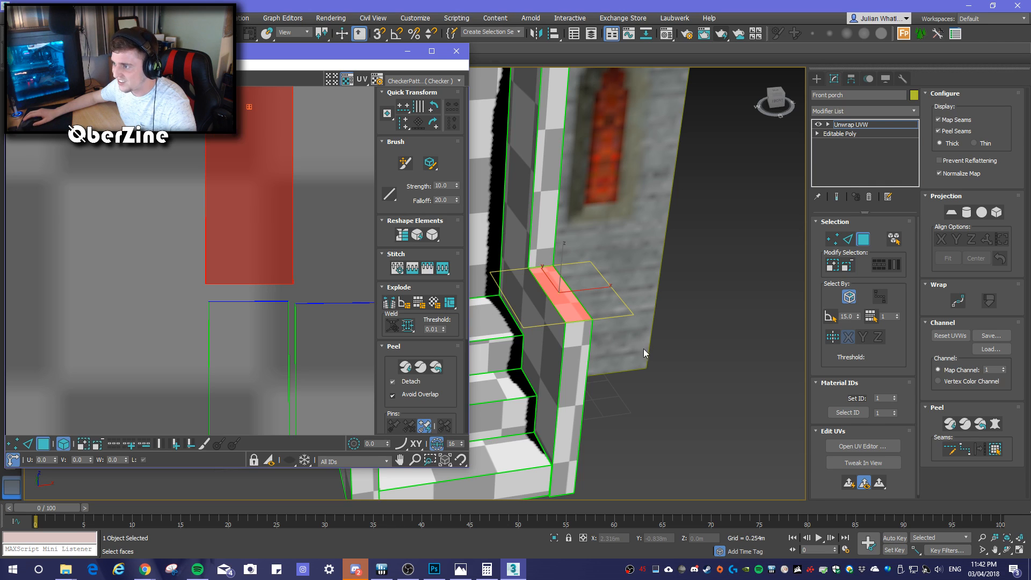
Scale the ledge shell down to the narrow strip's width and place it flush against the strip's upper edge
{"action": "middle_click_drag", "start_coordinate": [672, 356], "coordinate": [665, 335], "text": "alt"}
{"action": "middle_click_drag", "start_coordinate": [638, 303], "coordinate": [676, 358], "text": "alt"}
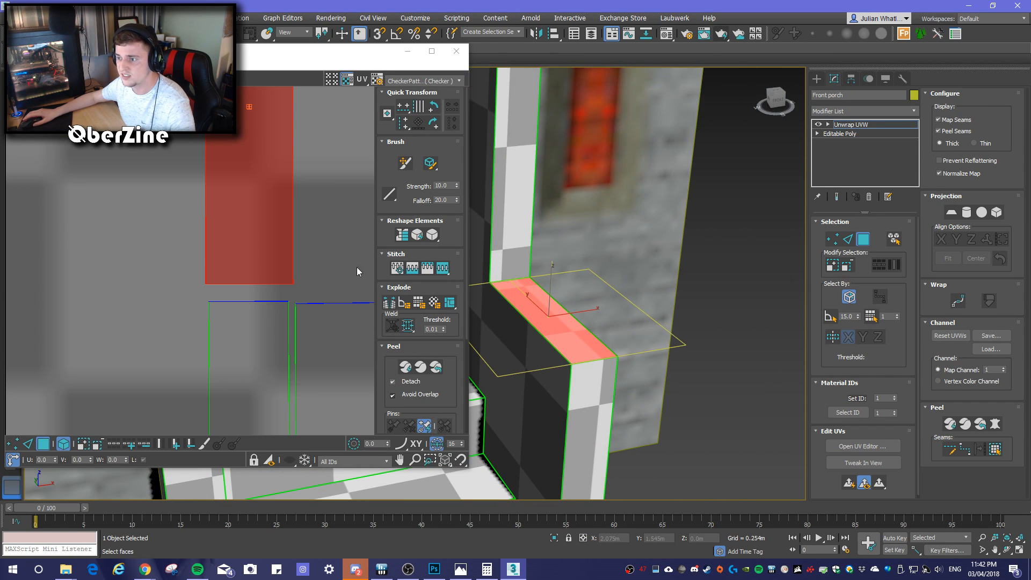
{"action": "middle_click", "coordinate": [274, 237]}
{"action": "key", "text": "r"}
{"action": "left_click_drag", "start_coordinate": [272, 237], "coordinate": [267, 260]}
{"action": "key", "text": "w"}
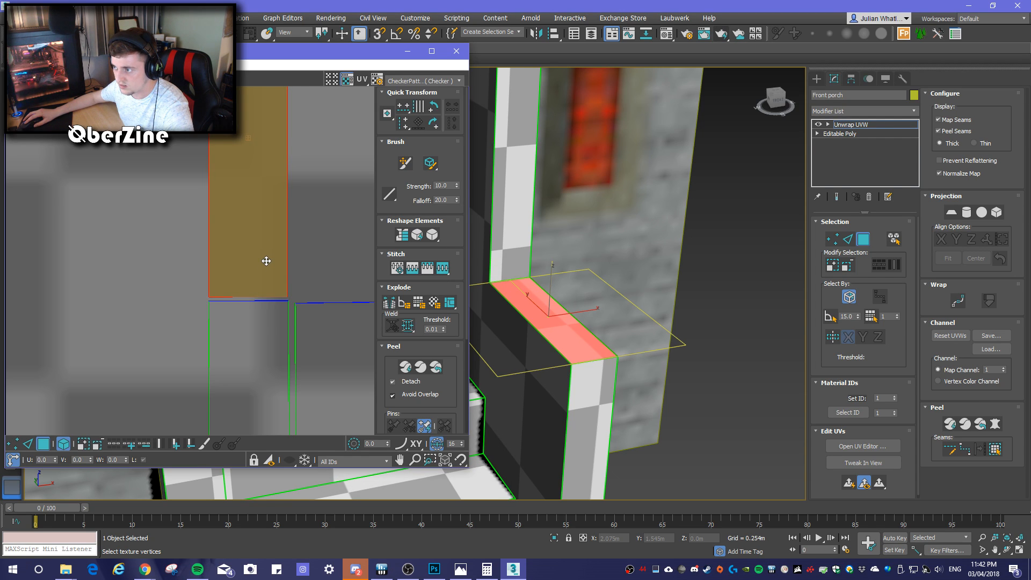
Inspect the checker alignment where the ledge's top face meets the front edge and the outer and inner side walls
{"action": "mouse_move", "coordinate": [593, 388]}
{"action": "middle_mouse_down", "text": "alt"}
{"action": "mouse_move", "coordinate": [582, 397]}
{"action": "mouse_move", "coordinate": [501, 364]}
{"action": "mouse_move", "coordinate": [507, 376]}
{"action": "mouse_move", "coordinate": [584, 395]}
{"action": "middle_mouse_up", "text": "alt"}
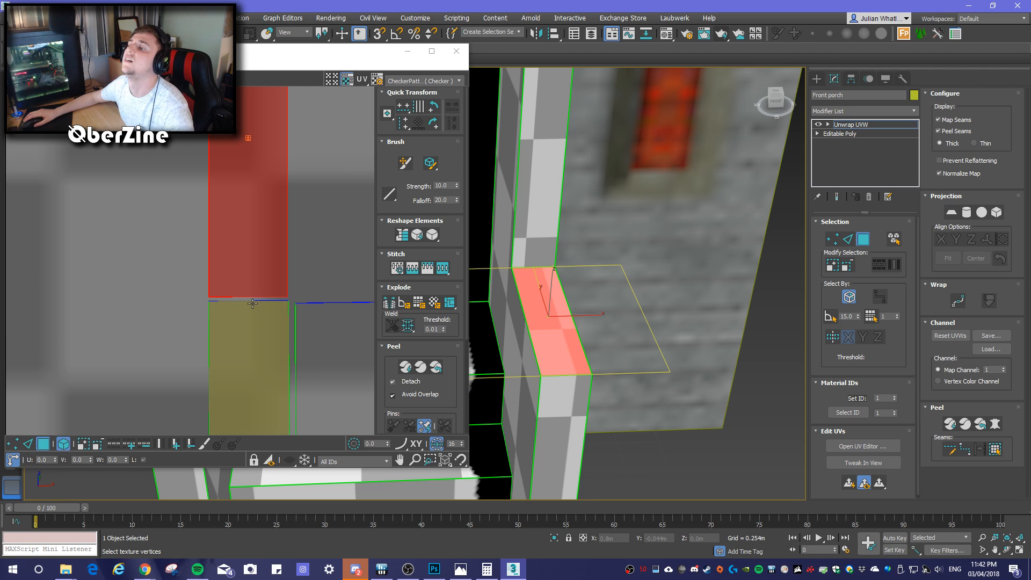
{"action": "scroll", "coordinate": [272, 303], "scroll_direction": "down", "scroll_amount": 3}
{"action": "middle_click_drag", "start_coordinate": [313, 381], "coordinate": [229, 318]}
{"action": "middle_click_drag", "start_coordinate": [661, 462], "coordinate": [544, 449], "text": "alt"}
{"action": "mouse_move", "coordinate": [542, 443]}
{"action": "middle_mouse_down", "text": "alt"}
{"action": "mouse_move", "coordinate": [607, 452]}
{"action": "mouse_move", "coordinate": [560, 442]}
{"action": "middle_mouse_up", "text": "alt"}
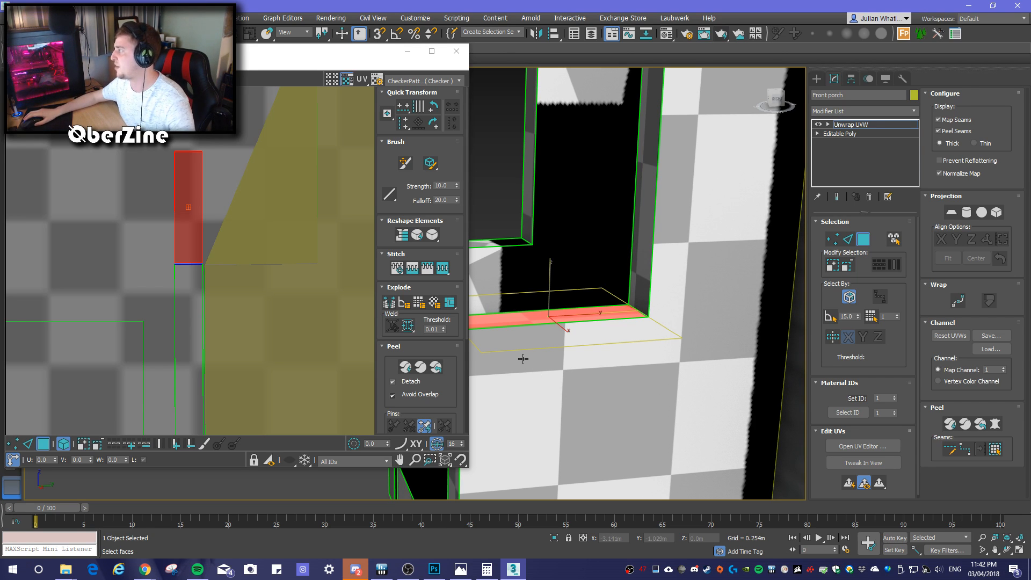
{"action": "middle_click_drag", "start_coordinate": [568, 365], "coordinate": [666, 376], "text": "alt"}
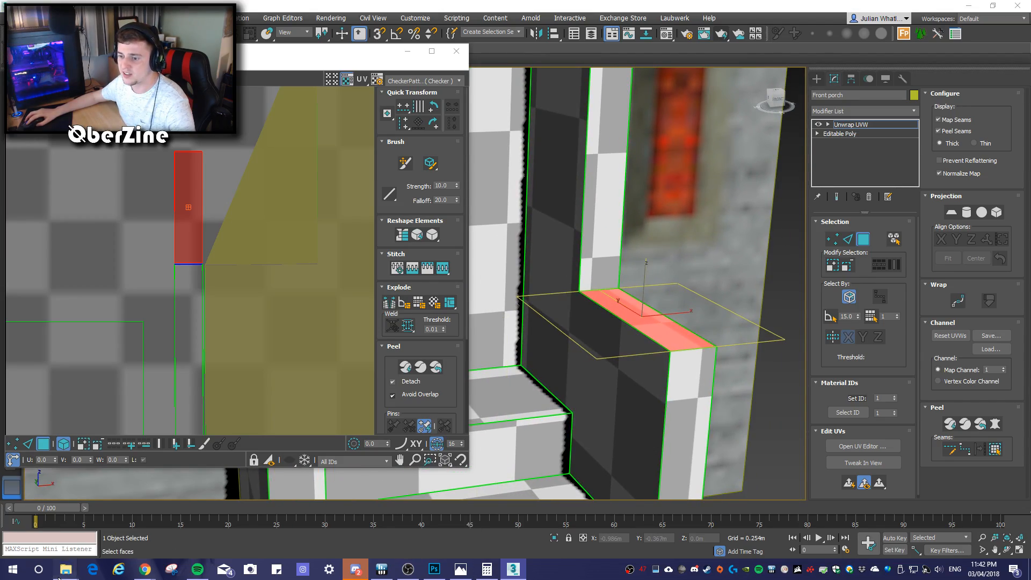
Open the church concept image in Photos, zoom in on the plank siding around the porch, and close it
{"action": "mouse_move", "coordinate": [66, 569]}
{"action": "mouse_move", "coordinate": [133, 524]}
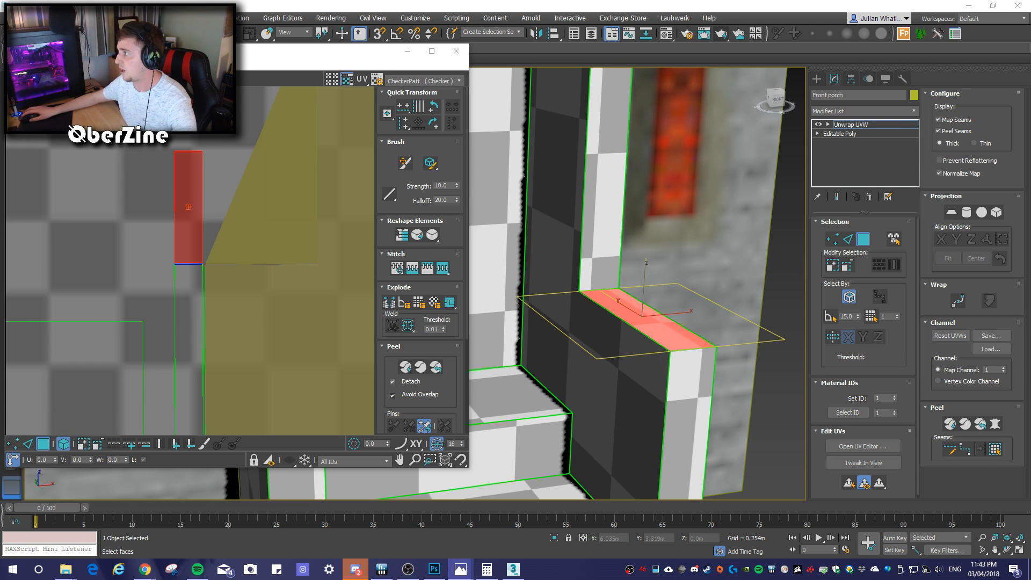
{"action": "left_click", "coordinate": [460, 570]}
{"action": "left_click_drag", "start_coordinate": [529, 92], "coordinate": [452, 33]}
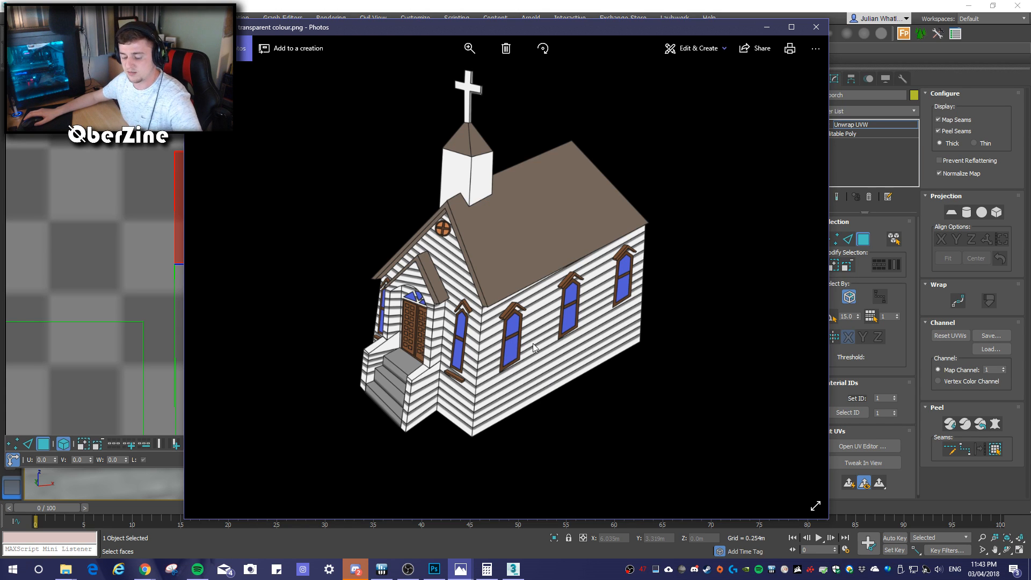
{"action": "scroll", "coordinate": [503, 337], "scroll_direction": "up", "scroll_amount": 5}
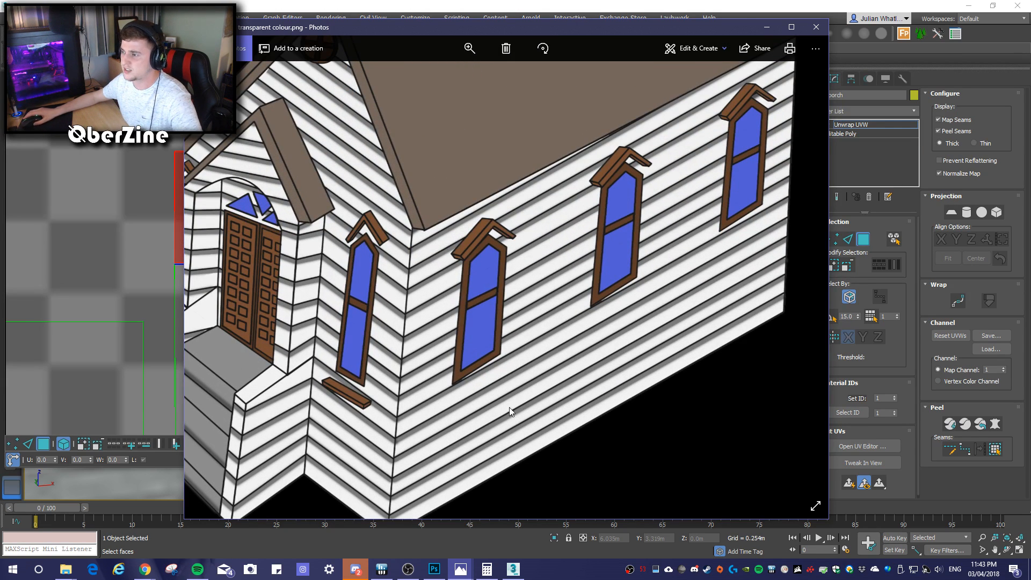
{"action": "scroll", "coordinate": [552, 395], "scroll_direction": "down", "scroll_amount": 2}
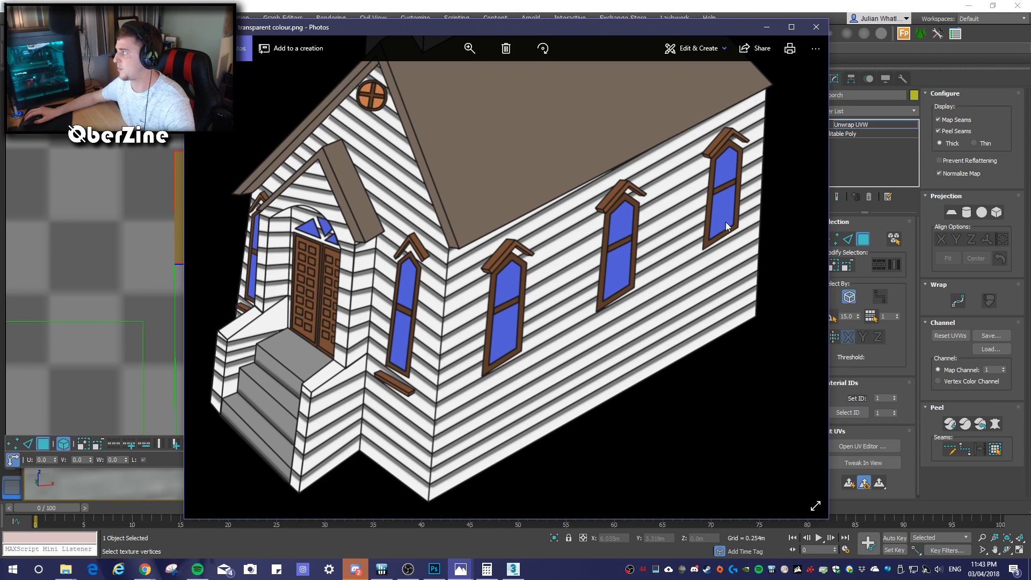
{"action": "left_click", "coordinate": [816, 26]}
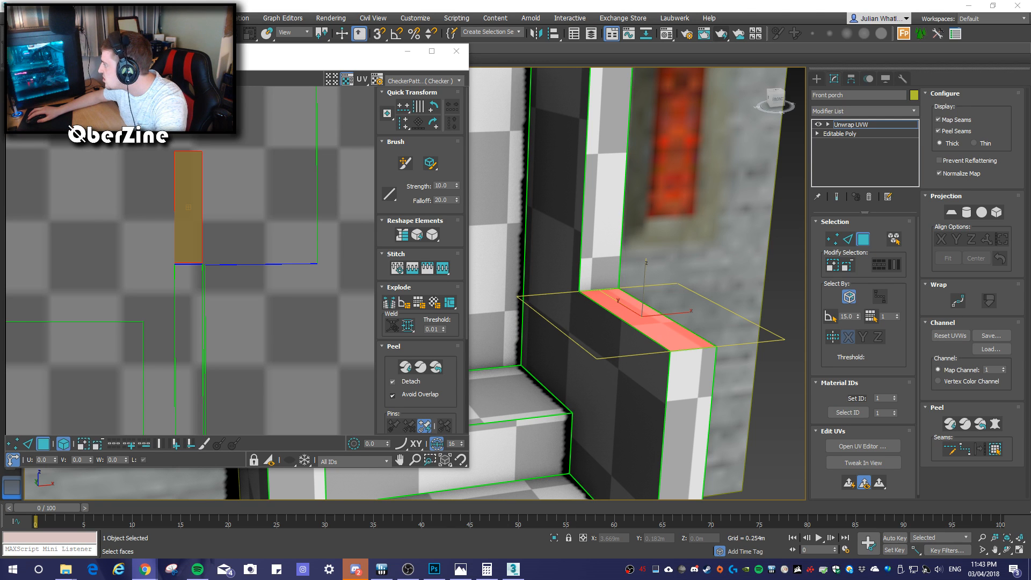
Switch to the browser and view the white wooden church reference photo at full size to study its siding
{"action": "left_click_drag", "start_coordinate": [1030, 209], "coordinate": [794, 113]}
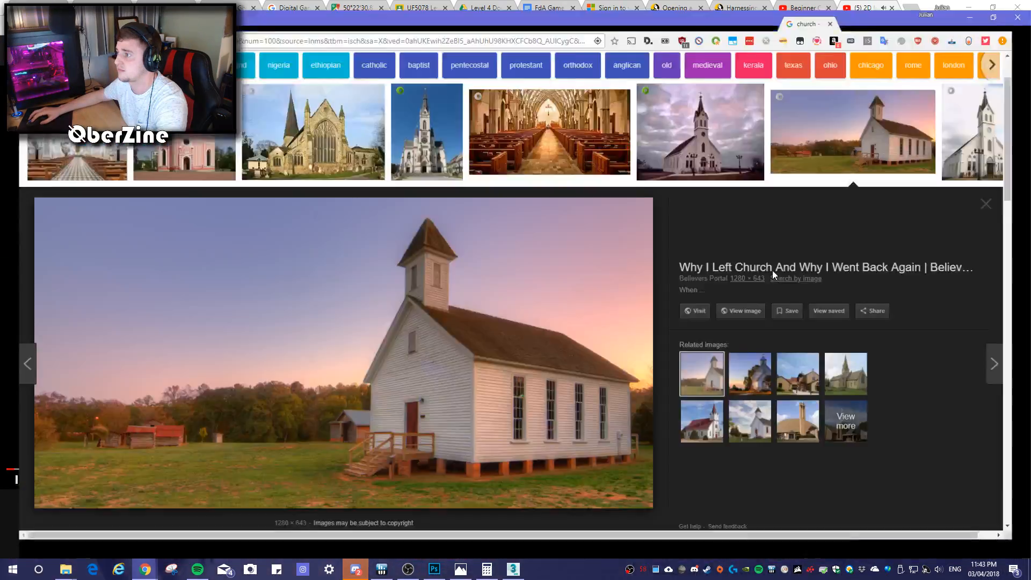
{"action": "left_click_drag", "start_coordinate": [768, 8], "coordinate": [1030, 181]}
{"action": "left_click", "coordinate": [526, 145]}
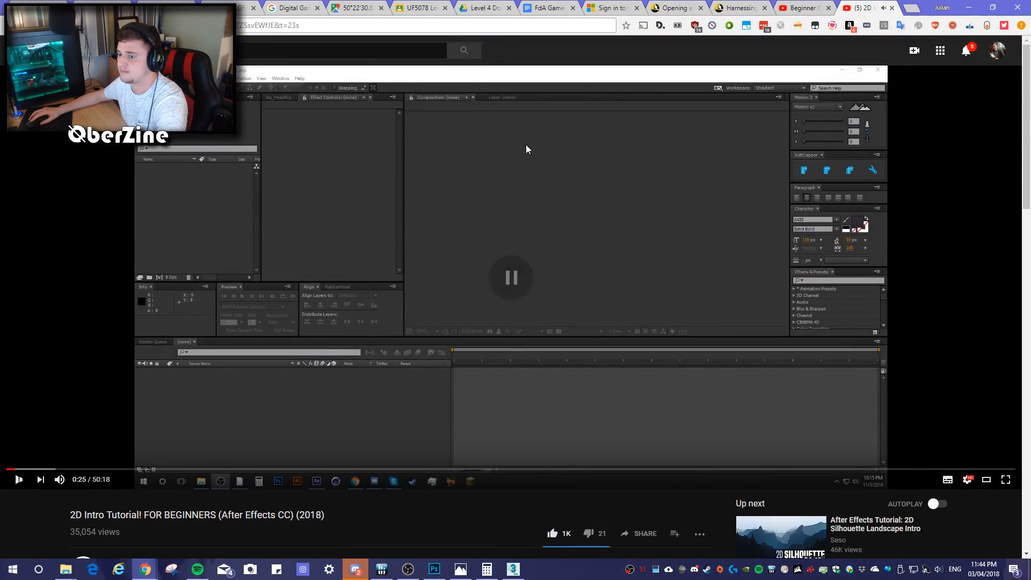
{"action": "left_click", "coordinate": [966, 7]}
{"action": "left_click_drag", "start_coordinate": [1030, 188], "coordinate": [361, 2]}
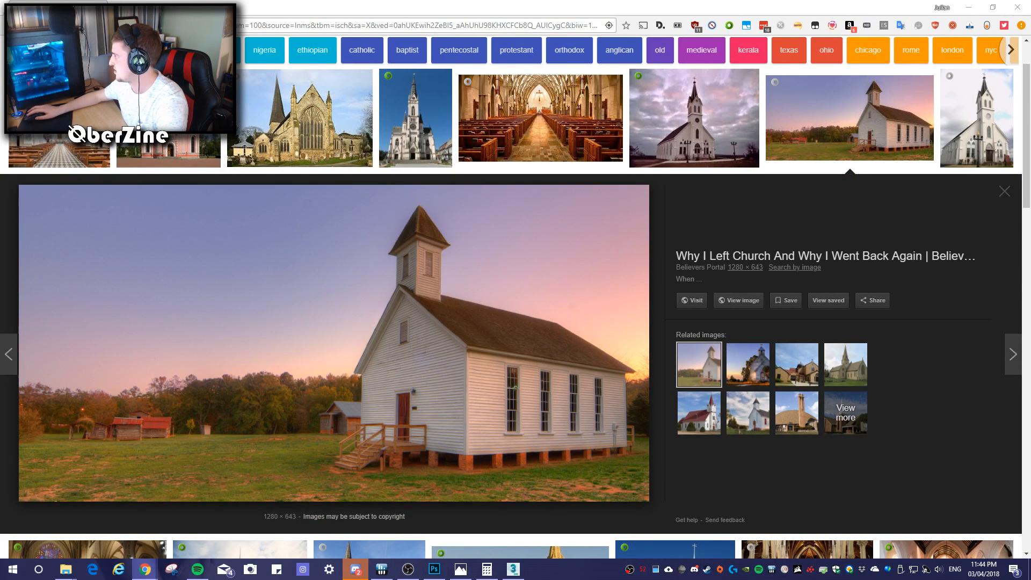
{"action": "scroll", "coordinate": [468, 396], "scroll_direction": "down", "scroll_amount": 1}
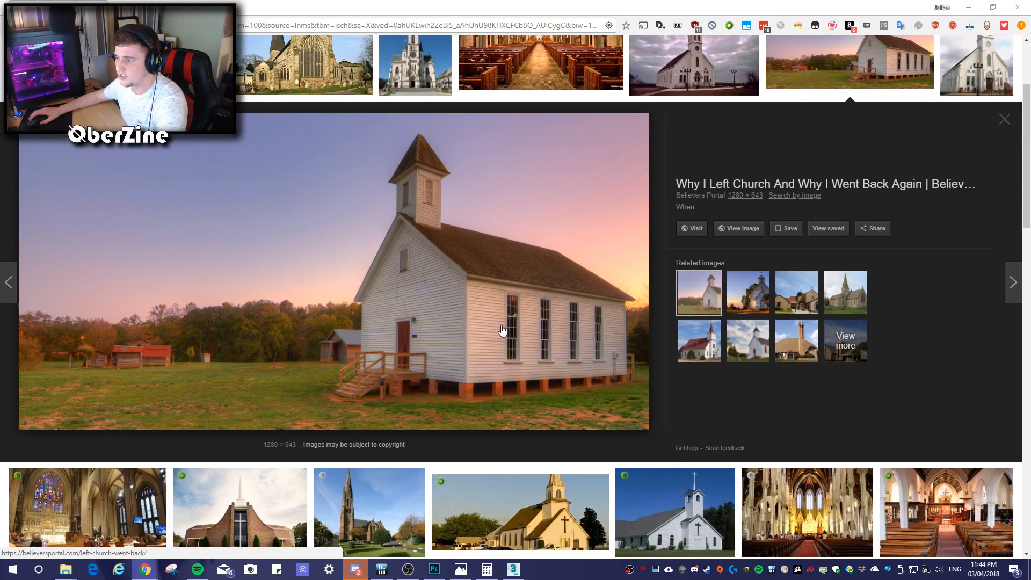
{"action": "scroll", "coordinate": [613, 367], "scroll_direction": "up", "scroll_amount": 1, "text": "ctrl"}
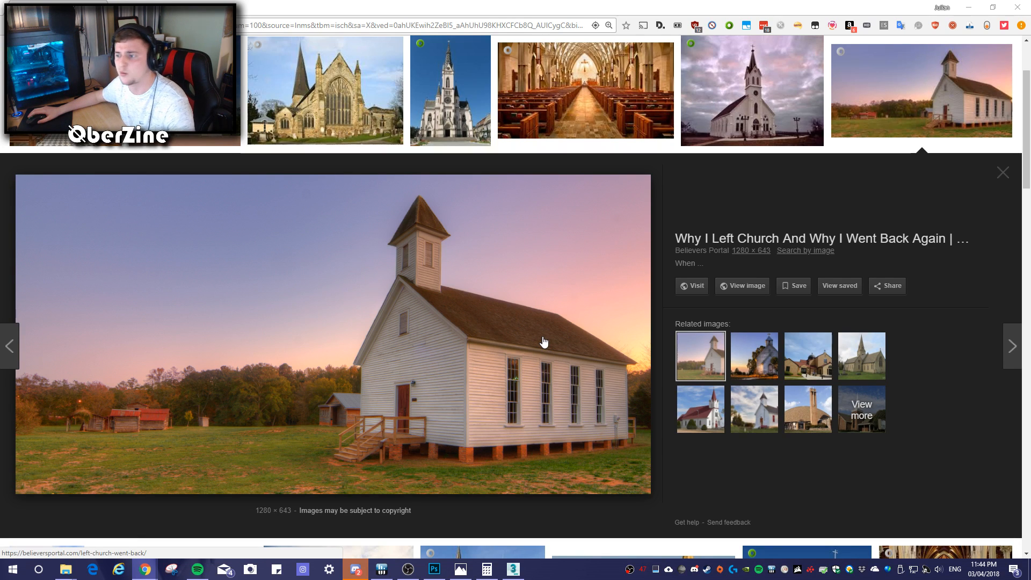
{"action": "scroll", "coordinate": [543, 341], "scroll_direction": "down", "scroll_amount": 1, "text": "ctrl"}
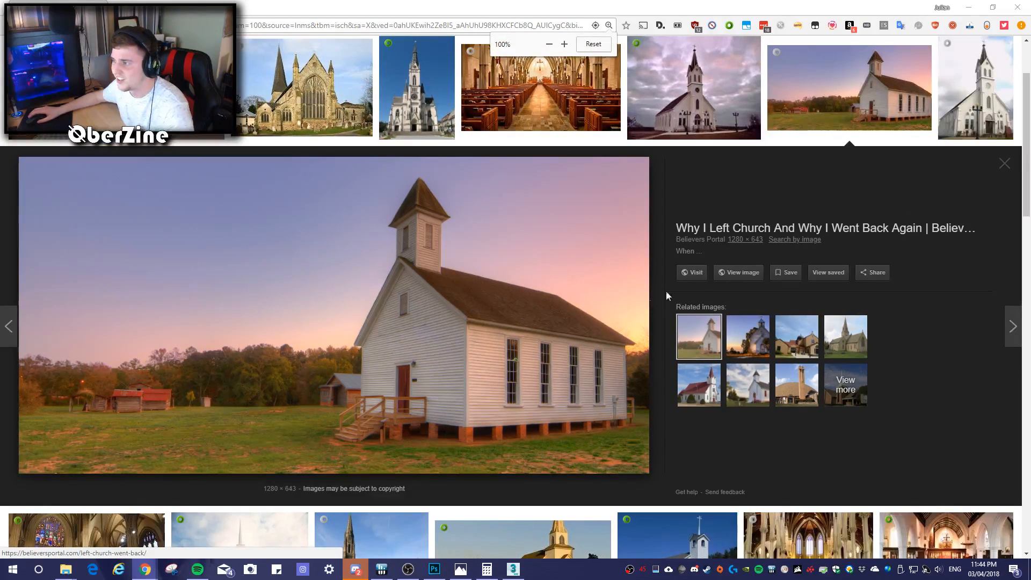
{"action": "left_click", "coordinate": [748, 274]}
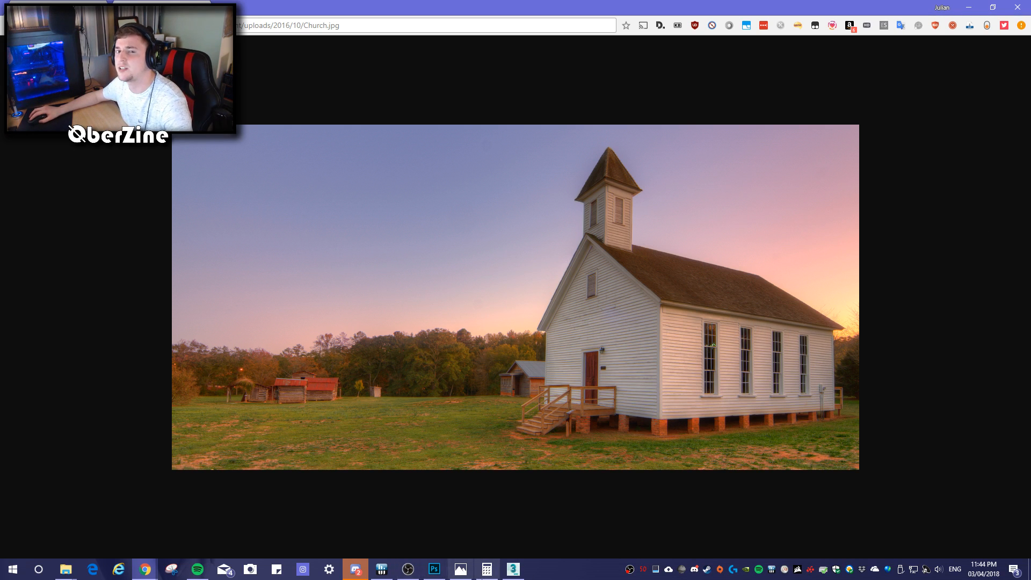
Switch back to 3ds Max and isolate the front porch from the rest of the church
{"action": "left_click", "coordinate": [513, 571]}
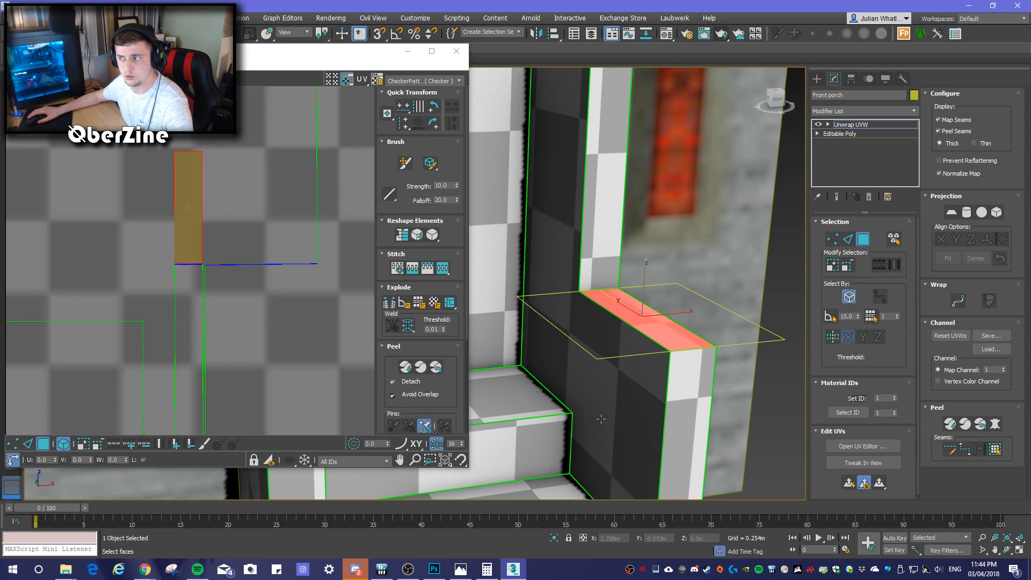
{"action": "middle_click_drag", "start_coordinate": [619, 374], "coordinate": [699, 378], "text": "alt"}
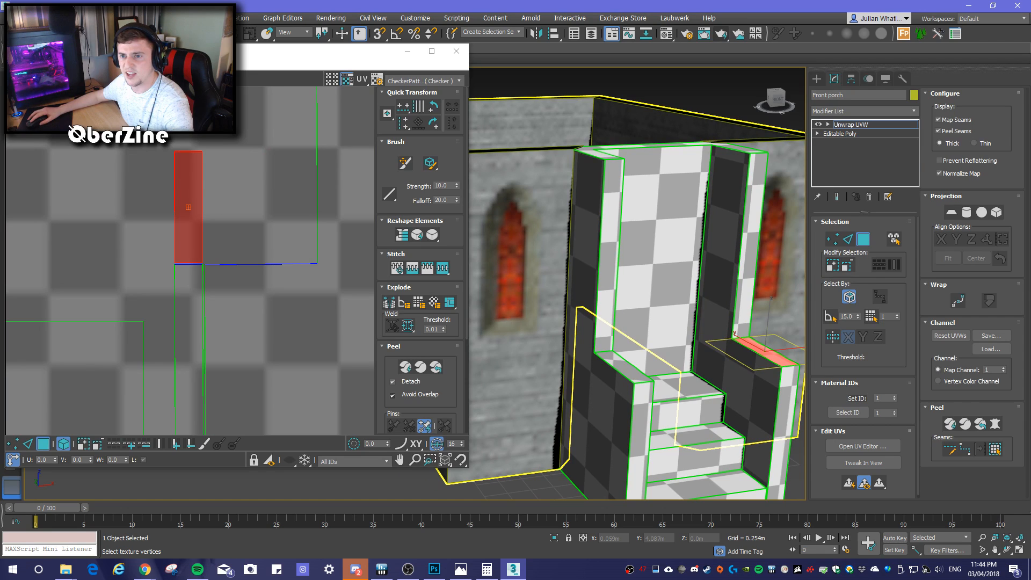
{"action": "key", "text": "alt+q"}
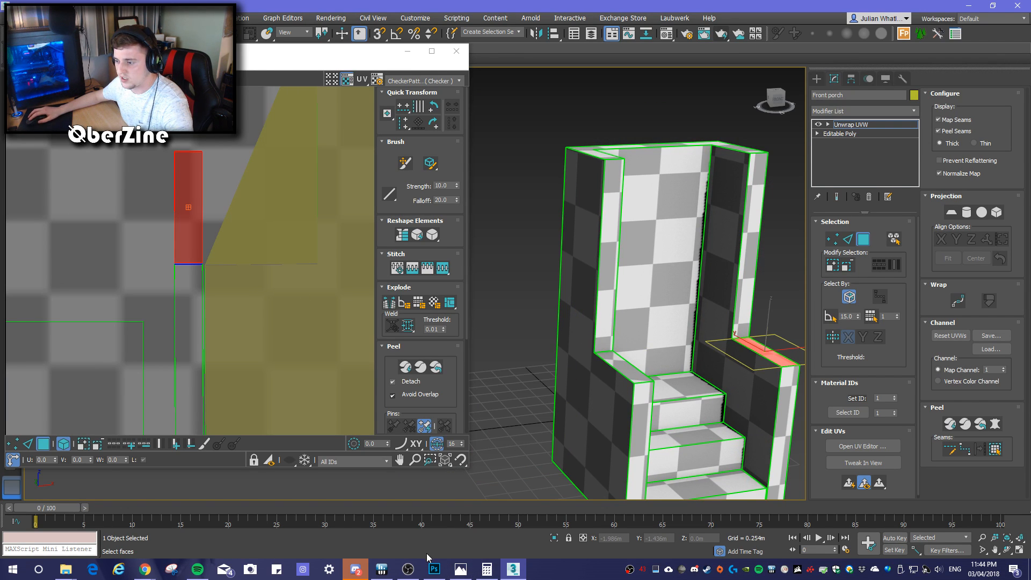
Switch to Photoshop and inspect the plank wall texture across Bottom Half UV Map.psd
{"action": "mouse_move", "coordinate": [434, 573]}
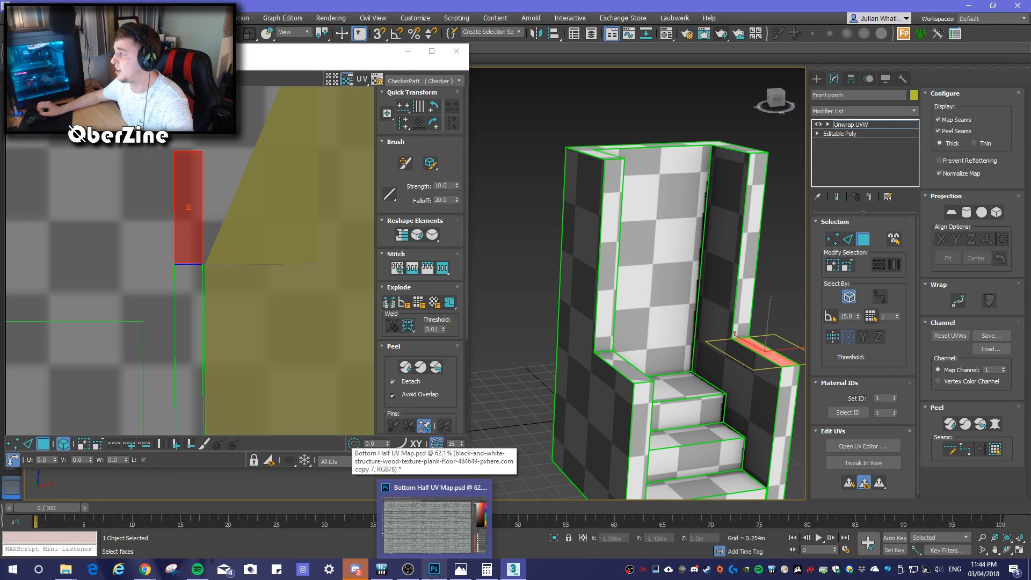
{"action": "left_click", "coordinate": [453, 547]}
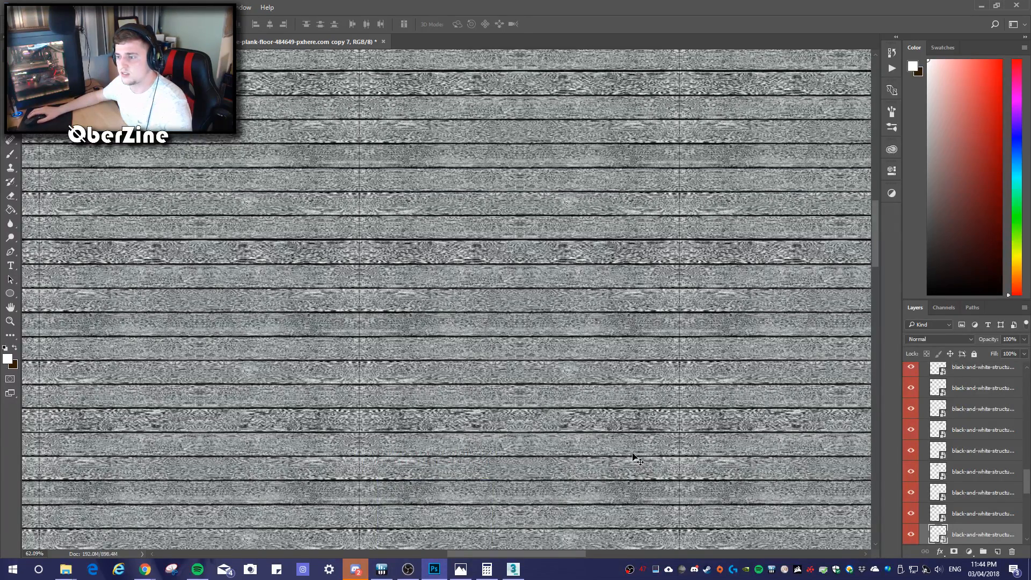
{"action": "scroll", "coordinate": [601, 419], "scroll_direction": "down", "scroll_amount": 8, "text": "alt"}
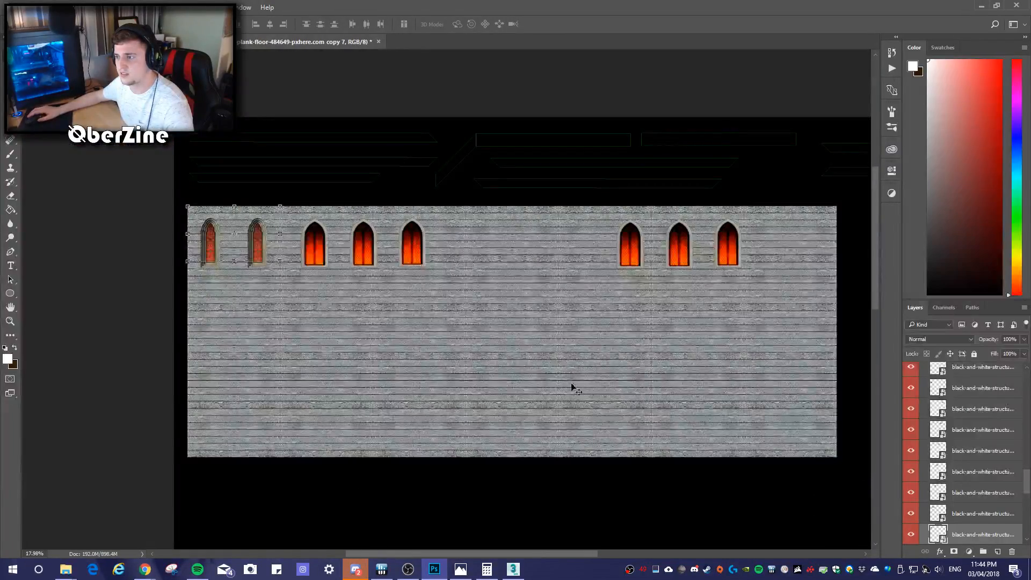
{"action": "scroll", "coordinate": [537, 351], "scroll_direction": "up", "scroll_amount": 2, "text": "alt"}
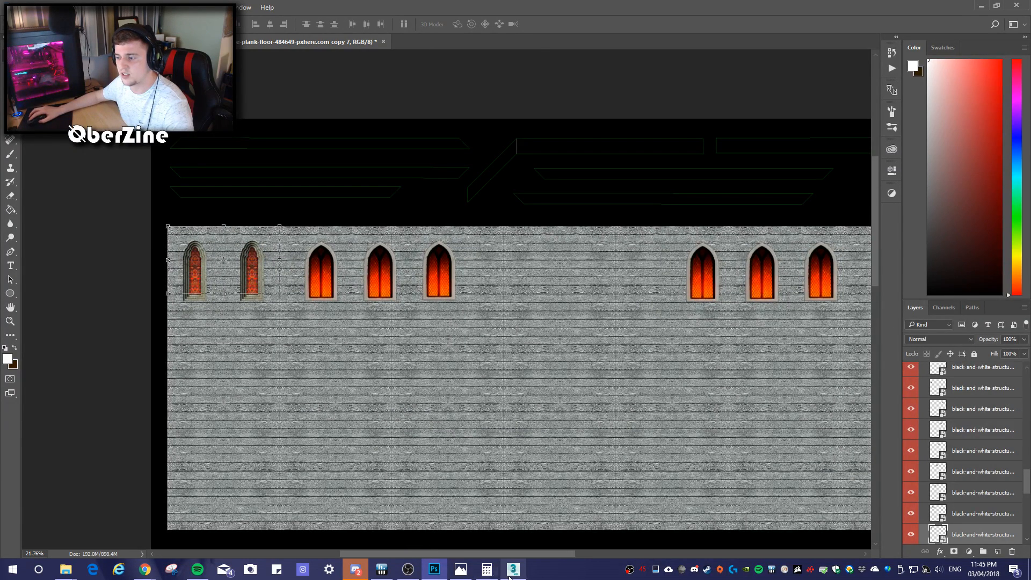
Reopen the church concept image full screen and compare how the planks run across the walls and porch
{"action": "left_click", "coordinate": [461, 569]}
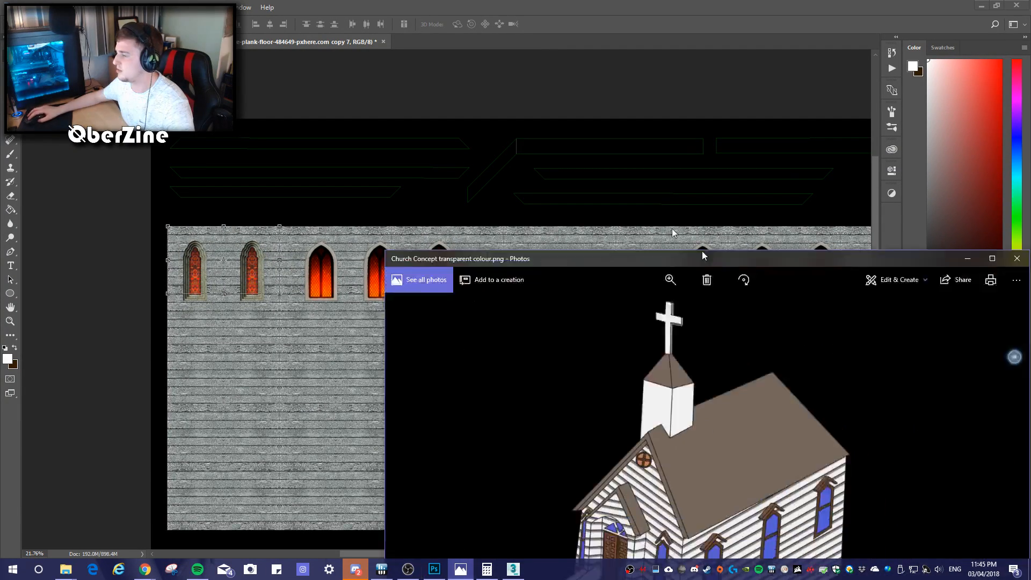
{"action": "double_click", "coordinate": [703, 256]}
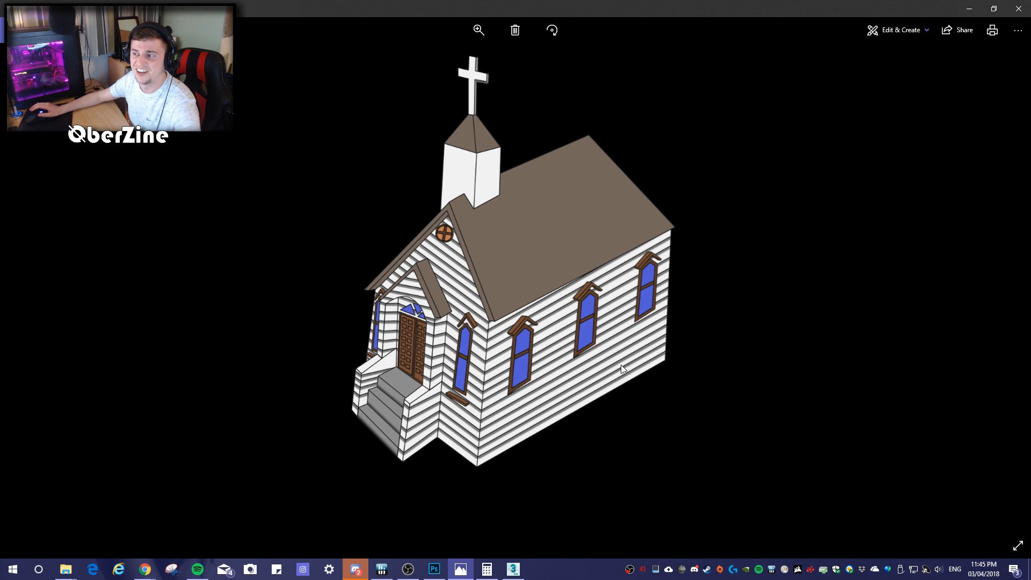
{"action": "scroll", "coordinate": [597, 339], "scroll_direction": "up", "scroll_amount": 5}
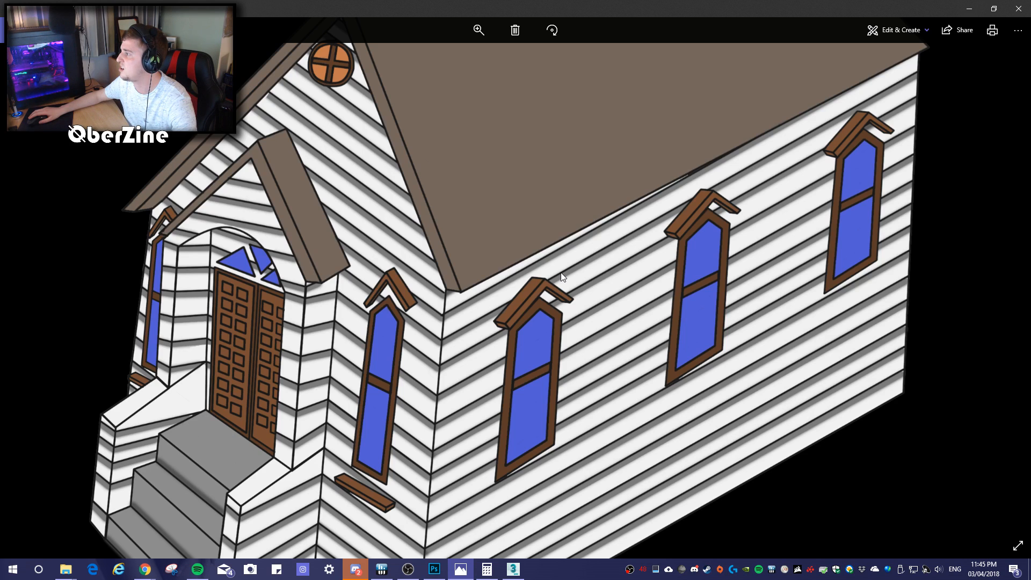
{"action": "scroll", "coordinate": [560, 273], "scroll_direction": "down", "scroll_amount": 3}
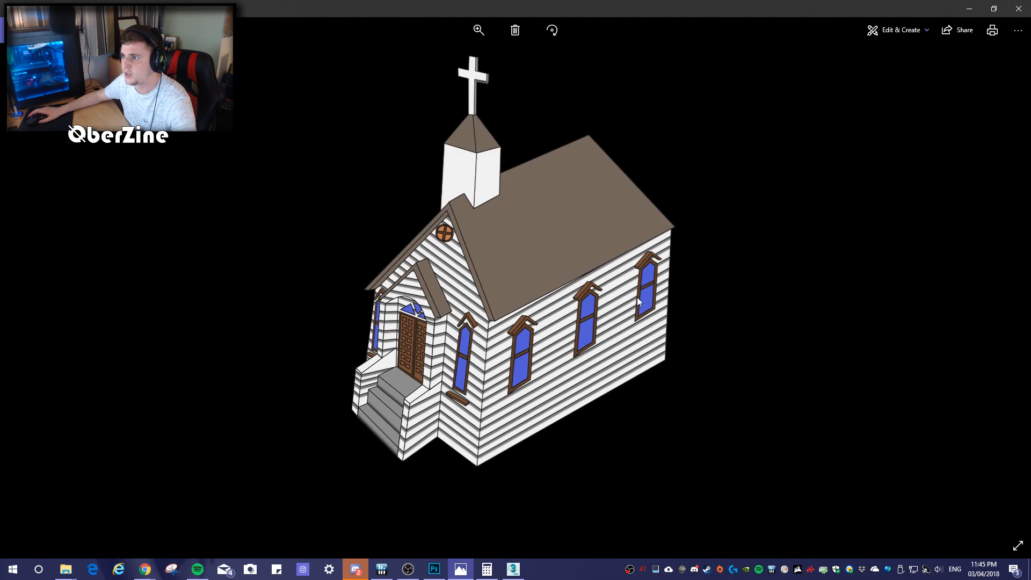
{"action": "left_click", "coordinate": [1021, 11]}
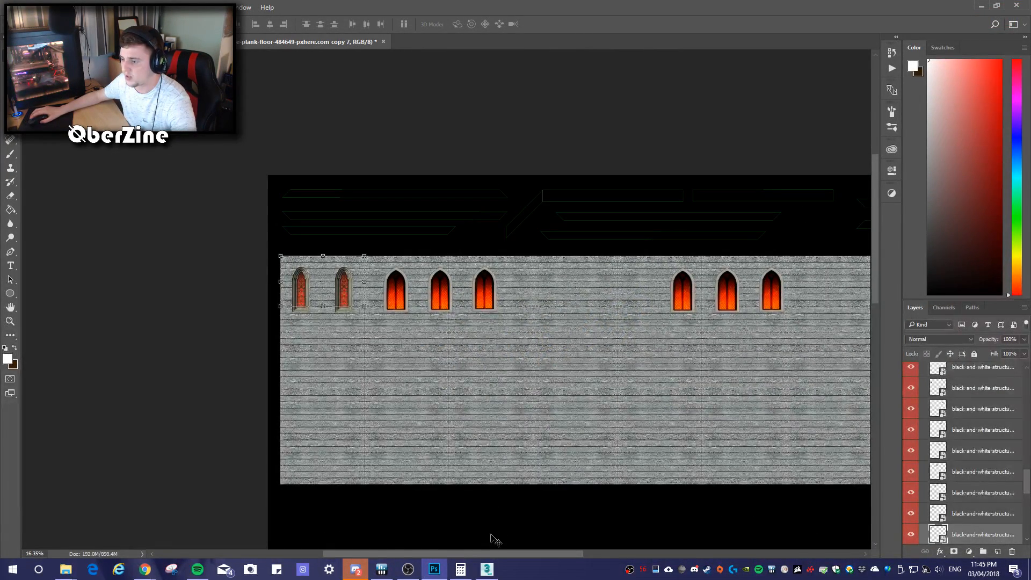
Return to 3ds Max and examine the checker pattern on the isolated porch's ledge and adjoining walls
{"action": "left_click", "coordinate": [487, 570]}
{"action": "middle_click_drag", "start_coordinate": [646, 365], "coordinate": [552, 364]}
{"action": "scroll", "coordinate": [666, 344], "scroll_direction": "up", "scroll_amount": 4}
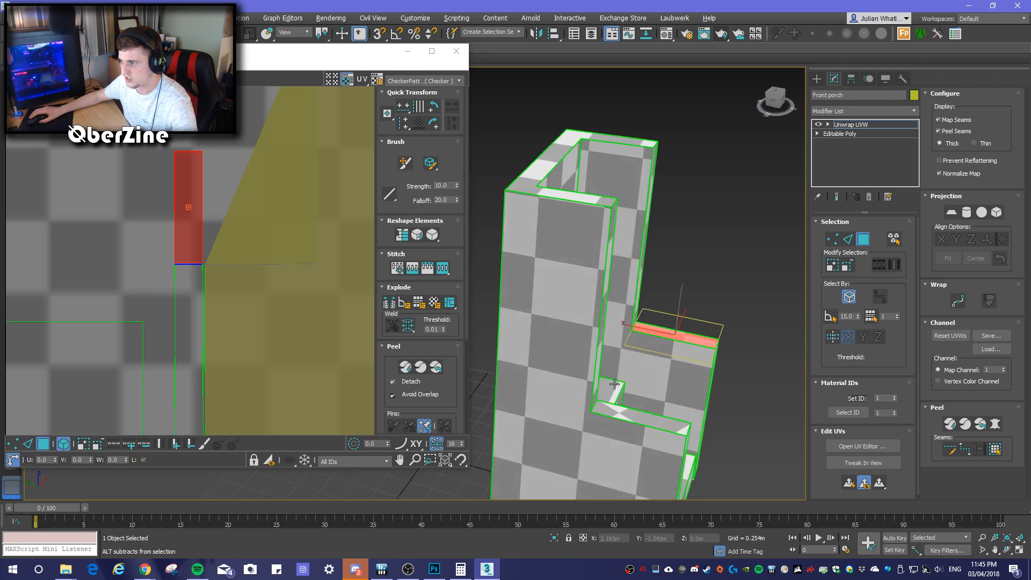
{"action": "scroll", "coordinate": [666, 344], "scroll_direction": "down", "scroll_amount": 4}
{"action": "scroll", "coordinate": [636, 364], "scroll_direction": "up", "scroll_amount": 5}
{"action": "scroll", "coordinate": [636, 364], "scroll_direction": "up", "scroll_amount": 6}
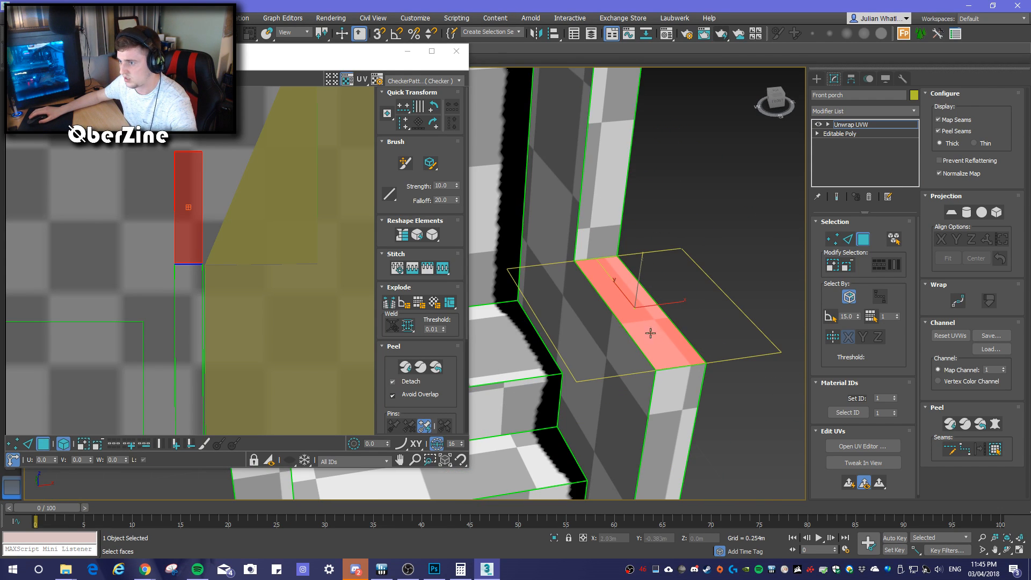
Try shifting the ledge shell slightly down over the narrow strip, and check the checker along the ledge's edges
{"action": "left_click", "coordinate": [194, 228]}
{"action": "mouse_move", "coordinate": [188, 240]}
{"action": "left_mouse_down"}
{"action": "mouse_move", "coordinate": [189, 227]}
{"action": "mouse_move", "coordinate": [194, 248]}
{"action": "left_mouse_up"}
{"action": "middle_click_drag", "start_coordinate": [686, 414], "coordinate": [655, 428], "text": "alt"}
{"action": "middle_click_drag", "start_coordinate": [634, 395], "coordinate": [757, 409], "text": "alt"}
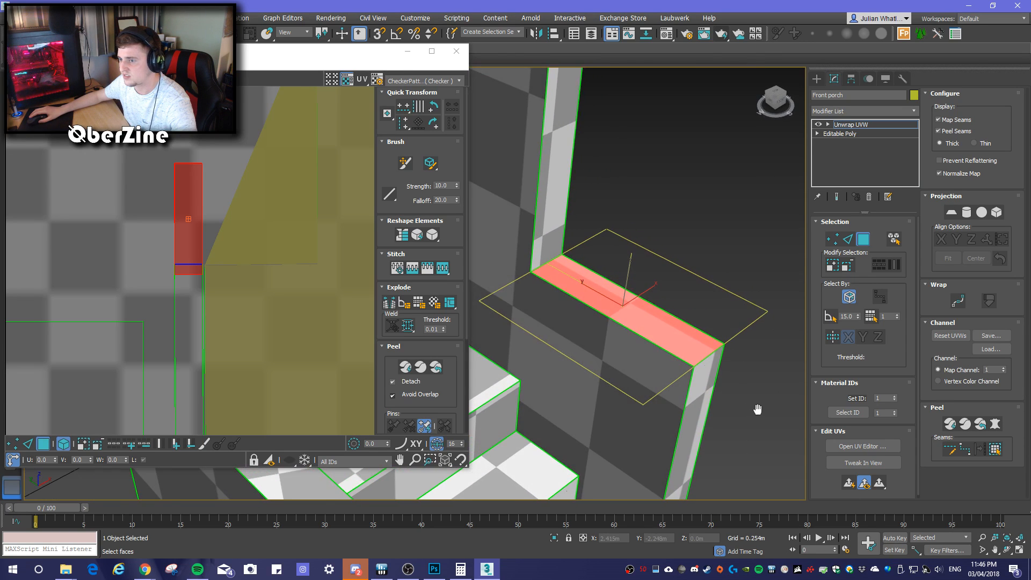
{"action": "middle_click_drag", "start_coordinate": [661, 402], "coordinate": [647, 353], "text": "alt"}
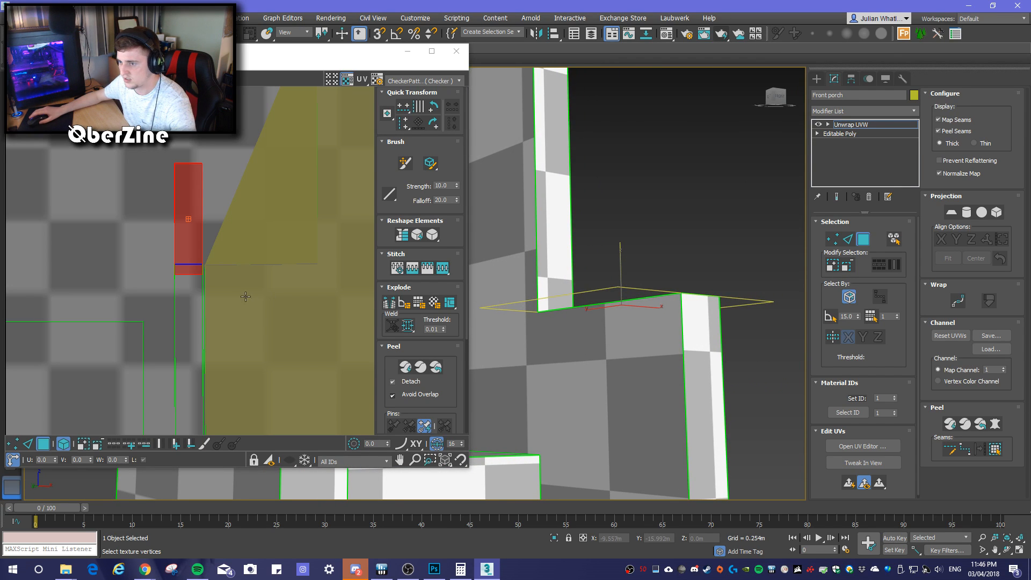
Move the ledge shell back up to the narrow strip's upper edge and inspect the ledge from above
{"action": "left_click", "coordinate": [189, 217]}
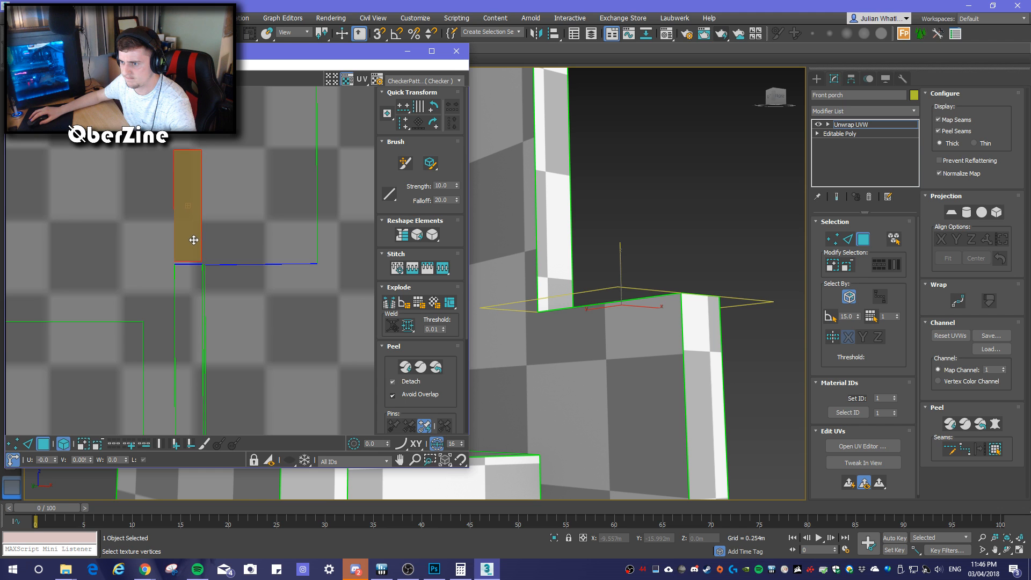
{"action": "left_click_drag", "start_coordinate": [193, 240], "coordinate": [193, 241]}
{"action": "middle_click_drag", "start_coordinate": [674, 334], "coordinate": [693, 408], "text": "alt"}
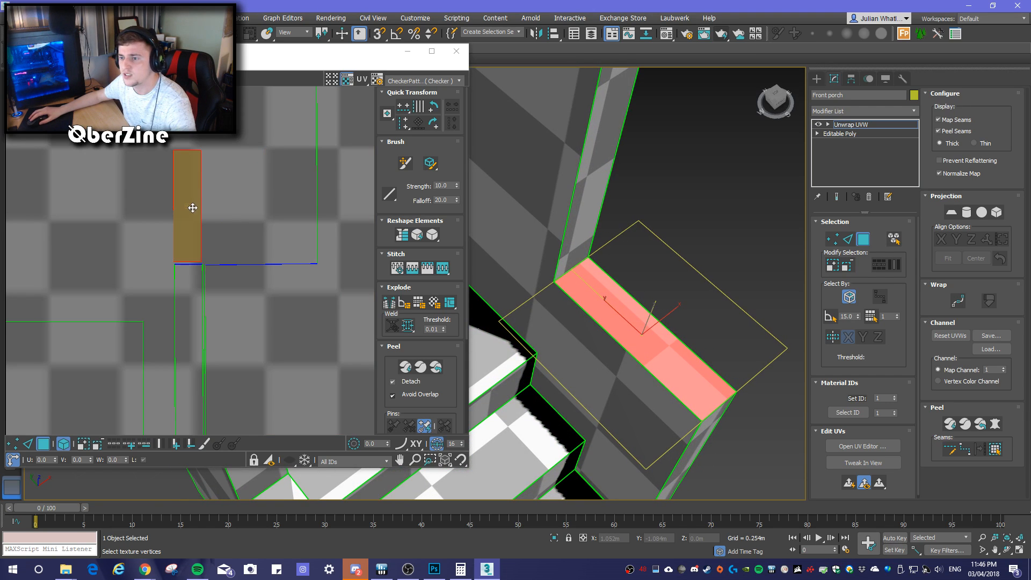
Try the ledge shell well above the narrow strip and compare the checker on the ledge
{"action": "left_click", "coordinate": [186, 235]}
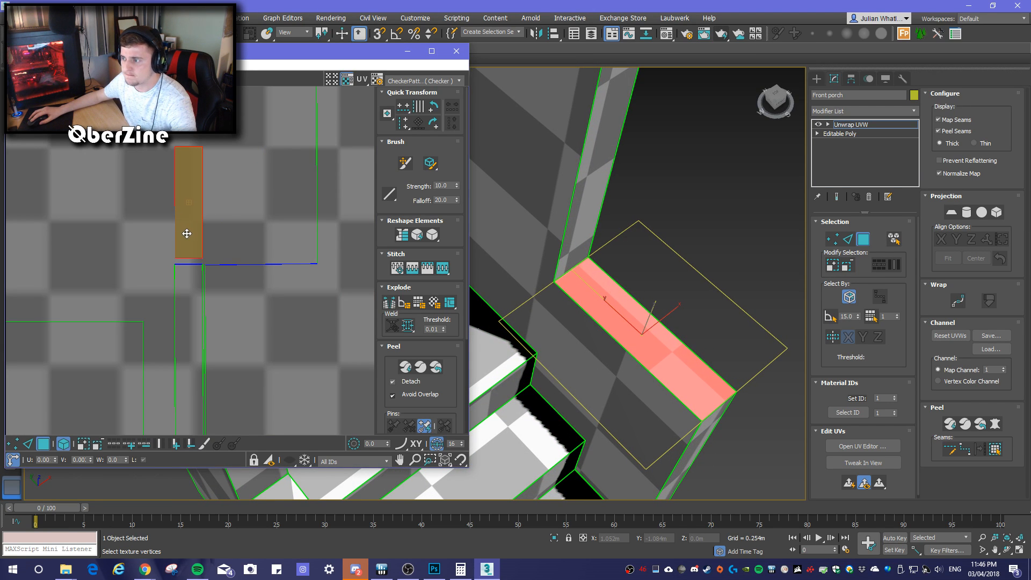
{"action": "left_click_drag", "start_coordinate": [188, 232], "coordinate": [185, 114]}
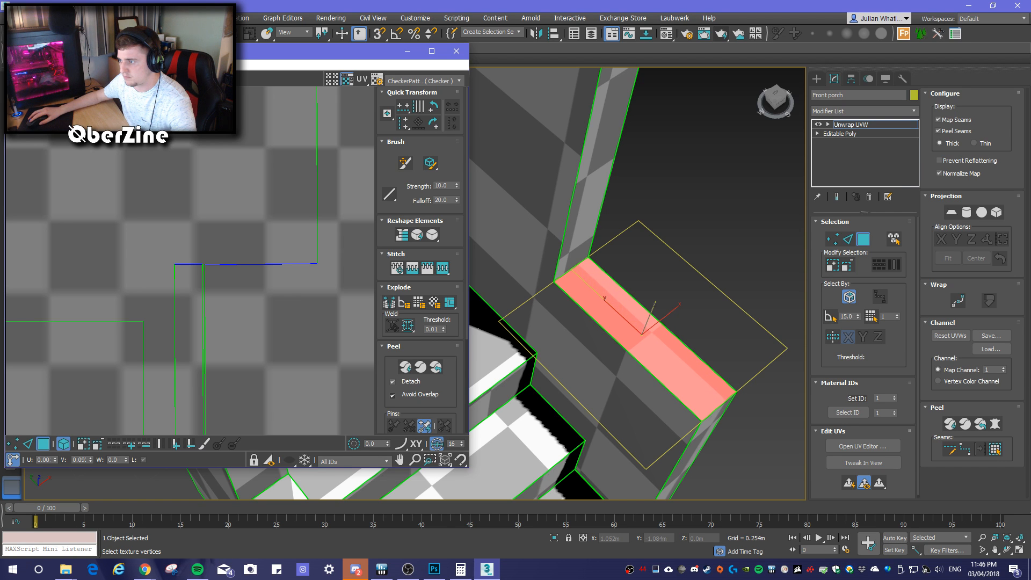
{"action": "middle_click_drag", "start_coordinate": [689, 331], "coordinate": [649, 293], "text": "alt"}
Bring the ledge shell back down over the narrow strip and nudge it flush against the strip's upper edge
{"action": "left_click_drag", "start_coordinate": [192, 110], "coordinate": [192, 254]}
{"action": "middle_click_drag", "start_coordinate": [653, 365], "coordinate": [628, 380], "text": "alt"}
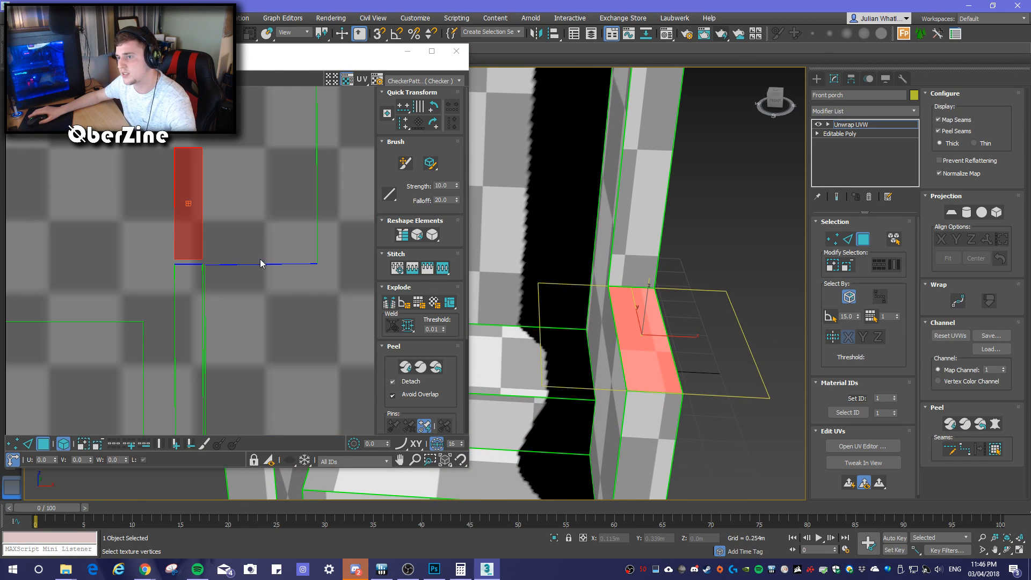
{"action": "left_click_drag", "start_coordinate": [188, 235], "coordinate": [188, 240]}
{"action": "middle_click_drag", "start_coordinate": [628, 379], "coordinate": [655, 357], "text": "alt"}
Select the opposite ledge's tilted shell and rotate it upright, fine-tuning the angle without angle snap until its sides are vertical
{"action": "scroll", "coordinate": [214, 253], "scroll_direction": "down", "scroll_amount": 8}
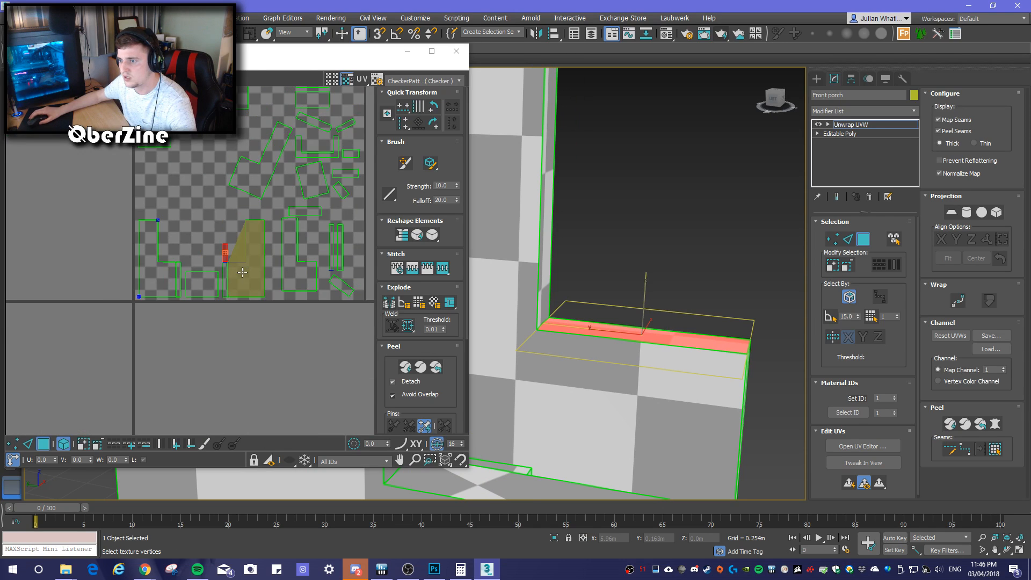
{"action": "scroll", "coordinate": [276, 312], "scroll_direction": "up", "scroll_amount": 5}
{"action": "middle_click_drag", "start_coordinate": [258, 234], "coordinate": [325, 364]}
{"action": "middle_click_drag", "start_coordinate": [732, 400], "coordinate": [549, 293], "text": "alt"}
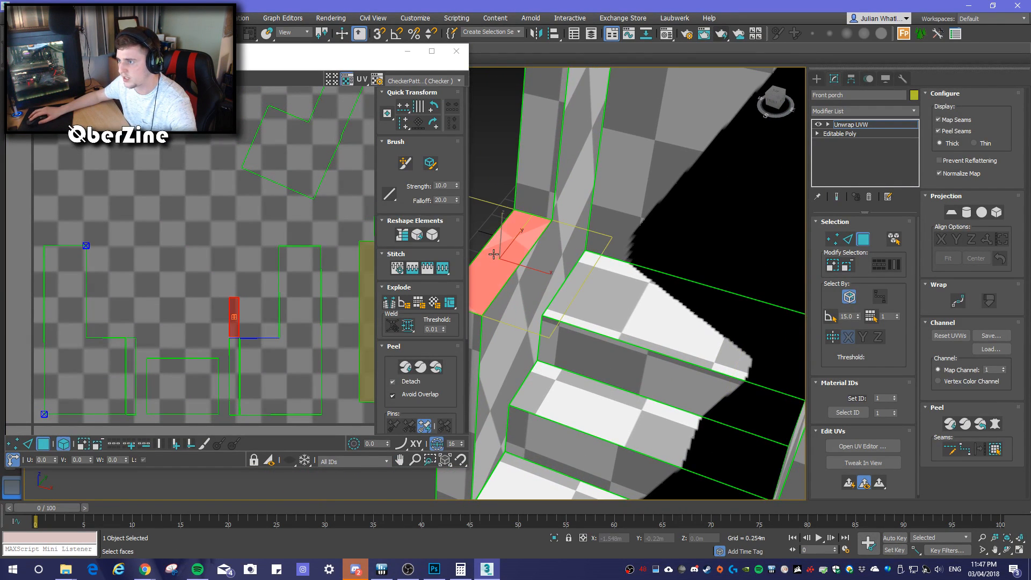
{"action": "scroll", "coordinate": [242, 215], "scroll_direction": "down", "scroll_amount": 6}
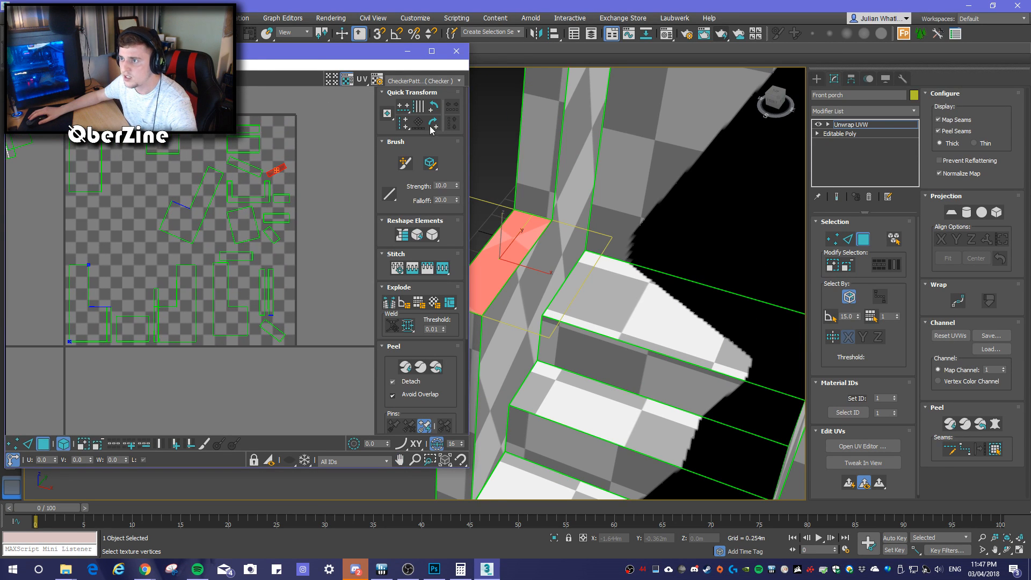
{"action": "left_click", "coordinate": [398, 35]}
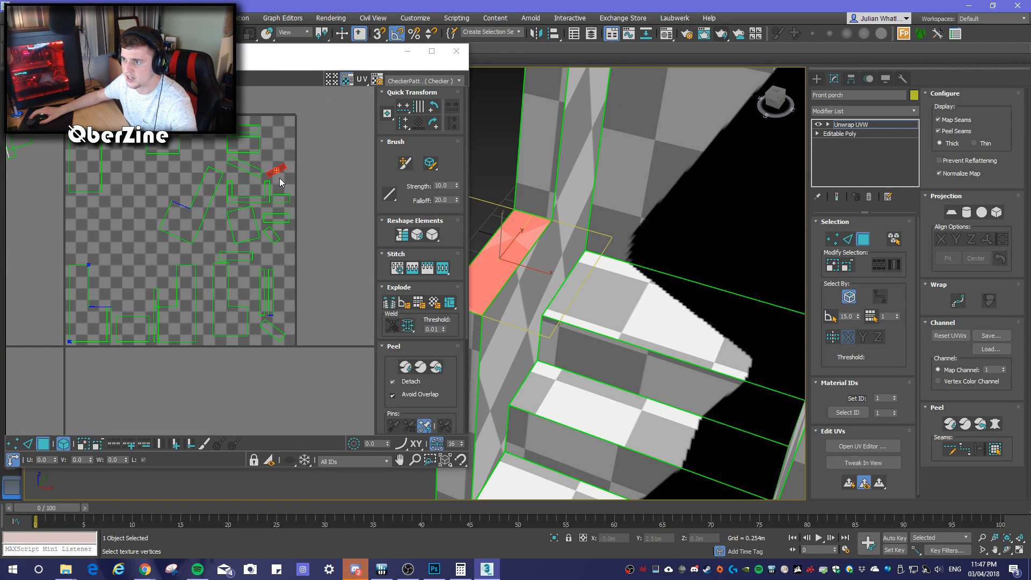
{"action": "scroll", "coordinate": [280, 187], "scroll_direction": "up", "scroll_amount": 8}
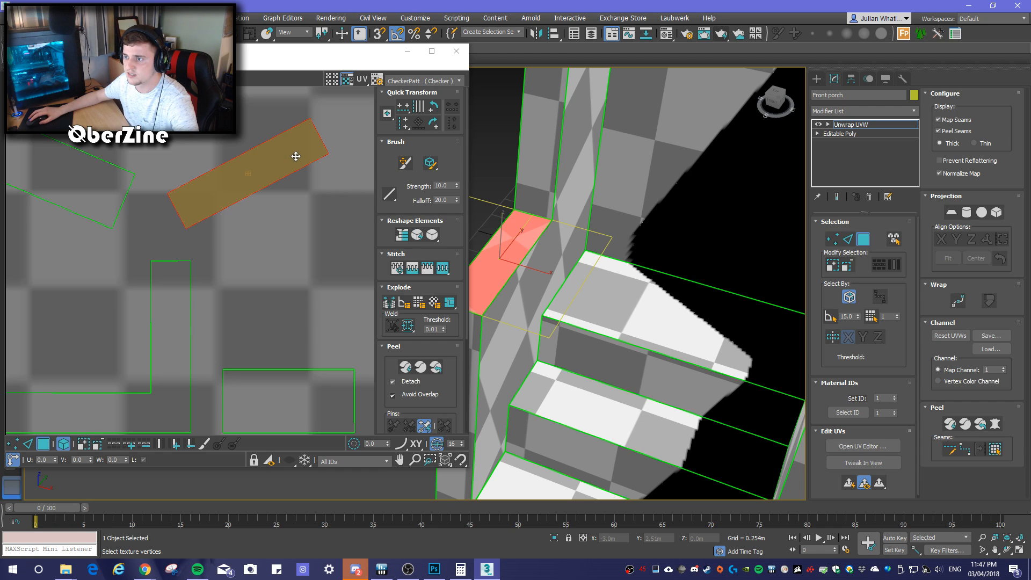
{"action": "middle_click_drag", "start_coordinate": [307, 207], "coordinate": [305, 208]}
{"action": "left_click_drag", "start_coordinate": [290, 174], "coordinate": [263, 88]}
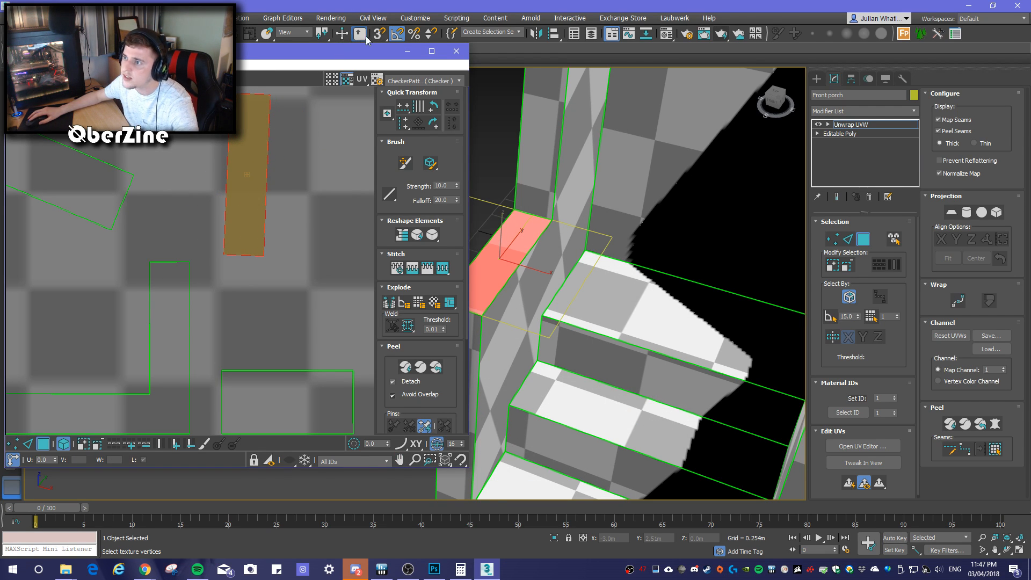
{"action": "left_click", "coordinate": [396, 33]}
{"action": "left_click_drag", "start_coordinate": [248, 119], "coordinate": [249, 108]}
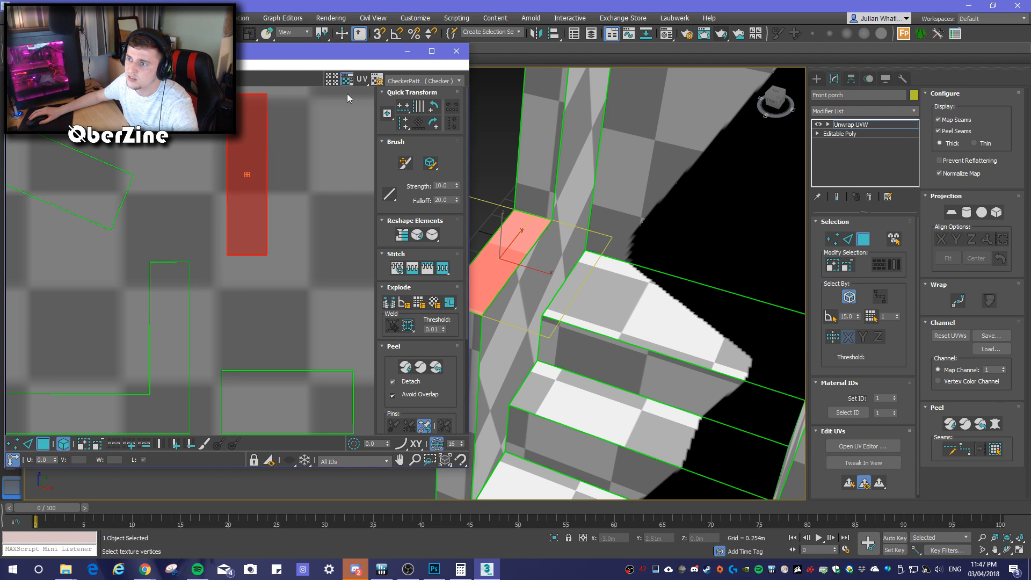
Turn angle snap back on and move the upright ledge shell just above its neighbouring narrow strip
{"action": "left_click", "coordinate": [397, 33]}
{"action": "scroll", "coordinate": [328, 193], "scroll_direction": "down", "scroll_amount": 8}
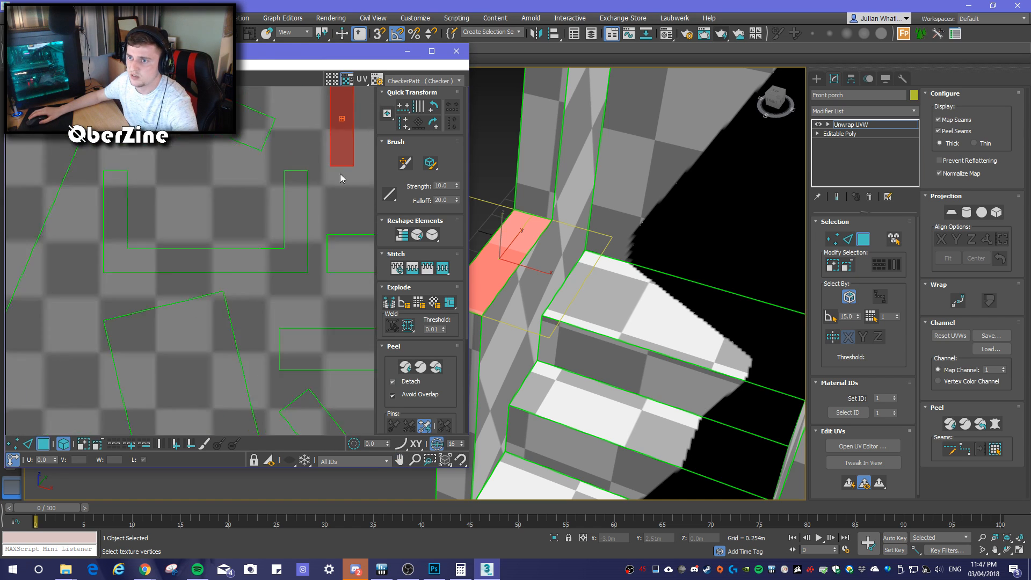
{"action": "left_click_drag", "start_coordinate": [323, 195], "coordinate": [154, 323]}
{"action": "scroll", "coordinate": [154, 323], "scroll_direction": "up", "scroll_amount": 4}
{"action": "scroll", "coordinate": [154, 323], "scroll_direction": "up", "scroll_amount": 8}
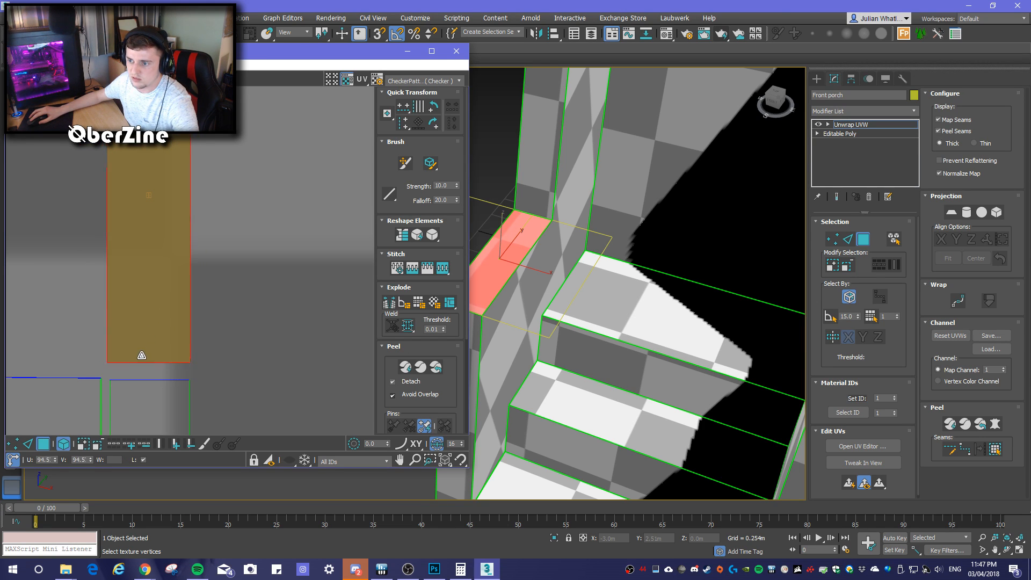
Scale the ledge shell to the narrow strip's width, set it flush on the strip's upper edge, and inspect the ledge
{"action": "left_click_drag", "start_coordinate": [134, 363], "coordinate": [133, 363]}
{"action": "key", "text": "w"}
{"action": "left_click_drag", "start_coordinate": [151, 327], "coordinate": [152, 335]}
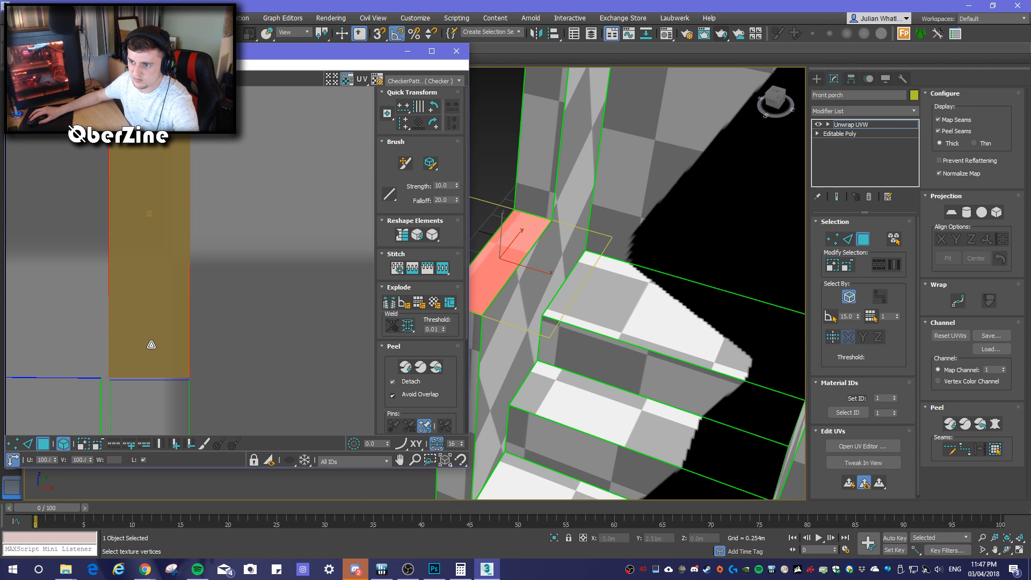
{"action": "left_click_drag", "start_coordinate": [151, 343], "coordinate": [150, 345]}
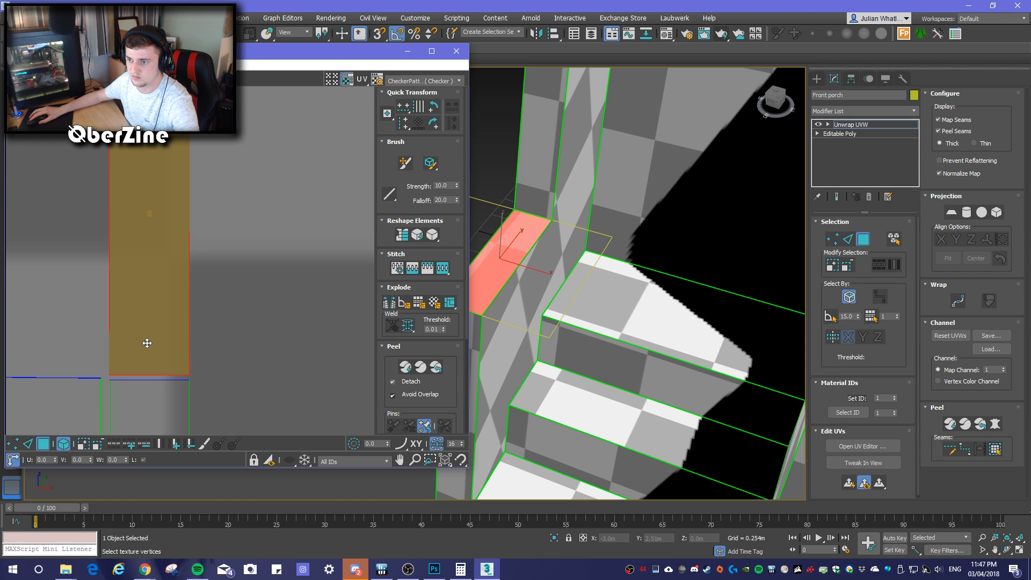
{"action": "middle_click_drag", "start_coordinate": [584, 398], "coordinate": [584, 376]}
{"action": "scroll", "coordinate": [215, 318], "scroll_direction": "down", "scroll_amount": 6}
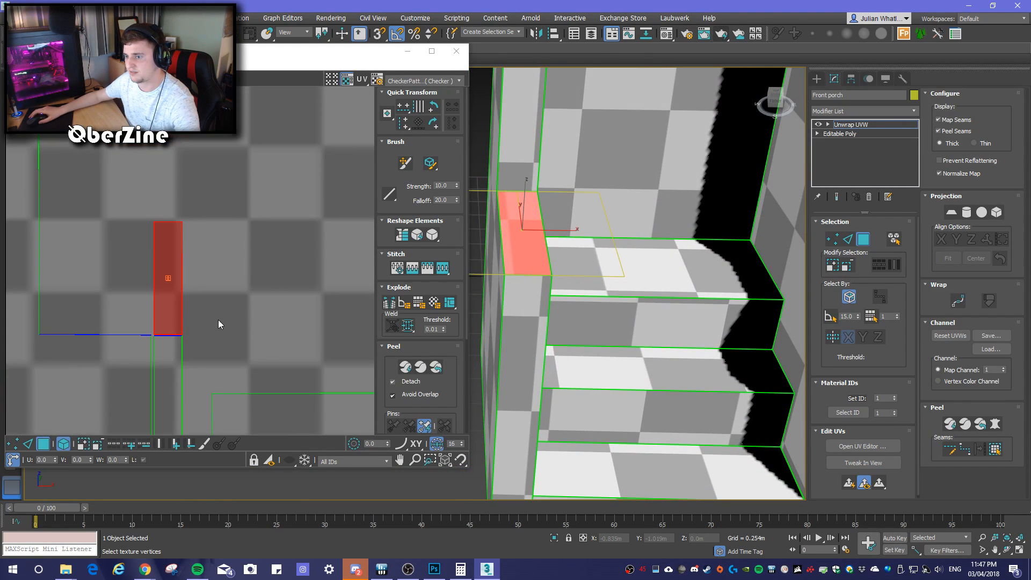
{"action": "middle_click_drag", "start_coordinate": [249, 333], "coordinate": [63, 254]}
{"action": "middle_click_drag", "start_coordinate": [581, 384], "coordinate": [763, 369], "text": "alt"}
{"action": "middle_click_drag", "start_coordinate": [703, 382], "coordinate": [661, 376], "text": "alt"}
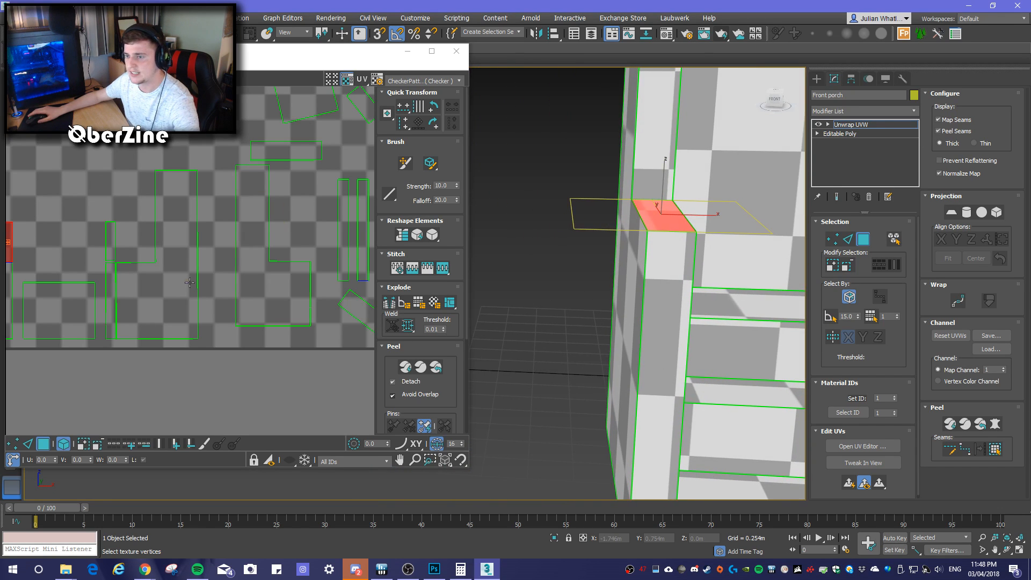
Select the tilted L-shaped shell and rotate it upright, fine-tuning the angle without angle snap until its edges are straight
{"action": "scroll", "coordinate": [147, 156], "scroll_direction": "down", "scroll_amount": 3}
{"action": "scroll", "coordinate": [194, 253], "scroll_direction": "up", "scroll_amount": 4}
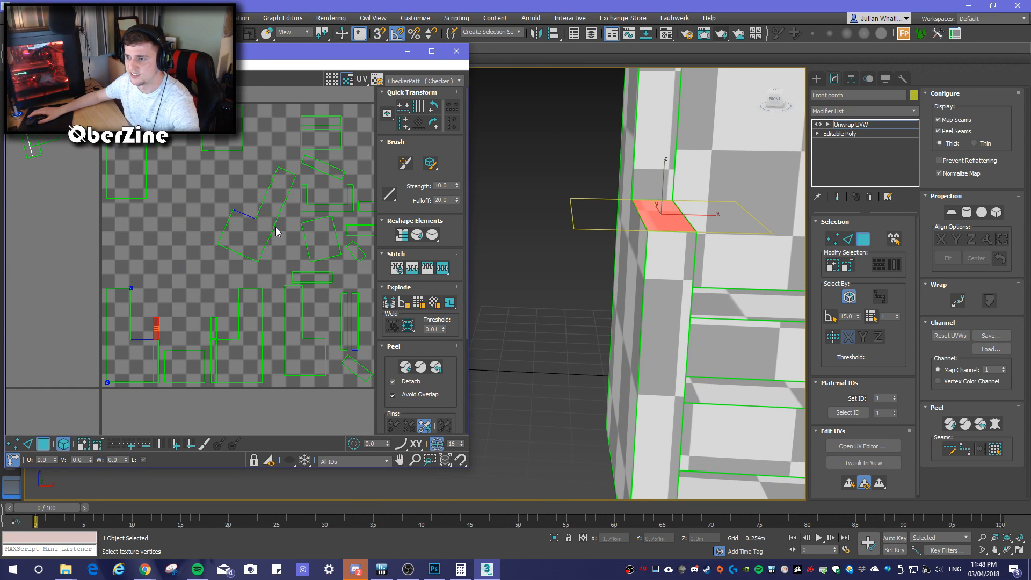
{"action": "left_click", "coordinate": [128, 181]}
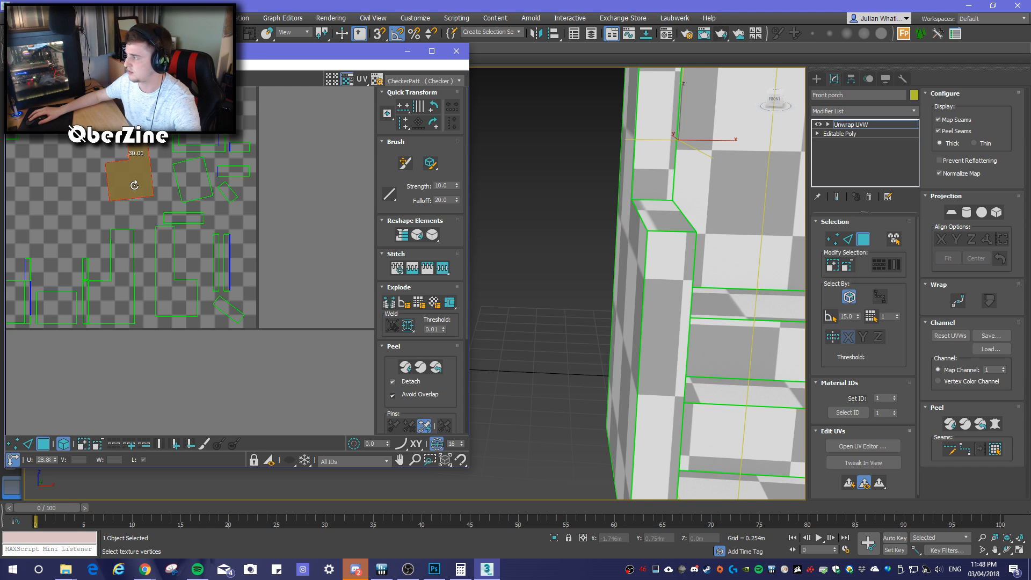
{"action": "left_click_drag", "start_coordinate": [133, 186], "coordinate": [132, 187]}
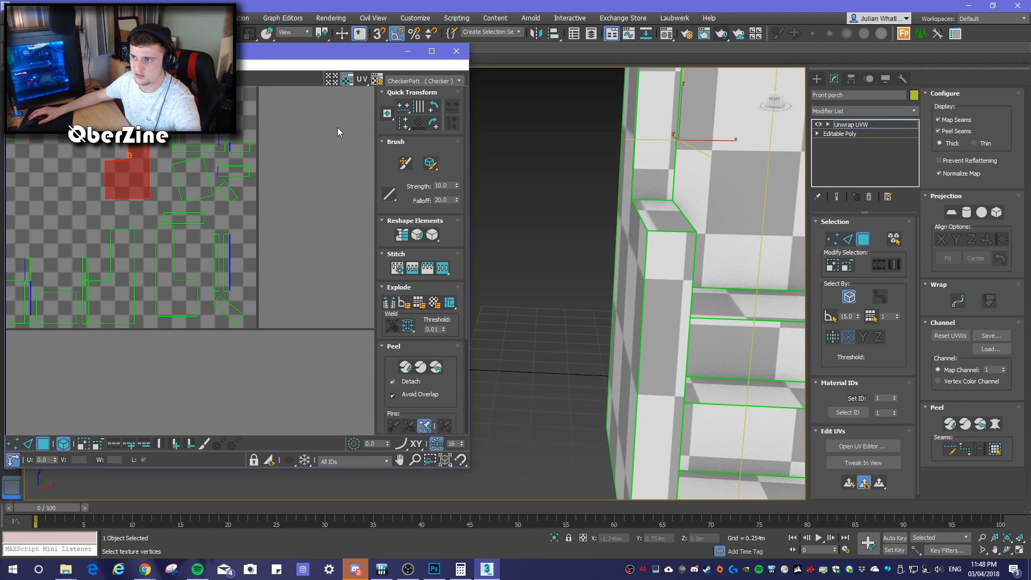
{"action": "scroll", "coordinate": [143, 196], "scroll_direction": "up", "scroll_amount": 6}
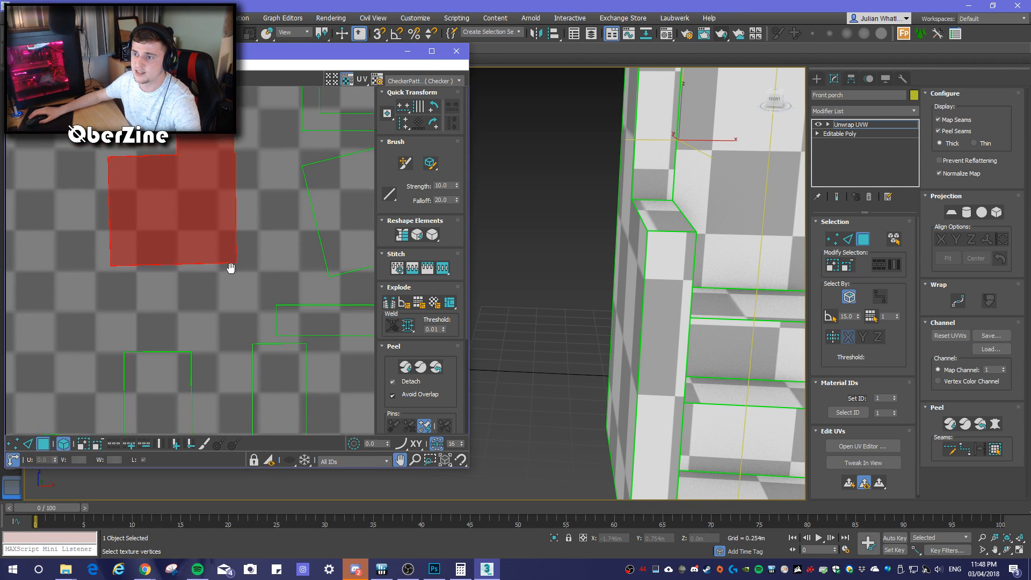
{"action": "scroll", "coordinate": [214, 233], "scroll_direction": "up", "scroll_amount": 2}
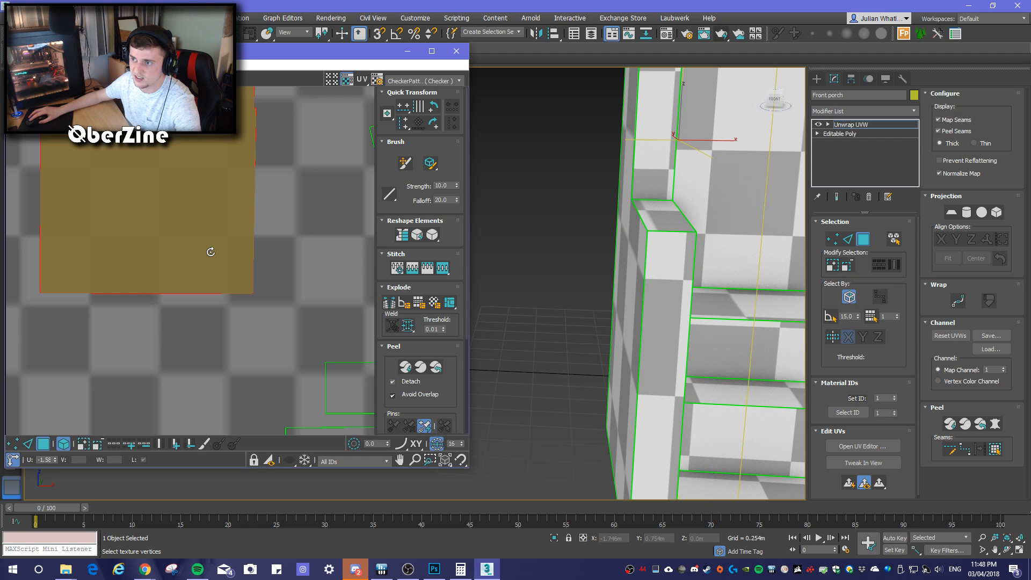
{"action": "scroll", "coordinate": [218, 261], "scroll_direction": "down", "scroll_amount": 4}
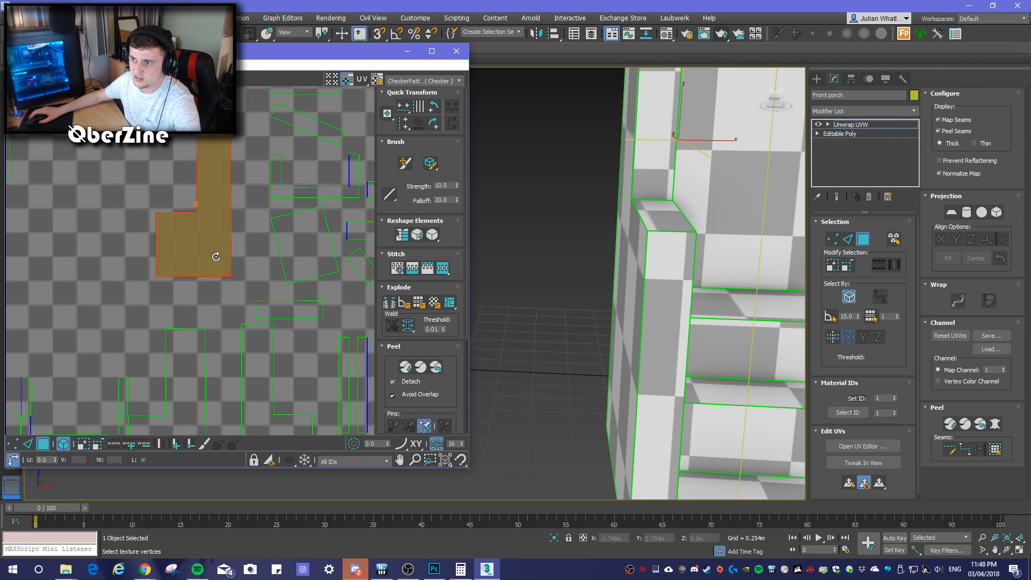
{"action": "scroll", "coordinate": [217, 256], "scroll_direction": "up", "scroll_amount": 2}
Move the straightened L-shaped shell into the lower right area of the UV tile, against the tile's right border
{"action": "middle_click_drag", "start_coordinate": [257, 301], "coordinate": [237, 282]}
{"action": "scroll", "coordinate": [237, 282], "scroll_direction": "down", "scroll_amount": 4}
{"action": "middle_click_drag", "start_coordinate": [269, 320], "coordinate": [230, 276]}
{"action": "left_click_drag", "start_coordinate": [180, 229], "coordinate": [278, 344]}
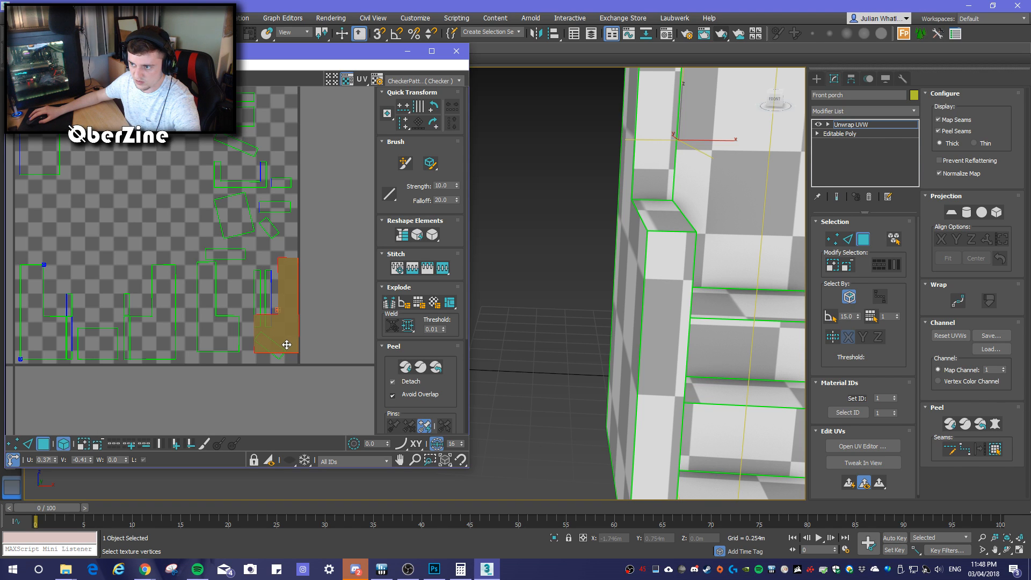
Examine how straight the L-shaped shell's outer edge runs along the UV tile's right border
{"action": "scroll", "coordinate": [303, 333], "scroll_direction": "up", "scroll_amount": 8}
{"action": "scroll", "coordinate": [288, 358], "scroll_direction": "down", "scroll_amount": 3}
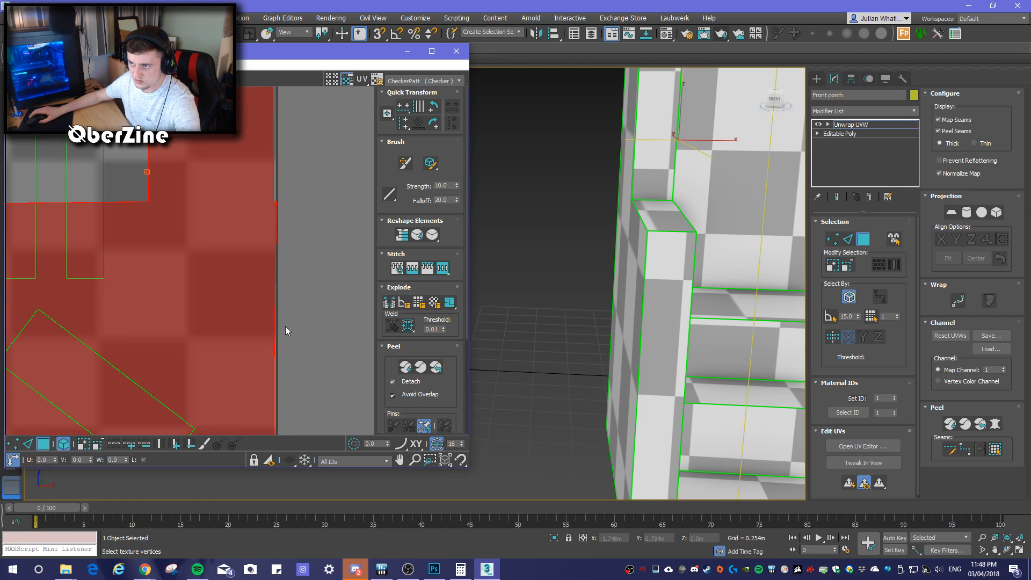
{"action": "middle_click_drag", "start_coordinate": [301, 275], "coordinate": [305, 340]}
{"action": "scroll", "coordinate": [300, 307], "scroll_direction": "up", "scroll_amount": 4}
{"action": "middle_click_drag", "start_coordinate": [229, 159], "coordinate": [294, 234]}
{"action": "scroll", "coordinate": [294, 238], "scroll_direction": "up", "scroll_amount": 5}
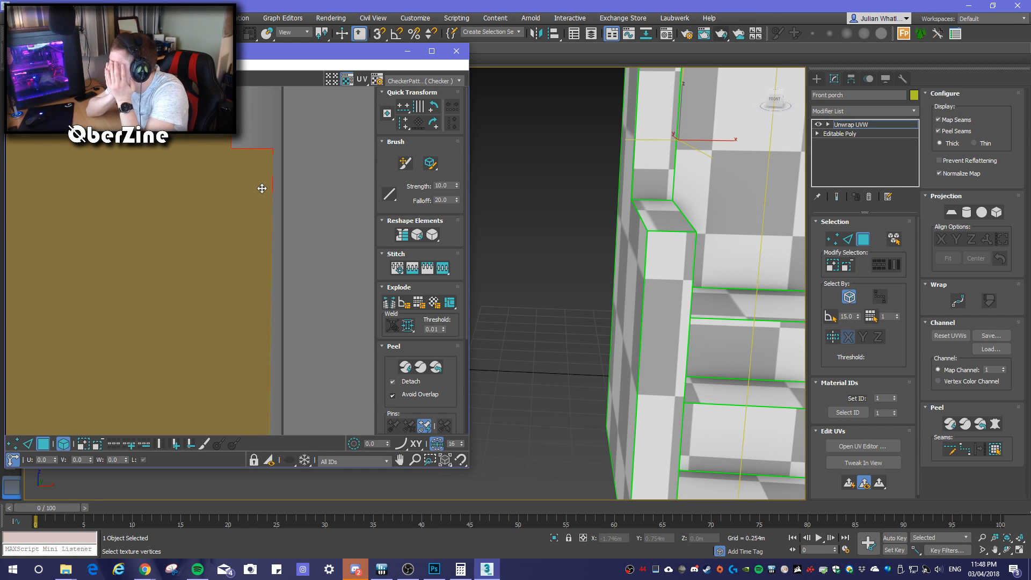
{"action": "scroll", "coordinate": [256, 241], "scroll_direction": "down", "scroll_amount": 5}
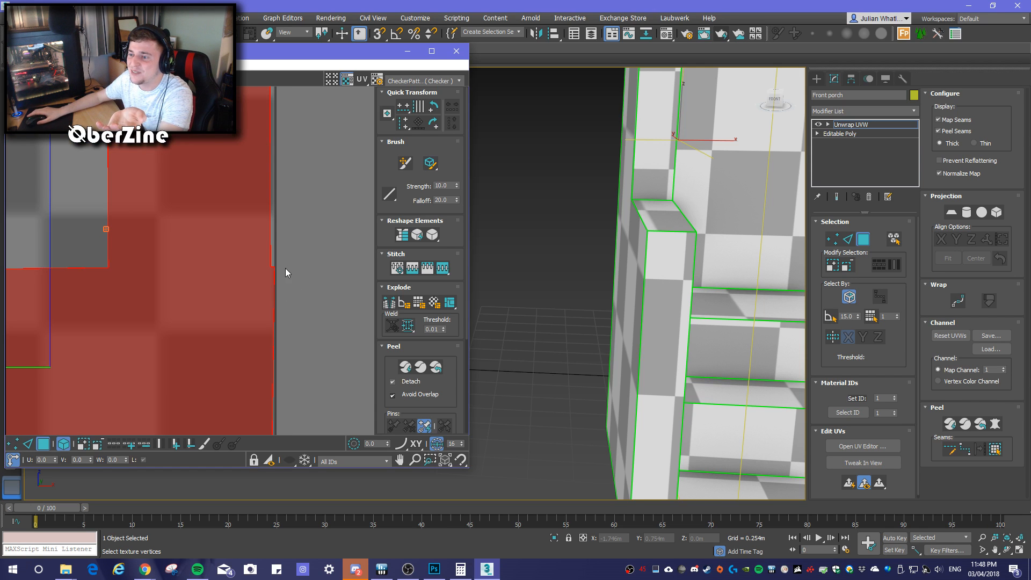
{"action": "scroll", "coordinate": [286, 267], "scroll_direction": "up", "scroll_amount": 2}
{"action": "middle_click_drag", "start_coordinate": [266, 334], "coordinate": [263, 208]}
{"action": "scroll", "coordinate": [305, 197], "scroll_direction": "down", "scroll_amount": 5}
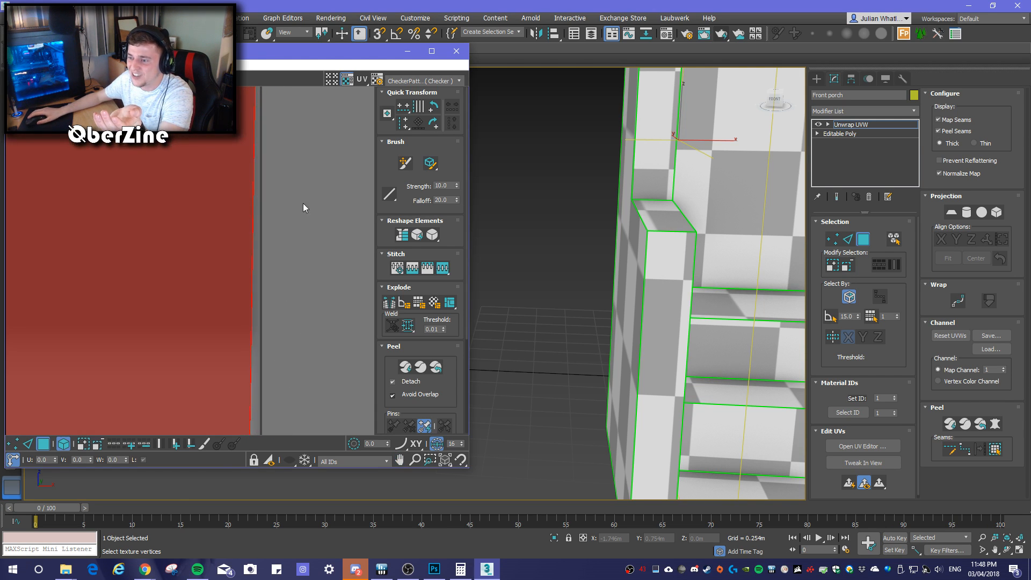
{"action": "middle_click_drag", "start_coordinate": [250, 363], "coordinate": [284, 201]}
{"action": "scroll", "coordinate": [280, 254], "scroll_direction": "up", "scroll_amount": 4}
{"action": "middle_click_drag", "start_coordinate": [267, 291], "coordinate": [242, 376]}
{"action": "middle_click_drag", "start_coordinate": [281, 266], "coordinate": [263, 330]}
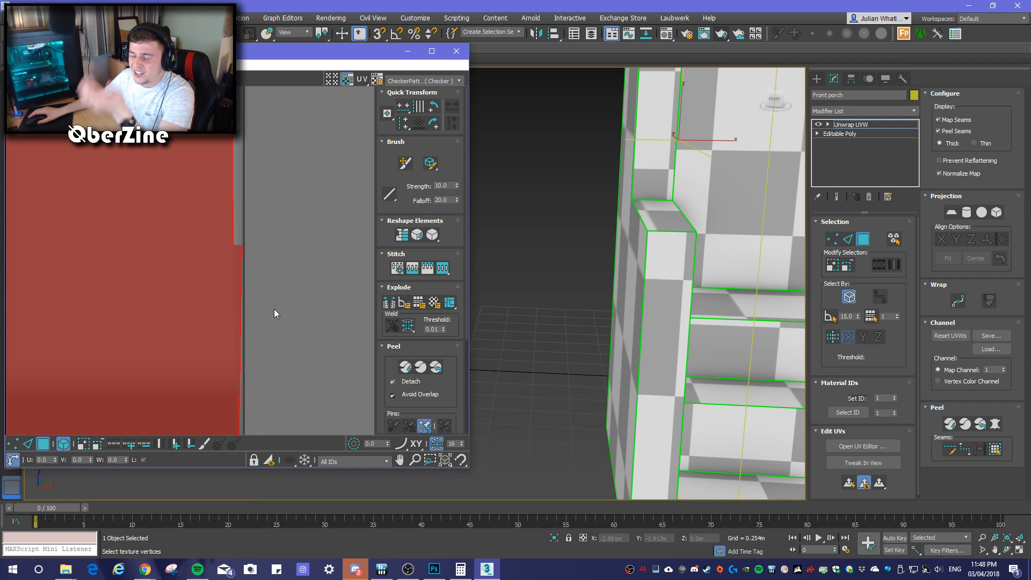
{"action": "middle_click_drag", "start_coordinate": [236, 272], "coordinate": [239, 333]}
{"action": "middle_click_drag", "start_coordinate": [229, 251], "coordinate": [228, 323]}
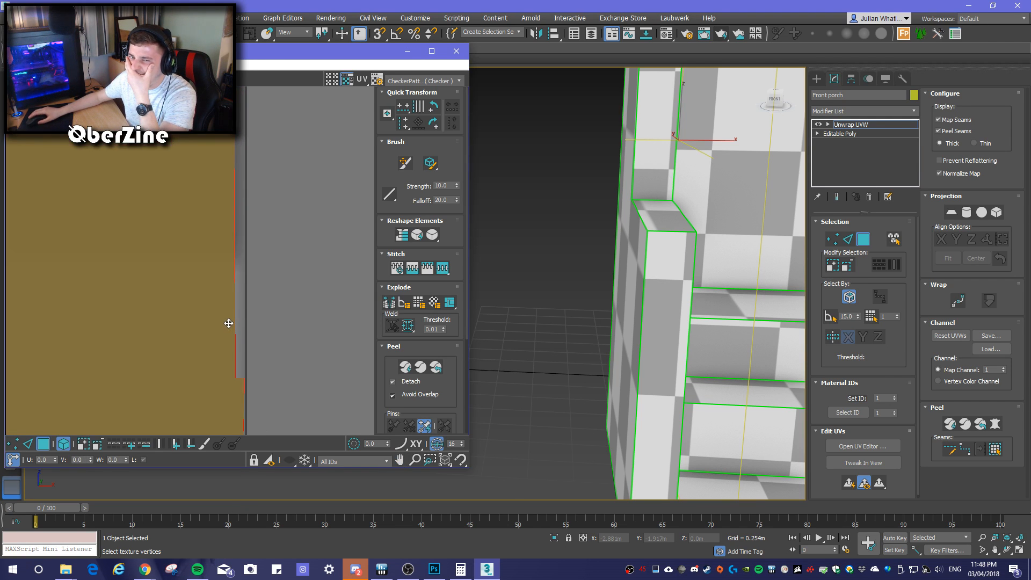
{"action": "middle_click_drag", "start_coordinate": [267, 216], "coordinate": [292, 349]}
{"action": "middle_click_drag", "start_coordinate": [270, 240], "coordinate": [269, 376]}
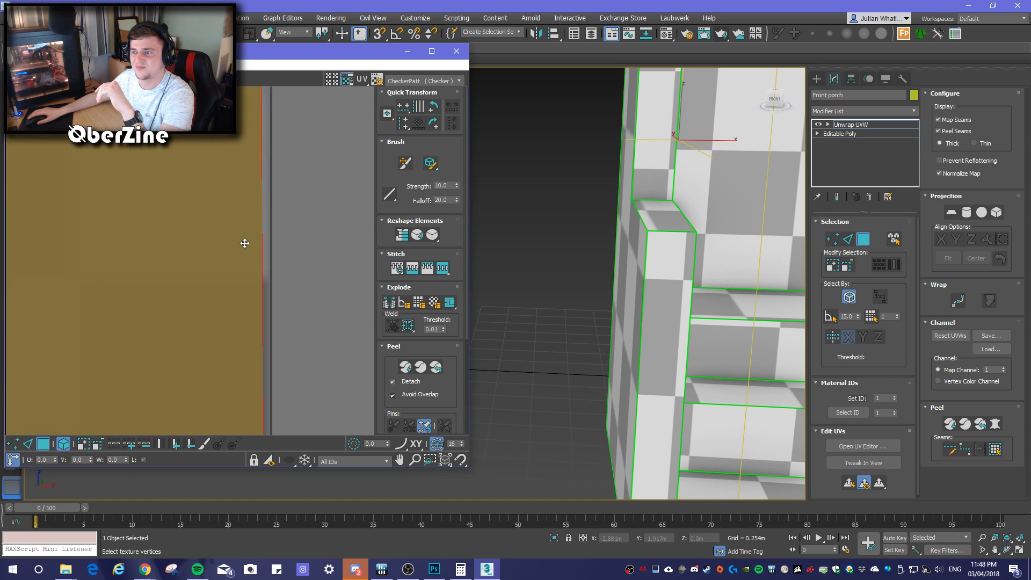
Examine the L-shaped shell's inner corner and remaining edges for straightness and overlap with the smaller shells
{"action": "scroll", "coordinate": [241, 253], "scroll_direction": "down", "scroll_amount": 4}
{"action": "left_click", "coordinate": [249, 258]}
{"action": "middle_click_drag", "start_coordinate": [249, 258], "coordinate": [275, 334]}
{"action": "middle_click_drag", "start_coordinate": [179, 425], "coordinate": [291, 214]}
{"action": "scroll", "coordinate": [220, 239], "scroll_direction": "up", "scroll_amount": 4}
{"action": "middle_click_drag", "start_coordinate": [267, 265], "coordinate": [431, 277]}
{"action": "scroll", "coordinate": [428, 271], "scroll_direction": "down", "scroll_amount": 1}
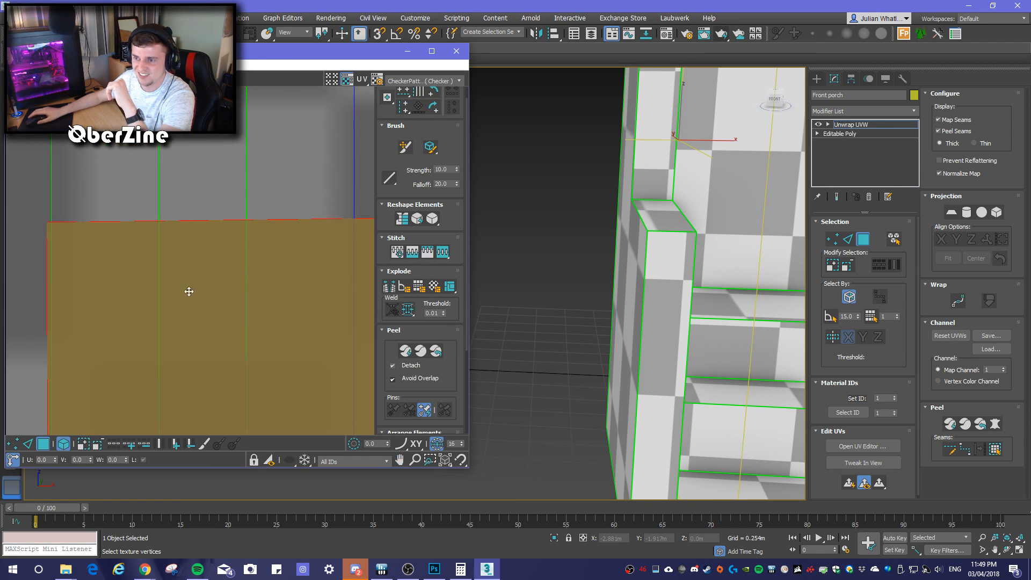
{"action": "middle_click_drag", "start_coordinate": [190, 387], "coordinate": [216, 233]}
{"action": "middle_click_drag", "start_coordinate": [216, 349], "coordinate": [44, 247]}
{"action": "middle_click_drag", "start_coordinate": [233, 414], "coordinate": [308, 371]}
{"action": "scroll", "coordinate": [253, 391], "scroll_direction": "down", "scroll_amount": 6}
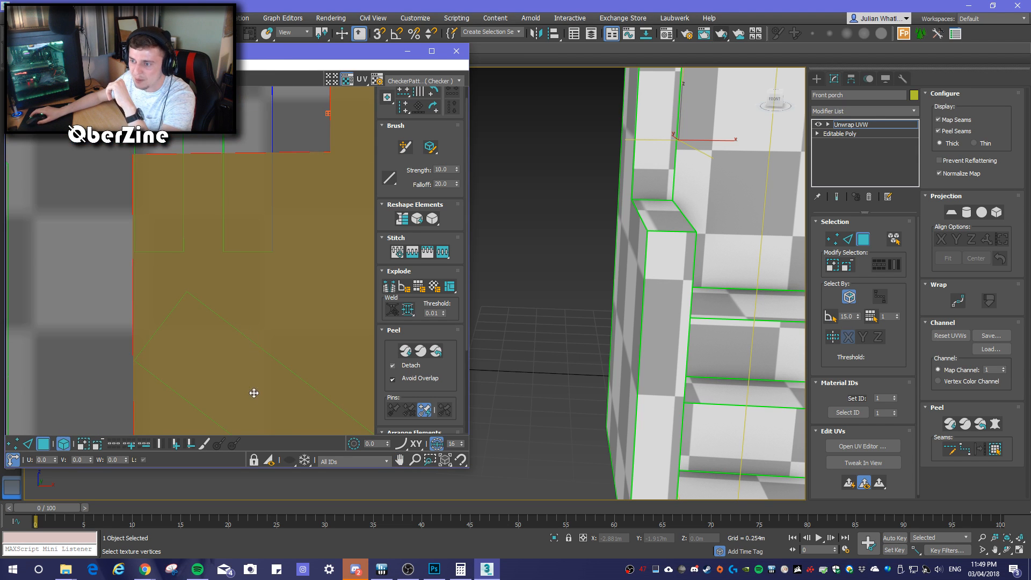
Select the small tilted shell beneath the L-shaped shell, locate its face on the porch, and move it clear of the L-shaped shell
{"action": "left_click", "coordinate": [252, 318]}
{"action": "middle_click_drag", "start_coordinate": [537, 329], "coordinate": [559, 363], "text": "alt"}
{"action": "middle_click_drag", "start_coordinate": [708, 385], "coordinate": [657, 372], "text": "alt"}
{"action": "left_click_drag", "start_coordinate": [250, 321], "coordinate": [152, 172]}
{"action": "middle_click_drag", "start_coordinate": [192, 209], "coordinate": [246, 263]}
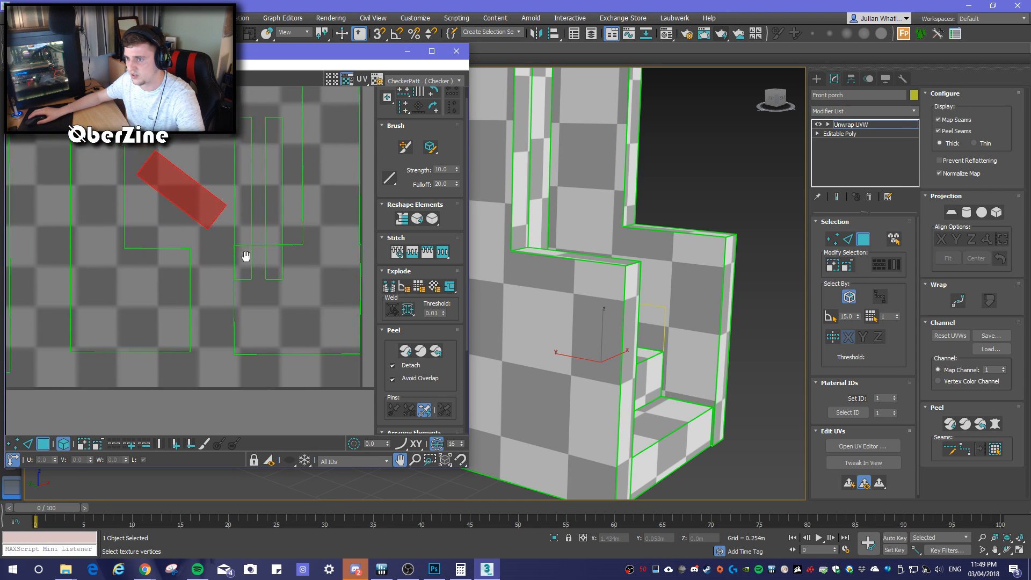
{"action": "scroll", "coordinate": [214, 238], "scroll_direction": "down", "scroll_amount": 9}
{"action": "middle_click_drag", "start_coordinate": [233, 162], "coordinate": [274, 211]}
{"action": "scroll", "coordinate": [277, 293], "scroll_direction": "up", "scroll_amount": 4}
{"action": "scroll", "coordinate": [324, 272], "scroll_direction": "up", "scroll_amount": 2}
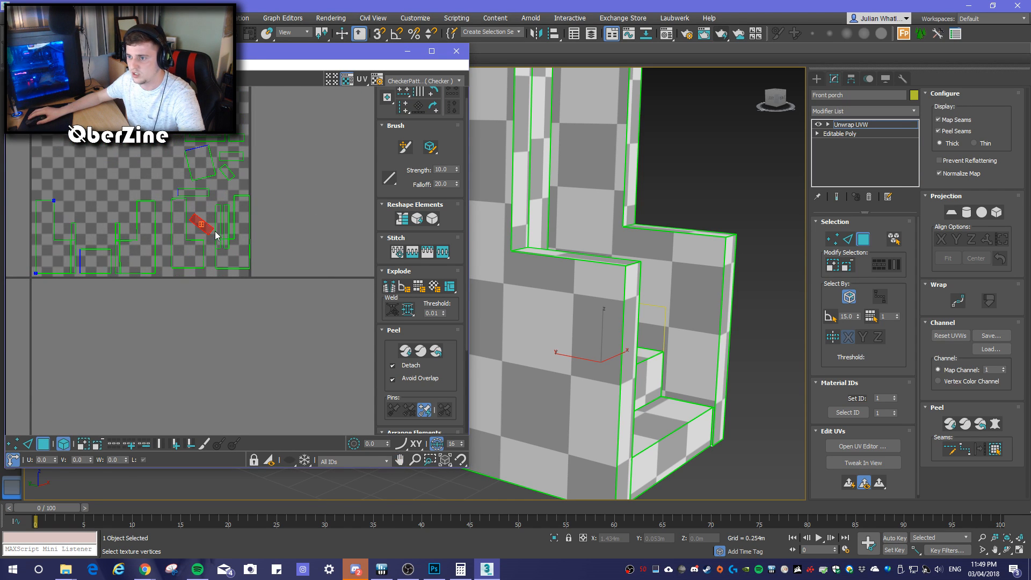
{"action": "scroll", "coordinate": [263, 285], "scroll_direction": "up", "scroll_amount": 4}
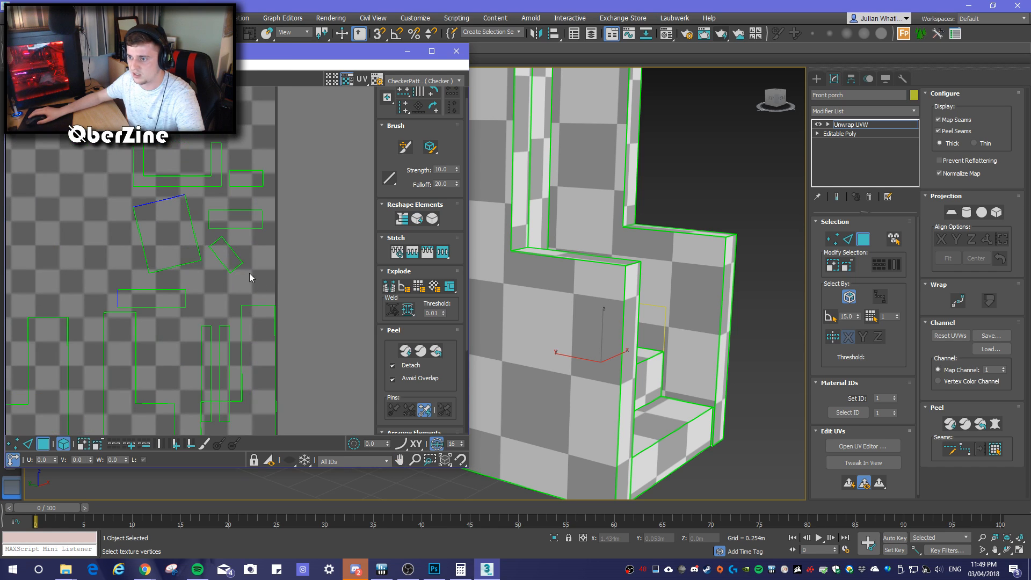
Move the other small tilted shell and the horizontal strip above it outside the UV tile, beyond its right border
{"action": "left_click", "coordinate": [226, 262]}
{"action": "middle_click_drag", "start_coordinate": [607, 361], "coordinate": [534, 383], "text": "alt"}
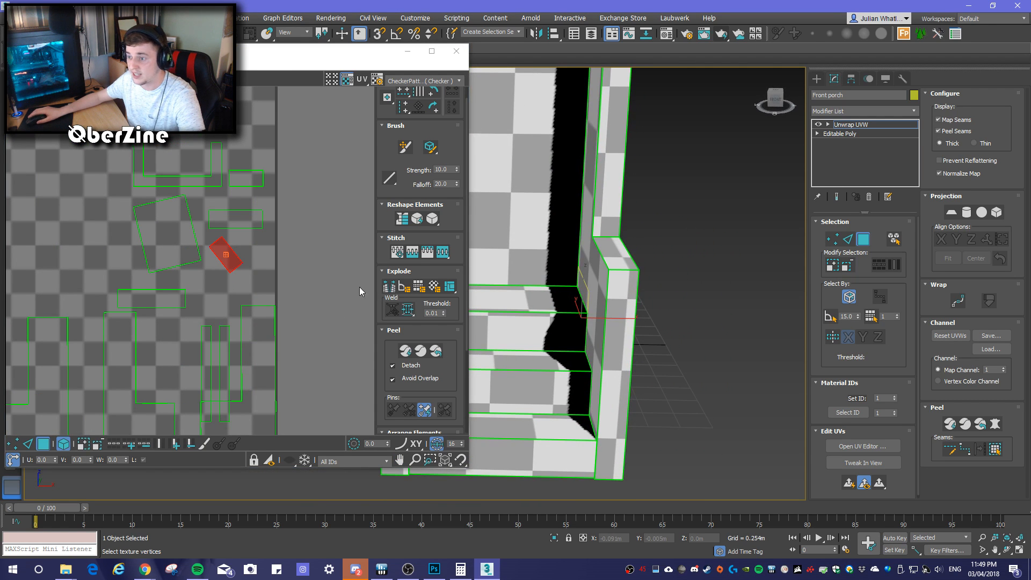
{"action": "left_click_drag", "start_coordinate": [231, 265], "coordinate": [389, 287]}
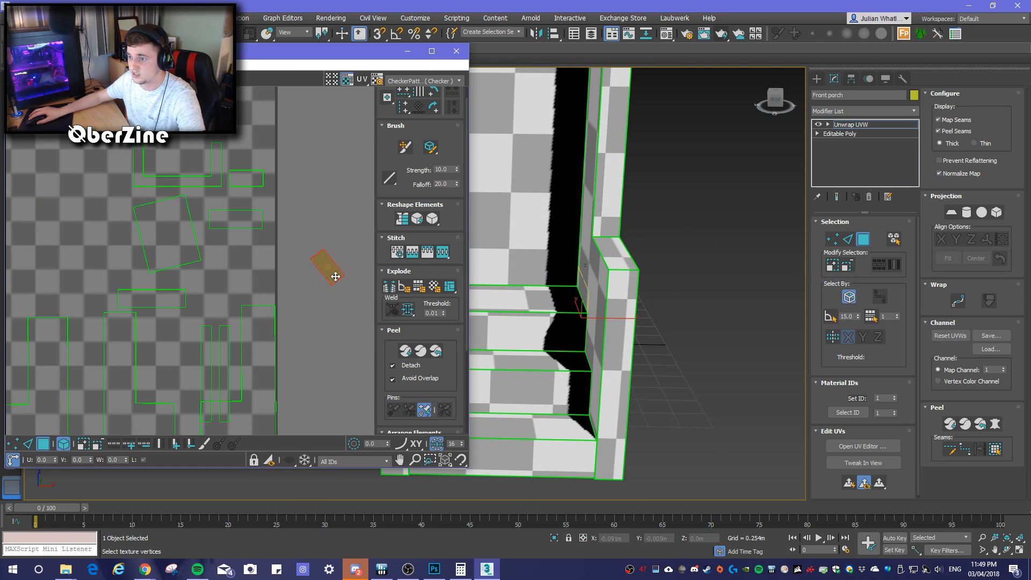
{"action": "left_click", "coordinate": [236, 221]}
{"action": "middle_click_drag", "start_coordinate": [555, 367], "coordinate": [631, 355], "text": "alt"}
{"action": "left_click_drag", "start_coordinate": [255, 226], "coordinate": [365, 208]}
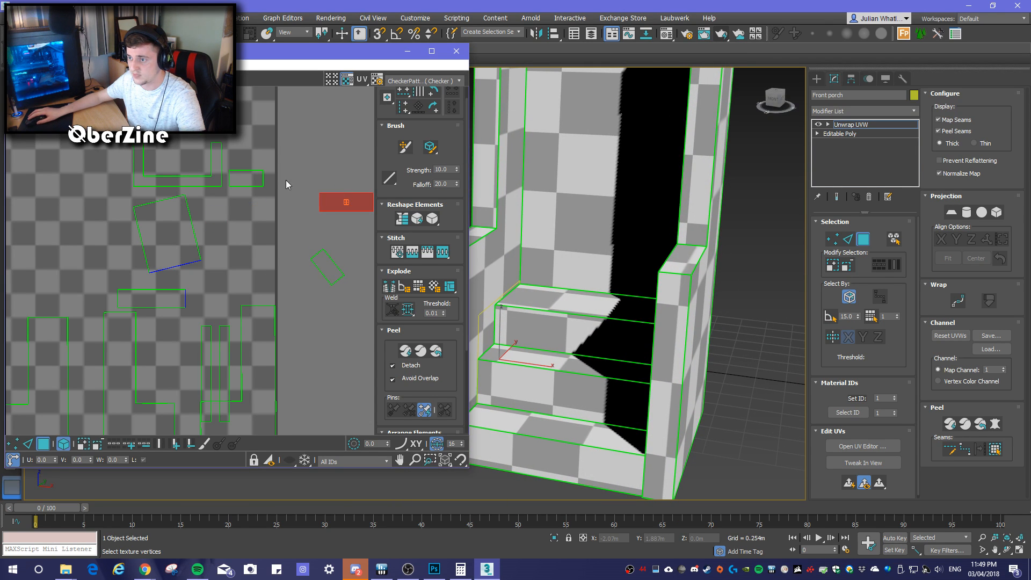
Move the small rectangular shell beside the U-shaped shell and the large tilted shell outside the UV tile, beyond its right border
{"action": "left_click", "coordinate": [259, 182]}
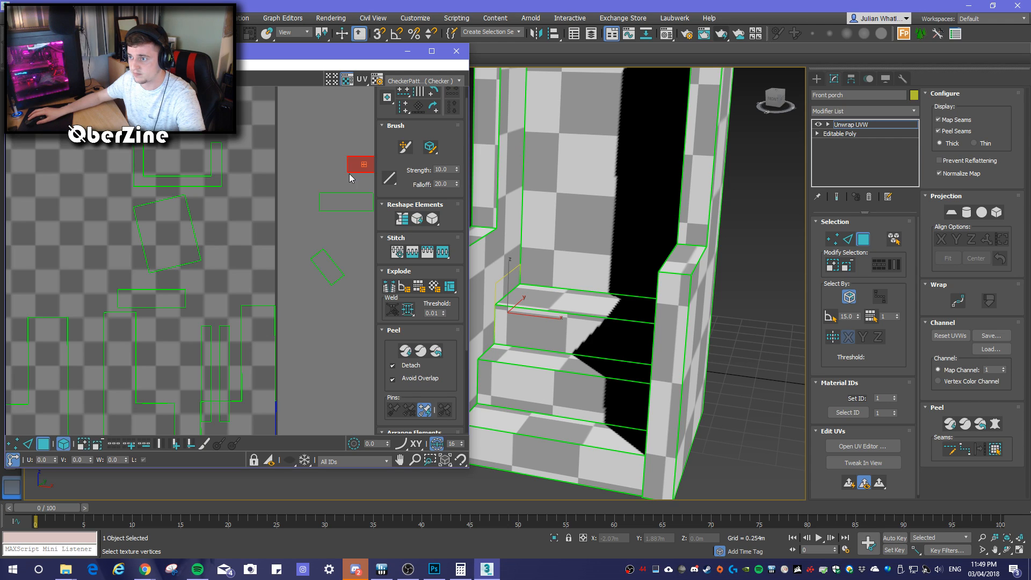
{"action": "left_click", "coordinate": [190, 253]}
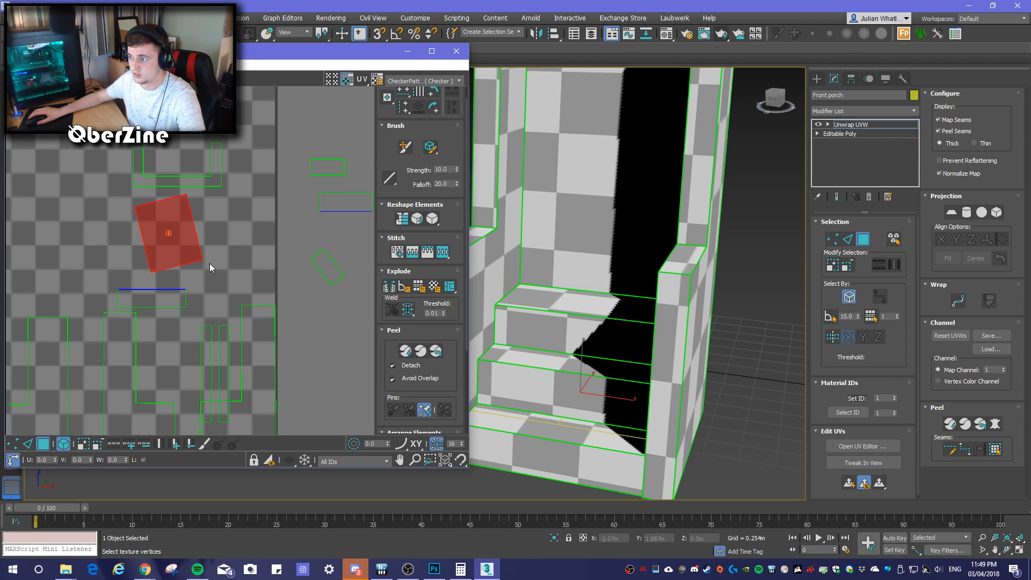
{"action": "left_click_drag", "start_coordinate": [202, 261], "coordinate": [367, 395]}
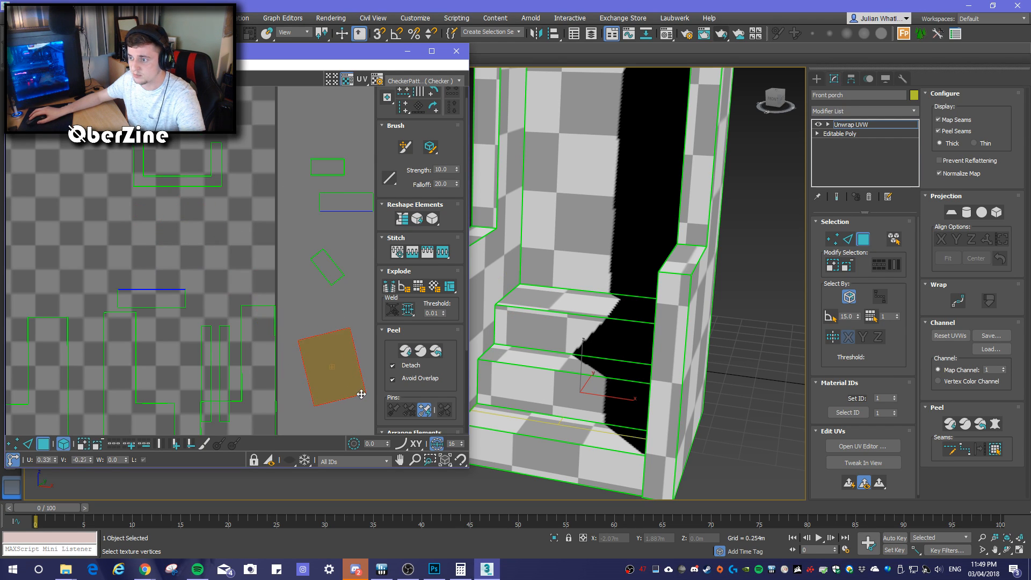
Select the lower step riser's horizontal shell and move it to the lower-left part of the UV tile, near the upright shells
{"action": "left_click", "coordinate": [172, 301]}
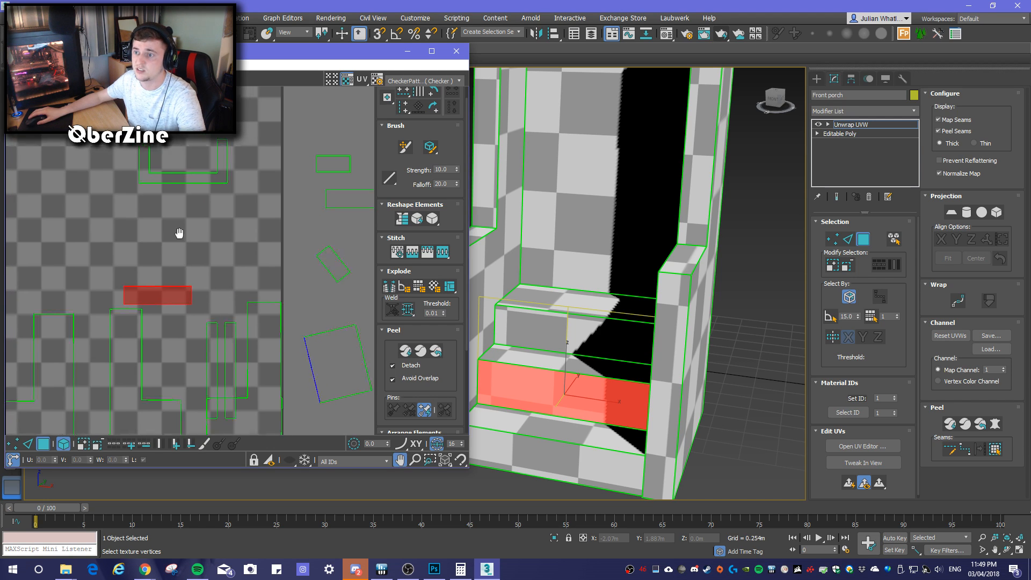
{"action": "middle_click_drag", "start_coordinate": [170, 306], "coordinate": [266, 273]}
{"action": "left_click_drag", "start_coordinate": [269, 266], "coordinate": [62, 375]}
{"action": "middle_click_drag", "start_coordinate": [87, 296], "coordinate": [115, 347]}
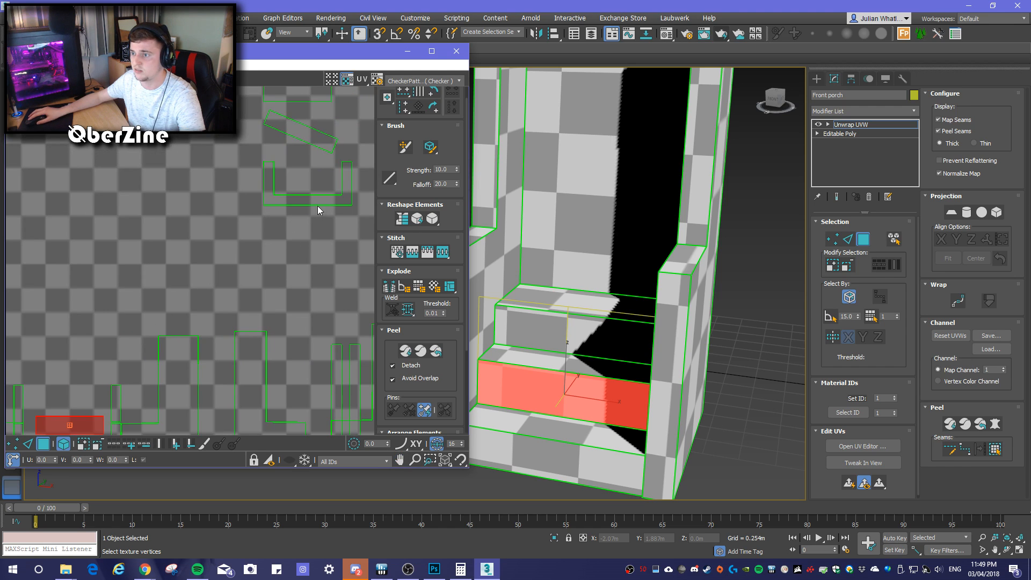
Move the U-shaped shell and the tilted strip above it outside the UV tile, beyond its right border
{"action": "left_click", "coordinate": [318, 207]}
{"action": "left_click", "coordinate": [334, 201]}
{"action": "middle_click_drag", "start_coordinate": [593, 242], "coordinate": [565, 281]}
{"action": "middle_click_drag", "start_coordinate": [257, 285], "coordinate": [140, 266]}
{"action": "scroll", "coordinate": [140, 266], "scroll_direction": "down", "scroll_amount": 2}
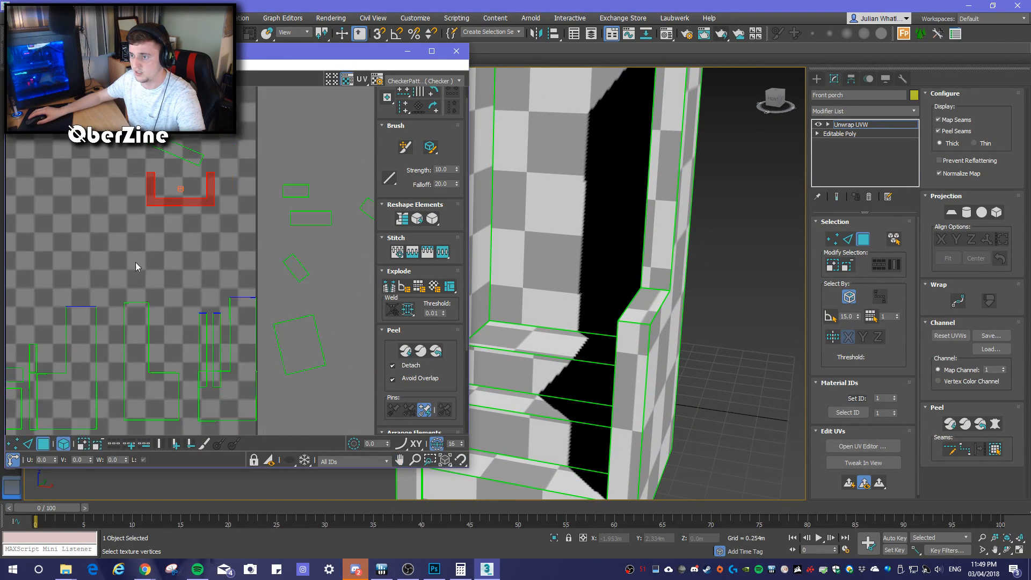
{"action": "scroll", "coordinate": [140, 265], "scroll_direction": "down", "scroll_amount": 2}
{"action": "left_click_drag", "start_coordinate": [176, 221], "coordinate": [282, 196]}
{"action": "left_click", "coordinate": [158, 197]}
{"action": "middle_click_drag", "start_coordinate": [523, 333], "coordinate": [590, 298]}
{"action": "left_click_drag", "start_coordinate": [163, 200], "coordinate": [229, 187]}
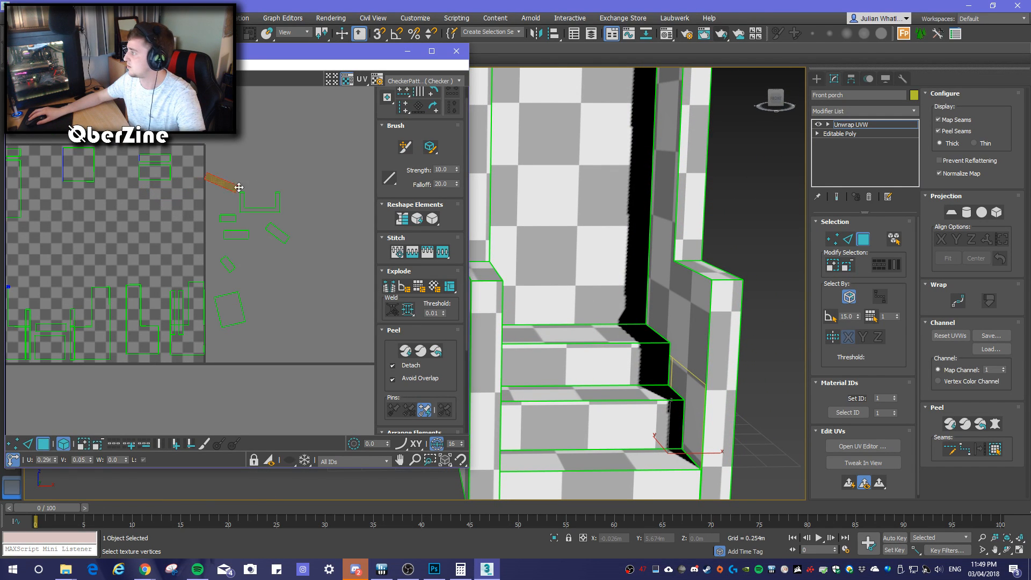
Group the top tread's shell, the thin strip above it and the lowest tread's square shell with the step shells in the tile's lower-left area
{"action": "left_click", "coordinate": [154, 176]}
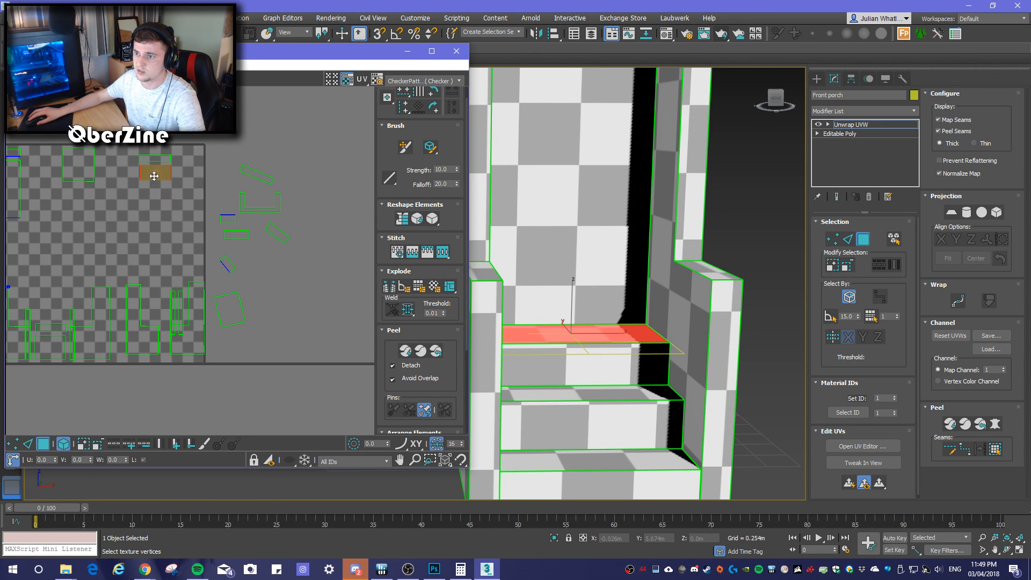
{"action": "left_click_drag", "start_coordinate": [164, 179], "coordinate": [60, 308]}
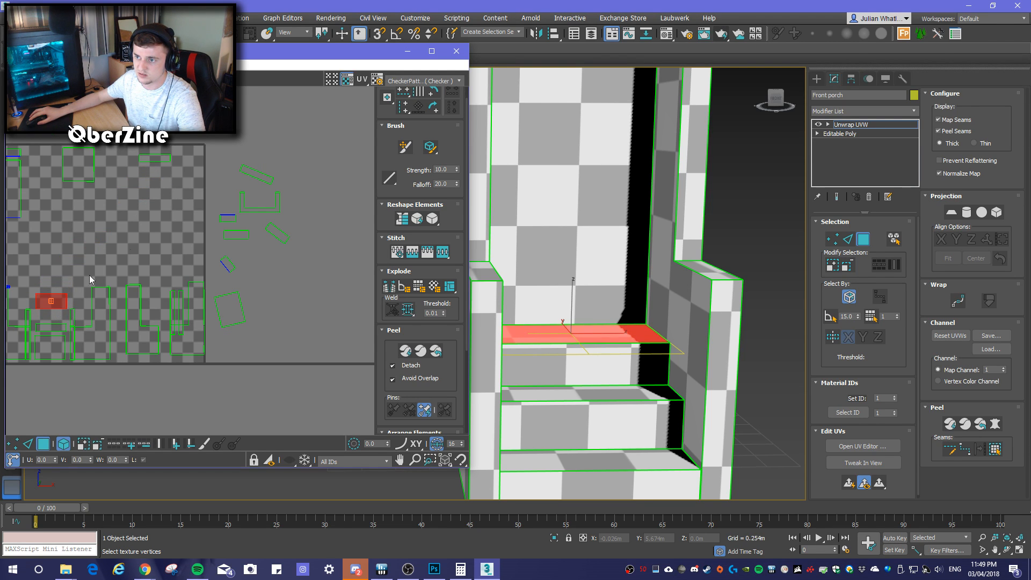
{"action": "left_click", "coordinate": [170, 160]}
{"action": "left_click_drag", "start_coordinate": [170, 160], "coordinate": [65, 320]}
{"action": "left_click", "coordinate": [84, 170]}
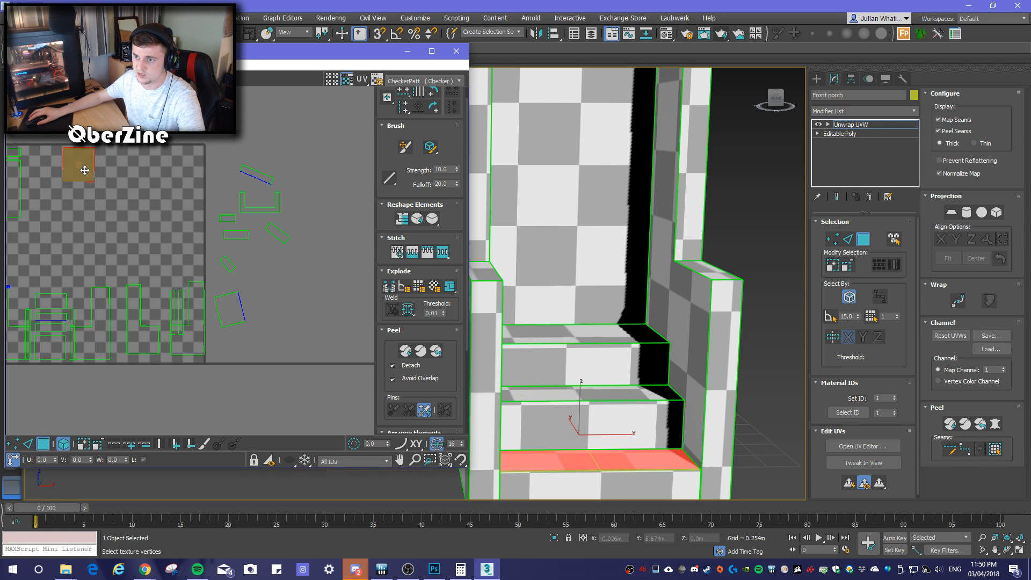
{"action": "left_click_drag", "start_coordinate": [84, 175], "coordinate": [56, 279]}
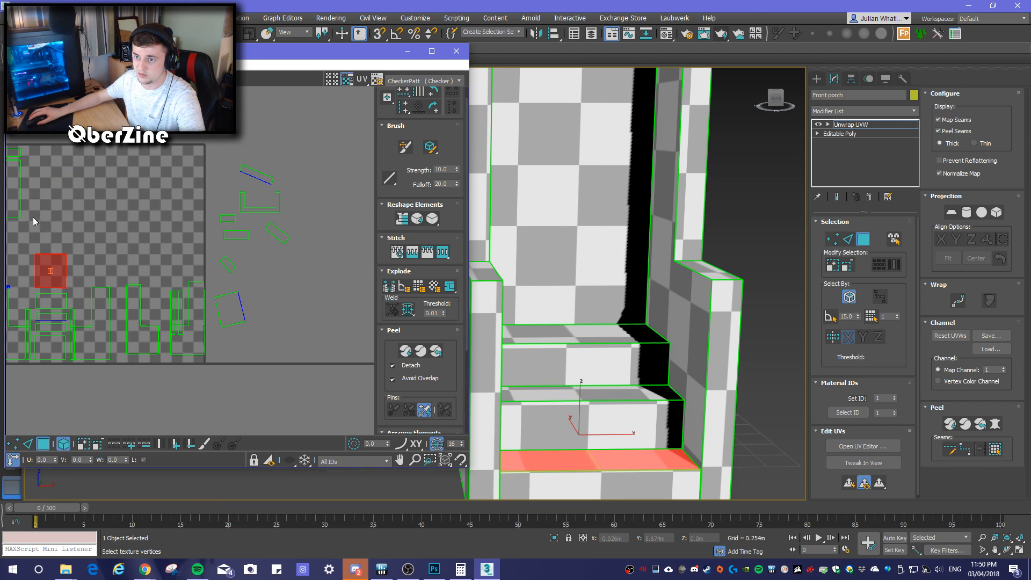
Move the top step riser's shell just above the lowest tread's square shell, then select the top tread's shell in the stack
{"action": "left_click", "coordinate": [15, 172]}
{"action": "middle_click_drag", "start_coordinate": [138, 207], "coordinate": [243, 245]}
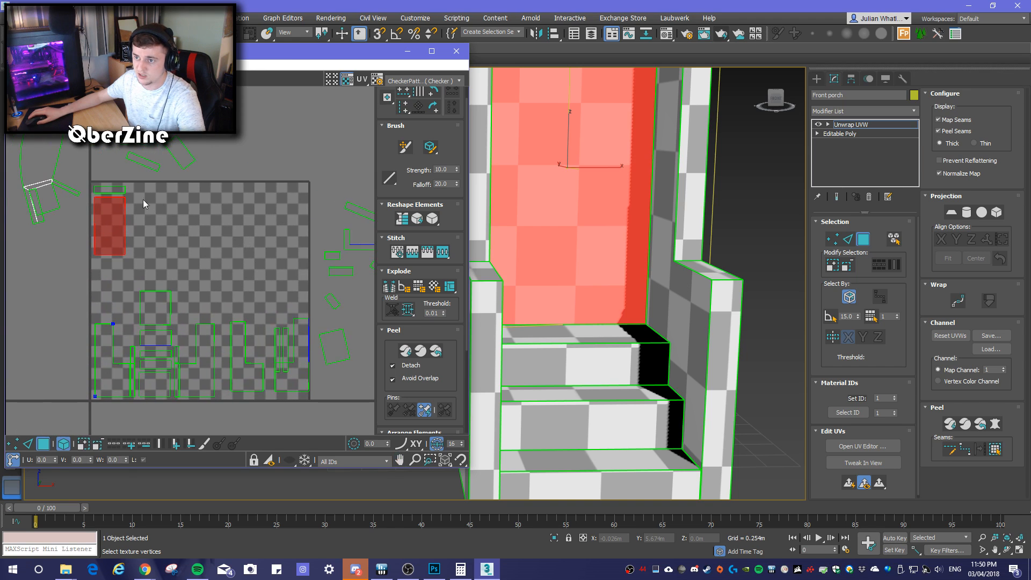
{"action": "left_click", "coordinate": [109, 187]}
{"action": "left_click_drag", "start_coordinate": [119, 191], "coordinate": [169, 285]}
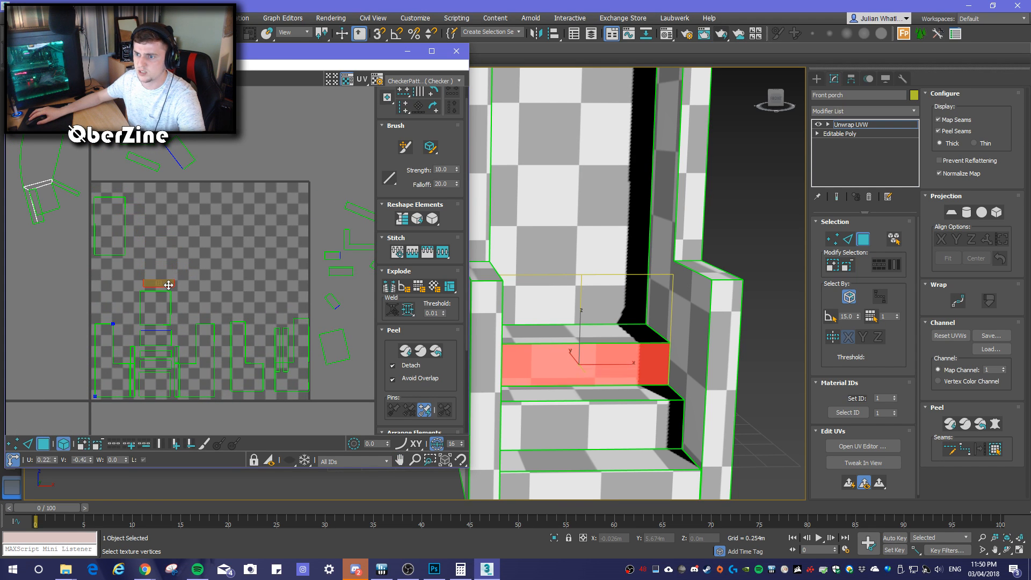
{"action": "scroll", "coordinate": [187, 302], "scroll_direction": "up", "scroll_amount": 8}
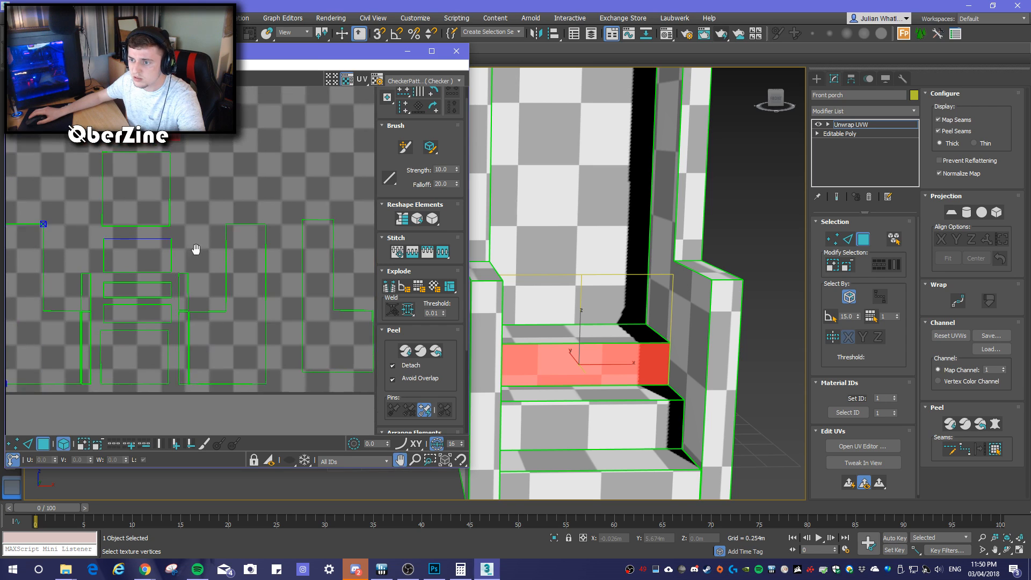
{"action": "left_click", "coordinate": [173, 236]}
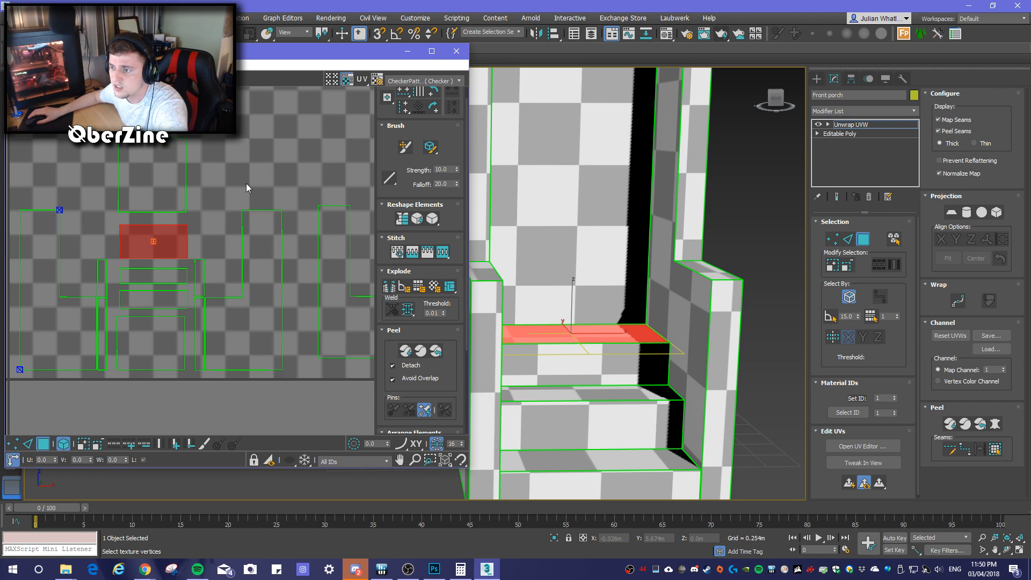
Move the narrow vertical strip of the porch's right front upright next to the stacked step shells, on their left side
{"action": "middle_click_drag", "start_coordinate": [268, 196], "coordinate": [7, 322]}
{"action": "scroll", "coordinate": [171, 192], "scroll_direction": "down", "scroll_amount": 8}
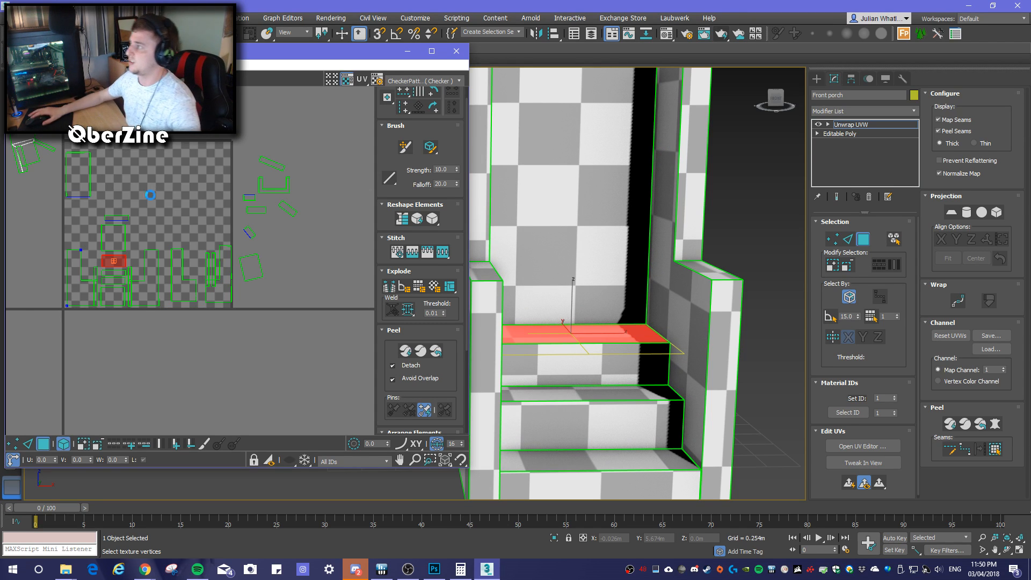
{"action": "scroll", "coordinate": [225, 250], "scroll_direction": "up", "scroll_amount": 5}
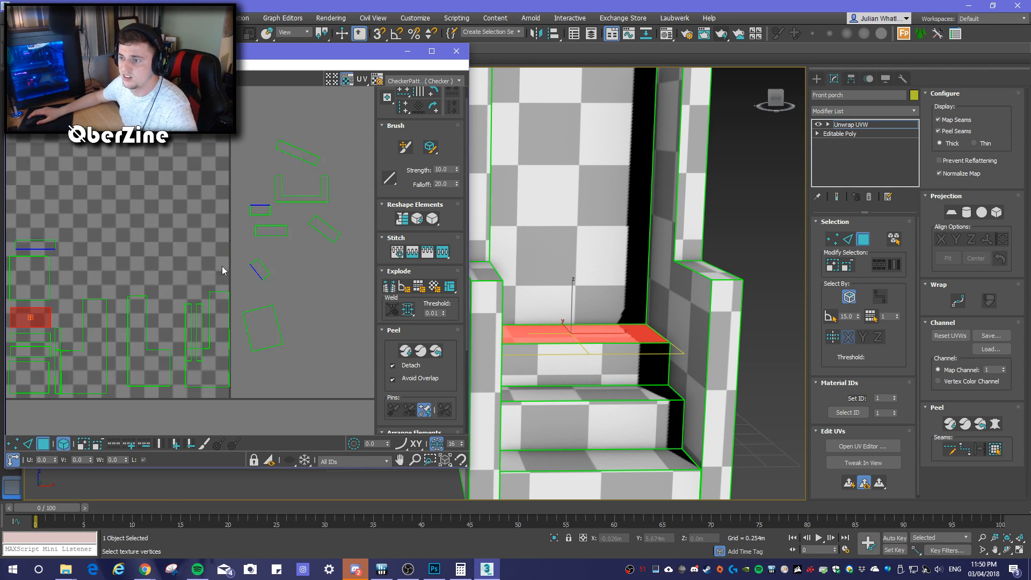
{"action": "left_click", "coordinate": [211, 201]}
{"action": "middle_click_drag", "start_coordinate": [234, 206], "coordinate": [332, 228]}
{"action": "scroll", "coordinate": [273, 290], "scroll_direction": "up", "scroll_amount": 2}
{"action": "scroll", "coordinate": [208, 220], "scroll_direction": "down", "scroll_amount": 2}
{"action": "middle_click_drag", "start_coordinate": [231, 228], "coordinate": [358, 297]}
{"action": "middle_click_drag", "start_coordinate": [274, 258], "coordinate": [239, 278]}
{"action": "left_click", "coordinate": [339, 294]}
{"action": "left_click_drag", "start_coordinate": [339, 295], "coordinate": [93, 240]}
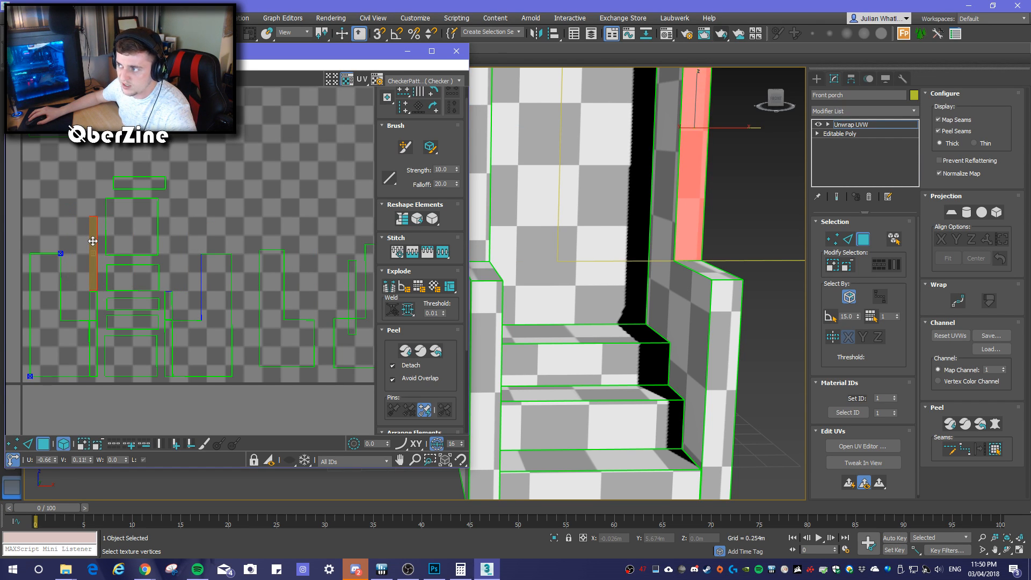
Scale the right upright's narrow strip down slightly and reposition it, comparing its checker pattern with the adjoining porch faces
{"action": "mouse_move", "coordinate": [638, 332]}
{"action": "middle_mouse_down", "text": "alt"}
{"action": "mouse_move", "coordinate": [585, 343]}
{"action": "mouse_move", "coordinate": [634, 343]}
{"action": "middle_mouse_up", "text": "alt"}
{"action": "scroll", "coordinate": [98, 250], "scroll_direction": "up", "scroll_amount": 5}
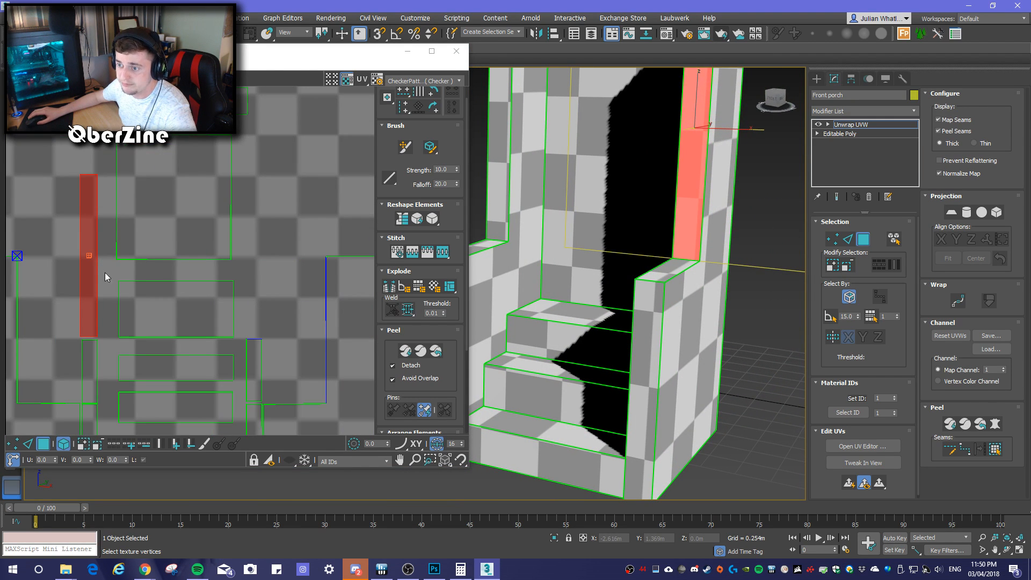
{"action": "scroll", "coordinate": [99, 306], "scroll_direction": "up", "scroll_amount": 4}
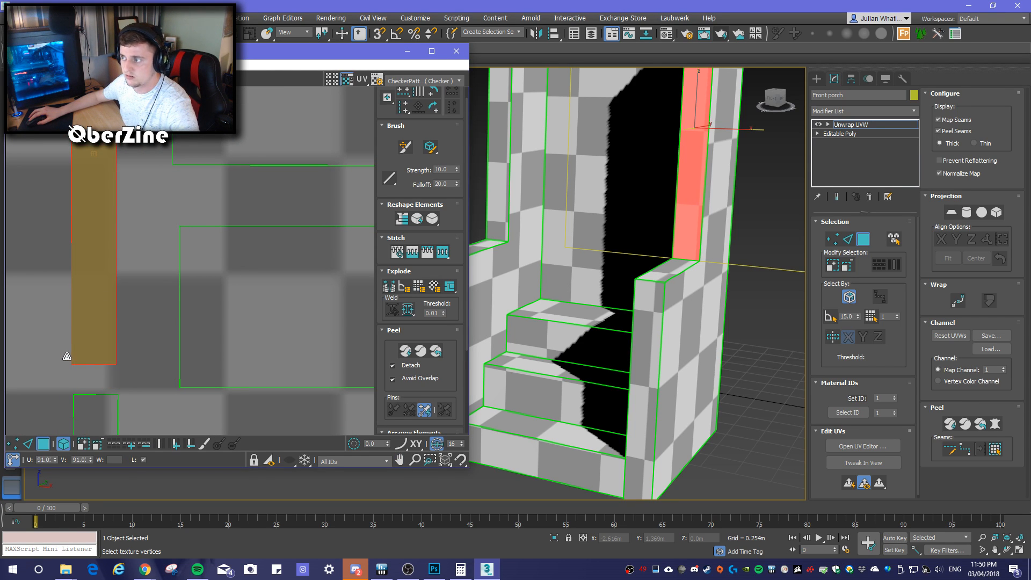
{"action": "left_click_drag", "start_coordinate": [64, 363], "coordinate": [60, 367]}
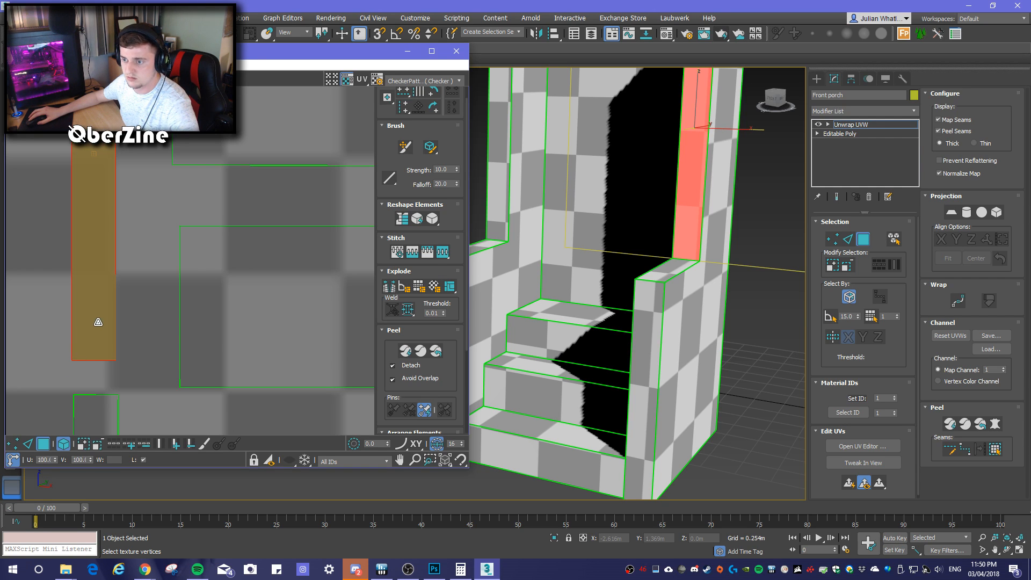
{"action": "mouse_move", "coordinate": [101, 292]}
{"action": "left_mouse_down"}
{"action": "mouse_move", "coordinate": [100, 328]}
{"action": "mouse_move", "coordinate": [99, 263]}
{"action": "mouse_move", "coordinate": [7, 275]}
{"action": "mouse_move", "coordinate": [90, 277]}
{"action": "mouse_move", "coordinate": [75, 277]}
{"action": "left_mouse_up"}
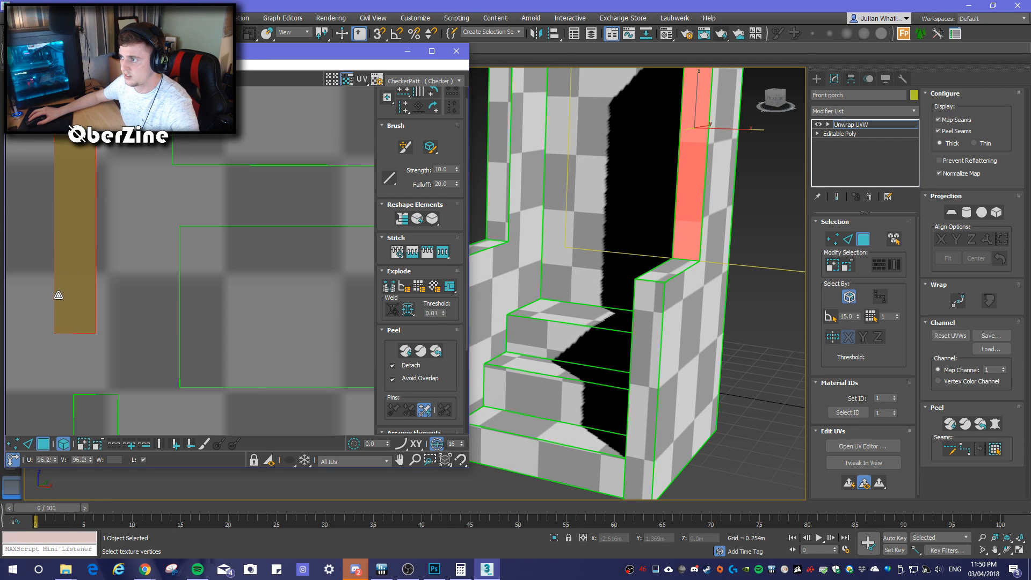
{"action": "mouse_move", "coordinate": [68, 276]}
{"action": "left_mouse_down"}
{"action": "mouse_move", "coordinate": [62, 361]}
{"action": "mouse_move", "coordinate": [70, 274]}
{"action": "left_mouse_up"}
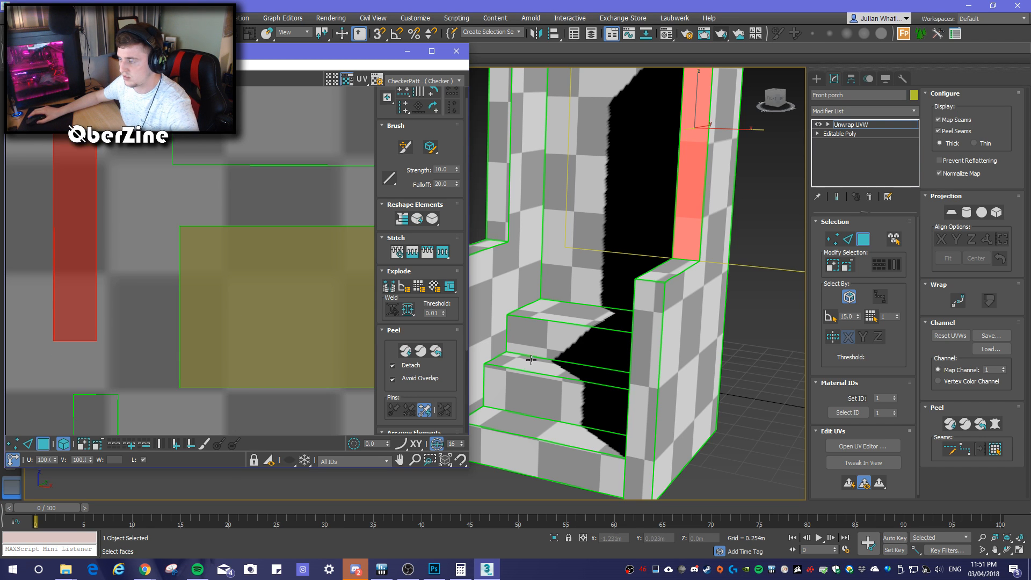
{"action": "middle_click_drag", "start_coordinate": [587, 317], "coordinate": [639, 443], "text": "alt"}
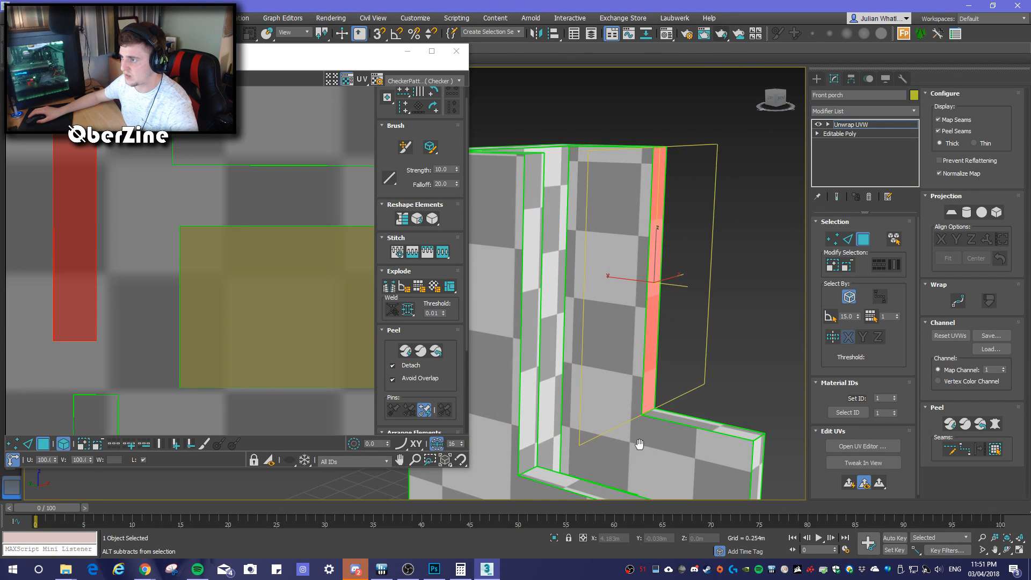
Move the other upright's narrow vertical strip from beside the L-shaped shell to the right side of the stacked step shells
{"action": "scroll", "coordinate": [206, 307], "scroll_direction": "down", "scroll_amount": 8}
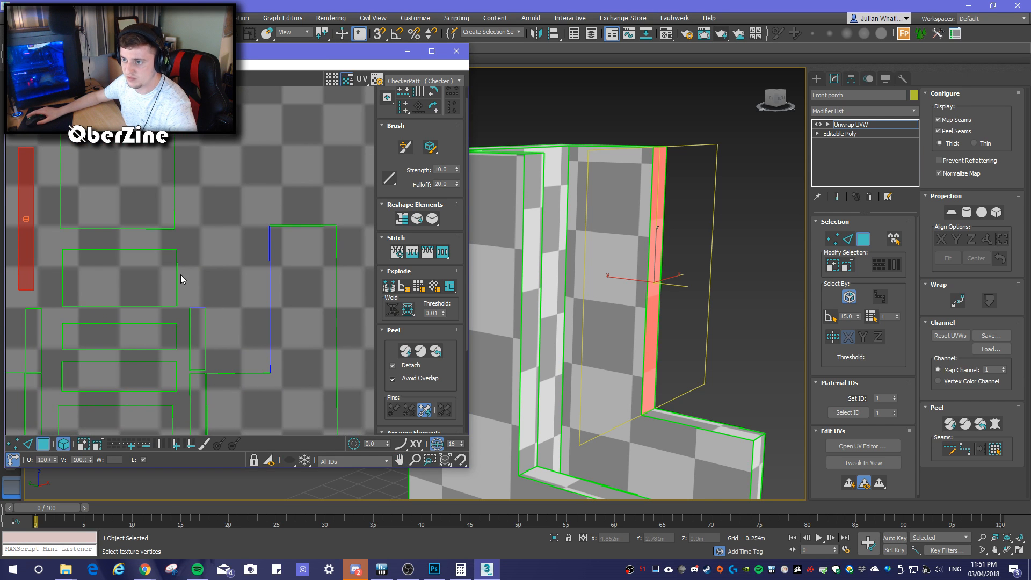
{"action": "middle_click_drag", "start_coordinate": [169, 281], "coordinate": [157, 305]}
{"action": "scroll", "coordinate": [157, 305], "scroll_direction": "down", "scroll_amount": 8}
{"action": "scroll", "coordinate": [180, 295], "scroll_direction": "up", "scroll_amount": 5}
{"action": "middle_click_drag", "start_coordinate": [204, 277], "coordinate": [204, 226]}
{"action": "left_click", "coordinate": [300, 283]}
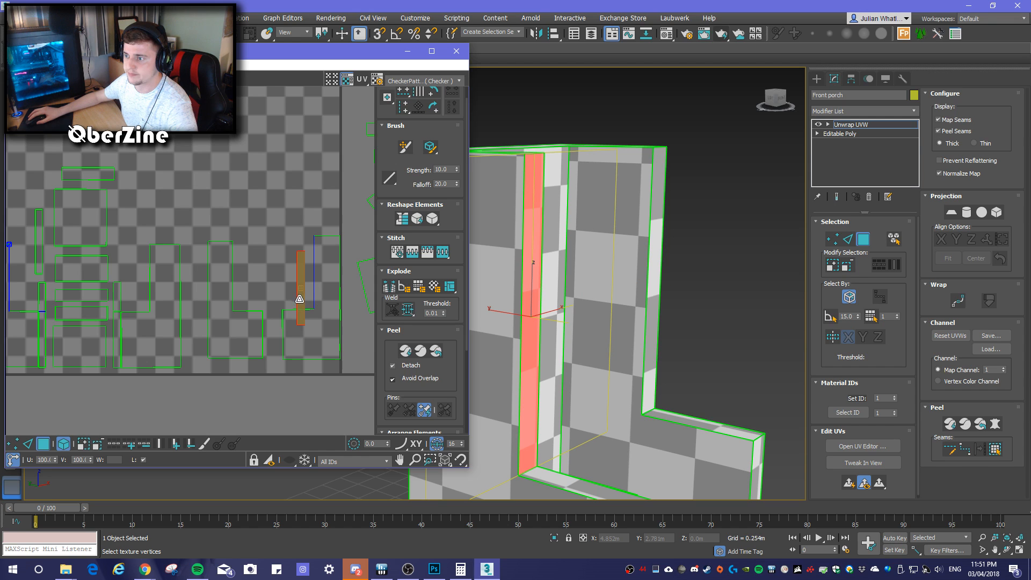
{"action": "left_click_drag", "start_coordinate": [299, 302], "coordinate": [122, 253]}
Scale the second narrow strip down to about 86 percent, using the first narrow strip as the size reference
{"action": "middle_click_drag", "start_coordinate": [495, 380], "coordinate": [468, 372], "text": "alt"}
{"action": "scroll", "coordinate": [466, 373], "scroll_direction": "down", "scroll_amount": 2}
{"action": "middle_click_drag", "start_coordinate": [618, 385], "coordinate": [513, 285]}
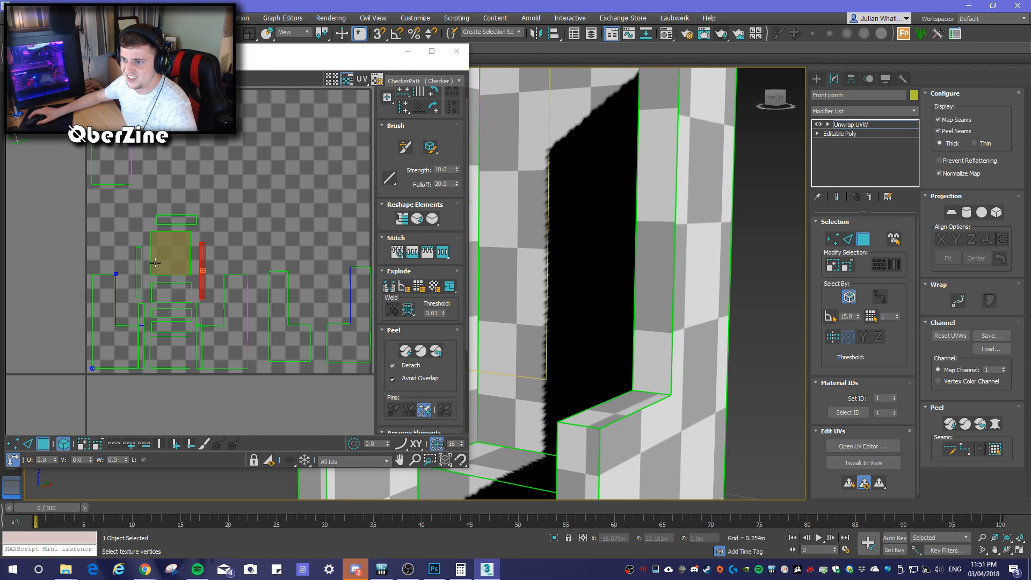
{"action": "scroll", "coordinate": [156, 263], "scroll_direction": "up", "scroll_amount": 2}
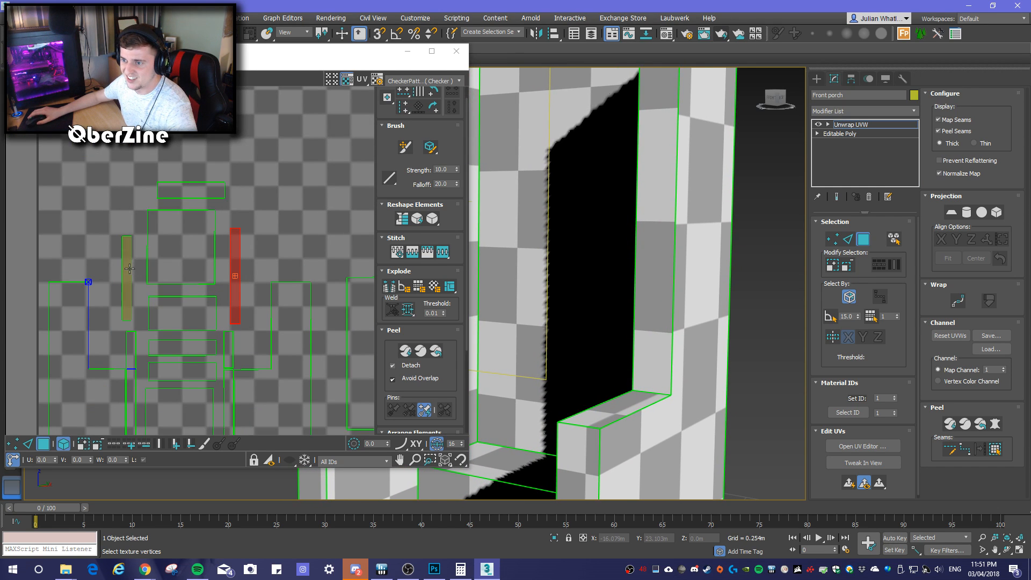
{"action": "left_click", "coordinate": [234, 293]}
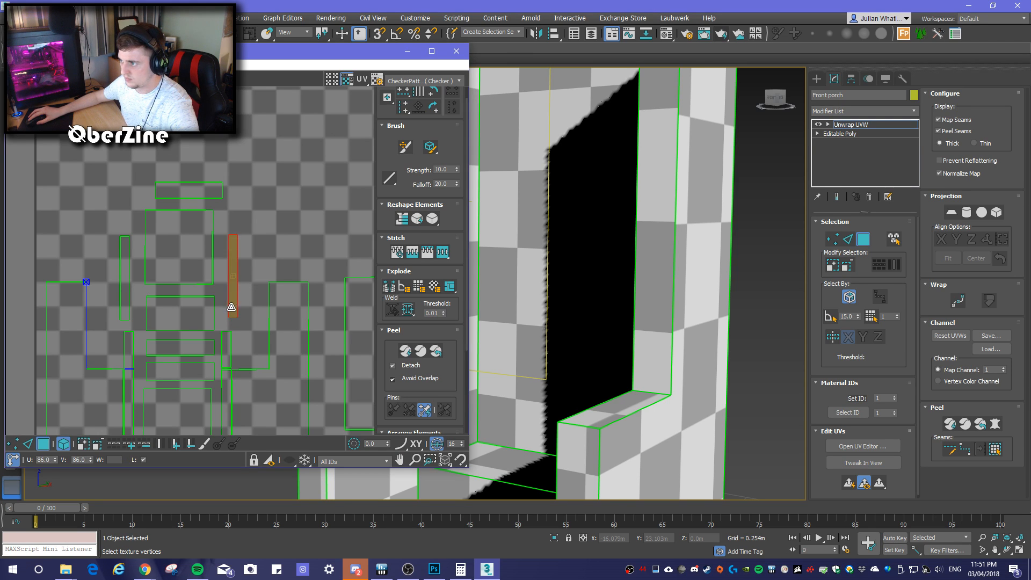
Enlarge the second narrow strip slightly and nudge it level with the first strip, checking its checker pattern against the neighbouring faces
{"action": "middle_click_drag", "start_coordinate": [635, 352], "coordinate": [757, 361]}
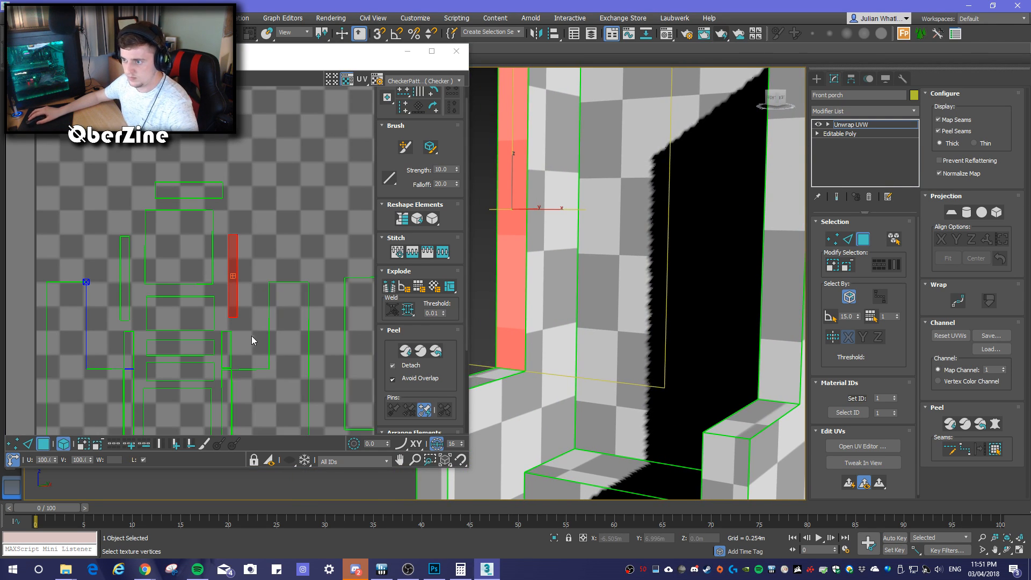
{"action": "left_click", "coordinate": [229, 302]}
{"action": "middle_click_drag", "start_coordinate": [557, 370], "coordinate": [677, 363]}
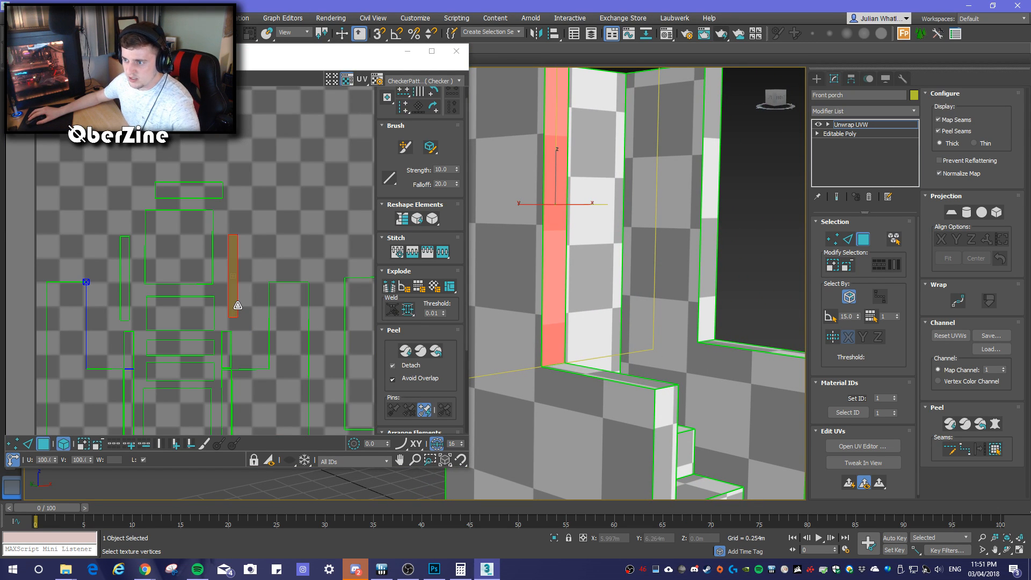
{"action": "left_click", "coordinate": [234, 308]}
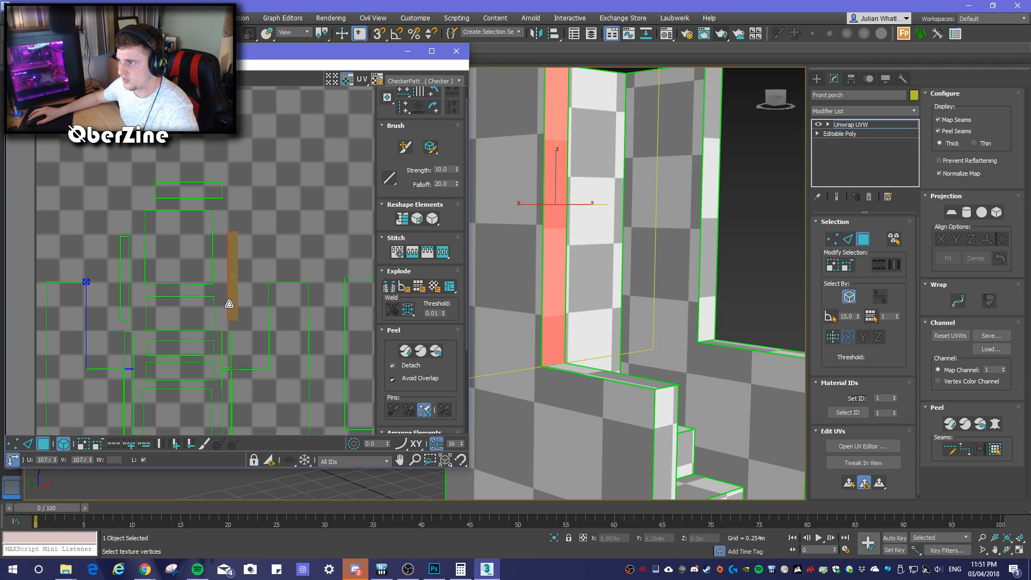
{"action": "left_click_drag", "start_coordinate": [229, 307], "coordinate": [233, 303]}
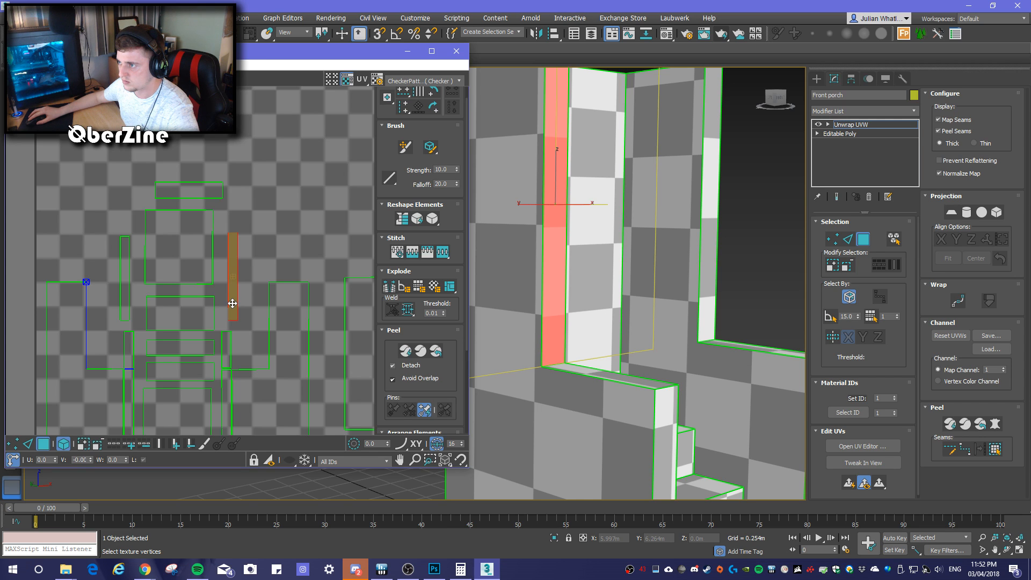
{"action": "middle_click_drag", "start_coordinate": [629, 342], "coordinate": [576, 340], "text": "alt"}
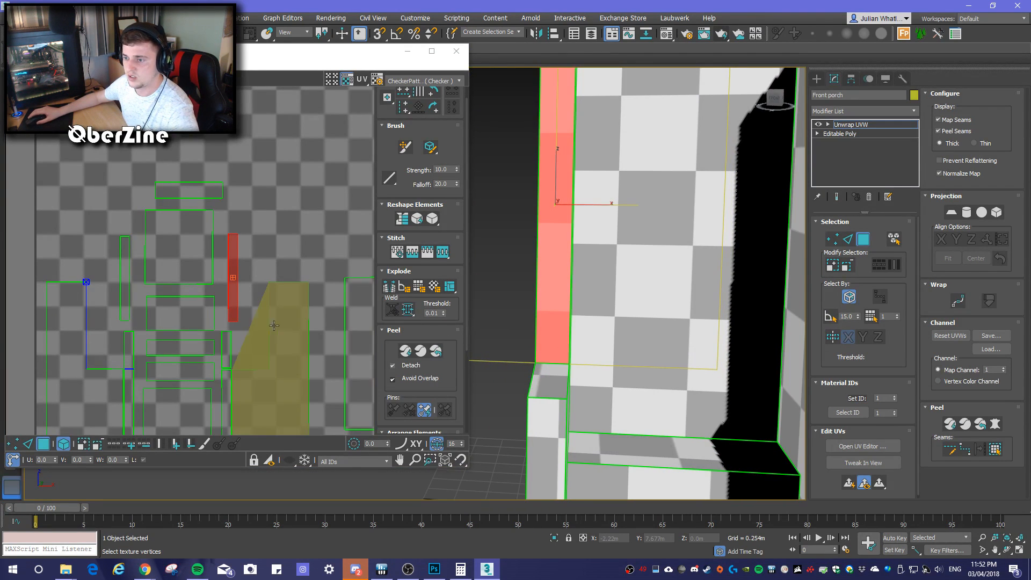
Select the L-shaped side shell and the large rectangular shells to identify which porch faces they cover on the model
{"action": "scroll", "coordinate": [268, 318], "scroll_direction": "down", "scroll_amount": 2}
{"action": "middle_click_drag", "start_coordinate": [268, 318], "coordinate": [160, 261]}
{"action": "scroll", "coordinate": [160, 261], "scroll_direction": "down", "scroll_amount": 2}
{"action": "scroll", "coordinate": [226, 271], "scroll_direction": "up", "scroll_amount": 2}
{"action": "left_click", "coordinate": [249, 301]}
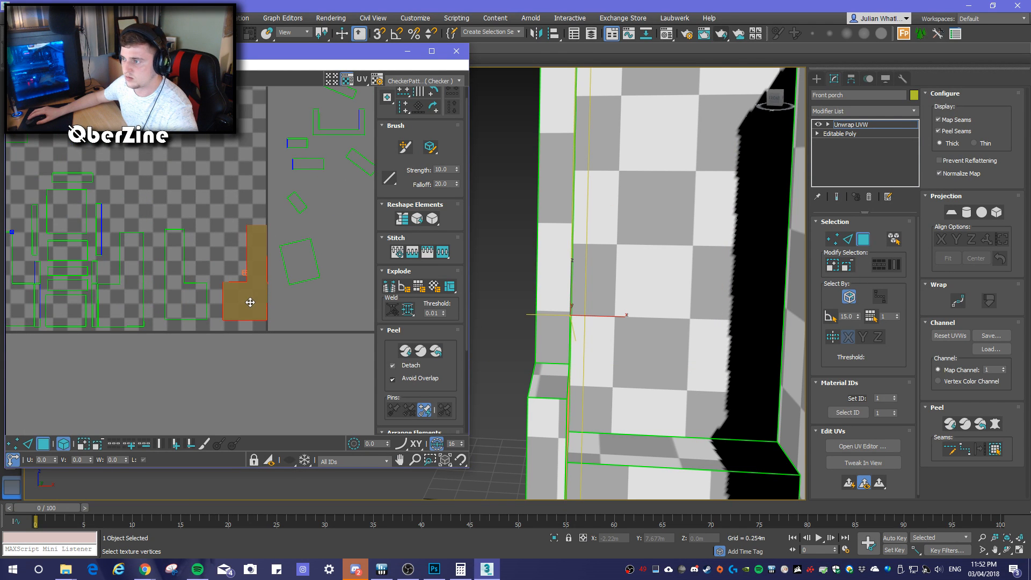
{"action": "middle_click_drag", "start_coordinate": [543, 376], "coordinate": [607, 389], "text": "alt"}
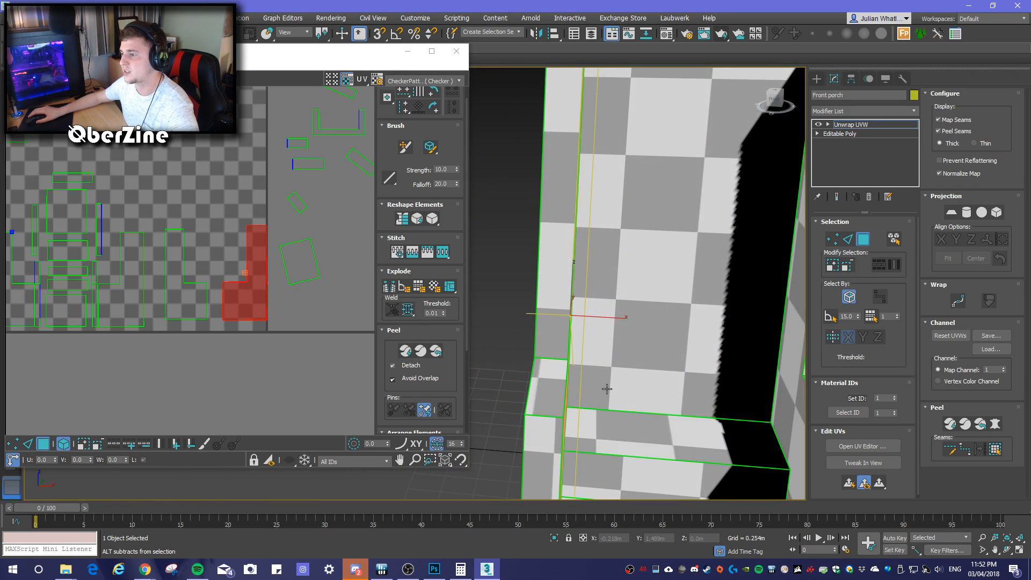
{"action": "middle_click_drag", "start_coordinate": [188, 173], "coordinate": [275, 173]}
{"action": "scroll", "coordinate": [191, 178], "scroll_direction": "down", "scroll_amount": 3}
{"action": "left_click", "coordinate": [150, 186]}
{"action": "scroll", "coordinate": [209, 242], "scroll_direction": "up", "scroll_amount": 4}
{"action": "scroll", "coordinate": [275, 173], "scroll_direction": "down", "scroll_amount": 3}
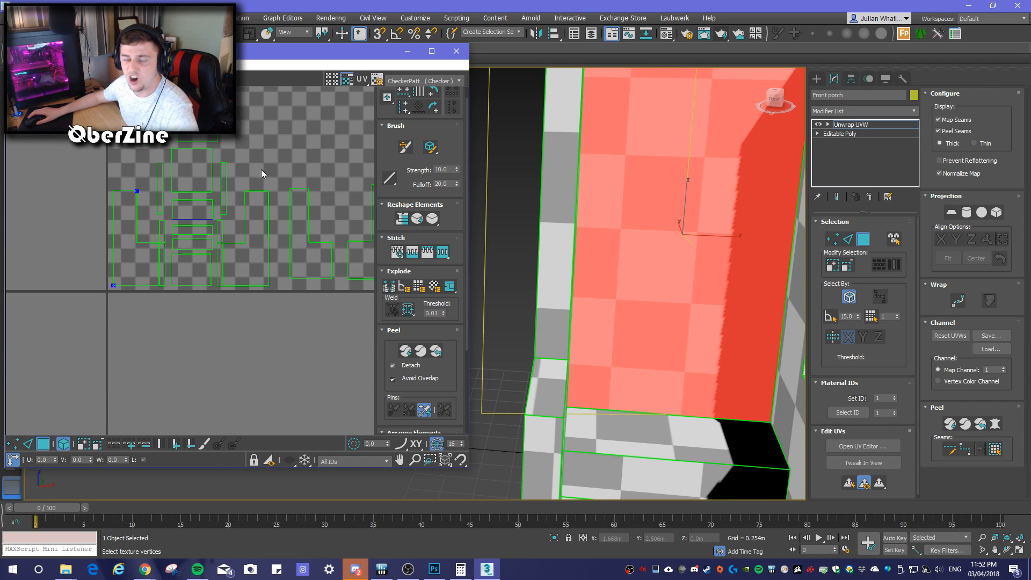
{"action": "left_click", "coordinate": [190, 169]}
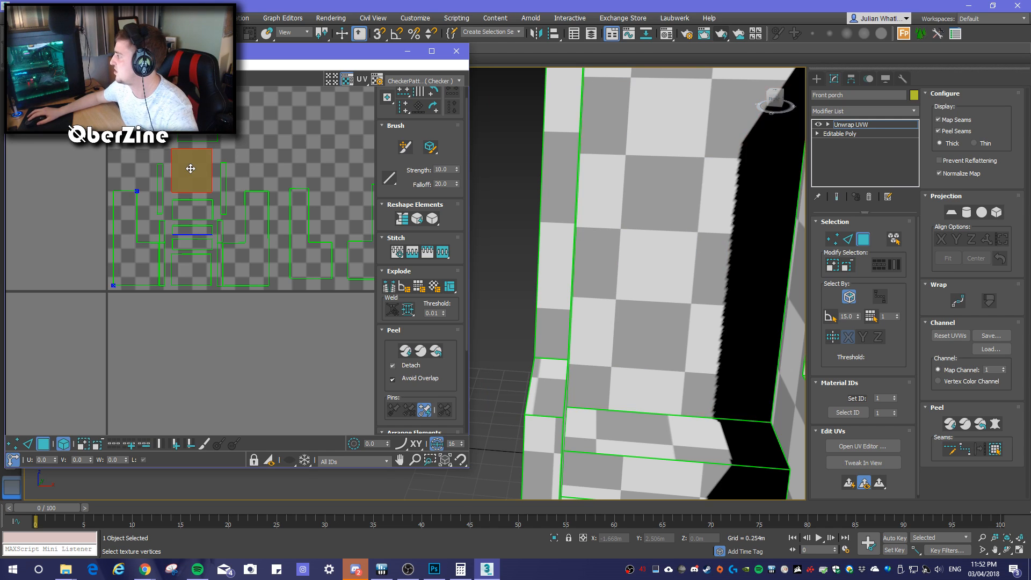
{"action": "middle_click_drag", "start_coordinate": [191, 168], "coordinate": [147, 173]}
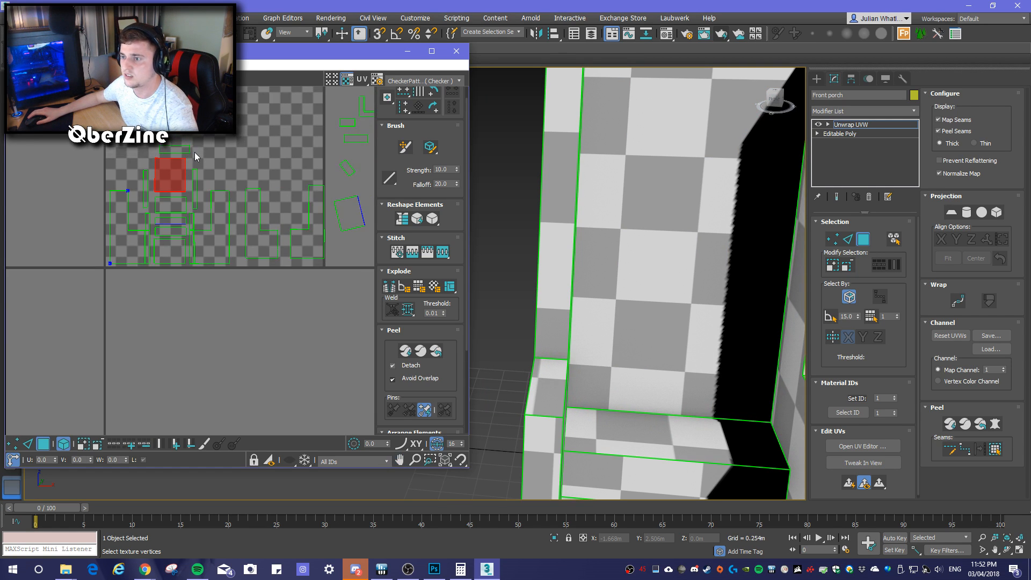
{"action": "scroll", "coordinate": [162, 192], "scroll_direction": "up", "scroll_amount": 2}
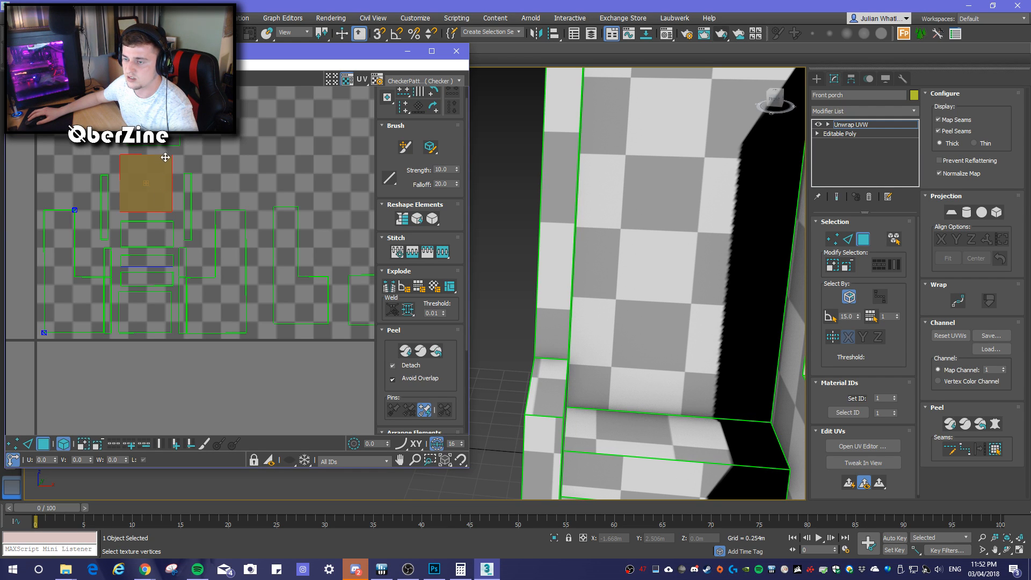
Select the stacked step shells one by one to match each with its tread or riser on the porch
{"action": "left_click", "coordinate": [171, 141]}
{"action": "middle_click_drag", "start_coordinate": [630, 344], "coordinate": [677, 259]}
{"action": "scroll", "coordinate": [560, 207], "scroll_direction": "down", "scroll_amount": 5}
{"action": "scroll", "coordinate": [590, 233], "scroll_direction": "up", "scroll_amount": 3}
{"action": "left_click", "coordinate": [160, 275]}
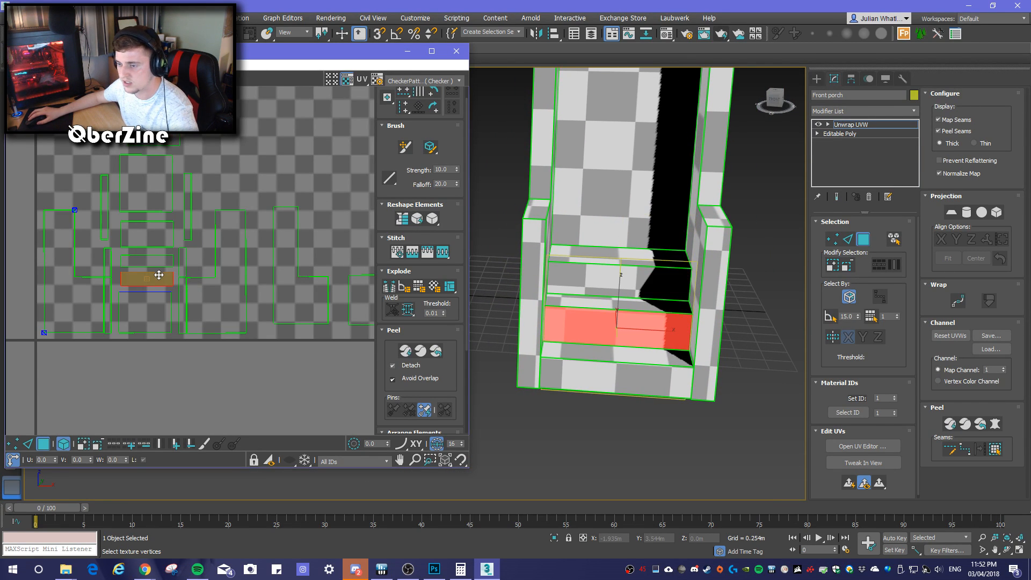
{"action": "left_click", "coordinate": [162, 312]}
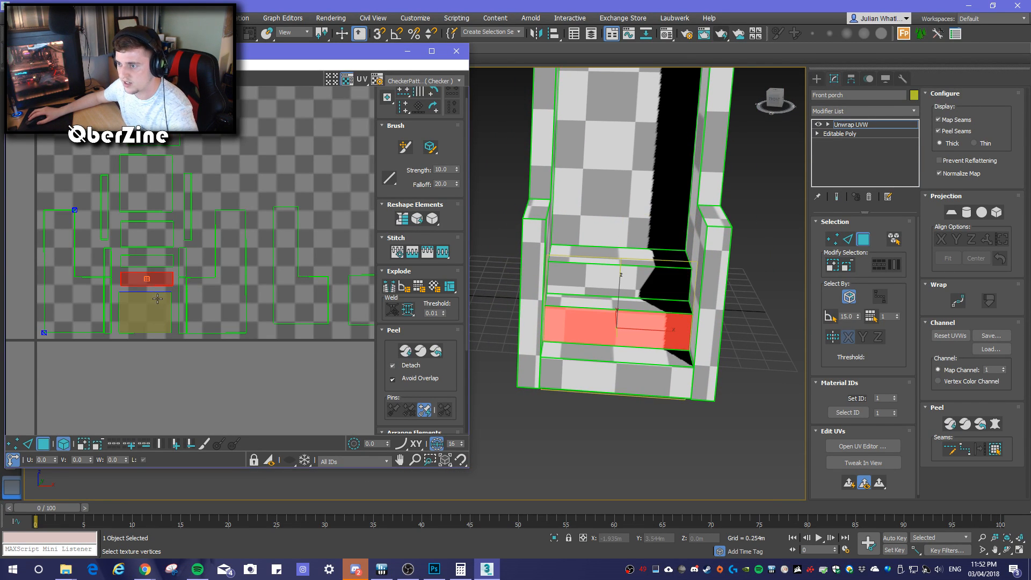
{"action": "left_click", "coordinate": [156, 261]}
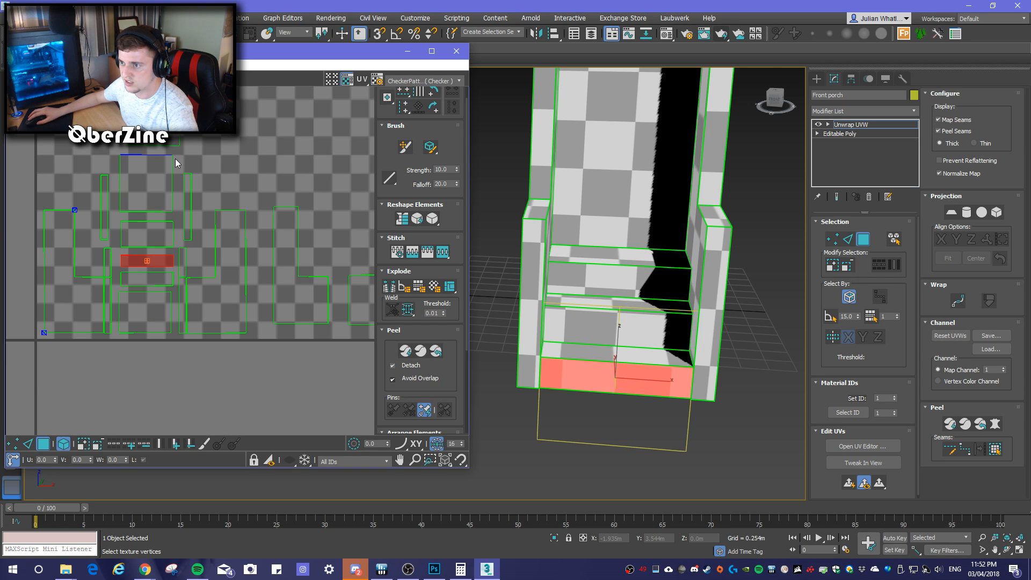
Move the middle tread's shell clear of the stack and place the second step's riser shell at the stack's lower end
{"action": "left_click", "coordinate": [153, 261]}
{"action": "left_click_drag", "start_coordinate": [170, 295], "coordinate": [283, 146]}
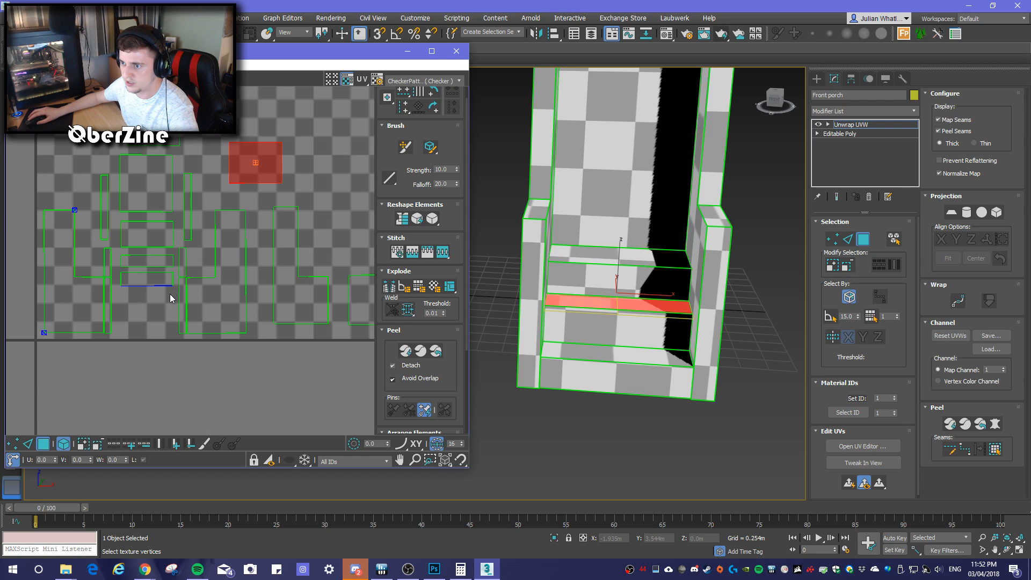
{"action": "left_click", "coordinate": [161, 281]}
{"action": "left_click_drag", "start_coordinate": [161, 281], "coordinate": [161, 325]}
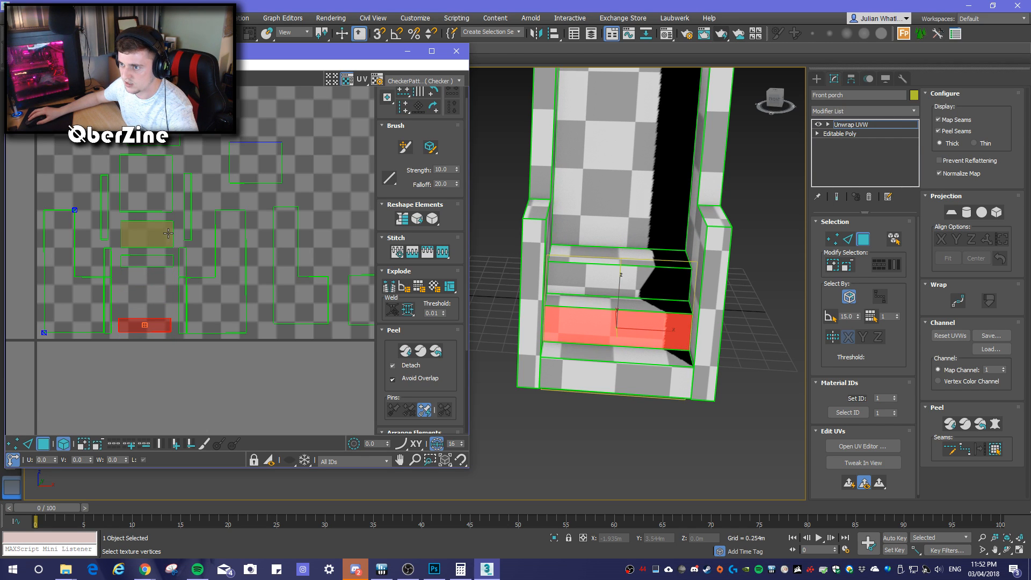
Place the bottom tread's shell directly above the riser at the stack's base and lift the overlapping riser shell clear
{"action": "left_click", "coordinate": [163, 188]}
{"action": "left_click_drag", "start_coordinate": [164, 189], "coordinate": [198, 280]}
{"action": "scroll", "coordinate": [155, 317], "scroll_direction": "up", "scroll_amount": 6}
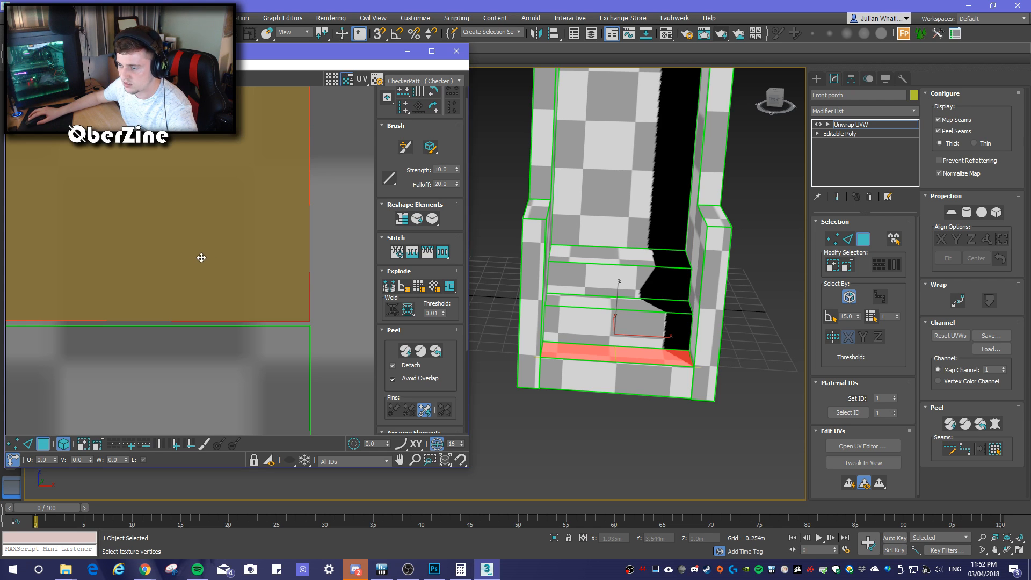
{"action": "left_click", "coordinate": [683, 354]}
{"action": "scroll", "coordinate": [206, 292], "scroll_direction": "down", "scroll_amount": 5}
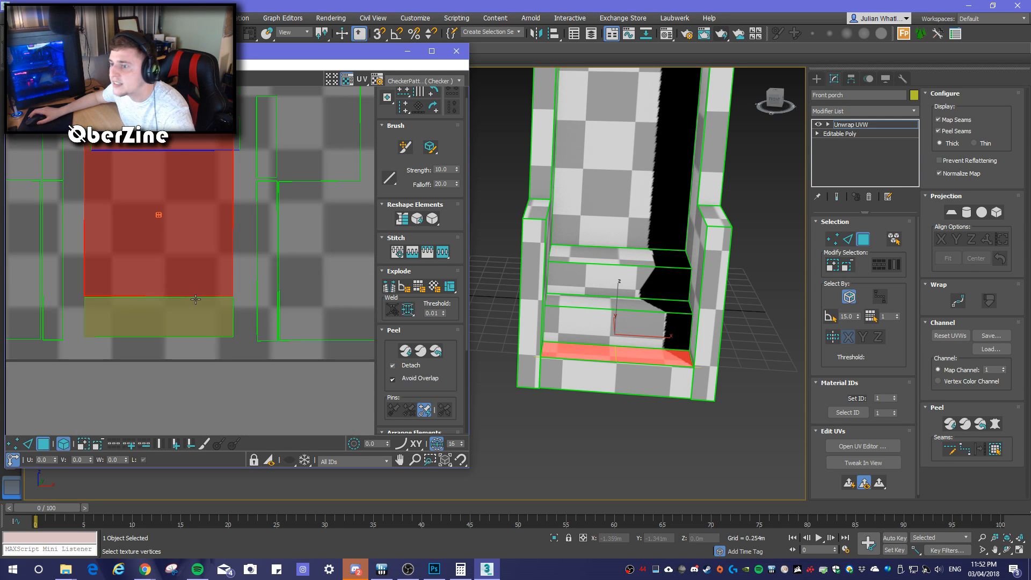
{"action": "scroll", "coordinate": [185, 275], "scroll_direction": "up", "scroll_amount": 3}
{"action": "middle_click_drag", "start_coordinate": [184, 286], "coordinate": [138, 262]}
{"action": "scroll", "coordinate": [233, 302], "scroll_direction": "up", "scroll_amount": 3}
{"action": "left_click_drag", "start_coordinate": [285, 290], "coordinate": [308, 284]}
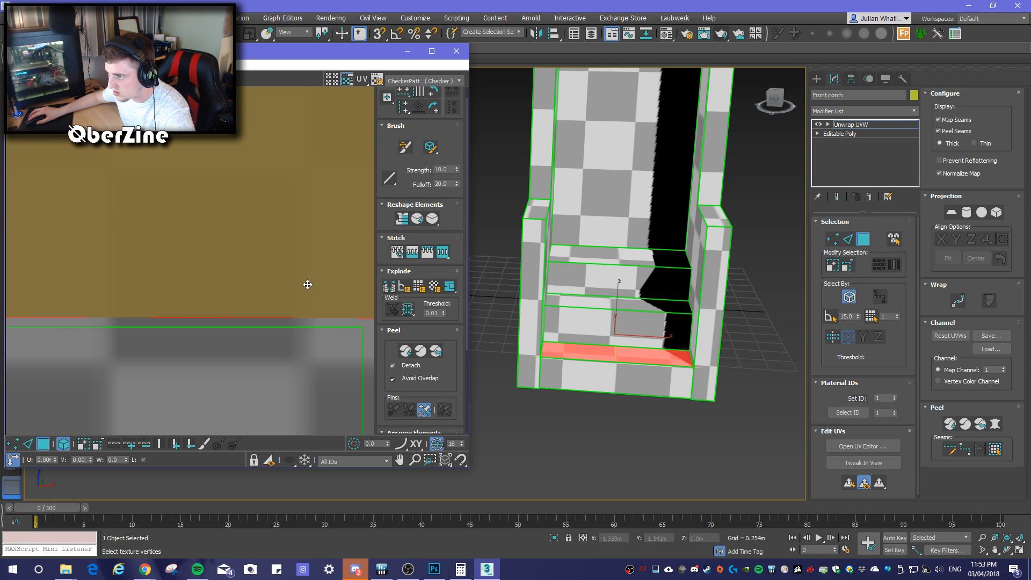
{"action": "scroll", "coordinate": [240, 311], "scroll_direction": "down", "scroll_amount": 3}
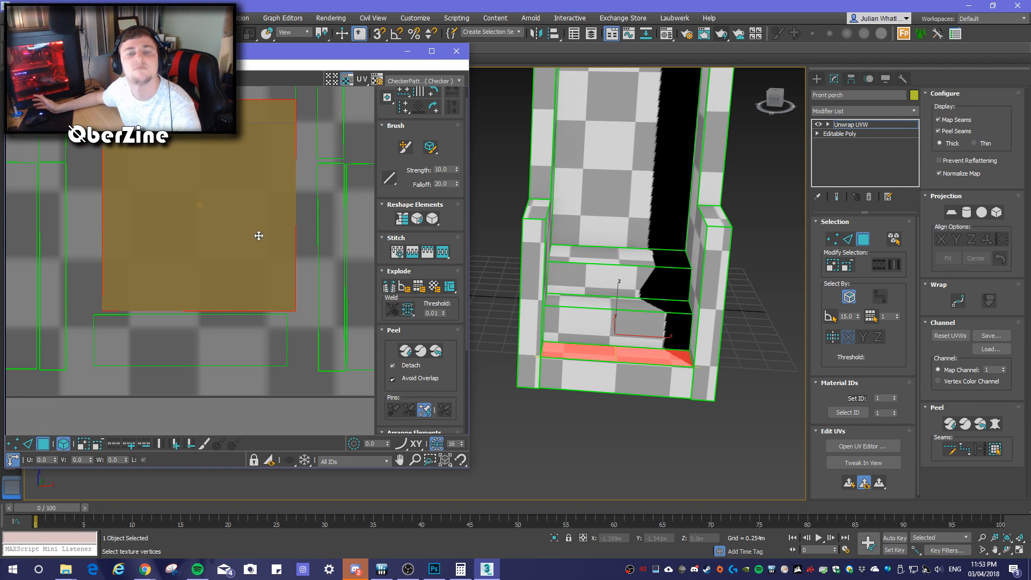
{"action": "scroll", "coordinate": [270, 219], "scroll_direction": "up", "scroll_amount": 2}
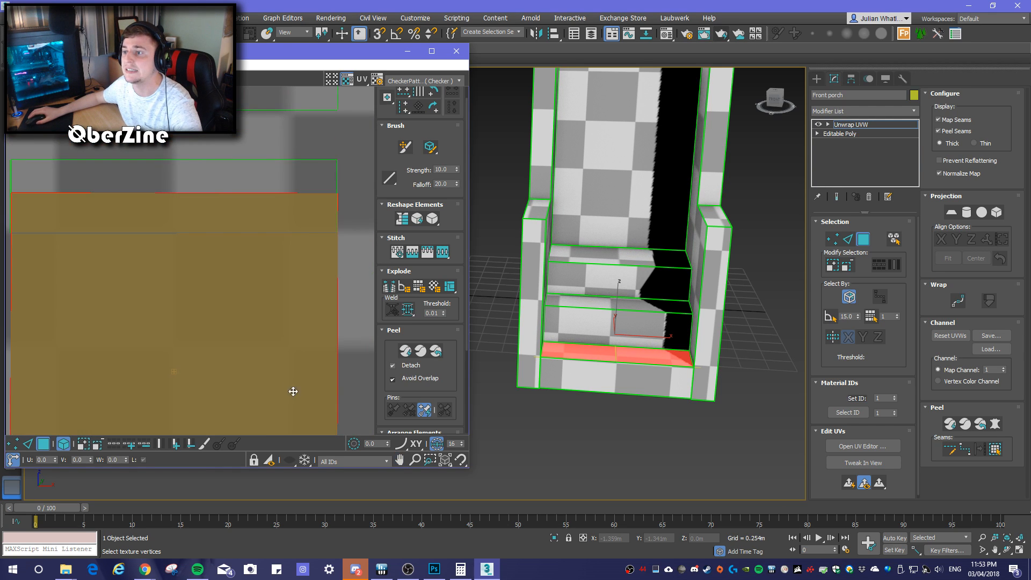
{"action": "scroll", "coordinate": [260, 340], "scroll_direction": "down", "scroll_amount": 2}
{"action": "left_click", "coordinate": [268, 270]}
{"action": "left_click_drag", "start_coordinate": [287, 297], "coordinate": [279, 219]}
{"action": "scroll", "coordinate": [285, 269], "scroll_direction": "down", "scroll_amount": 5}
Replace the second step's riser at the stack's base with the bottom step's riser, and butt the bottom tread's shell against it
{"action": "left_click", "coordinate": [273, 415]}
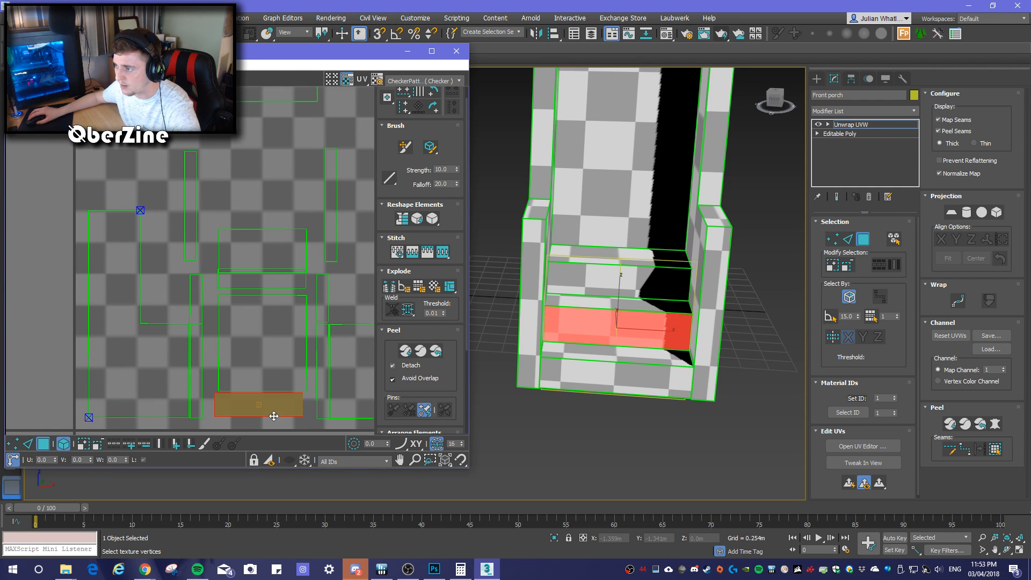
{"action": "left_click_drag", "start_coordinate": [287, 399], "coordinate": [263, 227]}
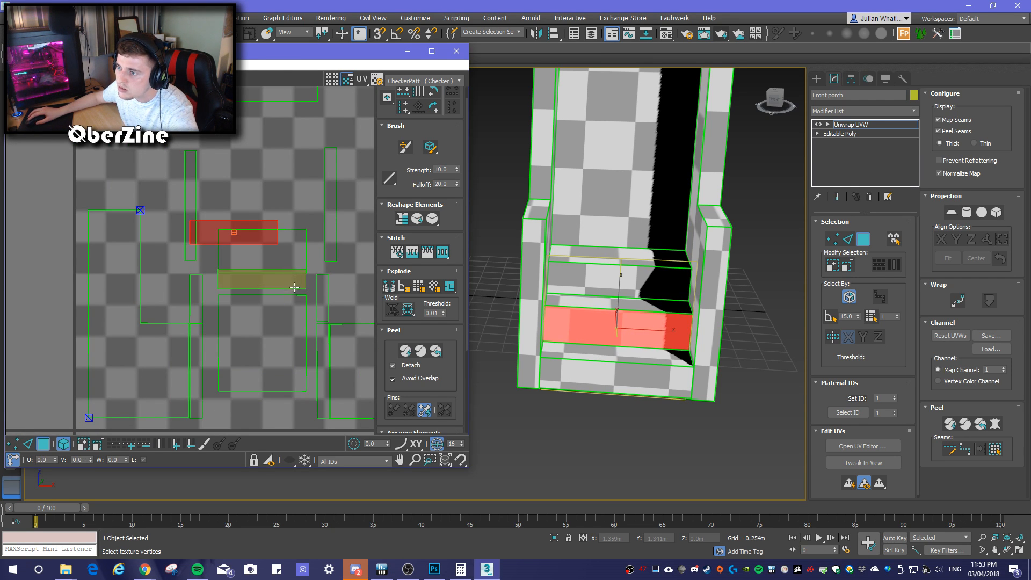
{"action": "left_click", "coordinate": [295, 286]}
{"action": "left_click", "coordinate": [295, 282]}
{"action": "left_click_drag", "start_coordinate": [297, 284], "coordinate": [294, 411]}
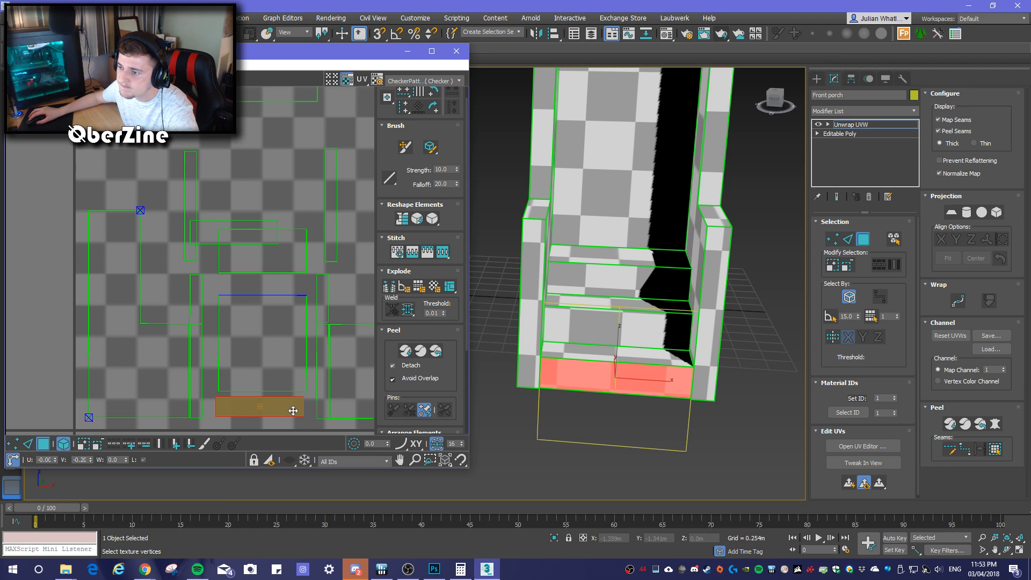
{"action": "scroll", "coordinate": [288, 393], "scroll_direction": "up", "scroll_amount": 8}
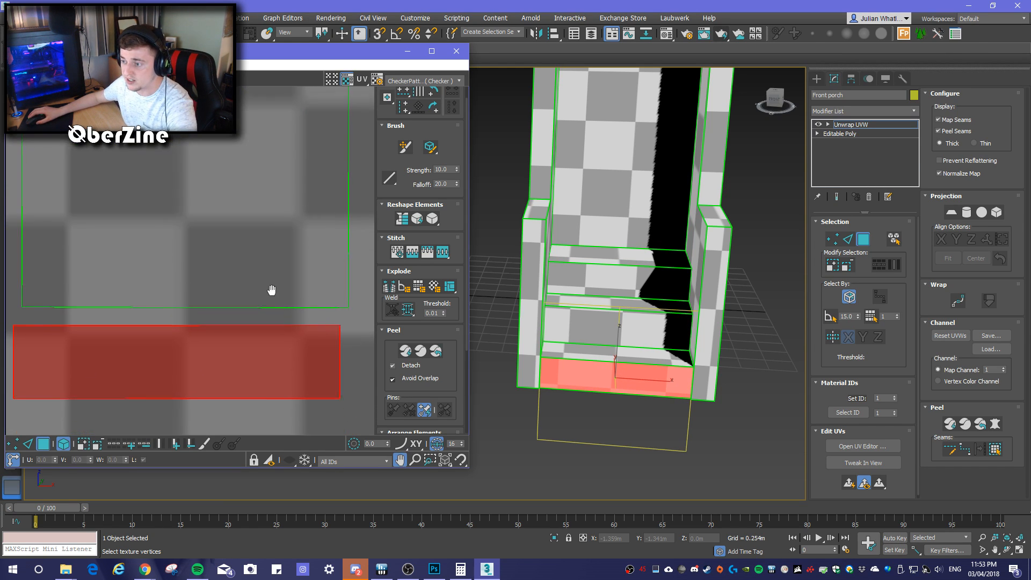
{"action": "left_click", "coordinate": [303, 272]}
{"action": "mouse_move", "coordinate": [303, 272]}
{"action": "left_mouse_down"}
{"action": "mouse_move", "coordinate": [285, 285]}
{"action": "mouse_move", "coordinate": [293, 289]}
{"action": "left_mouse_up"}
{"action": "scroll", "coordinate": [298, 269], "scroll_direction": "down", "scroll_amount": 5}
Place the second step's riser shell directly above the bottom tread's shell, aligning their side edges
{"action": "left_click", "coordinate": [159, 164]}
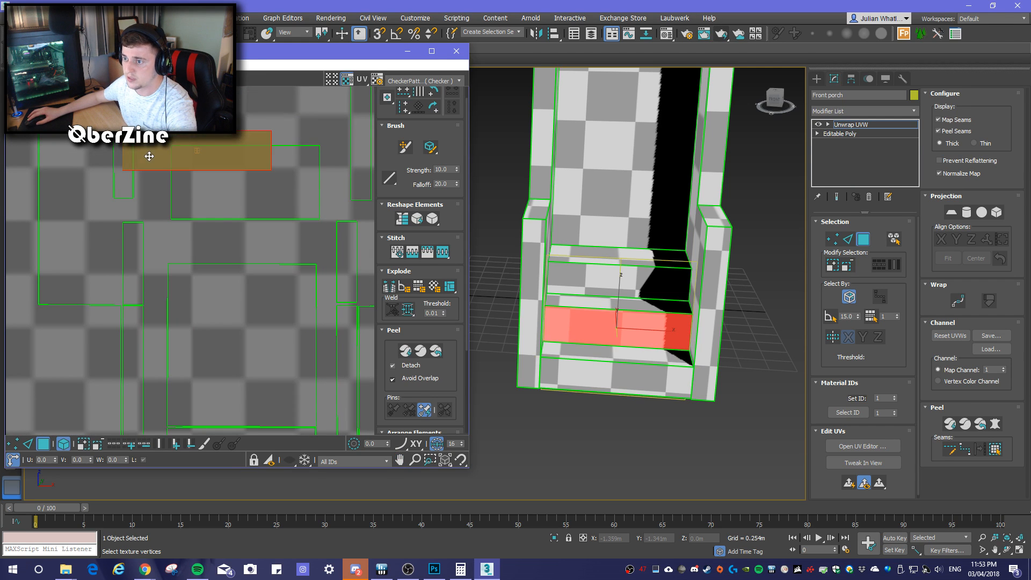
{"action": "left_click_drag", "start_coordinate": [159, 168], "coordinate": [203, 256]}
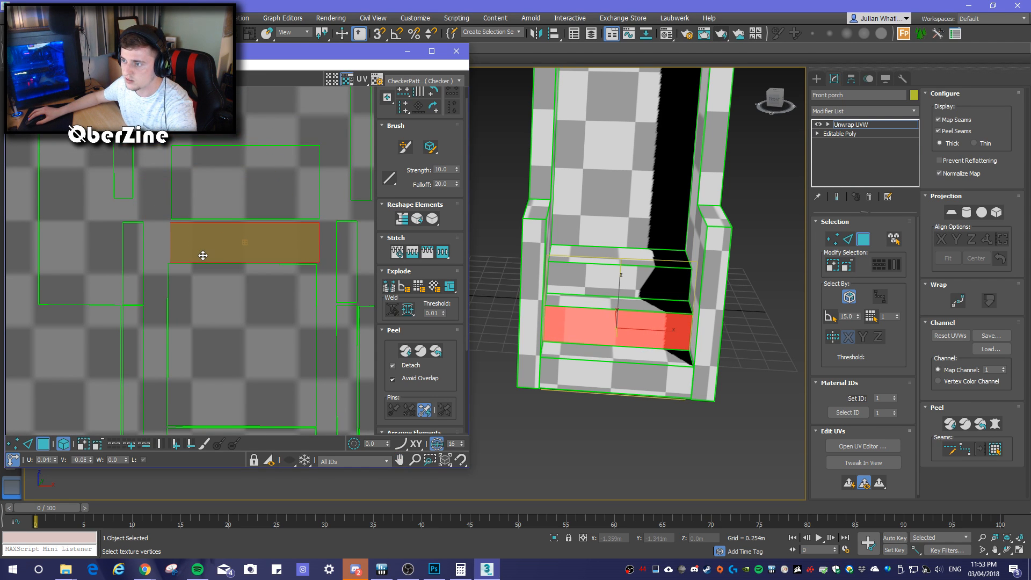
{"action": "scroll", "coordinate": [209, 258], "scroll_direction": "up", "scroll_amount": 5}
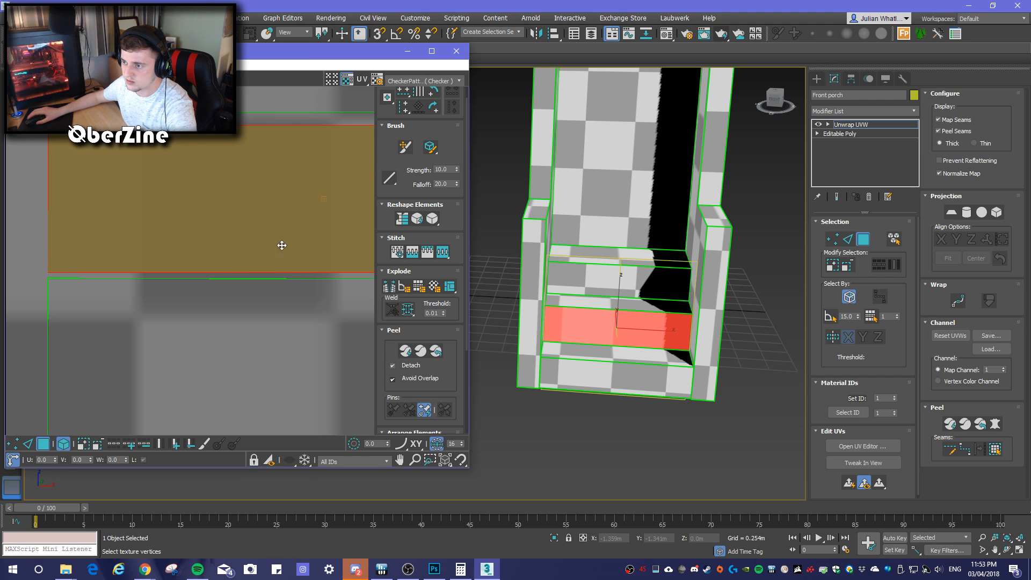
{"action": "middle_click_drag", "start_coordinate": [281, 249], "coordinate": [200, 366]}
Move the top tread and top riser shells clear of the space above the second step's riser
{"action": "left_click", "coordinate": [235, 198]}
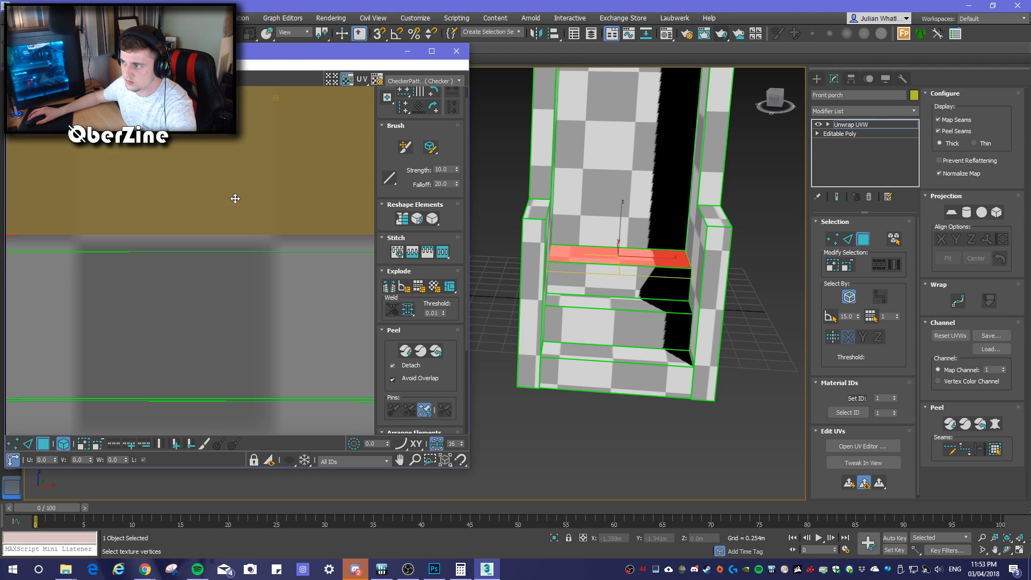
{"action": "scroll", "coordinate": [229, 243], "scroll_direction": "down", "scroll_amount": 4}
{"action": "scroll", "coordinate": [229, 229], "scroll_direction": "down", "scroll_amount": 5}
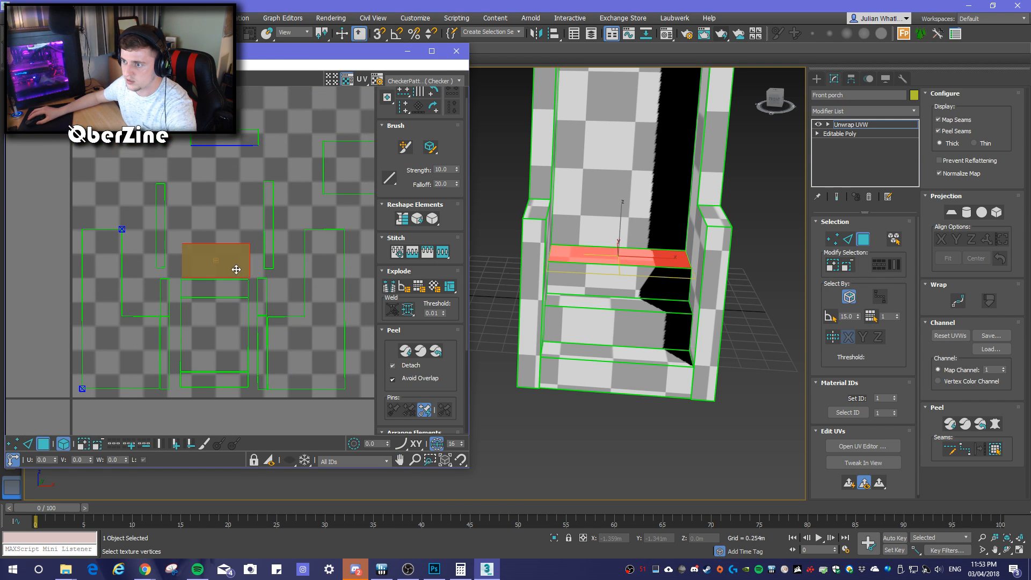
{"action": "left_click", "coordinate": [232, 137]}
{"action": "left_click_drag", "start_coordinate": [248, 140], "coordinate": [241, 267]}
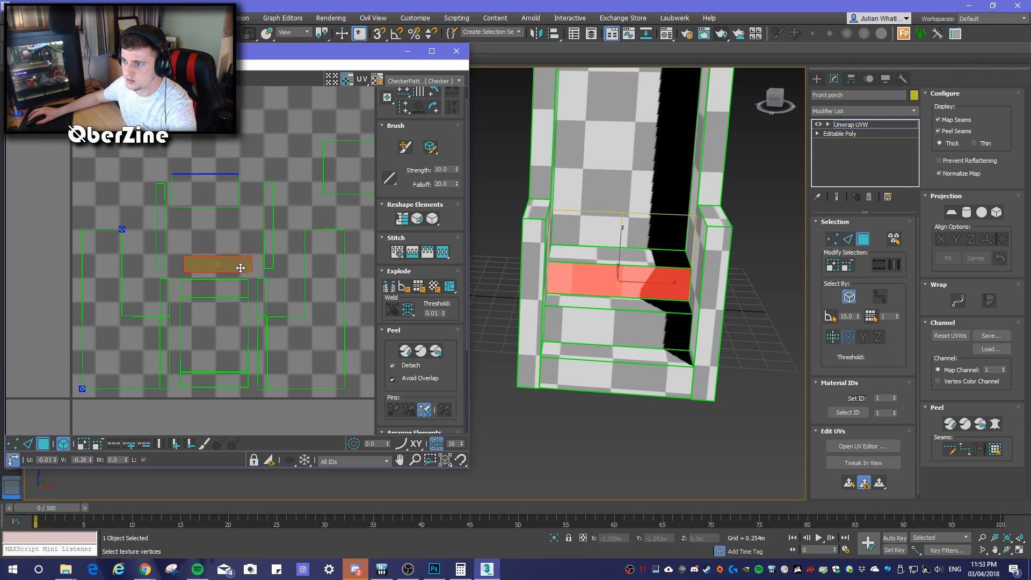
{"action": "left_click", "coordinate": [238, 290]}
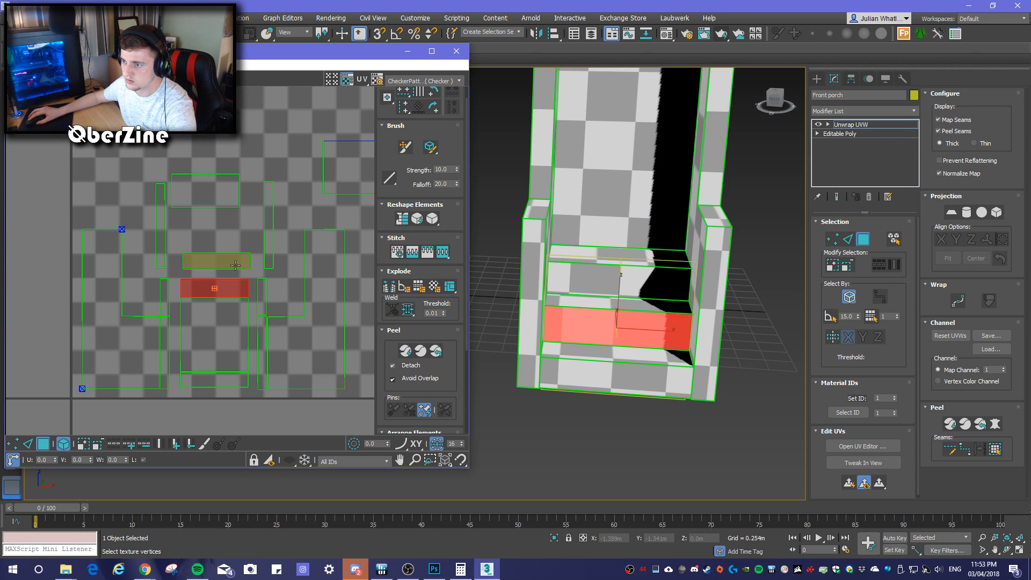
{"action": "left_click", "coordinate": [236, 267]}
{"action": "left_click_drag", "start_coordinate": [235, 267], "coordinate": [219, 136]}
Place the middle tread's shell directly above the second step's riser and nudge it until their edges meet
{"action": "left_click", "coordinate": [326, 173]}
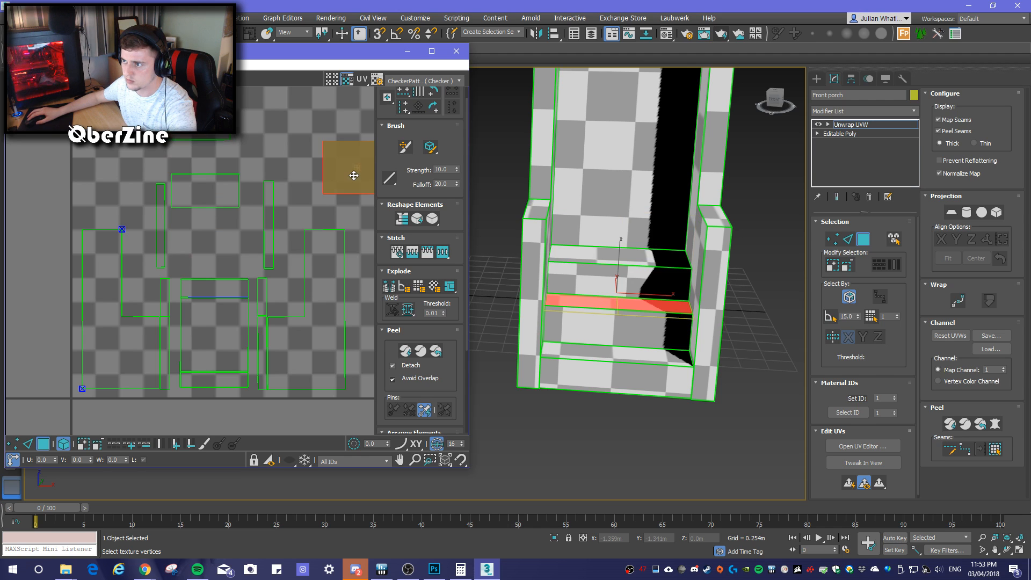
{"action": "left_click_drag", "start_coordinate": [351, 188], "coordinate": [211, 272]}
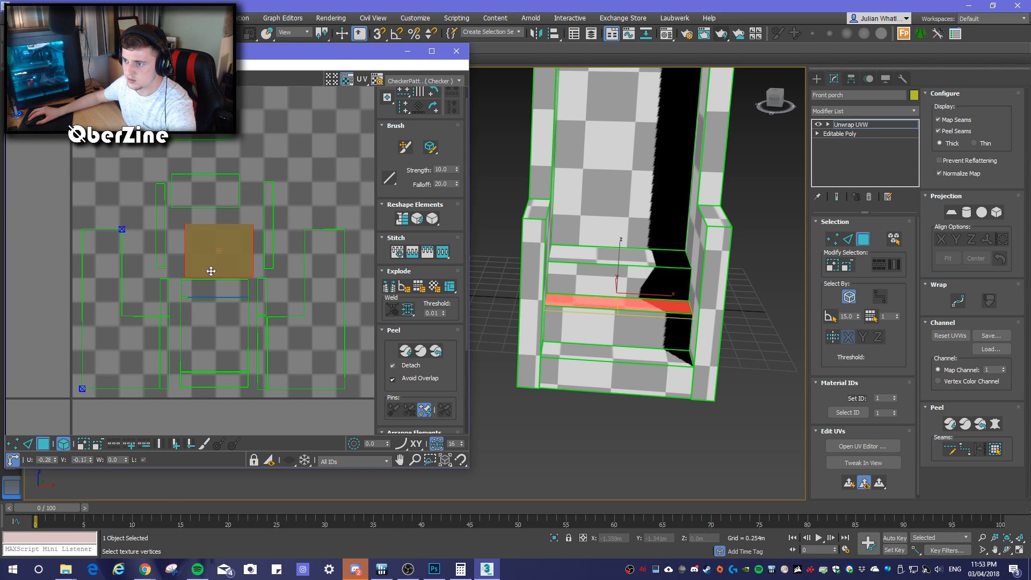
{"action": "scroll", "coordinate": [212, 274], "scroll_direction": "up", "scroll_amount": 10}
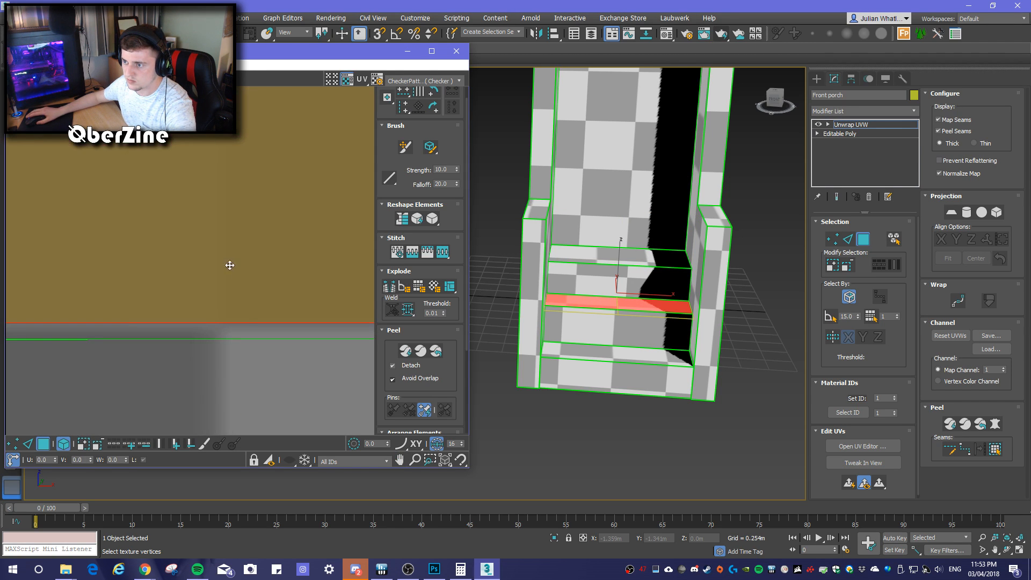
{"action": "left_click_drag", "start_coordinate": [232, 281], "coordinate": [223, 285]}
{"action": "scroll", "coordinate": [220, 286], "scroll_direction": "down", "scroll_amount": 6}
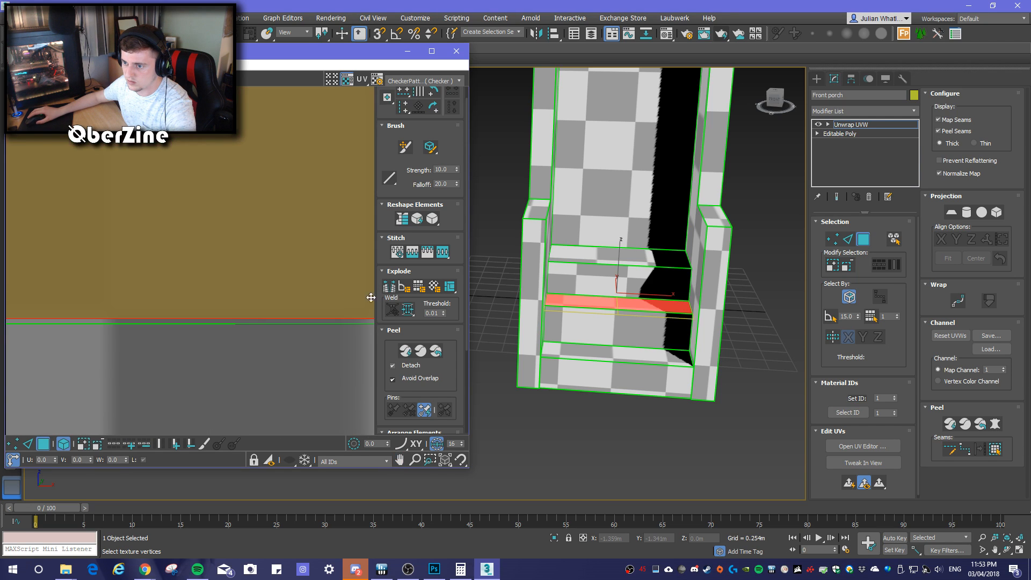
Stack the top step's riser and tread shells above the middle tread's shell, lining up their side edges
{"action": "middle_click_drag", "start_coordinate": [242, 232], "coordinate": [224, 317]}
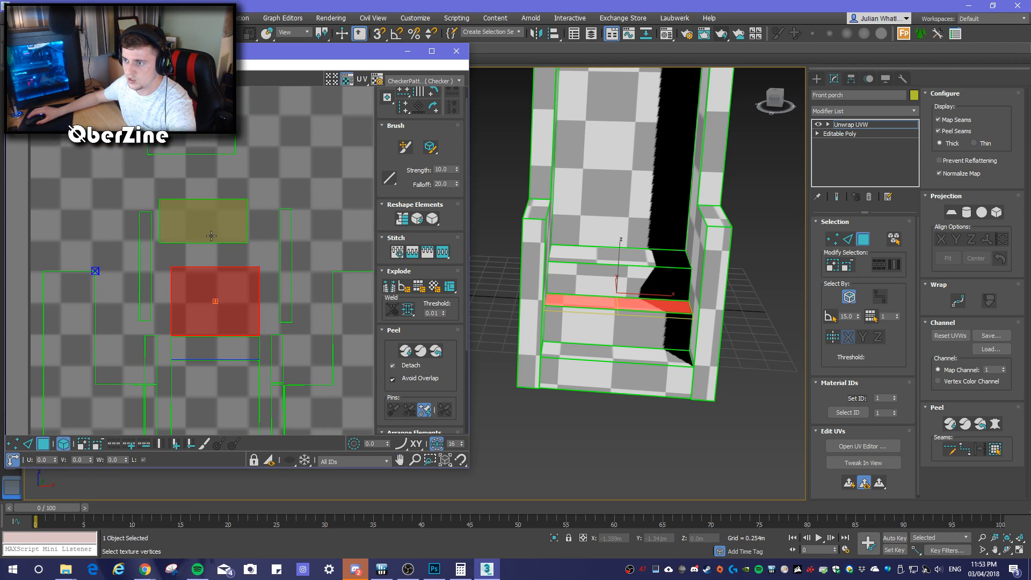
{"action": "left_click", "coordinate": [214, 228]}
{"action": "left_click_drag", "start_coordinate": [214, 228], "coordinate": [237, 264]}
{"action": "scroll", "coordinate": [239, 264], "scroll_direction": "up", "scroll_amount": 5}
{"action": "mouse_move", "coordinate": [256, 213]}
{"action": "left_mouse_down"}
{"action": "mouse_move", "coordinate": [256, 221]}
{"action": "mouse_move", "coordinate": [260, 210]}
{"action": "left_mouse_up"}
{"action": "middle_click_drag", "start_coordinate": [260, 210], "coordinate": [348, 357]}
{"action": "scroll", "coordinate": [202, 175], "scroll_direction": "down", "scroll_amount": 3}
{"action": "left_click_drag", "start_coordinate": [221, 152], "coordinate": [303, 251]}
{"action": "scroll", "coordinate": [237, 206], "scroll_direction": "down", "scroll_amount": 3}
Align the tall back panel's shell with the top tread's upper edge and inspect the checker pattern across the porch
{"action": "left_click", "coordinate": [266, 200]}
{"action": "scroll", "coordinate": [255, 211], "scroll_direction": "down", "scroll_amount": 3}
{"action": "scroll", "coordinate": [288, 239], "scroll_direction": "up", "scroll_amount": 5}
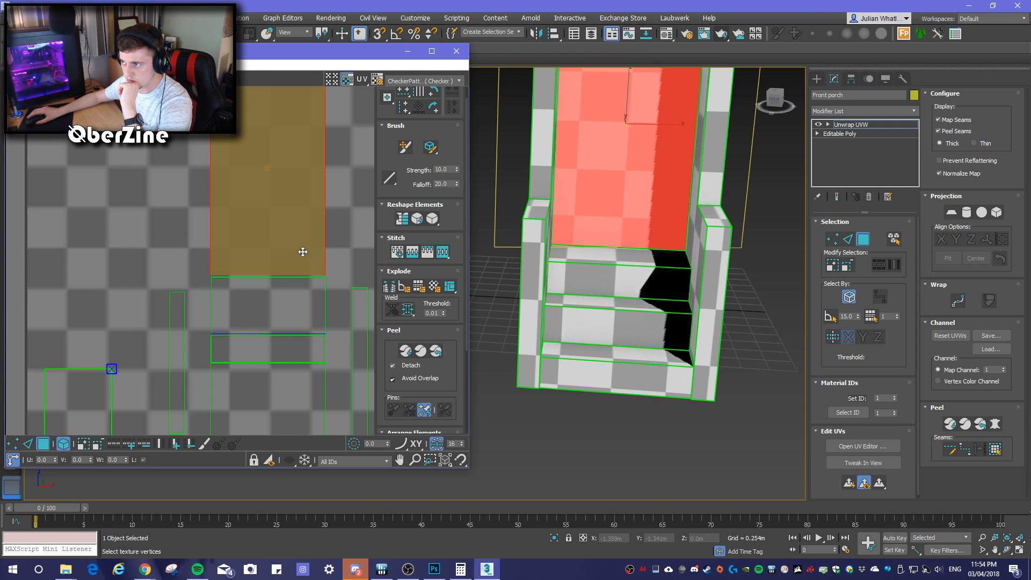
{"action": "scroll", "coordinate": [312, 244], "scroll_direction": "up", "scroll_amount": 4}
{"action": "left_click_drag", "start_coordinate": [315, 253], "coordinate": [318, 254]}
{"action": "scroll", "coordinate": [316, 257], "scroll_direction": "down", "scroll_amount": 4}
{"action": "scroll", "coordinate": [330, 318], "scroll_direction": "down", "scroll_amount": 4}
{"action": "middle_click_drag", "start_coordinate": [260, 387], "coordinate": [140, 353]}
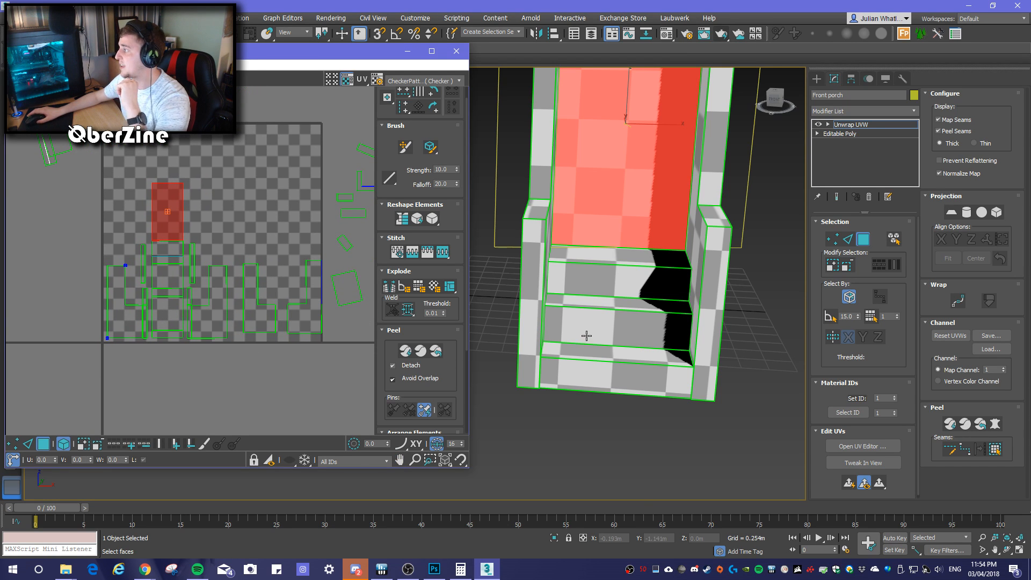
{"action": "mouse_move", "coordinate": [637, 404]}
{"action": "middle_mouse_down", "text": "alt"}
{"action": "mouse_move", "coordinate": [663, 412]}
{"action": "mouse_move", "coordinate": [695, 387]}
{"action": "mouse_move", "coordinate": [613, 386]}
{"action": "mouse_move", "coordinate": [650, 413]}
{"action": "mouse_move", "coordinate": [629, 425]}
{"action": "mouse_move", "coordinate": [642, 414]}
{"action": "middle_mouse_up", "text": "alt"}
{"action": "middle_click_drag", "start_coordinate": [668, 243], "coordinate": [621, 325]}
{"action": "mouse_move", "coordinate": [595, 368]}
{"action": "middle_mouse_down", "text": "alt"}
{"action": "mouse_move", "coordinate": [631, 358]}
{"action": "mouse_move", "coordinate": [607, 355]}
{"action": "middle_mouse_up", "text": "alt"}
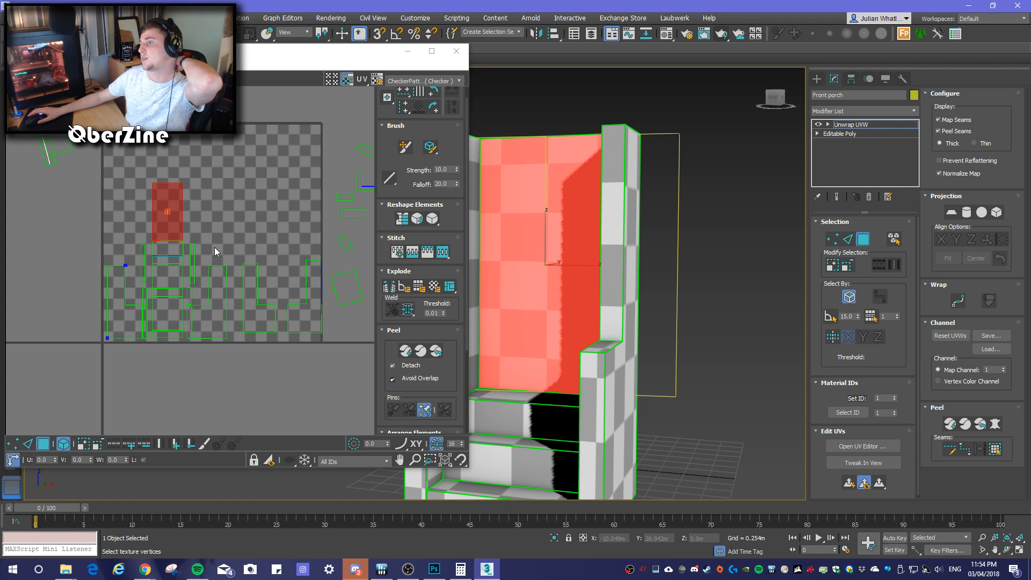
Save the porch's UV layout as a UVW file named Front Porch UV
{"action": "middle_click_drag", "start_coordinate": [620, 388], "coordinate": [481, 254], "text": "alt"}
{"action": "left_click", "coordinate": [30, 64]}
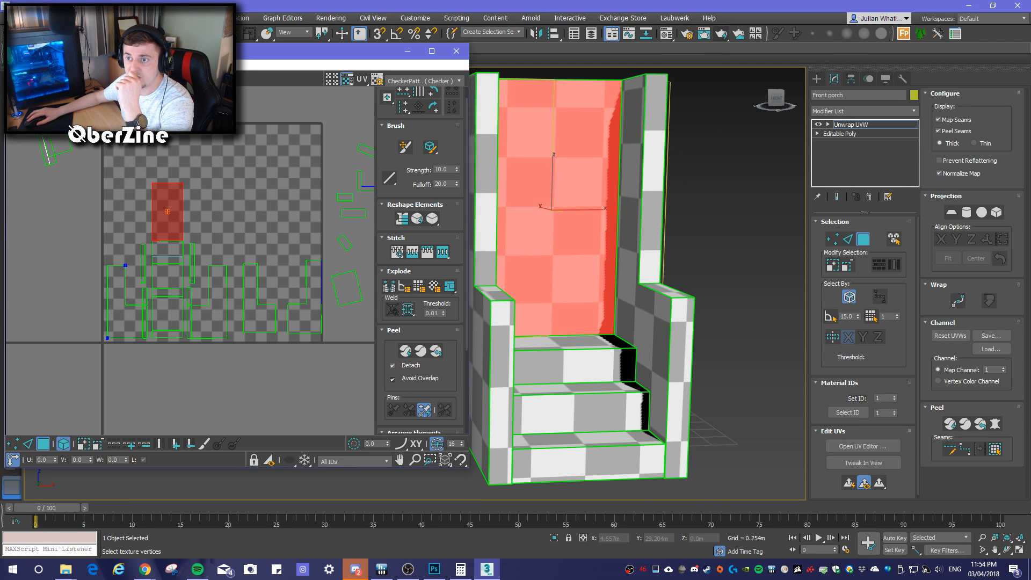
{"action": "left_click", "coordinate": [29, 89]}
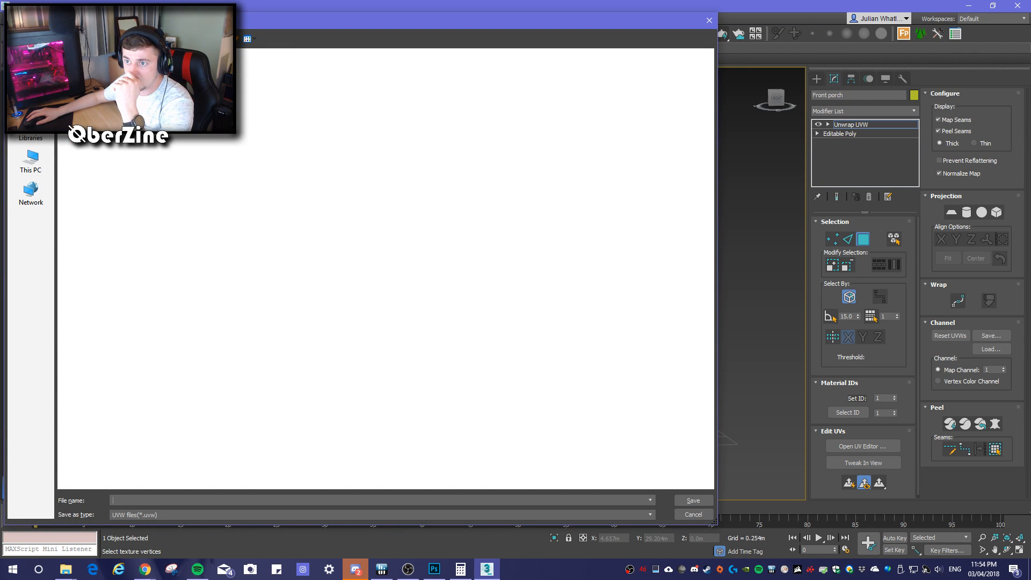
{"action": "type", "text": "Bottom Half UV"}
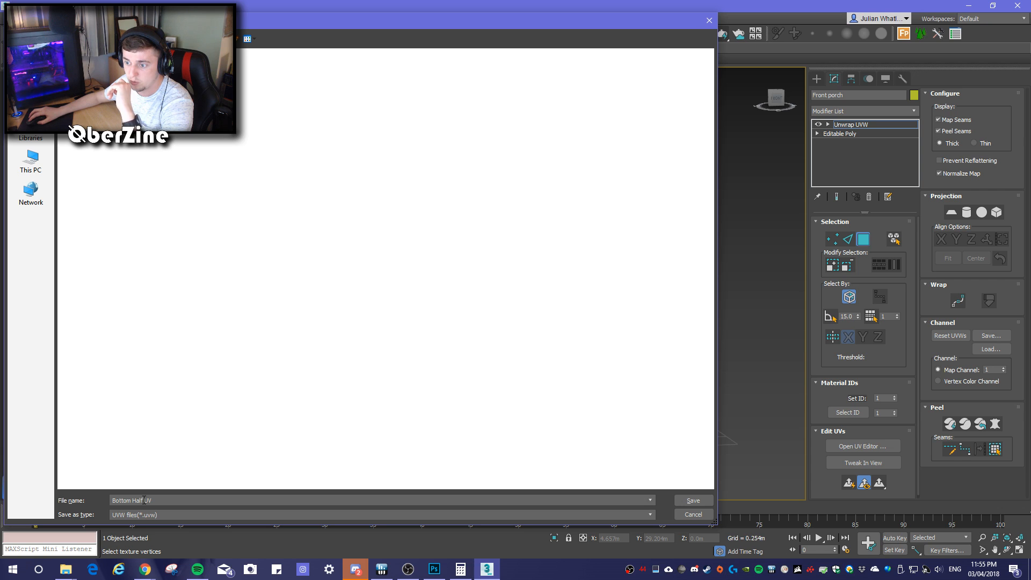
{"action": "key", "text": "ctrl+a"}
{"action": "type", "text": "Freonont "}
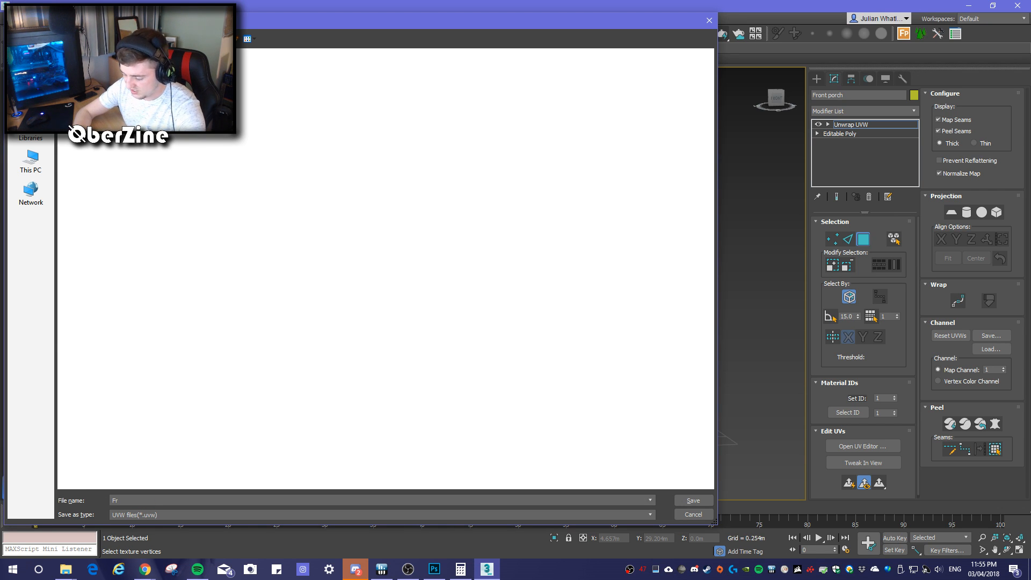
{"action": "type", "text": "Porch "}
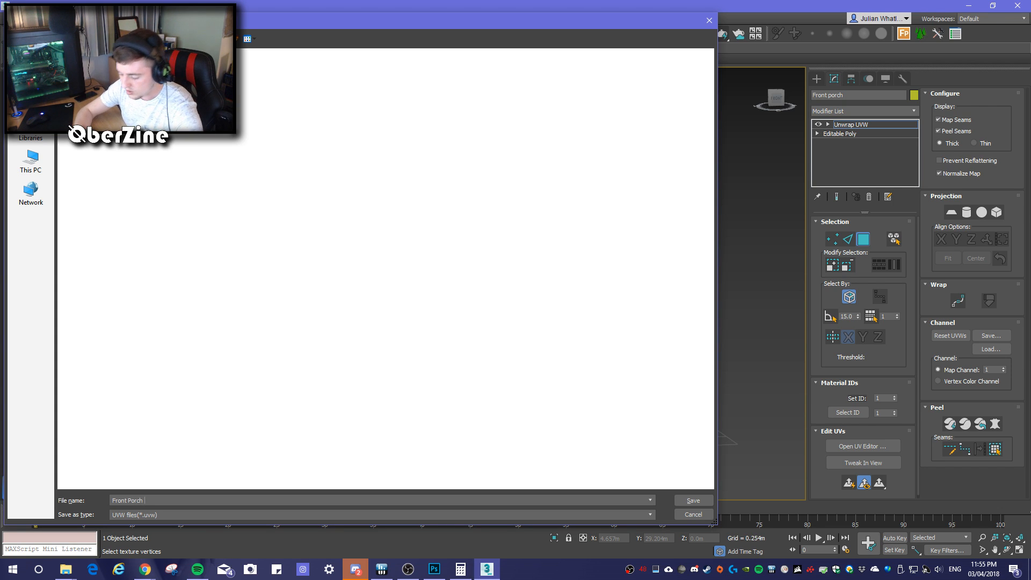
{"action": "type", "text": "UV"}
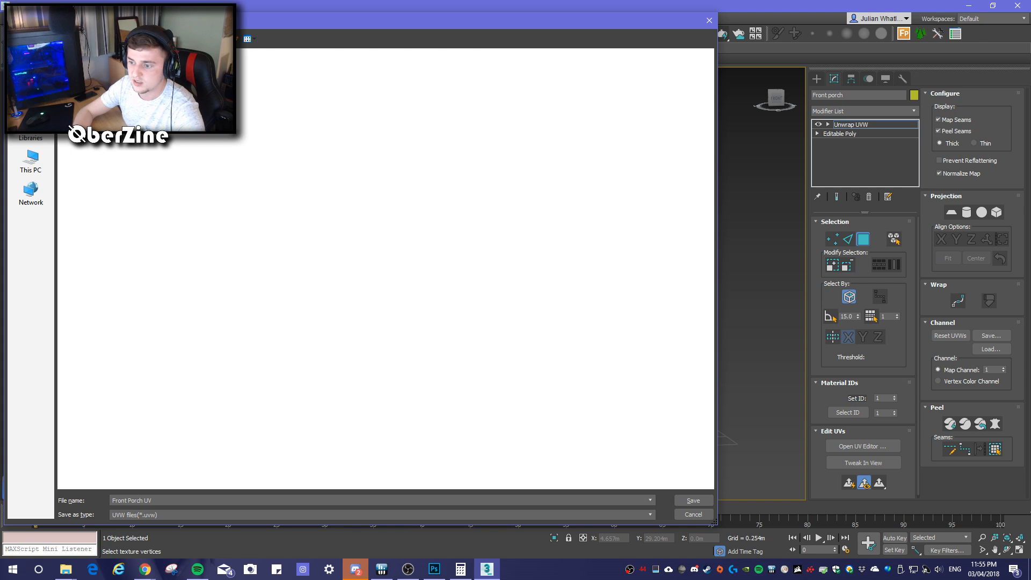
{"action": "key", "text": "Return"}
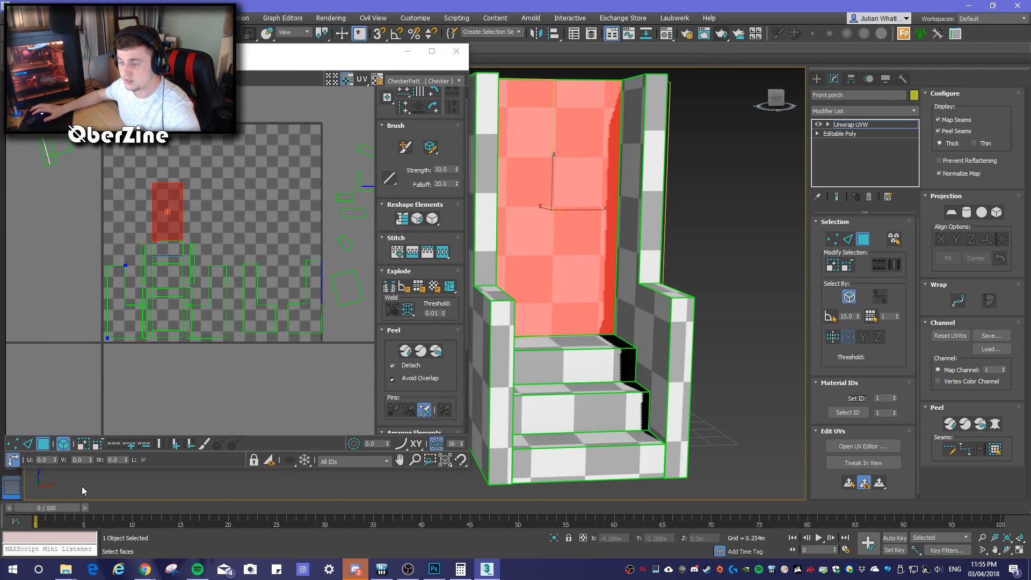
{"action": "key", "text": "ctrl+s"}
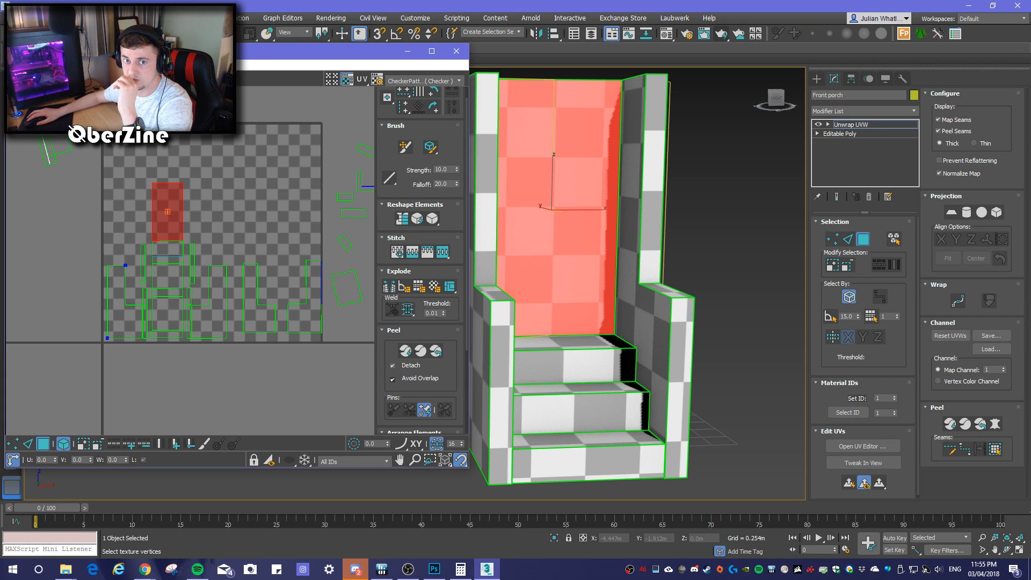
Set up a UVW template render that outputs to a BMP image named Front Porch UV Map
{"action": "right_click", "coordinate": [49, 154]}
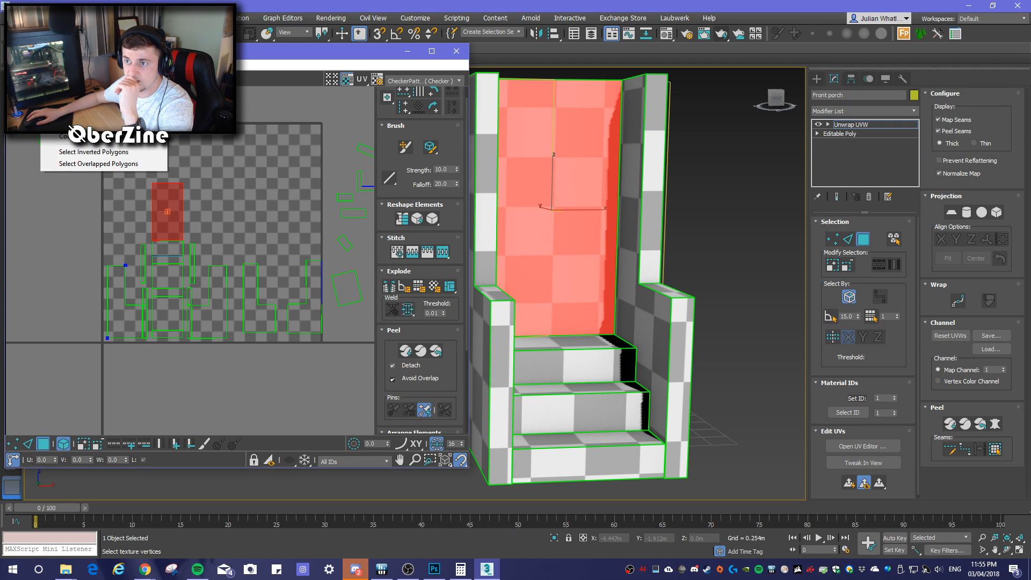
{"action": "mouse_move", "coordinate": [75, 64]}
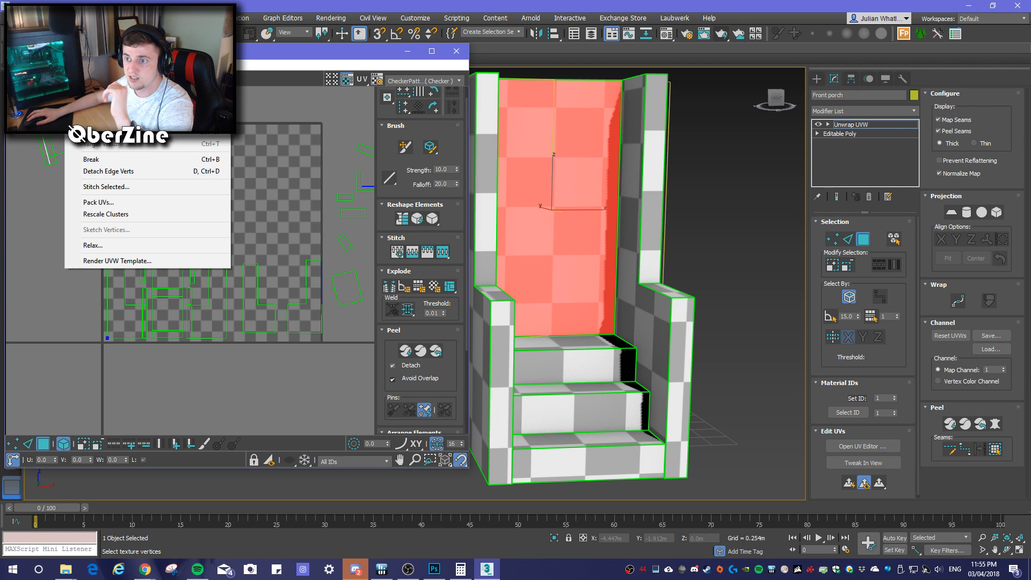
{"action": "left_click", "coordinate": [112, 261]}
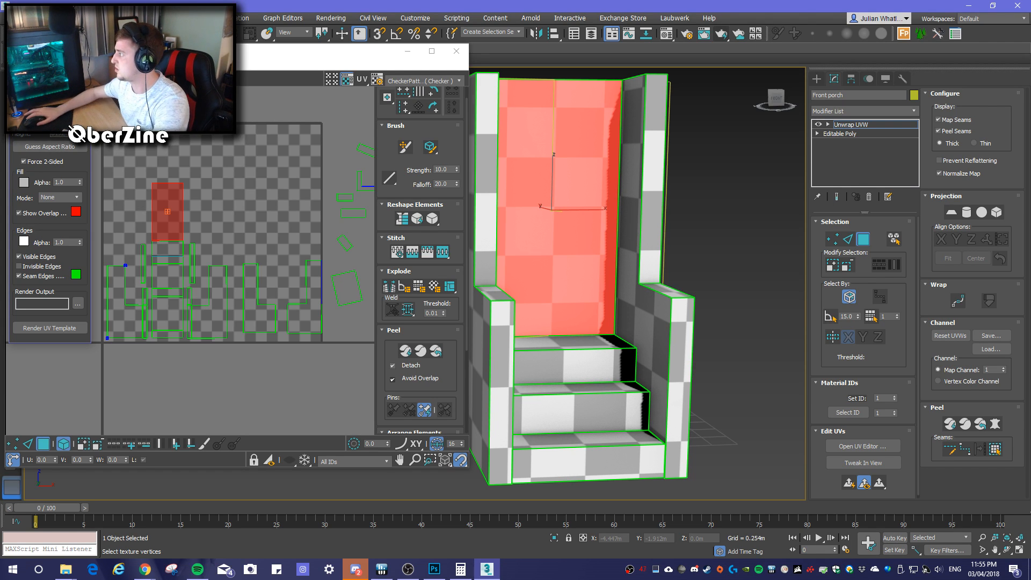
{"action": "left_click", "coordinate": [77, 305]}
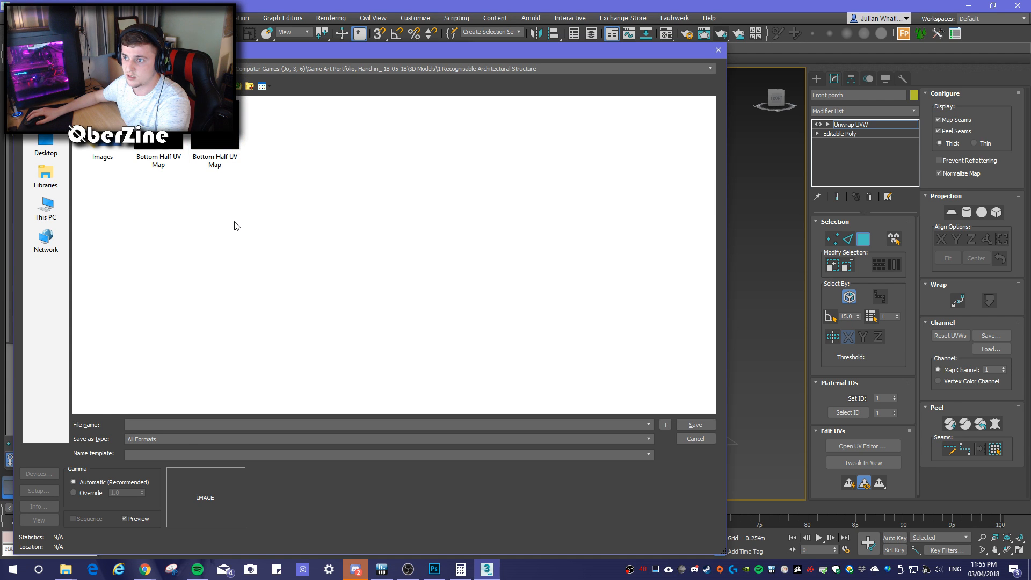
{"action": "left_click", "coordinate": [176, 440]}
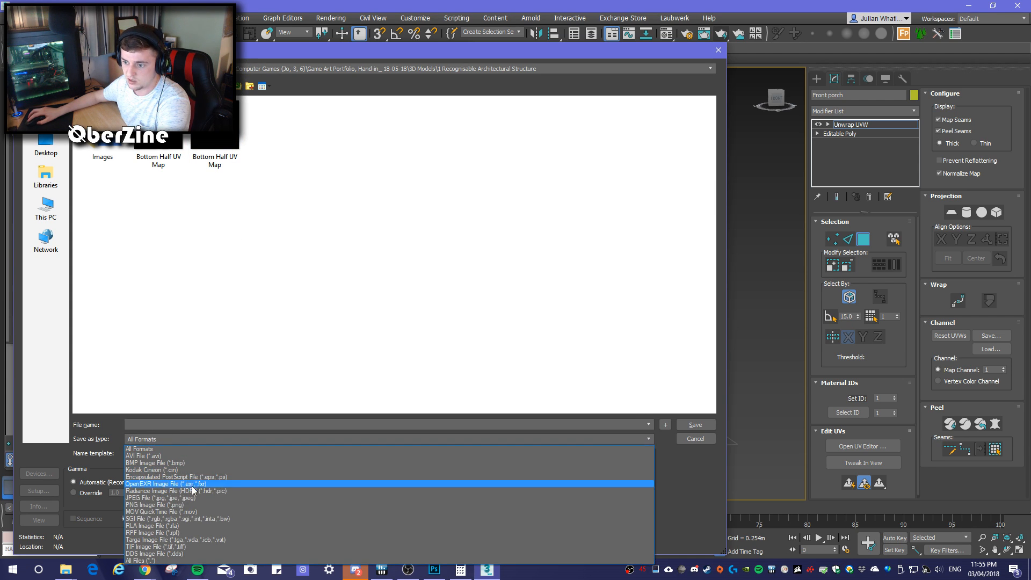
{"action": "left_click", "coordinate": [191, 463]}
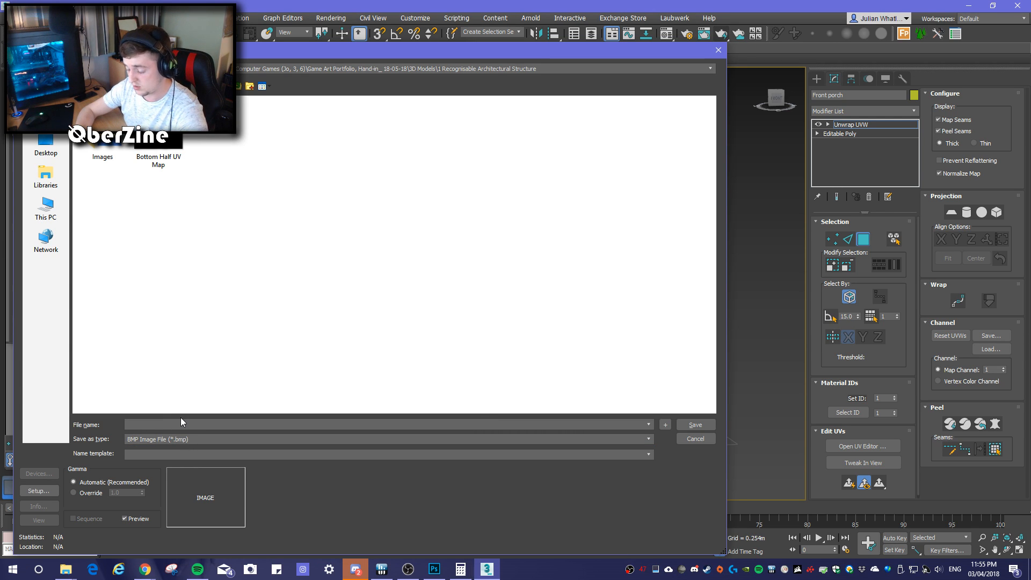
{"action": "type", "text": "Front P"}
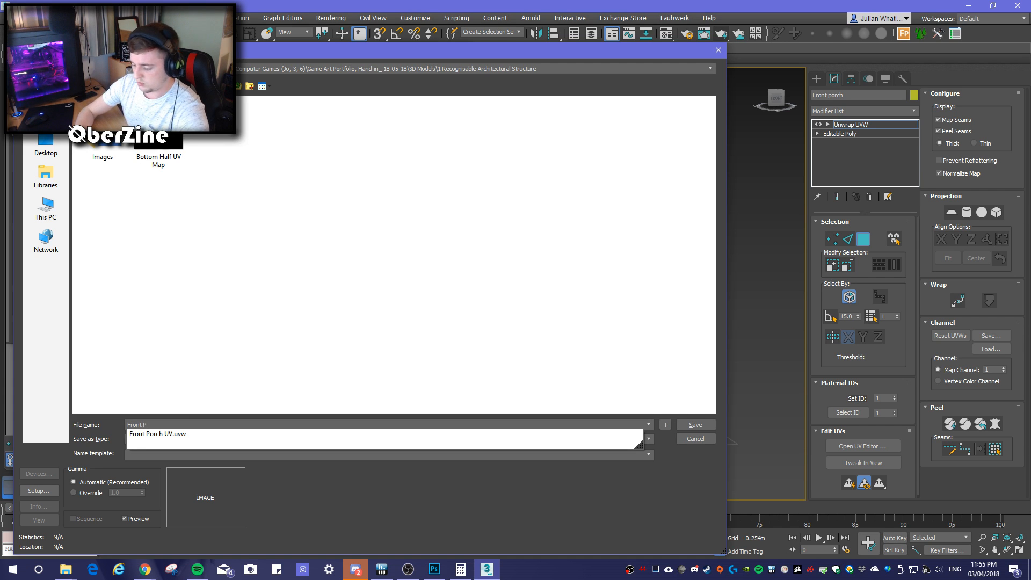
{"action": "type", "text": "orch "}
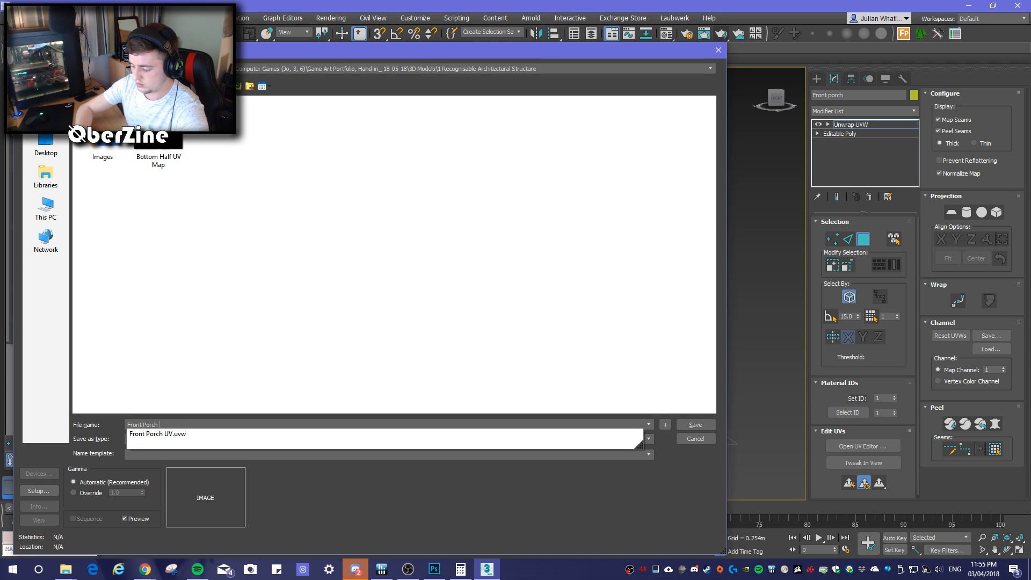
{"action": "type", "text": "UV Map"}
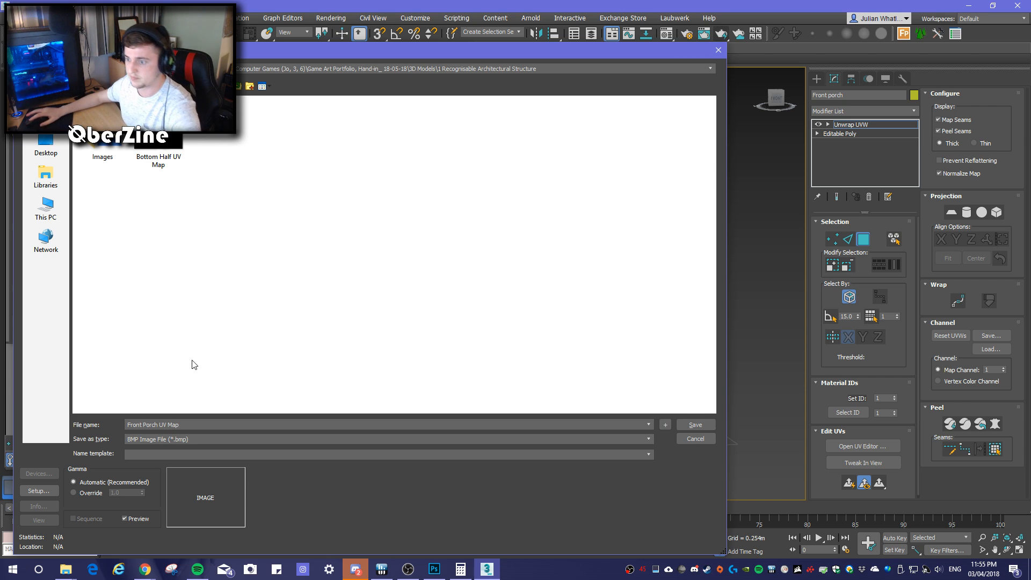
{"action": "left_click", "coordinate": [696, 425]}
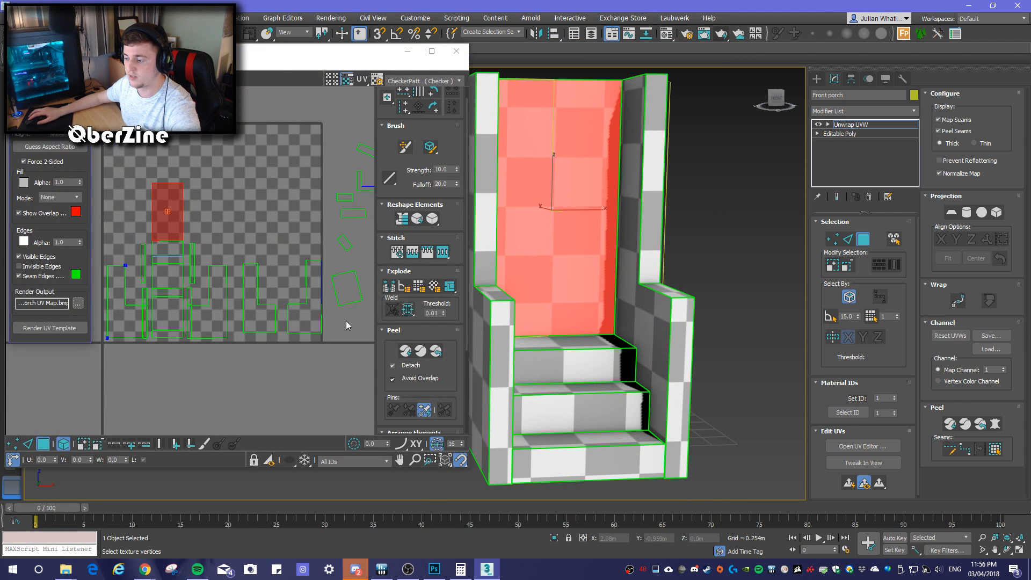
Switch to Photoshop and collapse the "wood outside" and "Windows Sides" layer groups
{"action": "left_click", "coordinate": [435, 570]}
{"action": "scroll", "coordinate": [511, 304], "scroll_direction": "down", "scroll_amount": 3, "text": "alt"}
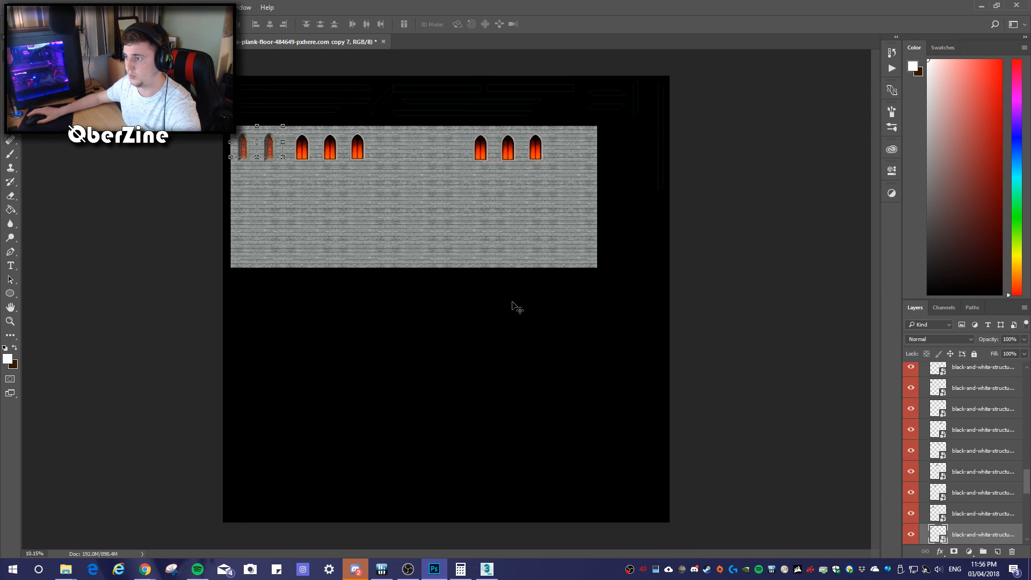
{"action": "scroll", "coordinate": [1004, 384], "scroll_direction": "up", "scroll_amount": 5}
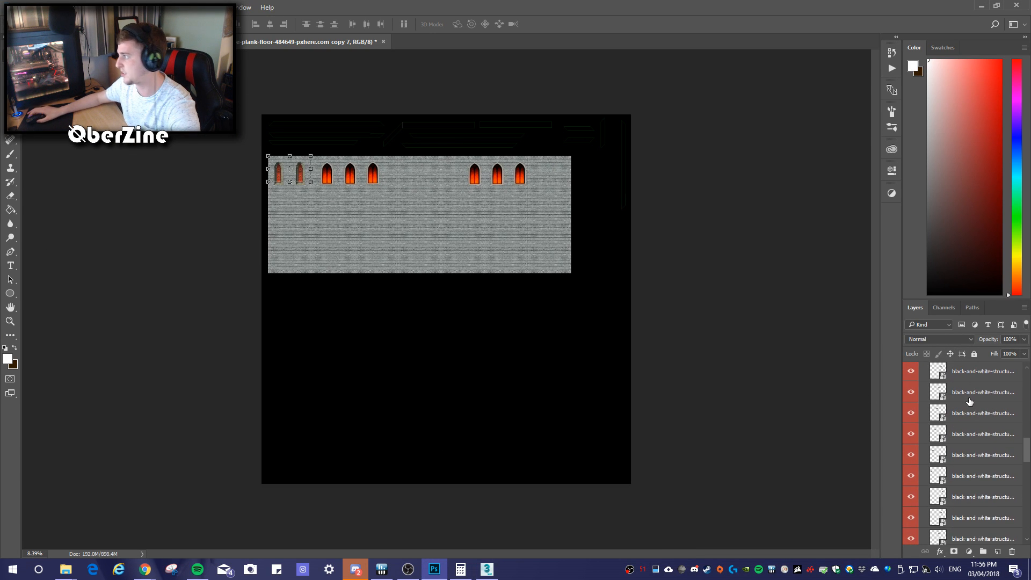
{"action": "scroll", "coordinate": [1004, 385], "scroll_direction": "up", "scroll_amount": 5}
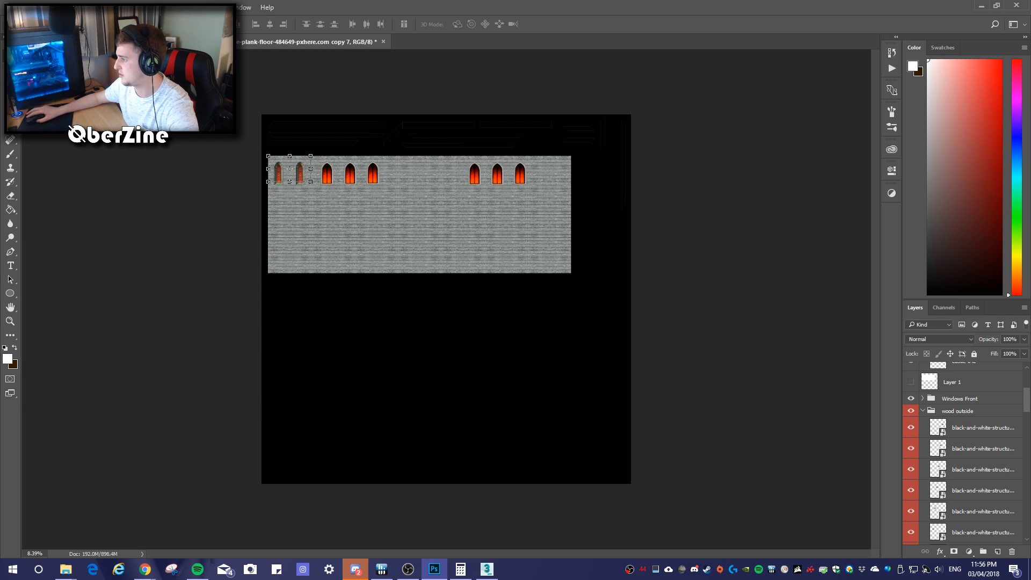
{"action": "left_click", "coordinate": [923, 412]}
{"action": "scroll", "coordinate": [959, 444], "scroll_direction": "up", "scroll_amount": 1}
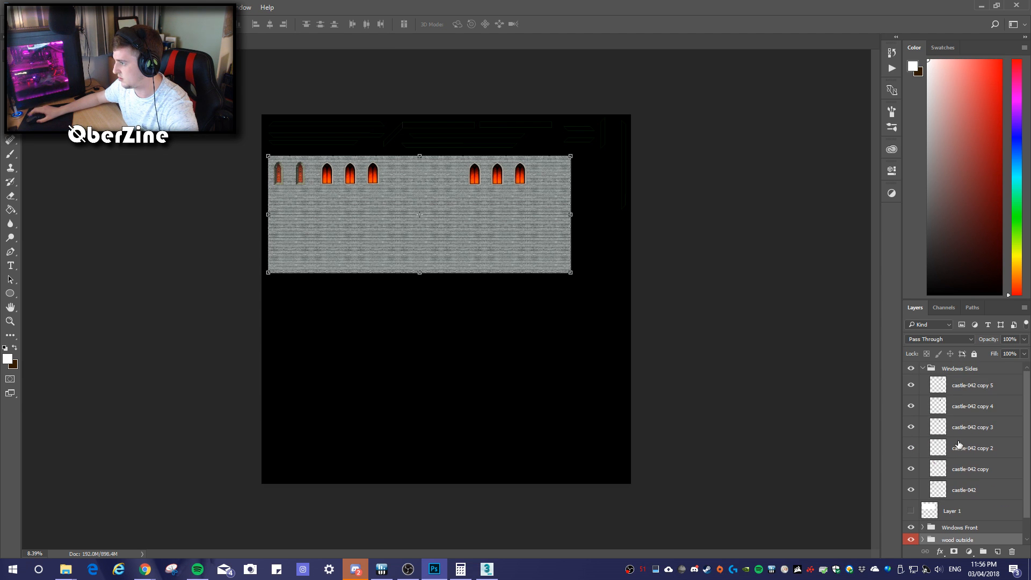
{"action": "left_click", "coordinate": [925, 371]}
{"action": "left_click", "coordinate": [923, 369]}
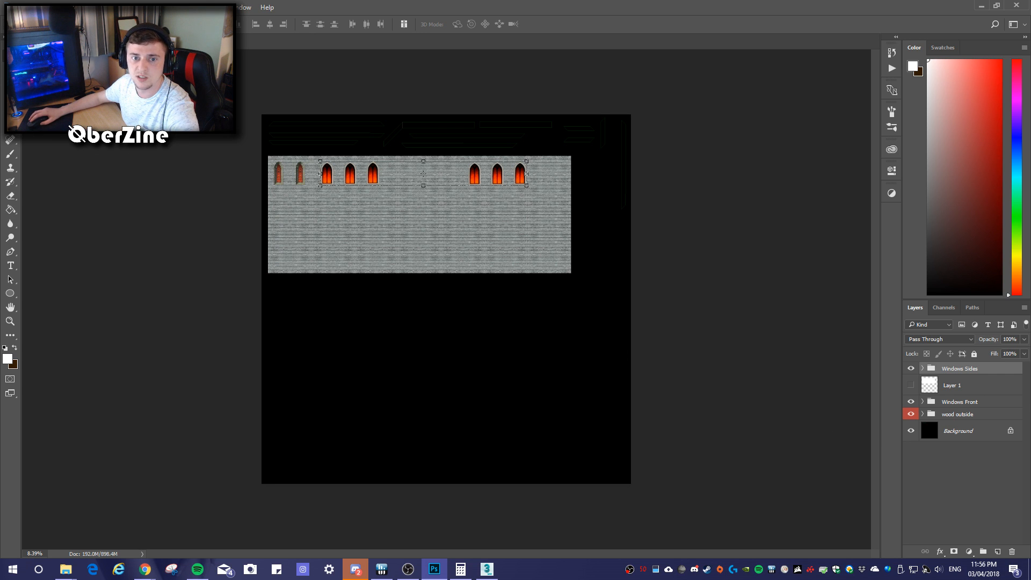
{"action": "key", "text": "alt+Tab"}
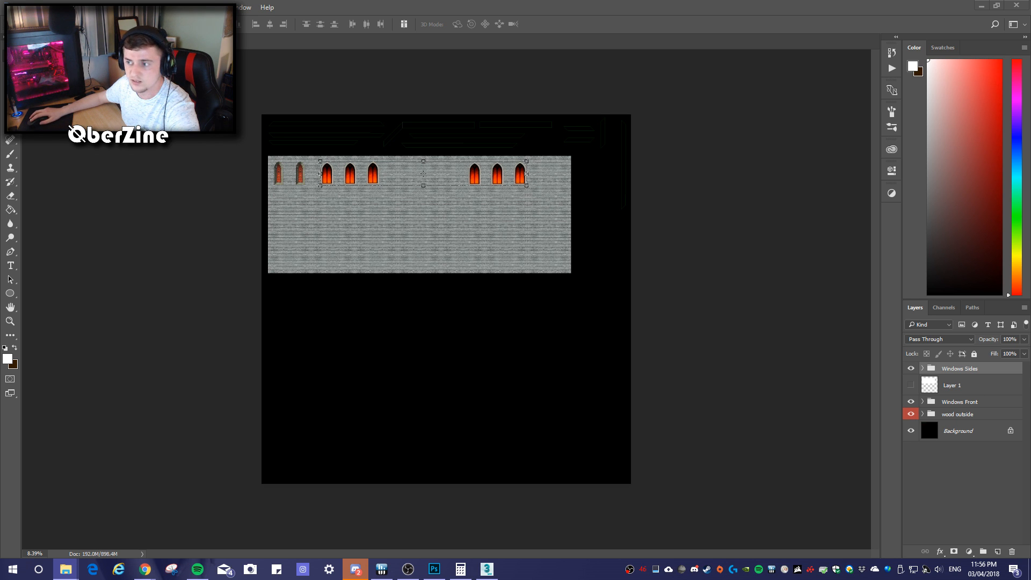
{"action": "left_click", "coordinate": [487, 569]}
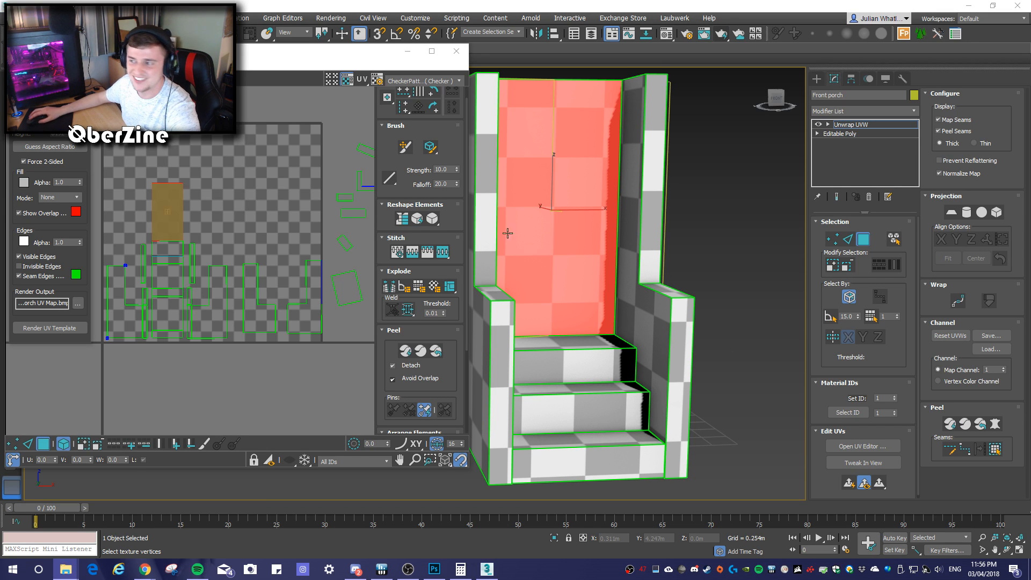
{"action": "left_click", "coordinate": [432, 572]}
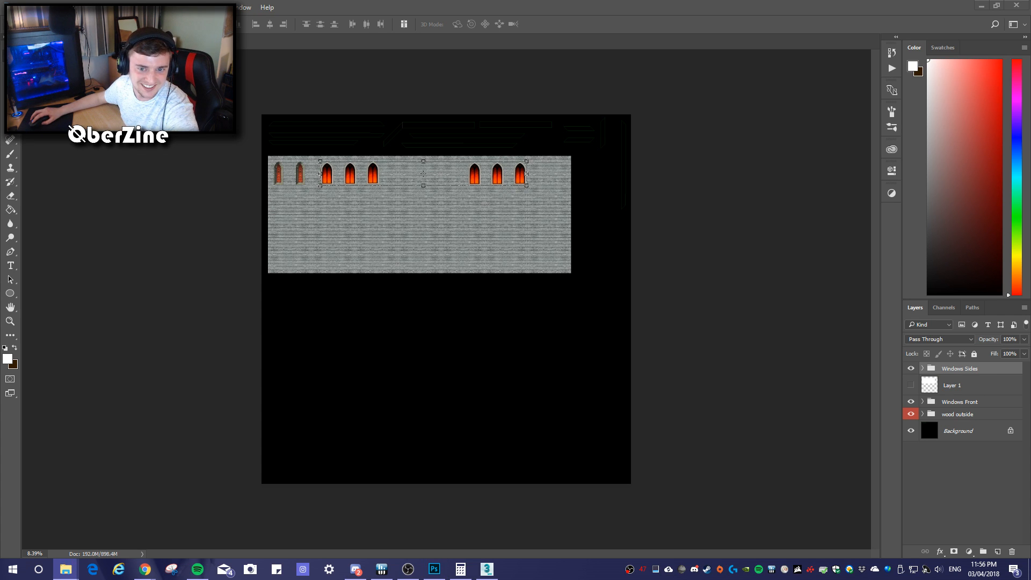
{"action": "left_click_drag", "start_coordinate": [286, 115], "coordinate": [269, 74]}
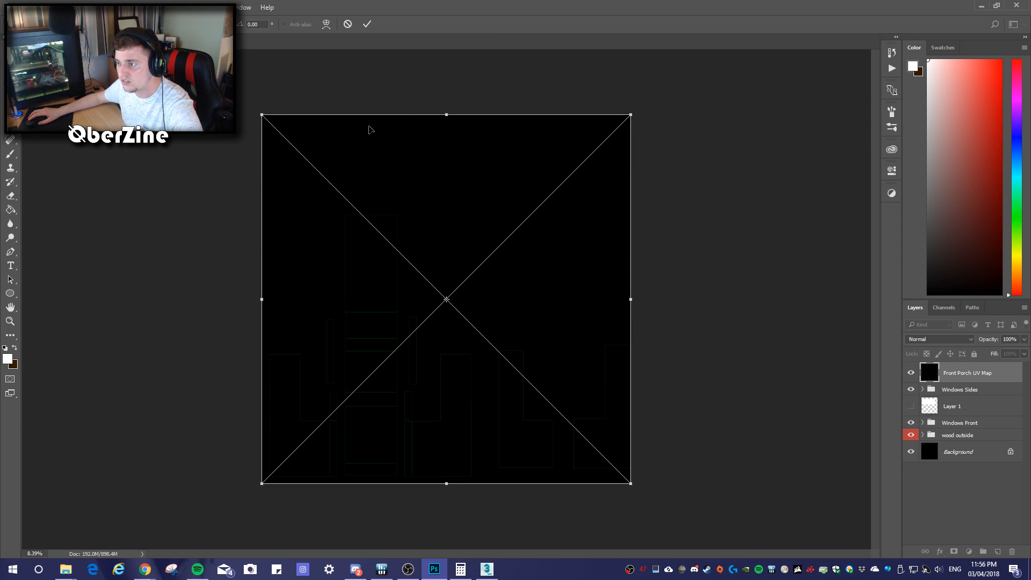
{"action": "left_click_drag", "start_coordinate": [364, 99], "coordinate": [365, 97]}
{"action": "left_click_drag", "start_coordinate": [544, 165], "coordinate": [542, 166]}
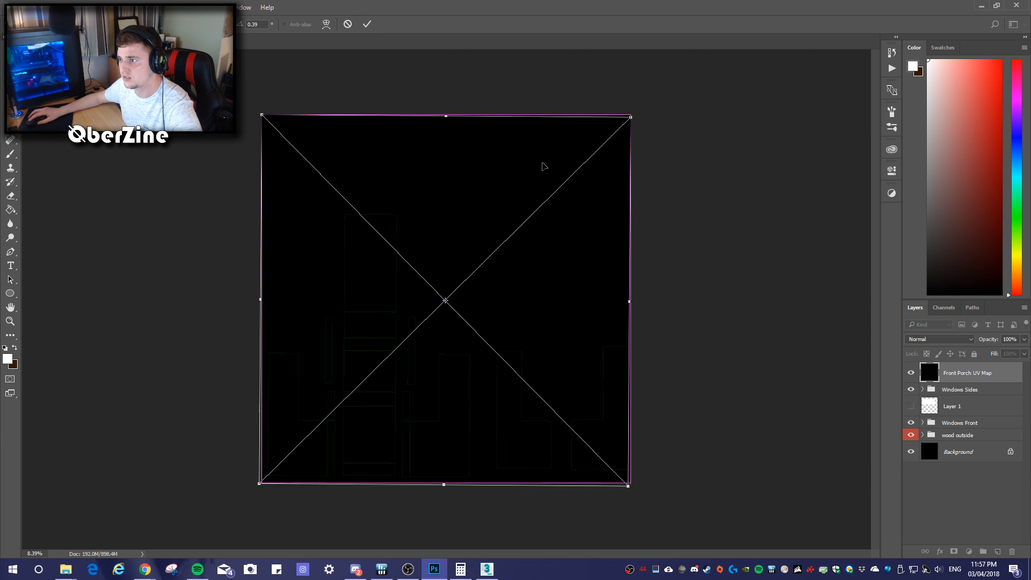
{"action": "key", "text": "Escape"}
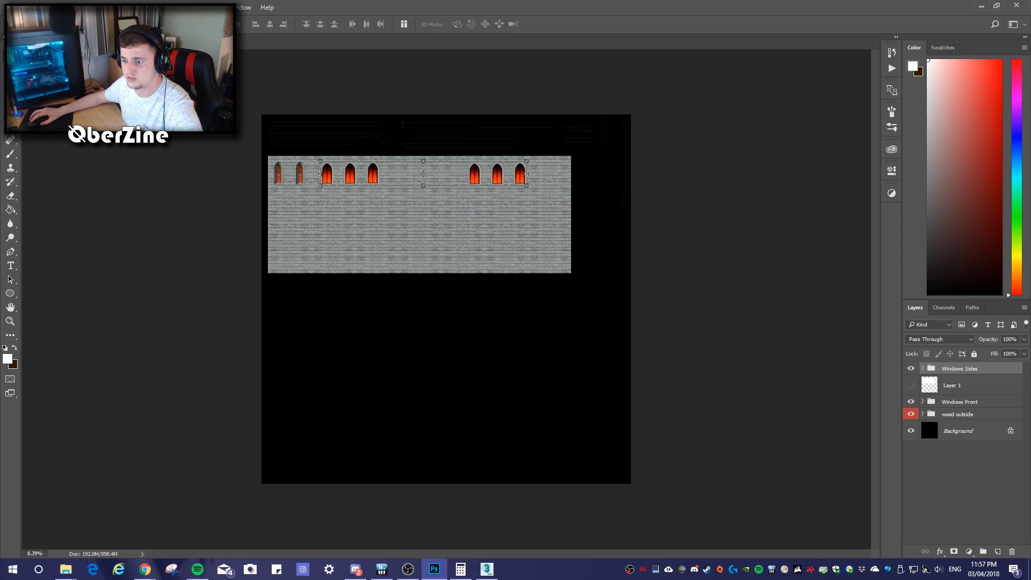
Open Front Porch UV Map.bmp as a separate document and inspect the edges of the step and back panel shell outlines up close
{"action": "left_click_drag", "start_coordinate": [315, 65], "coordinate": [302, 40]}
{"action": "scroll", "coordinate": [546, 306], "scroll_direction": "up", "scroll_amount": 5, "text": "alt"}
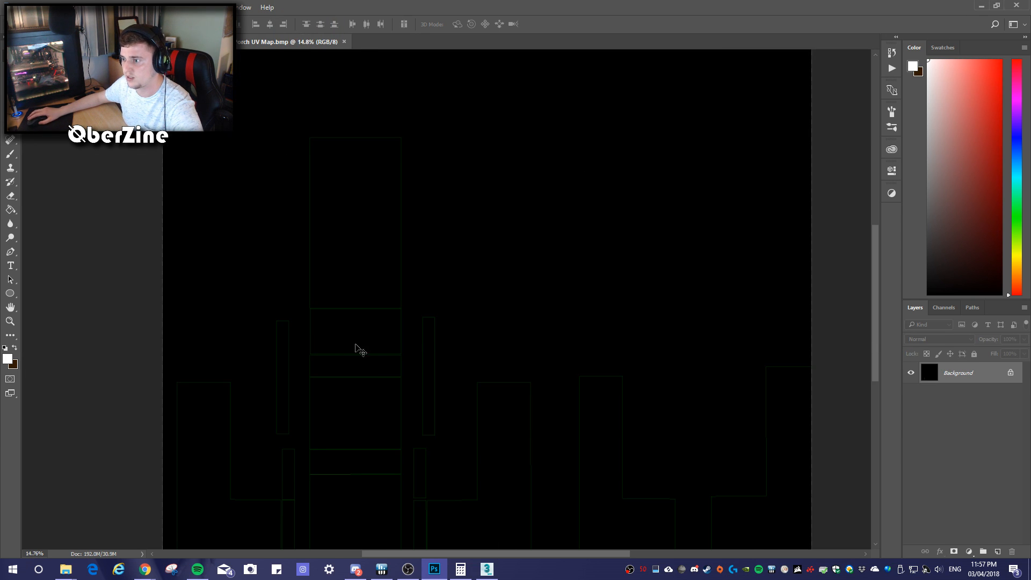
{"action": "scroll", "coordinate": [414, 353], "scroll_direction": "up", "scroll_amount": 8, "text": "alt"}
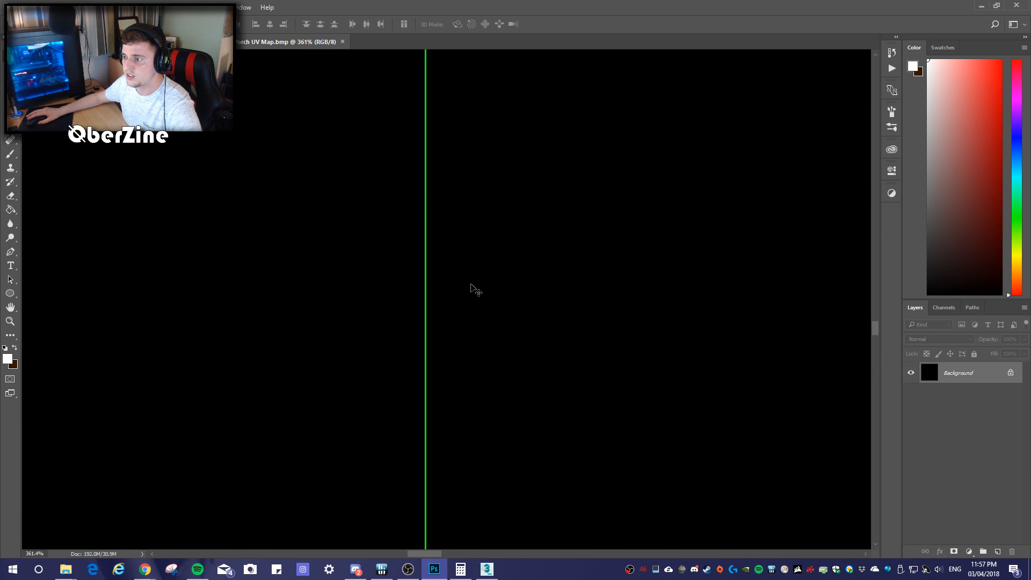
{"action": "scroll", "coordinate": [454, 290], "scroll_direction": "down", "scroll_amount": 8, "text": "alt"}
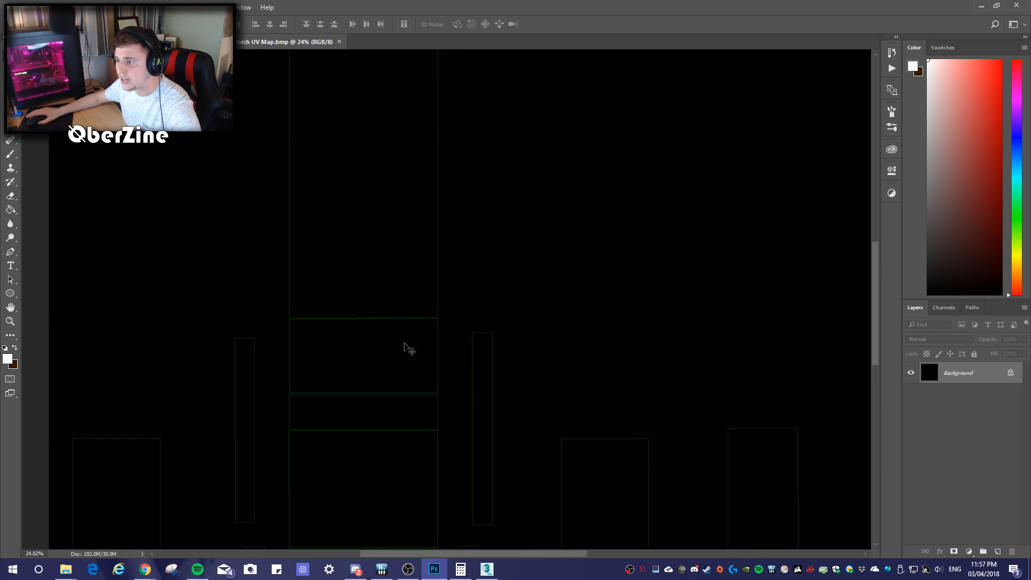
{"action": "scroll", "coordinate": [545, 330], "scroll_direction": "up", "scroll_amount": 15, "text": "alt"}
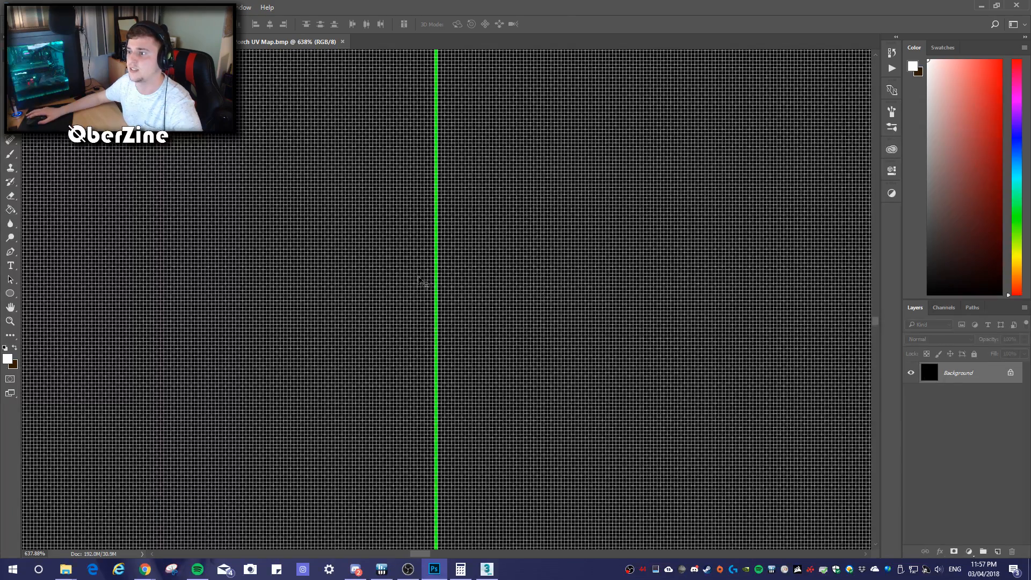
{"action": "scroll", "coordinate": [440, 285], "scroll_direction": "down", "scroll_amount": 8, "text": "alt"}
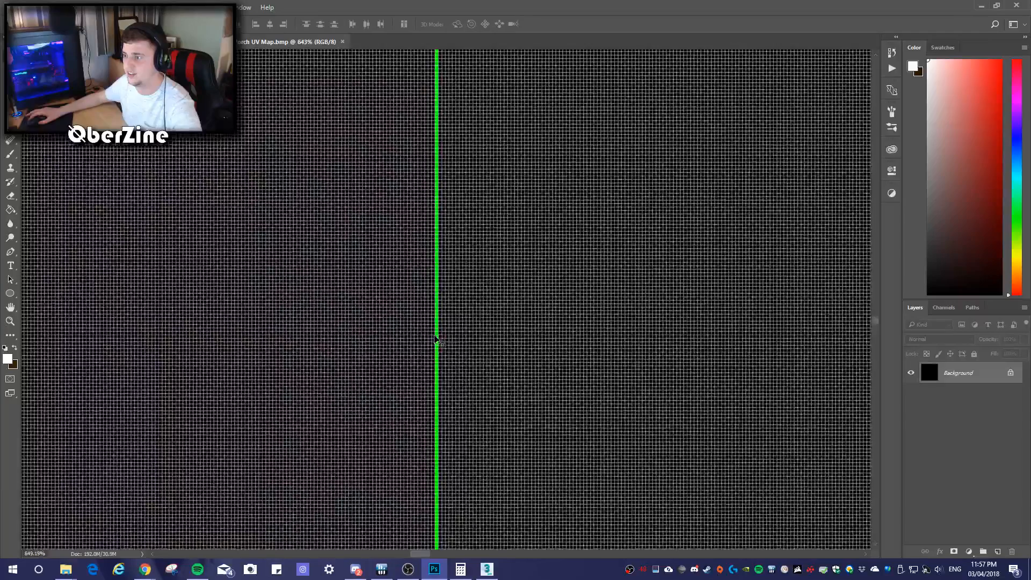
{"action": "scroll", "coordinate": [492, 420], "scroll_direction": "down", "scroll_amount": 3, "text": "alt"}
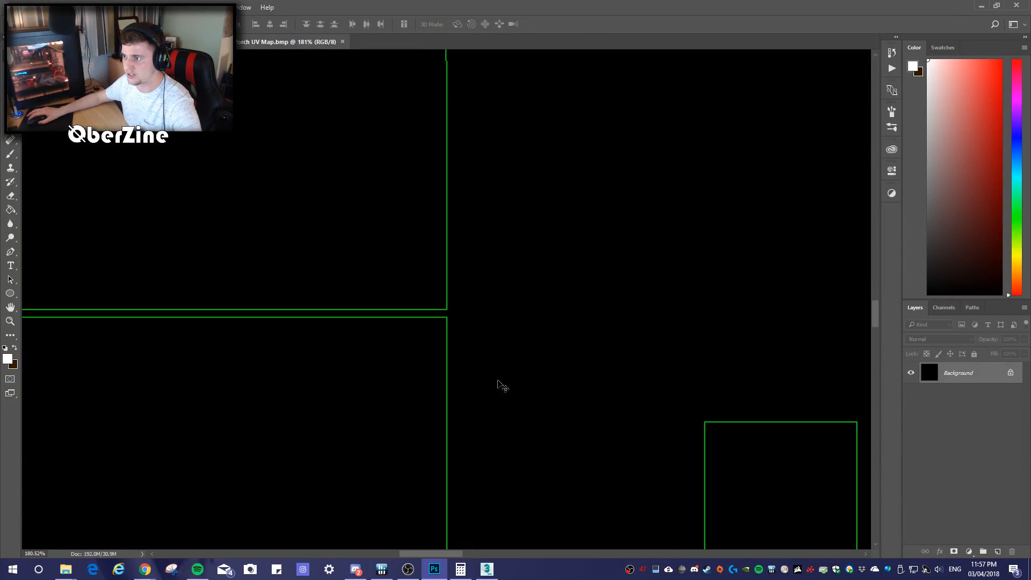
Examine the gap between the stacked step shell outlines up close, along with the overall UV layout
{"action": "scroll", "coordinate": [467, 320], "scroll_direction": "up", "scroll_amount": 5, "text": "alt"}
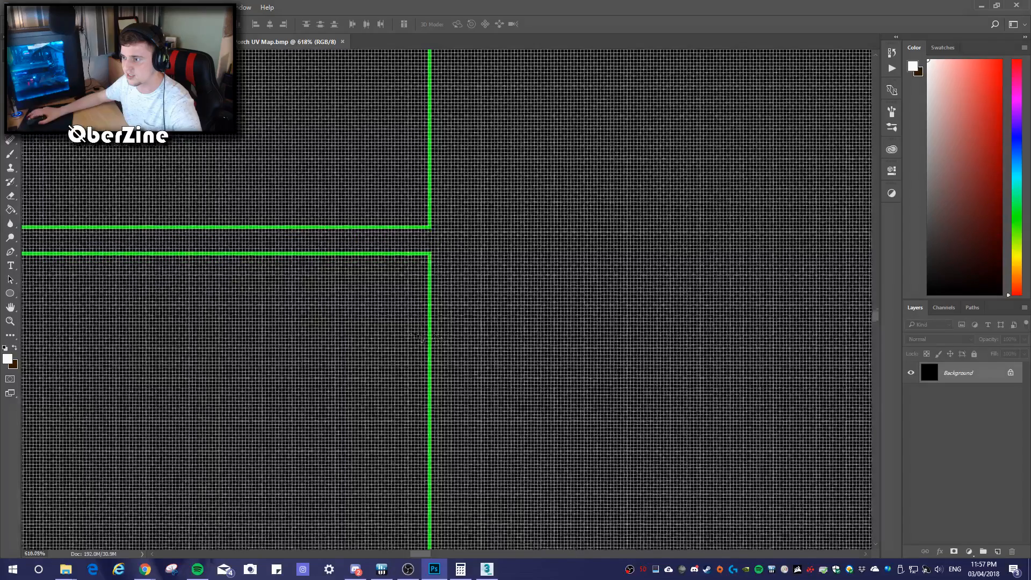
{"action": "scroll", "coordinate": [436, 339], "scroll_direction": "down", "scroll_amount": 2, "text": "alt"}
{"action": "scroll", "coordinate": [437, 354], "scroll_direction": "down", "scroll_amount": 2, "text": "alt"}
{"action": "scroll", "coordinate": [432, 357], "scroll_direction": "down", "scroll_amount": 10, "text": "alt"}
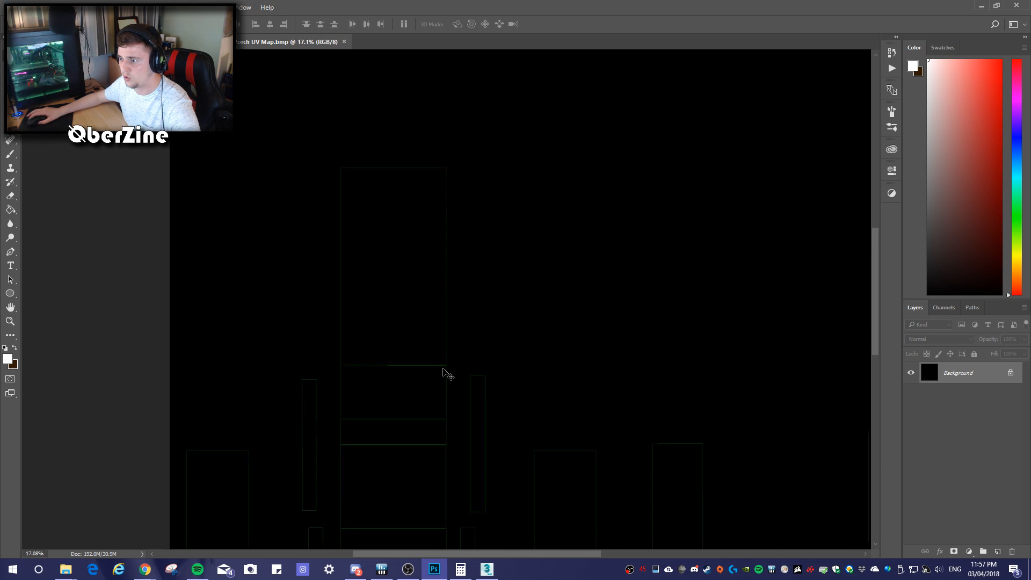
{"action": "scroll", "coordinate": [426, 362], "scroll_direction": "up", "scroll_amount": 1, "text": "alt"}
{"action": "scroll", "coordinate": [409, 363], "scroll_direction": "up", "scroll_amount": 1, "text": "alt"}
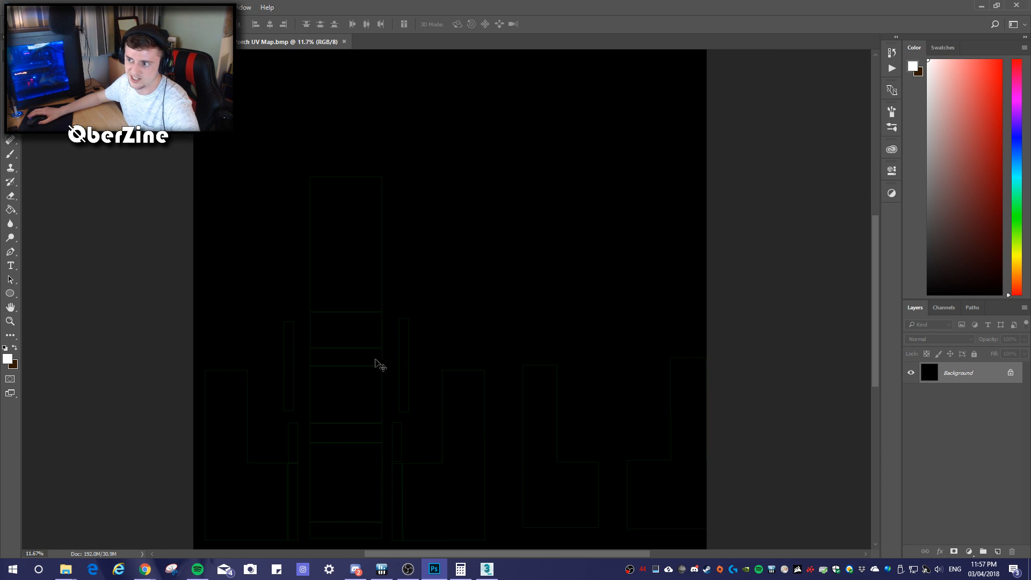
{"action": "scroll", "coordinate": [446, 355], "scroll_direction": "up", "scroll_amount": 1, "text": "alt"}
{"action": "scroll", "coordinate": [447, 363], "scroll_direction": "down", "scroll_amount": 1, "text": "alt"}
{"action": "scroll", "coordinate": [445, 367], "scroll_direction": "up", "scroll_amount": 1, "text": "alt"}
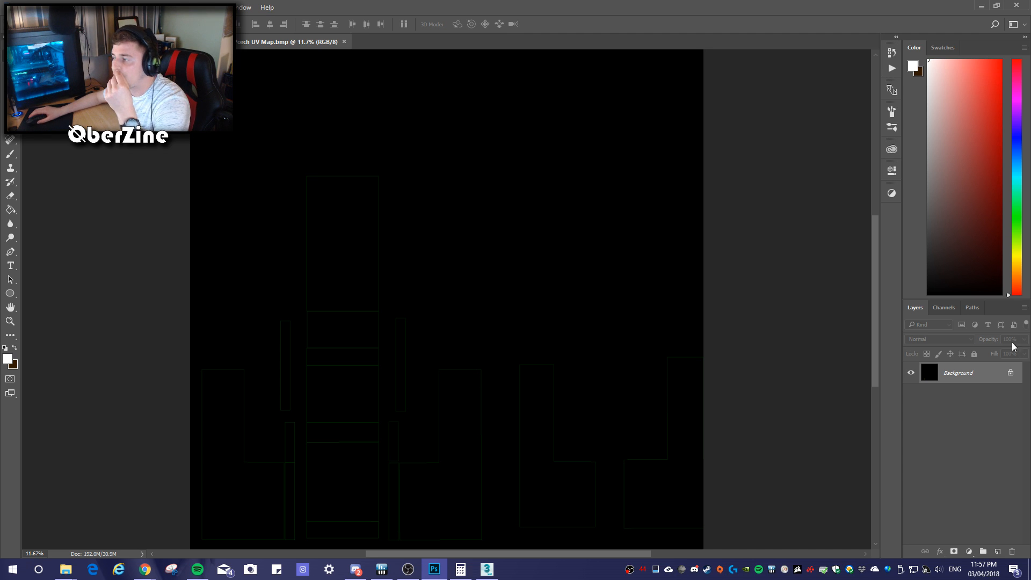
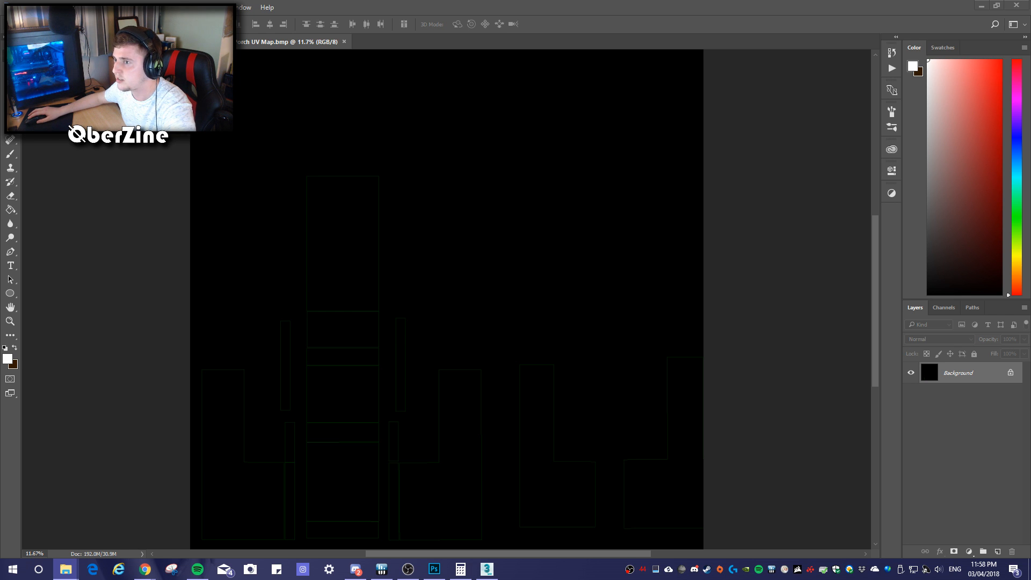
Place the black-and-white wood plank image into the UV map and align it over the top of the leftmost L-shaped side shell
{"action": "left_click_drag", "start_coordinate": [0, 382], "coordinate": [316, 366]}
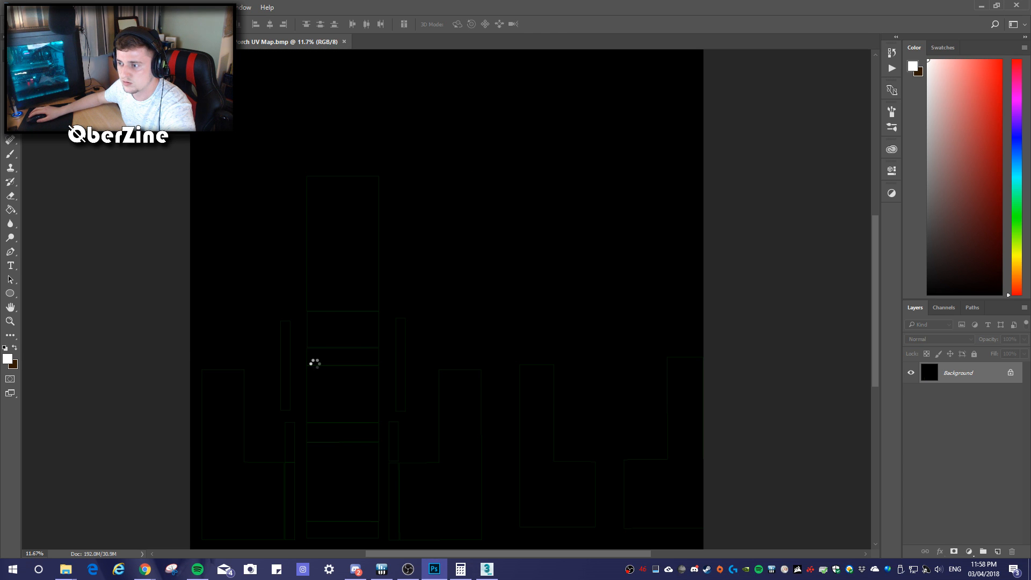
{"action": "left_click_drag", "start_coordinate": [469, 304], "coordinate": [243, 392]}
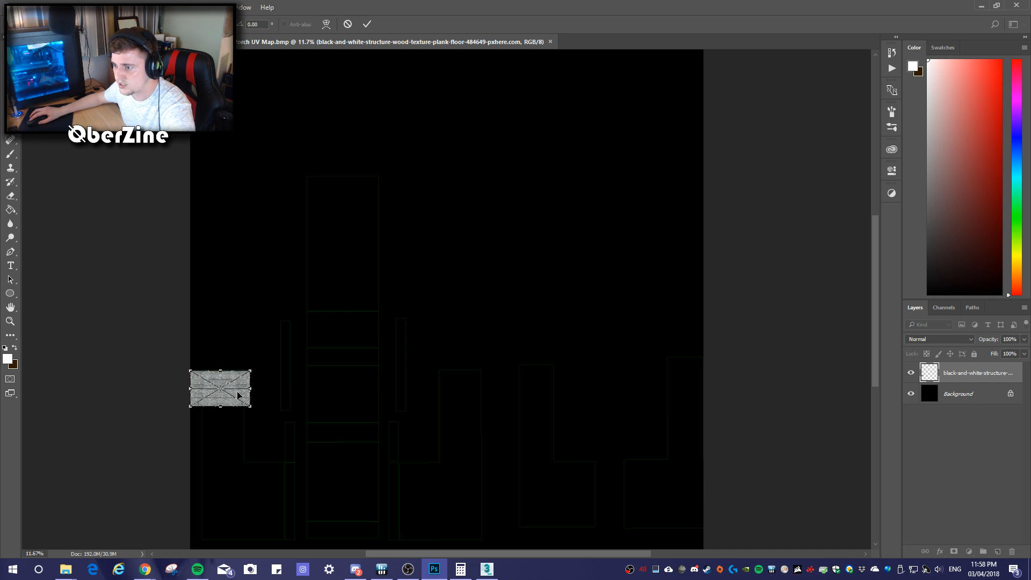
{"action": "key", "text": "Return"}
{"action": "scroll", "coordinate": [209, 435], "scroll_direction": "up", "scroll_amount": 5, "text": "alt"}
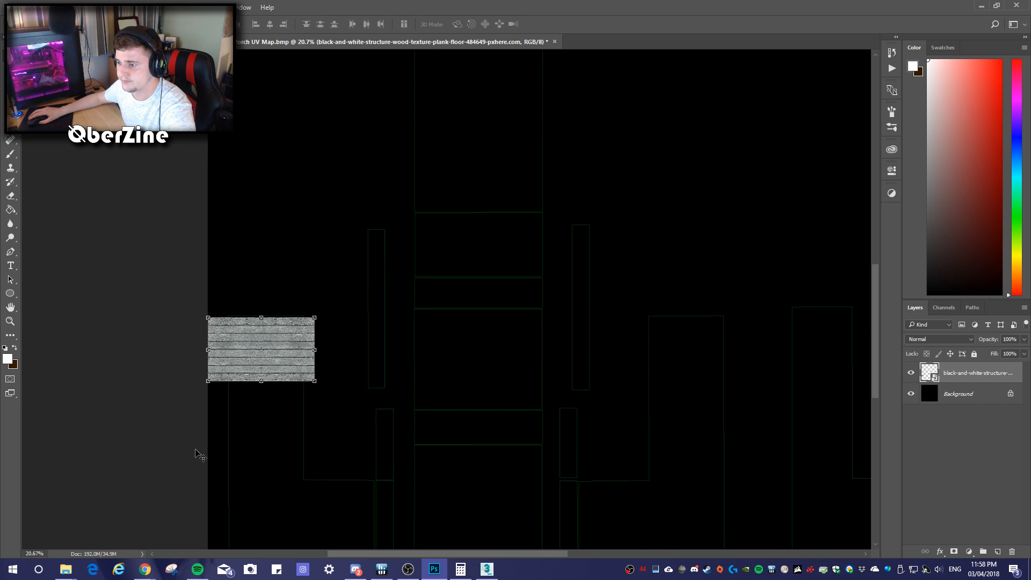
{"action": "scroll", "coordinate": [299, 335], "scroll_direction": "up", "scroll_amount": 5, "text": "alt"}
{"action": "left_click_drag", "start_coordinate": [369, 349], "coordinate": [319, 335]}
{"action": "scroll", "coordinate": [356, 418], "scroll_direction": "down", "scroll_amount": 5, "text": "alt"}
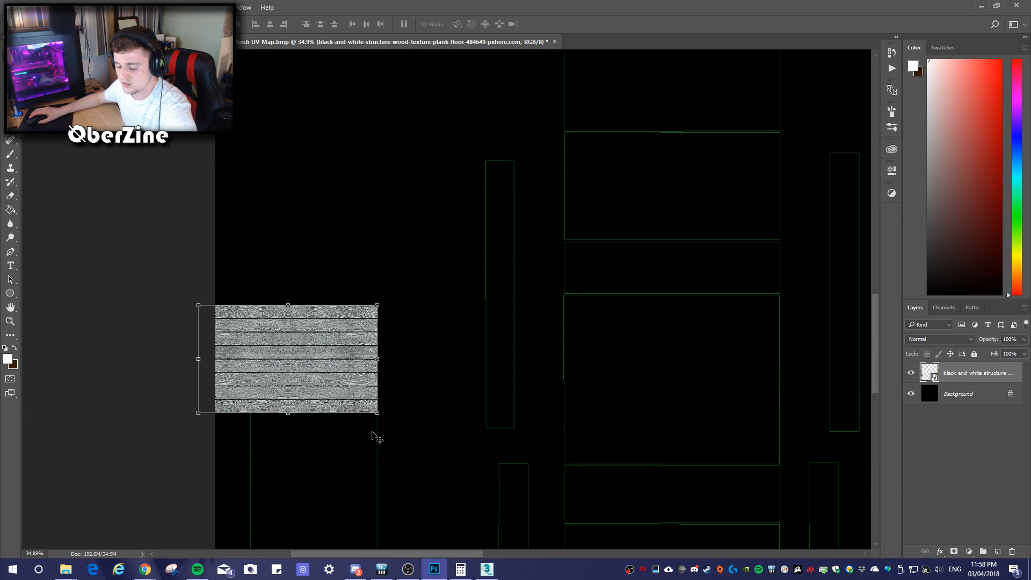
Try to tile copies of the plank texture over the leftmost L-shaped shell and the narrow strip shells beside it
{"action": "scroll", "coordinate": [374, 422], "scroll_direction": "down", "scroll_amount": 5}
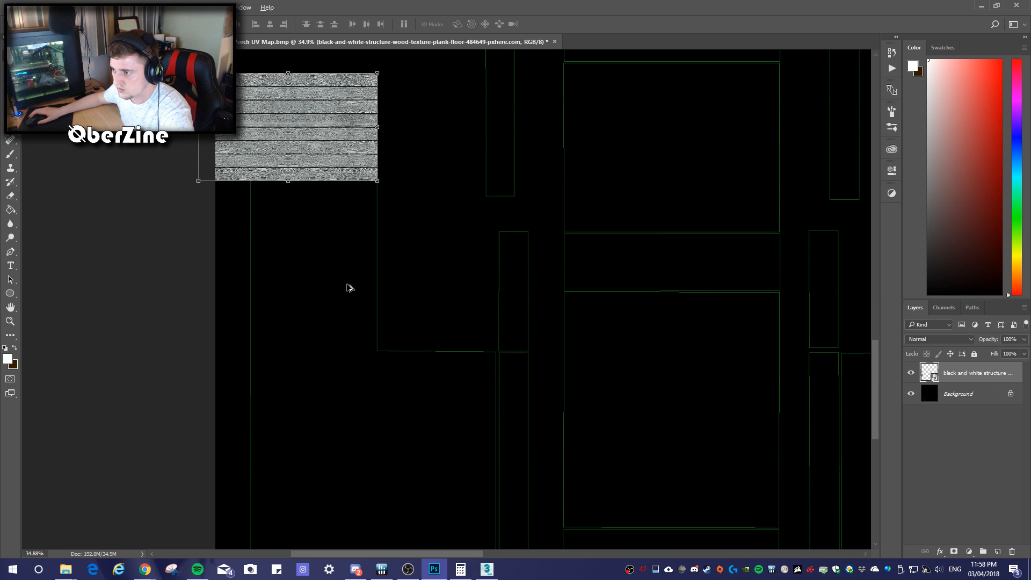
{"action": "scroll", "coordinate": [374, 352], "scroll_direction": "down", "scroll_amount": 2, "text": "alt"}
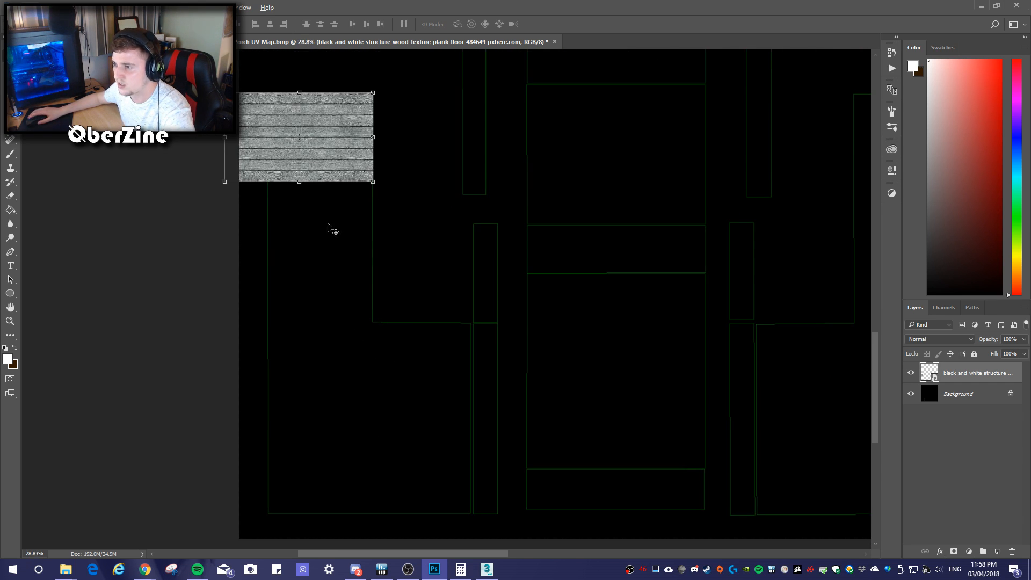
{"action": "left_click_drag", "start_coordinate": [303, 122], "coordinate": [489, 259], "text": "alt"}
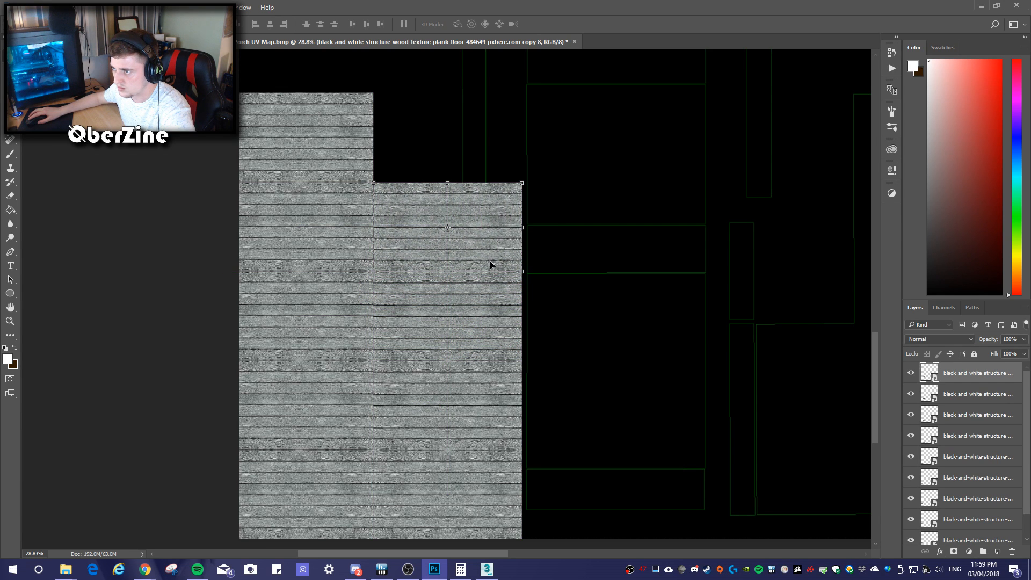
{"action": "scroll", "coordinate": [489, 280], "scroll_direction": "up", "scroll_amount": 5}
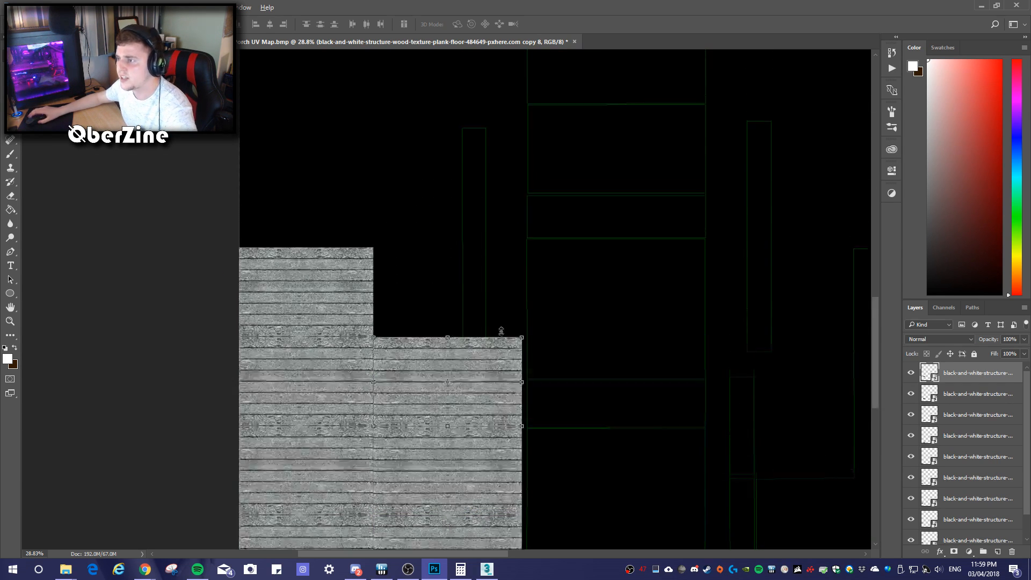
{"action": "left_click_drag", "start_coordinate": [488, 388], "coordinate": [491, 155], "text": "alt"}
{"action": "left_click_drag", "start_coordinate": [493, 153], "coordinate": [493, 155], "text": "alt"}
{"action": "scroll", "coordinate": [984, 481], "scroll_direction": "down", "scroll_amount": 2}
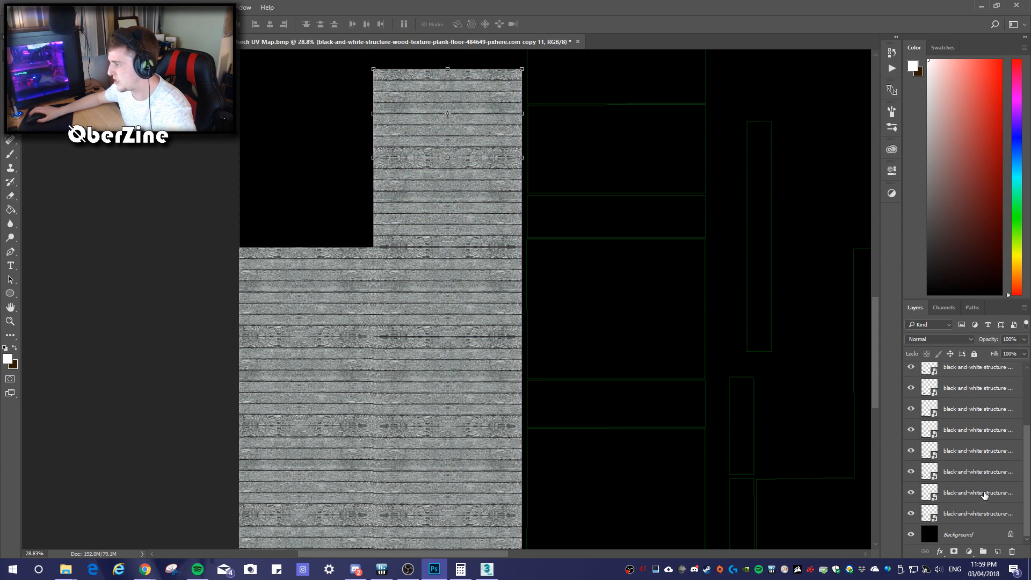
Try to tile a full column of plank copies over the narrow strip shells on the far side of the central step shells
{"action": "scroll", "coordinate": [987, 499], "scroll_direction": "up", "scroll_amount": 2}
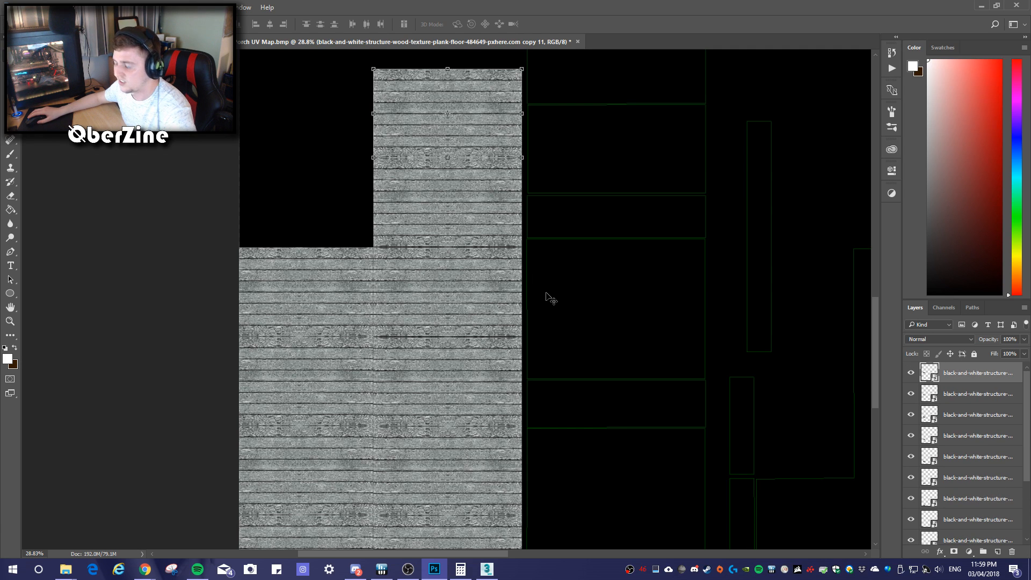
{"action": "scroll", "coordinate": [559, 317], "scroll_direction": "down", "scroll_amount": 1}
{"action": "scroll", "coordinate": [574, 319], "scroll_direction": "right", "scroll_amount": 5, "text": "ctrl"}
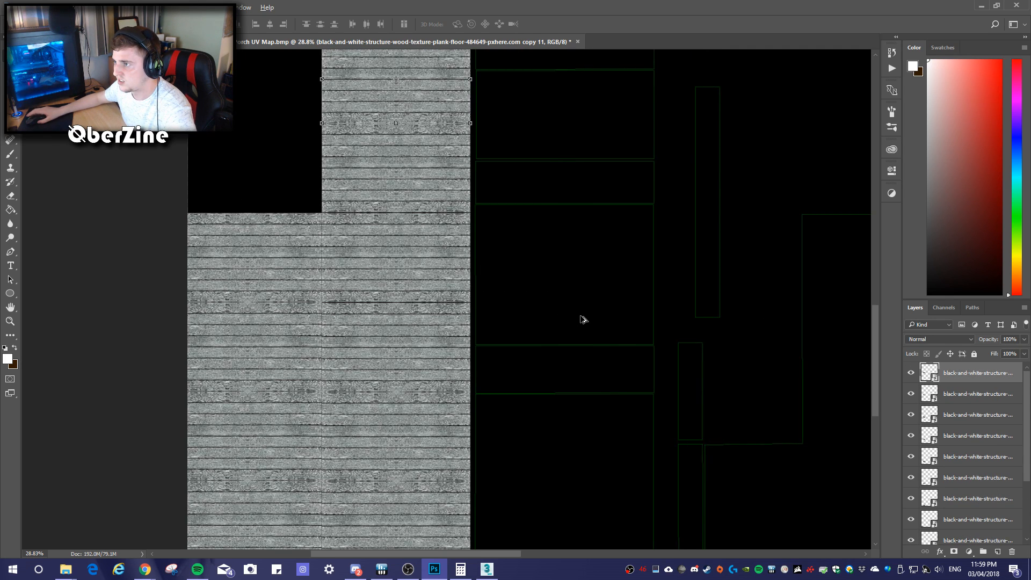
{"action": "scroll", "coordinate": [556, 353], "scroll_direction": "down", "scroll_amount": 4, "text": "alt"}
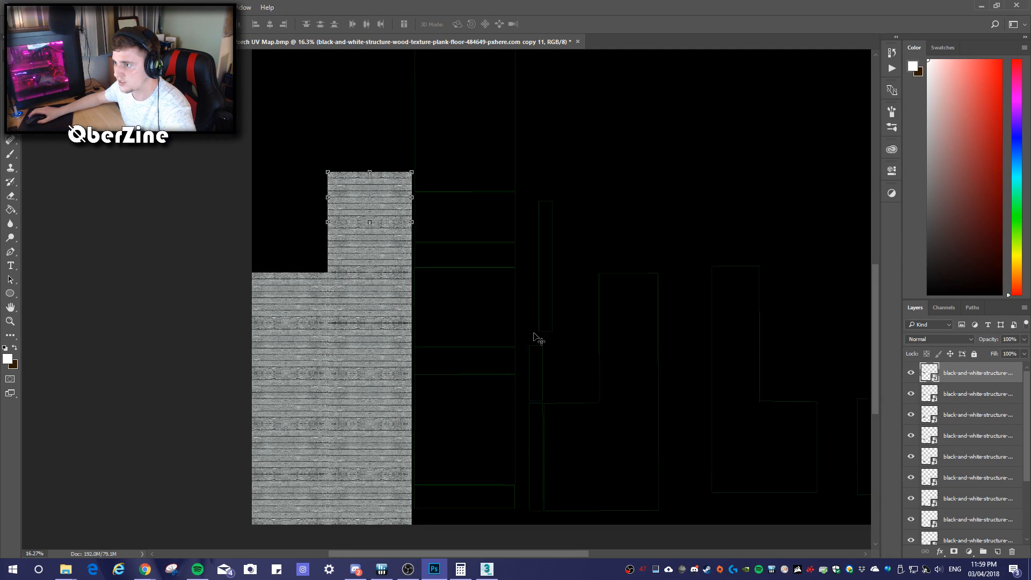
{"action": "left_click_drag", "start_coordinate": [380, 204], "coordinate": [585, 504], "text": "alt"}
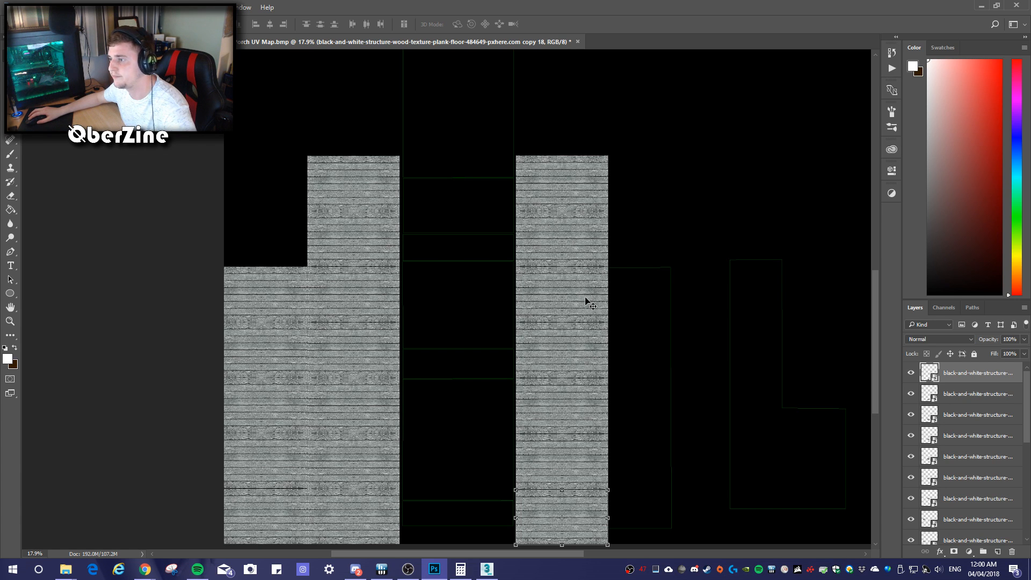
Check individual tiles in both plank areas and undo all the duplicated plank copies back to the single placed texture
{"action": "scroll", "coordinate": [580, 339], "scroll_direction": "up", "scroll_amount": 3, "text": "alt"}
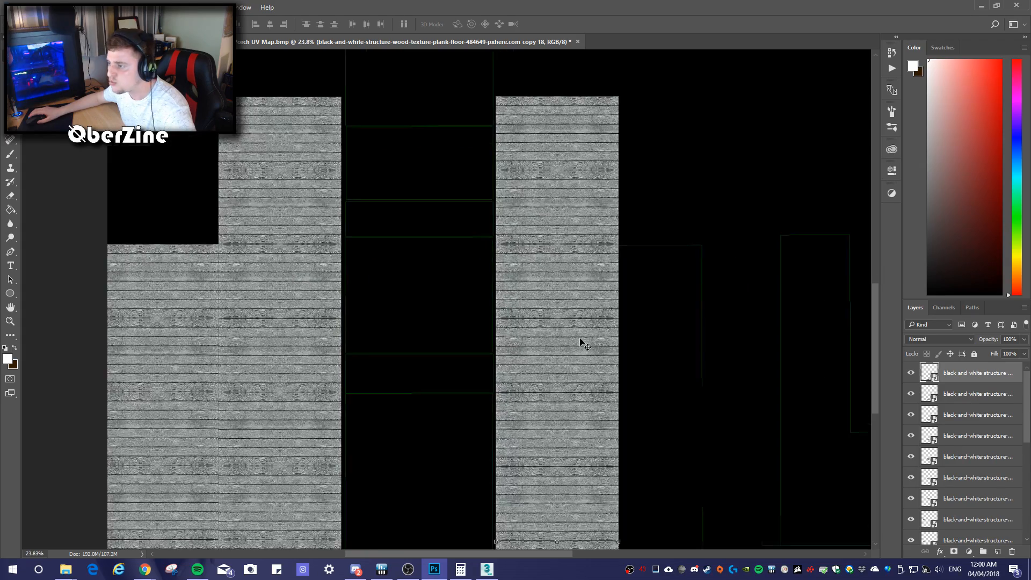
{"action": "left_click", "coordinate": [565, 239]}
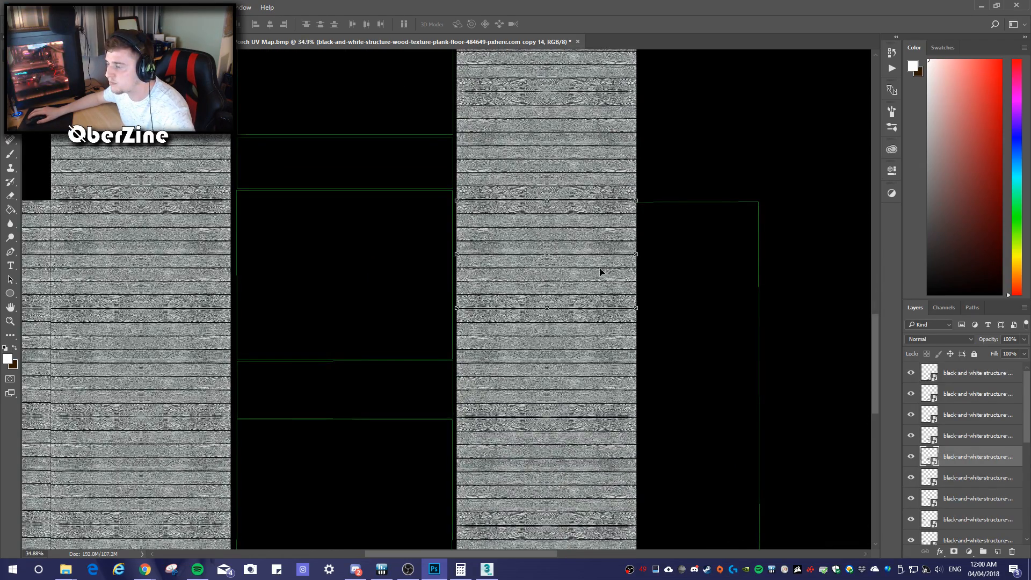
{"action": "scroll", "coordinate": [601, 272], "scroll_direction": "down", "scroll_amount": 3, "text": "alt"}
{"action": "left_click", "coordinate": [350, 164]}
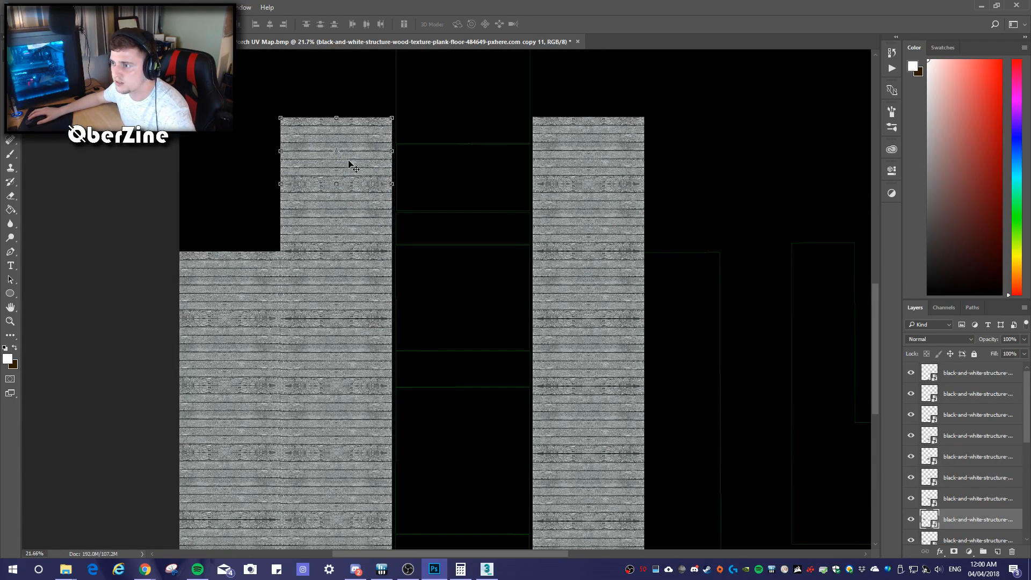
{"action": "key", "text": "ctrl+z"}
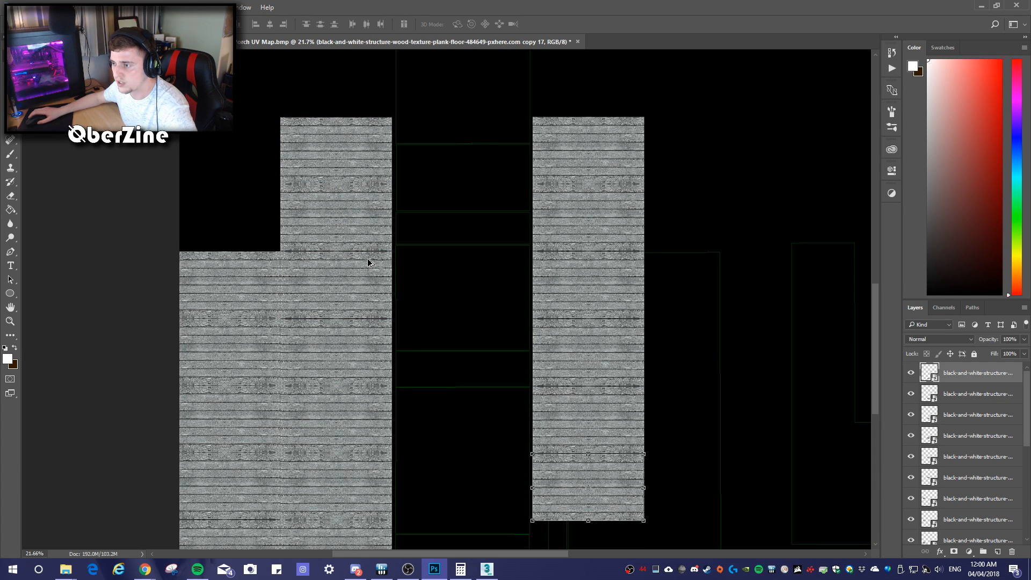
{"action": "key", "text": "ctrl+z"}
{"action": "key", "text": "ctrl+z"}
{"action": "key", "text": "ctrl+z"}
{"action": "key", "text": "ctrl+z"}
{"action": "key", "text": "ctrl+z"}
{"action": "key", "text": "ctrl+z"}
{"action": "key", "text": "ctrl+z"}
{"action": "key", "text": "ctrl+z"}
{"action": "key", "text": "ctrl+z"}
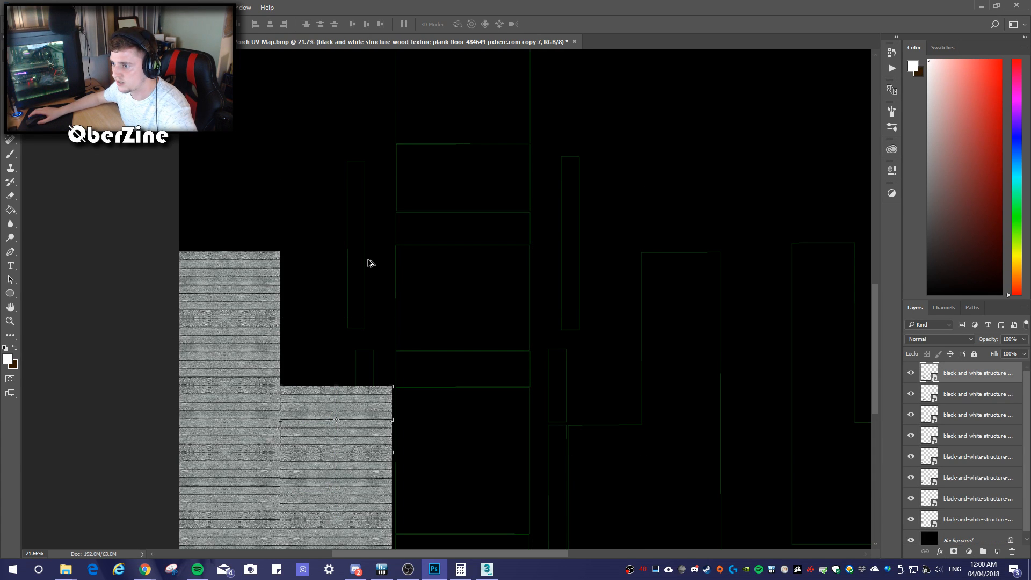
{"action": "key", "text": "ctrl+z"}
{"action": "key", "text": "ctrl+z"}
{"action": "key", "text": "ctrl+z"}
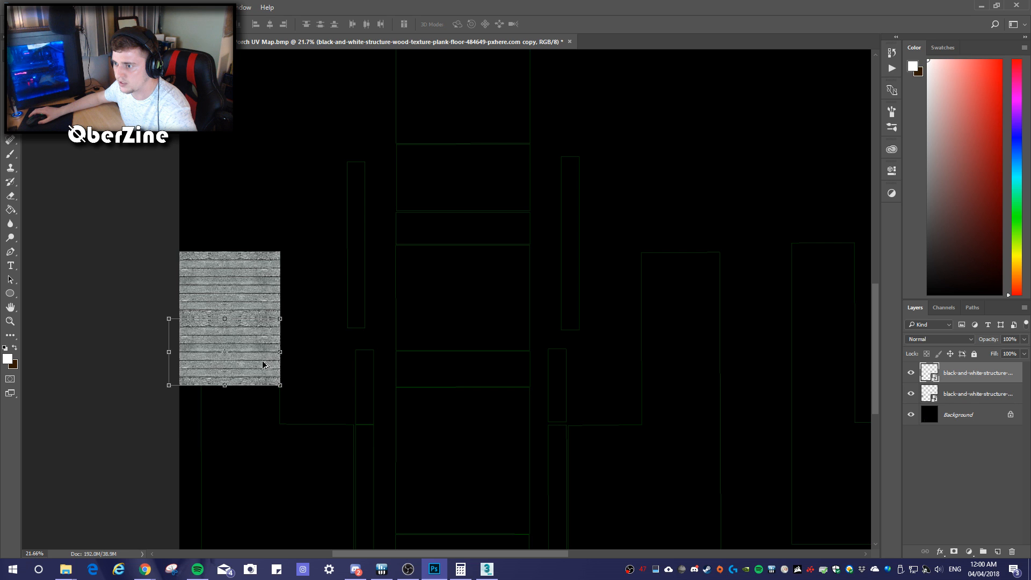
{"action": "scroll", "coordinate": [169, 383], "scroll_direction": "up", "scroll_amount": 2, "text": "alt"}
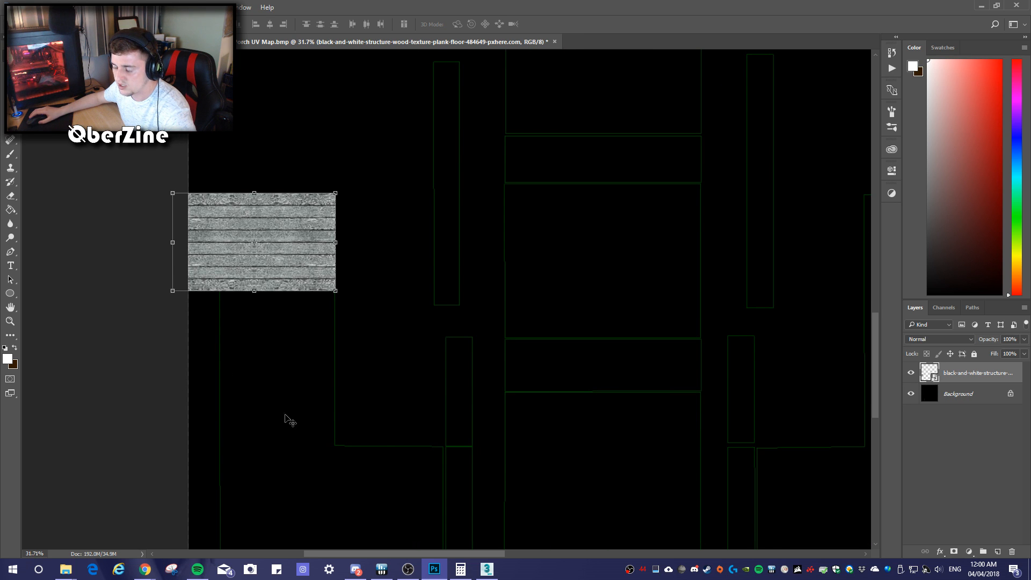
Duplicate the wood plank texture layer and align the copy directly below the original so the boards continue down the canvas edge
{"action": "scroll", "coordinate": [265, 385], "scroll_direction": "right", "scroll_amount": 2}
{"action": "scroll", "coordinate": [257, 373], "scroll_direction": "left", "scroll_amount": 2}
{"action": "scroll", "coordinate": [265, 380], "scroll_direction": "down", "scroll_amount": 2}
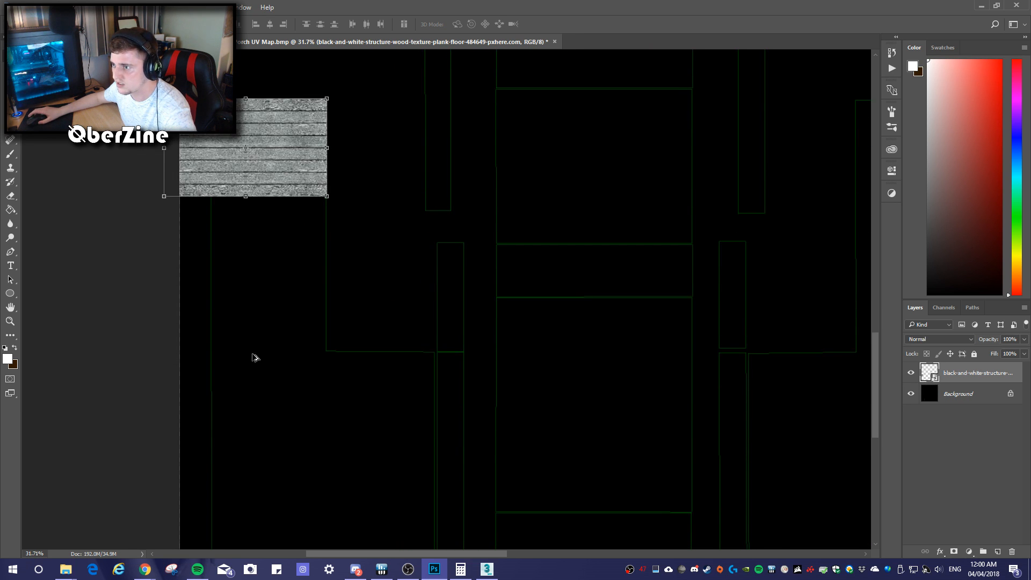
{"action": "scroll", "coordinate": [254, 361], "scroll_direction": "down", "scroll_amount": 1}
{"action": "left_click_drag", "start_coordinate": [275, 151], "coordinate": [279, 215], "text": "alt"}
{"action": "scroll", "coordinate": [279, 215], "scroll_direction": "up", "scroll_amount": 3, "text": "alt"}
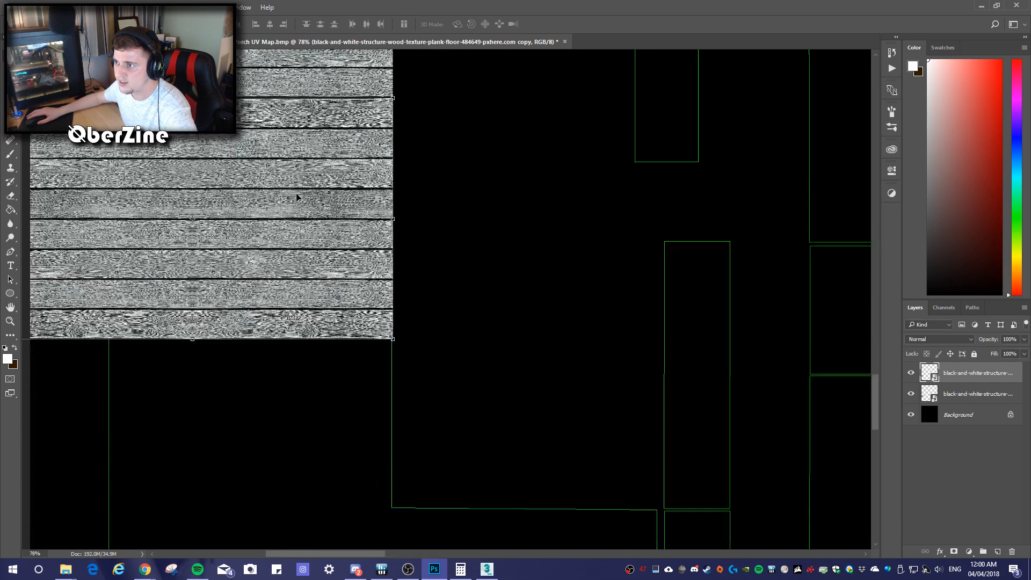
{"action": "scroll", "coordinate": [314, 228], "scroll_direction": "up", "scroll_amount": 2, "text": "alt"}
{"action": "scroll", "coordinate": [328, 143], "scroll_direction": "up", "scroll_amount": 3}
{"action": "scroll", "coordinate": [374, 269], "scroll_direction": "up", "scroll_amount": 1}
{"action": "left_click_drag", "start_coordinate": [340, 298], "coordinate": [340, 297]}
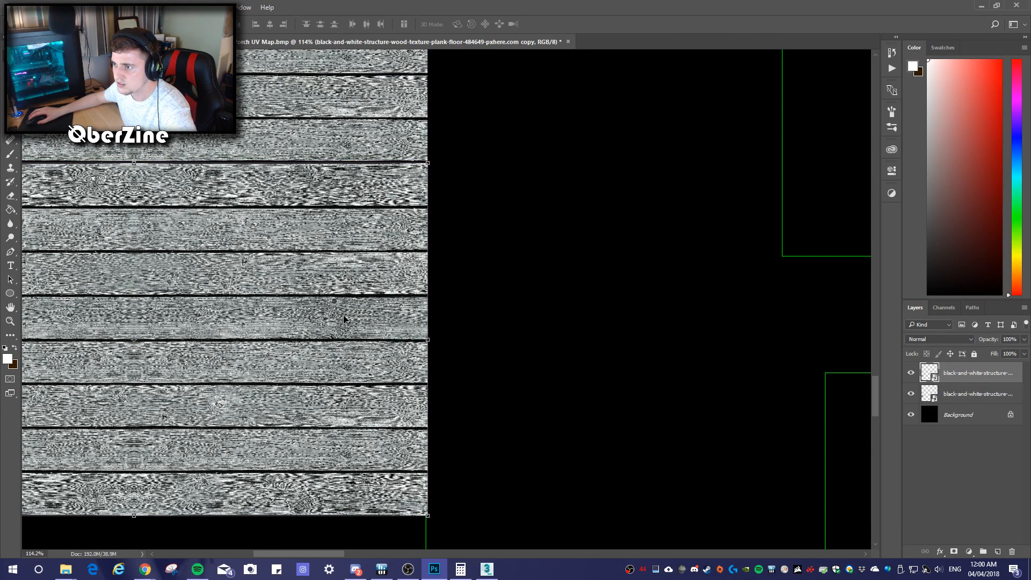
Duplicate both plank texture layers within Front Porch UV Map.bmp and move the copies below the originals
{"action": "scroll", "coordinate": [344, 319], "scroll_direction": "down", "scroll_amount": 10, "text": "alt"}
{"action": "scroll", "coordinate": [351, 299], "scroll_direction": "up", "scroll_amount": 1, "text": "alt"}
{"action": "scroll", "coordinate": [346, 302], "scroll_direction": "right", "scroll_amount": 1}
{"action": "scroll", "coordinate": [346, 302], "scroll_direction": "left", "scroll_amount": 2}
{"action": "scroll", "coordinate": [341, 304], "scroll_direction": "down", "scroll_amount": 6}
{"action": "left_click_drag", "start_coordinate": [335, 317], "coordinate": [505, 234]}
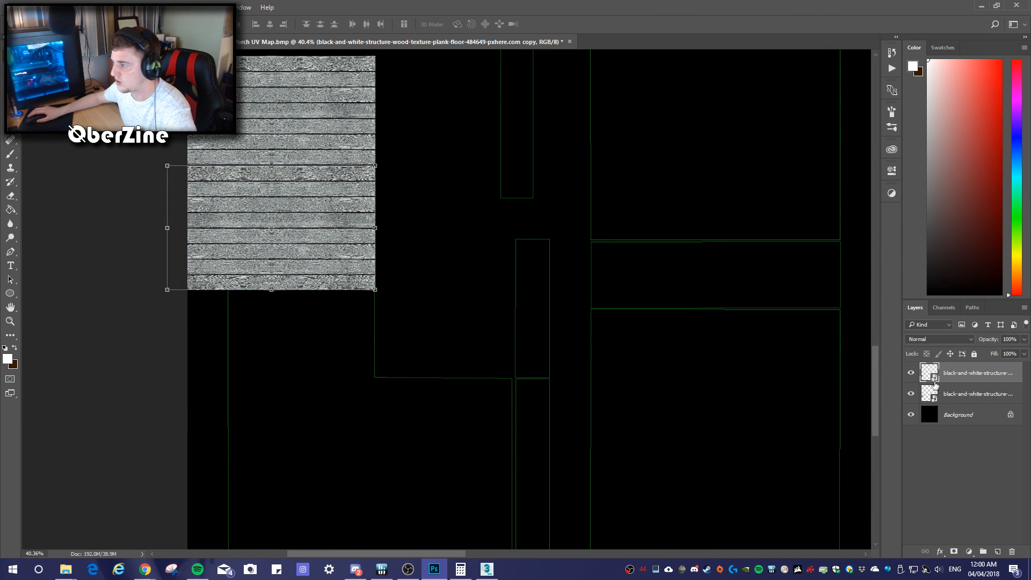
{"action": "left_click", "coordinate": [939, 392], "text": "shift"}
{"action": "right_click", "coordinate": [977, 396]}
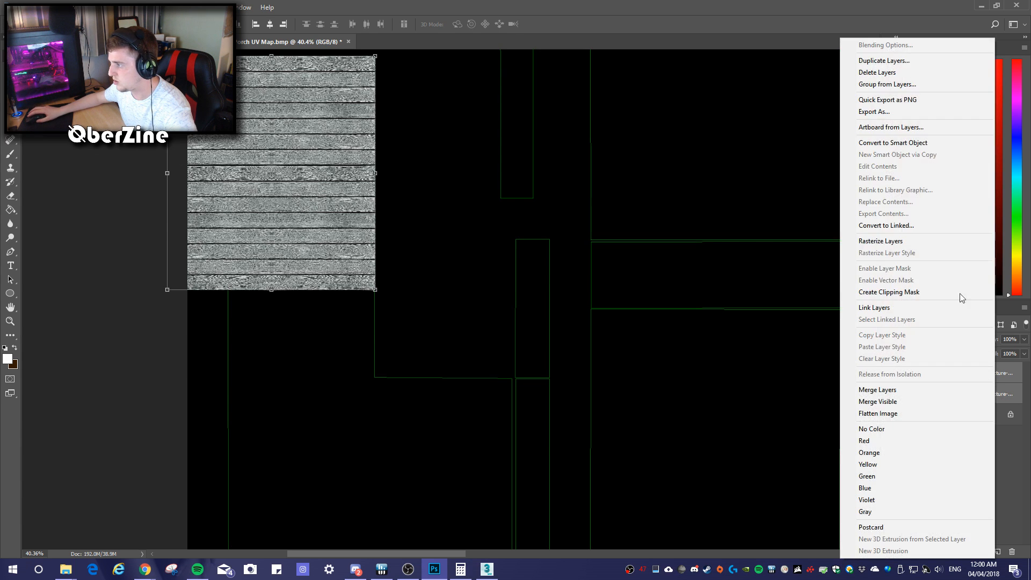
{"action": "left_click", "coordinate": [905, 60]}
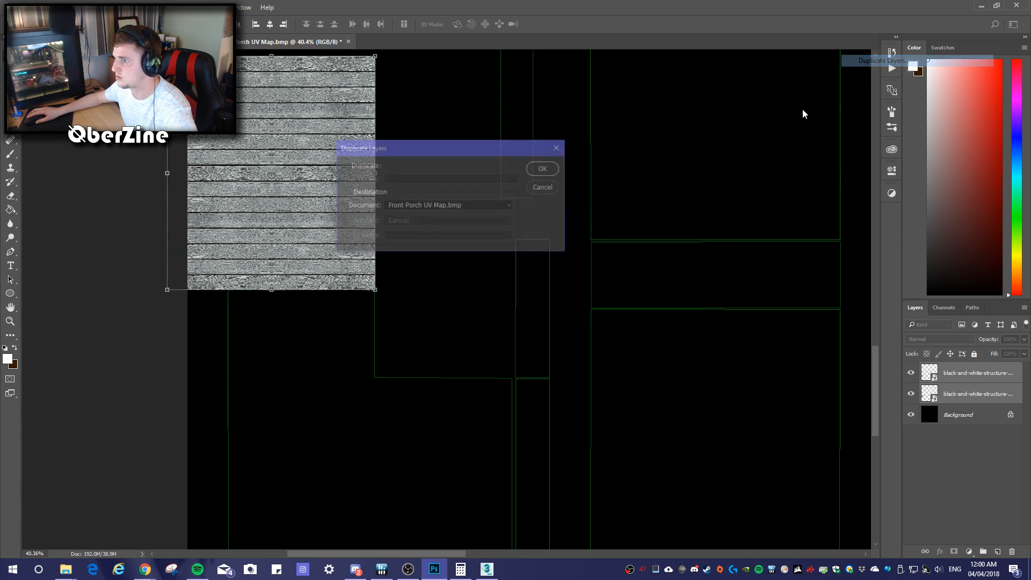
{"action": "left_click", "coordinate": [543, 169]}
{"action": "left_click_drag", "start_coordinate": [343, 235], "coordinate": [345, 454]}
Fine-position the duplicated pair slightly downward so its top seam lines up with the planks above
{"action": "scroll", "coordinate": [316, 273], "scroll_direction": "up", "scroll_amount": 13, "text": "alt"}
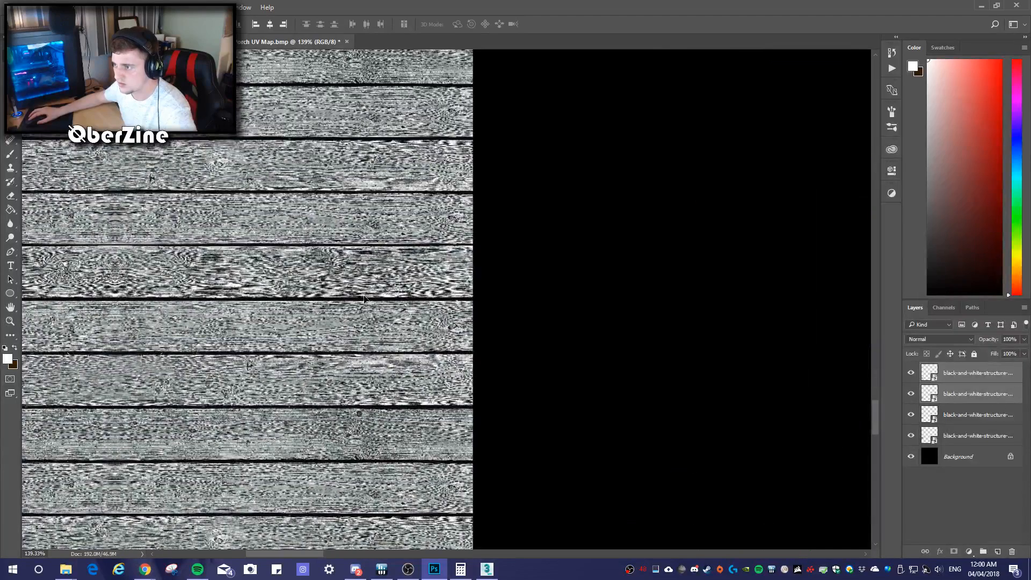
{"action": "left_click_drag", "start_coordinate": [363, 298], "coordinate": [365, 301]}
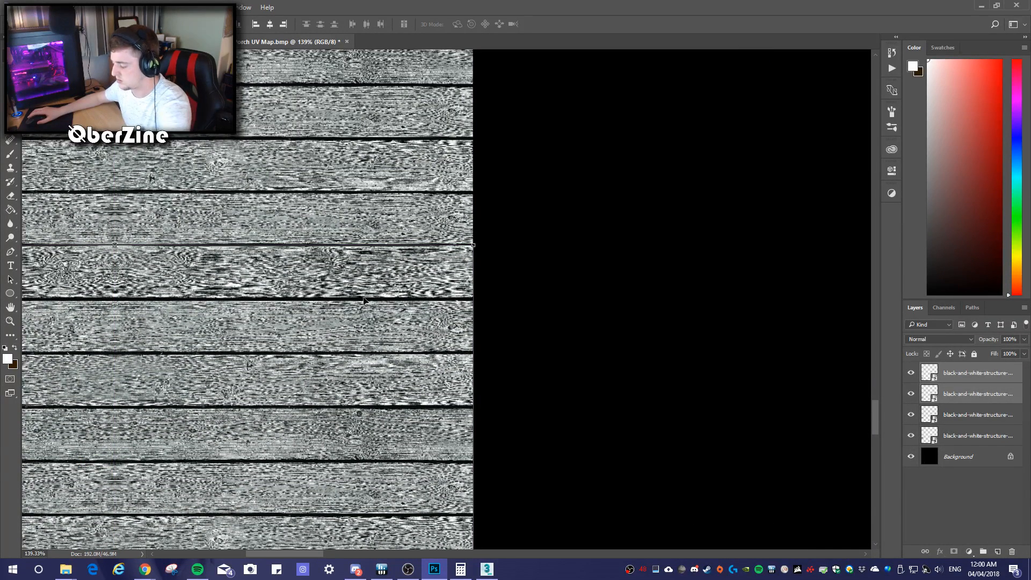
{"action": "key", "text": "Down"}
{"action": "key", "text": "Down"}
{"action": "key", "text": "Down"}
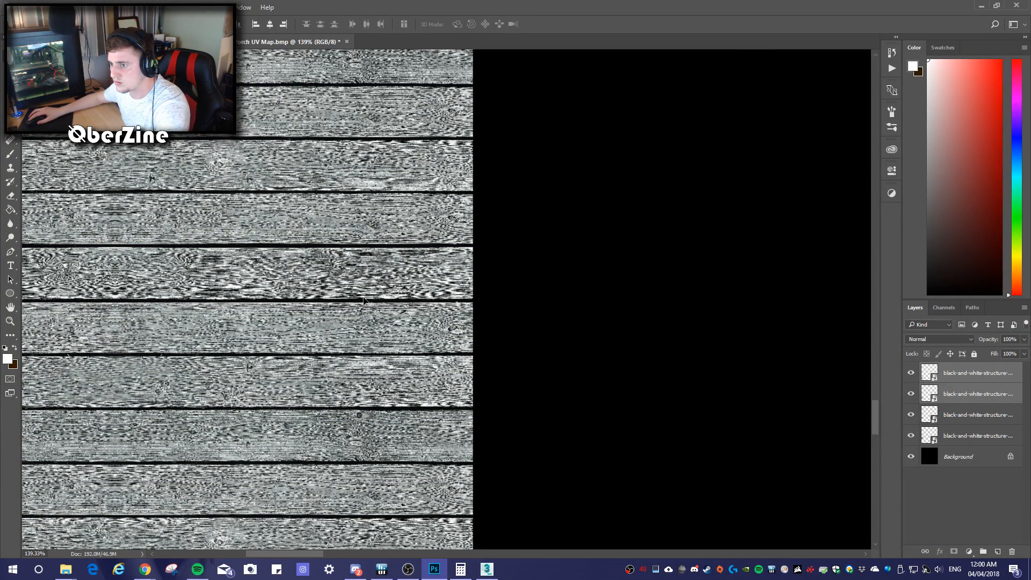
Duplicate the selected plank pair downward again, extending the column past the canvas's lower edge with the seams aligned
{"action": "scroll", "coordinate": [373, 344], "scroll_direction": "down", "scroll_amount": 3, "text": "alt"}
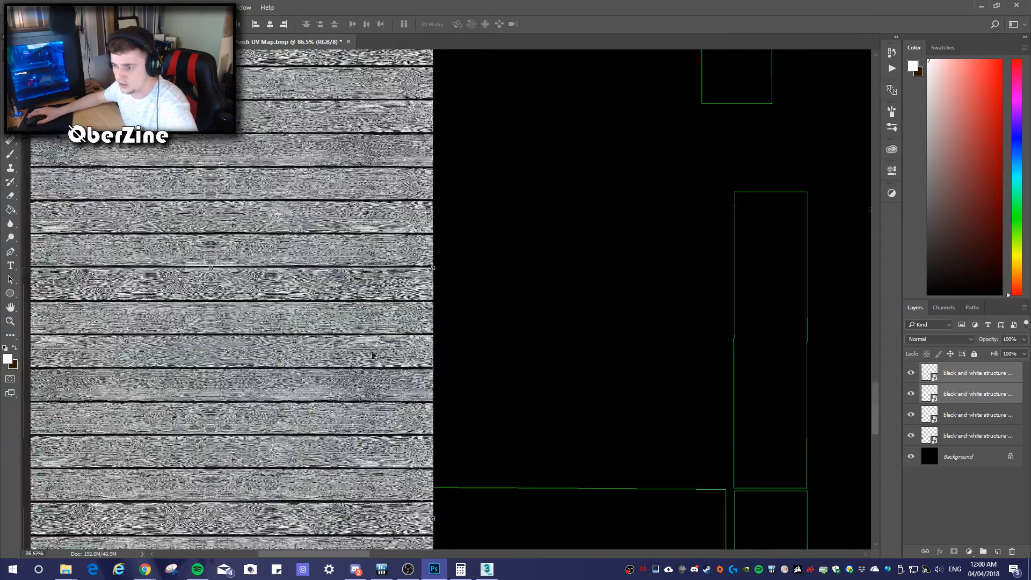
{"action": "scroll", "coordinate": [376, 350], "scroll_direction": "down", "scroll_amount": 10, "text": "alt"}
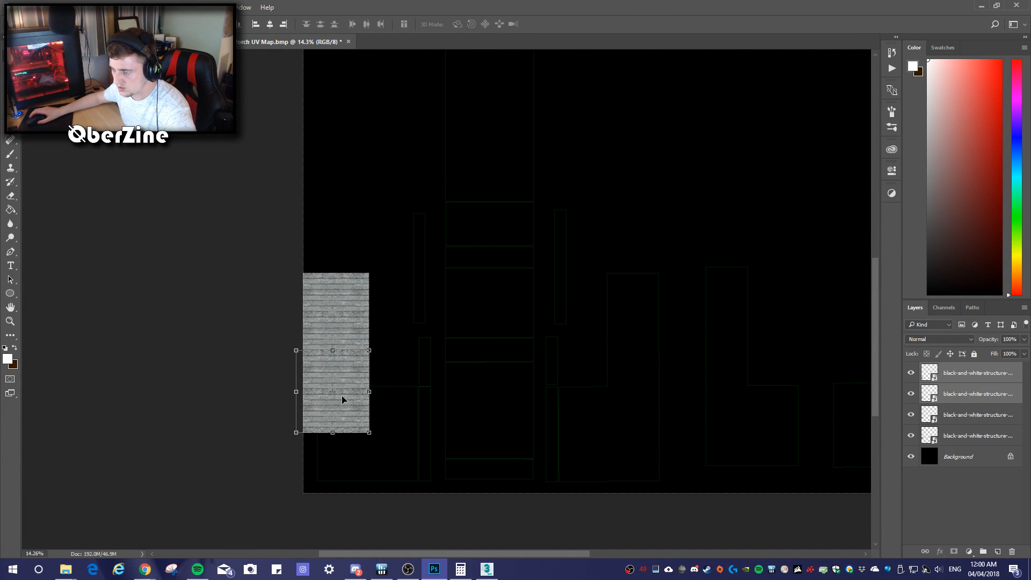
{"action": "left_click_drag", "start_coordinate": [341, 396], "coordinate": [368, 404]}
{"action": "scroll", "coordinate": [352, 461], "scroll_direction": "up", "scroll_amount": 8, "text": "alt"}
{"action": "scroll", "coordinate": [369, 404], "scroll_direction": "up", "scroll_amount": 6, "text": "alt"}
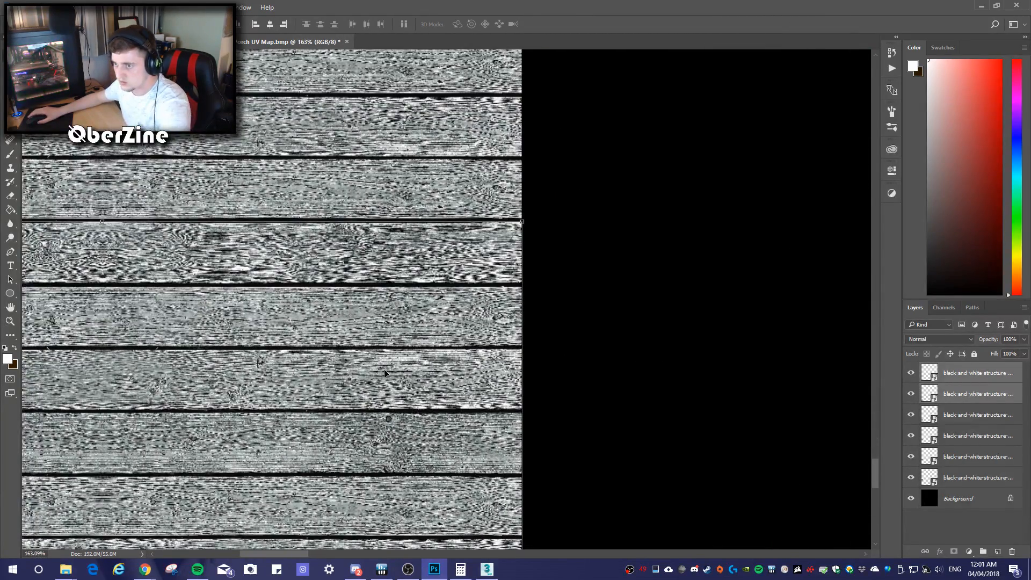
{"action": "scroll", "coordinate": [385, 373], "scroll_direction": "down", "scroll_amount": 10, "text": "alt"}
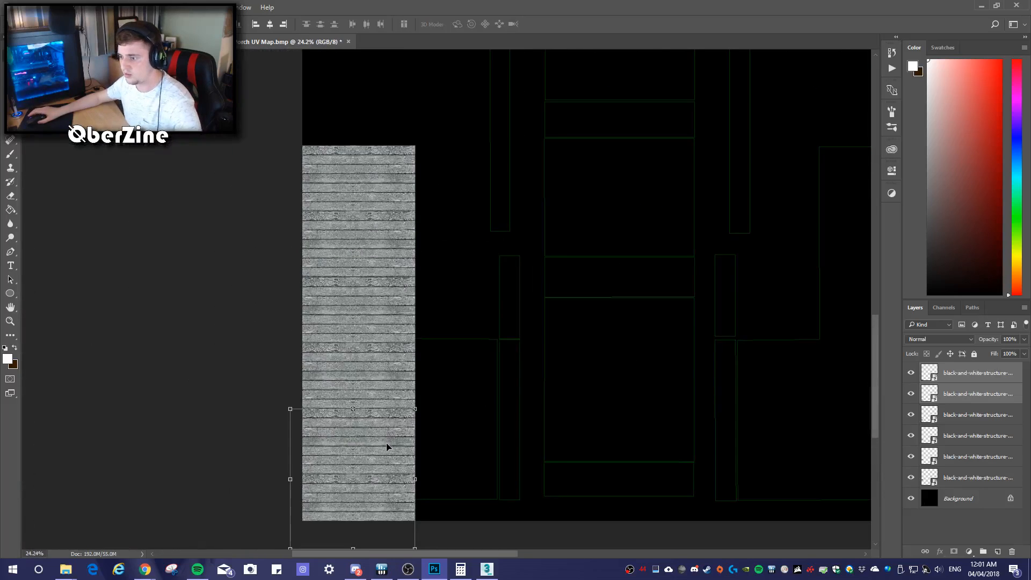
{"action": "scroll", "coordinate": [387, 447], "scroll_direction": "down", "scroll_amount": 1, "text": "alt"}
{"action": "key", "text": "ctrl"}
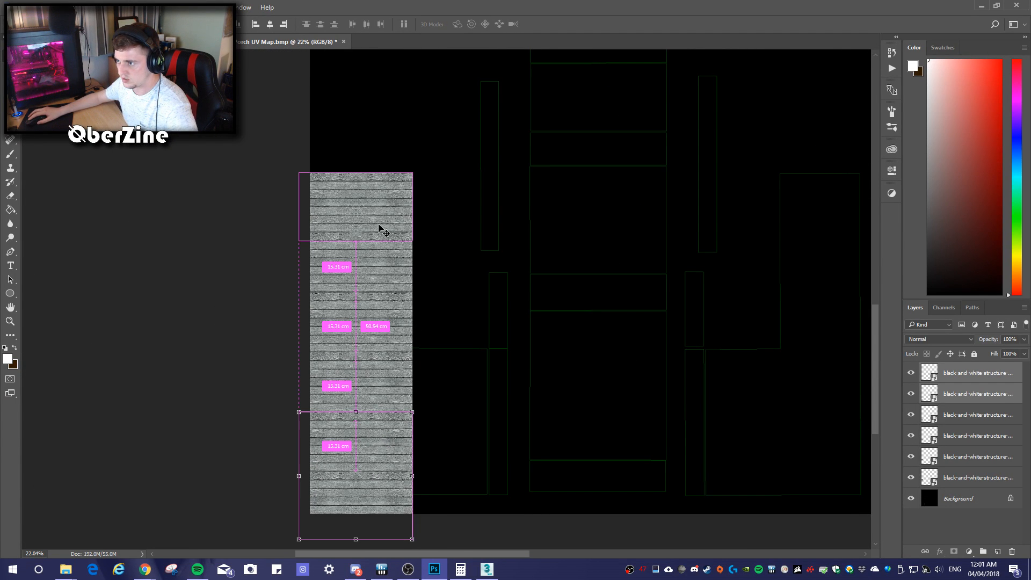
Select all six plank layers and duplicate them sideways into an adjoining second column, level with the first
{"action": "left_click", "coordinate": [971, 478], "text": "shift"}
{"action": "left_click", "coordinate": [975, 378], "text": "shift"}
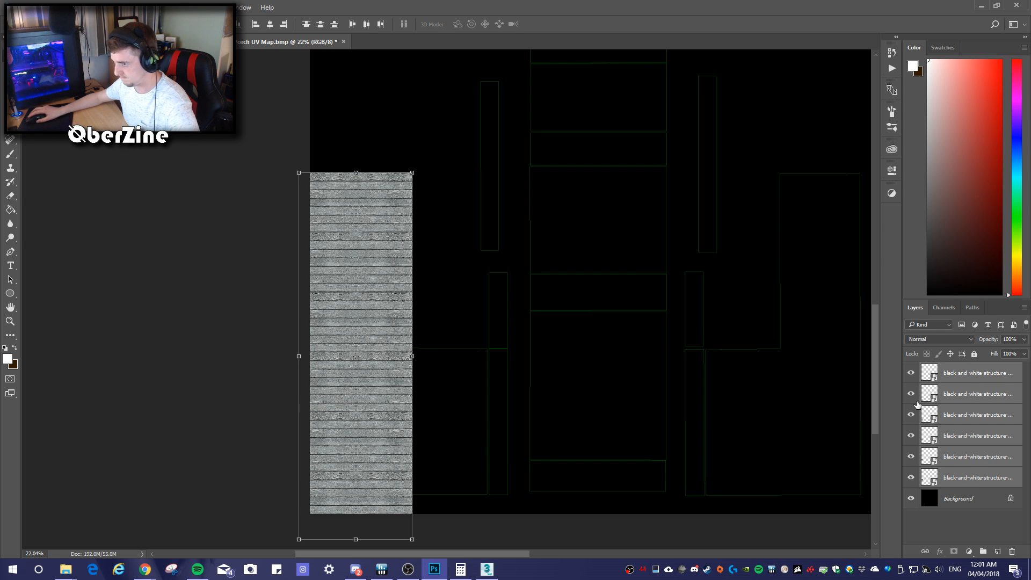
{"action": "left_click_drag", "start_coordinate": [377, 314], "coordinate": [494, 317], "text": "alt"}
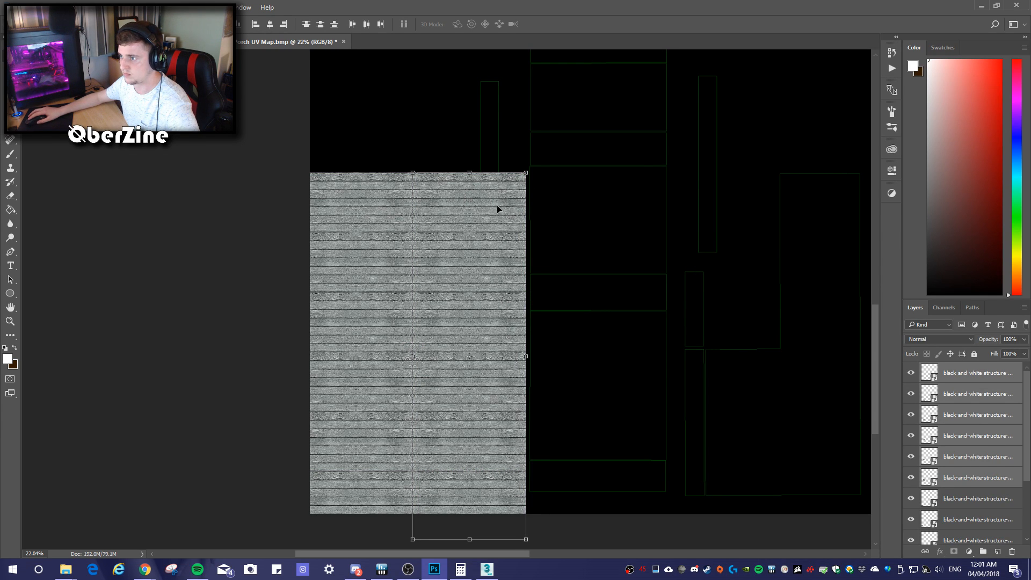
Duplicate the uppermost plank piece of the second column and place the copy above that column
{"action": "left_click", "coordinate": [989, 380]}
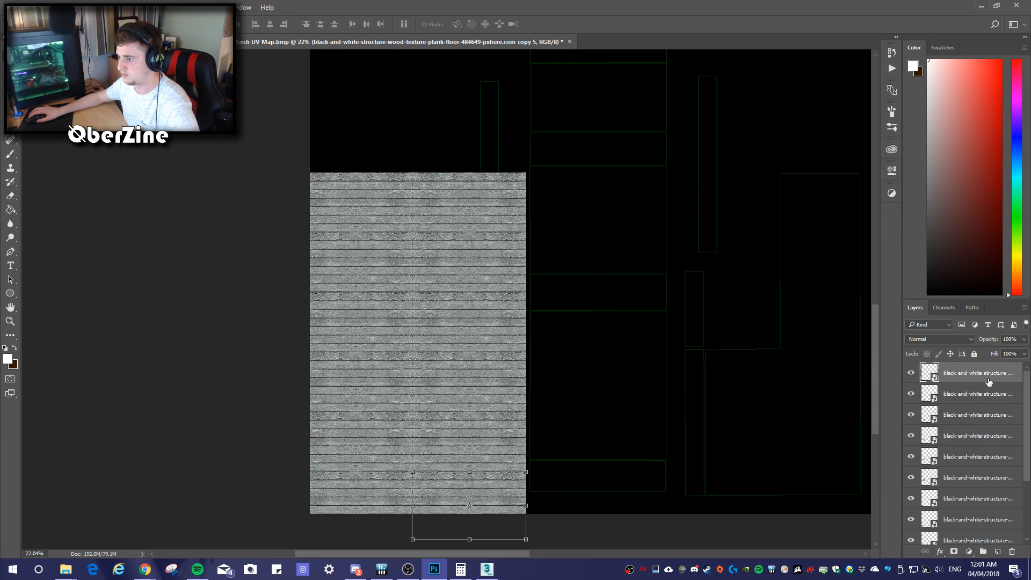
{"action": "left_click", "coordinate": [978, 499]}
{"action": "left_click", "coordinate": [975, 483]}
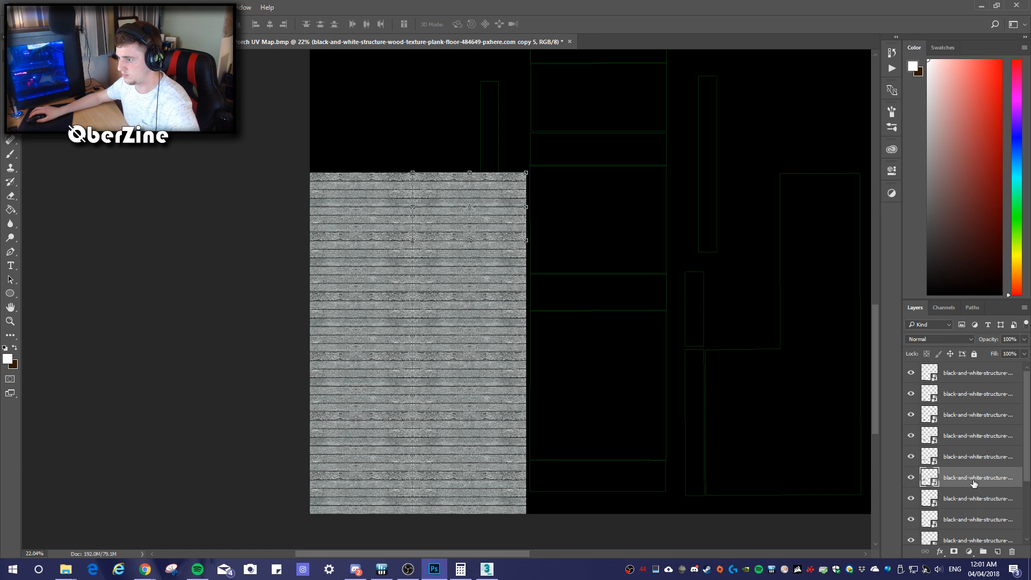
{"action": "left_click_drag", "start_coordinate": [511, 211], "coordinate": [510, 83], "text": "alt"}
{"action": "scroll", "coordinate": [489, 127], "scroll_direction": "up", "scroll_amount": 10, "text": "alt"}
{"action": "scroll", "coordinate": [540, 233], "scroll_direction": "up", "scroll_amount": 3, "text": "alt"}
{"action": "scroll", "coordinate": [536, 266], "scroll_direction": "up", "scroll_amount": 2, "text": "ctrl"}
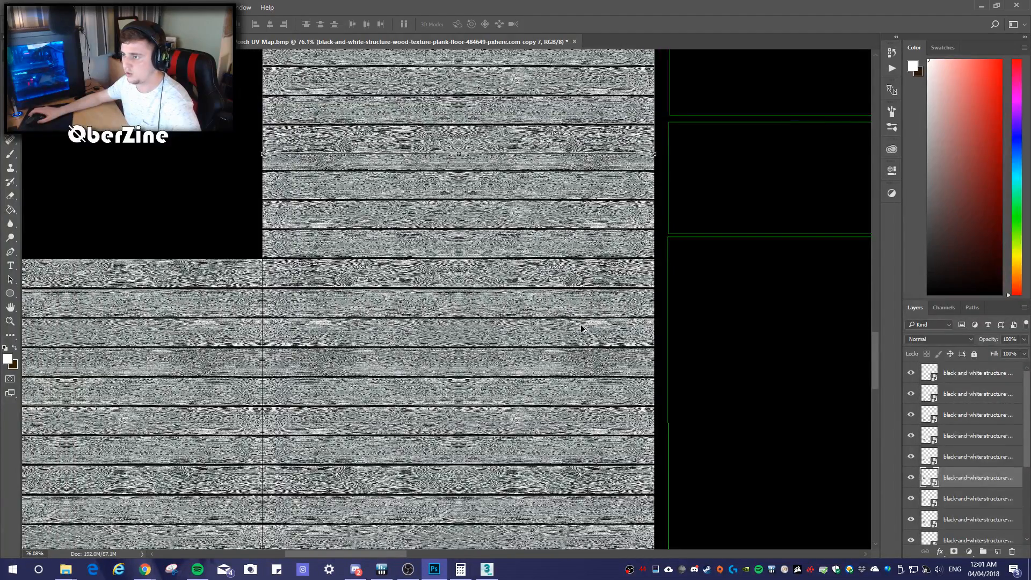
Move the added plank piece further up until its lower seam lines up with the boards of the second column
{"action": "scroll", "coordinate": [586, 344], "scroll_direction": "up", "scroll_amount": 5}
{"action": "scroll", "coordinate": [607, 427], "scroll_direction": "up", "scroll_amount": 1}
{"action": "left_click_drag", "start_coordinate": [545, 211], "coordinate": [545, 109]}
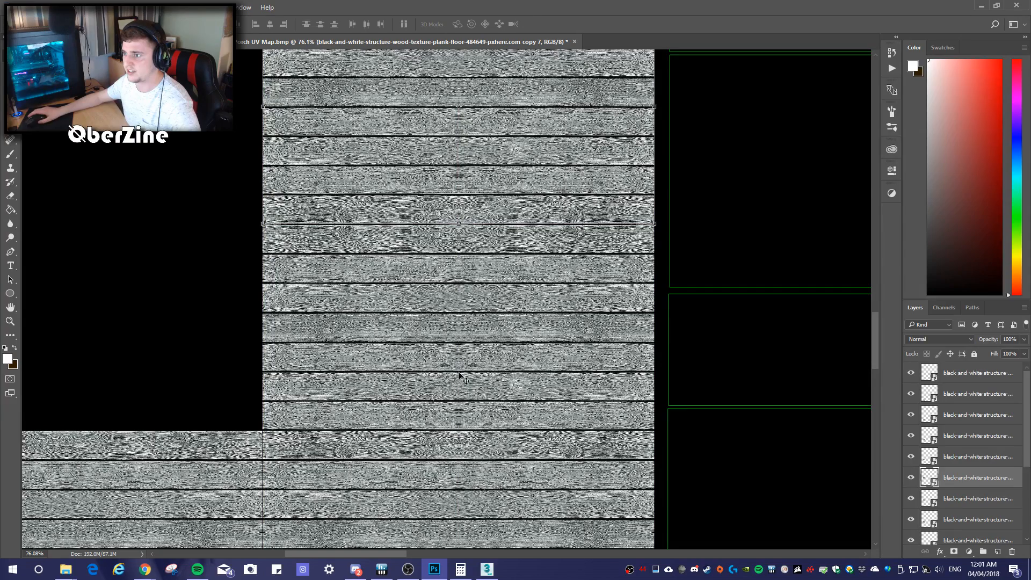
{"action": "left_click_drag", "start_coordinate": [470, 169], "coordinate": [494, 127]}
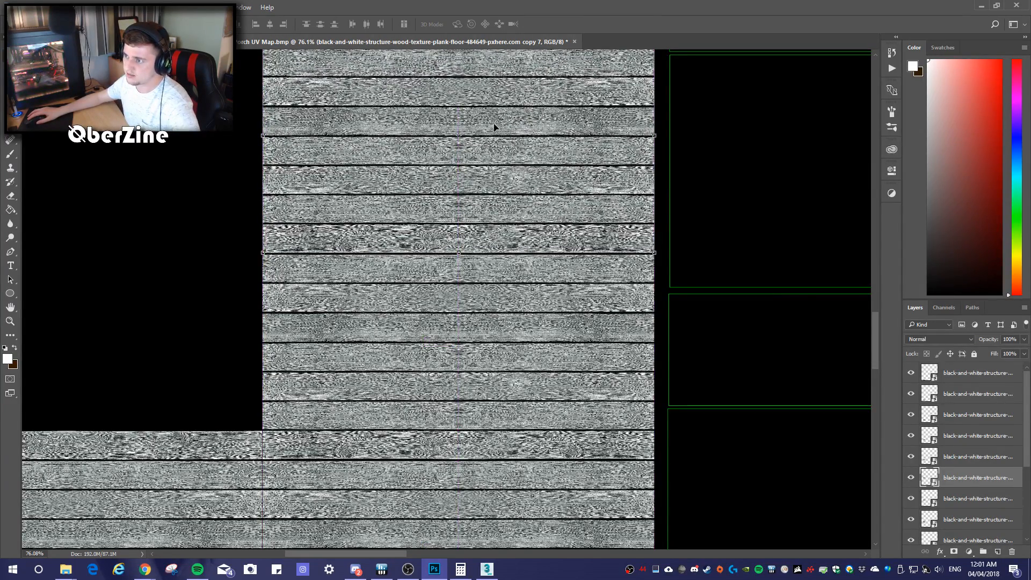
Select every plank texture layer above the Background and duplicate the whole block over the matching UV shape beyond the central strip
{"action": "scroll", "coordinate": [589, 304], "scroll_direction": "down", "scroll_amount": 10, "text": "alt"}
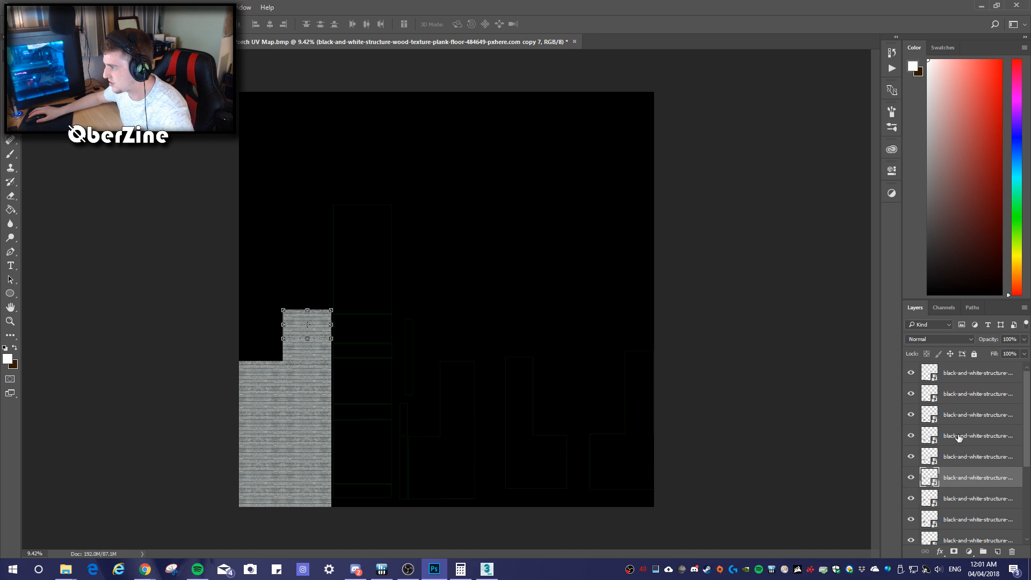
{"action": "left_click", "coordinate": [966, 460]}
{"action": "left_click", "coordinate": [966, 379]}
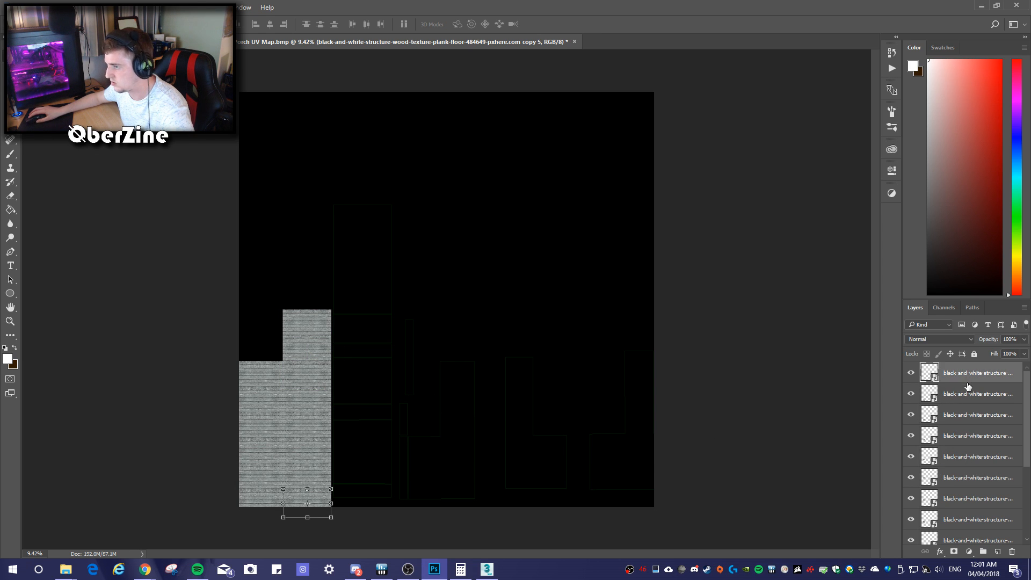
{"action": "left_click", "coordinate": [973, 397], "text": "shift"}
{"action": "left_click", "coordinate": [978, 413], "text": "shift"}
{"action": "left_click", "coordinate": [983, 435], "text": "shift"}
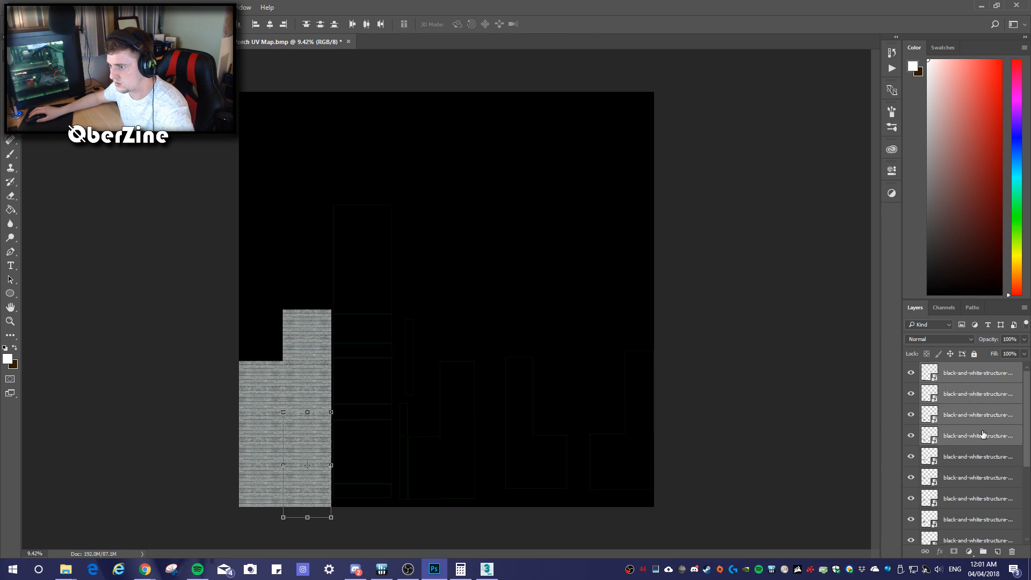
{"action": "left_click", "coordinate": [984, 457], "text": "shift"}
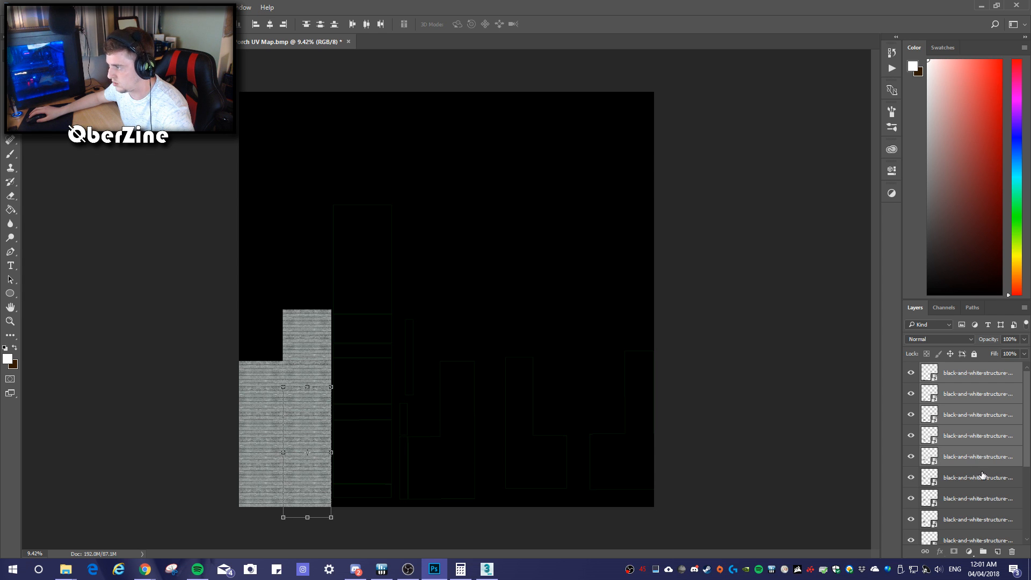
{"action": "left_click", "coordinate": [983, 478], "text": "shift"}
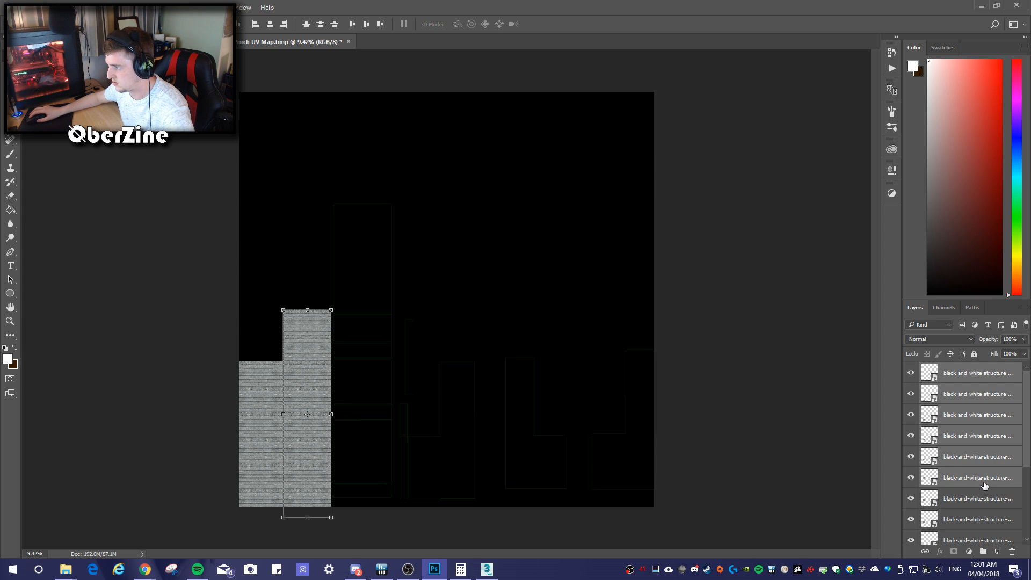
{"action": "left_click", "coordinate": [983, 505], "text": "shift"}
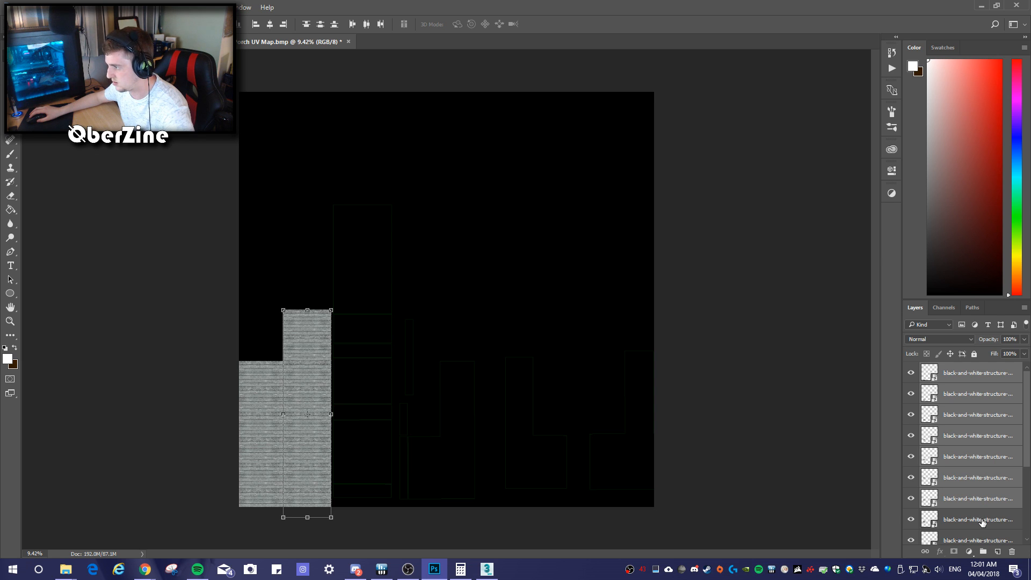
{"action": "left_click", "coordinate": [983, 521], "text": "shift"}
{"action": "left_click", "coordinate": [983, 540], "text": "shift"}
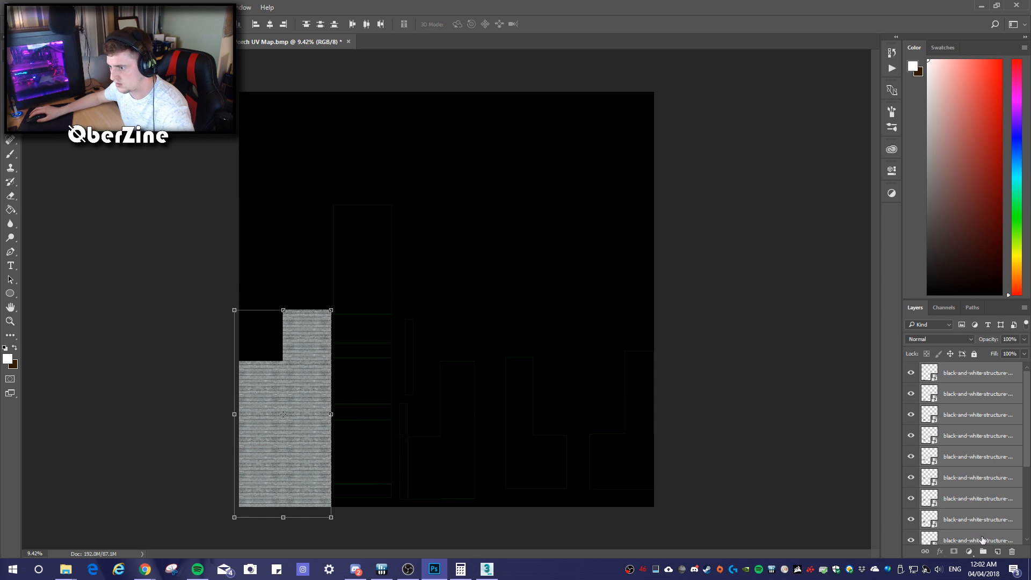
{"action": "scroll", "coordinate": [984, 483], "scroll_direction": "down", "scroll_amount": 3}
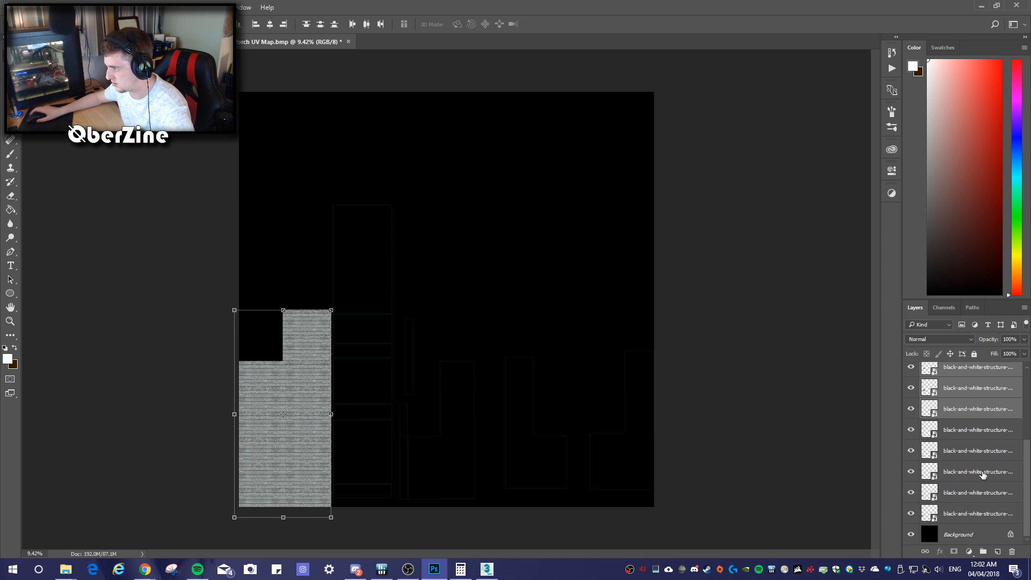
{"action": "left_click", "coordinate": [977, 430], "text": "shift"}
{"action": "left_click", "coordinate": [978, 451], "text": "shift"}
{"action": "left_click", "coordinate": [979, 473], "text": "shift"}
{"action": "left_click", "coordinate": [979, 495], "text": "shift"}
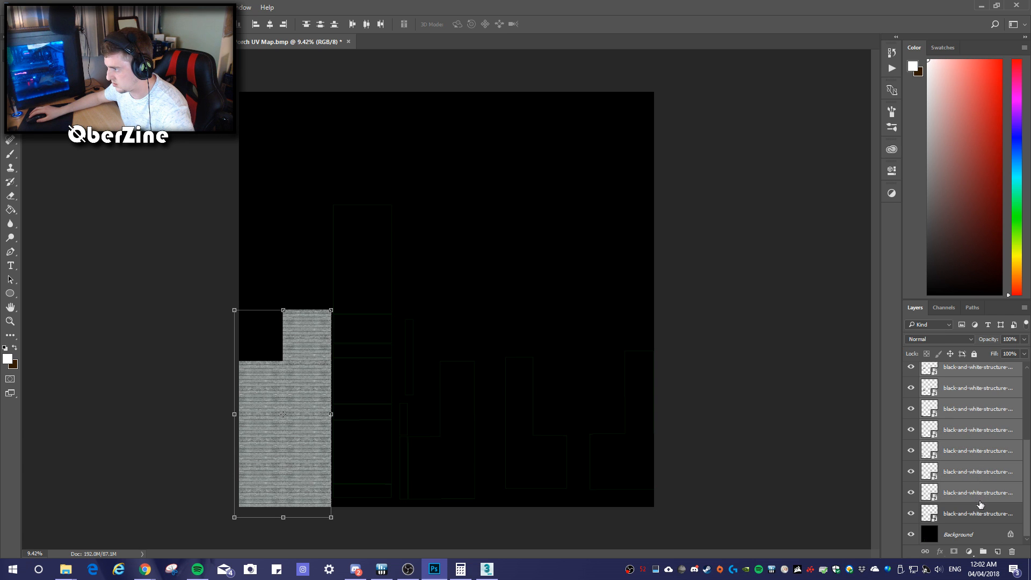
{"action": "left_click", "coordinate": [981, 514], "text": "shift"}
{"action": "left_click_drag", "start_coordinate": [306, 400], "coordinate": [465, 386], "text": "alt"}
{"action": "left_click", "coordinate": [1012, 431]}
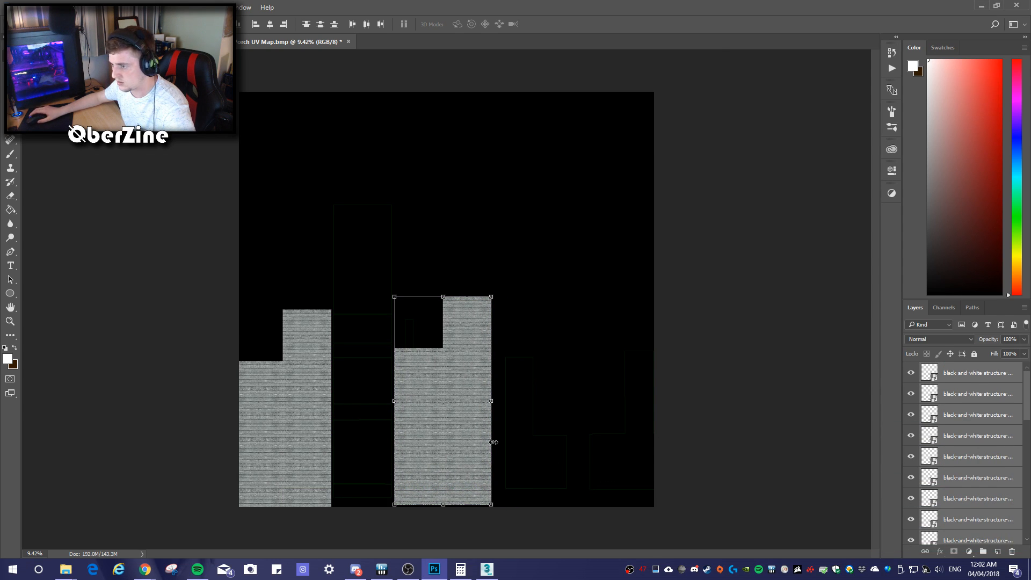
Reposition the duplicated plank block over its UV shape so its board rows are level with the original block
{"action": "scroll", "coordinate": [454, 437], "scroll_direction": "up", "scroll_amount": 2, "text": "alt"}
{"action": "scroll", "coordinate": [468, 428], "scroll_direction": "down", "scroll_amount": 3}
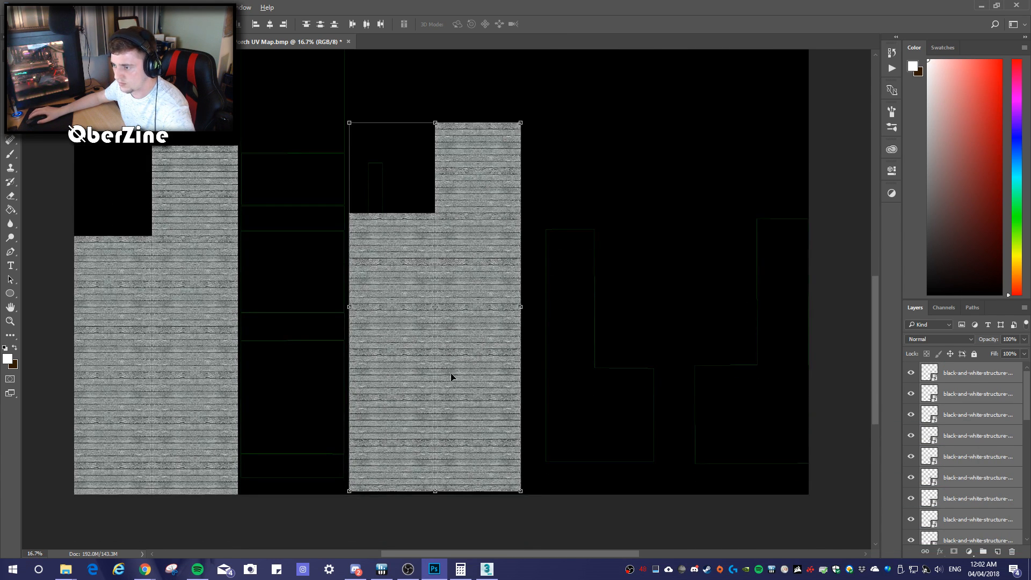
{"action": "scroll", "coordinate": [452, 410], "scroll_direction": "up", "scroll_amount": 2, "text": "alt"}
{"action": "left_click_drag", "start_coordinate": [496, 433], "coordinate": [495, 436]}
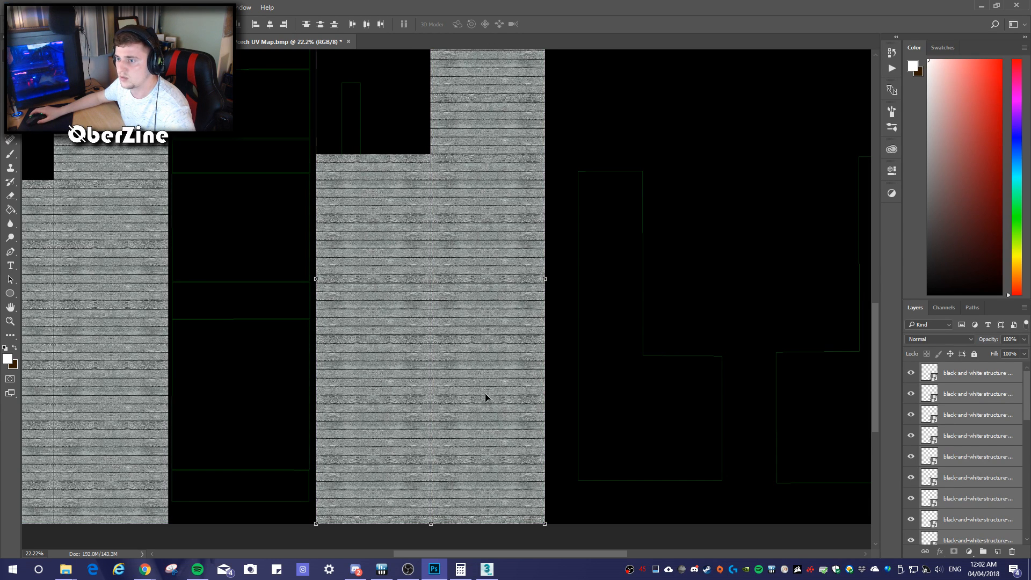
{"action": "left_click_drag", "start_coordinate": [485, 389], "coordinate": [472, 368]}
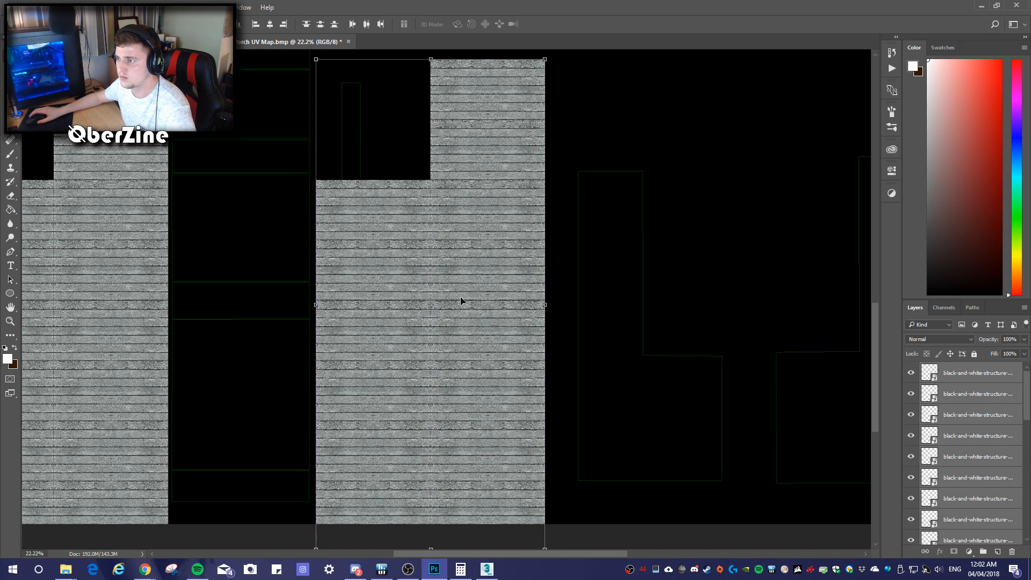
{"action": "scroll", "coordinate": [469, 317], "scroll_direction": "up", "scroll_amount": 1, "text": "alt"}
{"action": "scroll", "coordinate": [450, 301], "scroll_direction": "down", "scroll_amount": 2, "text": "alt"}
{"action": "scroll", "coordinate": [444, 318], "scroll_direction": "up", "scroll_amount": 2}
{"action": "scroll", "coordinate": [452, 328], "scroll_direction": "up", "scroll_amount": 3, "text": "alt"}
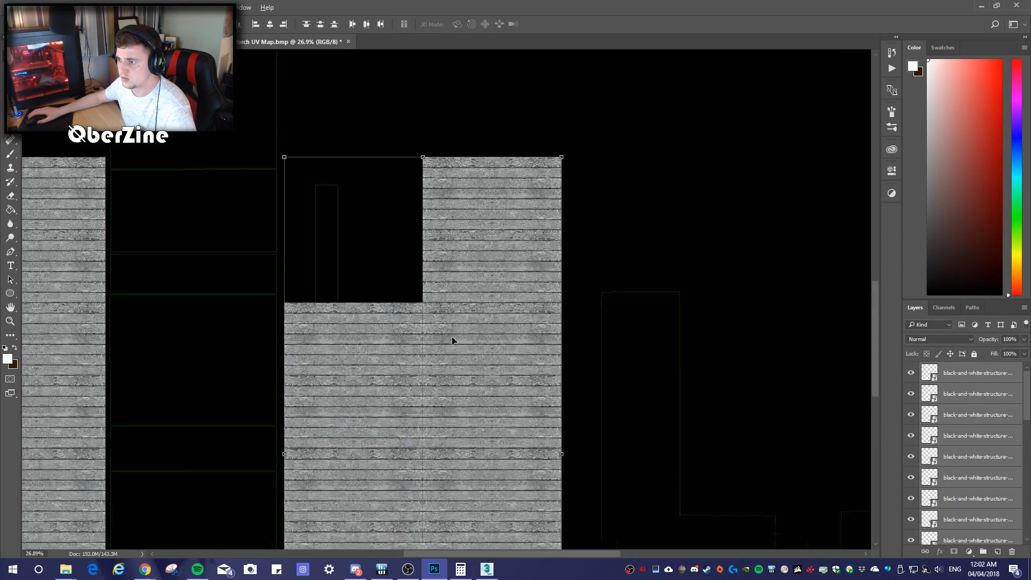
Move the two uppermost plank pieces of the duplicated block onto its column beside the central strip, mirroring the original block
{"action": "left_click", "coordinate": [960, 392]}
{"action": "left_click_drag", "start_coordinate": [555, 279], "coordinate": [397, 265]}
{"action": "left_click", "coordinate": [525, 193]}
{"action": "left_click_drag", "start_coordinate": [572, 183], "coordinate": [389, 182]}
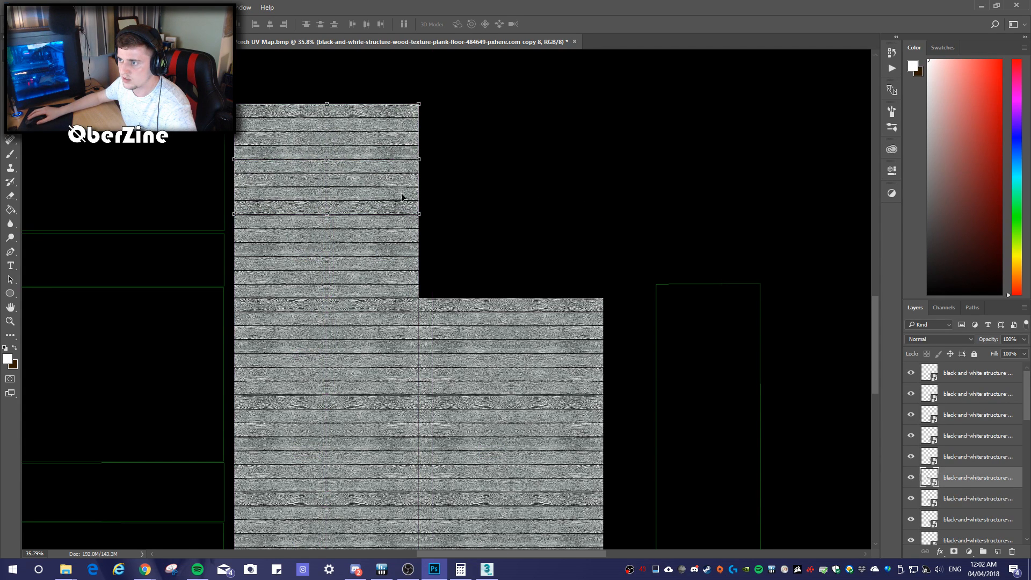
{"action": "scroll", "coordinate": [498, 392], "scroll_direction": "down", "scroll_amount": 5, "text": "alt"}
{"action": "left_click", "coordinate": [561, 368]}
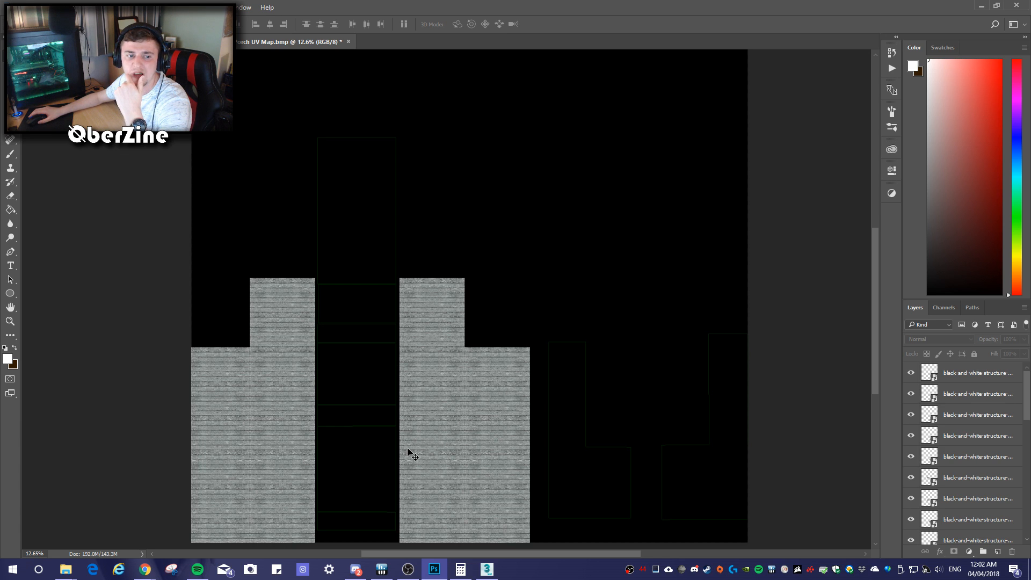
Select all plank layers of the original block and duplicate the block level over the UV shape at the canvas's far edge
{"action": "left_click", "coordinate": [232, 415]}
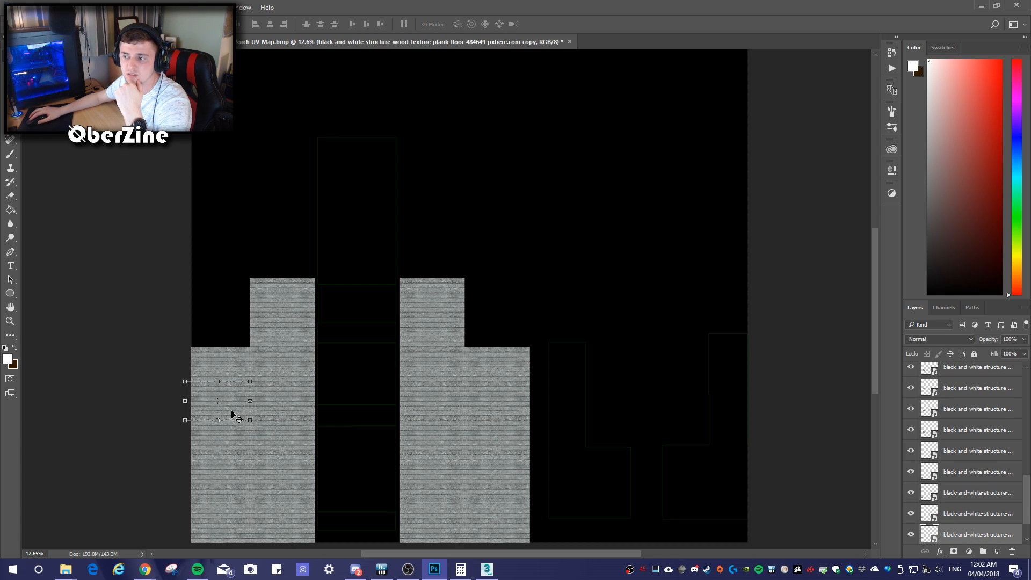
{"action": "scroll", "coordinate": [963, 493], "scroll_direction": "down", "scroll_amount": 2}
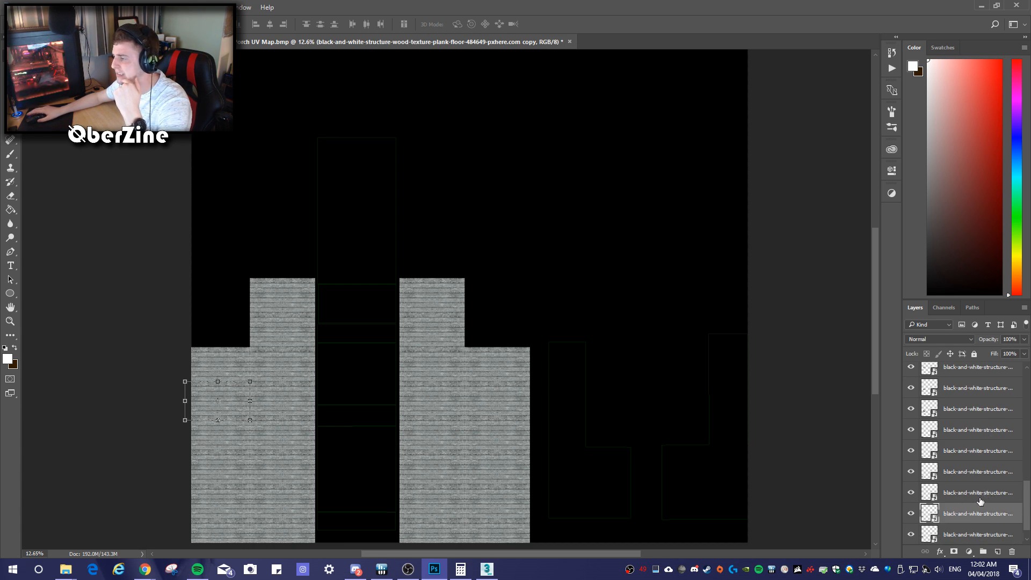
{"action": "left_click", "coordinate": [965, 511], "text": "shift"}
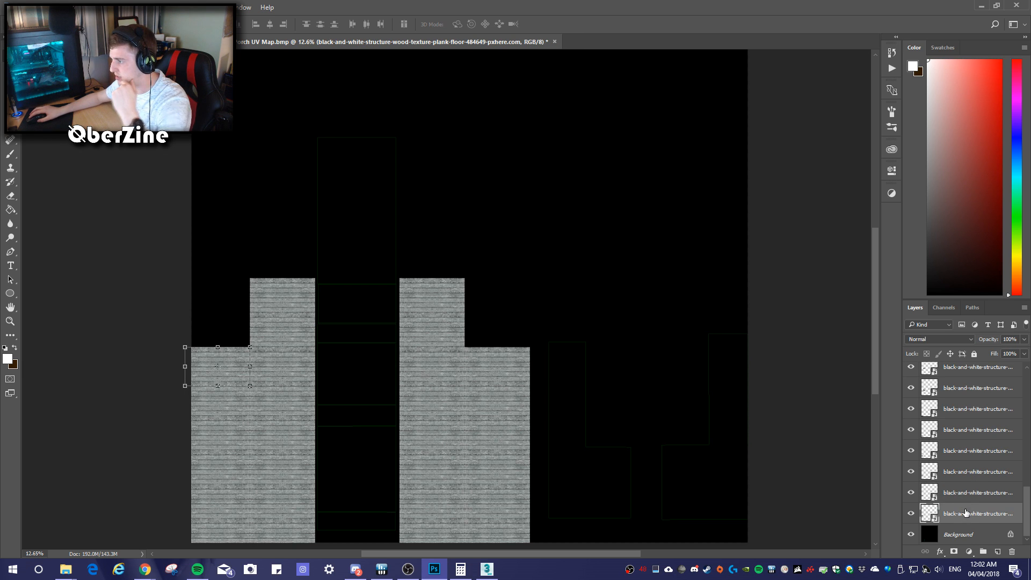
{"action": "left_click", "coordinate": [975, 473], "text": "shift"}
{"action": "left_click", "coordinate": [975, 452], "text": "shift"}
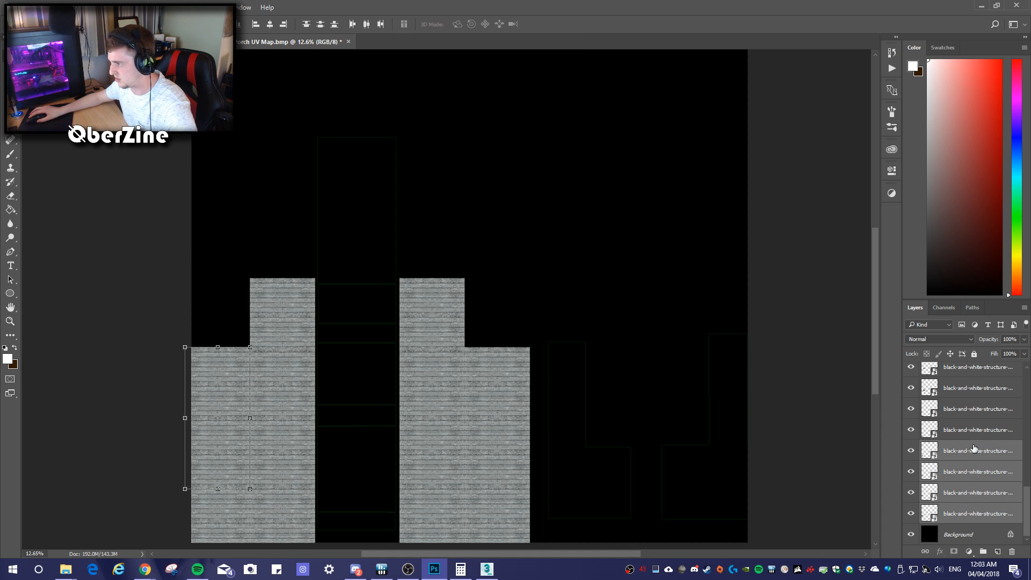
{"action": "left_click", "coordinate": [971, 429], "text": "shift"}
{"action": "left_click", "coordinate": [970, 415], "text": "shift"}
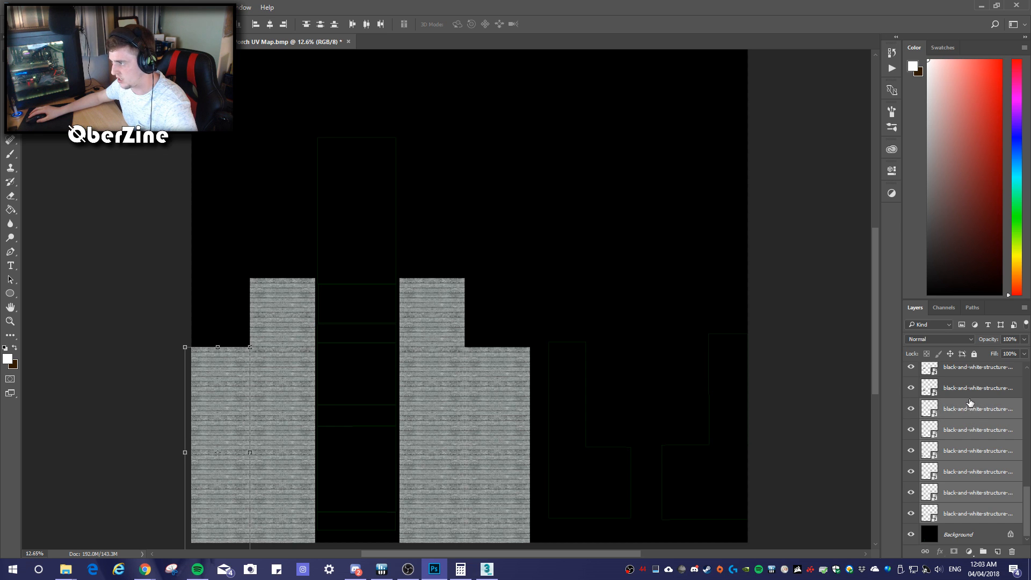
{"action": "left_click", "coordinate": [970, 392], "text": "shift"}
{"action": "left_click", "coordinate": [967, 369], "text": "shift"}
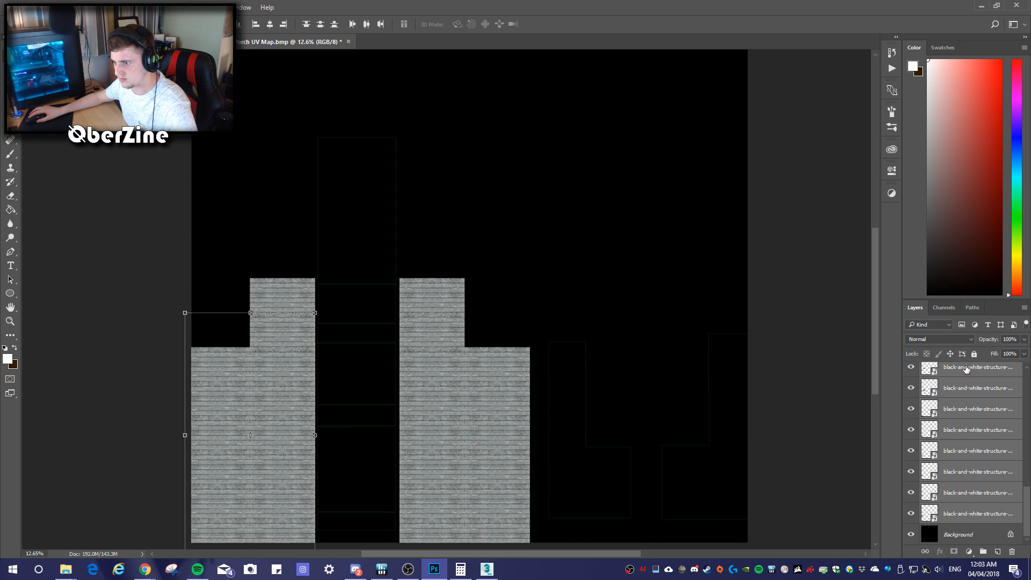
{"action": "scroll", "coordinate": [988, 416], "scroll_direction": "up", "scroll_amount": 2}
{"action": "left_click", "coordinate": [978, 434], "text": "shift"}
{"action": "left_click", "coordinate": [976, 410], "text": "shift"}
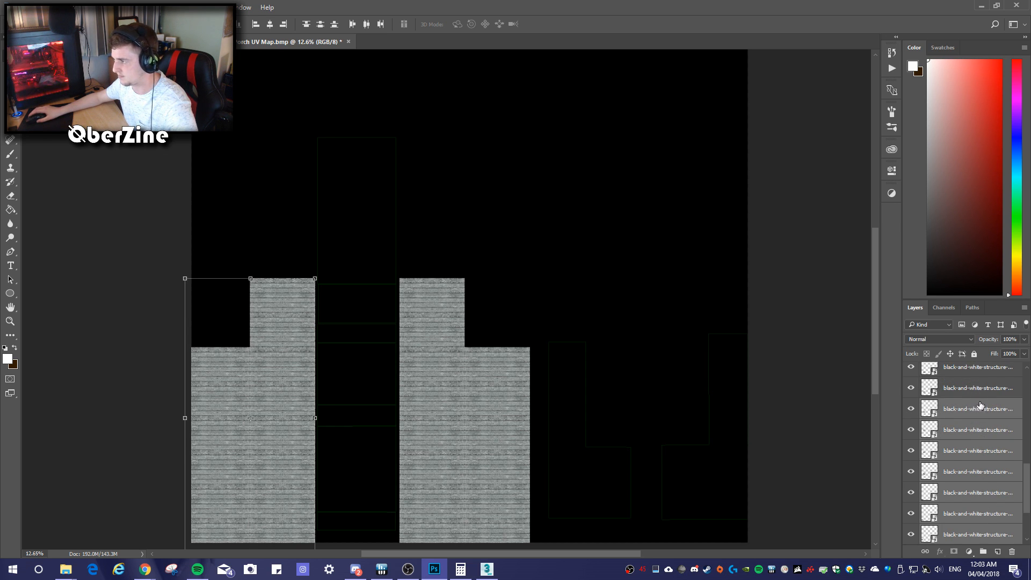
{"action": "left_click", "coordinate": [972, 389], "text": "ctrl"}
{"action": "left_click", "coordinate": [967, 369], "text": "ctrl"}
{"action": "scroll", "coordinate": [988, 433], "scroll_direction": "up", "scroll_amount": 2}
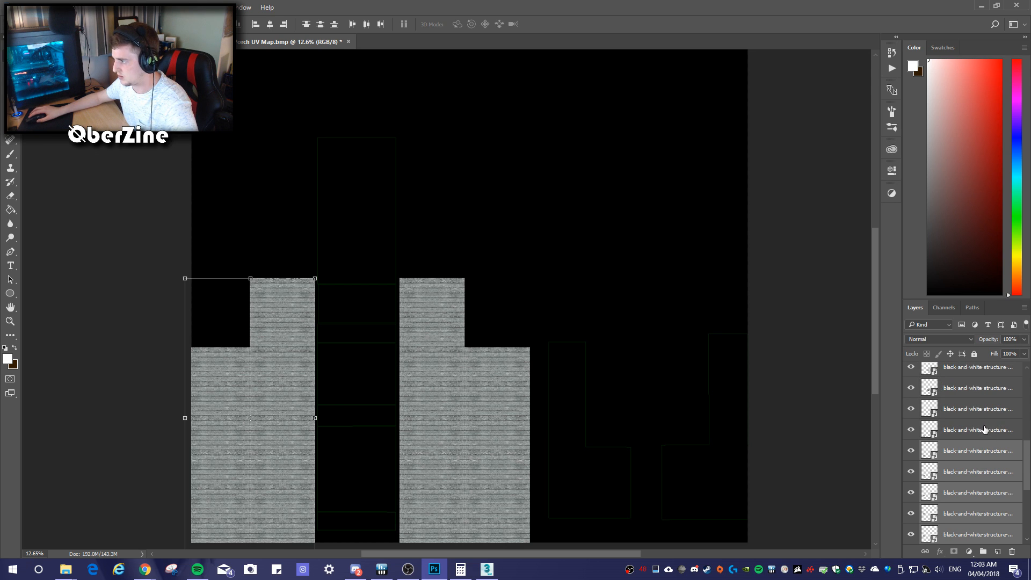
{"action": "left_click", "coordinate": [985, 430], "text": "ctrl"}
{"action": "left_click", "coordinate": [988, 412], "text": "ctrl"}
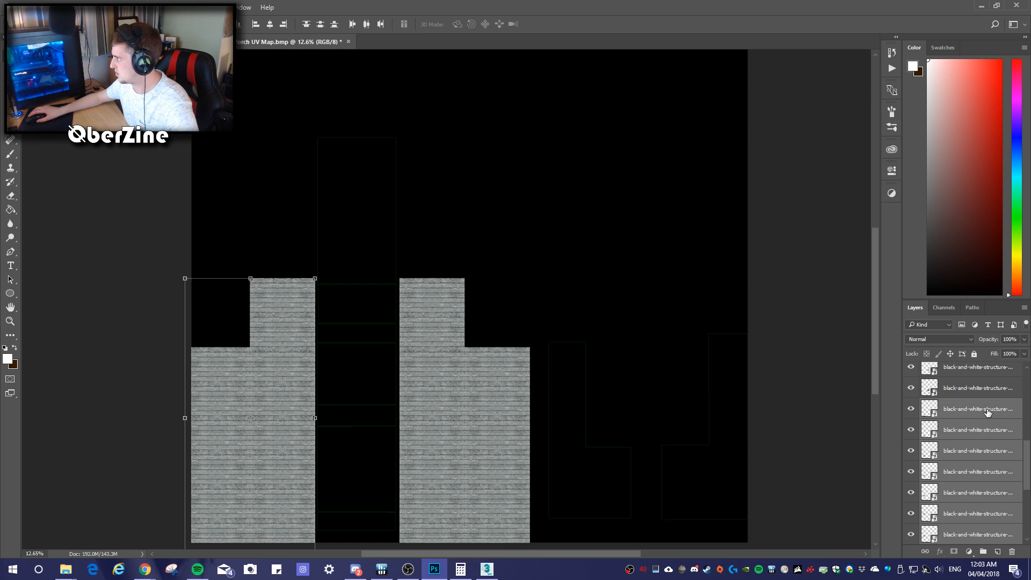
{"action": "left_click", "coordinate": [974, 391], "text": "ctrl"}
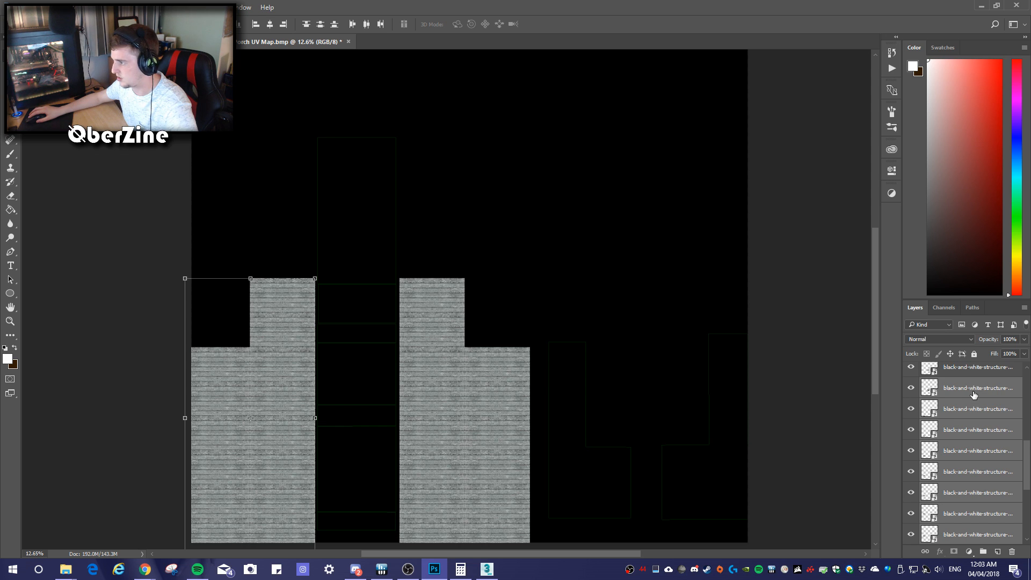
{"action": "left_click", "coordinate": [974, 395], "text": "ctrl"}
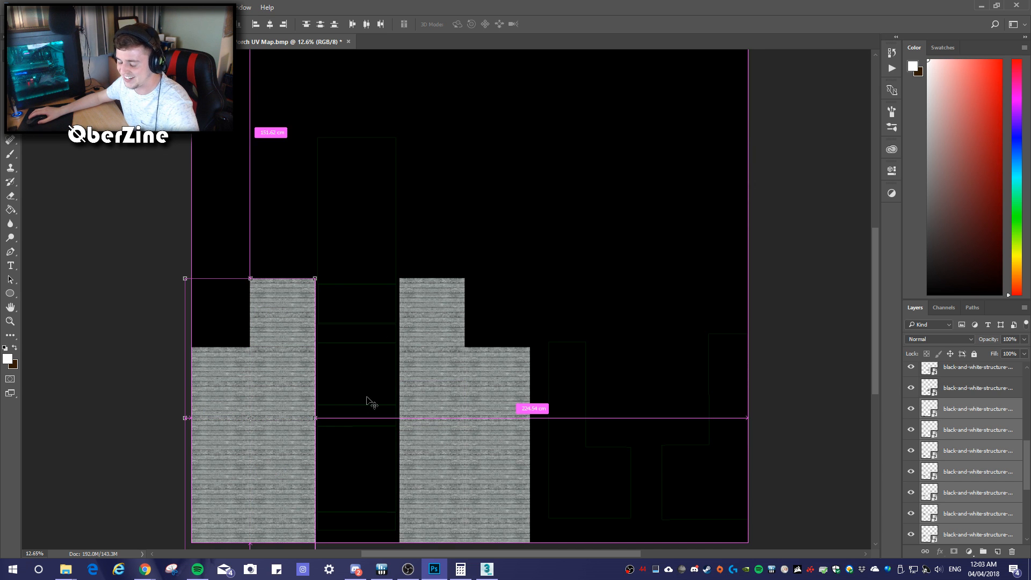
{"action": "left_click_drag", "start_coordinate": [282, 388], "coordinate": [736, 385]}
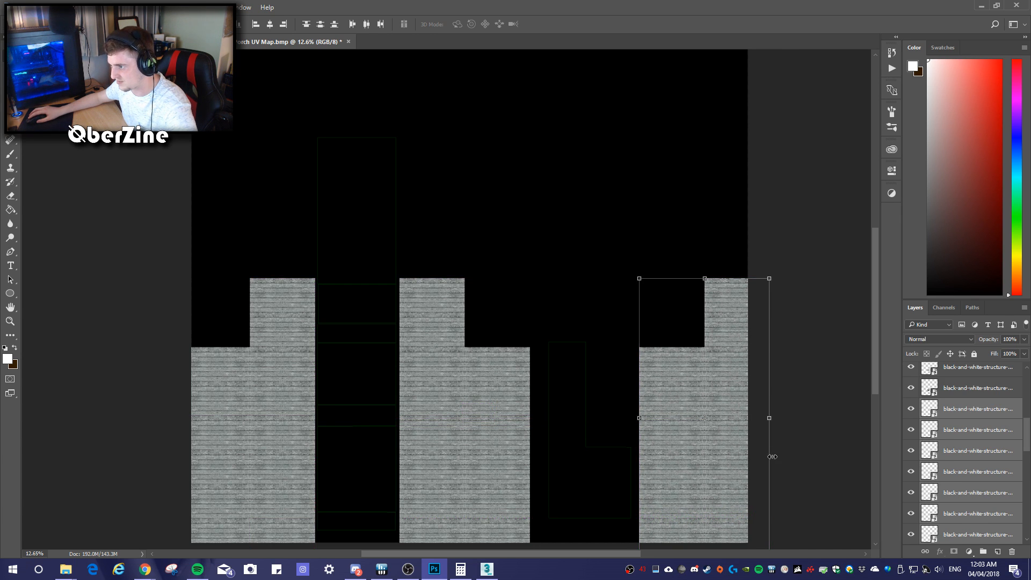
Select all plank layers of the mirrored block beside the central strip and duplicate it level into the gap before the outermost block
{"action": "left_click", "coordinate": [491, 430]}
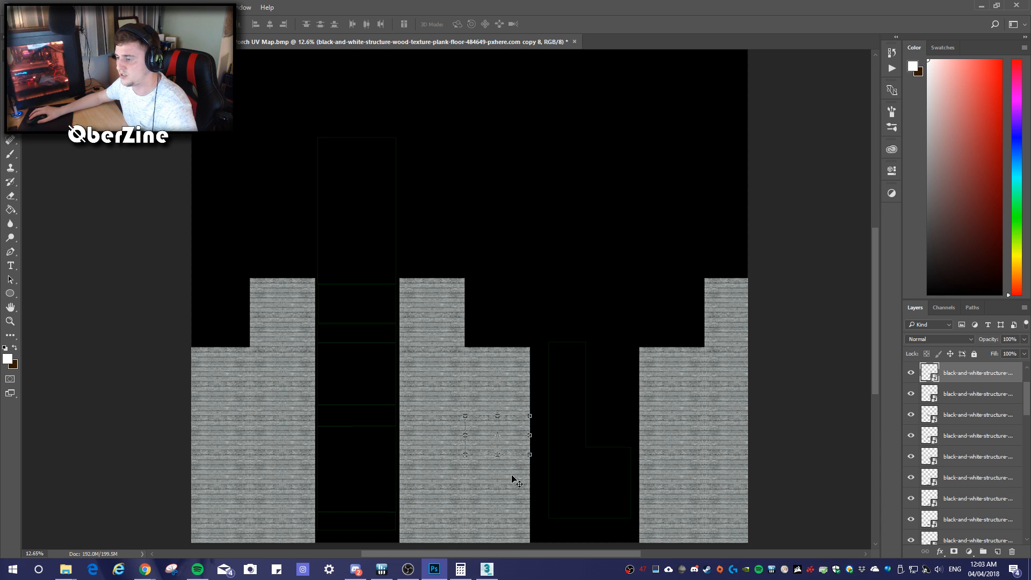
{"action": "left_click", "coordinate": [984, 375]}
{"action": "left_click", "coordinate": [984, 396], "text": "shift"}
{"action": "left_click", "coordinate": [984, 416], "text": "shift"}
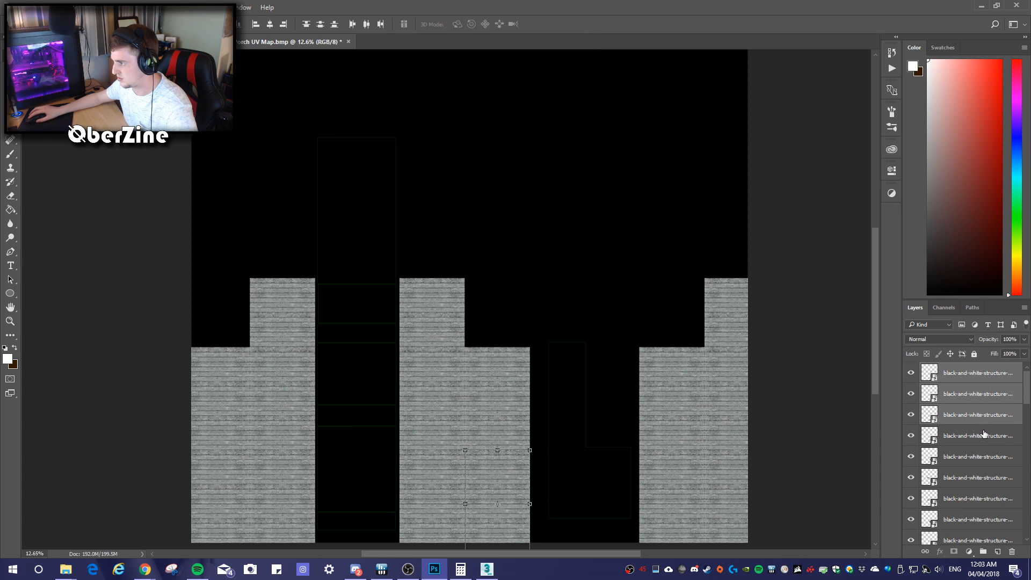
{"action": "left_click", "coordinate": [985, 435], "text": "shift"}
{"action": "left_click", "coordinate": [987, 458], "text": "shift"}
{"action": "left_click", "coordinate": [987, 477], "text": "shift"}
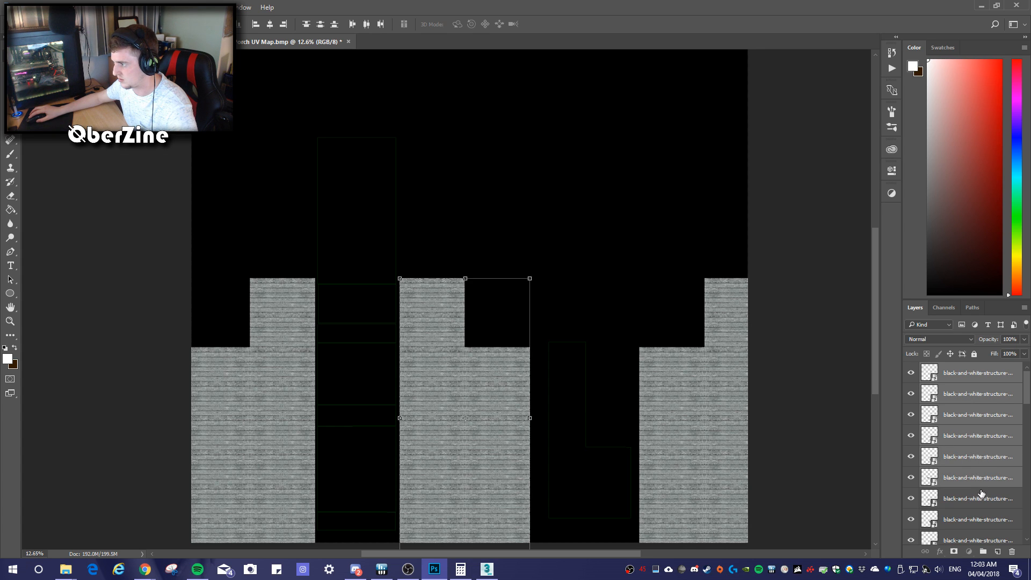
{"action": "left_click", "coordinate": [982, 495], "text": "shift"}
{"action": "left_click", "coordinate": [977, 517], "text": "shift"}
{"action": "scroll", "coordinate": [978, 503], "scroll_direction": "down", "scroll_amount": 2}
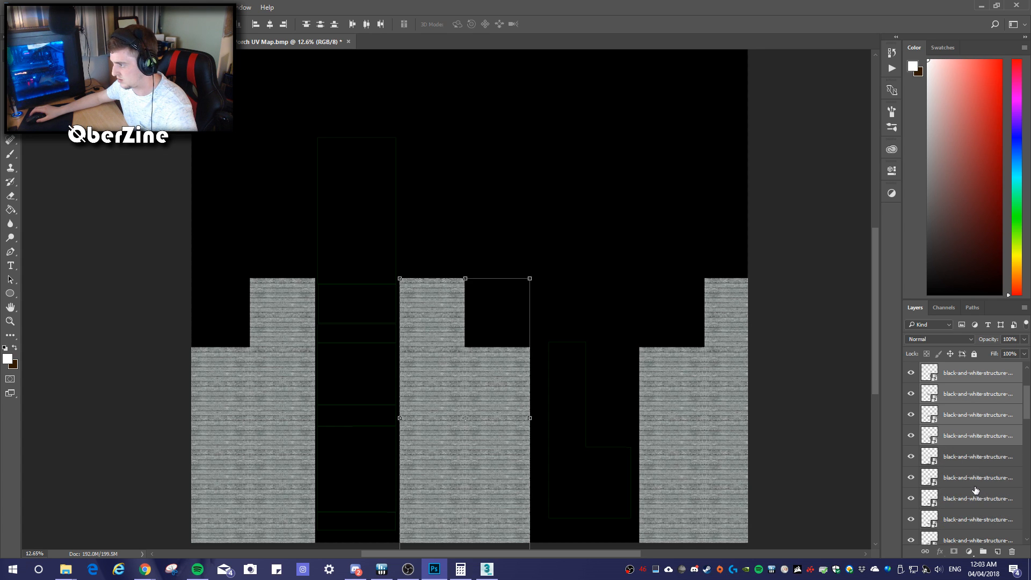
{"action": "left_click", "coordinate": [974, 459], "text": "shift"}
{"action": "left_click", "coordinate": [975, 481], "text": "shift"}
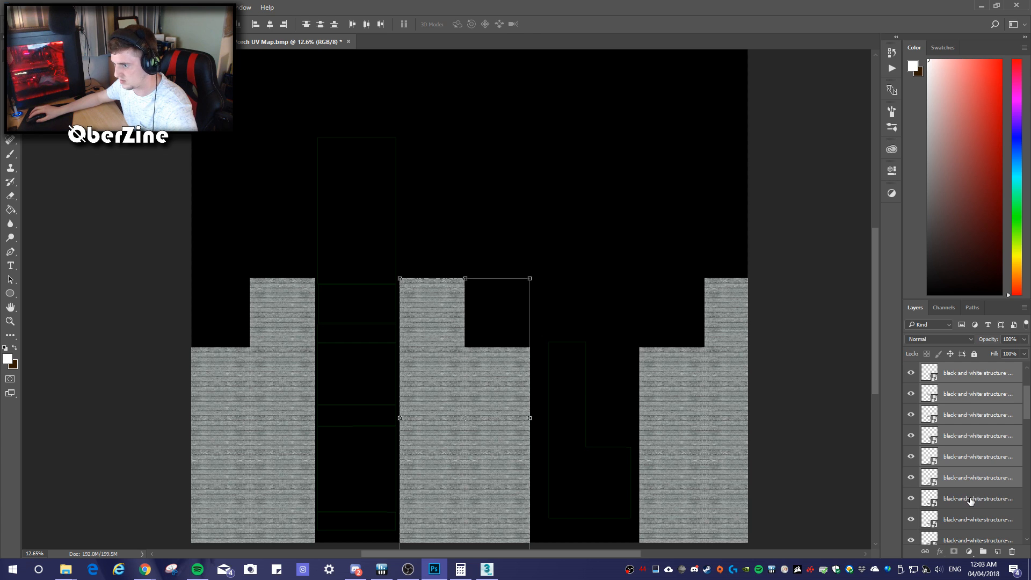
{"action": "left_click", "coordinate": [972, 500], "text": "shift"}
{"action": "left_click", "coordinate": [968, 520], "text": "shift"}
{"action": "left_click", "coordinate": [969, 541], "text": "shift"}
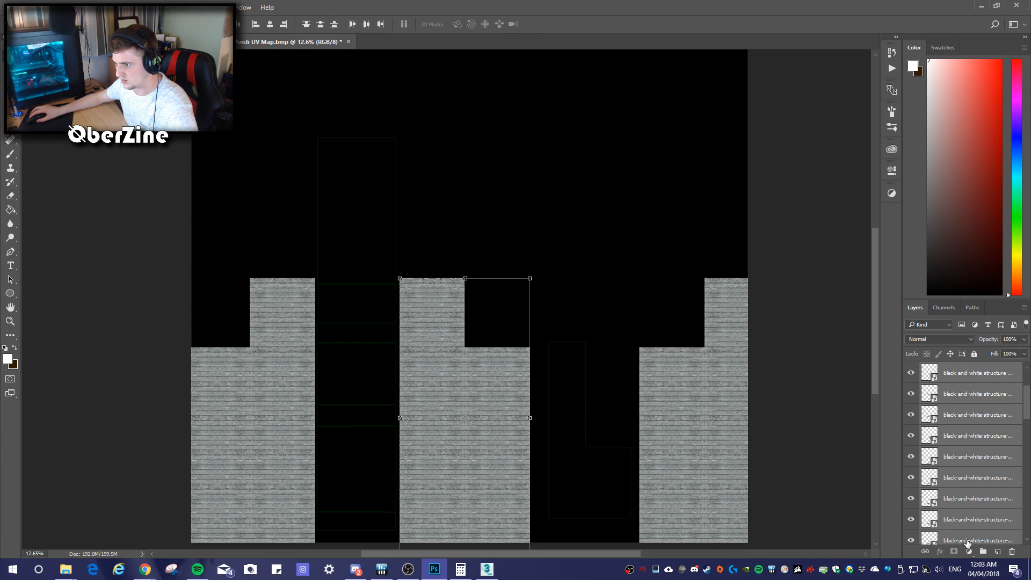
{"action": "scroll", "coordinate": [969, 500], "scroll_direction": "down", "scroll_amount": 2}
{"action": "left_click", "coordinate": [967, 478], "text": "shift"}
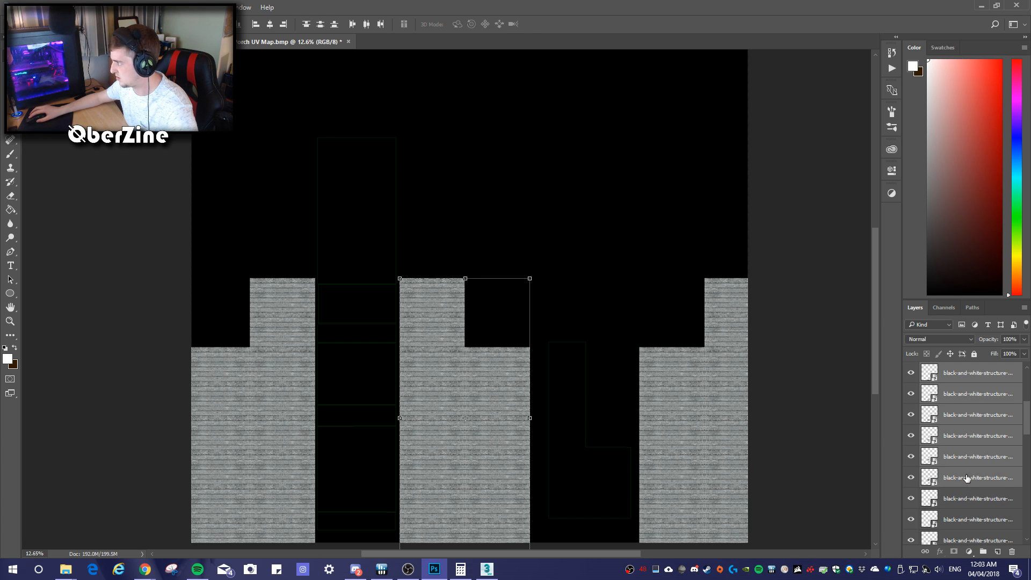
{"action": "left_click", "coordinate": [962, 506], "text": "shift"}
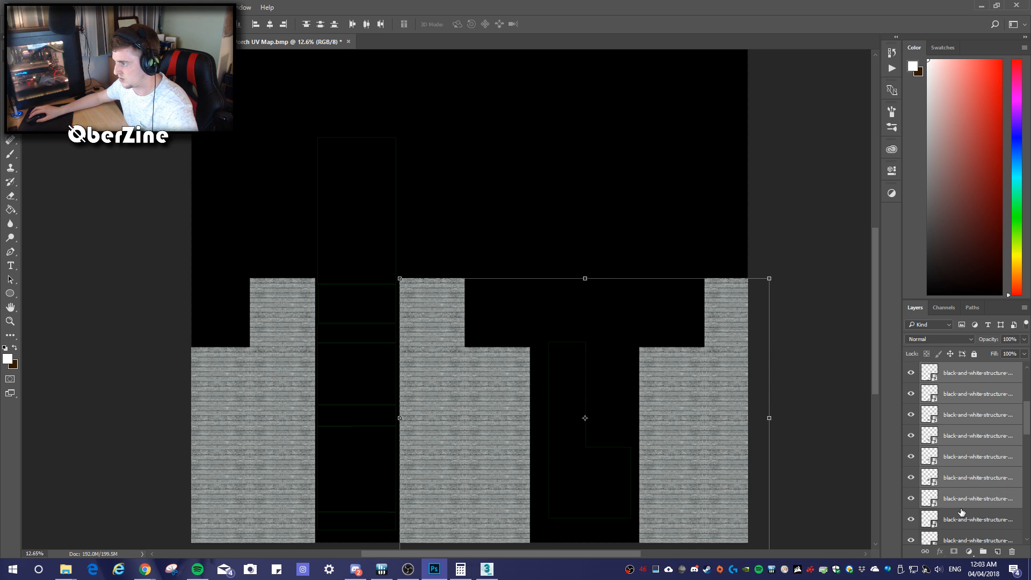
{"action": "left_click", "coordinate": [962, 501], "text": "ctrl"}
{"action": "left_click_drag", "start_coordinate": [496, 393], "coordinate": [630, 401]}
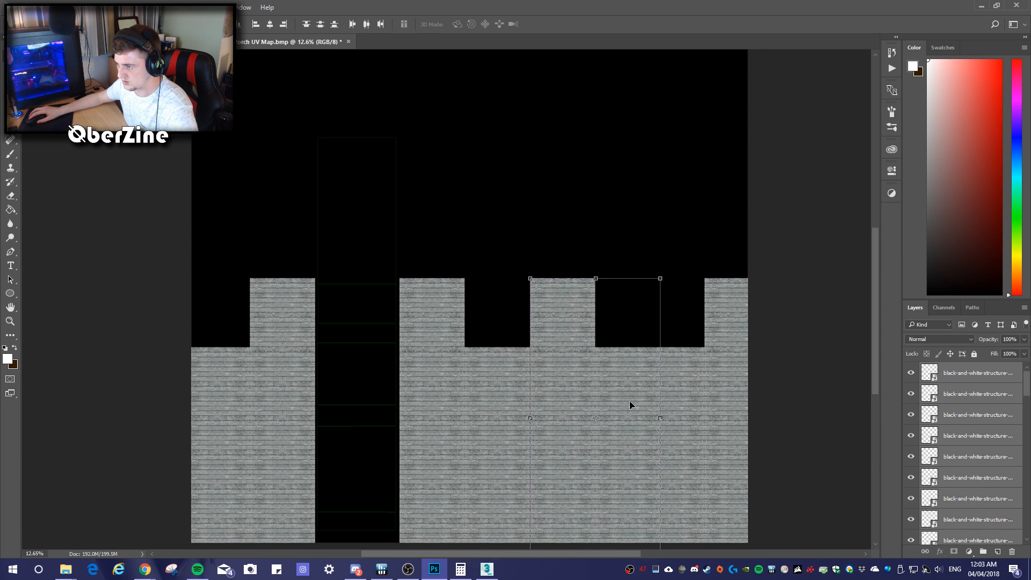
Check the board seams, then save the front porch UV map as a JPEG with Maximum quality 12 and Baseline Optimized format
{"action": "scroll", "coordinate": [667, 524], "scroll_direction": "up", "scroll_amount": 1, "text": "alt"}
{"action": "scroll", "coordinate": [667, 524], "scroll_direction": "up", "scroll_amount": 12, "text": "alt"}
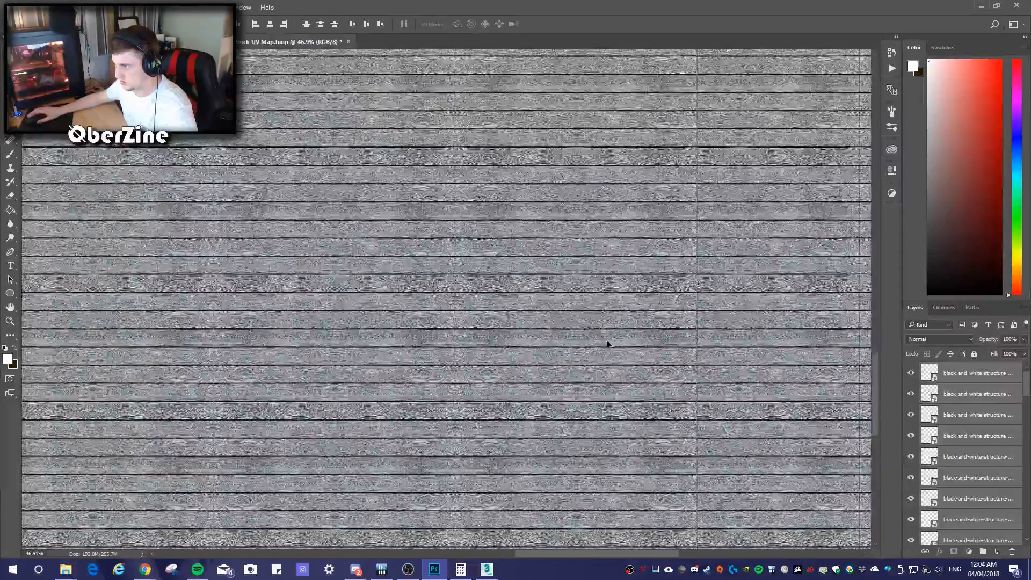
{"action": "scroll", "coordinate": [607, 343], "scroll_direction": "down", "scroll_amount": 12, "text": "alt"}
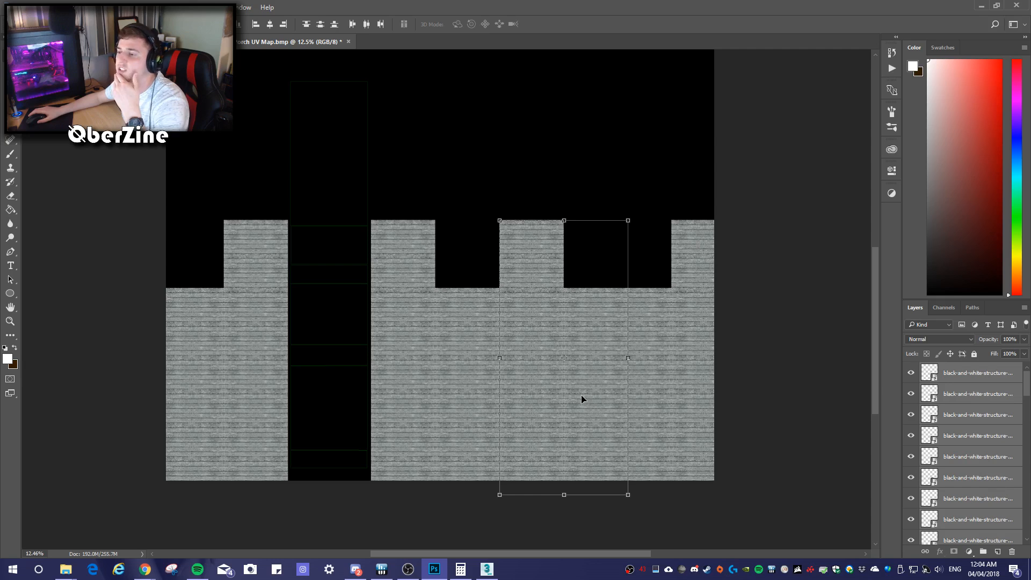
{"action": "scroll", "coordinate": [405, 350], "scroll_direction": "down", "scroll_amount": 4, "text": "alt"}
{"action": "left_click", "coordinate": [717, 299]}
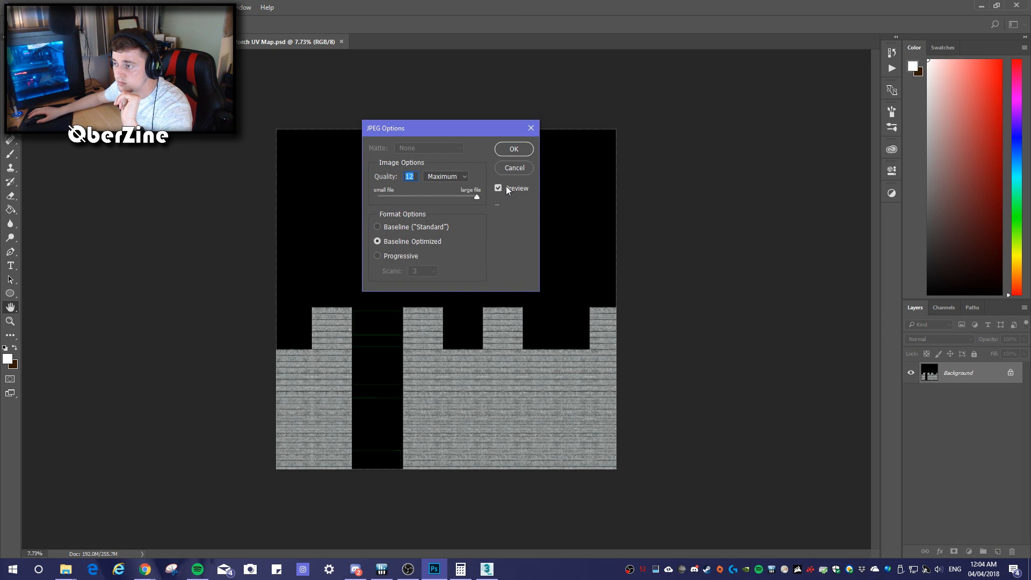
{"action": "left_click", "coordinate": [509, 154]}
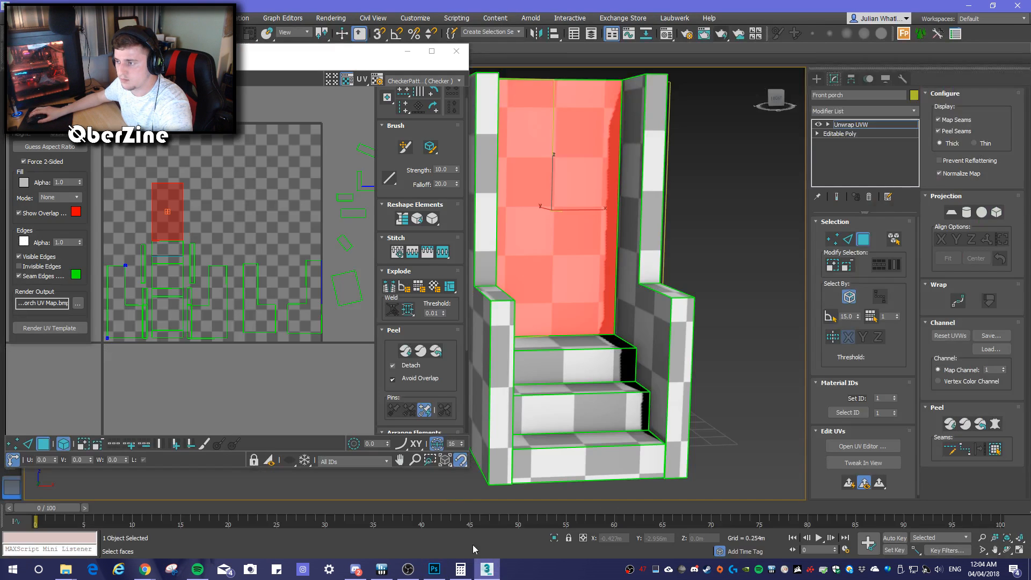
Switch to 3ds Max and close the front porch's UV editor, leaving its background texture unchanged
{"action": "left_click", "coordinate": [486, 569]}
{"action": "left_click", "coordinate": [459, 82]}
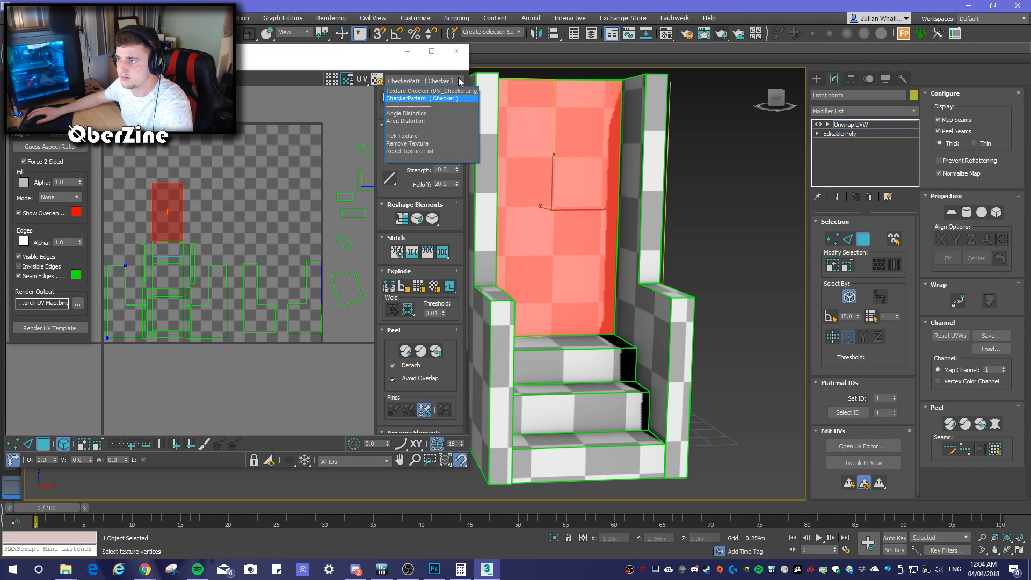
{"action": "left_click", "coordinate": [459, 81]}
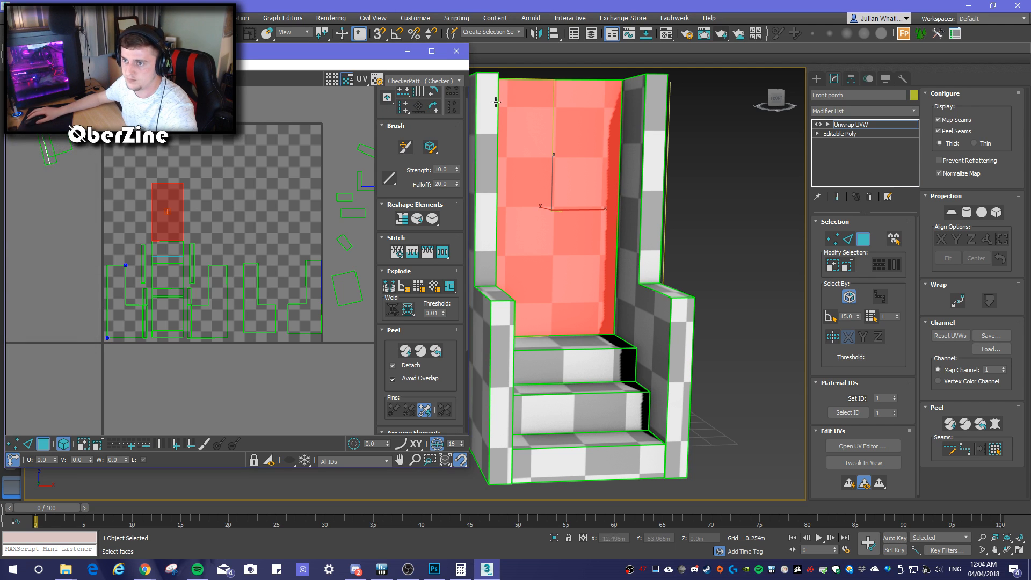
{"action": "left_click", "coordinate": [456, 51]}
Open the Material Editor and assign an unused standard material to the front porch with viewport shading enabled
{"action": "key", "text": "m"}
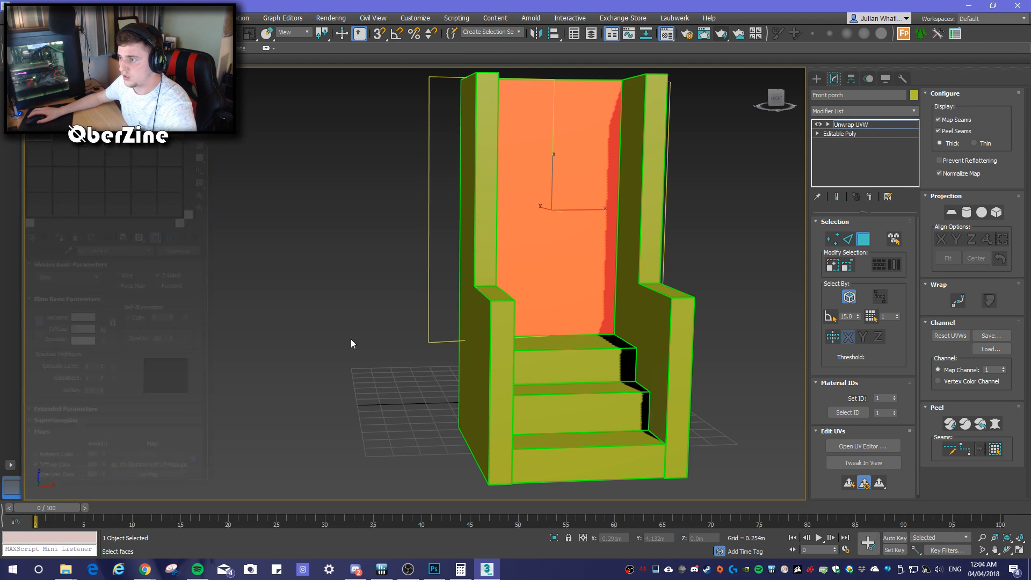
{"action": "left_click", "coordinate": [91, 122]}
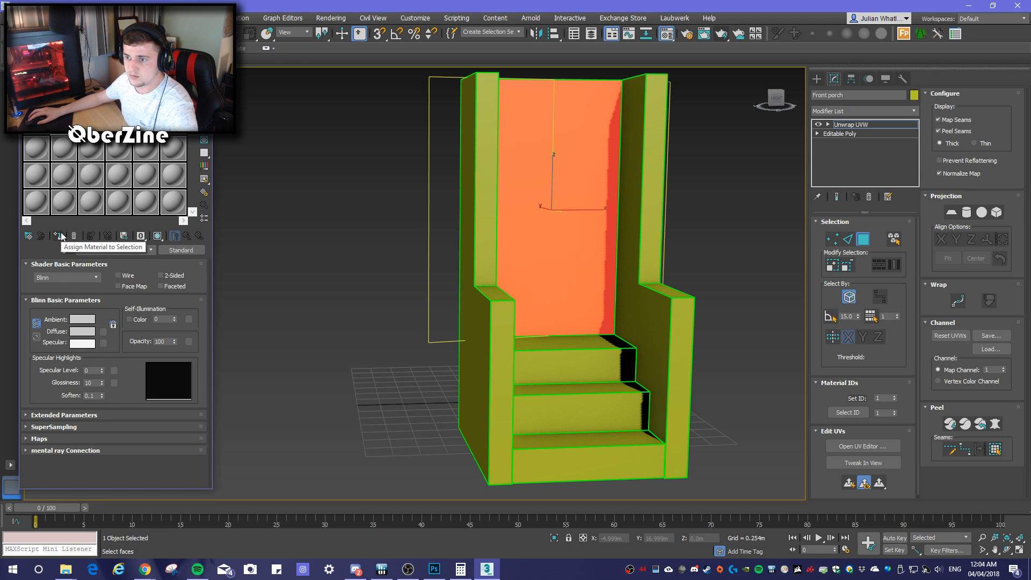
{"action": "left_click", "coordinate": [56, 237]}
{"action": "left_click", "coordinate": [157, 236]}
Load Front Porch UV Map.jpg as the material's diffuse bitmap and show it on the porch in the viewport
{"action": "left_click", "coordinate": [104, 332]}
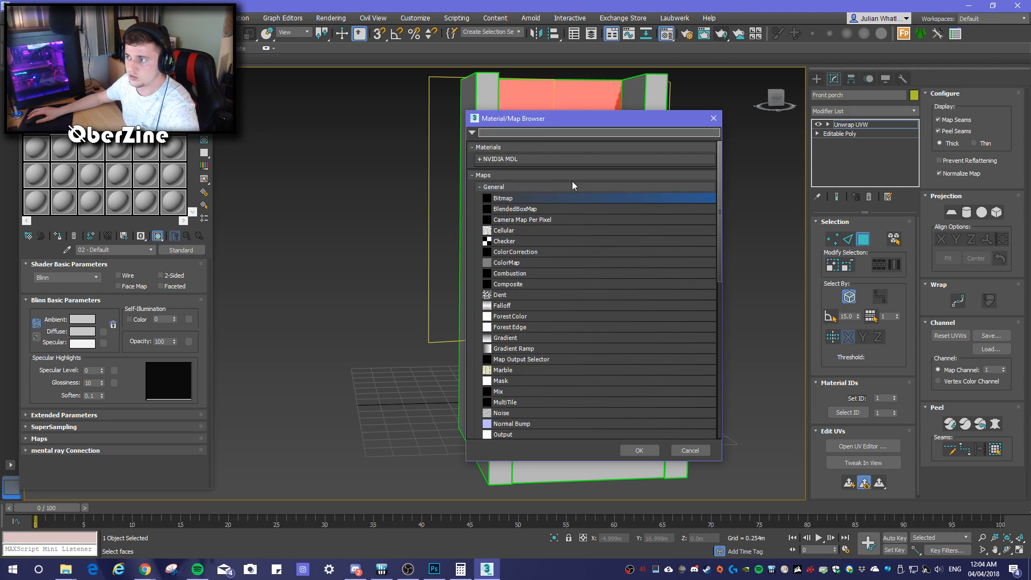
{"action": "double_click", "coordinate": [540, 200]}
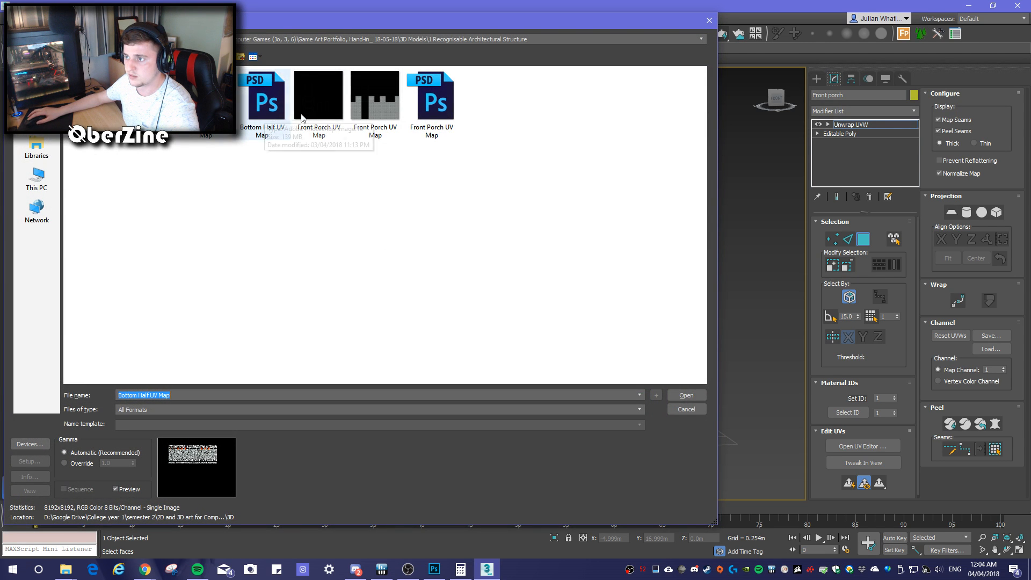
{"action": "left_click", "coordinate": [375, 102]}
{"action": "left_click", "coordinate": [686, 396]}
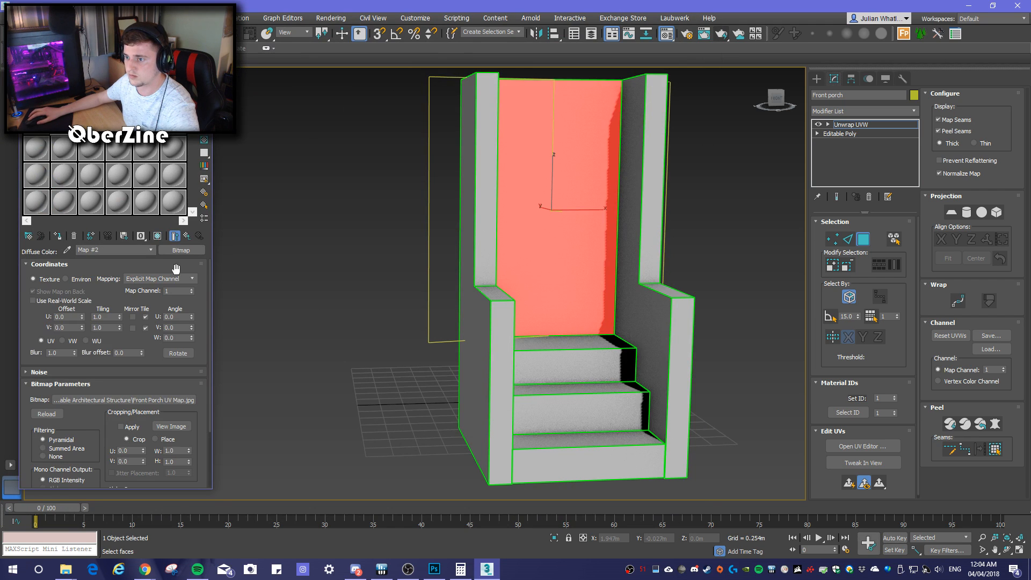
{"action": "left_click", "coordinate": [157, 236]}
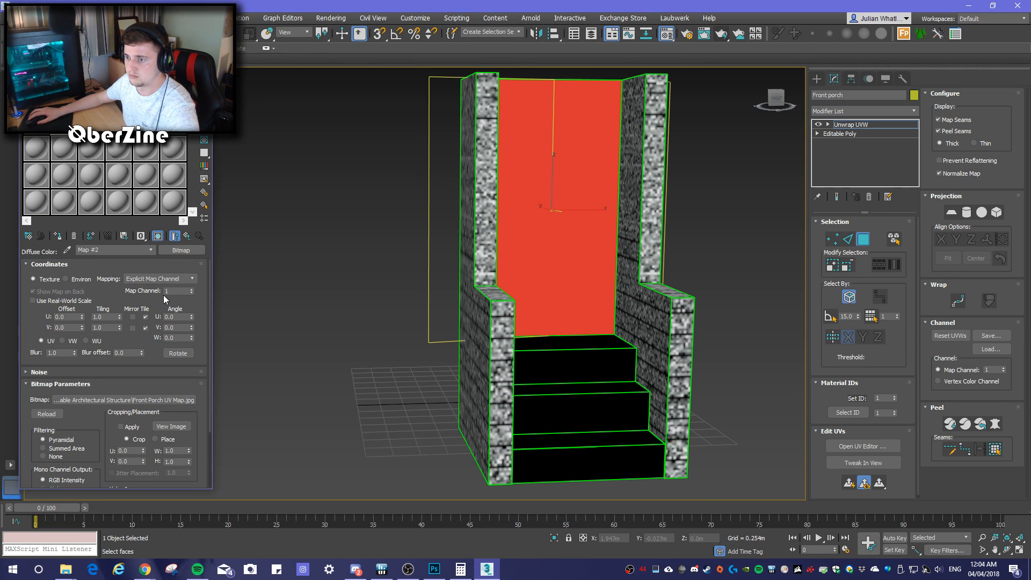
Make the front porch's material 2-sided and test-render the perspective view of the whole building
{"action": "left_click", "coordinate": [187, 237]}
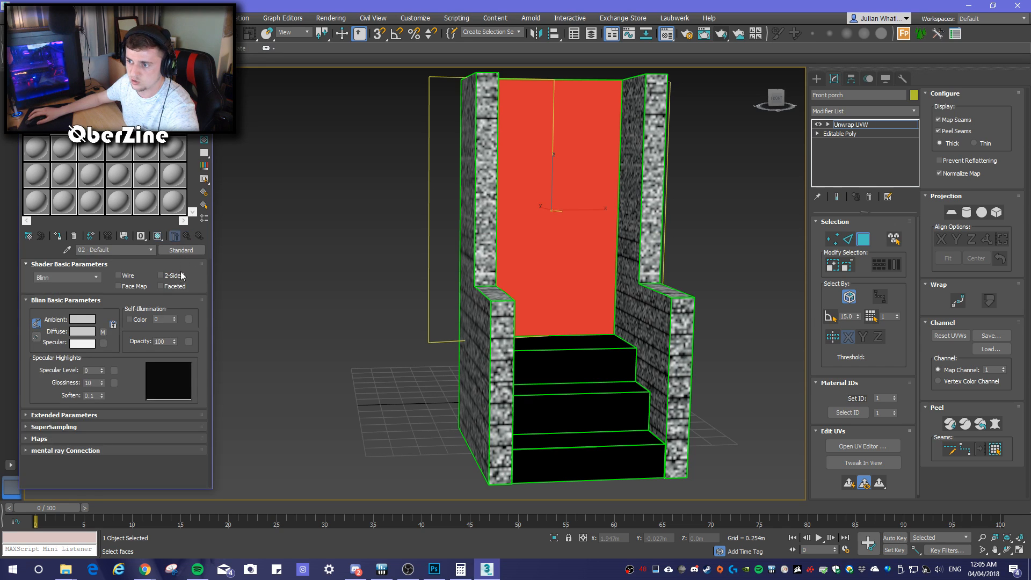
{"action": "left_click", "coordinate": [161, 276]}
{"action": "scroll", "coordinate": [403, 378], "scroll_direction": "down", "scroll_amount": 3}
{"action": "middle_click_drag", "start_coordinate": [362, 364], "coordinate": [588, 413], "text": "alt"}
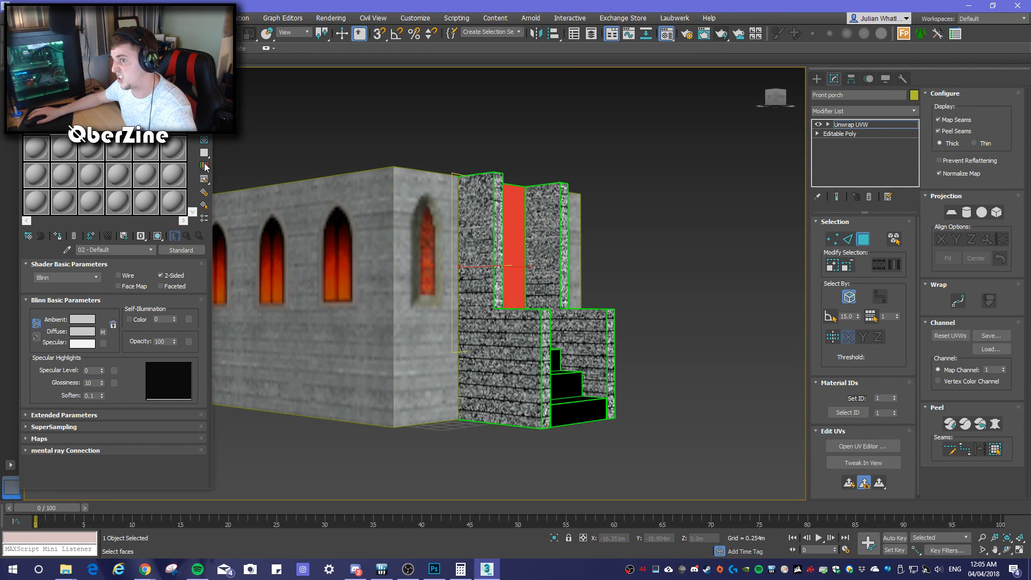
{"action": "middle_click_drag", "start_coordinate": [629, 245], "coordinate": [544, 252], "text": "alt"}
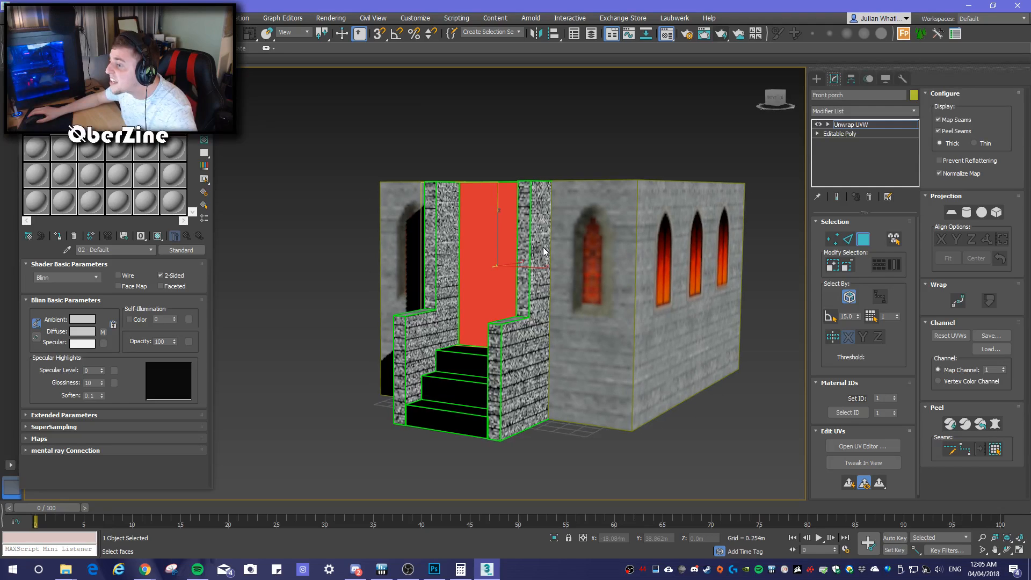
{"action": "left_click", "coordinate": [704, 33]}
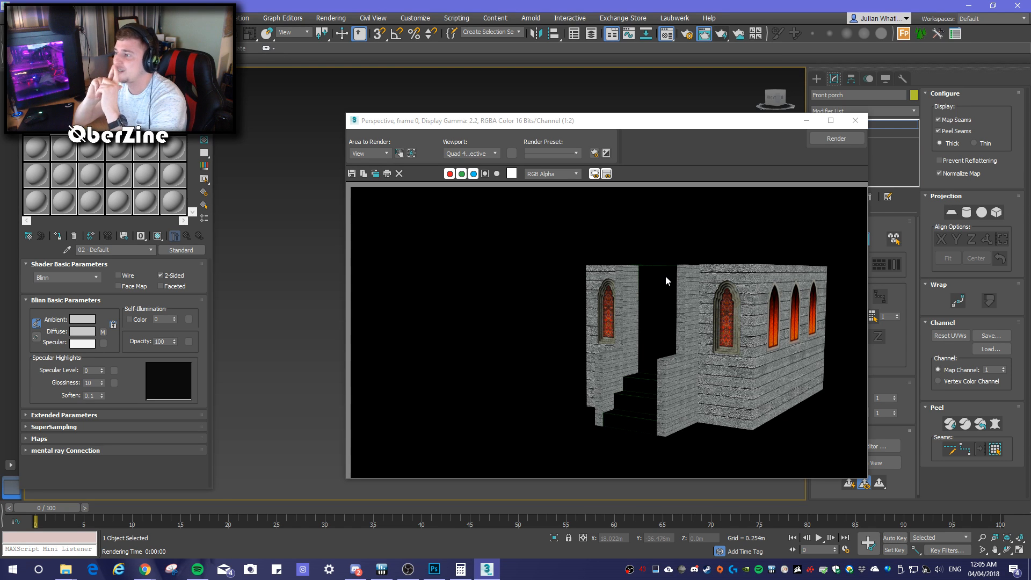
{"action": "left_click", "coordinate": [854, 120]}
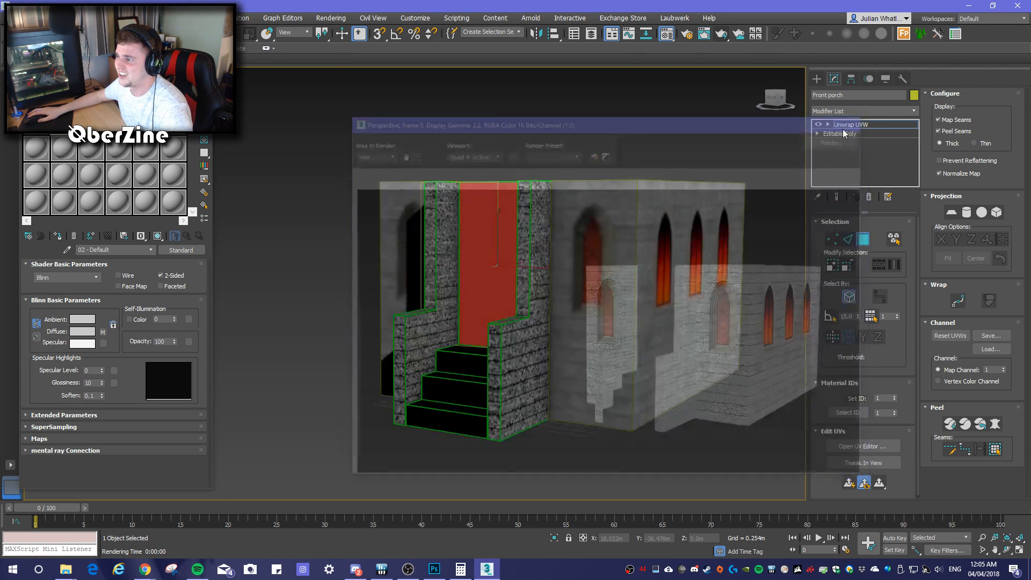
Render a closer view of the porch walls and the adjoining windows to compare their plank textures
{"action": "scroll", "coordinate": [610, 360], "scroll_direction": "up", "scroll_amount": 4}
{"action": "scroll", "coordinate": [610, 358], "scroll_direction": "up", "scroll_amount": 3}
{"action": "scroll", "coordinate": [596, 352], "scroll_direction": "down", "scroll_amount": 3}
{"action": "scroll", "coordinate": [612, 346], "scroll_direction": "up", "scroll_amount": 4}
{"action": "middle_click_drag", "start_coordinate": [617, 357], "coordinate": [700, 338]}
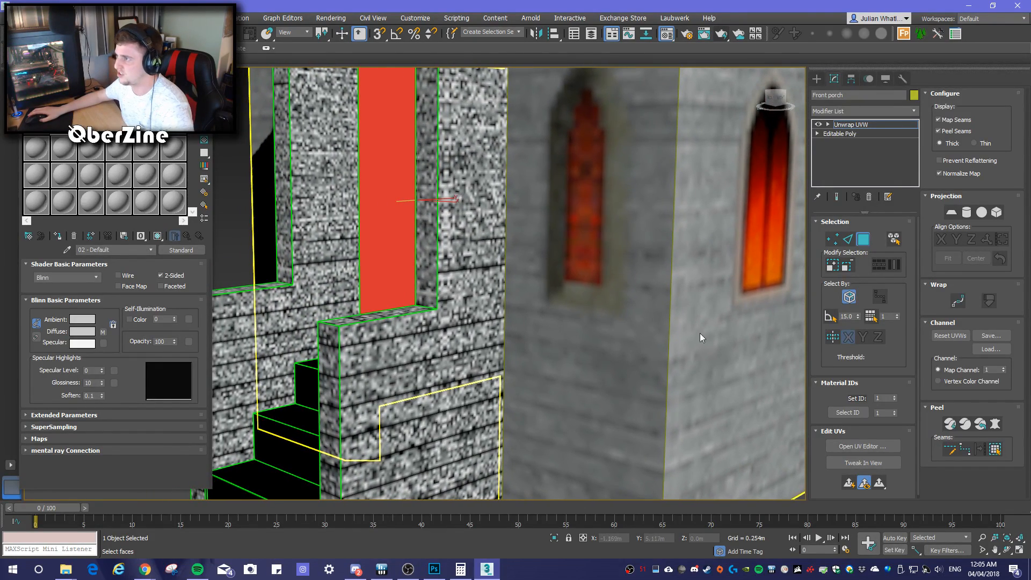
{"action": "left_click", "coordinate": [721, 33]}
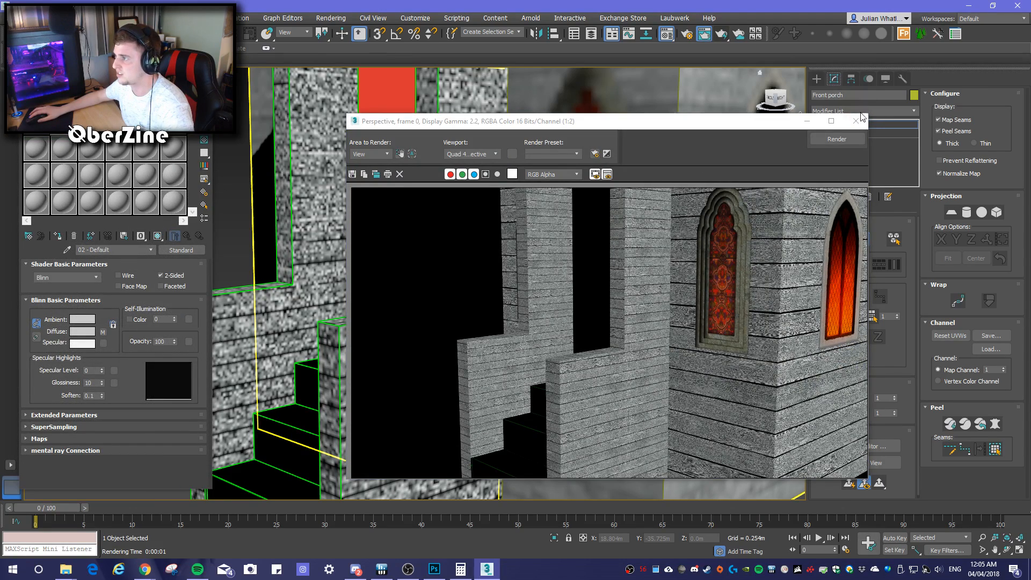
{"action": "left_click", "coordinate": [855, 121]}
Render a close-up of the upper porch wall beside the doorway to check the wood grain detail
{"action": "scroll", "coordinate": [720, 300], "scroll_direction": "up", "scroll_amount": 3}
{"action": "scroll", "coordinate": [720, 299], "scroll_direction": "down", "scroll_amount": 2}
{"action": "scroll", "coordinate": [616, 295], "scroll_direction": "up", "scroll_amount": 2}
{"action": "middle_click_drag", "start_coordinate": [617, 295], "coordinate": [705, 300]}
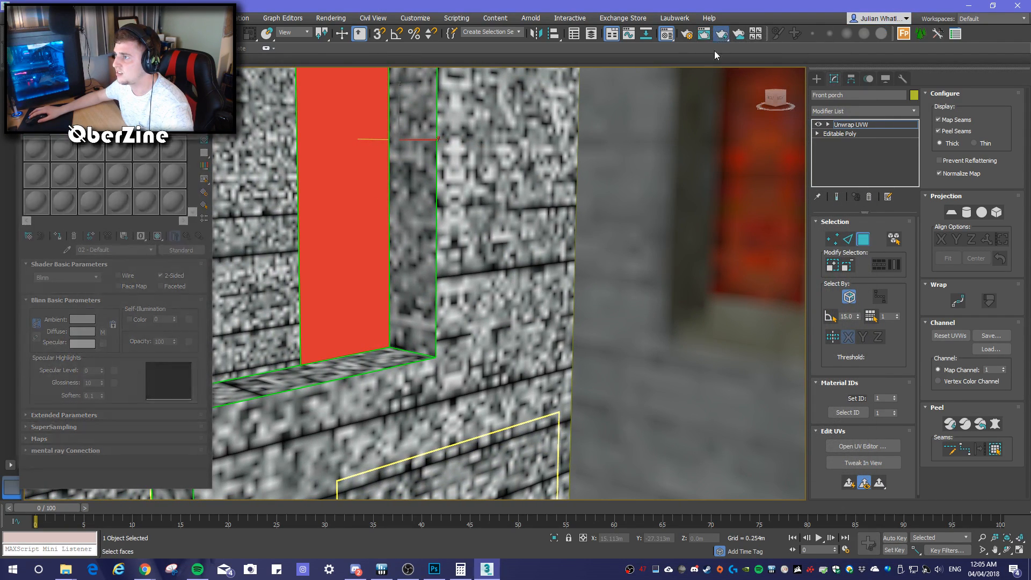
{"action": "left_click", "coordinate": [721, 34]}
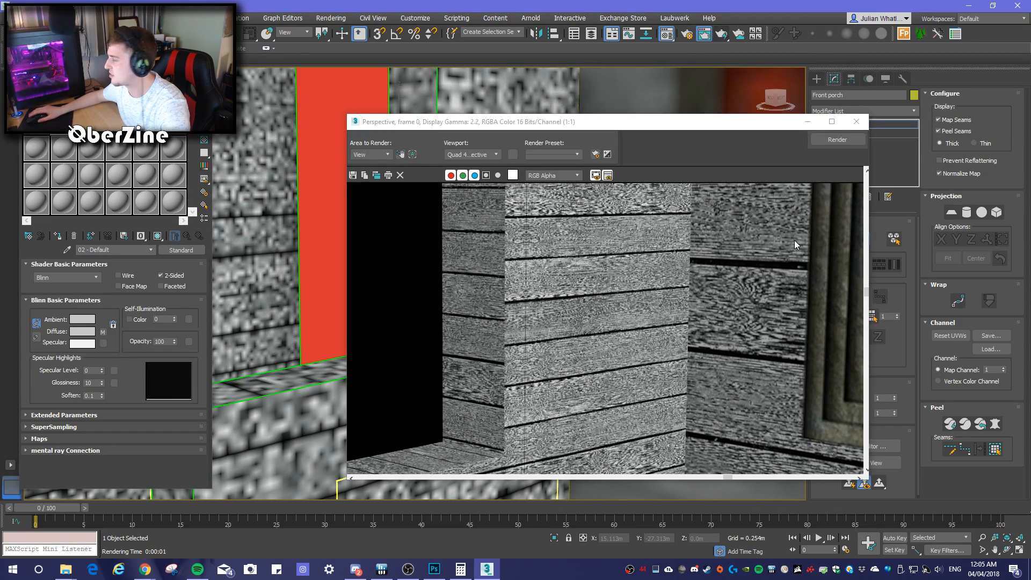
{"action": "left_click", "coordinate": [856, 121]}
Render the lower porch side wall and stairs to compare plank sizes where the porch meets the building
{"action": "middle_click_drag", "start_coordinate": [652, 288], "coordinate": [593, 254]}
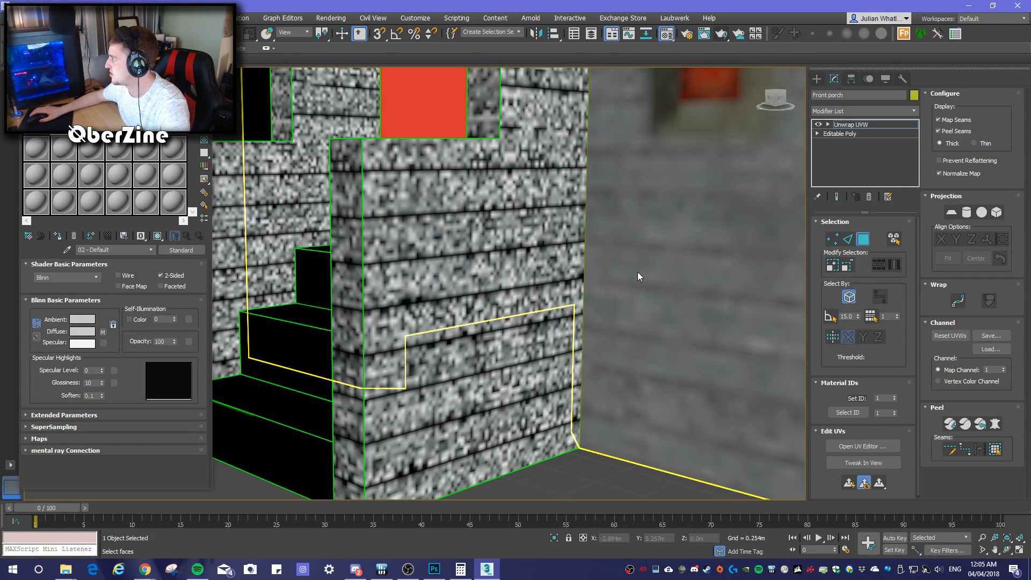
{"action": "left_click", "coordinate": [721, 35]}
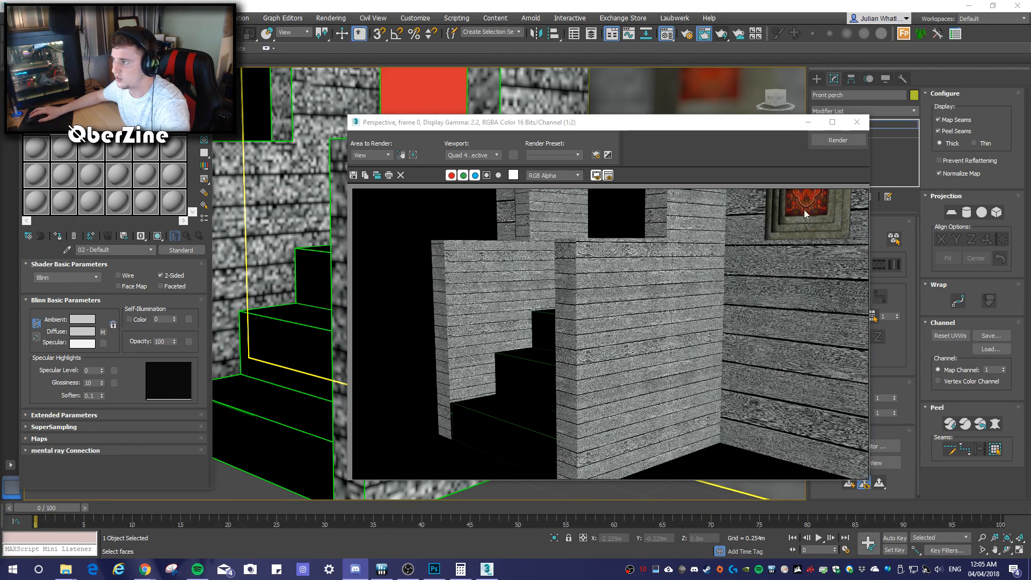
{"action": "left_click", "coordinate": [858, 122]}
{"action": "middle_click_drag", "start_coordinate": [616, 337], "coordinate": [566, 332]}
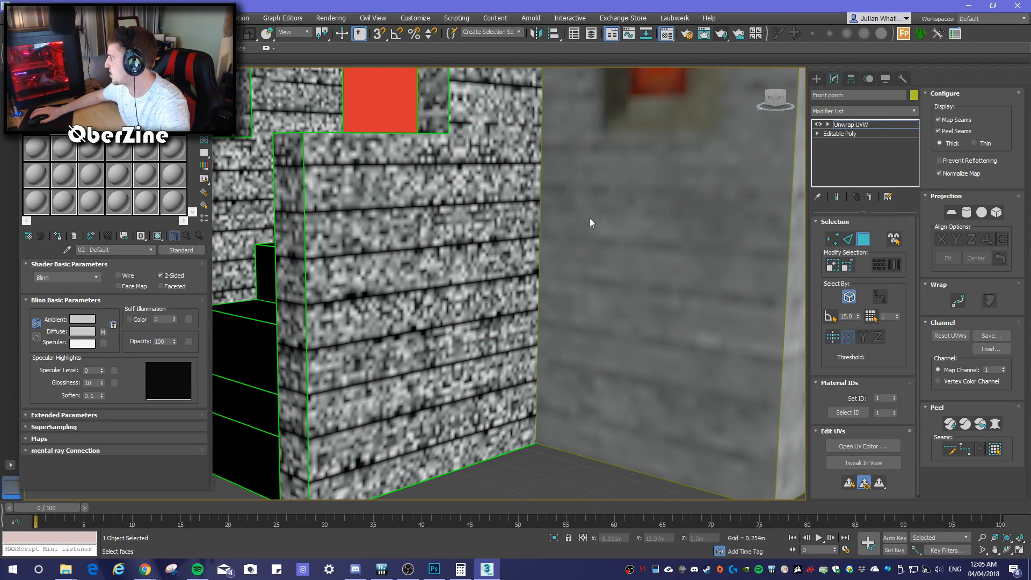
{"action": "middle_click_drag", "start_coordinate": [583, 260], "coordinate": [617, 281]}
{"action": "middle_click_drag", "start_coordinate": [645, 134], "coordinate": [669, 119]}
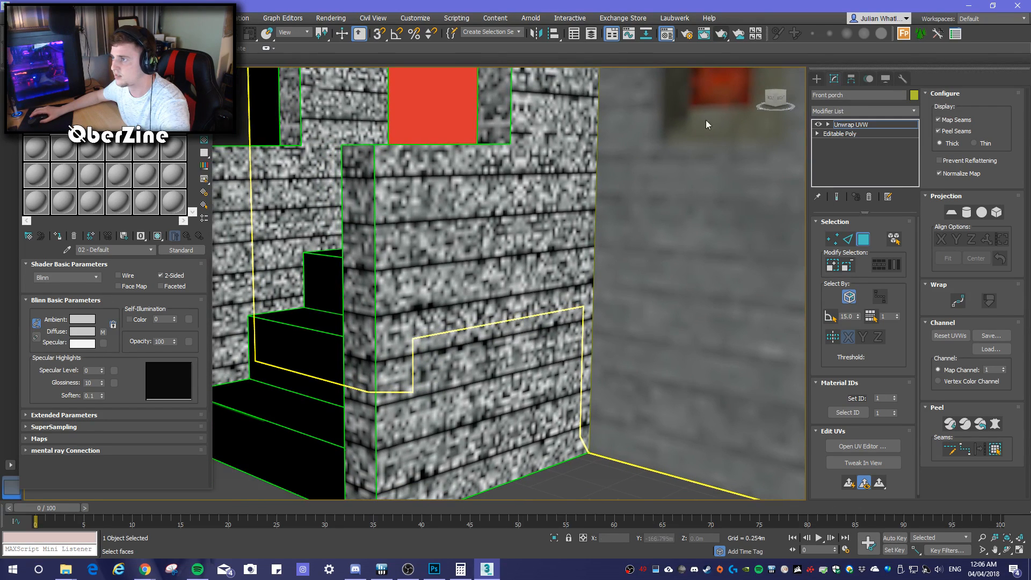
{"action": "key", "text": "shift+q"}
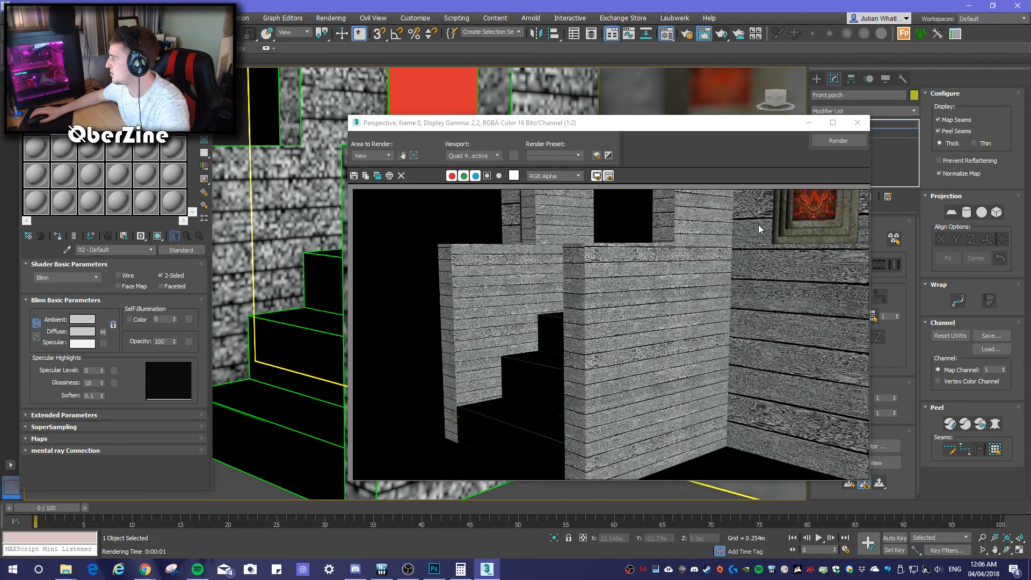
{"action": "left_click", "coordinate": [858, 122]}
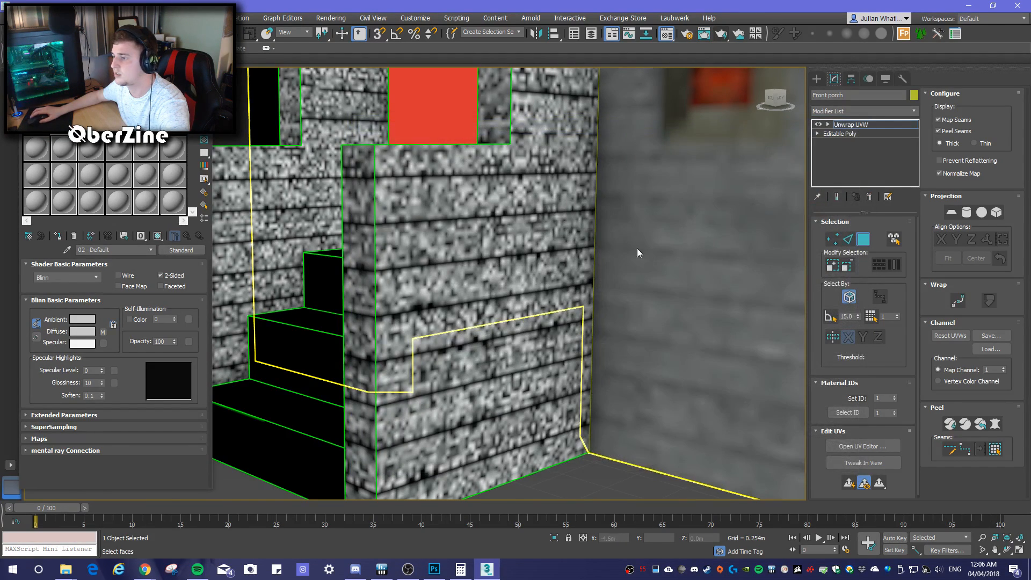
Render a tighter view of the porch's side wall to examine the plank alignment at the building corner
{"action": "scroll", "coordinate": [596, 246], "scroll_direction": "up", "scroll_amount": 5}
{"action": "left_click", "coordinate": [719, 44]}
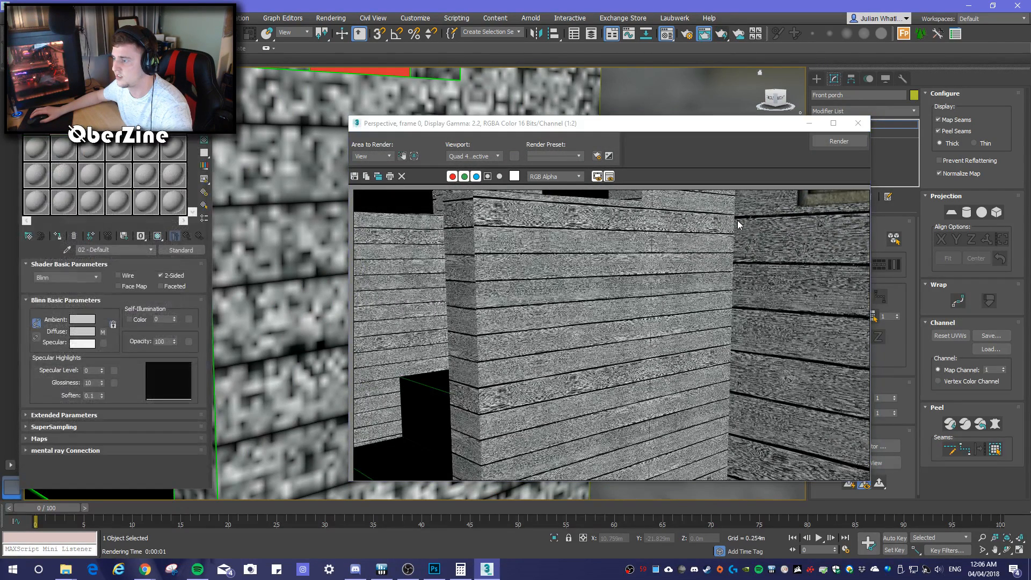
{"action": "left_click", "coordinate": [854, 137]}
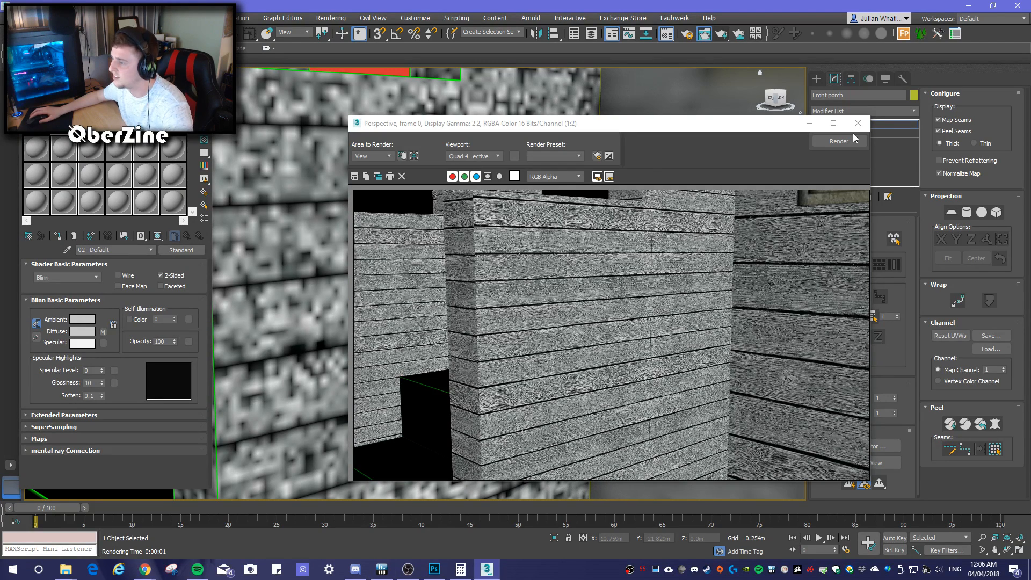
{"action": "left_click", "coordinate": [858, 123]}
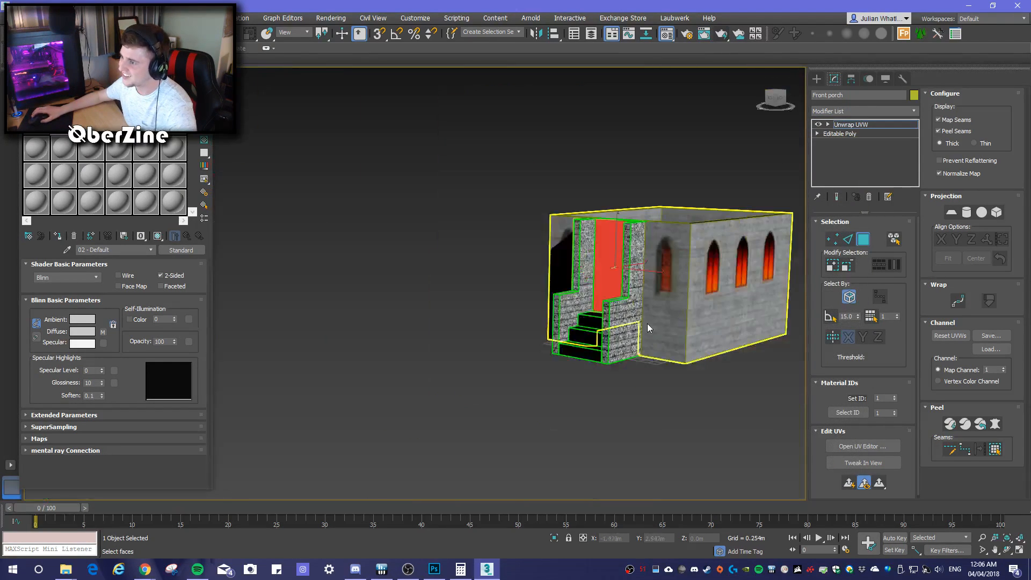
Render the whole building from far away to judge the porch texture at a distance
{"action": "scroll", "coordinate": [633, 325], "scroll_direction": "down", "scroll_amount": 5}
{"action": "scroll", "coordinate": [618, 301], "scroll_direction": "up", "scroll_amount": 2}
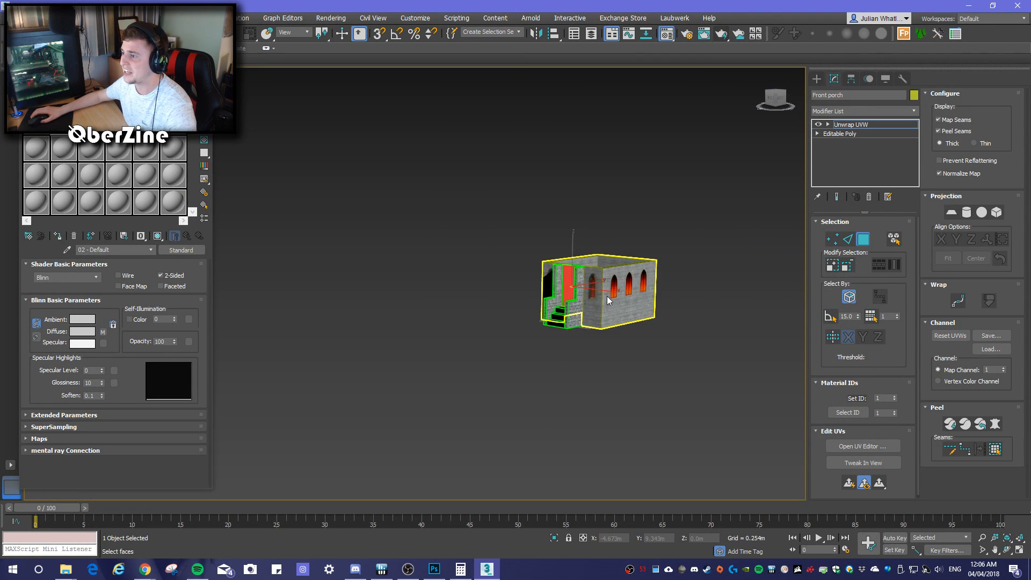
{"action": "left_click", "coordinate": [721, 33]}
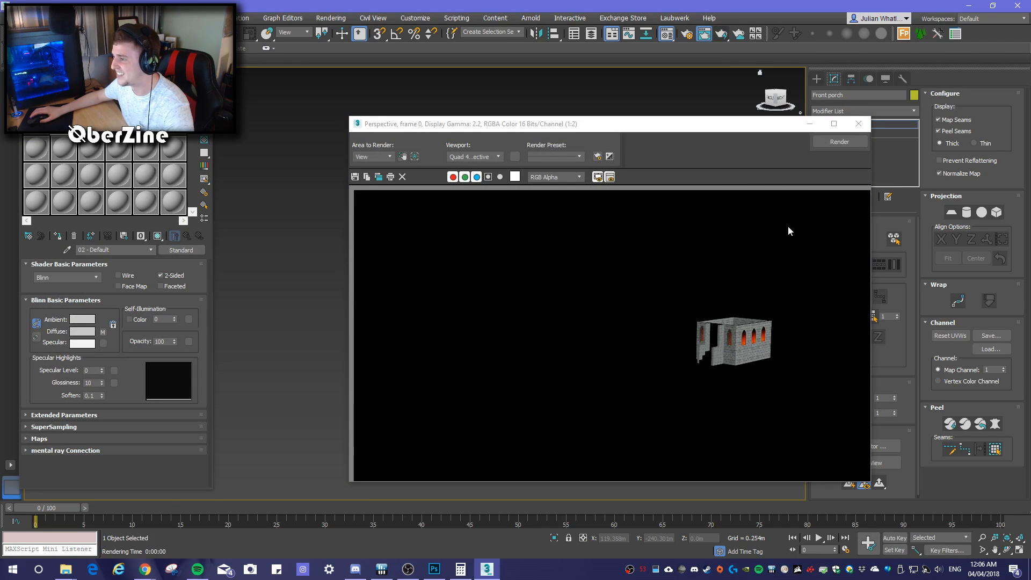
{"action": "left_click", "coordinate": [860, 124]}
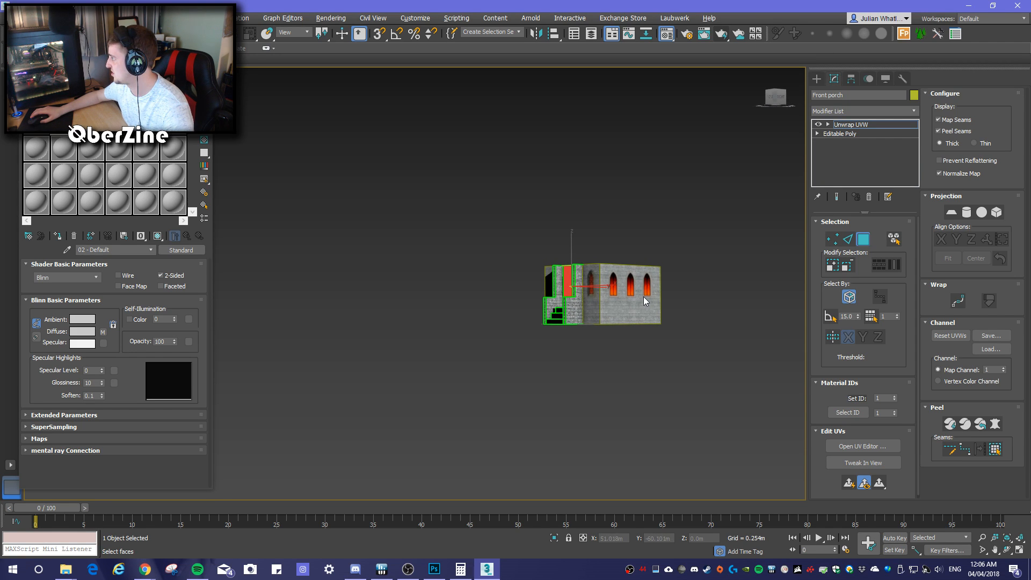
Examine the texture on the building's interior walls and on the back of the porch doorway from several angles
{"action": "middle_click_drag", "start_coordinate": [634, 299], "coordinate": [999, 294], "text": "alt"}
{"action": "scroll", "coordinate": [614, 288], "scroll_direction": "up", "scroll_amount": 5}
{"action": "scroll", "coordinate": [613, 288], "scroll_direction": "up", "scroll_amount": 5}
{"action": "scroll", "coordinate": [578, 260], "scroll_direction": "down", "scroll_amount": 6}
{"action": "scroll", "coordinate": [628, 187], "scroll_direction": "up", "scroll_amount": 5}
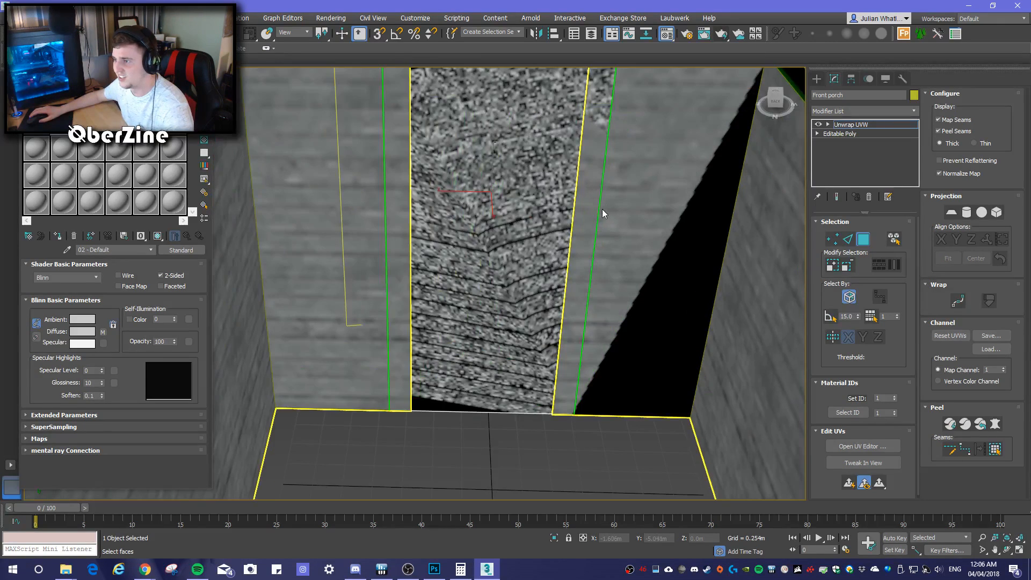
{"action": "scroll", "coordinate": [605, 214], "scroll_direction": "down", "scroll_amount": 3}
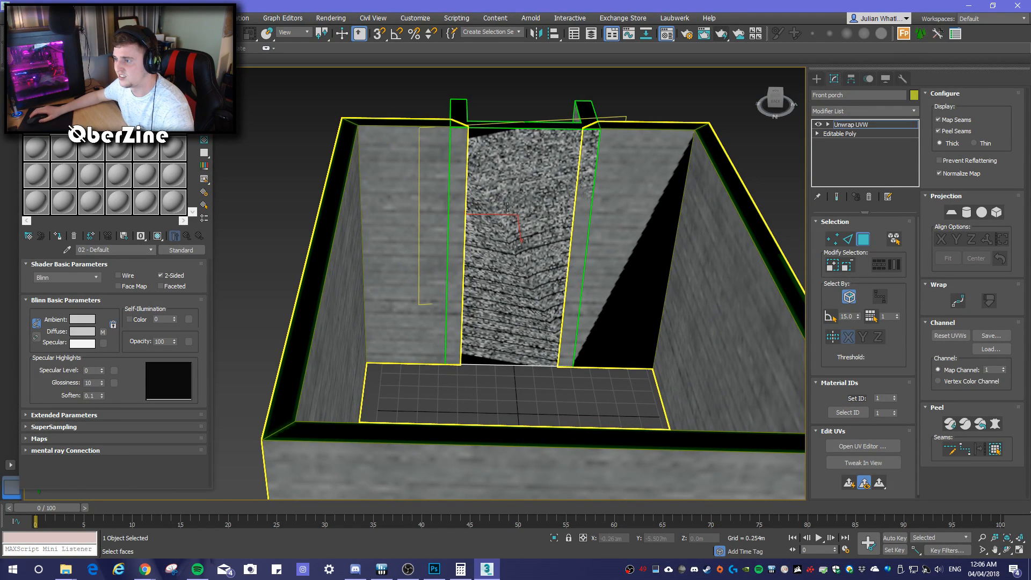
{"action": "scroll", "coordinate": [521, 208], "scroll_direction": "up", "scroll_amount": 5}
{"action": "scroll", "coordinate": [506, 306], "scroll_direction": "down", "scroll_amount": 2}
{"action": "middle_click_drag", "start_coordinate": [592, 302], "coordinate": [547, 251], "text": "alt"}
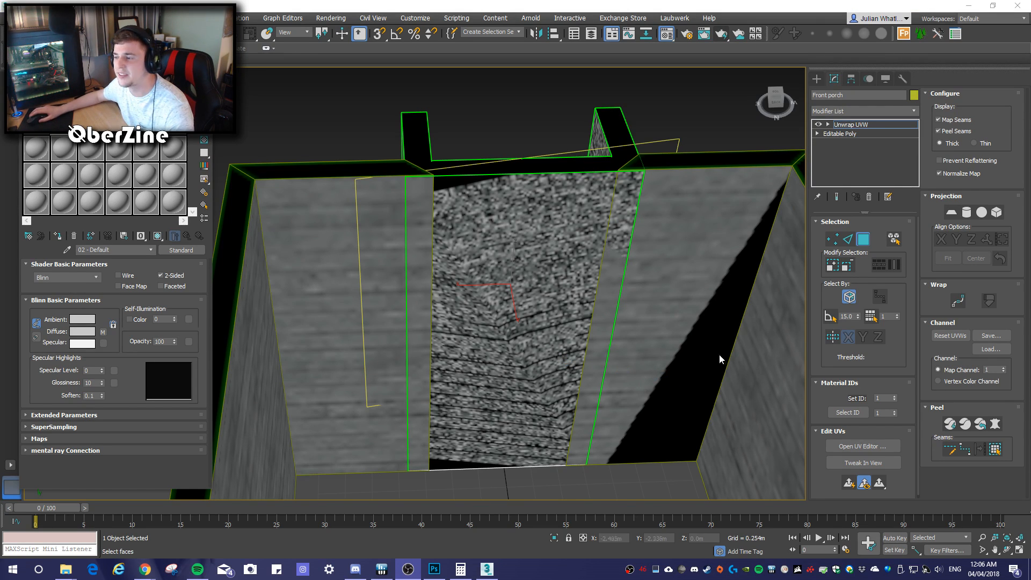
{"action": "middle_click_drag", "start_coordinate": [656, 337], "coordinate": [954, 302], "text": "alt"}
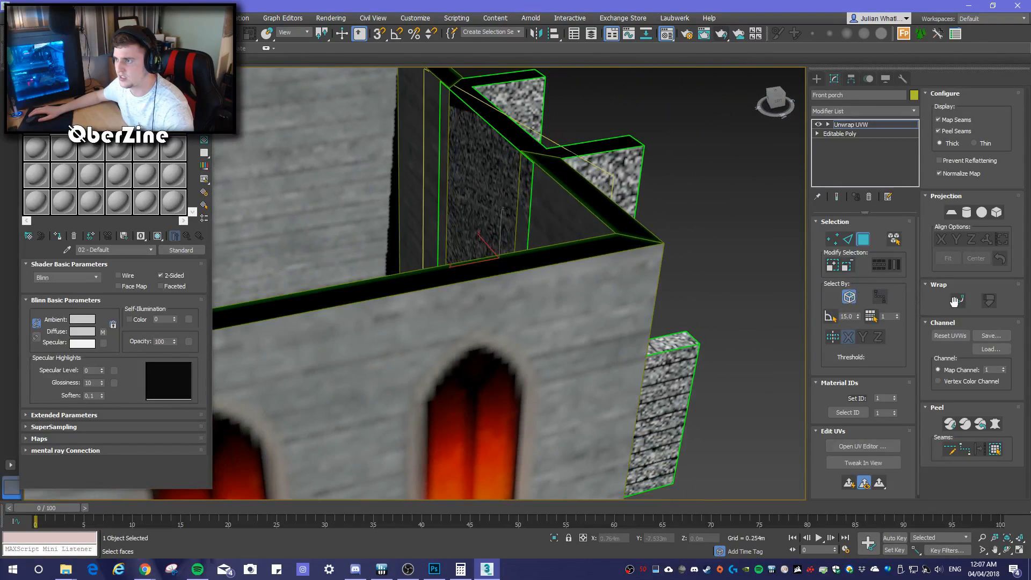
Check the front porch's UV layout, then test-render the view over the tops of the walls
{"action": "left_click", "coordinate": [854, 446]}
{"action": "scroll", "coordinate": [269, 263], "scroll_direction": "down", "scroll_amount": 3}
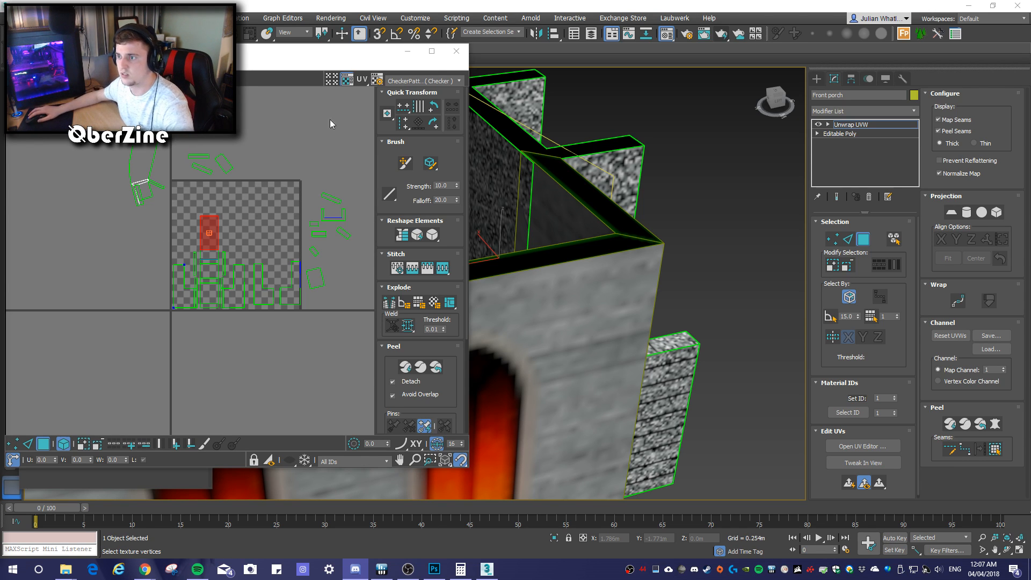
{"action": "left_click", "coordinate": [456, 53]}
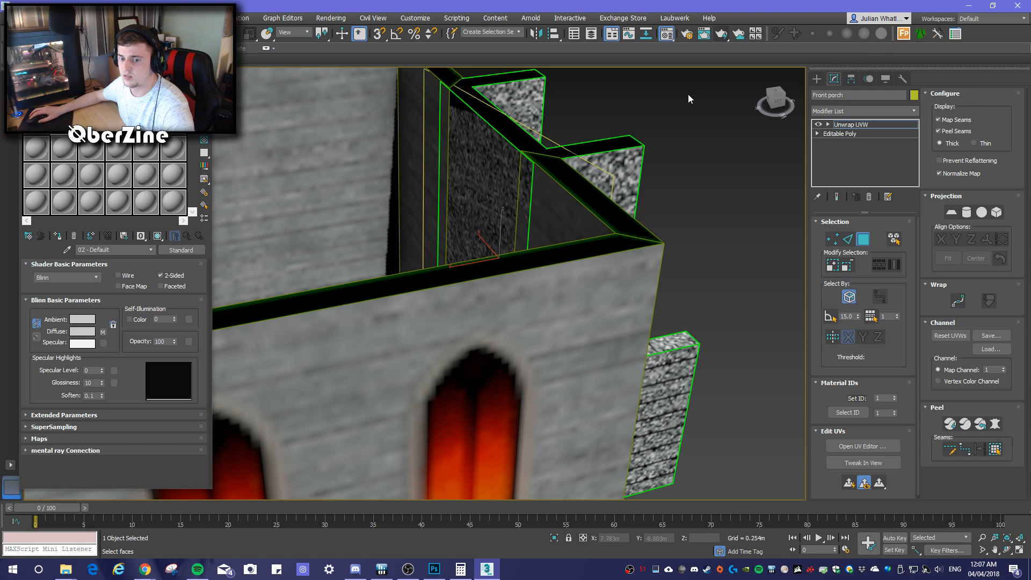
{"action": "left_click", "coordinate": [702, 37]}
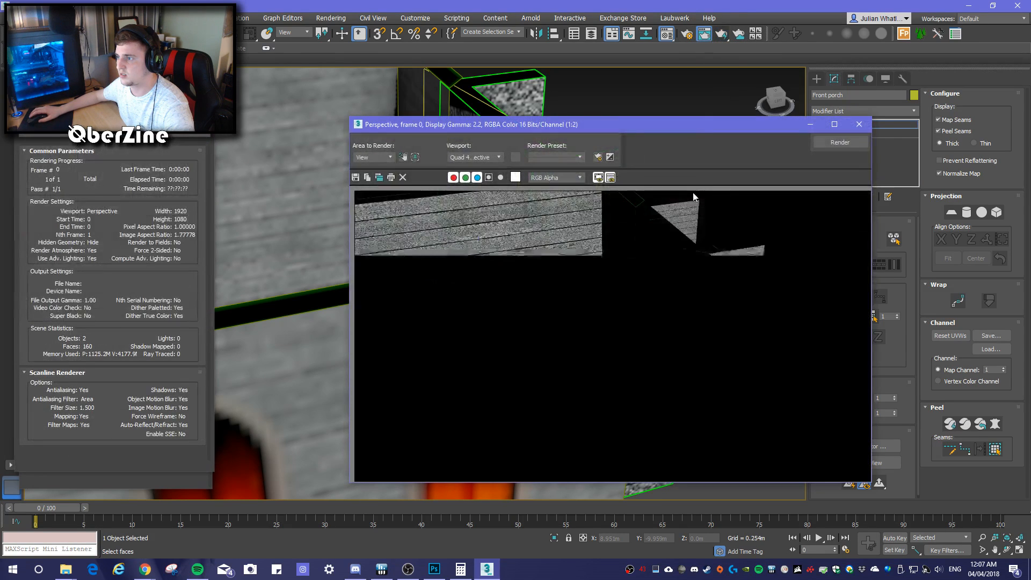
{"action": "left_click", "coordinate": [860, 124]}
Inspect the porch doorway and stairs from the front and open the front porch's UV editor
{"action": "middle_click_drag", "start_coordinate": [693, 312], "coordinate": [546, 281], "text": "alt"}
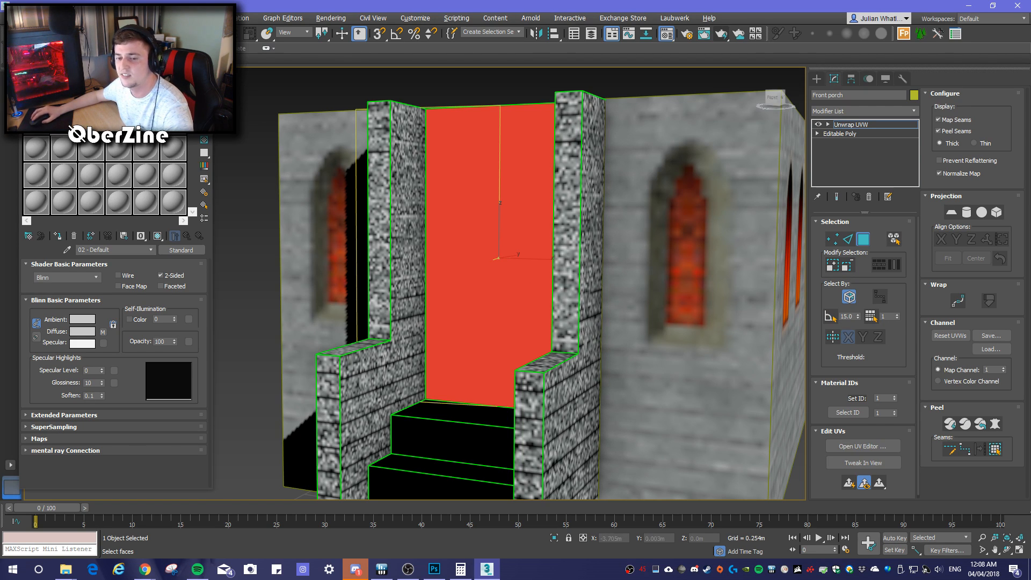
{"action": "middle_click_drag", "start_coordinate": [541, 335], "coordinate": [577, 382], "text": "alt"}
{"action": "scroll", "coordinate": [558, 344], "scroll_direction": "down", "scroll_amount": 1}
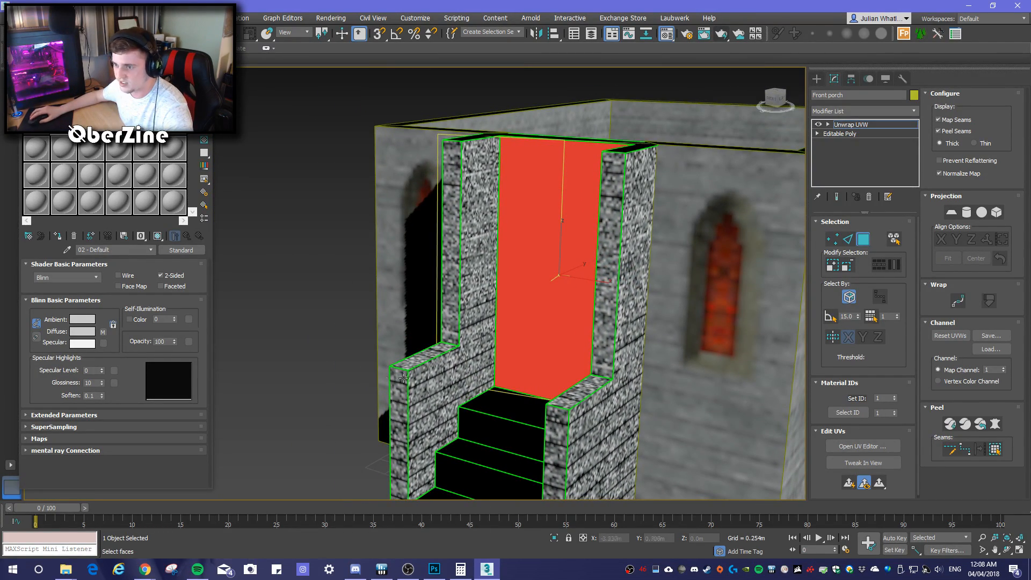
{"action": "left_click", "coordinate": [863, 447]}
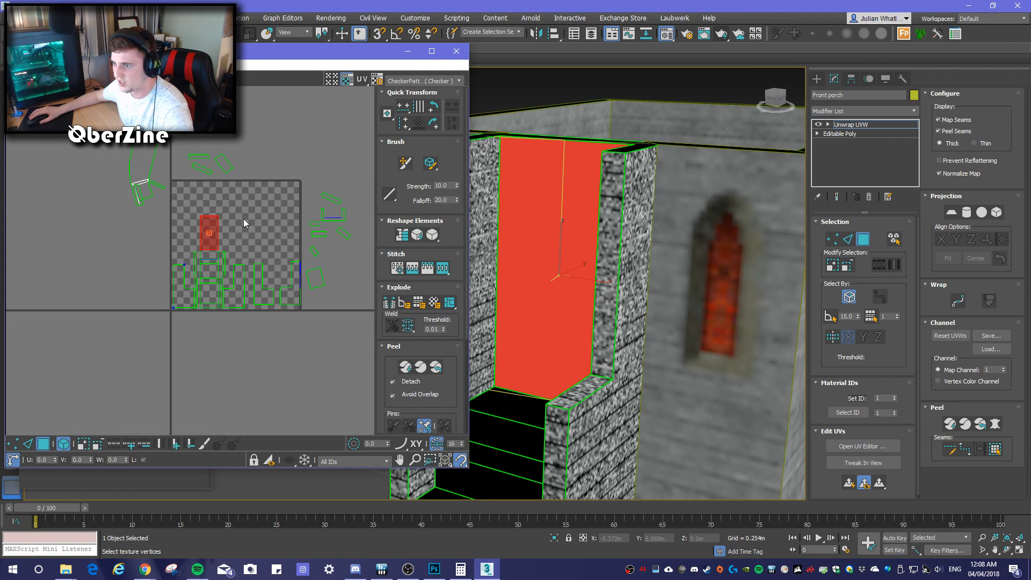
Switch to Photoshop and slightly enlarge all the wood plank layers of the porch UV map together, extending them past the canvas sides
{"action": "left_click", "coordinate": [434, 569]}
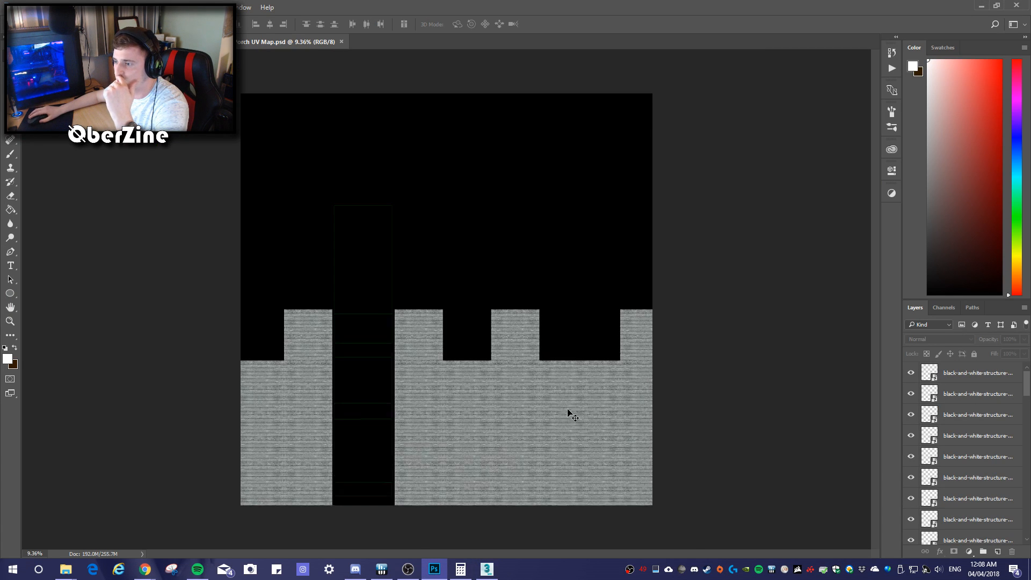
{"action": "scroll", "coordinate": [452, 405], "scroll_direction": "up", "scroll_amount": 3}
{"action": "scroll", "coordinate": [732, 384], "scroll_direction": "down", "scroll_amount": 3}
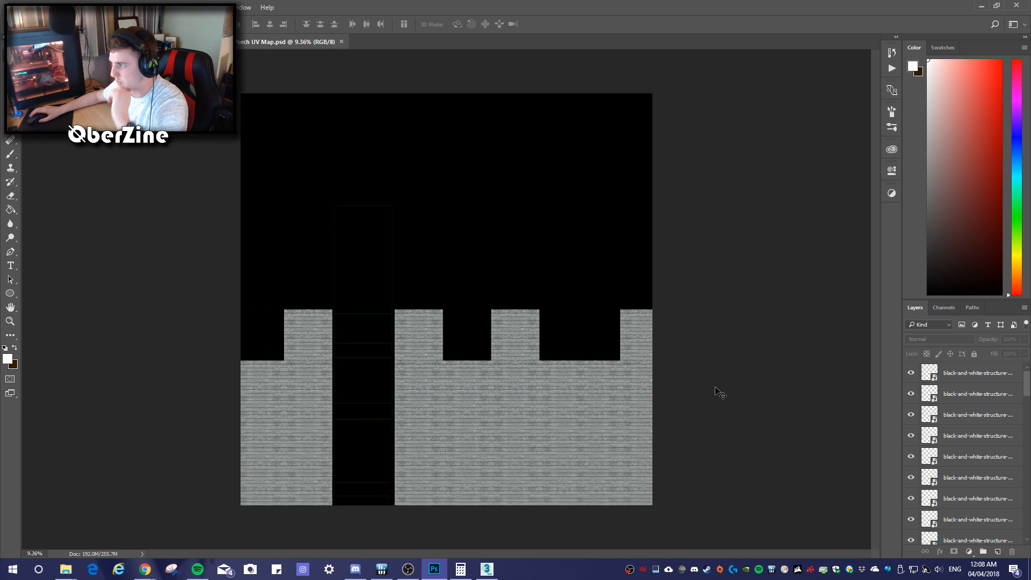
{"action": "left_click", "coordinate": [963, 375]}
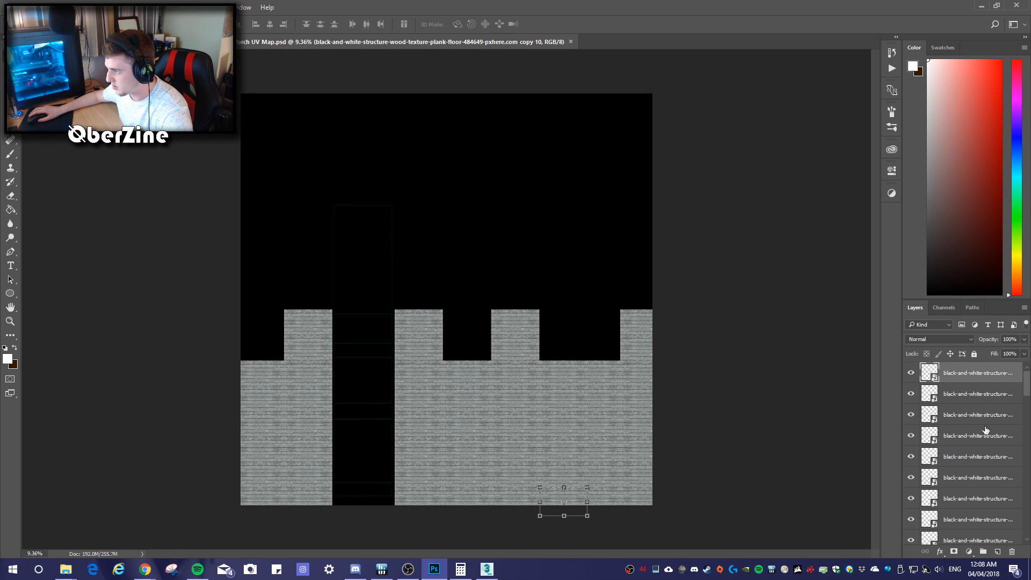
{"action": "scroll", "coordinate": [988, 425], "scroll_direction": "down", "scroll_amount": 15}
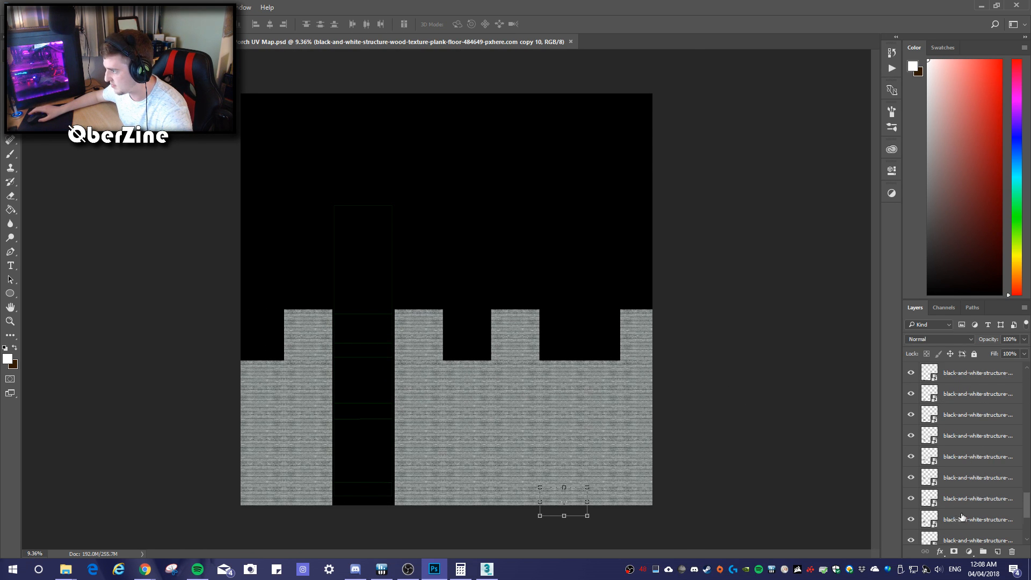
{"action": "scroll", "coordinate": [962, 517], "scroll_direction": "down", "scroll_amount": 1}
{"action": "left_click", "coordinate": [962, 516], "text": "shift"}
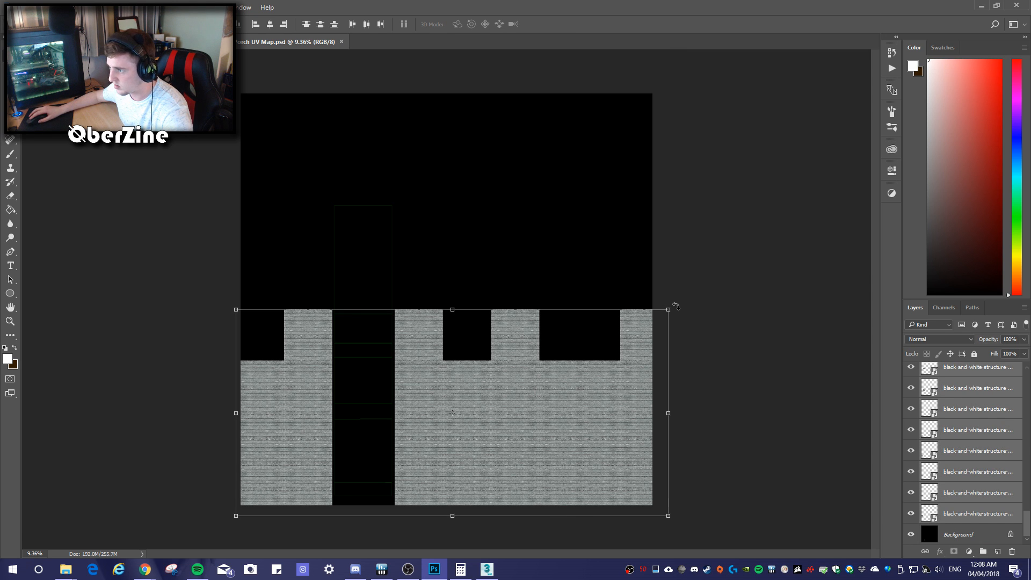
{"action": "left_click_drag", "start_coordinate": [669, 311], "coordinate": [703, 259]}
{"action": "left_click_drag", "start_coordinate": [633, 398], "coordinate": [619, 397]}
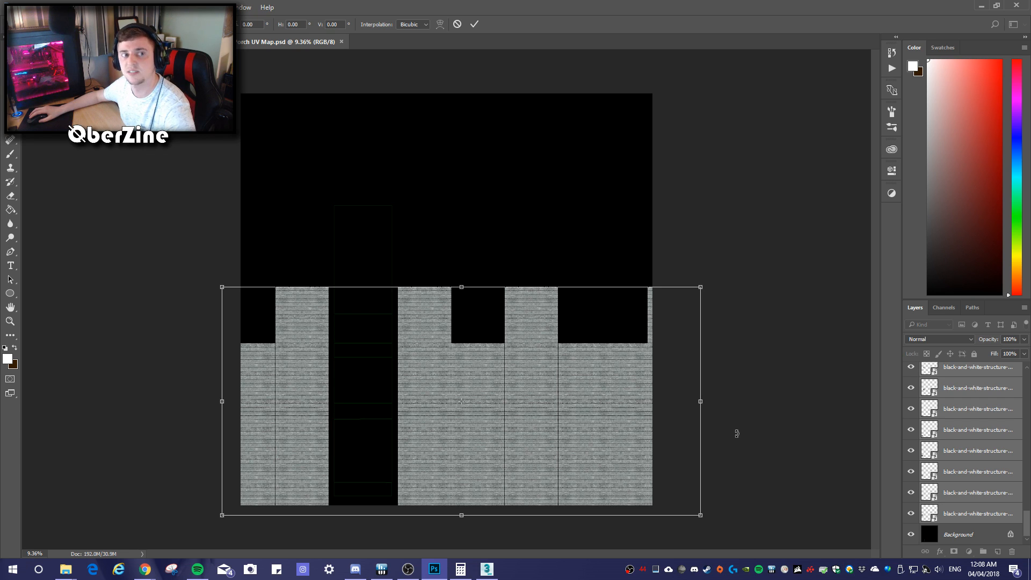
Apply the transformation and save the porch UV map as a Baseline Optimized JPEG at Maximum quality 12
{"action": "key", "text": "ctrl+s"}
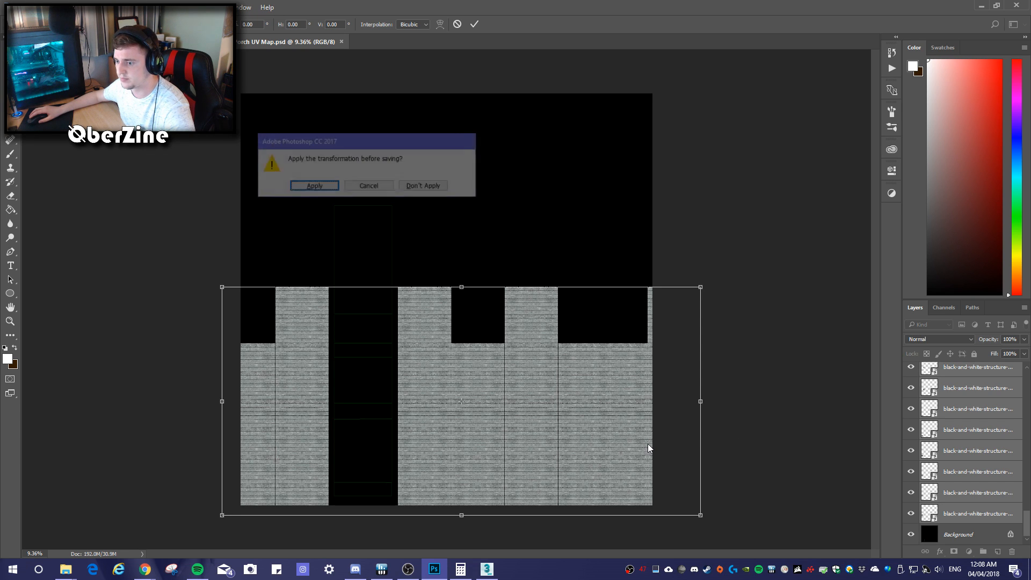
{"action": "left_click", "coordinate": [321, 190]}
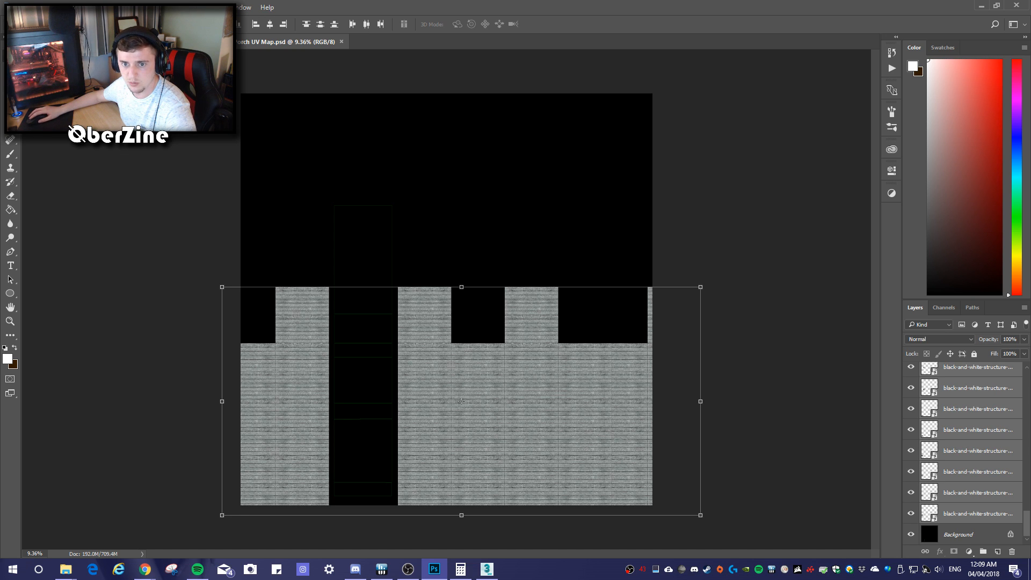
{"action": "key", "text": "Return"}
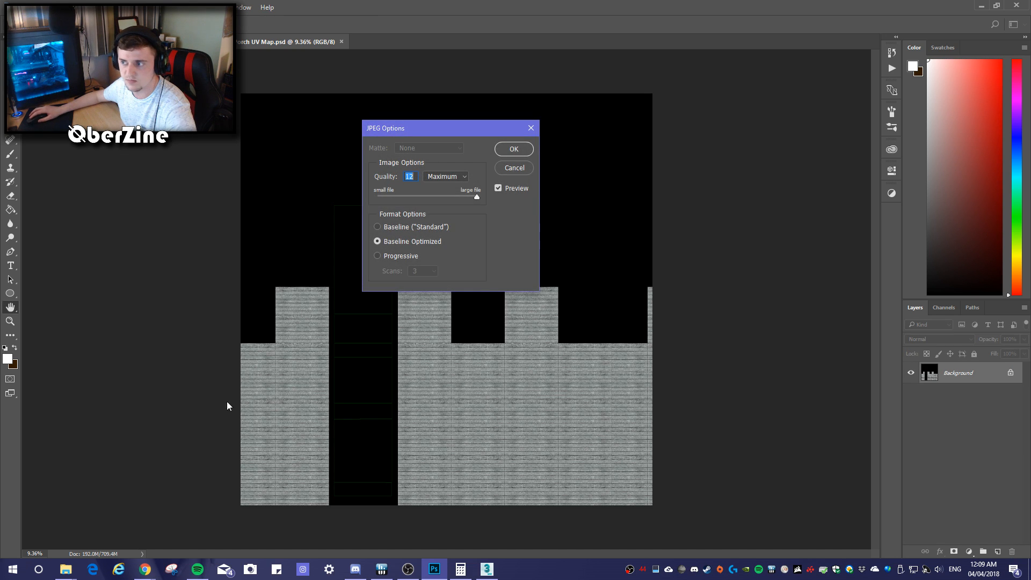
{"action": "left_click", "coordinate": [515, 150]}
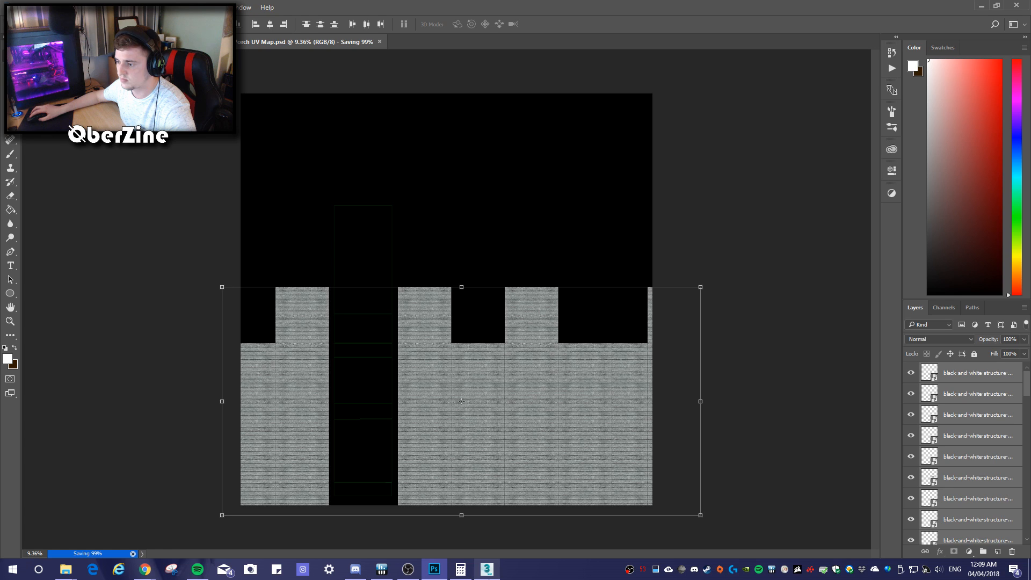
Switch back to 3ds Max, close the UV editor and test-render the front porch from a low front view
{"action": "left_click", "coordinate": [487, 569]}
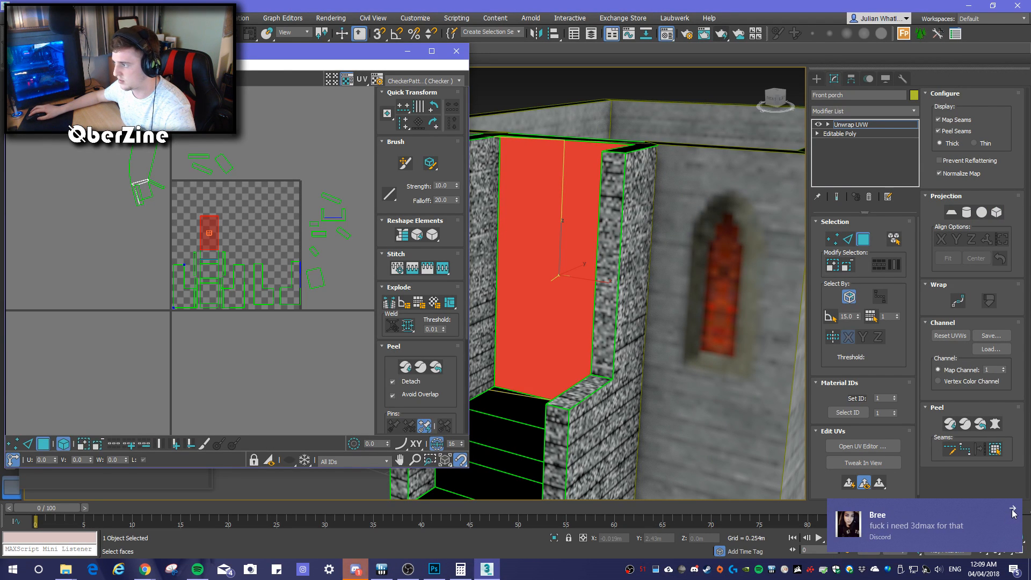
{"action": "middle_click_drag", "start_coordinate": [717, 392], "coordinate": [672, 384], "text": "alt"}
{"action": "middle_click_drag", "start_coordinate": [658, 384], "coordinate": [663, 388]}
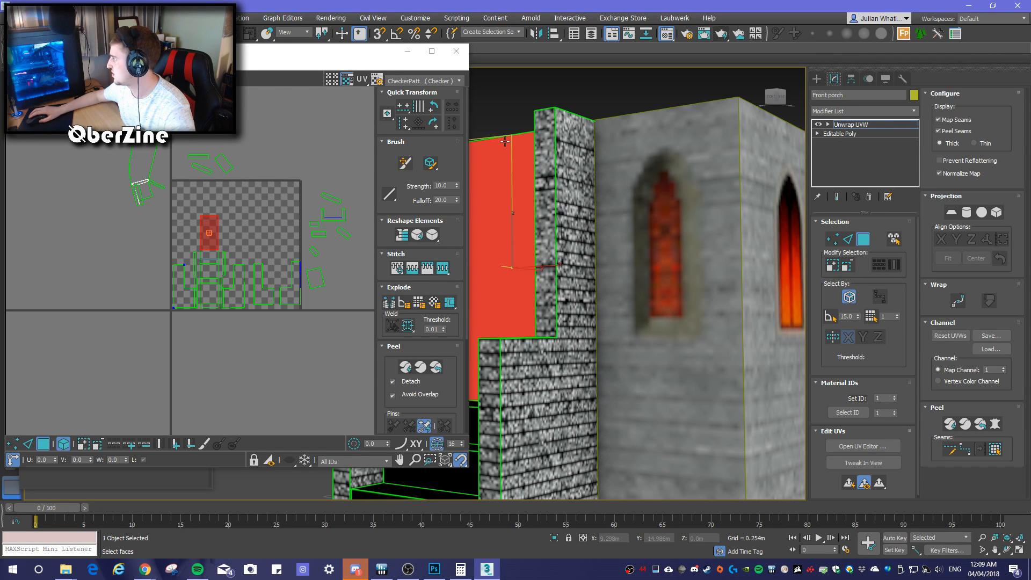
{"action": "left_click", "coordinate": [449, 54]}
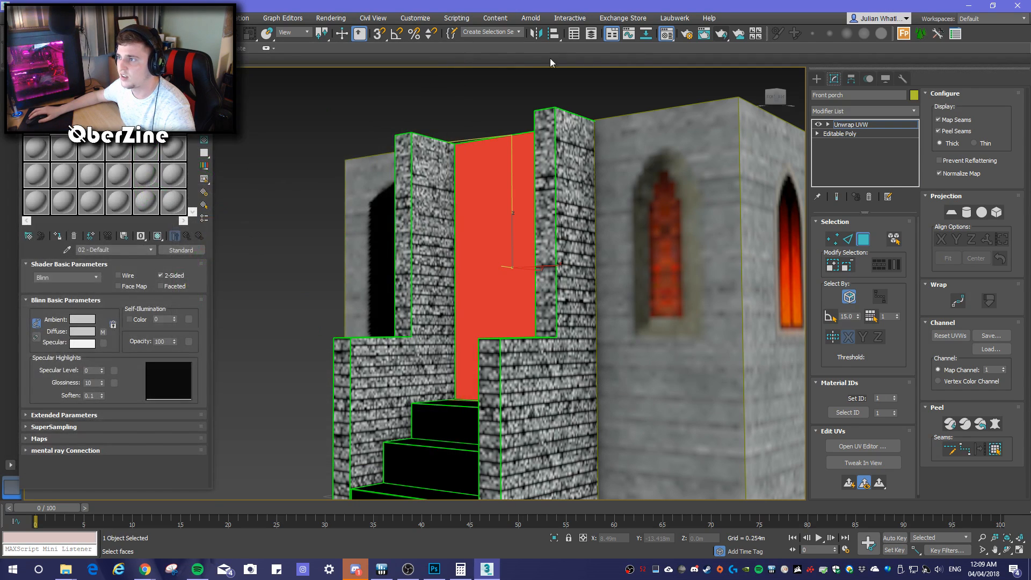
{"action": "left_click", "coordinate": [722, 34]}
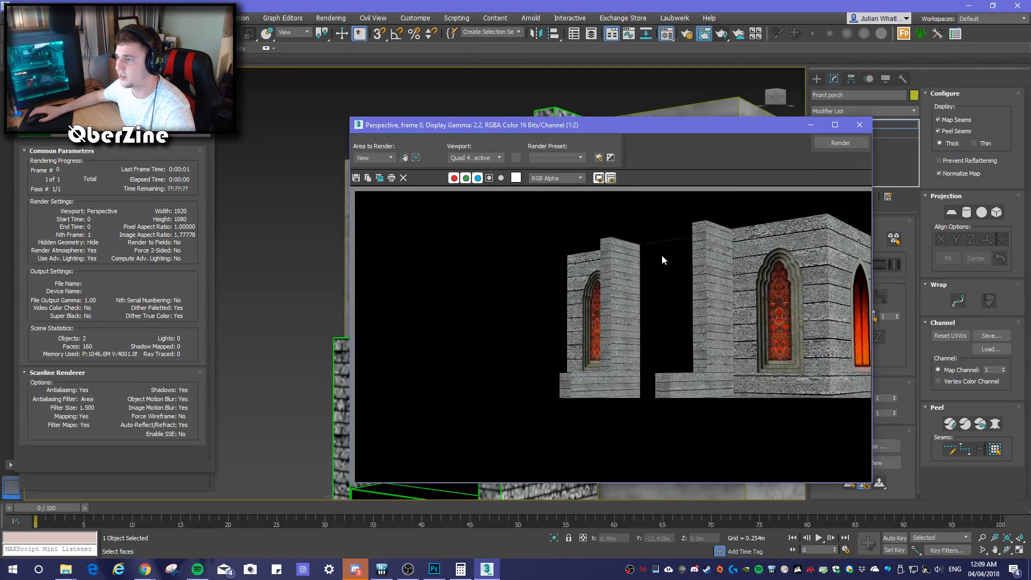
{"action": "left_click", "coordinate": [863, 127]}
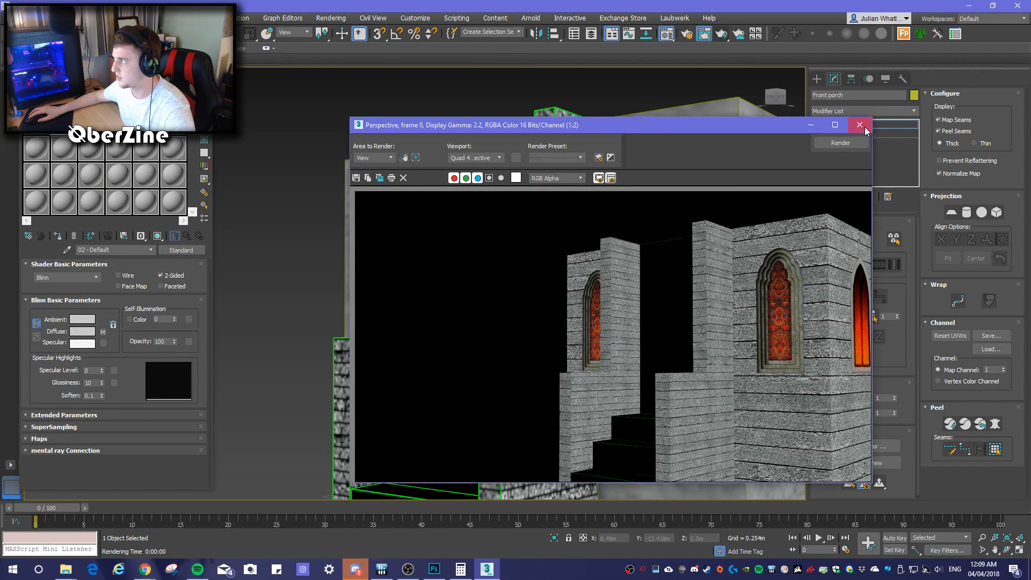
Render the porch from a higher angle and close up at the doorway to compare its planks with the building wall
{"action": "middle_click_drag", "start_coordinate": [643, 235], "coordinate": [635, 171], "text": "alt"}
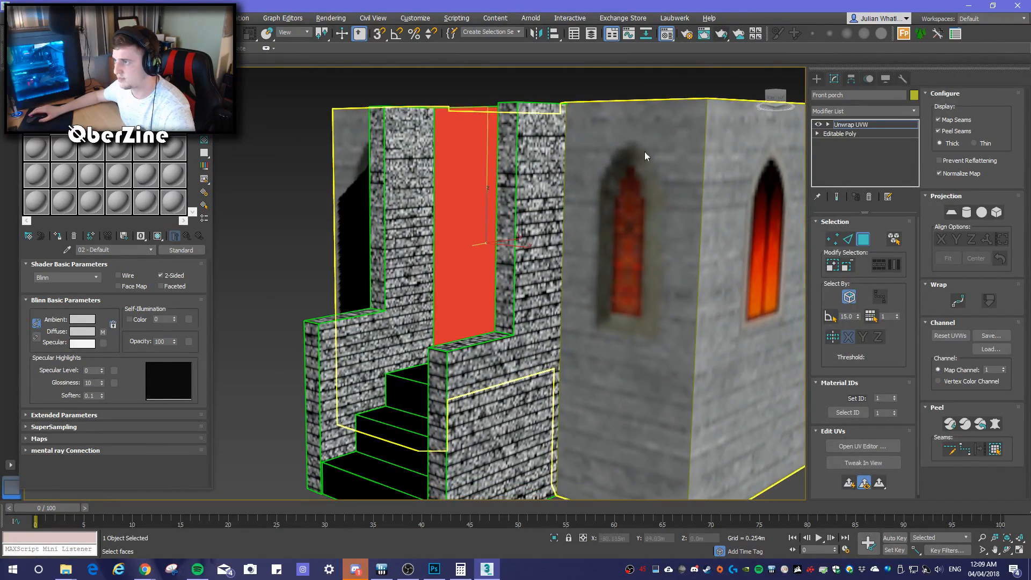
{"action": "left_click", "coordinate": [704, 34]}
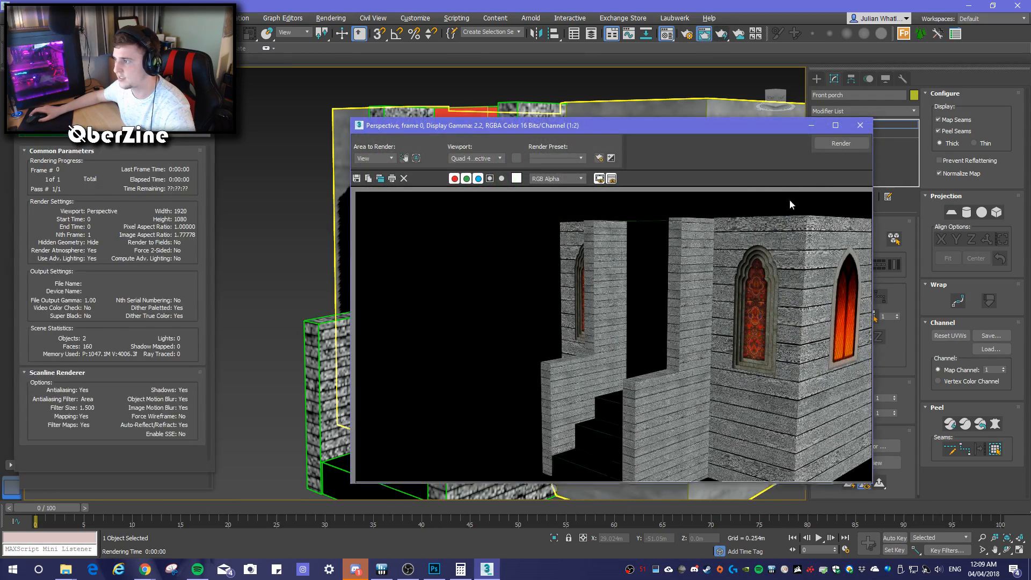
{"action": "left_click", "coordinate": [860, 126]}
{"action": "scroll", "coordinate": [594, 204], "scroll_direction": "up", "scroll_amount": 5}
{"action": "scroll", "coordinate": [594, 209], "scroll_direction": "down", "scroll_amount": 2}
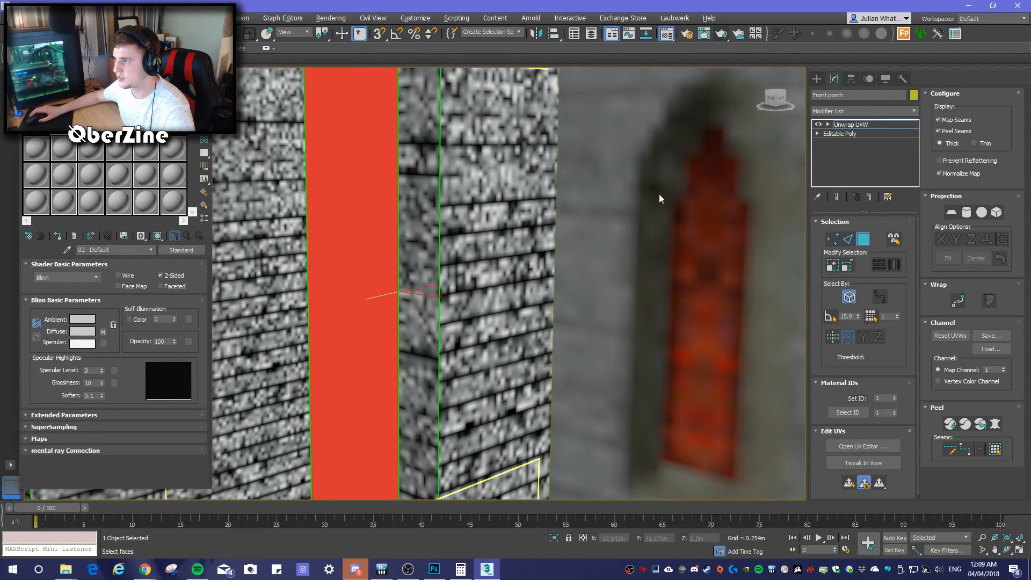
{"action": "left_click", "coordinate": [704, 33]}
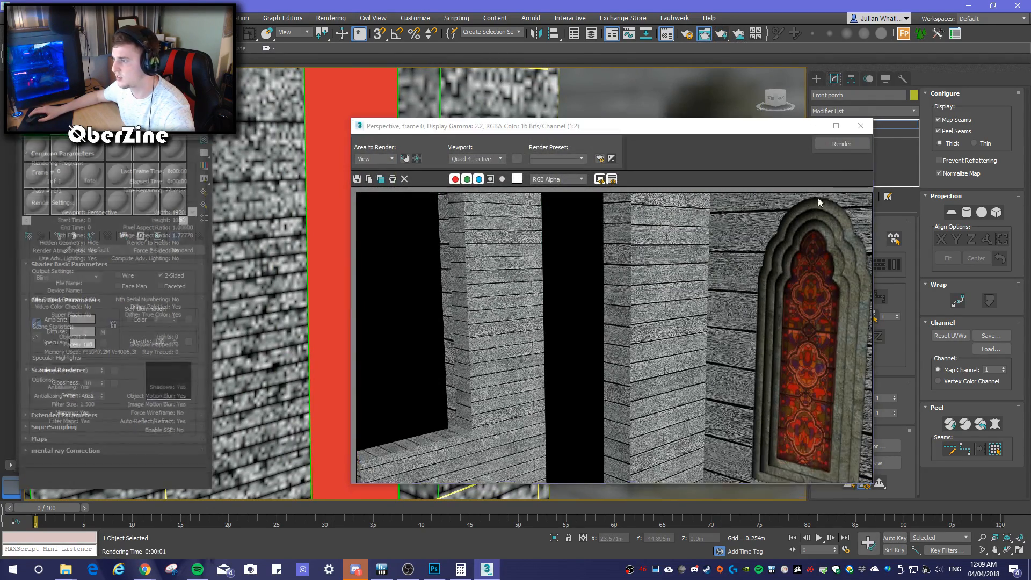
{"action": "left_click", "coordinate": [860, 126]}
Reopen the porch's UV editor and try scaling the doorway, stair and adjoining side-wall UV shells down to about half size
{"action": "left_click", "coordinate": [847, 445]}
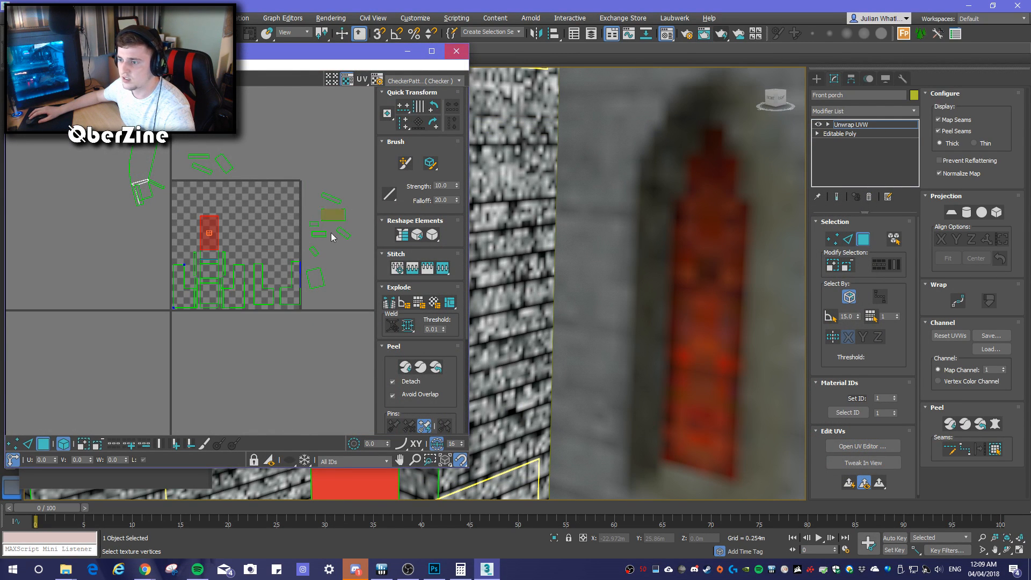
{"action": "scroll", "coordinate": [261, 273], "scroll_direction": "up", "scroll_amount": 3}
{"action": "middle_click_drag", "start_coordinate": [184, 237], "coordinate": [261, 190]}
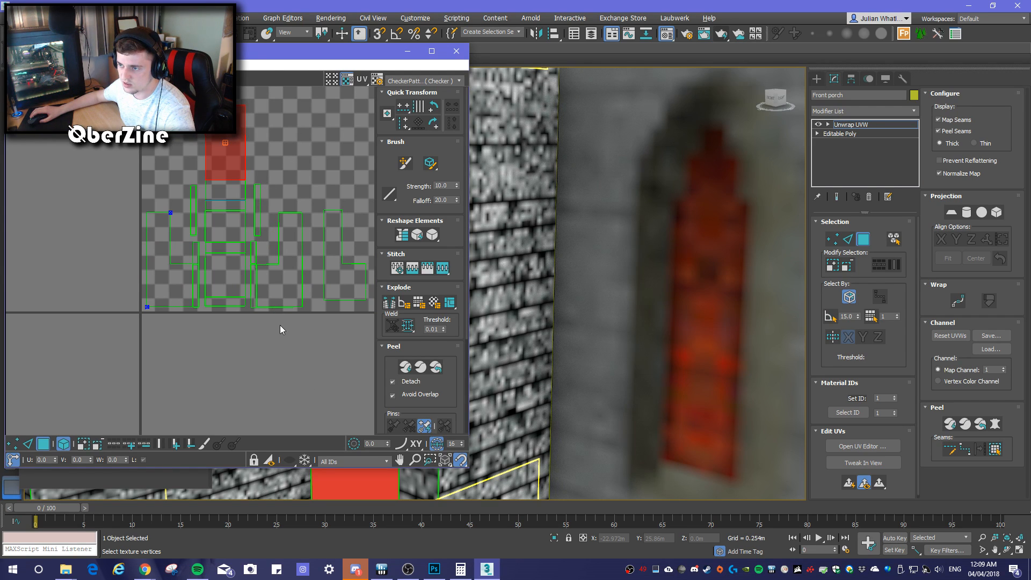
{"action": "scroll", "coordinate": [280, 326], "scroll_direction": "down", "scroll_amount": 2}
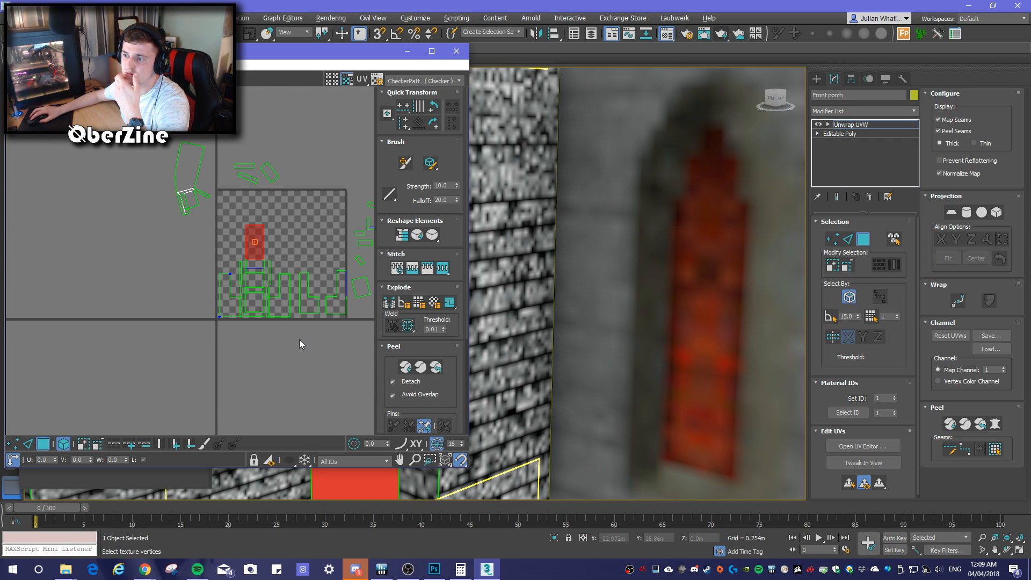
{"action": "left_click", "coordinate": [231, 285]}
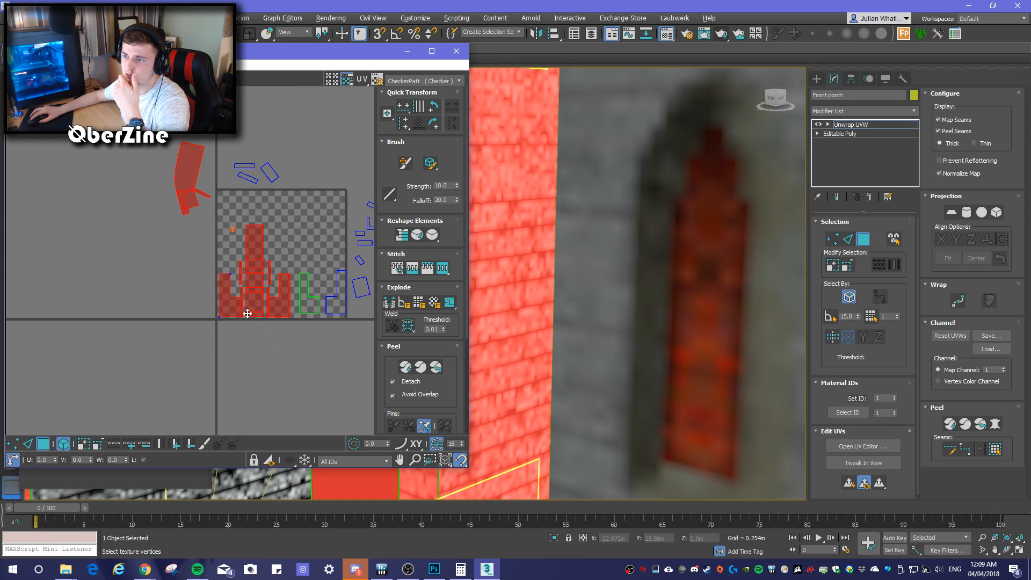
{"action": "left_click", "coordinate": [255, 329]}
{"action": "left_click_drag", "start_coordinate": [282, 350], "coordinate": [291, 354]}
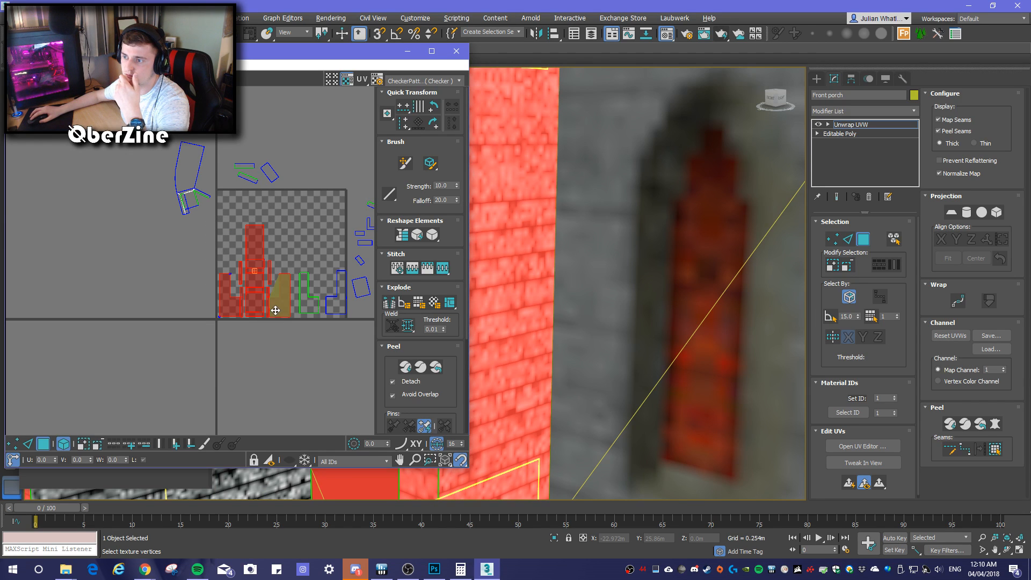
{"action": "left_click_drag", "start_coordinate": [275, 311], "coordinate": [152, 384]}
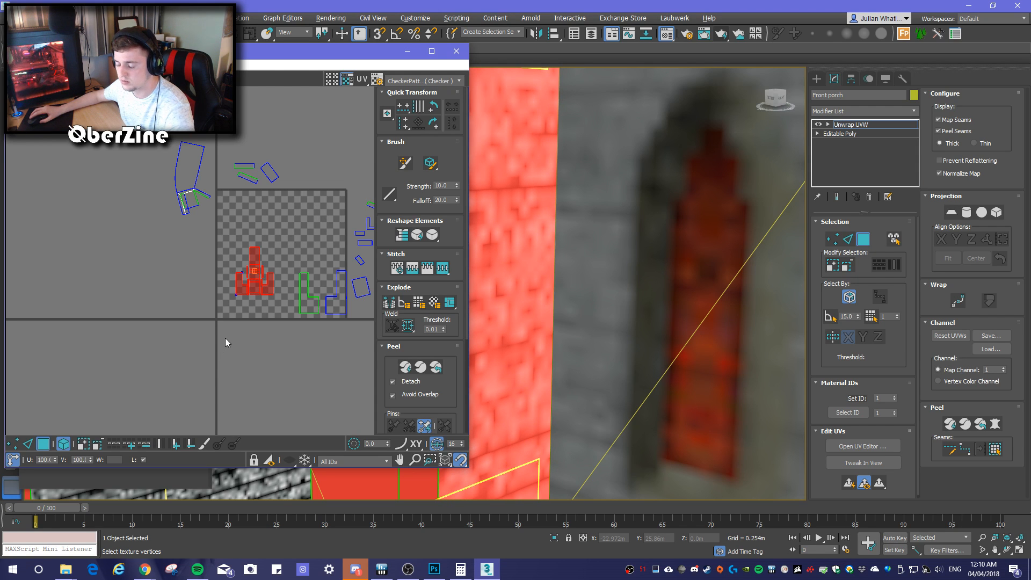
Test-render the porch with the shrunken UV shells from the front, including a closer view of the wall beside the window
{"action": "scroll", "coordinate": [660, 351], "scroll_direction": "down", "scroll_amount": 6}
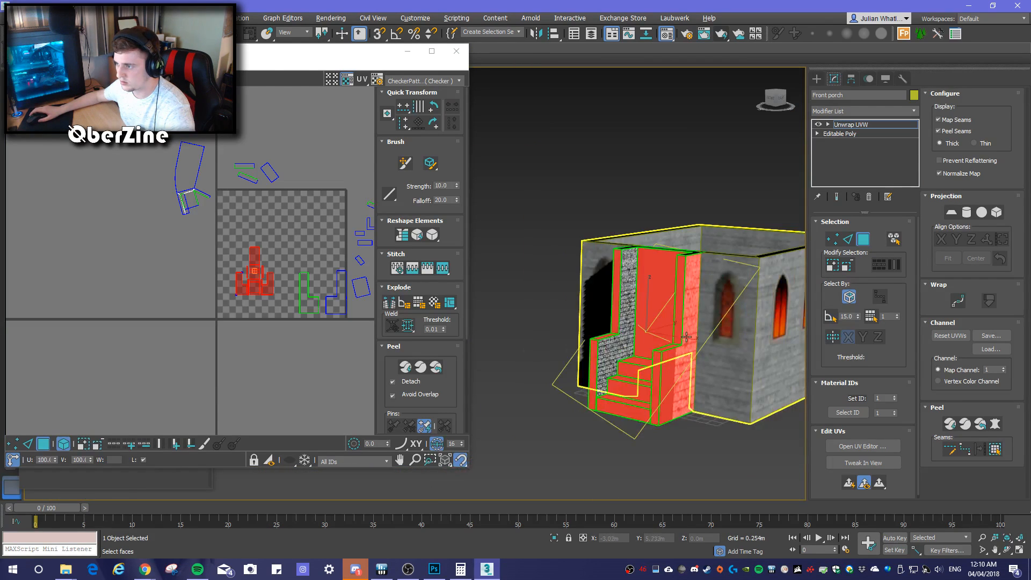
{"action": "scroll", "coordinate": [686, 342], "scroll_direction": "up", "scroll_amount": 3}
{"action": "middle_click_drag", "start_coordinate": [717, 358], "coordinate": [711, 188], "text": "alt"}
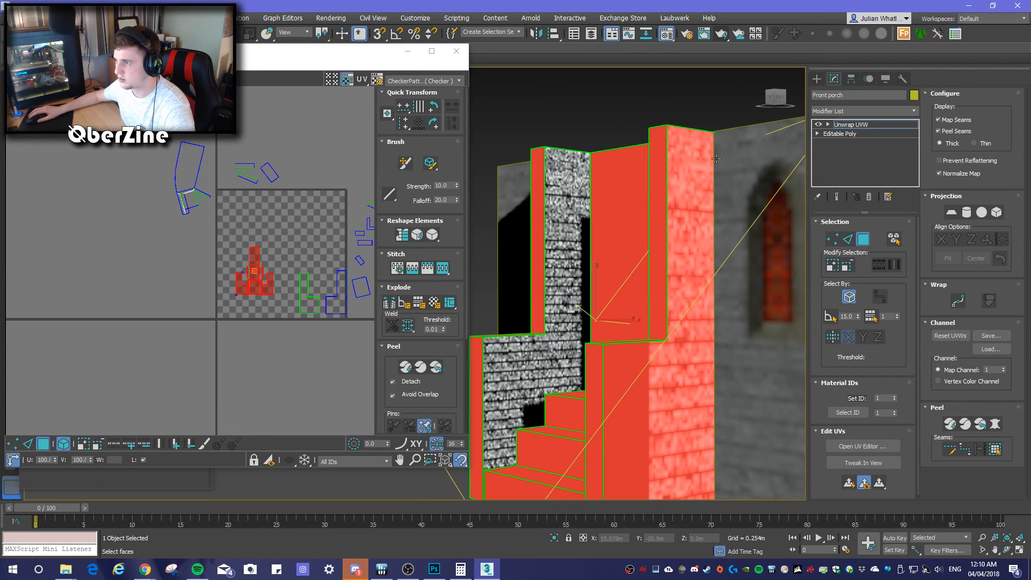
{"action": "left_click", "coordinate": [721, 33]}
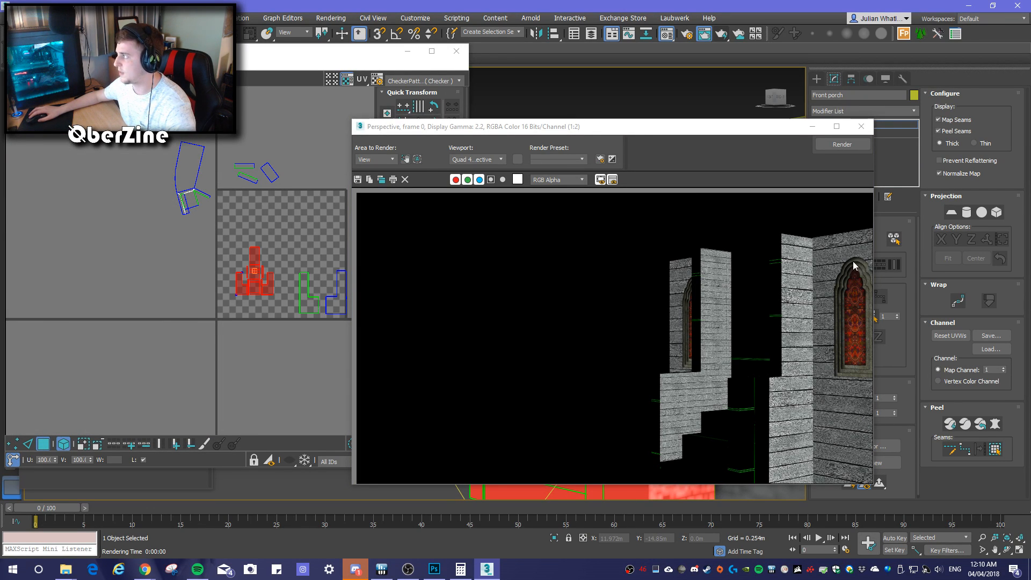
{"action": "left_click", "coordinate": [861, 127]}
{"action": "middle_click_drag", "start_coordinate": [631, 278], "coordinate": [667, 226], "text": "alt"}
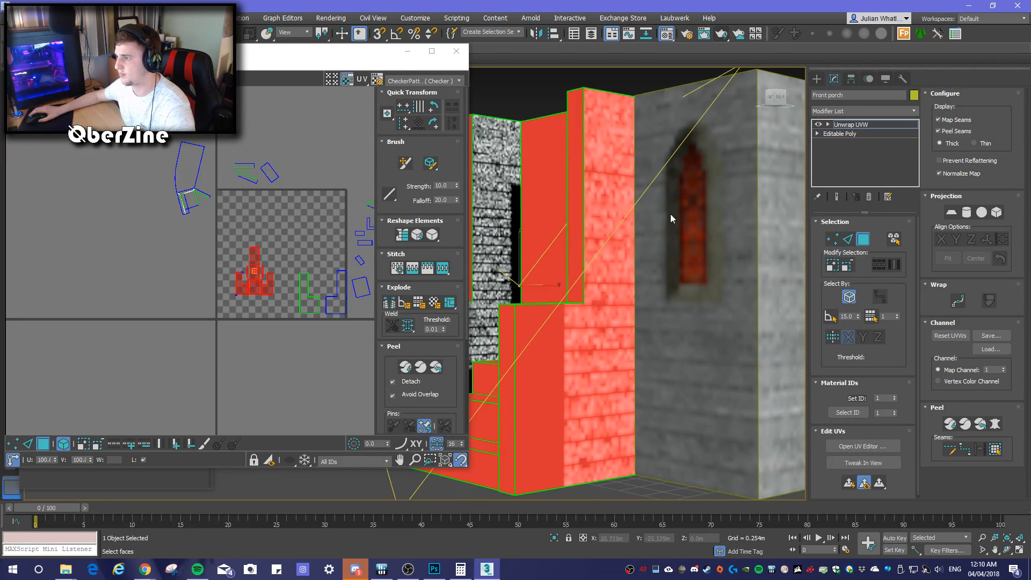
{"action": "left_click", "coordinate": [716, 38]}
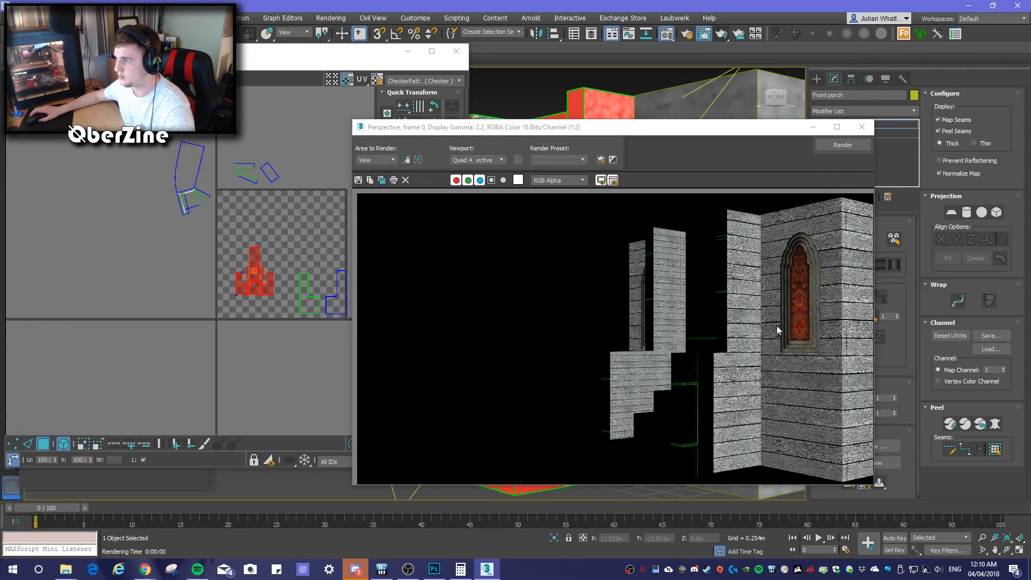
{"action": "scroll", "coordinate": [737, 273], "scroll_direction": "down", "scroll_amount": 2}
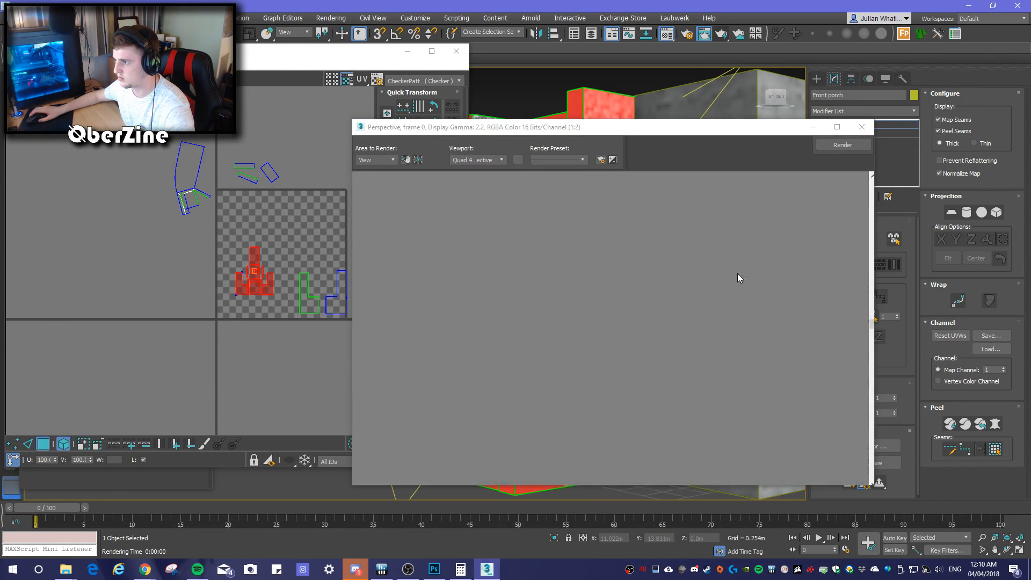
{"action": "left_click", "coordinate": [862, 129]}
Render the porch's outer side wall together with the building's long windowed wall to compare plank sizes
{"action": "middle_click_drag", "start_coordinate": [624, 260], "coordinate": [744, 274], "text": "alt"}
{"action": "middle_click_drag", "start_coordinate": [626, 281], "coordinate": [745, 274]}
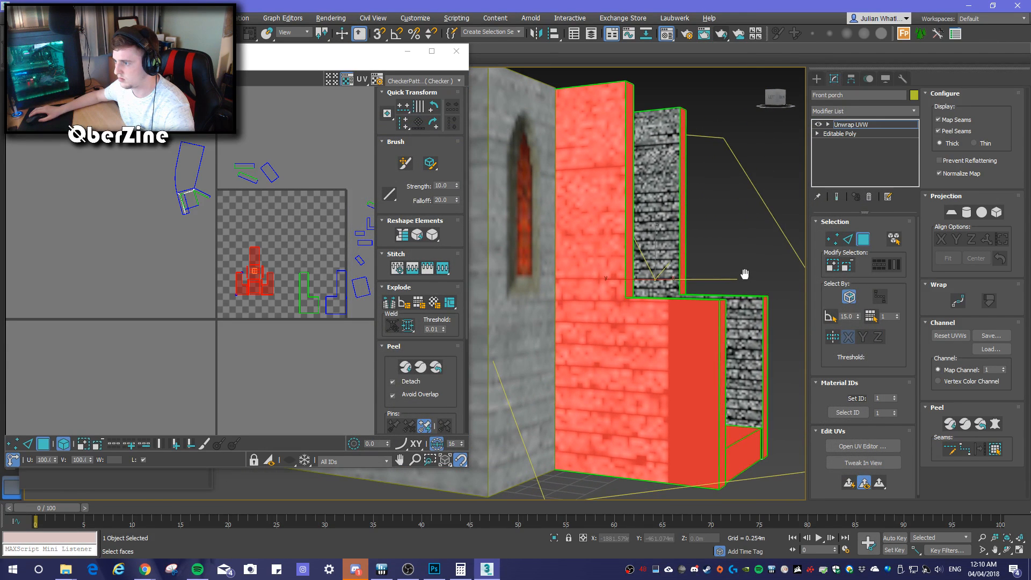
{"action": "left_click", "coordinate": [745, 35]}
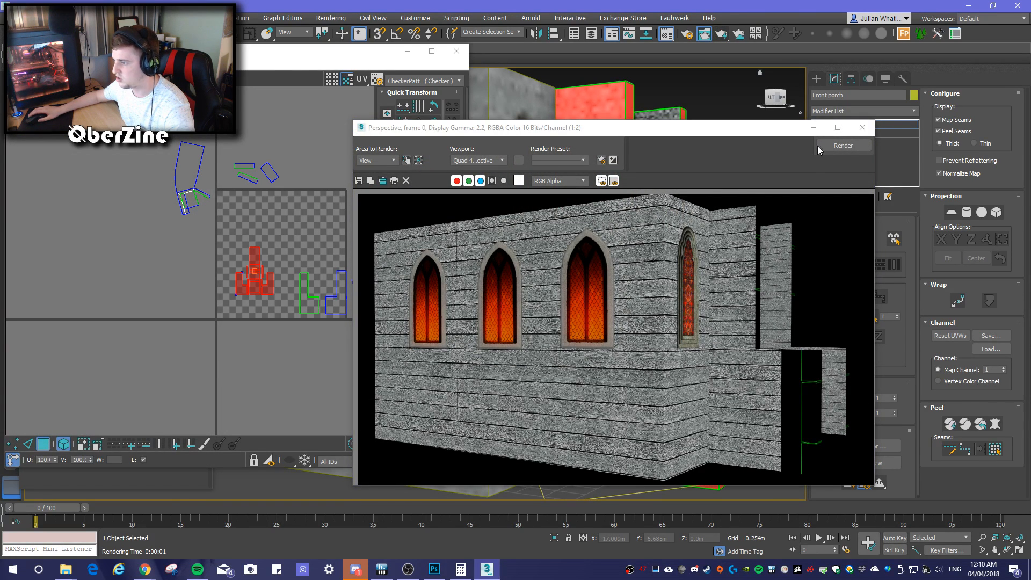
{"action": "left_click", "coordinate": [862, 127]}
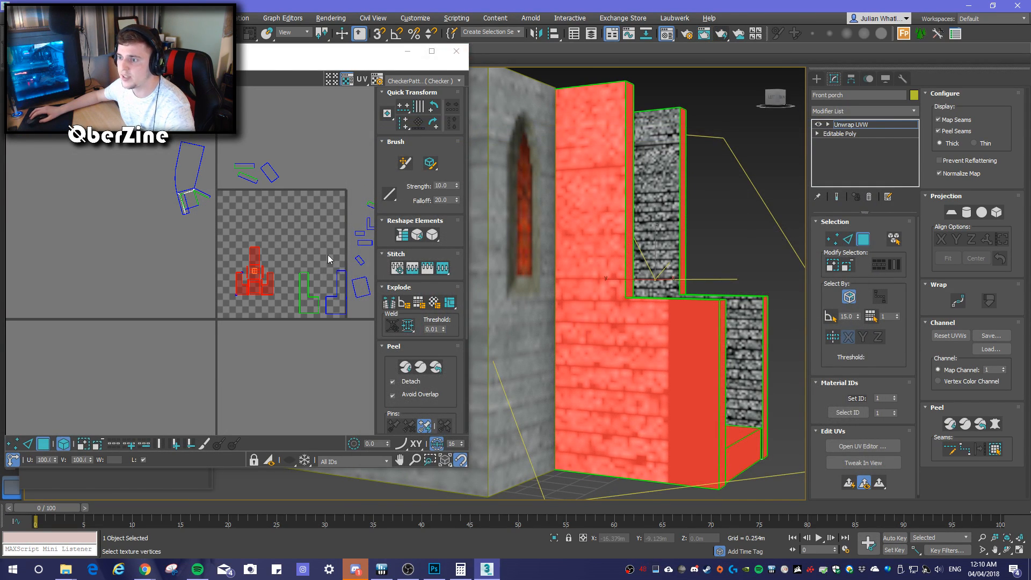
Undo the scaling of the selected porch UV shells
{"action": "left_click", "coordinate": [295, 225]}
{"action": "key", "text": "ctrl+z"}
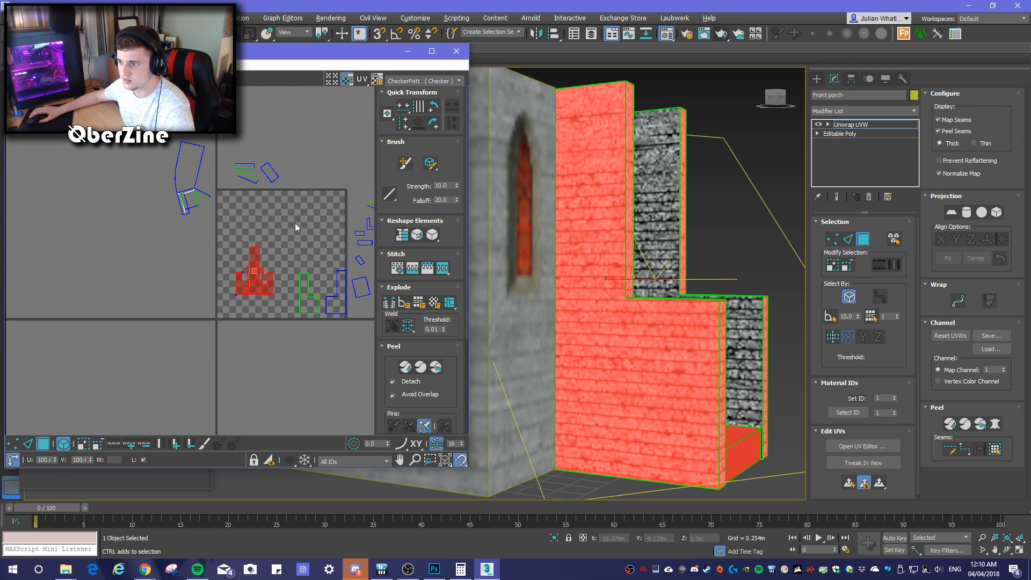
Undo the remaining scaling of the porch UV shells, clear the selection and render the porch beside the windowed wall
{"action": "key", "text": "ctrl+z"}
{"action": "left_click", "coordinate": [295, 224]}
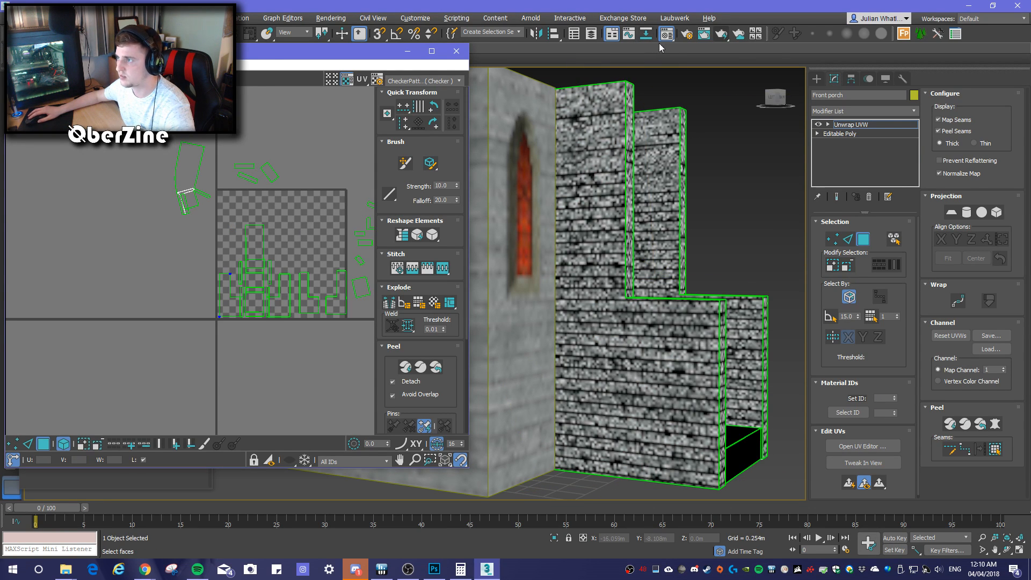
{"action": "left_click", "coordinate": [704, 33]}
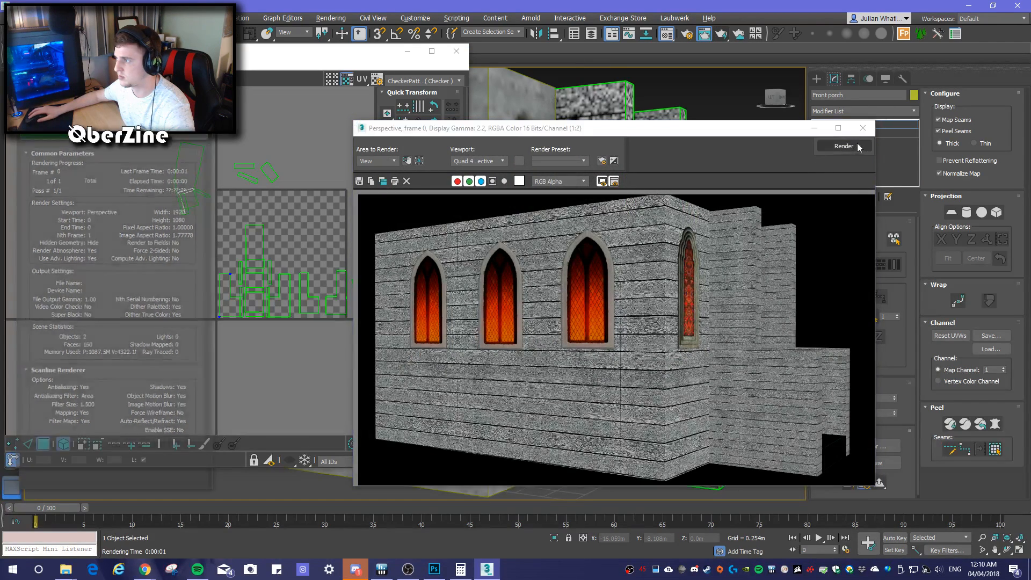
{"action": "left_click", "coordinate": [863, 128]}
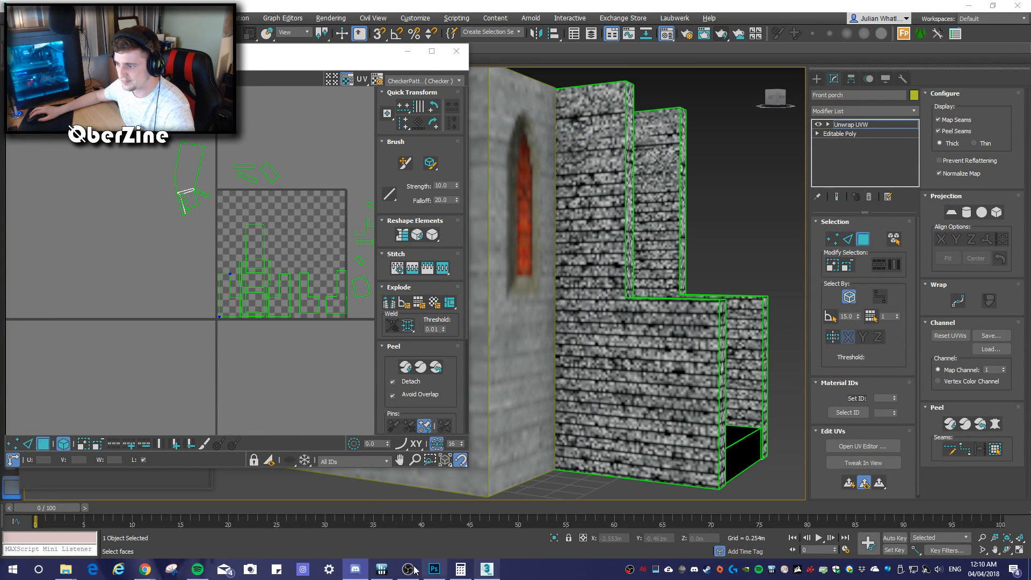
Switch to Photoshop and enlarge the plank layers on the left part of the porch UV map, applying the transformation
{"action": "left_click", "coordinate": [434, 569]}
{"action": "scroll", "coordinate": [309, 364], "scroll_direction": "up", "scroll_amount": 4, "text": "alt"}
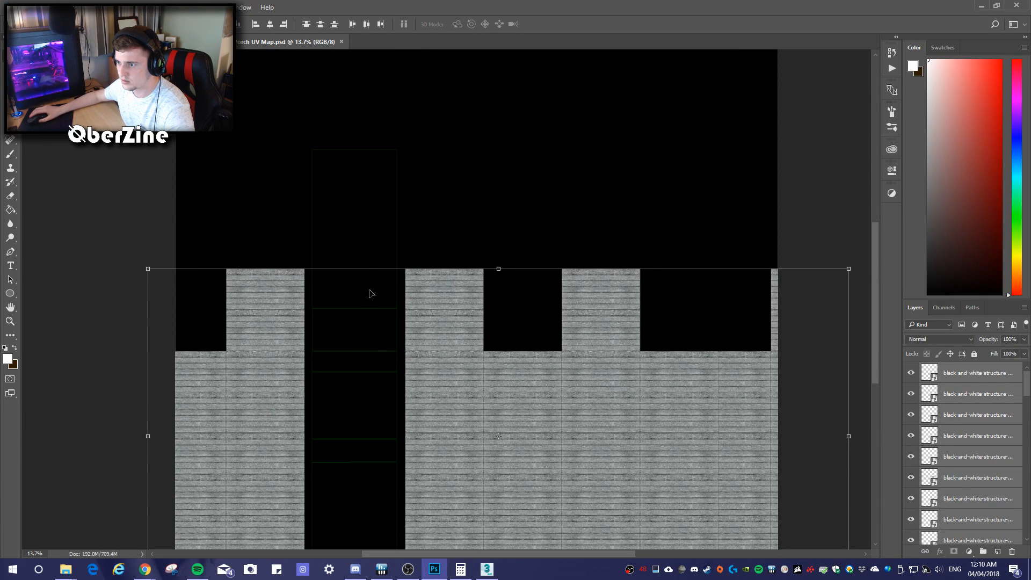
{"action": "scroll", "coordinate": [413, 322], "scroll_direction": "up", "scroll_amount": 2, "text": "alt"}
{"action": "scroll", "coordinate": [392, 387], "scroll_direction": "down", "scroll_amount": 4, "text": "alt"}
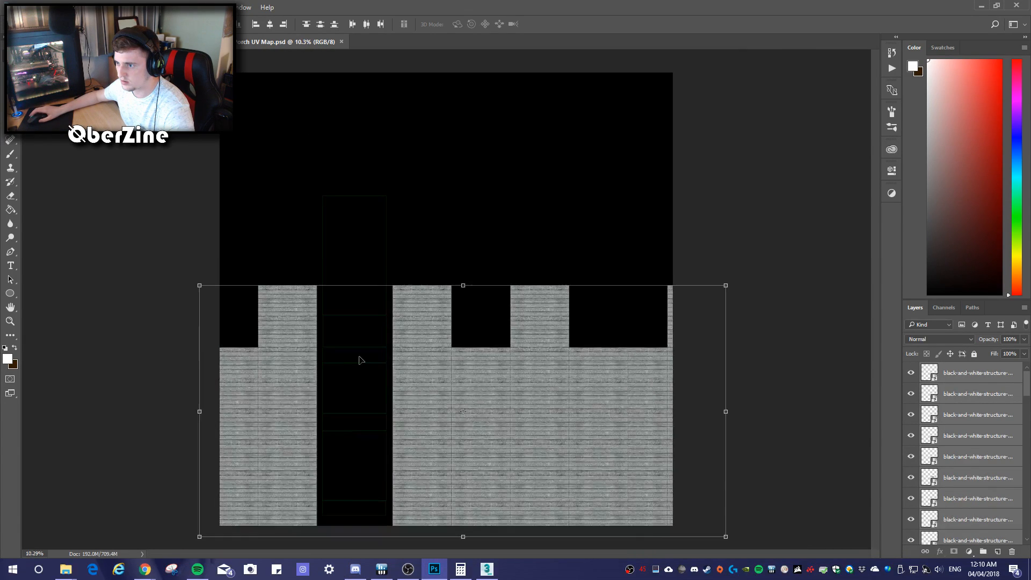
{"action": "scroll", "coordinate": [581, 323], "scroll_direction": "up", "scroll_amount": 2, "text": "alt"}
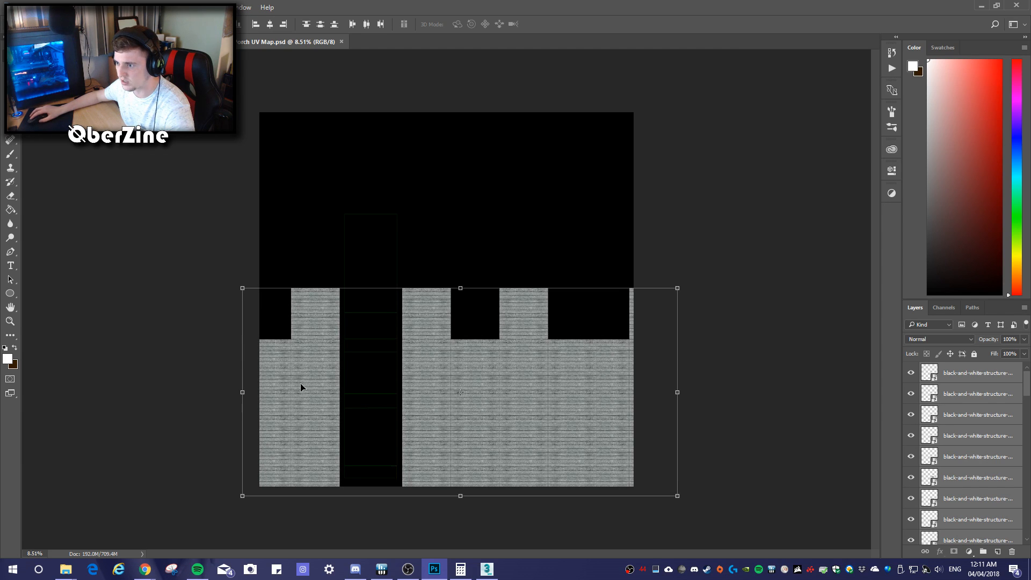
{"action": "left_click", "coordinate": [172, 211]}
{"action": "left_click_drag", "start_coordinate": [160, 240], "coordinate": [312, 465]}
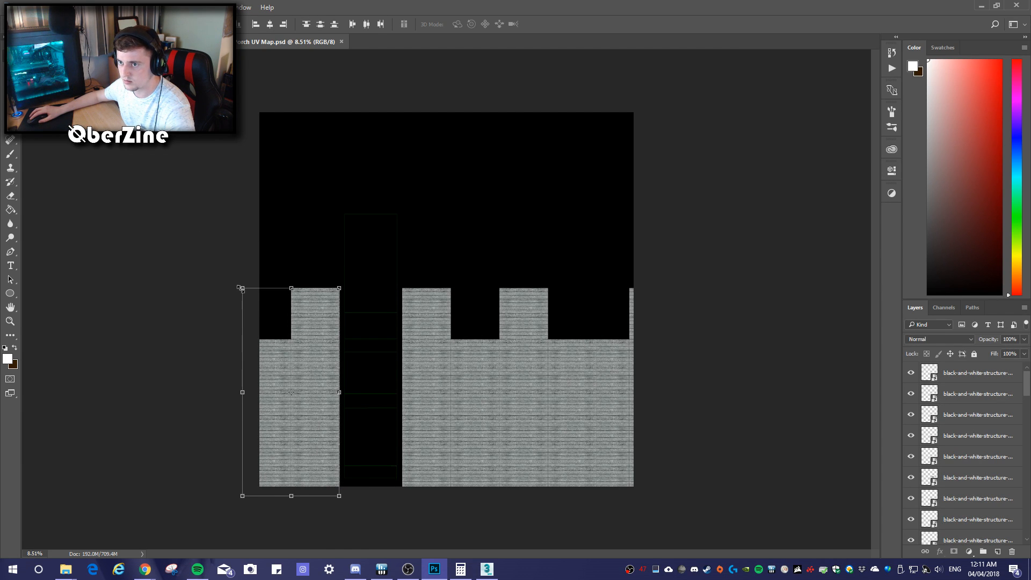
{"action": "left_click_drag", "start_coordinate": [241, 289], "coordinate": [124, 219]}
{"action": "left_click_drag", "start_coordinate": [690, 502], "coordinate": [692, 511]}
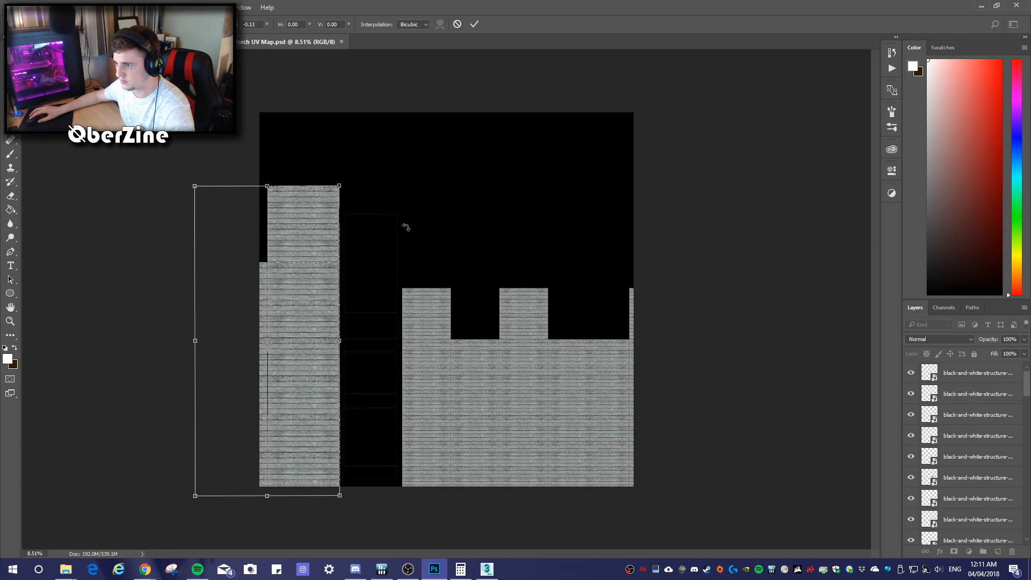
{"action": "key", "text": "Return"}
Select the remaining plank layers right of the dark stair strip and enlarge them to match the first group's scale
{"action": "left_click_drag", "start_coordinate": [418, 221], "coordinate": [715, 537]}
{"action": "left_click_drag", "start_coordinate": [402, 288], "coordinate": [276, 160]}
{"action": "left_click_drag", "start_coordinate": [382, 311], "coordinate": [533, 354]}
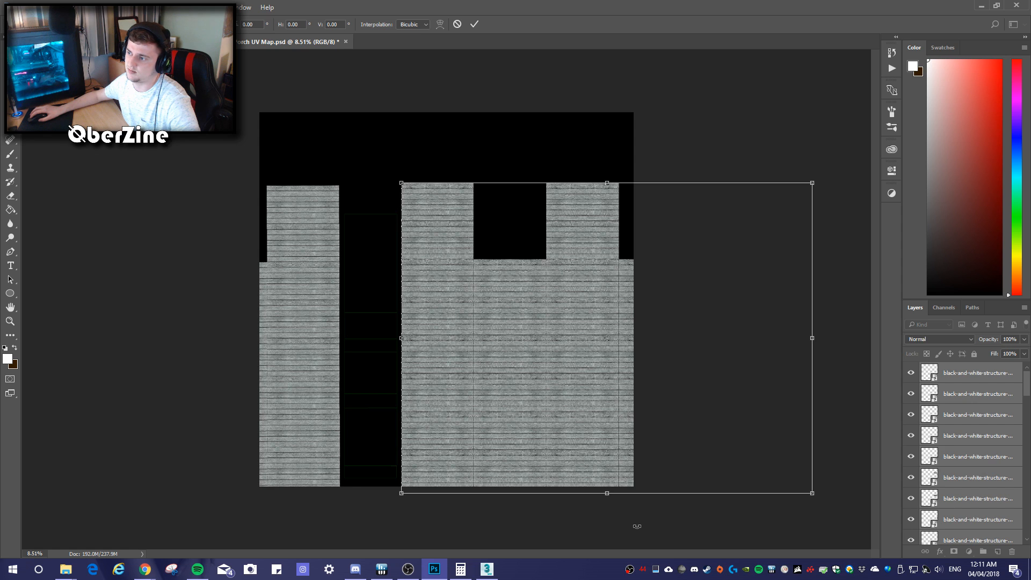
Apply the transformation, save the porch UV map and export it as a JPEG at quality 12 (Maximum), Baseline Optimized
{"action": "key", "text": "ctrl+s"}
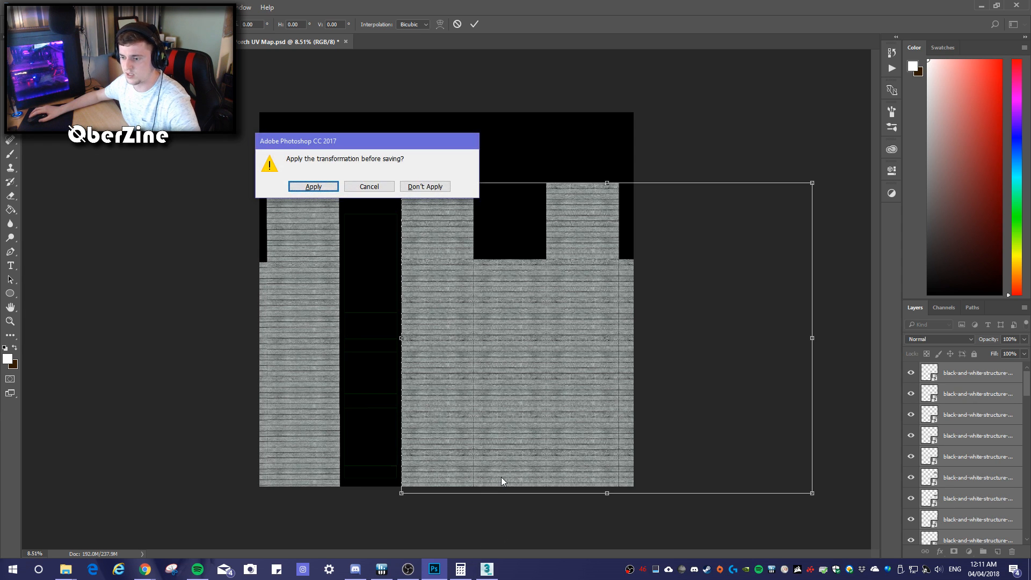
{"action": "left_click", "coordinate": [314, 187]}
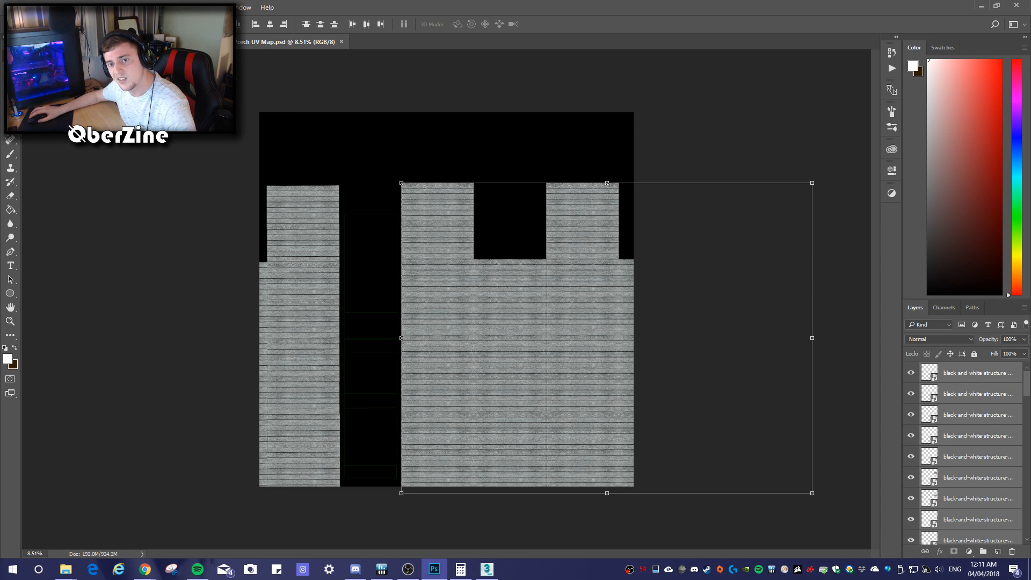
{"action": "key", "text": "ctrl+s"}
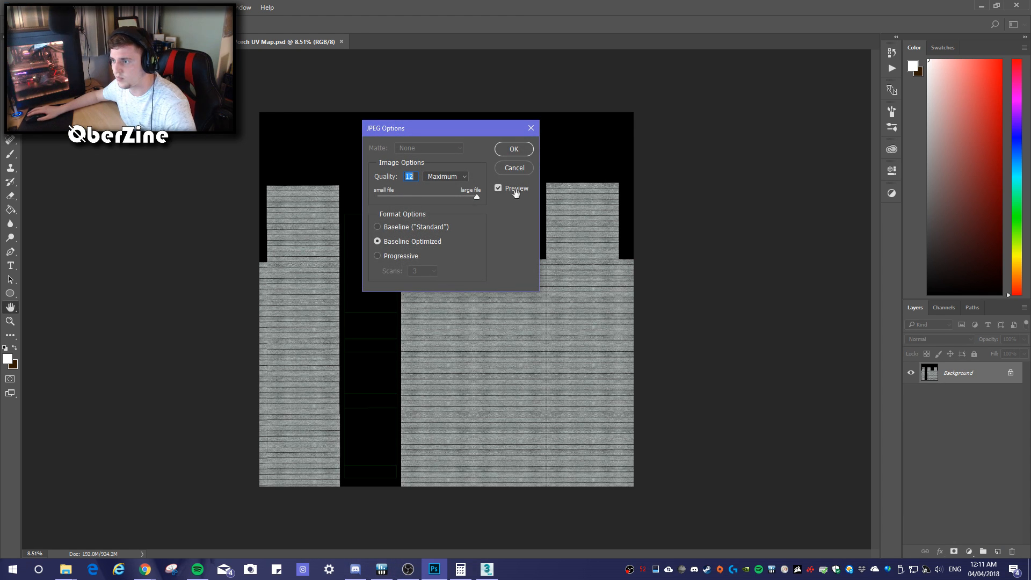
{"action": "left_click", "coordinate": [516, 149]}
Switch to 3ds Max, minimize the UV editor and render the building corner together with the porch
{"action": "left_click", "coordinate": [487, 569]}
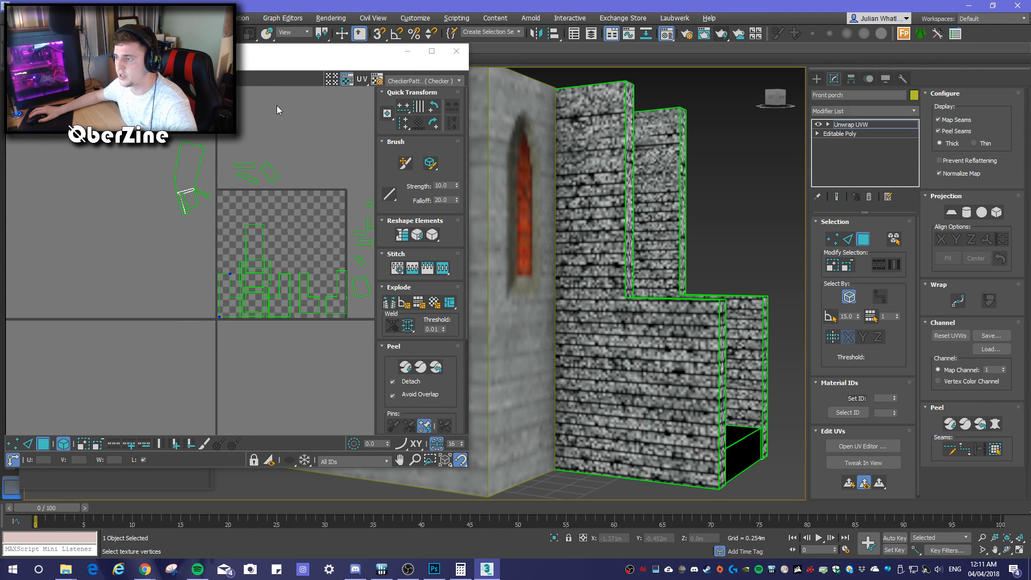
{"action": "left_click", "coordinate": [408, 51]}
{"action": "middle_click_drag", "start_coordinate": [726, 197], "coordinate": [751, 86], "text": "alt"}
{"action": "left_click", "coordinate": [704, 34]}
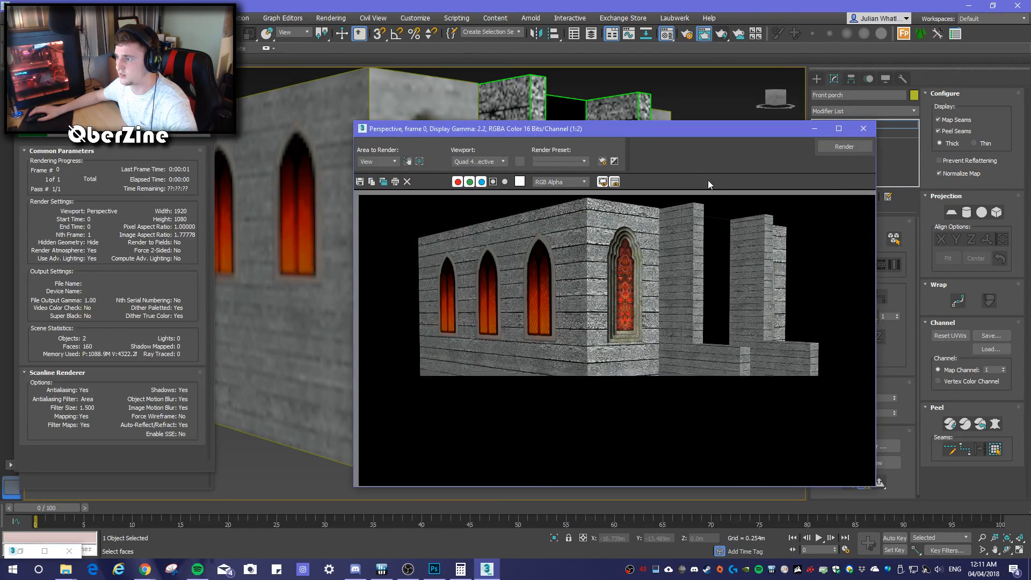
{"action": "left_click", "coordinate": [863, 129]}
Render a close view of the window wall and the adjoining porch wall, and compare their plank sizes
{"action": "scroll", "coordinate": [672, 253], "scroll_direction": "up", "scroll_amount": 6}
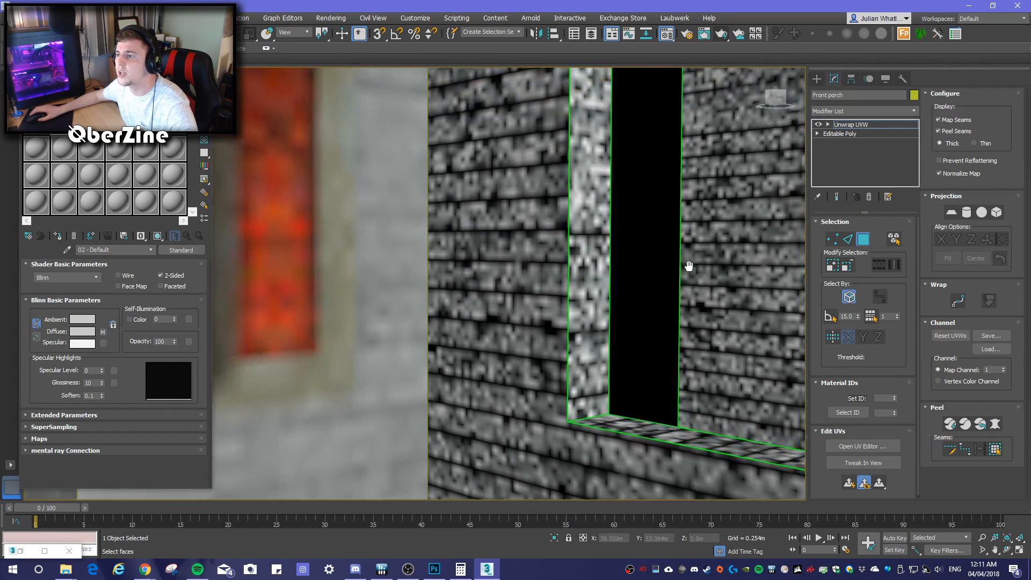
{"action": "scroll", "coordinate": [529, 226], "scroll_direction": "up", "scroll_amount": 3}
{"action": "scroll", "coordinate": [537, 226], "scroll_direction": "down", "scroll_amount": 3}
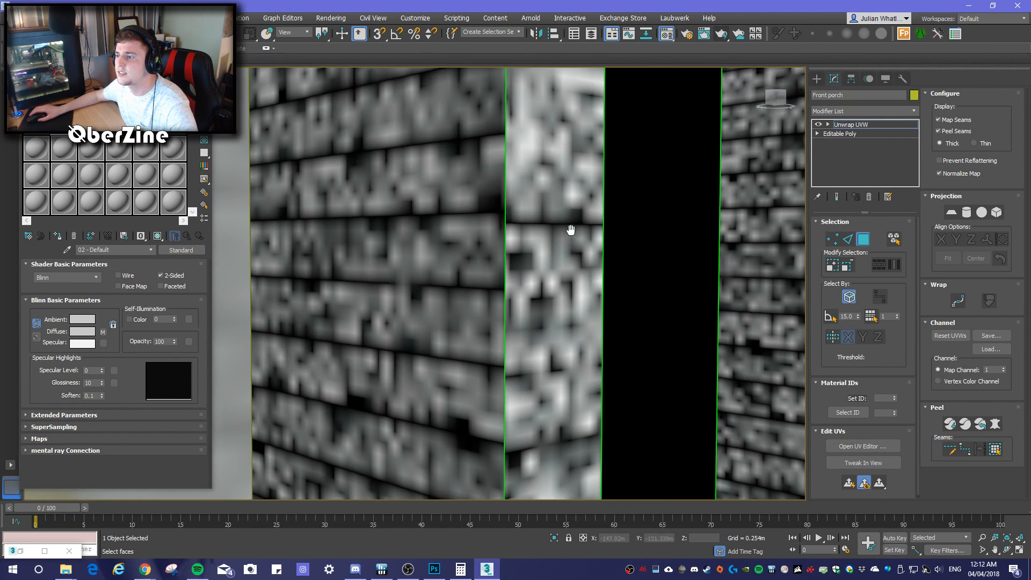
{"action": "key", "text": "shift+q"}
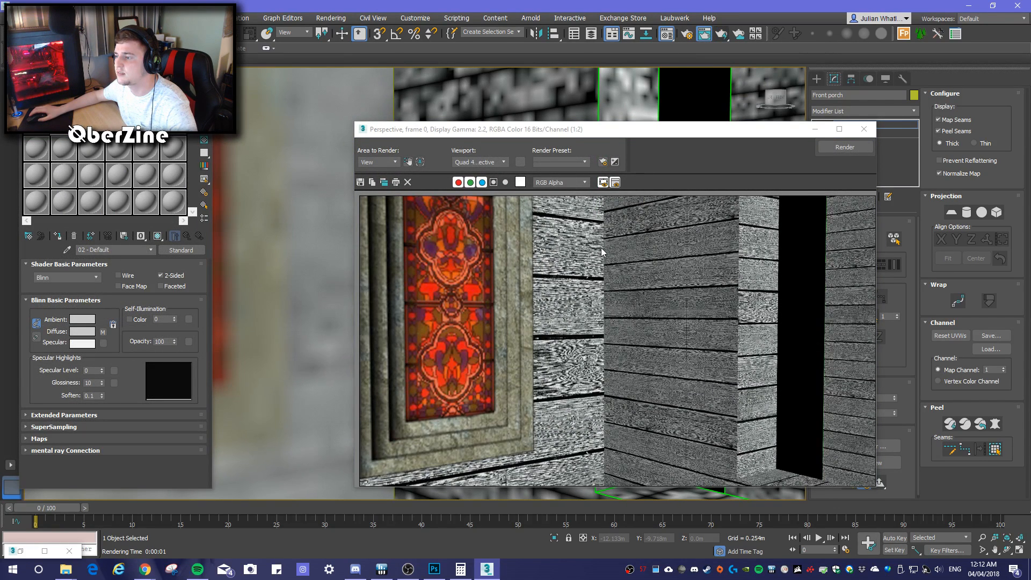
{"action": "scroll", "coordinate": [607, 257], "scroll_direction": "up", "scroll_amount": 3}
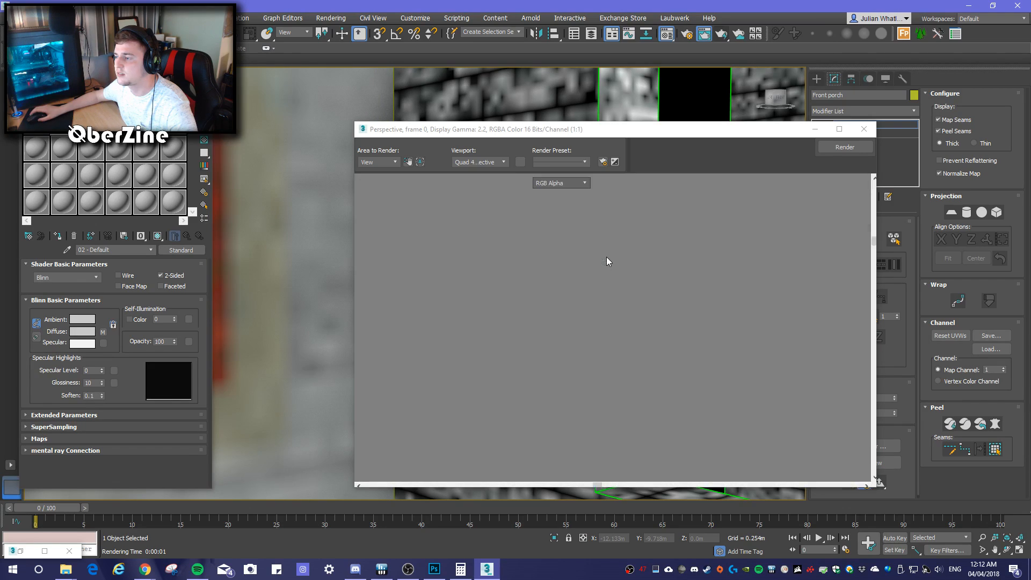
{"action": "scroll", "coordinate": [591, 424], "scroll_direction": "down", "scroll_amount": 3}
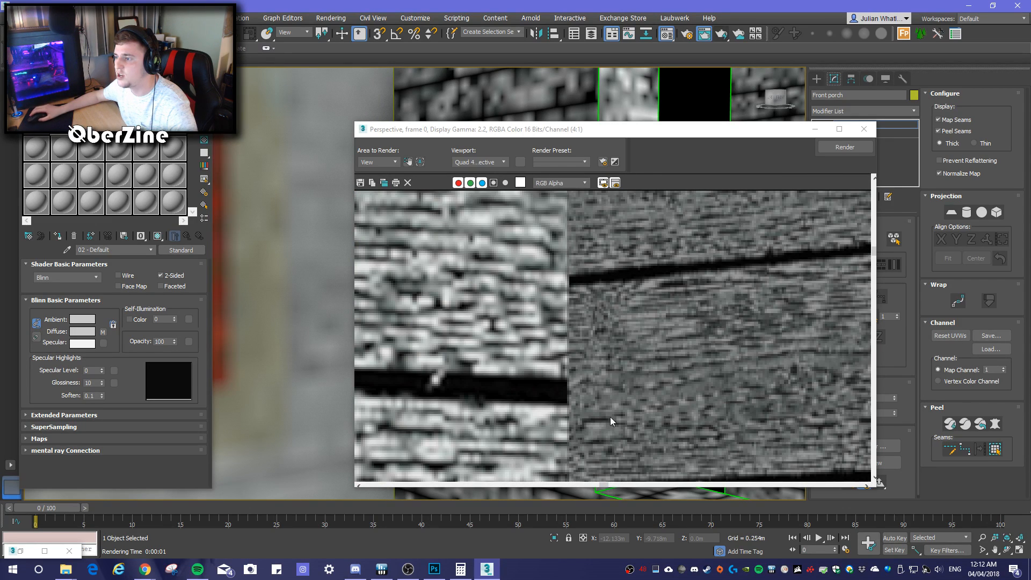
{"action": "left_click", "coordinate": [859, 130]}
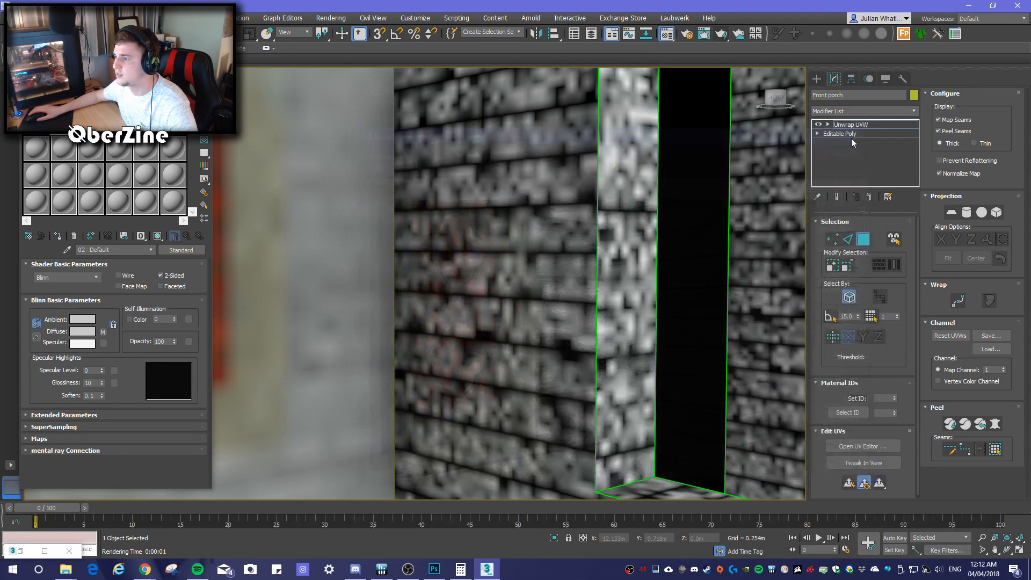
{"action": "left_click", "coordinate": [720, 34]}
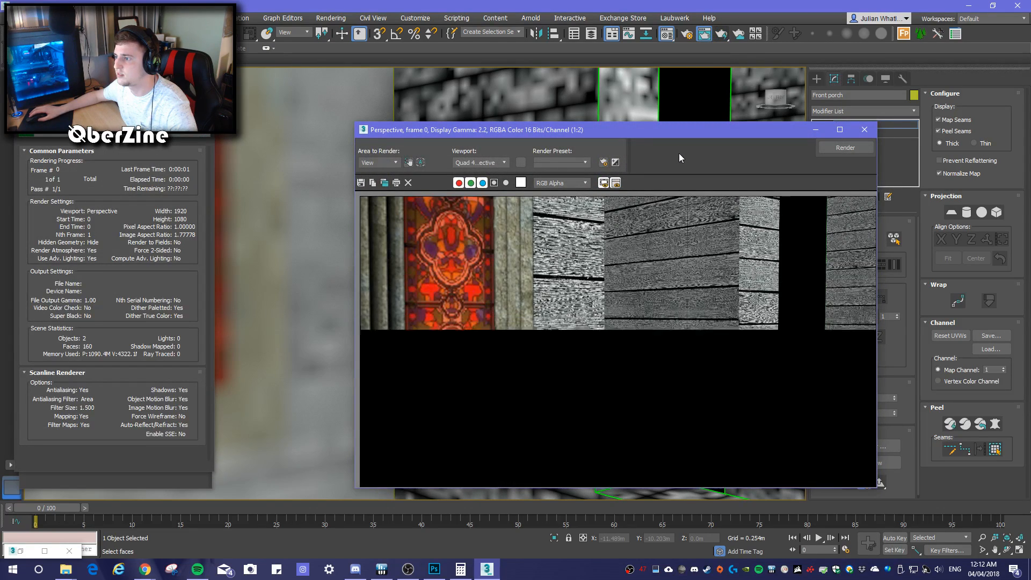
{"action": "left_click", "coordinate": [860, 130]}
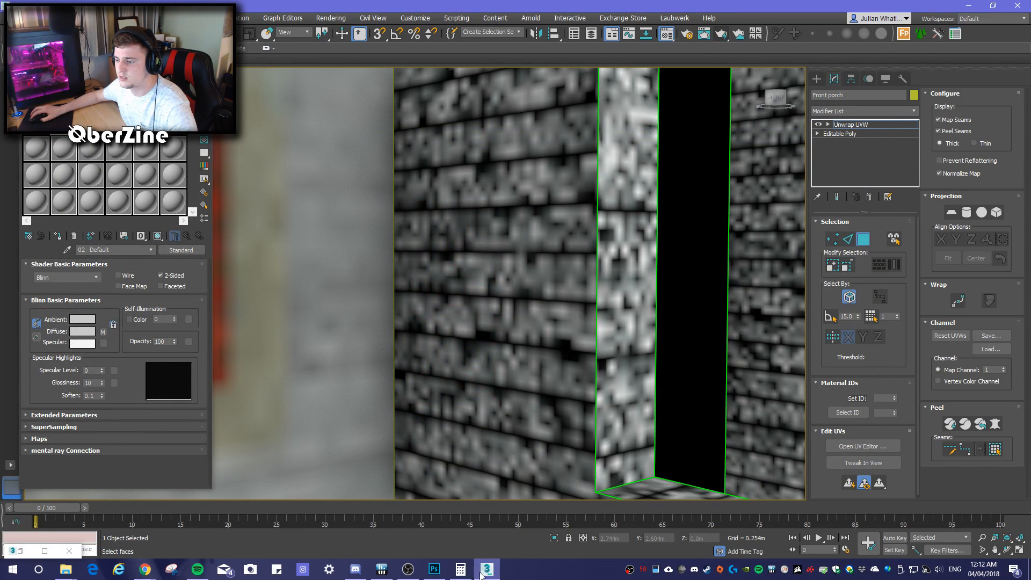
Switch to Photoshop, deselect the plank layers and save the porch UV map again
{"action": "left_click", "coordinate": [434, 569]}
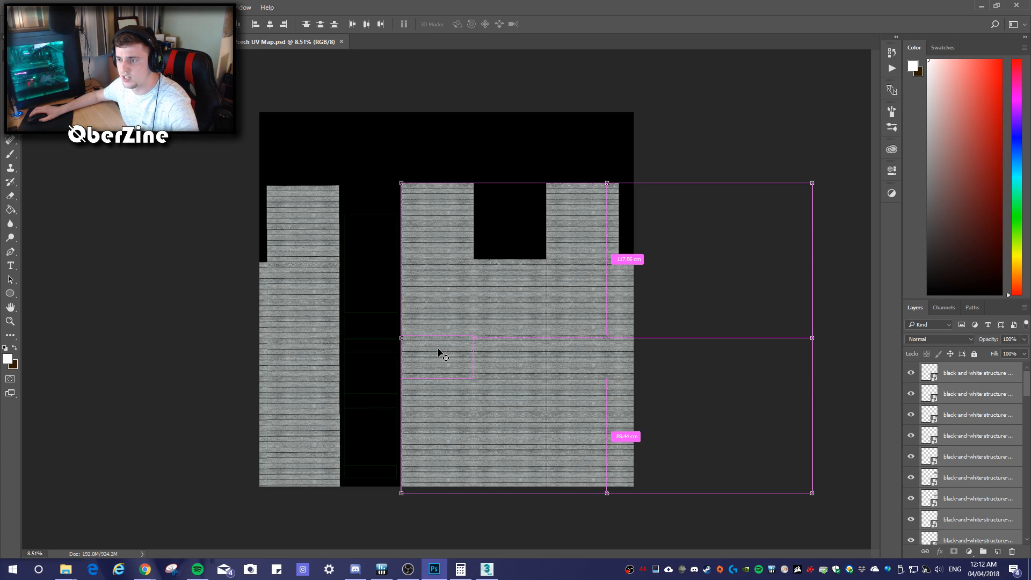
{"action": "left_click", "coordinate": [171, 192]}
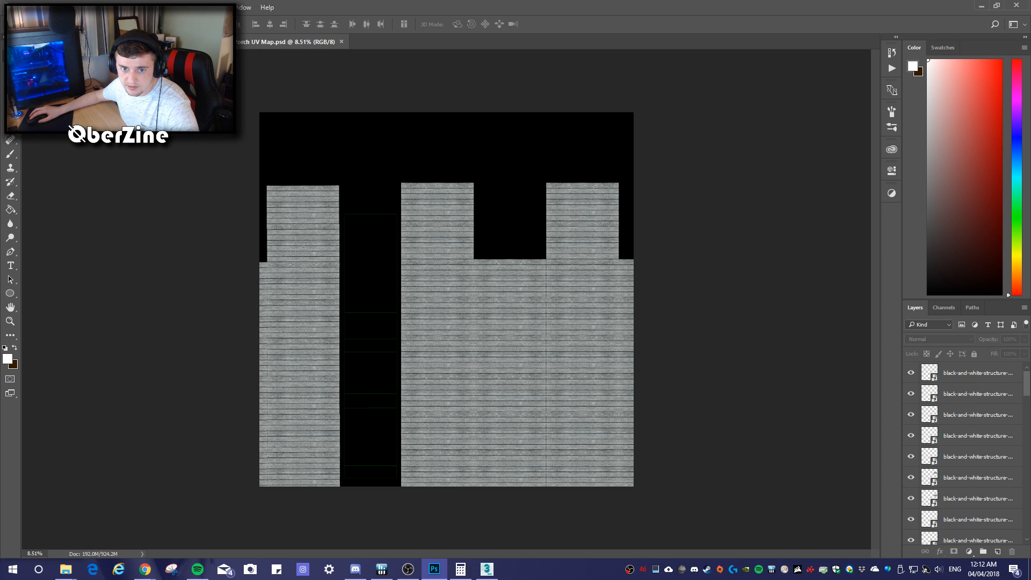
{"action": "key", "text": "ctrl+s"}
{"action": "left_click", "coordinate": [472, 140]}
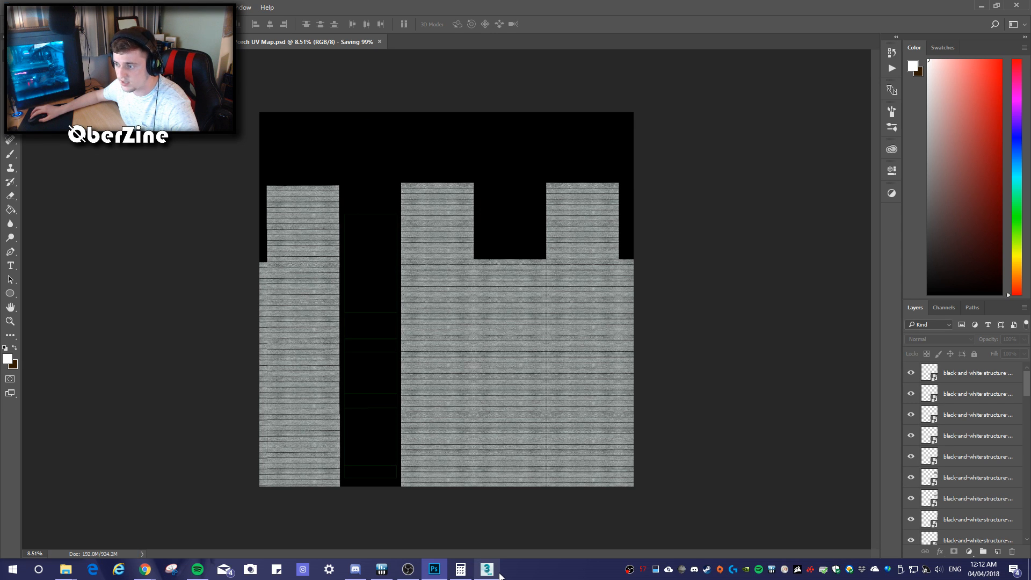
Return to 3ds Max and render the close view again with the re-saved porch texture
{"action": "left_click", "coordinate": [487, 569]}
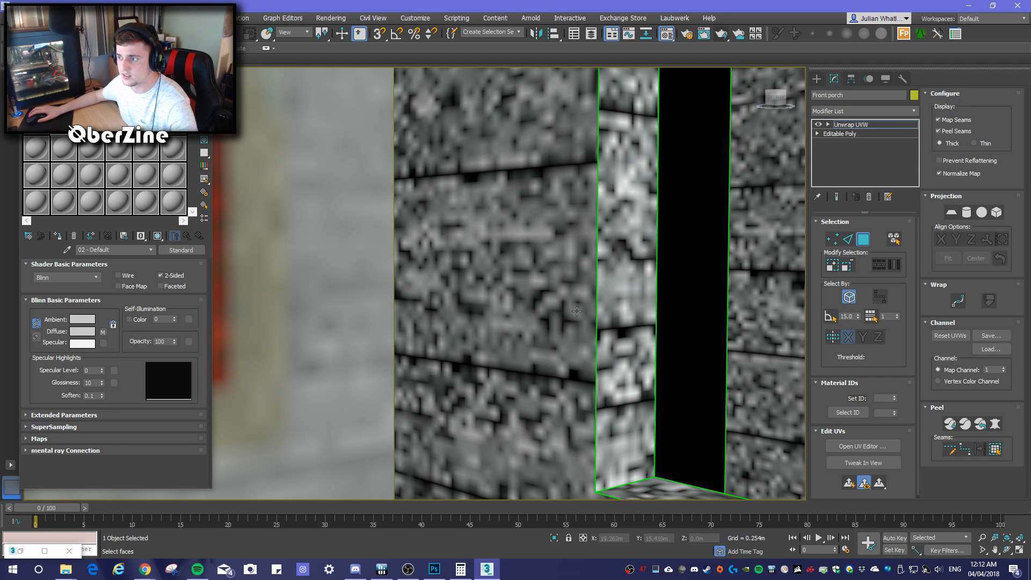
{"action": "left_click", "coordinate": [715, 34]}
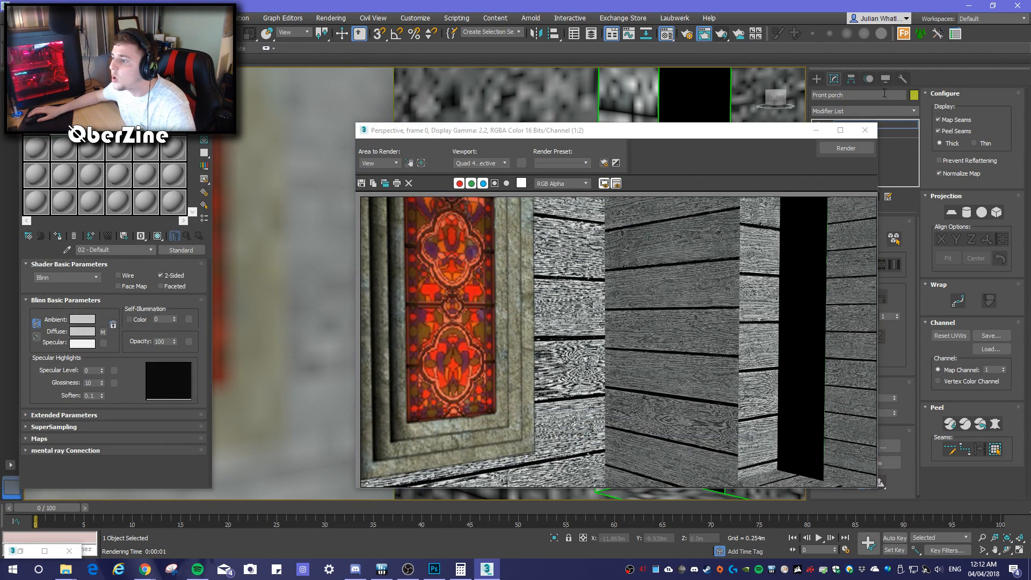
{"action": "left_click", "coordinate": [864, 130]}
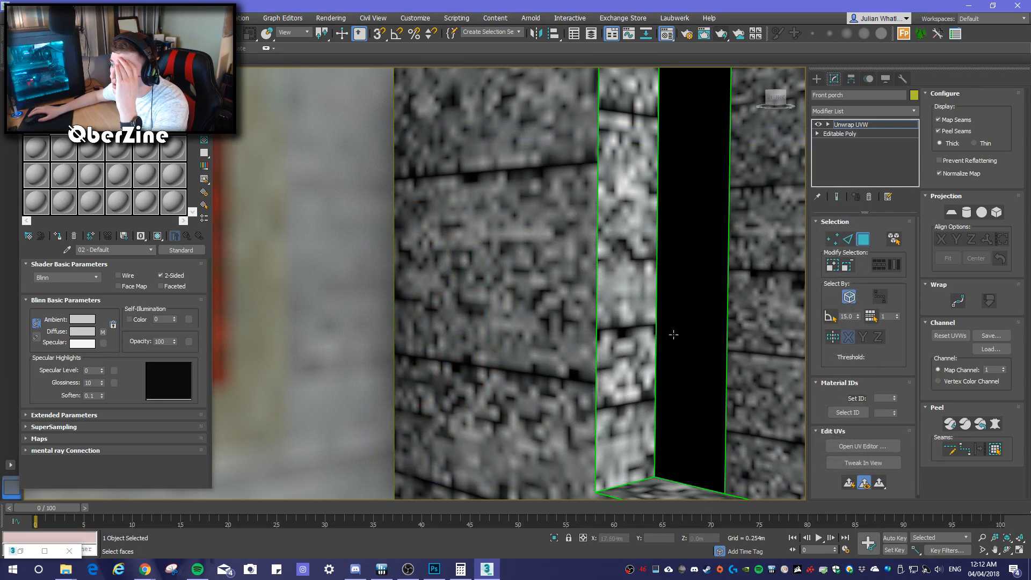
Override the viewport materials with the UV Checker and compare the checker scale on the porch and building walls
{"action": "scroll", "coordinate": [607, 298], "scroll_direction": "down", "scroll_amount": 5}
{"action": "scroll", "coordinate": [572, 290], "scroll_direction": "up", "scroll_amount": 5}
{"action": "middle_click_drag", "start_coordinate": [580, 305], "coordinate": [505, 354], "text": "alt"}
{"action": "middle_click_drag", "start_coordinate": [623, 365], "coordinate": [609, 323]}
{"action": "scroll", "coordinate": [572, 369], "scroll_direction": "down", "scroll_amount": 4}
{"action": "left_click", "coordinate": [90, 73]}
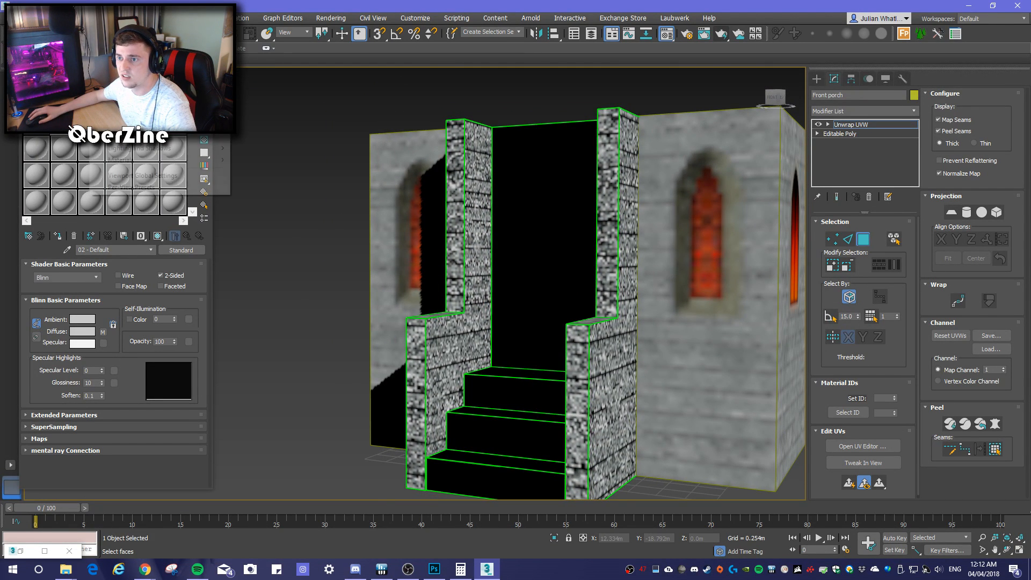
{"action": "mouse_move", "coordinate": [171, 145]}
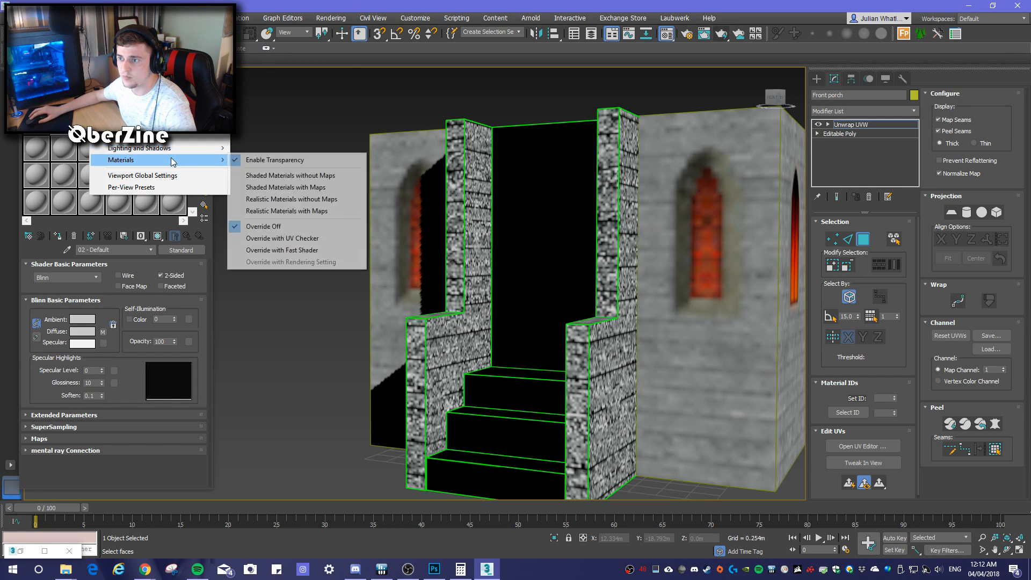
{"action": "left_click", "coordinate": [305, 239]}
{"action": "mouse_move", "coordinate": [557, 314]}
{"action": "middle_mouse_down", "text": "alt"}
{"action": "mouse_move", "coordinate": [646, 301]}
{"action": "mouse_move", "coordinate": [522, 314]}
{"action": "mouse_move", "coordinate": [672, 308]}
{"action": "middle_mouse_up", "text": "alt"}
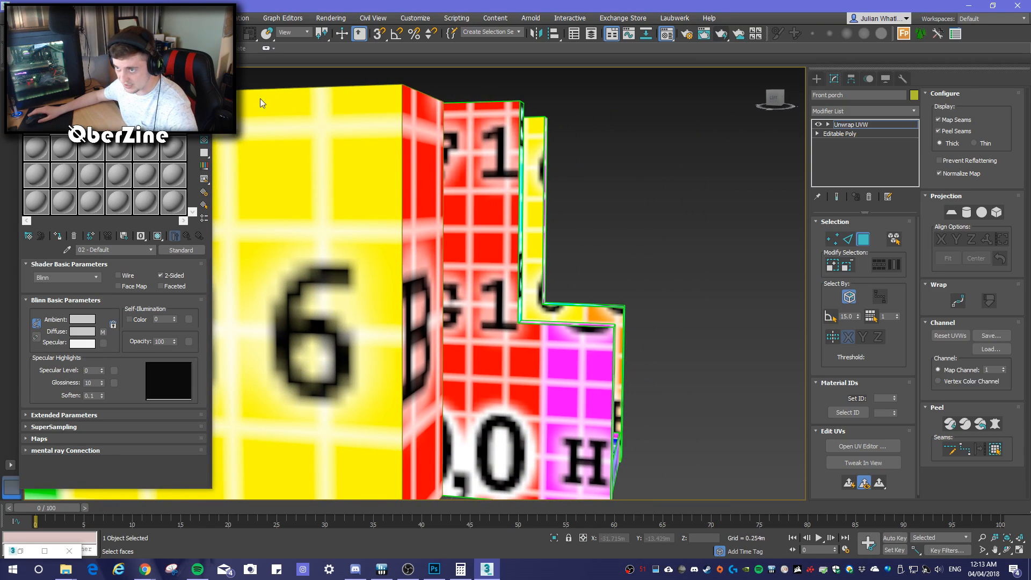
Turn off the UV Checker override and display the scene with realistic materials and maps again
{"action": "left_click", "coordinate": [141, 73]}
{"action": "left_click", "coordinate": [111, 74]}
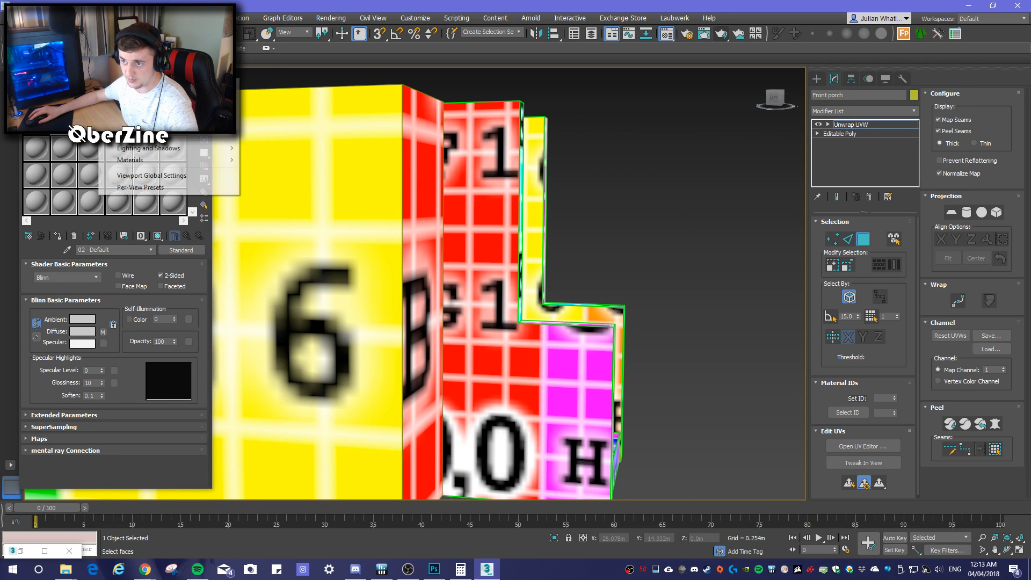
{"action": "mouse_move", "coordinate": [172, 162]}
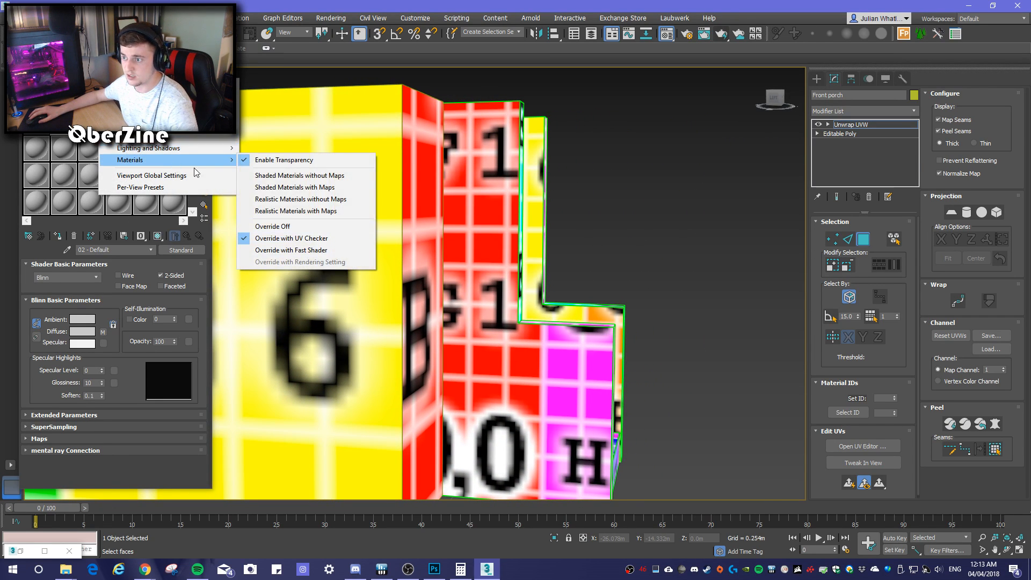
{"action": "left_click", "coordinate": [284, 211]}
{"action": "left_click", "coordinate": [112, 74]}
{"action": "mouse_move", "coordinate": [165, 152]}
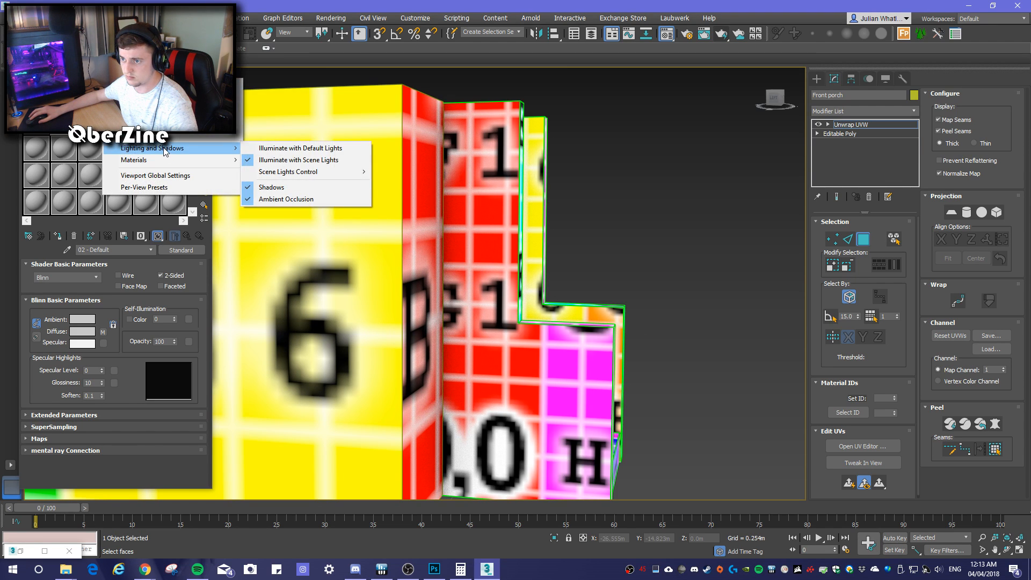
{"action": "left_click", "coordinate": [111, 73]}
{"action": "left_click", "coordinate": [108, 73]}
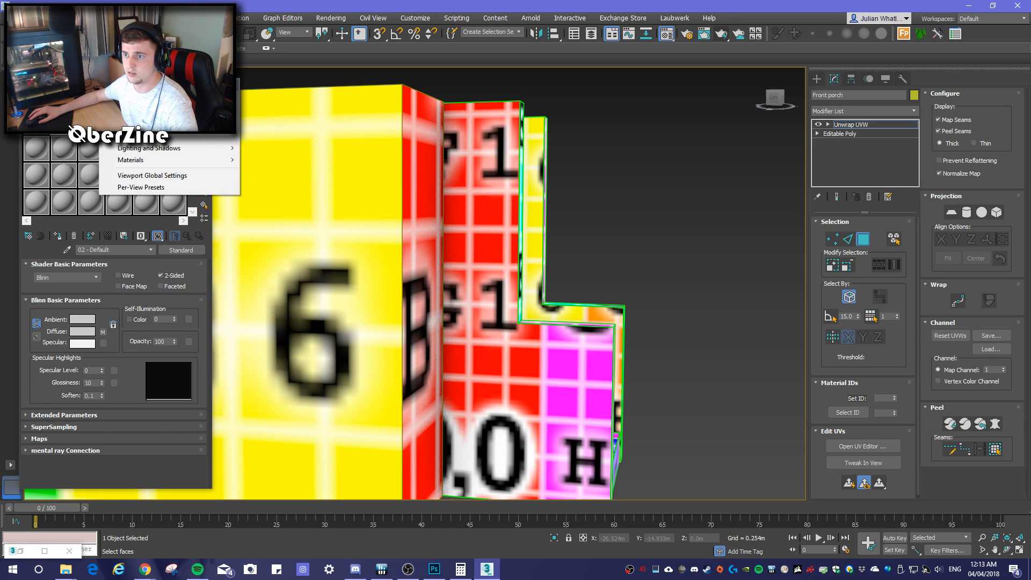
{"action": "left_click", "coordinate": [124, 85]}
{"action": "left_click", "coordinate": [93, 74]}
Render the porch stairs together with the adjoining window wall and compare their plank sizes
{"action": "middle_click_drag", "start_coordinate": [545, 338], "coordinate": [691, 376], "text": "alt"}
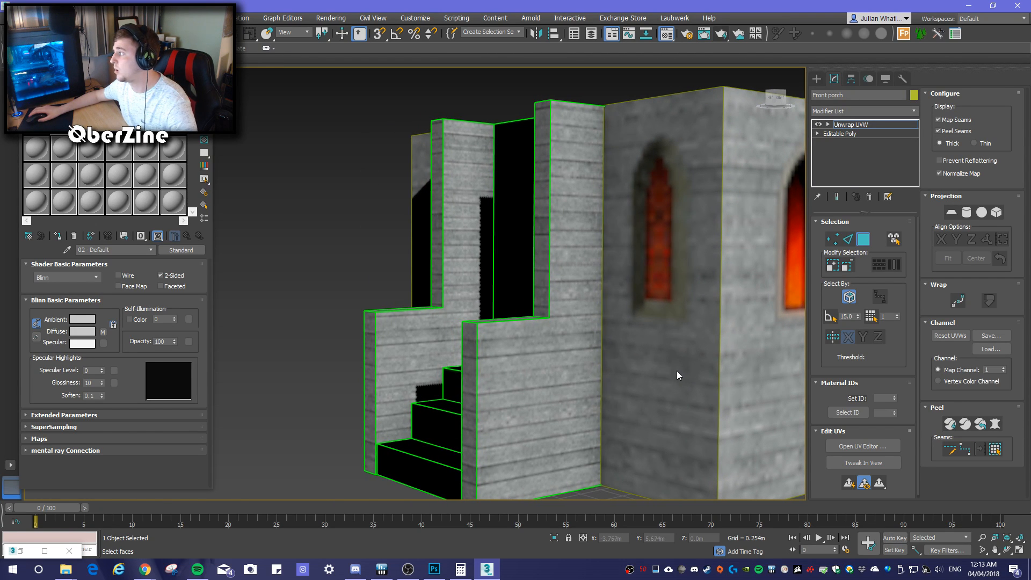
{"action": "left_click", "coordinate": [704, 33]}
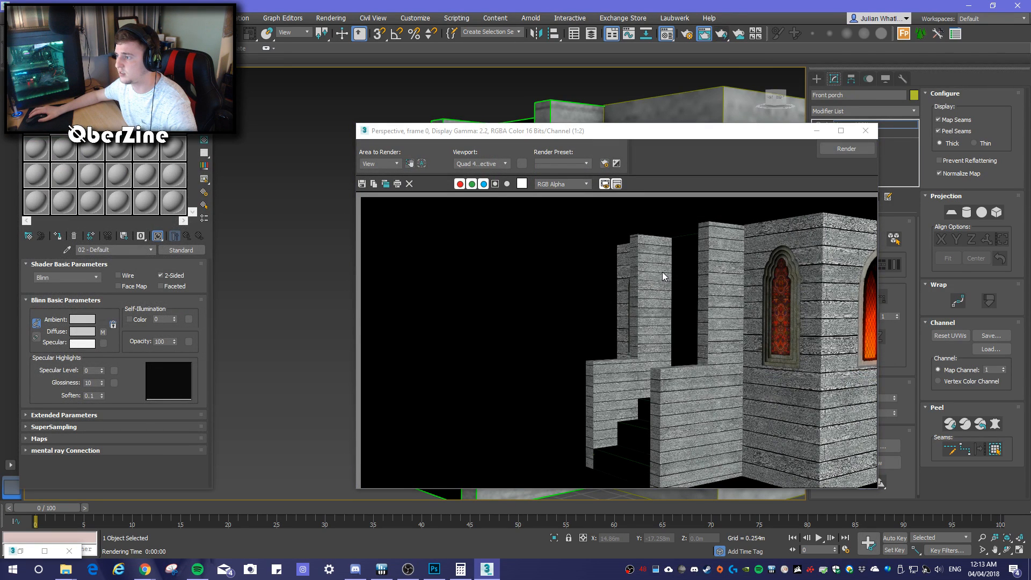
{"action": "left_click", "coordinate": [867, 131]}
Render a close-up of the porch side wall and magnify the image to compare its wood grain with the window wall
{"action": "scroll", "coordinate": [604, 281], "scroll_direction": "up", "scroll_amount": 5}
{"action": "left_click", "coordinate": [720, 35]}
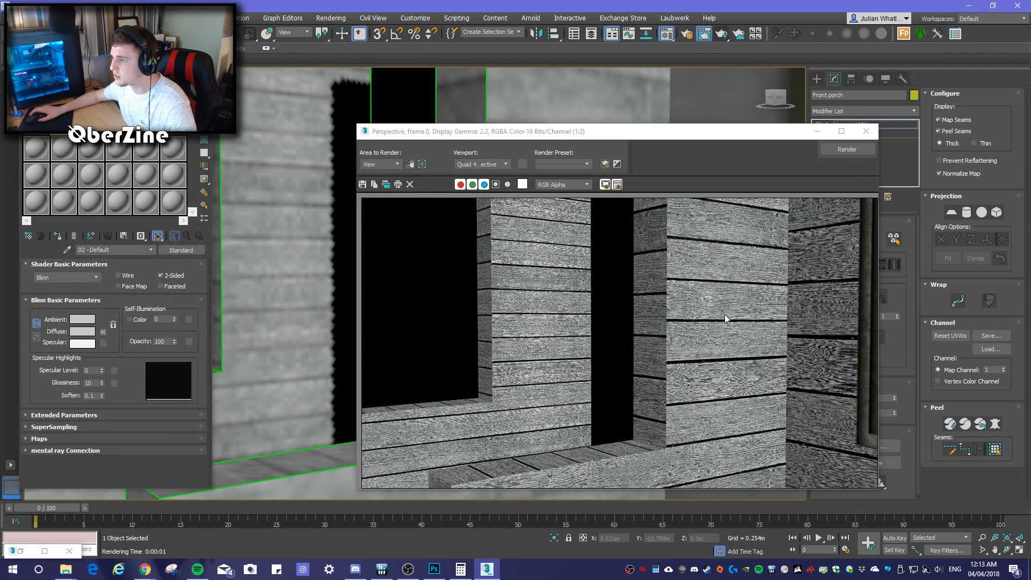
{"action": "scroll", "coordinate": [724, 314], "scroll_direction": "up", "scroll_amount": 4}
{"action": "scroll", "coordinate": [730, 315], "scroll_direction": "down", "scroll_amount": 2}
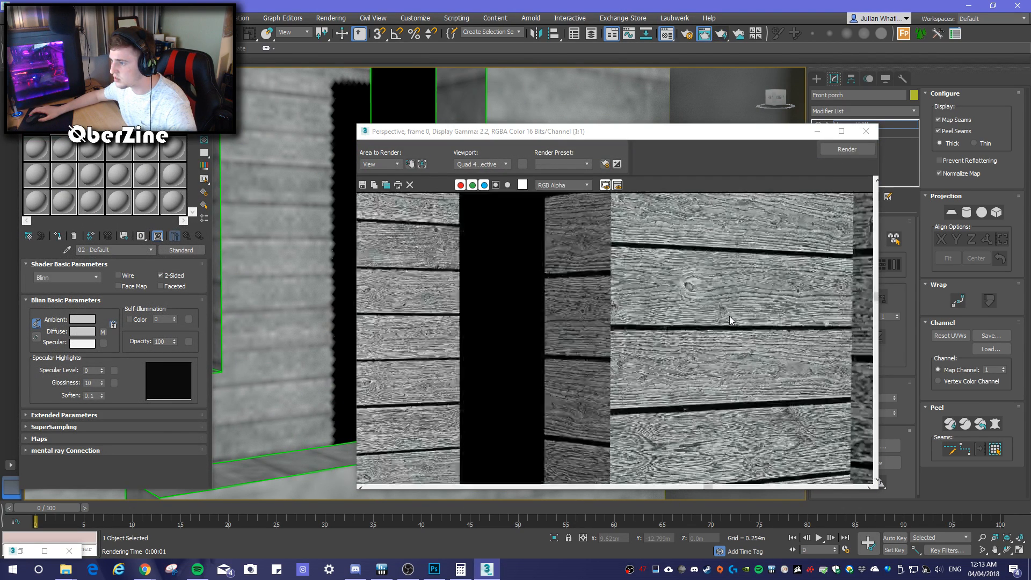
{"action": "scroll", "coordinate": [853, 351], "scroll_direction": "down", "scroll_amount": 2}
{"action": "scroll", "coordinate": [776, 319], "scroll_direction": "up", "scroll_amount": 1}
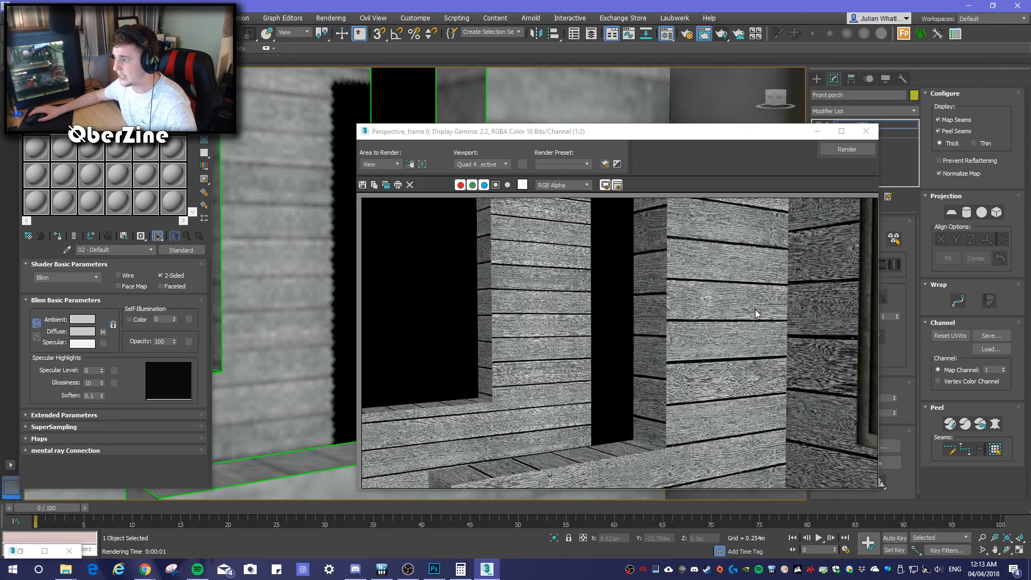
{"action": "scroll", "coordinate": [804, 318], "scroll_direction": "up", "scroll_amount": 2}
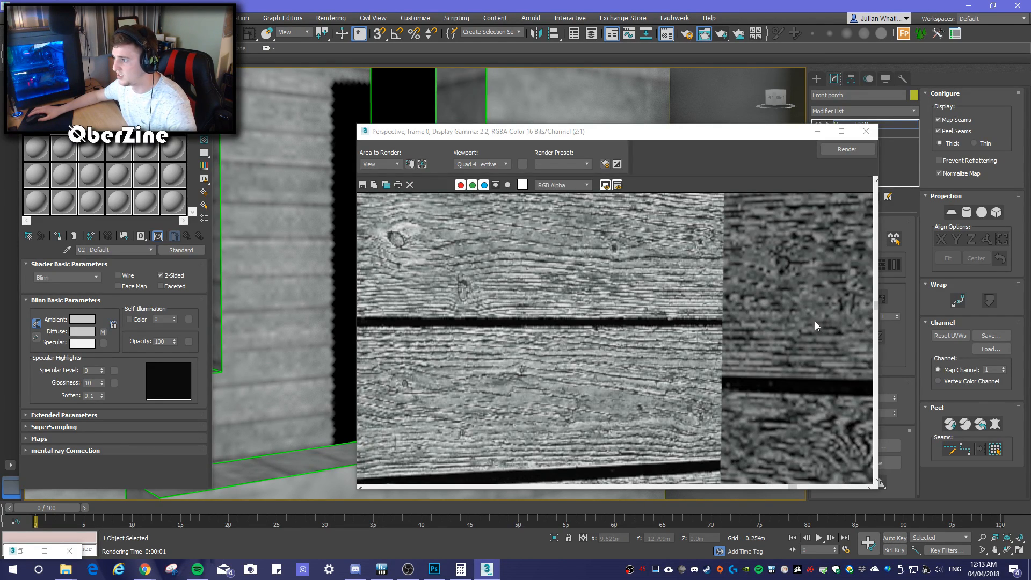
{"action": "scroll", "coordinate": [808, 327], "scroll_direction": "down", "scroll_amount": 1}
{"action": "scroll", "coordinate": [807, 327], "scroll_direction": "up", "scroll_amount": 1}
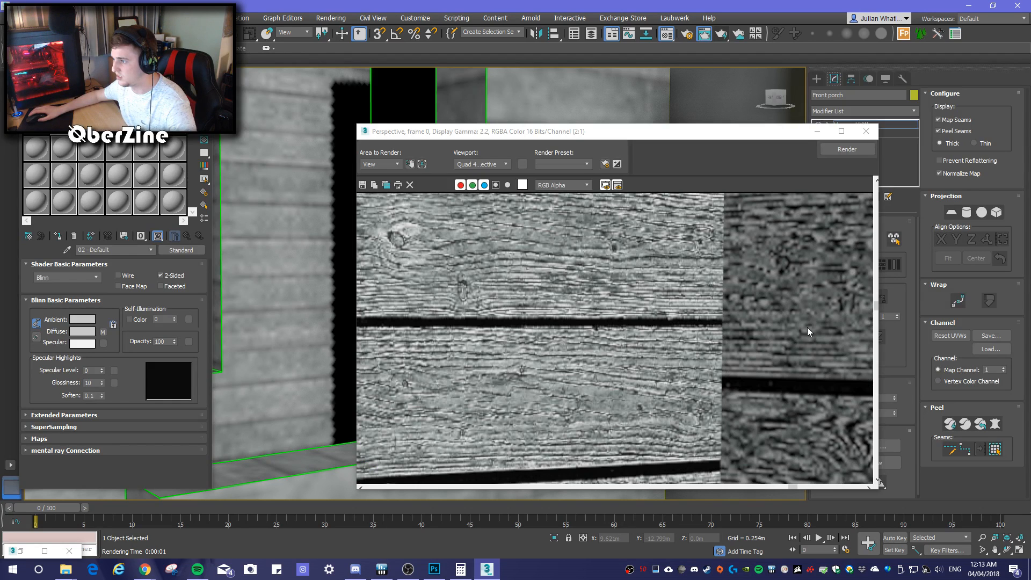
{"action": "scroll", "coordinate": [698, 325], "scroll_direction": "down", "scroll_amount": 5}
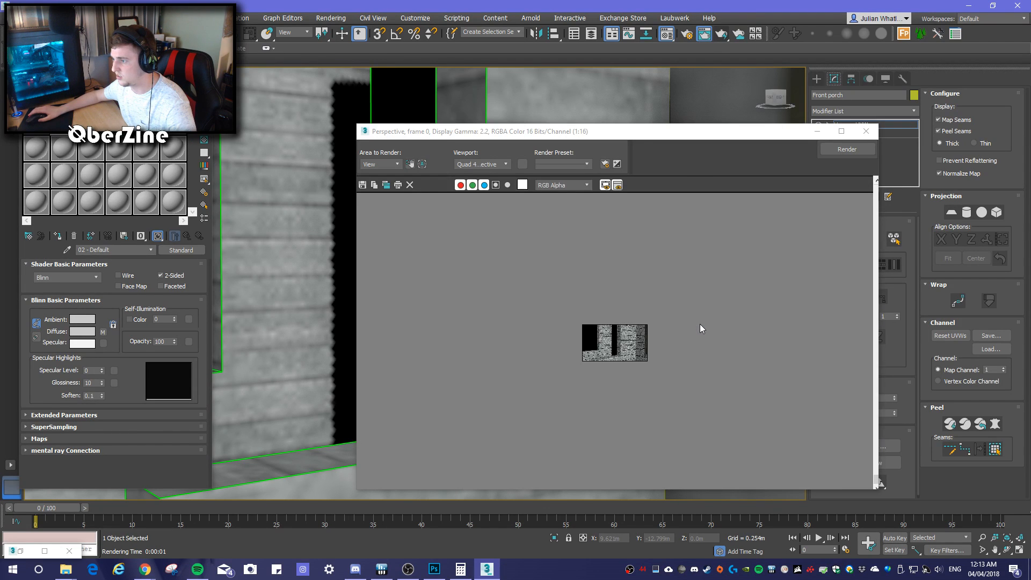
{"action": "scroll", "coordinate": [660, 326], "scroll_direction": "up", "scroll_amount": 3}
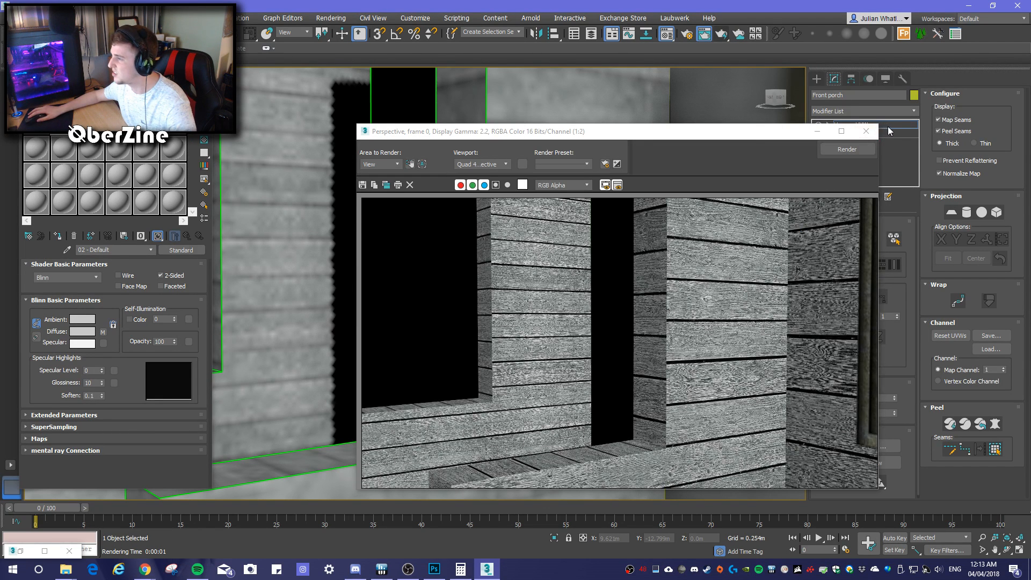
{"action": "left_click", "coordinate": [866, 131]}
Render a wider view of the whole porch and the building corner to judge the overall plank scale
{"action": "scroll", "coordinate": [644, 293], "scroll_direction": "down", "scroll_amount": 6}
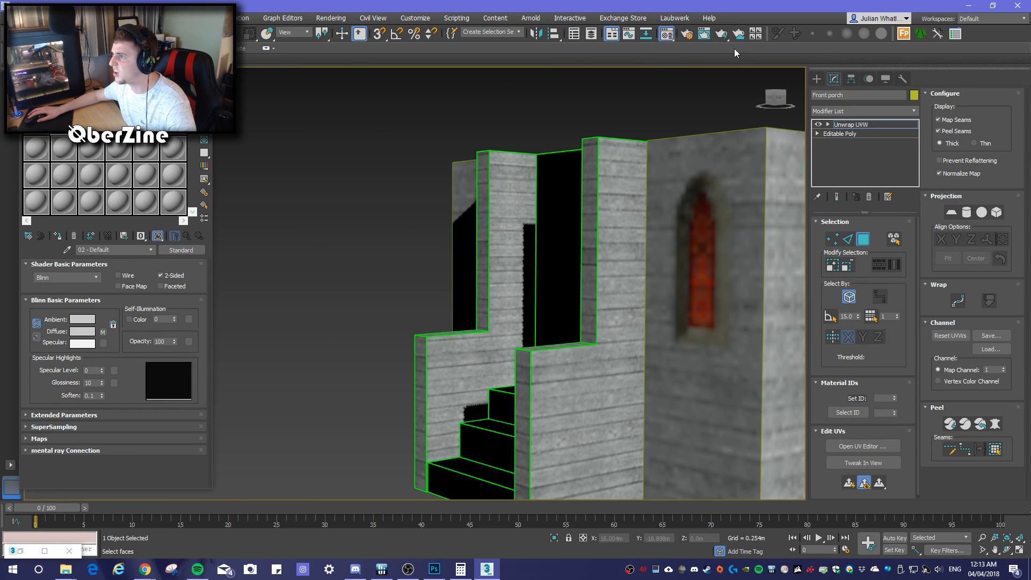
{"action": "left_click", "coordinate": [722, 35]}
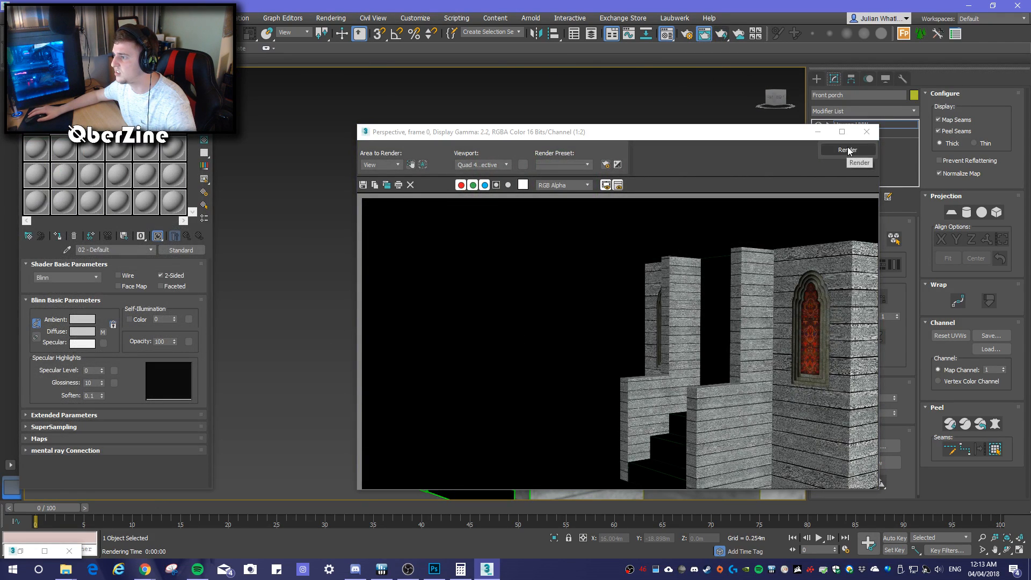
{"action": "left_click", "coordinate": [867, 134]}
Switch to Photoshop and scale up both groups of plank layers proportionally until they reach the porch UV map's top edge
{"action": "left_click", "coordinate": [435, 568]}
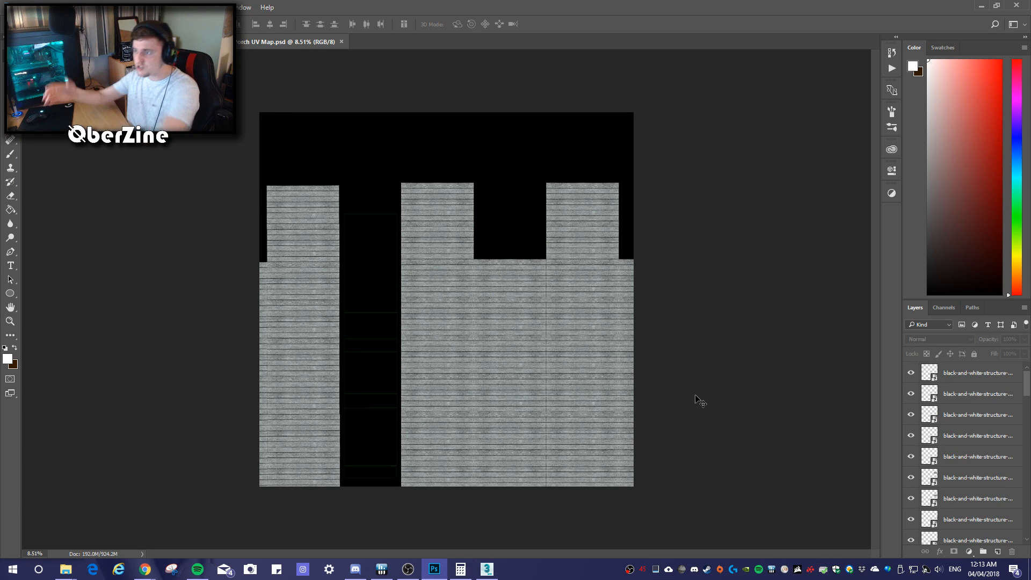
{"action": "left_click_drag", "start_coordinate": [392, 154], "coordinate": [812, 493]}
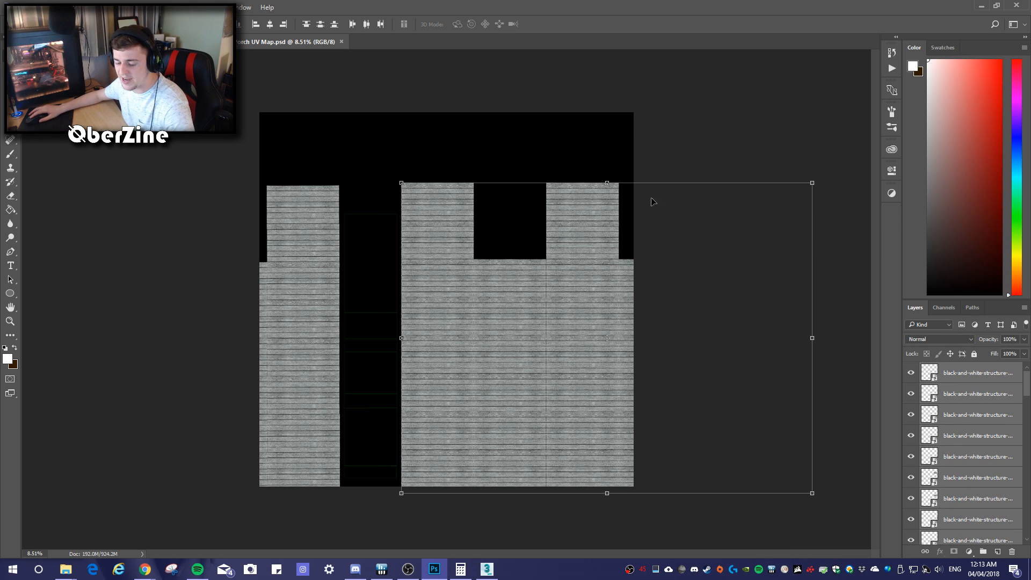
{"action": "left_click_drag", "start_coordinate": [812, 183], "coordinate": [891, 92]}
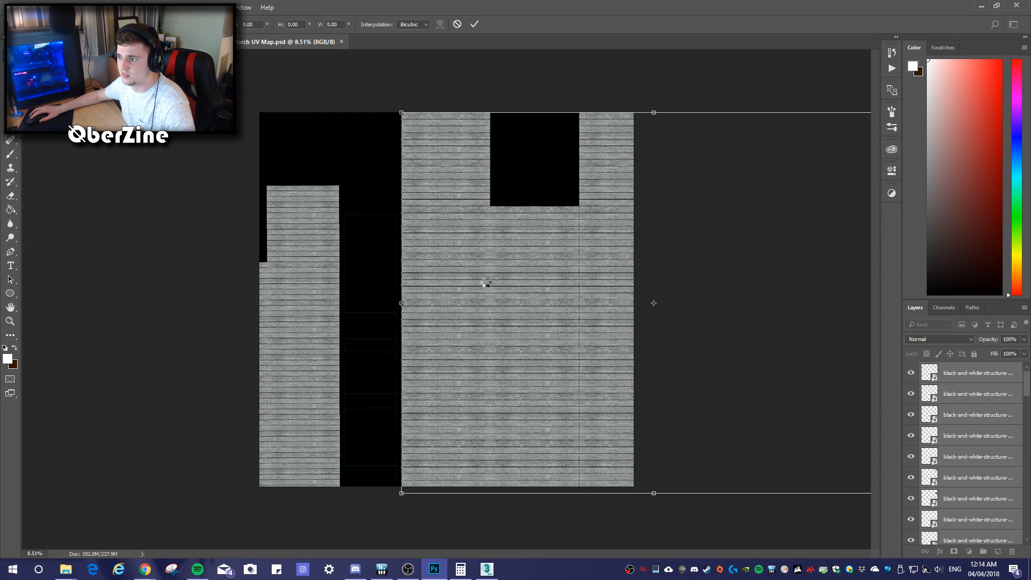
{"action": "left_click_drag", "start_coordinate": [85, 87], "coordinate": [301, 542]}
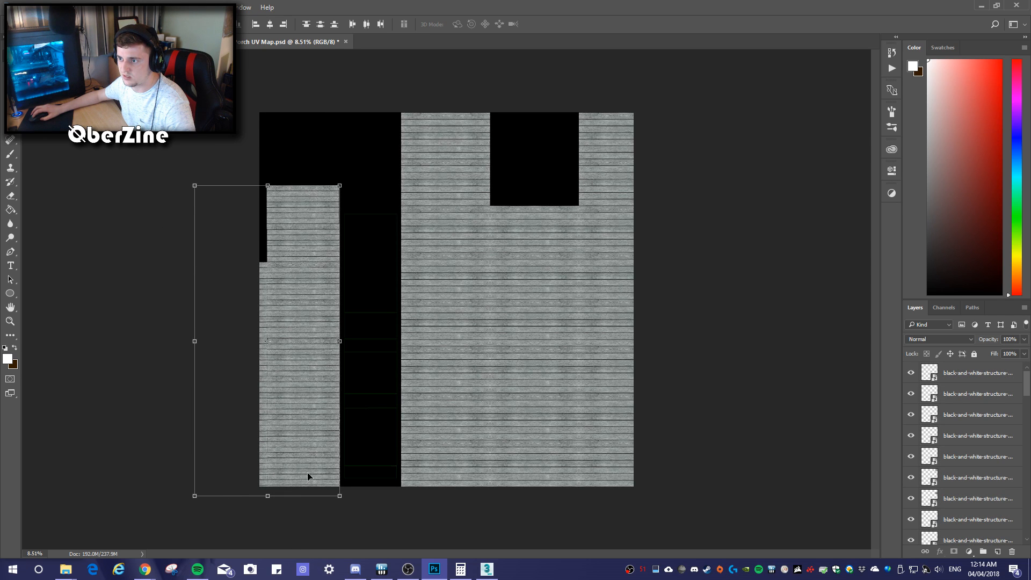
{"action": "left_click_drag", "start_coordinate": [191, 184], "coordinate": [161, 114]}
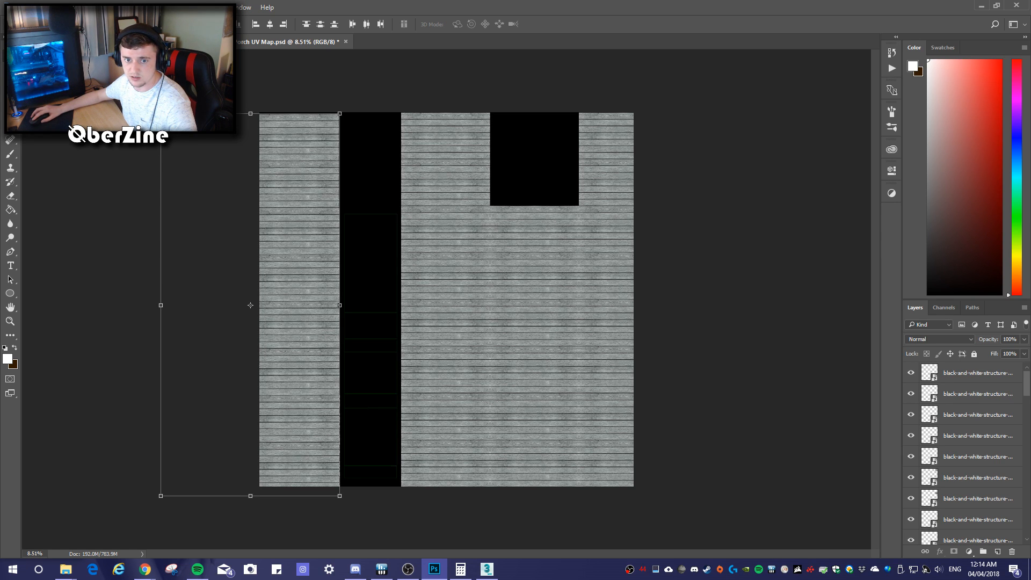
Save the porch UV map and its JPEG copy at Maximum quality 12 with the Baseline Optimized format
{"action": "key", "text": "ctrl+s"}
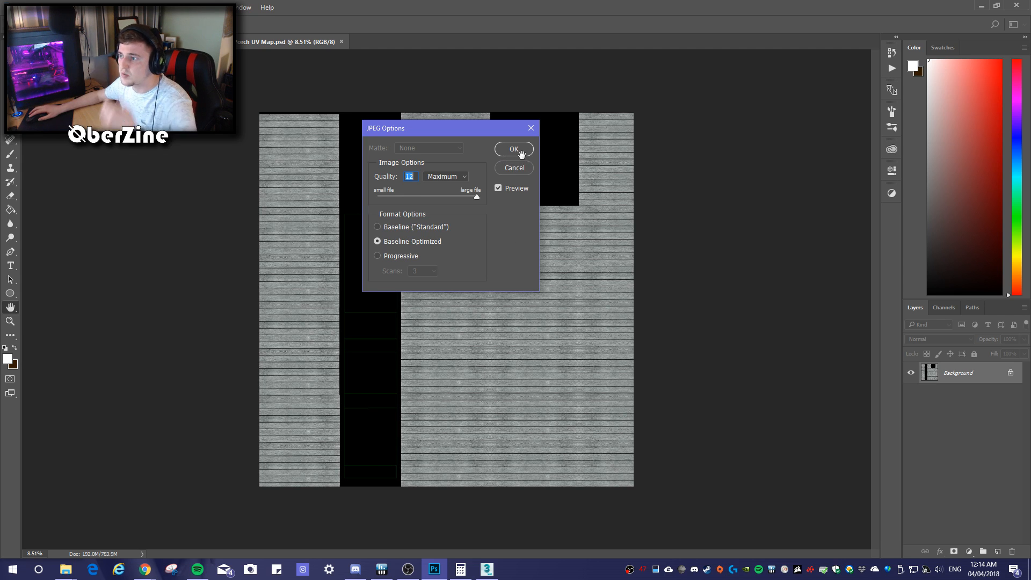
{"action": "left_click", "coordinate": [520, 151]}
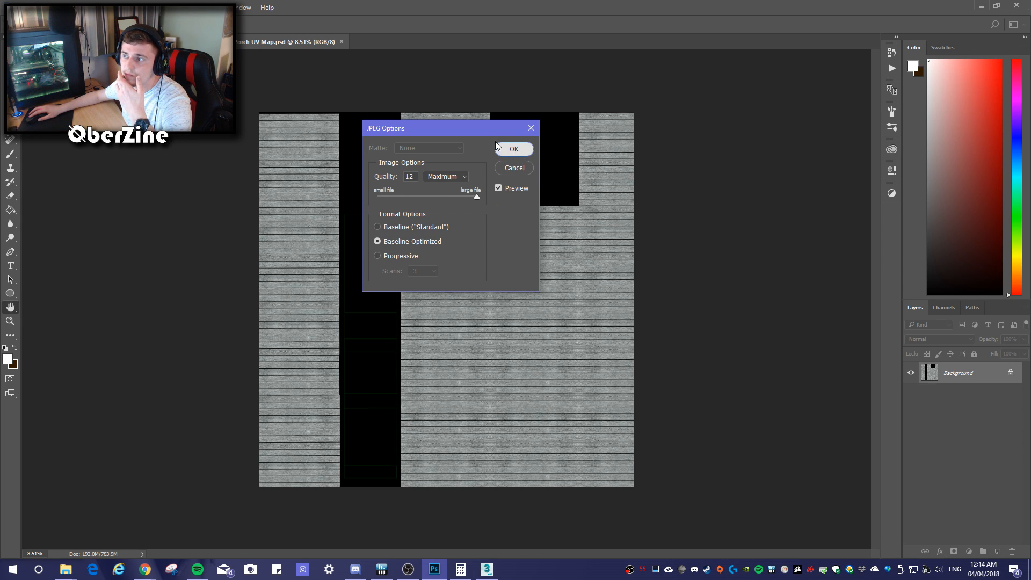
{"action": "left_click", "coordinate": [510, 150]}
Return to 3ds Max, minimize the UV editor and render the front of the porch with the enlarged planks
{"action": "left_click", "coordinate": [489, 569]}
{"action": "left_click", "coordinate": [496, 567]}
{"action": "left_click", "coordinate": [487, 568]}
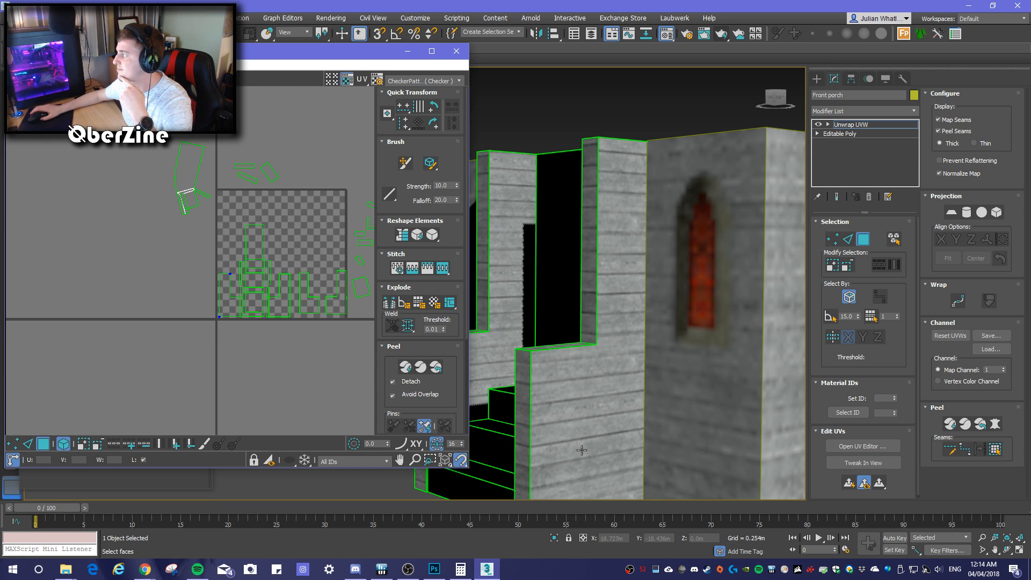
{"action": "left_click", "coordinate": [408, 51]}
{"action": "middle_click_drag", "start_coordinate": [423, 237], "coordinate": [446, 226], "text": "alt"}
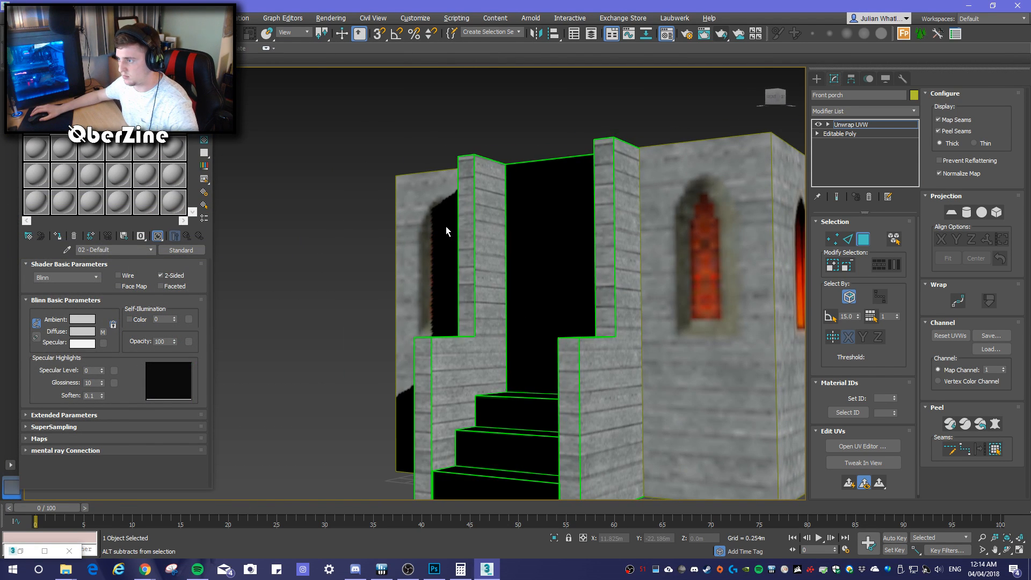
{"action": "left_click", "coordinate": [723, 33]}
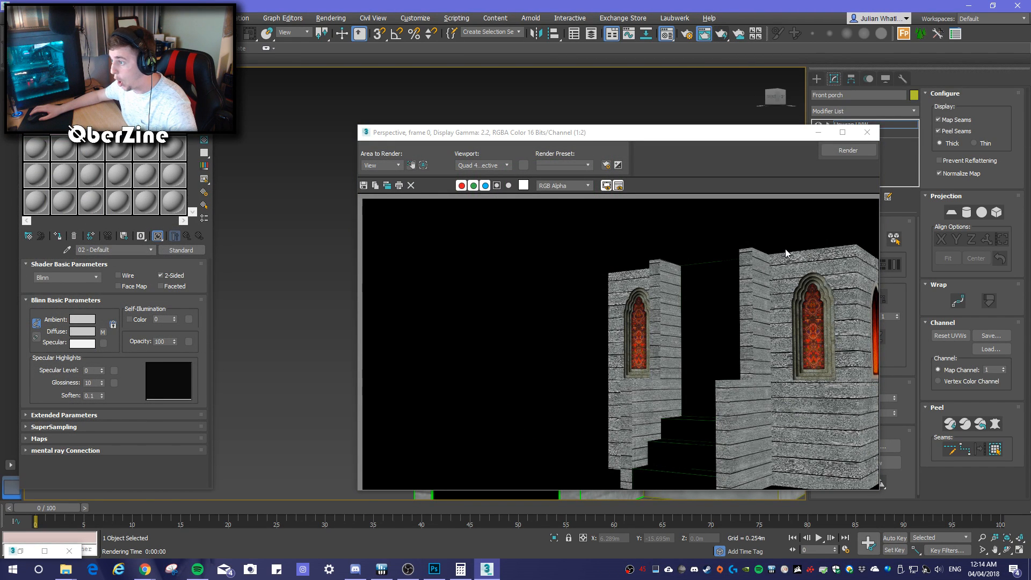
{"action": "left_click", "coordinate": [867, 132]}
Render two progressively closer views of the porch side wall beside the window wall and compare the plank spacing
{"action": "scroll", "coordinate": [678, 308], "scroll_direction": "up", "scroll_amount": 5}
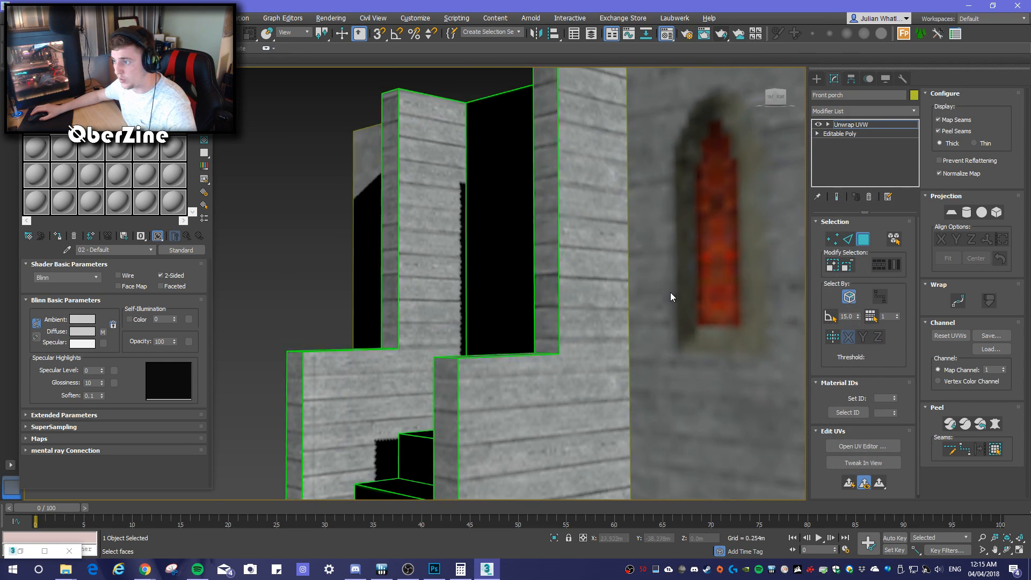
{"action": "left_click", "coordinate": [723, 34]}
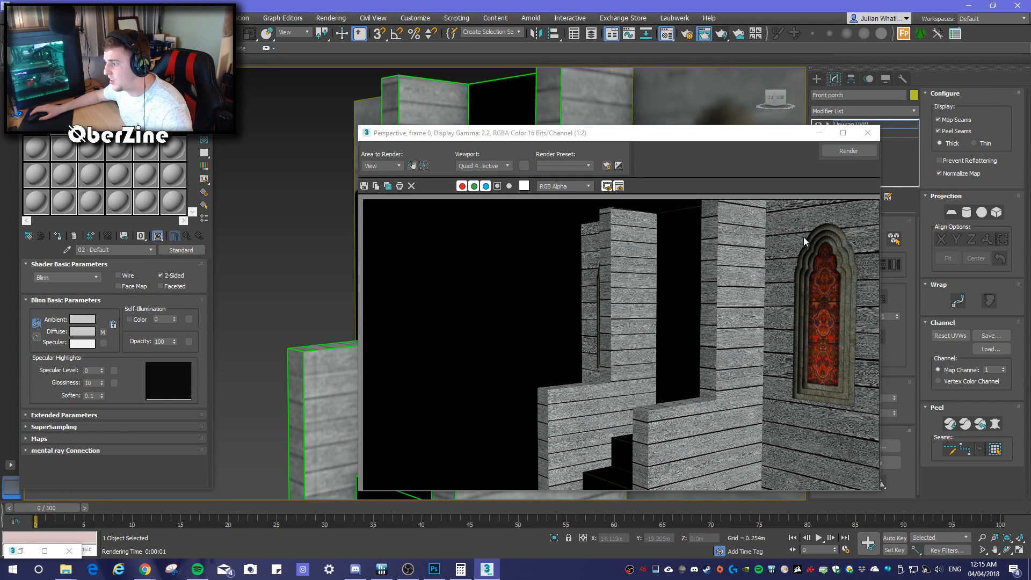
{"action": "left_click", "coordinate": [867, 133]}
{"action": "middle_click_drag", "start_coordinate": [677, 281], "coordinate": [597, 276], "text": "alt"}
{"action": "scroll", "coordinate": [597, 276], "scroll_direction": "up", "scroll_amount": 2}
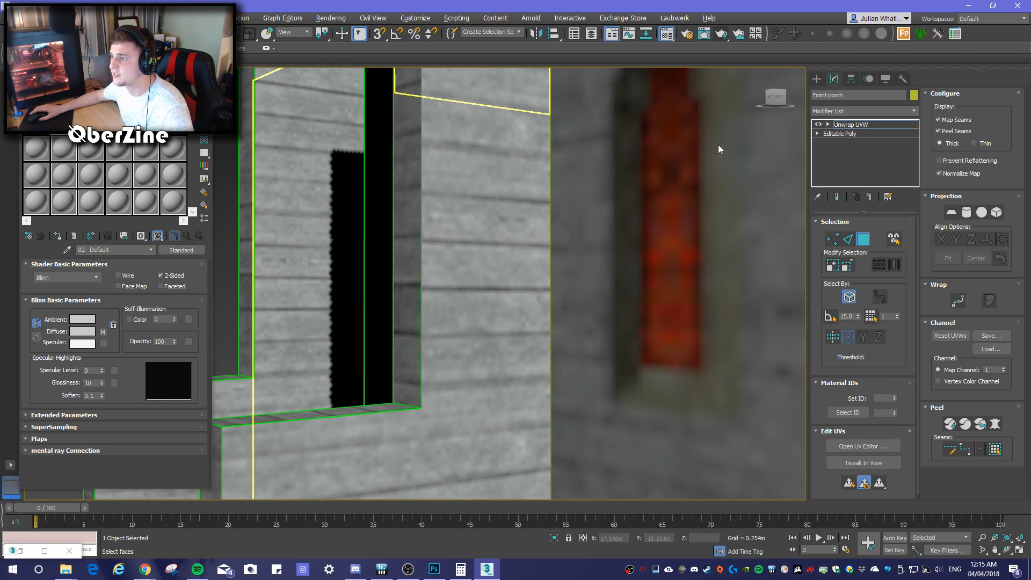
{"action": "left_click", "coordinate": [704, 33]}
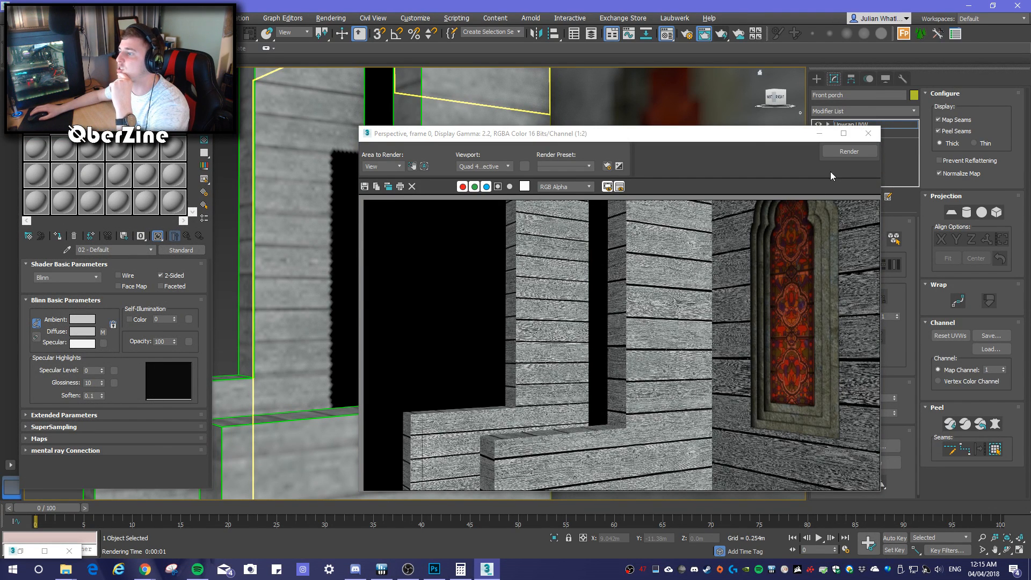
{"action": "left_click", "coordinate": [869, 133]}
Orbit to the opposite side of the porch and render its wall next to the building's window
{"action": "middle_click_drag", "start_coordinate": [625, 291], "coordinate": [752, 305], "text": "alt"}
{"action": "middle_click_drag", "start_coordinate": [452, 295], "coordinate": [698, 322]}
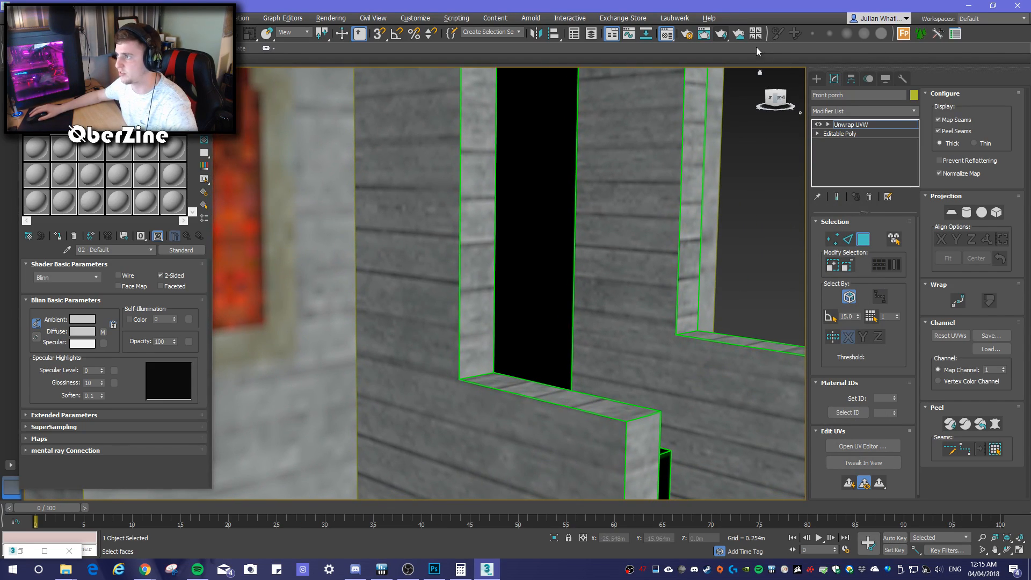
{"action": "left_click", "coordinate": [722, 33]}
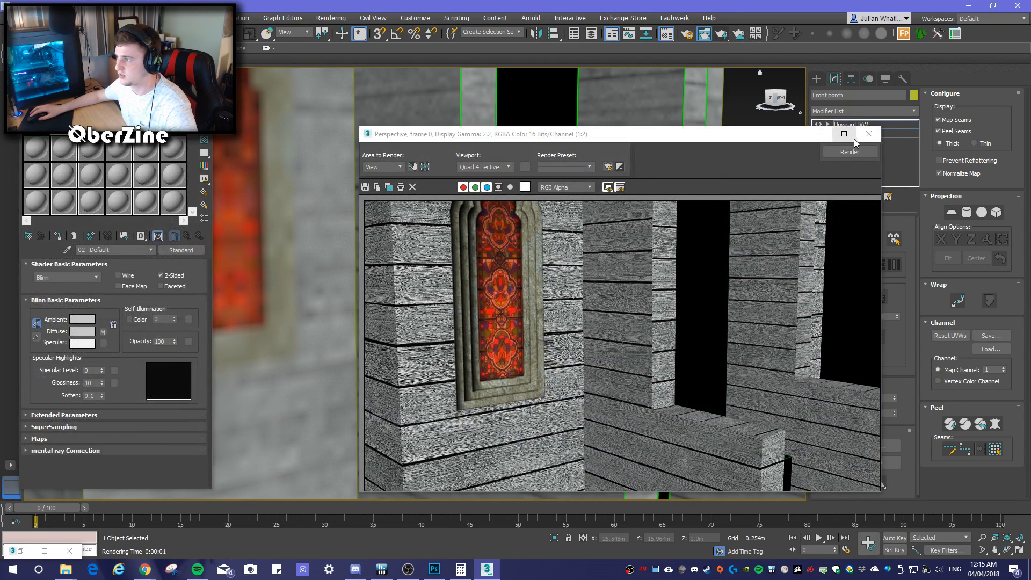
{"action": "left_click", "coordinate": [859, 135]}
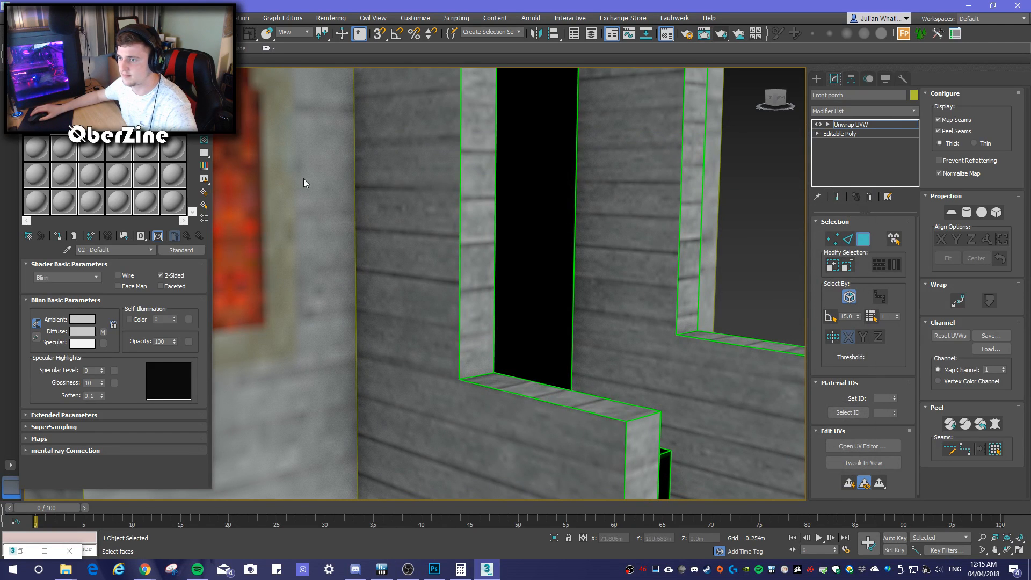
Orbit back to face the first porch side wall and render it to compare plank heights at the building joint
{"action": "mouse_move", "coordinate": [119, 85]}
{"action": "left_mouse_down"}
{"action": "mouse_move", "coordinate": [202, 104]}
{"action": "mouse_move", "coordinate": [124, 93]}
{"action": "left_mouse_up"}
{"action": "middle_click_drag", "start_coordinate": [597, 263], "coordinate": [500, 296], "text": "alt"}
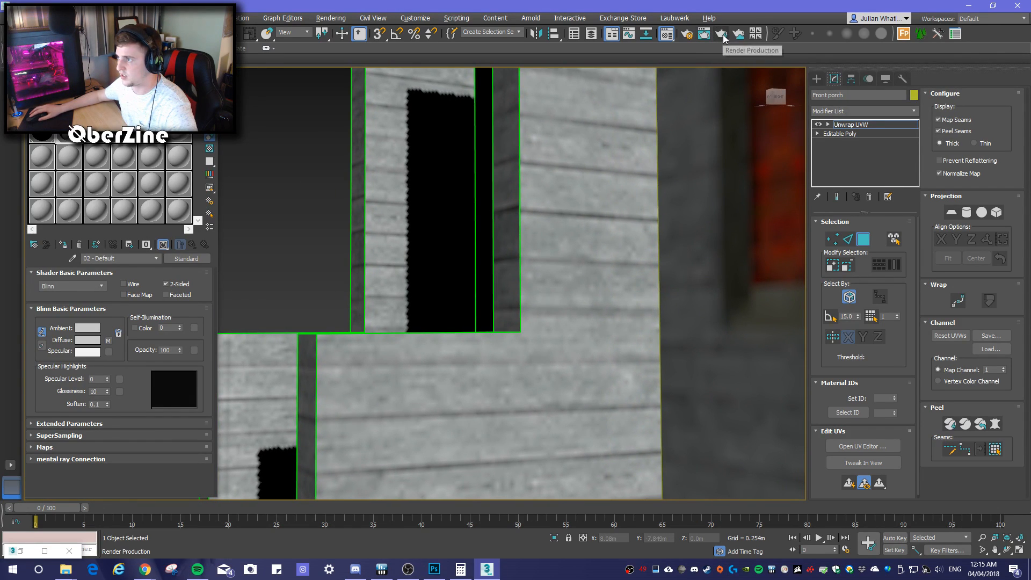
{"action": "left_click", "coordinate": [707, 36]}
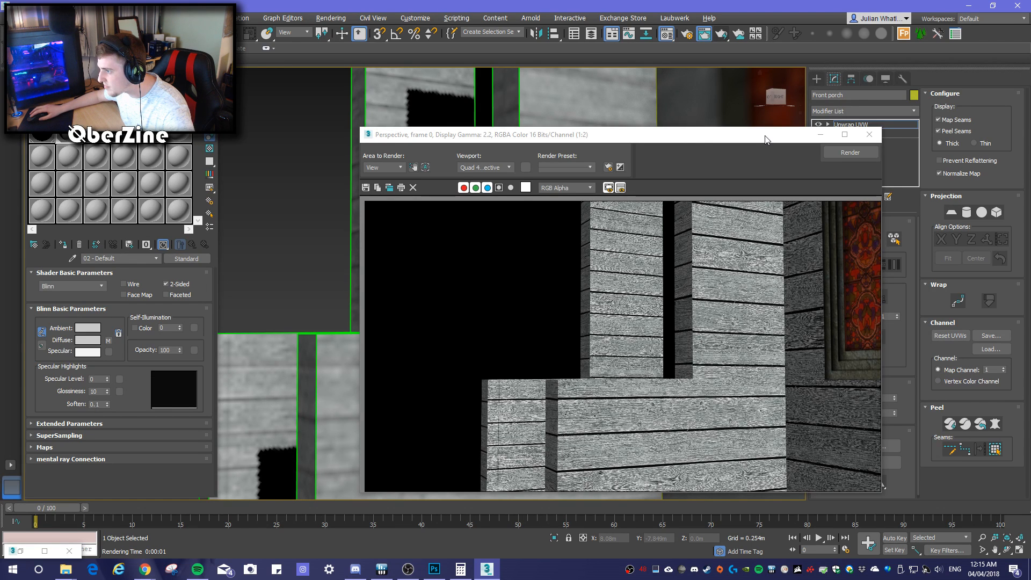
{"action": "left_click", "coordinate": [869, 134]}
Open the UV editor, scale the porch side wall's L-shaped UV face down to about 65%, and render it
{"action": "left_click", "coordinate": [863, 446]}
{"action": "scroll", "coordinate": [258, 329], "scroll_direction": "up", "scroll_amount": 5}
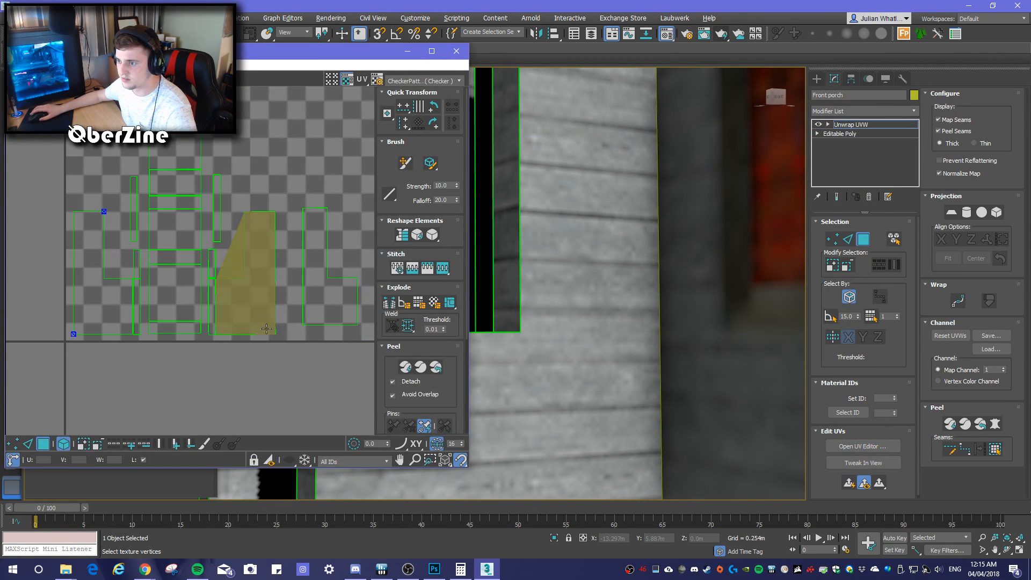
{"action": "left_click", "coordinate": [258, 332]}
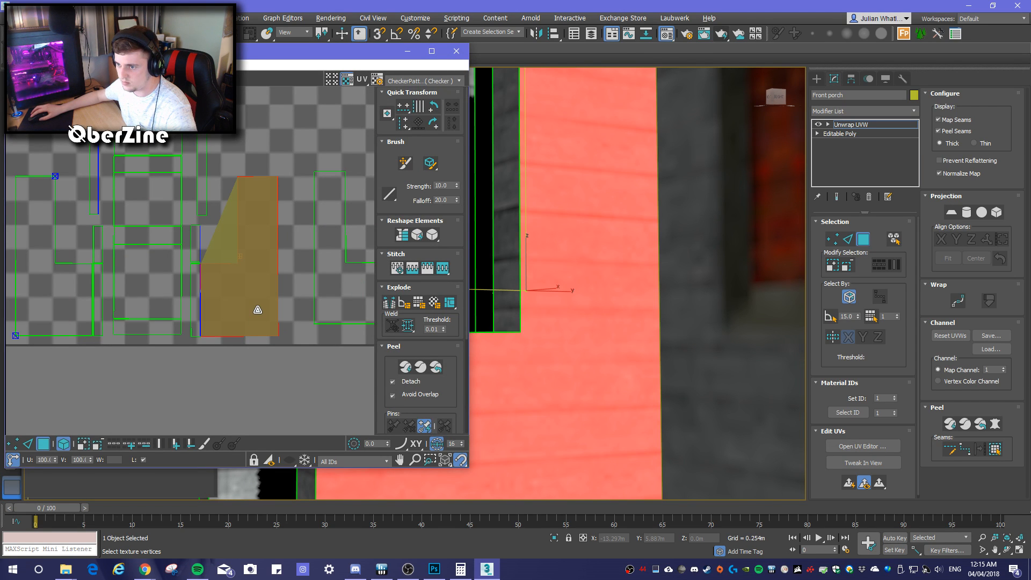
{"action": "left_click_drag", "start_coordinate": [258, 310], "coordinate": [267, 386]}
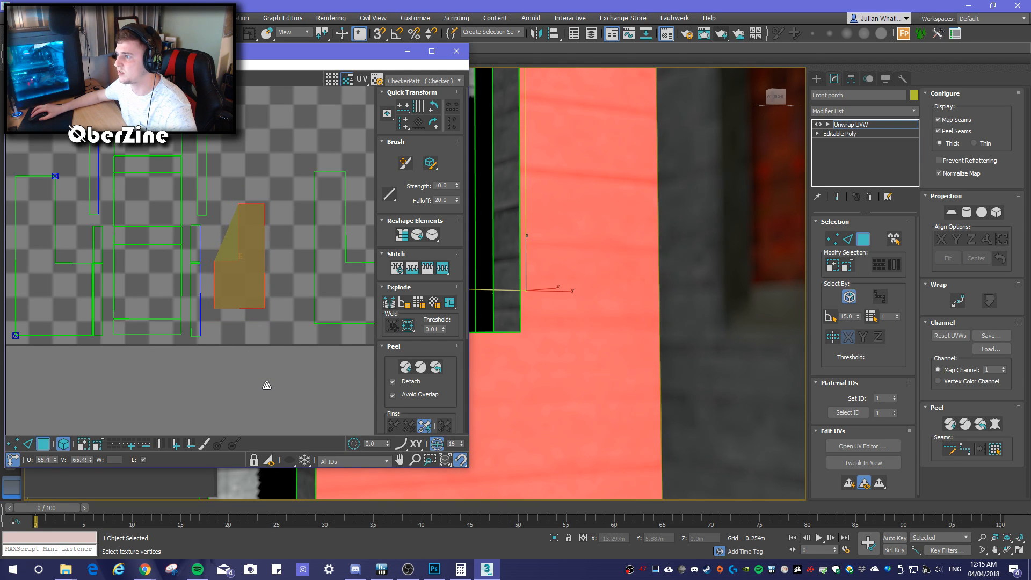
{"action": "left_click", "coordinate": [704, 34]}
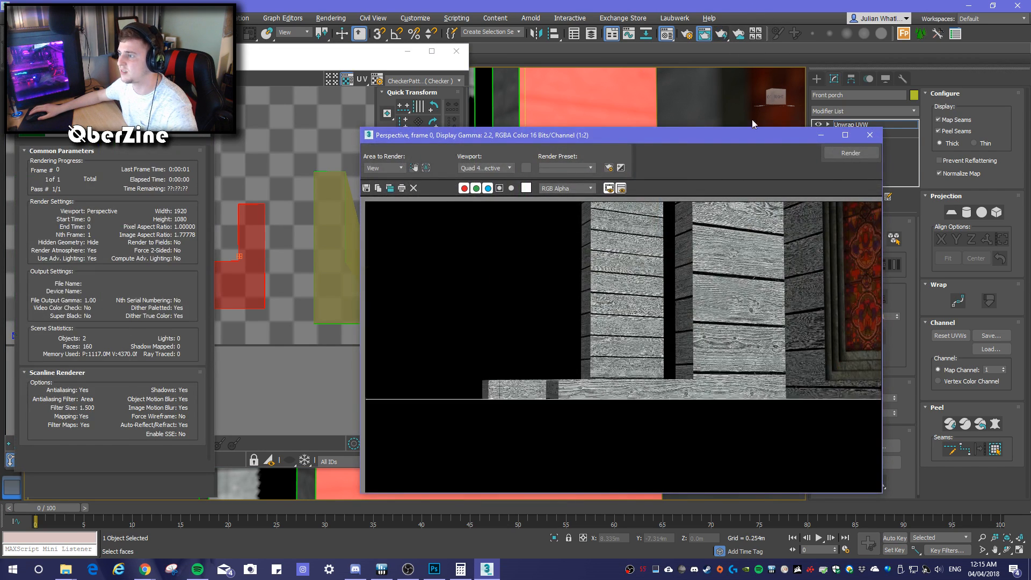
{"action": "left_click", "coordinate": [874, 138]}
Enlarge the L-shaped side-wall UV face, shrink it slightly, and render the porch after each change
{"action": "left_click_drag", "start_coordinate": [243, 285], "coordinate": [253, 272]}
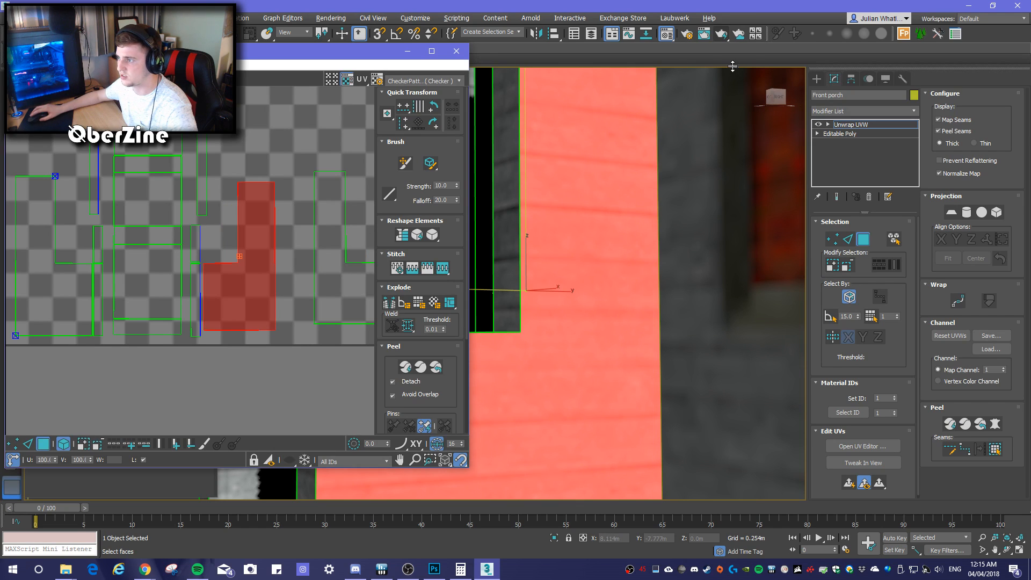
{"action": "key", "text": "shift+q"}
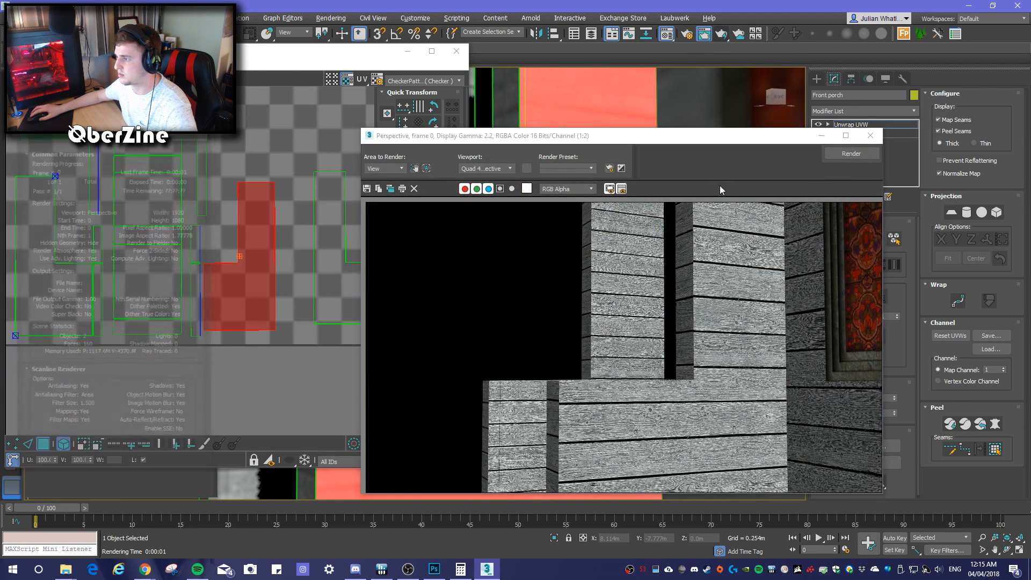
{"action": "left_click", "coordinate": [871, 136]}
{"action": "left_click_drag", "start_coordinate": [255, 301], "coordinate": [253, 314]}
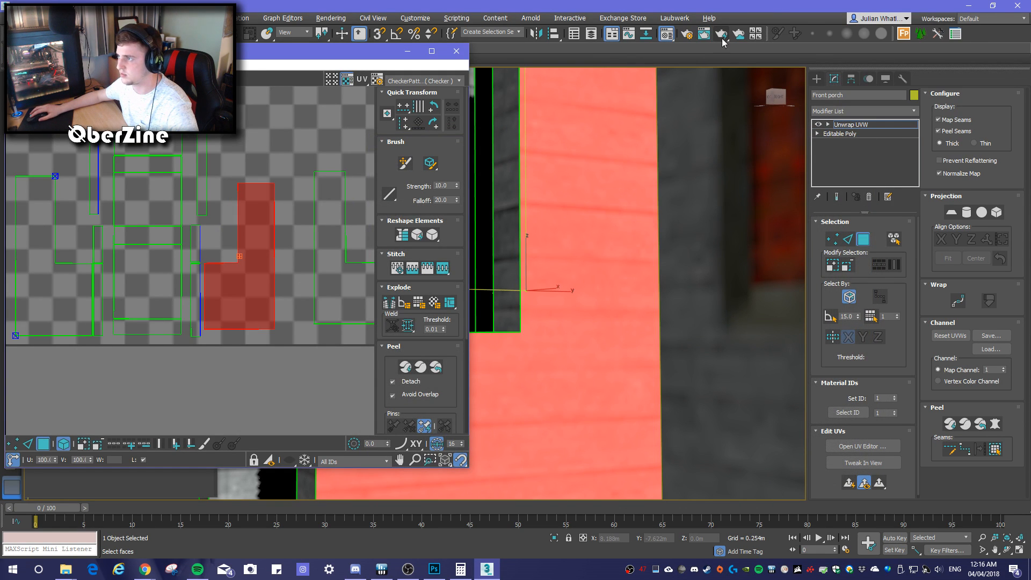
{"action": "left_click", "coordinate": [721, 34]}
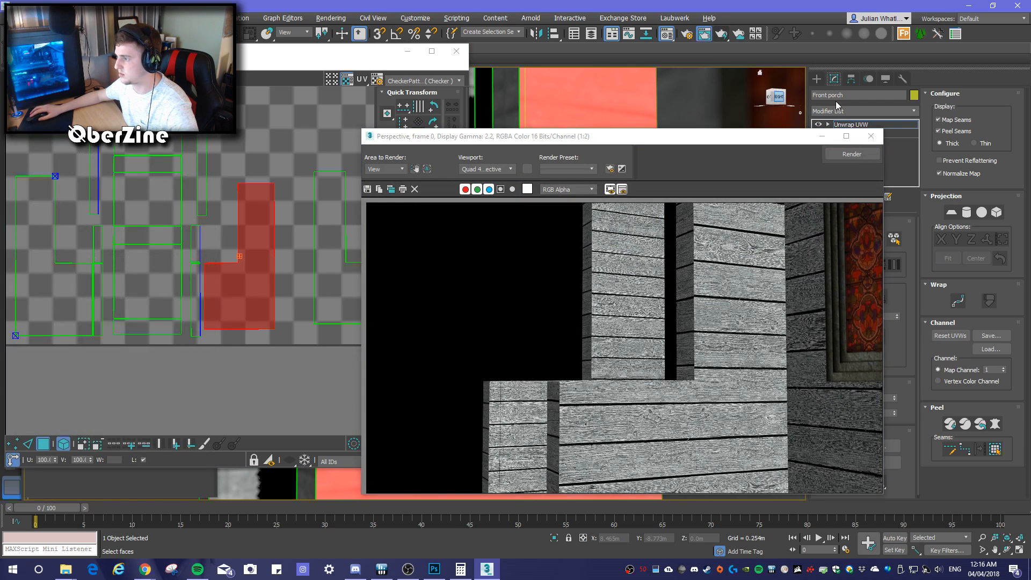
{"action": "left_click", "coordinate": [871, 136]}
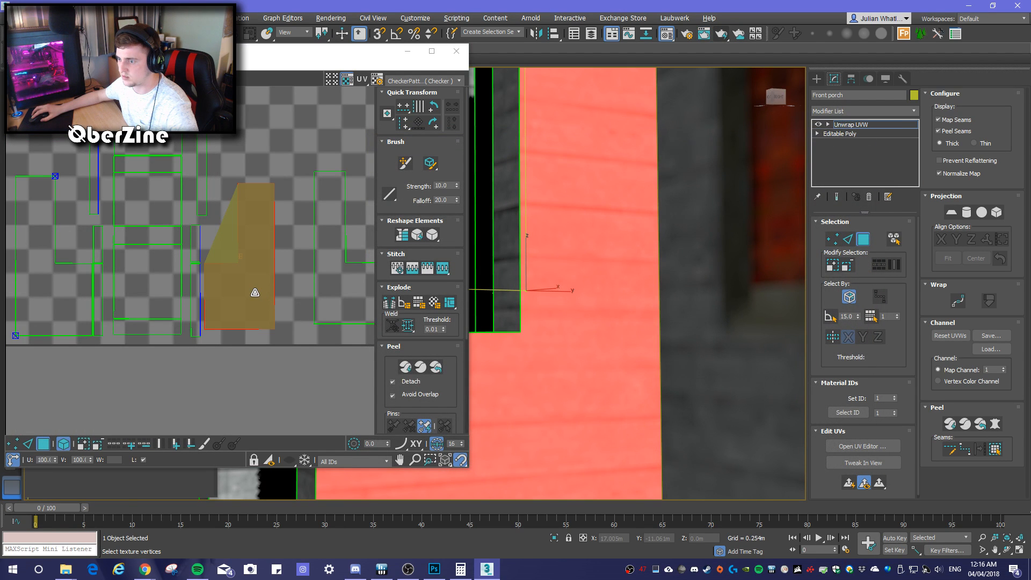
Move the L-shaped side-wall UV face slightly downward and render to check the plank alignment at the building joint
{"action": "left_click", "coordinate": [256, 292]}
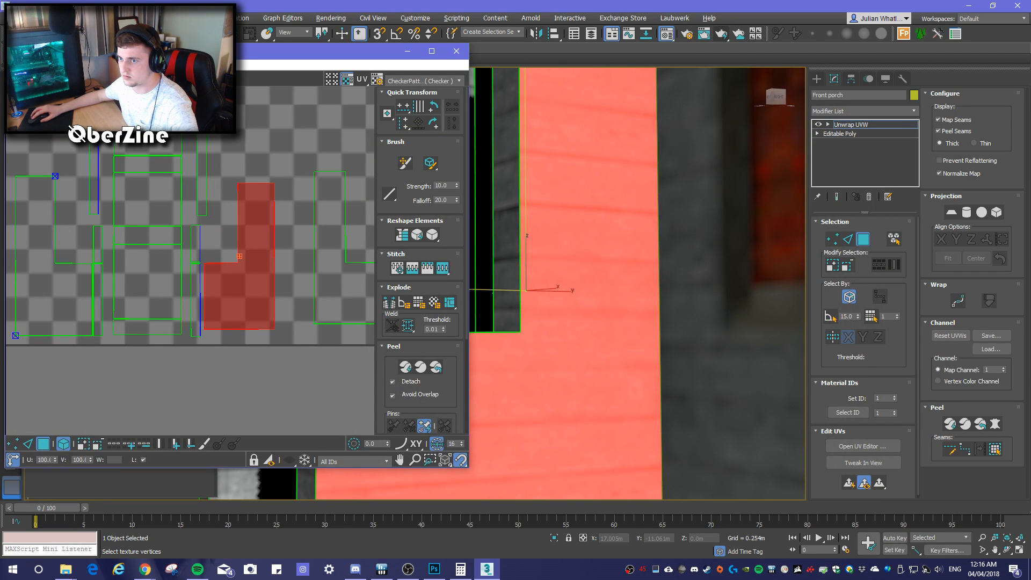
{"action": "key", "text": "w"}
{"action": "left_click_drag", "start_coordinate": [237, 214], "coordinate": [236, 218]}
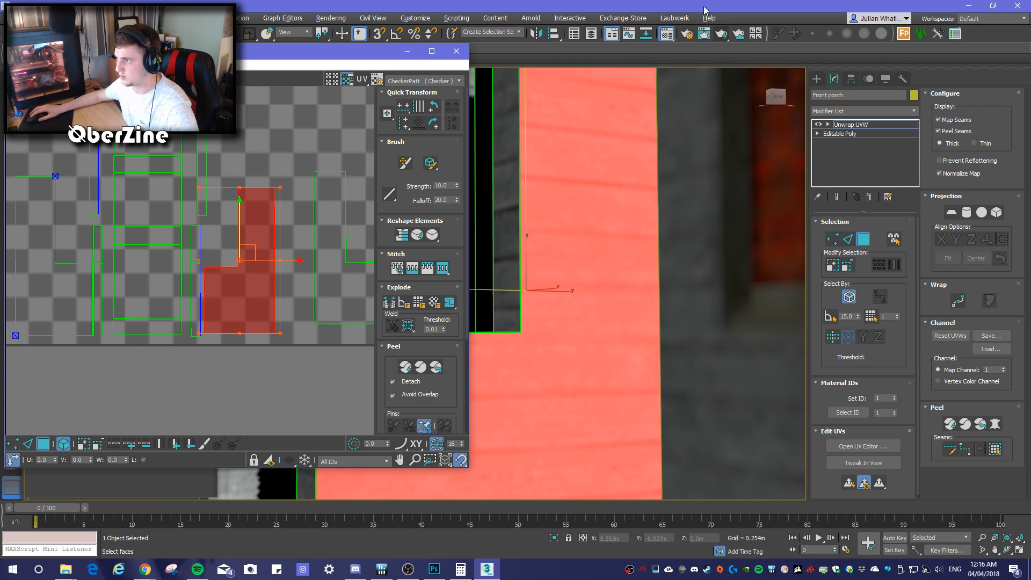
{"action": "left_click", "coordinate": [704, 33]}
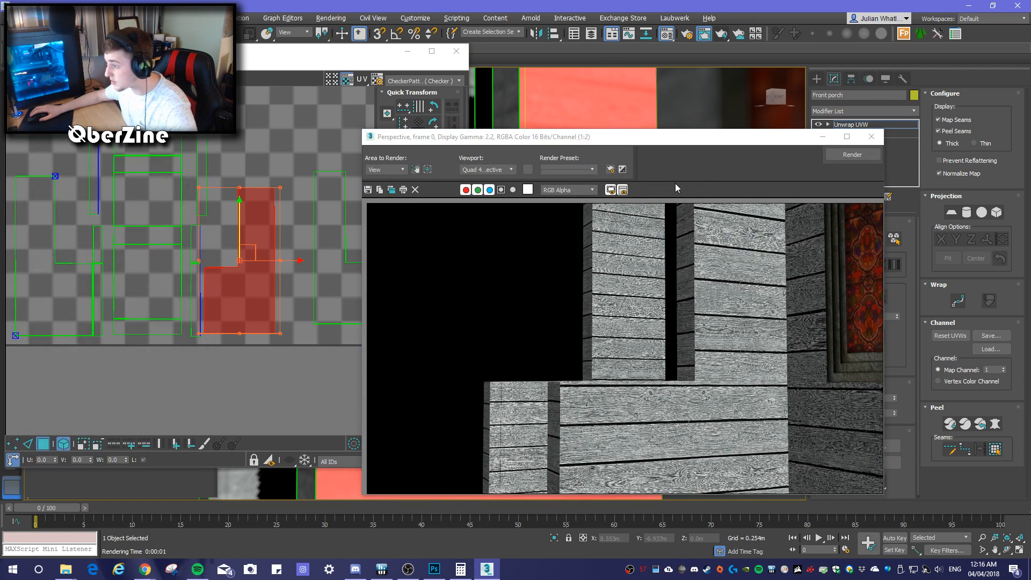
{"action": "left_click", "coordinate": [872, 137]}
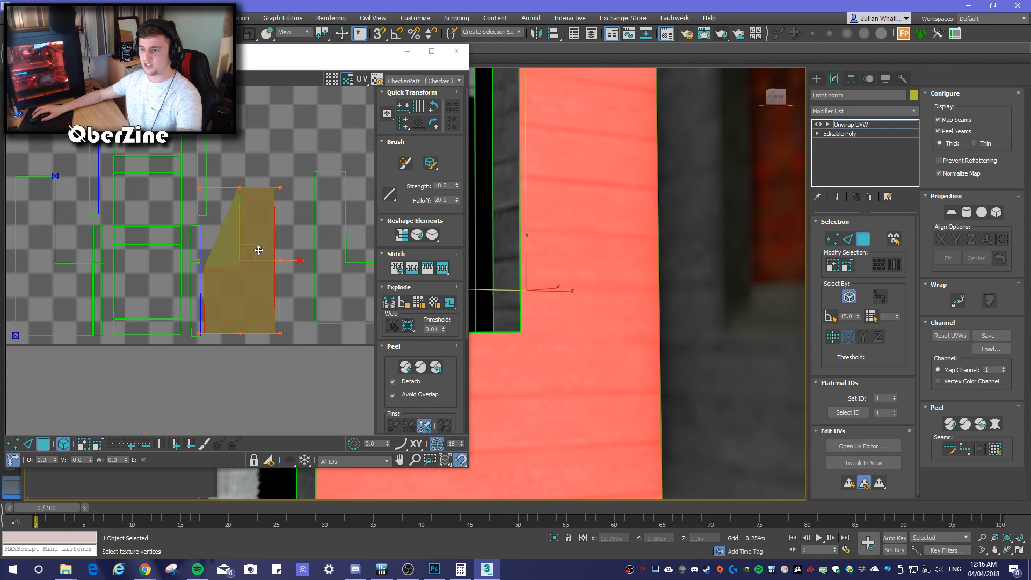
Enlarge the L-shaped side-wall UV face slightly in two increments, rendering the porch after each one
{"action": "left_click", "coordinate": [265, 287]}
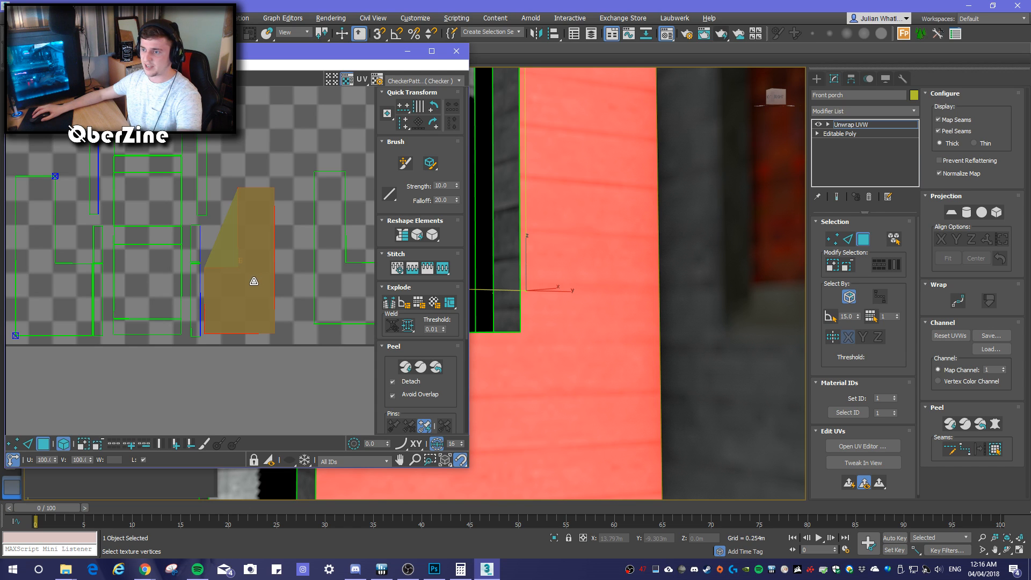
{"action": "left_click_drag", "start_coordinate": [253, 281], "coordinate": [254, 280]}
{"action": "left_click", "coordinate": [256, 280]}
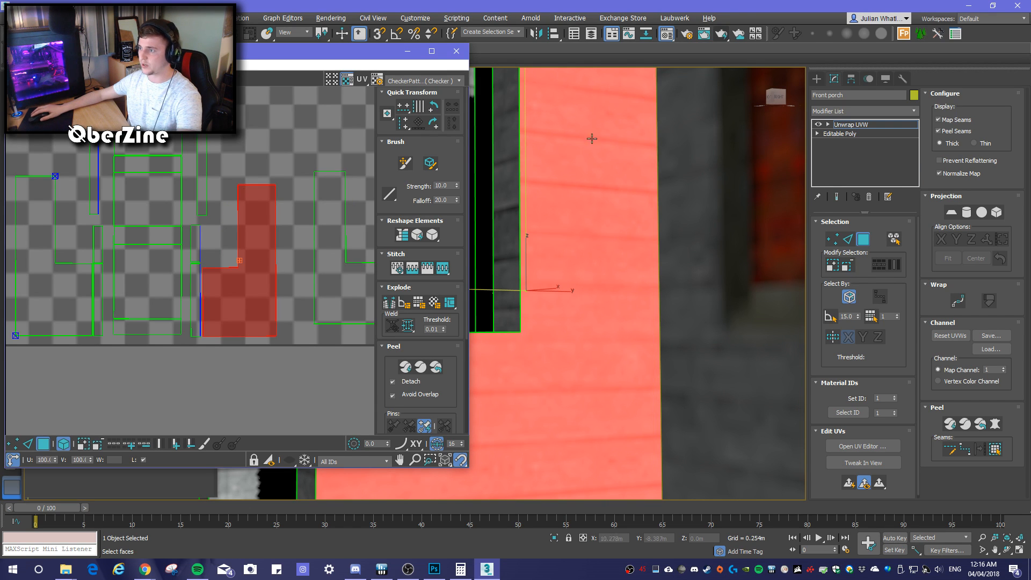
{"action": "left_click", "coordinate": [722, 33]}
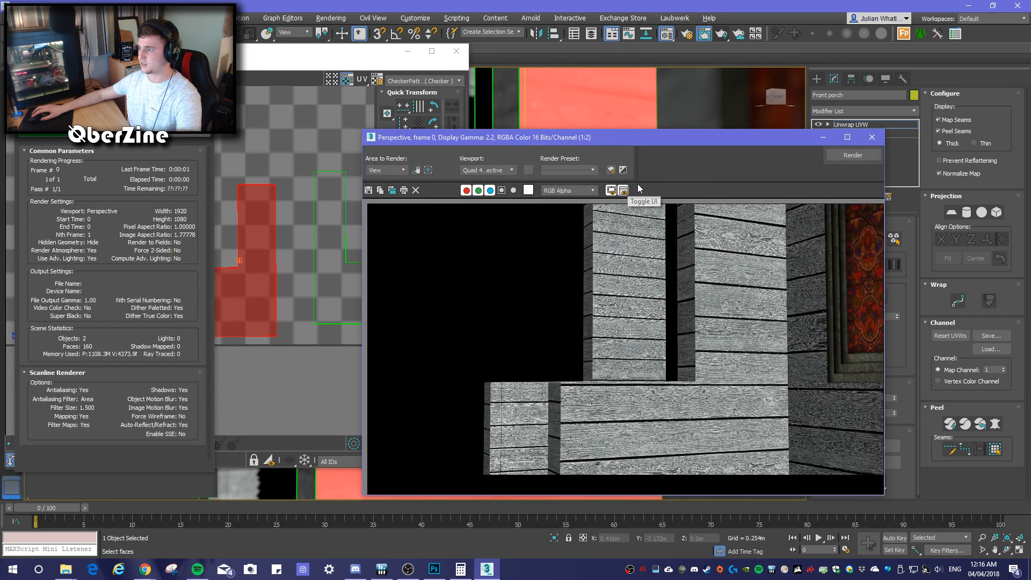
{"action": "left_click", "coordinate": [872, 137]}
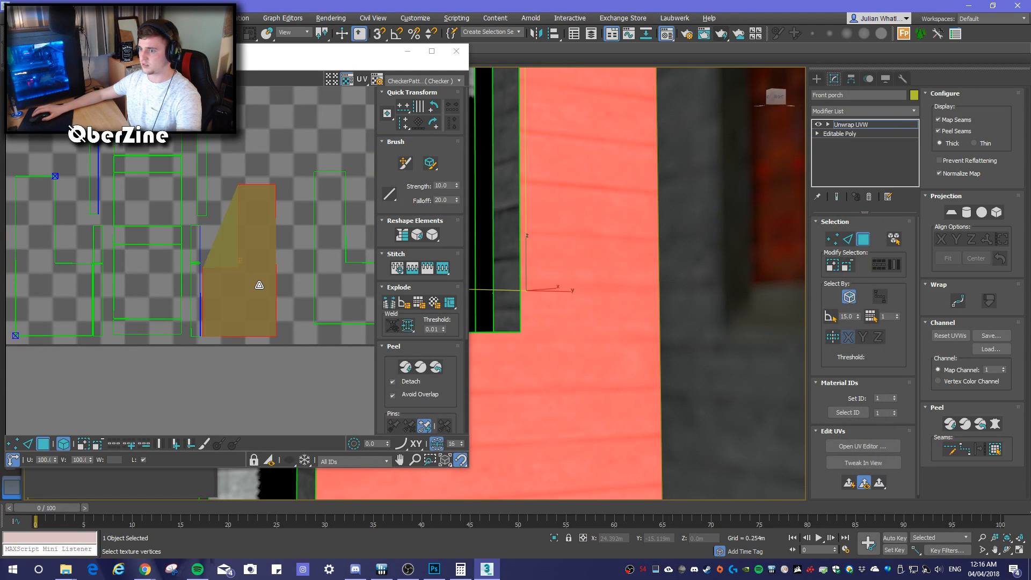
{"action": "left_click", "coordinate": [253, 285]}
{"action": "left_click", "coordinate": [253, 286]}
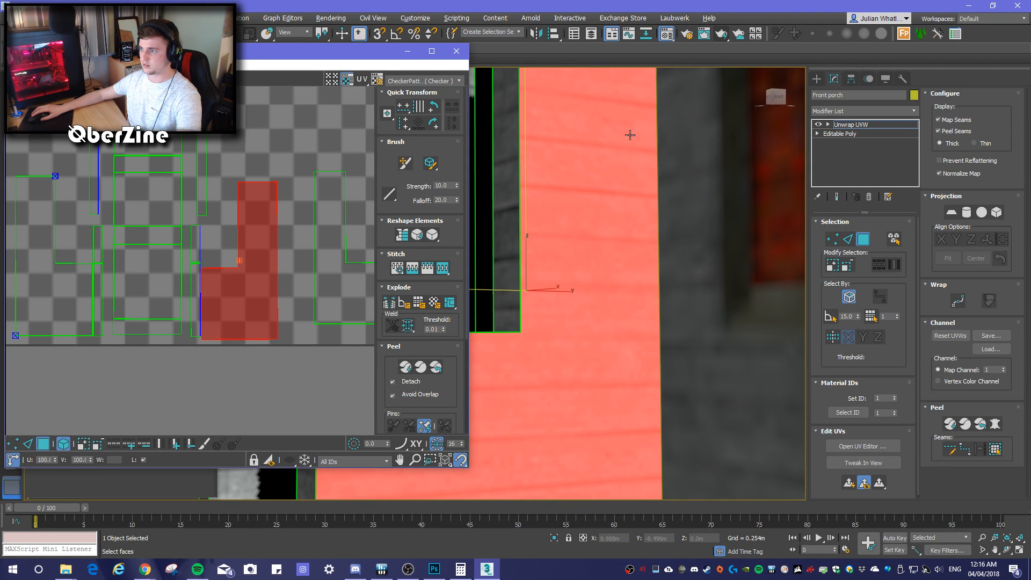
{"action": "left_click", "coordinate": [722, 33]}
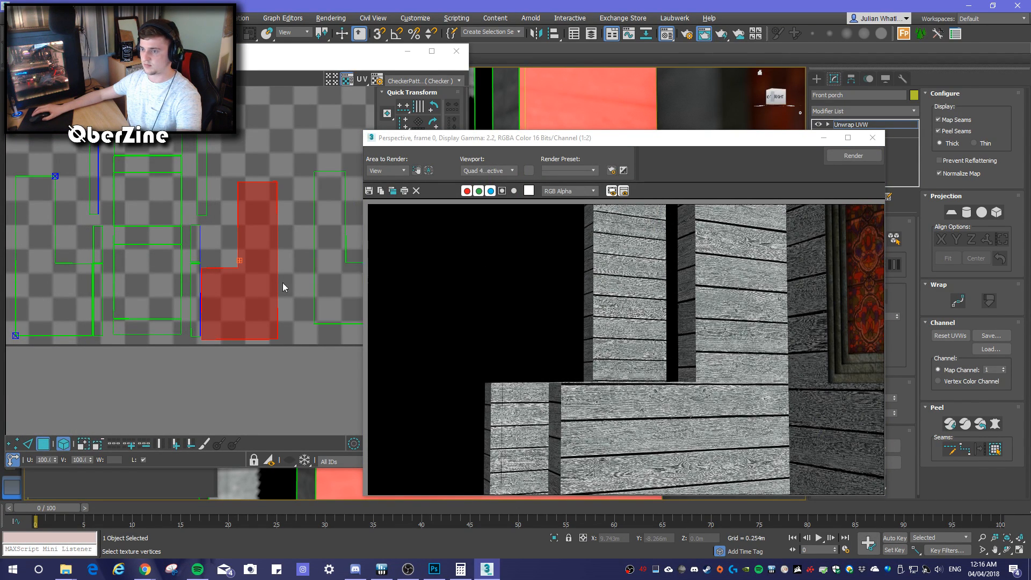
Enlarge the side-wall UV face further, shift it slightly upward, and render again
{"action": "left_click", "coordinate": [262, 264]}
{"action": "left_click_drag", "start_coordinate": [262, 264], "coordinate": [255, 266]}
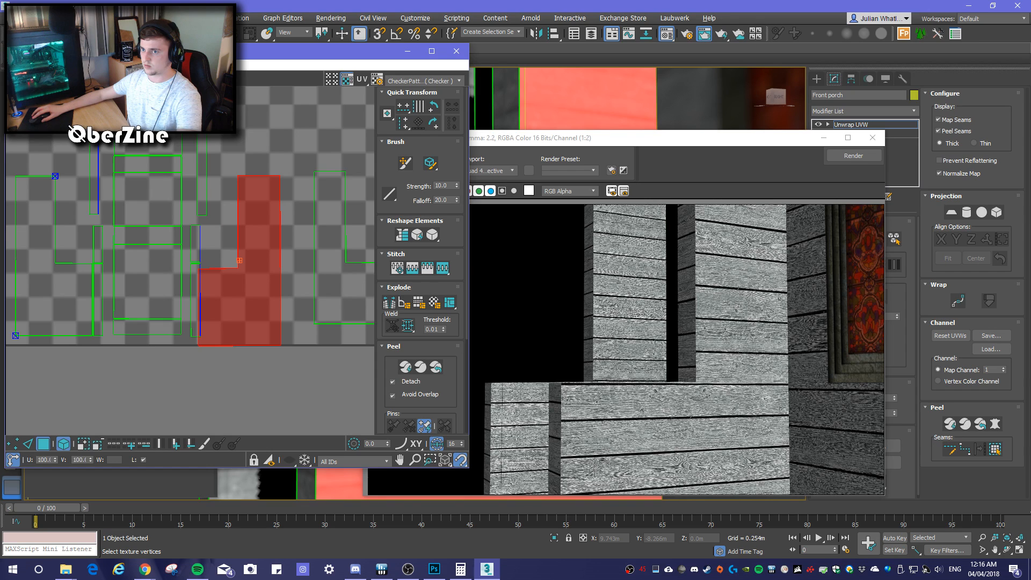
{"action": "key", "text": "t"}
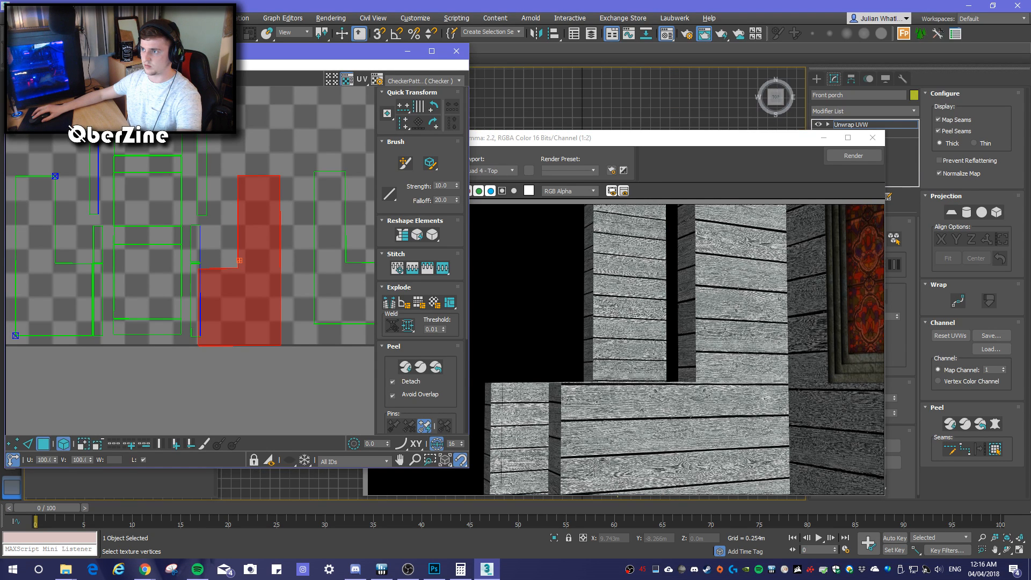
{"action": "key", "text": "p"}
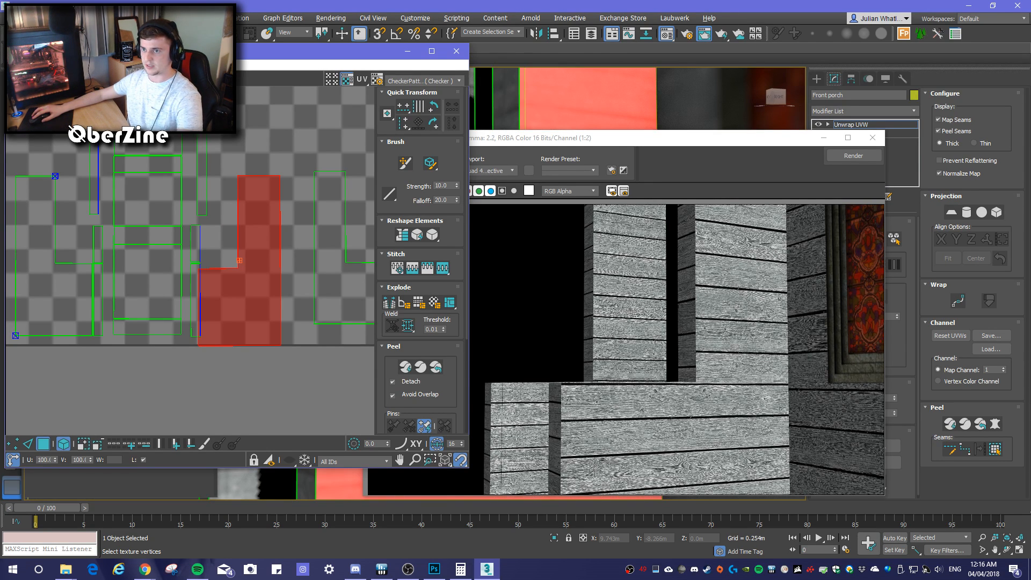
{"action": "left_click", "coordinate": [239, 209]}
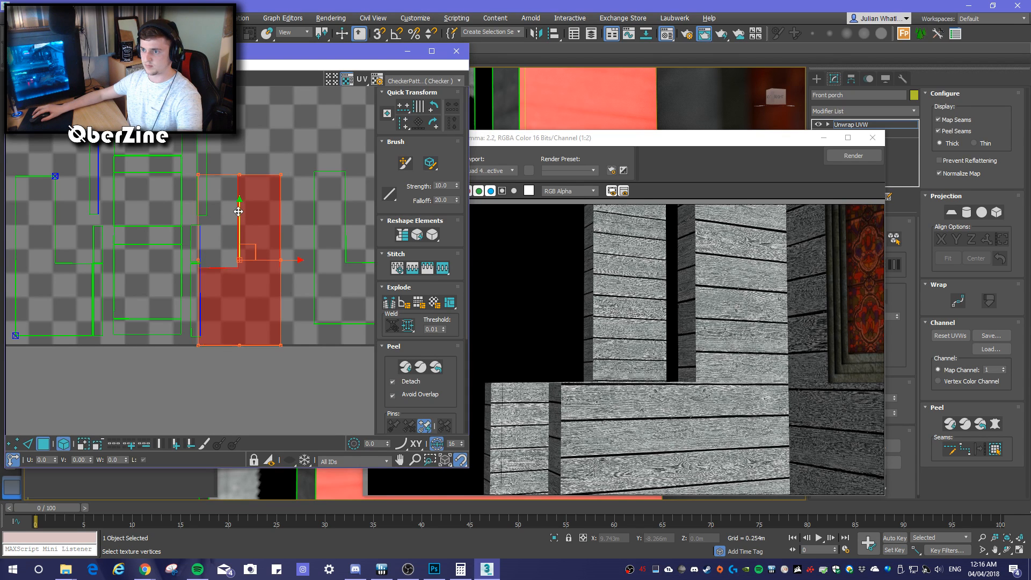
{"action": "left_click", "coordinate": [854, 156]}
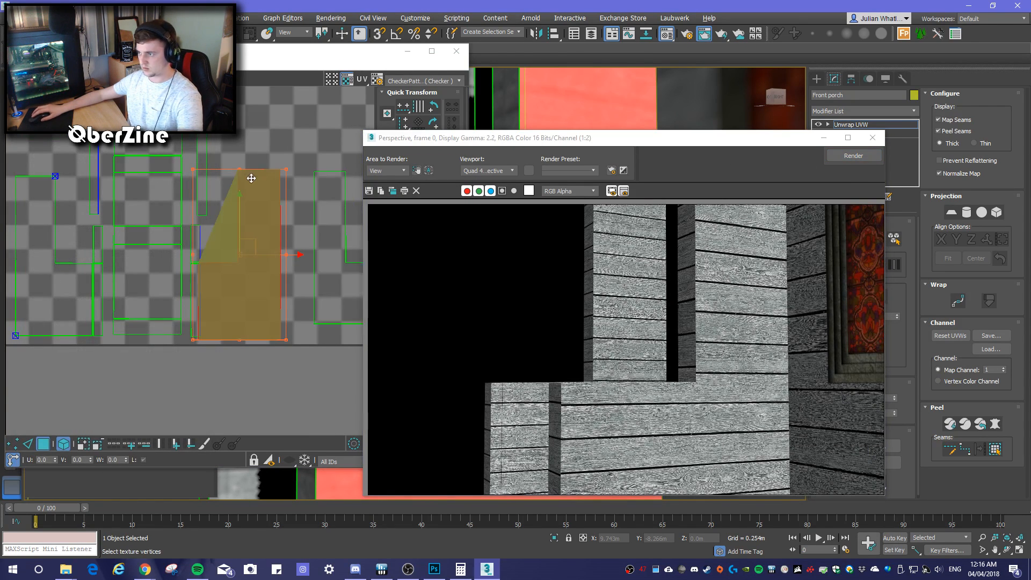
Shrink the L-shaped side-wall UV face in small increments, rendering after each to compare its planks with the building's
{"action": "left_click", "coordinate": [266, 228]}
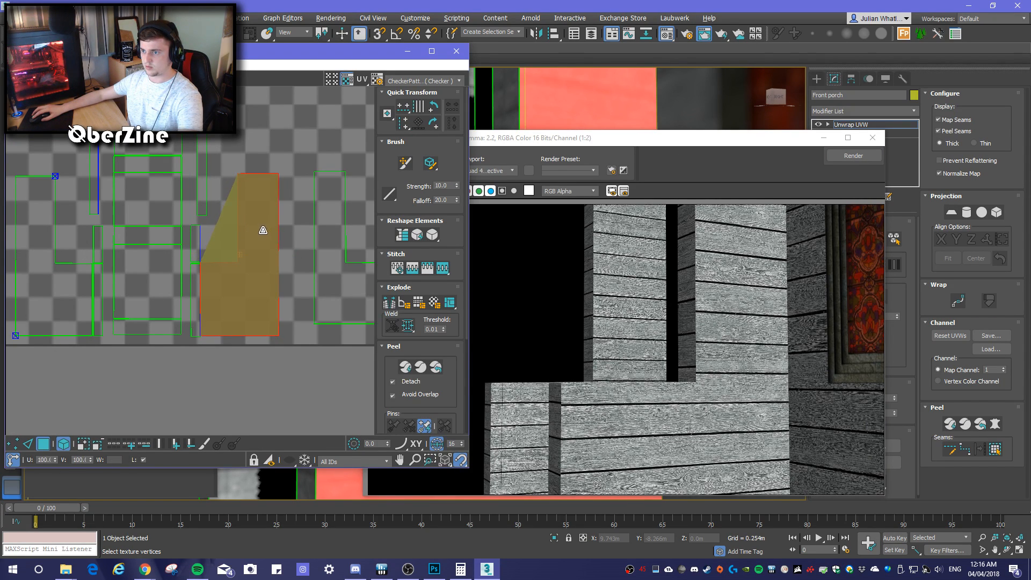
{"action": "left_click", "coordinate": [854, 155]}
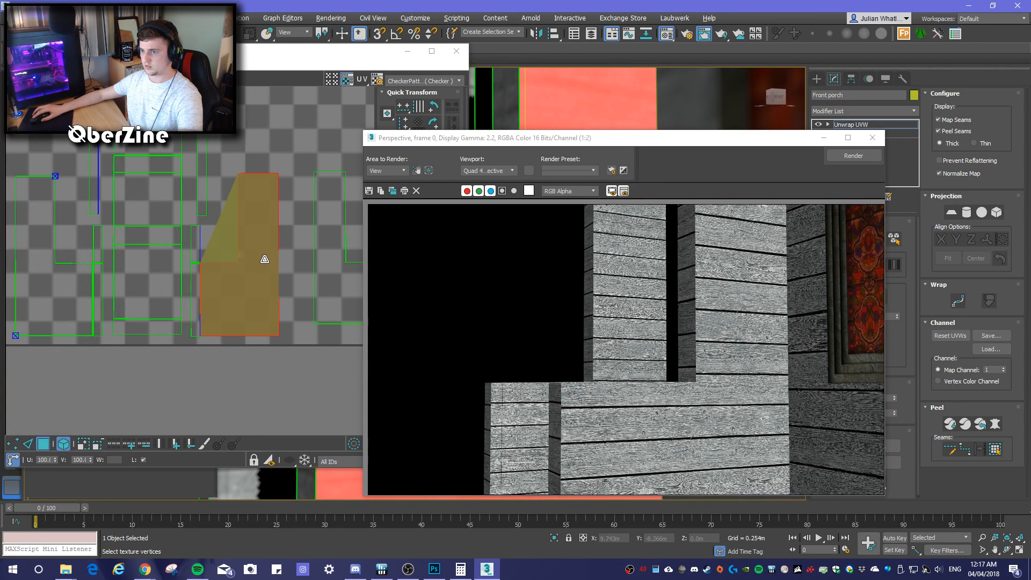
{"action": "left_click", "coordinate": [266, 256]}
{"action": "left_click", "coordinate": [854, 155]}
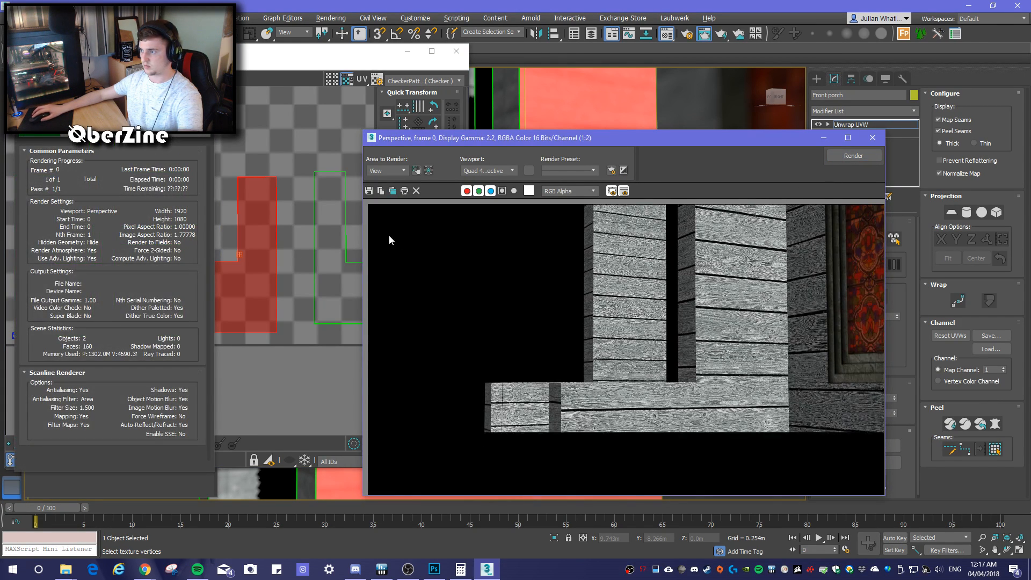
{"action": "left_click", "coordinate": [854, 155]}
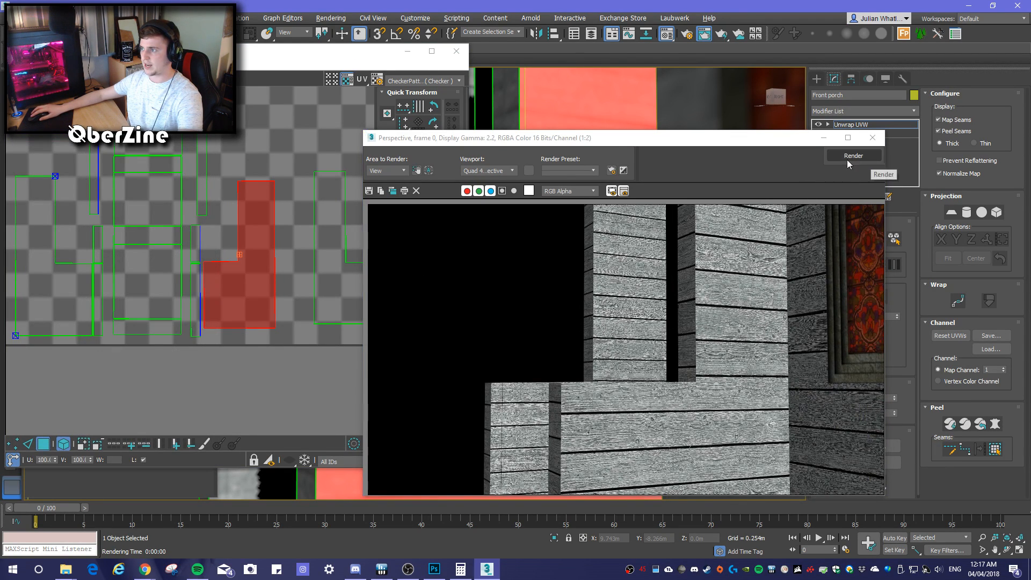
{"action": "left_click", "coordinate": [269, 250]}
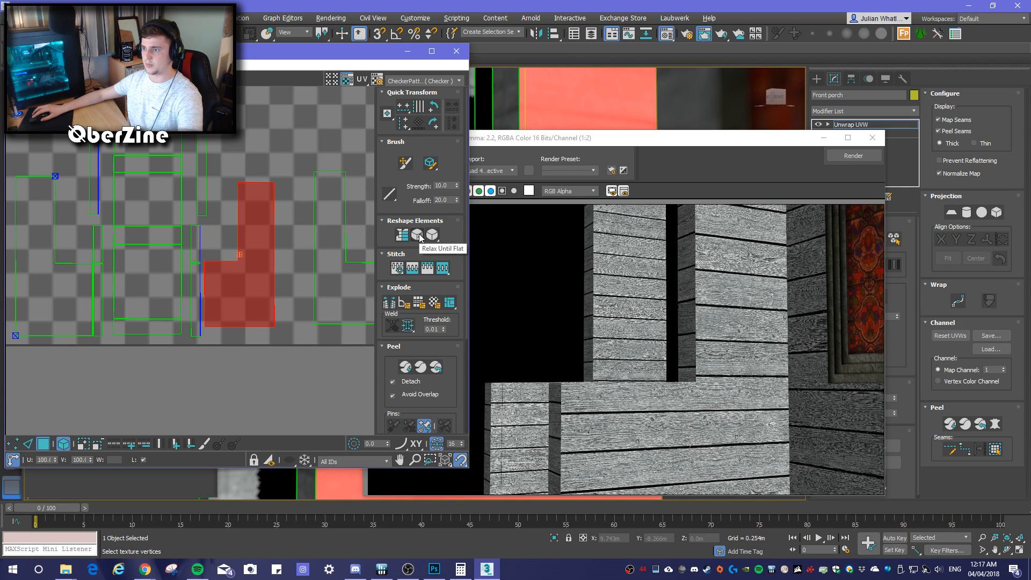
{"action": "left_click", "coordinate": [872, 160]}
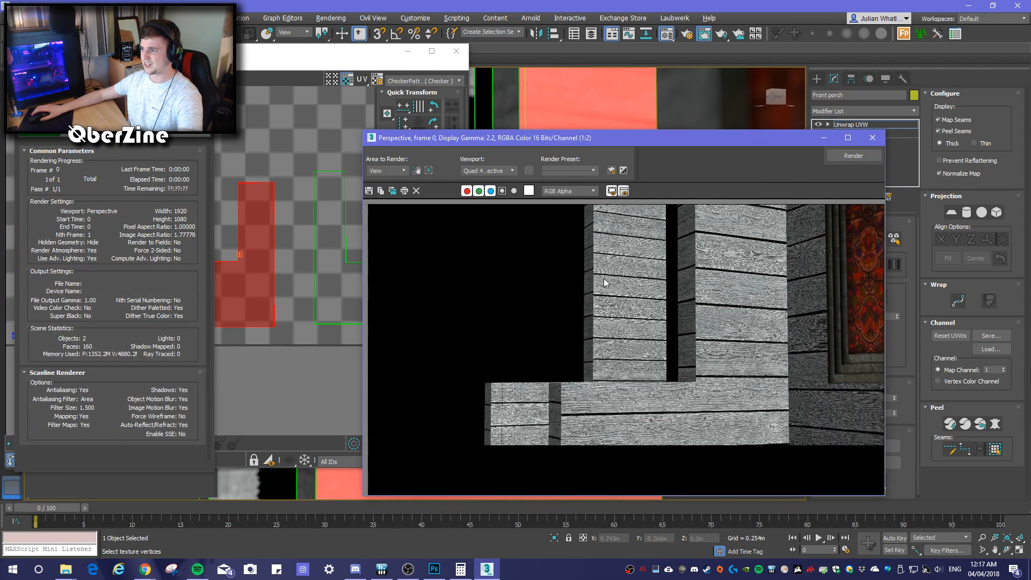
Deselect the side-wall face, apply Relax Until Flat to the porch's UV layout, and inspect the resulting shells
{"action": "left_click", "coordinate": [270, 166]}
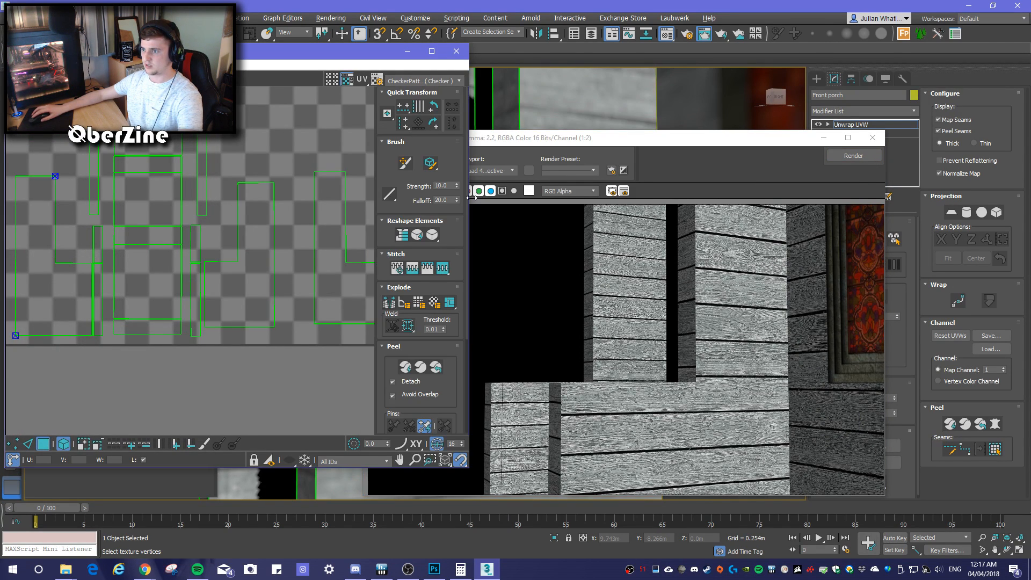
{"action": "left_click", "coordinate": [417, 237]}
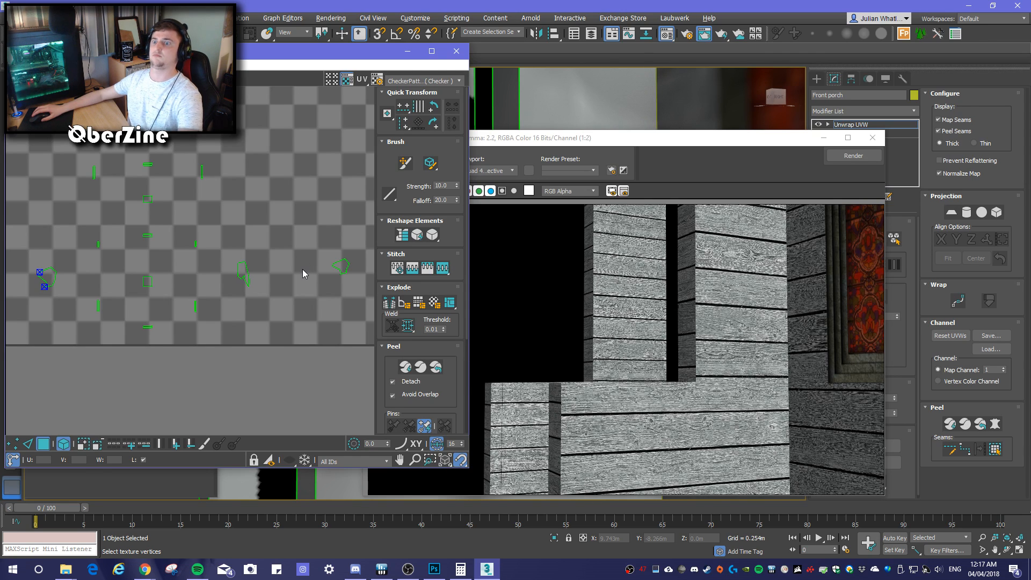
{"action": "scroll", "coordinate": [304, 282], "scroll_direction": "down", "scroll_amount": 3}
{"action": "scroll", "coordinate": [310, 290], "scroll_direction": "down", "scroll_amount": 2}
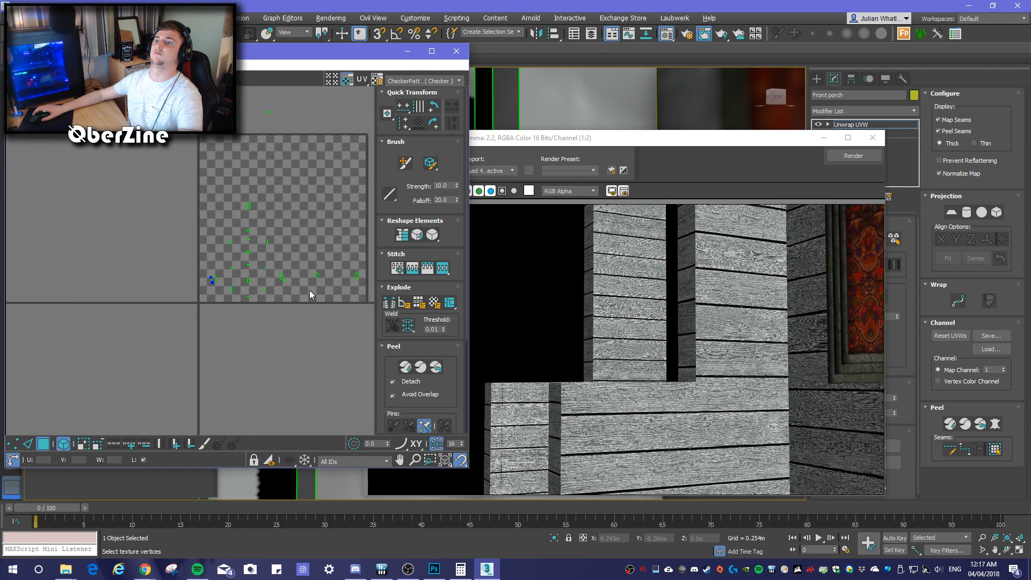
{"action": "scroll", "coordinate": [309, 290], "scroll_direction": "up", "scroll_amount": 10}
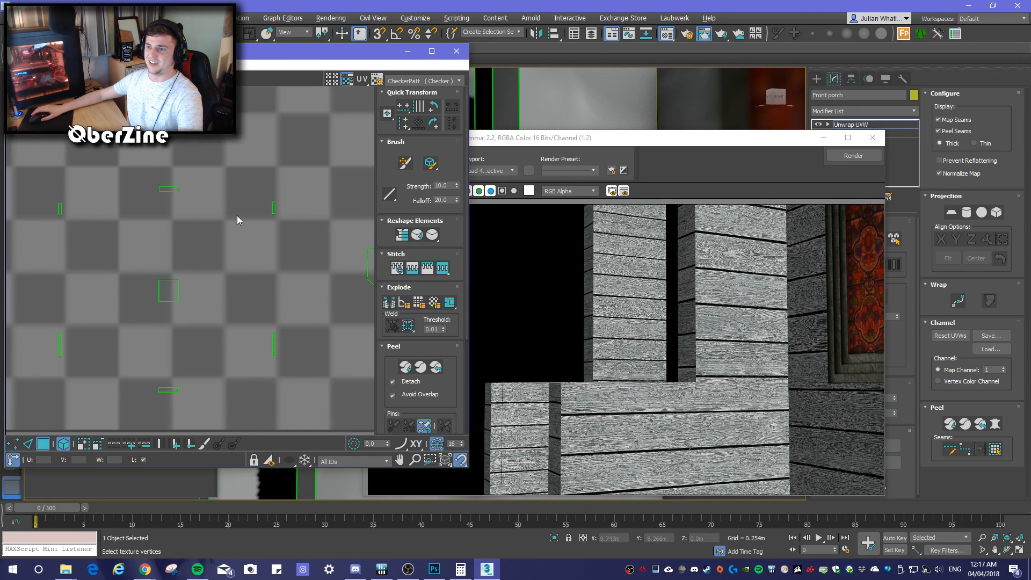
{"action": "scroll", "coordinate": [247, 268], "scroll_direction": "down", "scroll_amount": 4}
{"action": "scroll", "coordinate": [292, 281], "scroll_direction": "up", "scroll_amount": 6}
{"action": "scroll", "coordinate": [212, 268], "scroll_direction": "down", "scroll_amount": 6}
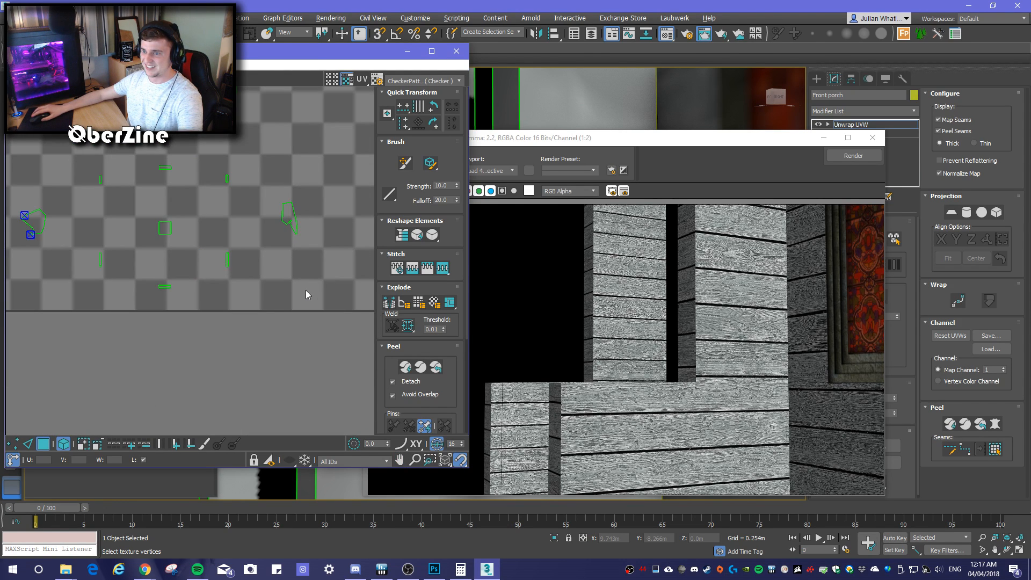
Render the porch with the relaxed UVs close-up and from farther out to compare its planks with the building walls
{"action": "left_click", "coordinate": [853, 157]}
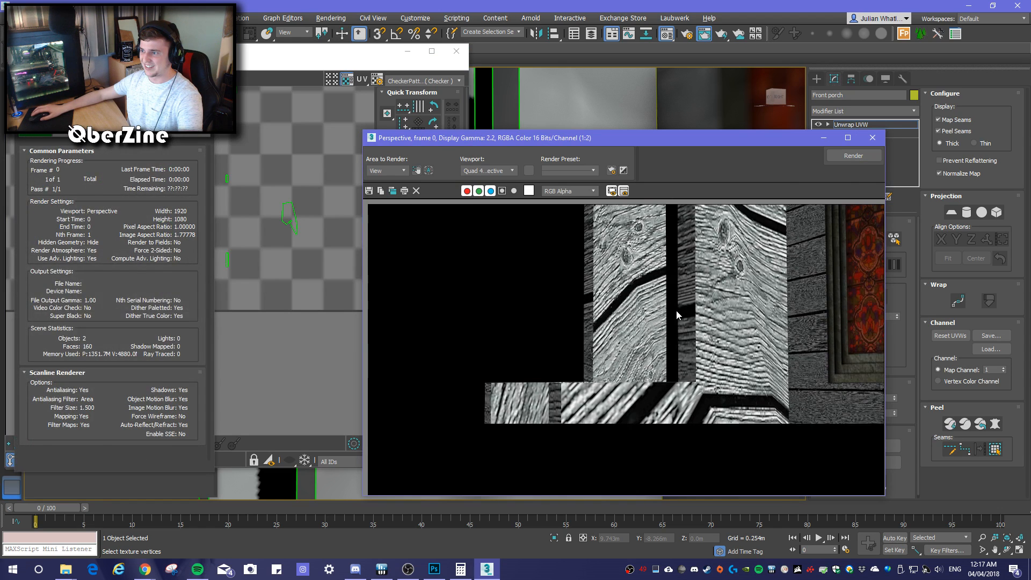
{"action": "scroll", "coordinate": [719, 441], "scroll_direction": "up", "scroll_amount": 5}
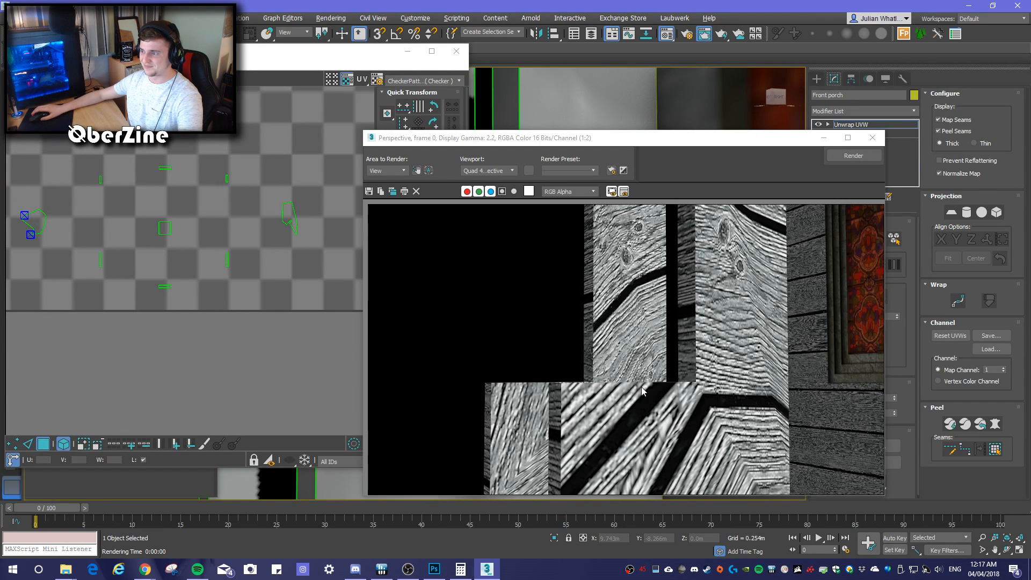
{"action": "scroll", "coordinate": [719, 441], "scroll_direction": "down", "scroll_amount": 1}
{"action": "left_click", "coordinate": [872, 137]}
{"action": "scroll", "coordinate": [500, 84], "scroll_direction": "down", "scroll_amount": 5}
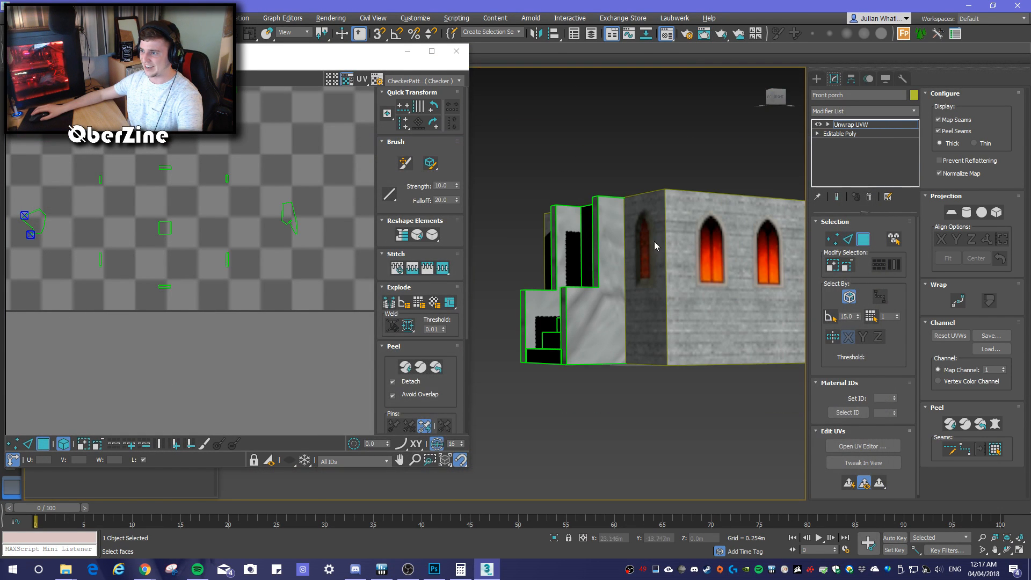
{"action": "left_click", "coordinate": [722, 33]}
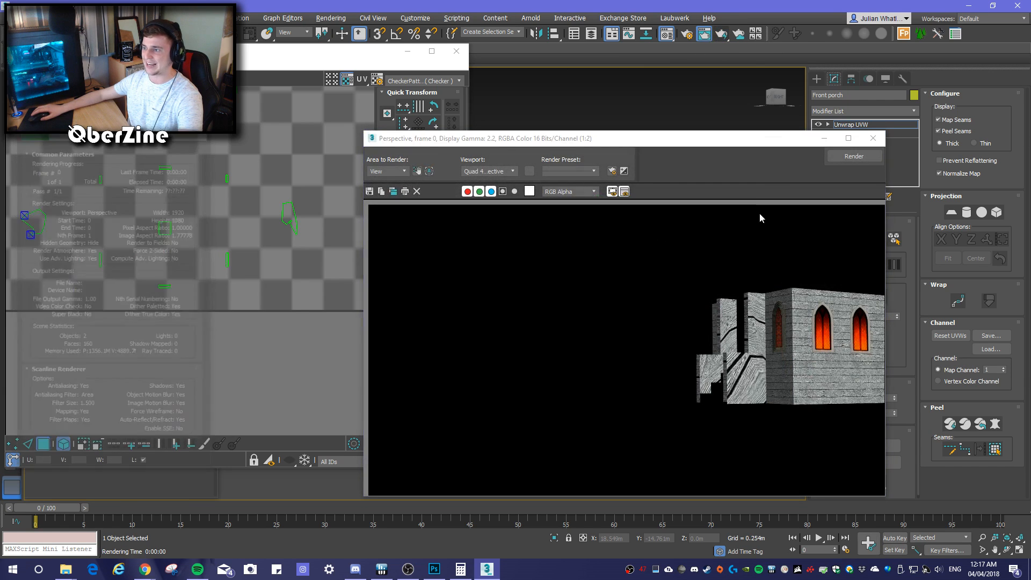
{"action": "left_click", "coordinate": [300, 227]}
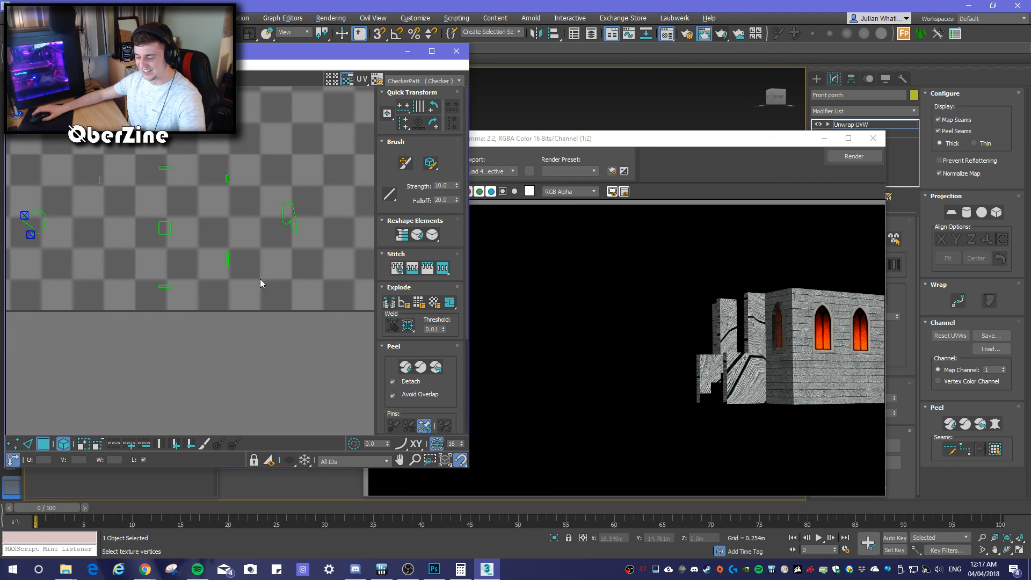
Undo the relax on the porch's UV layout to restore the rectangular shells, and render the porch again
{"action": "left_click_drag", "start_coordinate": [275, 67], "coordinate": [310, 61]}
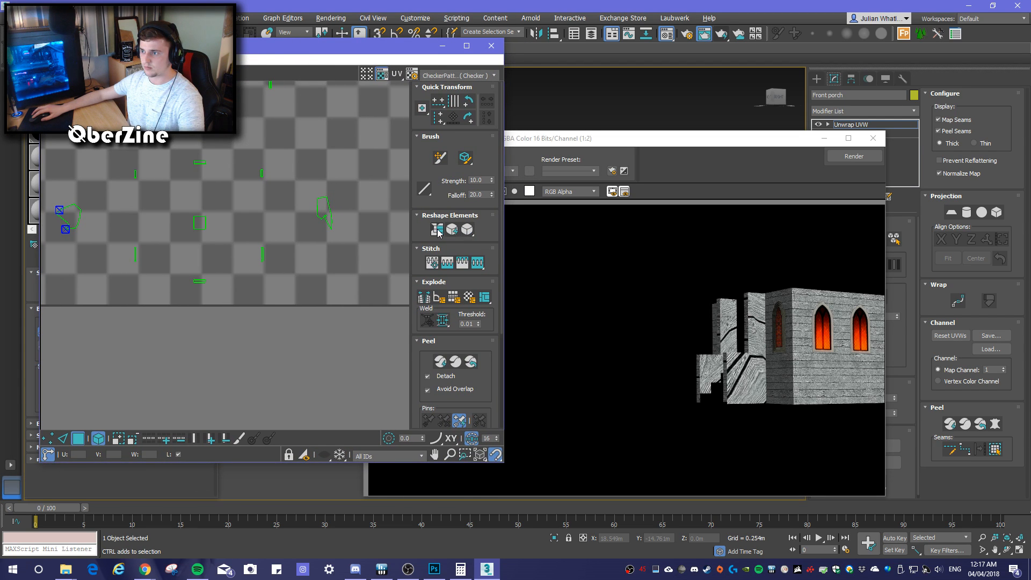
{"action": "middle_click_drag", "start_coordinate": [322, 267], "coordinate": [304, 286]}
{"action": "scroll", "coordinate": [304, 286], "scroll_direction": "up", "scroll_amount": 4}
{"action": "key", "text": "3"}
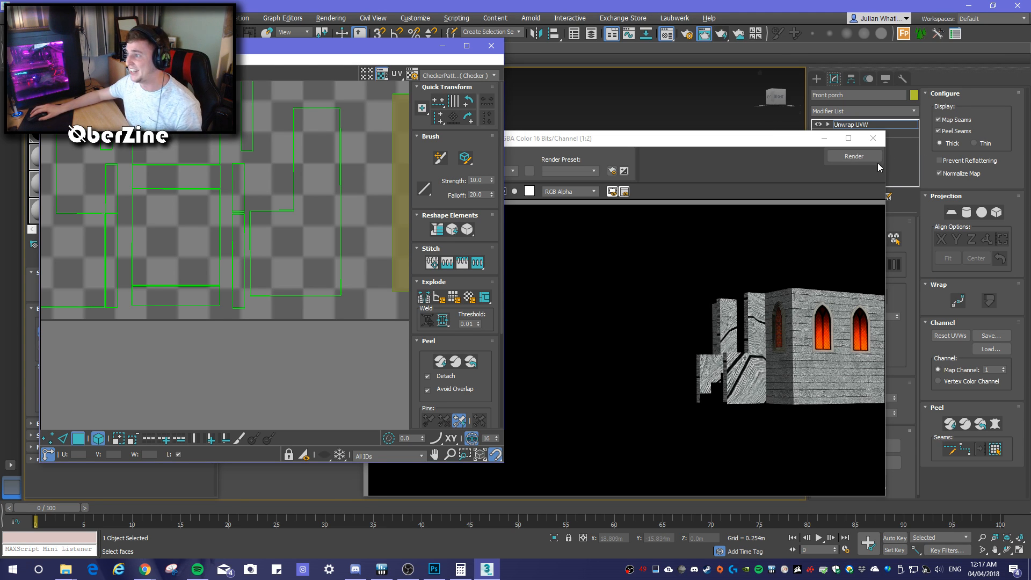
{"action": "left_click", "coordinate": [866, 156]}
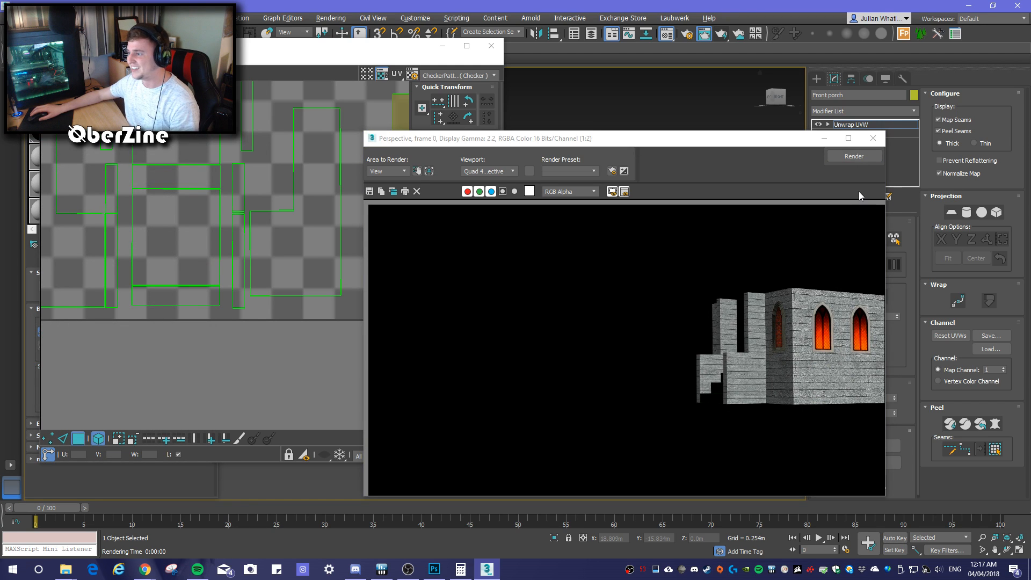
{"action": "left_click", "coordinate": [873, 138]}
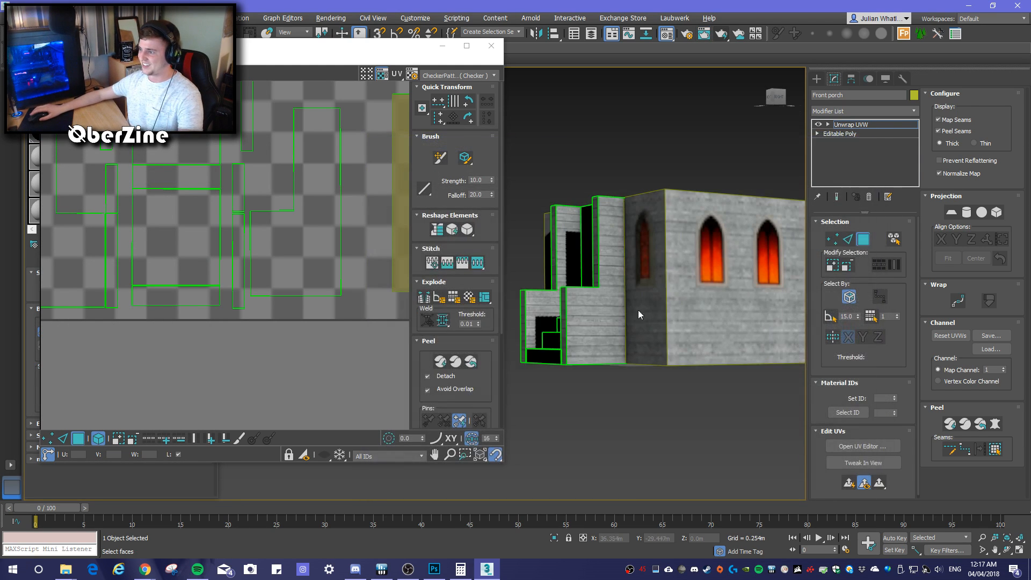
Render the porch and building from a distant view and a close front view to compare plank scale and alignment
{"action": "middle_click_drag", "start_coordinate": [581, 319], "coordinate": [661, 287], "text": "alt"}
{"action": "scroll", "coordinate": [607, 301], "scroll_direction": "down", "scroll_amount": 5}
{"action": "scroll", "coordinate": [607, 302], "scroll_direction": "up", "scroll_amount": 2}
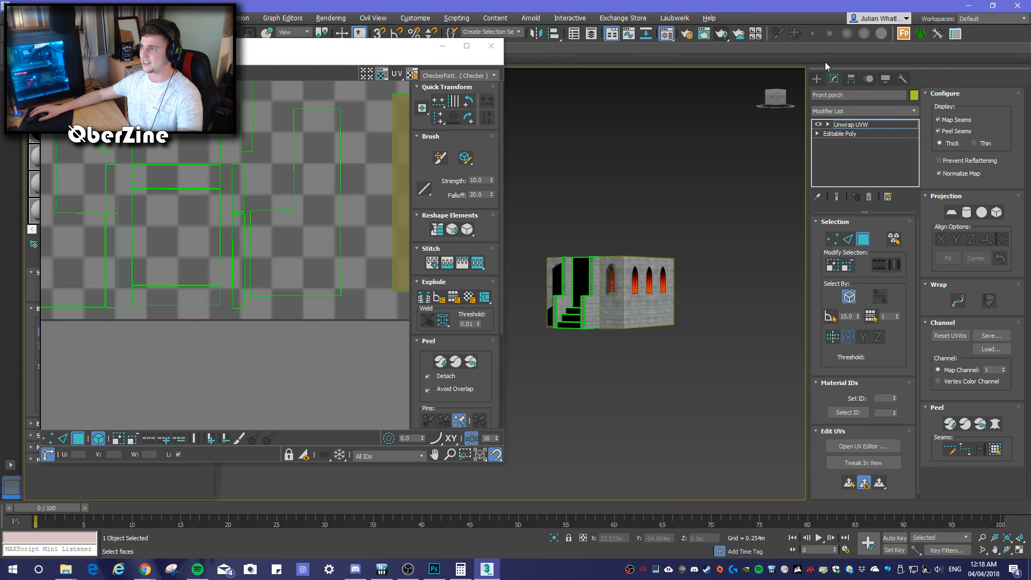
{"action": "left_click", "coordinate": [728, 36]}
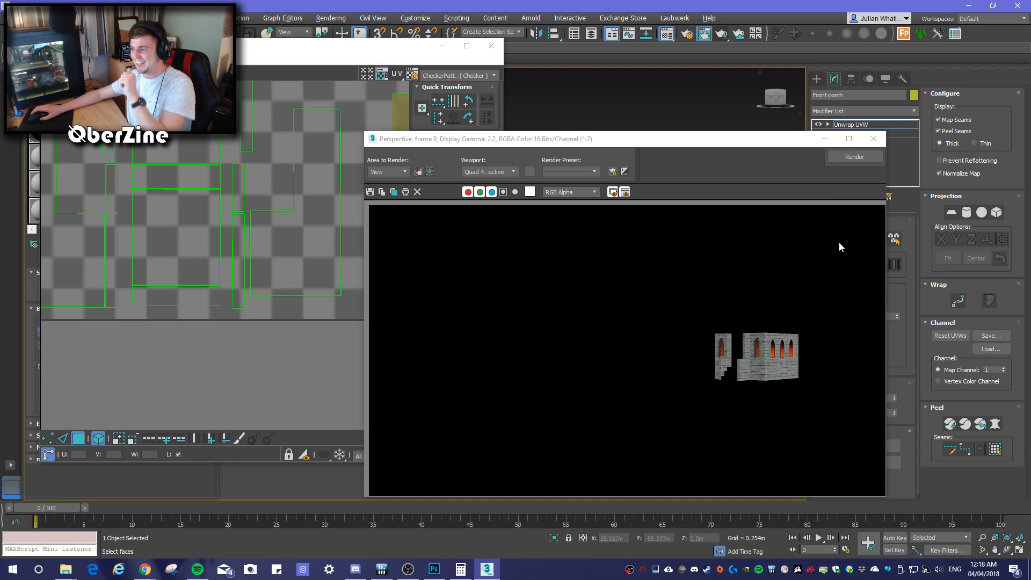
{"action": "left_click", "coordinate": [873, 138]}
{"action": "scroll", "coordinate": [716, 289], "scroll_direction": "up", "scroll_amount": 6}
{"action": "scroll", "coordinate": [697, 275], "scroll_direction": "up", "scroll_amount": 6}
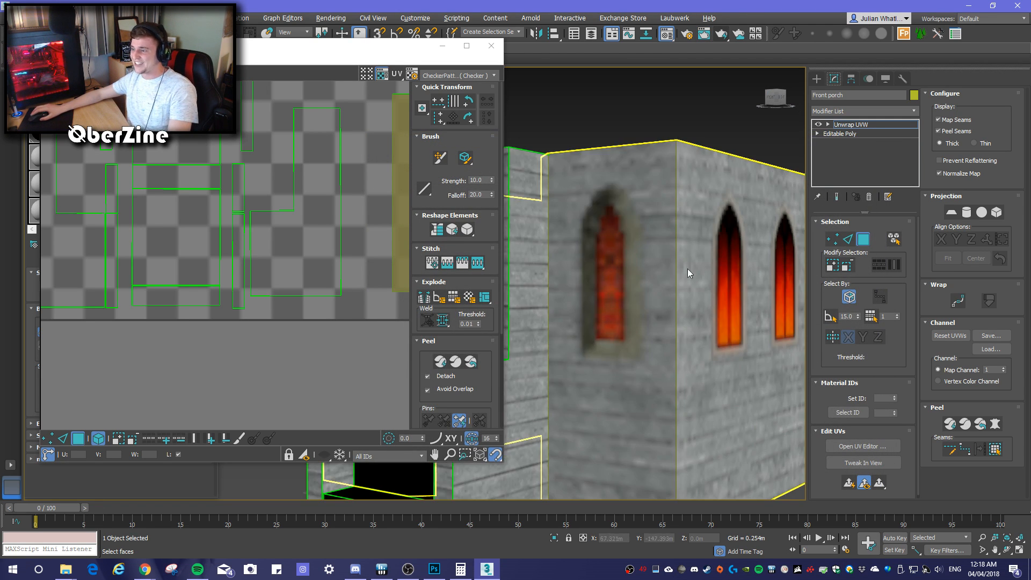
{"action": "left_click", "coordinate": [722, 34]}
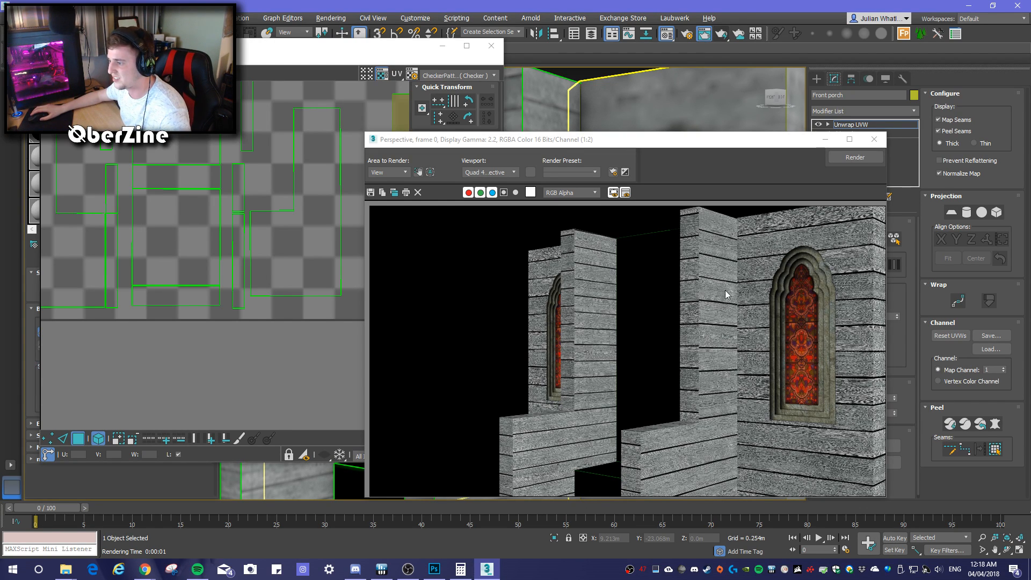
{"action": "left_click", "coordinate": [875, 140]}
Select both narrow front-edge UV faces of the upper porch walls, shift them slightly upward, and clear the selection
{"action": "middle_click_drag", "start_coordinate": [621, 298], "coordinate": [698, 311], "text": "alt"}
{"action": "middle_click_drag", "start_coordinate": [608, 320], "coordinate": [717, 290]}
{"action": "middle_click_drag", "start_coordinate": [640, 290], "coordinate": [656, 311]}
{"action": "left_click", "coordinate": [638, 259]}
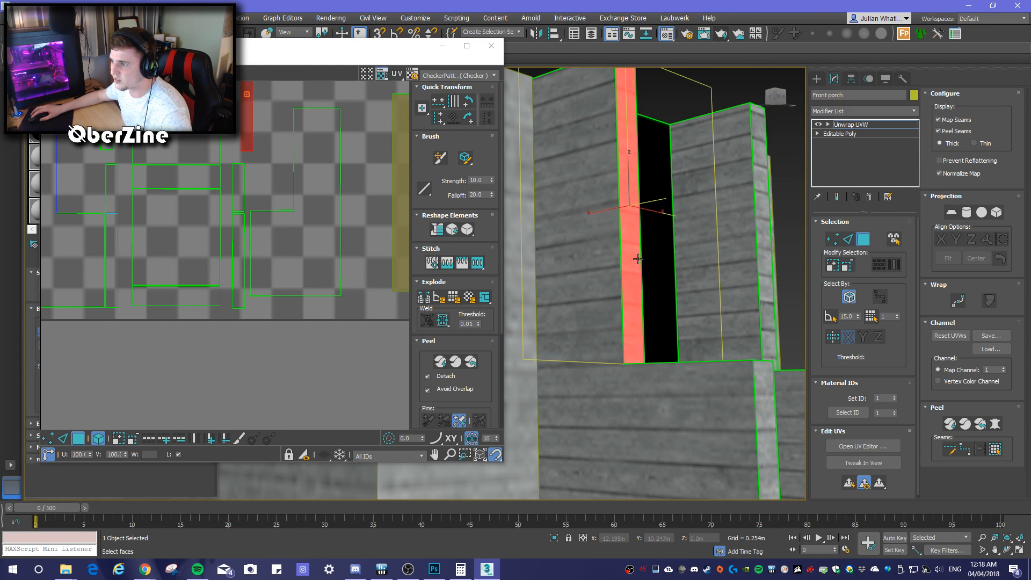
{"action": "middle_click_drag", "start_coordinate": [277, 157], "coordinate": [308, 253]}
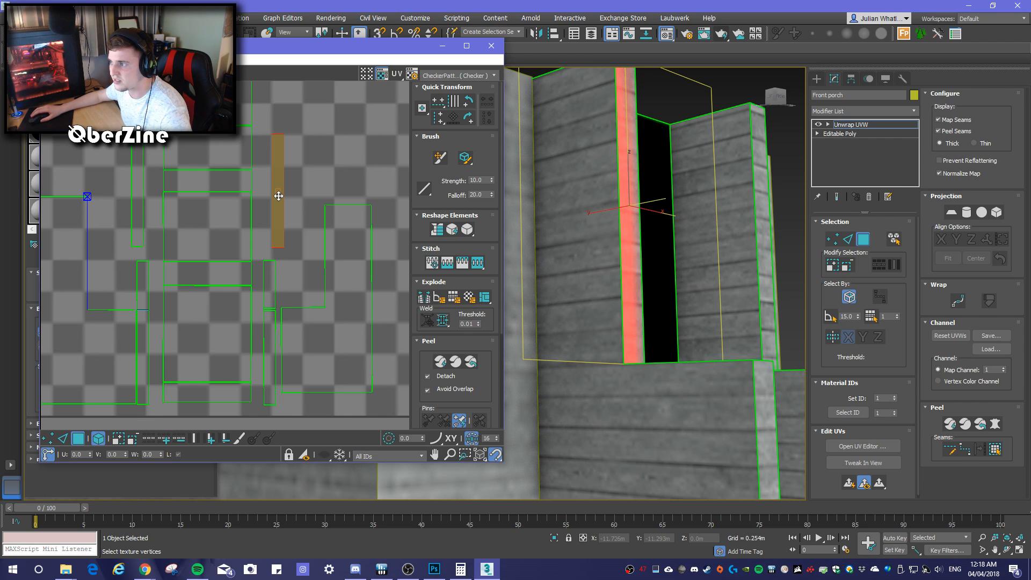
{"action": "left_click", "coordinate": [137, 196], "text": "ctrl"}
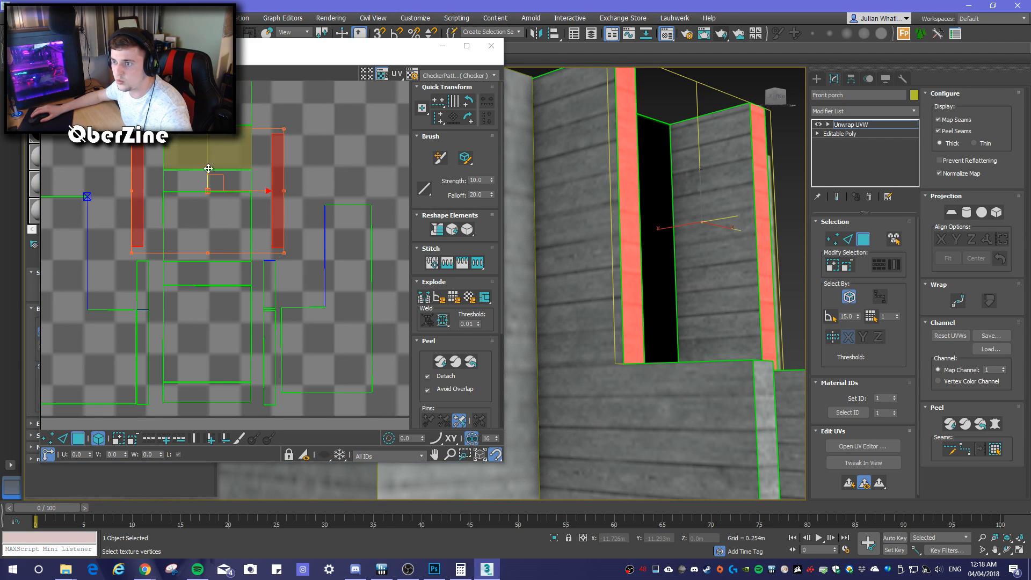
{"action": "left_click_drag", "start_coordinate": [208, 149], "coordinate": [201, 141]}
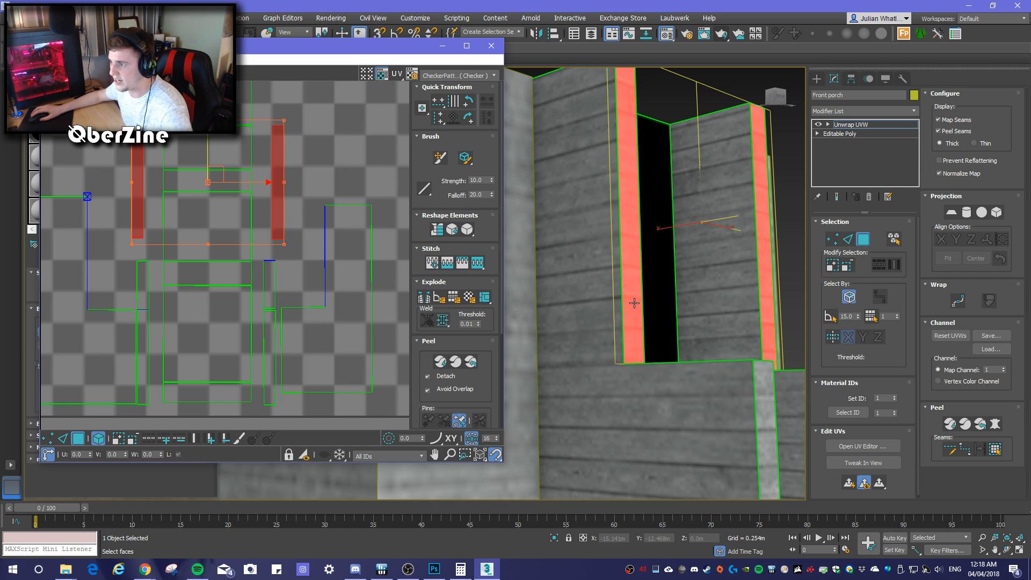
{"action": "left_click", "coordinate": [295, 207]}
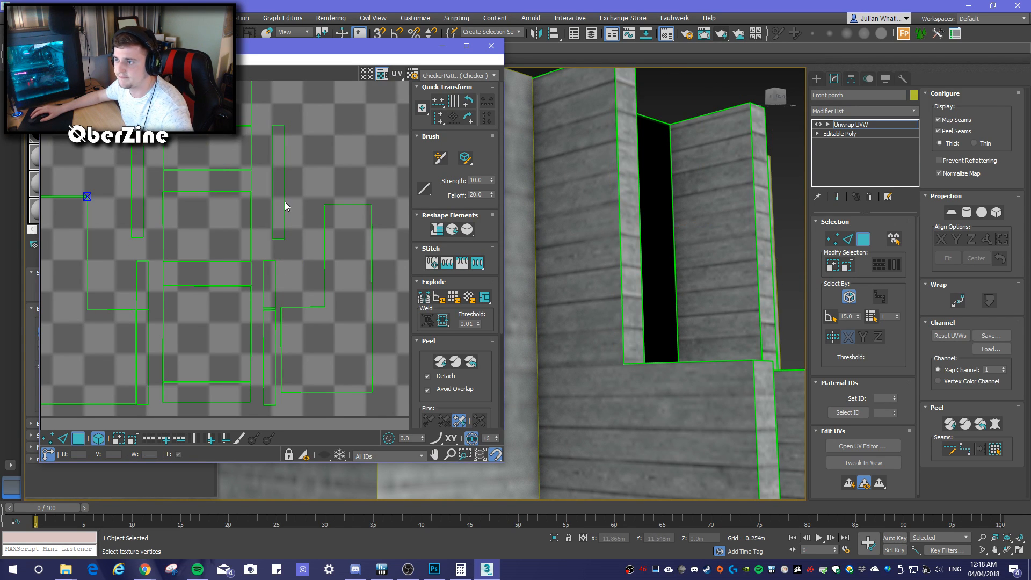
Select only one upper front-edge UV strip and nudge it slightly upward to line up its planks
{"action": "left_click", "coordinate": [281, 198]}
{"action": "left_click", "coordinate": [137, 194]}
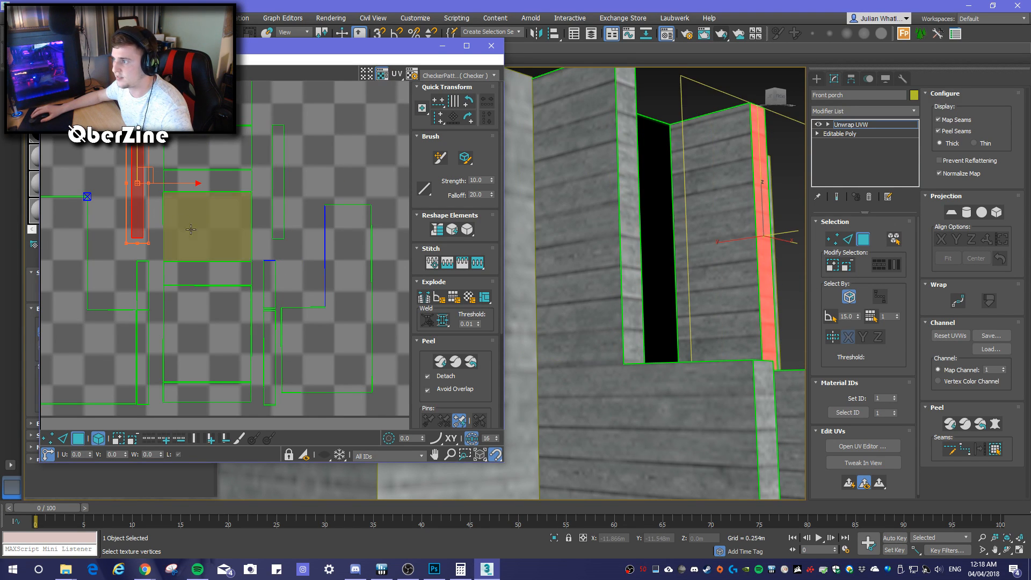
{"action": "middle_click_drag", "start_coordinate": [721, 344], "coordinate": [748, 368], "text": "alt"}
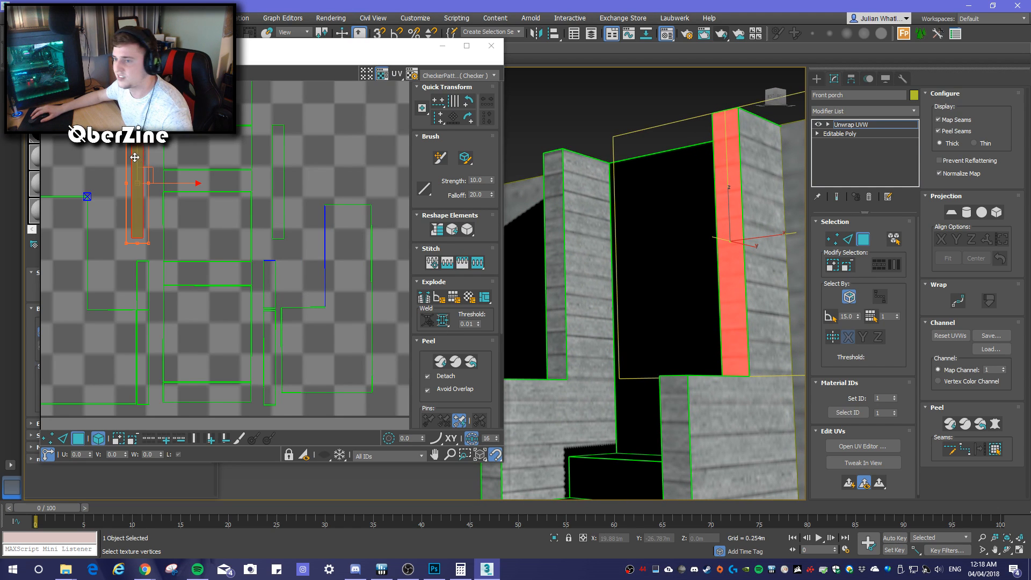
{"action": "left_click_drag", "start_coordinate": [137, 152], "coordinate": [135, 148]}
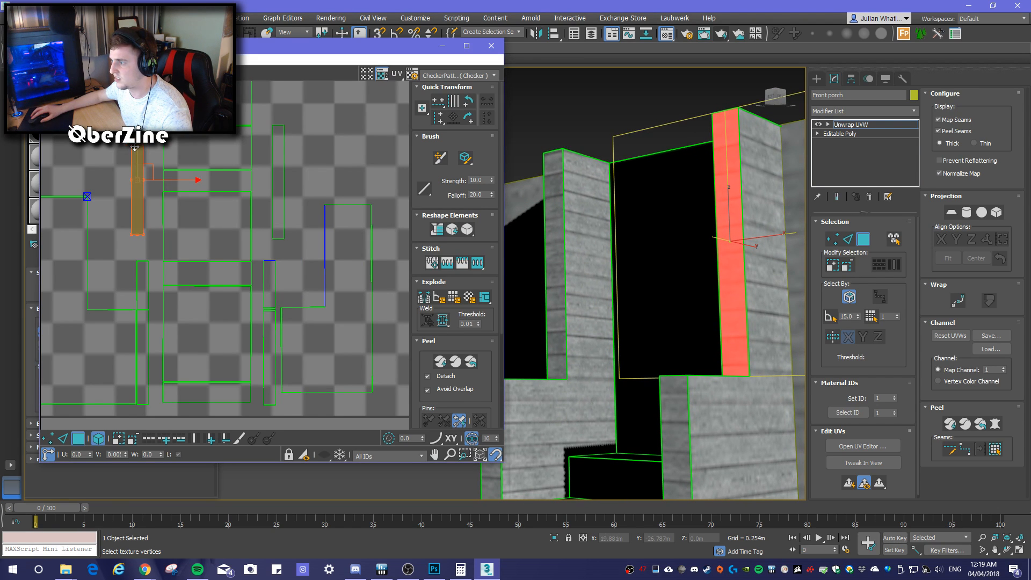
{"action": "mouse_move", "coordinate": [594, 354]}
{"action": "middle_mouse_down", "text": "alt"}
{"action": "mouse_move", "coordinate": [624, 357]}
{"action": "mouse_move", "coordinate": [608, 355]}
{"action": "middle_mouse_up", "text": "alt"}
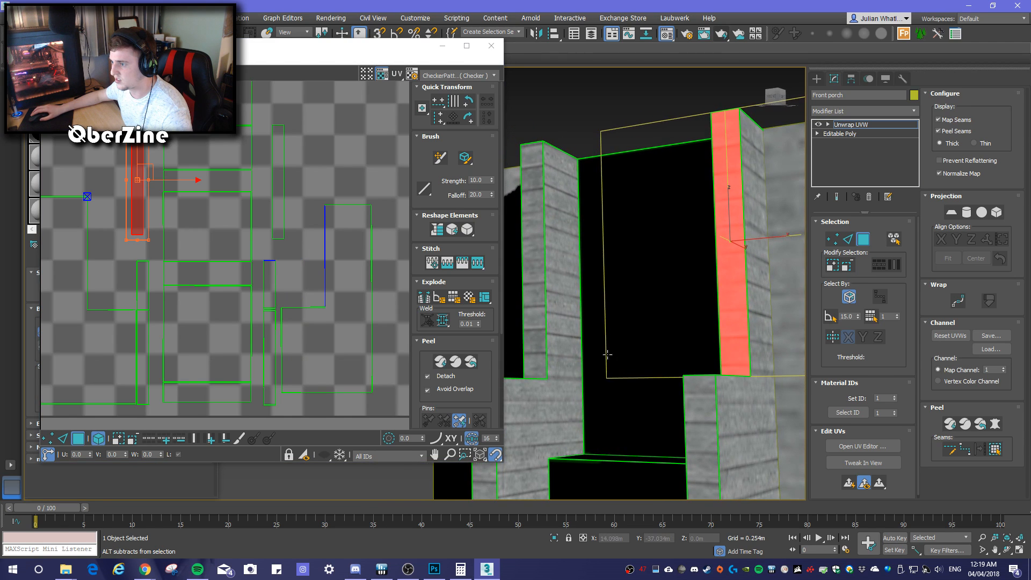
Select the L-shaped inner face of the porch side wall and nudge its UVs slightly downward
{"action": "left_click", "coordinate": [558, 368]}
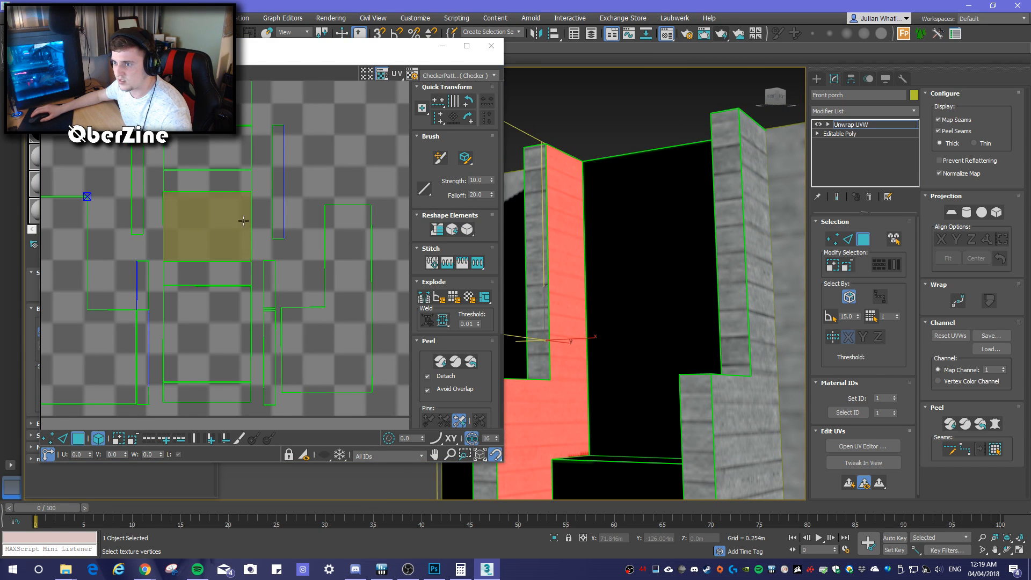
{"action": "scroll", "coordinate": [304, 253], "scroll_direction": "down", "scroll_amount": 5}
{"action": "middle_click_drag", "start_coordinate": [326, 270], "coordinate": [224, 245]}
{"action": "scroll", "coordinate": [328, 252], "scroll_direction": "up", "scroll_amount": 3}
{"action": "scroll", "coordinate": [328, 252], "scroll_direction": "up", "scroll_amount": 3}
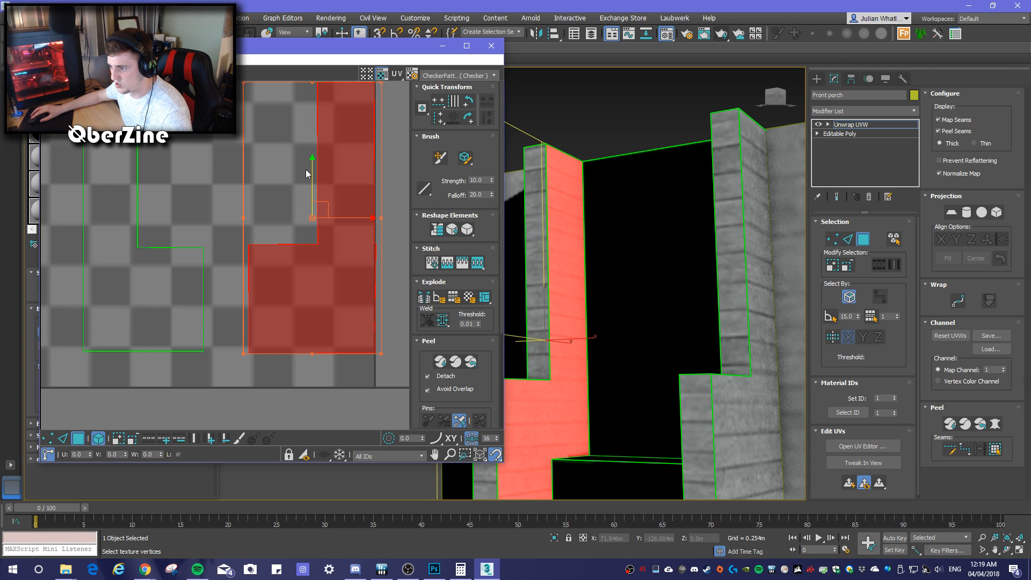
{"action": "left_click_drag", "start_coordinate": [312, 165], "coordinate": [312, 183]}
{"action": "left_click", "coordinate": [318, 229]}
{"action": "left_click_drag", "start_coordinate": [311, 189], "coordinate": [309, 189]}
Scale the L-shaped inner side-wall UV face down slightly and inspect the porch's planks from several angles
{"action": "mouse_move", "coordinate": [658, 358]}
{"action": "middle_mouse_down", "text": "alt"}
{"action": "mouse_move", "coordinate": [645, 352]}
{"action": "mouse_move", "coordinate": [679, 356]}
{"action": "mouse_move", "coordinate": [643, 361]}
{"action": "middle_mouse_up", "text": "alt"}
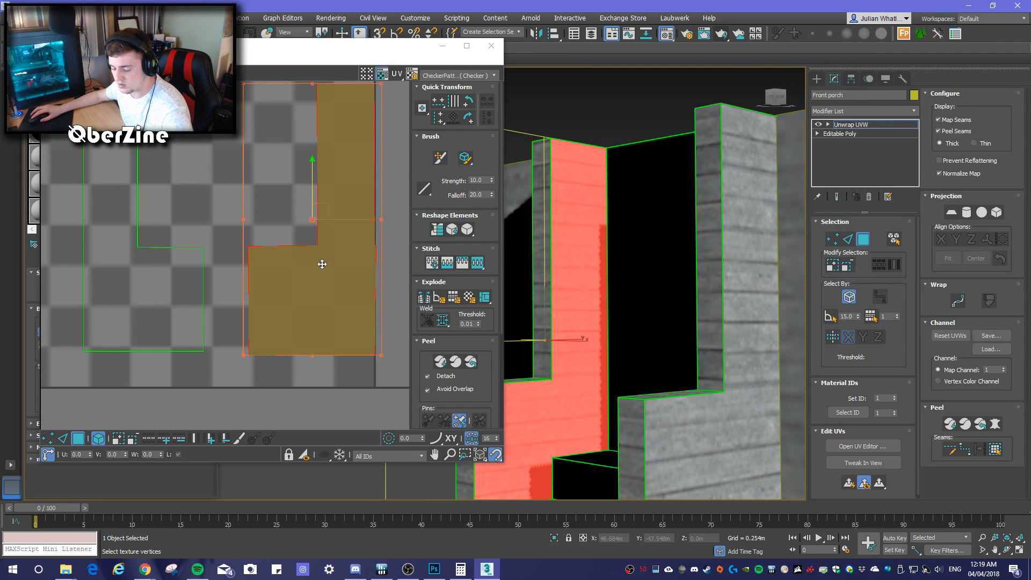
{"action": "middle_click_drag", "start_coordinate": [340, 261], "coordinate": [339, 260]}
{"action": "key", "text": "r"}
{"action": "left_click_drag", "start_coordinate": [339, 269], "coordinate": [319, 288]}
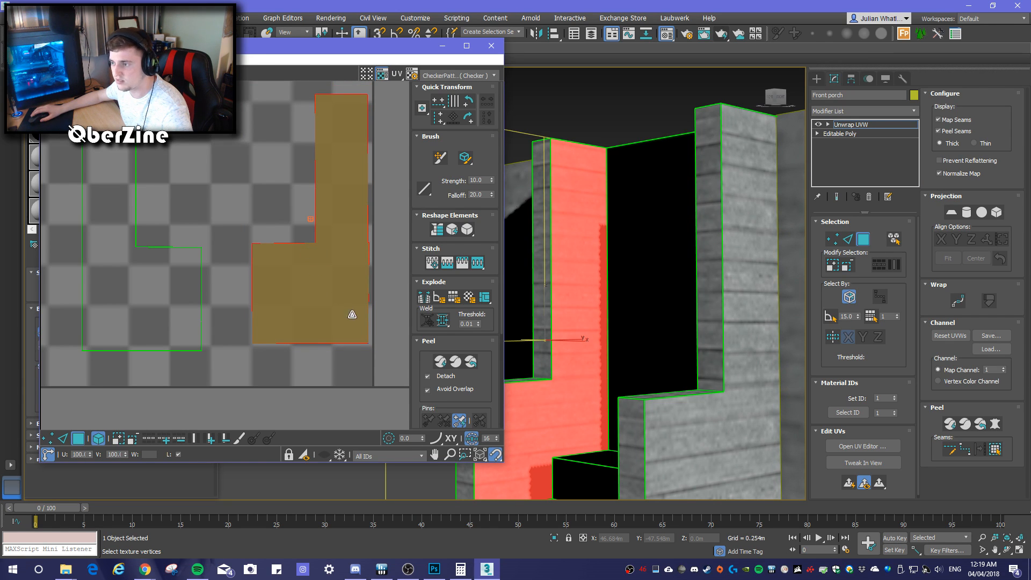
{"action": "middle_click_drag", "start_coordinate": [623, 390], "coordinate": [744, 415], "text": "alt"}
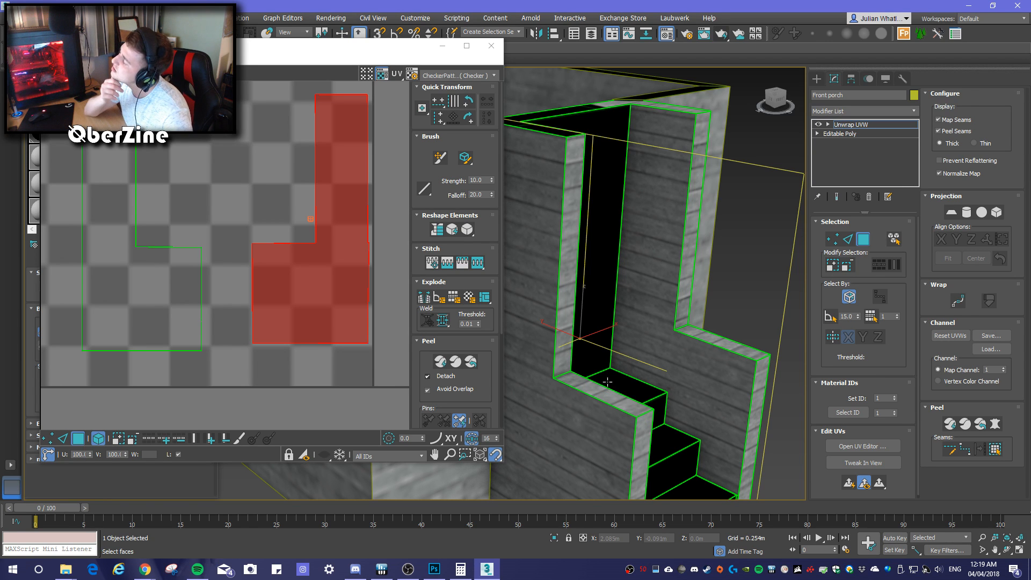
{"action": "middle_click_drag", "start_coordinate": [625, 370], "coordinate": [583, 386], "text": "alt"}
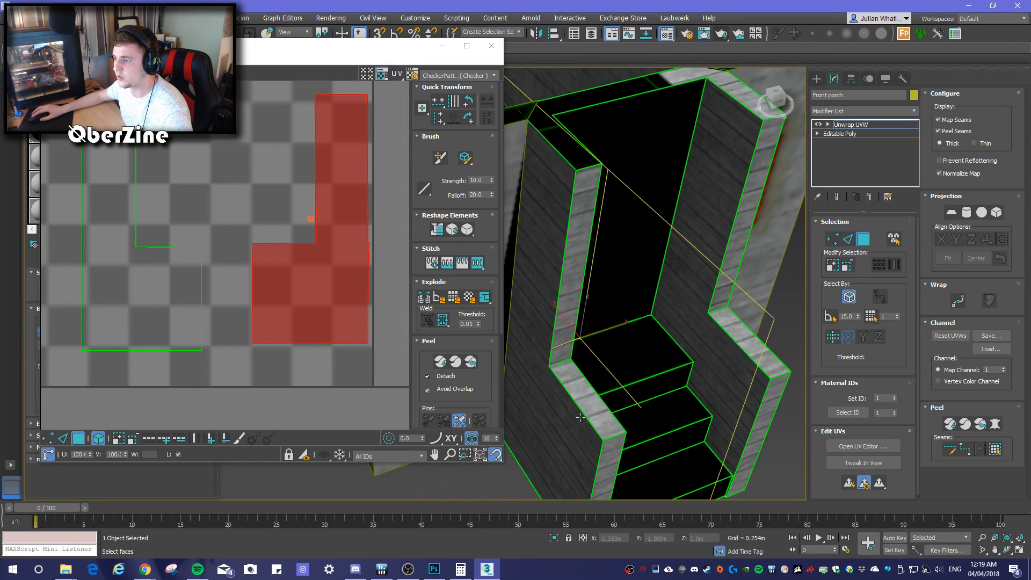
{"action": "middle_click_drag", "start_coordinate": [771, 465], "coordinate": [637, 396], "text": "alt"}
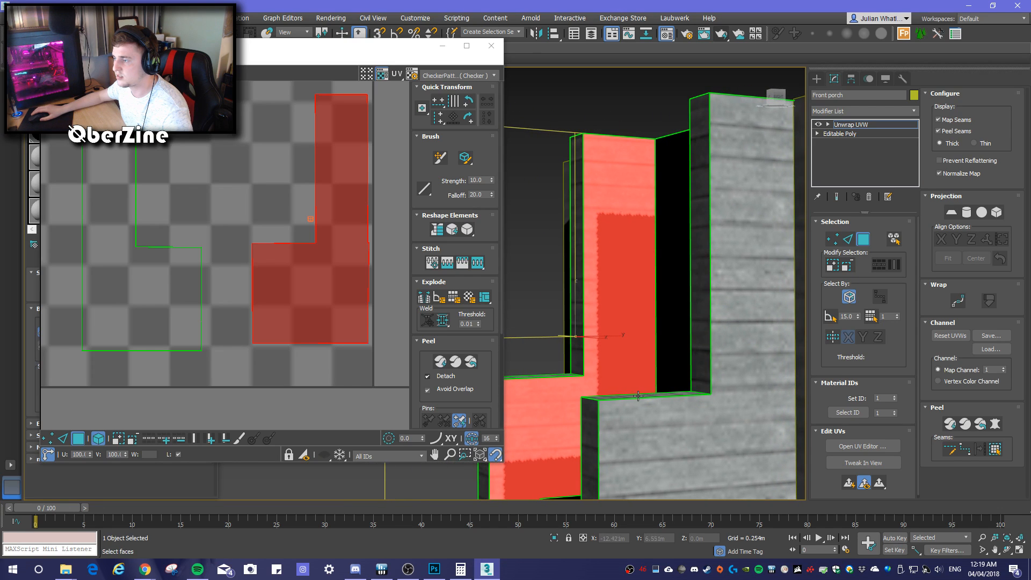
Render the porch and the windowed building walls from two angles to compare their plank alignment
{"action": "middle_click_drag", "start_coordinate": [611, 266], "coordinate": [661, 274], "text": "alt"}
{"action": "left_click", "coordinate": [721, 33]}
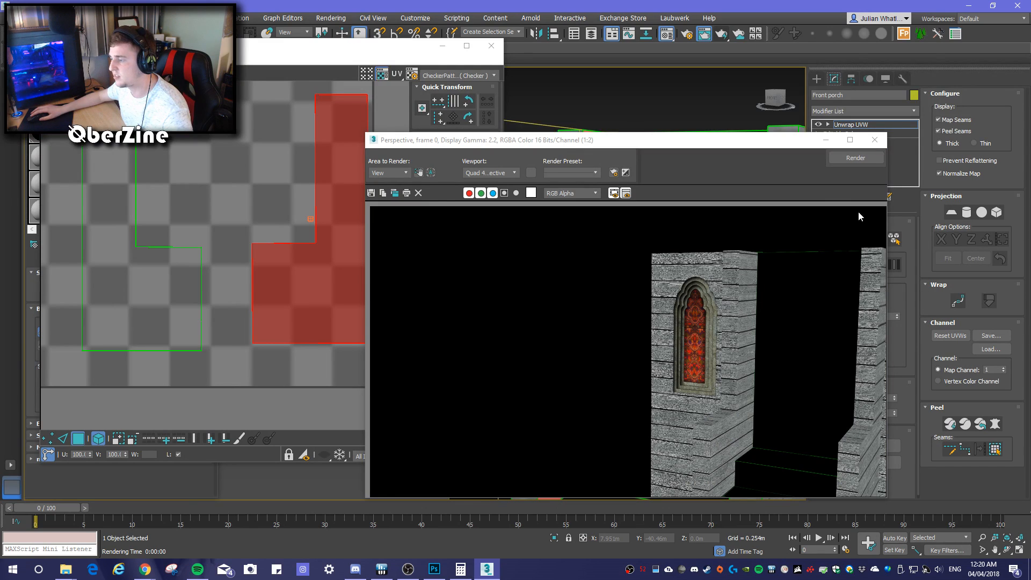
{"action": "left_click", "coordinate": [875, 140]}
{"action": "middle_click_drag", "start_coordinate": [760, 268], "coordinate": [810, 81], "text": "alt"}
{"action": "left_click", "coordinate": [722, 34]}
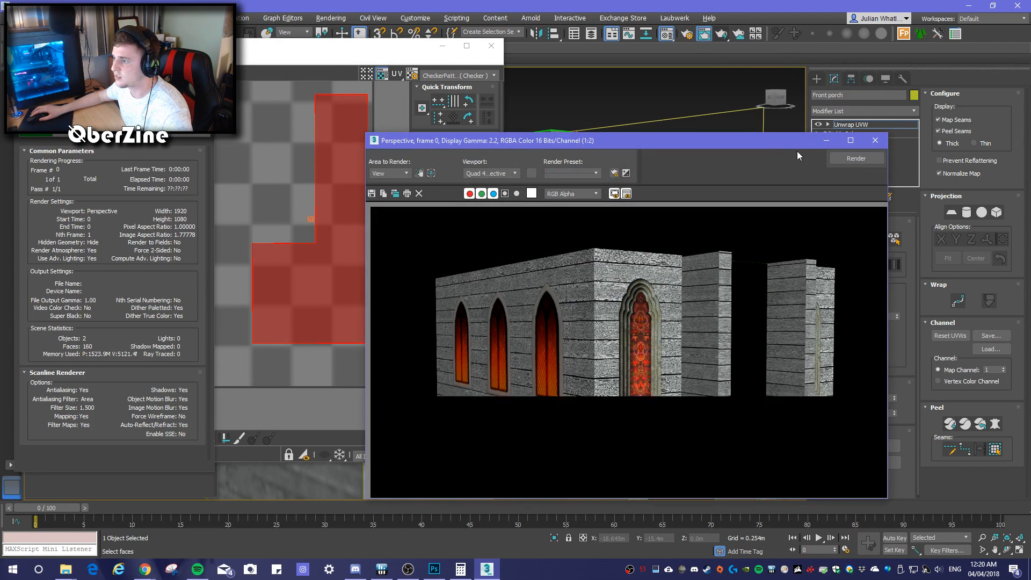
{"action": "left_click", "coordinate": [875, 140]}
Select the L-shaped inner face of the opposite porch wall and scale its UV shell down slightly
{"action": "middle_click_drag", "start_coordinate": [750, 327], "coordinate": [684, 351]}
{"action": "left_click", "coordinate": [684, 351]}
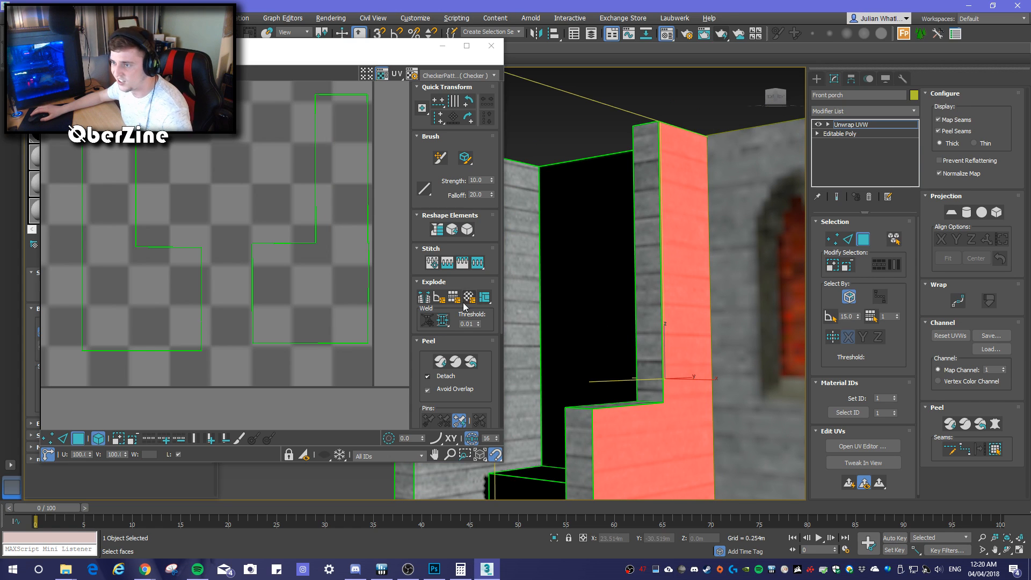
{"action": "scroll", "coordinate": [276, 300], "scroll_direction": "down", "scroll_amount": 5}
{"action": "scroll", "coordinate": [276, 300], "scroll_direction": "up", "scroll_amount": 3}
{"action": "middle_click_drag", "start_coordinate": [624, 381], "coordinate": [687, 381], "text": "alt"}
{"action": "left_click", "coordinate": [627, 350]}
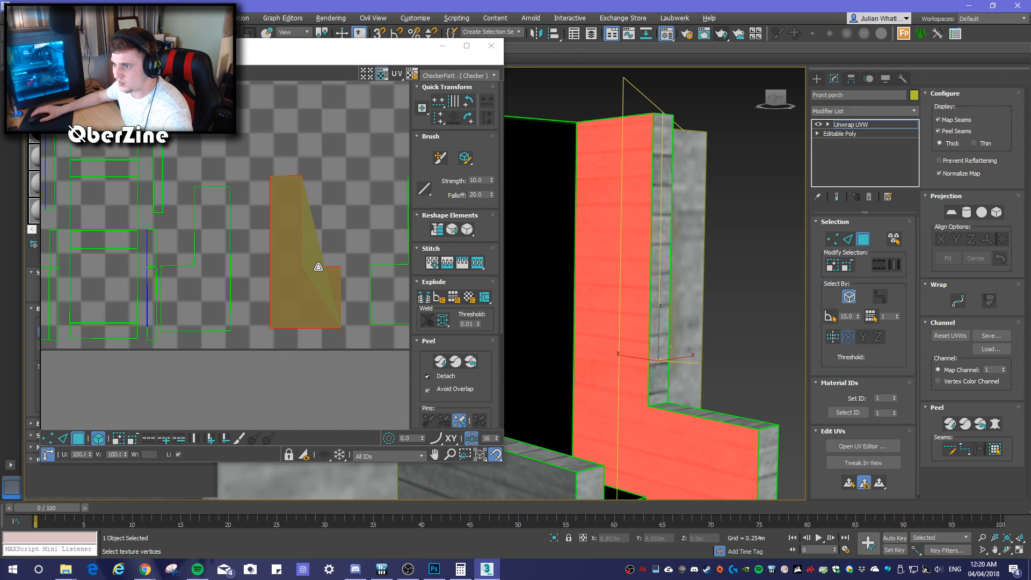
{"action": "left_click_drag", "start_coordinate": [299, 297], "coordinate": [283, 313]}
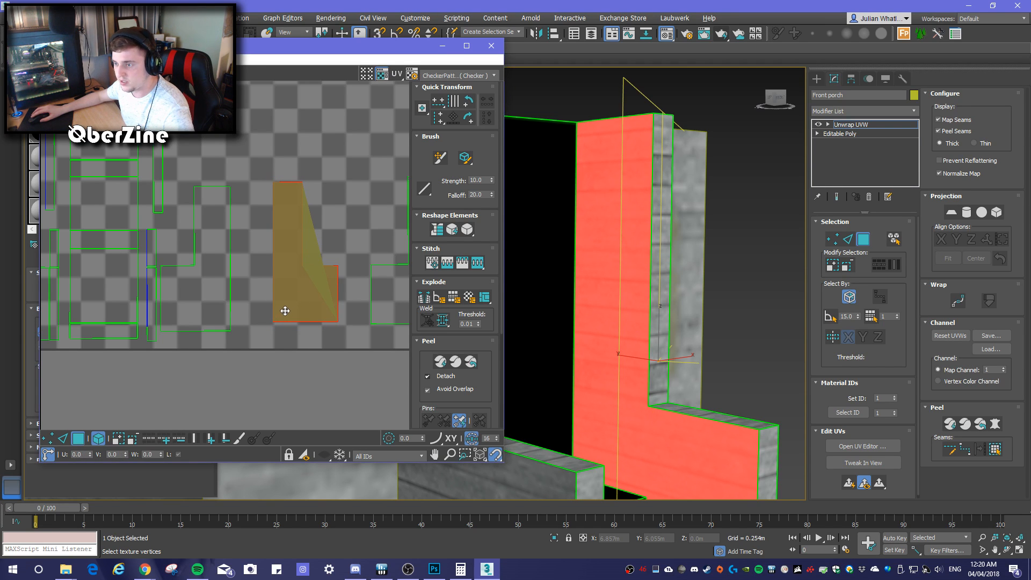
{"action": "middle_click_drag", "start_coordinate": [297, 272], "coordinate": [297, 272]}
{"action": "left_click", "coordinate": [305, 230]}
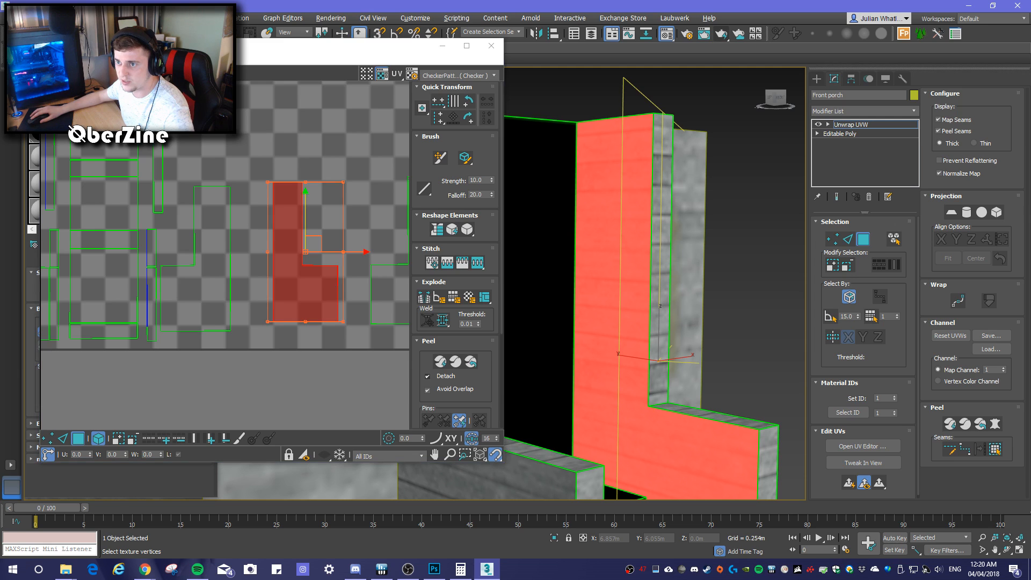
Nudge the UV shell of the opposite porch wall's L-shaped inner face slightly downward
{"action": "left_click", "coordinate": [305, 223]}
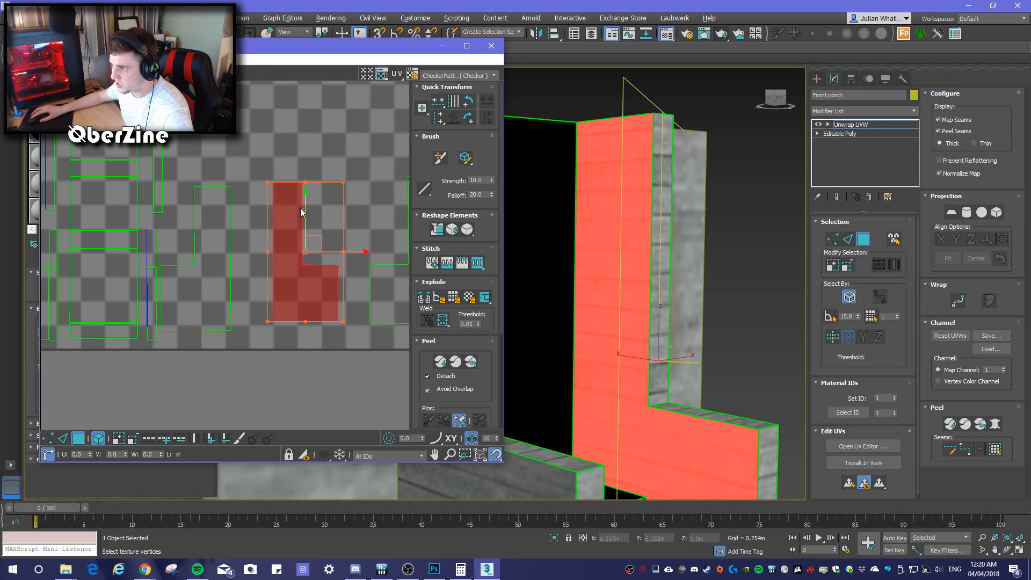
{"action": "left_click", "coordinate": [304, 209]}
{"action": "left_click", "coordinate": [300, 284]}
{"action": "left_click_drag", "start_coordinate": [306, 206], "coordinate": [302, 209]}
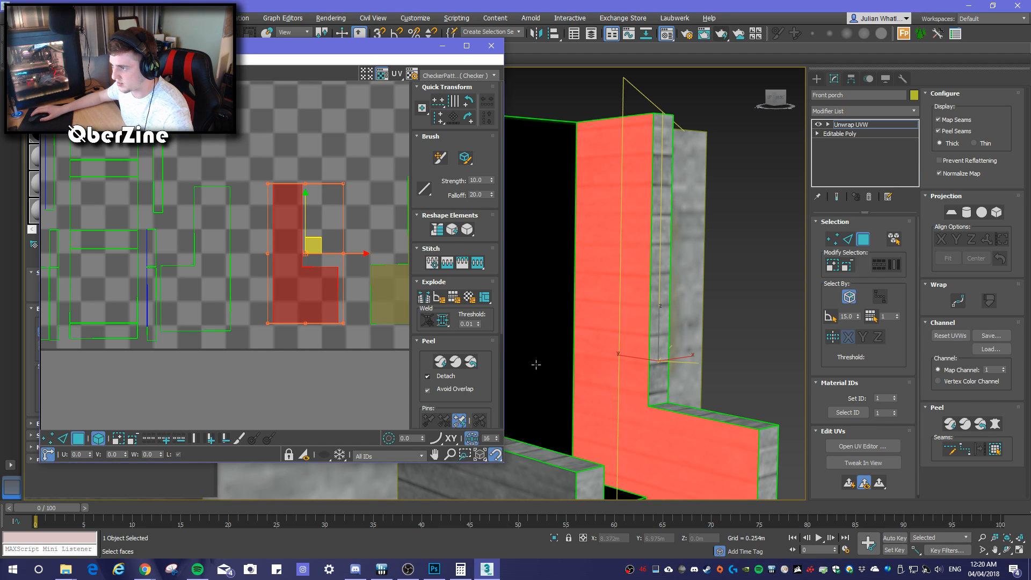
Render the porch from the front to compare its inner-wall planks with the windowed building walls
{"action": "mouse_move", "coordinate": [649, 436]}
{"action": "middle_mouse_down", "text": "alt"}
{"action": "mouse_move", "coordinate": [581, 428]}
{"action": "mouse_move", "coordinate": [637, 437]}
{"action": "middle_mouse_up", "text": "alt"}
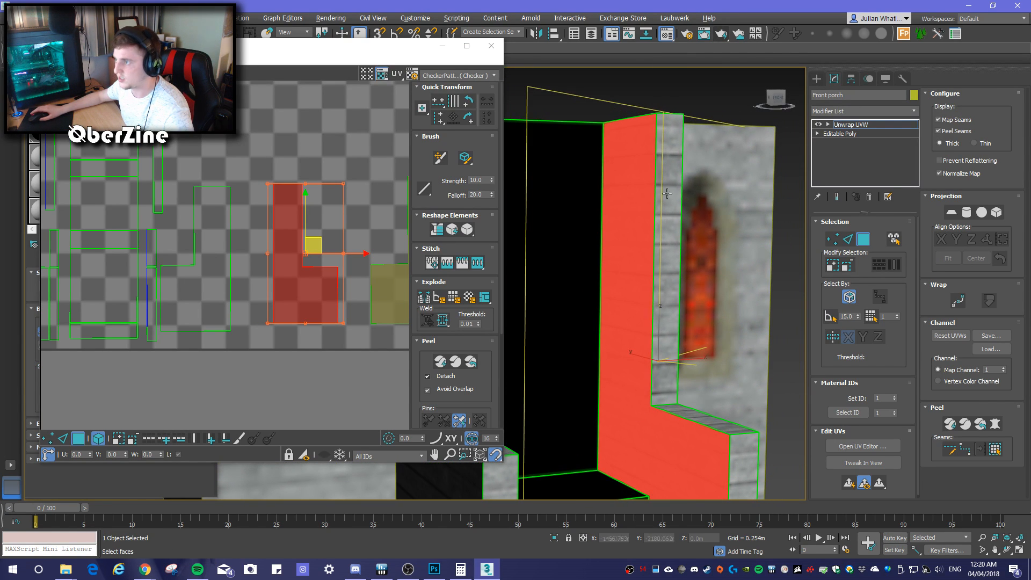
{"action": "left_click", "coordinate": [721, 34]}
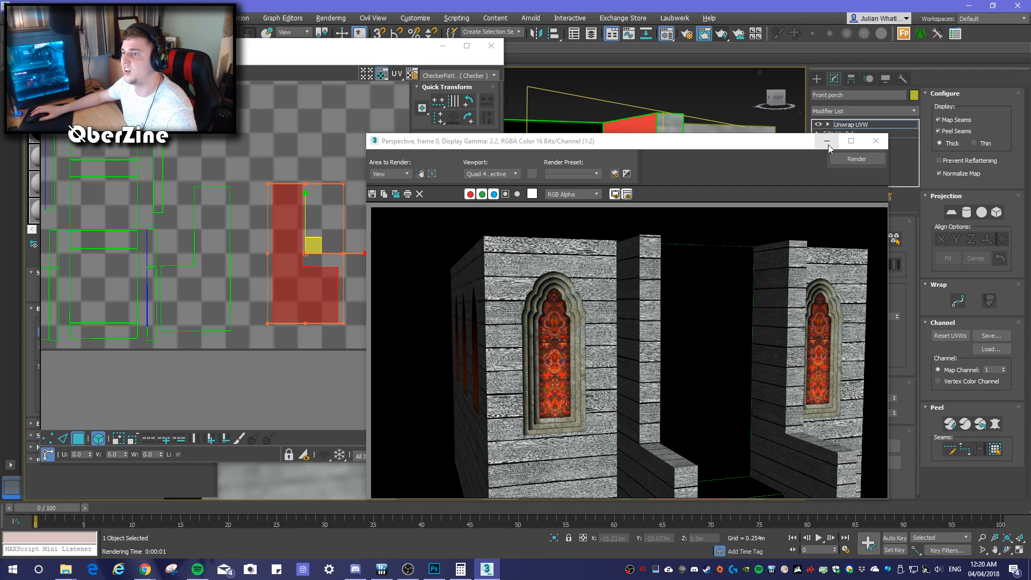
{"action": "left_click", "coordinate": [882, 141]}
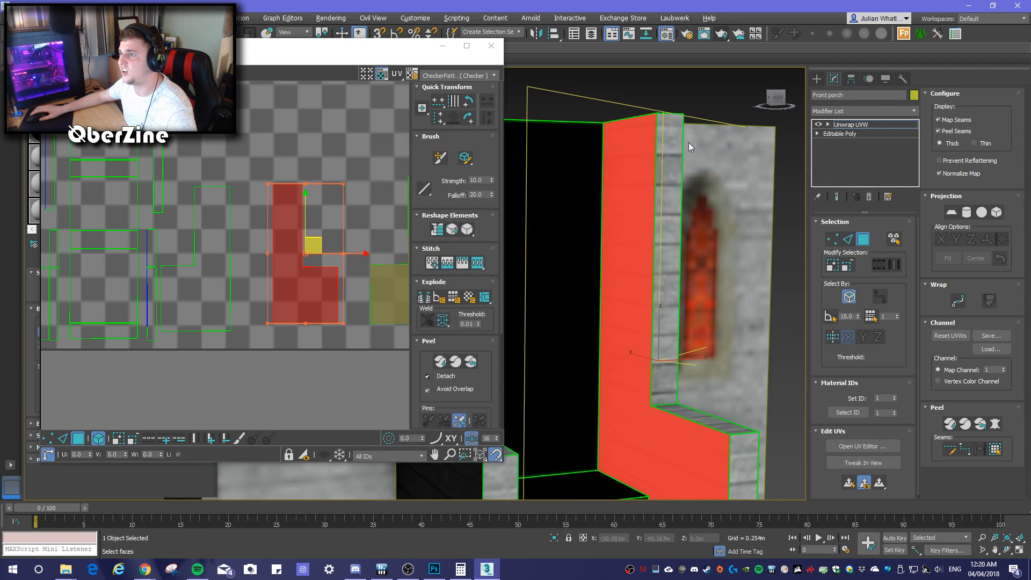
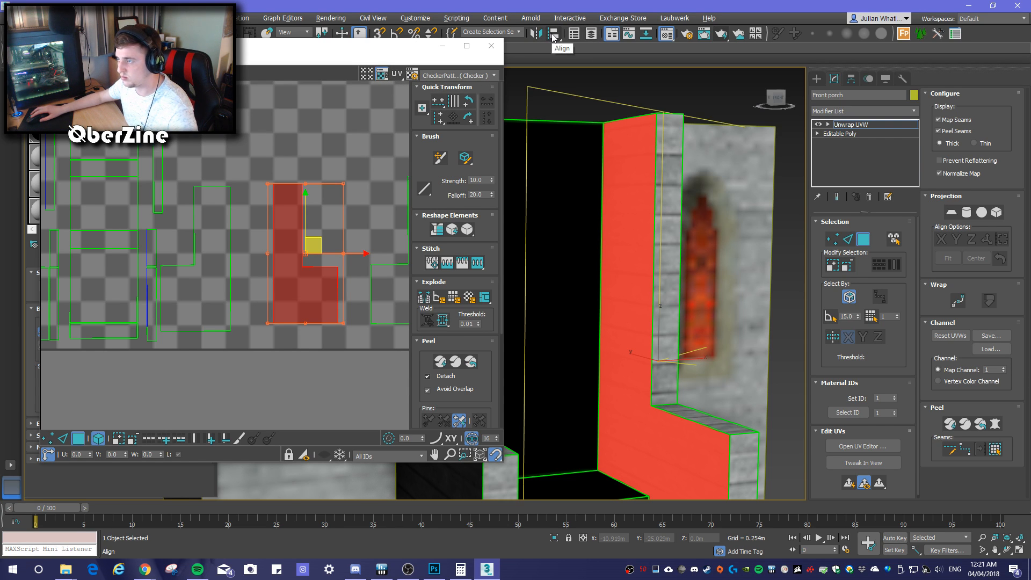
{"action": "left_click", "coordinate": [554, 36]}
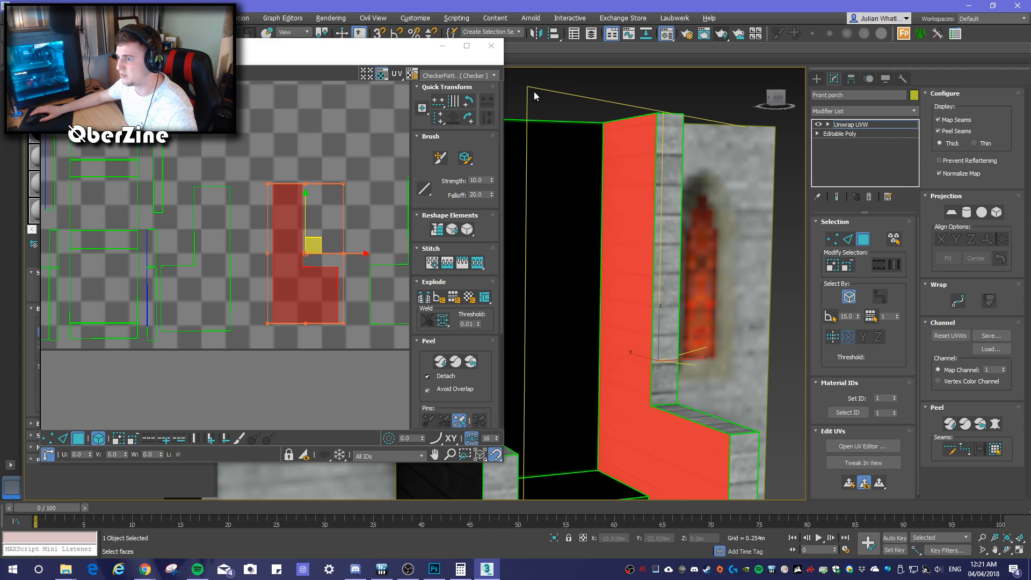
{"action": "scroll", "coordinate": [475, 290], "scroll_direction": "down", "scroll_amount": 5}
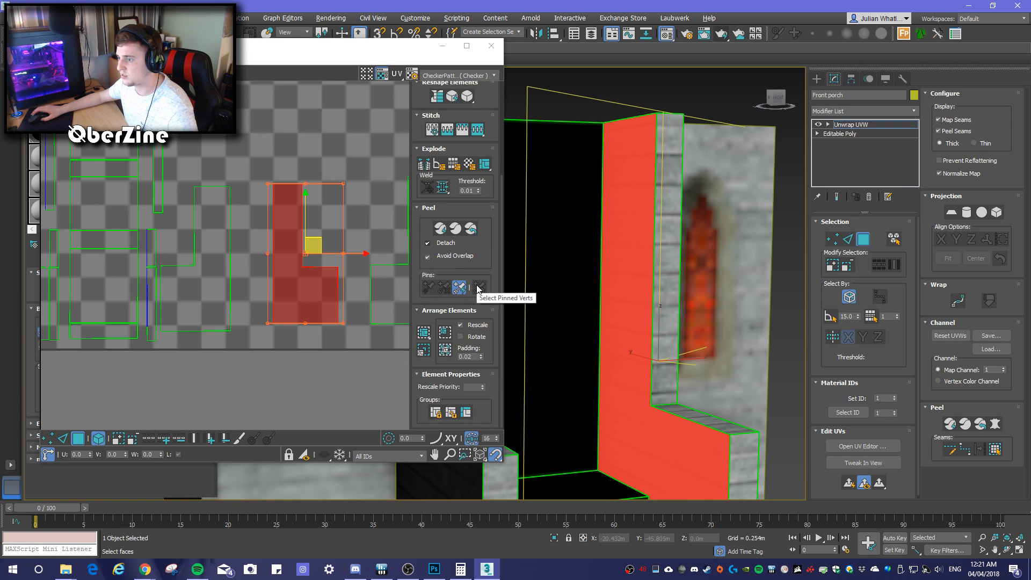
{"action": "scroll", "coordinate": [479, 293], "scroll_direction": "up", "scroll_amount": 5}
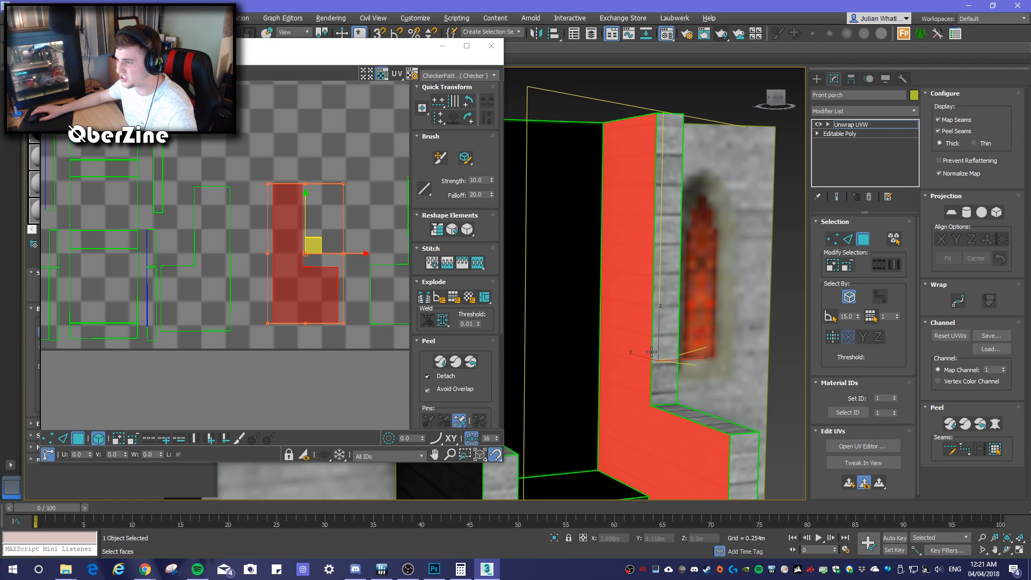
Select the L-shaped outer face of the porch side wall beside the window and move its UV shell upward
{"action": "middle_click_drag", "start_coordinate": [664, 355], "coordinate": [633, 352], "text": "alt"}
{"action": "middle_click_drag", "start_coordinate": [726, 425], "coordinate": [807, 445], "text": "alt"}
{"action": "middle_click_drag", "start_coordinate": [720, 424], "coordinate": [617, 423], "text": "alt"}
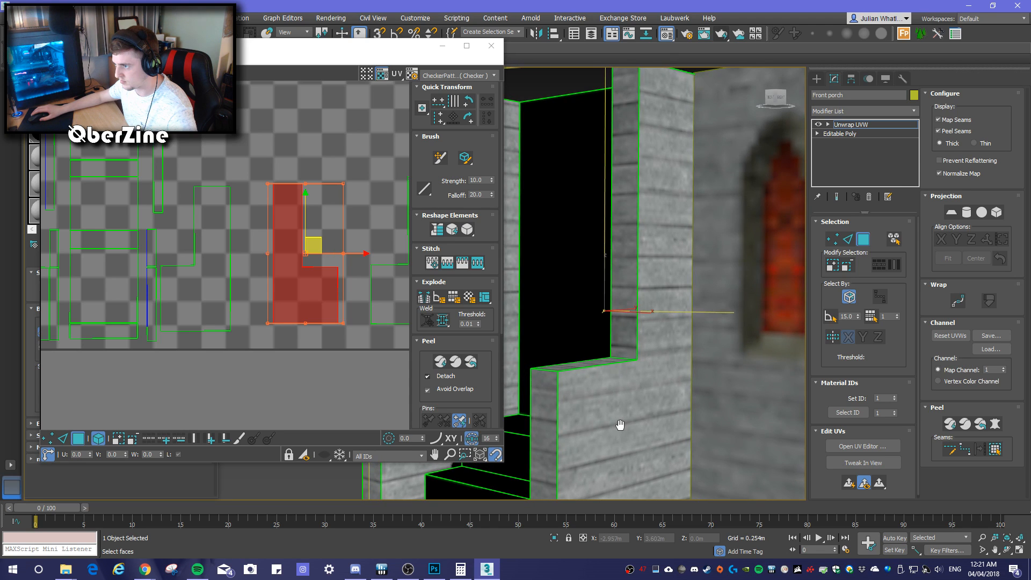
{"action": "left_click", "coordinate": [617, 423]}
{"action": "middle_click_drag", "start_coordinate": [264, 311], "coordinate": [274, 300]}
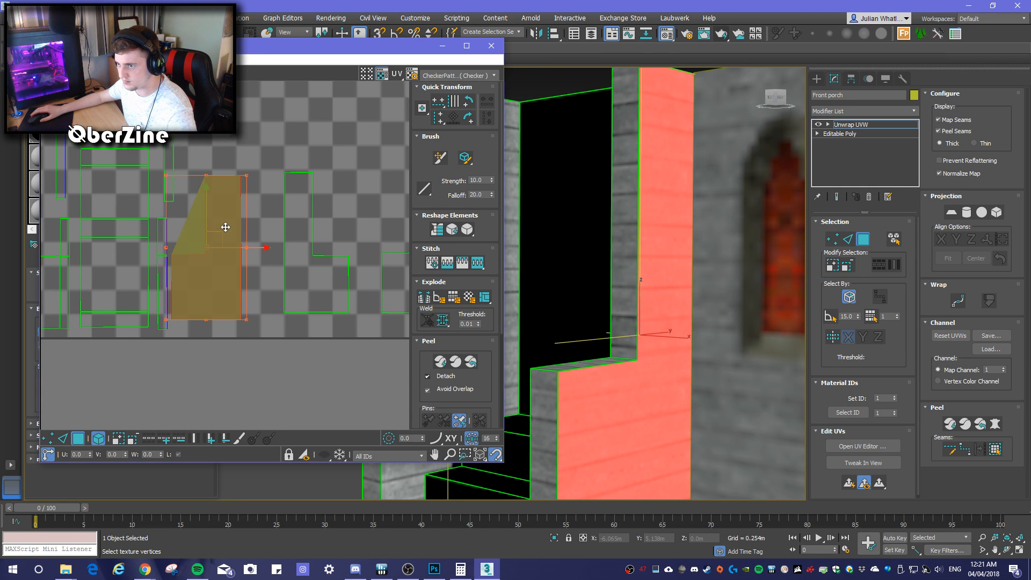
{"action": "left_click_drag", "start_coordinate": [205, 217], "coordinate": [196, 186]}
{"action": "mouse_move", "coordinate": [615, 444]}
{"action": "middle_mouse_down", "text": "alt"}
{"action": "mouse_move", "coordinate": [633, 433]}
{"action": "mouse_move", "coordinate": [679, 439]}
{"action": "mouse_move", "coordinate": [627, 438]}
{"action": "middle_mouse_up", "text": "alt"}
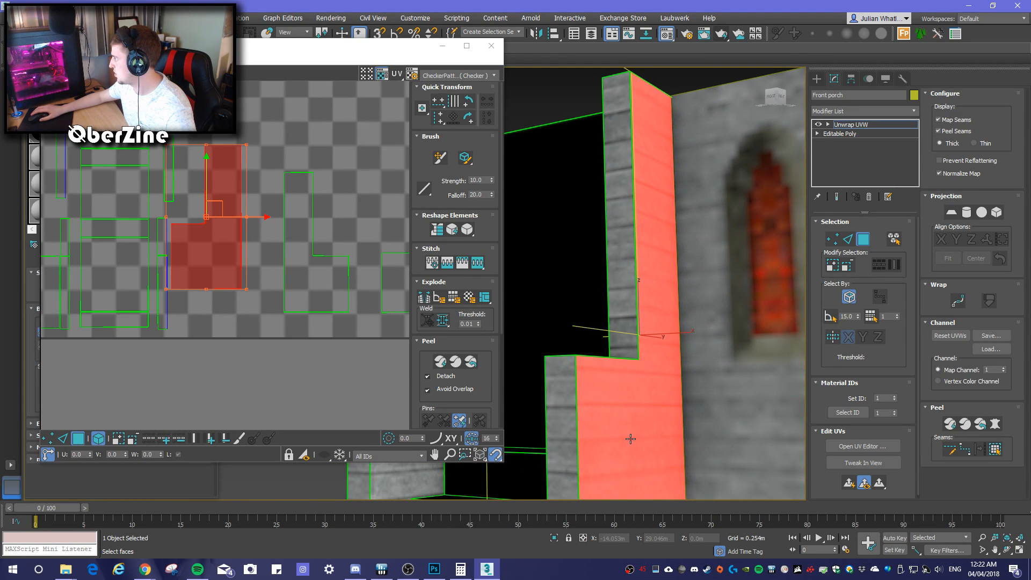
Leave face selection, look over the porch's full UV layout and close the UV editor
{"action": "left_click", "coordinate": [869, 241]}
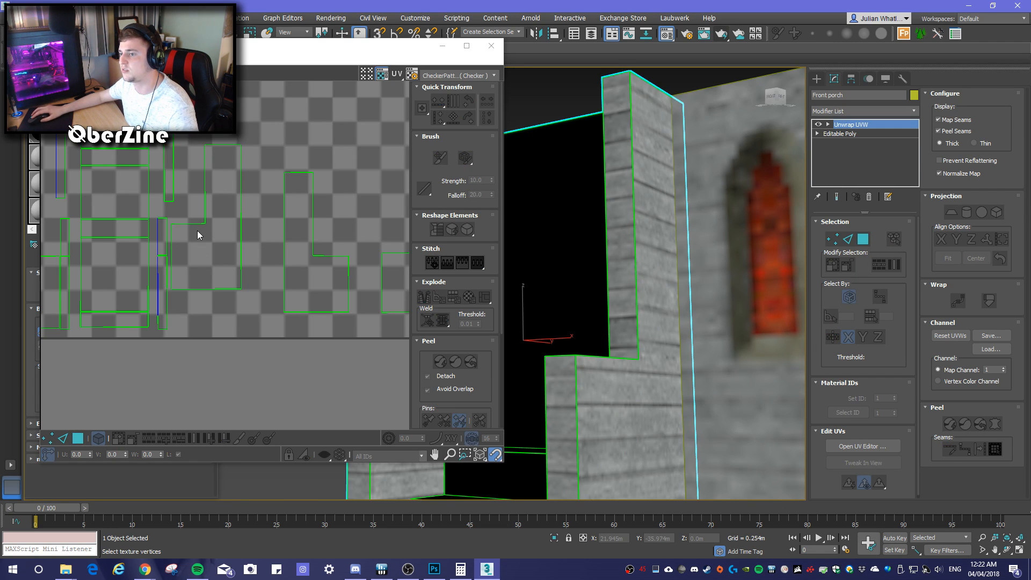
{"action": "left_click", "coordinate": [199, 235]}
{"action": "left_click_drag", "start_coordinate": [320, 48], "coordinate": [520, 142]}
{"action": "left_click", "coordinate": [172, 290]}
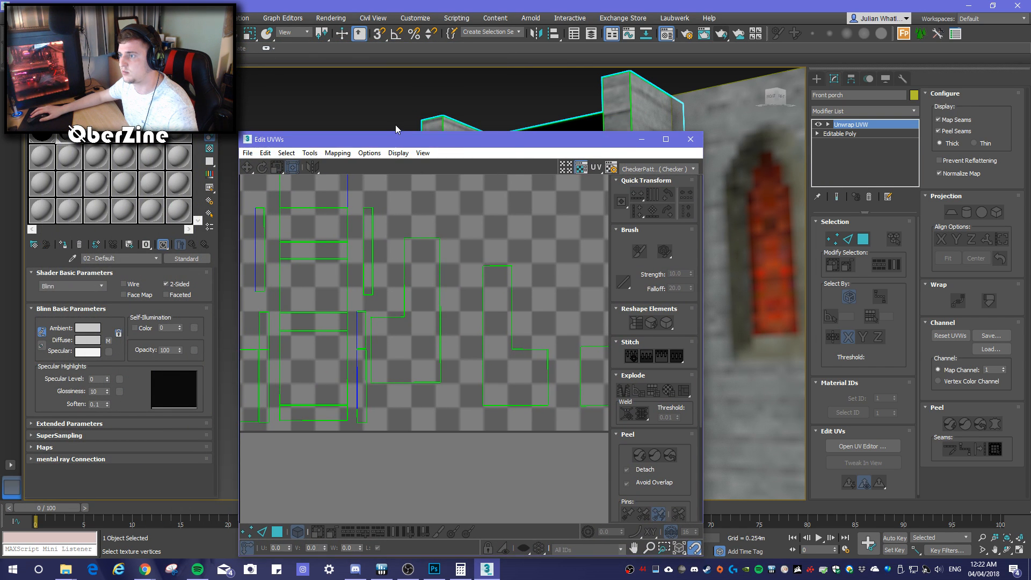
{"action": "left_click_drag", "start_coordinate": [446, 144], "coordinate": [261, 72]}
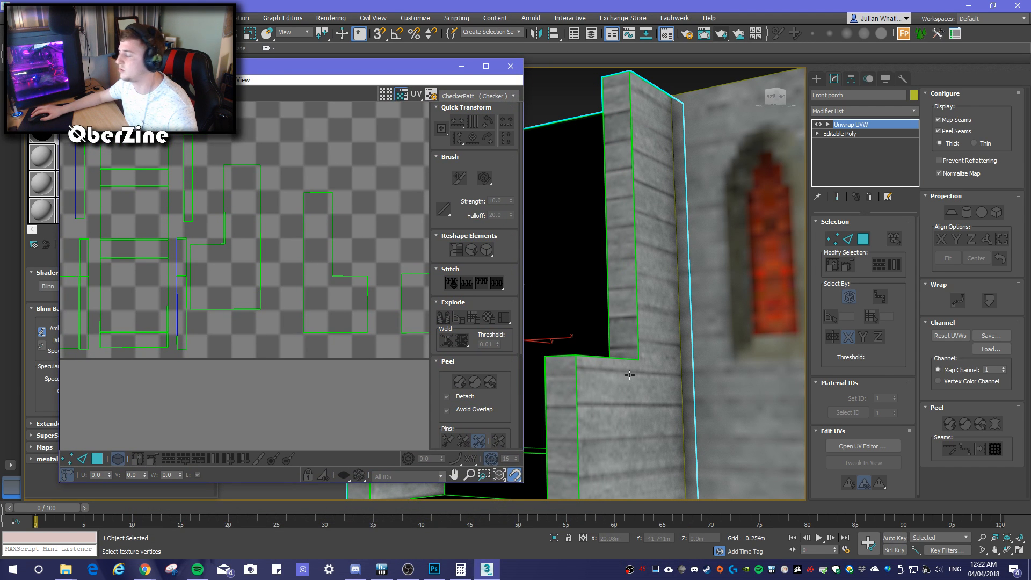
{"action": "left_click_drag", "start_coordinate": [213, 70], "coordinate": [407, 70]}
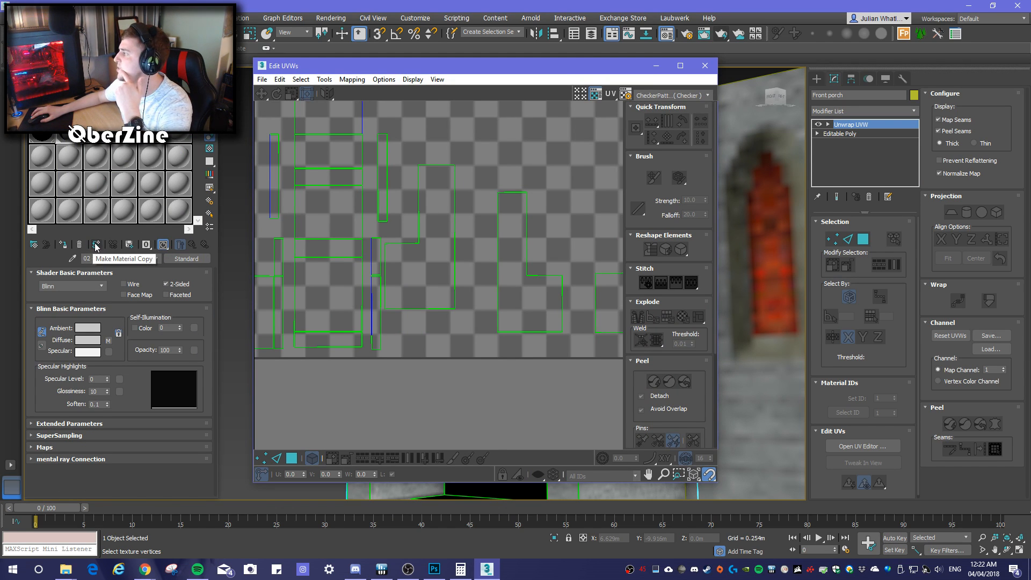
{"action": "left_click_drag", "start_coordinate": [559, 73], "coordinate": [415, 91]}
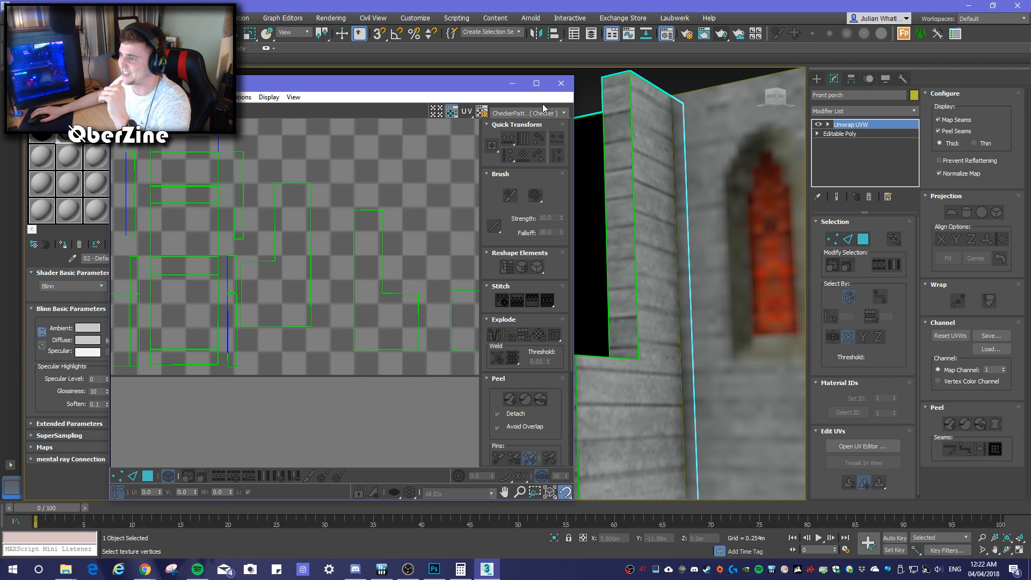
{"action": "scroll", "coordinate": [414, 247], "scroll_direction": "down", "scroll_amount": 5}
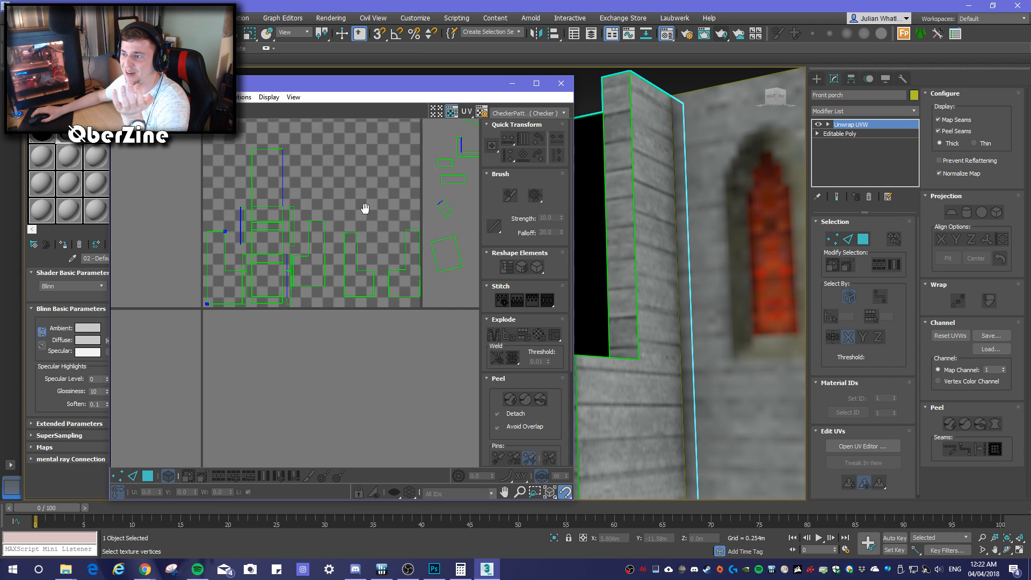
{"action": "middle_click_drag", "start_coordinate": [367, 202], "coordinate": [381, 262]}
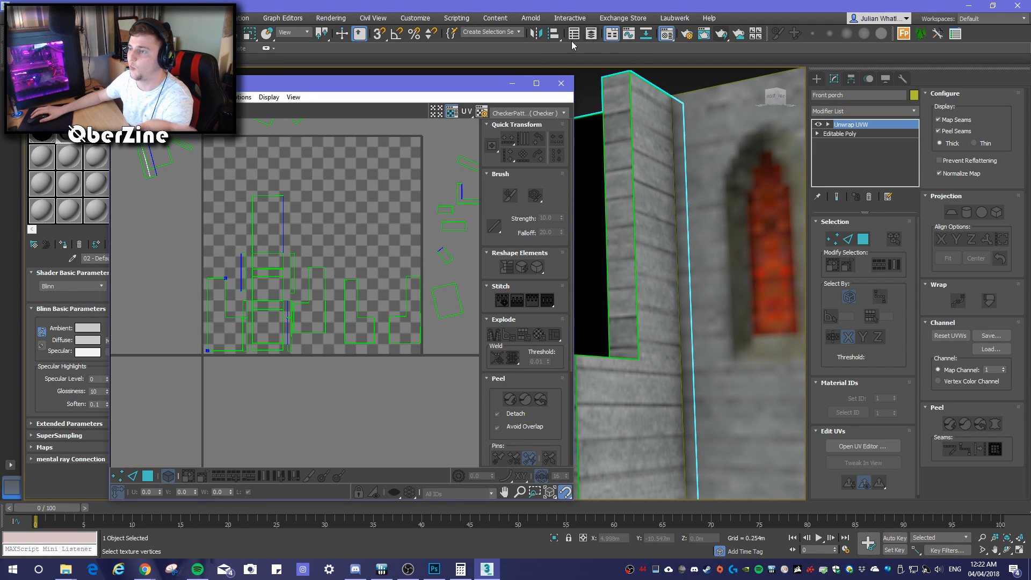
{"action": "left_click", "coordinate": [562, 83]}
Render the porch and building walls from the front and both sides to compare their plank alignment
{"action": "middle_click_drag", "start_coordinate": [529, 259], "coordinate": [597, 256], "text": "alt"}
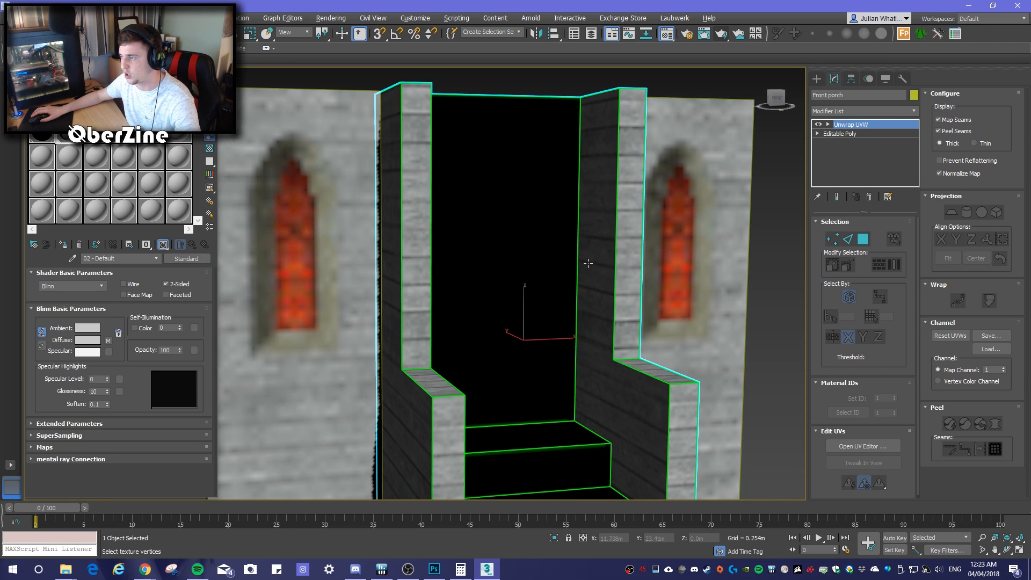
{"action": "left_click", "coordinate": [722, 37]}
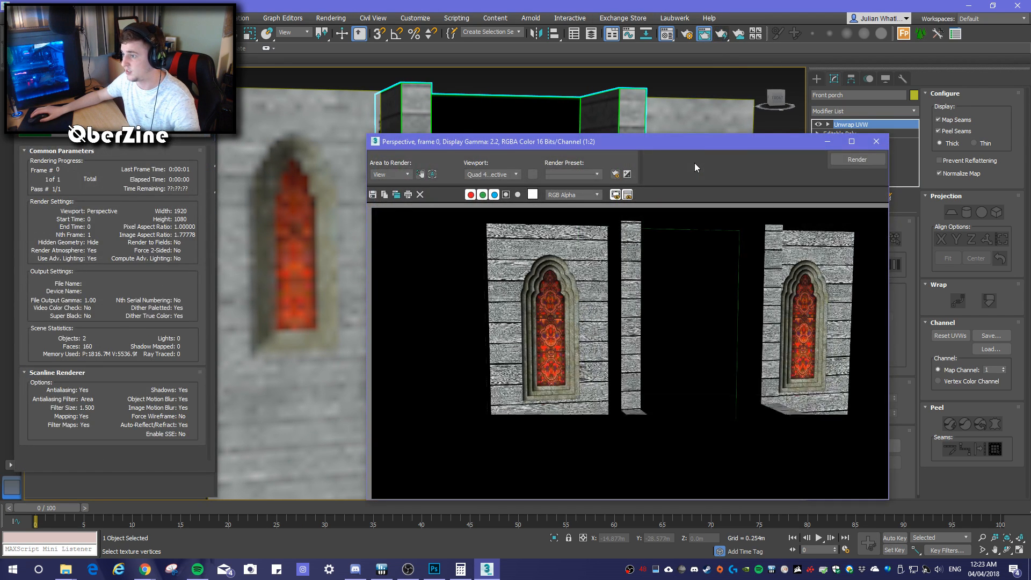
{"action": "left_click", "coordinate": [876, 144]}
{"action": "middle_click_drag", "start_coordinate": [623, 264], "coordinate": [668, 267], "text": "alt"}
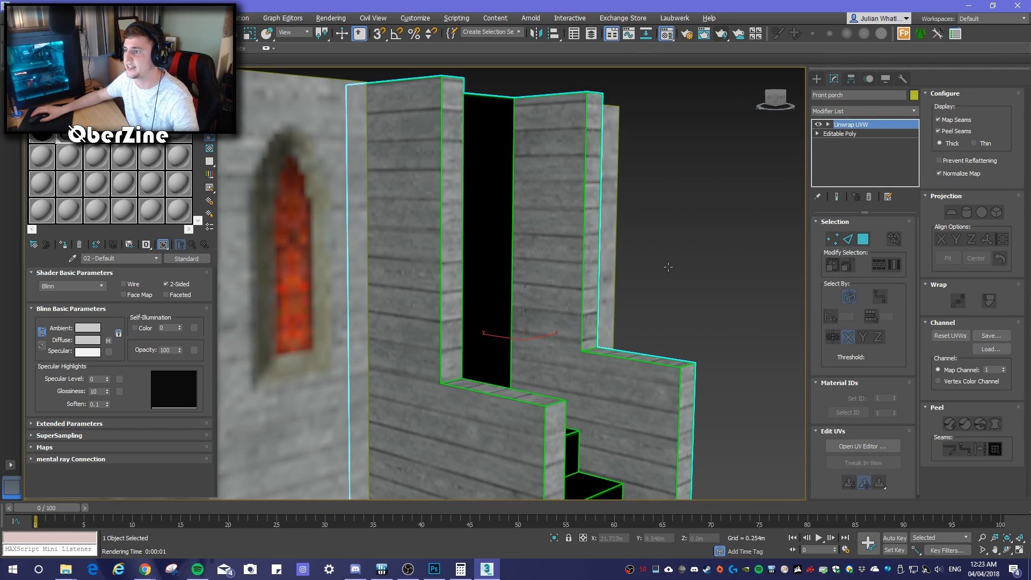
{"action": "left_click", "coordinate": [721, 35]}
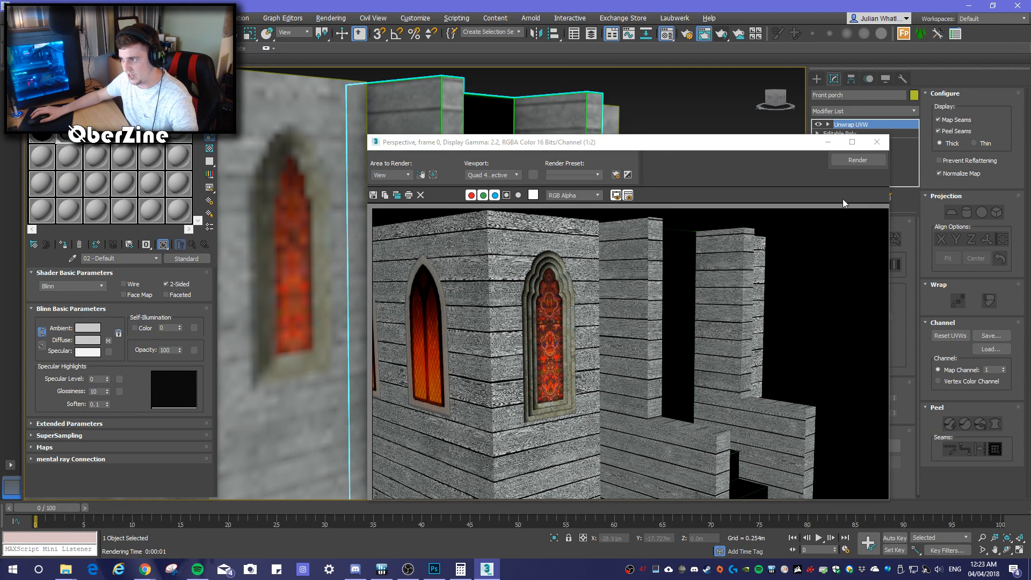
{"action": "left_click", "coordinate": [876, 141]}
{"action": "middle_click_drag", "start_coordinate": [876, 142], "coordinate": [696, 82], "text": "alt"}
{"action": "left_click", "coordinate": [721, 35]}
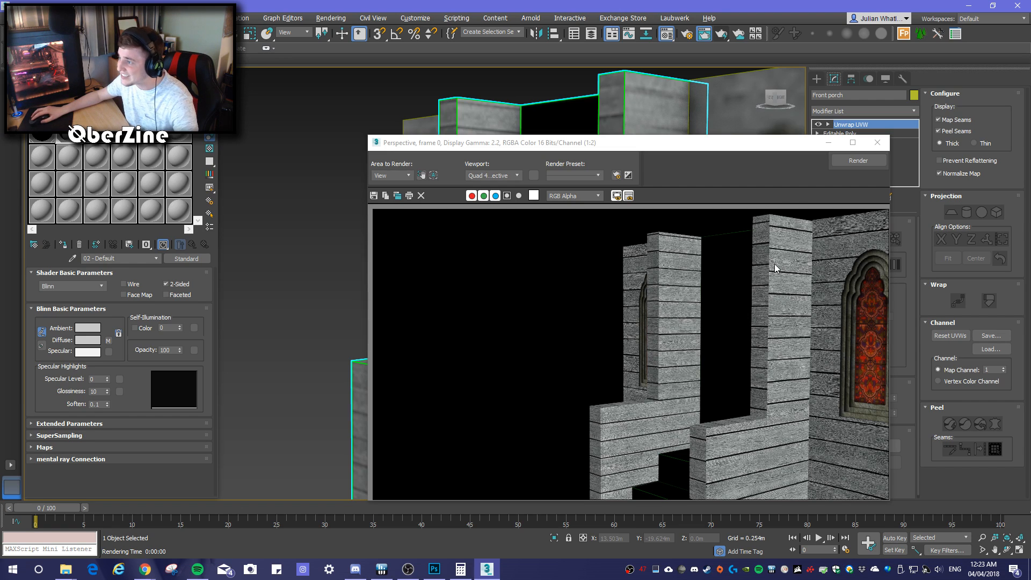
{"action": "left_click", "coordinate": [878, 143]}
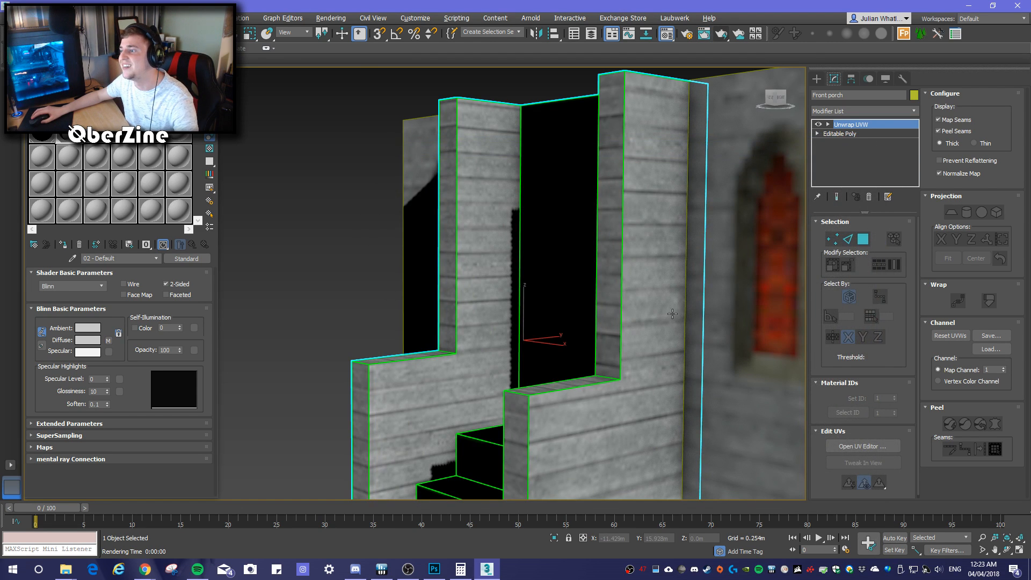
Reopen the UV editor for the front porch and select the side wall's L-shaped outer face in face mode
{"action": "left_click", "coordinate": [852, 124]}
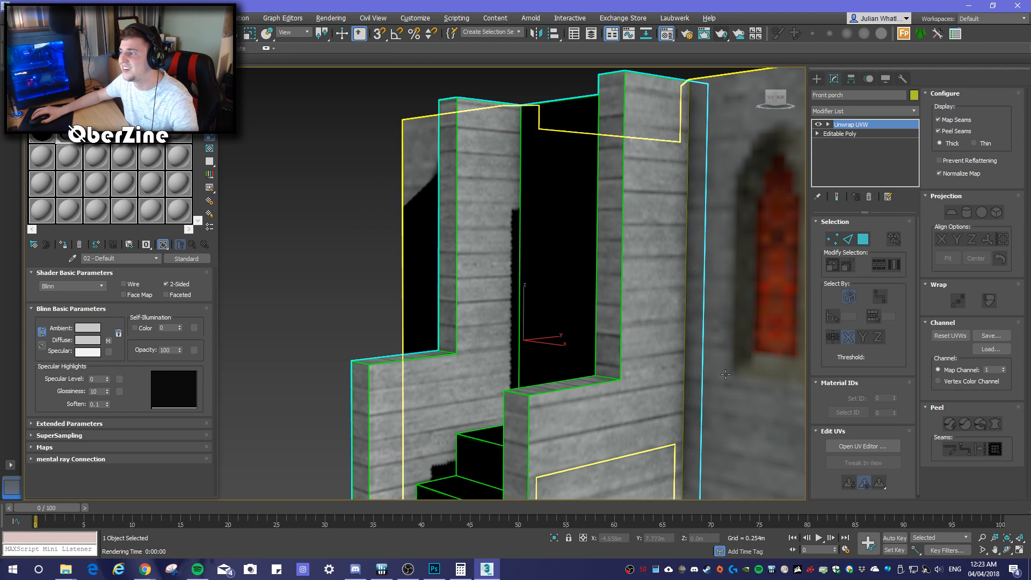
{"action": "left_click", "coordinate": [856, 447]}
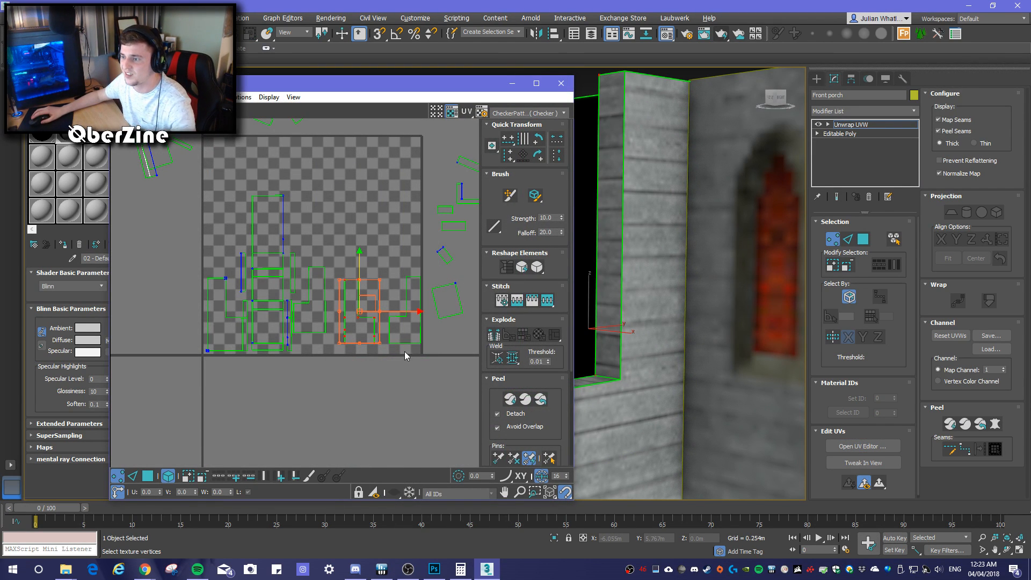
{"action": "left_click", "coordinate": [658, 358]}
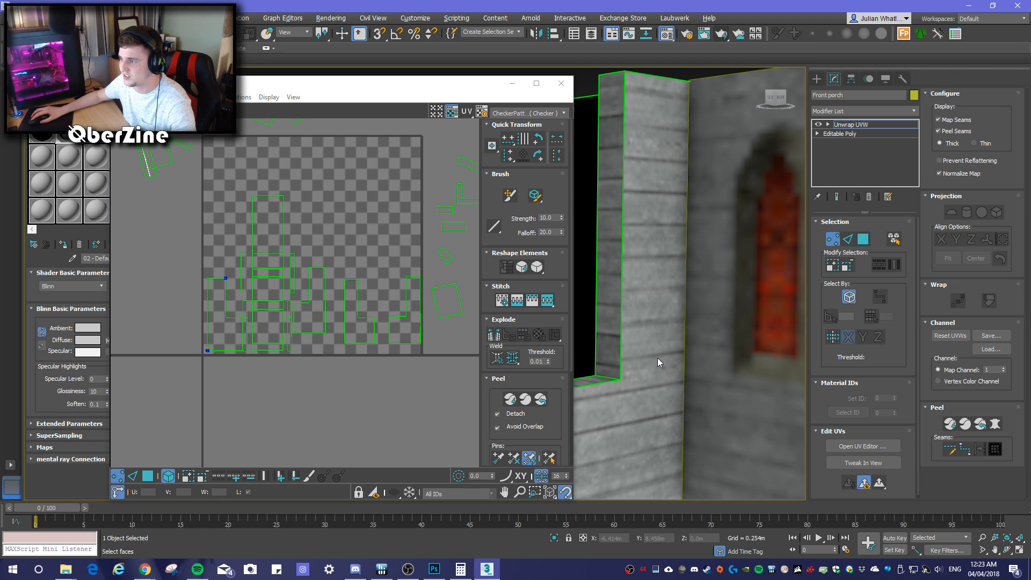
{"action": "left_click", "coordinate": [863, 238]}
{"action": "middle_click", "coordinate": [364, 301]}
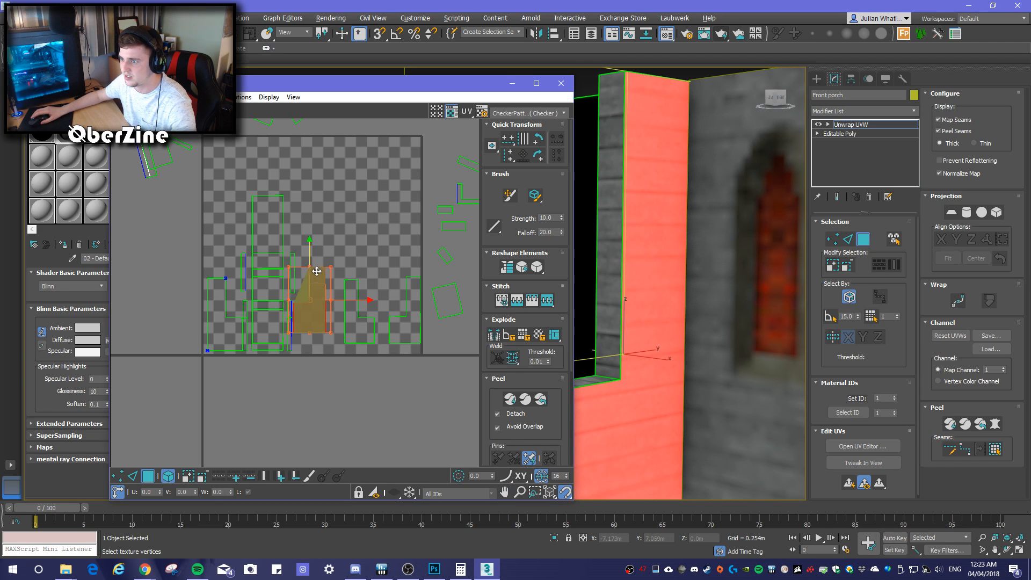
Try shifting the outer side-wall face's UV shell down and move it back up while checking the lower planks
{"action": "left_click_drag", "start_coordinate": [311, 253], "coordinate": [295, 277]}
{"action": "middle_click_drag", "start_coordinate": [708, 472], "coordinate": [708, 301]}
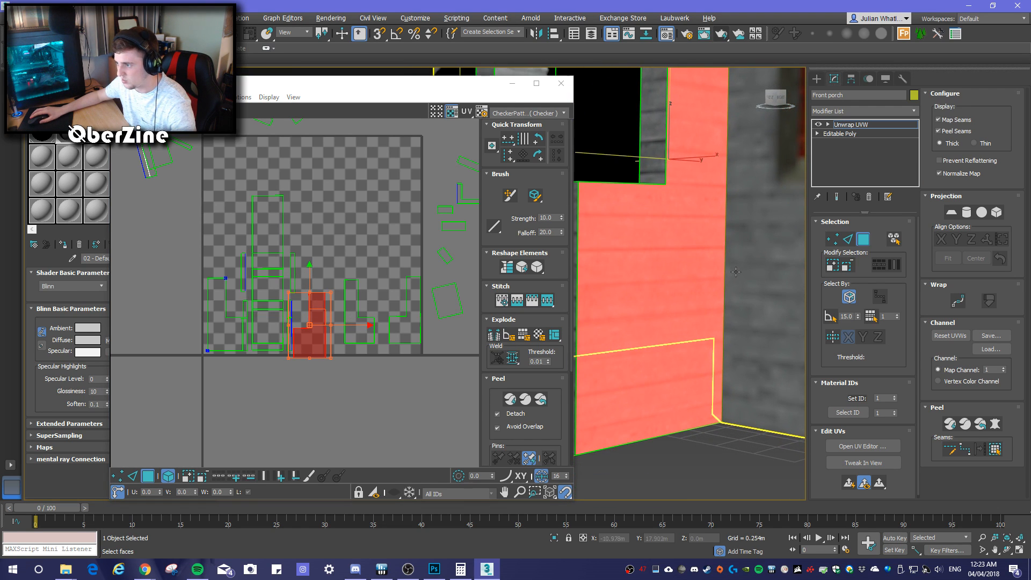
{"action": "left_click_drag", "start_coordinate": [309, 270], "coordinate": [348, 245]}
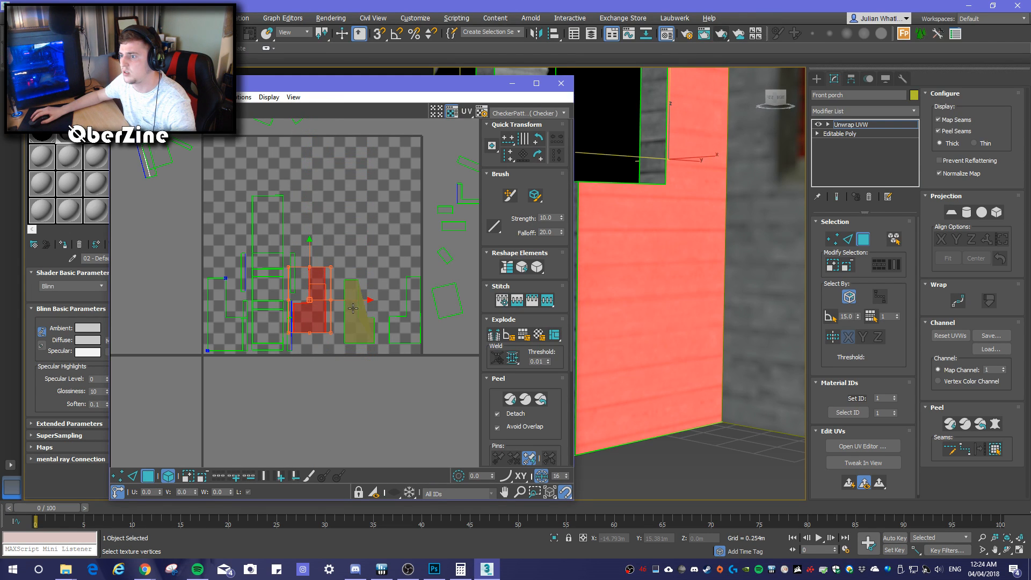
{"action": "mouse_move", "coordinate": [366, 301]}
{"action": "left_mouse_down"}
{"action": "mouse_move", "coordinate": [334, 300]}
{"action": "mouse_move", "coordinate": [357, 299]}
{"action": "left_mouse_up"}
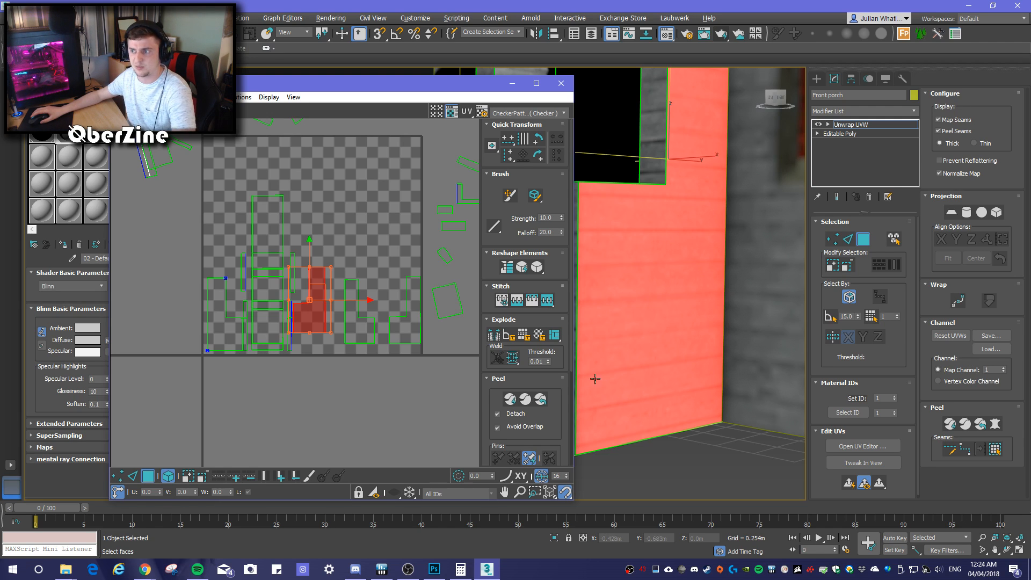
Move the outer side-wall face's UV shell down to the bottom edge of the UV tile
{"action": "middle_click_drag", "start_coordinate": [627, 369], "coordinate": [703, 372]}
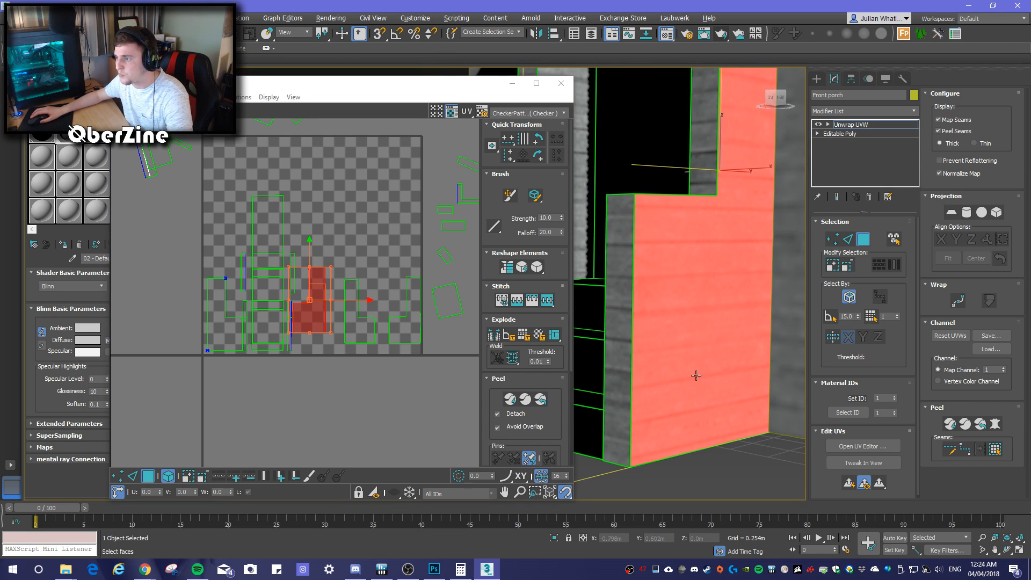
{"action": "left_click_drag", "start_coordinate": [310, 250], "coordinate": [305, 250]}
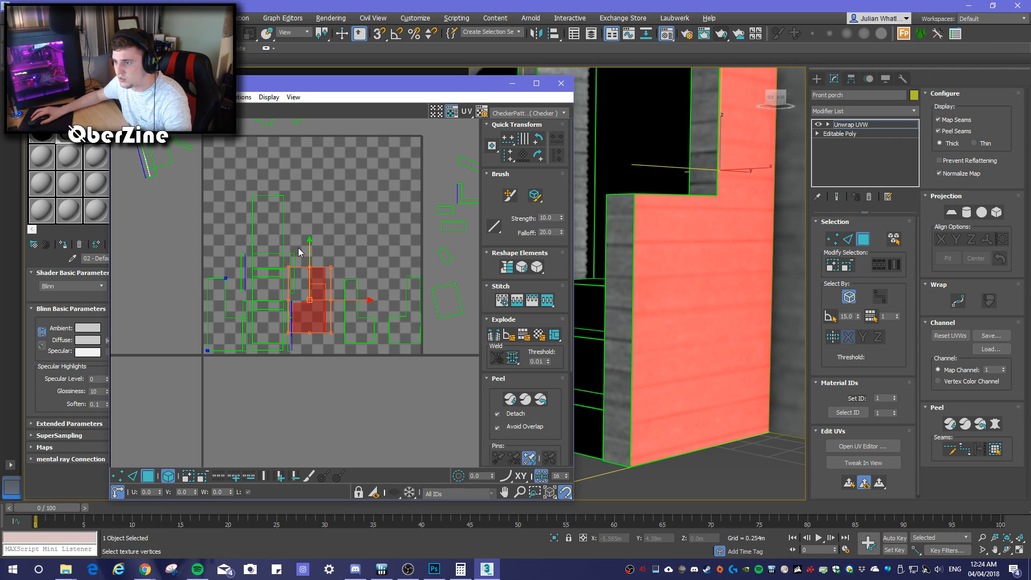
{"action": "left_click_drag", "start_coordinate": [310, 245], "coordinate": [291, 267]}
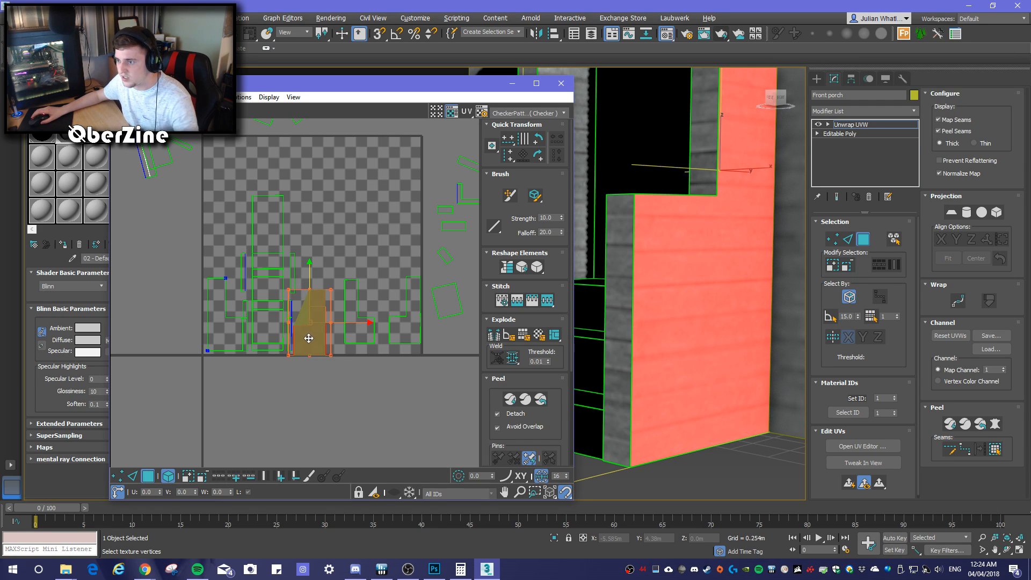
Scale the side wall's L-shaped outer UV shell down slightly and raise it off the bottom edge of the UV tile
{"action": "scroll", "coordinate": [309, 338], "scroll_direction": "up", "scroll_amount": 5}
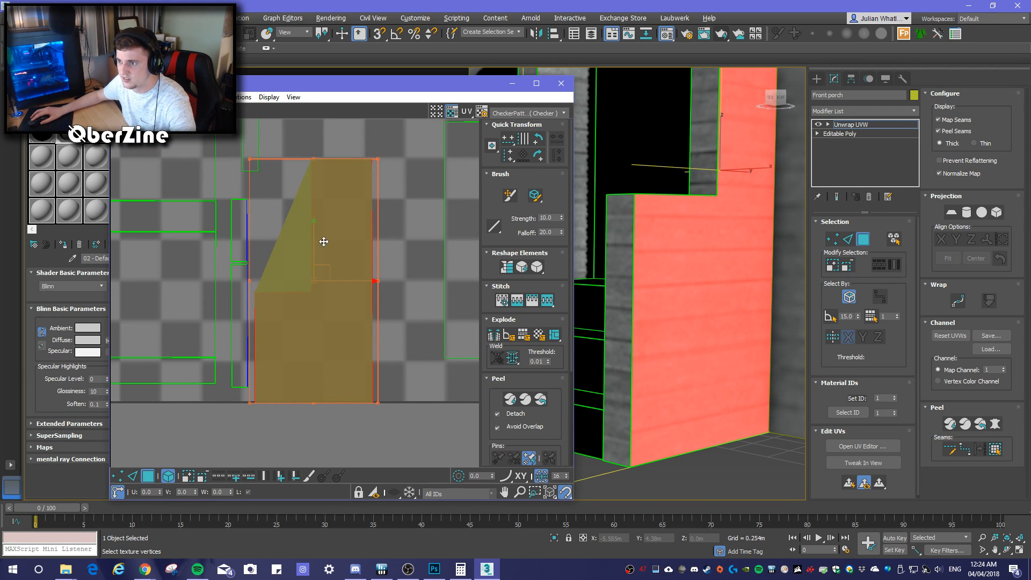
{"action": "left_click_drag", "start_coordinate": [313, 240], "coordinate": [313, 205]}
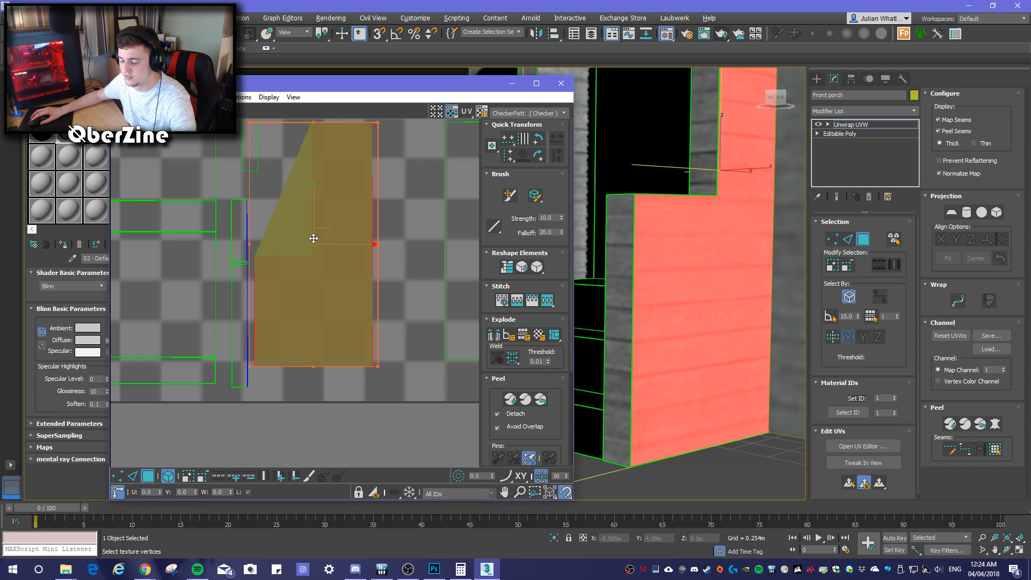
{"action": "key", "text": "r"}
{"action": "left_click_drag", "start_coordinate": [324, 273], "coordinate": [317, 277]}
{"action": "key", "text": "w"}
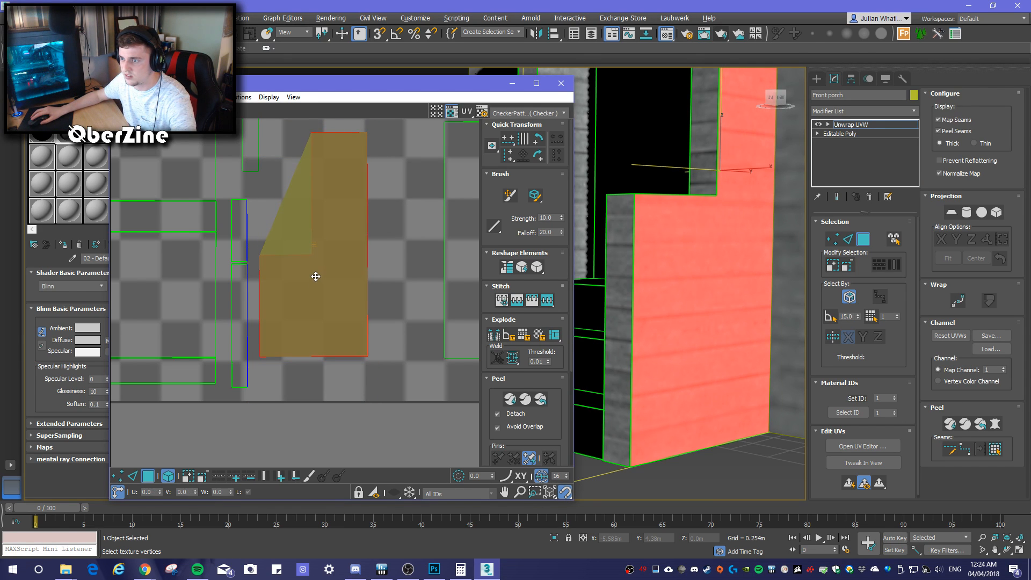
{"action": "left_click", "coordinate": [163, 111]}
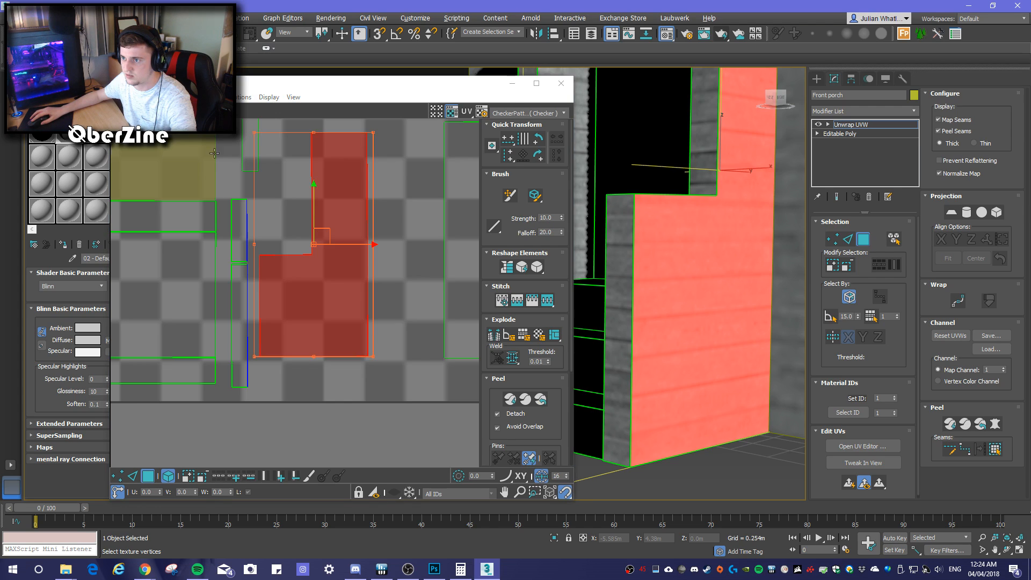
{"action": "left_click_drag", "start_coordinate": [317, 201], "coordinate": [315, 191]}
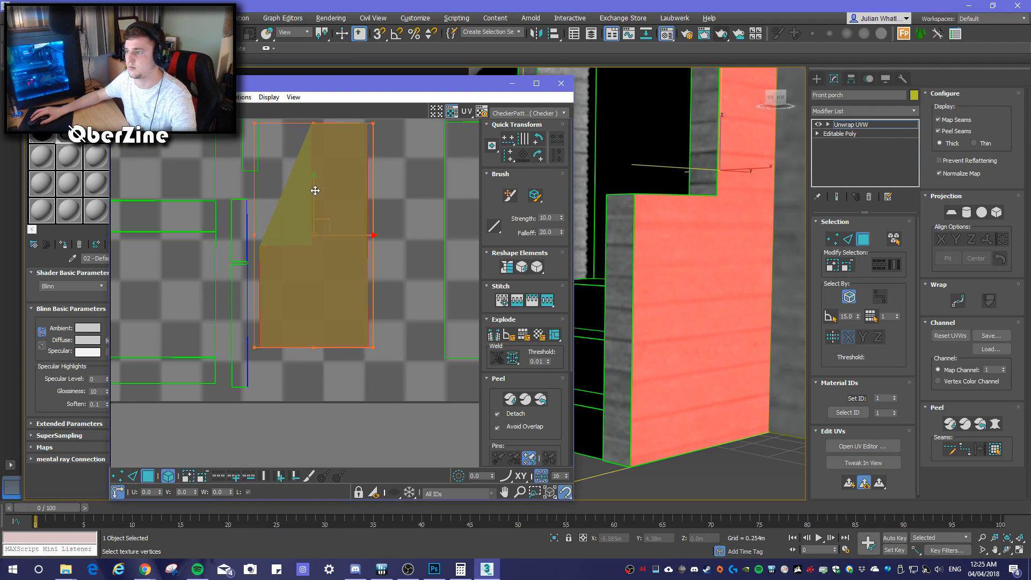
Scale the L-shaped outer-wall shell up slightly and lower it to line its planks up with the wall's narrow front face
{"action": "key", "text": "t"}
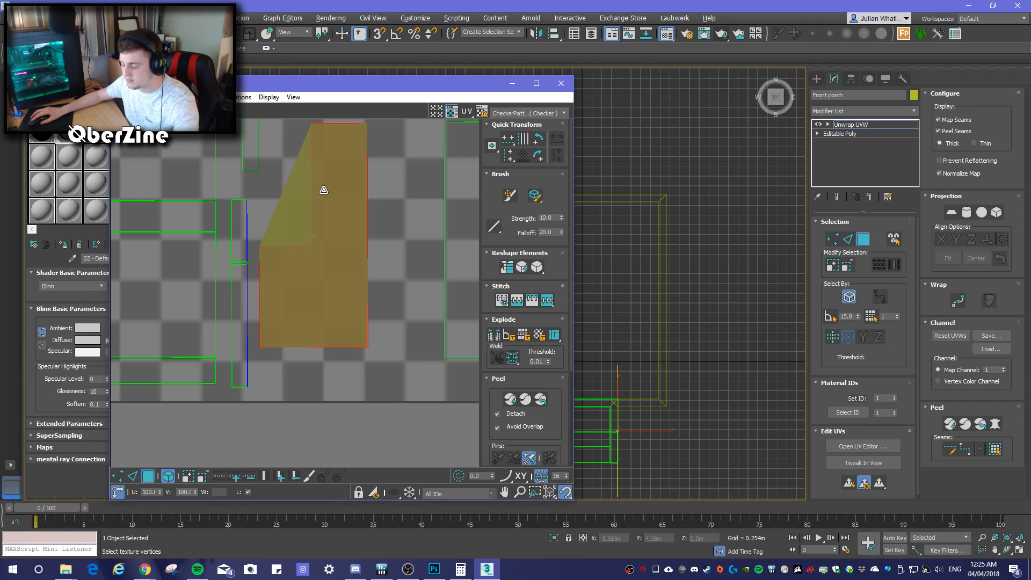
{"action": "key", "text": "p"}
{"action": "left_click_drag", "start_coordinate": [326, 201], "coordinate": [322, 200]}
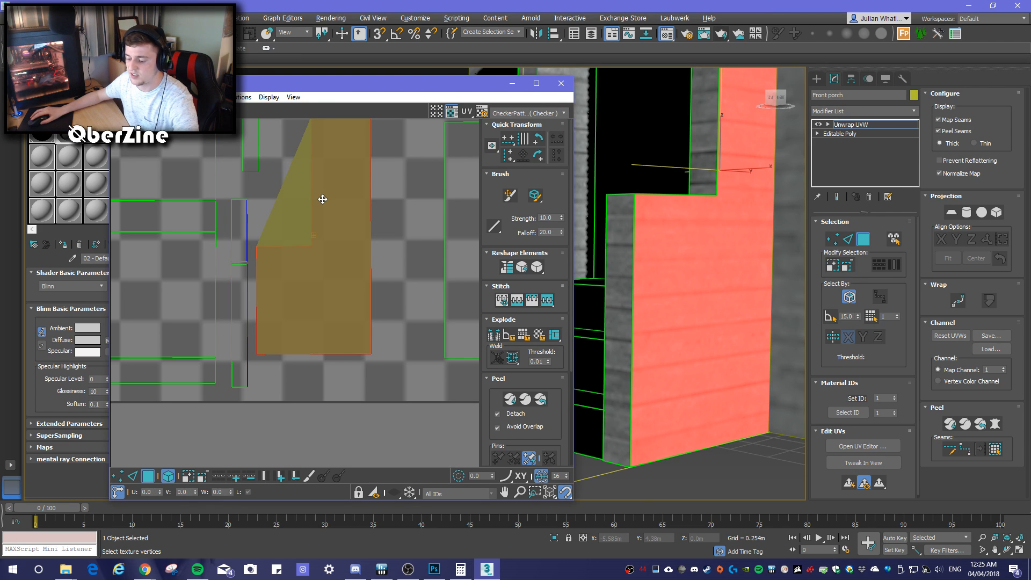
{"action": "left_click", "coordinate": [164, 111]}
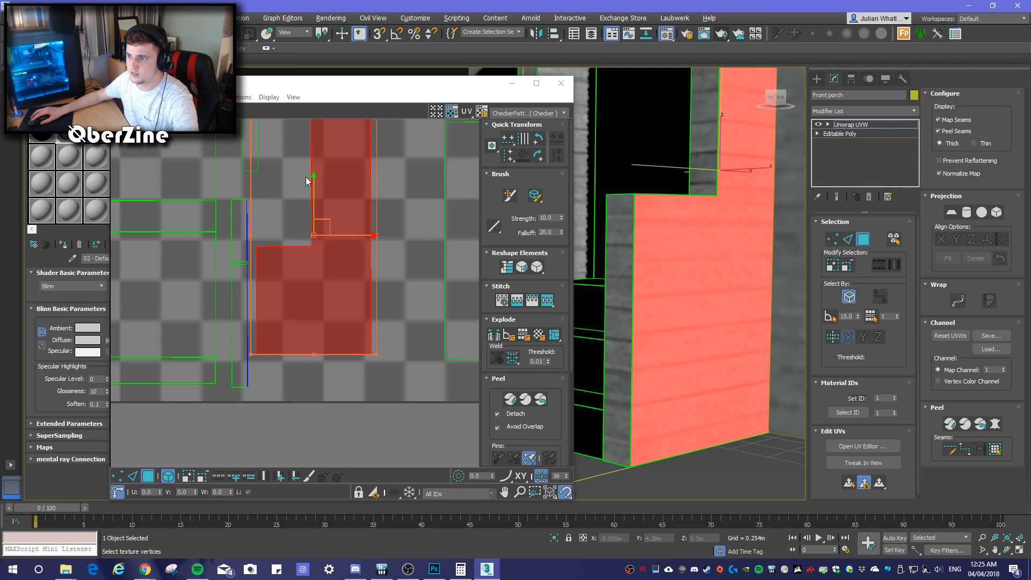
{"action": "left_click_drag", "start_coordinate": [316, 179], "coordinate": [309, 187]}
{"action": "left_click", "coordinate": [311, 188]}
{"action": "left_click_drag", "start_coordinate": [312, 190], "coordinate": [310, 192]}
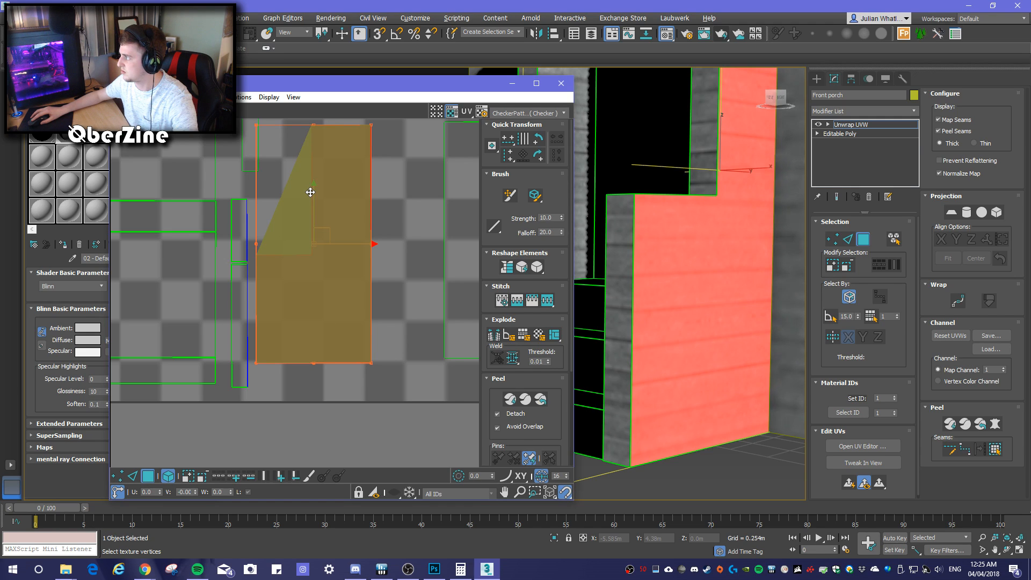
{"action": "left_click_drag", "start_coordinate": [310, 193], "coordinate": [310, 189]}
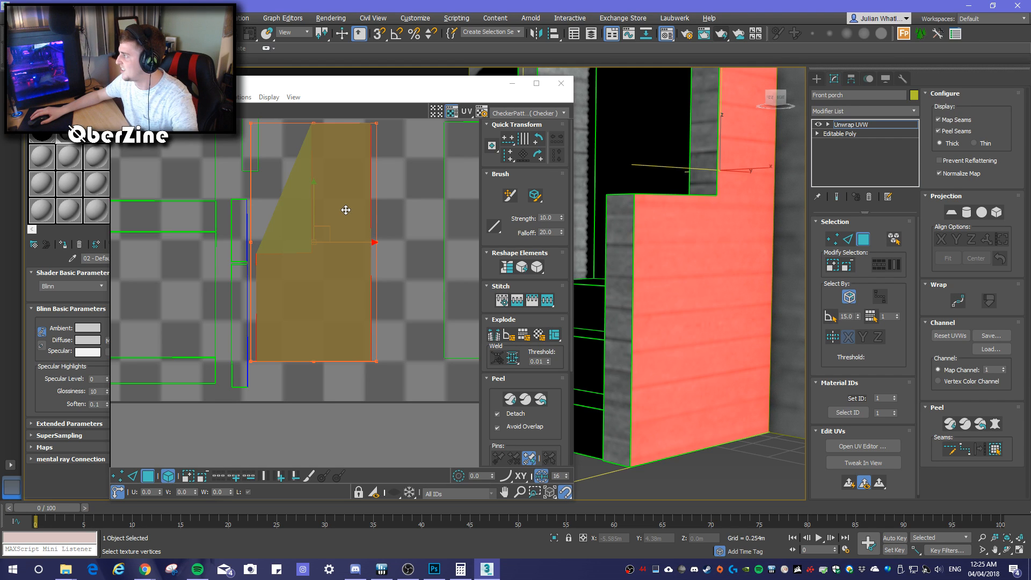
Scale the outer-wall UV shell uniformly to 98.5 percent and nudge it up slightly
{"action": "left_click", "coordinate": [345, 210]}
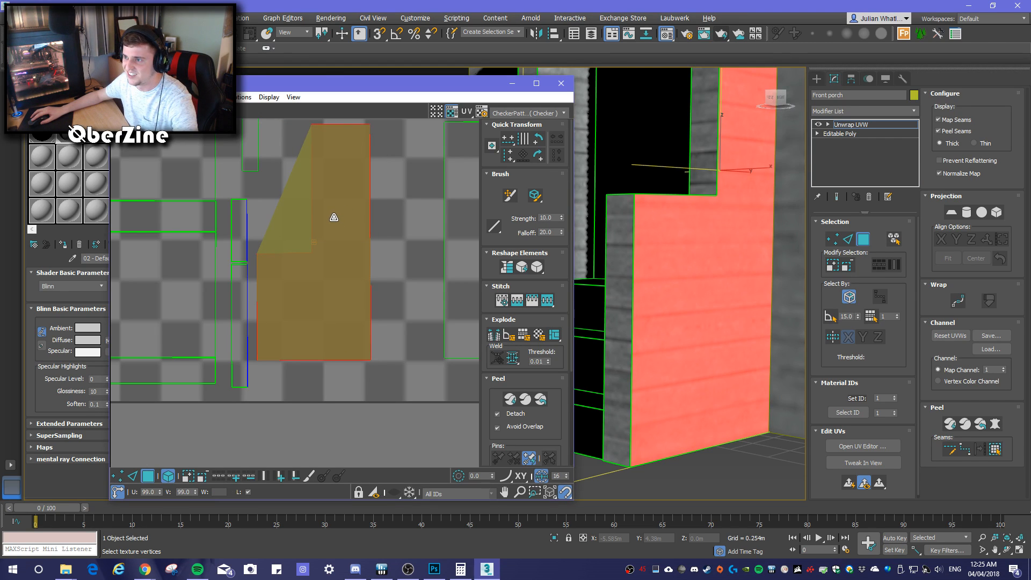
{"action": "left_click_drag", "start_coordinate": [334, 217], "coordinate": [326, 217]}
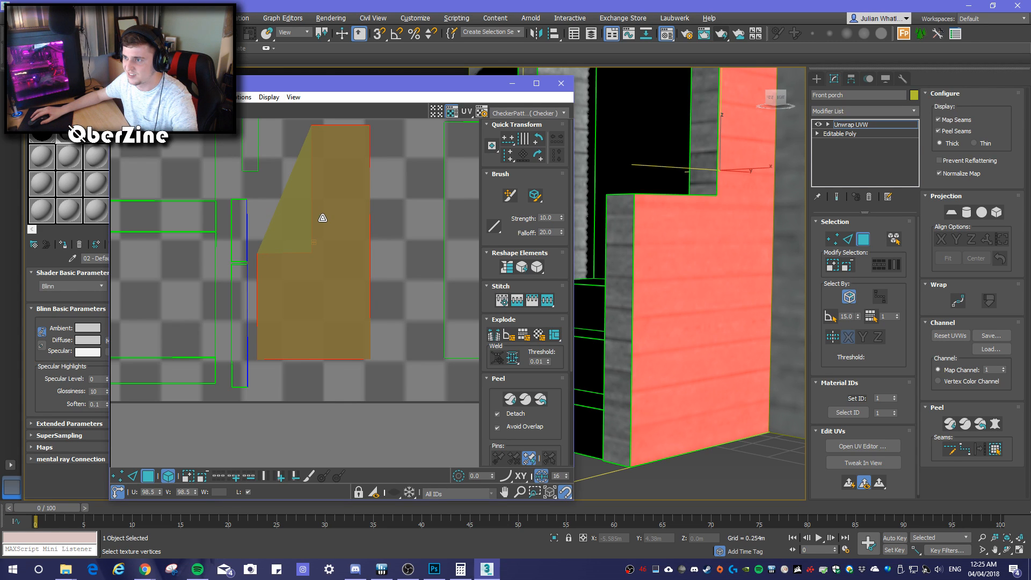
{"action": "left_click", "coordinate": [165, 112]}
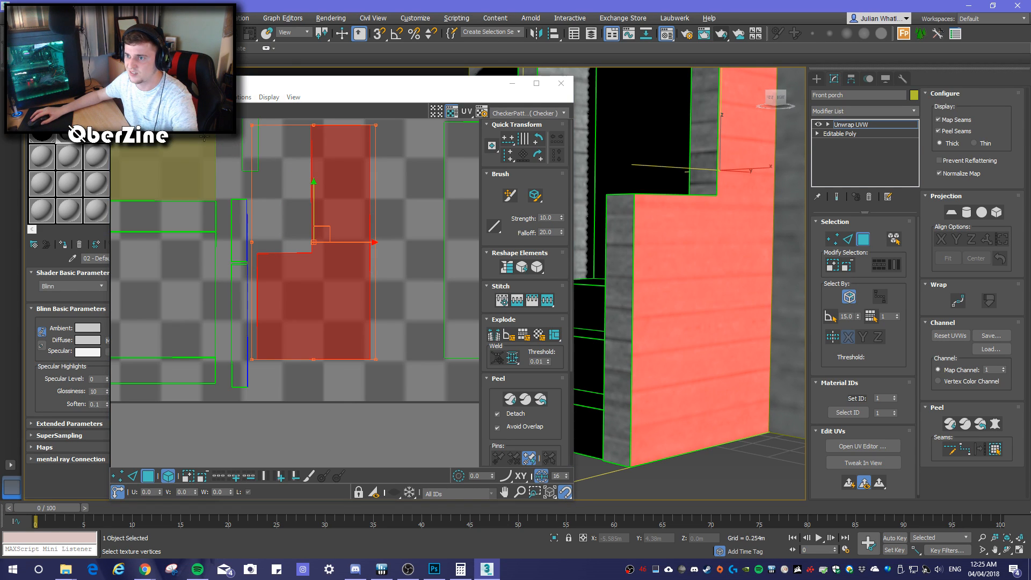
{"action": "left_click", "coordinate": [314, 195]}
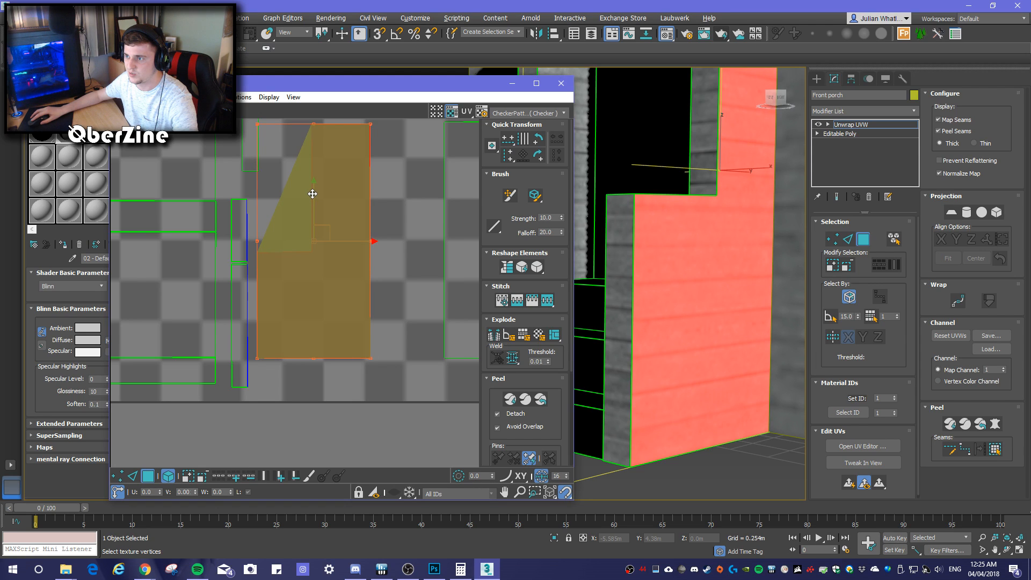
{"action": "scroll", "coordinate": [356, 268], "scroll_direction": "down", "scroll_amount": 3}
{"action": "scroll", "coordinate": [378, 313], "scroll_direction": "up", "scroll_amount": 1}
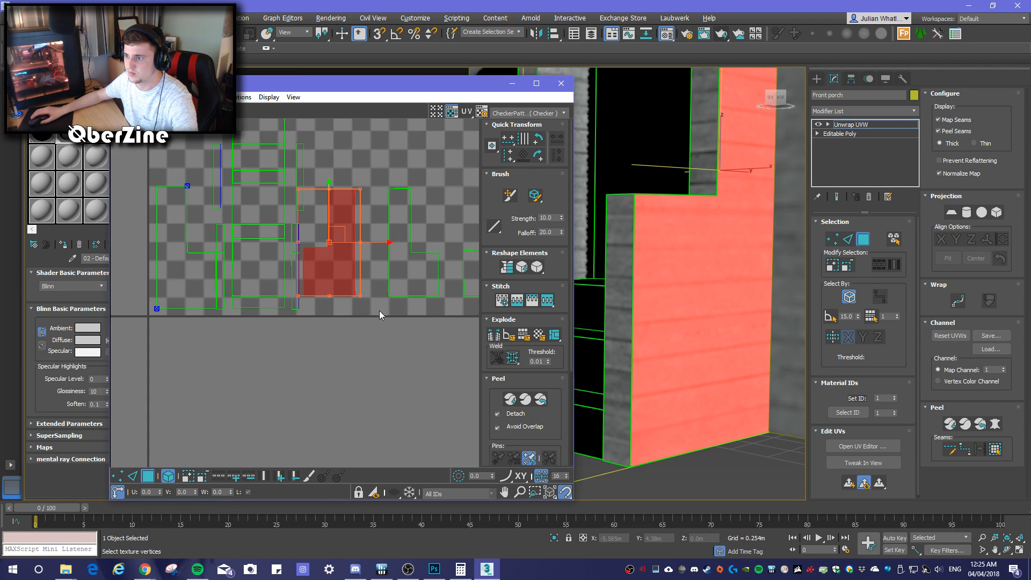
Fine-tune the outer-wall shell's scale and vertical position until its plank lines meet those on the adjoining front edge
{"action": "left_click_drag", "start_coordinate": [327, 203], "coordinate": [345, 224]}
{"action": "scroll", "coordinate": [328, 217], "scroll_direction": "up", "scroll_amount": 4}
{"action": "scroll", "coordinate": [344, 230], "scroll_direction": "up", "scroll_amount": 2}
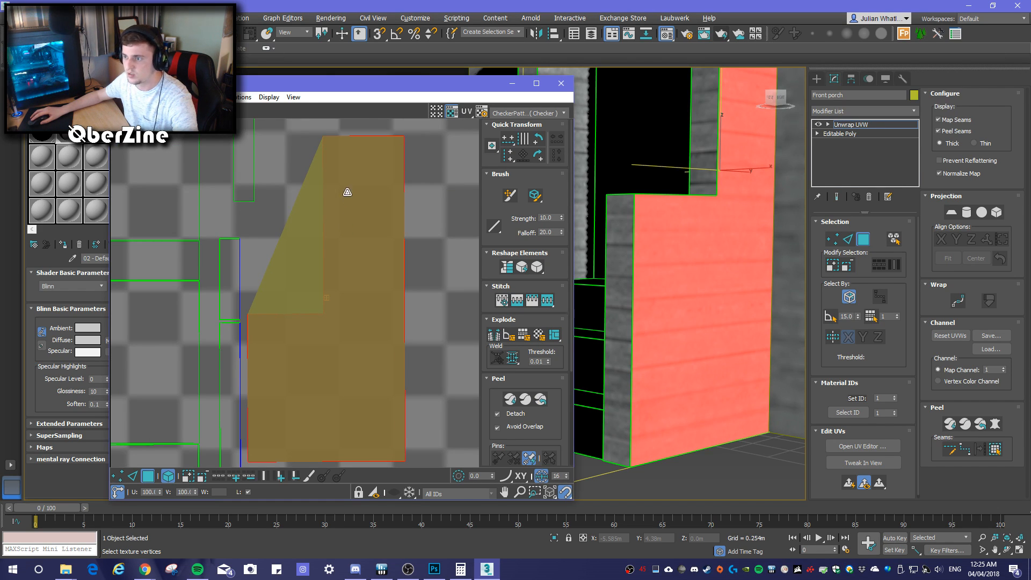
{"action": "key", "text": "w"}
{"action": "left_click_drag", "start_coordinate": [327, 241], "coordinate": [324, 238]}
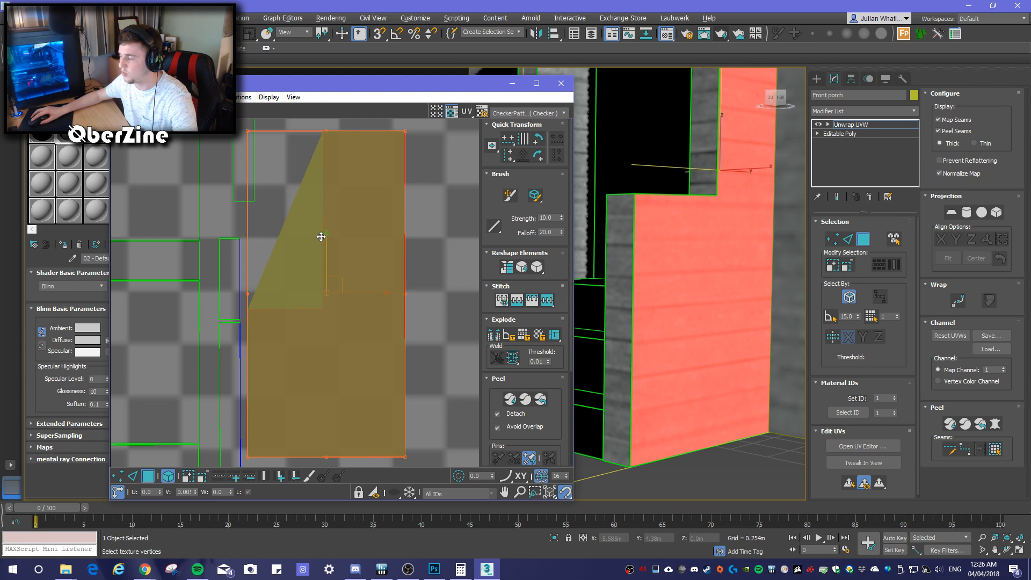
{"action": "left_click_drag", "start_coordinate": [321, 237], "coordinate": [322, 242]}
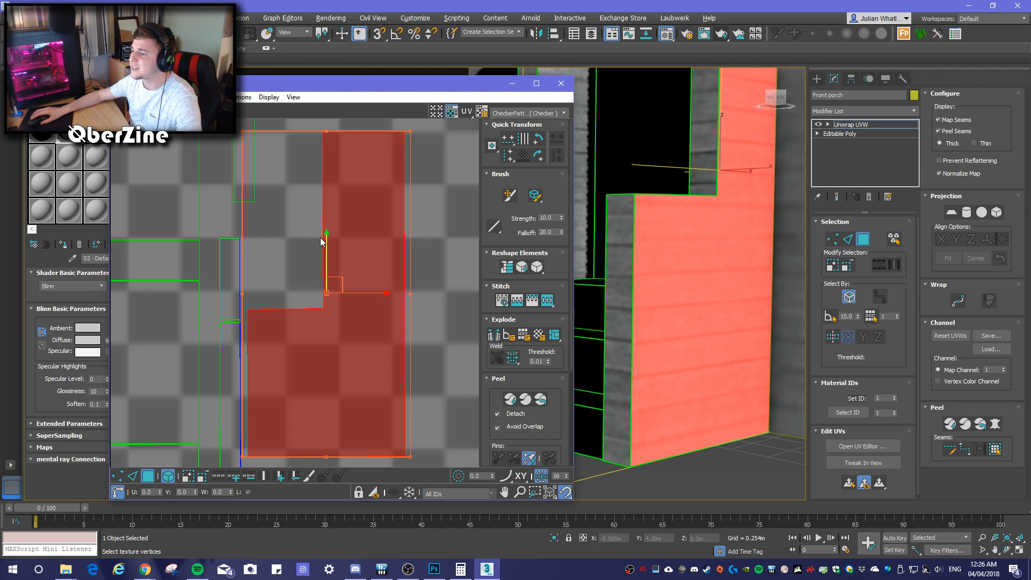
{"action": "mouse_move", "coordinate": [665, 334]}
{"action": "middle_mouse_down", "text": "alt"}
{"action": "mouse_move", "coordinate": [731, 322]}
{"action": "mouse_move", "coordinate": [665, 324]}
{"action": "middle_mouse_up", "text": "alt"}
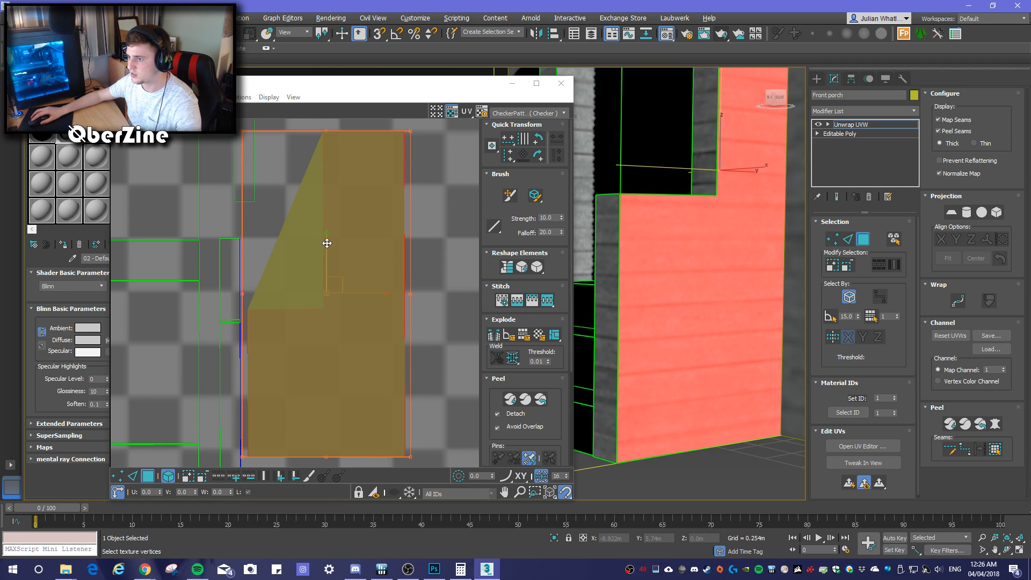
{"action": "left_click_drag", "start_coordinate": [325, 241], "coordinate": [318, 238]}
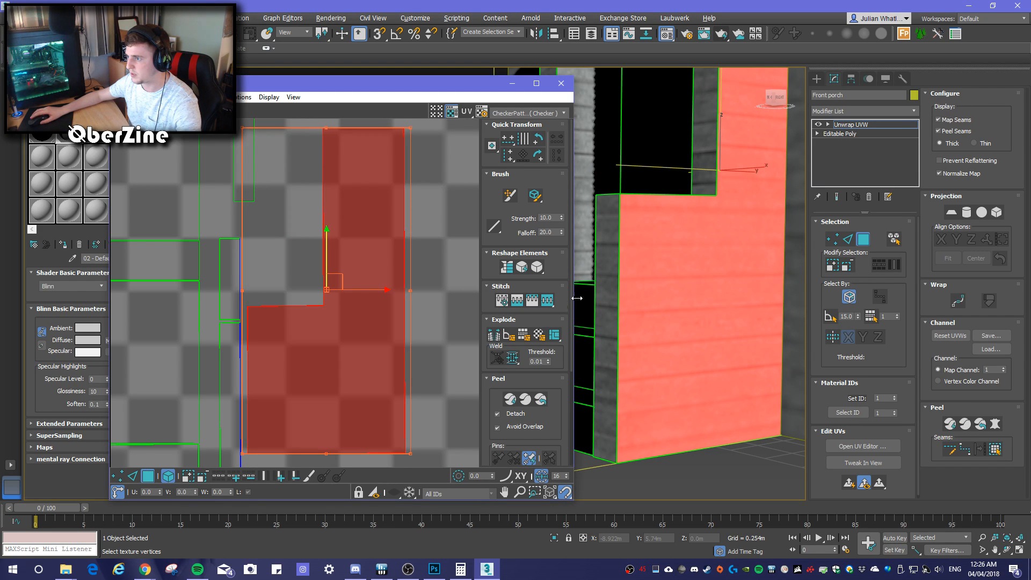
Select the L-shaped side-wall face beside the stairs and nudge its UV shell down to align with the wall's front edge
{"action": "middle_click_drag", "start_coordinate": [634, 293], "coordinate": [648, 365], "text": "alt"}
{"action": "left_click", "coordinate": [724, 255]}
{"action": "scroll", "coordinate": [411, 285], "scroll_direction": "down", "scroll_amount": 6}
{"action": "middle_click_drag", "start_coordinate": [247, 271], "coordinate": [290, 285]}
{"action": "scroll", "coordinate": [322, 300], "scroll_direction": "up", "scroll_amount": 3}
{"action": "middle_click_drag", "start_coordinate": [366, 297], "coordinate": [319, 329]}
{"action": "scroll", "coordinate": [337, 321], "scroll_direction": "up", "scroll_amount": 4}
{"action": "middle_click_drag", "start_coordinate": [386, 253], "coordinate": [368, 278]}
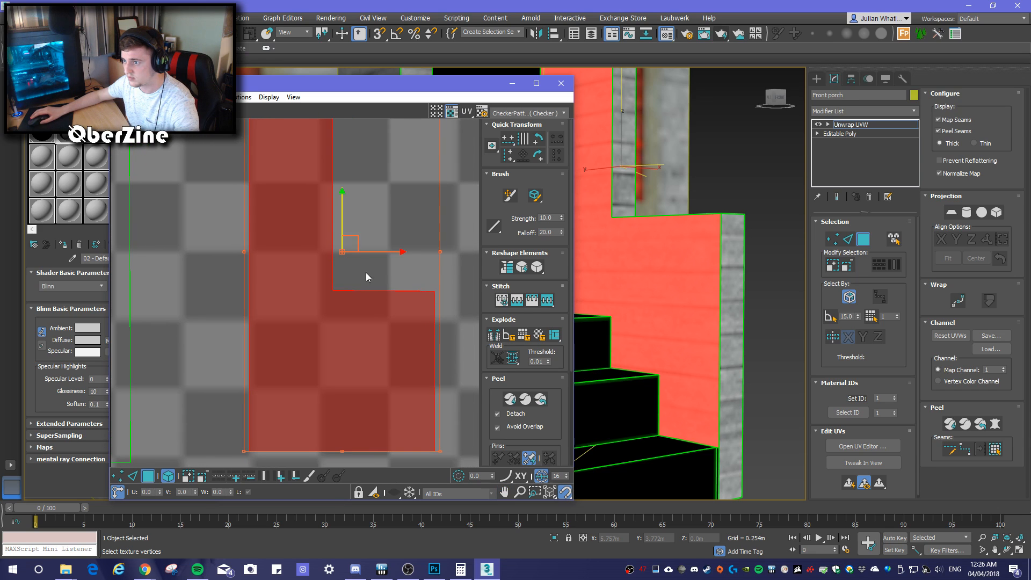
{"action": "left_click_drag", "start_coordinate": [340, 208], "coordinate": [335, 212]}
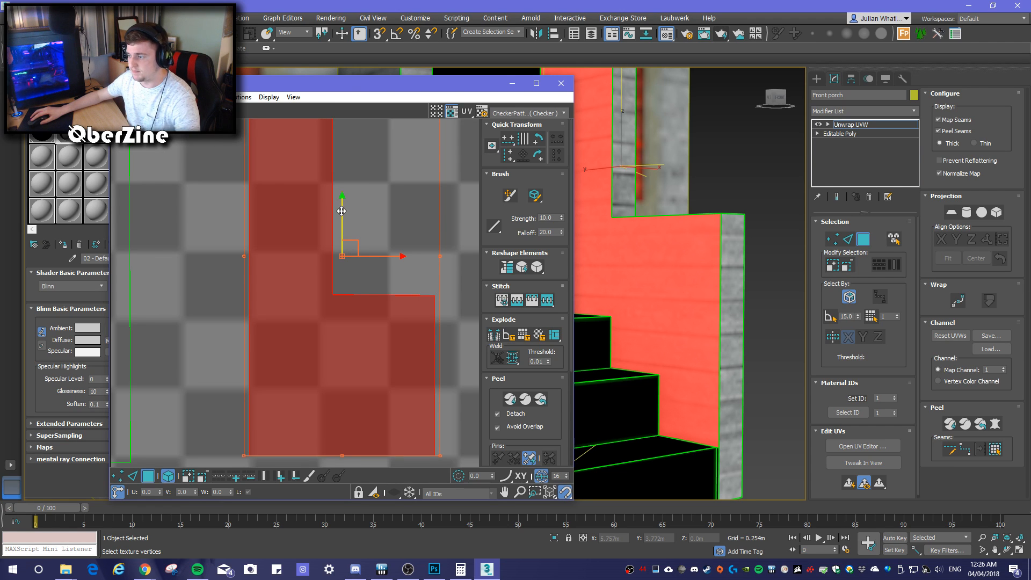
{"action": "left_click_drag", "start_coordinate": [341, 211], "coordinate": [339, 213]}
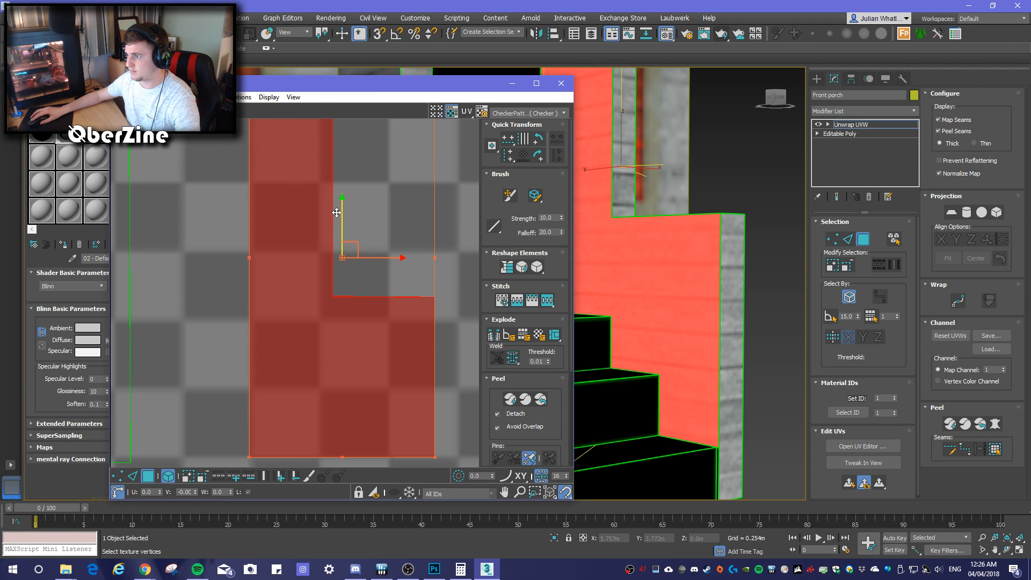
Select the narrow front face of the porch's upper pillar and shift its UV shell up to line up with the neighbouring planks
{"action": "middle_click_drag", "start_coordinate": [638, 293], "coordinate": [641, 318]}
{"action": "middle_click_drag", "start_coordinate": [611, 234], "coordinate": [597, 352]}
{"action": "left_click", "coordinate": [667, 226]}
{"action": "middle_click_drag", "start_coordinate": [711, 327], "coordinate": [593, 338], "text": "alt"}
{"action": "scroll", "coordinate": [325, 292], "scroll_direction": "down", "scroll_amount": 6}
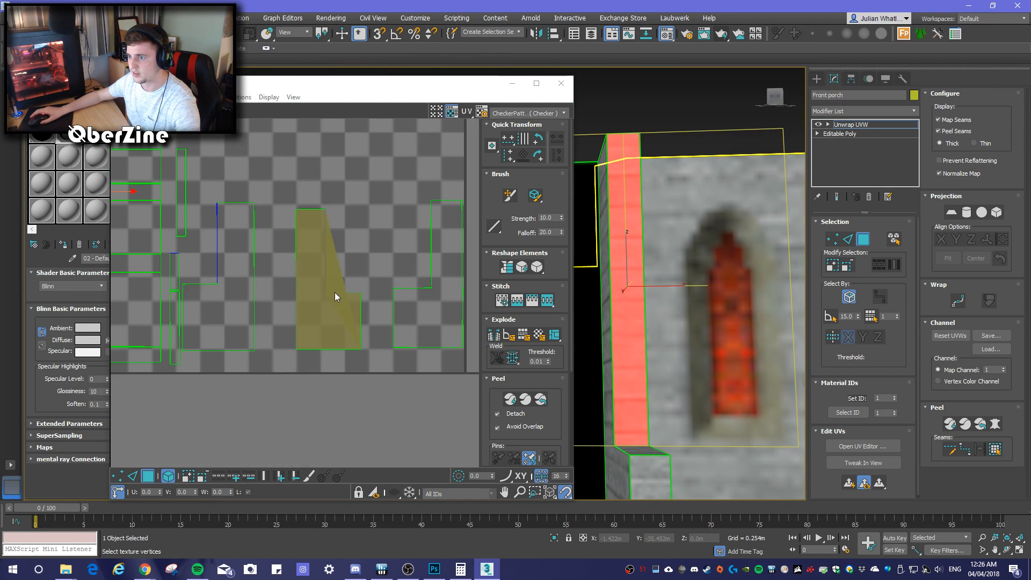
{"action": "middle_click_drag", "start_coordinate": [320, 301], "coordinate": [419, 296]}
{"action": "scroll", "coordinate": [303, 257], "scroll_direction": "up", "scroll_amount": 4}
{"action": "middle_click_drag", "start_coordinate": [698, 343], "coordinate": [725, 354], "text": "alt"}
{"action": "middle_click_drag", "start_coordinate": [228, 315], "coordinate": [299, 322]}
{"action": "middle_click_drag", "start_coordinate": [636, 336], "coordinate": [669, 336], "text": "alt"}
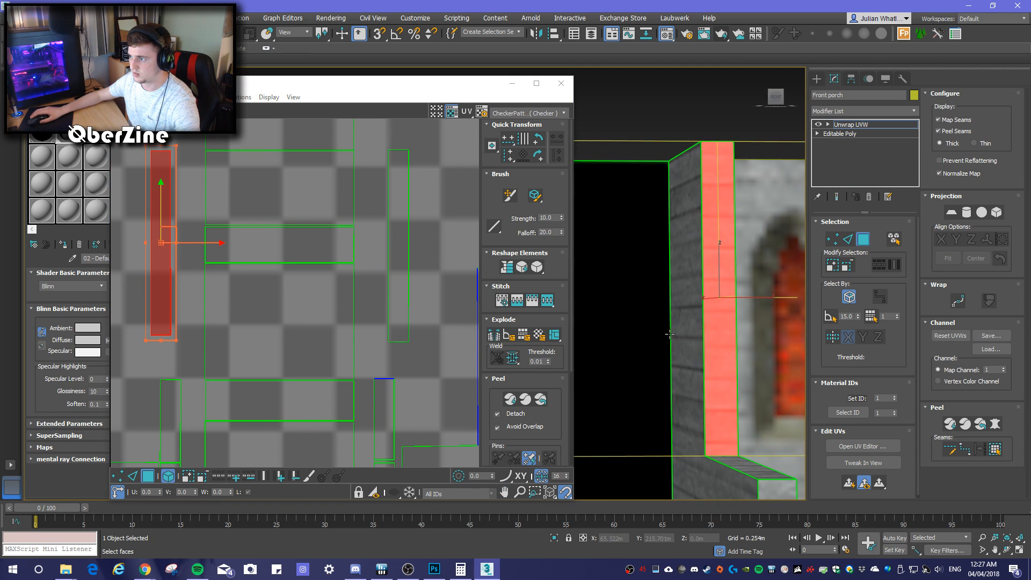
{"action": "left_click", "coordinate": [163, 205]}
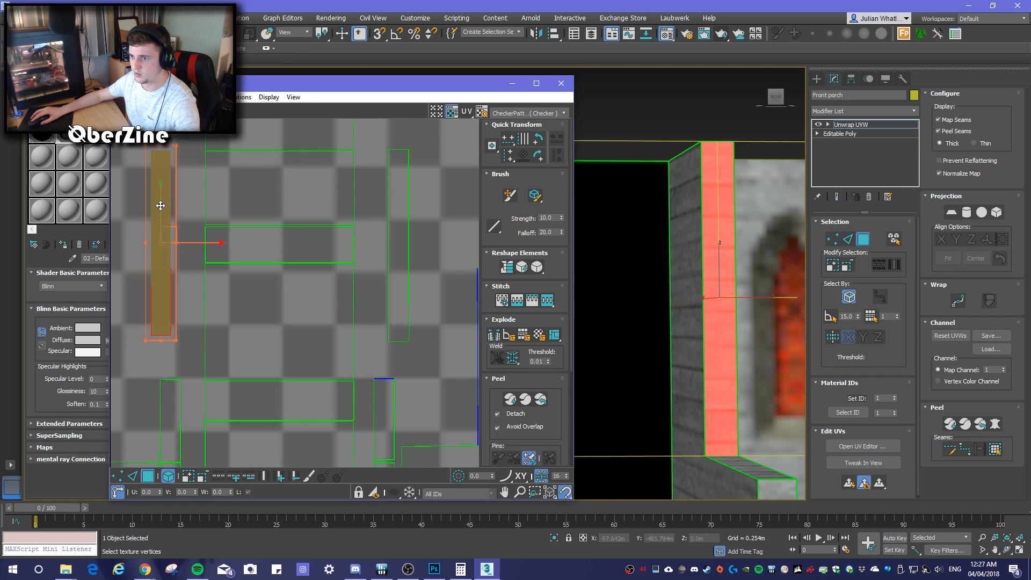
{"action": "left_click_drag", "start_coordinate": [160, 206], "coordinate": [157, 189]}
Examine the pillar's front face from both sides to compare its plank lines with the adjoining side faces
{"action": "middle_click_drag", "start_coordinate": [721, 403], "coordinate": [696, 407], "text": "alt"}
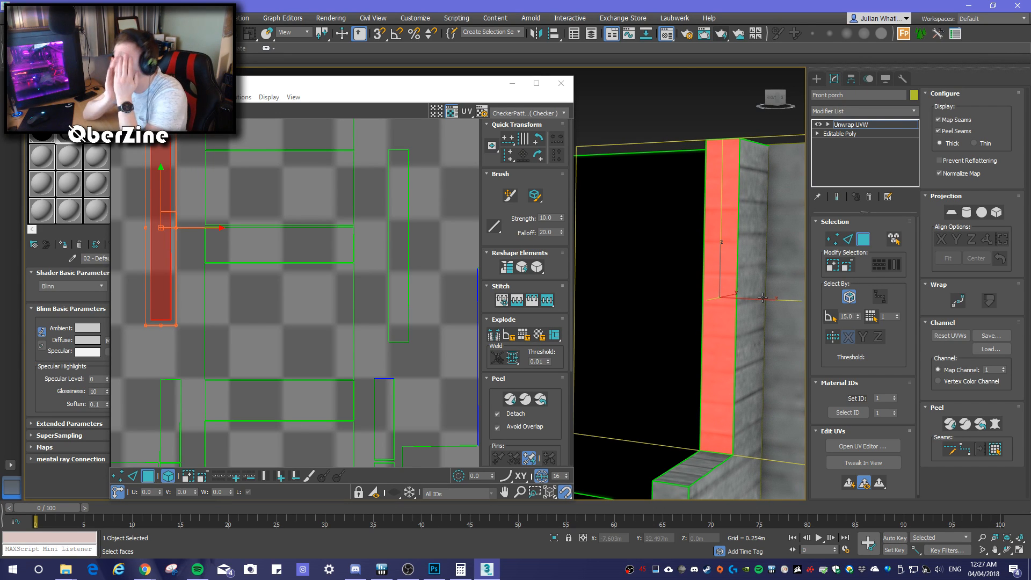
{"action": "middle_click_drag", "start_coordinate": [797, 276], "coordinate": [677, 272], "text": "alt"}
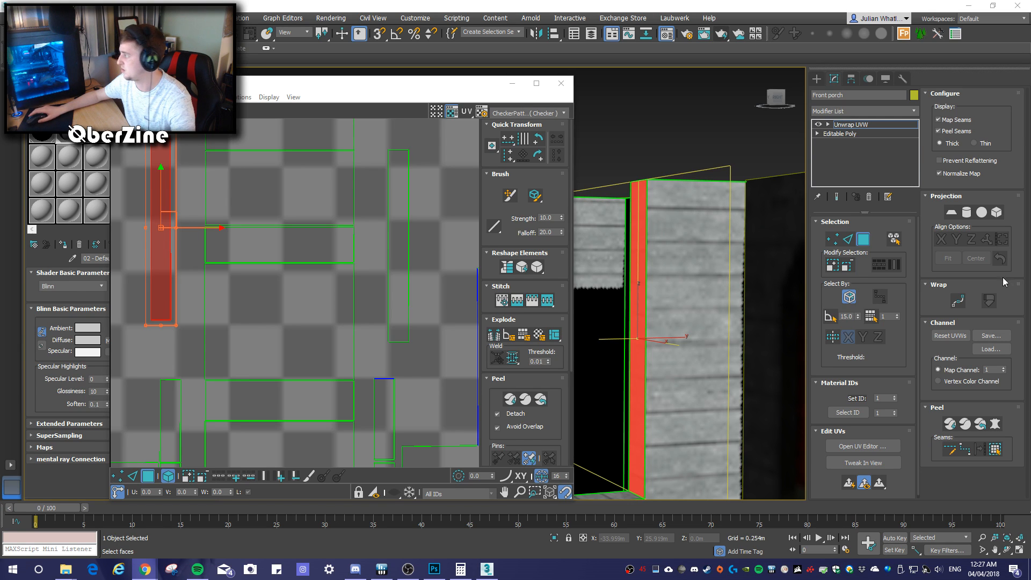
{"action": "middle_click_drag", "start_coordinate": [691, 264], "coordinate": [697, 266]}
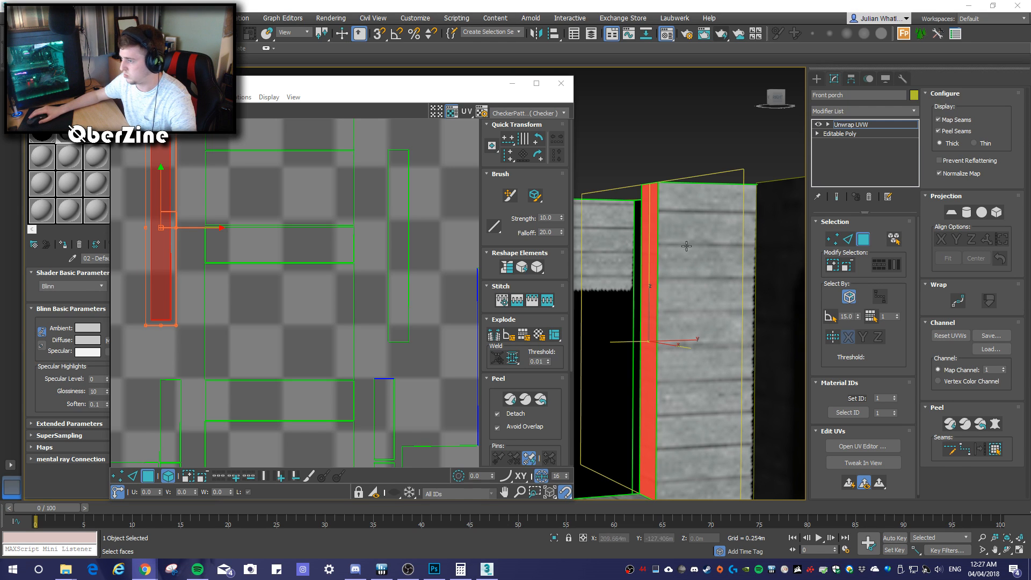
{"action": "scroll", "coordinate": [706, 267], "scroll_direction": "up", "scroll_amount": 5}
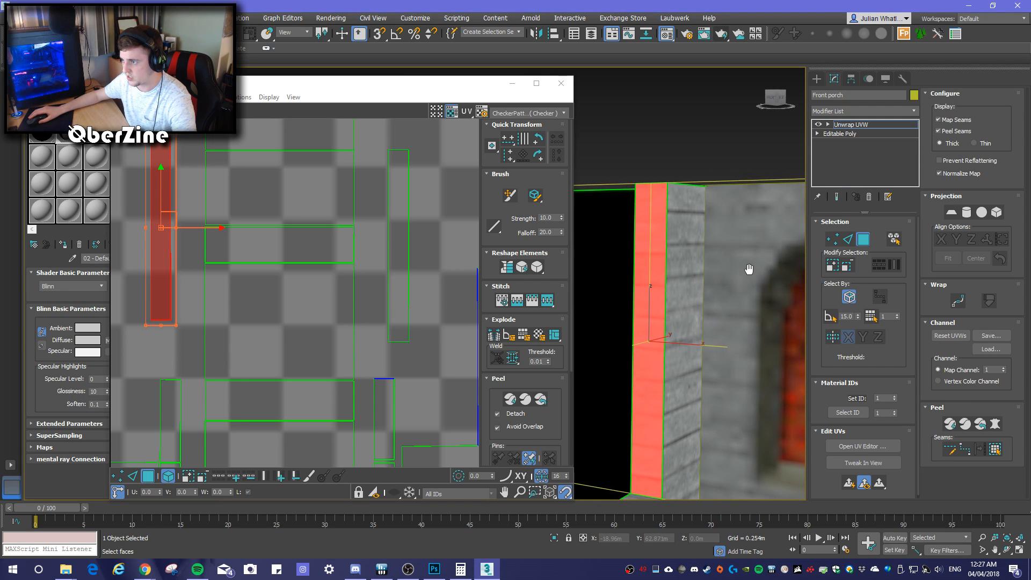
{"action": "scroll", "coordinate": [741, 295], "scroll_direction": "up", "scroll_amount": 3}
{"action": "middle_click_drag", "start_coordinate": [717, 282], "coordinate": [752, 270]}
{"action": "scroll", "coordinate": [745, 274], "scroll_direction": "up", "scroll_amount": 3}
{"action": "scroll", "coordinate": [737, 277], "scroll_direction": "down", "scroll_amount": 3}
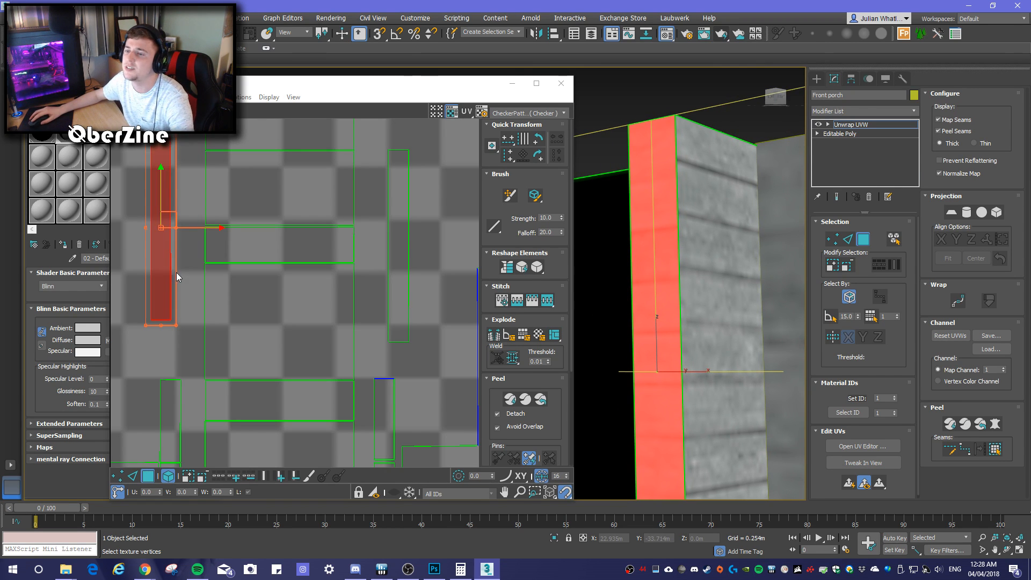
Scale the pillar front face's UV shell down slightly and adjust its vertical position, checking the plank lines along the pillar
{"action": "middle_click", "coordinate": [158, 262]}
{"action": "key", "text": "r"}
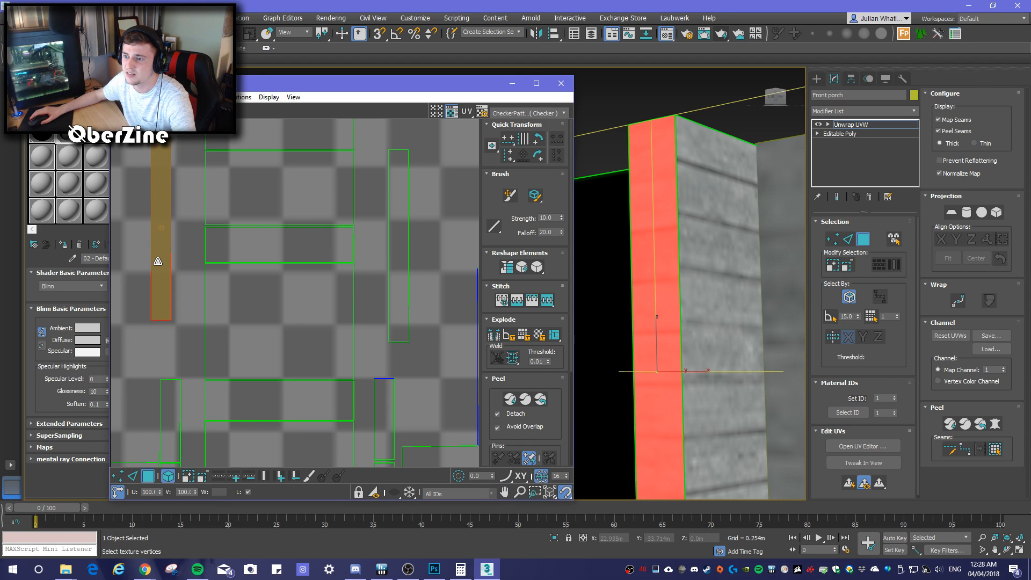
{"action": "left_click_drag", "start_coordinate": [160, 262], "coordinate": [162, 264]}
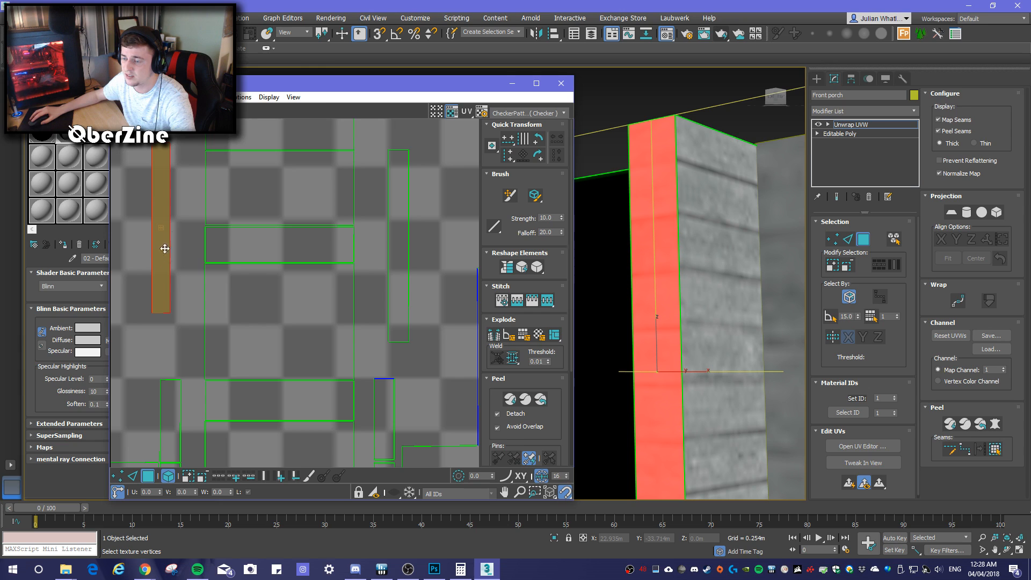
{"action": "key", "text": "w"}
{"action": "left_click_drag", "start_coordinate": [160, 189], "coordinate": [159, 191]}
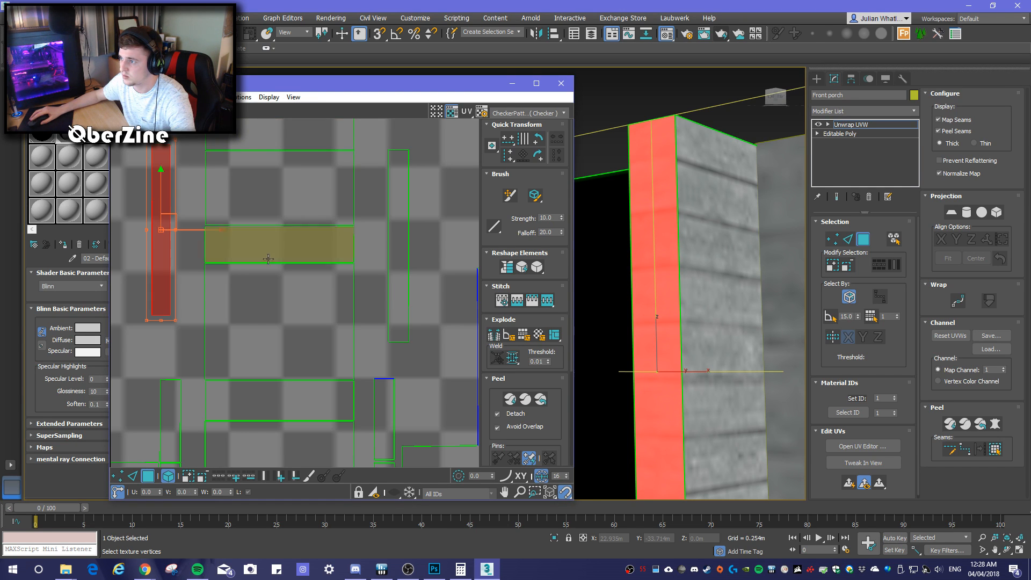
{"action": "middle_click_drag", "start_coordinate": [664, 450], "coordinate": [695, 327], "text": "alt"}
{"action": "middle_click_drag", "start_coordinate": [695, 367], "coordinate": [647, 476]}
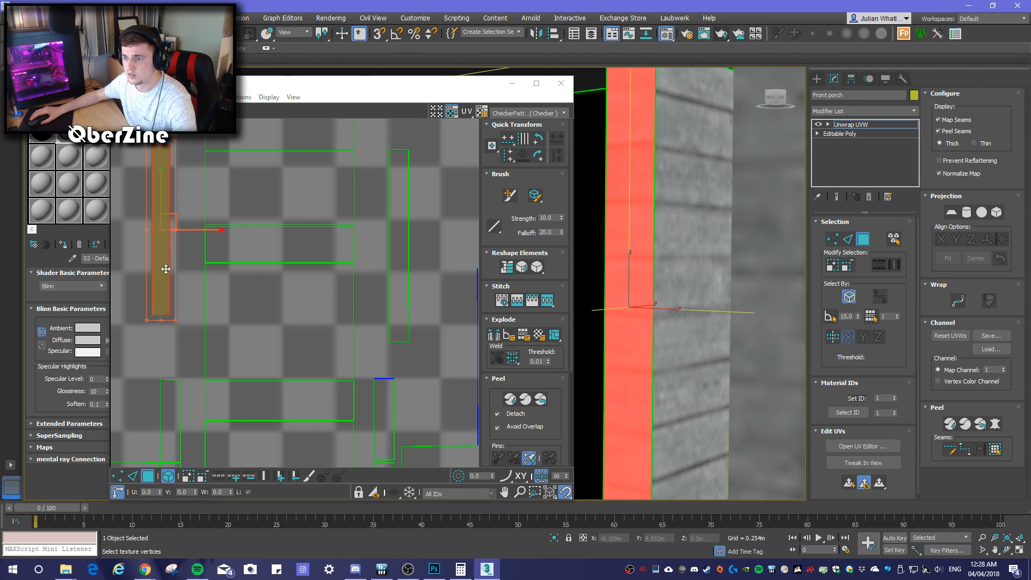
Scale the pillar front face's UV shell up to about 107 percent and compare its plank lines with the adjoining side
{"action": "scroll", "coordinate": [167, 271], "scroll_direction": "up", "scroll_amount": 2}
{"action": "scroll", "coordinate": [167, 272], "scroll_direction": "up", "scroll_amount": 1}
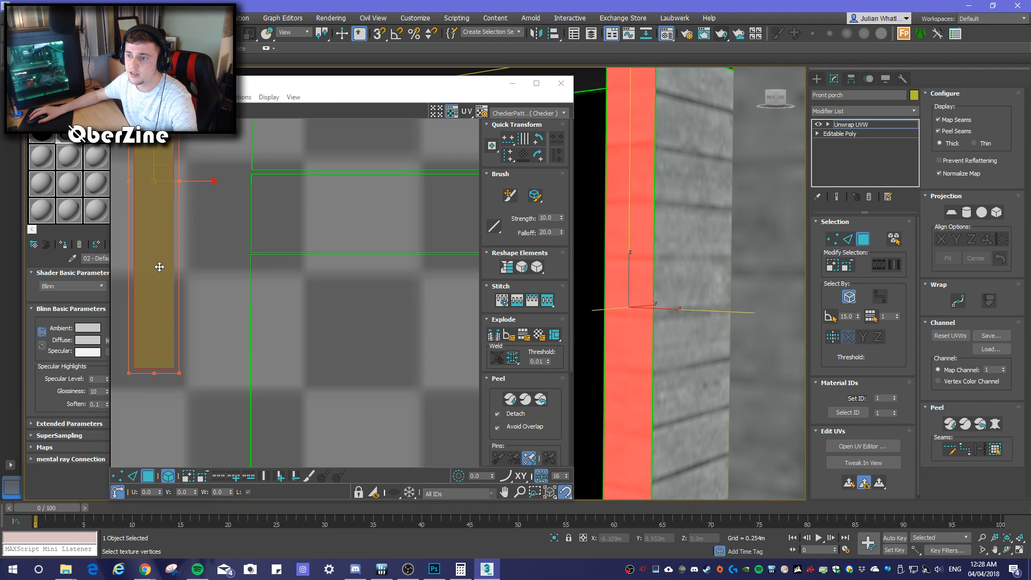
{"action": "scroll", "coordinate": [162, 266], "scroll_direction": "up", "scroll_amount": 1}
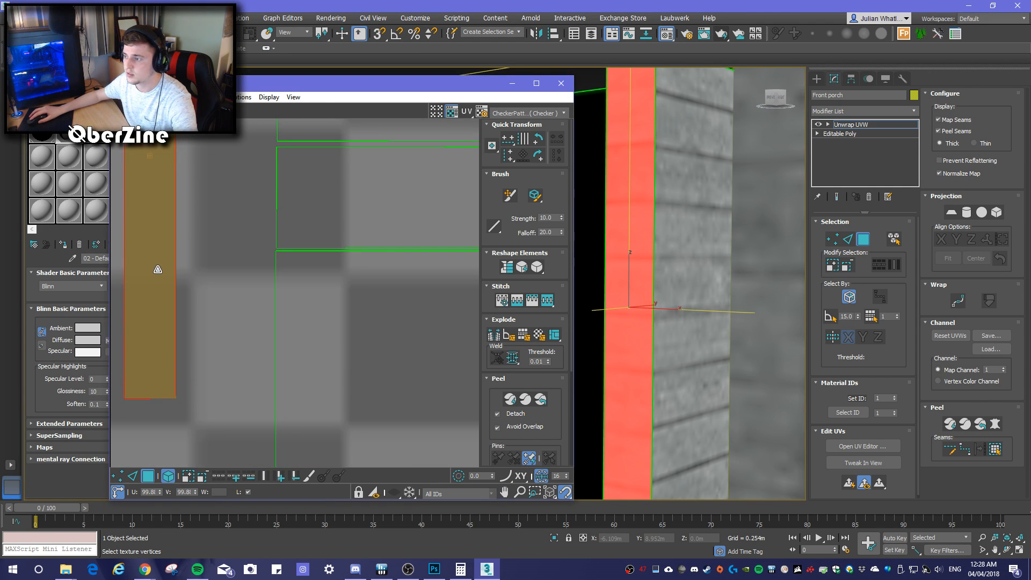
{"action": "left_click_drag", "start_coordinate": [143, 285], "coordinate": [141, 260]}
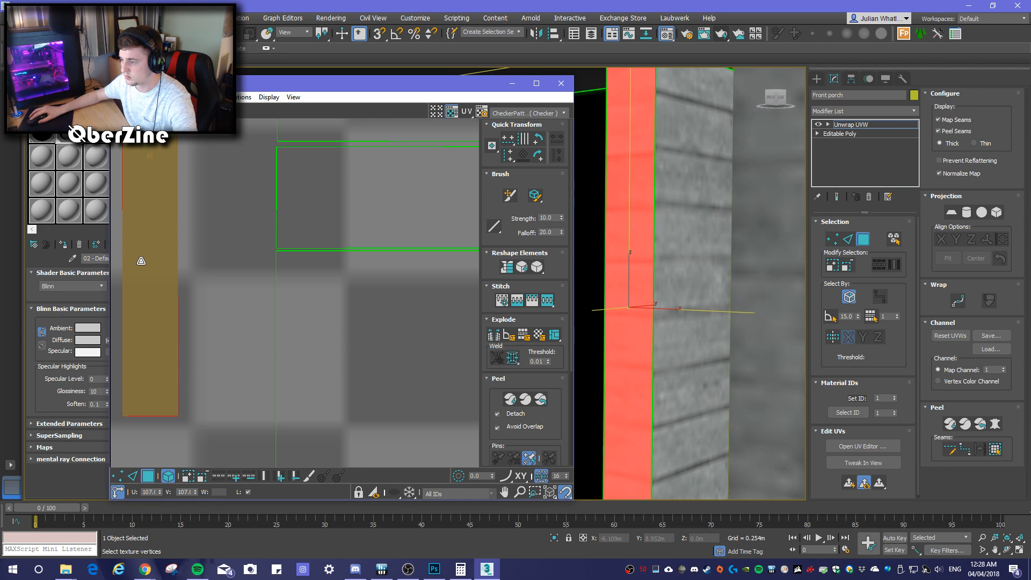
{"action": "middle_click_drag", "start_coordinate": [665, 399], "coordinate": [718, 397], "text": "alt"}
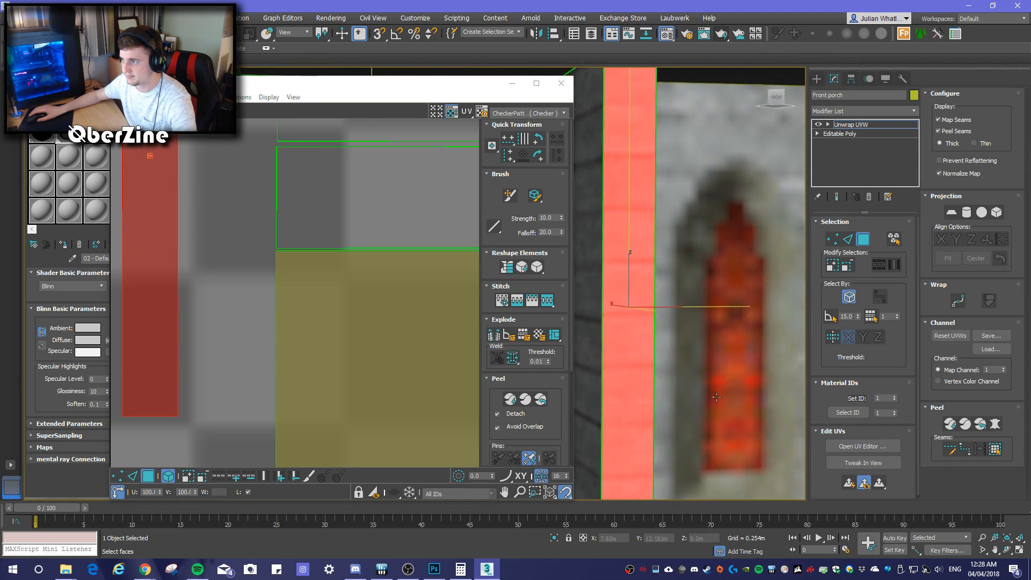
Clear the face selection and render the whole porch from a distance to check the plank texture
{"action": "scroll", "coordinate": [718, 398], "scroll_direction": "down", "scroll_amount": 6}
{"action": "left_click", "coordinate": [755, 475]}
{"action": "middle_click_drag", "start_coordinate": [756, 475], "coordinate": [691, 440], "text": "alt"}
{"action": "scroll", "coordinate": [681, 441], "scroll_direction": "down", "scroll_amount": 2}
{"action": "scroll", "coordinate": [681, 440], "scroll_direction": "up", "scroll_amount": 2}
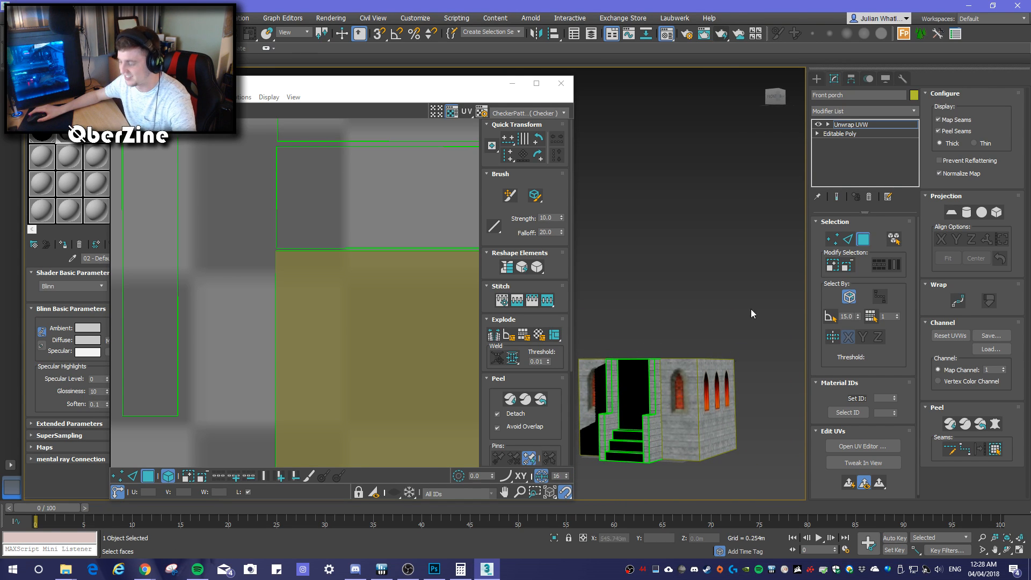
{"action": "left_click", "coordinate": [705, 34]}
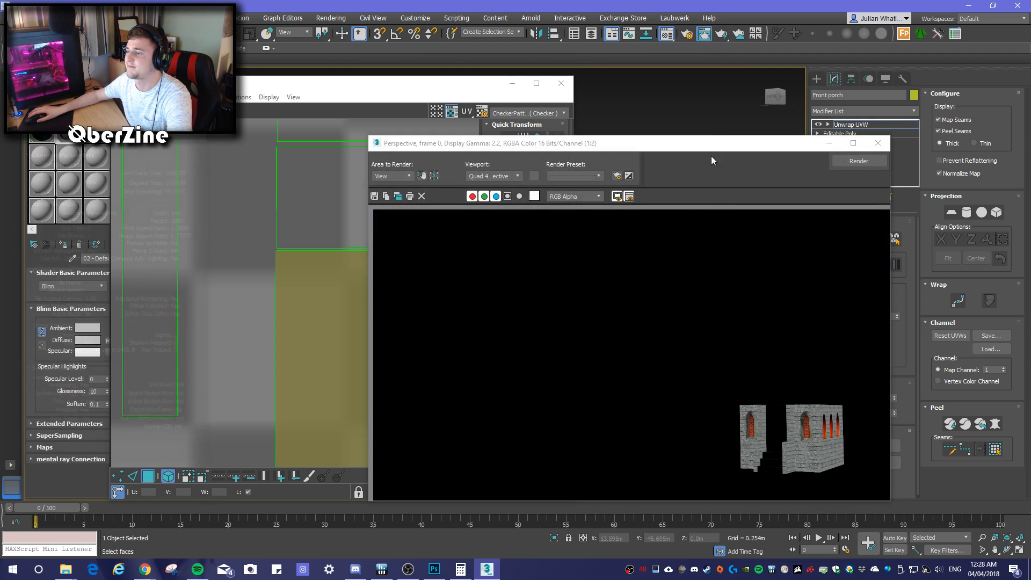
{"action": "left_click", "coordinate": [851, 159]}
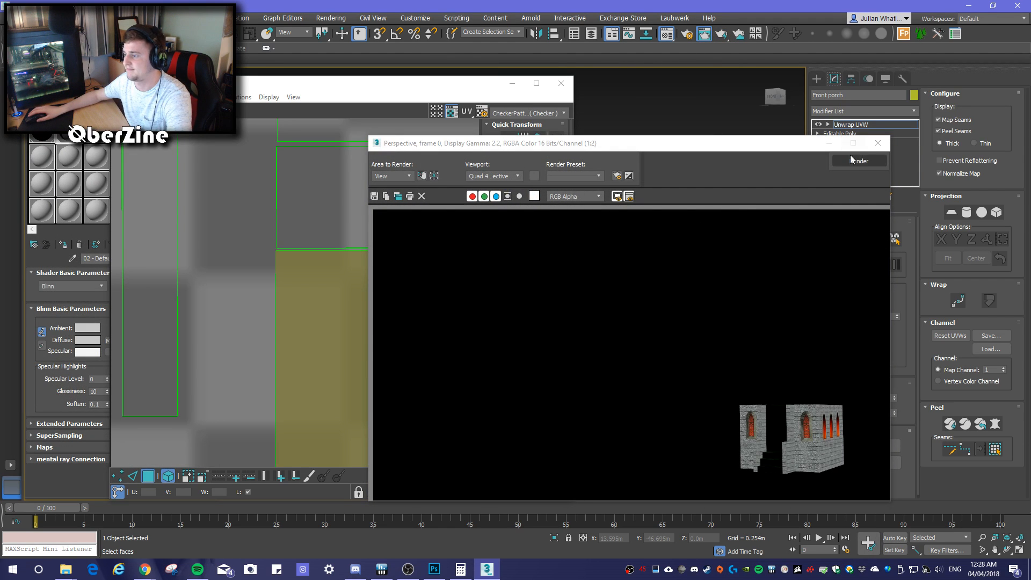
{"action": "left_click", "coordinate": [887, 146]}
Render the porch from a closer view showing the entrance and the arched windows
{"action": "scroll", "coordinate": [676, 386], "scroll_direction": "up", "scroll_amount": 5}
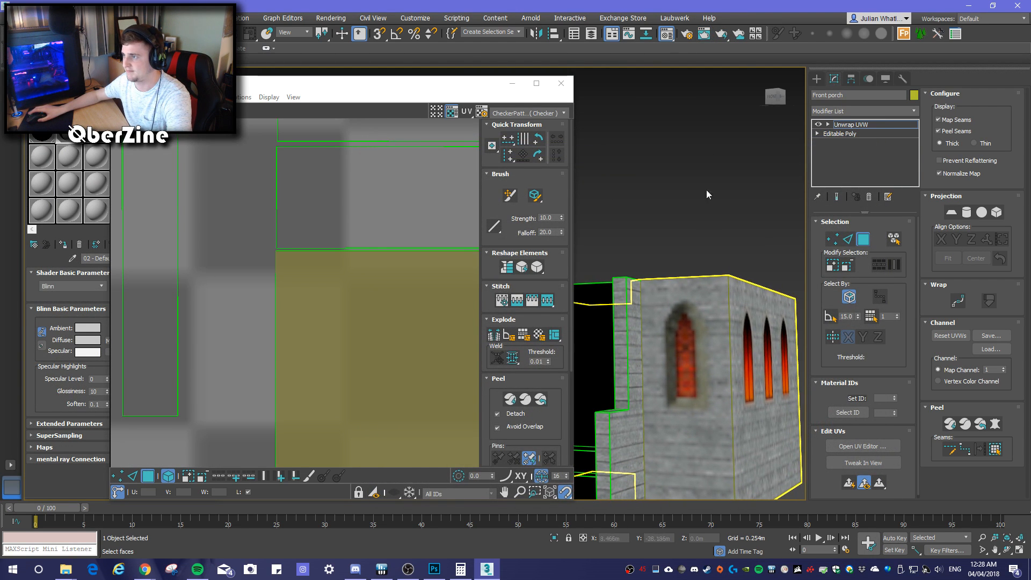
{"action": "key", "text": "shift+q"}
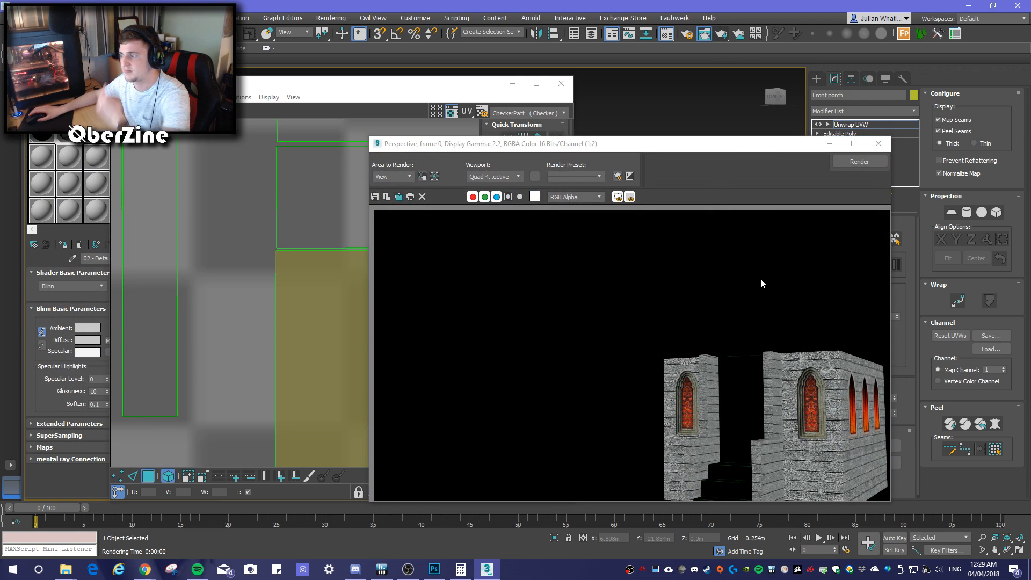
{"action": "left_click", "coordinate": [888, 147]}
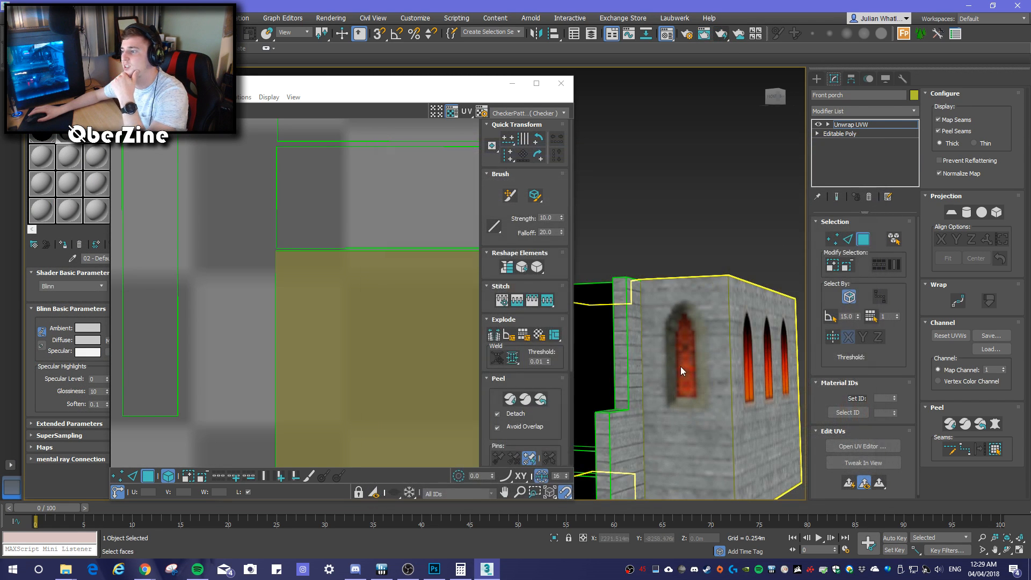
Close the UV editor and render a close-up of the porch pillars beside the arched window to compare plank lines
{"action": "scroll", "coordinate": [677, 363], "scroll_direction": "up", "scroll_amount": 5}
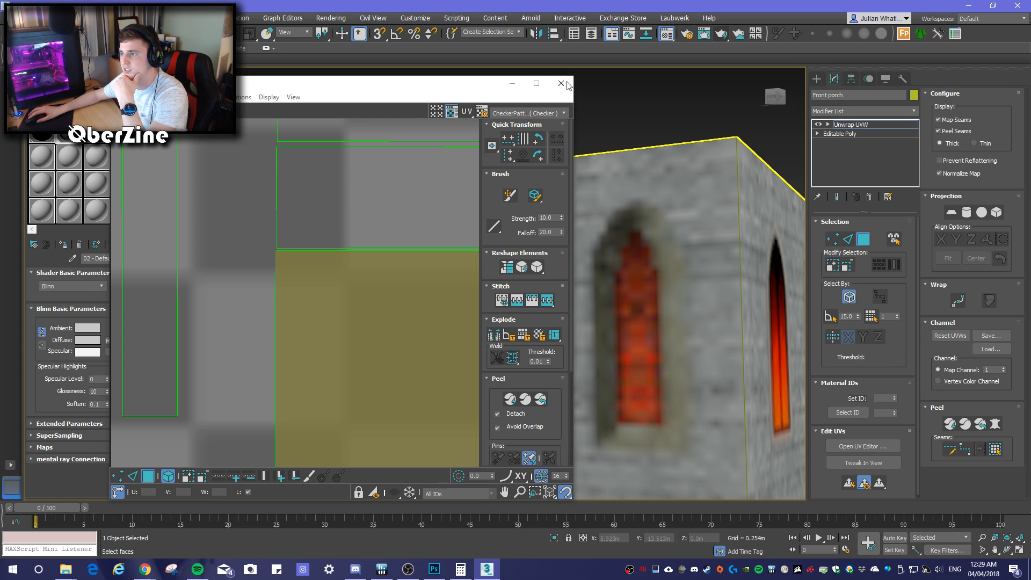
{"action": "left_click", "coordinate": [561, 84]}
{"action": "scroll", "coordinate": [691, 311], "scroll_direction": "down", "scroll_amount": 3}
{"action": "key", "text": "m"}
{"action": "middle_click_drag", "start_coordinate": [558, 304], "coordinate": [534, 286]}
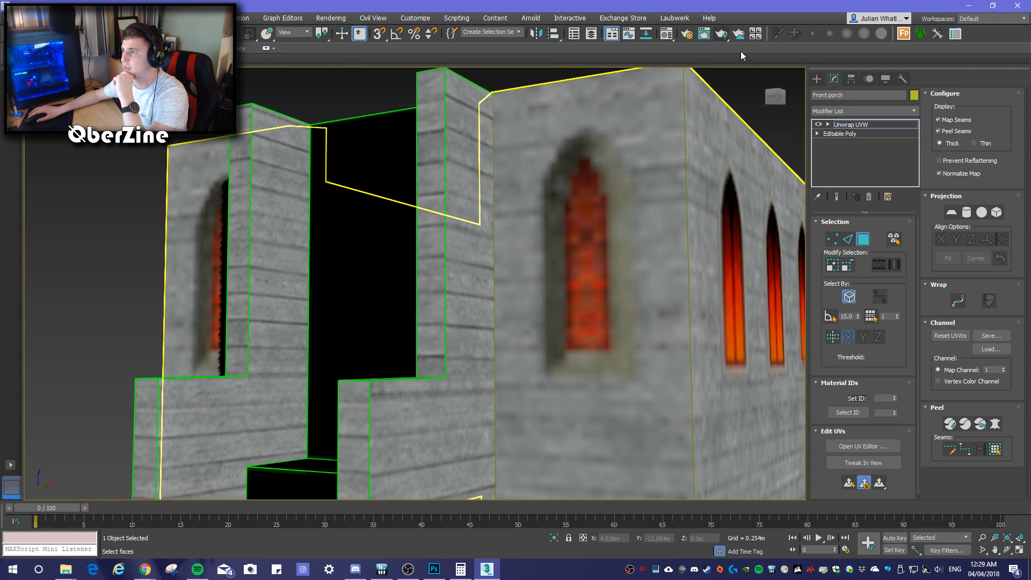
{"action": "key", "text": "shift+q"}
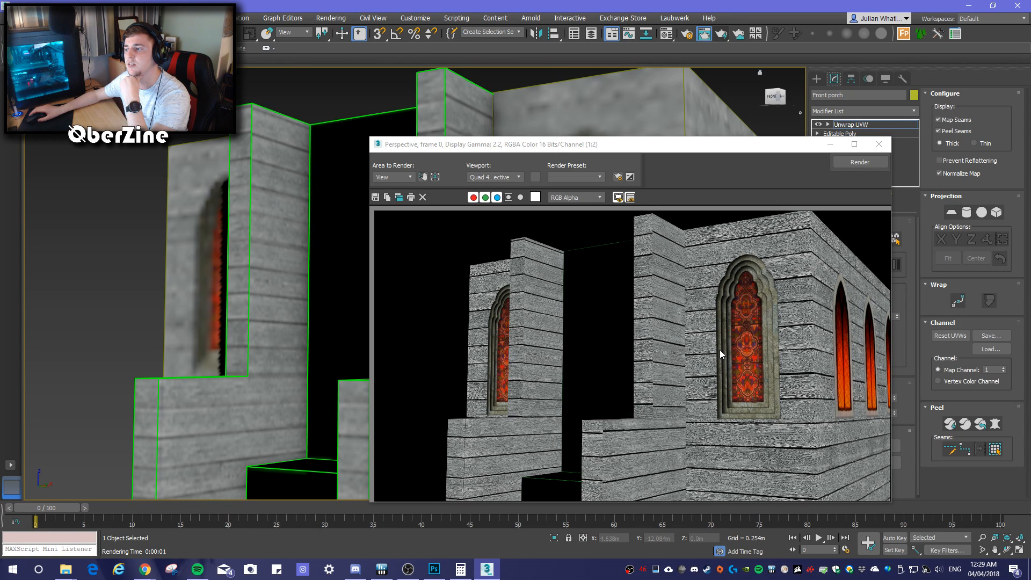
{"action": "left_click", "coordinate": [884, 150]}
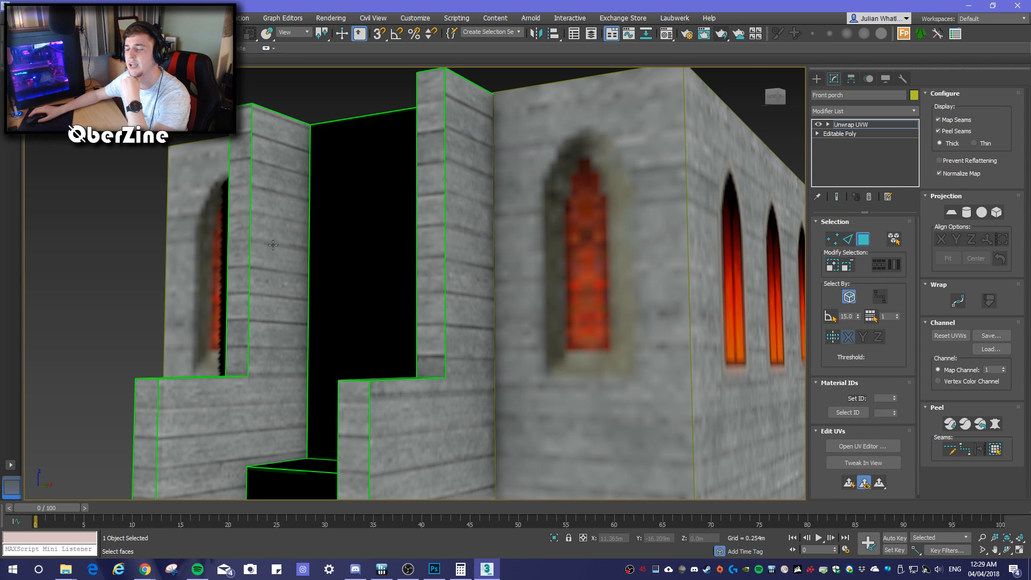
Reopen the UV editor and select all the porch shells inside the texture square for moving
{"action": "left_click", "coordinate": [846, 447]}
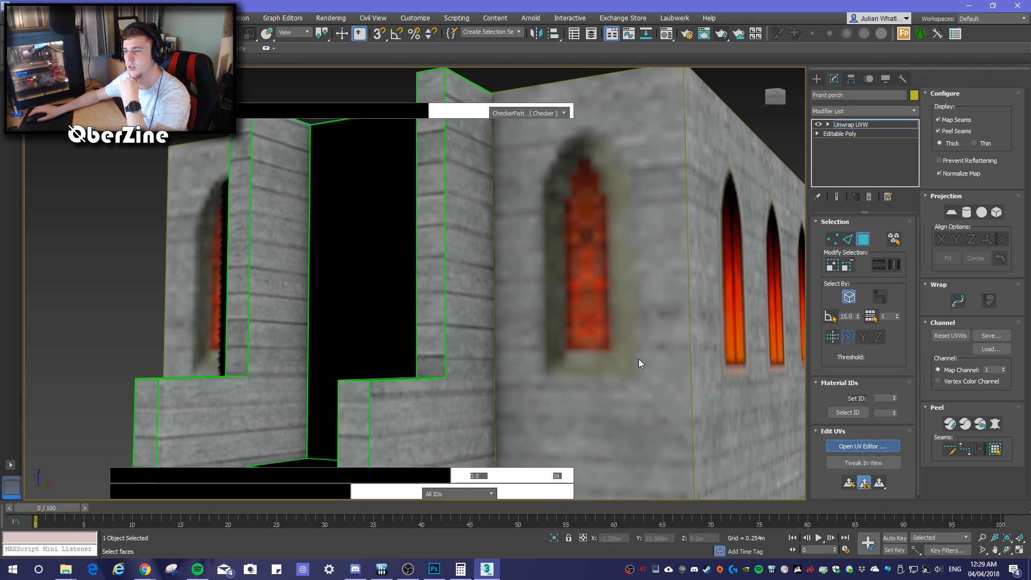
{"action": "scroll", "coordinate": [342, 352], "scroll_direction": "down", "scroll_amount": 4}
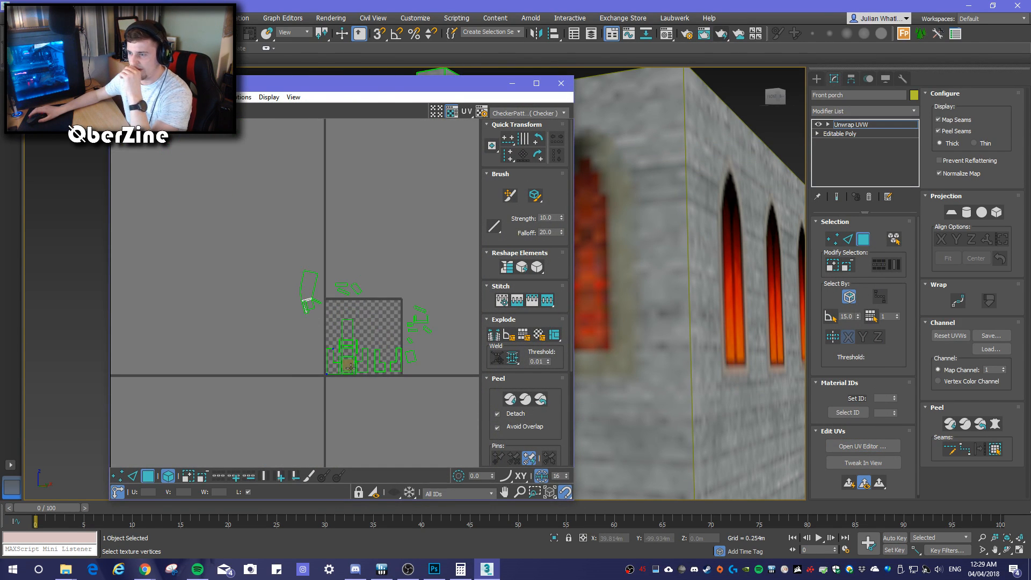
{"action": "scroll", "coordinate": [380, 379], "scroll_direction": "up", "scroll_amount": 3}
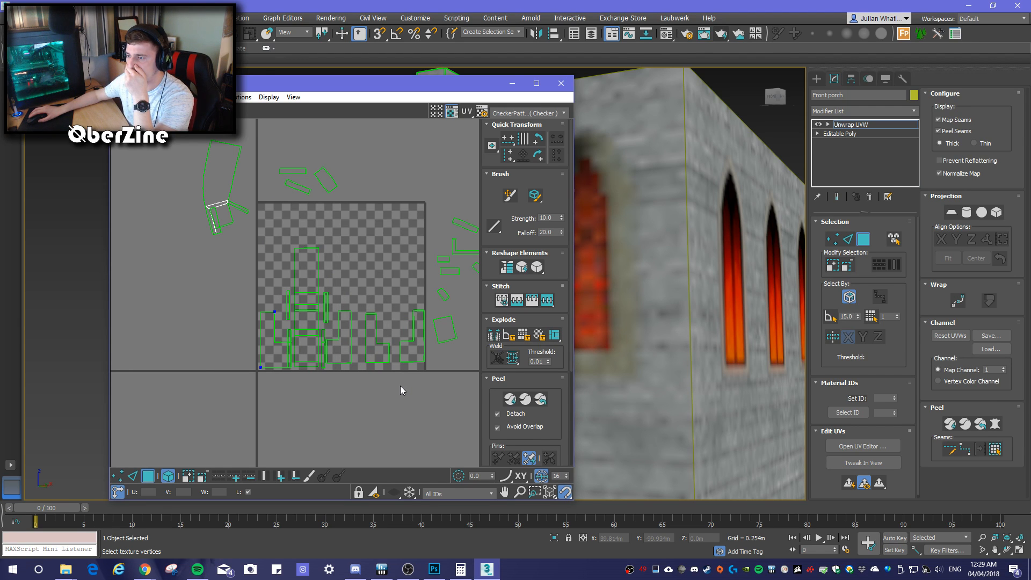
{"action": "left_click_drag", "start_coordinate": [427, 386], "coordinate": [210, 244]}
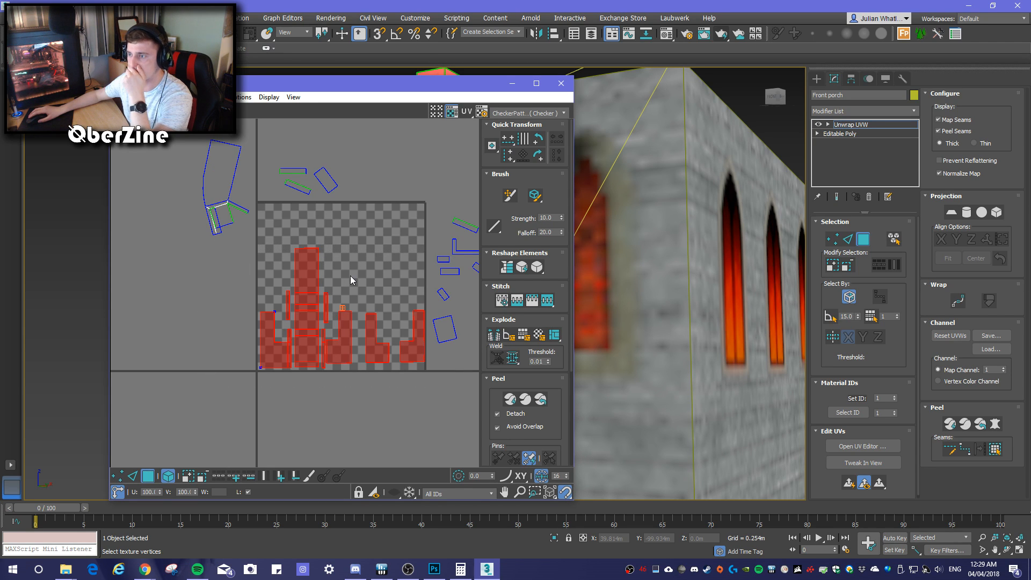
{"action": "left_click", "coordinate": [165, 111]}
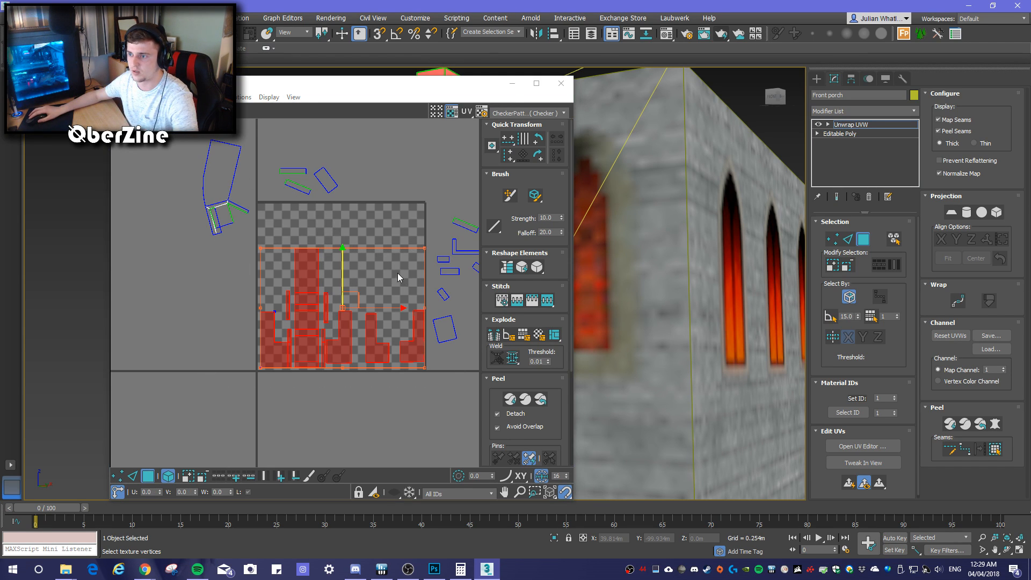
Try to shift all the selected porch shells slightly upward to align their planks with the building wall
{"action": "left_click_drag", "start_coordinate": [331, 89], "coordinate": [288, 82]}
{"action": "middle_click_drag", "start_coordinate": [641, 317], "coordinate": [815, 313]}
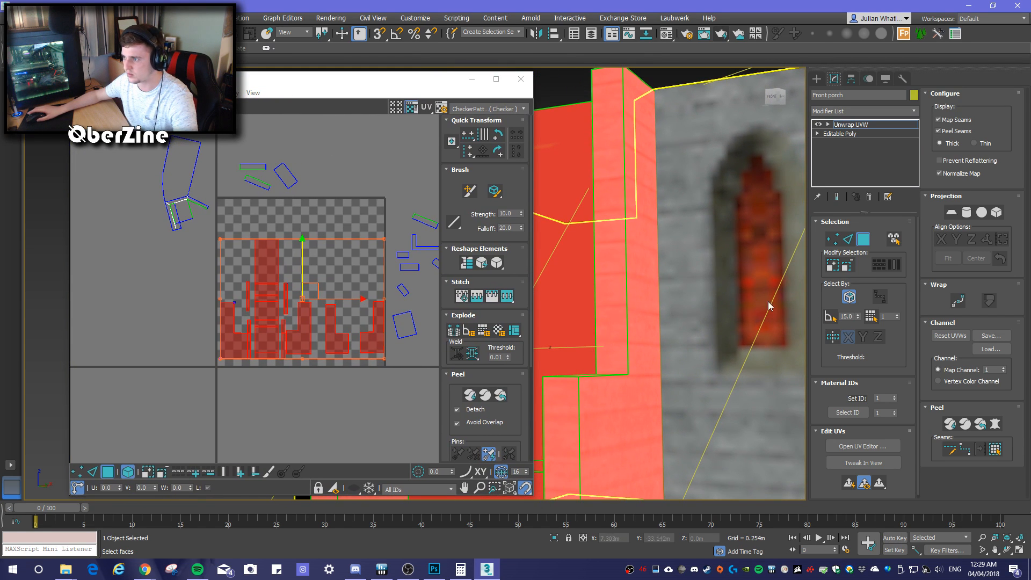
{"action": "left_click_drag", "start_coordinate": [303, 254], "coordinate": [300, 253]}
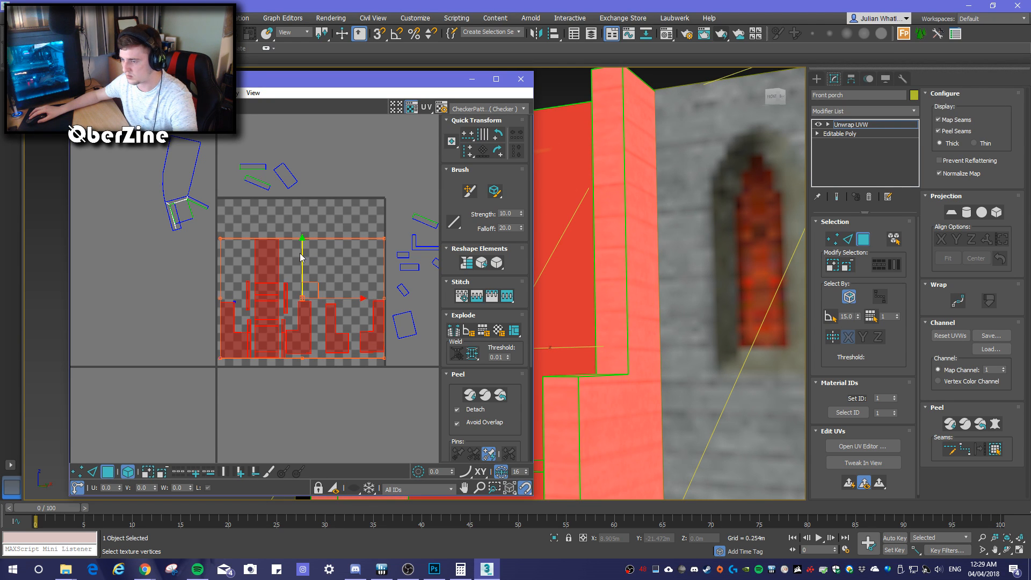
{"action": "scroll", "coordinate": [300, 256], "scroll_direction": "up", "scroll_amount": 5}
{"action": "left_click_drag", "start_coordinate": [289, 235], "coordinate": [289, 236]}
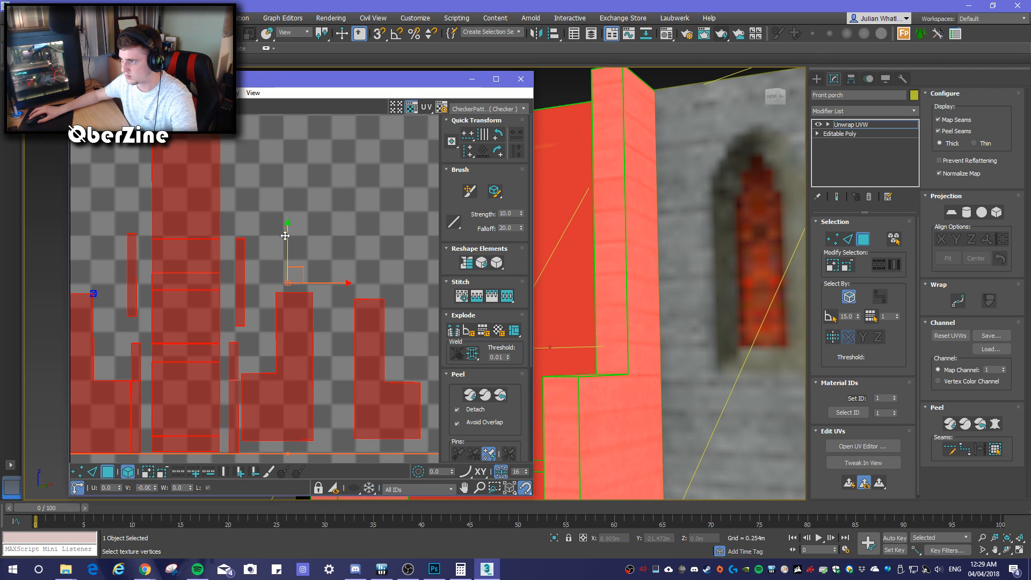
{"action": "key", "text": "x"}
Inspect the porch's side wall and render it from two angles to check the planks against the building wall
{"action": "middle_click_drag", "start_coordinate": [698, 384], "coordinate": [617, 374], "text": "alt"}
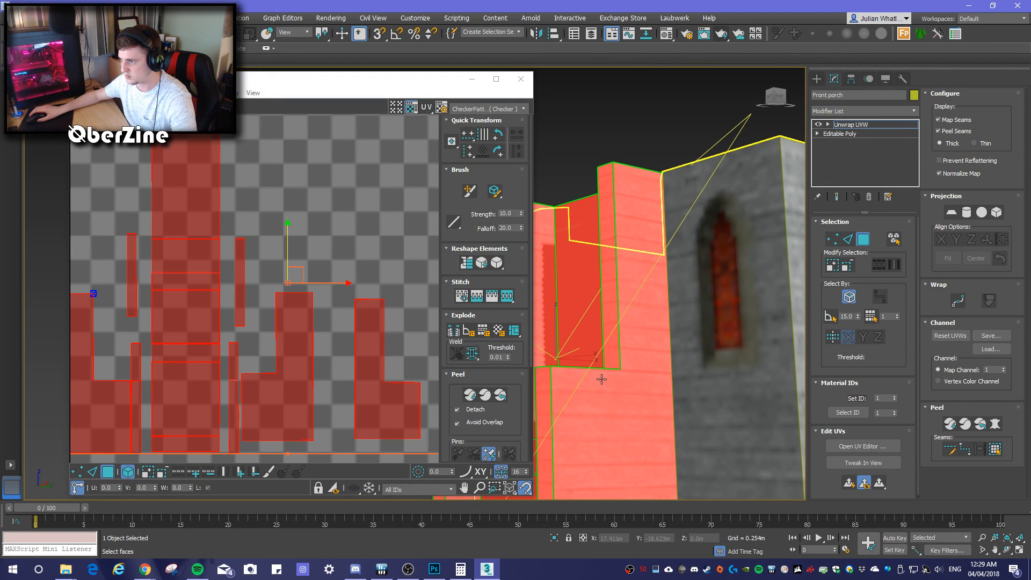
{"action": "scroll", "coordinate": [291, 354], "scroll_direction": "down", "scroll_amount": 2}
{"action": "scroll", "coordinate": [291, 355], "scroll_direction": "down", "scroll_amount": 1}
{"action": "scroll", "coordinate": [291, 354], "scroll_direction": "up", "scroll_amount": 5}
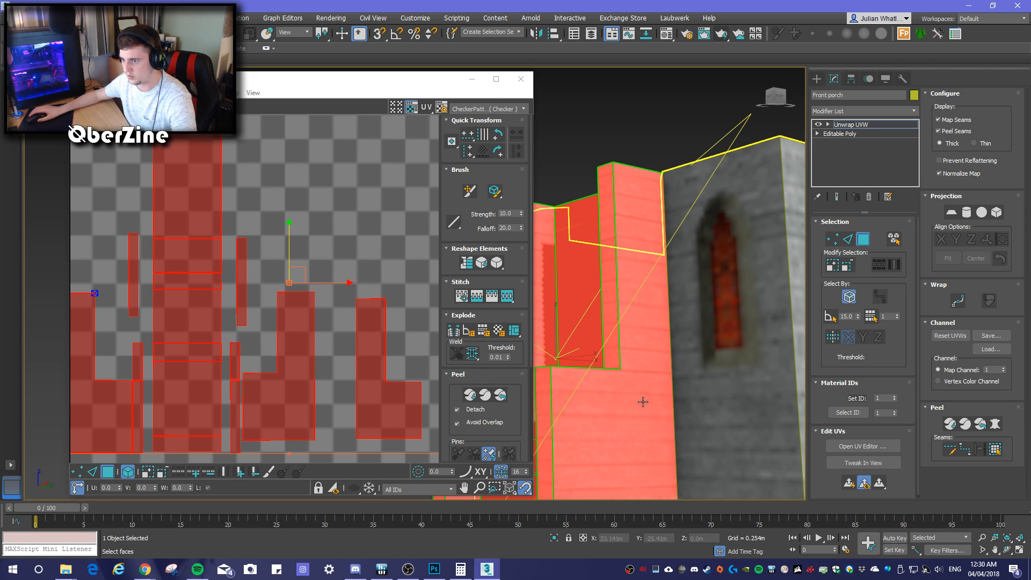
{"action": "middle_click_drag", "start_coordinate": [652, 396], "coordinate": [699, 416], "text": "alt"}
{"action": "middle_click_drag", "start_coordinate": [849, 417], "coordinate": [697, 413], "text": "alt"}
{"action": "left_click", "coordinate": [704, 34]}
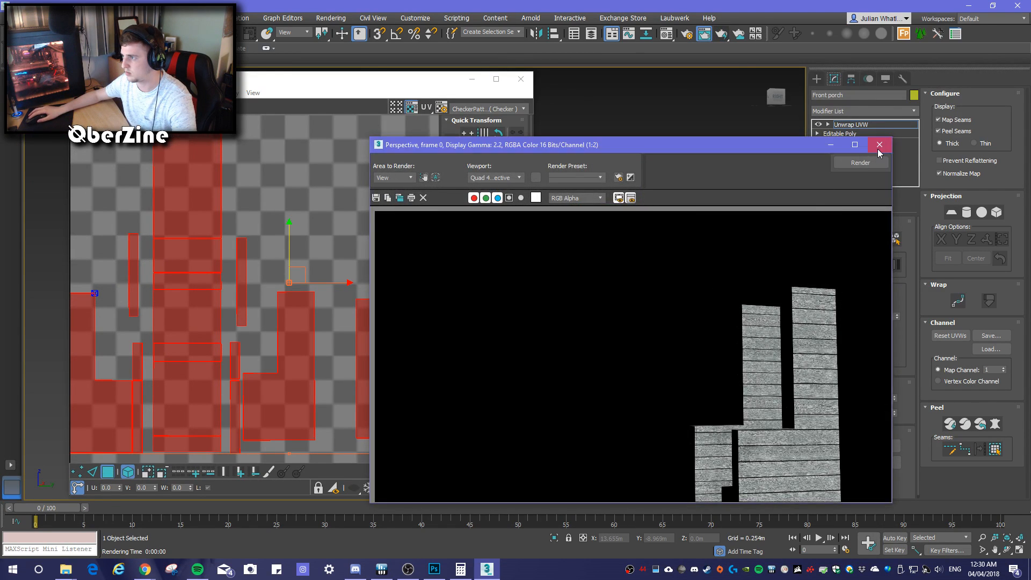
{"action": "left_click", "coordinate": [879, 145]}
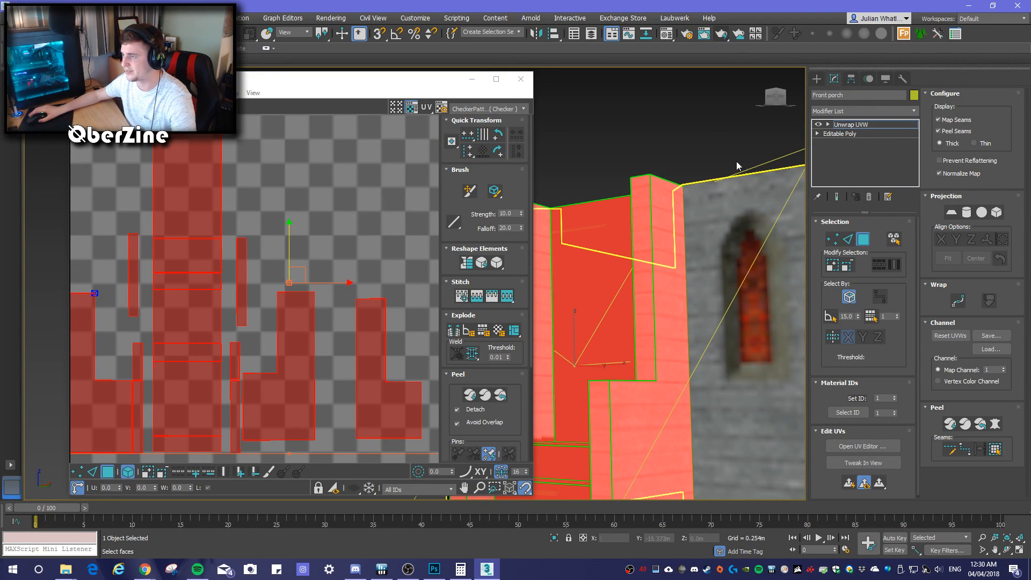
{"action": "left_click", "coordinate": [722, 34]}
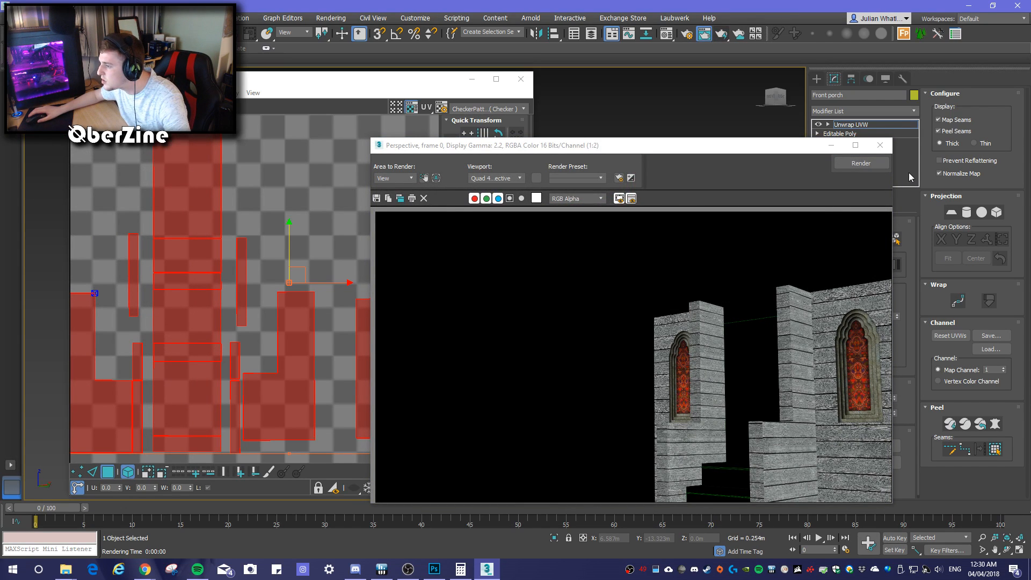
{"action": "left_click", "coordinate": [880, 145]}
Try to scale all the selected porch shells up together
{"action": "scroll", "coordinate": [323, 231], "scroll_direction": "down", "scroll_amount": 3}
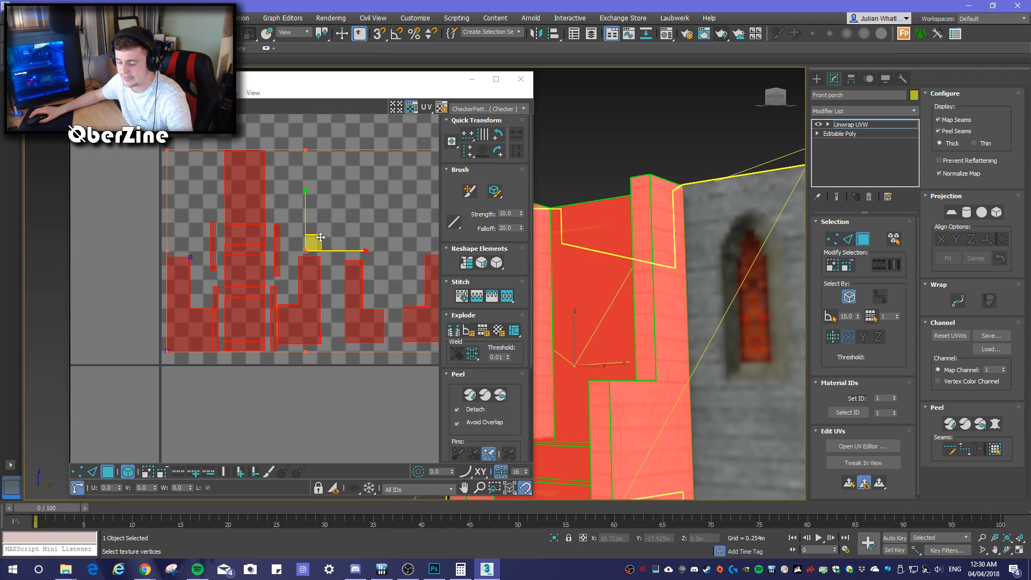
{"action": "left_click", "coordinate": [308, 283]}
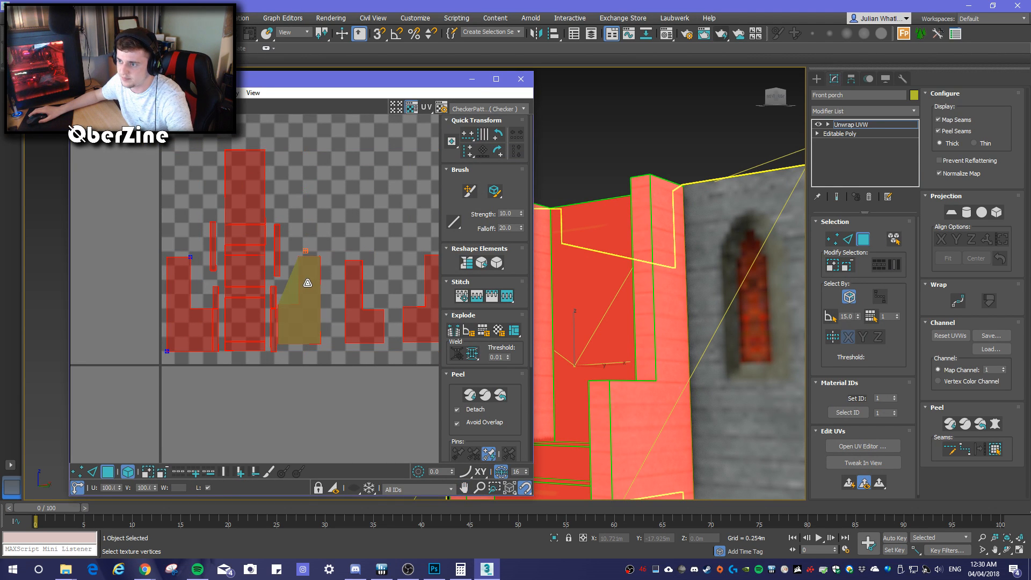
{"action": "left_click_drag", "start_coordinate": [305, 283], "coordinate": [311, 276]}
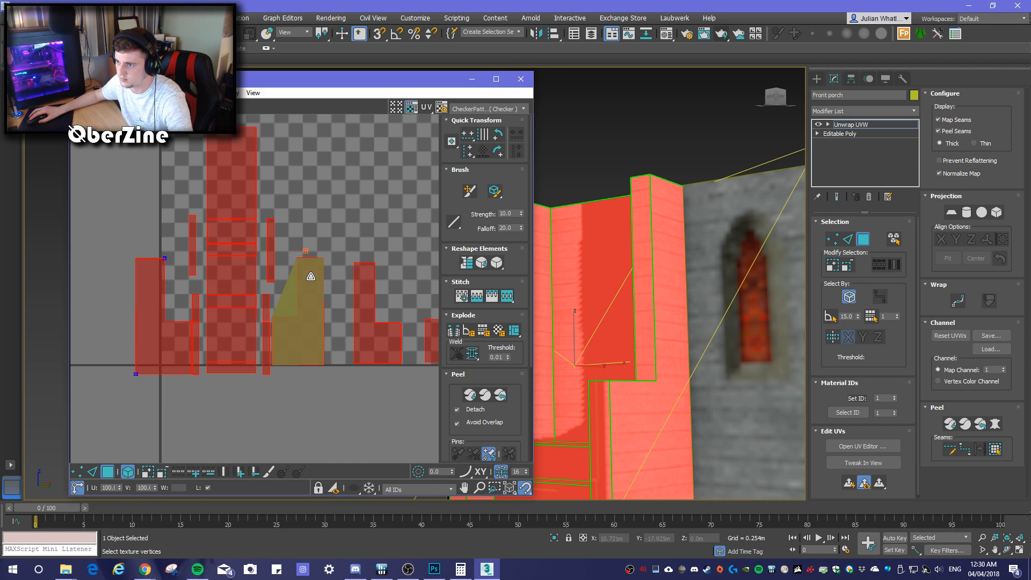
{"action": "left_click", "coordinate": [350, 320]}
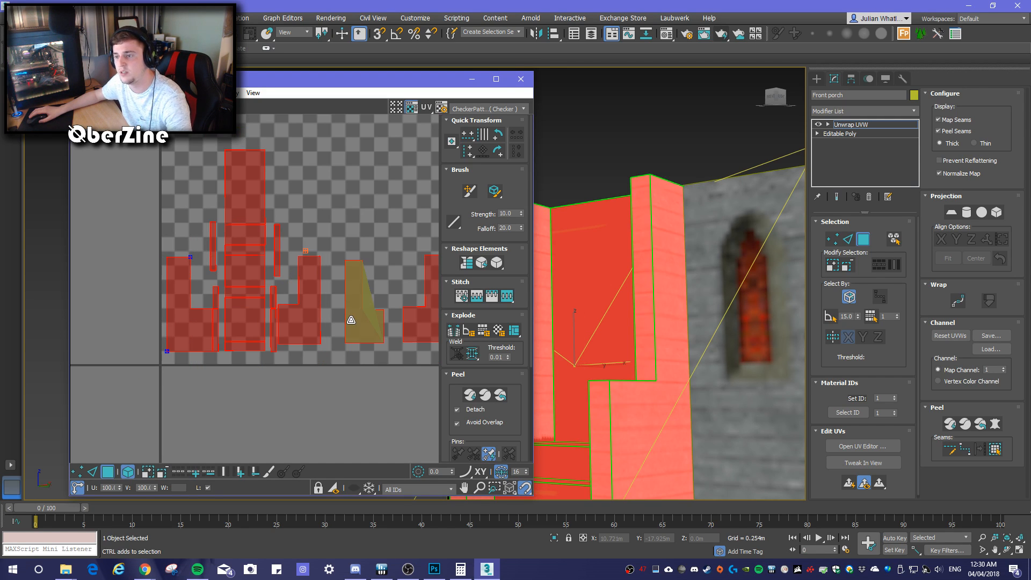
Undo the vertical shift of the porch shells and clear the selection
{"action": "left_click", "coordinate": [331, 235]}
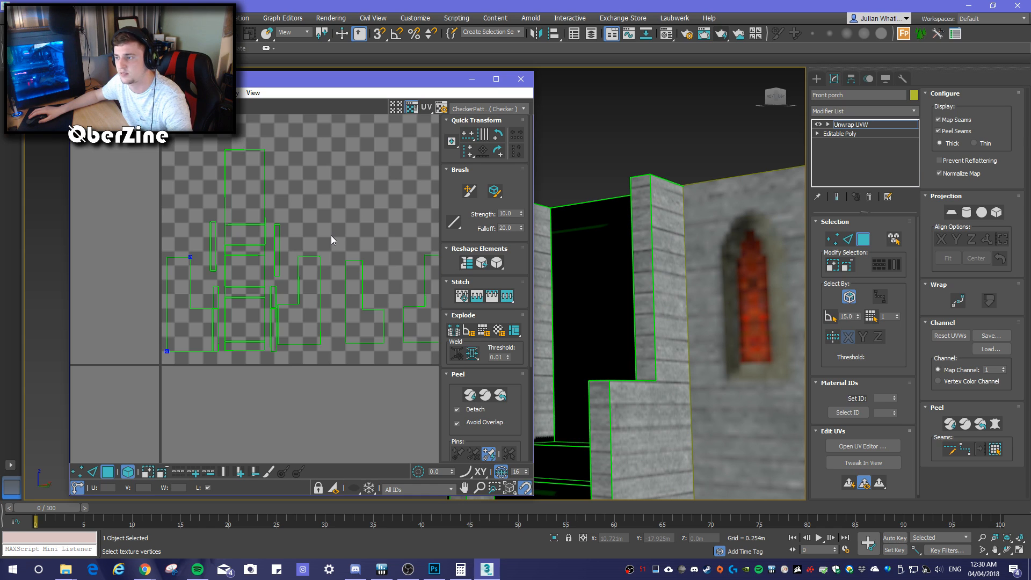
{"action": "key", "text": "ctrl+a"}
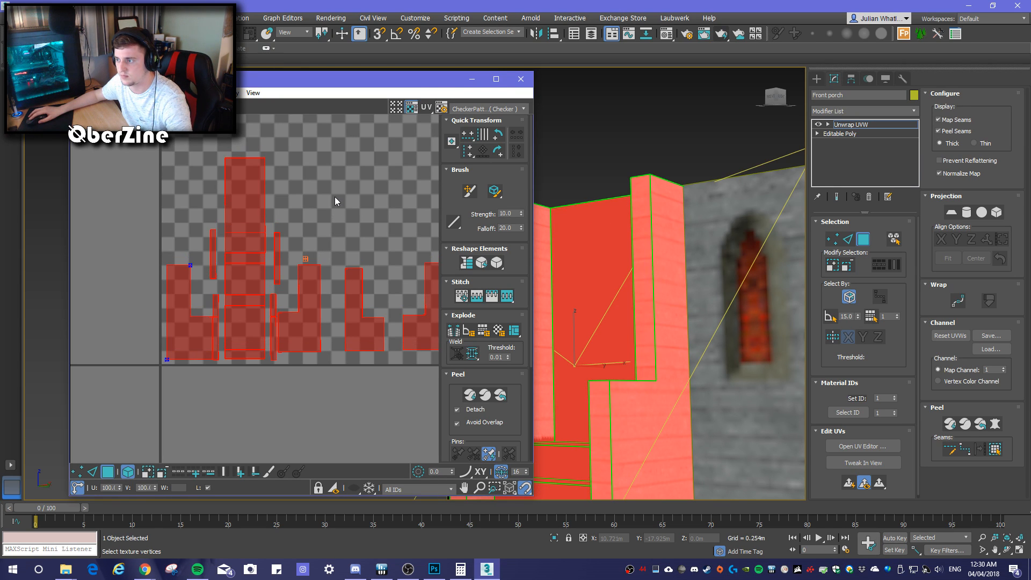
{"action": "left_click", "coordinate": [360, 251]}
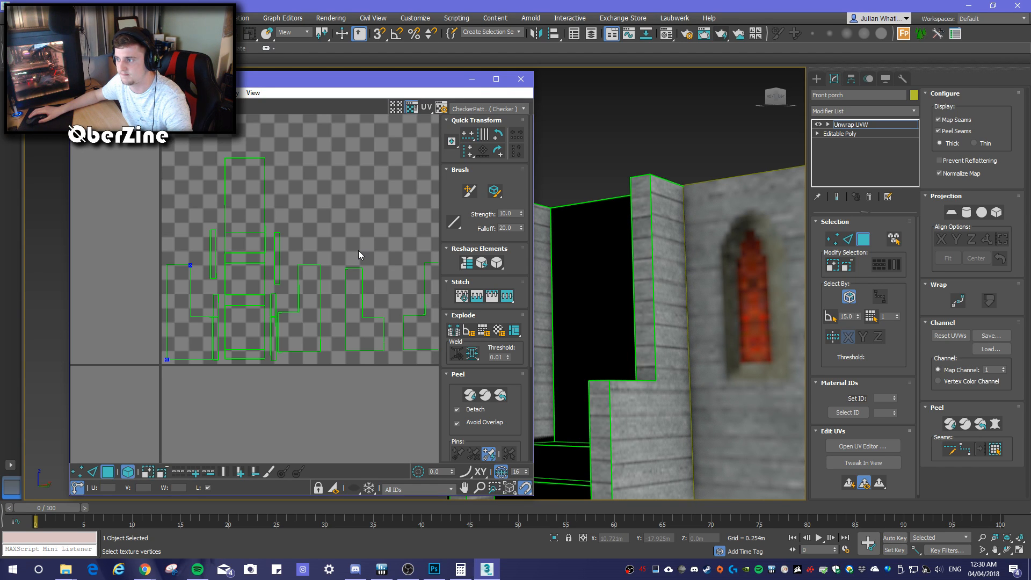
Render the whole building from its opposite front corner to check the porch texture
{"action": "middle_click_drag", "start_coordinate": [616, 361], "coordinate": [597, 371], "text": "alt"}
{"action": "scroll", "coordinate": [665, 370], "scroll_direction": "down", "scroll_amount": 5}
{"action": "mouse_move", "coordinate": [678, 380]}
{"action": "middle_mouse_down", "text": "alt"}
{"action": "mouse_move", "coordinate": [662, 379]}
{"action": "mouse_move", "coordinate": [755, 373]}
{"action": "mouse_move", "coordinate": [670, 368]}
{"action": "middle_mouse_up", "text": "alt"}
{"action": "left_click", "coordinate": [722, 33]}
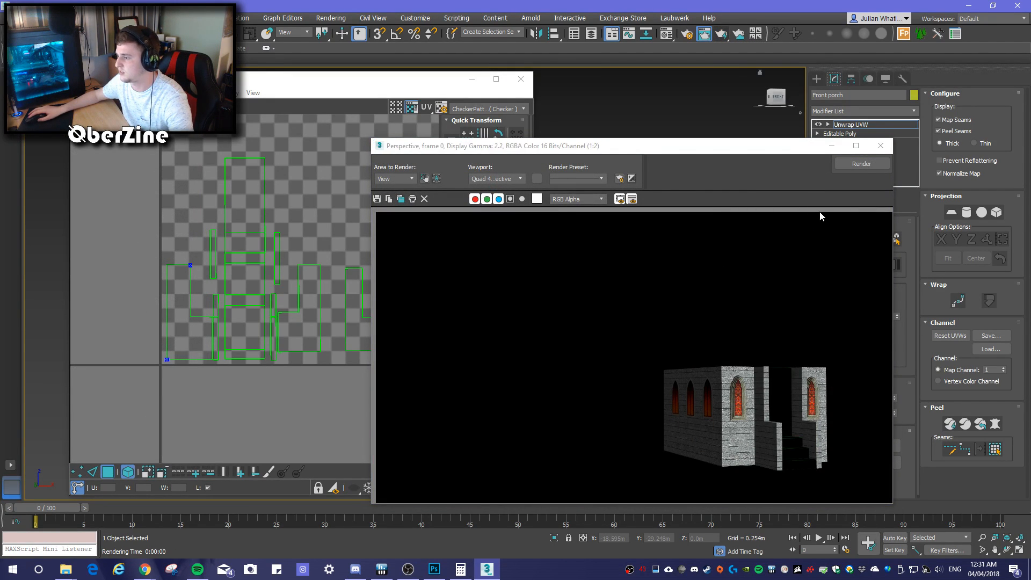
Close the UV editor and render the walls from the porch's other front corner to check the planks
{"action": "left_click", "coordinate": [880, 150]}
{"action": "middle_click_drag", "start_coordinate": [618, 301], "coordinate": [687, 388], "text": "alt"}
{"action": "left_click", "coordinate": [520, 79]}
{"action": "middle_click_drag", "start_coordinate": [589, 311], "coordinate": [627, 404], "text": "alt"}
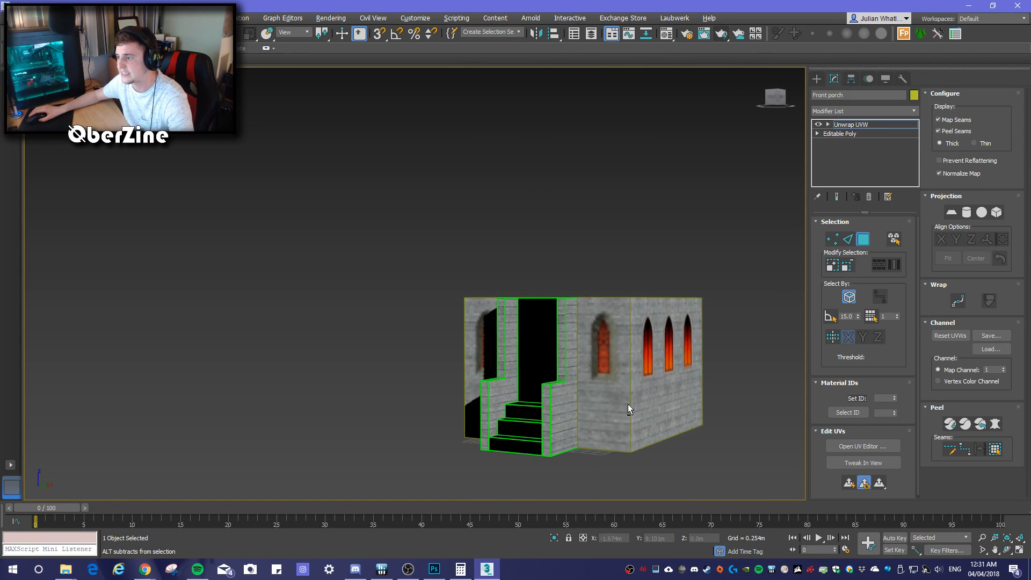
{"action": "left_click", "coordinate": [725, 34]}
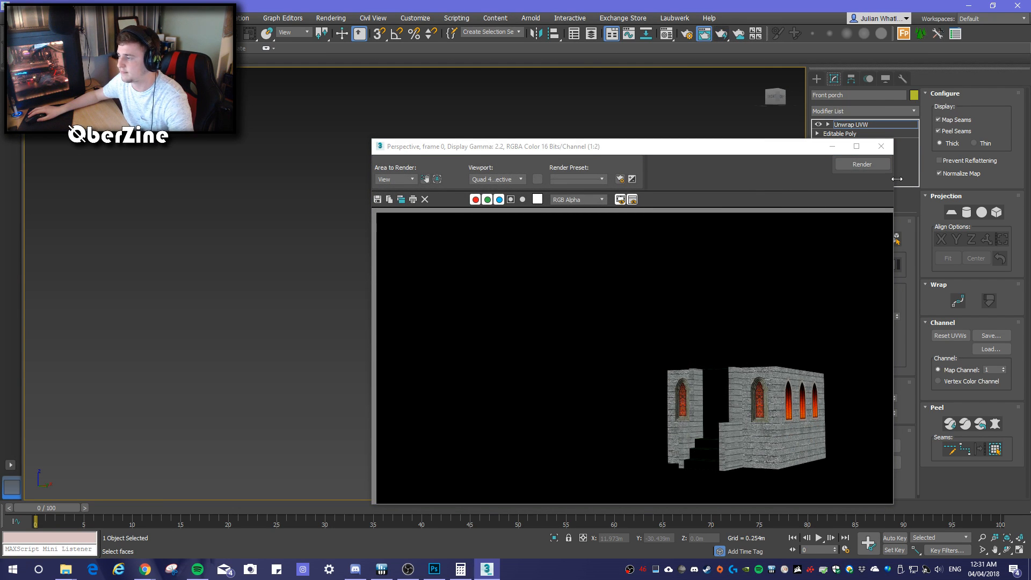
{"action": "left_click", "coordinate": [881, 146]}
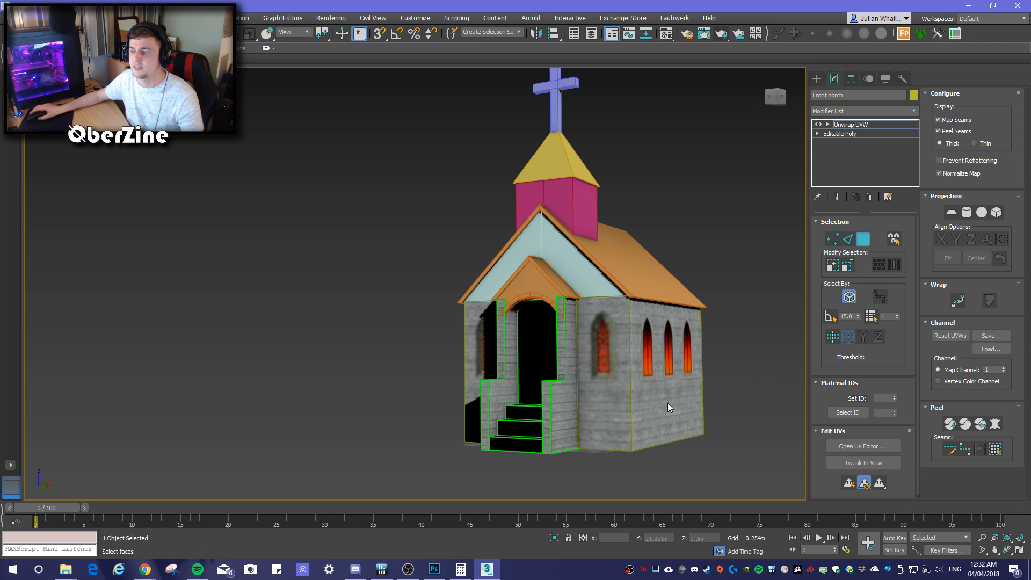
Render the complete church, with roof and steeple, from a distance to check the wall texture
{"action": "mouse_move", "coordinate": [472, 307]}
{"action": "middle_mouse_down", "text": "alt"}
{"action": "mouse_move", "coordinate": [554, 292]}
{"action": "mouse_move", "coordinate": [490, 235]}
{"action": "mouse_move", "coordinate": [465, 292]}
{"action": "mouse_move", "coordinate": [517, 294]}
{"action": "mouse_move", "coordinate": [517, 278]}
{"action": "mouse_move", "coordinate": [506, 313]}
{"action": "mouse_move", "coordinate": [461, 304]}
{"action": "mouse_move", "coordinate": [527, 304]}
{"action": "mouse_move", "coordinate": [476, 312]}
{"action": "mouse_move", "coordinate": [476, 298]}
{"action": "middle_mouse_up", "text": "alt"}
{"action": "scroll", "coordinate": [524, 318], "scroll_direction": "down", "scroll_amount": 6}
{"action": "scroll", "coordinate": [524, 318], "scroll_direction": "up", "scroll_amount": 3}
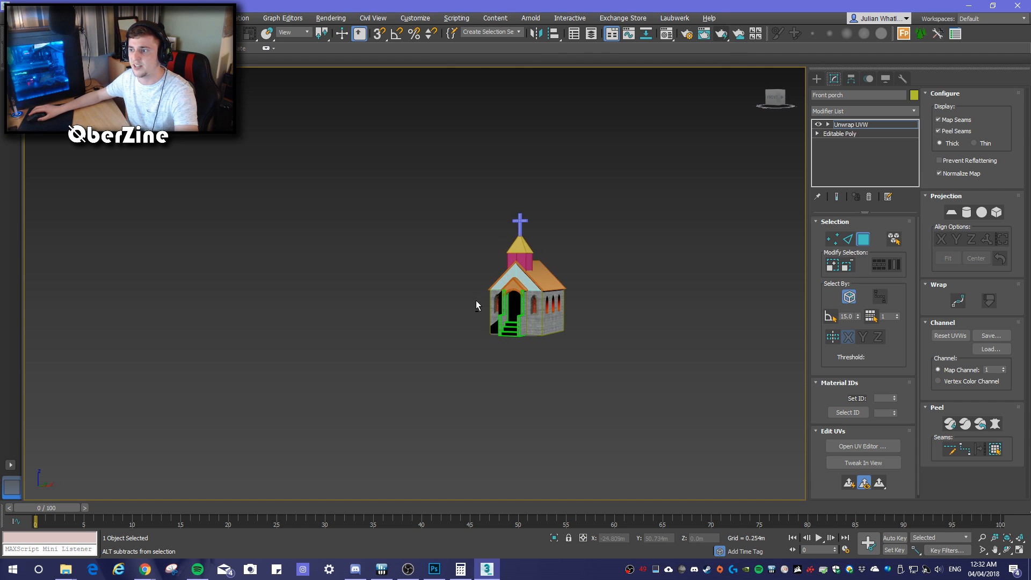
{"action": "left_click", "coordinate": [722, 33]}
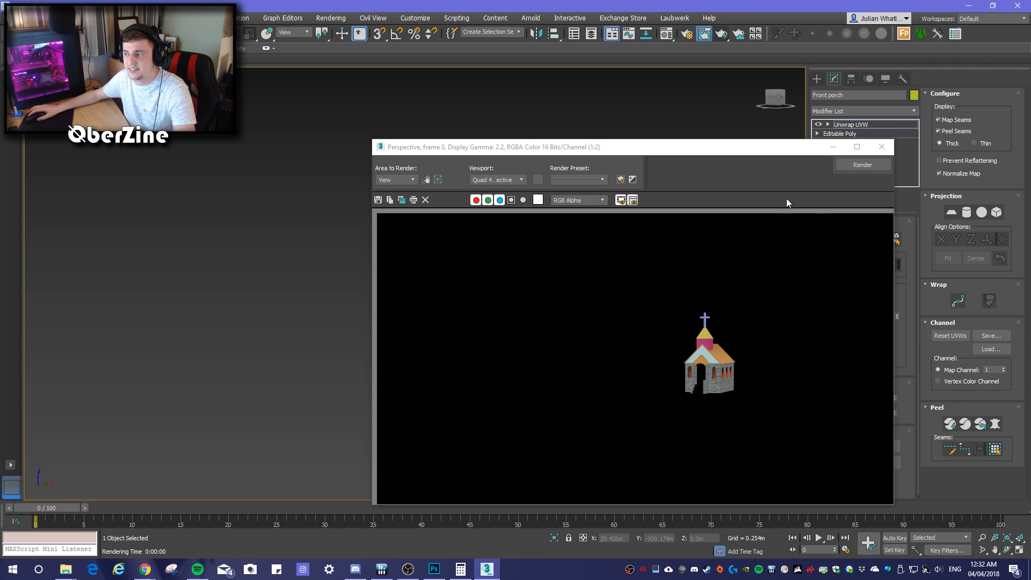
{"action": "left_click", "coordinate": [881, 146]}
Render a close view of the join between the porch and the front wall to compare their planks
{"action": "scroll", "coordinate": [559, 321], "scroll_direction": "up", "scroll_amount": 10}
{"action": "middle_click_drag", "start_coordinate": [527, 292], "coordinate": [476, 234], "text": "alt"}
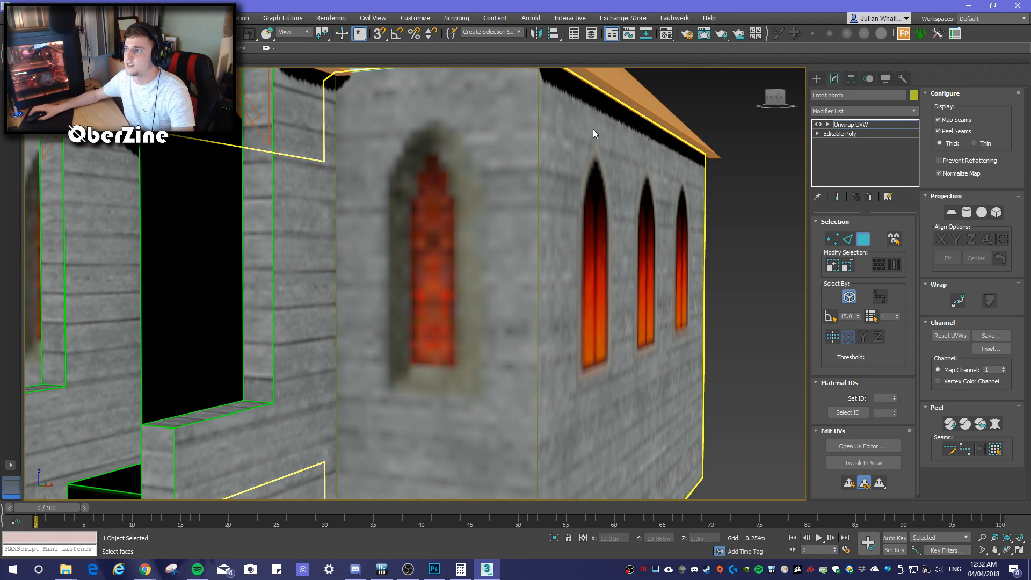
{"action": "left_click", "coordinate": [704, 33]}
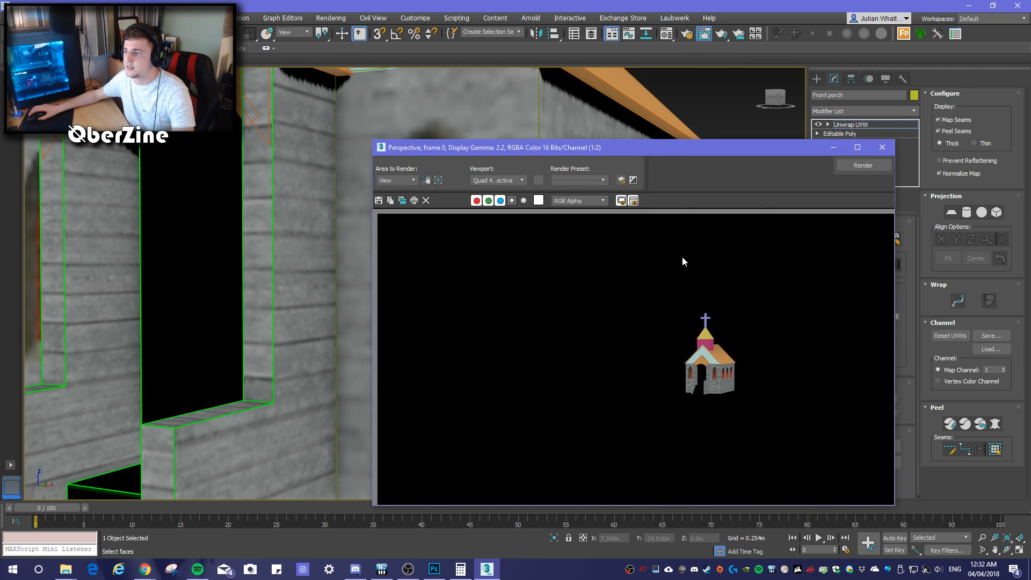
{"action": "left_click", "coordinate": [864, 166]}
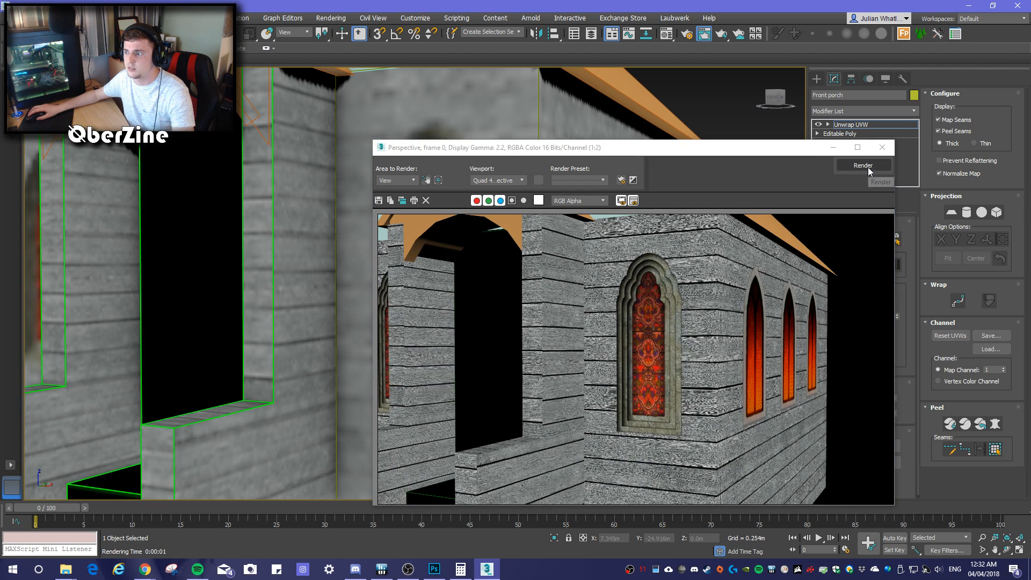
{"action": "left_click", "coordinate": [884, 144]}
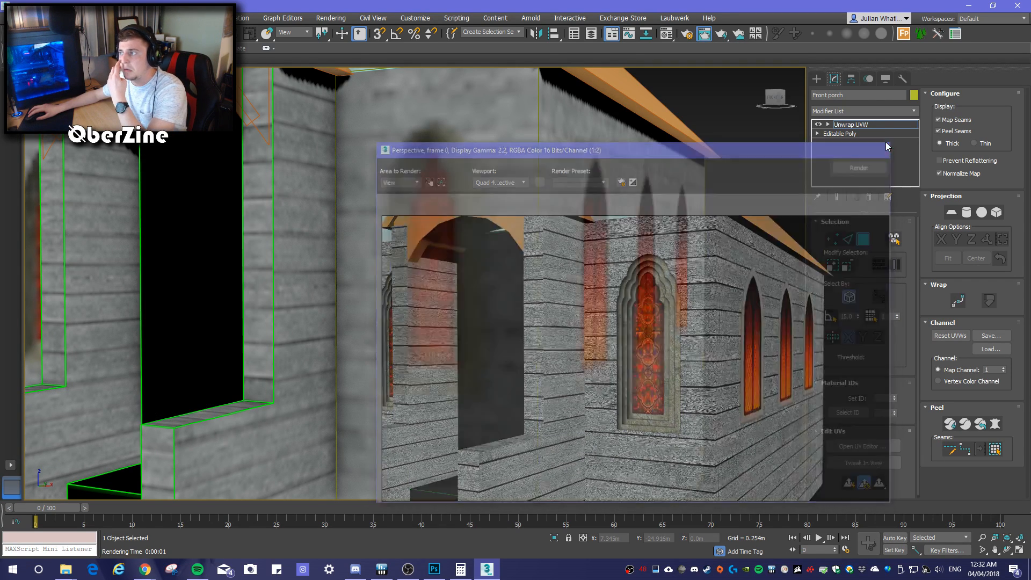
Render a close-up of the front wall's stained-glass window and the adjoining porch side wall
{"action": "scroll", "coordinate": [435, 210], "scroll_direction": "up", "scroll_amount": 4}
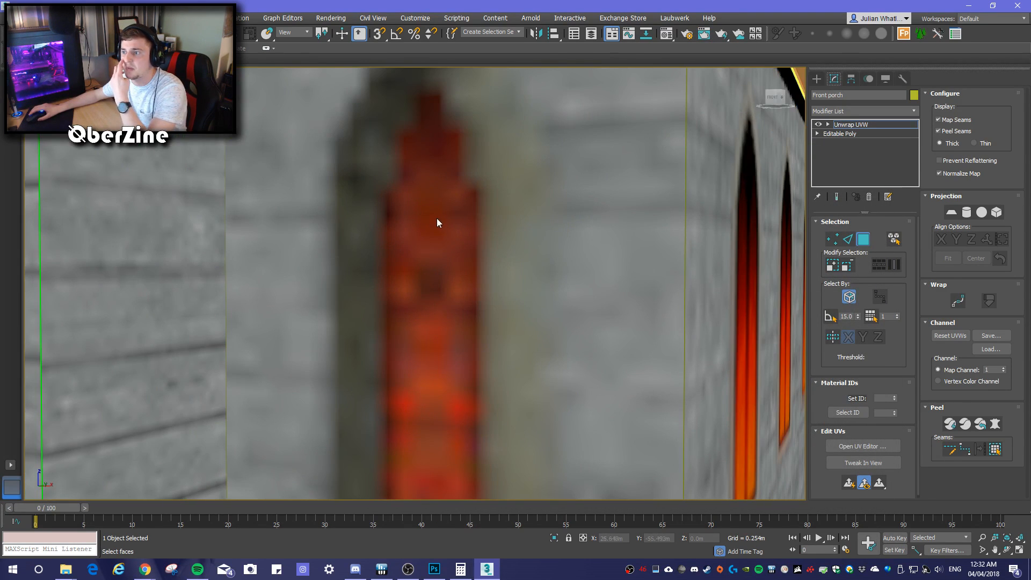
{"action": "left_click", "coordinate": [723, 34]}
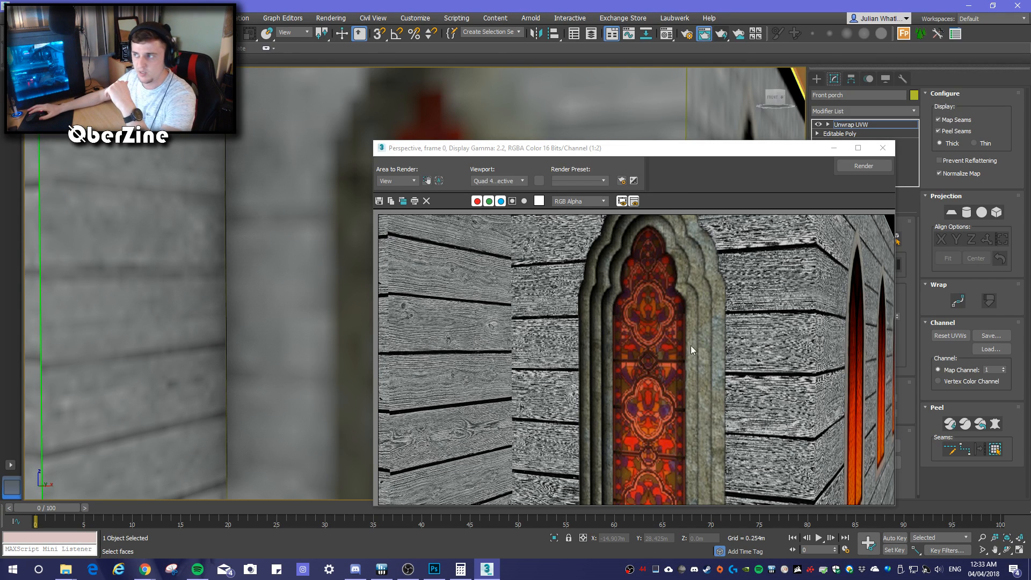
{"action": "left_click", "coordinate": [883, 148]}
Isolate the front porch and open its UV layout in the UV editor
{"action": "key", "text": "z"}
{"action": "middle_click_drag", "start_coordinate": [337, 285], "coordinate": [397, 298], "text": "alt"}
{"action": "scroll", "coordinate": [408, 300], "scroll_direction": "up", "scroll_amount": 6}
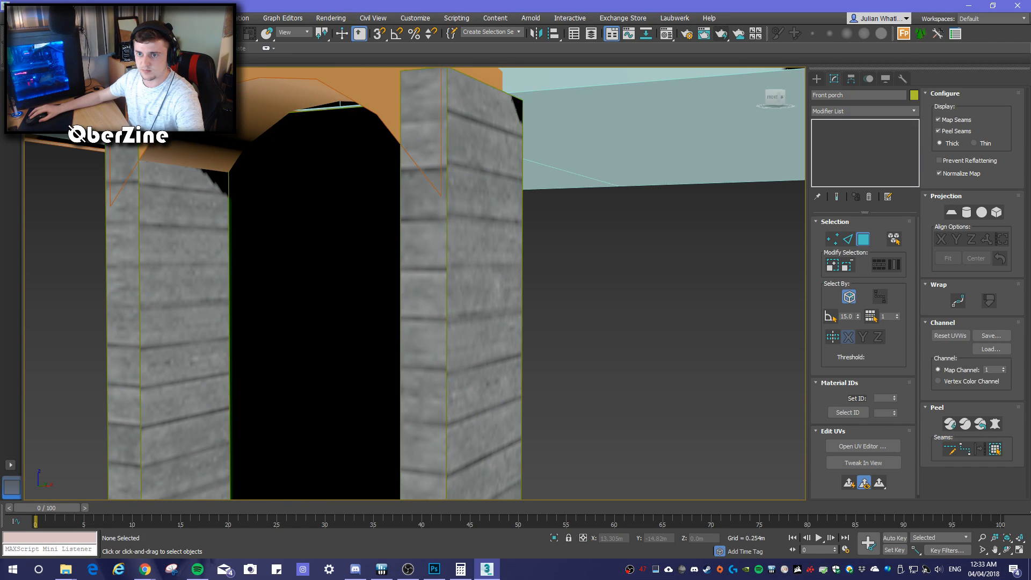
{"action": "key", "text": "ctrl+d"}
{"action": "key", "text": "ctrl+z"}
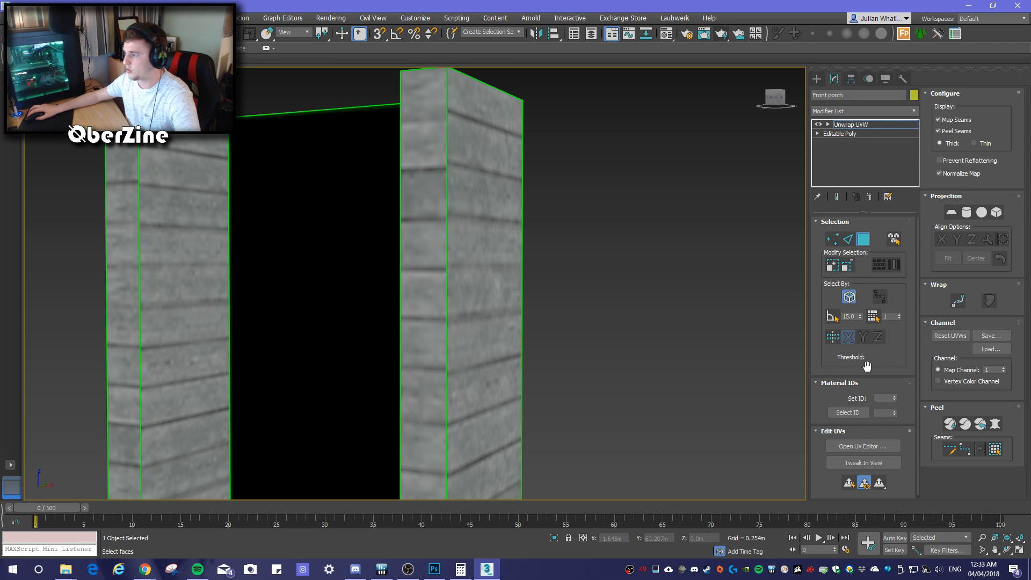
{"action": "left_click", "coordinate": [862, 463]}
{"action": "left_click", "coordinate": [884, 449]}
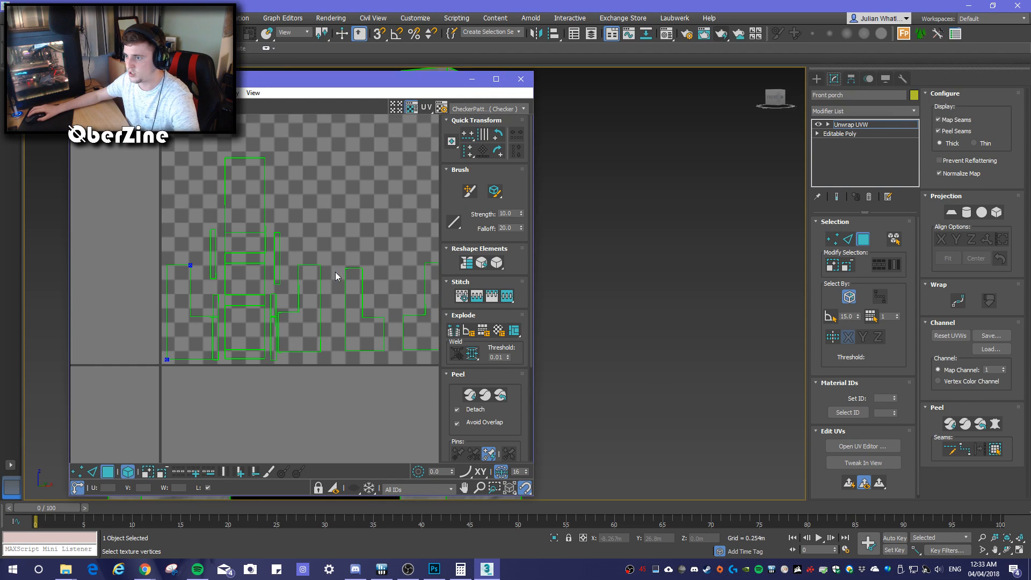
Examine the plank texture on the porch's pillars, side walls and ledges from several angles
{"action": "scroll", "coordinate": [335, 273], "scroll_direction": "up", "scroll_amount": 4}
{"action": "middle_click_drag", "start_coordinate": [654, 299], "coordinate": [832, 313]}
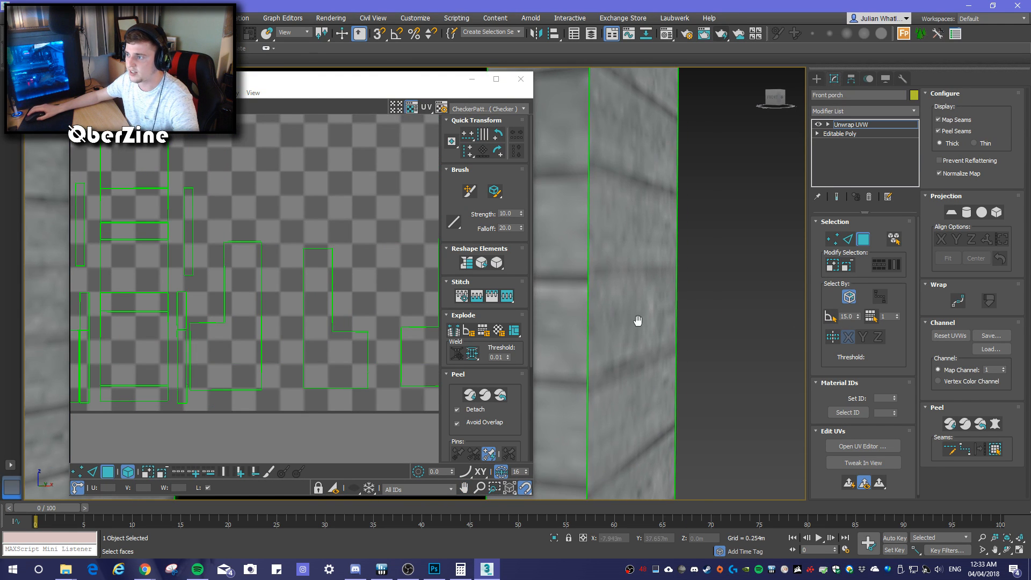
{"action": "scroll", "coordinate": [635, 321], "scroll_direction": "down", "scroll_amount": 4}
{"action": "middle_click_drag", "start_coordinate": [712, 319], "coordinate": [760, 338], "text": "alt"}
{"action": "middle_click_drag", "start_coordinate": [679, 350], "coordinate": [720, 291]}
{"action": "scroll", "coordinate": [720, 291], "scroll_direction": "down", "scroll_amount": 3}
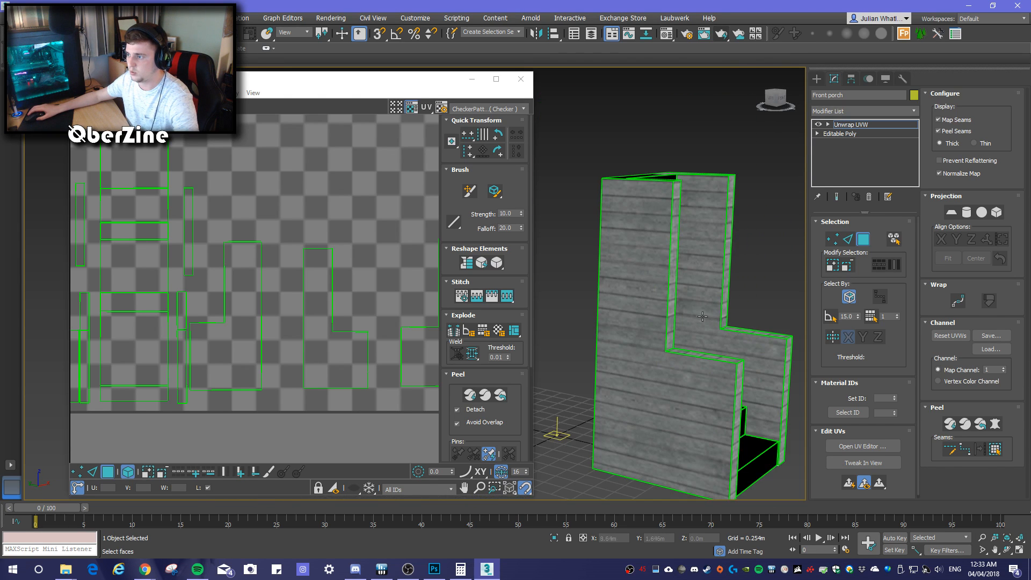
{"action": "middle_click_drag", "start_coordinate": [675, 341], "coordinate": [850, 355], "text": "alt"}
{"action": "middle_click_drag", "start_coordinate": [697, 376], "coordinate": [773, 386], "text": "alt"}
{"action": "middle_click_drag", "start_coordinate": [771, 317], "coordinate": [758, 376], "text": "alt"}
{"action": "middle_click_drag", "start_coordinate": [695, 415], "coordinate": [688, 408], "text": "alt"}
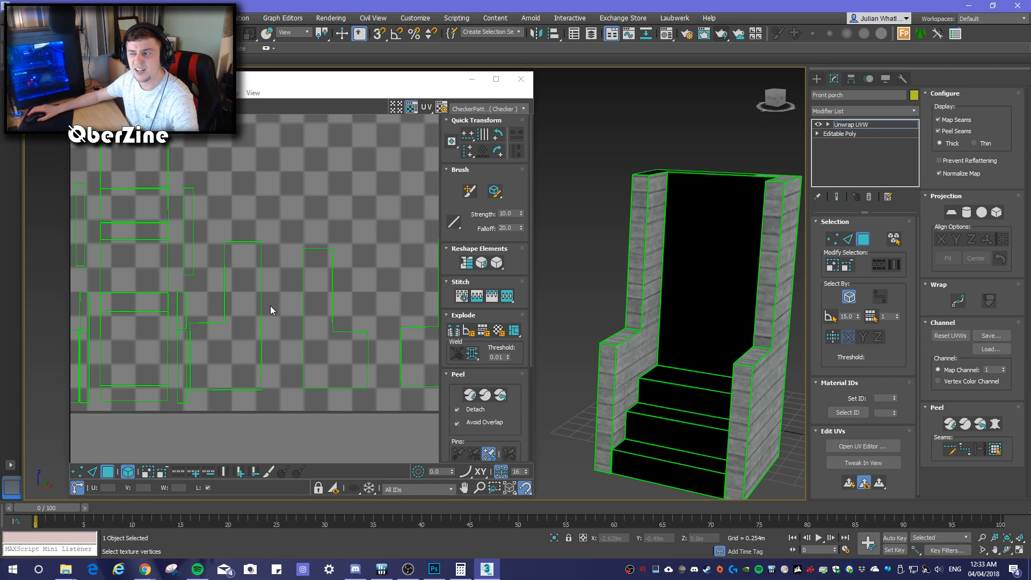
Review the porch's full UV shell layout against its inner walls, pillar fronts and untextured steps
{"action": "mouse_move", "coordinate": [274, 237]}
{"action": "middle_mouse_down"}
{"action": "mouse_move", "coordinate": [308, 258]}
{"action": "mouse_move", "coordinate": [283, 241]}
{"action": "middle_mouse_up"}
{"action": "scroll", "coordinate": [281, 260], "scroll_direction": "down", "scroll_amount": 3}
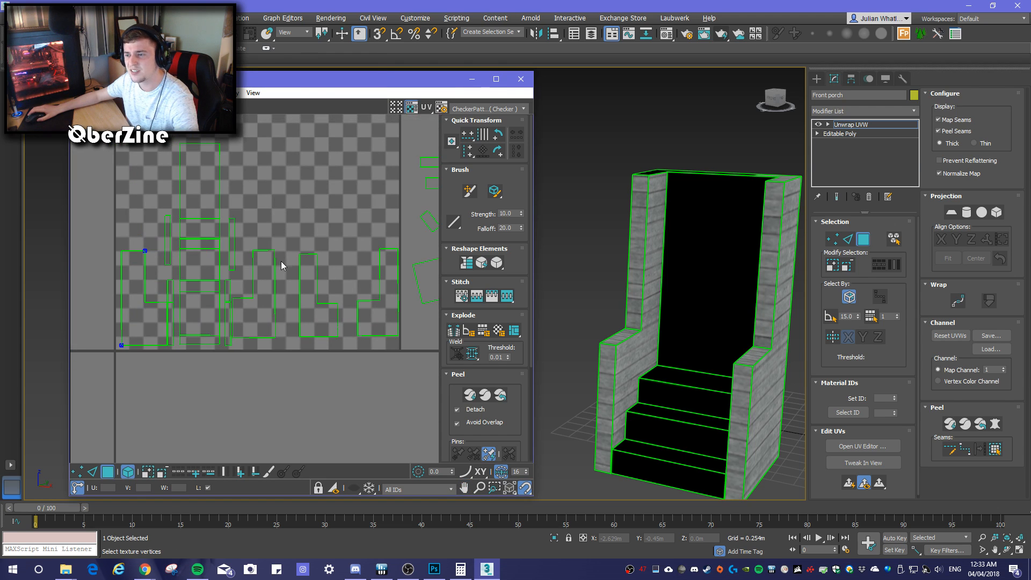
{"action": "middle_click_drag", "start_coordinate": [644, 355], "coordinate": [962, 355], "text": "alt"}
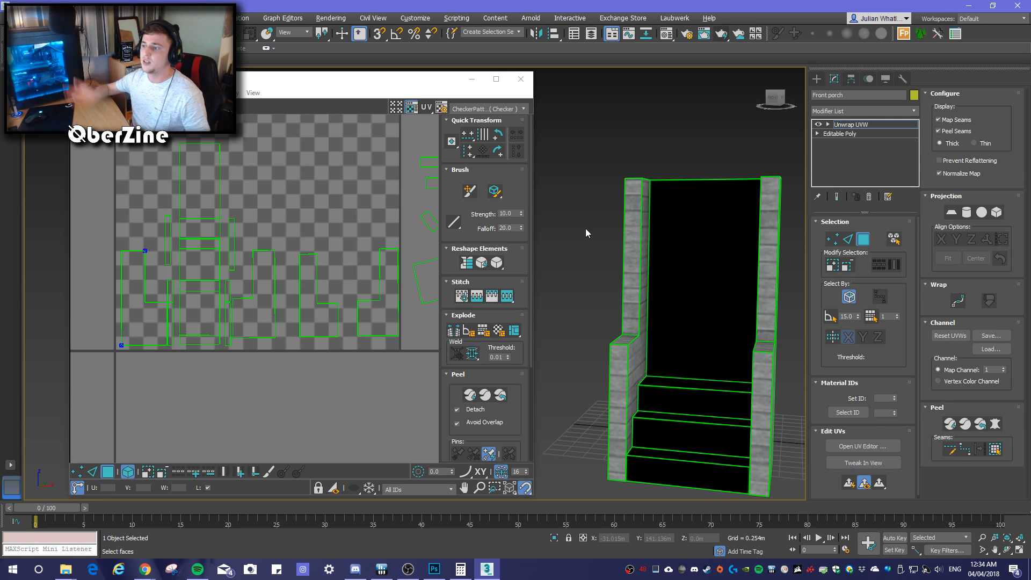
{"action": "middle_click_drag", "start_coordinate": [572, 295], "coordinate": [617, 292], "text": "alt"}
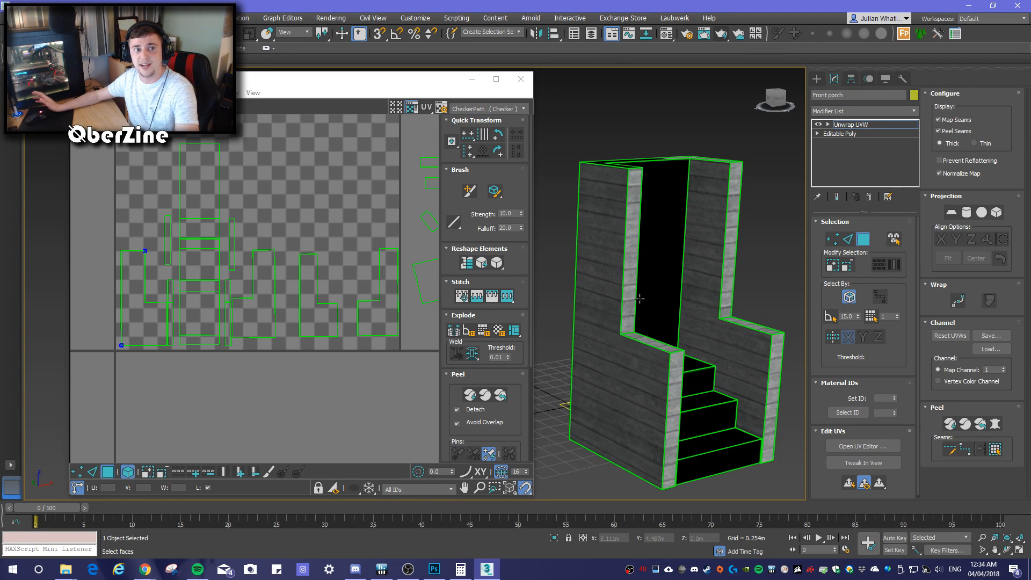
{"action": "middle_click_drag", "start_coordinate": [640, 299], "coordinate": [571, 279], "text": "alt"}
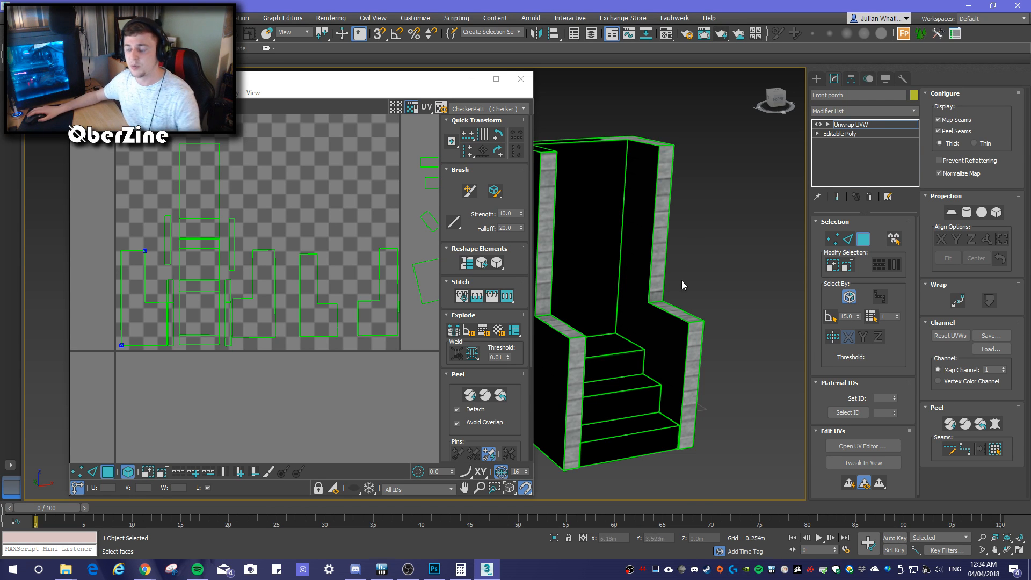
{"action": "middle_click_drag", "start_coordinate": [706, 293], "coordinate": [314, 353], "text": "alt"}
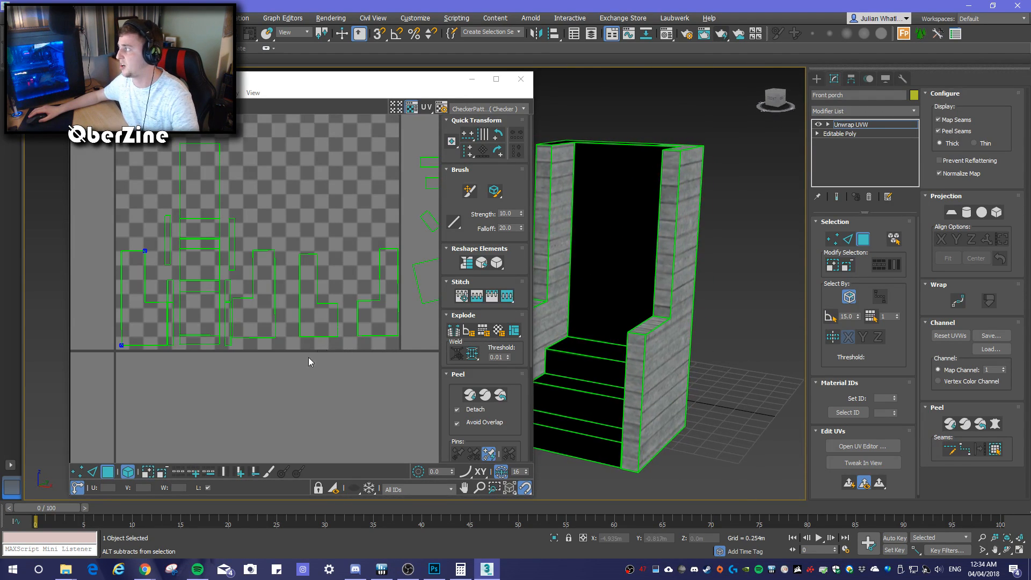
{"action": "middle_click_drag", "start_coordinate": [706, 385], "coordinate": [338, 373], "text": "alt"}
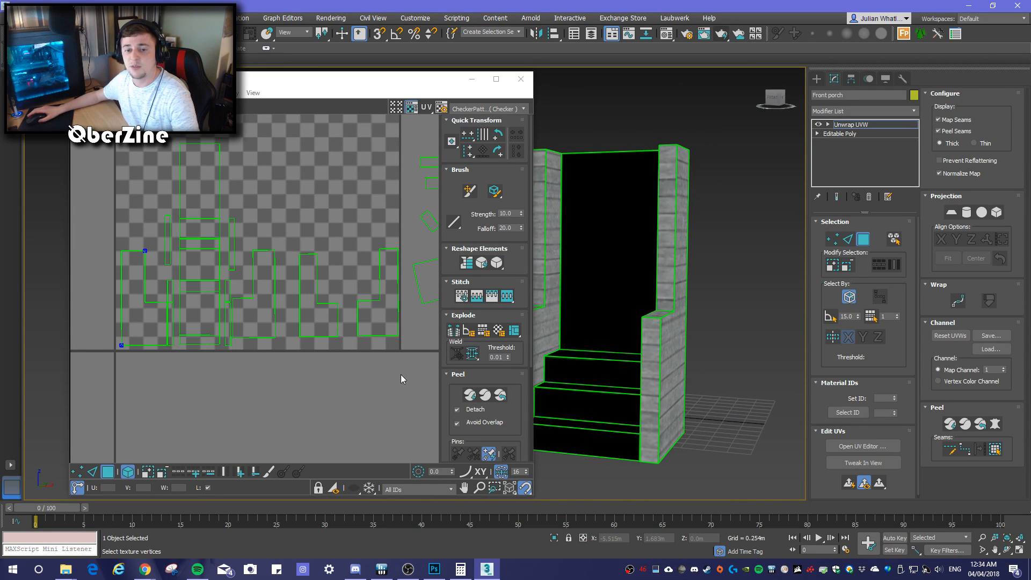